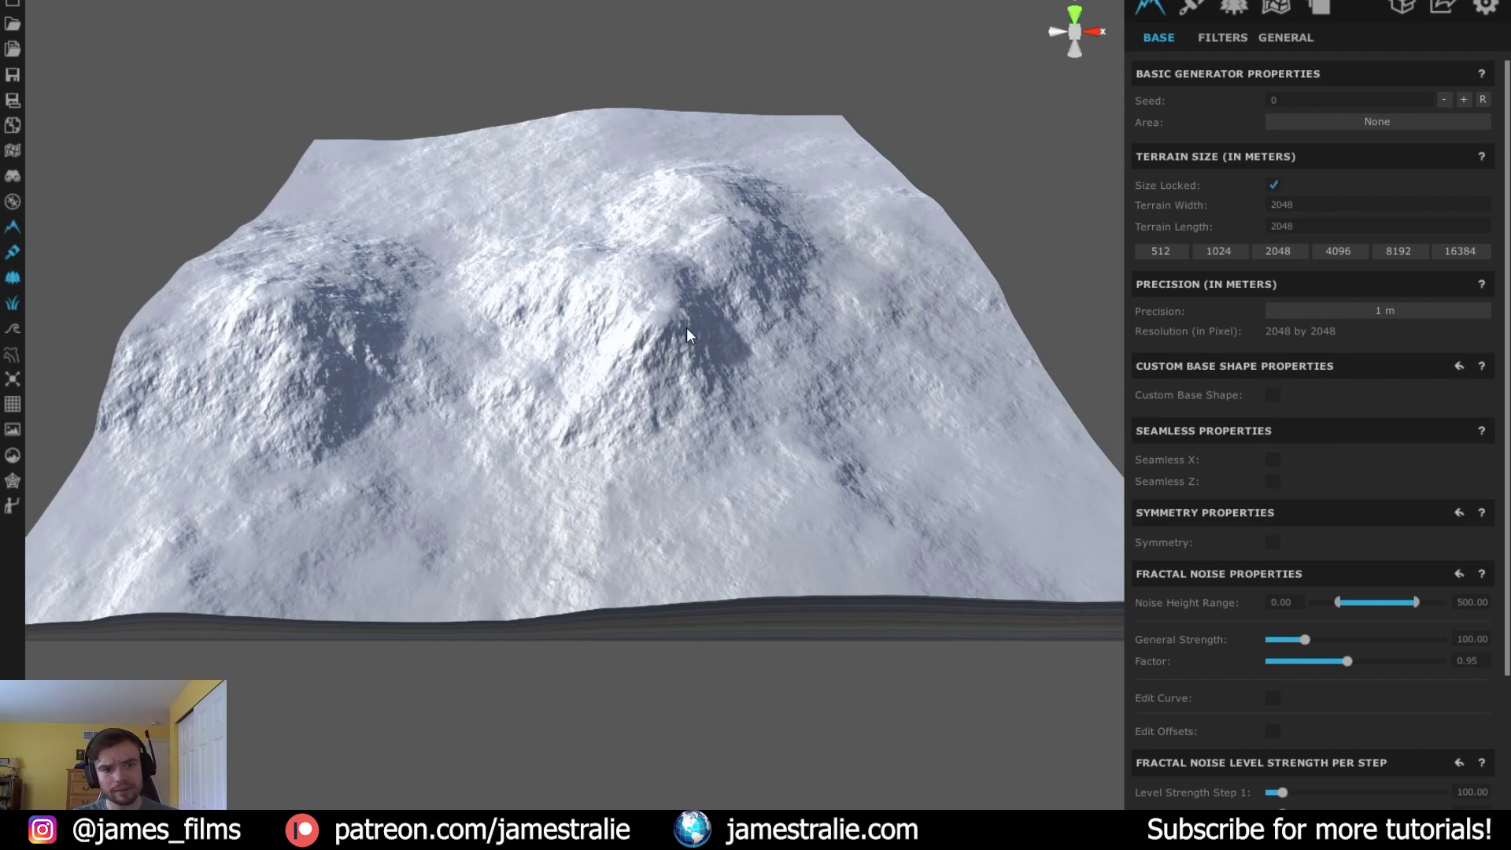
Enable the custom base shape for the terrain and start editing its control points
scroll(696, 327, "down", 2)
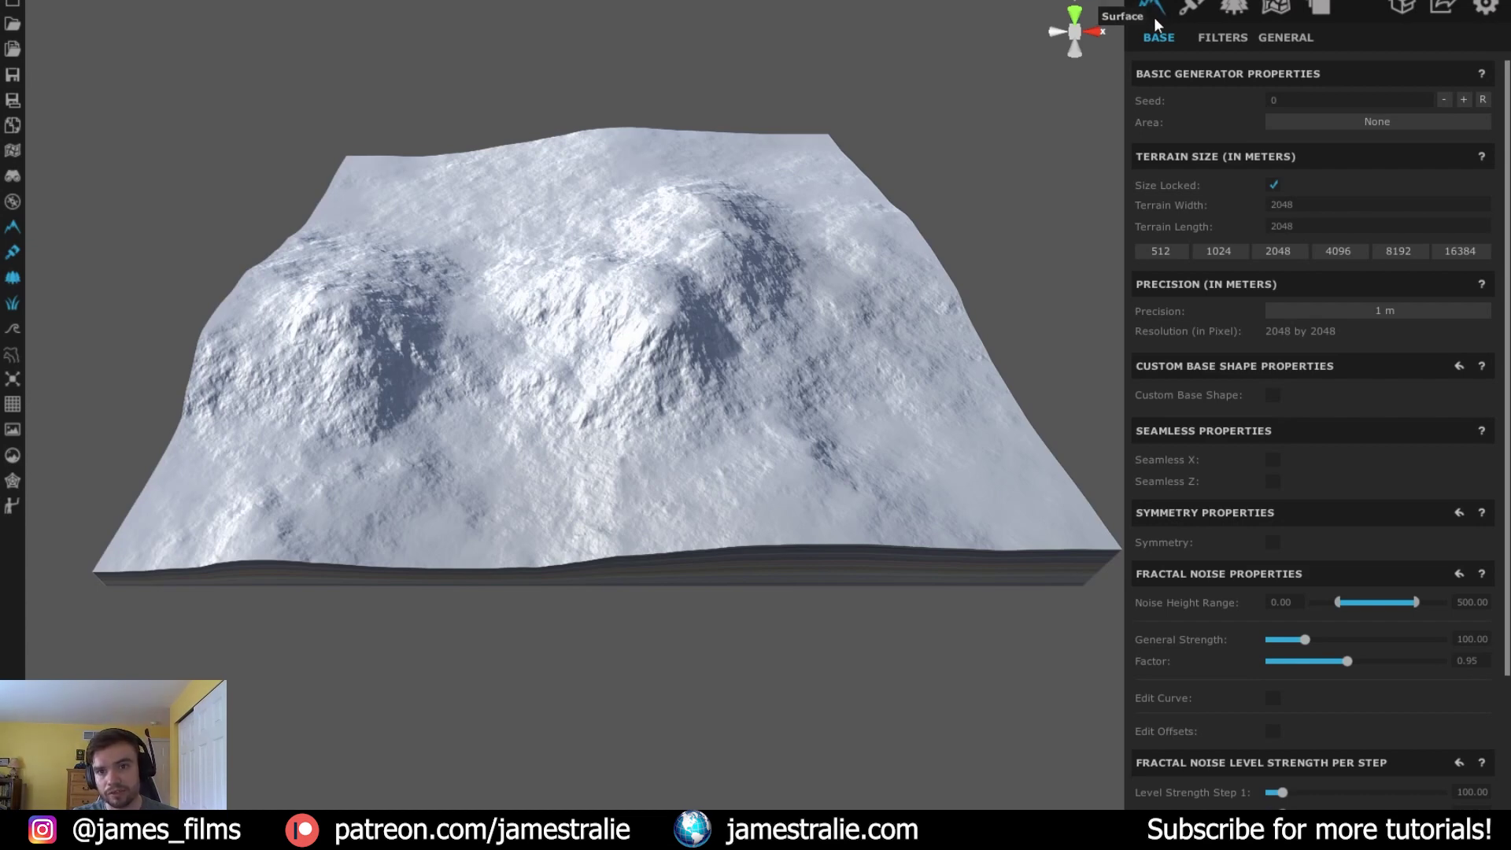
left_click(1272, 396)
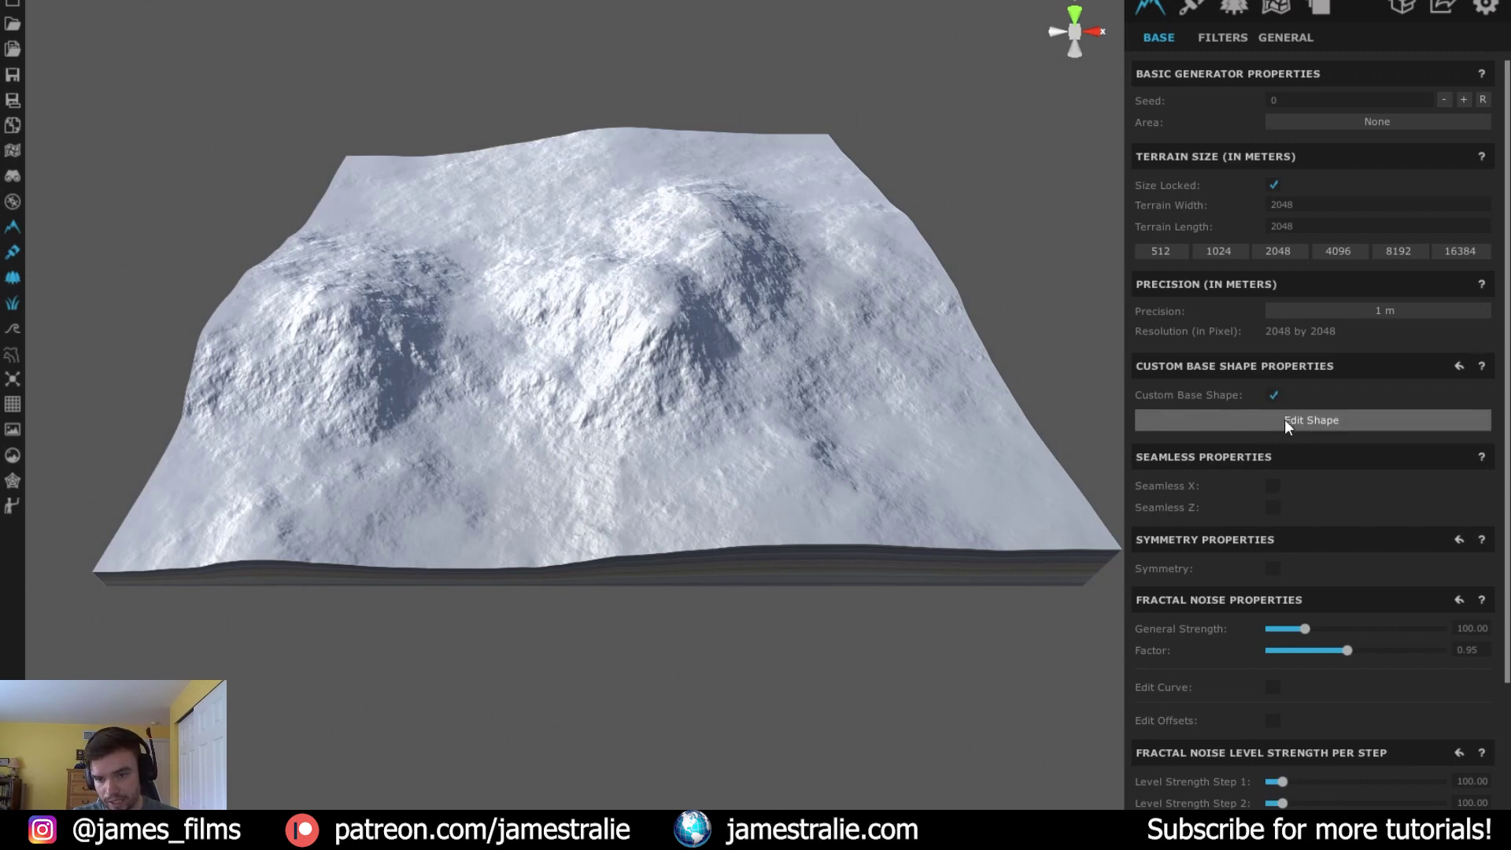
left_click(1285, 420)
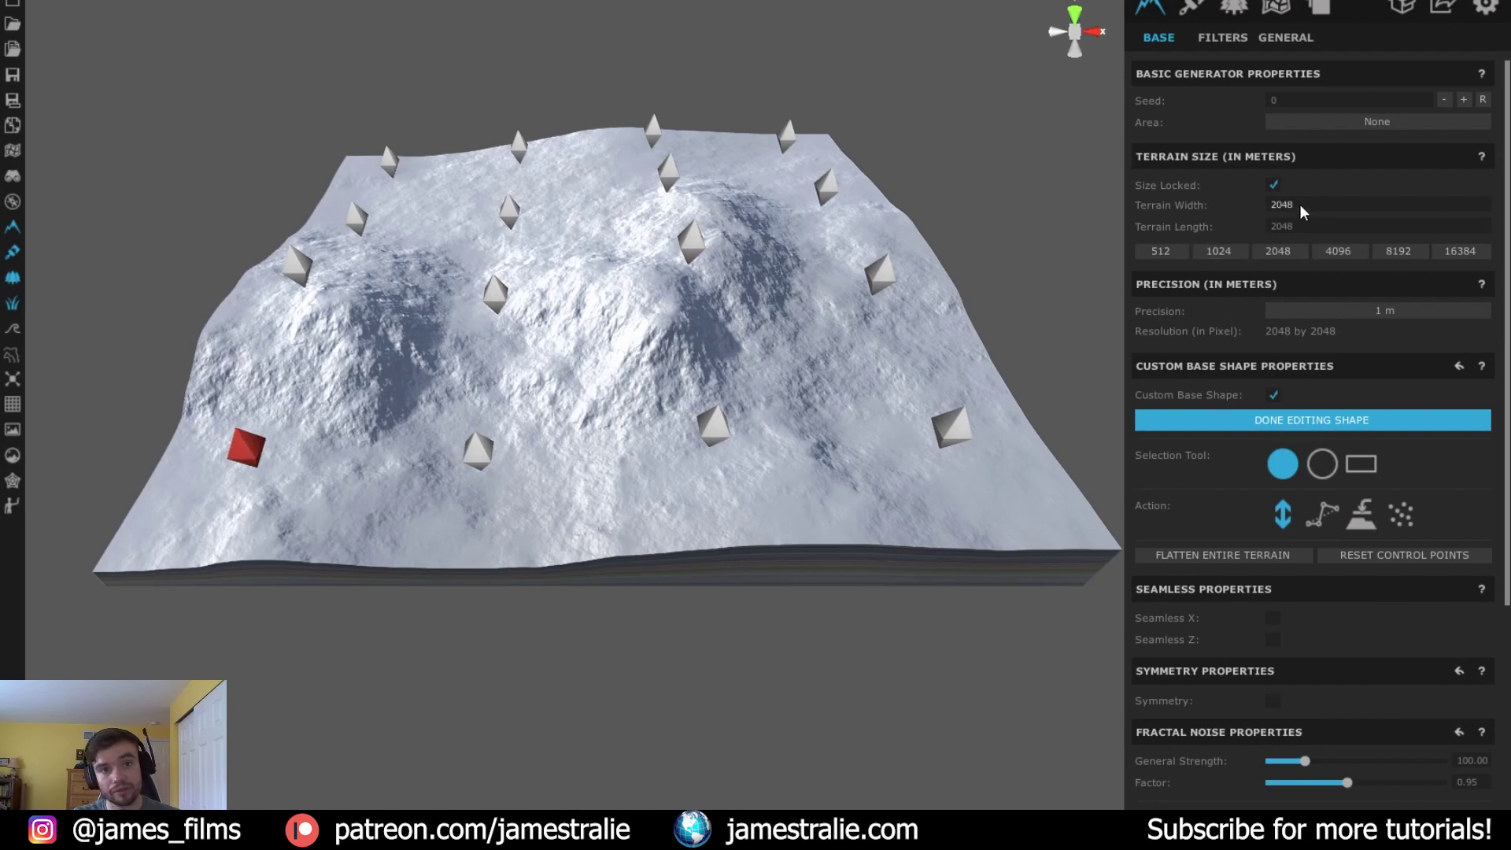
Set the terrain size to 4096 m
left_click(1336, 250)
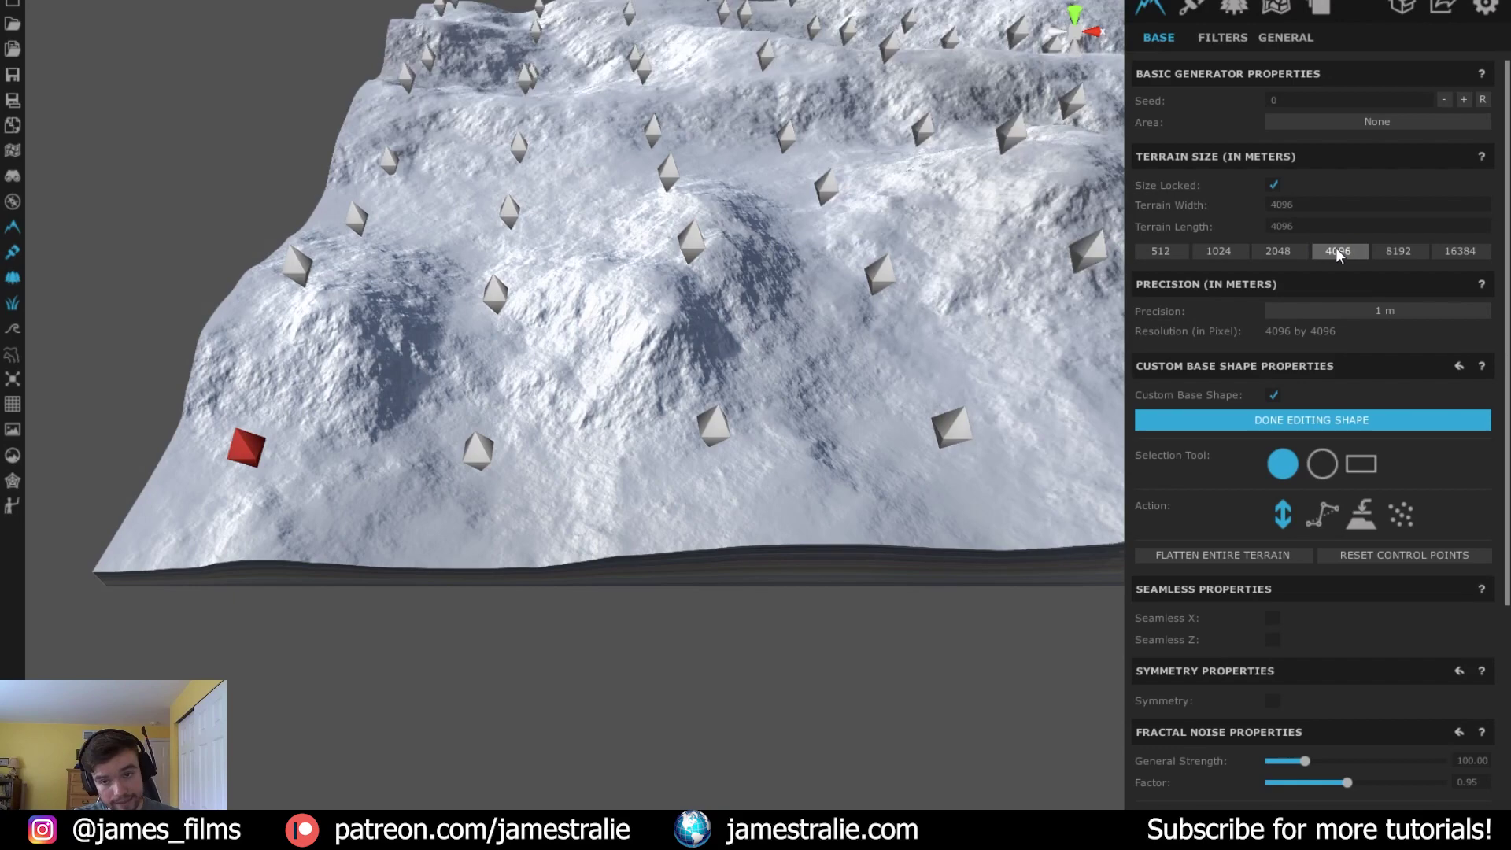
scroll(741, 459, "down", 5)
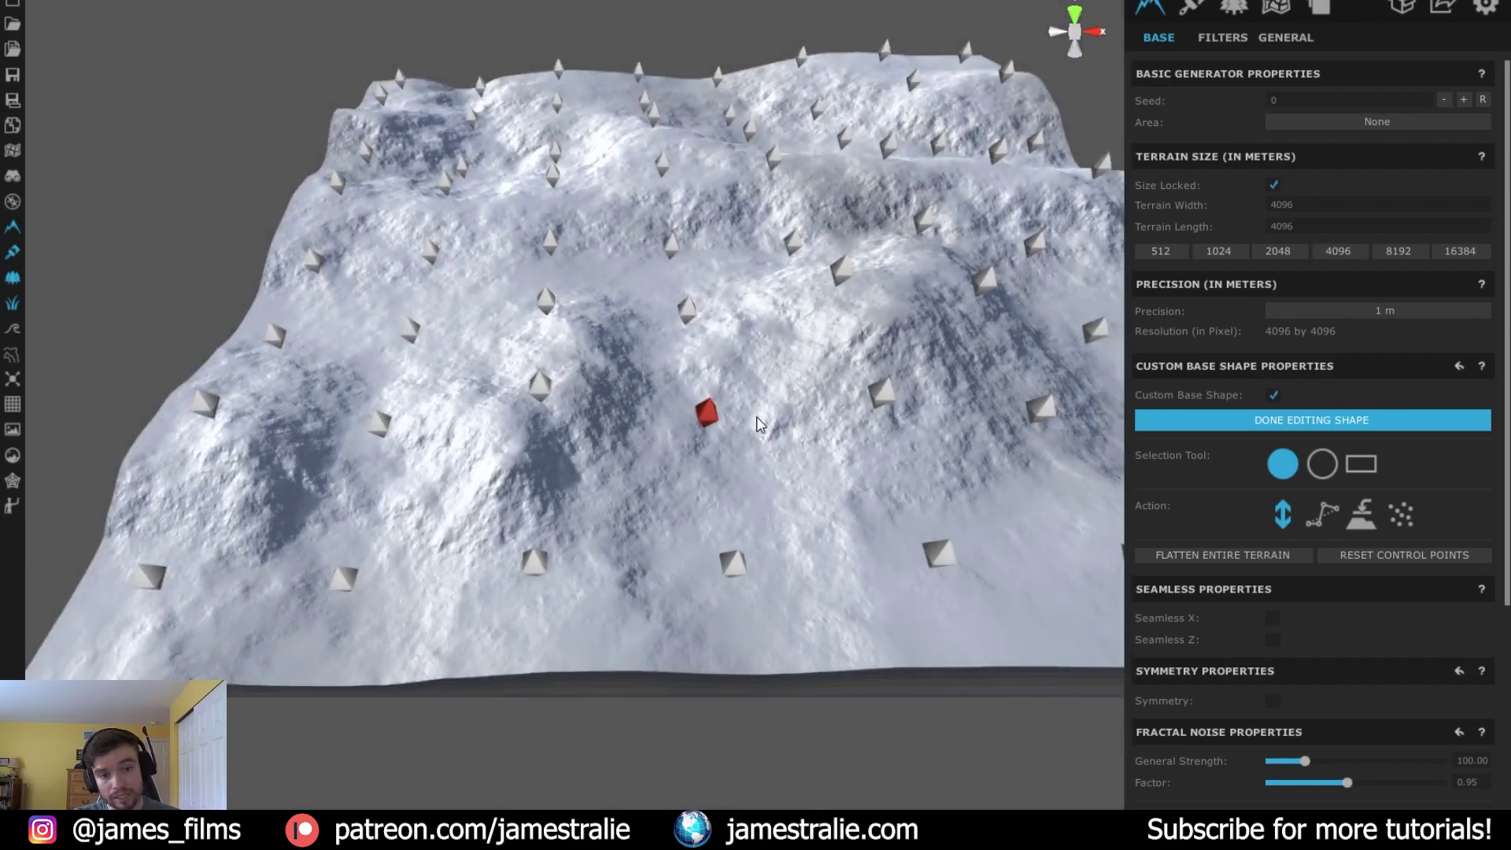
Raise the control point behind the large right-of-centre hill to build it into a higher mountain
left_click(717, 416)
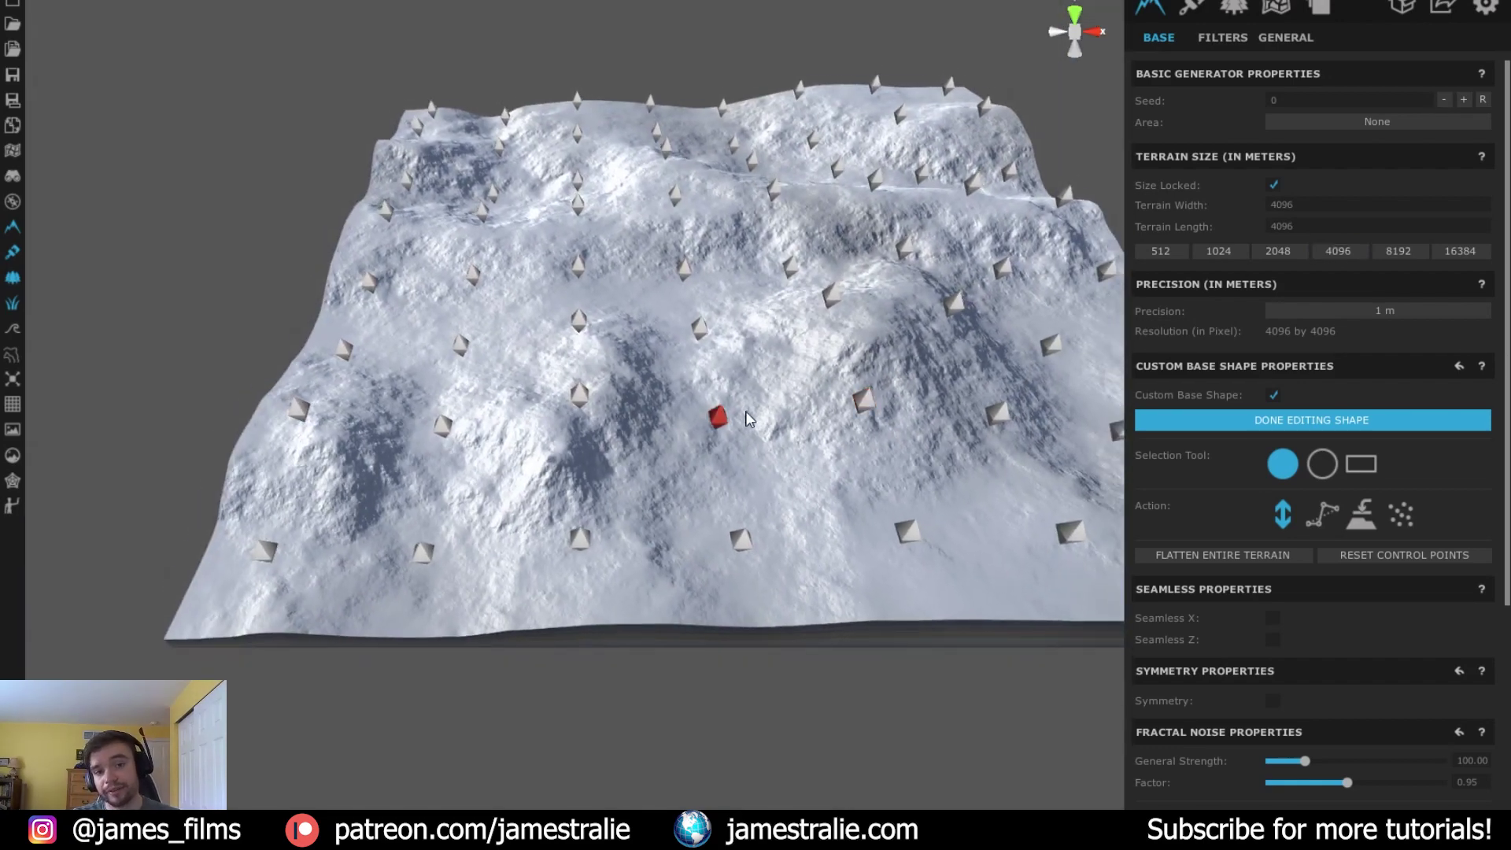
left_click_drag(805, 252, 834, 214)
scroll(839, 322, "up", 4)
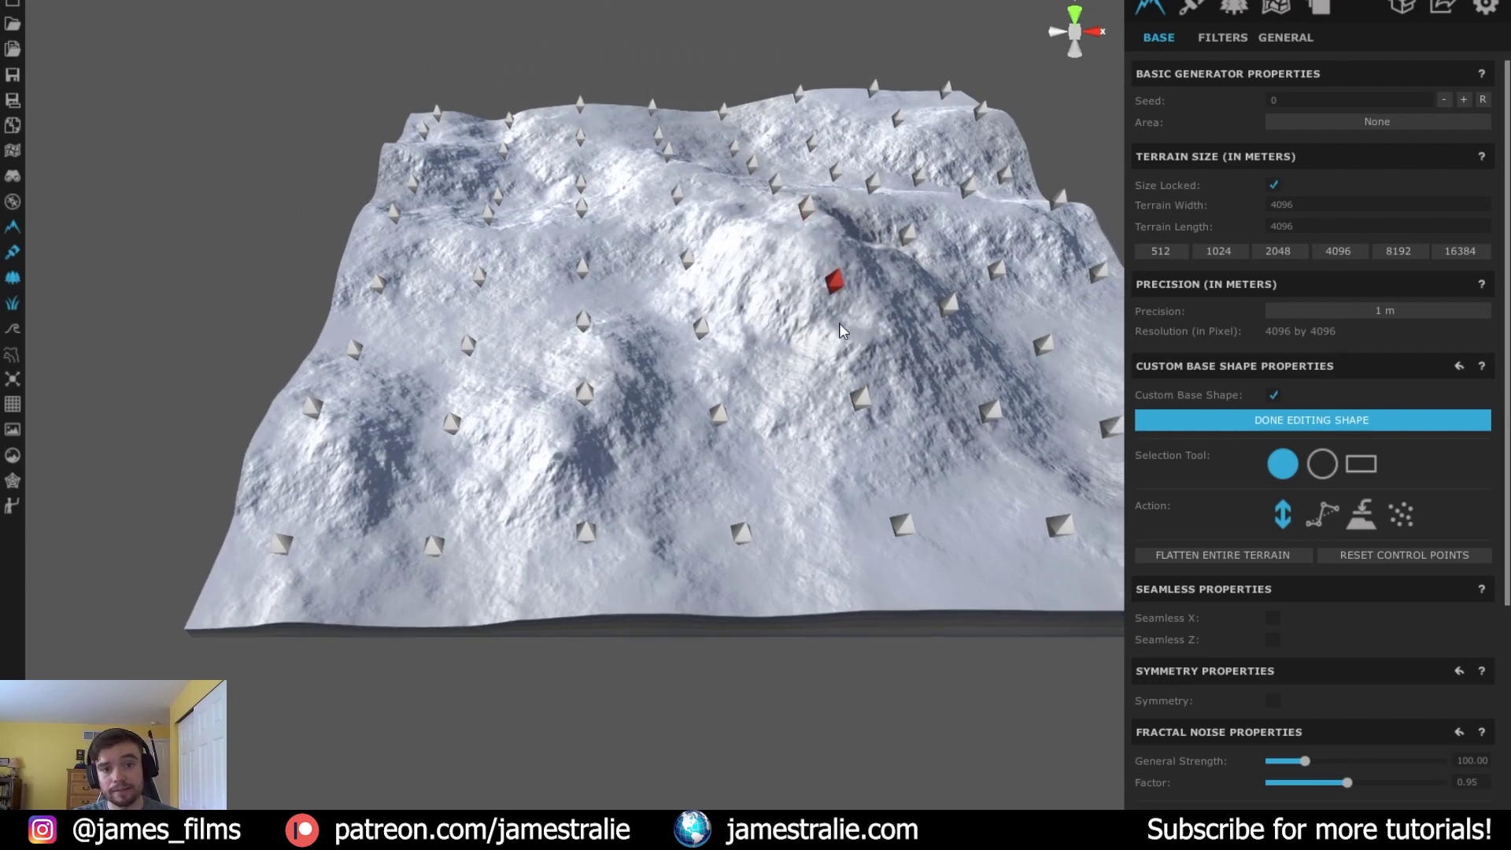
scroll(726, 352, "down", 3)
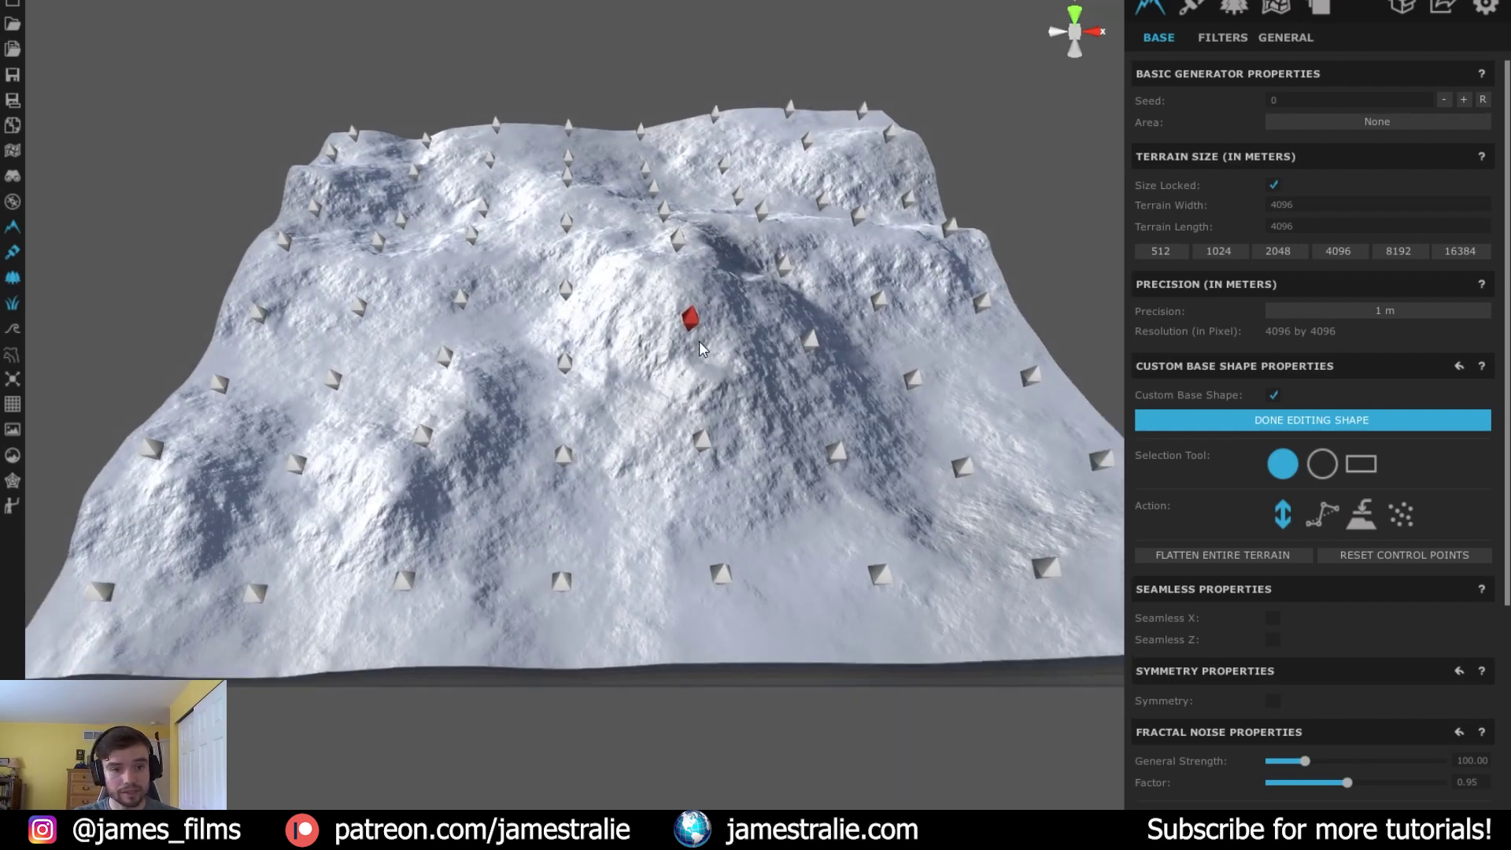
scroll(707, 348, "up", 3)
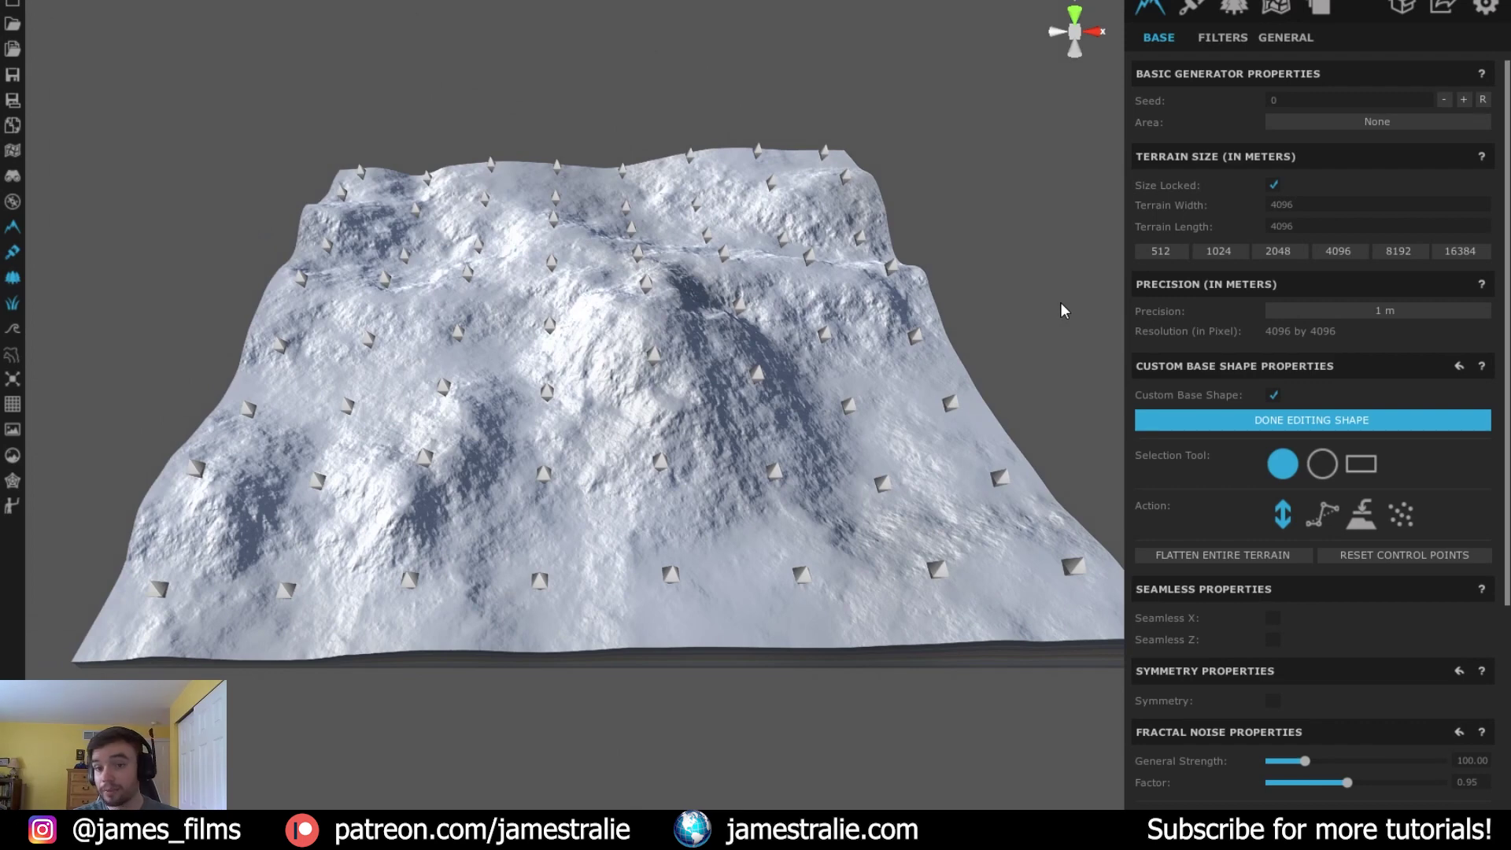
Make the terrain seamless along both the X and Z directions
left_click(1426, 249)
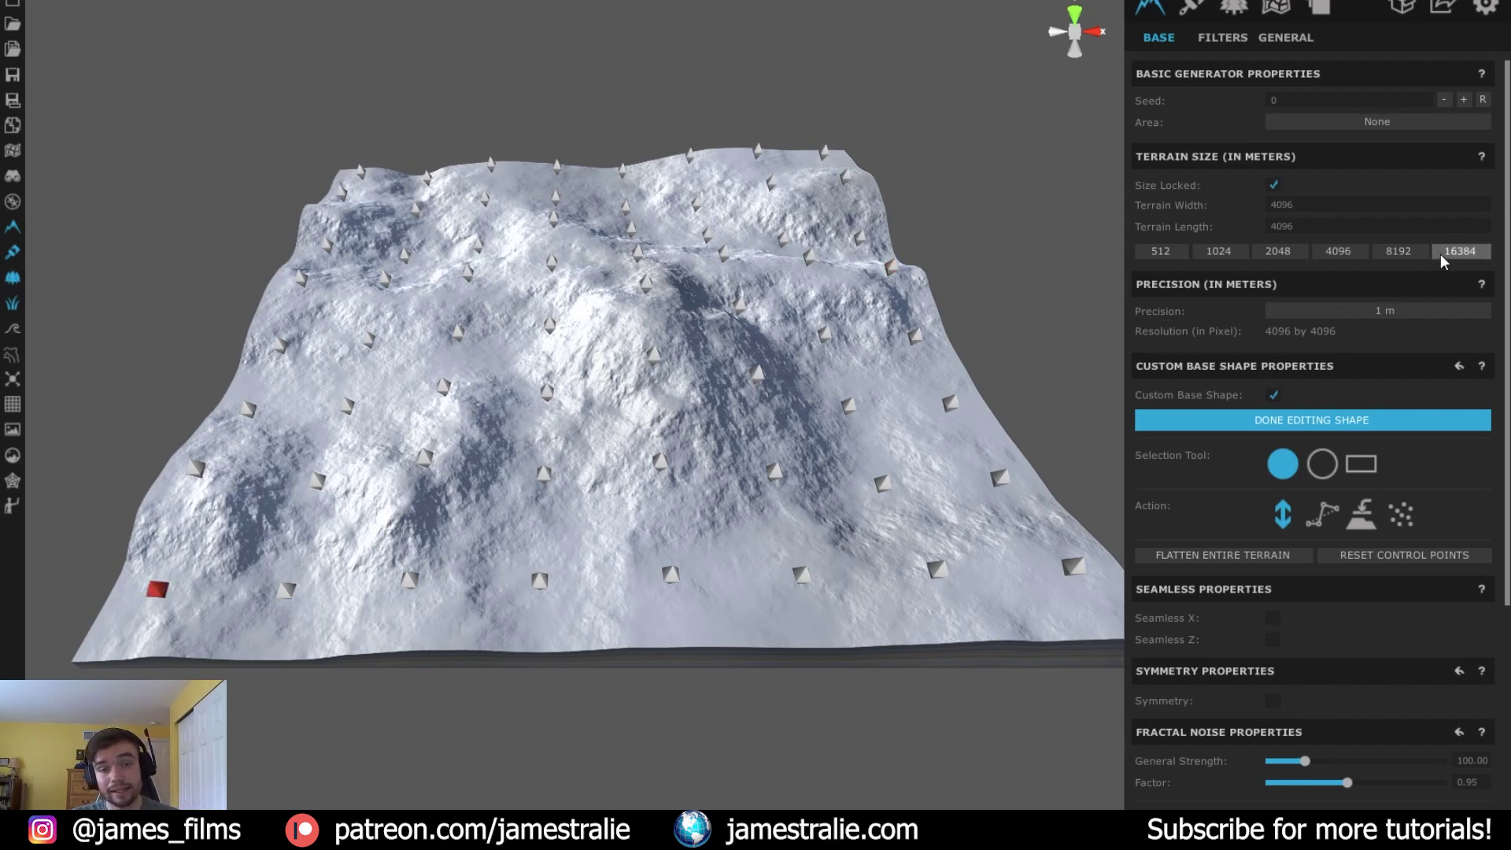
scroll(1190, 555, "down", 3)
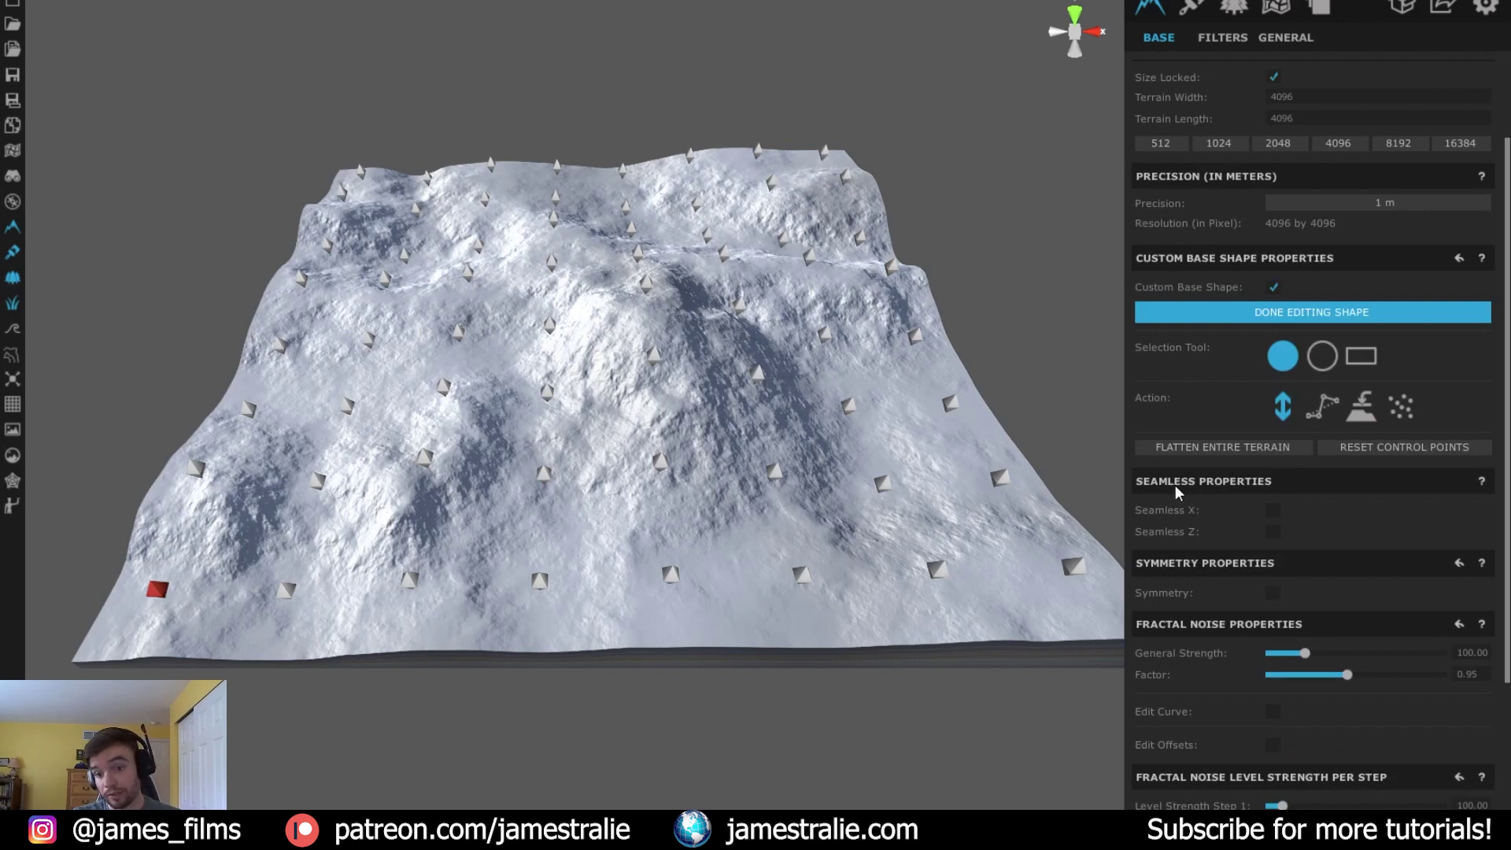
left_click(1277, 509)
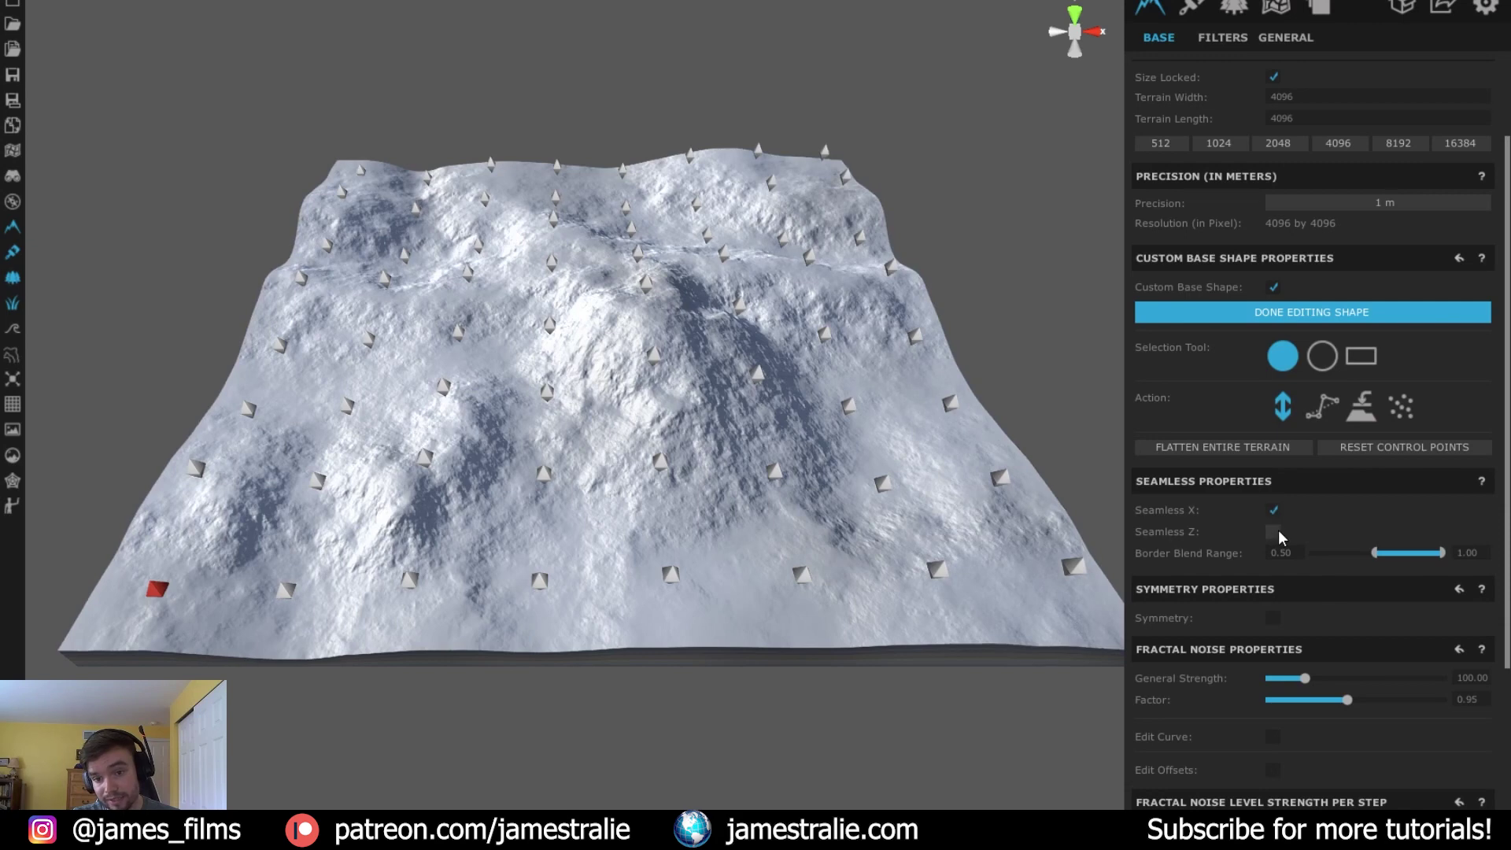
left_click(1276, 531)
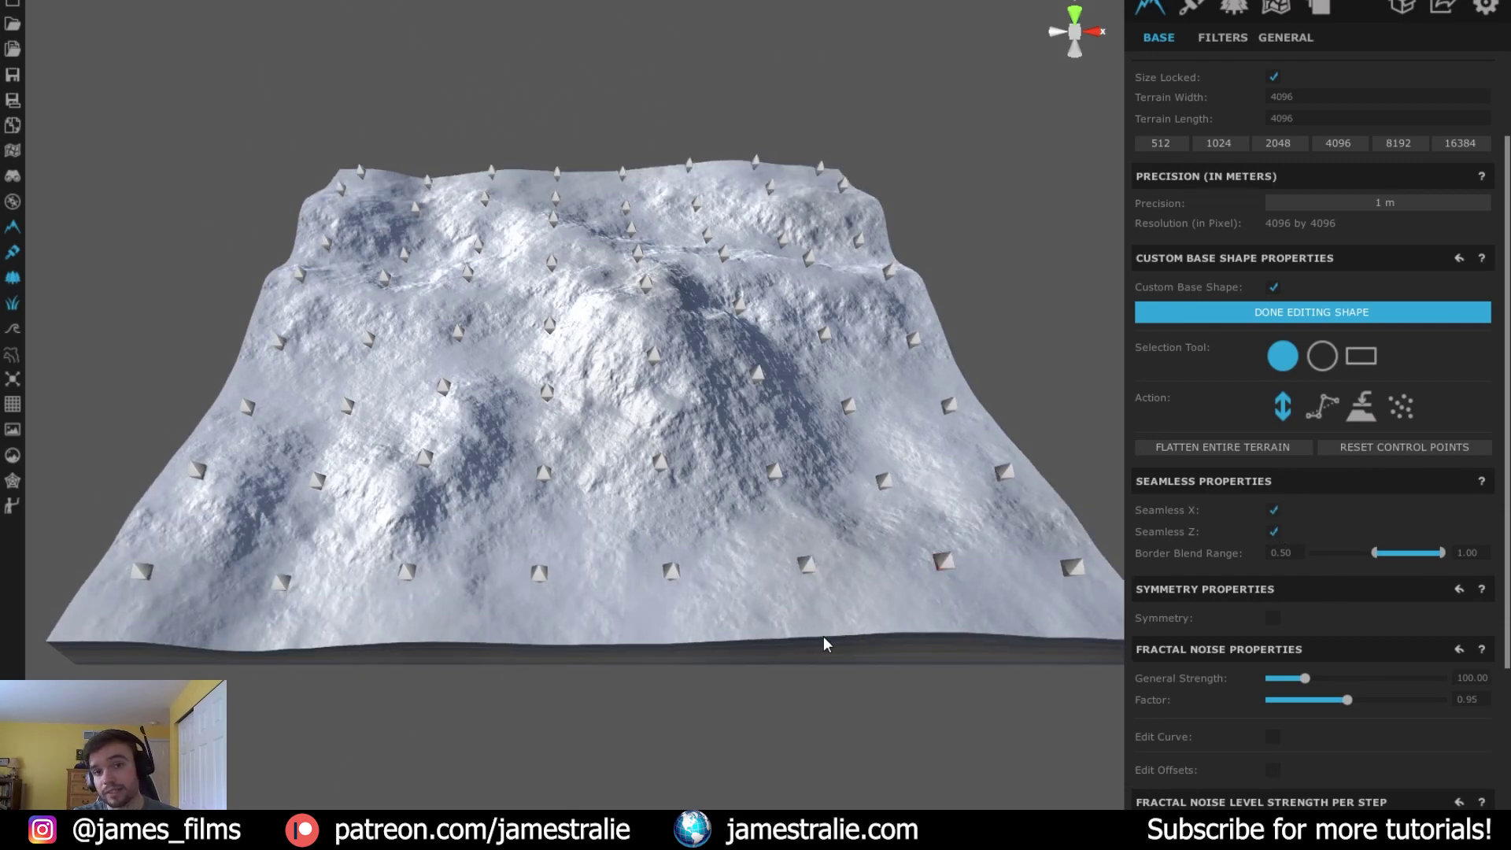
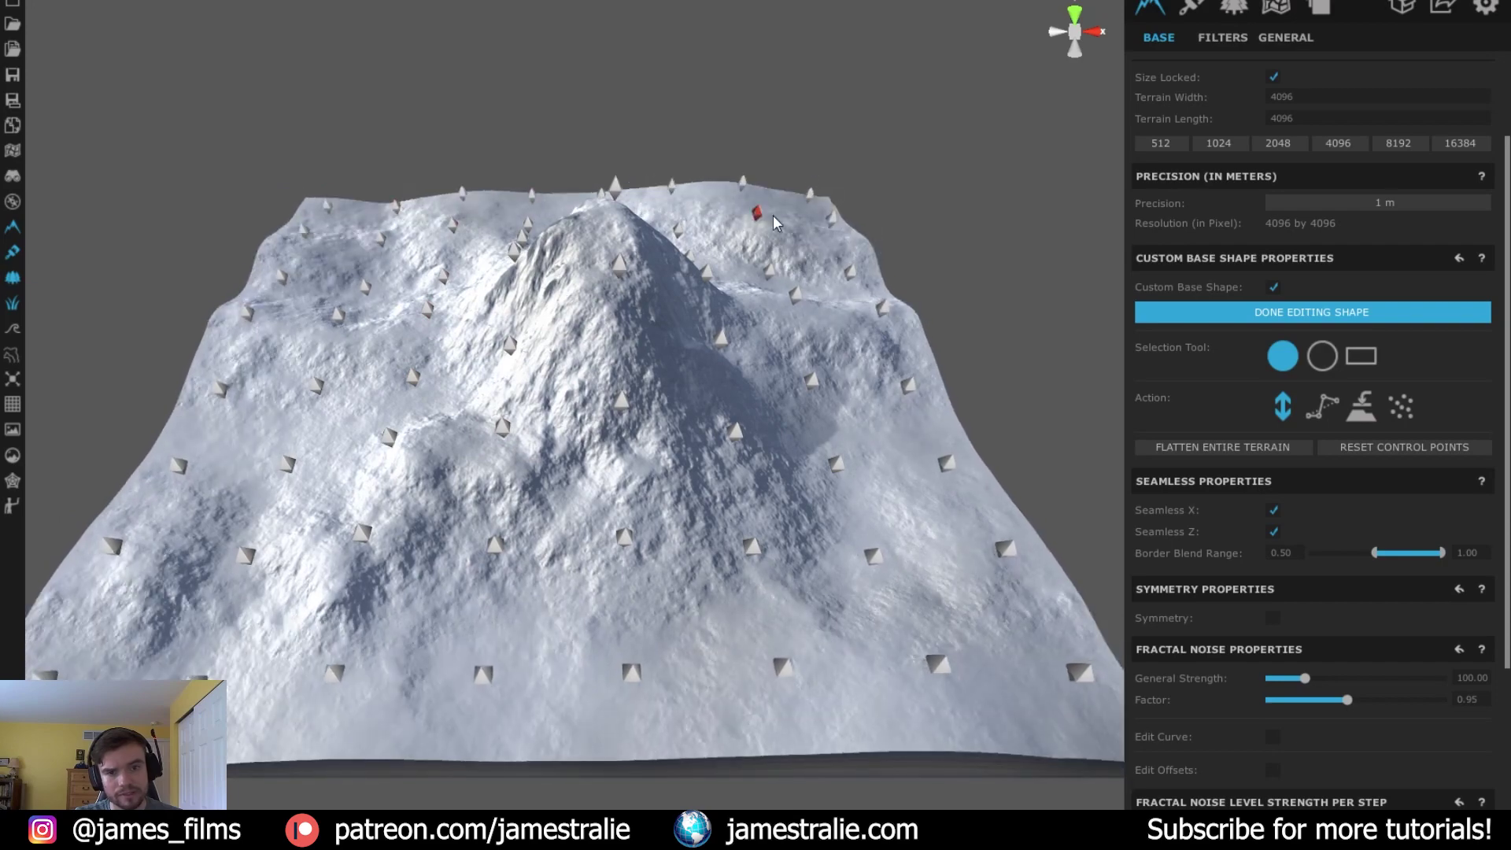
Lower the control points along the terrain's back edge to even out the border behind the mountain
left_click_drag(761, 218, 776, 239)
left_click(741, 191)
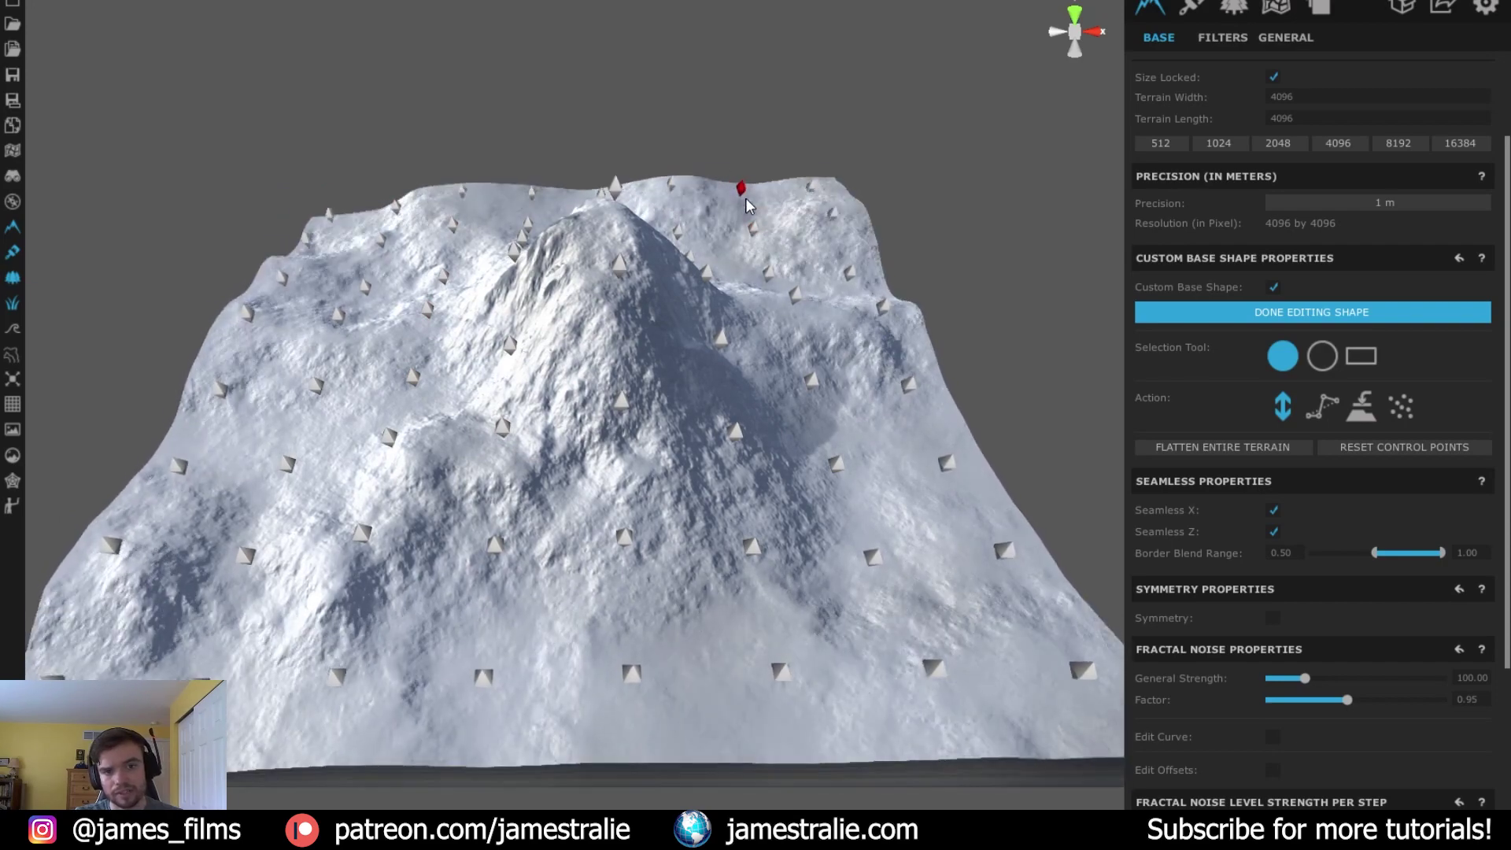
left_click(670, 190)
left_click(460, 194)
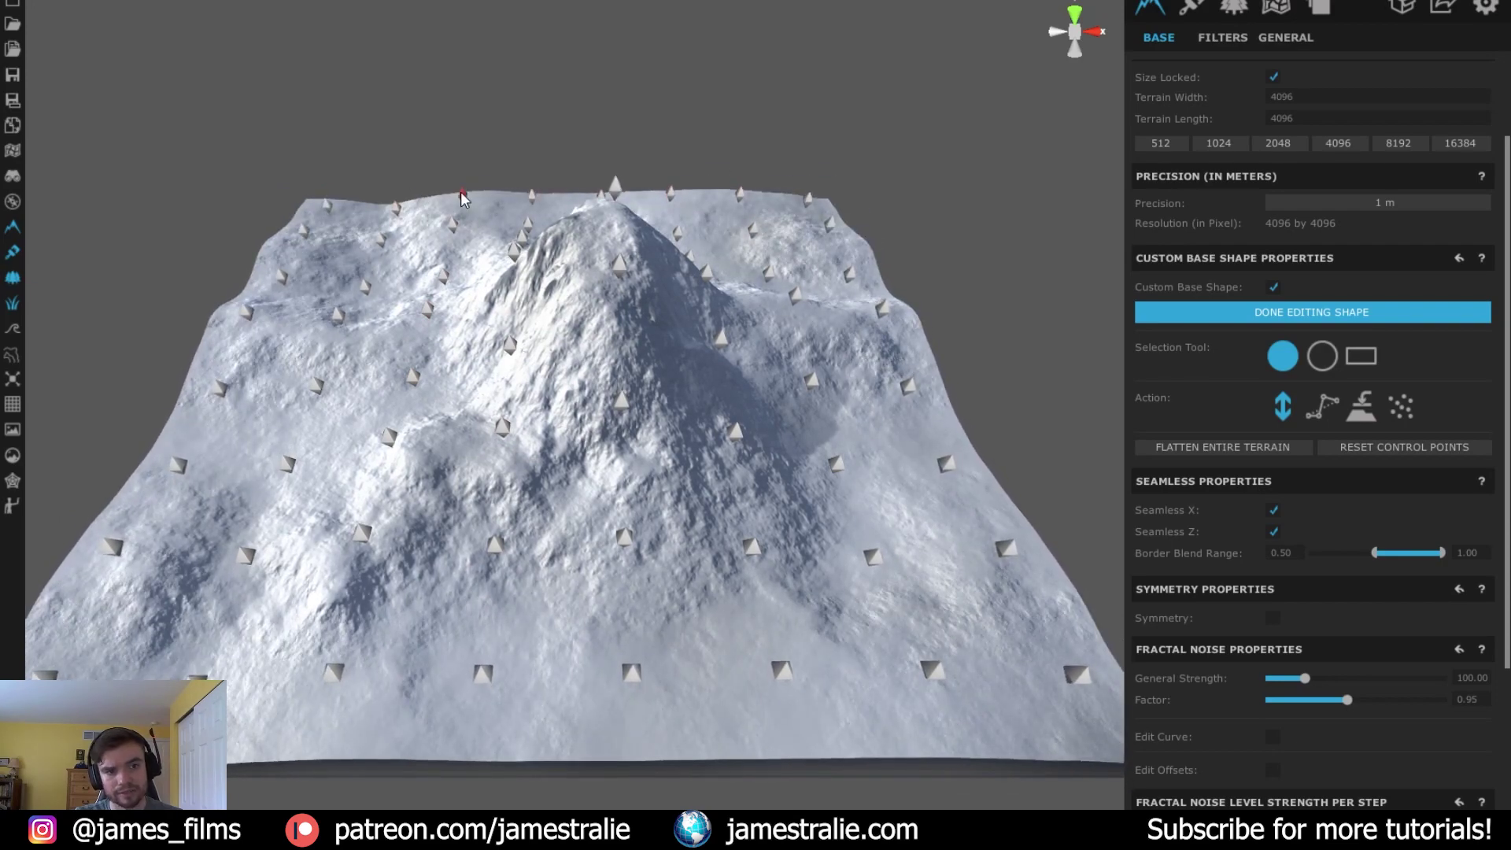
left_click(453, 227)
left_click(395, 209)
Lower the control points along the terrain's left edge to flatten the border beside the mountain
left_click(112, 545)
left_click_drag(114, 548, 146, 580)
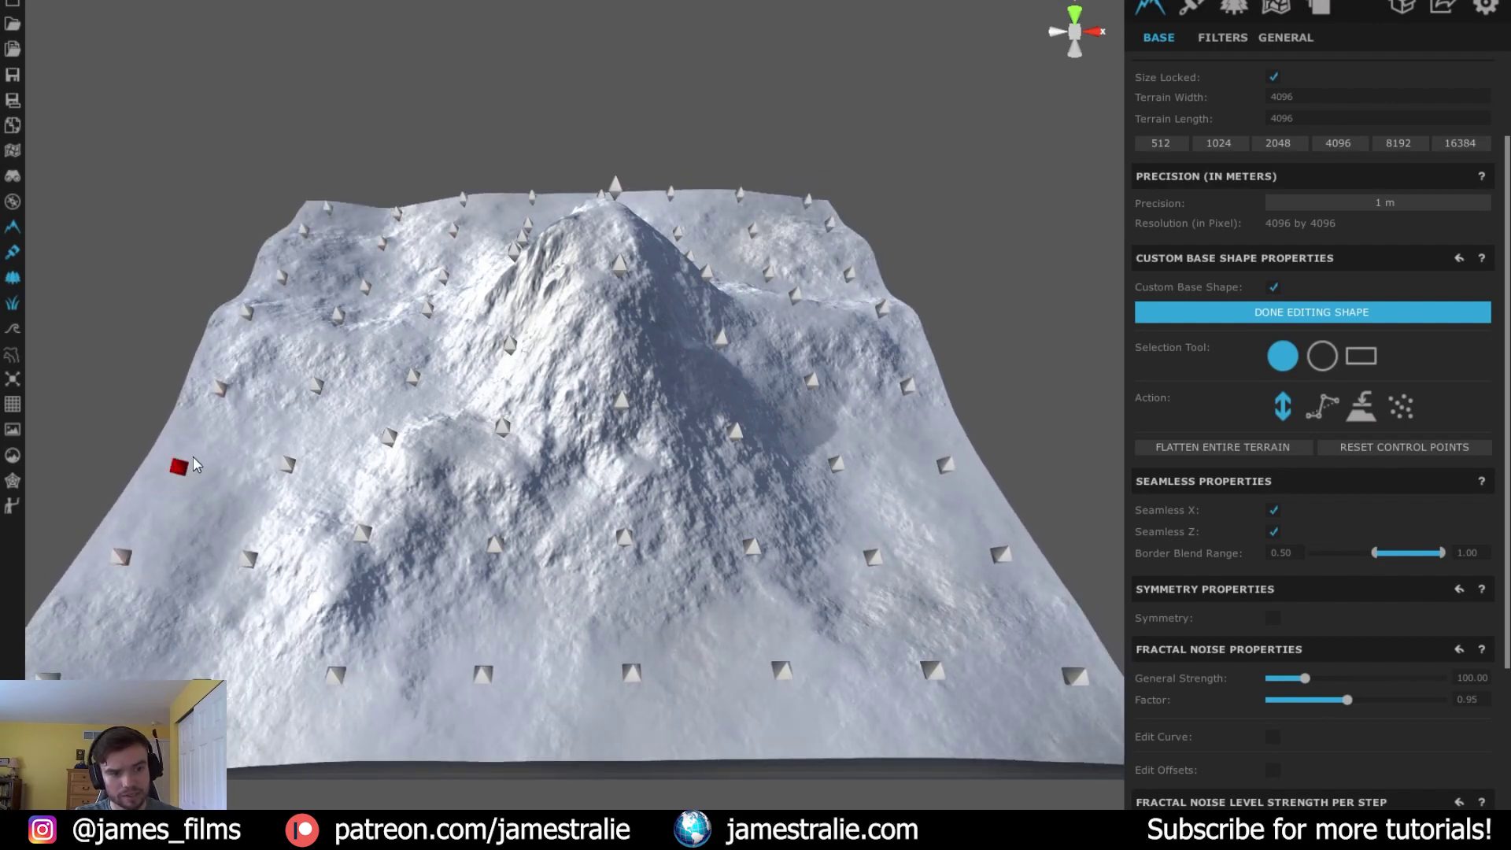
left_click(221, 391)
left_click(631, 672)
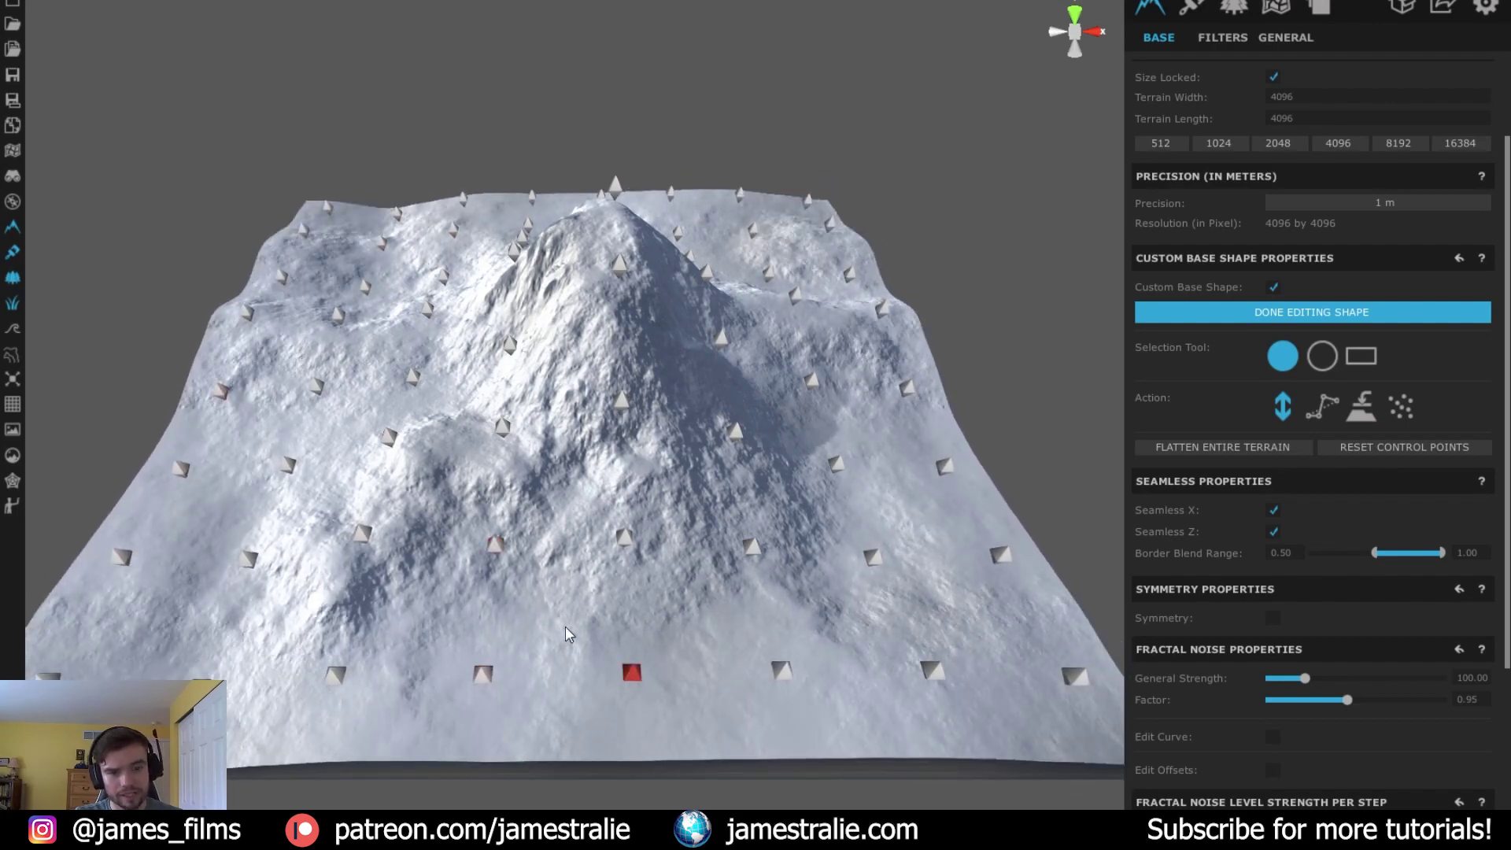
left_click(751, 546)
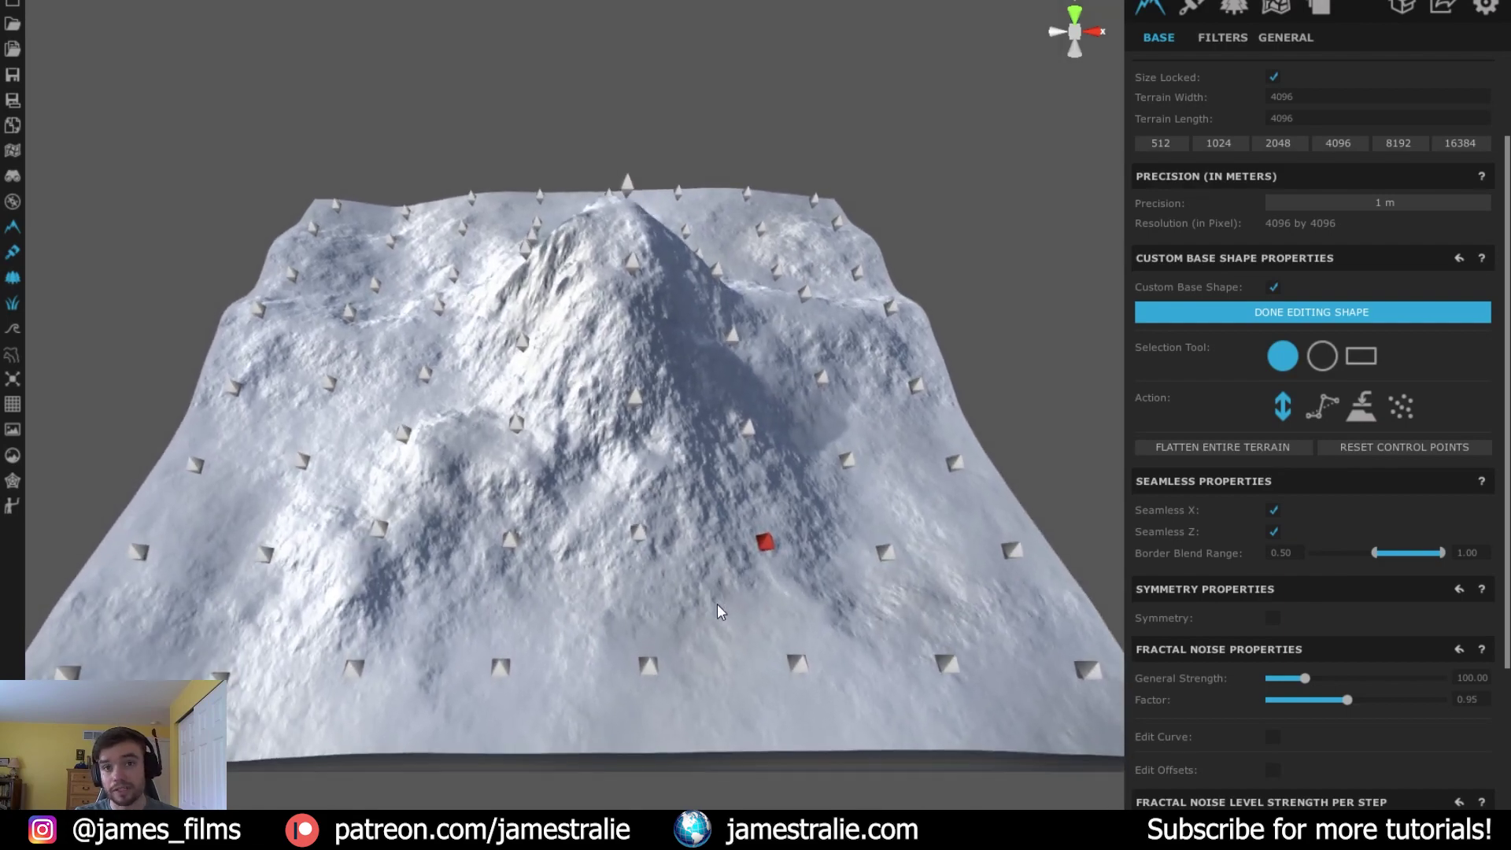
Pull the control point just in front of the summit up into a steep spire and lower it back to a rounded peak
scroll(737, 546, "down", 3)
scroll(719, 450, "up", 3)
left_click(747, 672)
left_click(735, 673)
right_click_drag(721, 708, 713, 375)
left_click(711, 375)
left_click(632, 144)
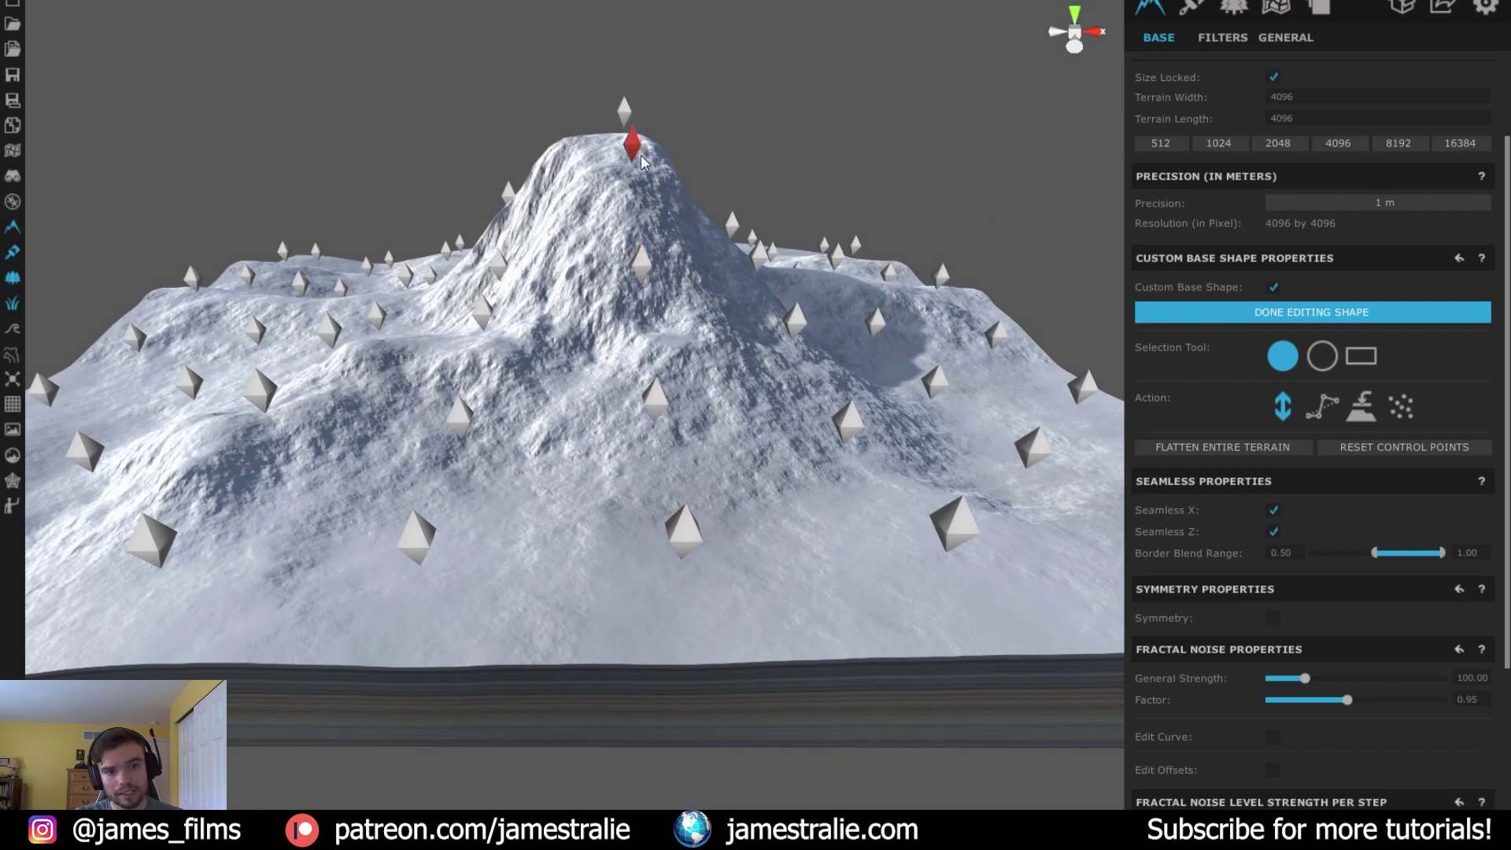
left_click_drag(633, 144, 571, 191)
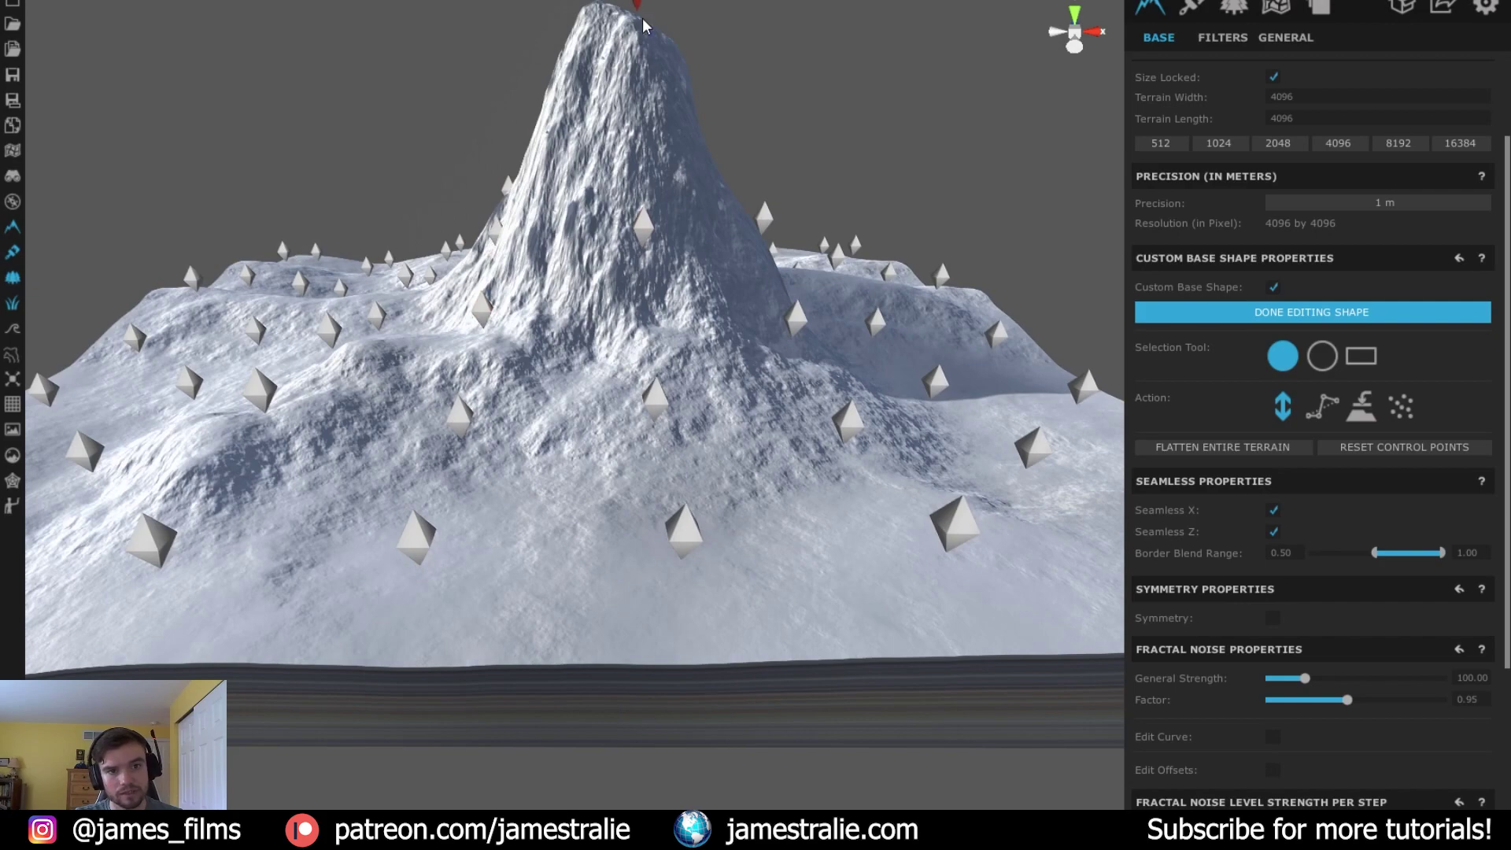
left_click_drag(640, 27, 659, 183)
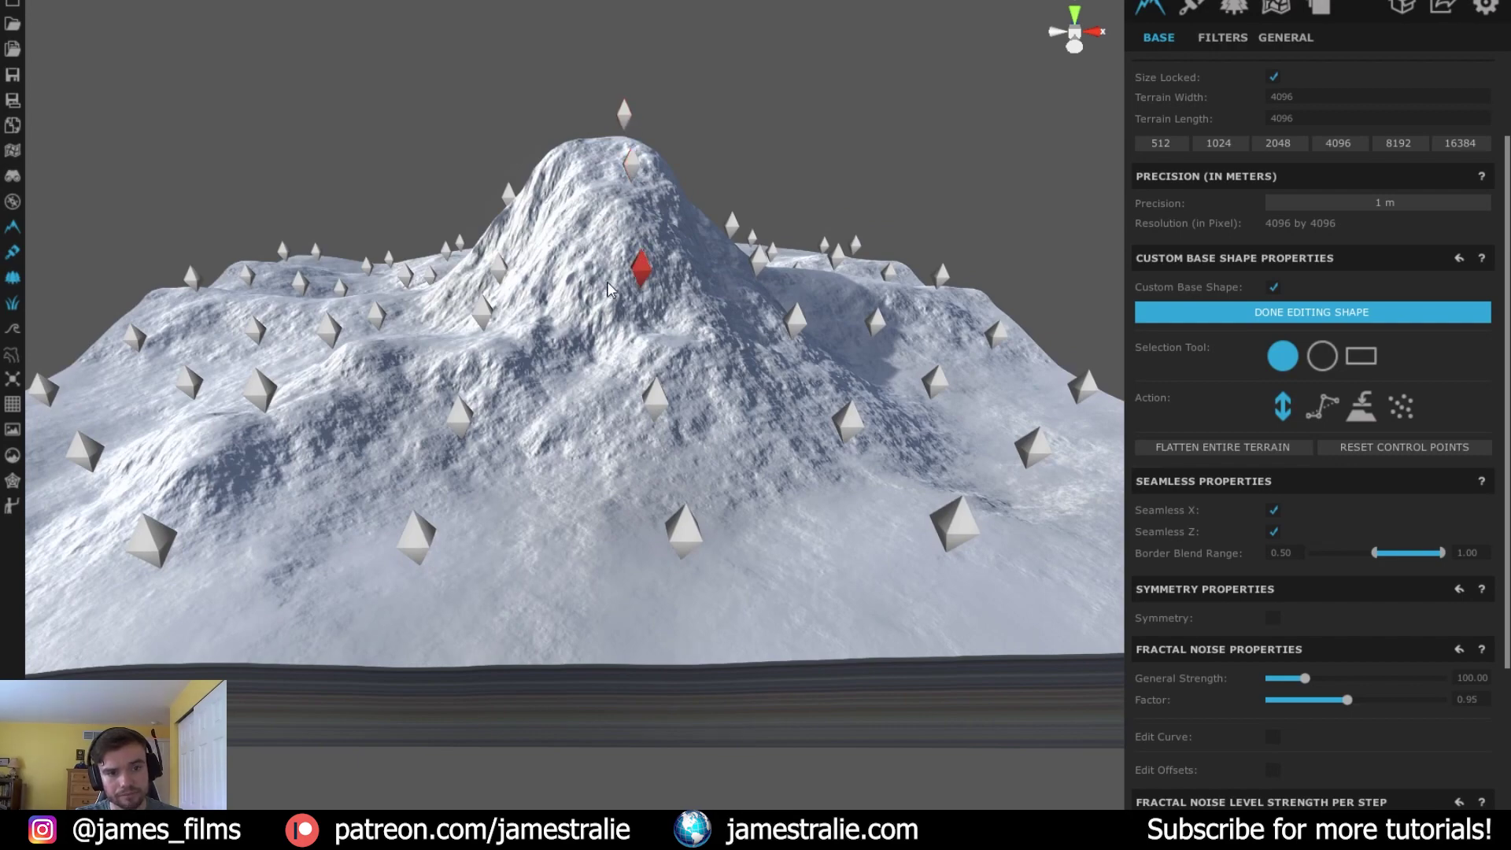
Fine-tune the mountain by slightly lowering the summit control point and those on the terrain's right edge
right_click_drag(606, 276, 787, 231)
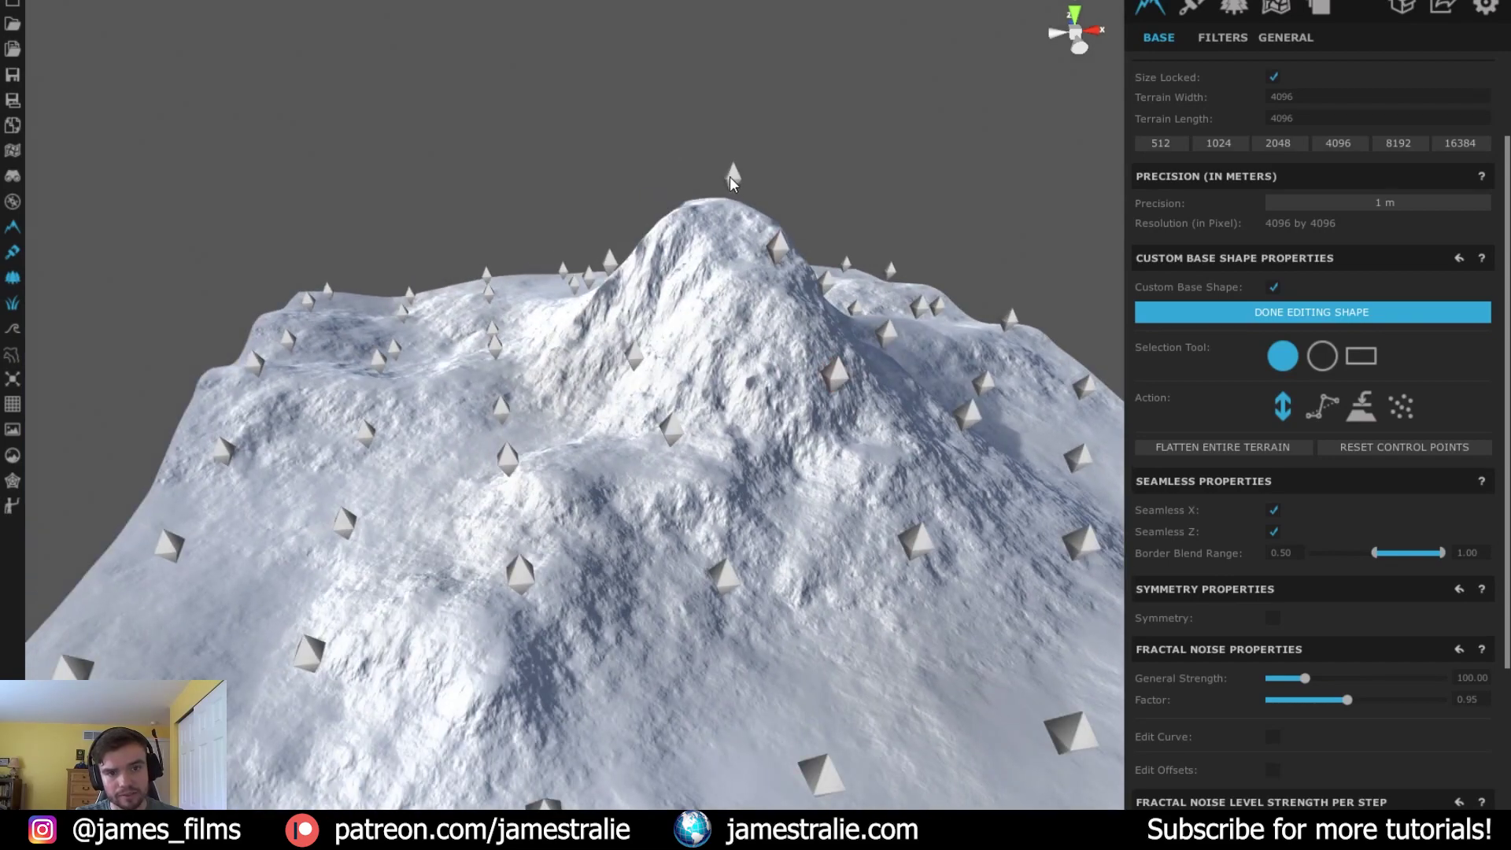
mouse_move(740, 233)
left_mouse_down()
mouse_move(741, 255)
mouse_move(730, 235)
left_mouse_up()
left_click(610, 260)
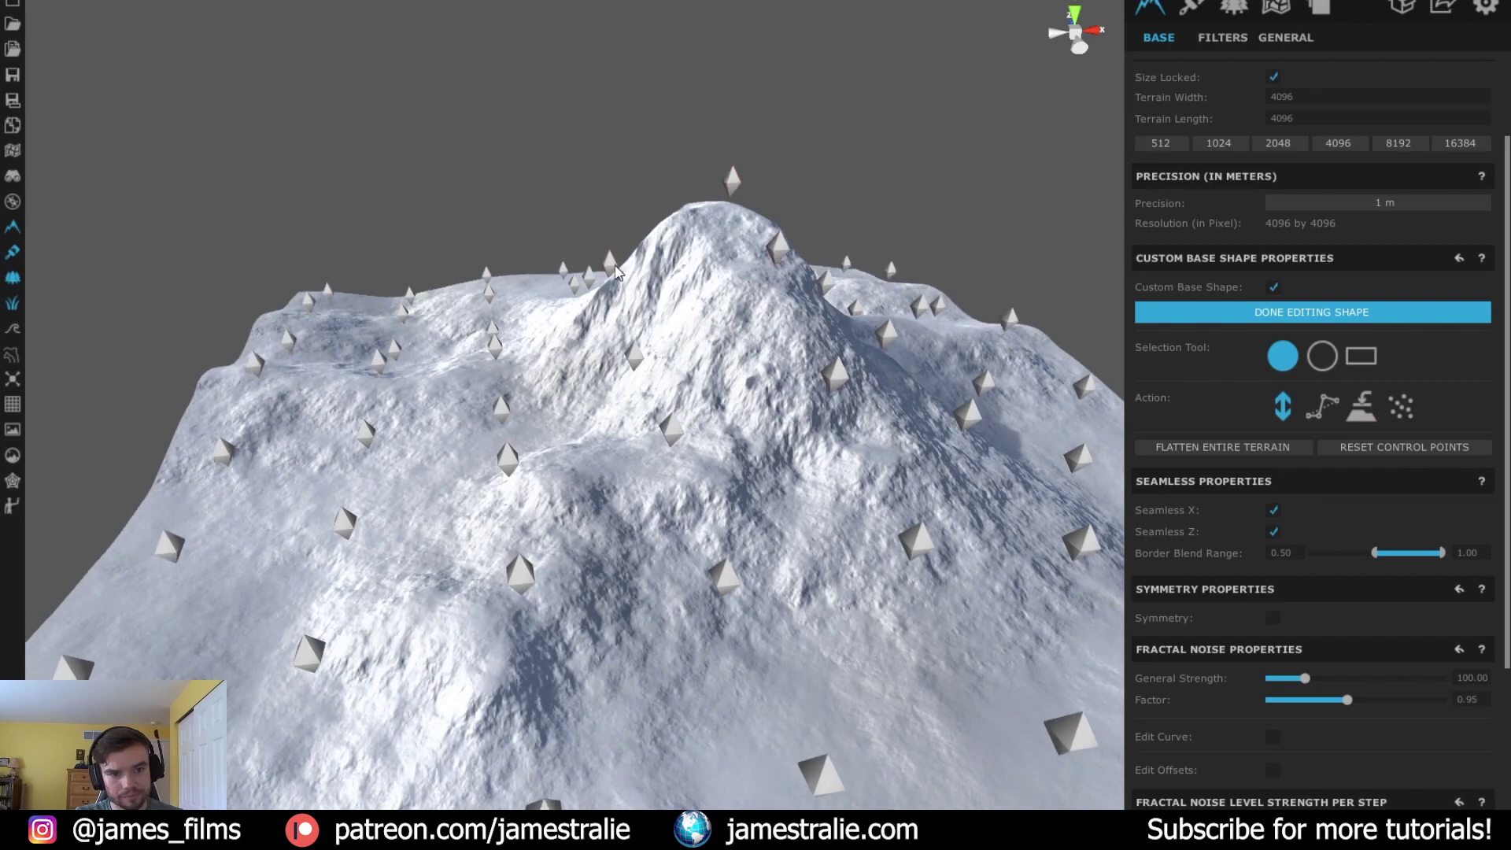
left_click(836, 372)
right_click_drag(837, 372, 654, 431)
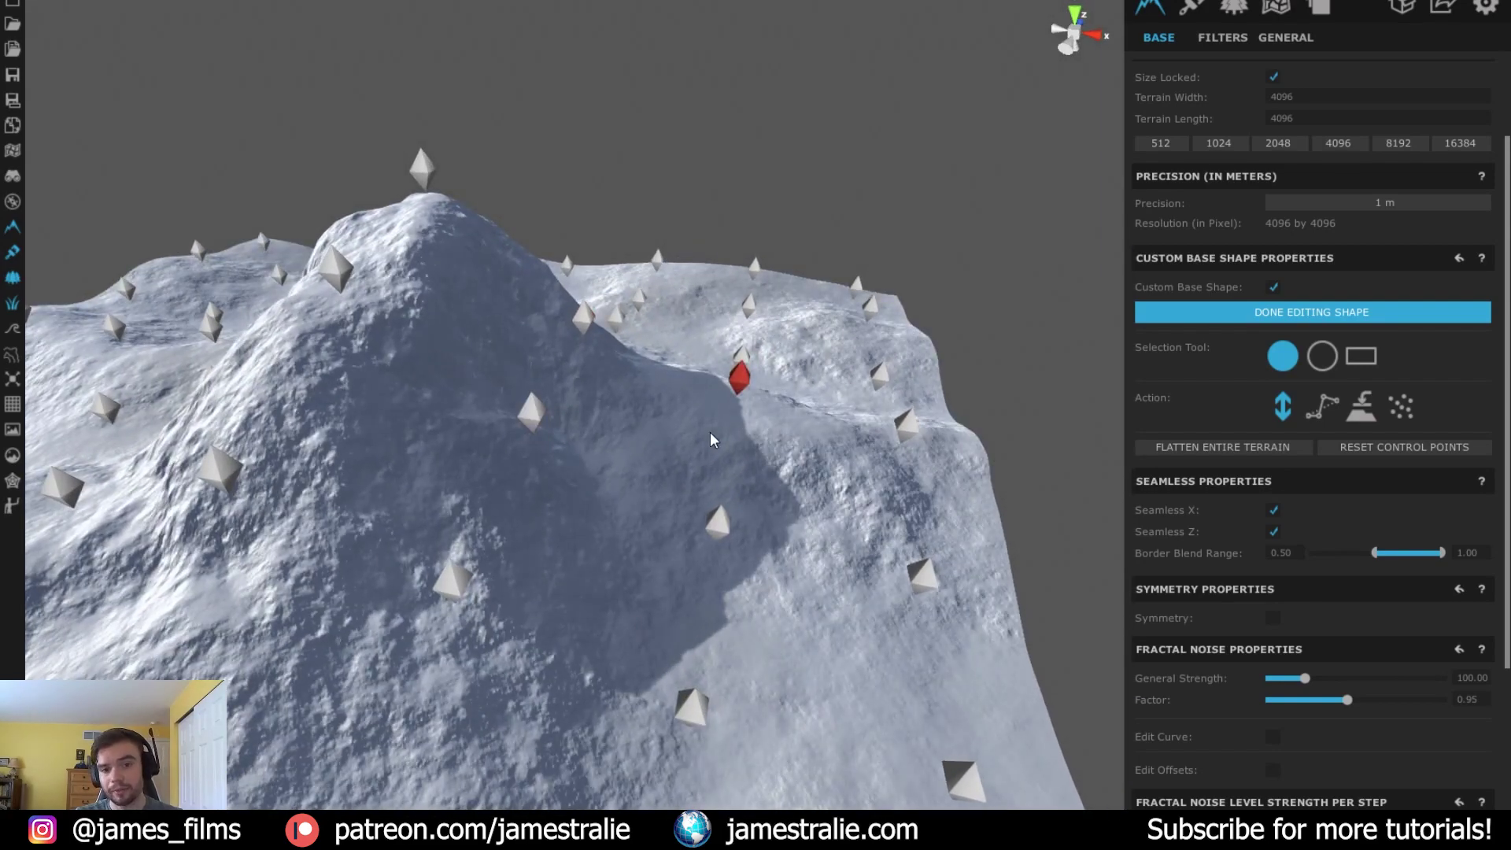
left_click_drag(929, 444, 924, 466)
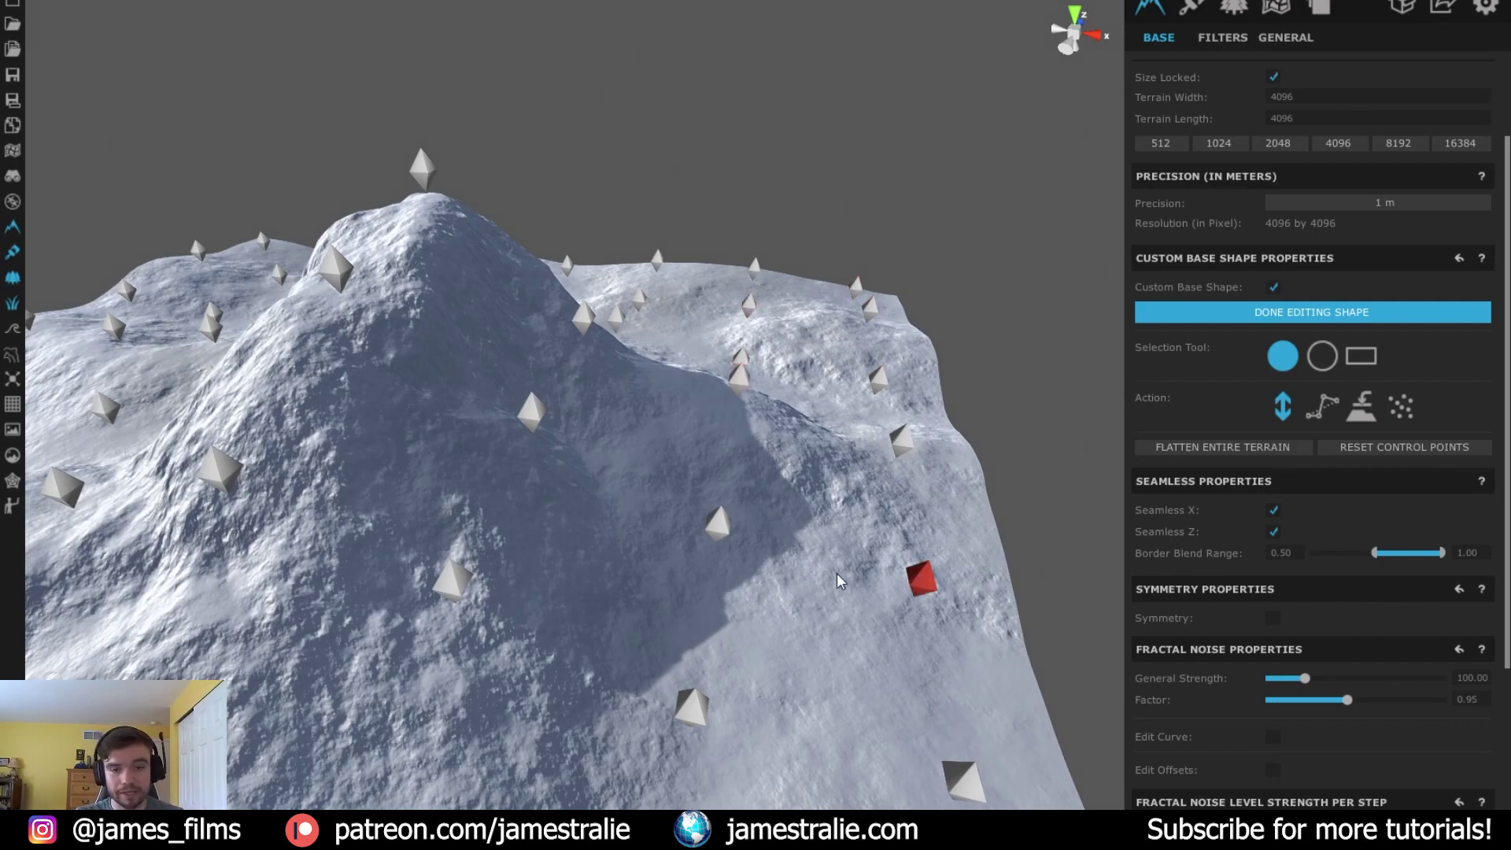
Finish editing the custom base shape
scroll(834, 578, "down", 10)
scroll(621, 511, "down", 3)
right_click_drag(574, 560, 518, 565)
right_click_drag(447, 531, 654, 561)
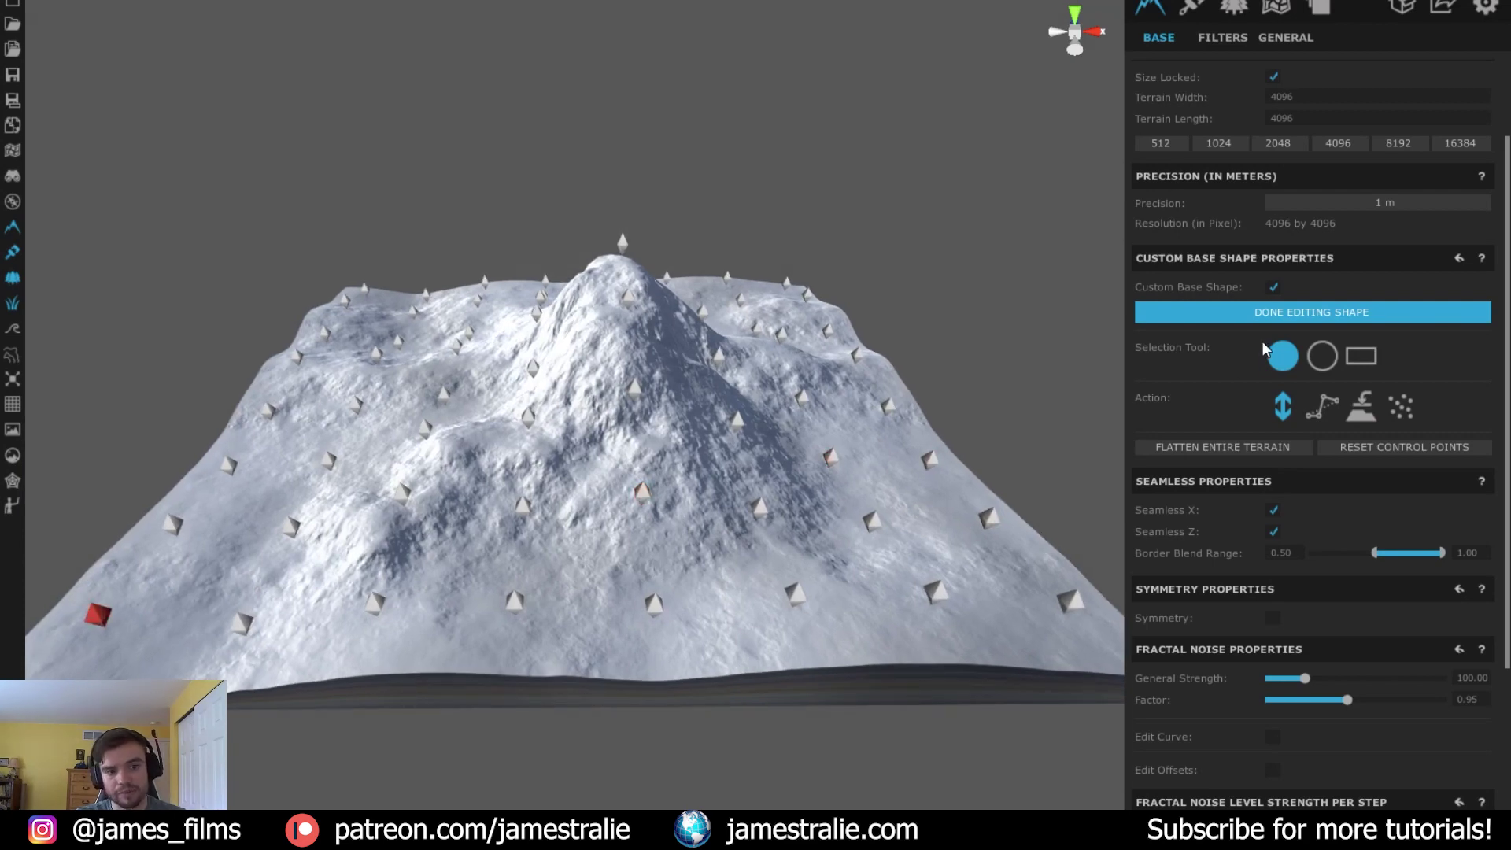
left_click(1280, 312)
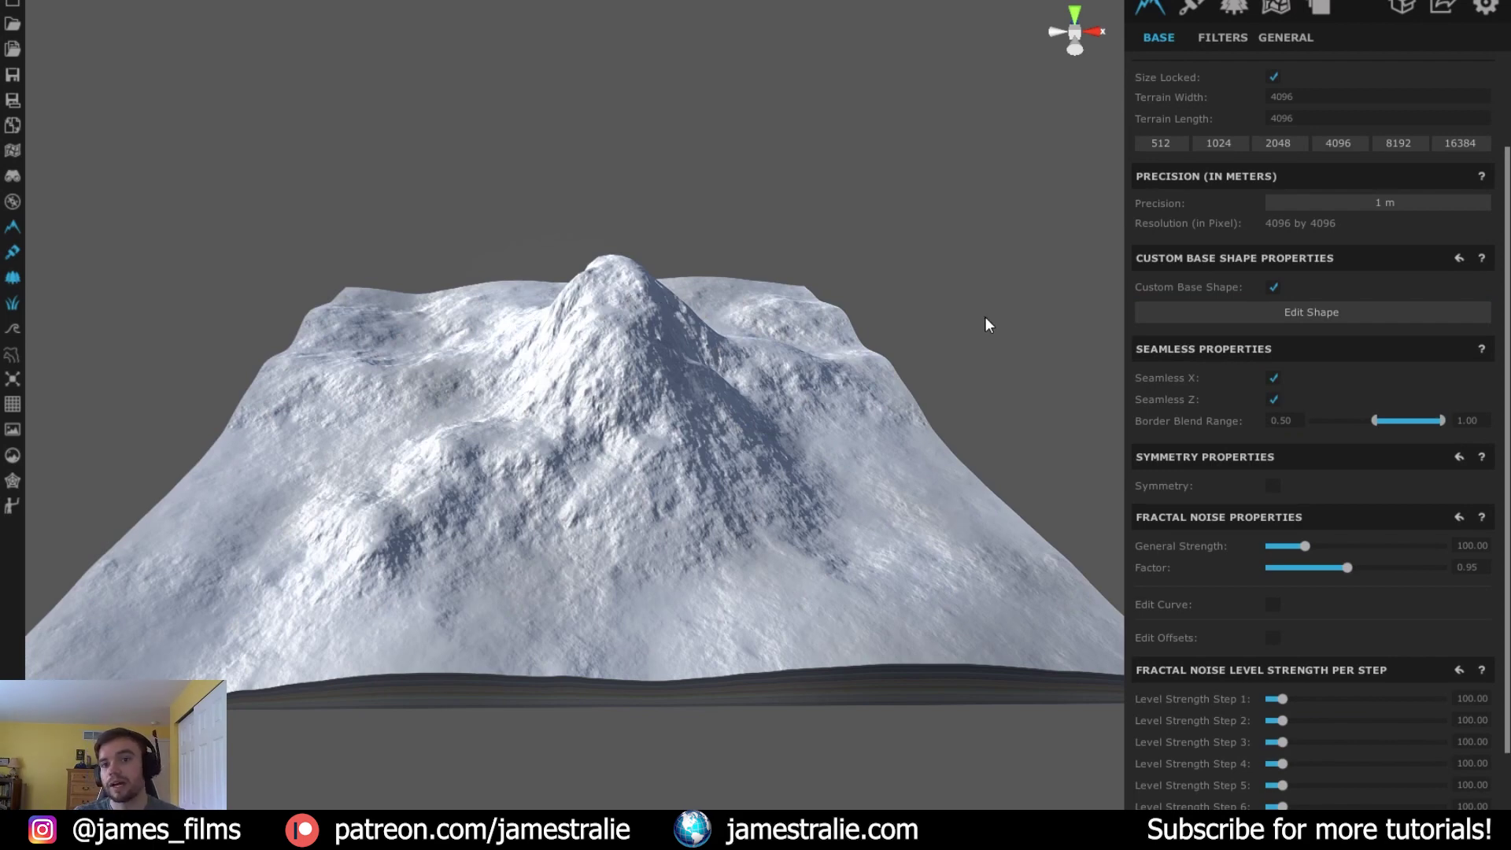
Add a new surface filter layer and start adding a filter to it
left_click(1242, 35)
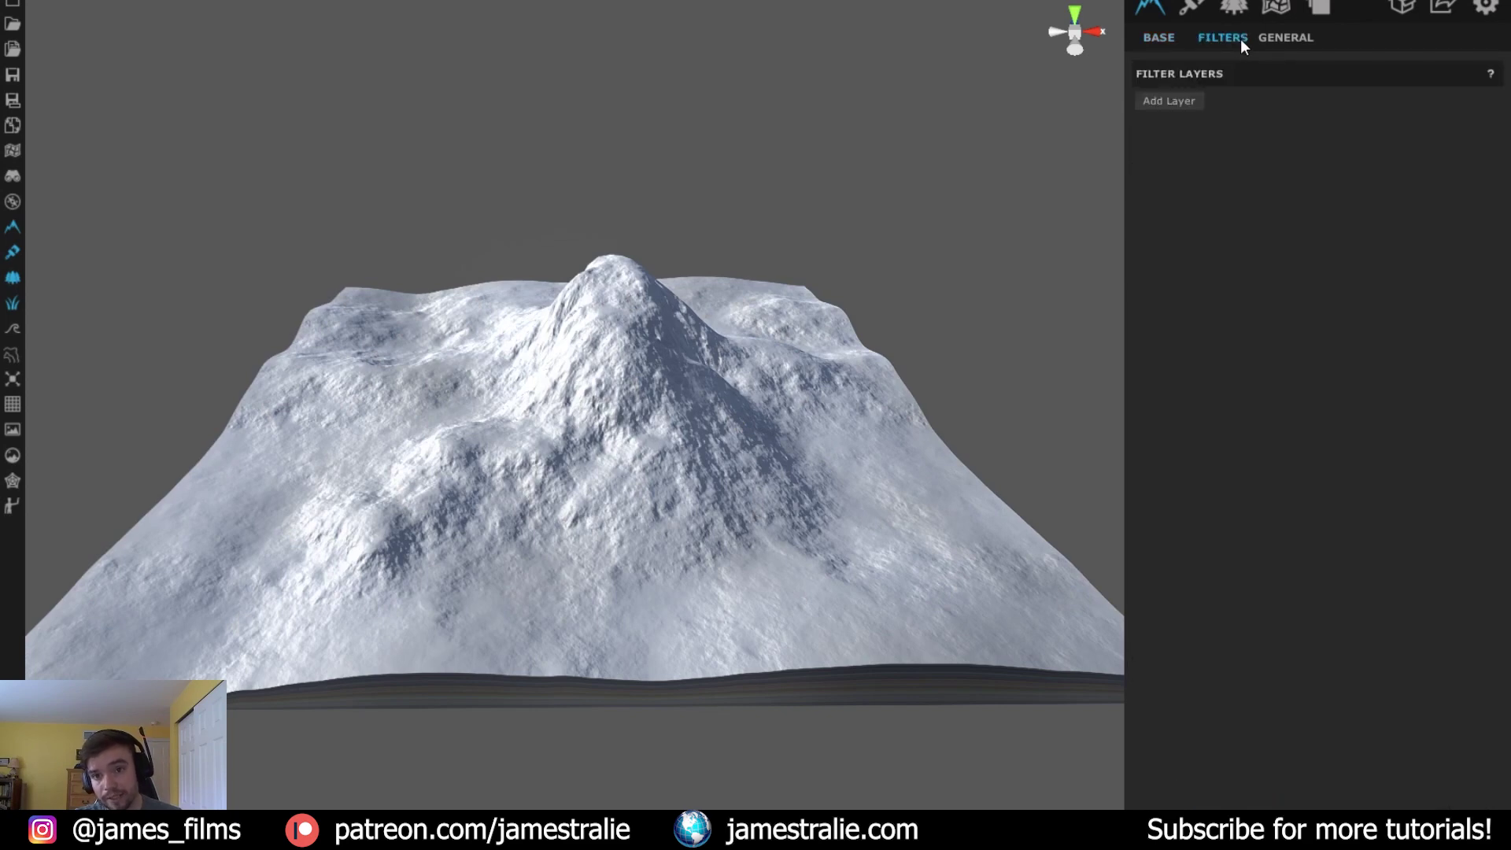
left_click(1190, 101)
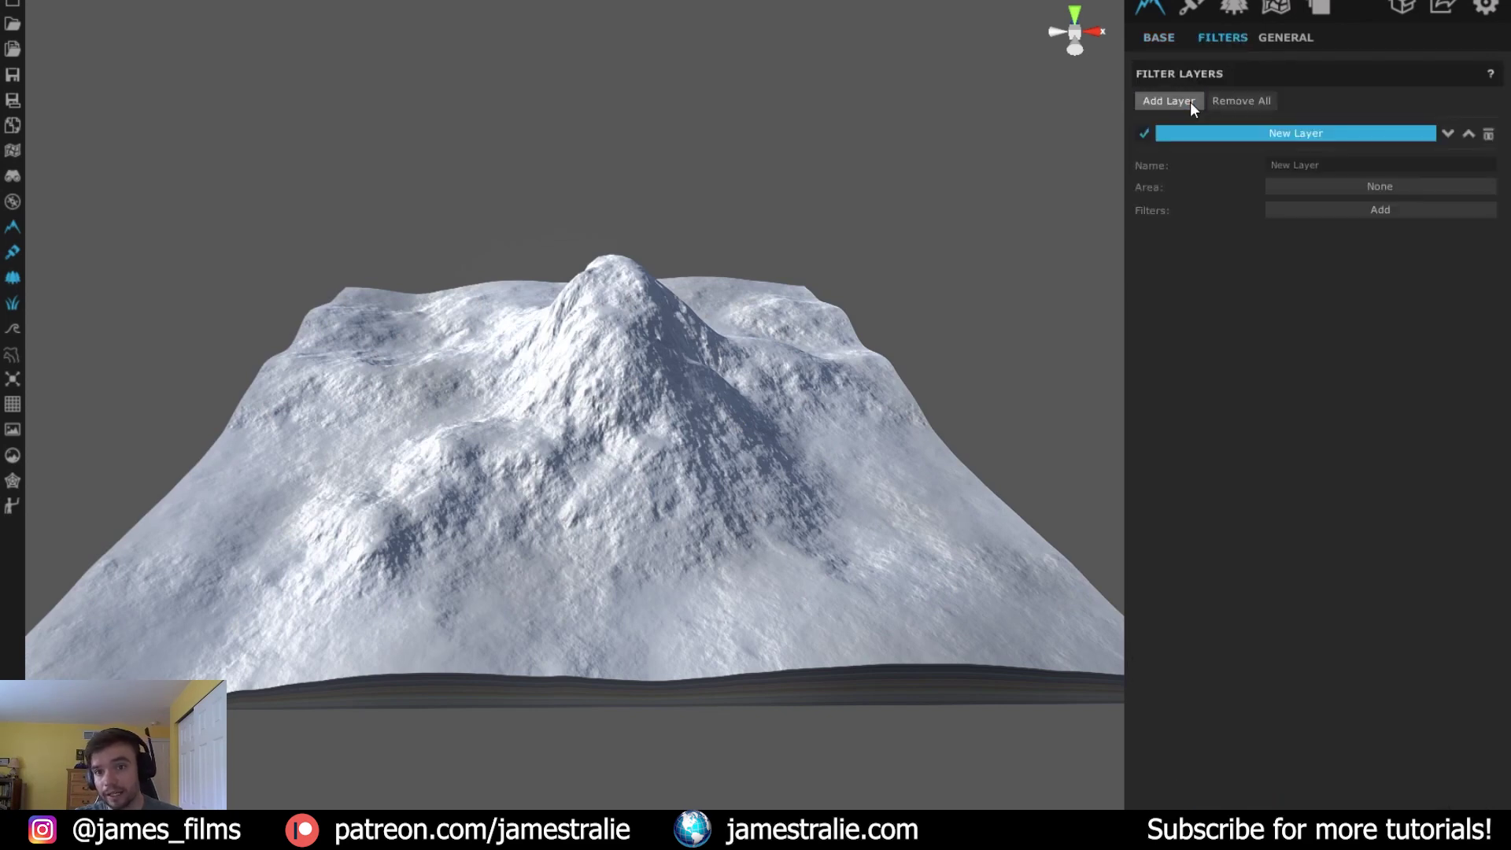
left_click(1364, 211)
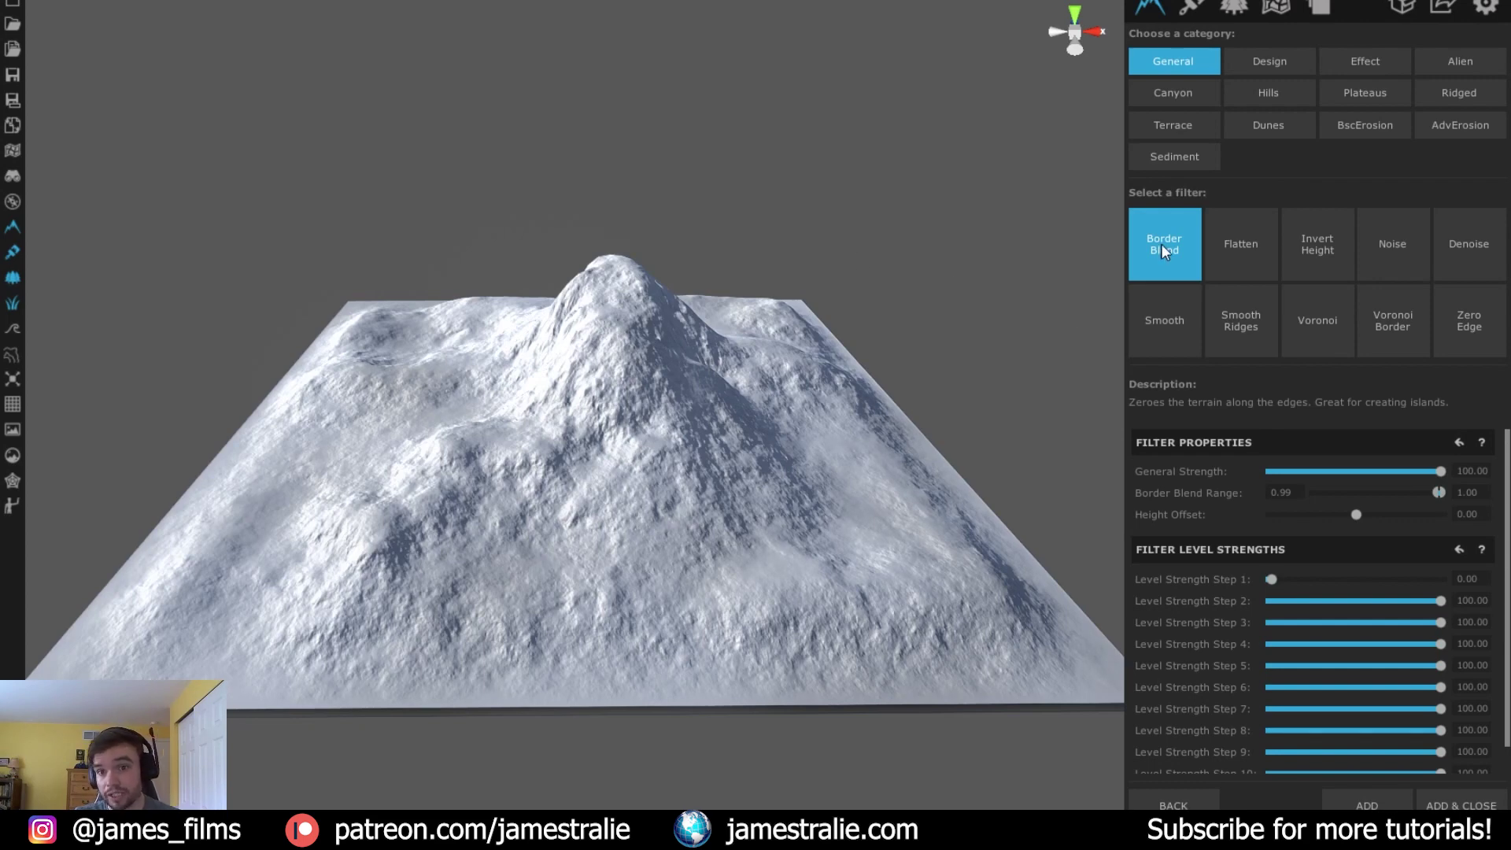
Preview the basic erosion filters Erosion Deep, Erosion Fluvial and Wind on the terrain
left_click(1358, 124)
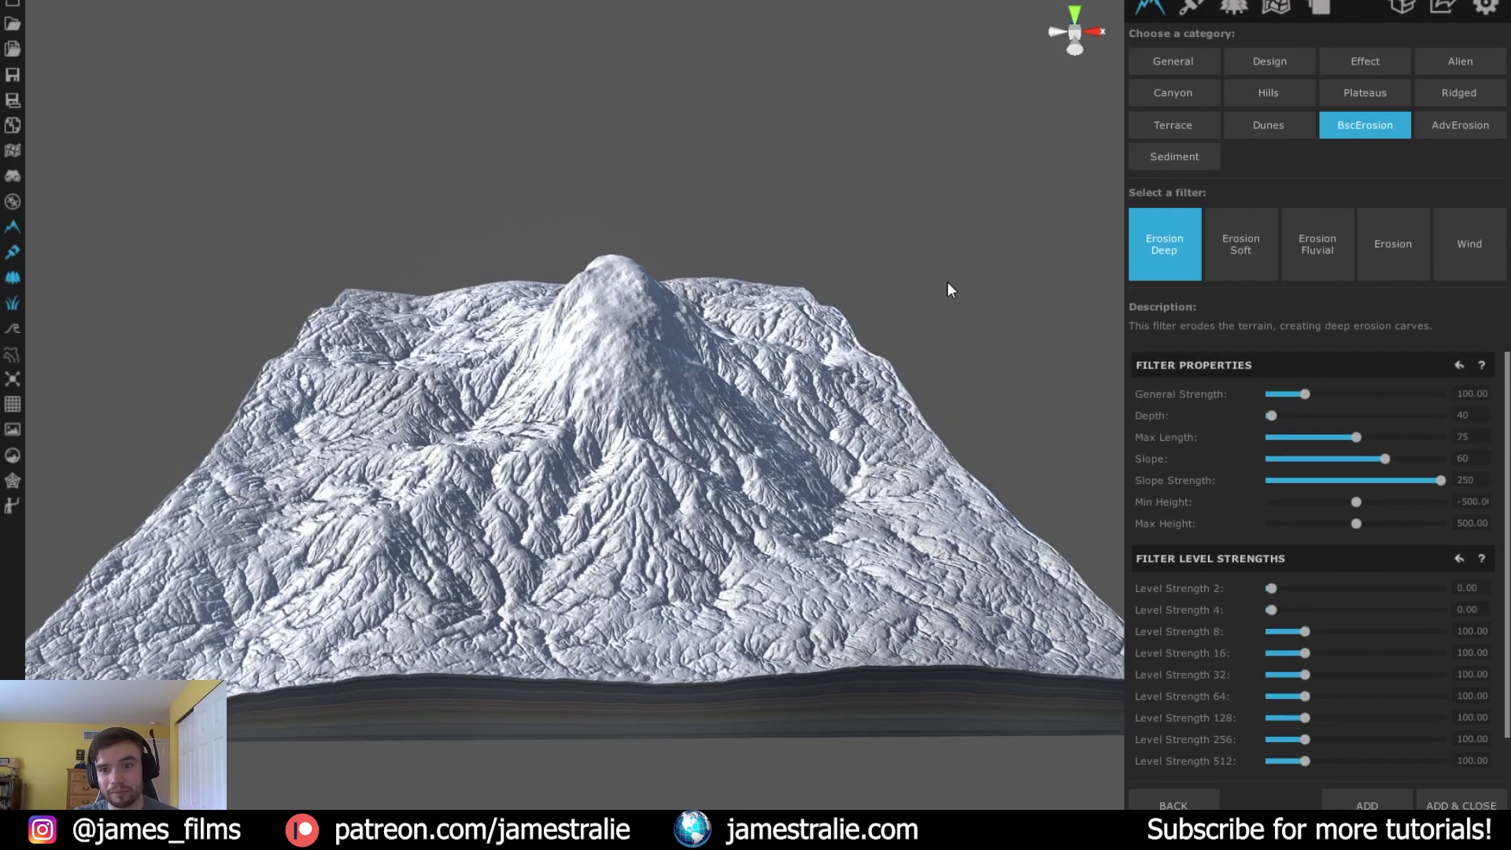
left_click(1319, 246)
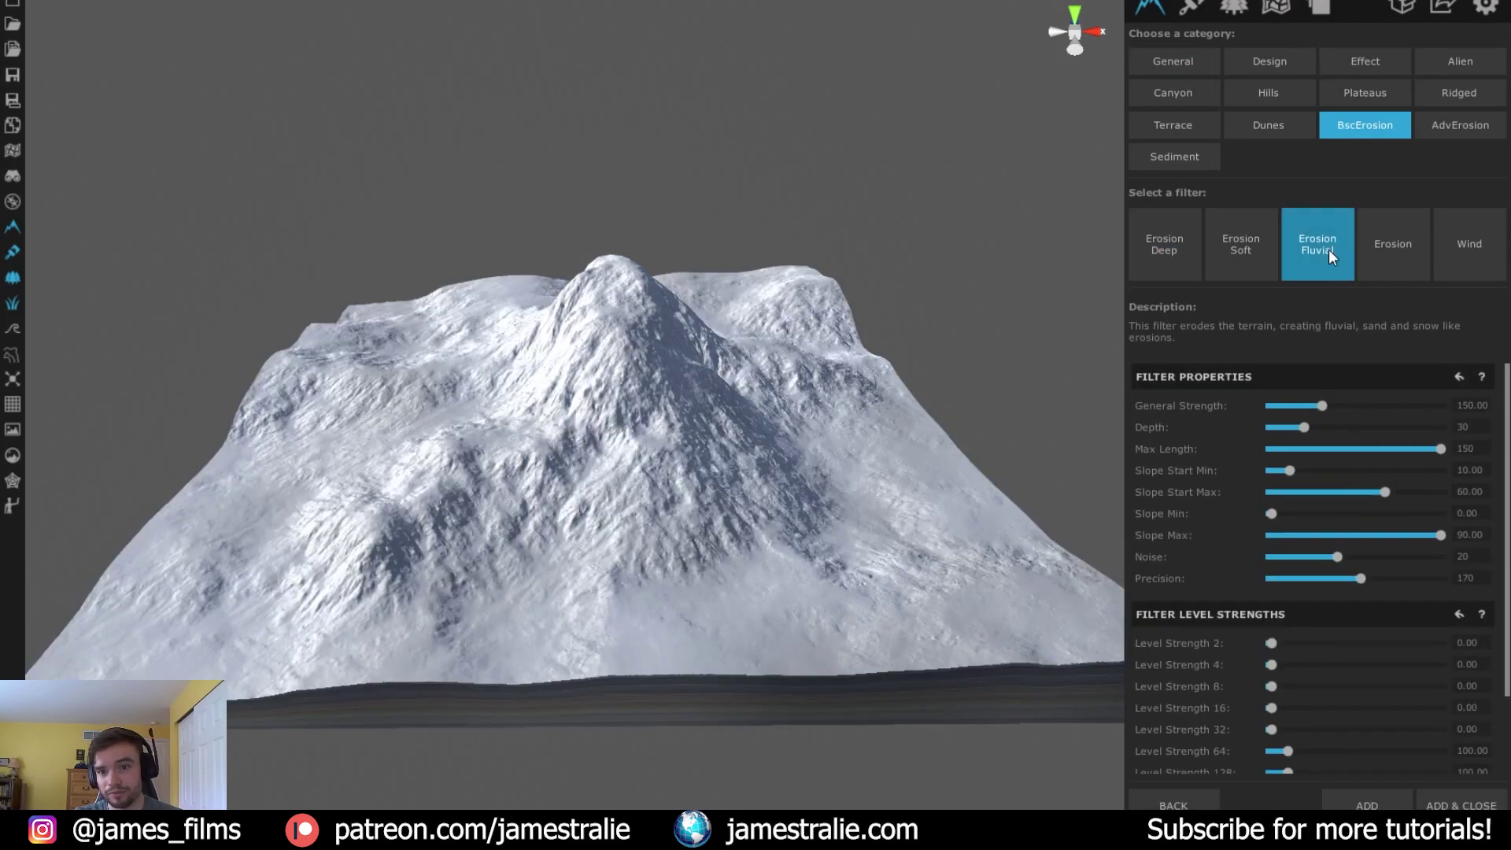
left_click(1469, 246)
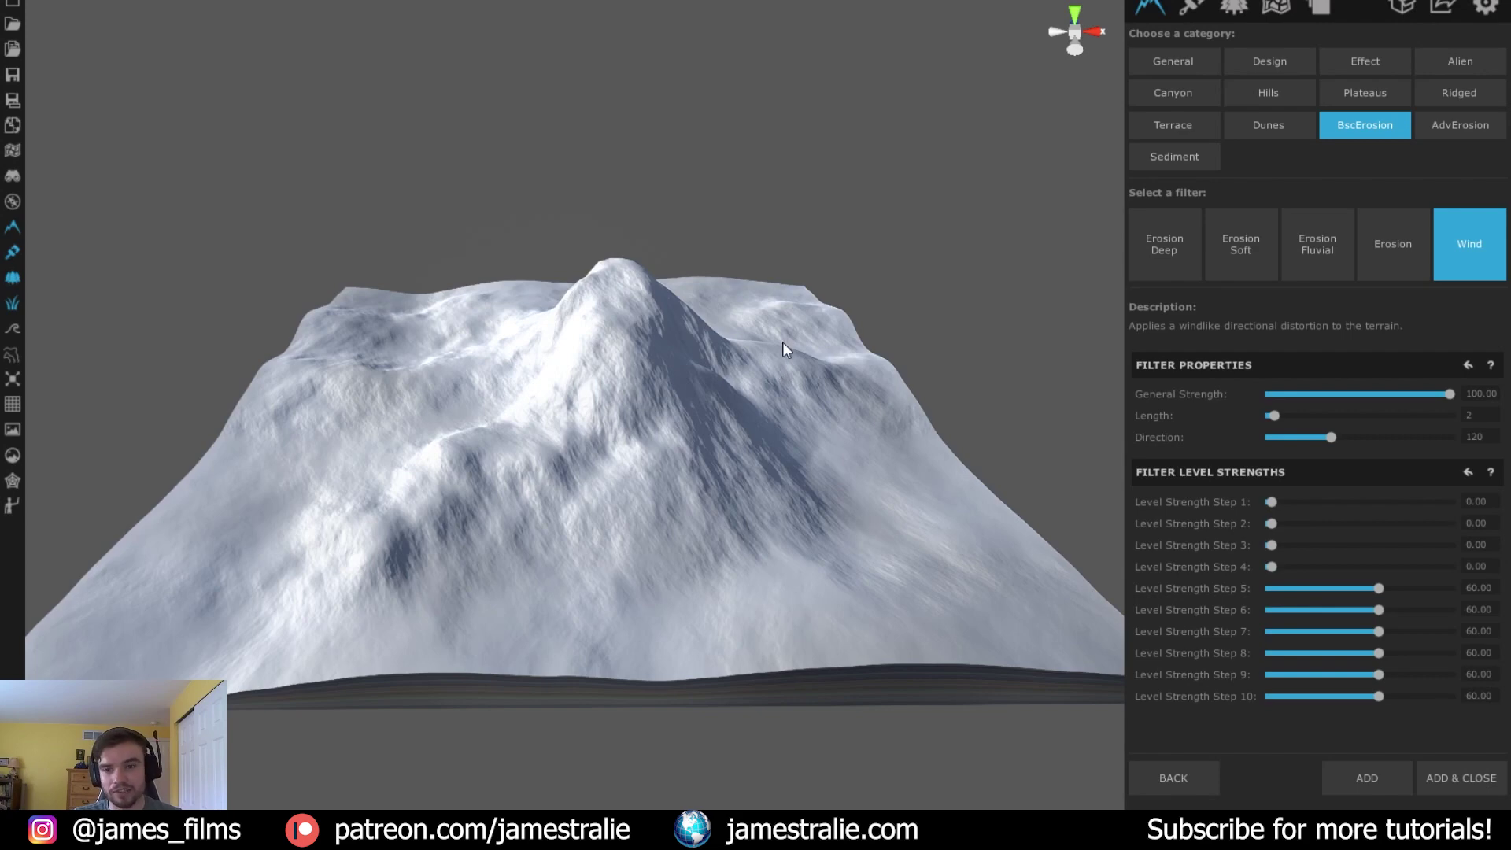
Preview the advanced erosion filters Angled Erosion, Hydro Simulation and Talus Simulation on the mountain
left_click(1468, 126)
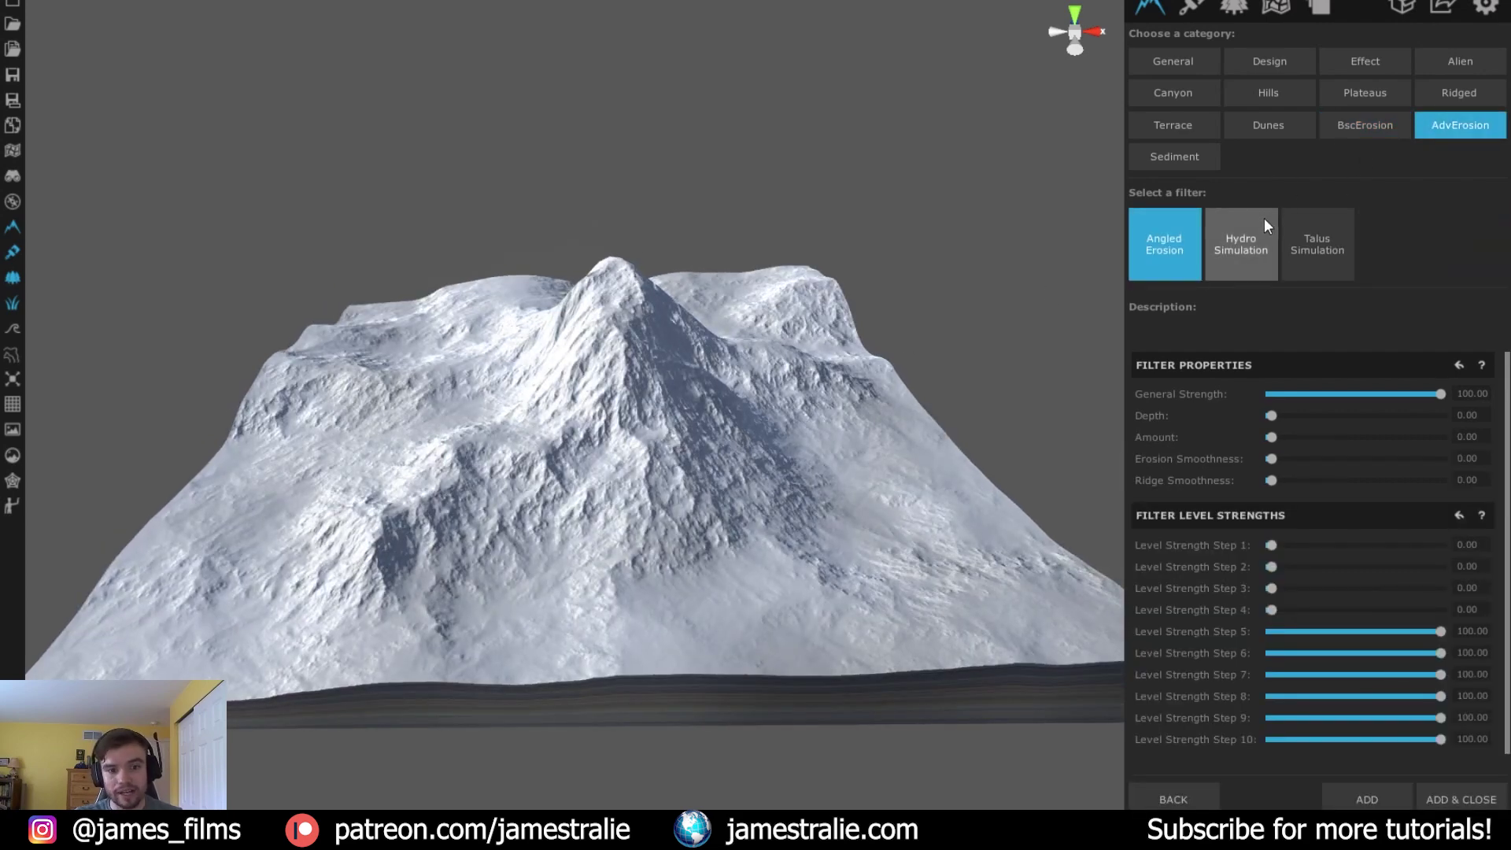
left_click(1255, 240)
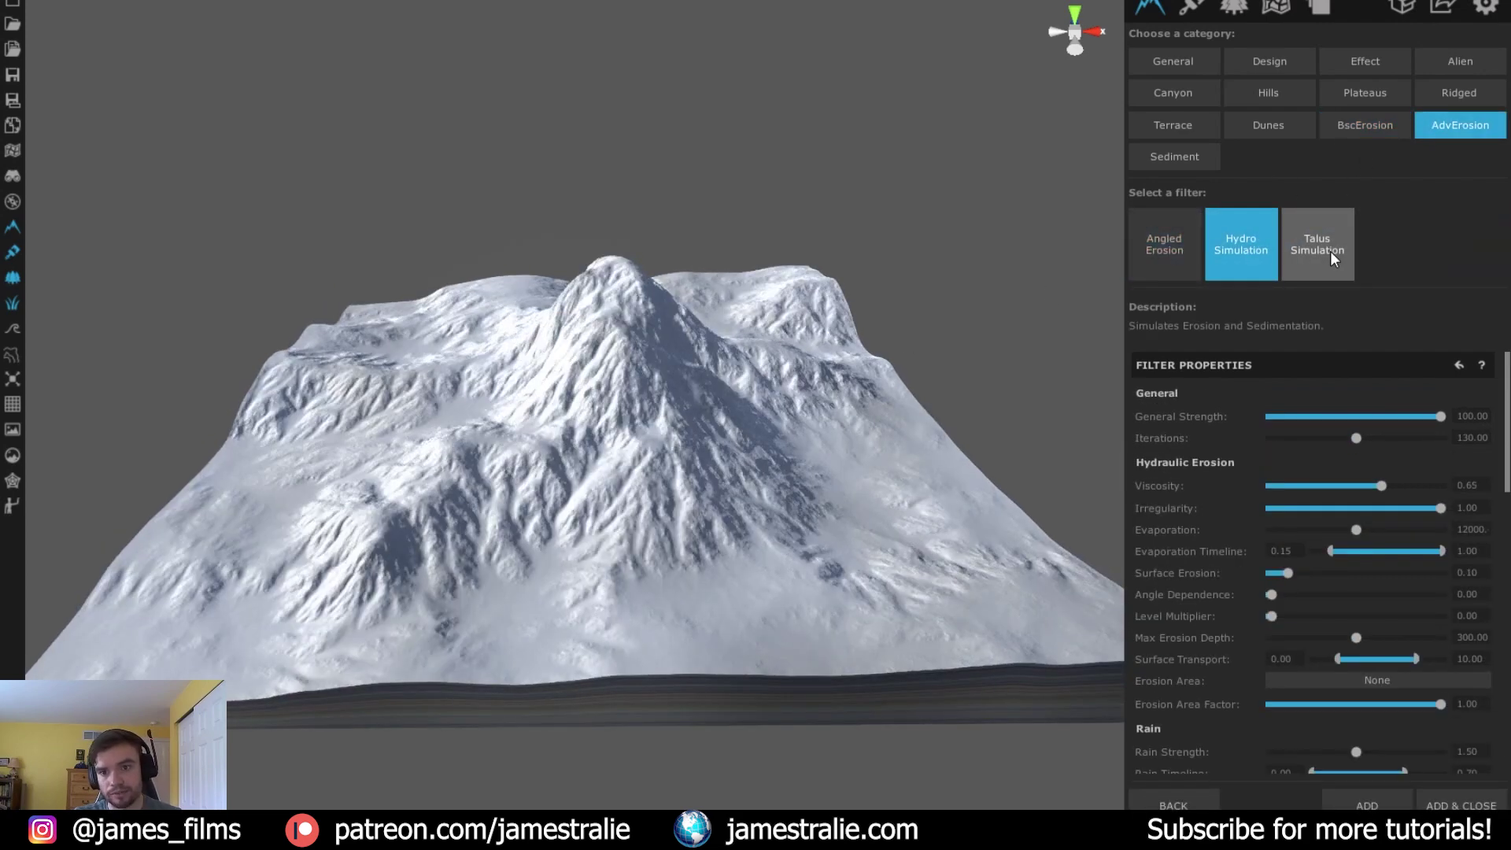
left_click(1322, 251)
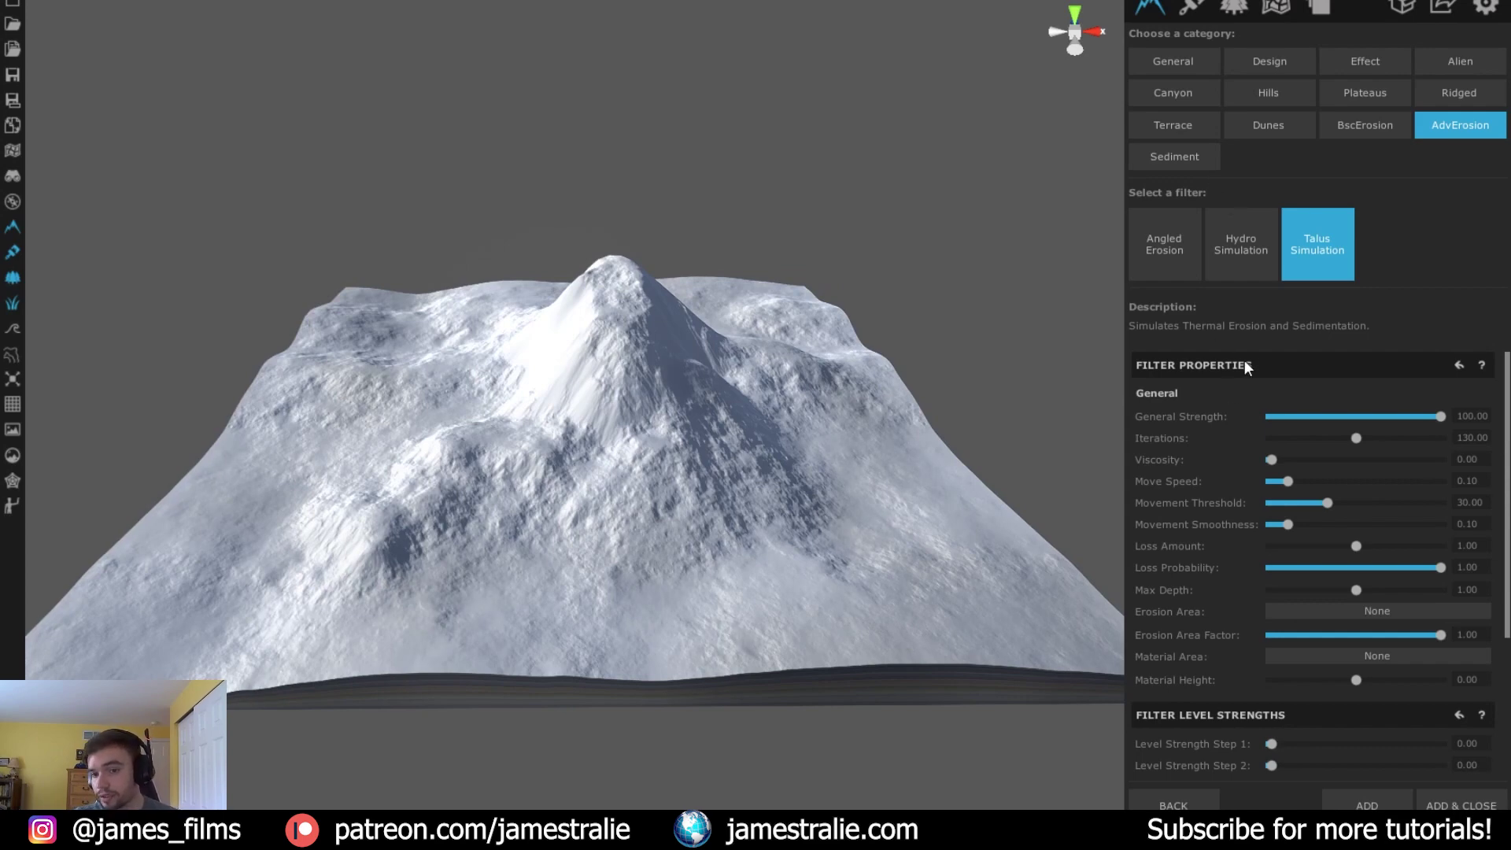
Look through the Talus Simulation filter's properties and set its move speed to 0.11
scroll(1202, 417, "down", 2)
scroll(1188, 343, "up", 2)
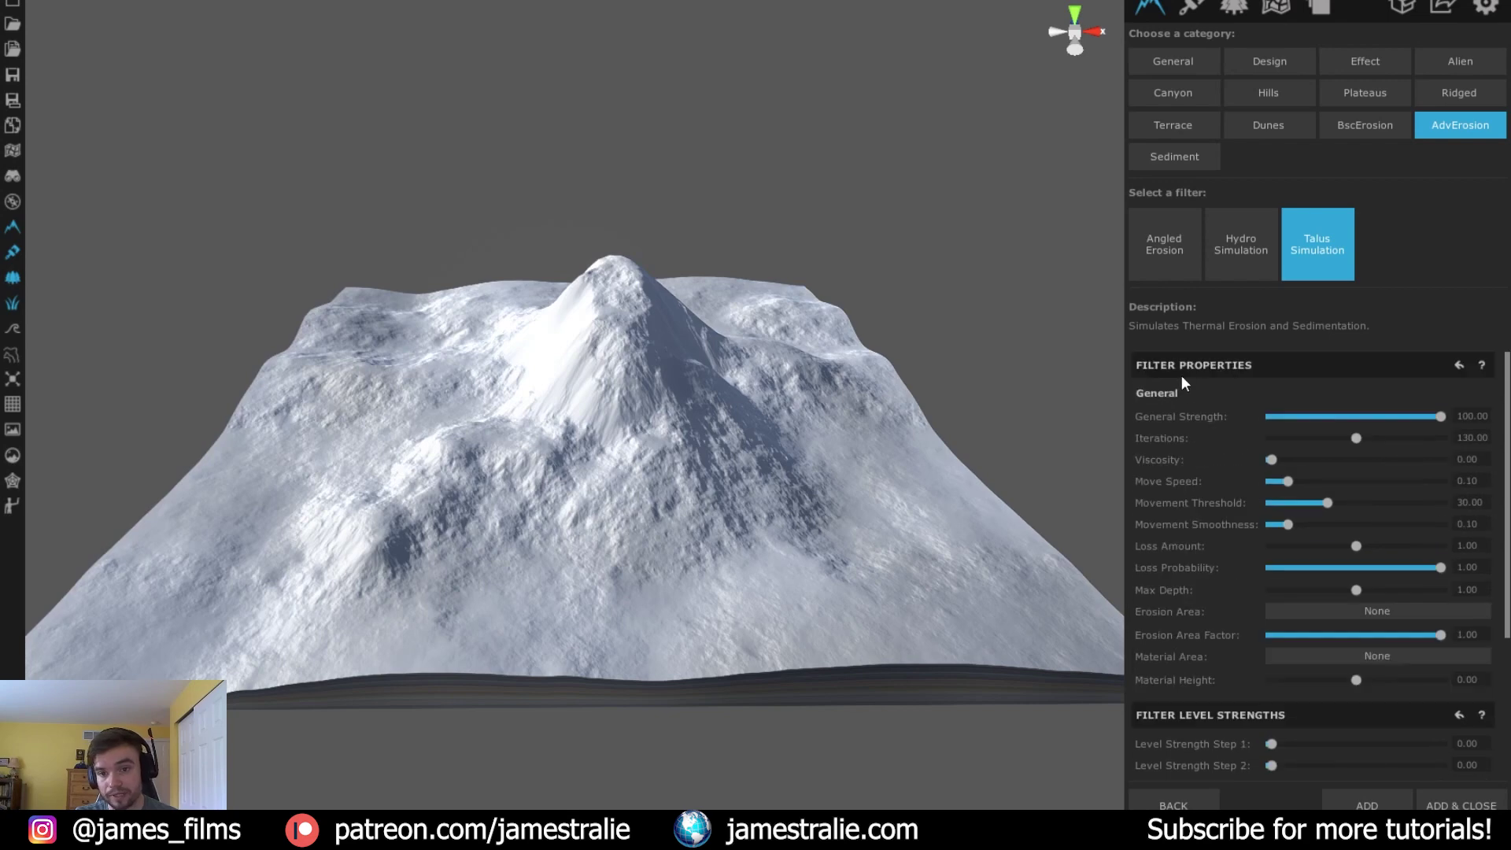
mouse_move(1437, 420)
left_mouse_down()
mouse_move(1337, 423)
mouse_move(1443, 417)
left_mouse_up()
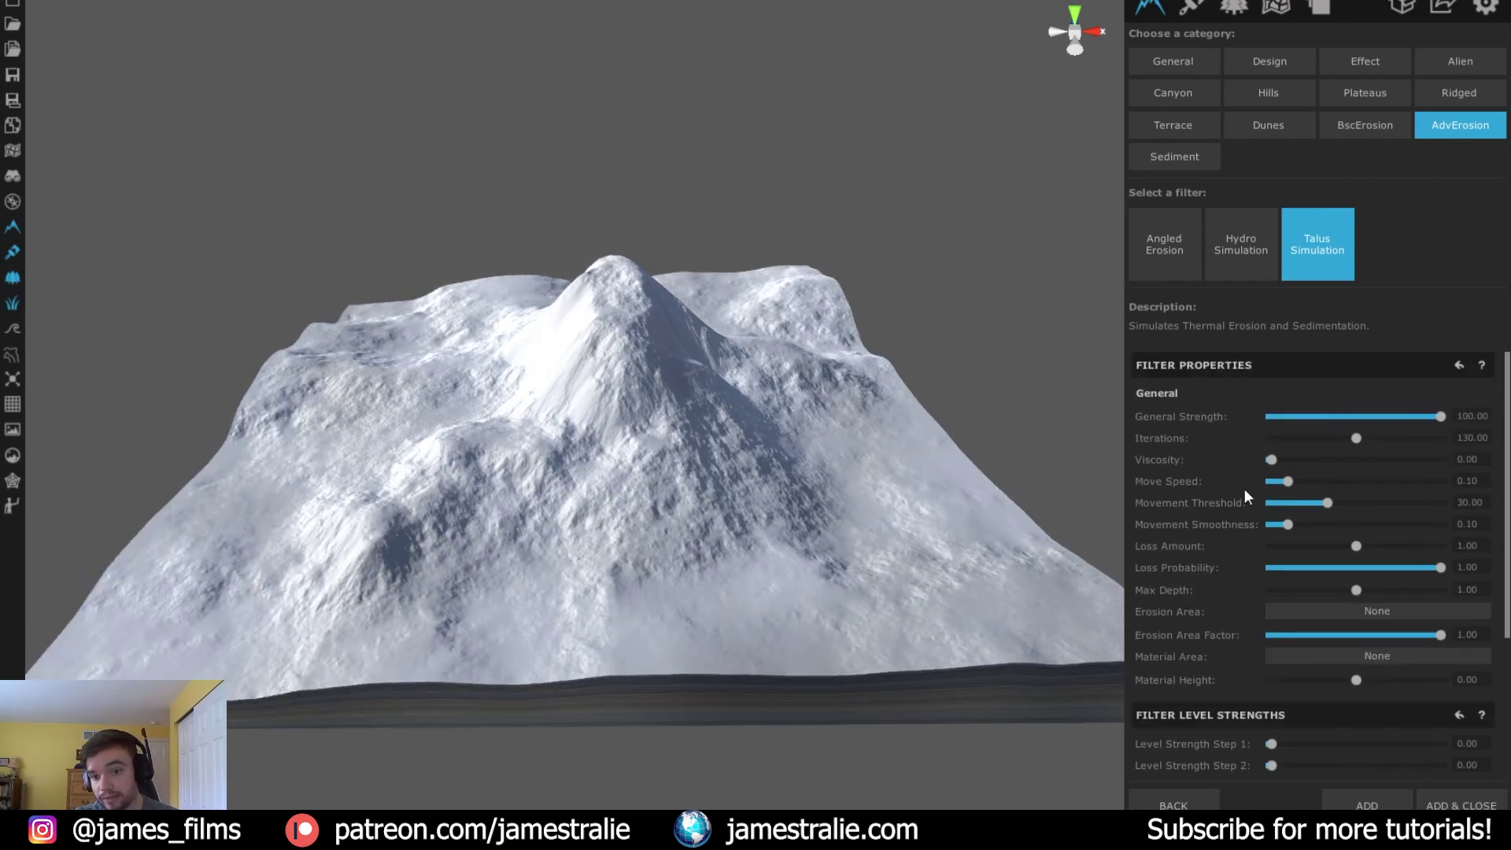
mouse_move(1290, 482)
left_mouse_down()
mouse_move(1386, 480)
mouse_move(1287, 481)
left_mouse_up()
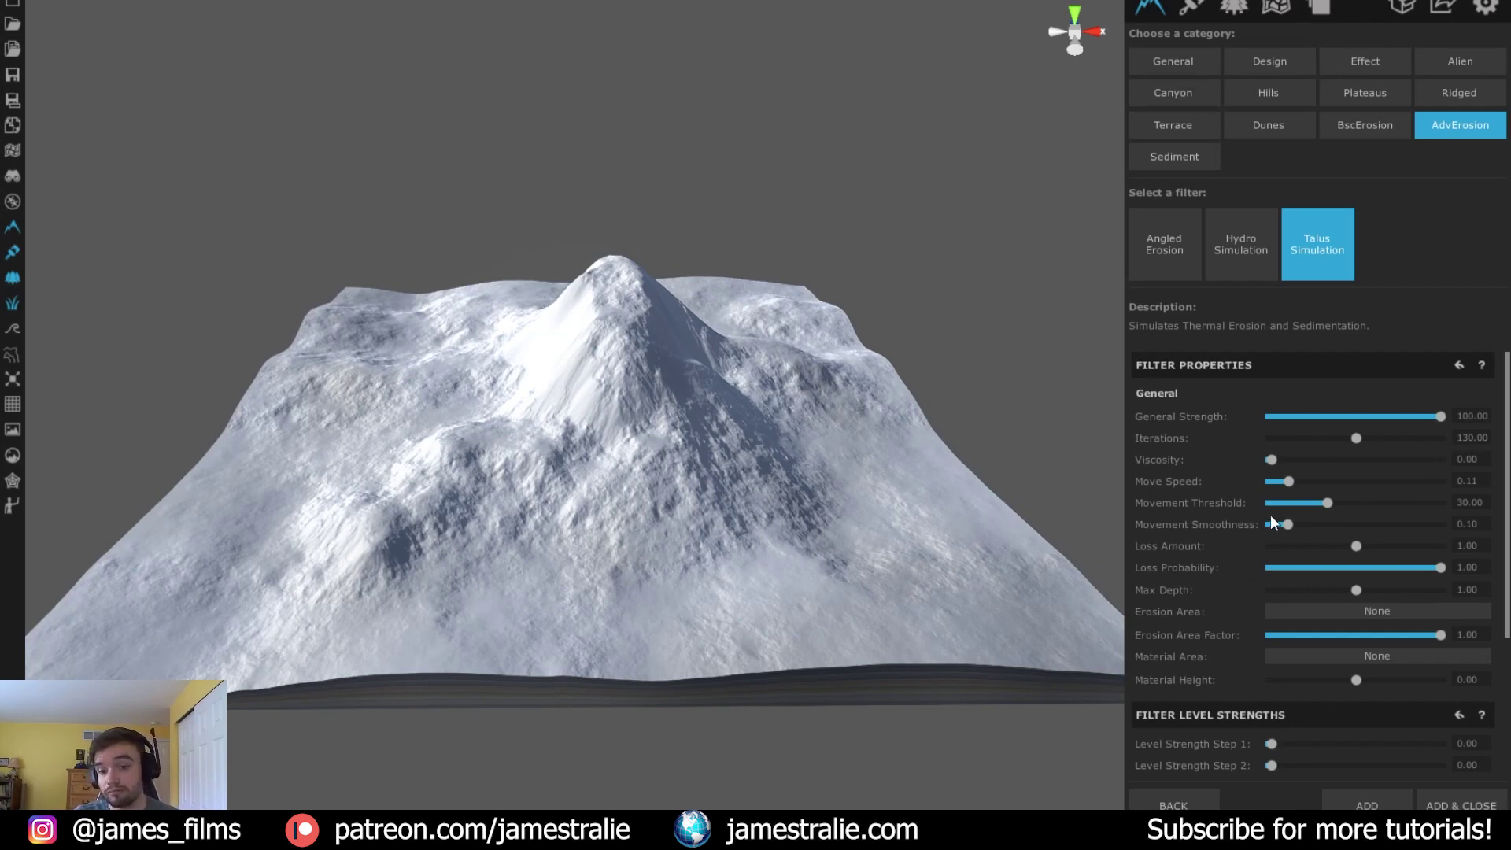
scroll(1270, 515, "down", 3)
scroll(1184, 533, "up", 3)
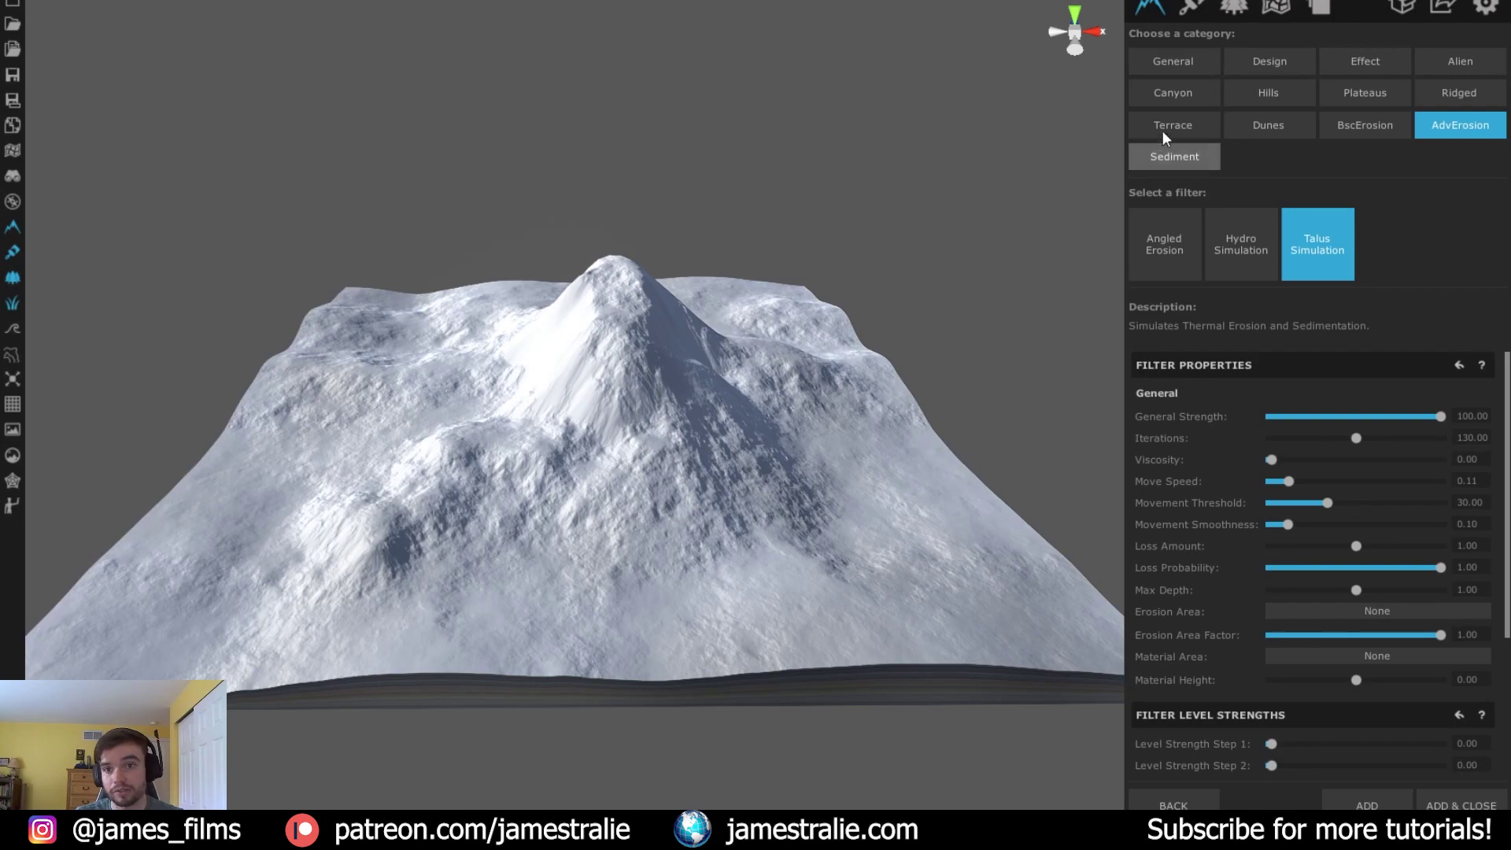
Go back to the basic erosion filters and preview Erosion Deep, Erosion Soft and Erosion Fluvial
left_click(1371, 130)
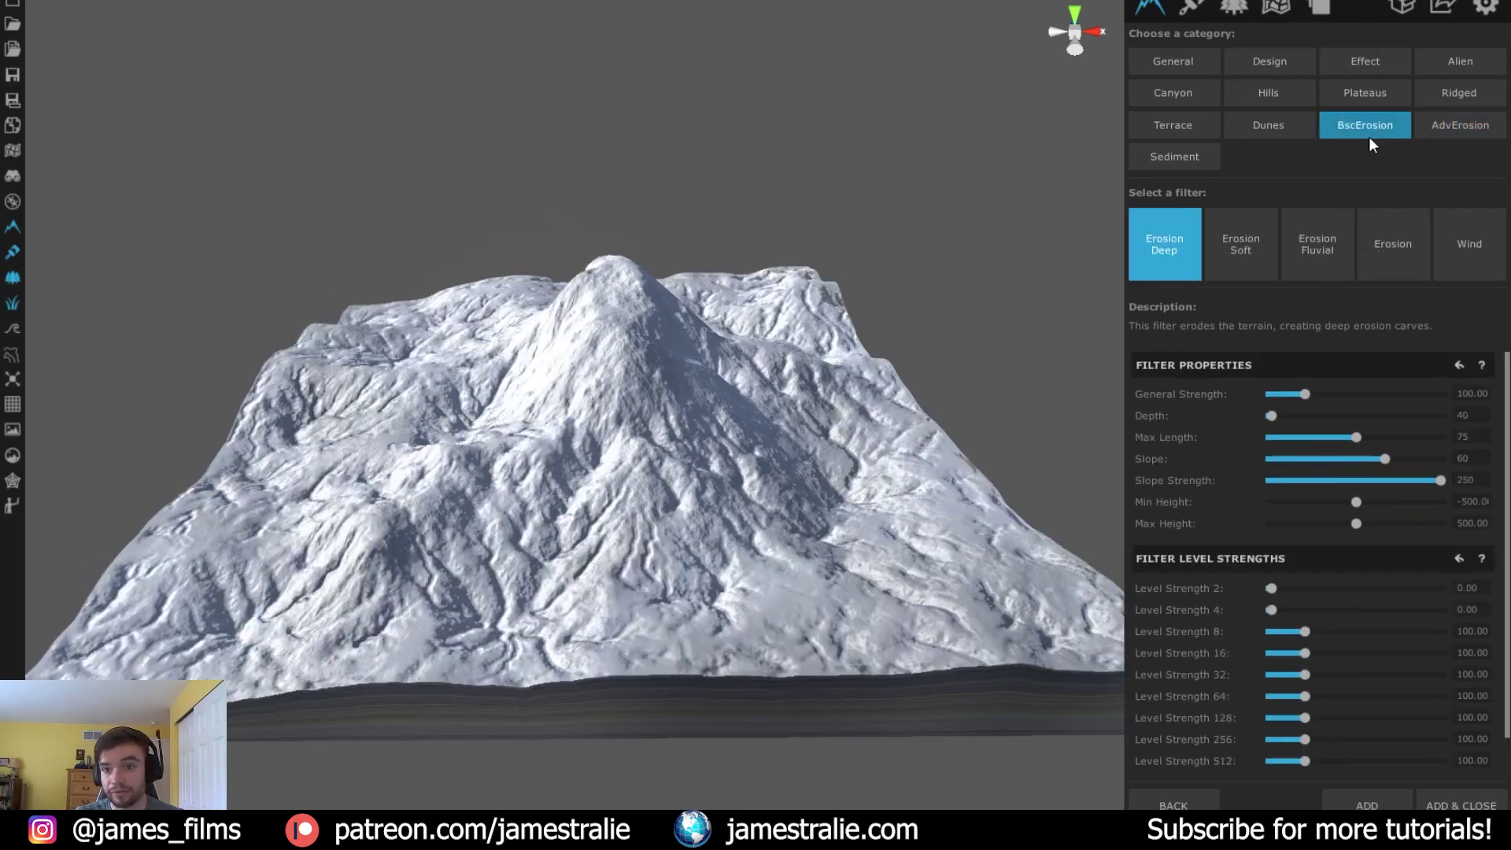
left_click(1248, 260)
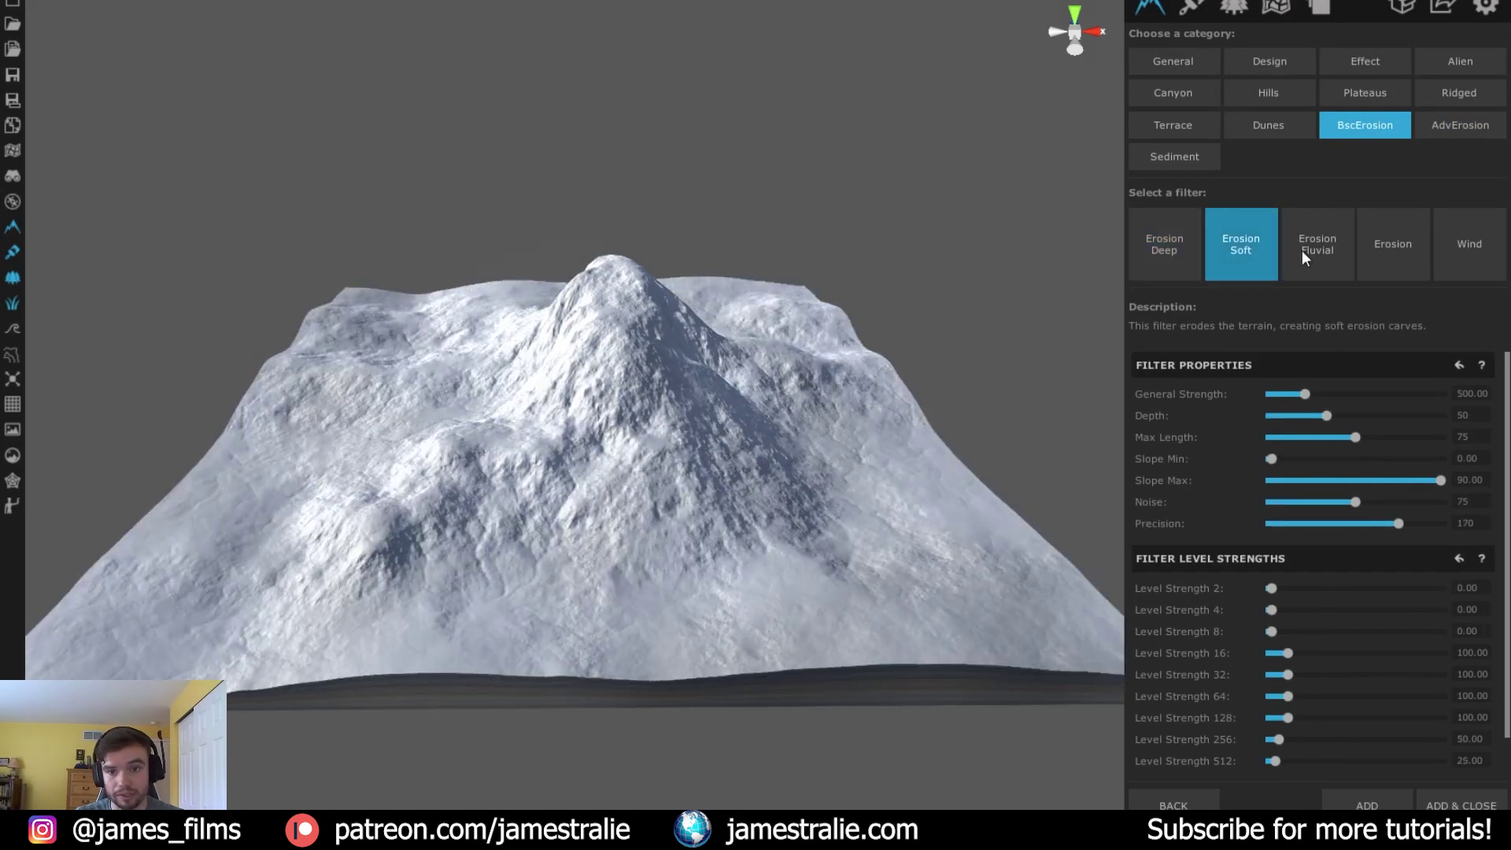
left_click(1308, 248)
Add the basic Erosion filter to the layer with its general strength set to 28.37
left_click(1390, 256)
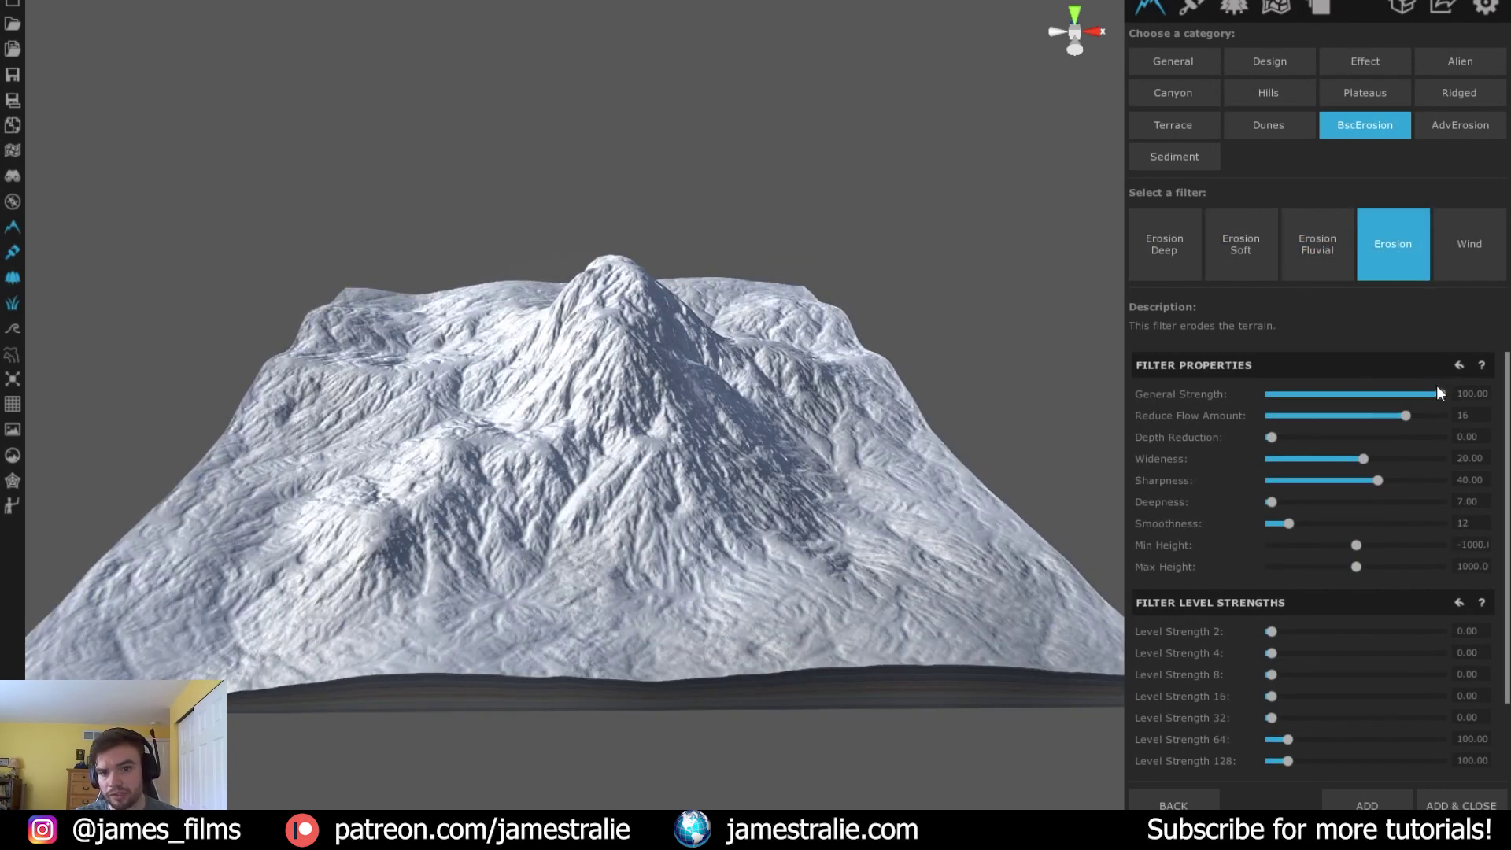
left_click_drag(1413, 396, 1327, 401)
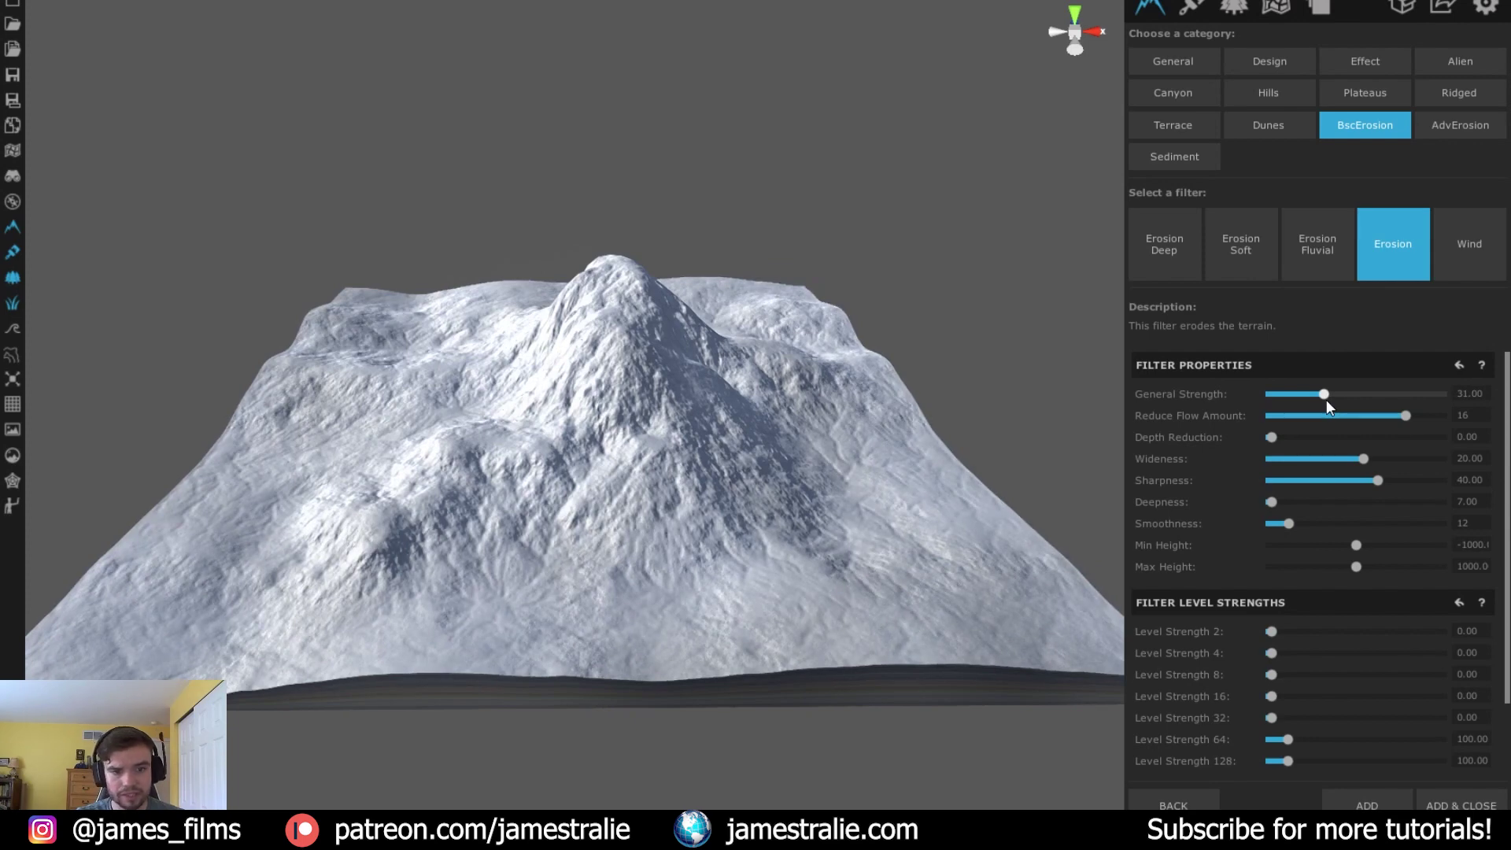
left_click_drag(1326, 401, 1321, 402)
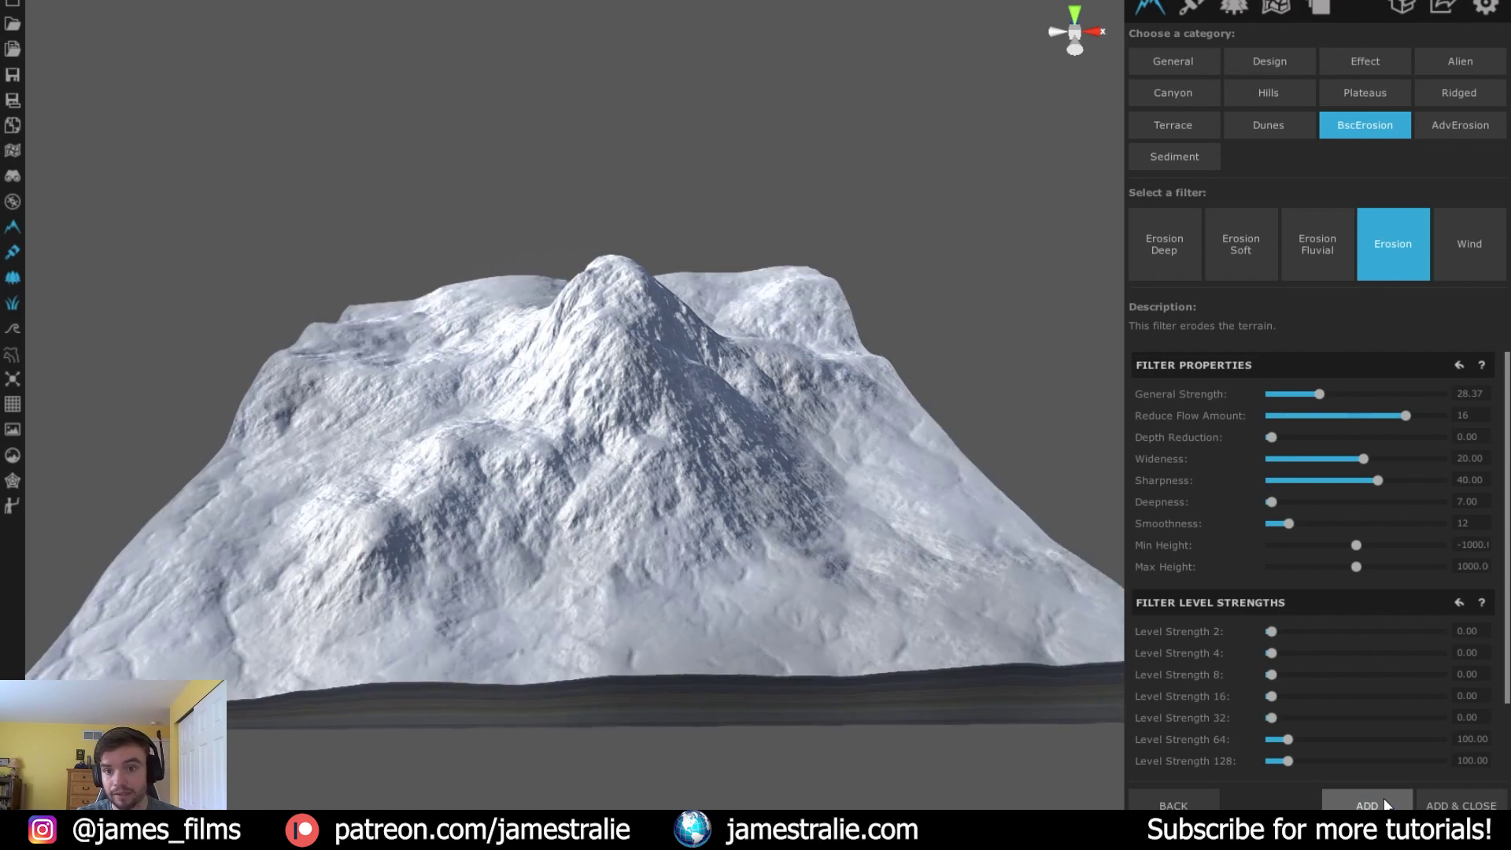
left_click(1385, 804)
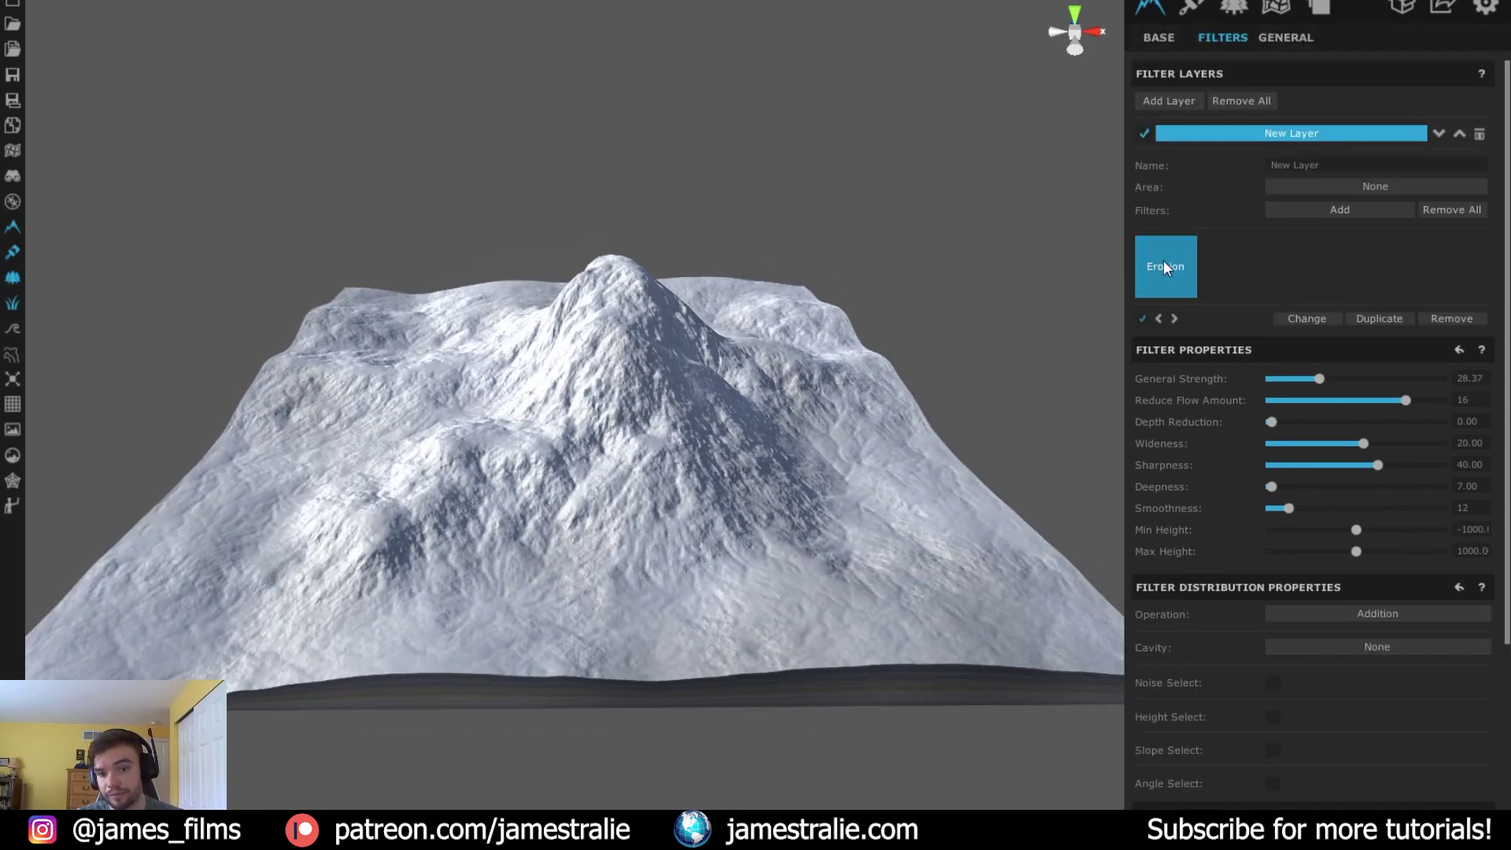
Start adding a second filter to the layer and preview Canyon Eroded, Rocky Plateaus and Clean Plateaus
left_click(1328, 209)
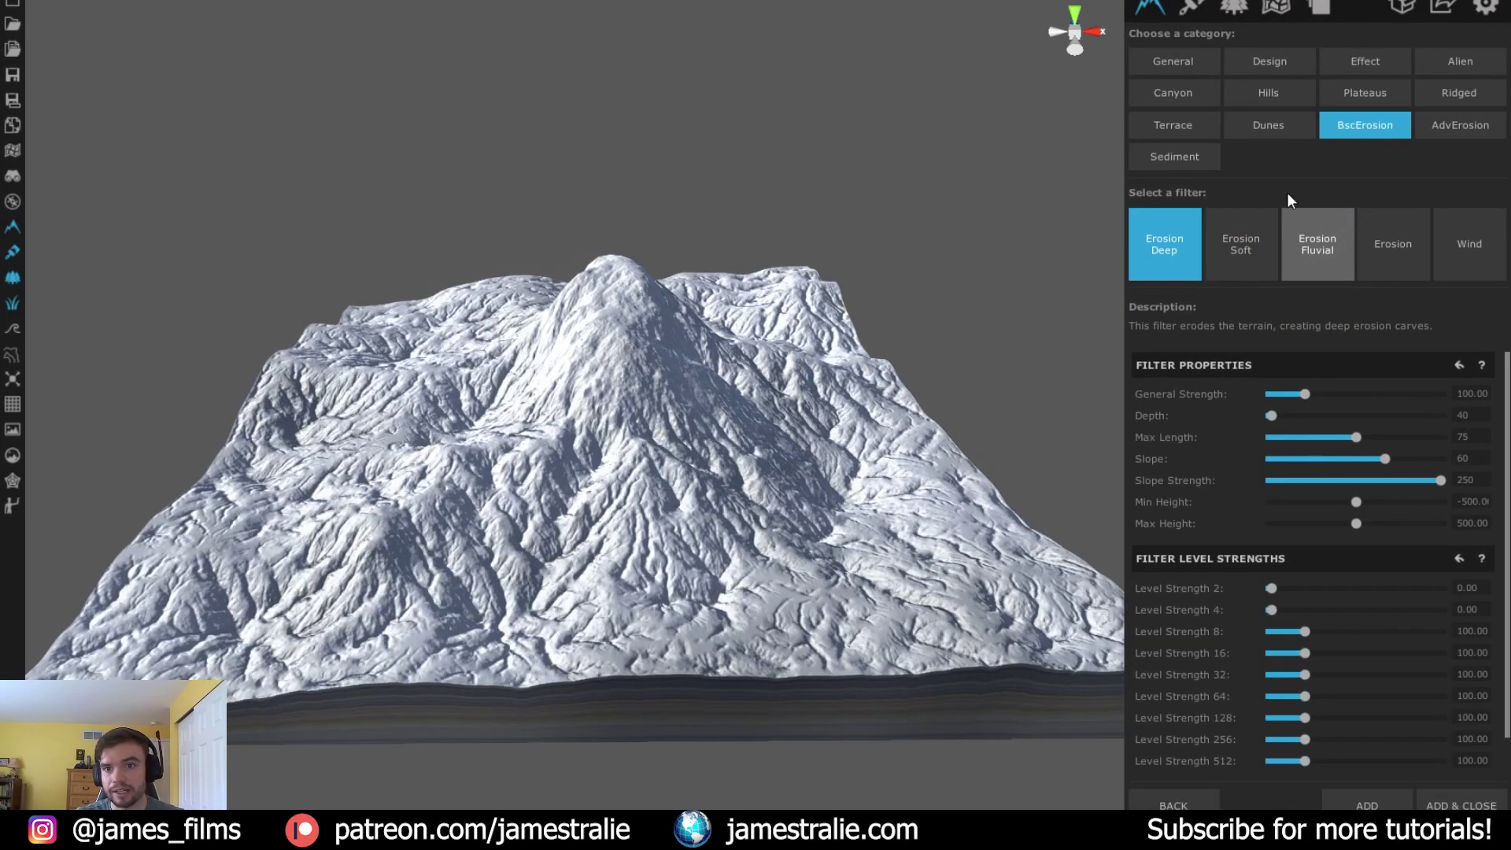
left_click(1206, 93)
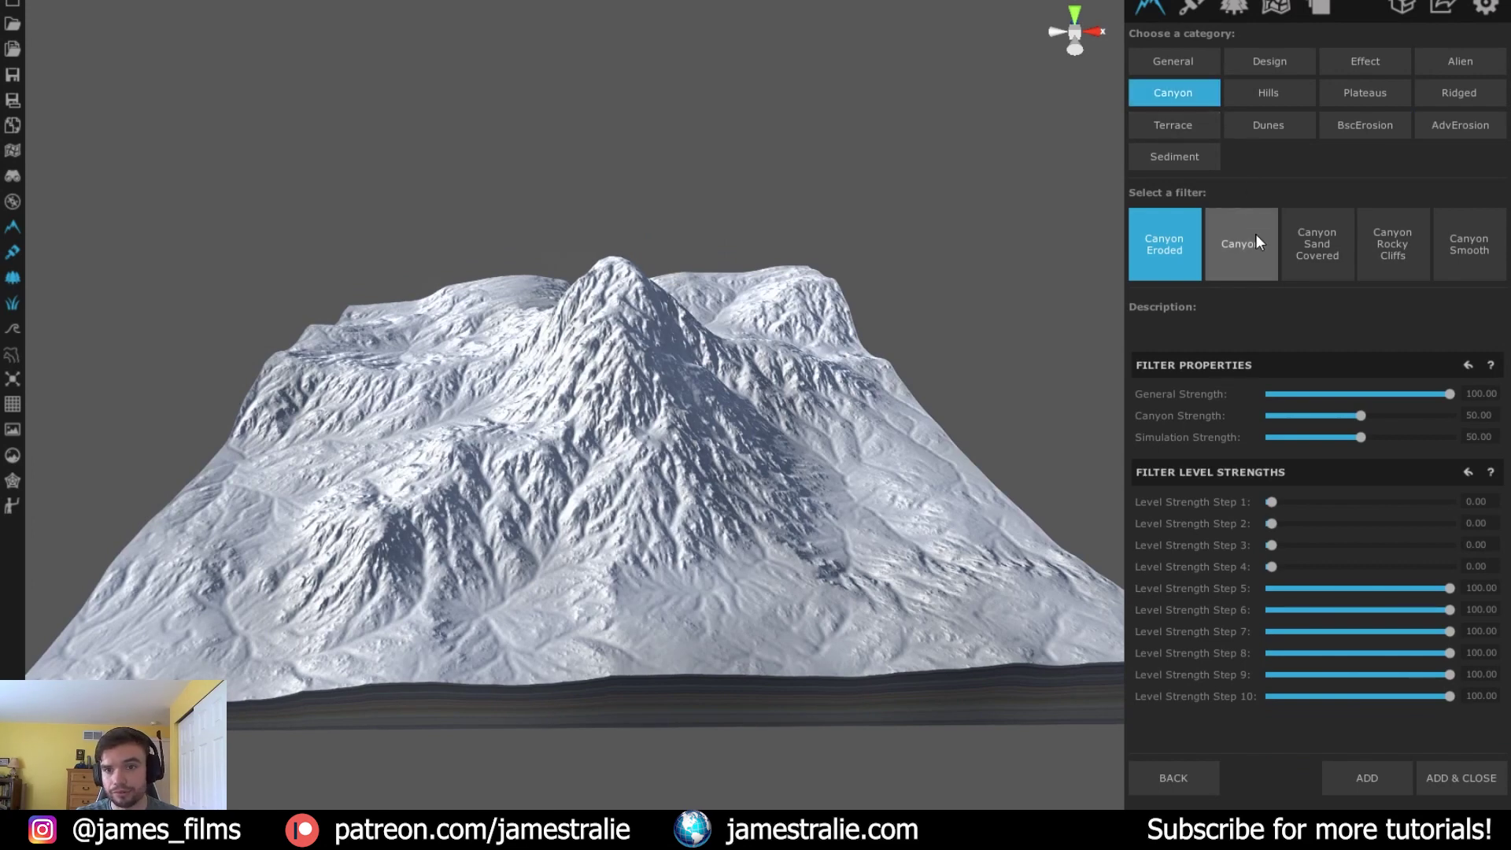
left_click(1355, 88)
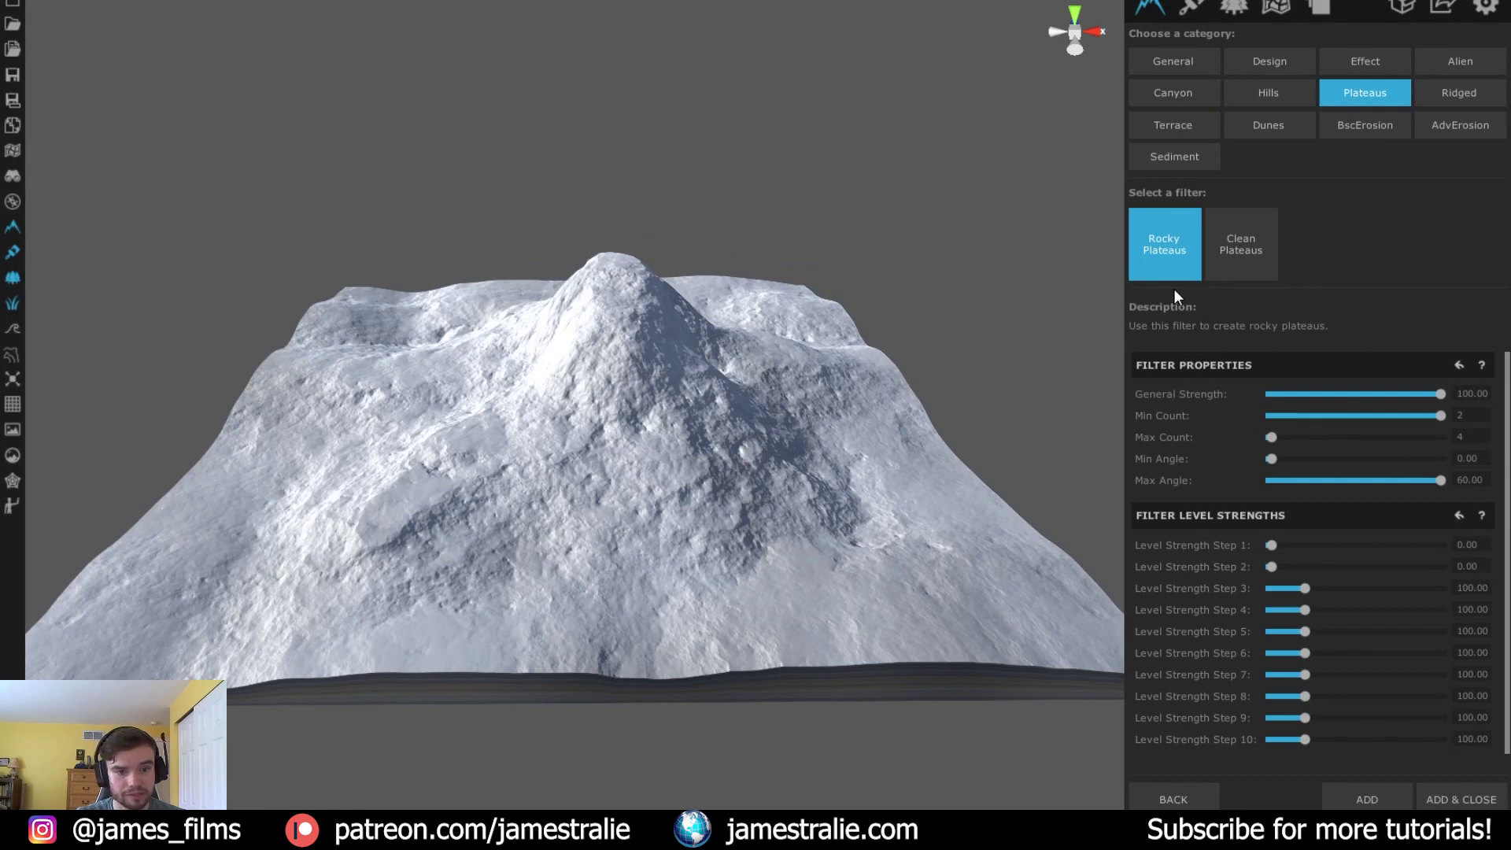
left_click(1229, 266)
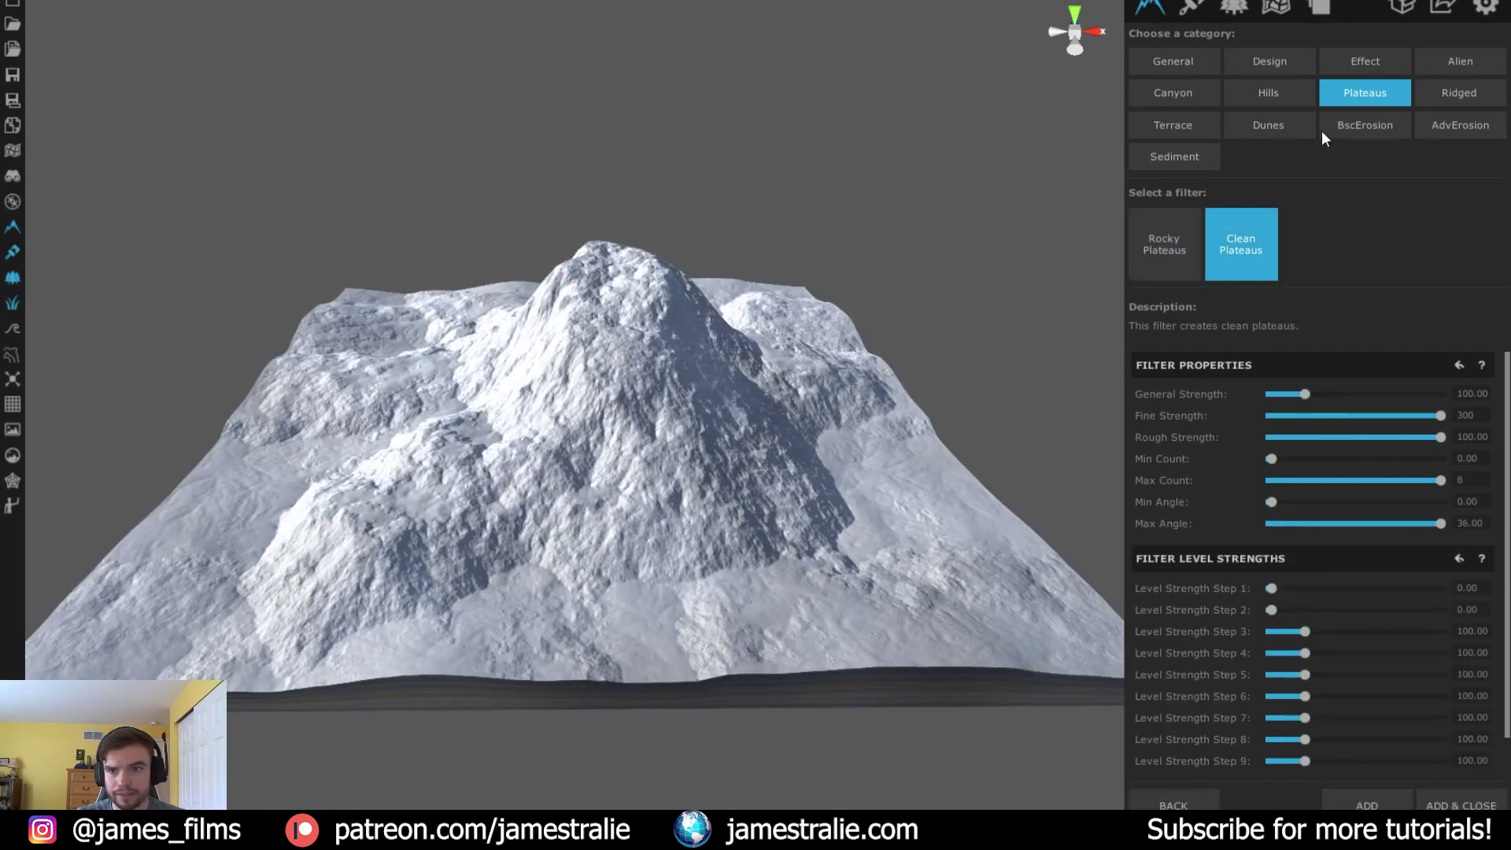
Choose the ridged Mountain Range filter, examine the peak and slopes from several angles, and add the filter to the layer
left_click(1448, 91)
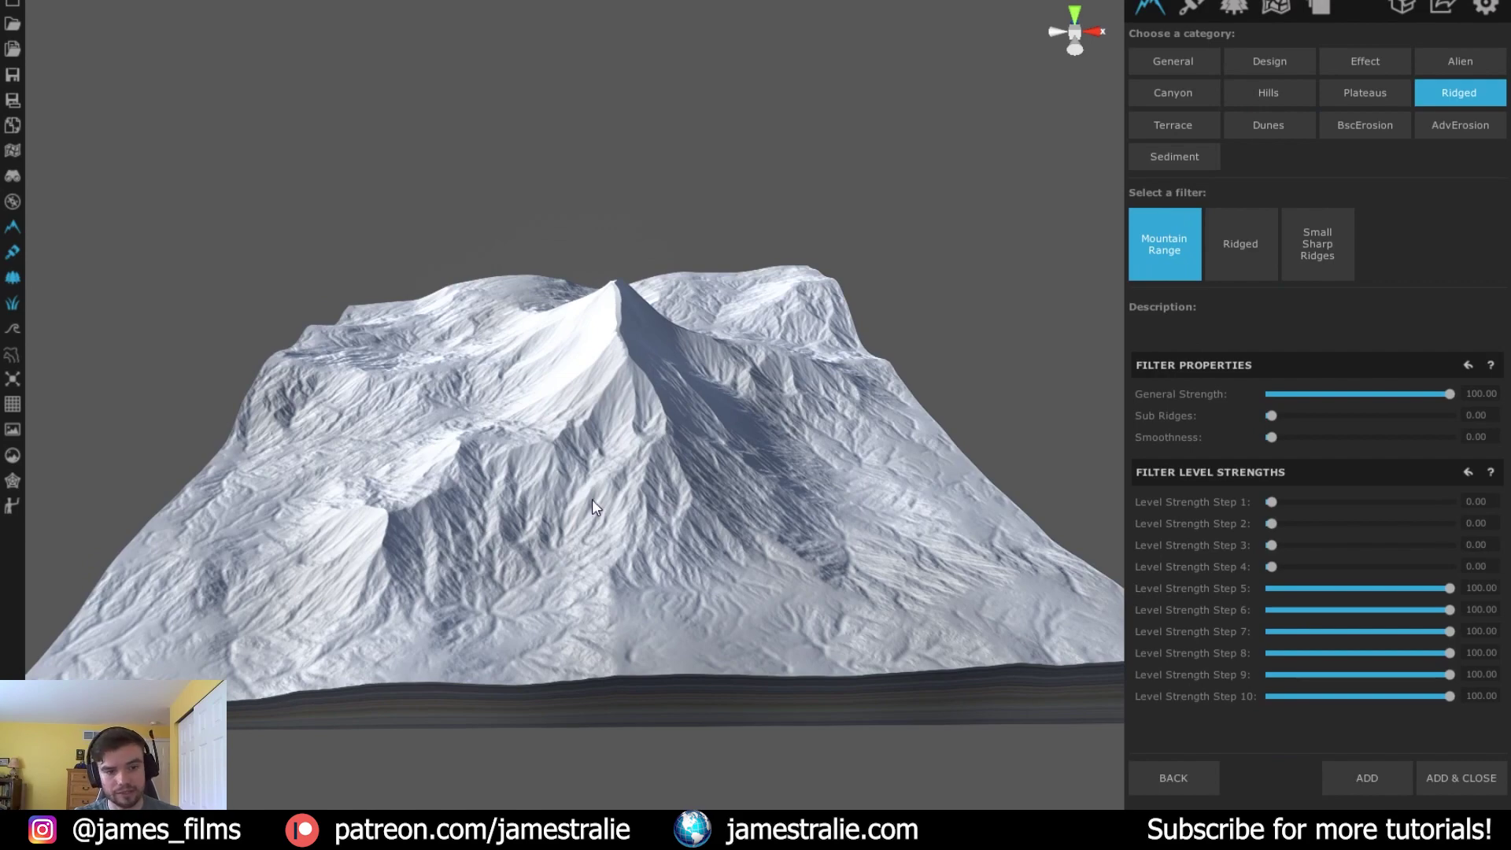
middle_click_drag(554, 486, 699, 522)
scroll(685, 504, "up", 5)
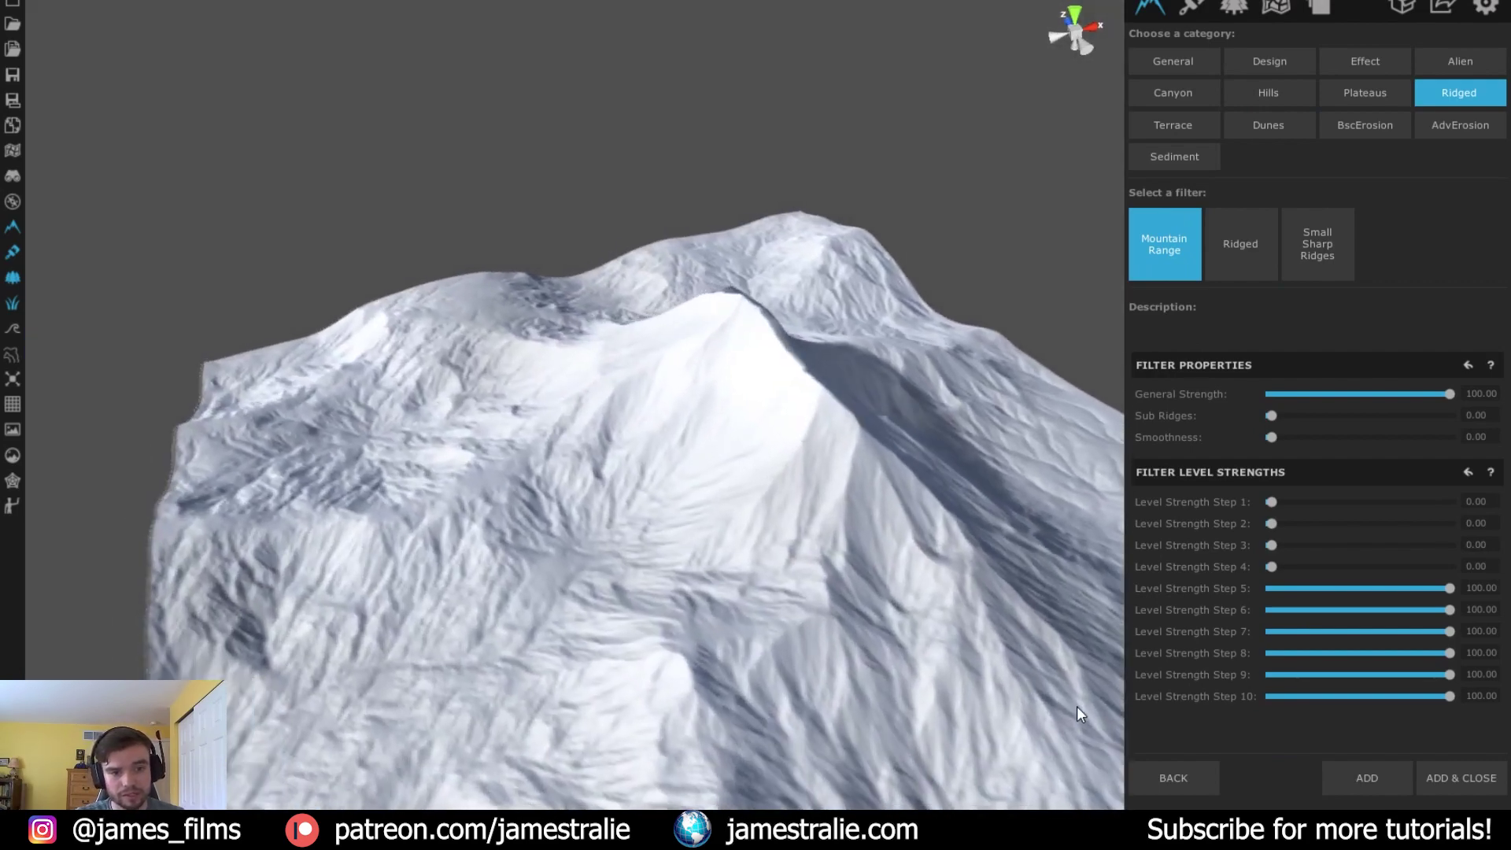
scroll(1076, 705, "down", 3)
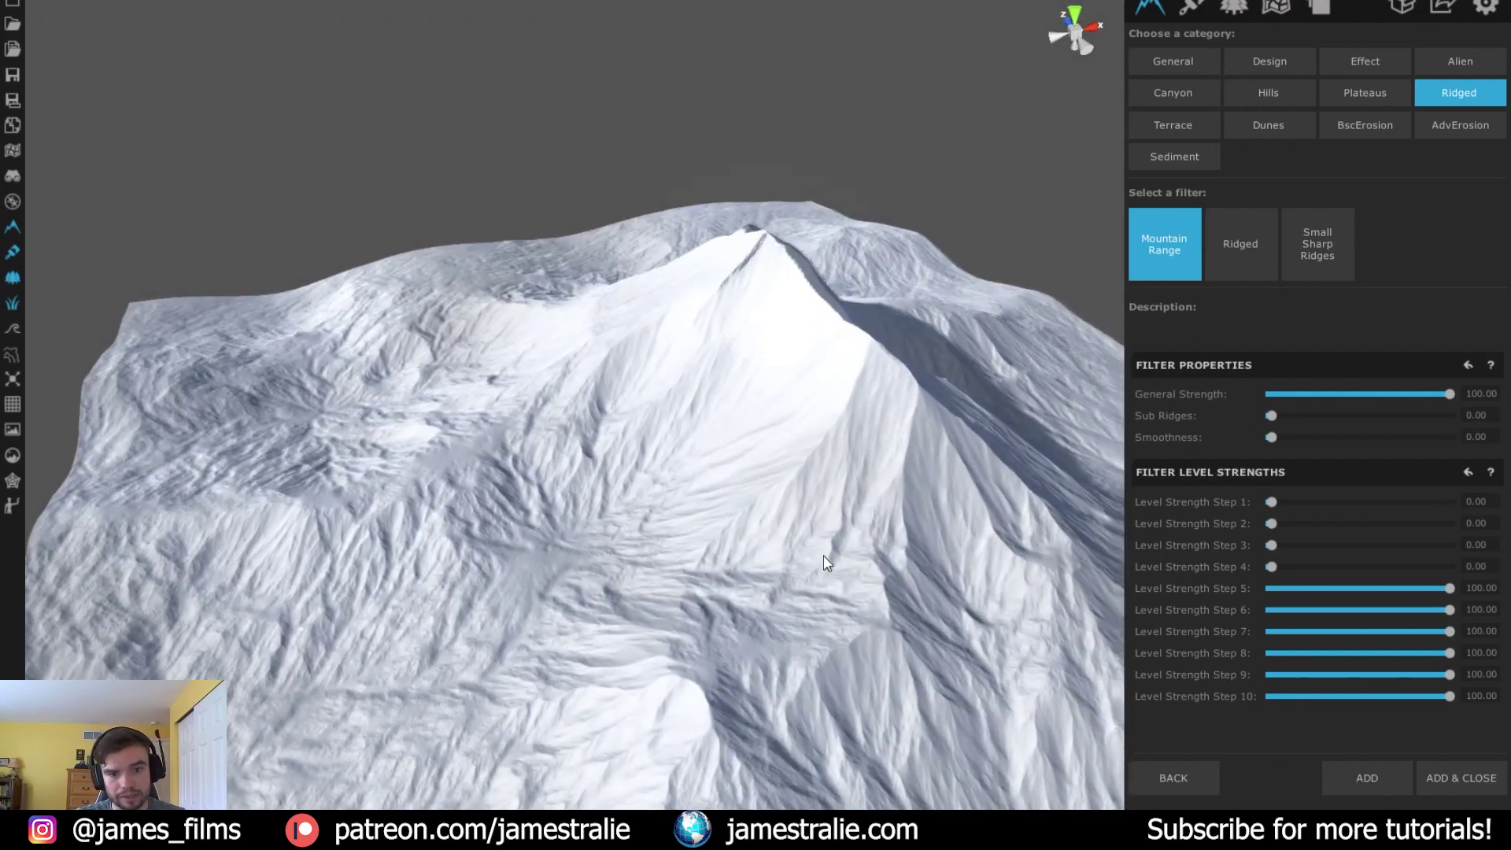
middle_click_drag(823, 555, 723, 471)
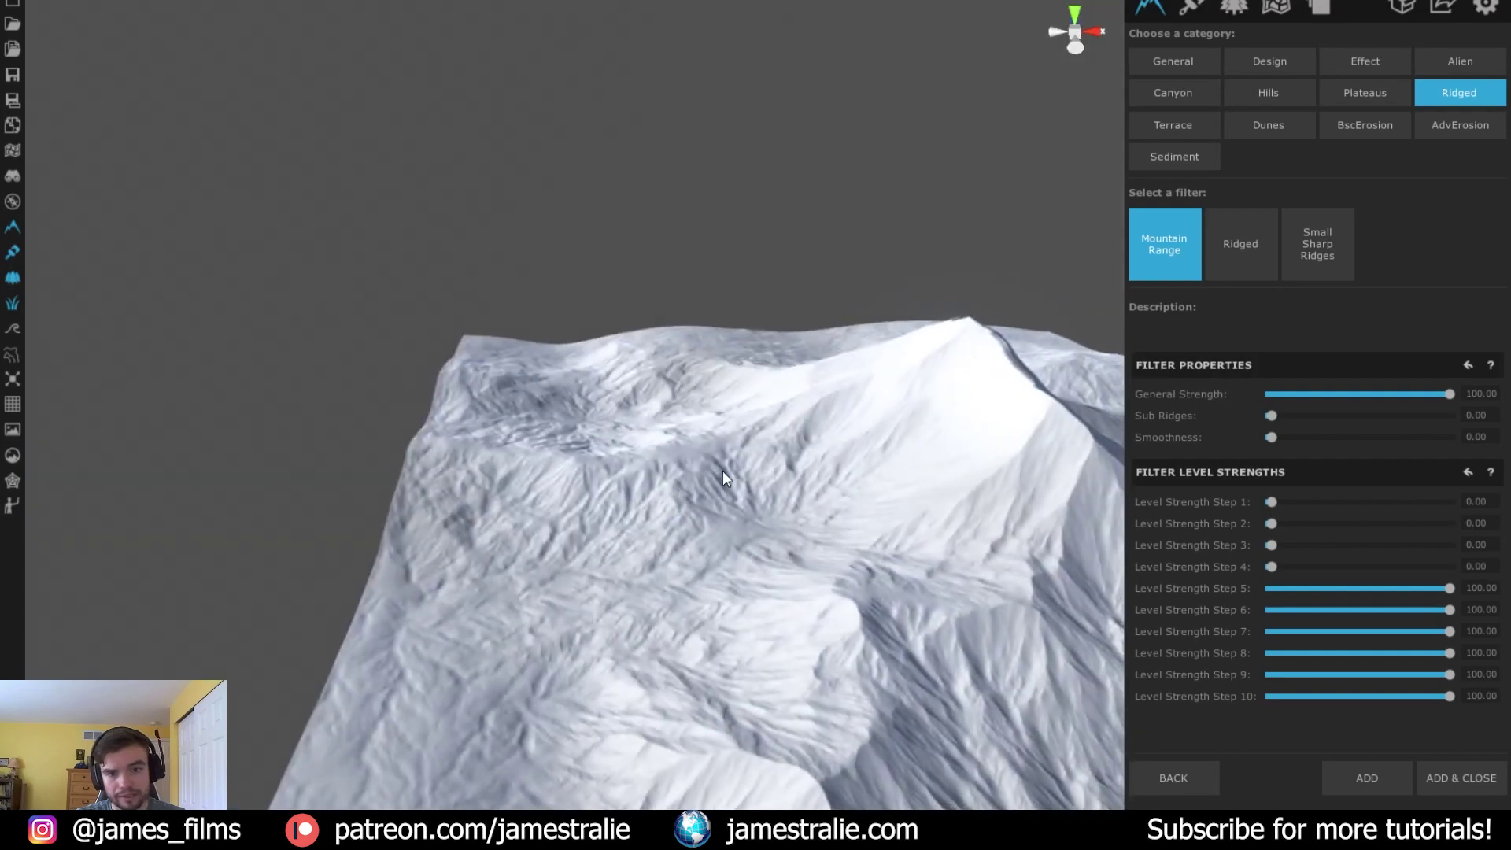
scroll(722, 471, "down", 5)
middle_click_drag(861, 485, 847, 581)
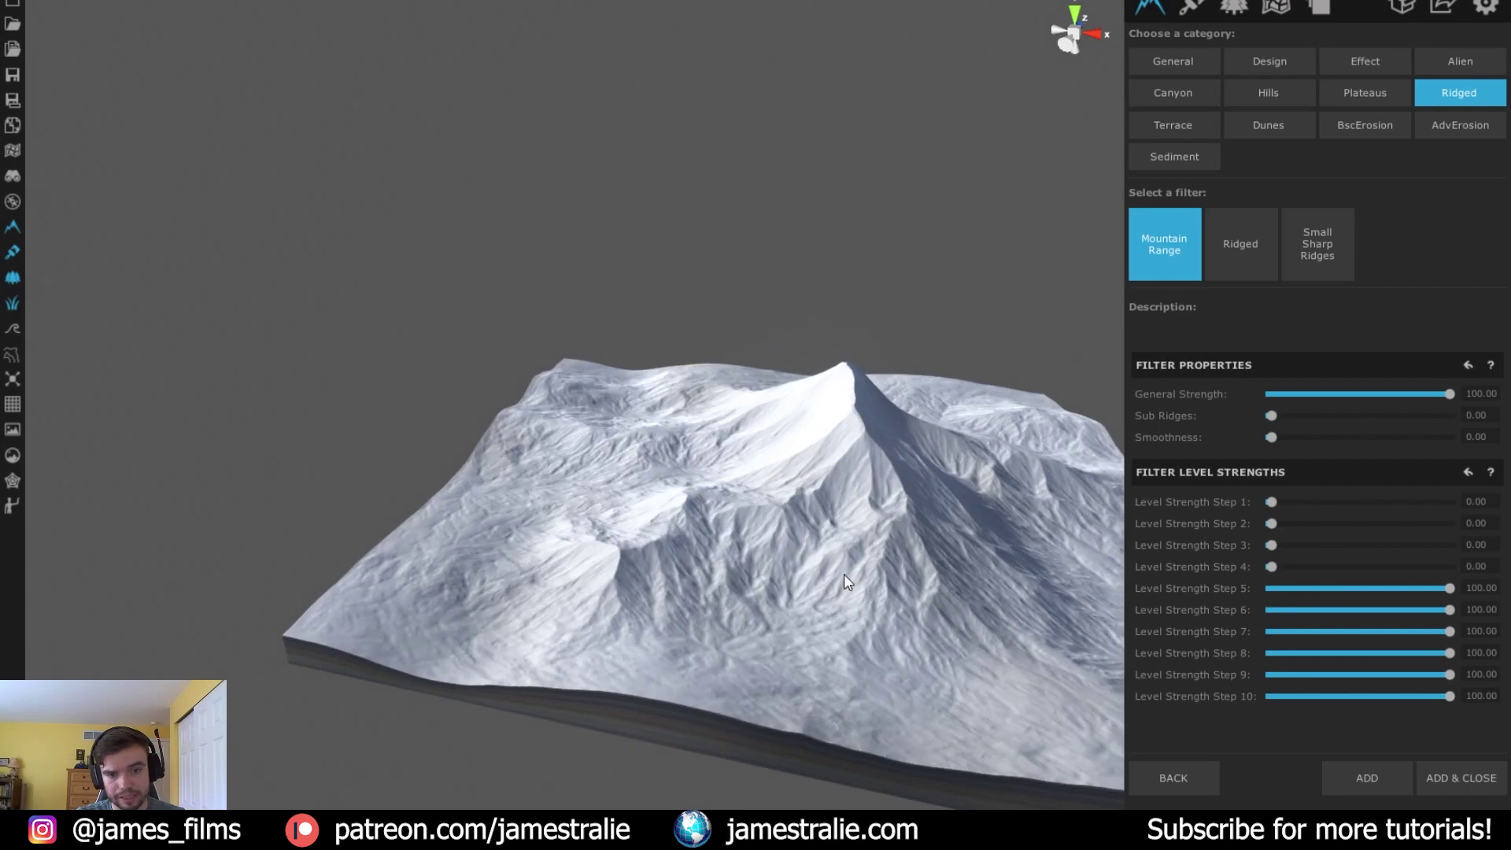
scroll(845, 580, "down", 3)
middle_click_drag(684, 506, 593, 395)
scroll(666, 545, "up", 5)
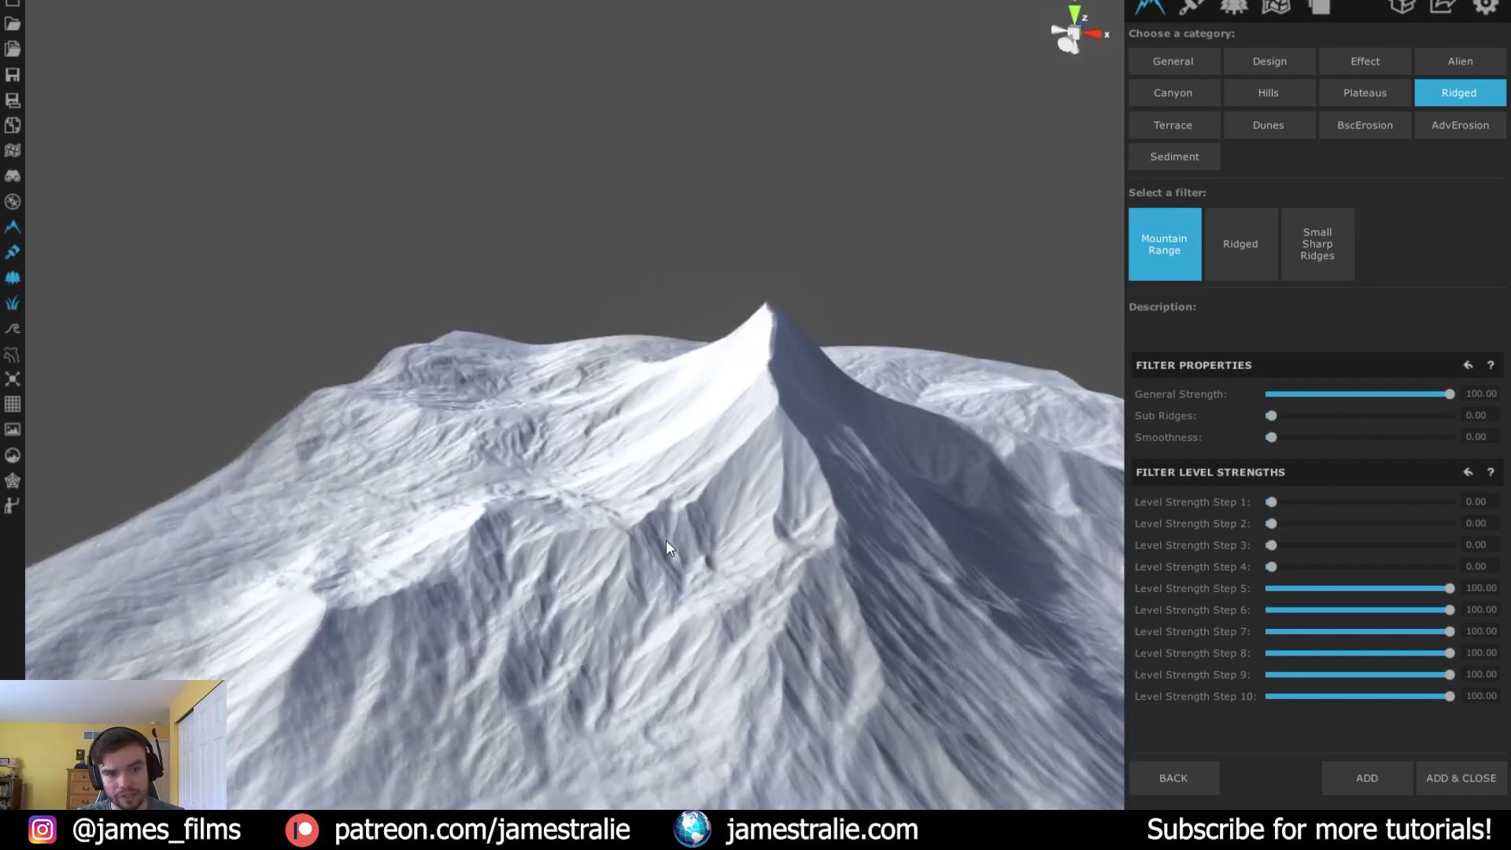
middle_click_drag(582, 734, 571, 590)
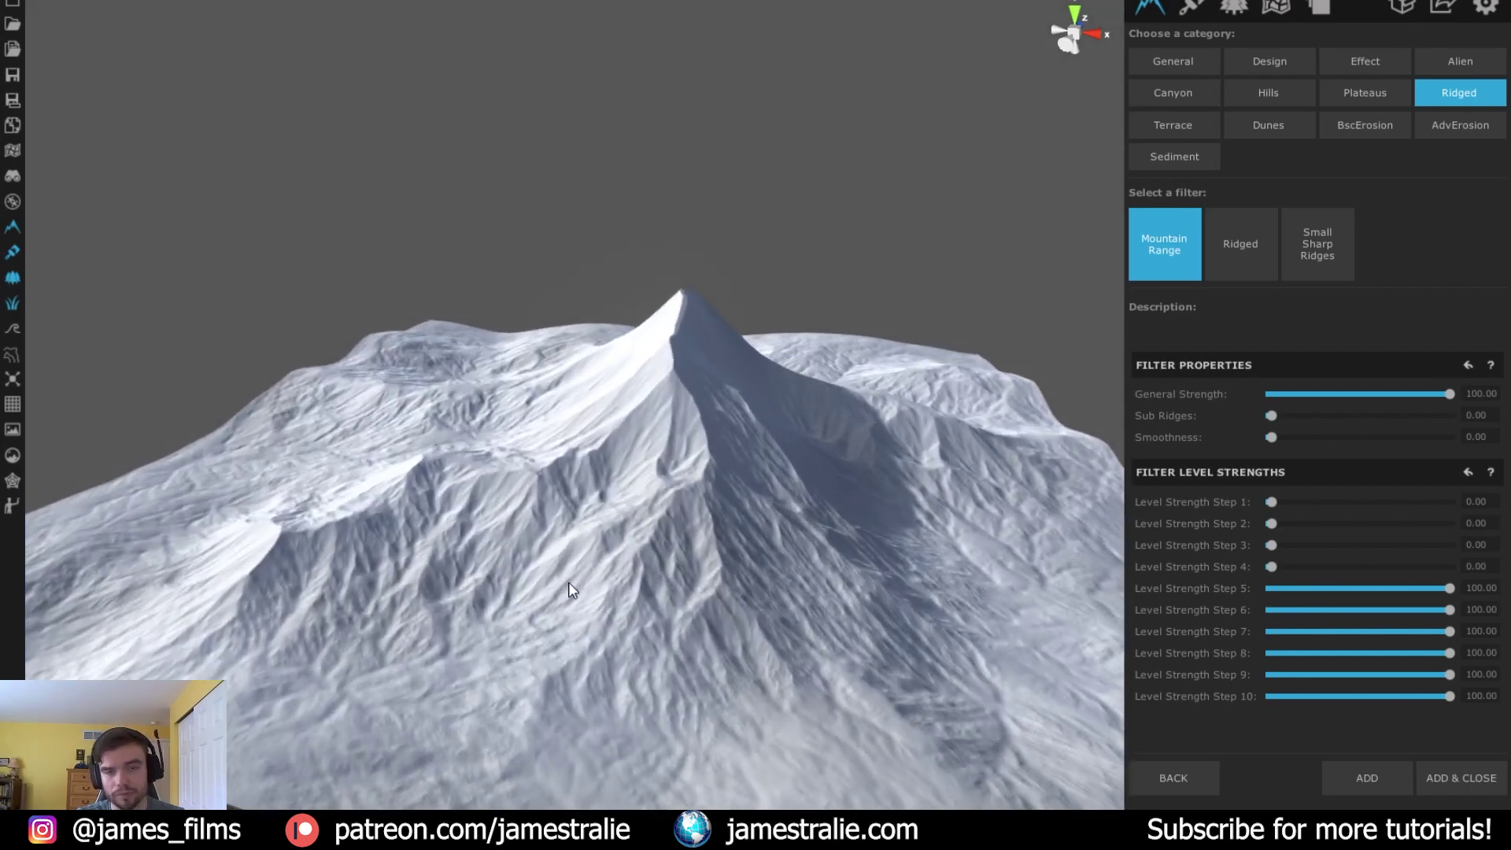
scroll(598, 584, "down", 3)
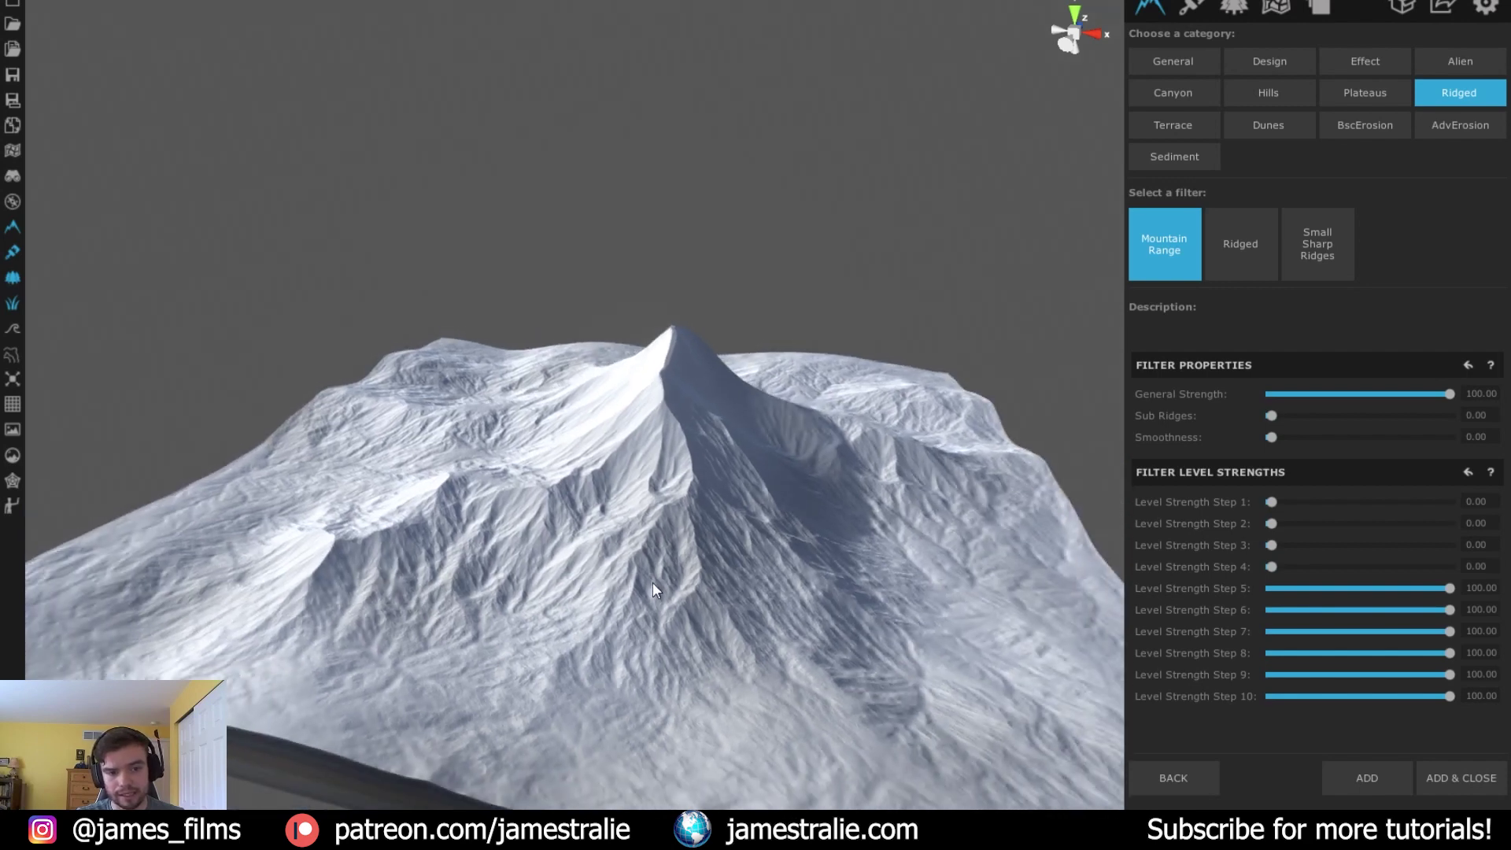
scroll(737, 602, "down", 2)
scroll(749, 616, "up", 4)
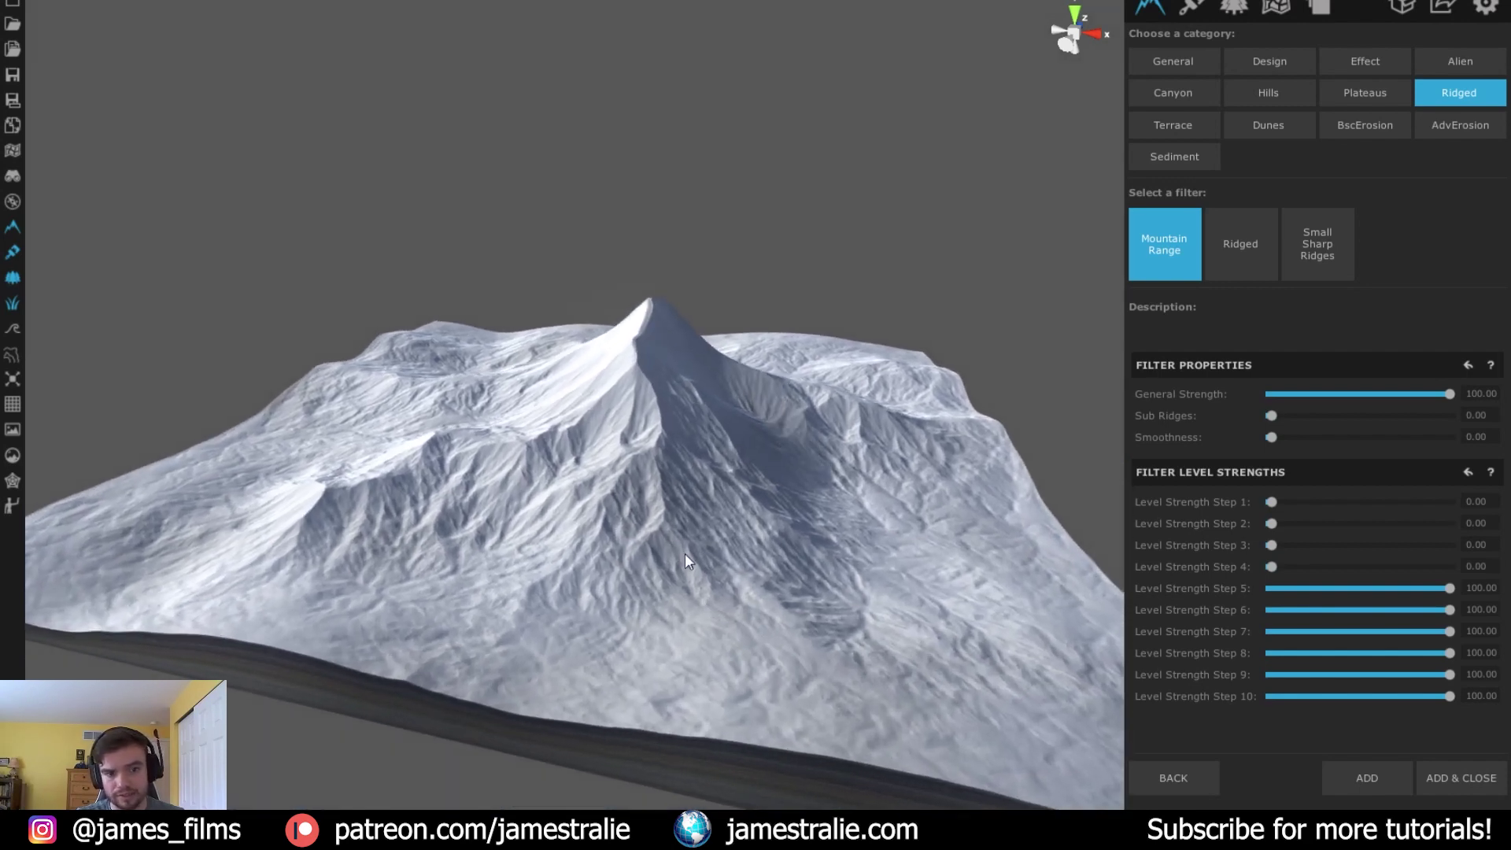
left_click(1446, 775)
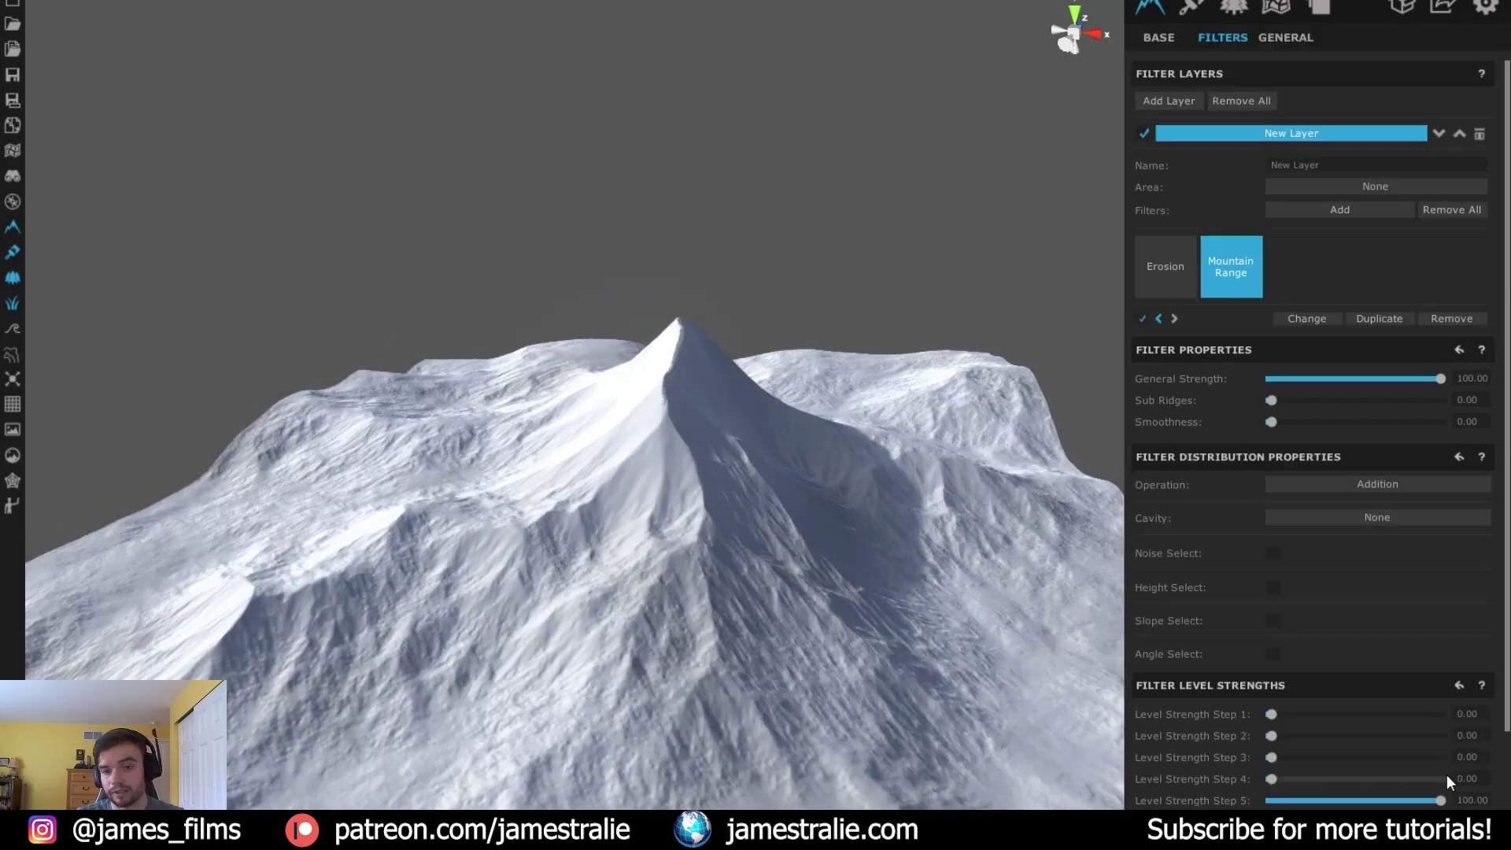
Set the Mountain Range filter's cavity distribution to Convex
scroll(674, 614, "down", 2)
scroll(745, 562, "down", 3)
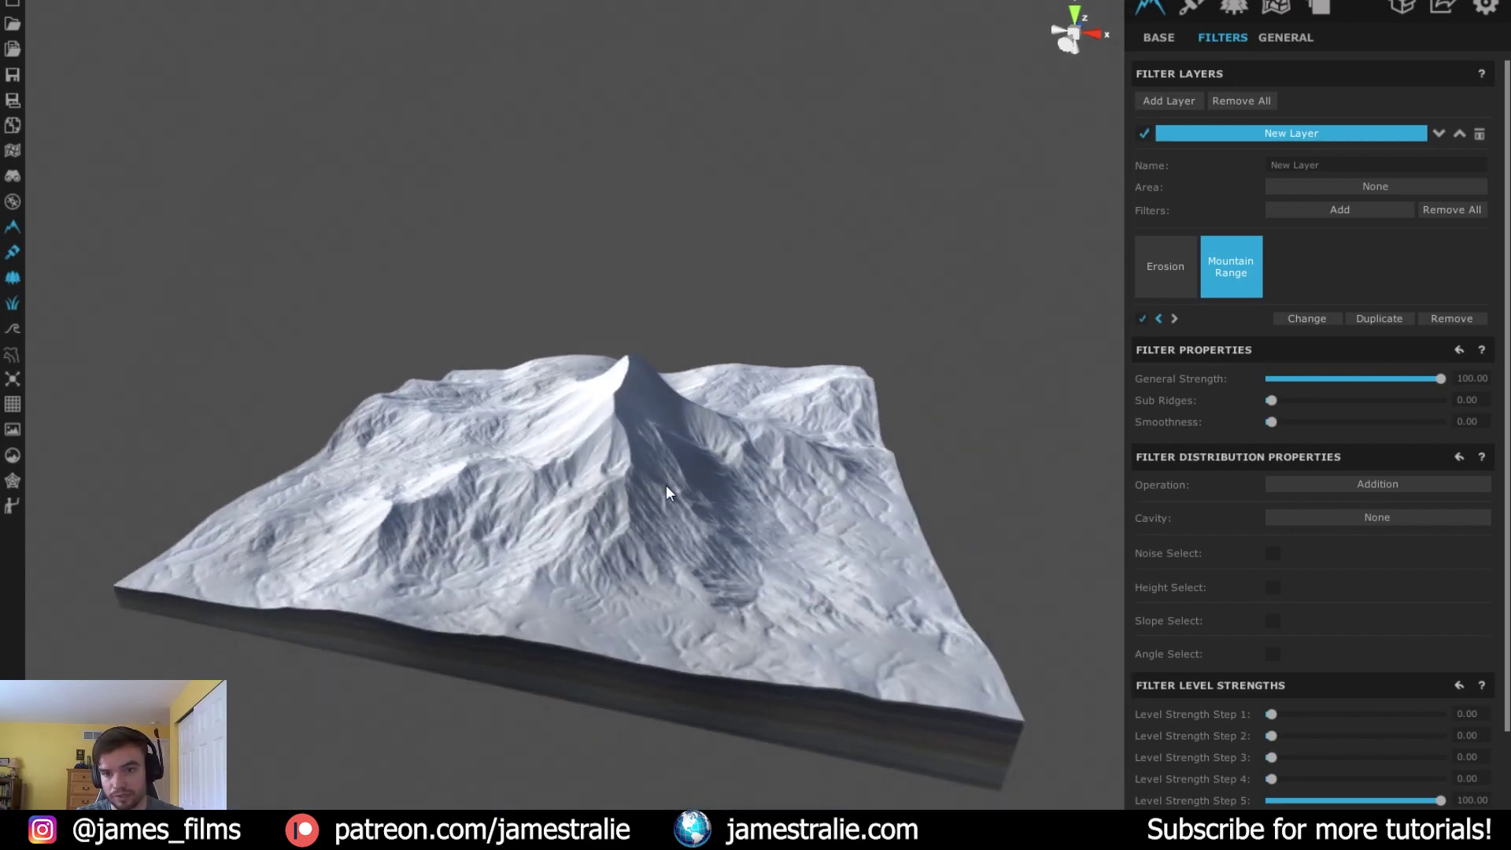
scroll(666, 479, "up", 3)
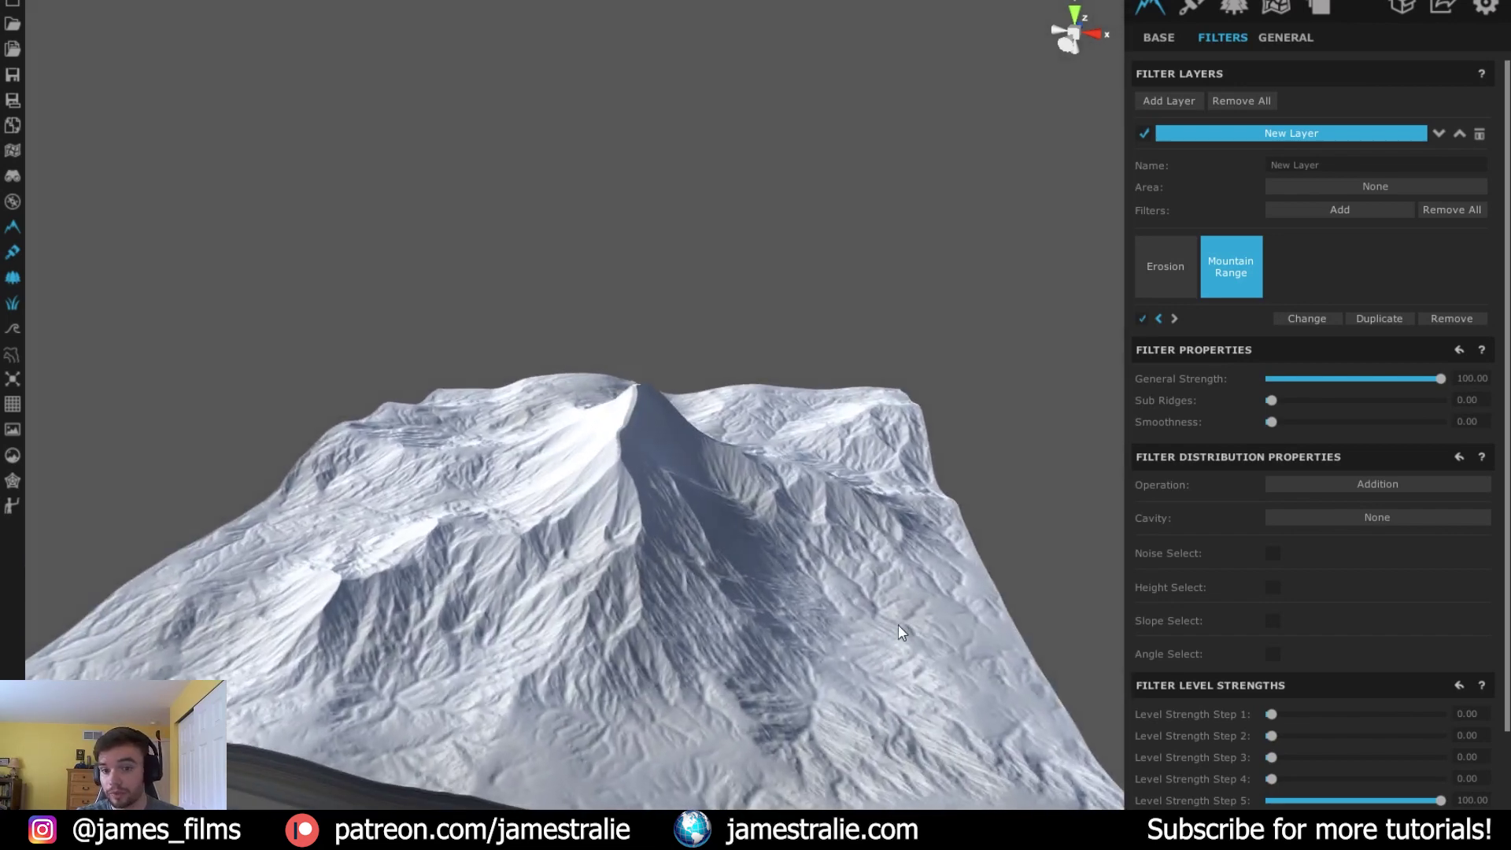
mouse_move(737, 630)
left_mouse_down()
mouse_move(786, 639)
mouse_move(720, 630)
mouse_move(762, 645)
left_mouse_up()
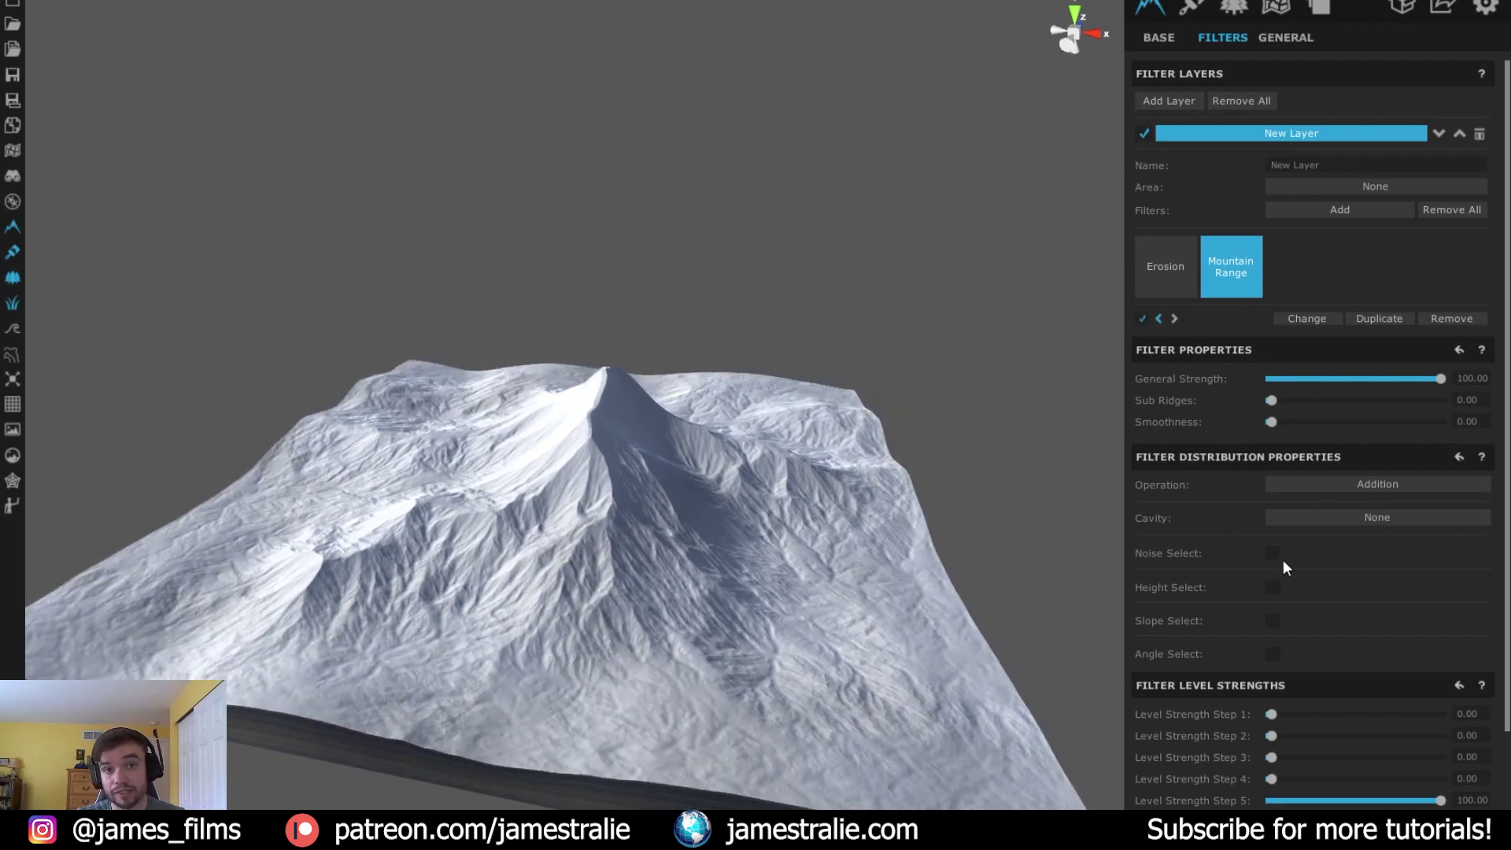
left_click(1319, 516)
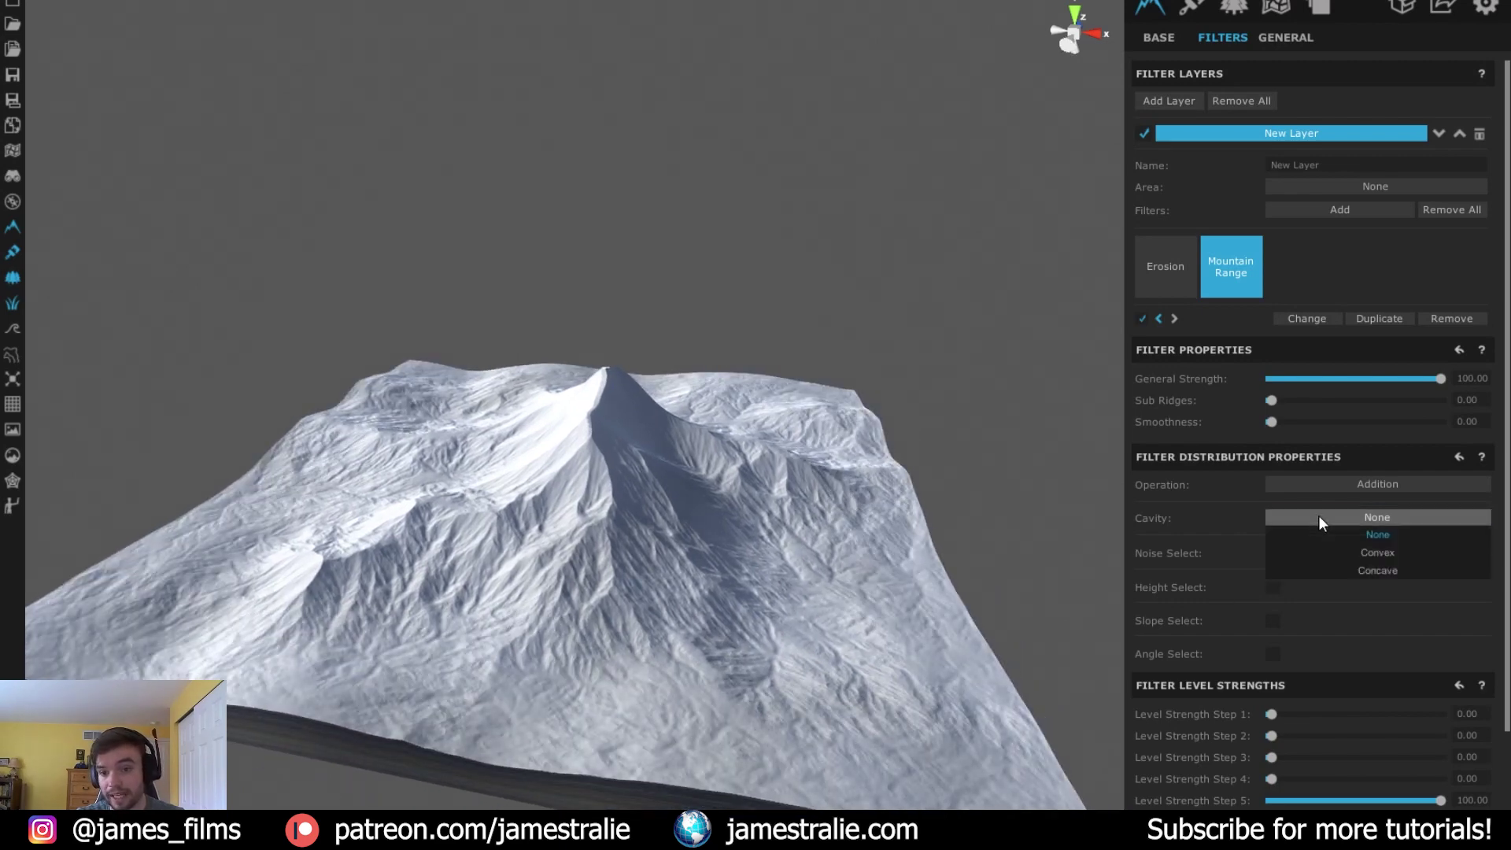
left_click(1366, 549)
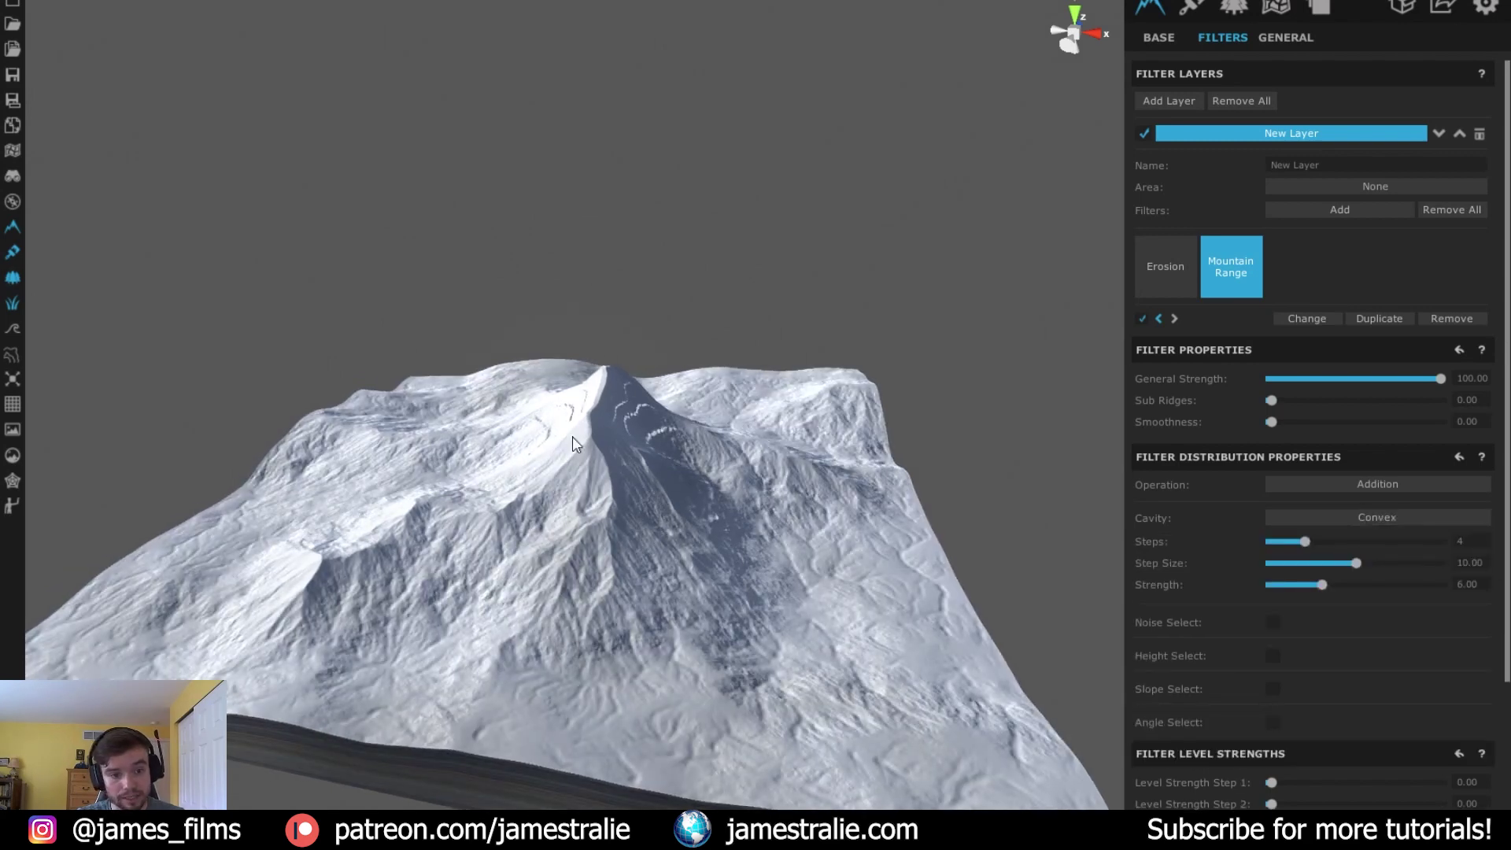
Try the Concave cavity distribution on the Mountain Range filter, and set the cavity to None
left_click(1406, 512)
left_click(1386, 568)
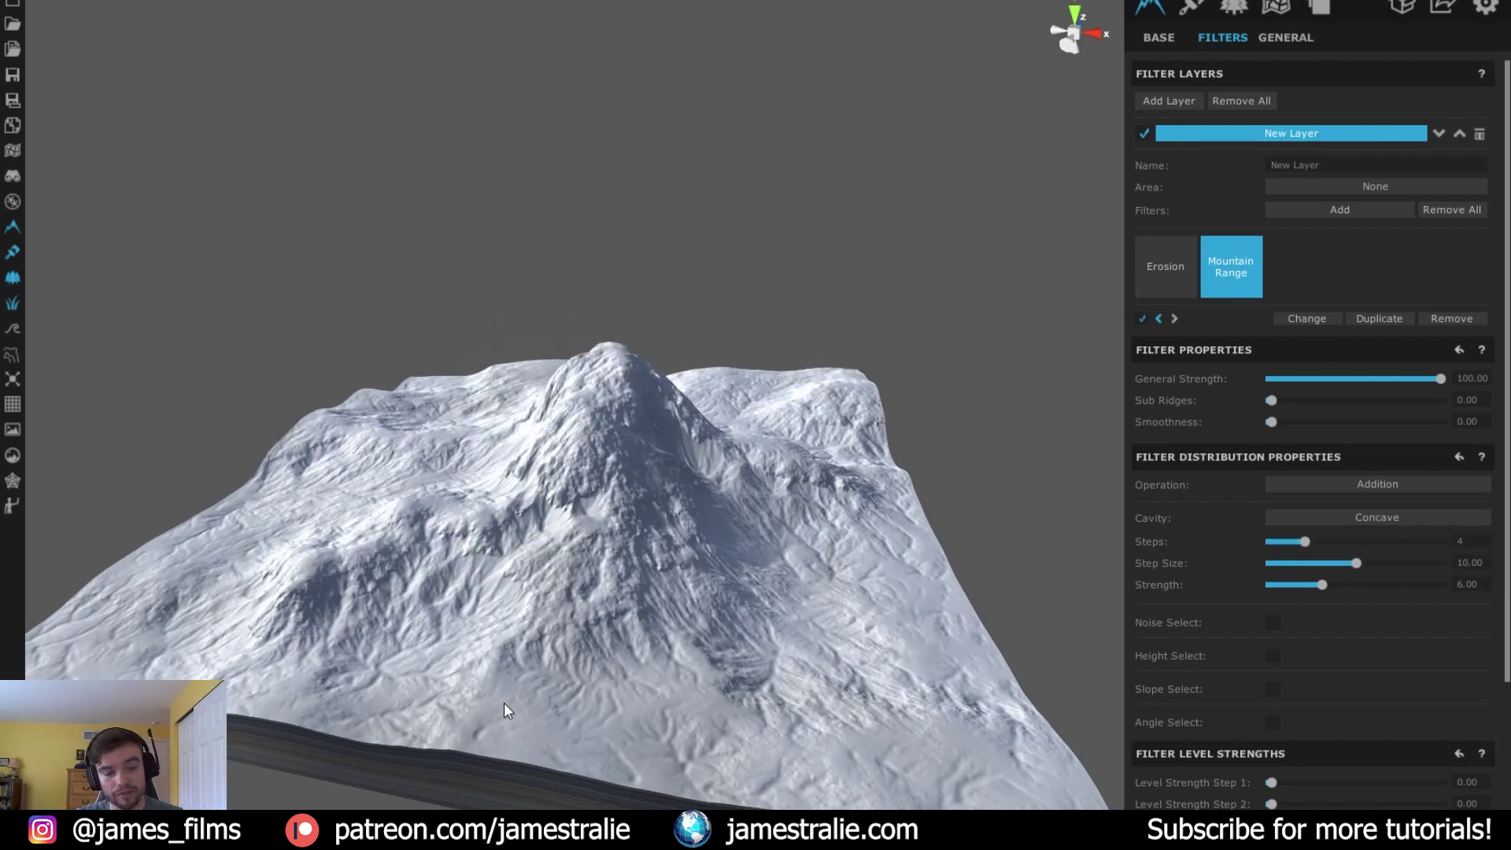
left_click(1423, 516)
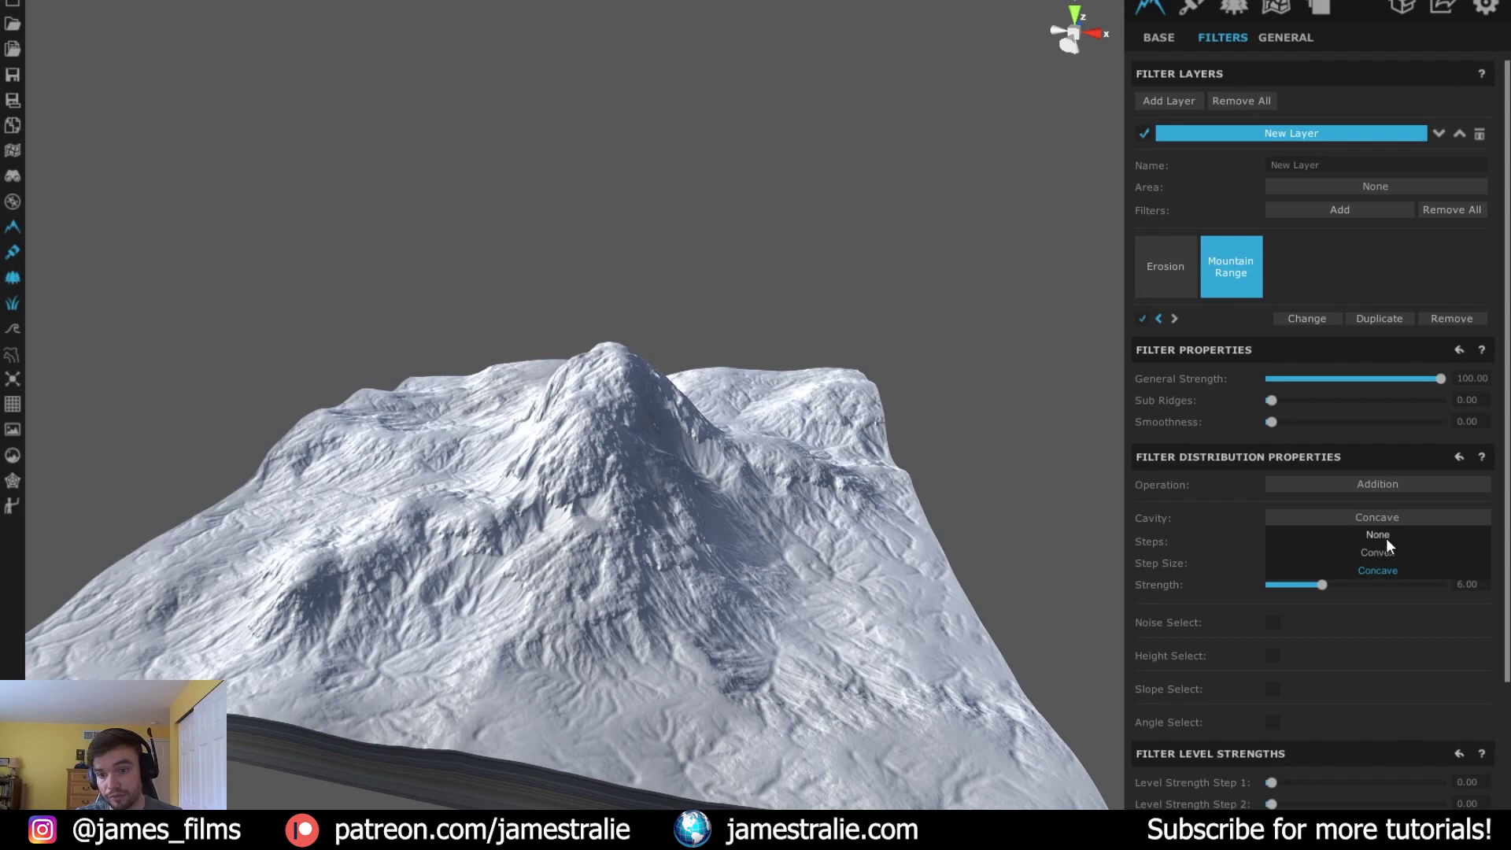
left_click(1386, 538)
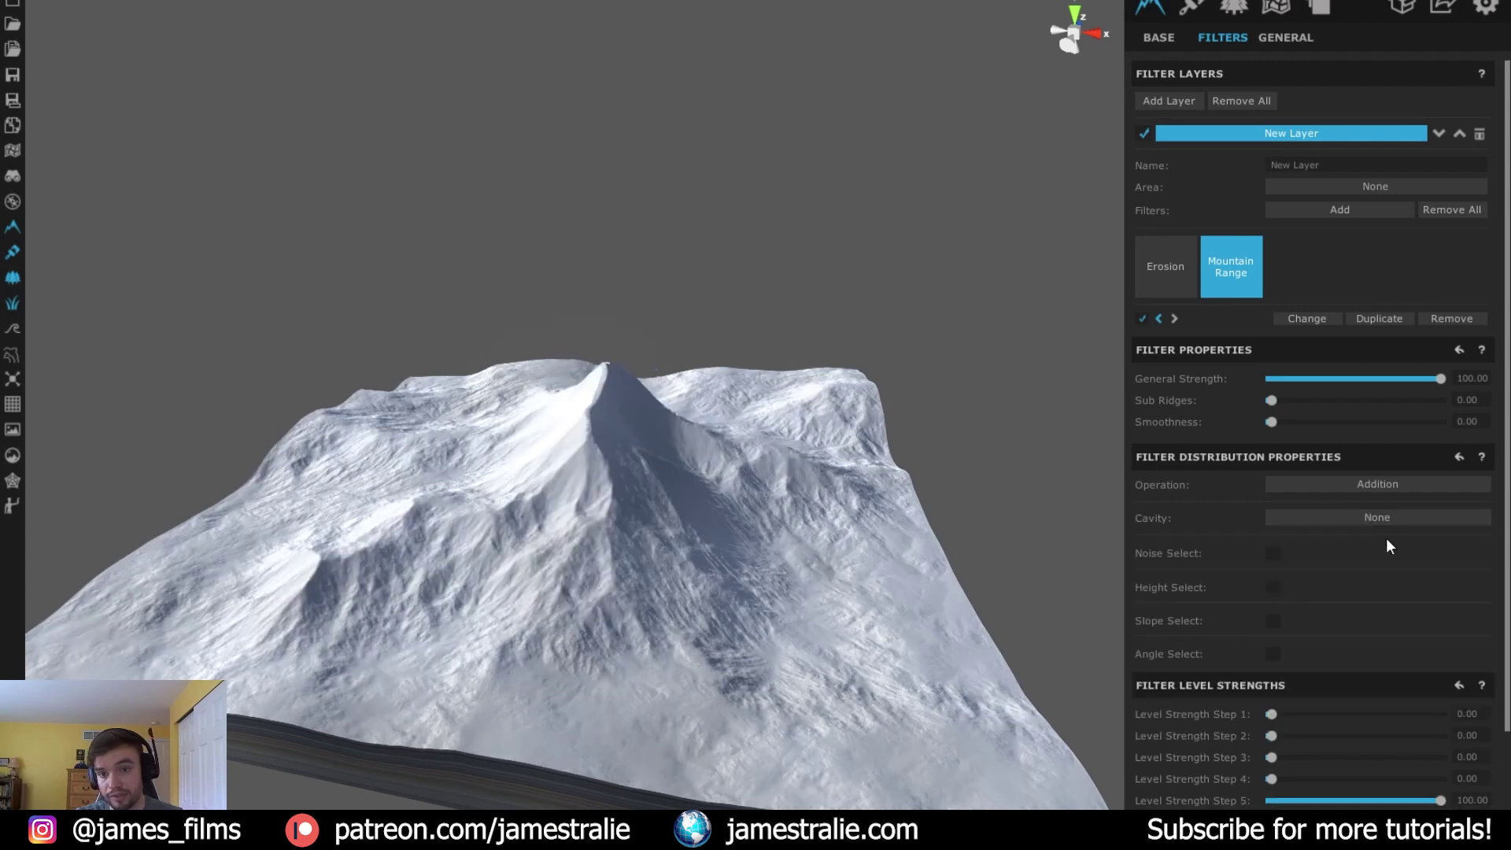
Try limiting the Mountain Range filter by noise selection with a scale of about 548, and turn the selection off
left_click(1273, 554)
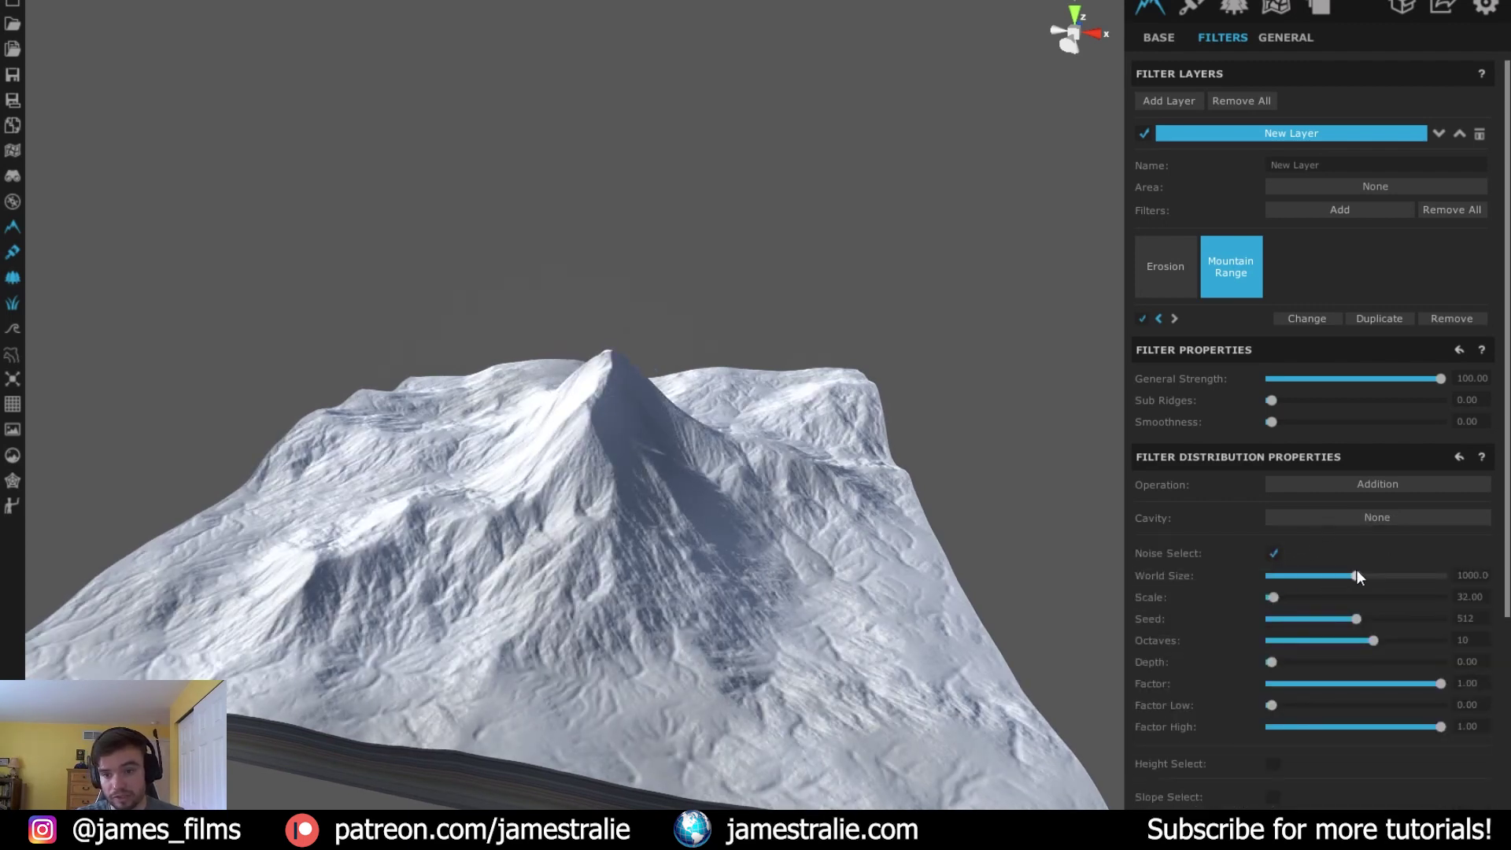
mouse_move(1272, 597)
left_mouse_down()
mouse_move(1405, 598)
mouse_move(1237, 621)
mouse_move(1318, 597)
left_mouse_up()
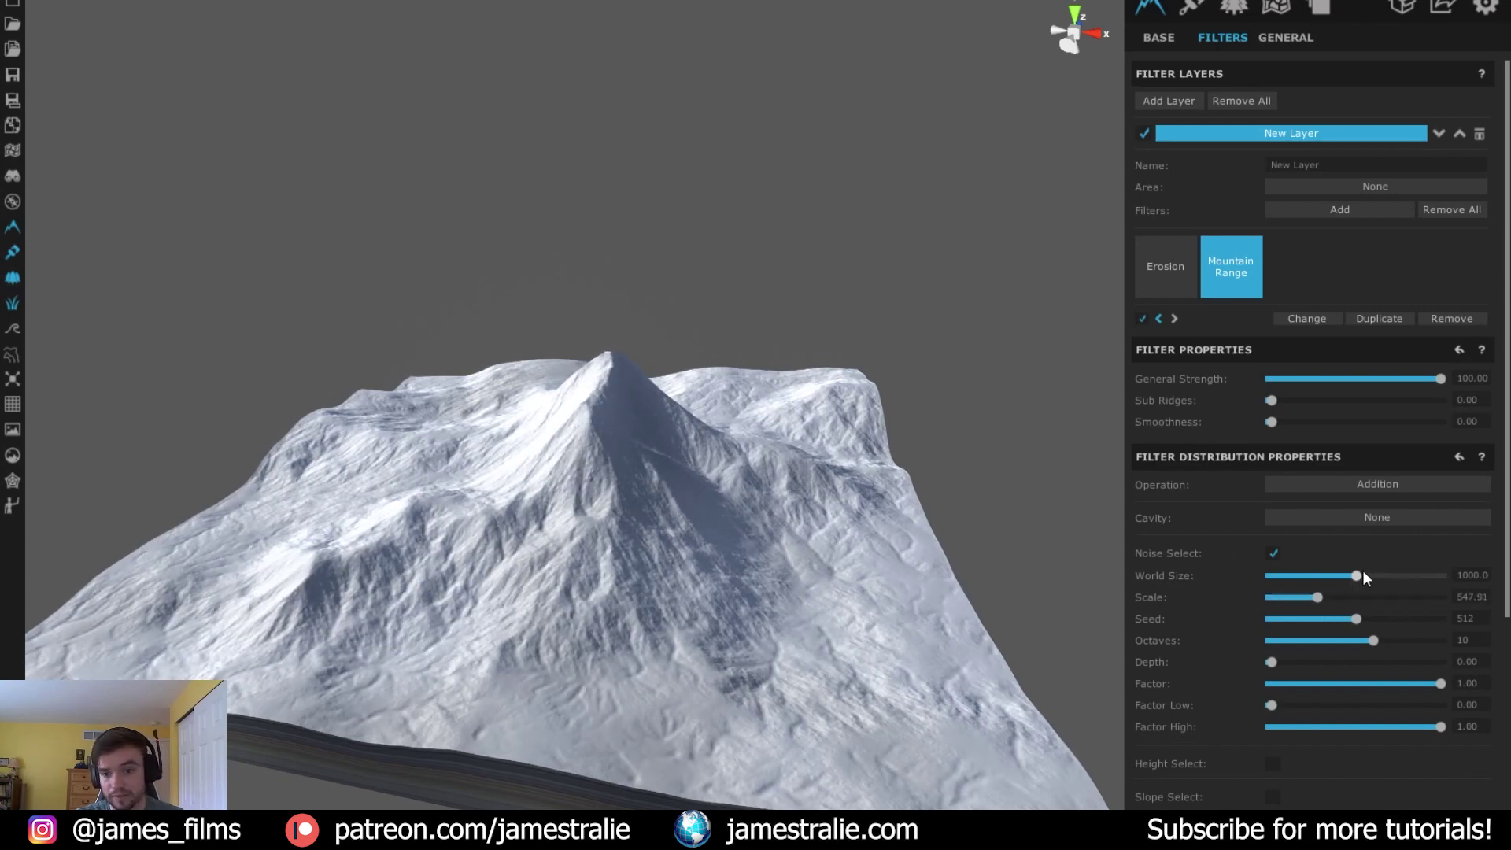
left_click(1272, 554)
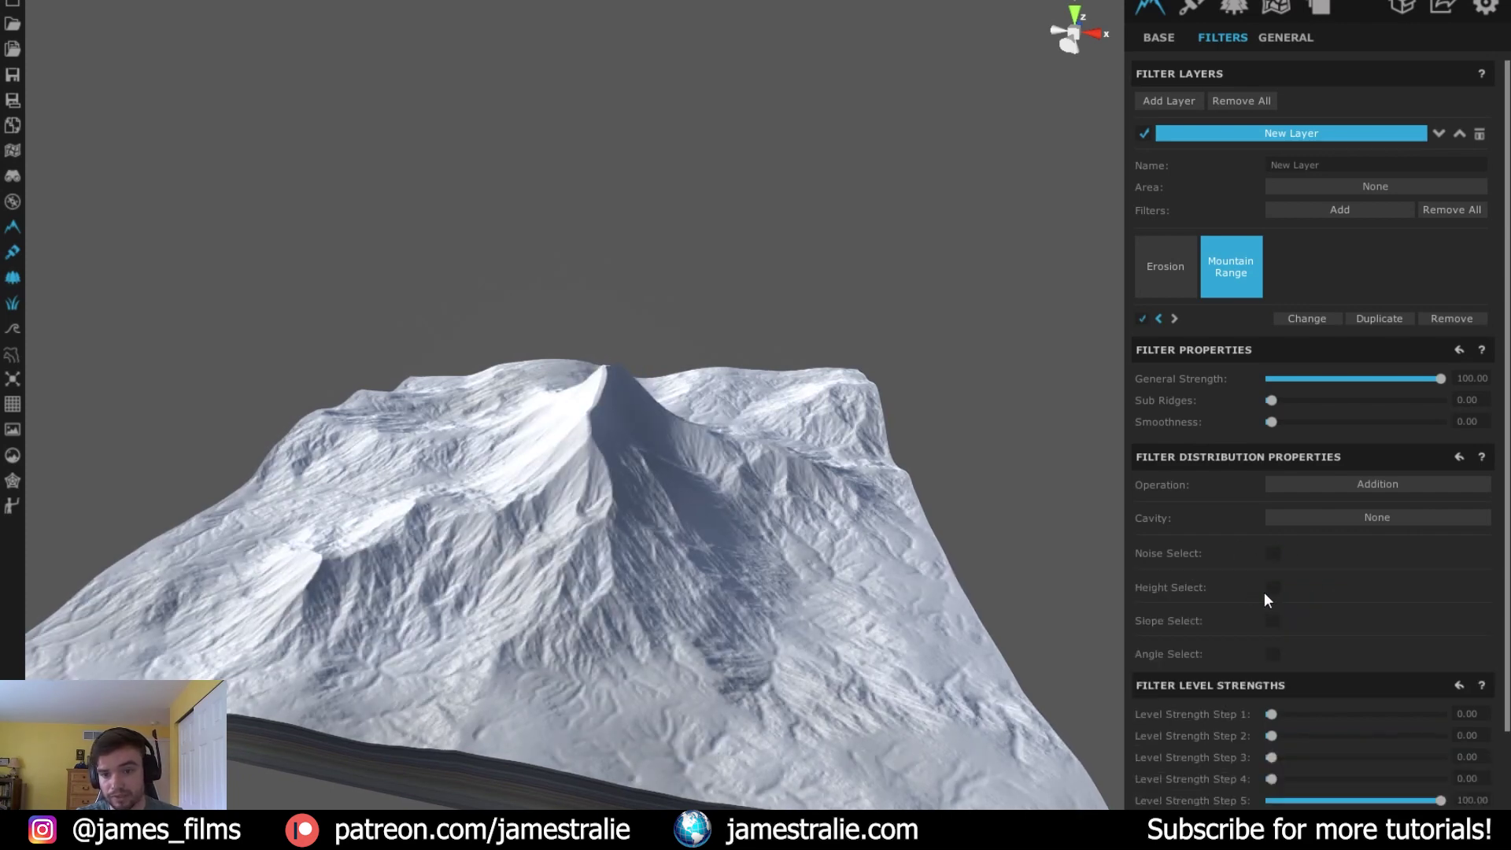
Try limiting the Mountain Range filter to heights from about -466 to 185, and turn the height selection off
left_click(1269, 590)
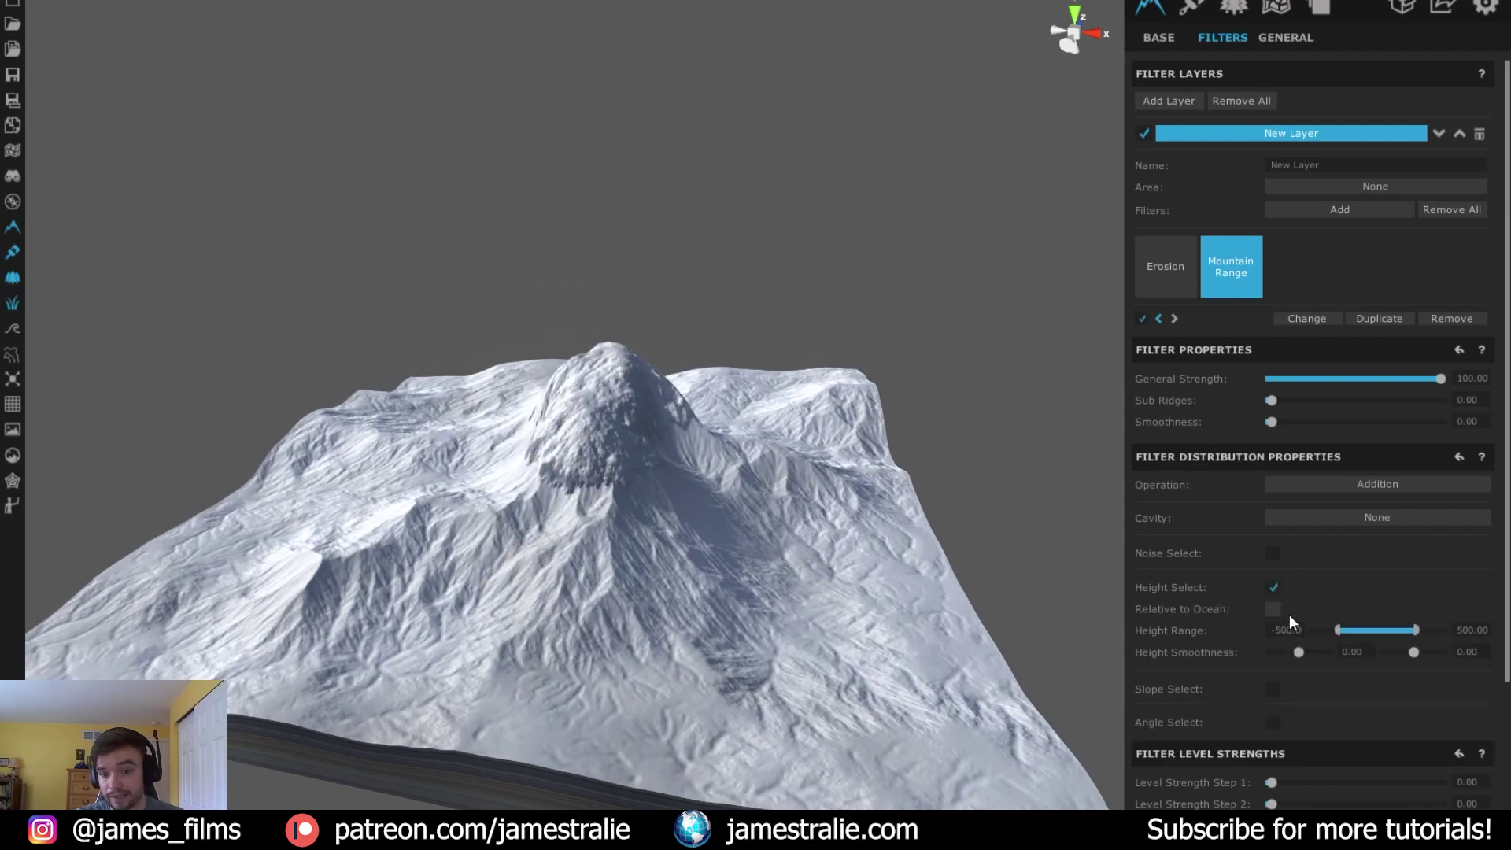
mouse_move(1336, 630)
left_mouse_down()
mouse_move(1379, 633)
mouse_move(1240, 639)
mouse_move(1344, 640)
left_mouse_up()
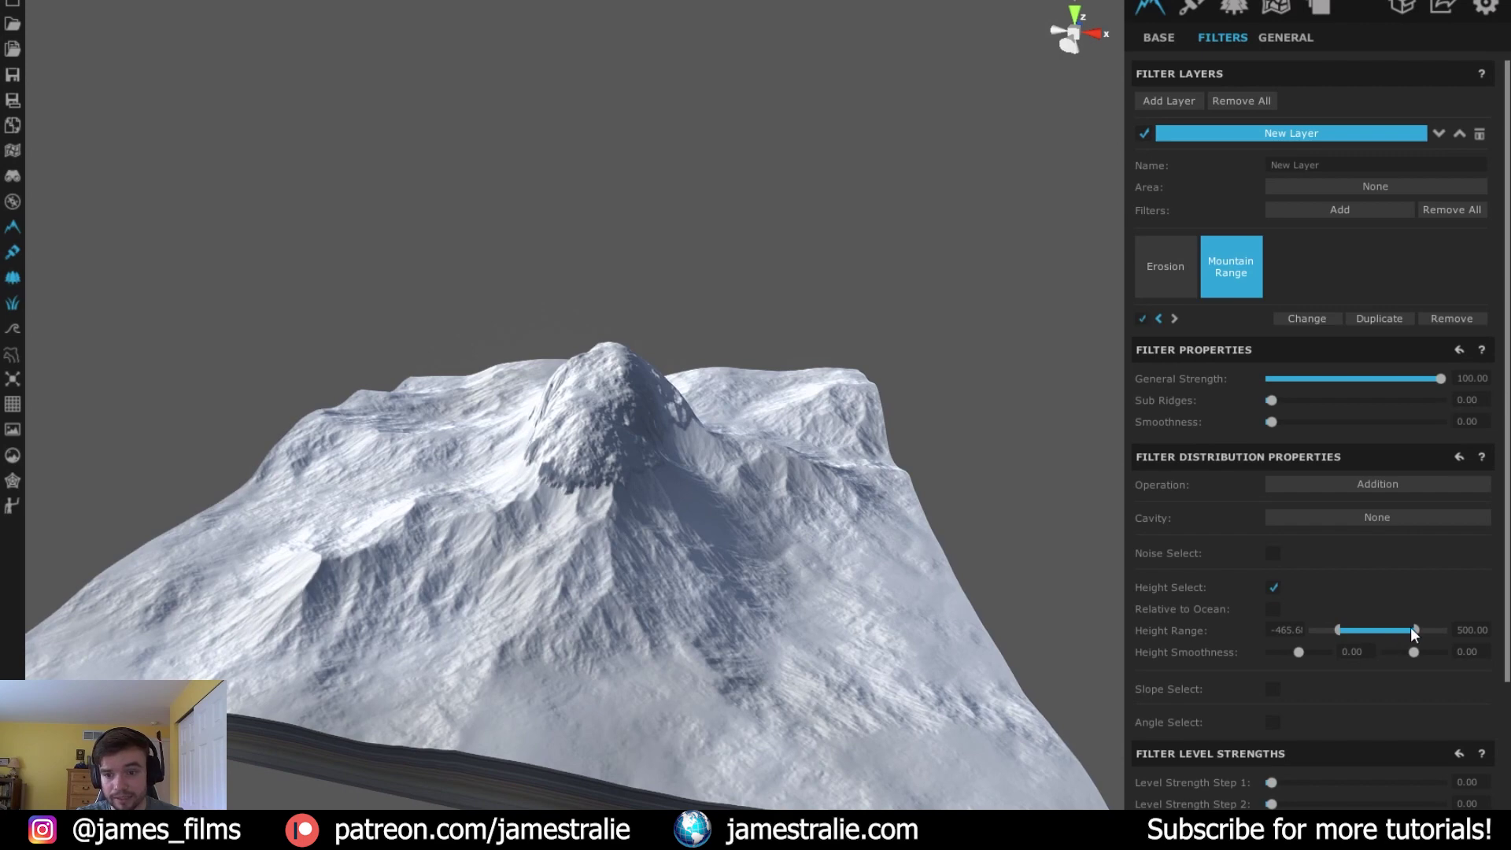
left_click_drag(1414, 630, 1411, 631)
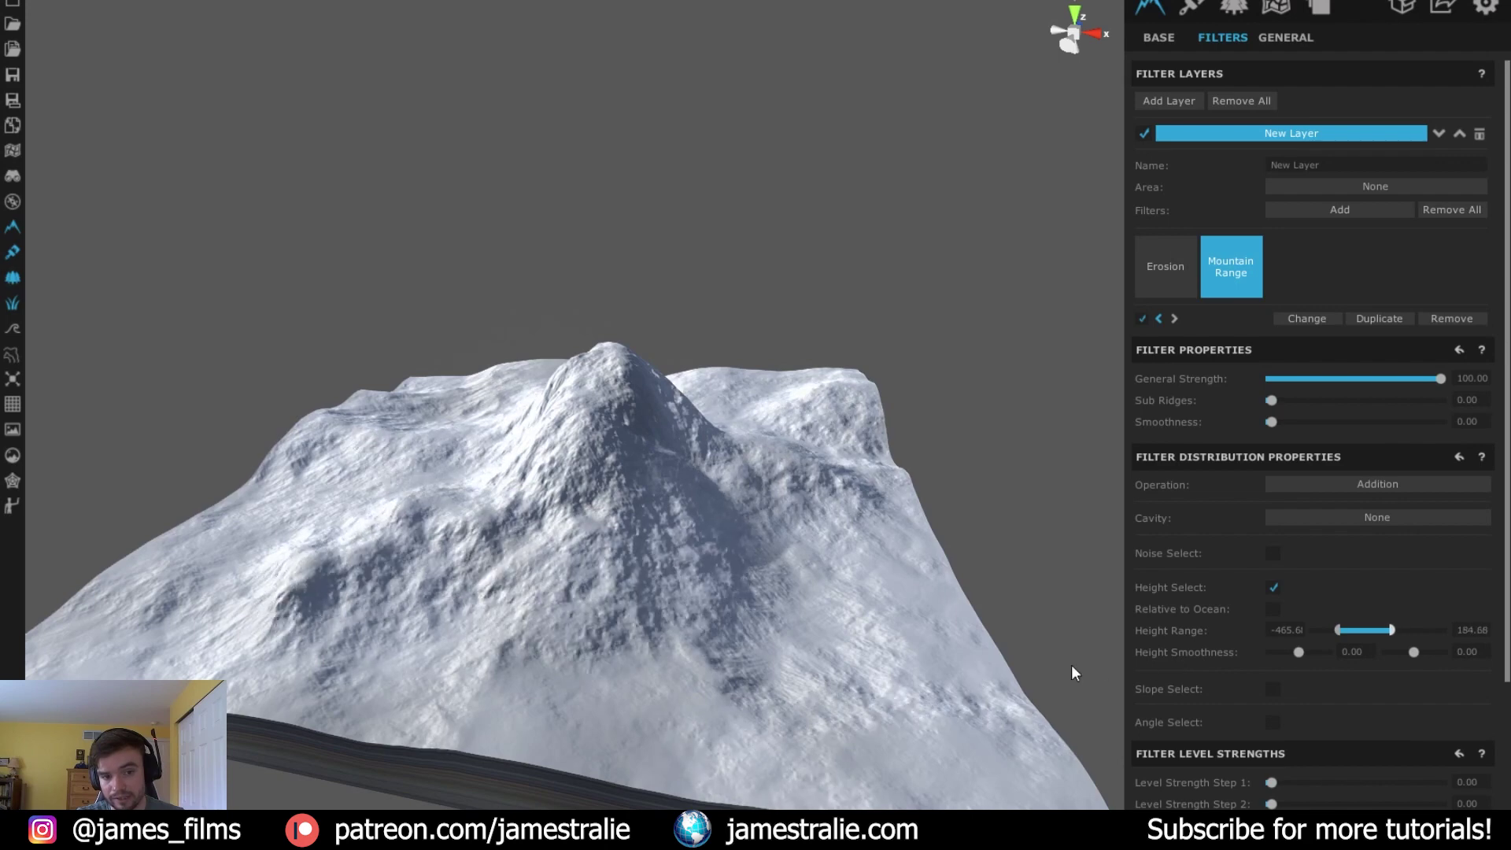
left_click(1275, 590)
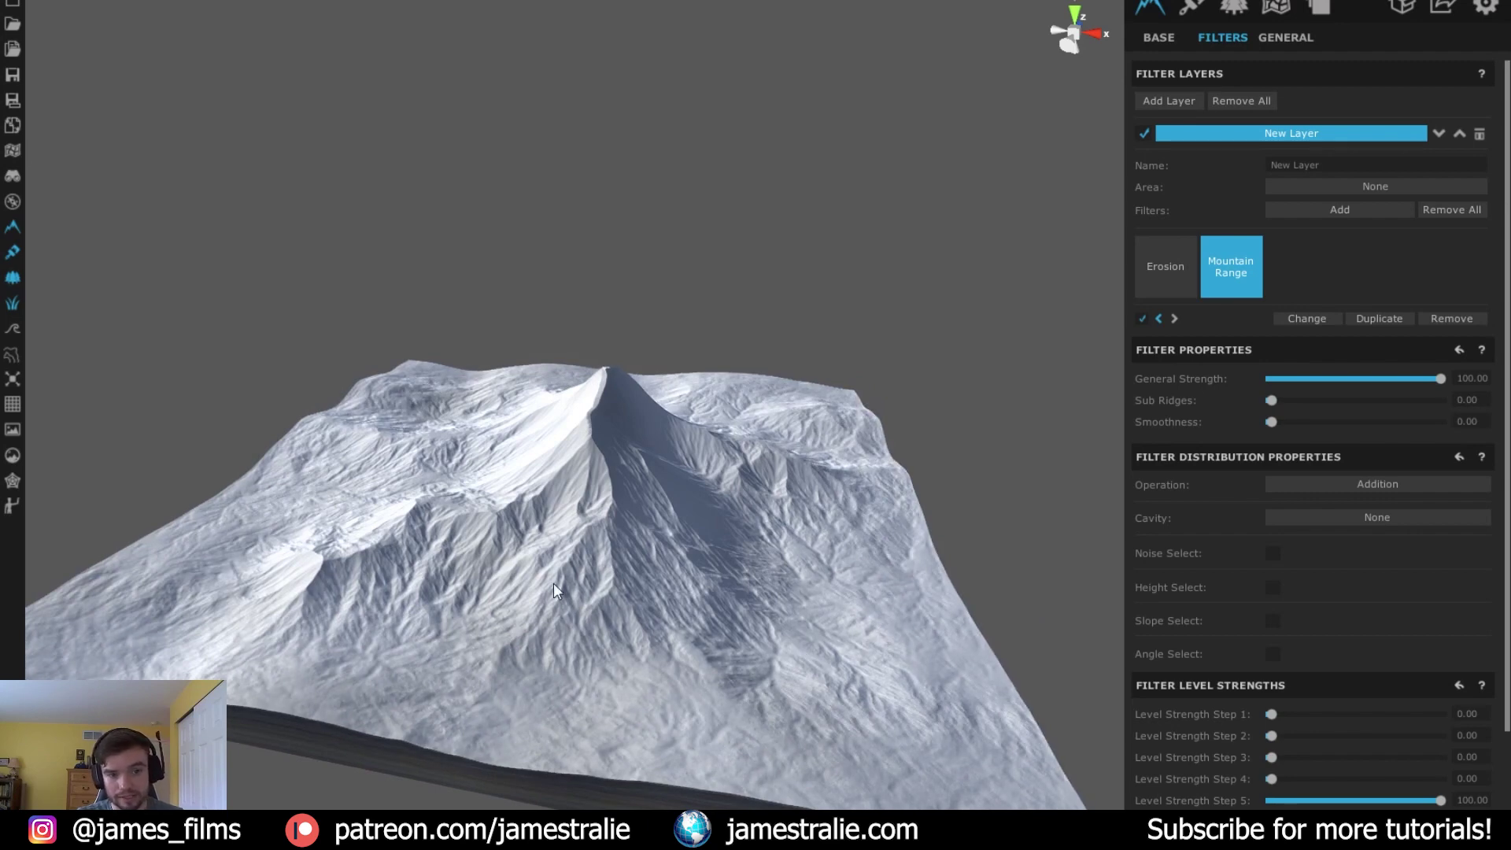
Start editing the terrain's custom base shape and adjust the height of the control point just below the peak
scroll(562, 614, "up", 3)
right_click_drag(577, 640, 616, 431)
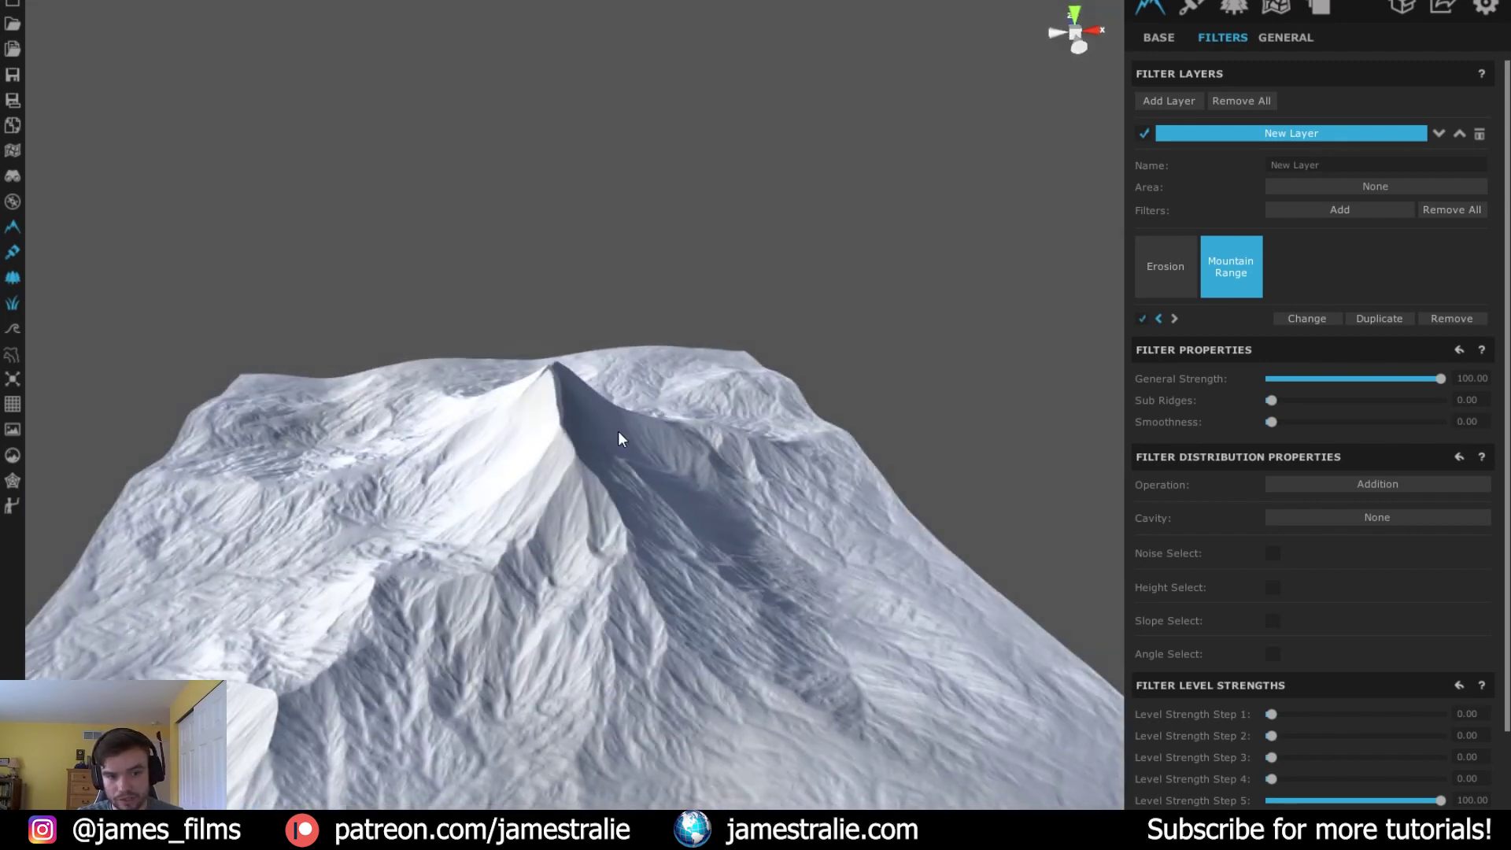
left_click(1166, 35)
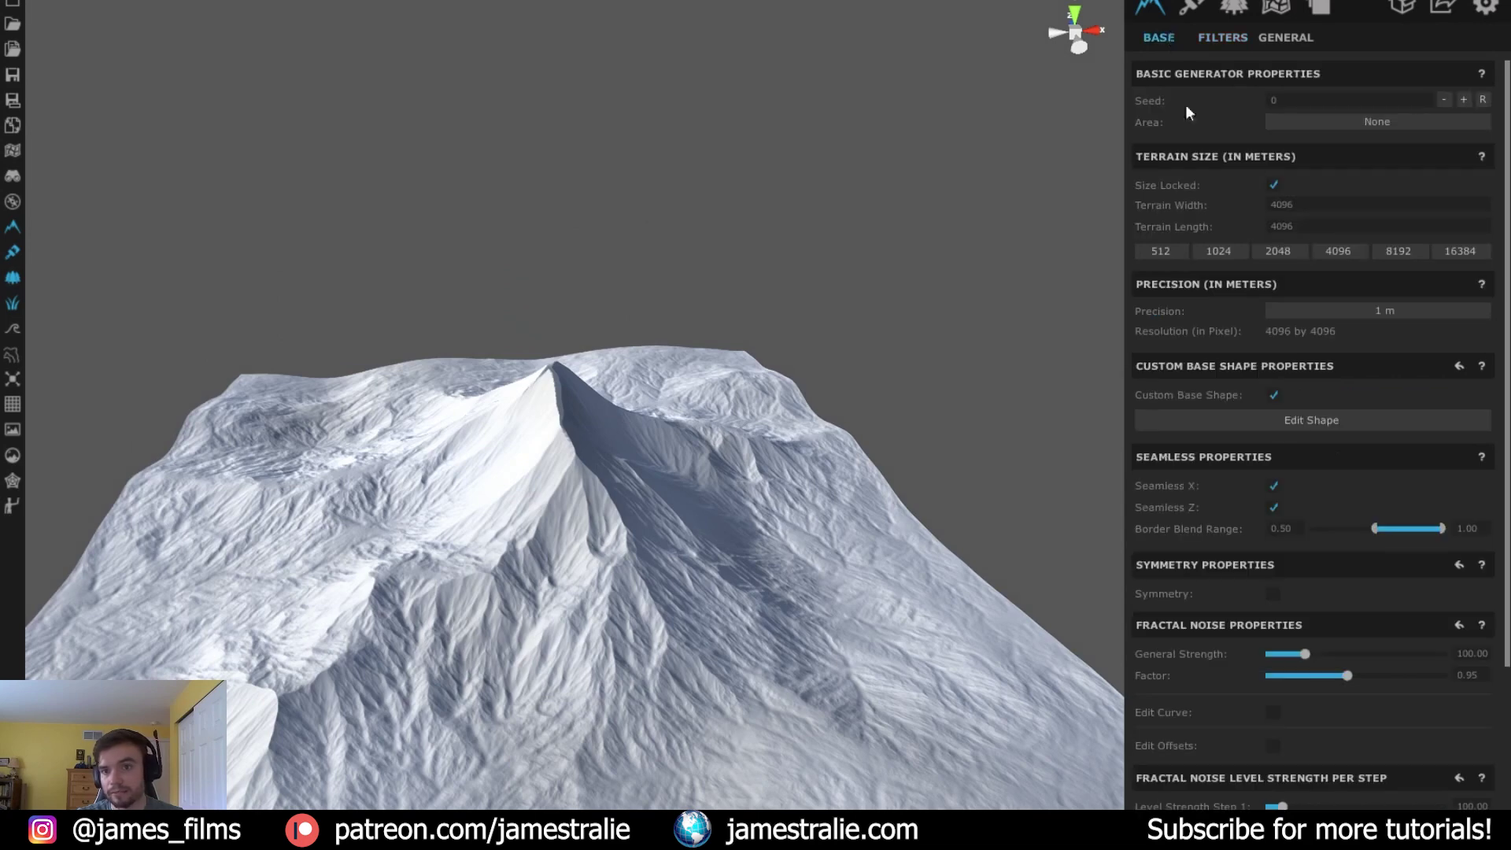
left_click(1310, 425)
left_click(570, 409)
left_click_drag(570, 417, 573, 433)
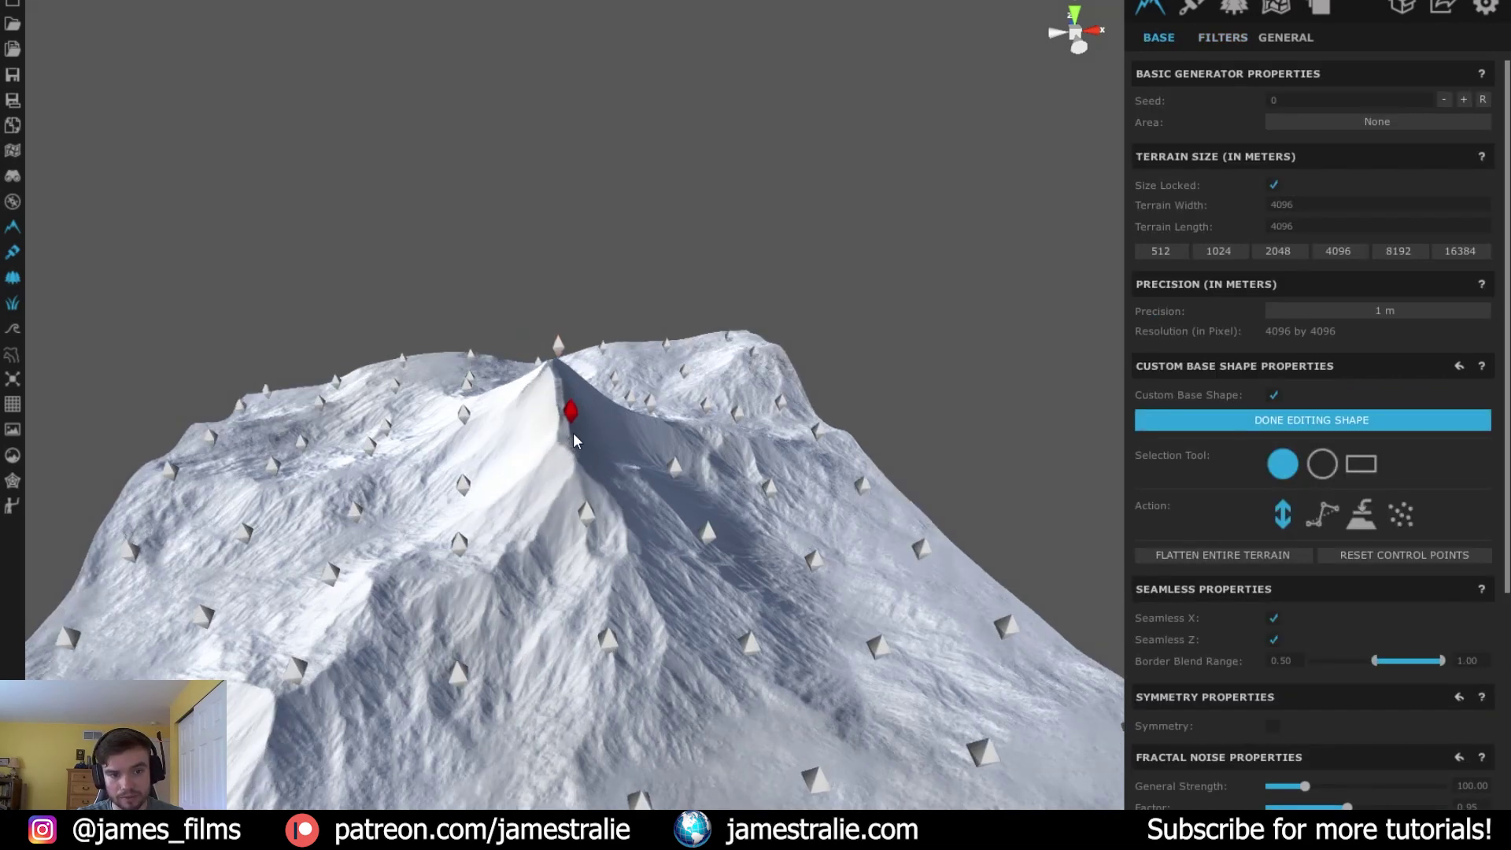
Adjust the height of several control points on the slopes around the peak, and finish editing the base shape
left_click(675, 467)
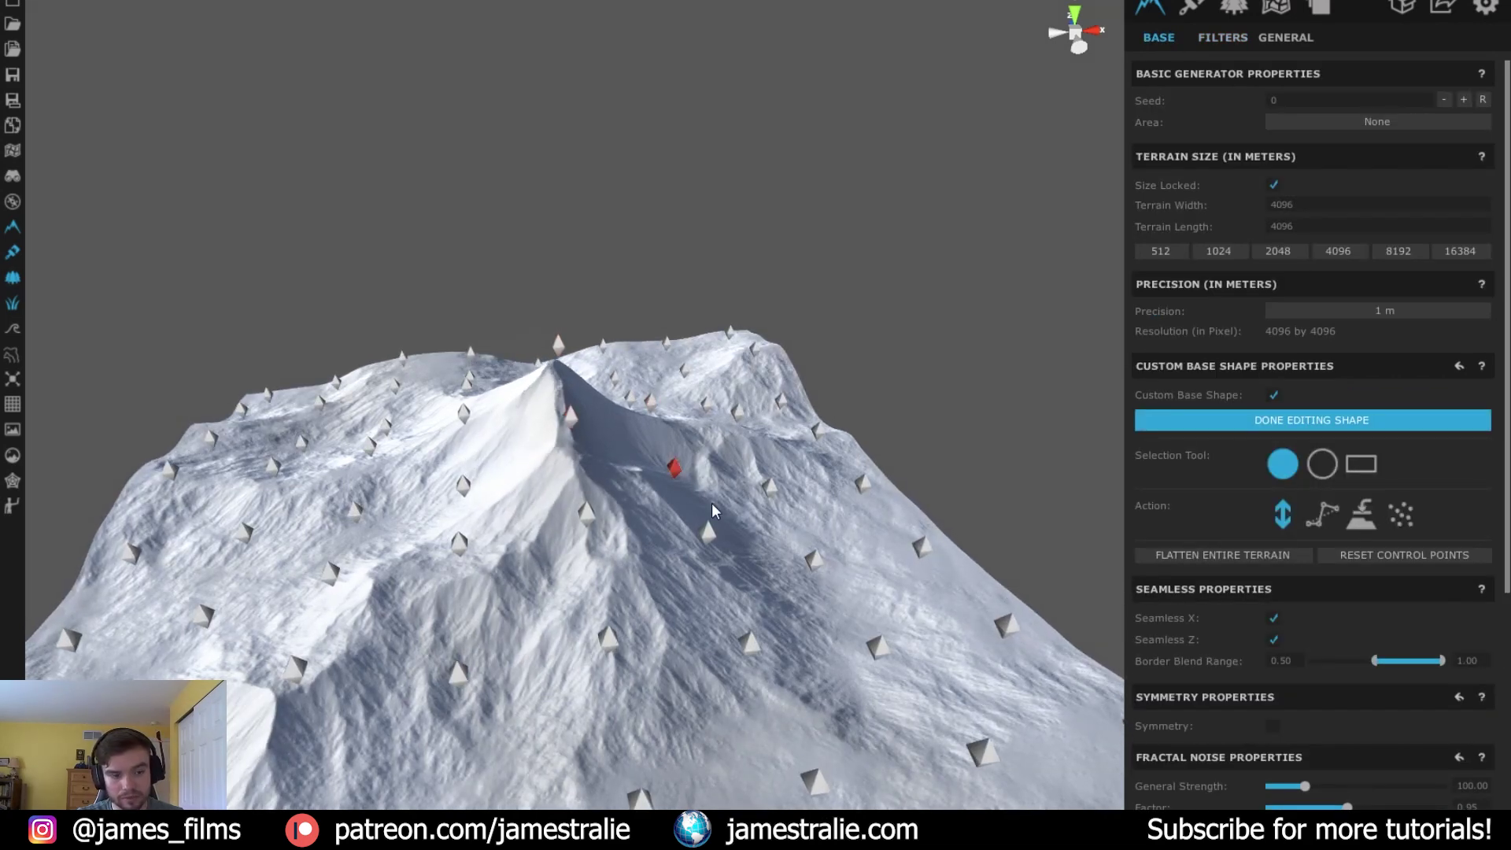
left_click(706, 534)
left_click_drag(711, 551, 710, 537)
right_click_drag(711, 537, 493, 549)
left_click_drag(620, 515, 630, 516)
left_click(477, 512)
right_click_drag(436, 554, 866, 551)
left_click(1376, 427)
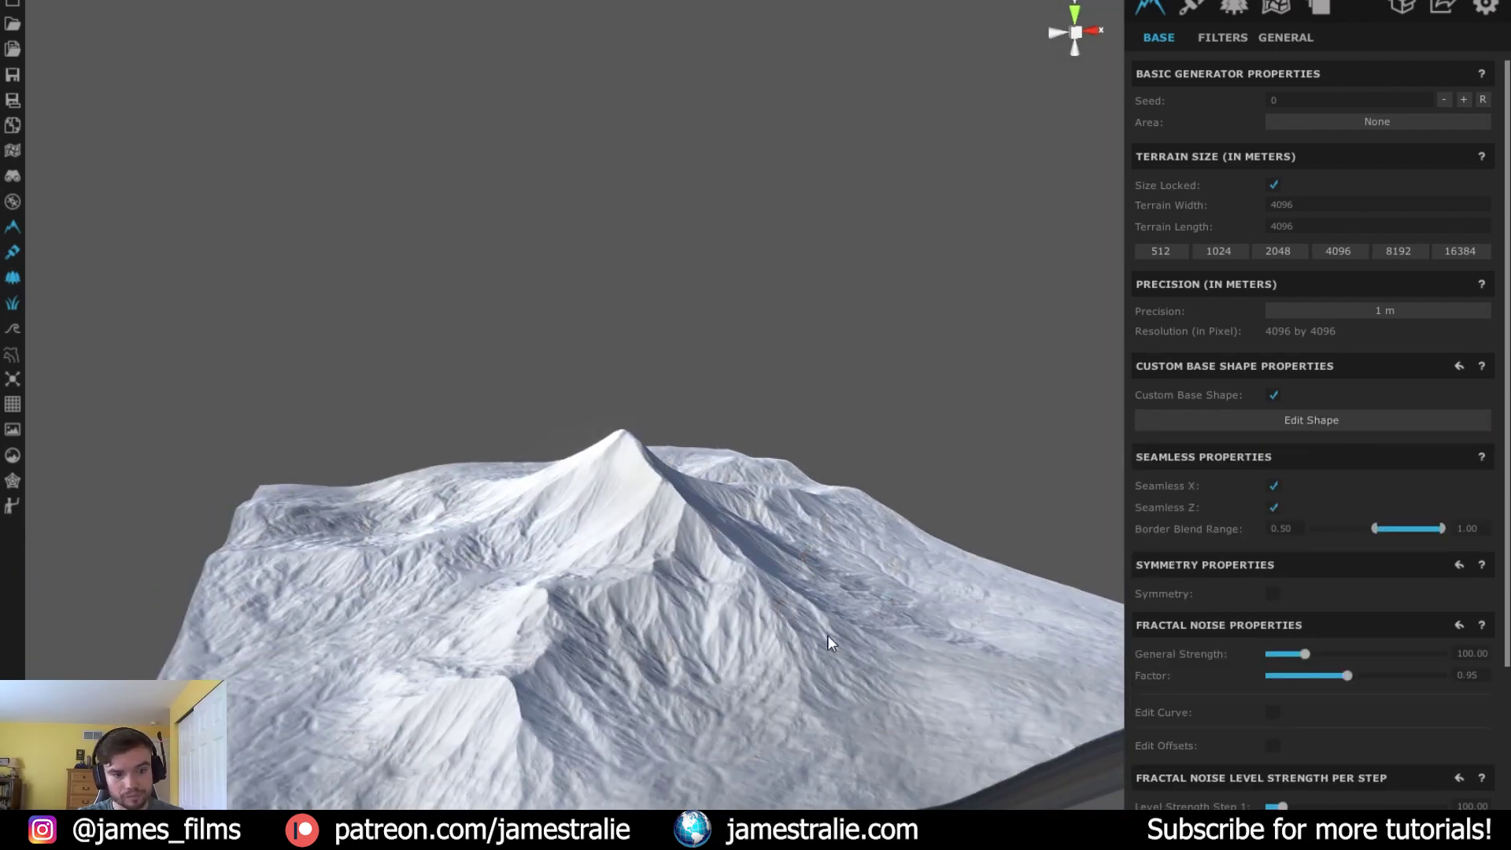
right_click_drag(819, 642, 606, 630)
Start adding a third filter to the layer and preview Small Sharp Ridges, Rocky Plateaus, Erosion Deep, Smooth Dunes and Terrace Eroded
left_click(1223, 39)
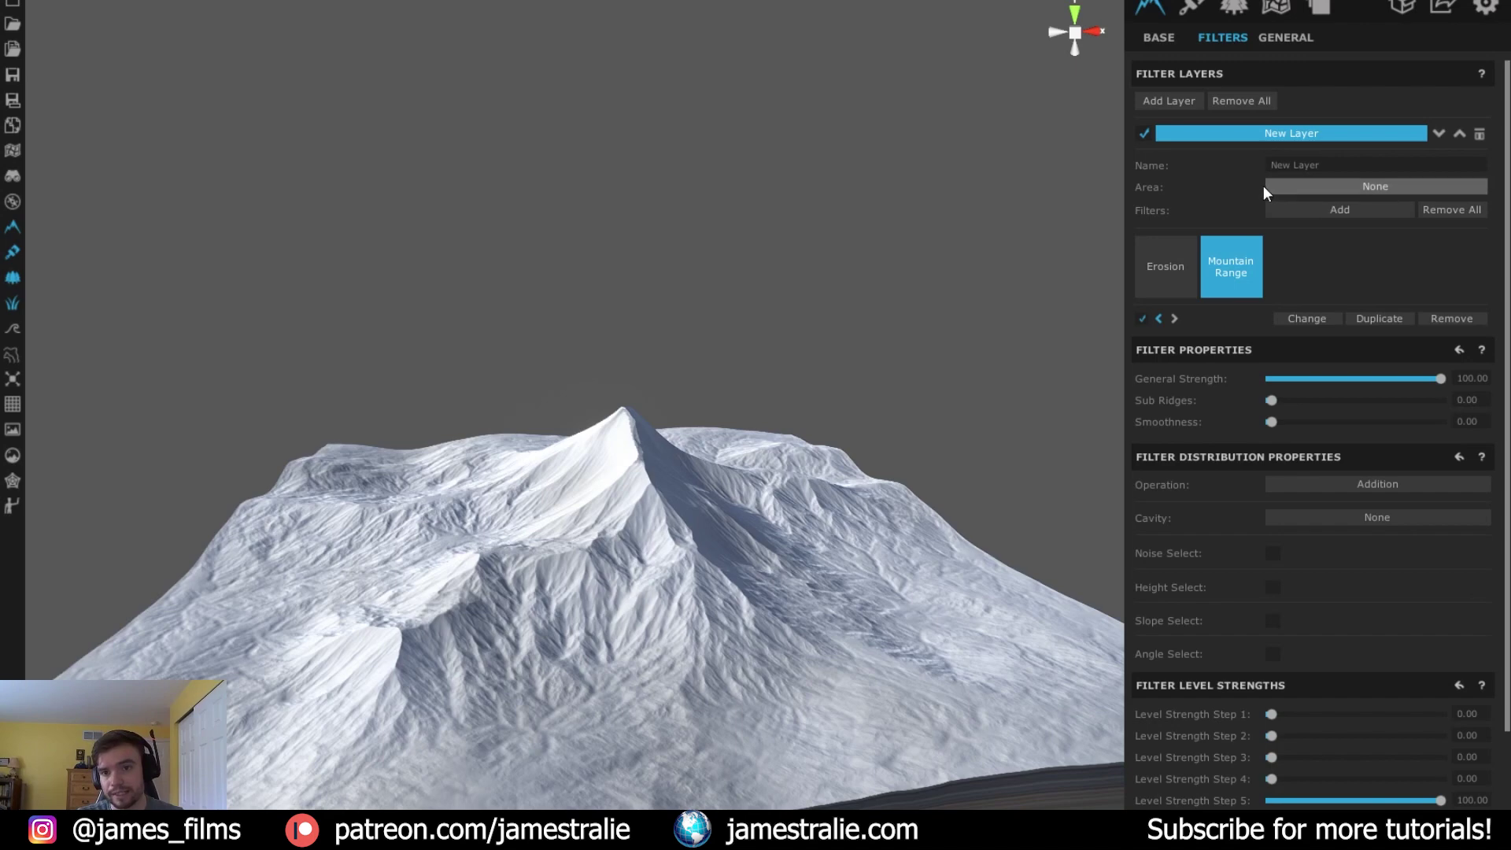
left_click(1334, 207)
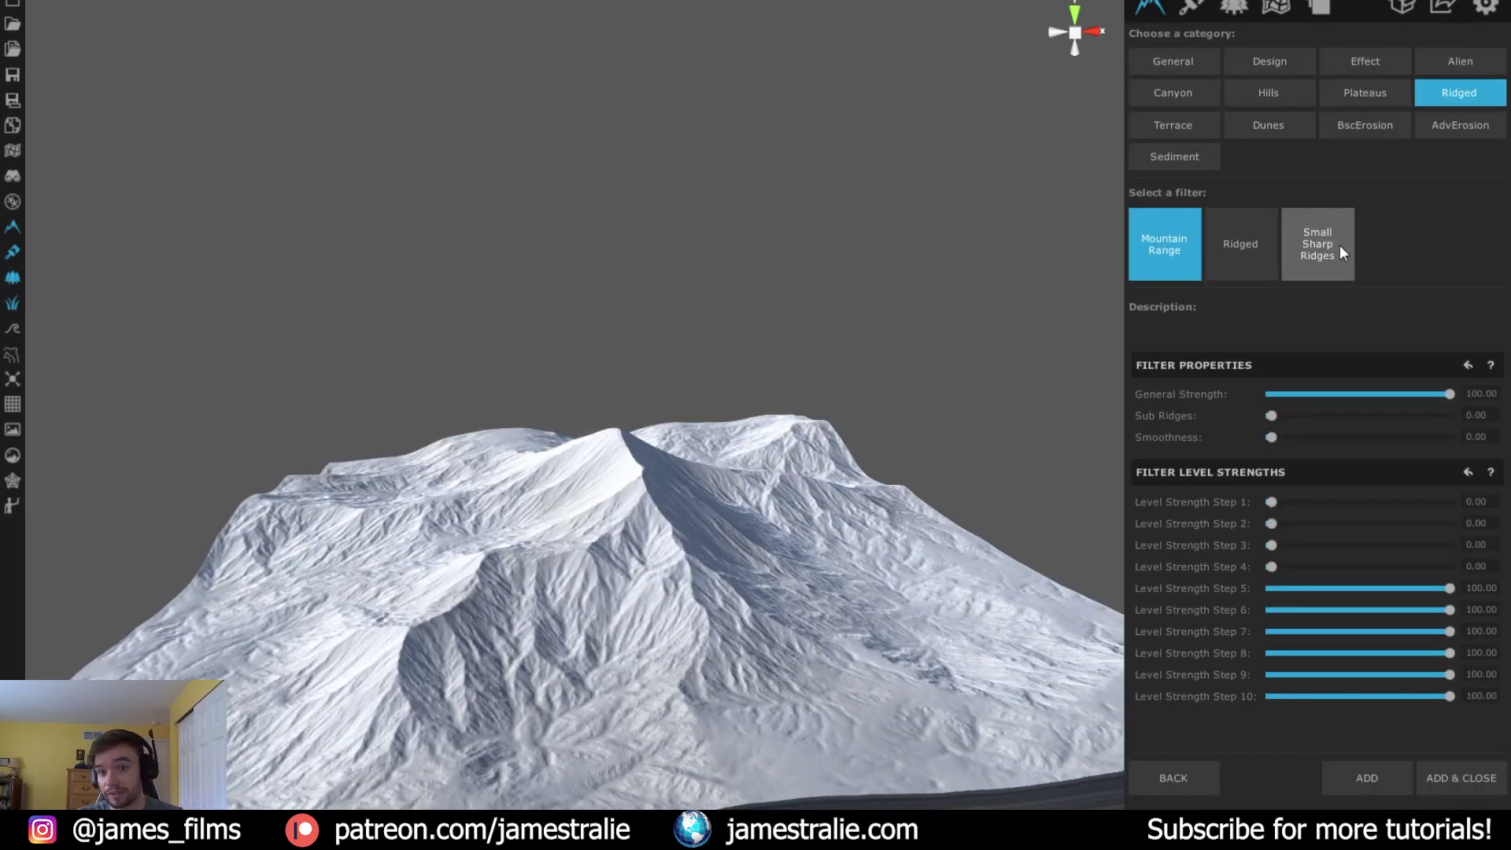
left_click(1339, 246)
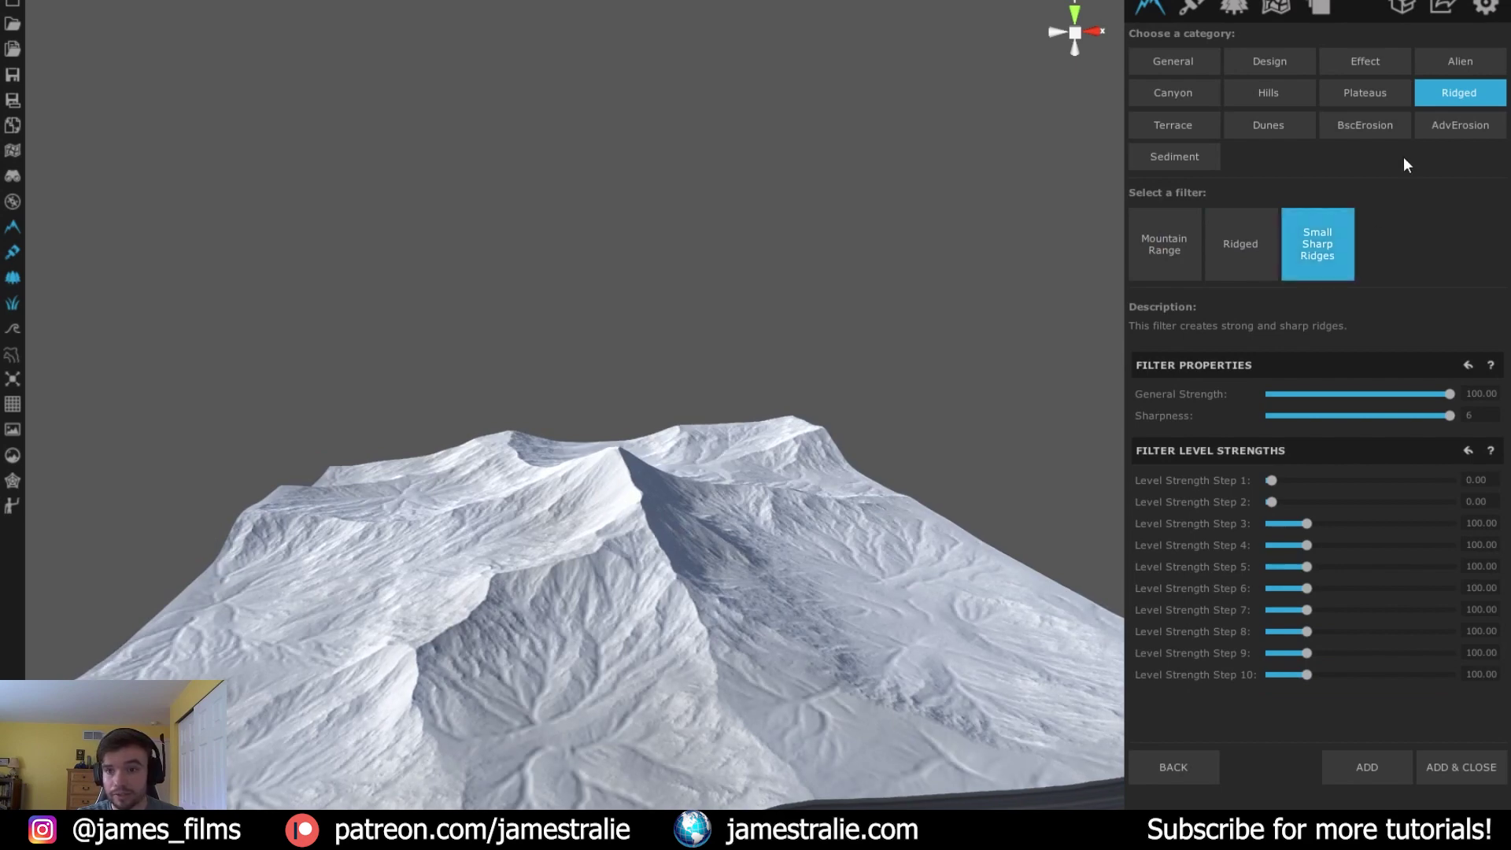
left_click(1373, 95)
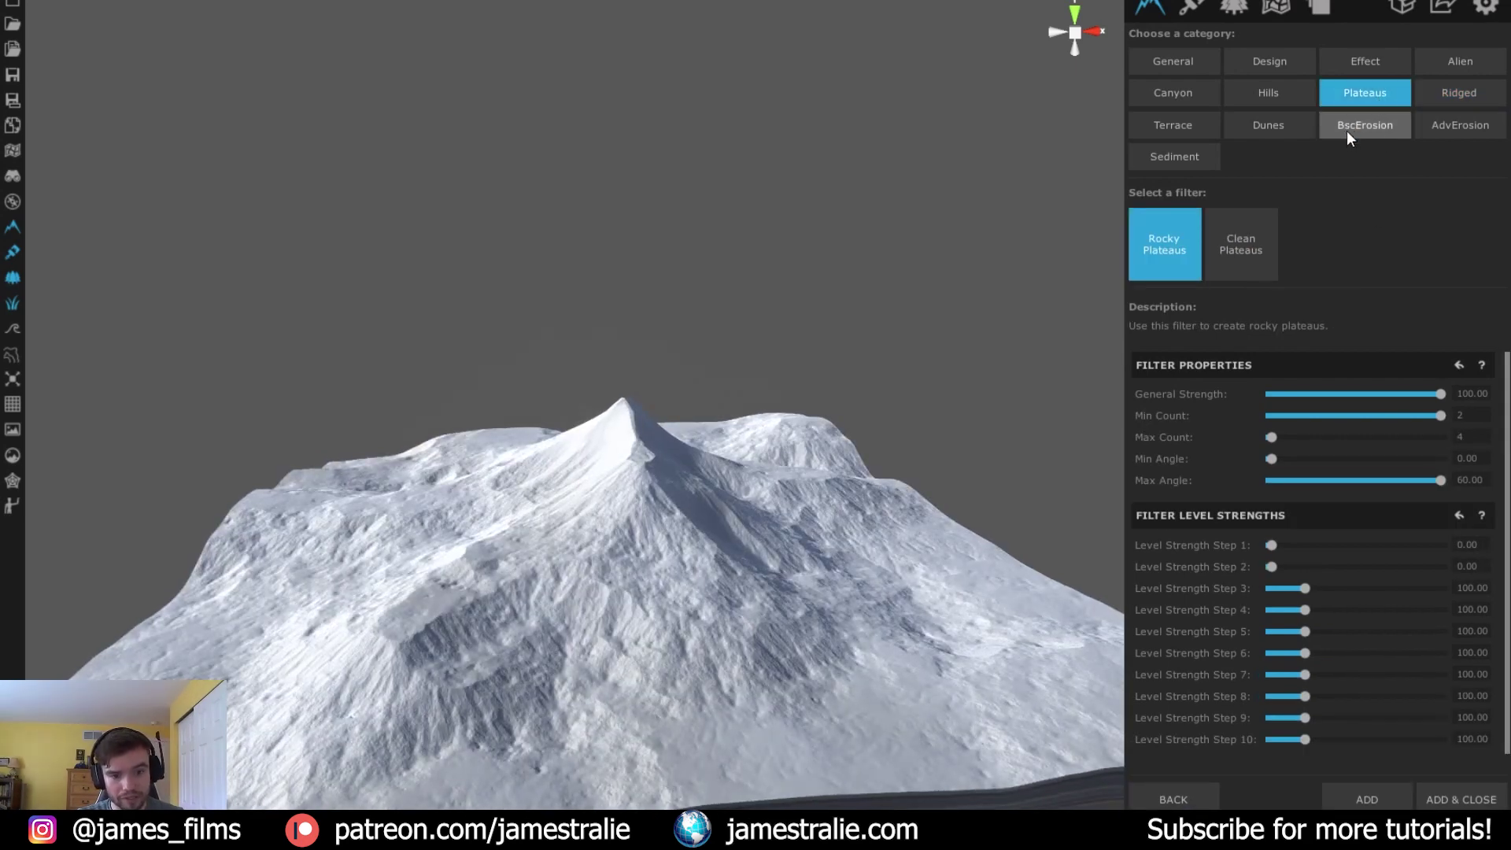
left_click(1348, 130)
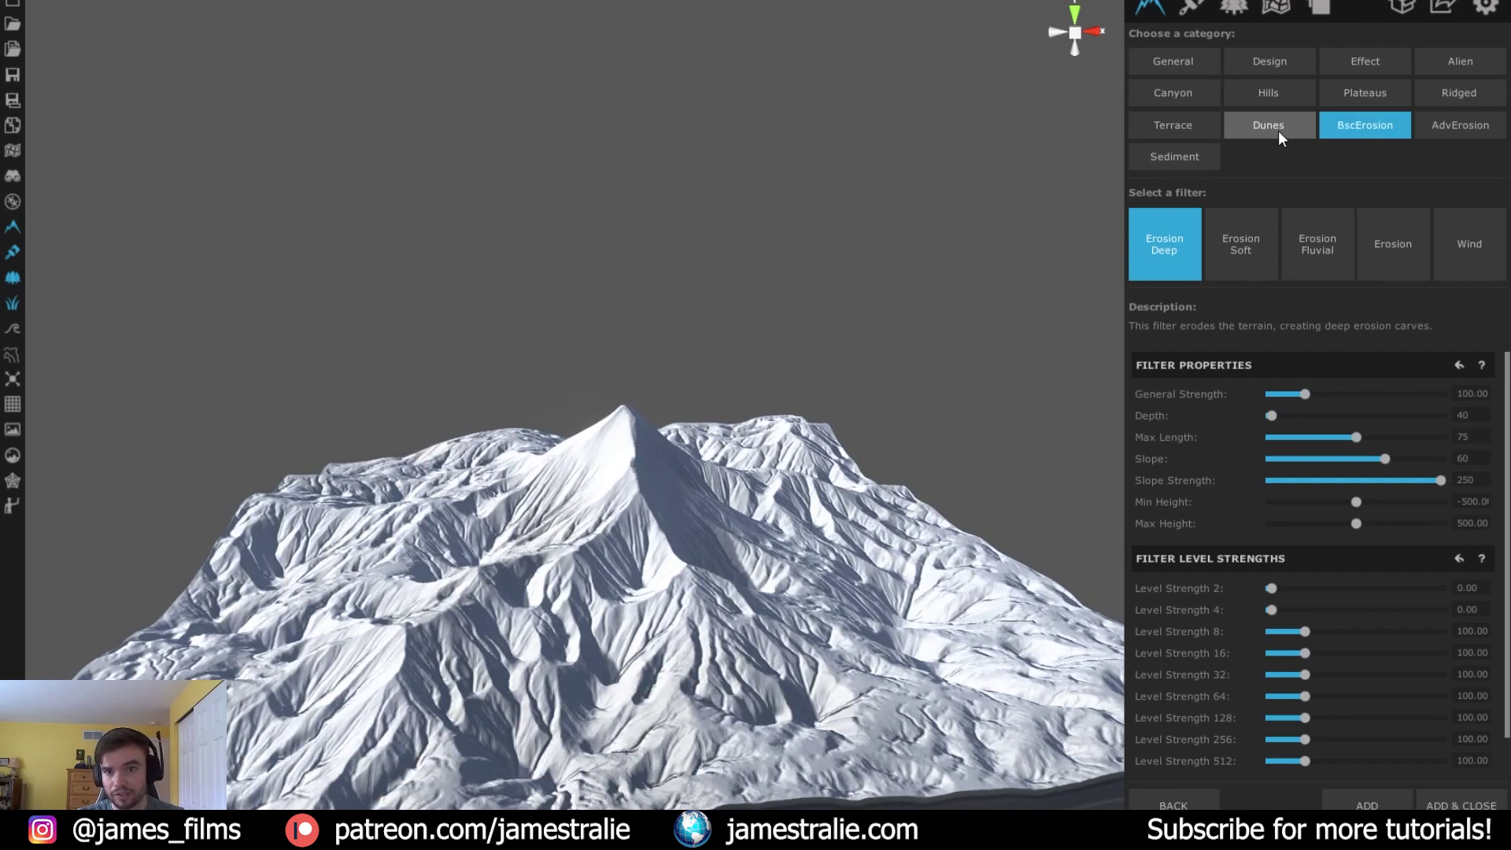
left_click(1278, 131)
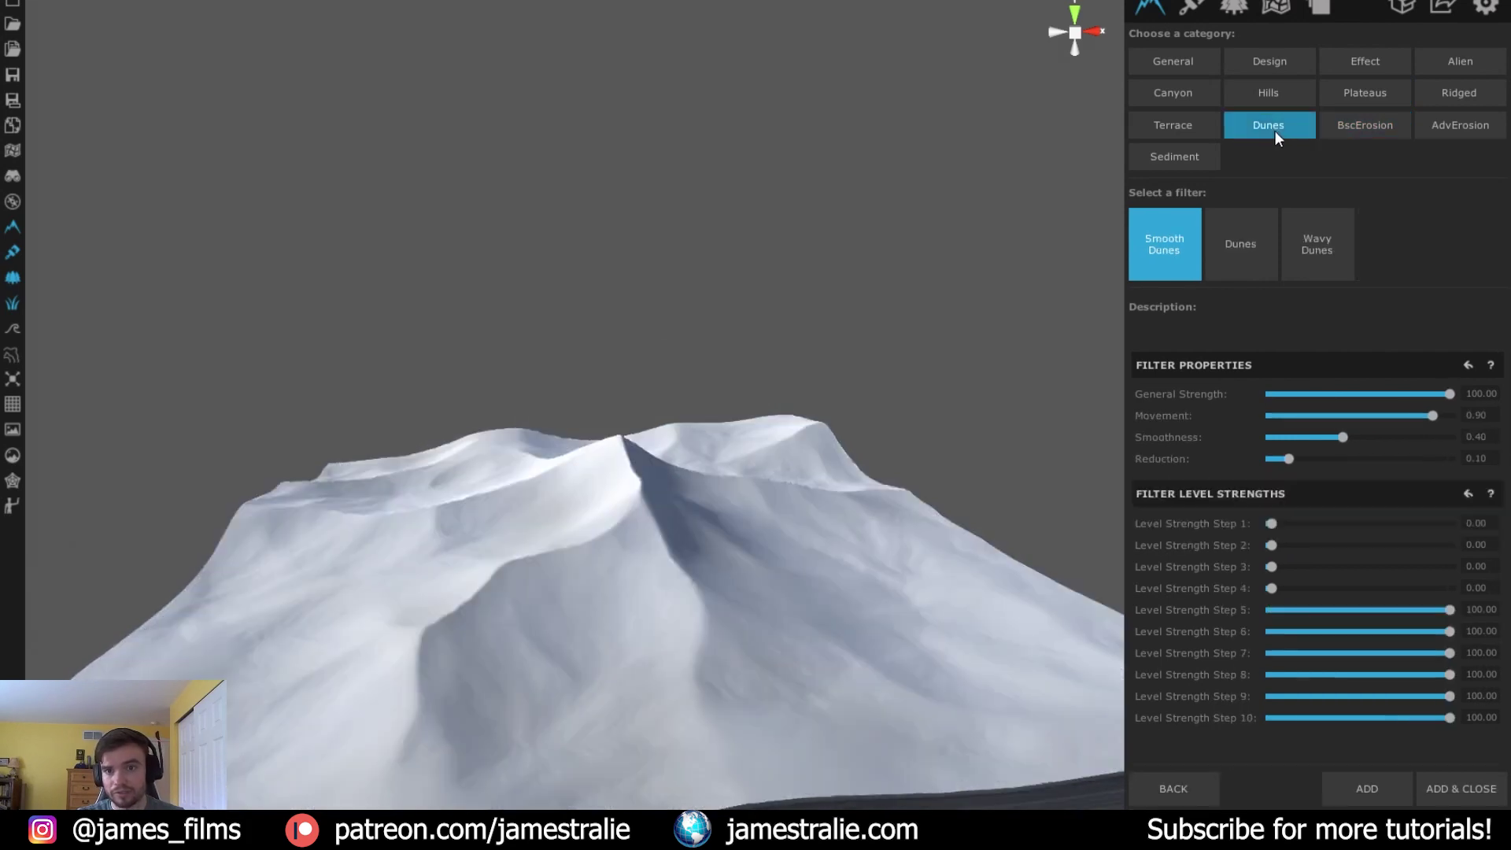
left_click(1199, 124)
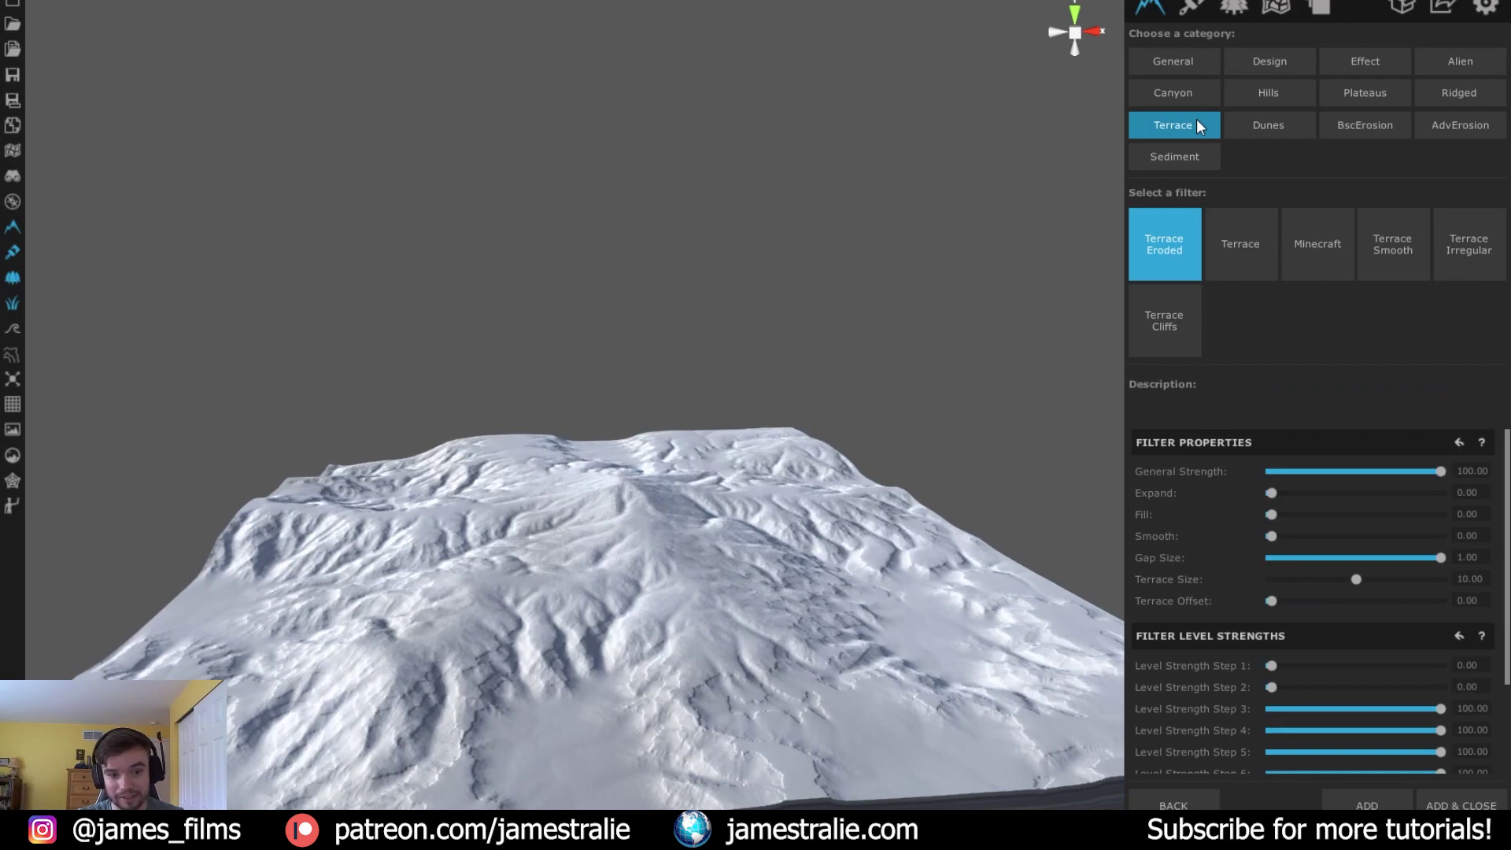
Add the Canyon Eroded filter to the layer with its general strength reduced to about 21
left_click(1190, 100)
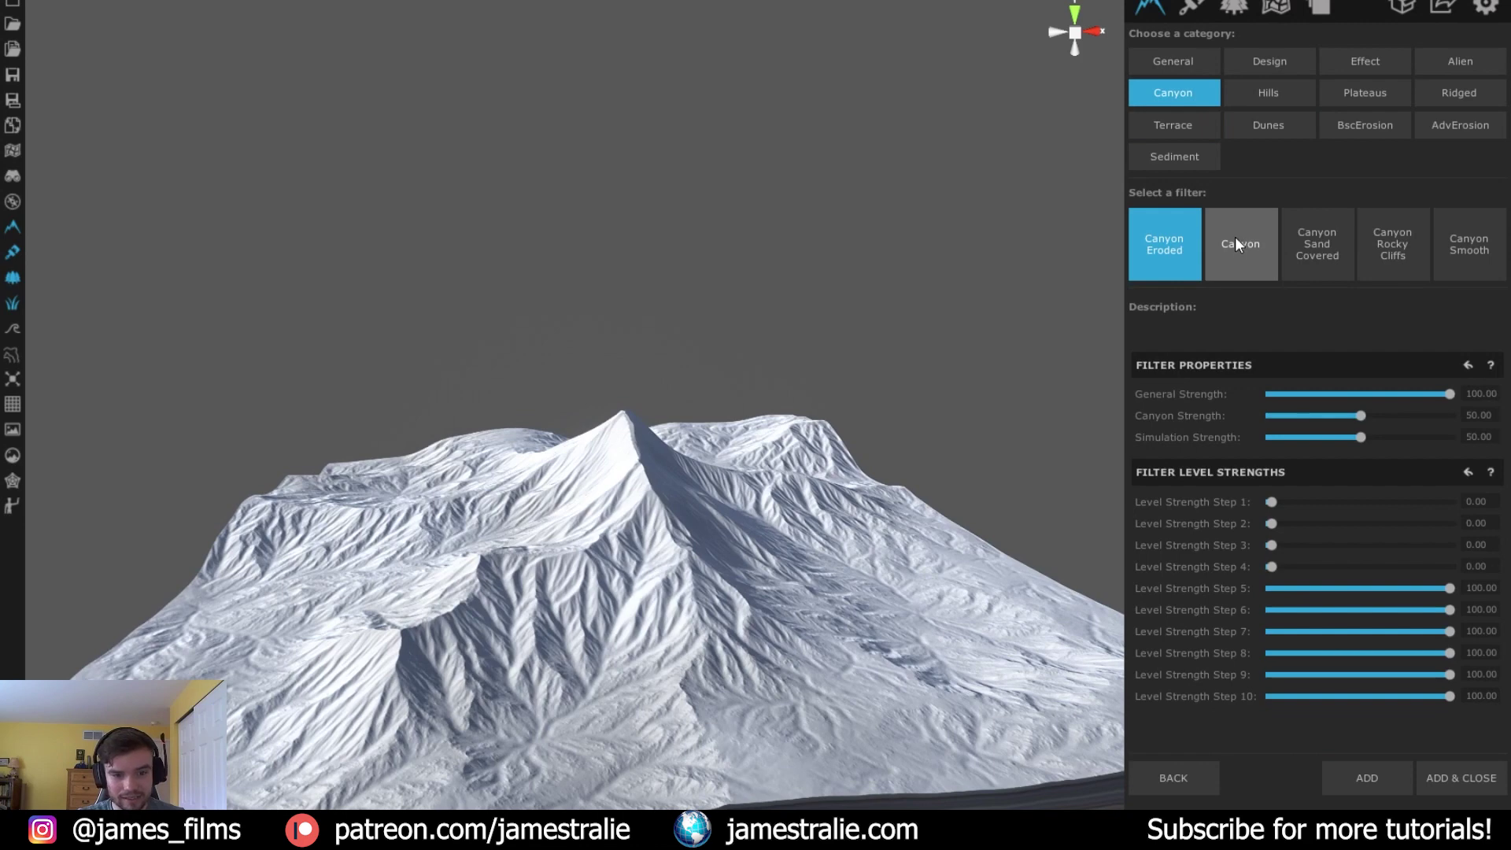
left_click_drag(1437, 397, 1400, 400)
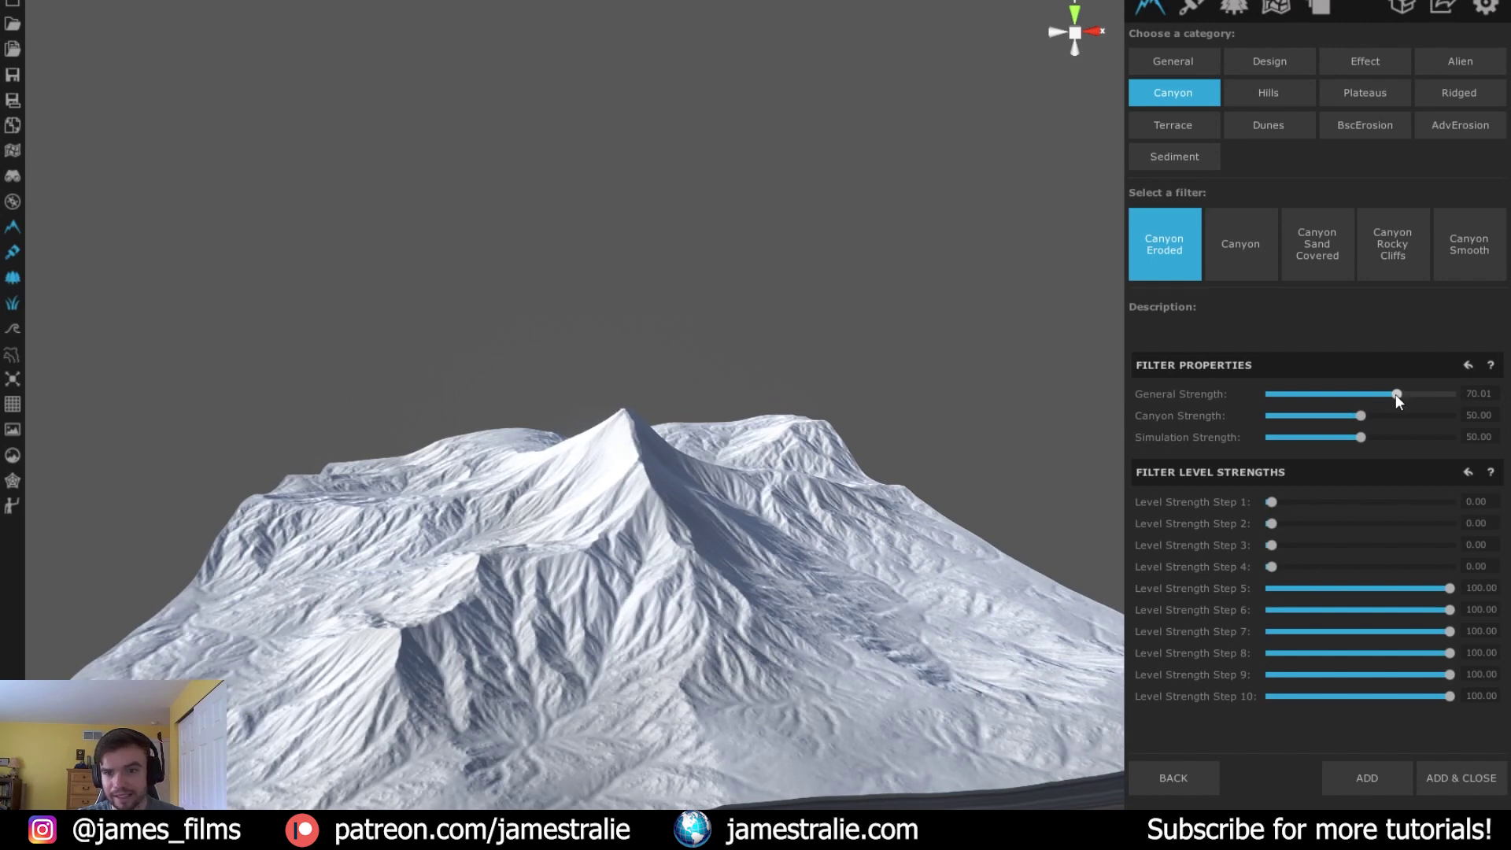
left_click_drag(1396, 395, 1309, 401)
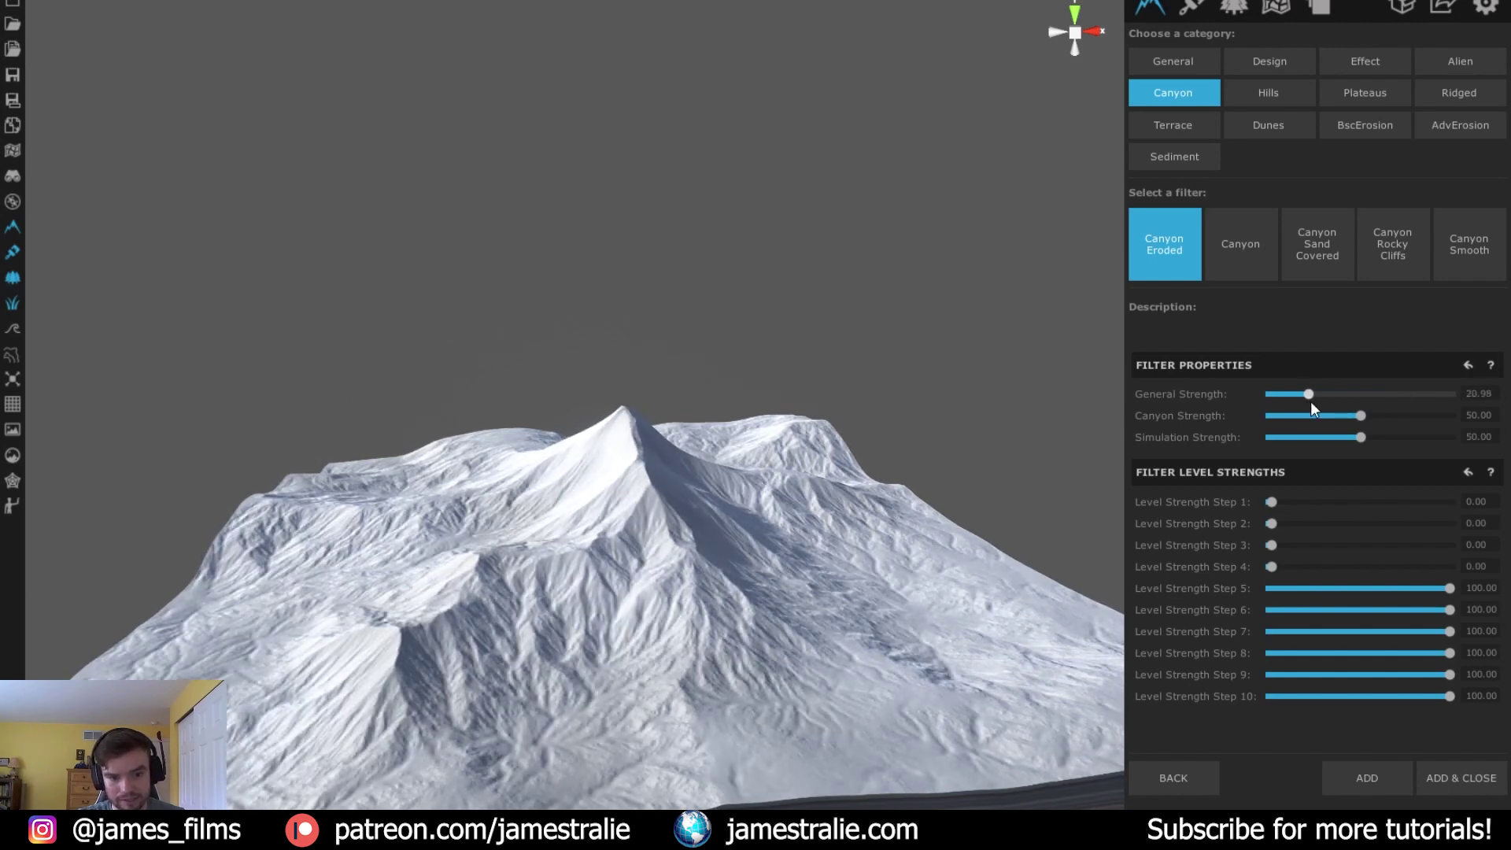
left_click(1463, 780)
Reduce the Erosion filter's general strength to 6.25
left_click(1182, 270)
left_click_drag(1329, 388, 1281, 382)
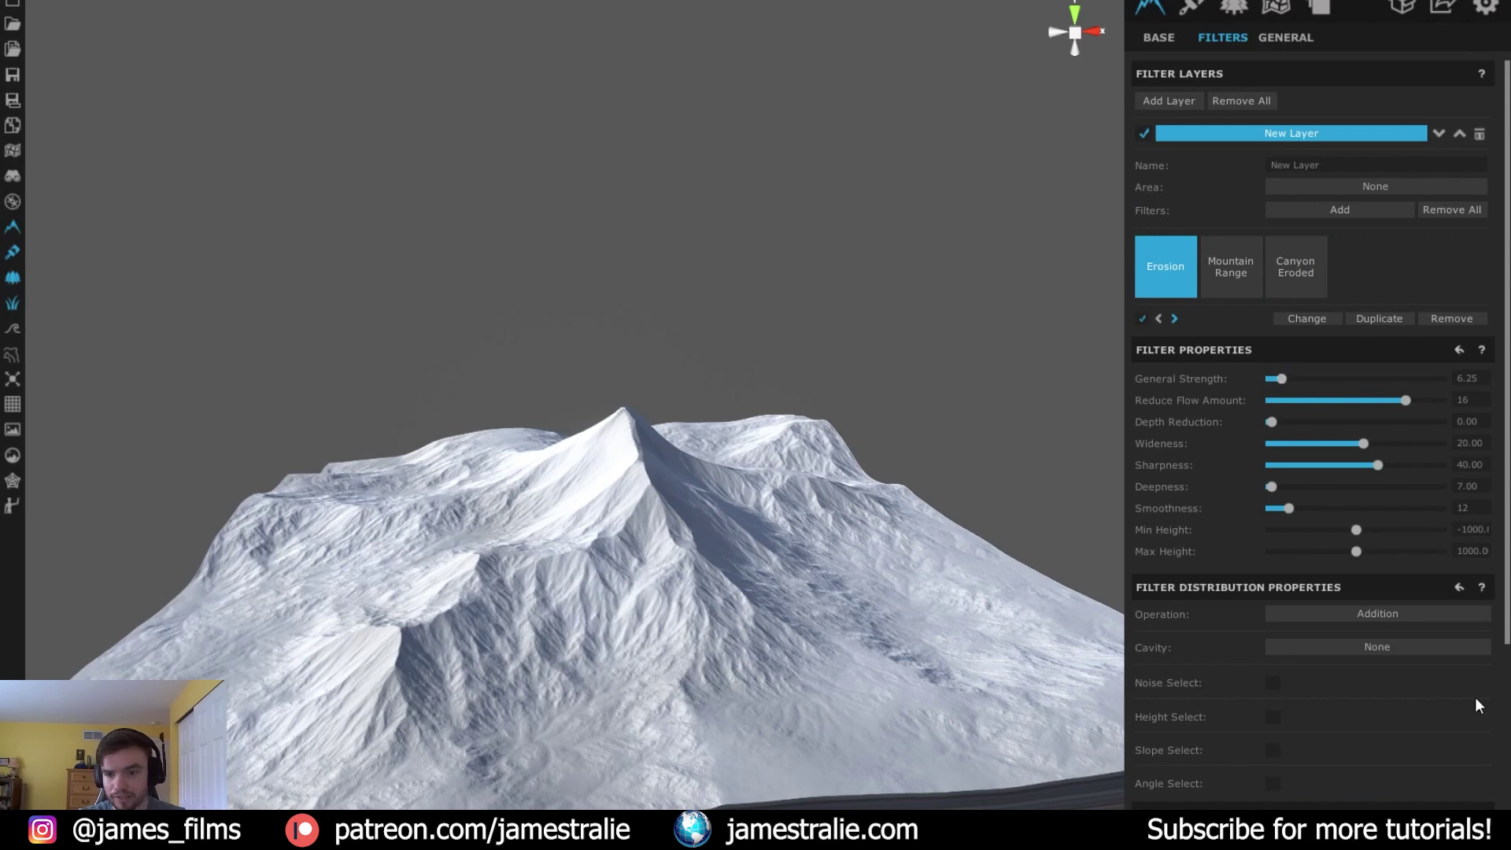
right_click_drag(944, 342, 792, 485)
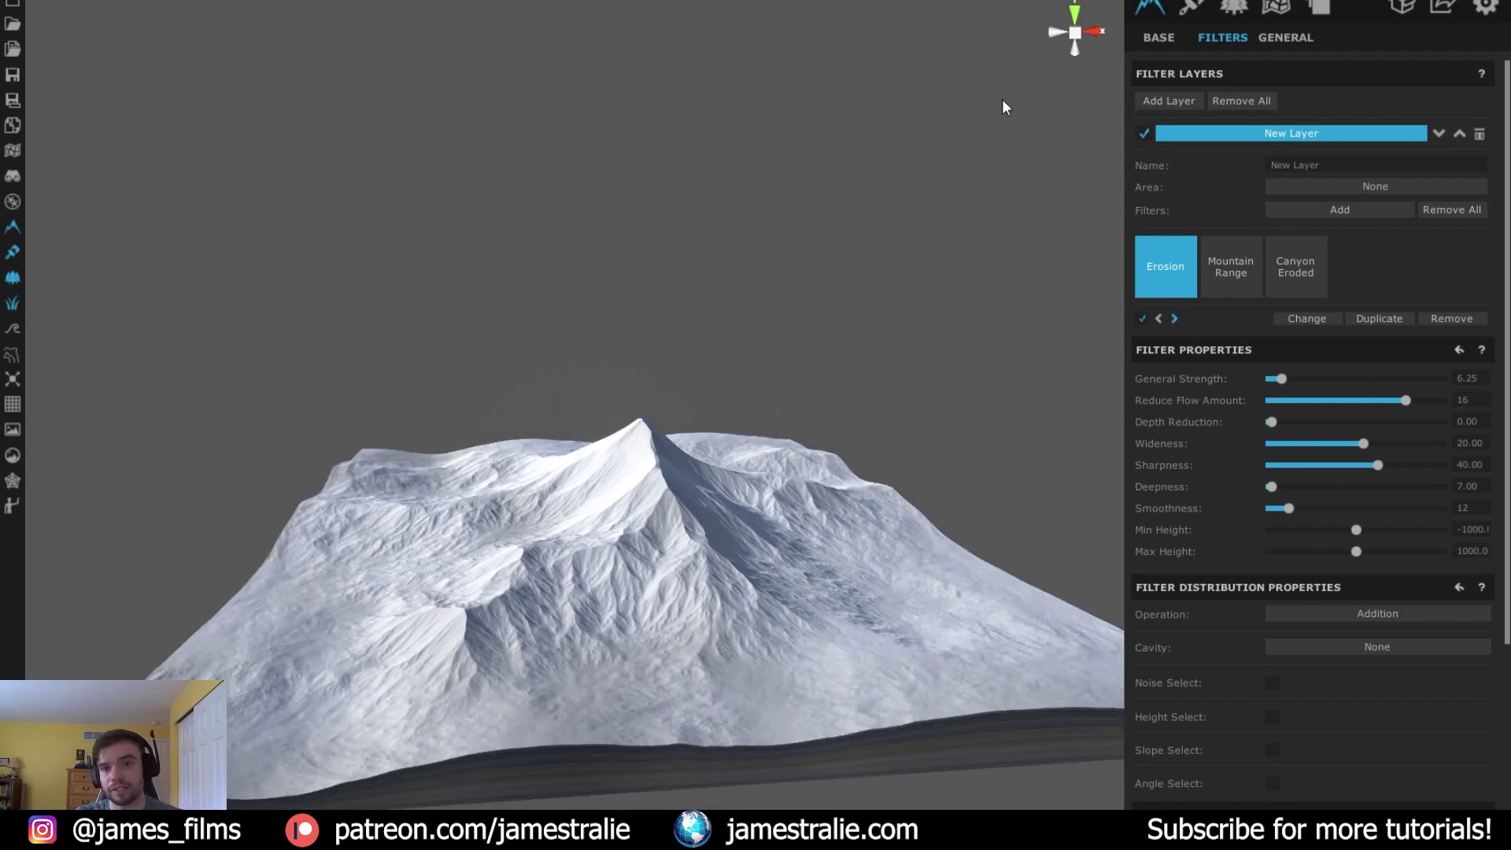
Create a texture layer for the terrain and open the WorldCreator ground textures in the asset library
left_click(1196, 7)
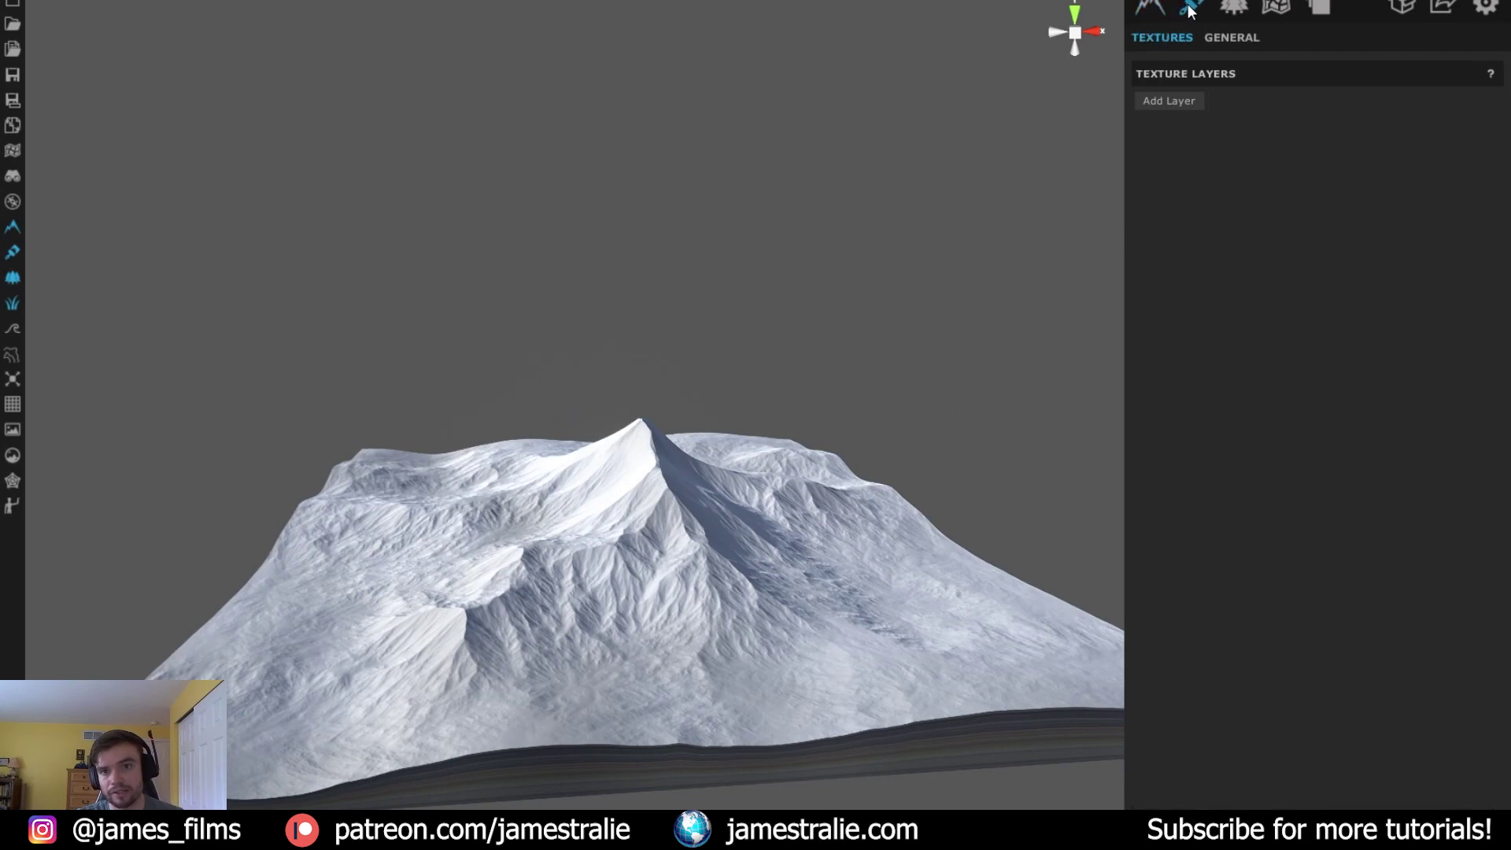
left_click(1169, 101)
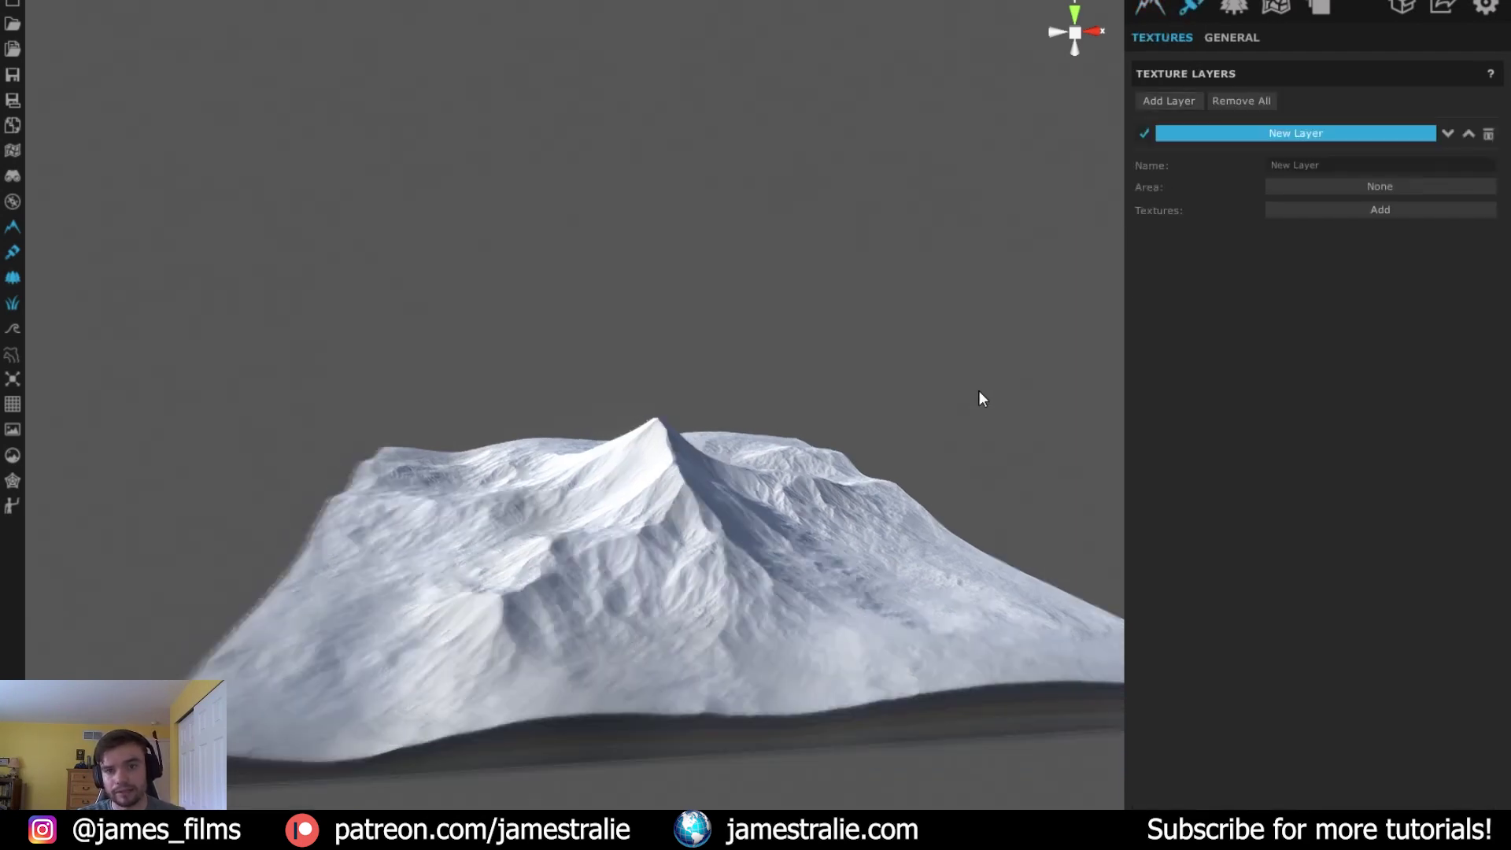
left_click(1335, 209)
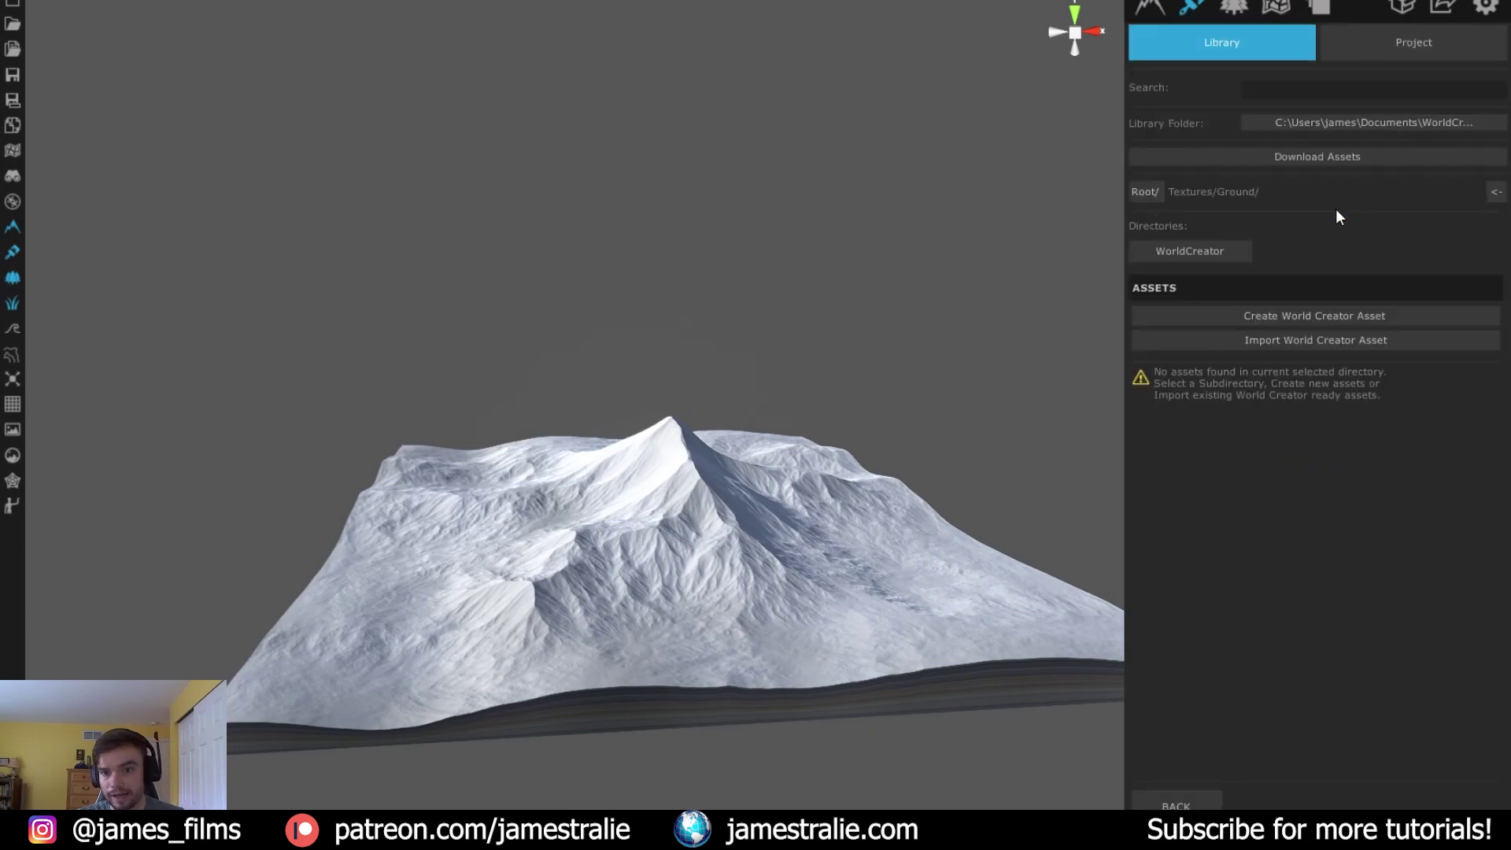
left_click(1190, 249)
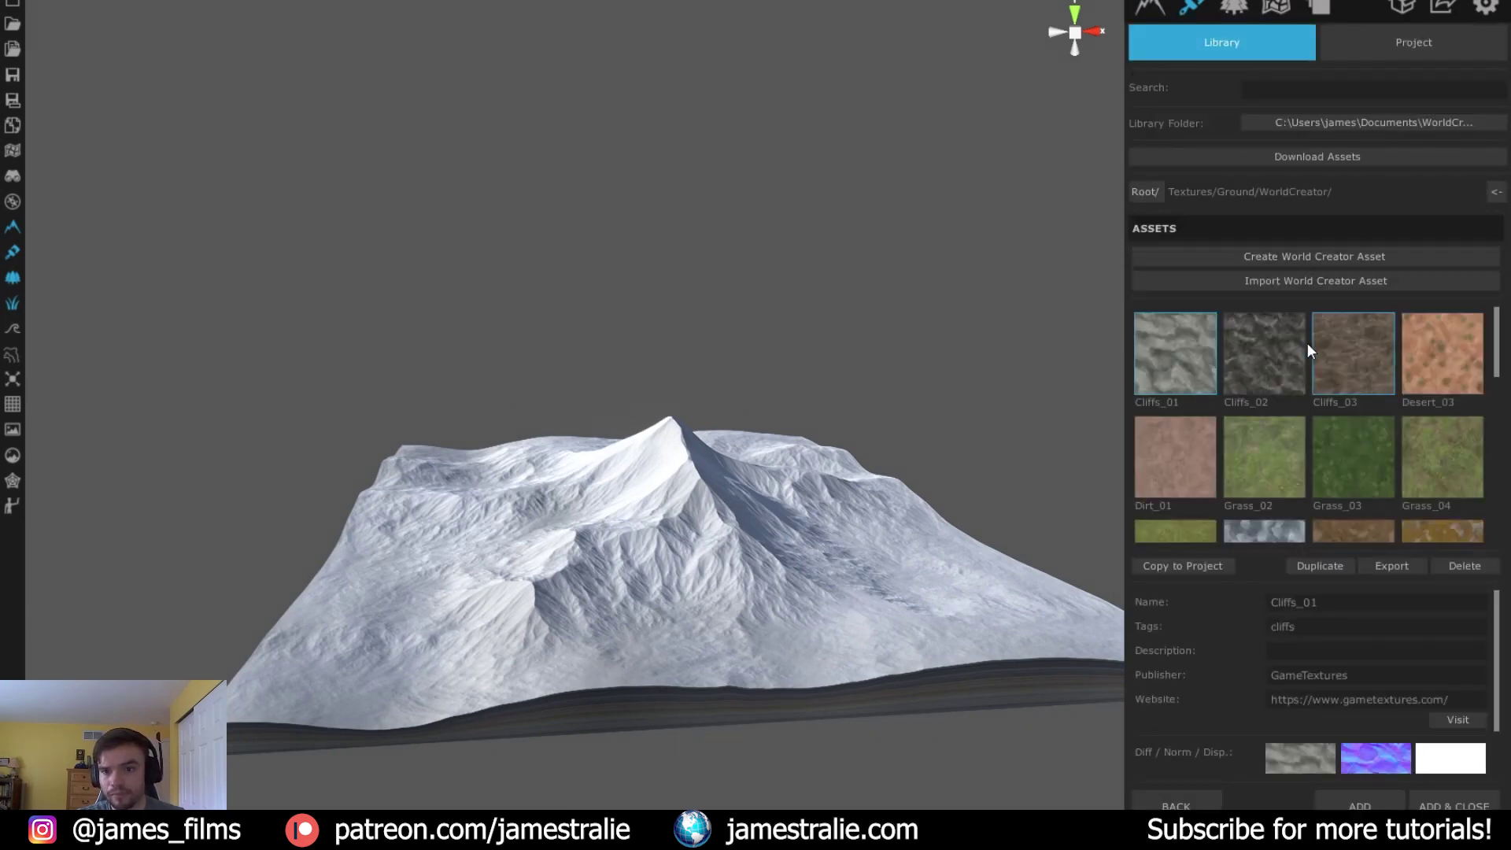
Add the Dirt_01 ground texture from the WorldCreator library to the terrain's texture layer
scroll(1497, 356, "down", 1)
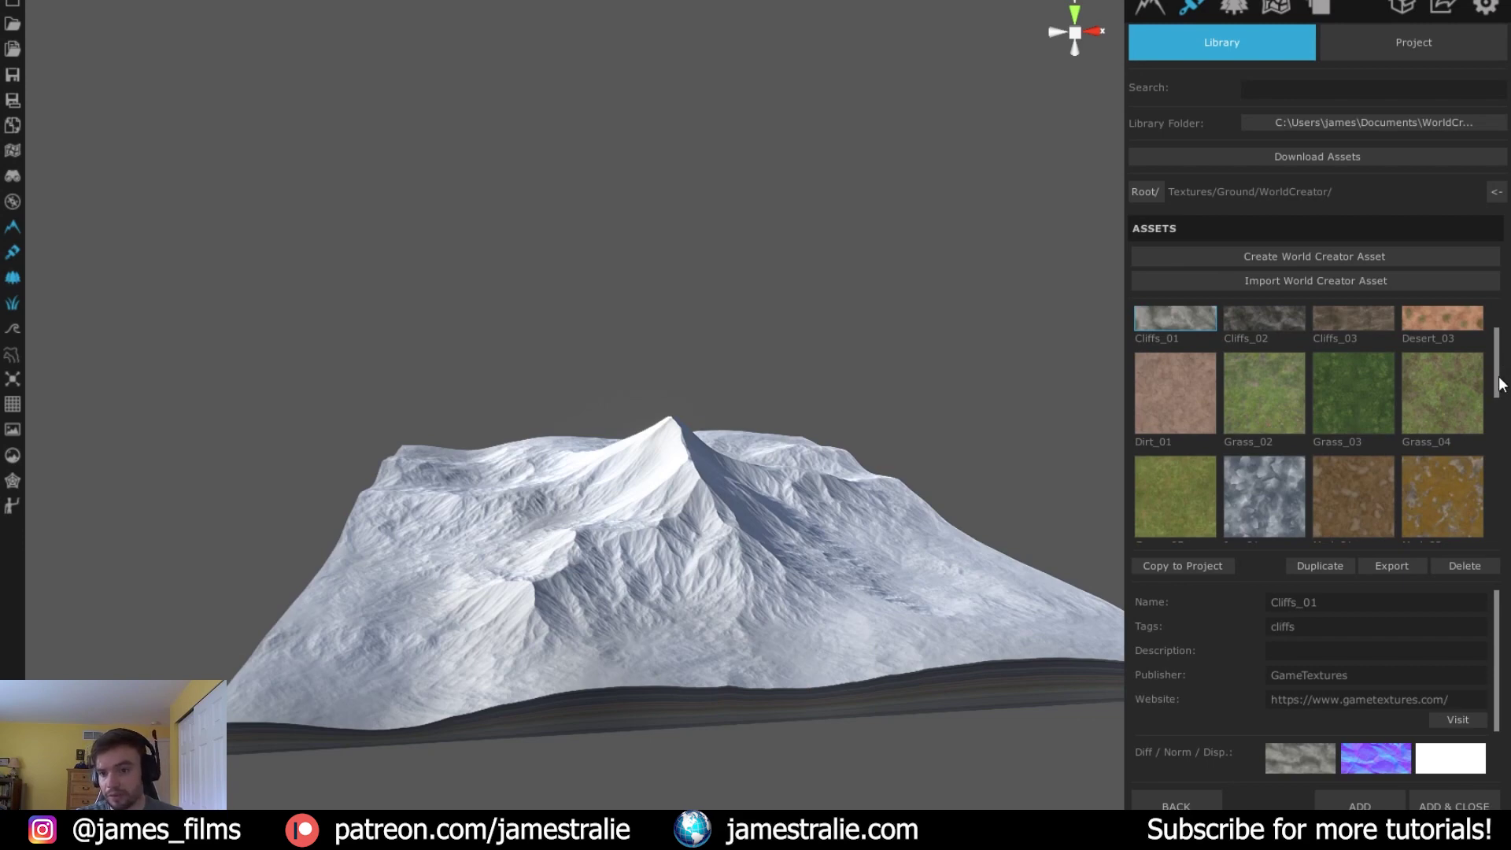
left_click_drag(1498, 378, 1503, 391)
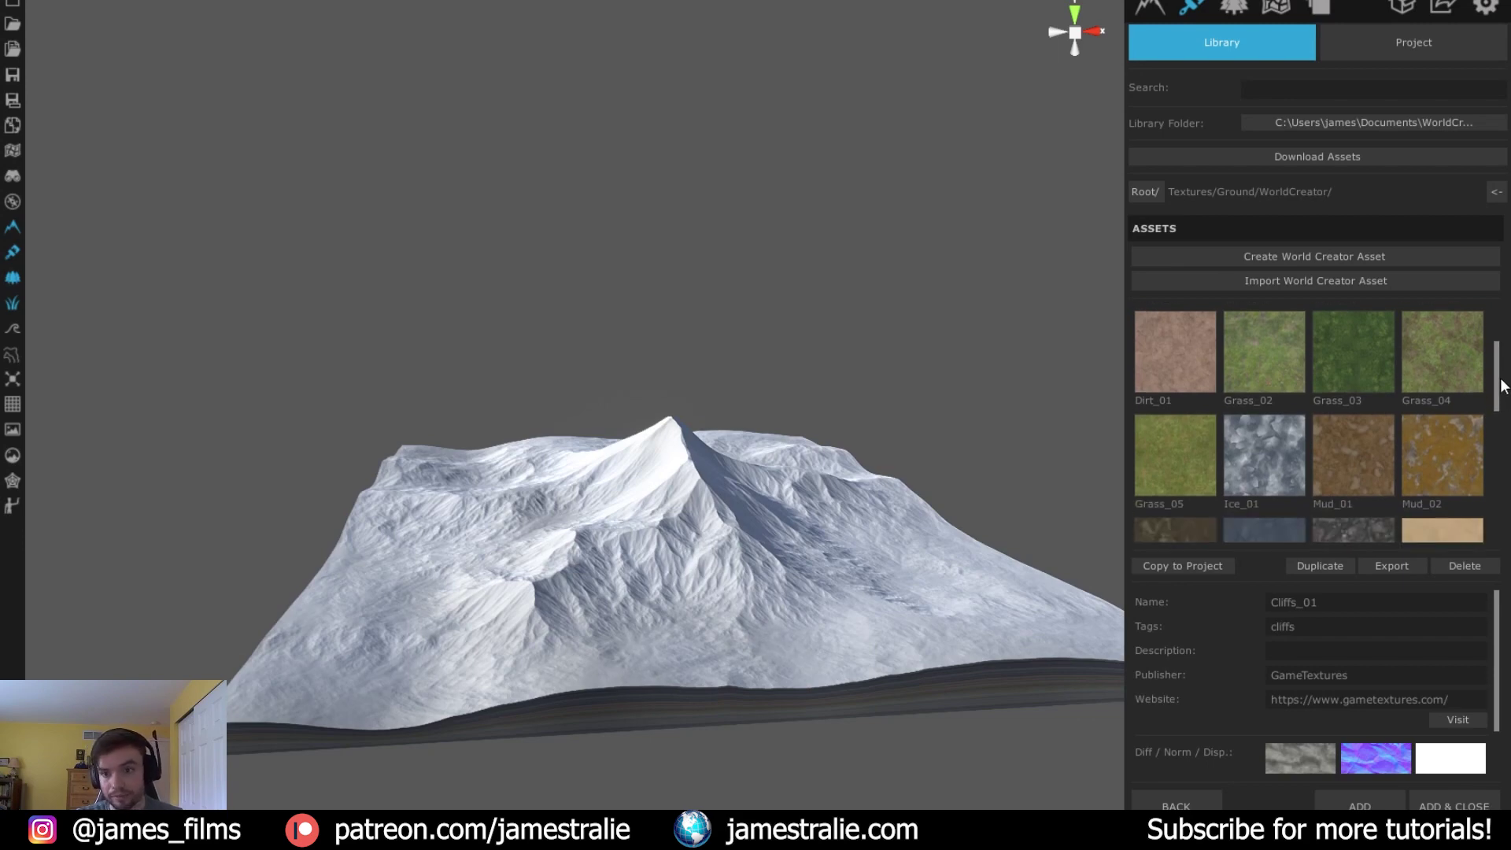
right_click_drag(849, 433, 760, 465)
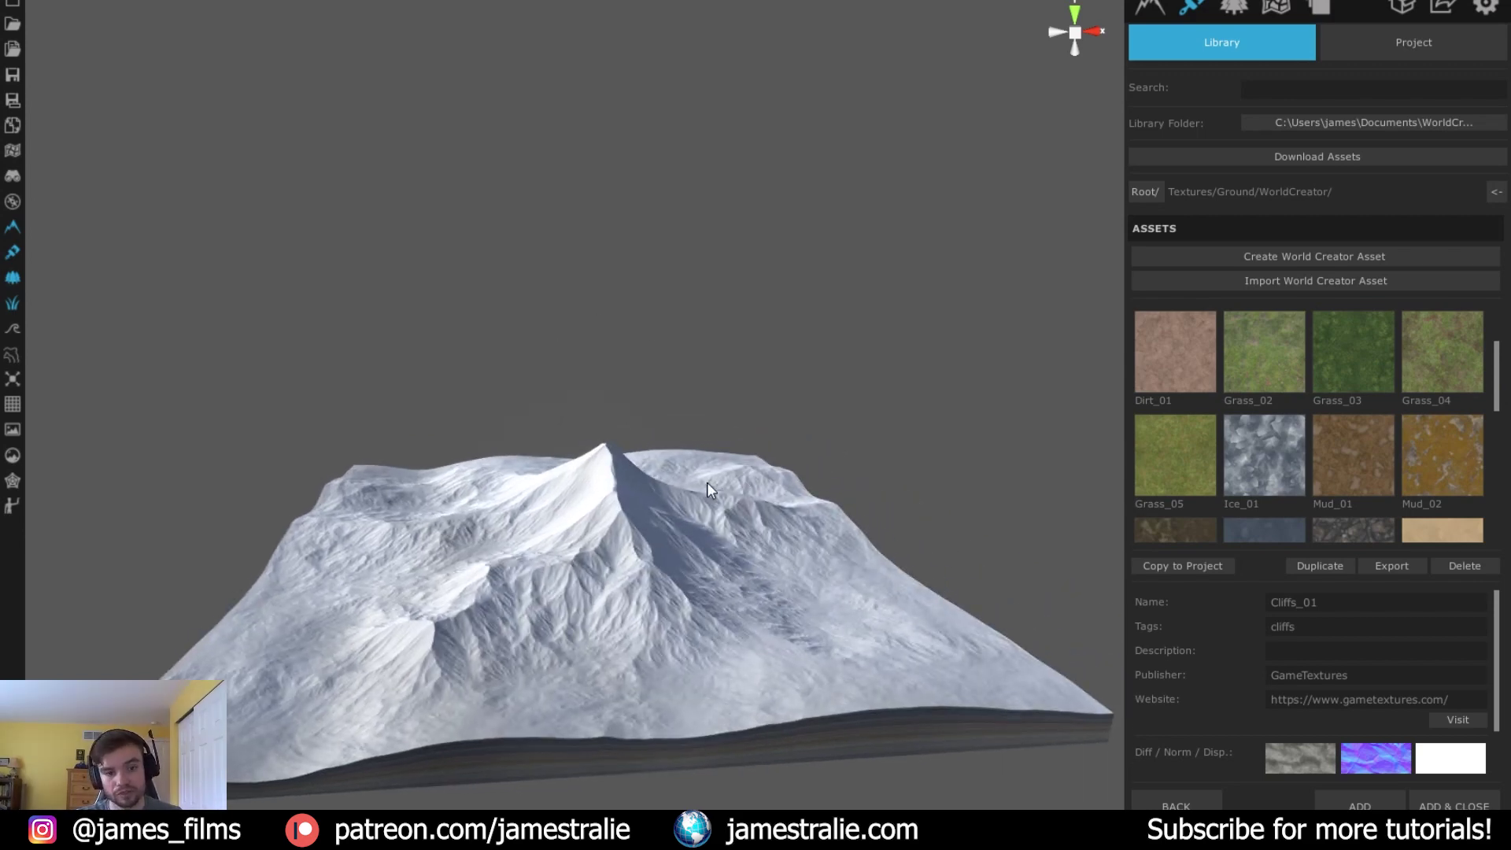
right_click_drag(644, 626, 634, 568)
scroll(621, 590, "up", 3)
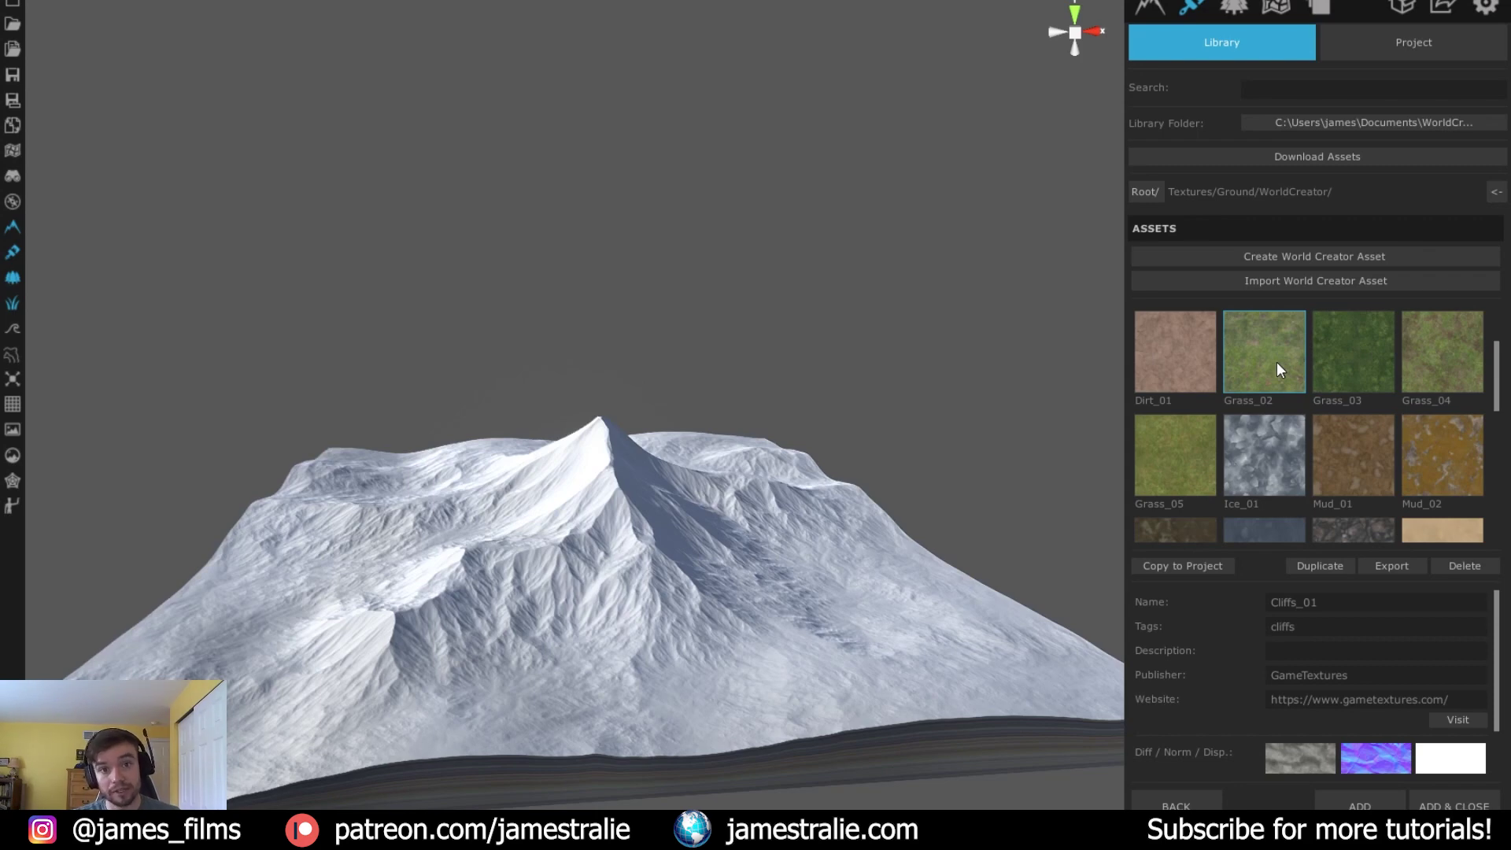
left_click(1154, 358)
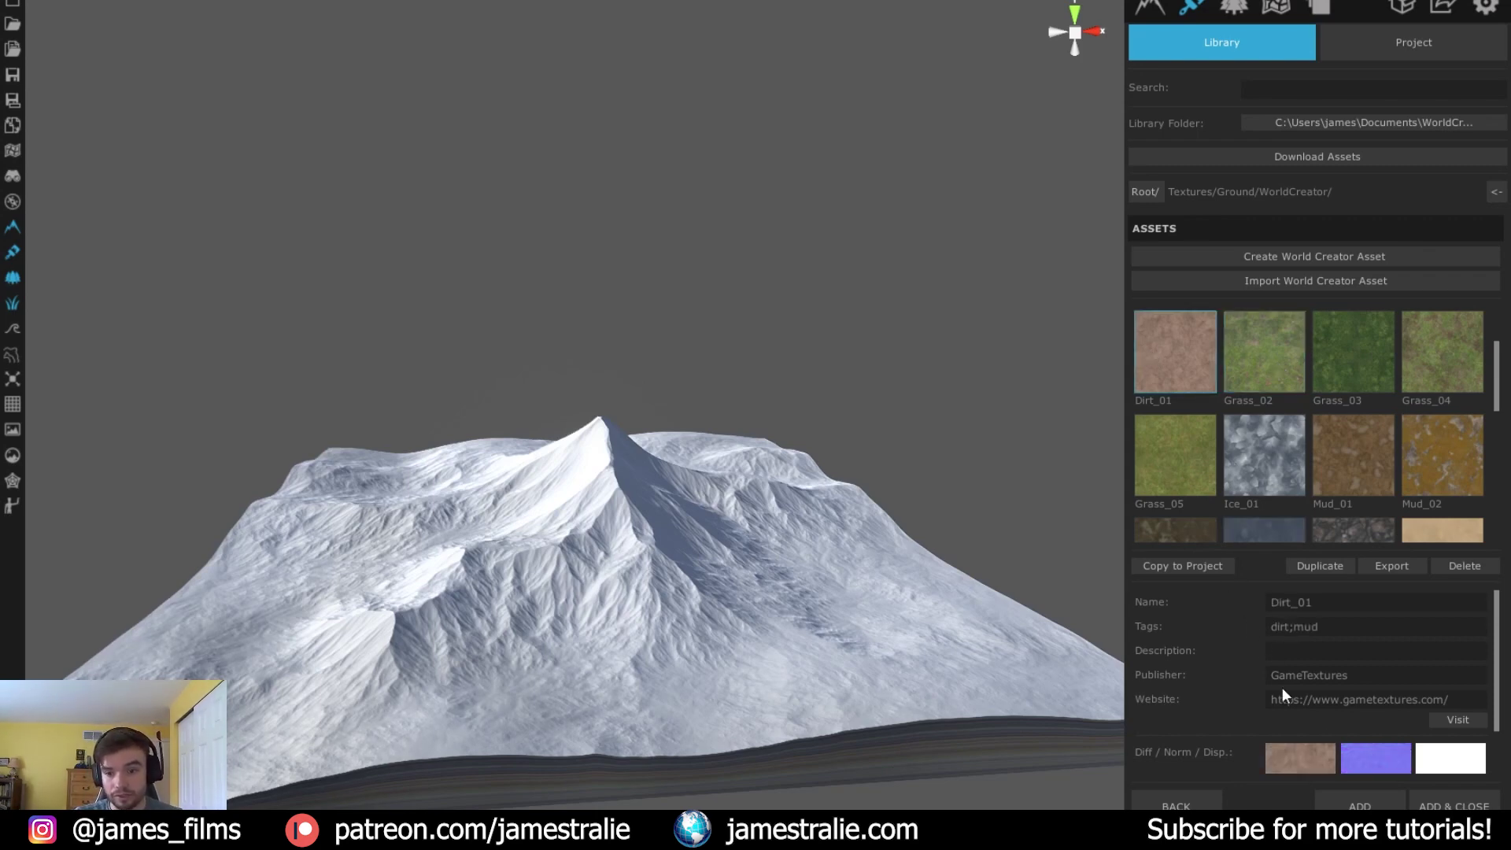
left_click(1361, 800)
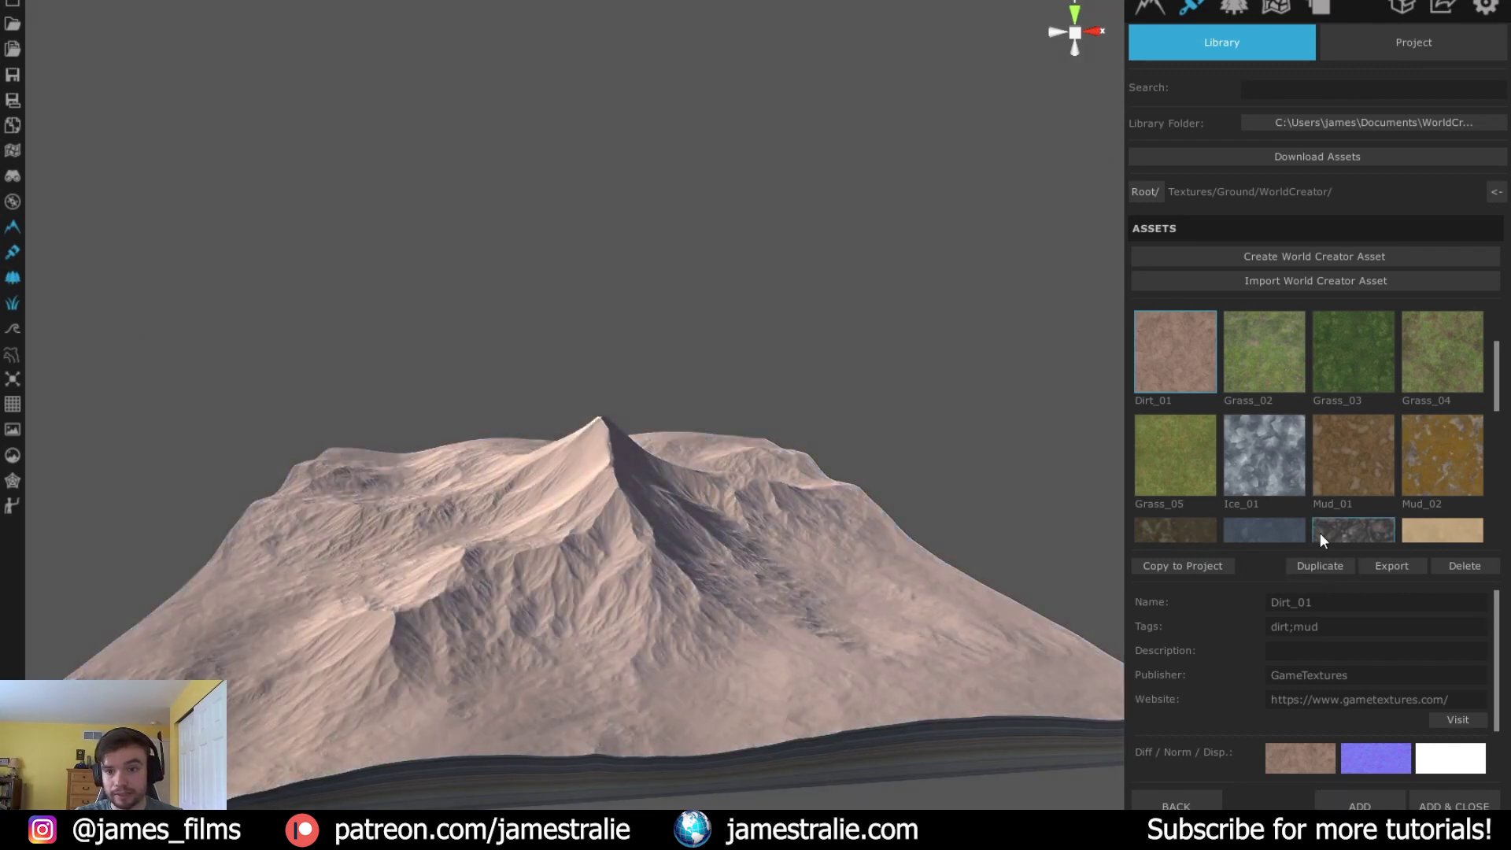
Add the Snow_01 texture to the same layer and return to the layer's texture settings
scroll(1337, 457, "down", 5)
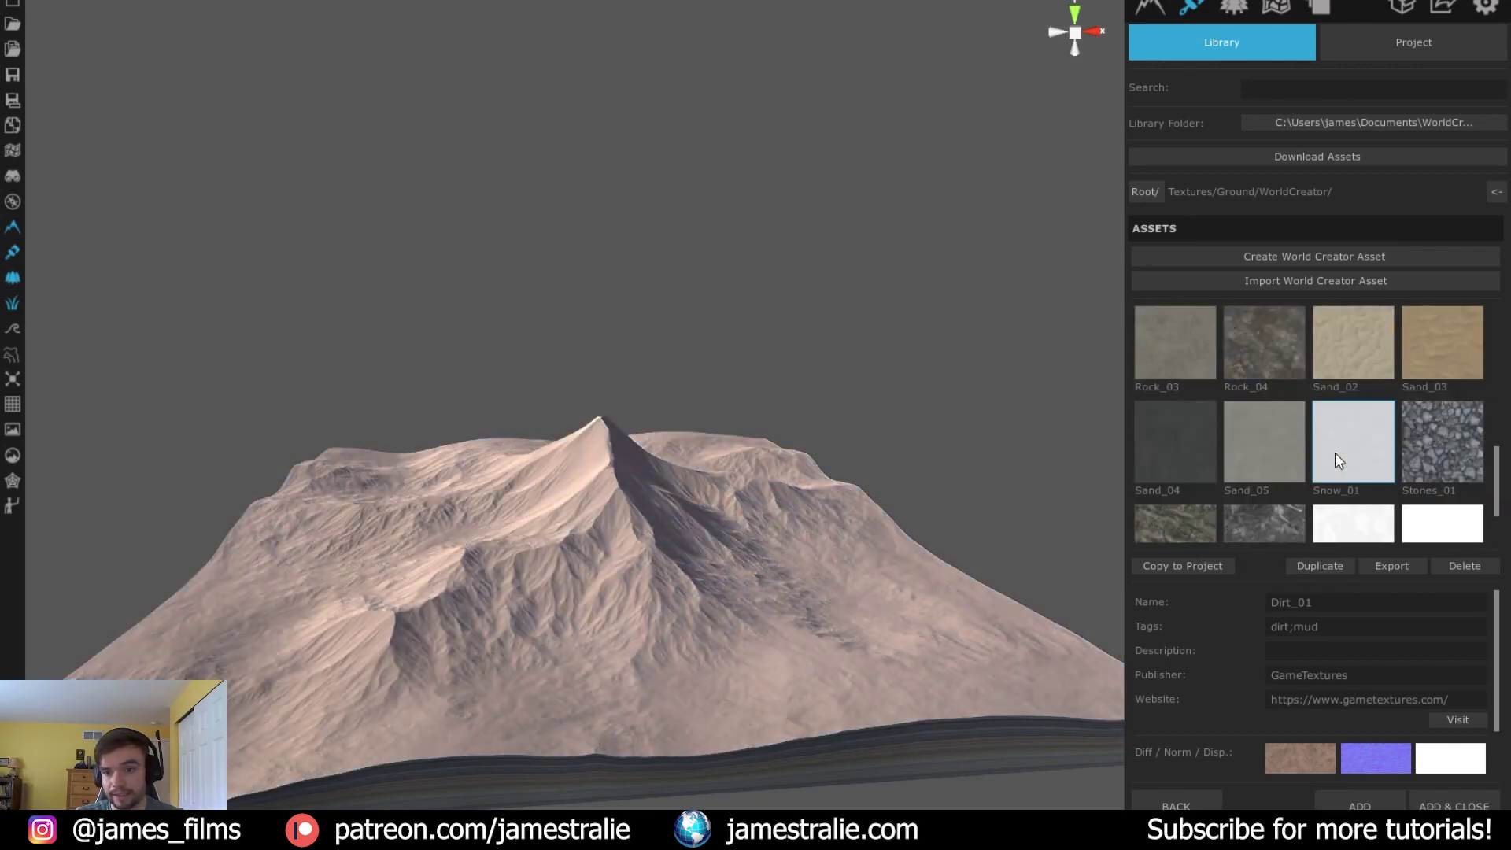
scroll(1335, 456, "down", 1)
left_click(1341, 403)
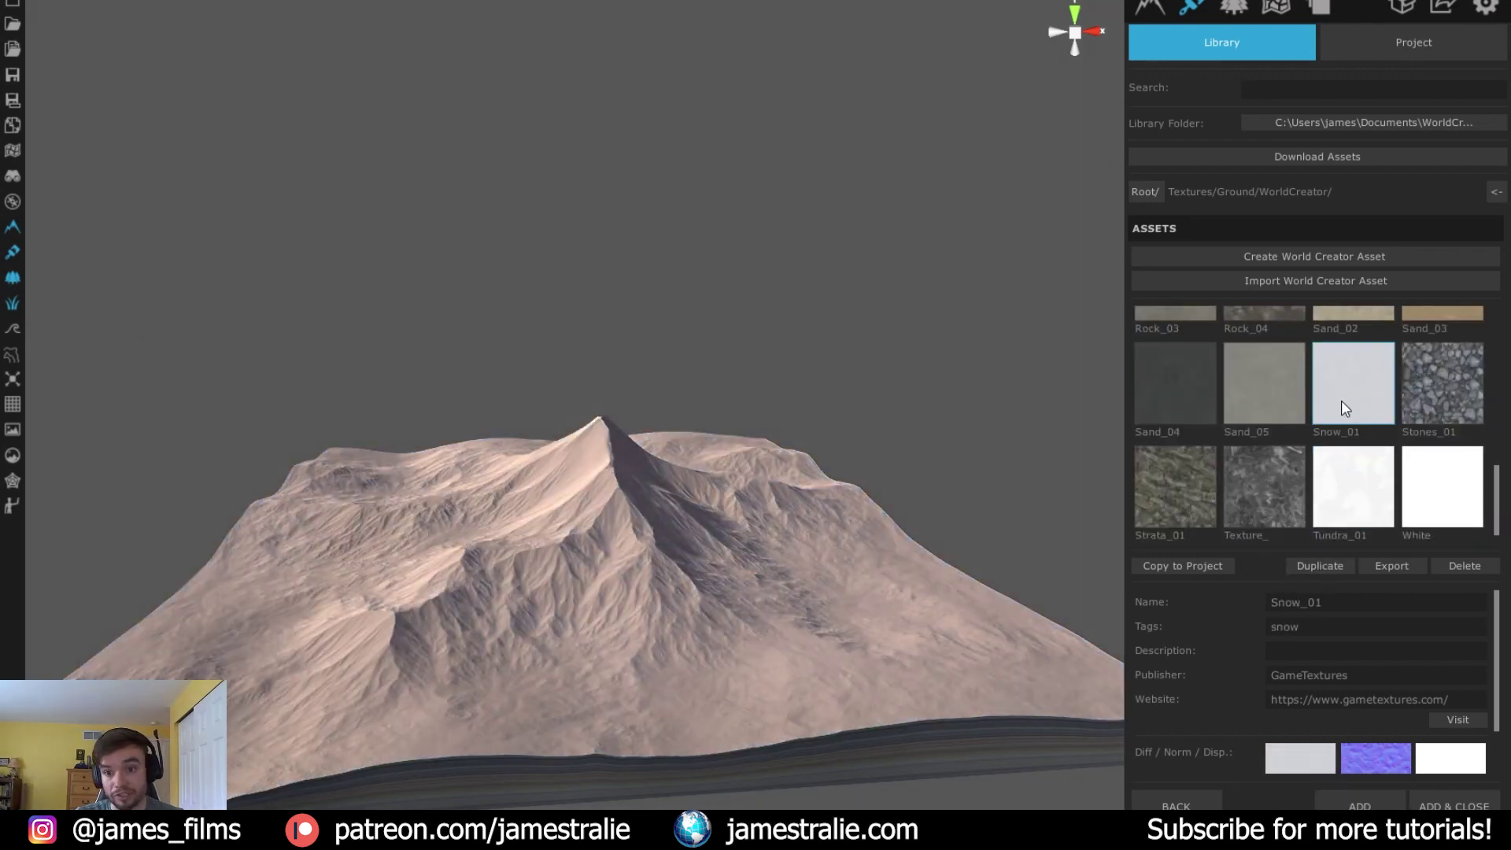
left_click(1369, 796)
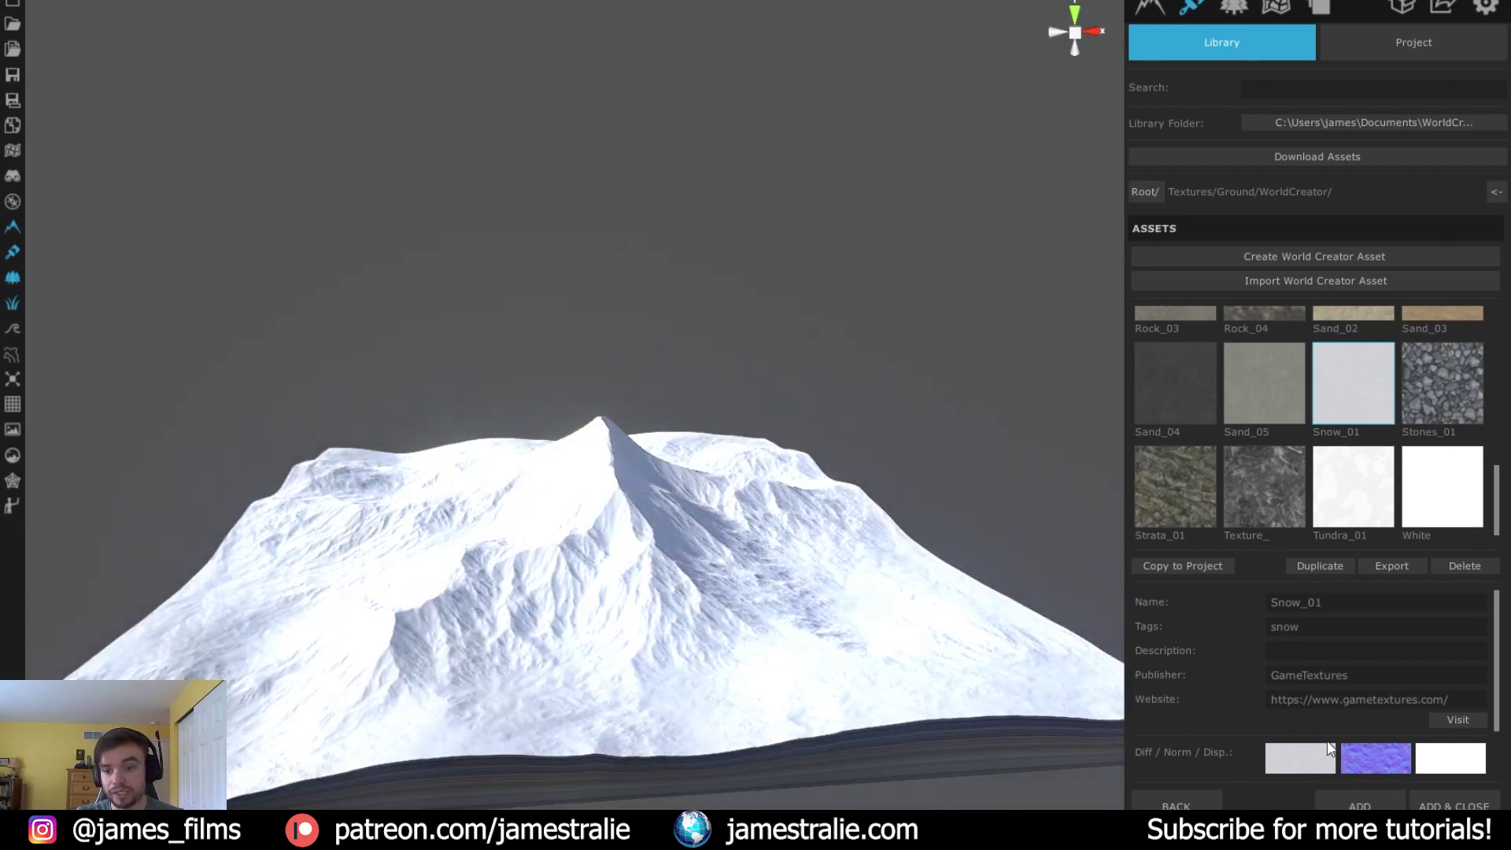
left_click(1202, 804)
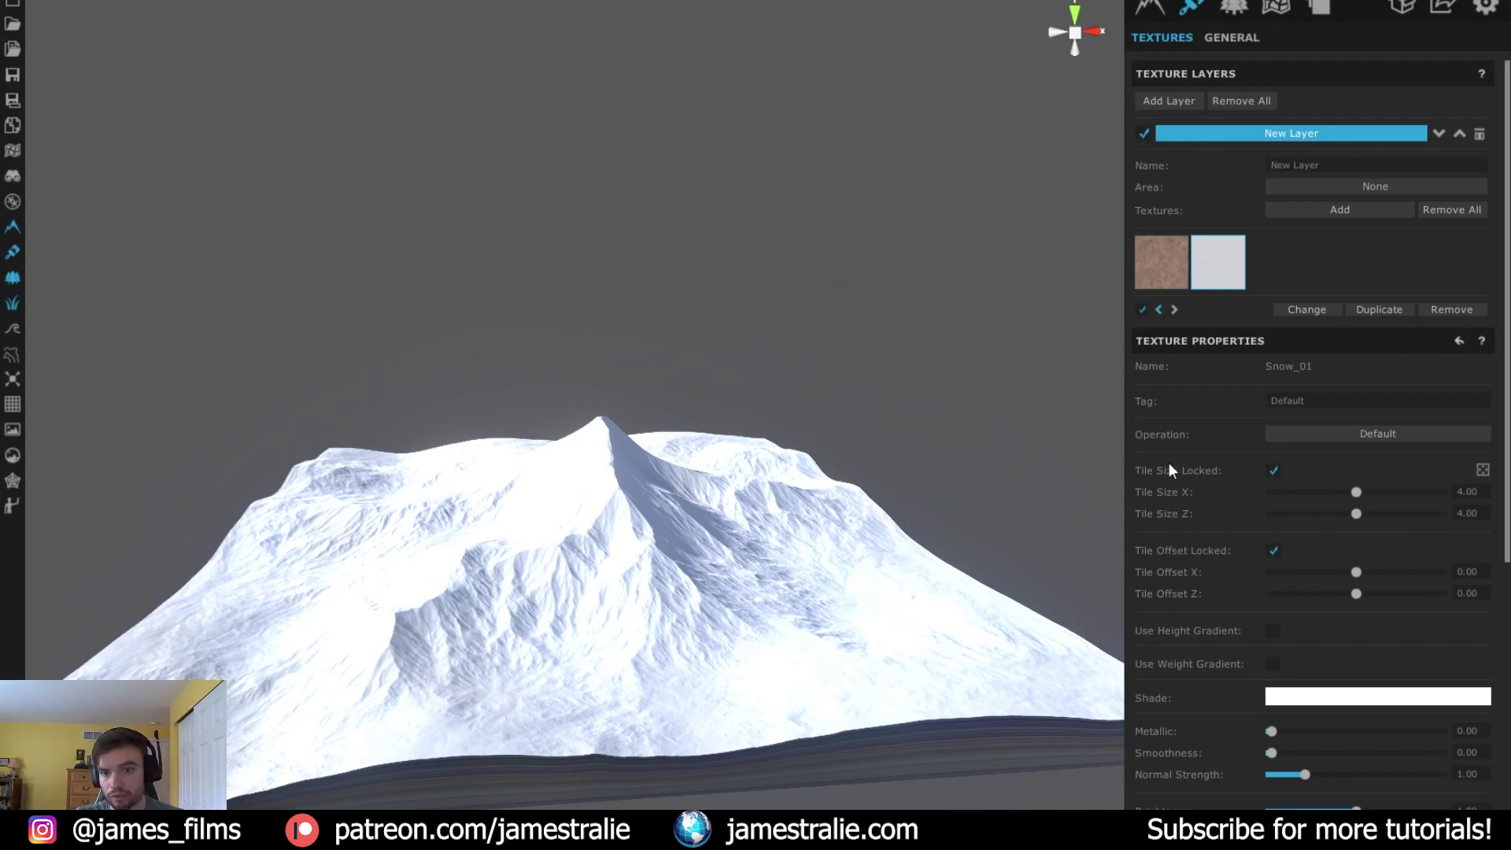
Set the snow texture's cavity to Convex with 12 steps, step size 9.26 and strength about 3.5
scroll(1165, 618, "down", 5)
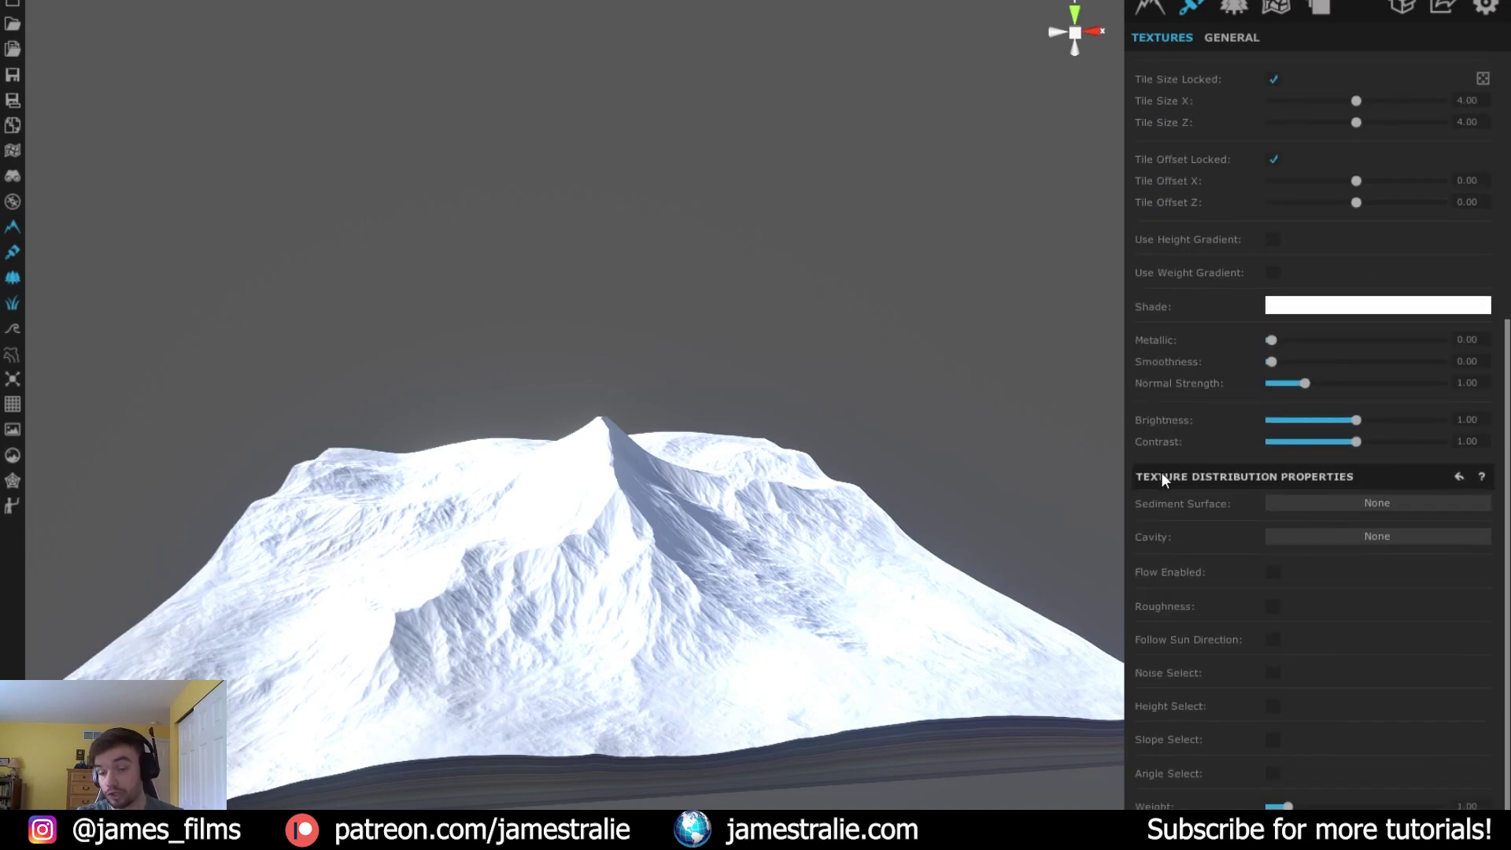
left_click(1296, 537)
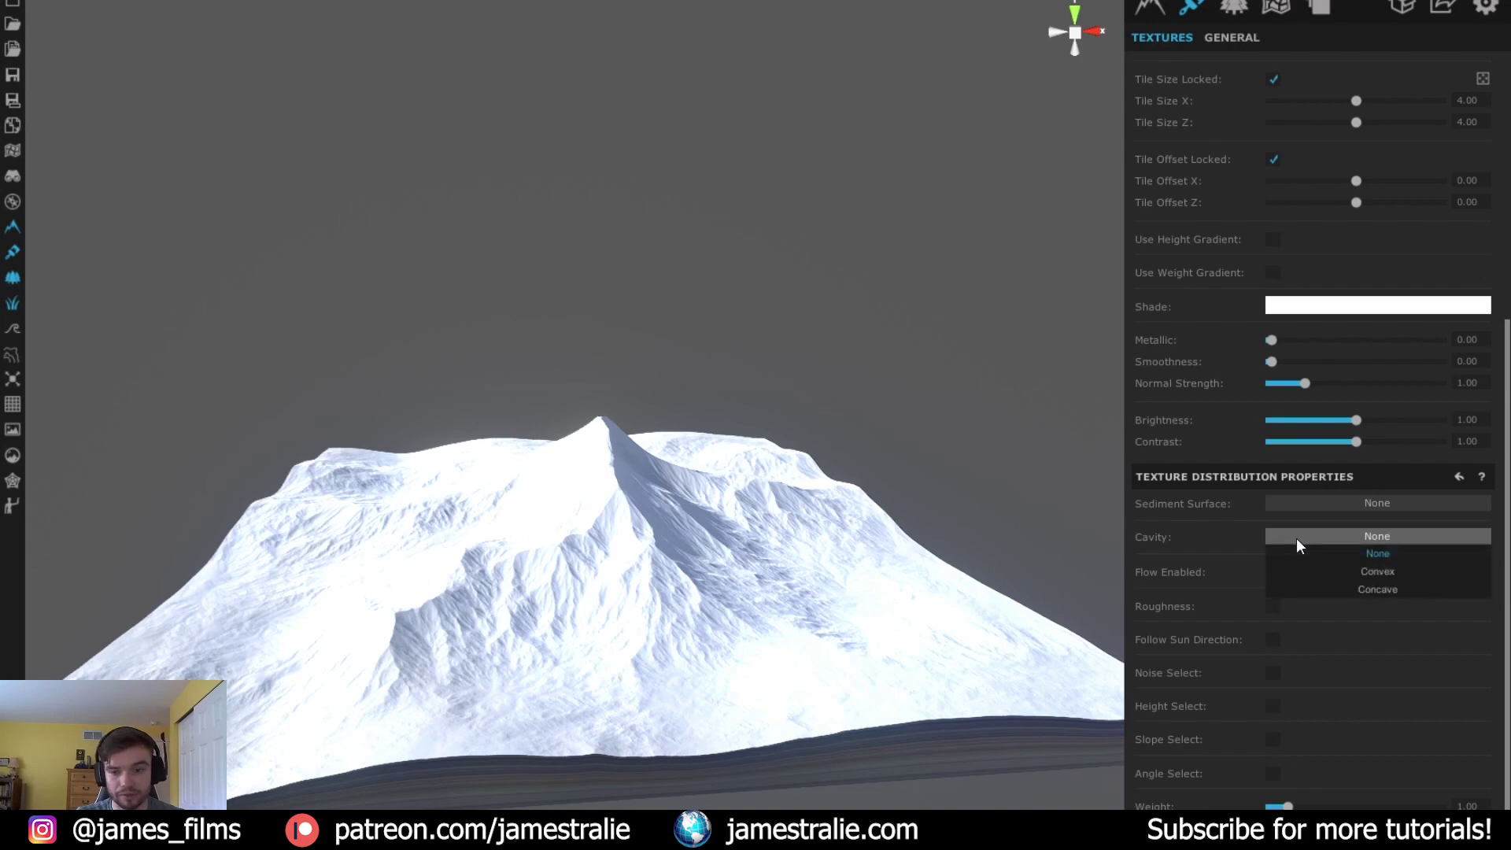
left_click(1367, 568)
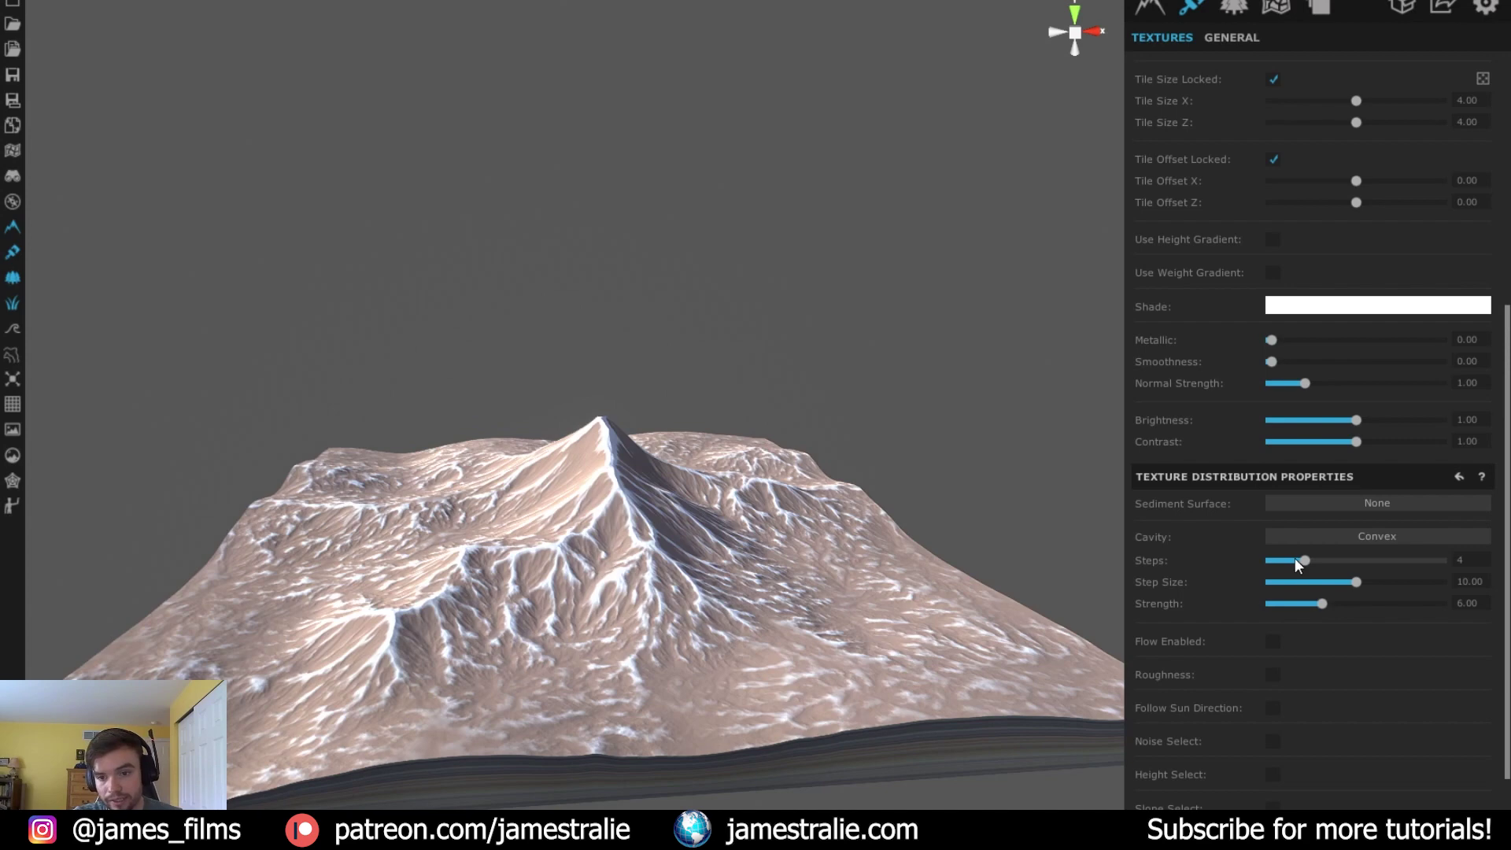
left_click_drag(1304, 560, 1239, 608)
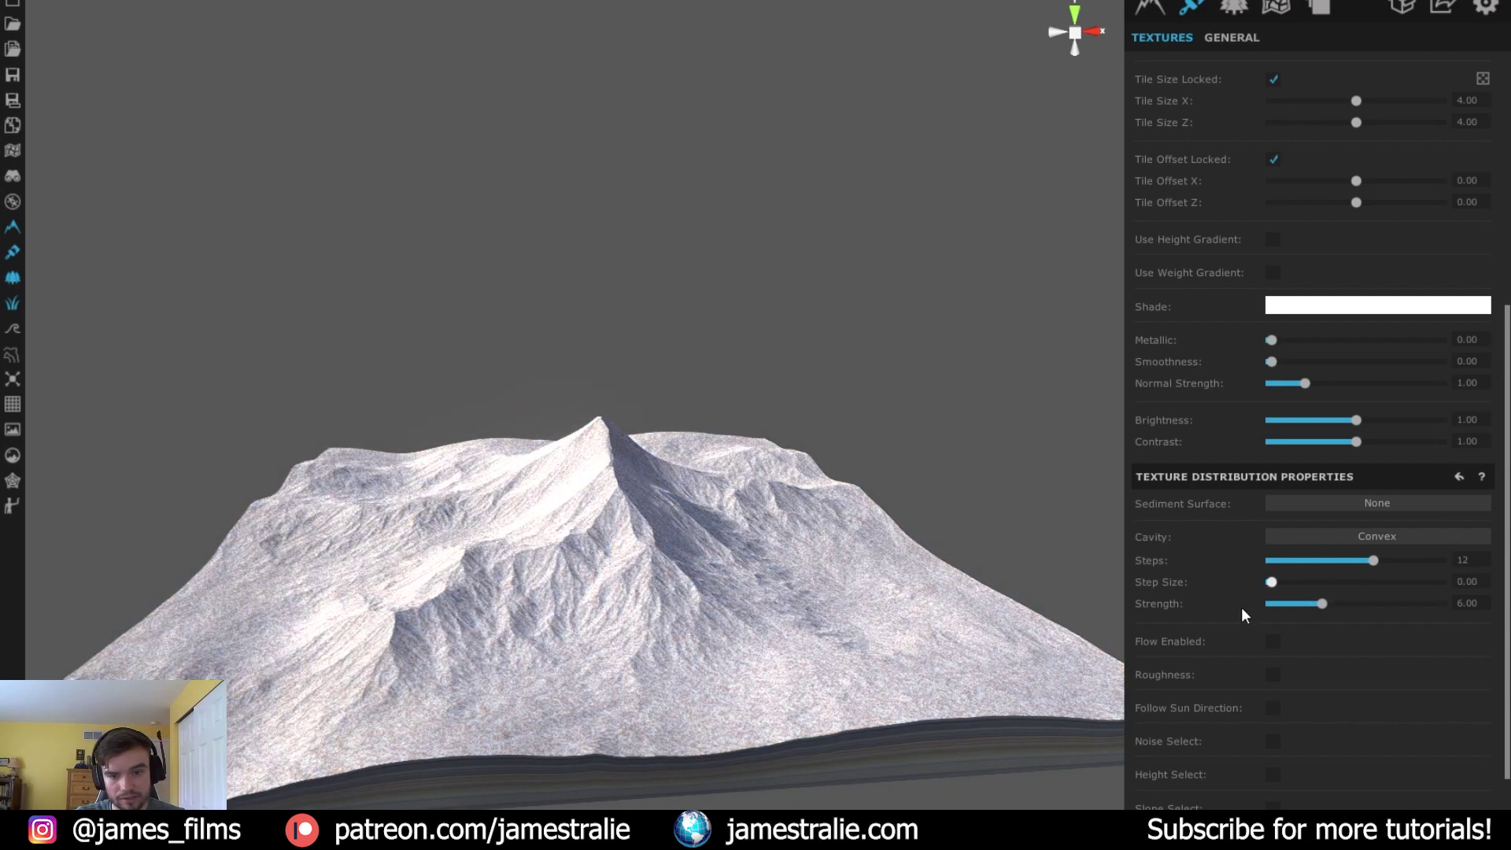
left_click_drag(1242, 607, 1304, 618)
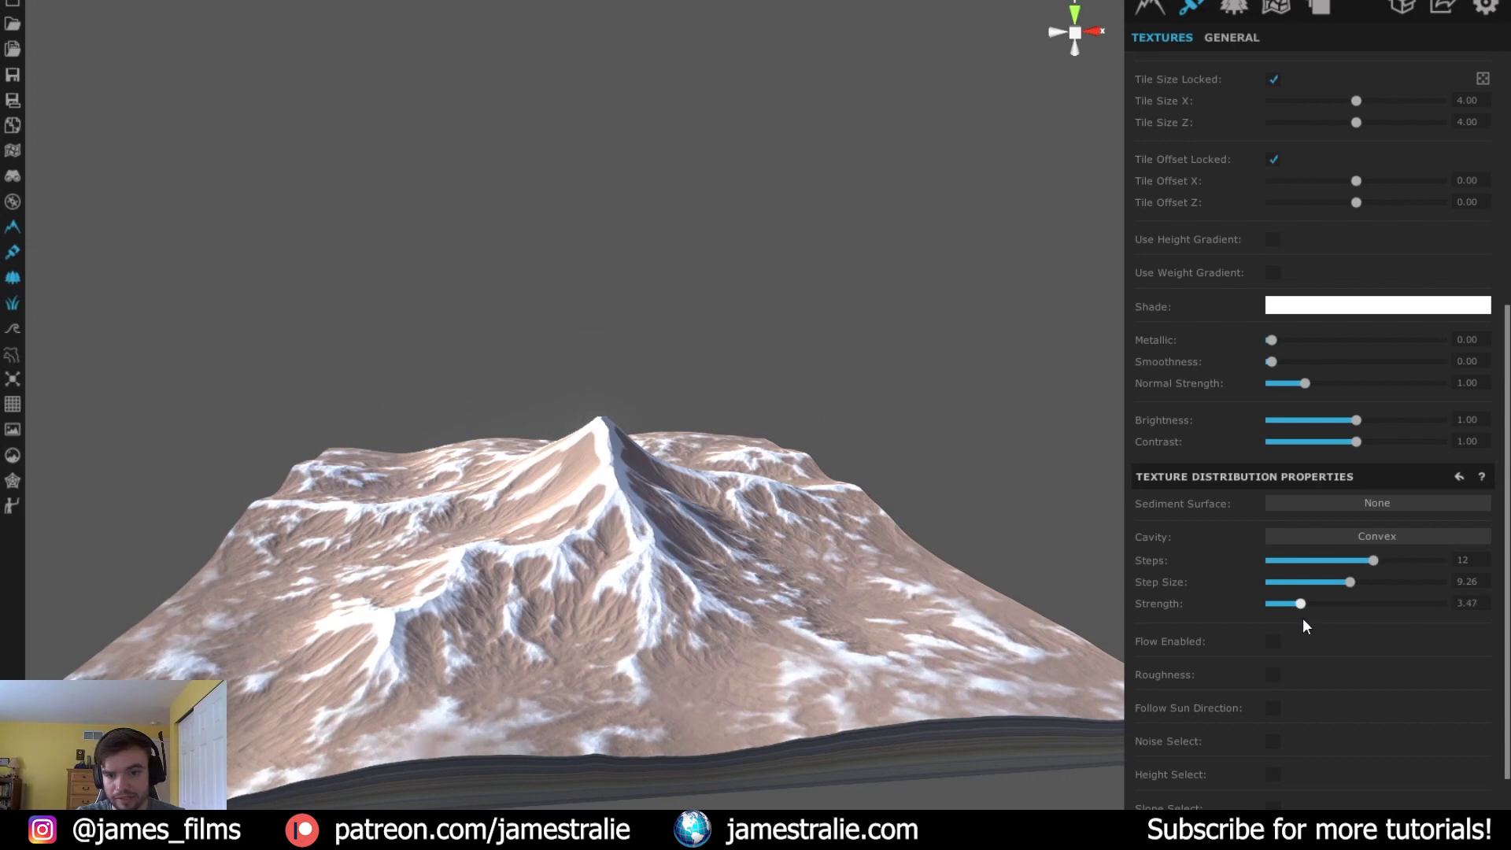
Enable flow distribution for the snow with a flow range of 0.45 to 499.08 and inspect the mountain's coverage
left_click(1272, 642)
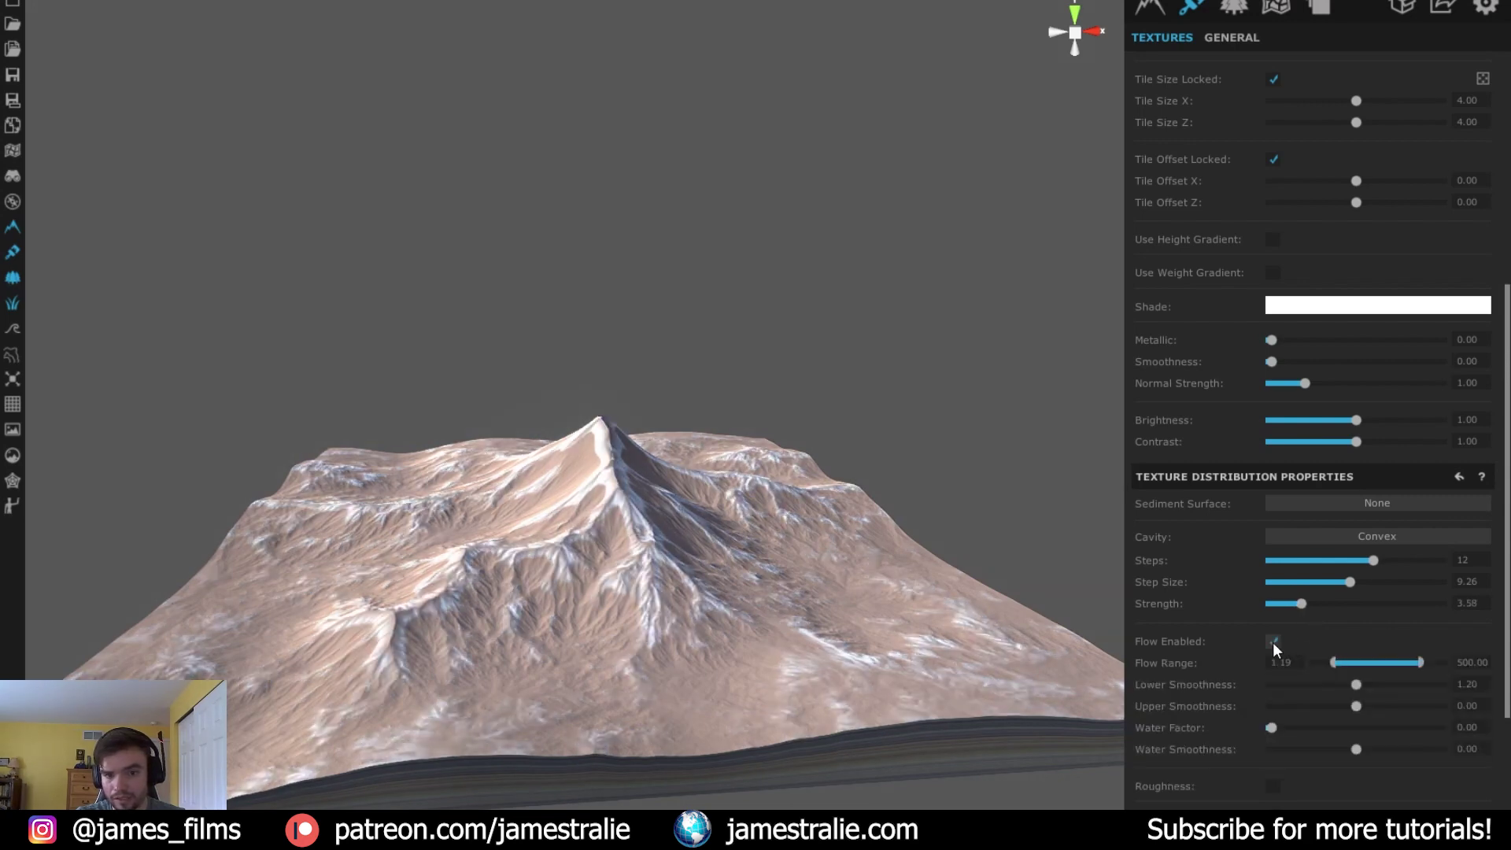
scroll(450, 690, "up", 8)
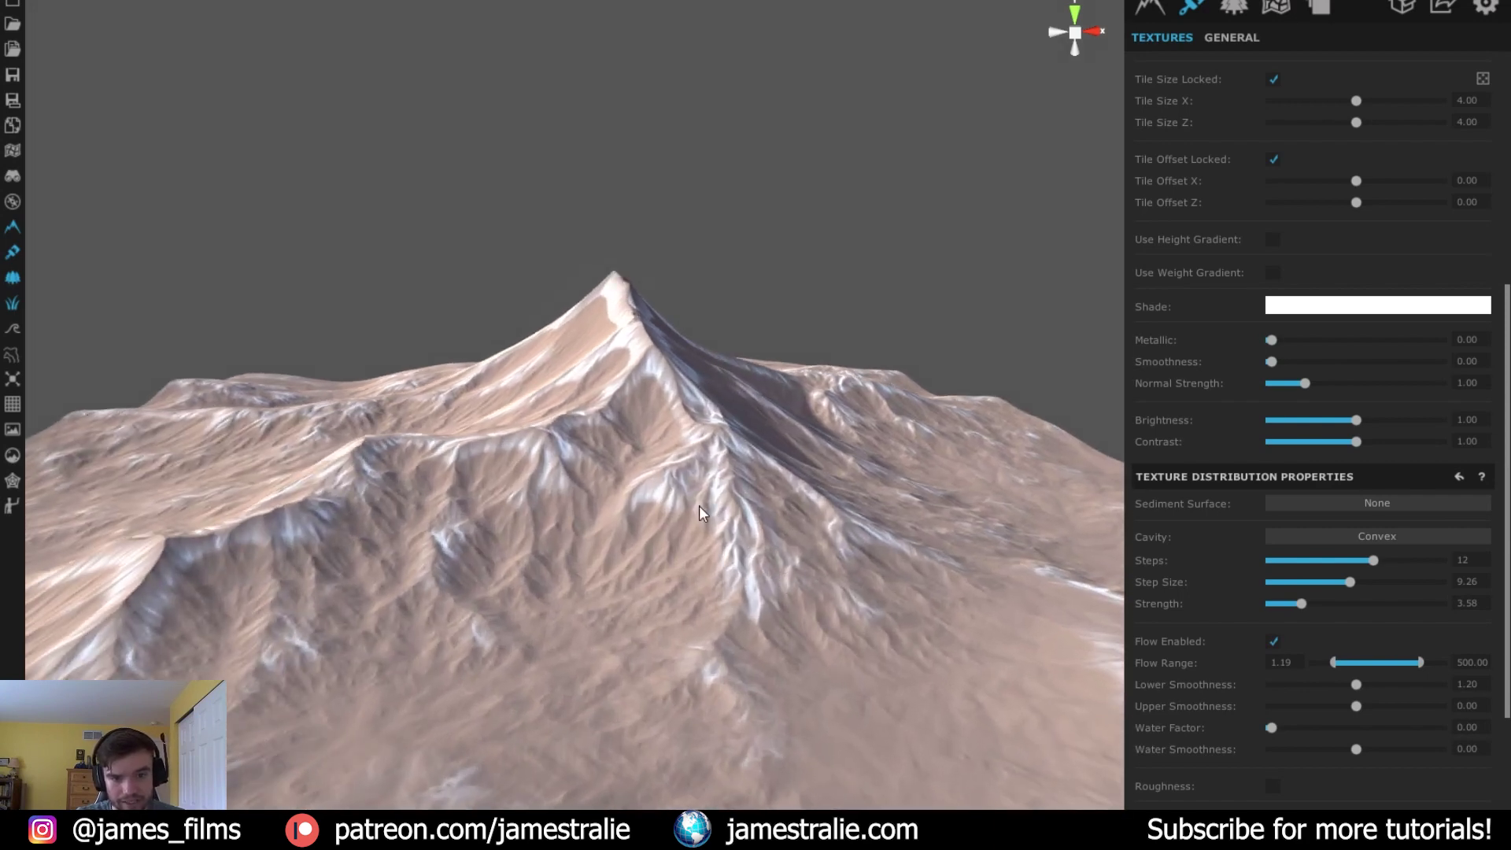
scroll(699, 505, "down", 6)
left_click_drag(1330, 664, 1392, 673)
scroll(725, 588, "up", 4)
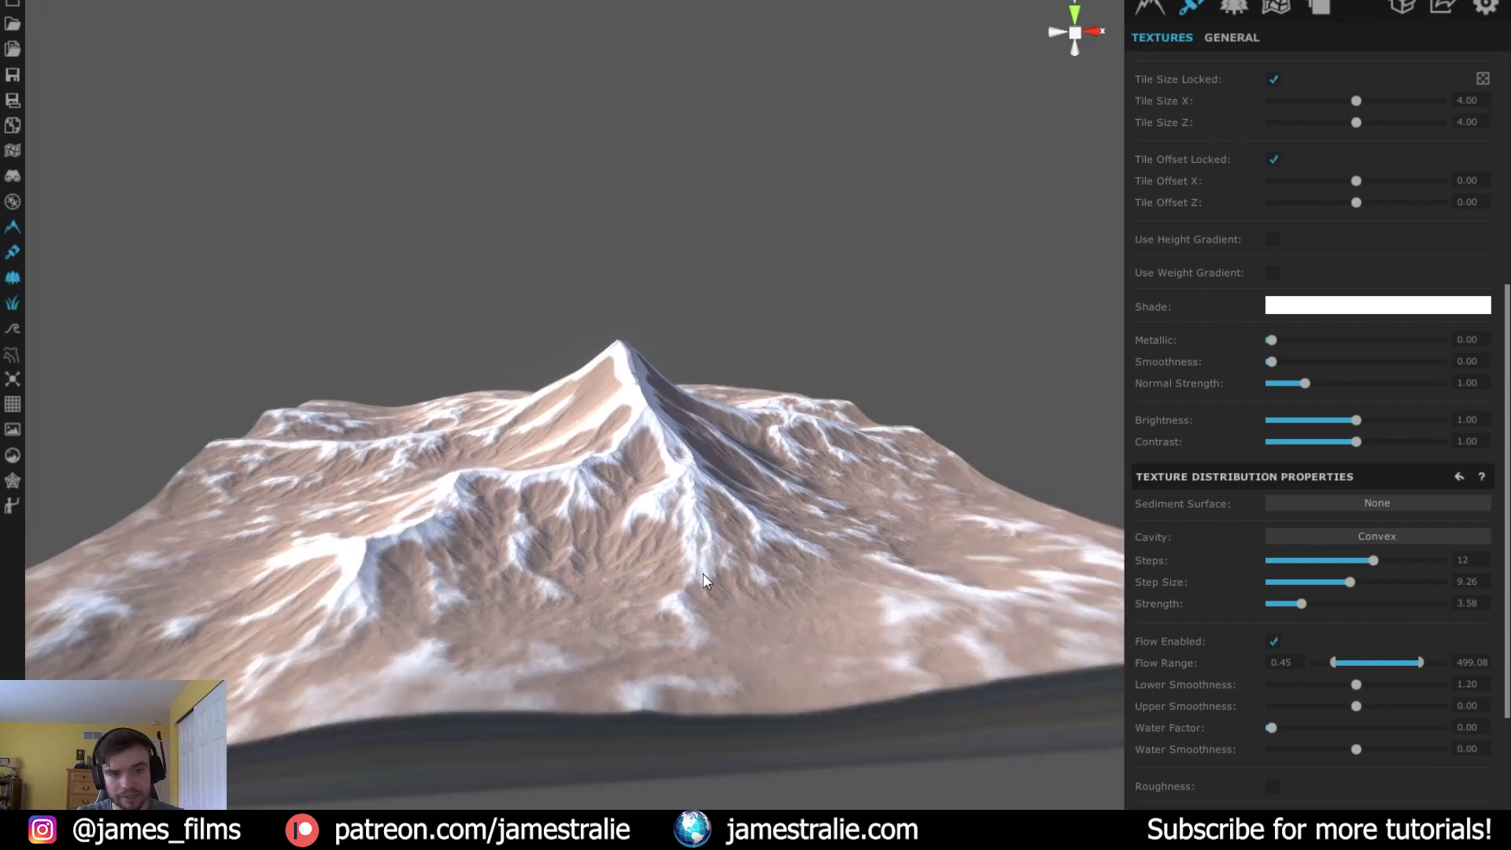
middle_click_drag(560, 615, 924, 434)
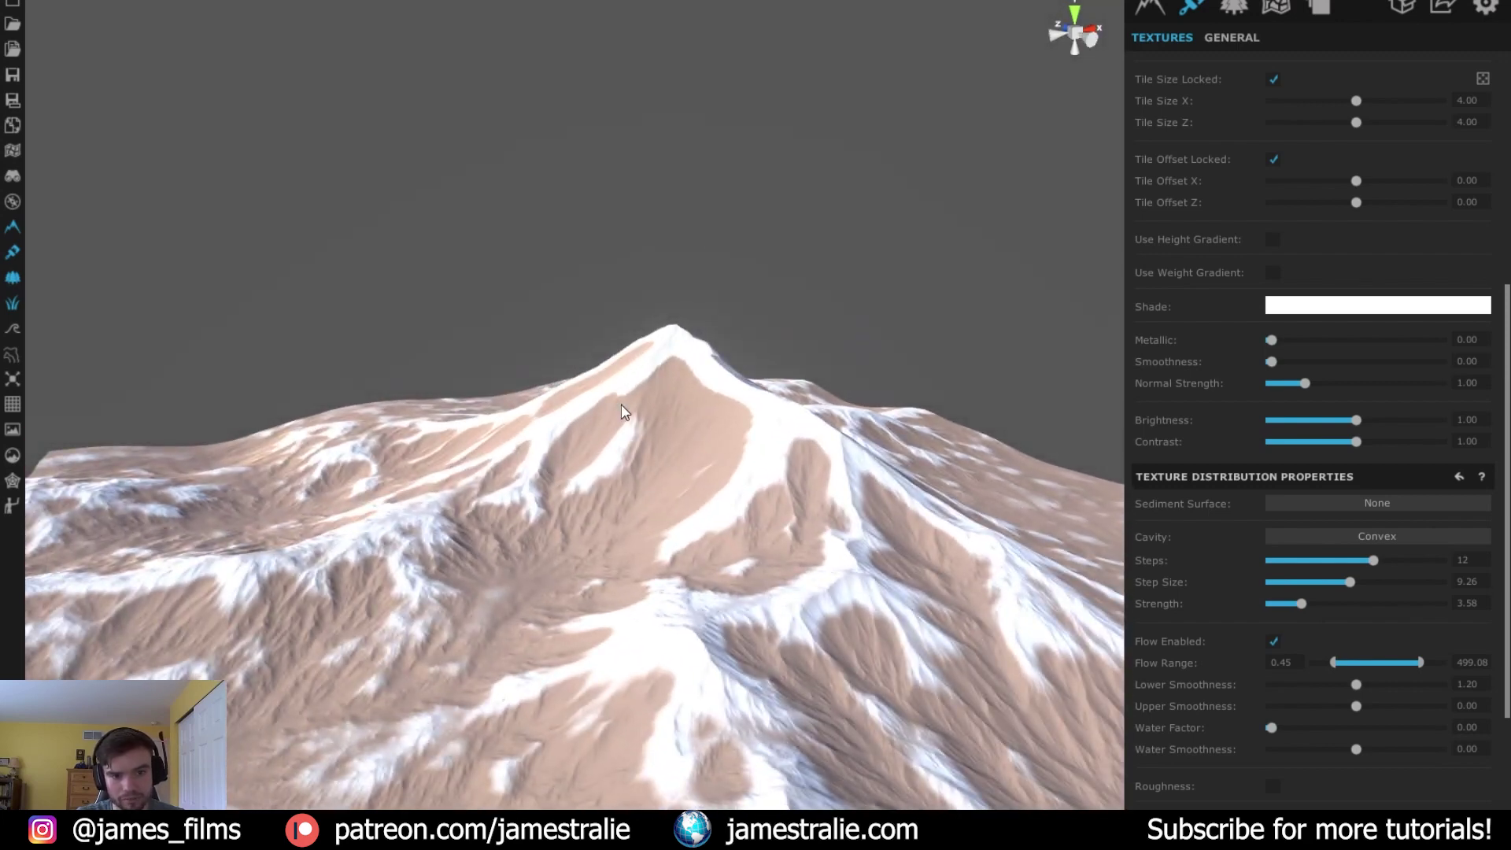
middle_click_drag(728, 539, 520, 621)
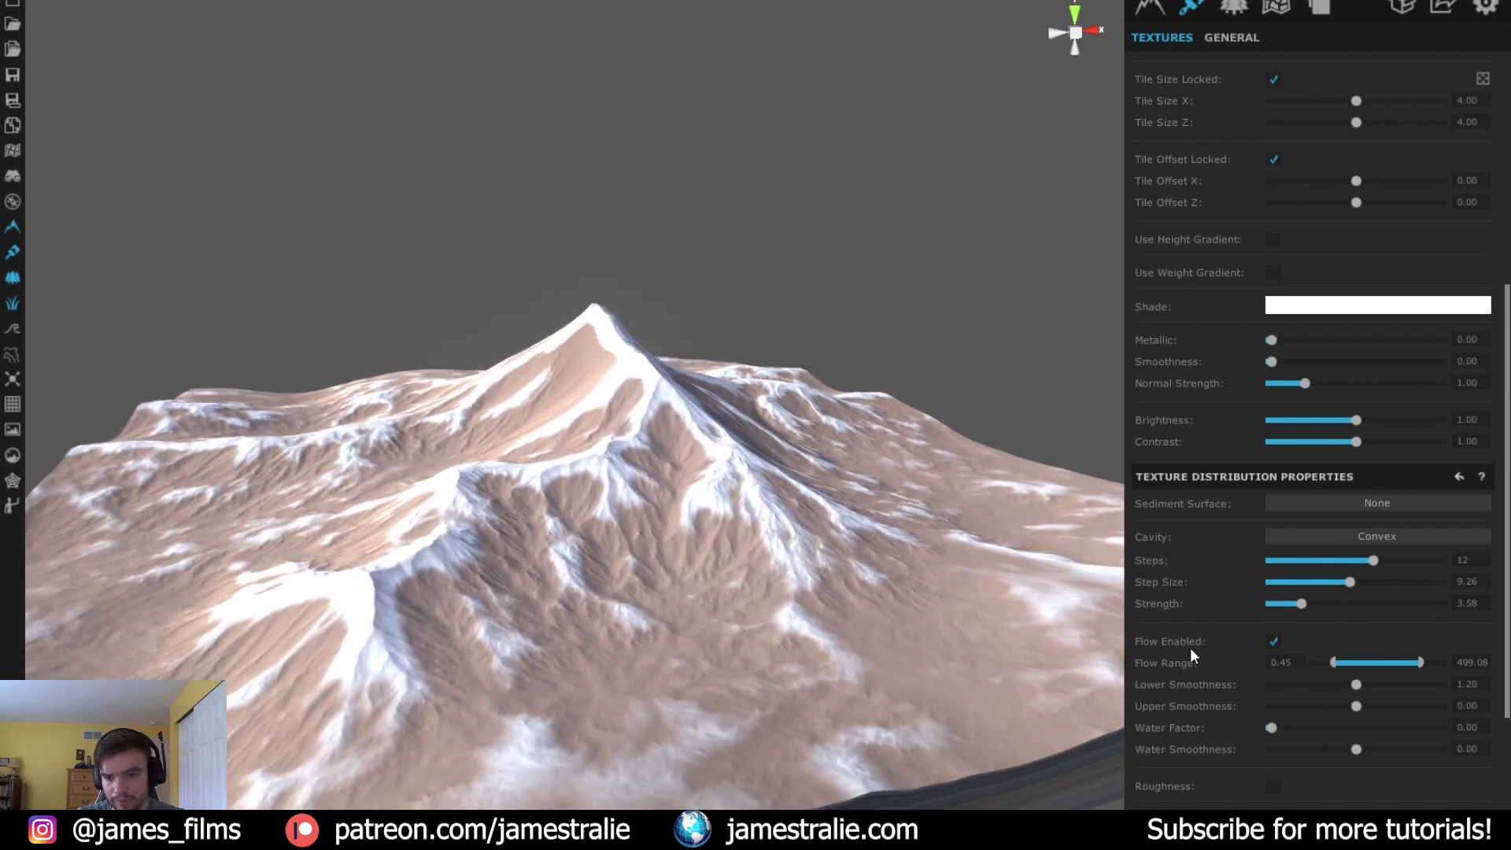
Enable height selection for the snow and limit its height range to 200–2500
scroll(1204, 692, "down", 3)
left_click(1272, 707)
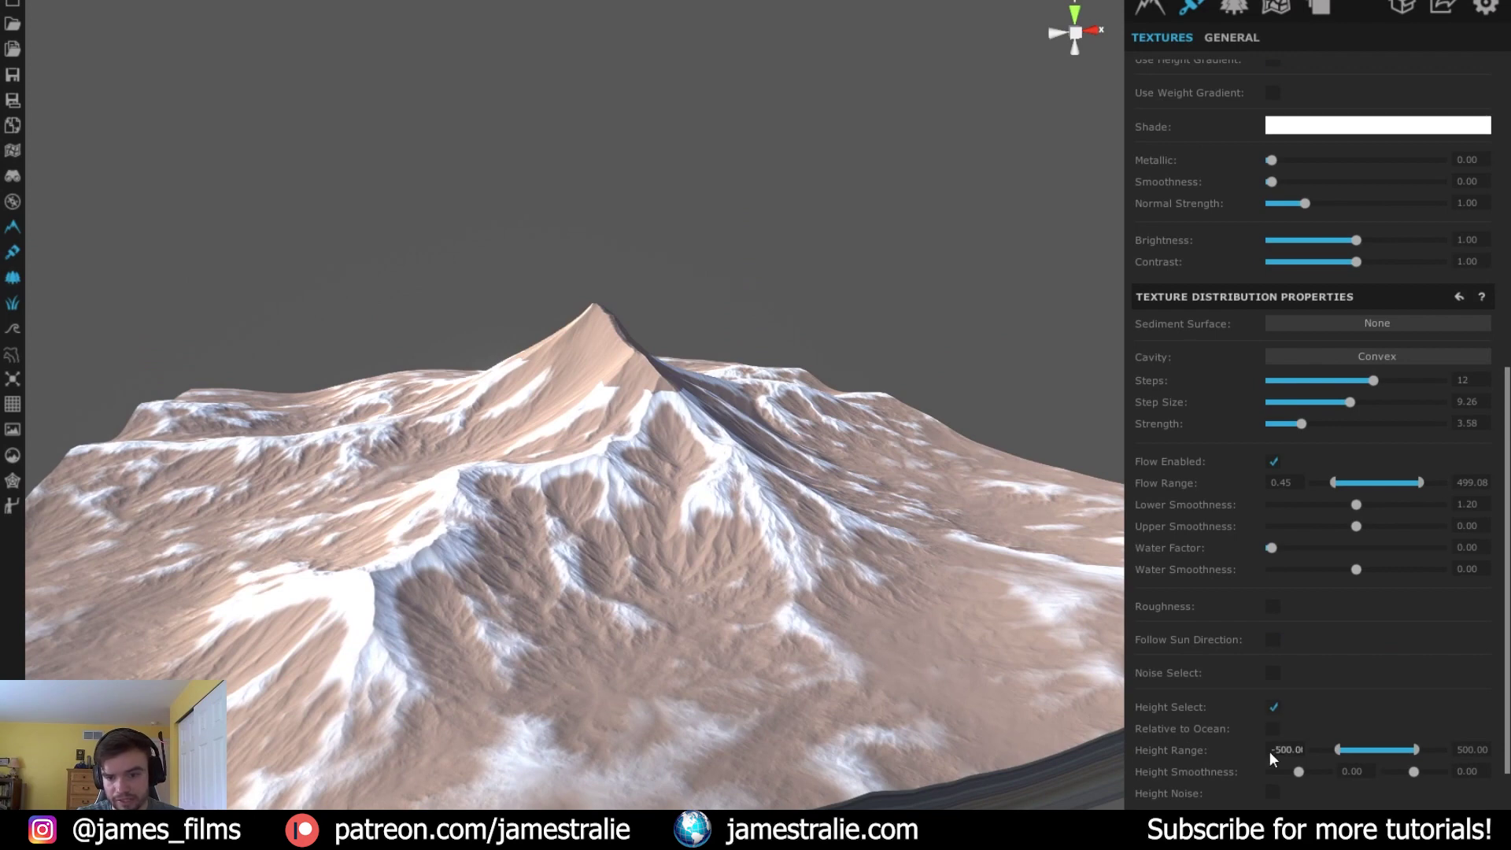
left_click_drag(1338, 749, 1344, 749)
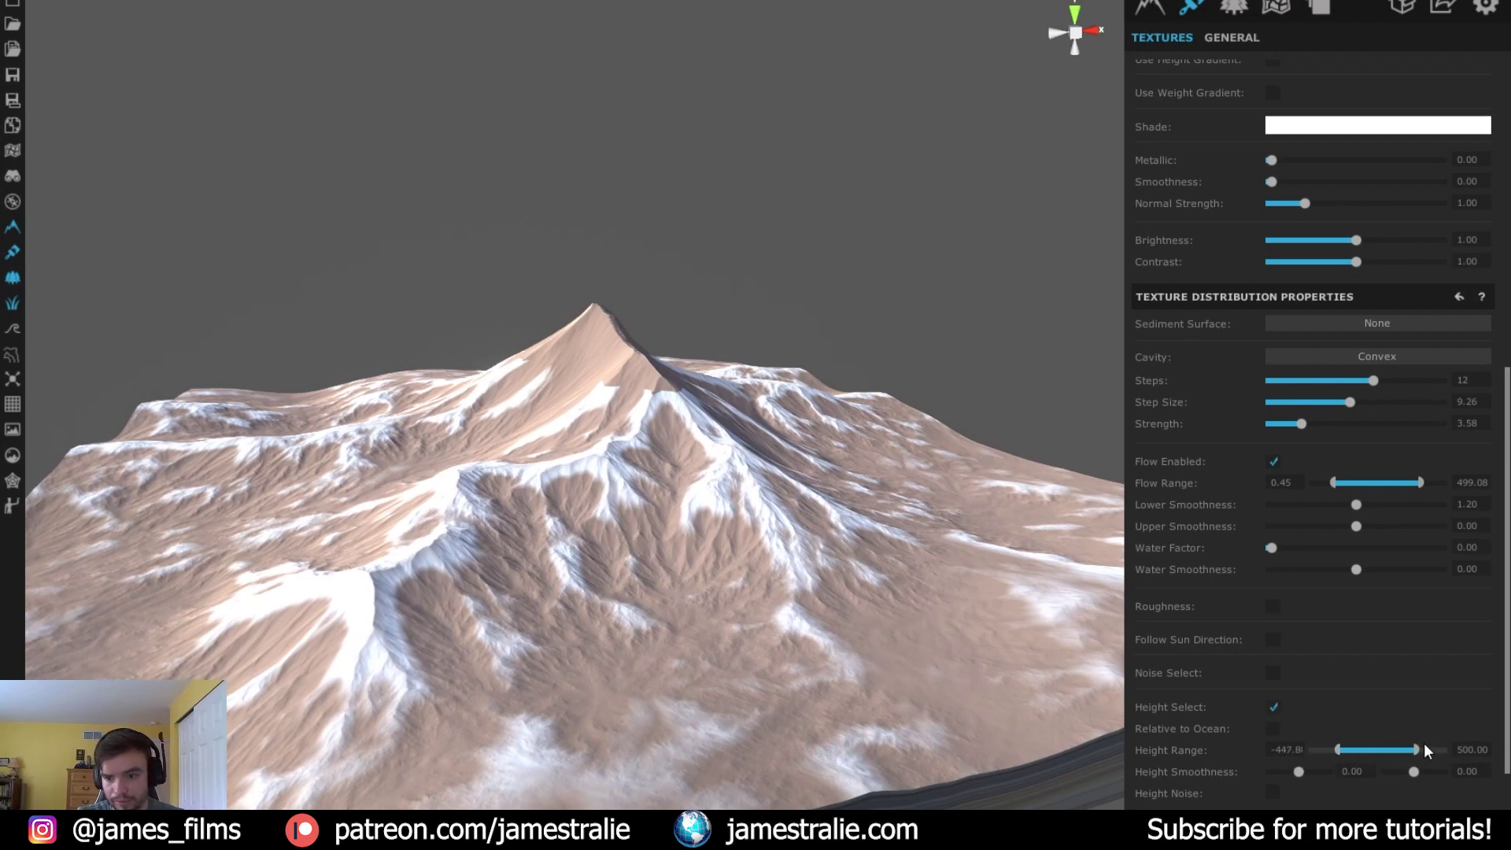
left_click(1462, 749)
type("2000")
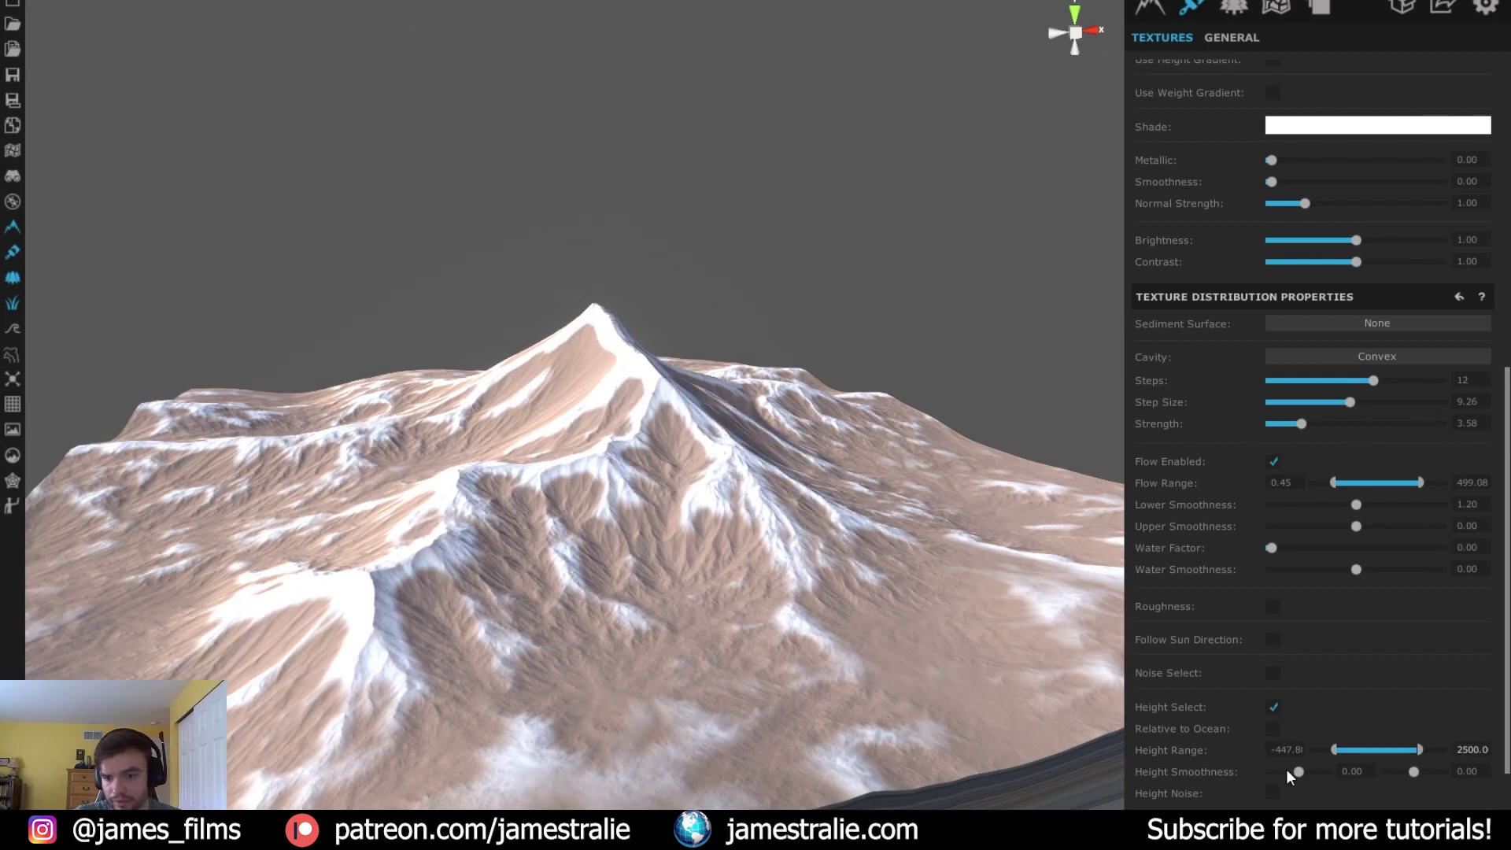
key("Return")
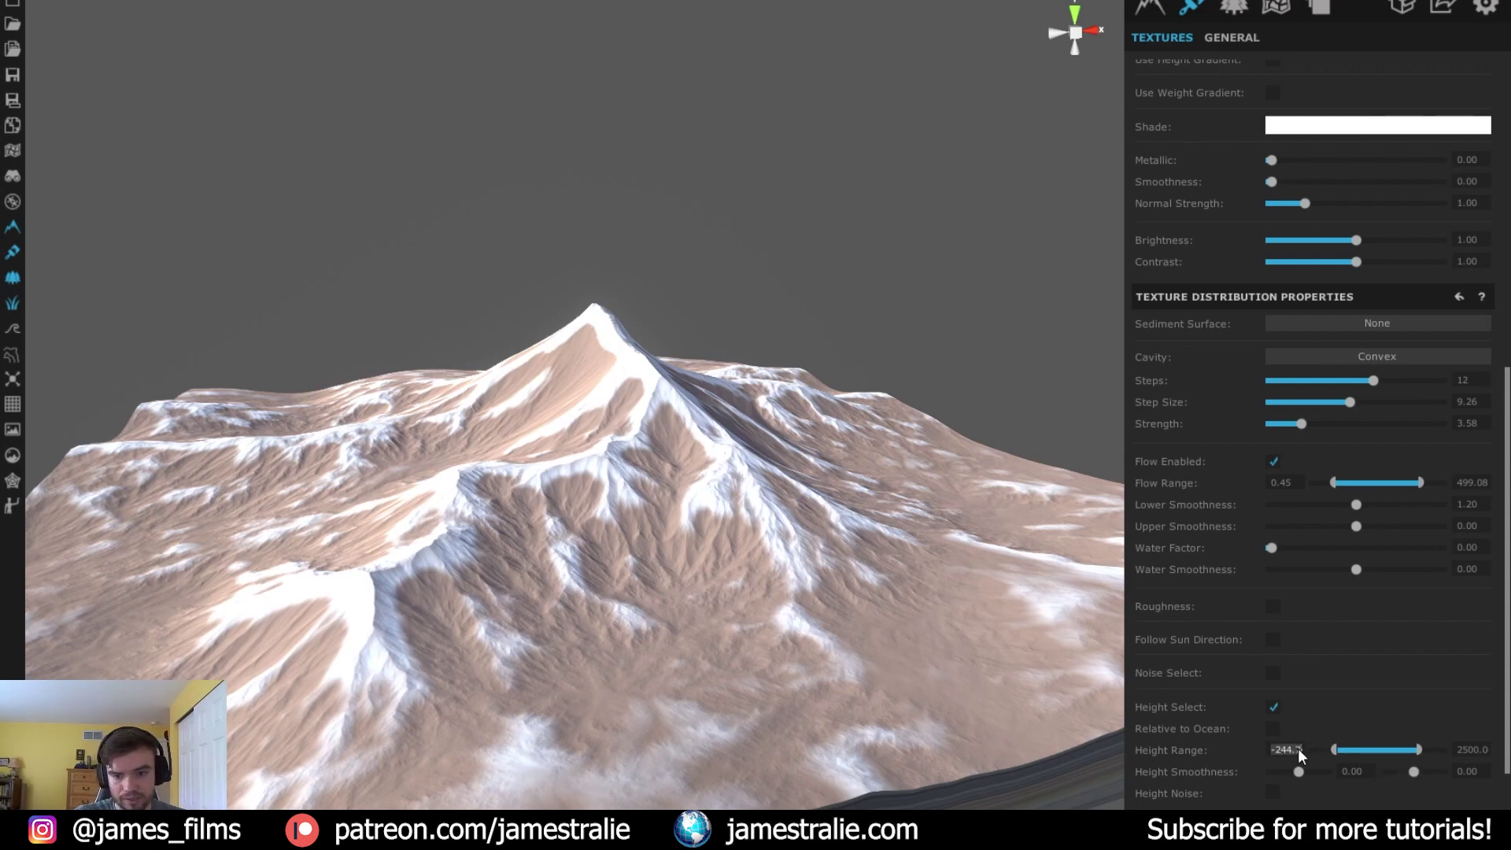
type("200")
key("Return")
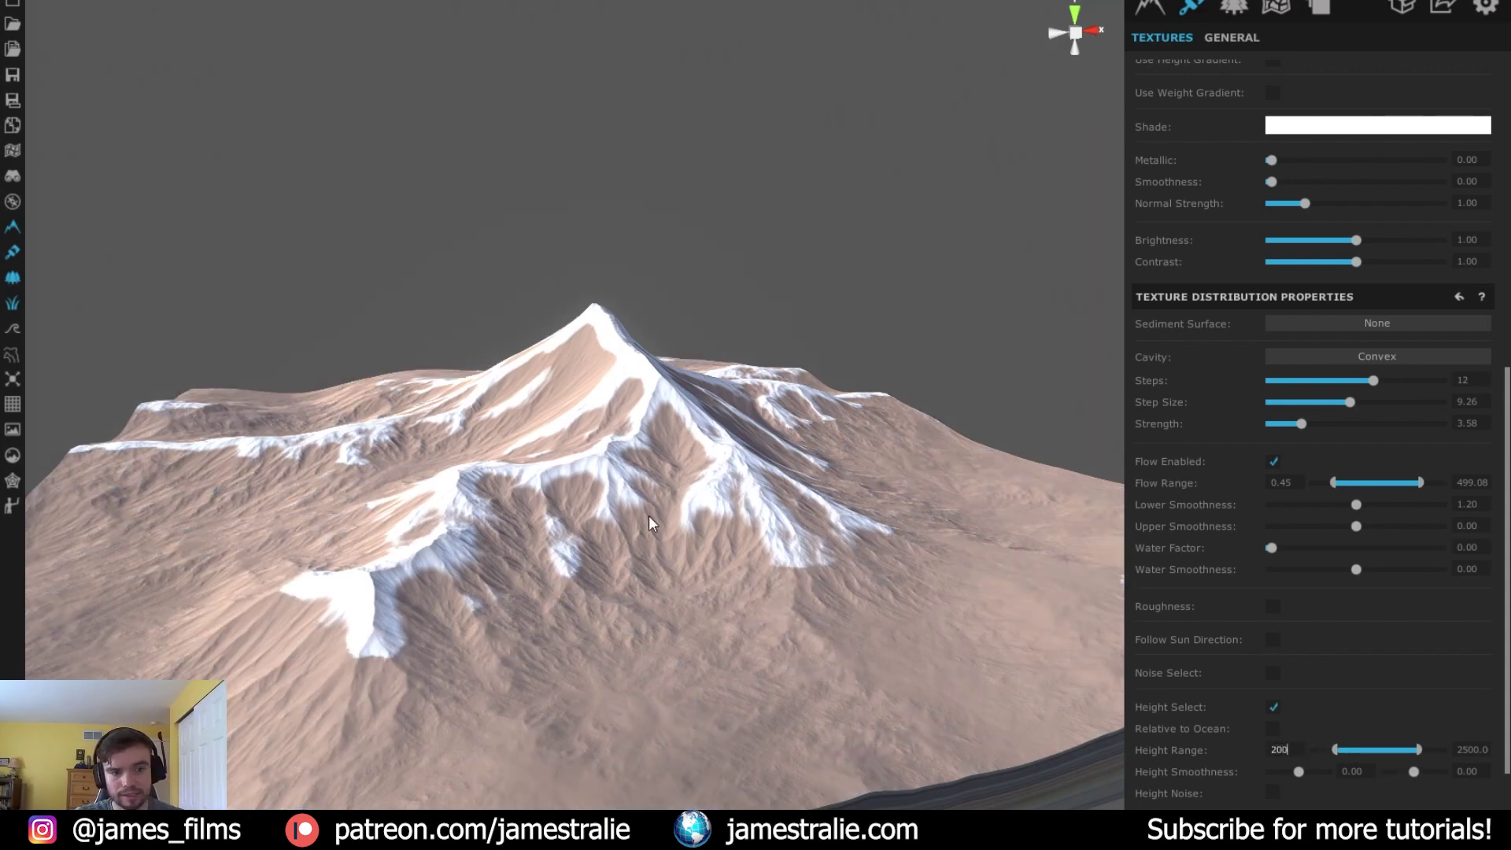
Soften the snow's lower height boundary with a height smoothness of about 19
scroll(582, 480, "down", 3)
scroll(583, 488, "down", 2)
middle_click_drag(781, 555, 644, 580)
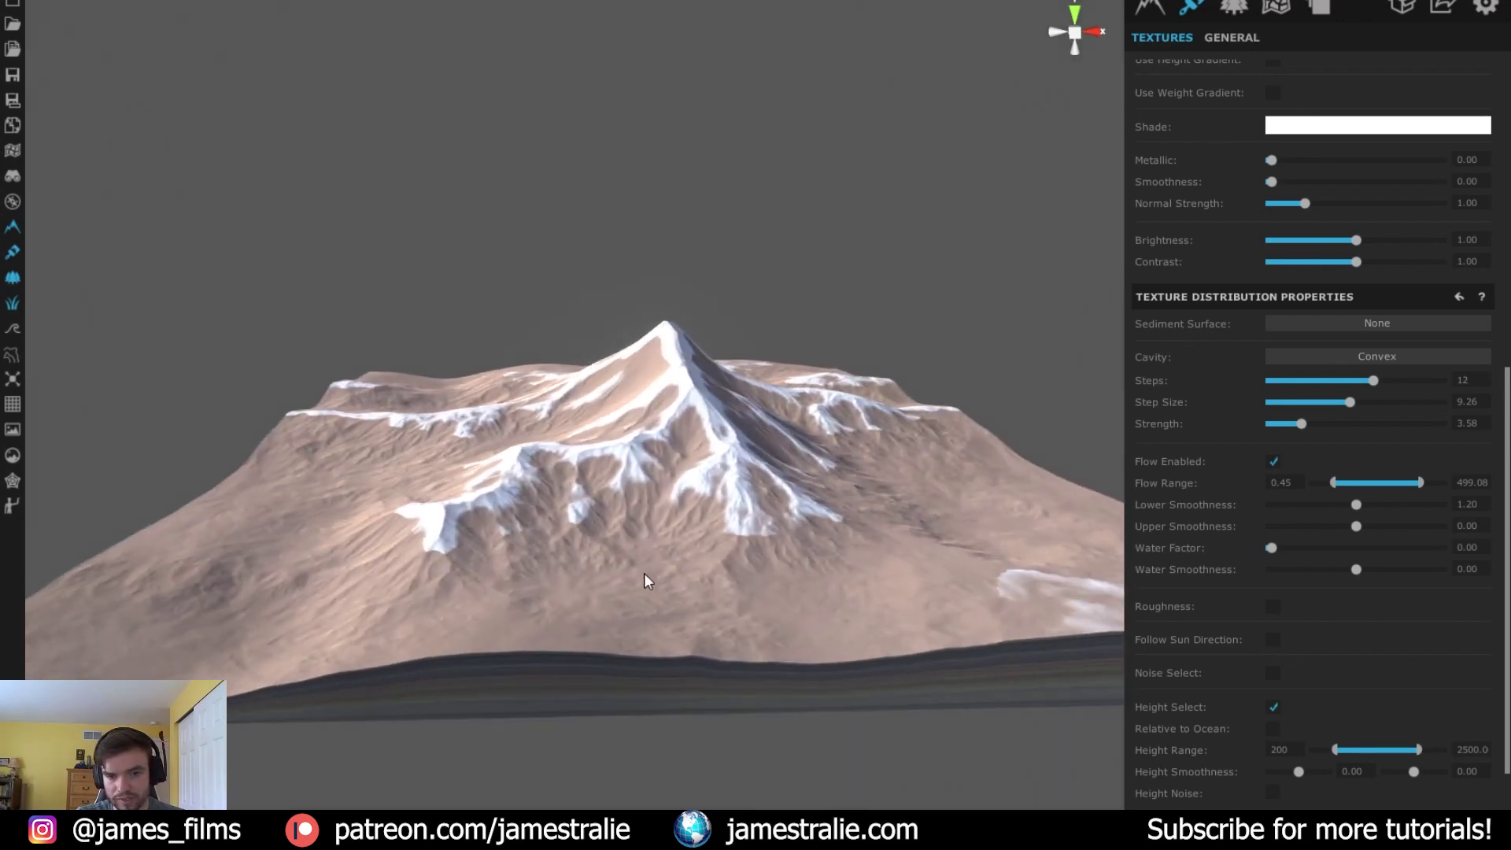
left_click_drag(1307, 774, 1348, 774)
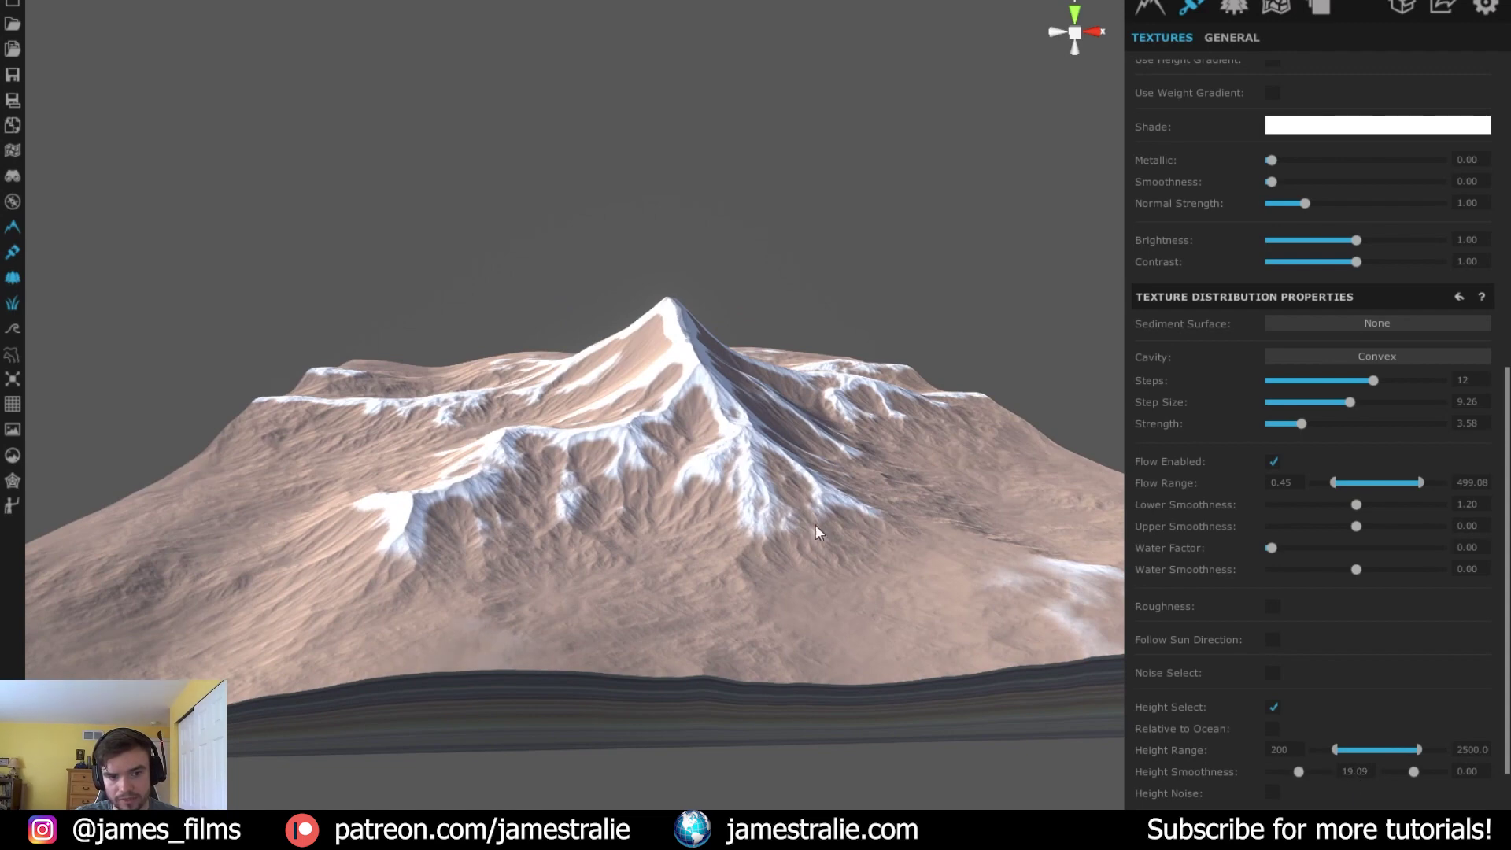
Shift the snow's height range up to about 255–2555 and set its height smoothness to 18.45 and 4.45
scroll(641, 484, "up", 2)
scroll(639, 587, "up", 1)
scroll(641, 583, "down", 1)
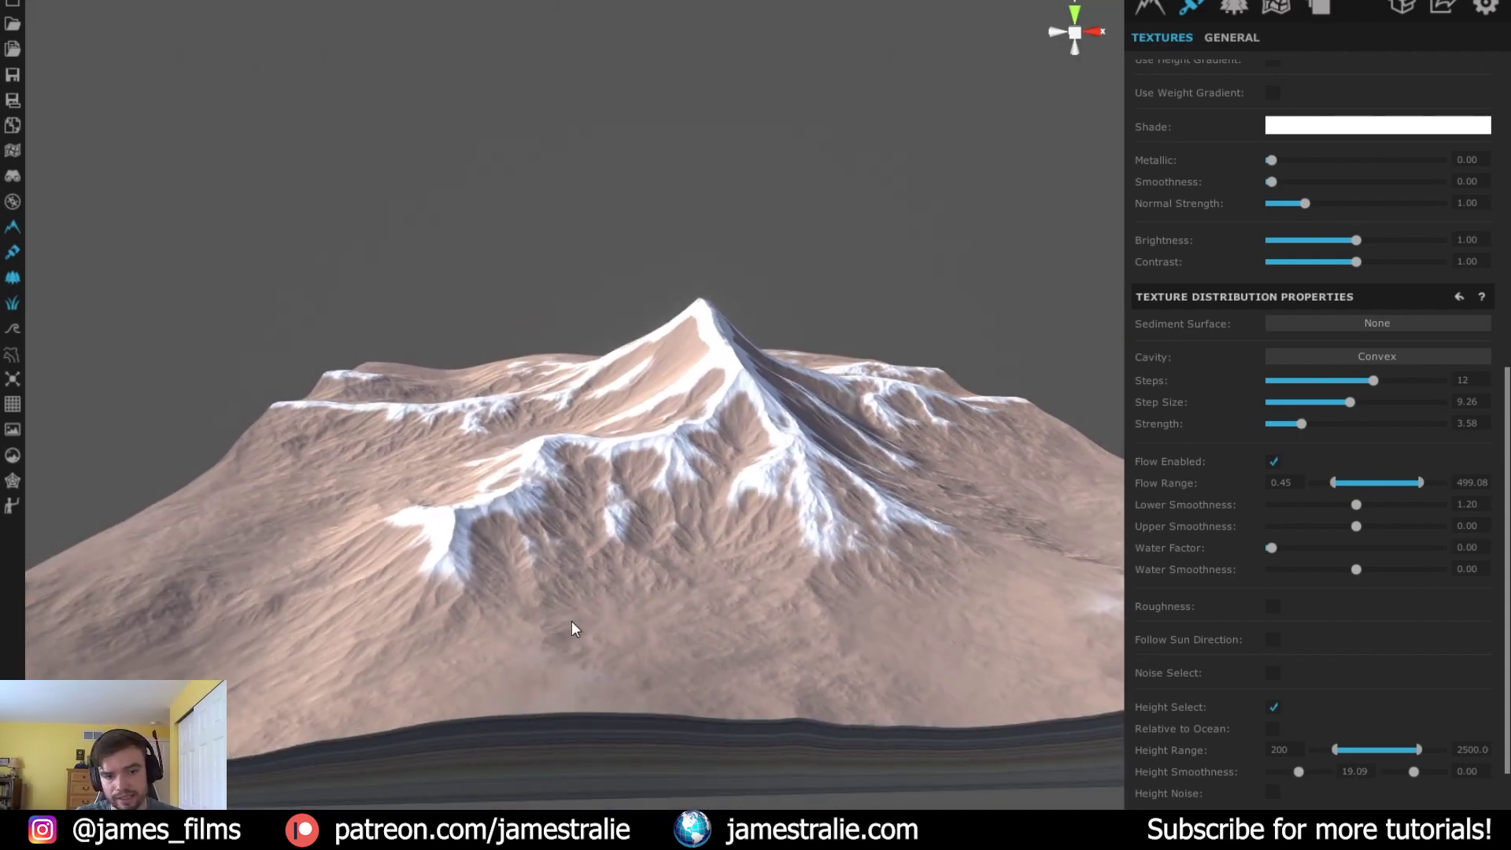
left_click_drag(1347, 751, 1351, 752)
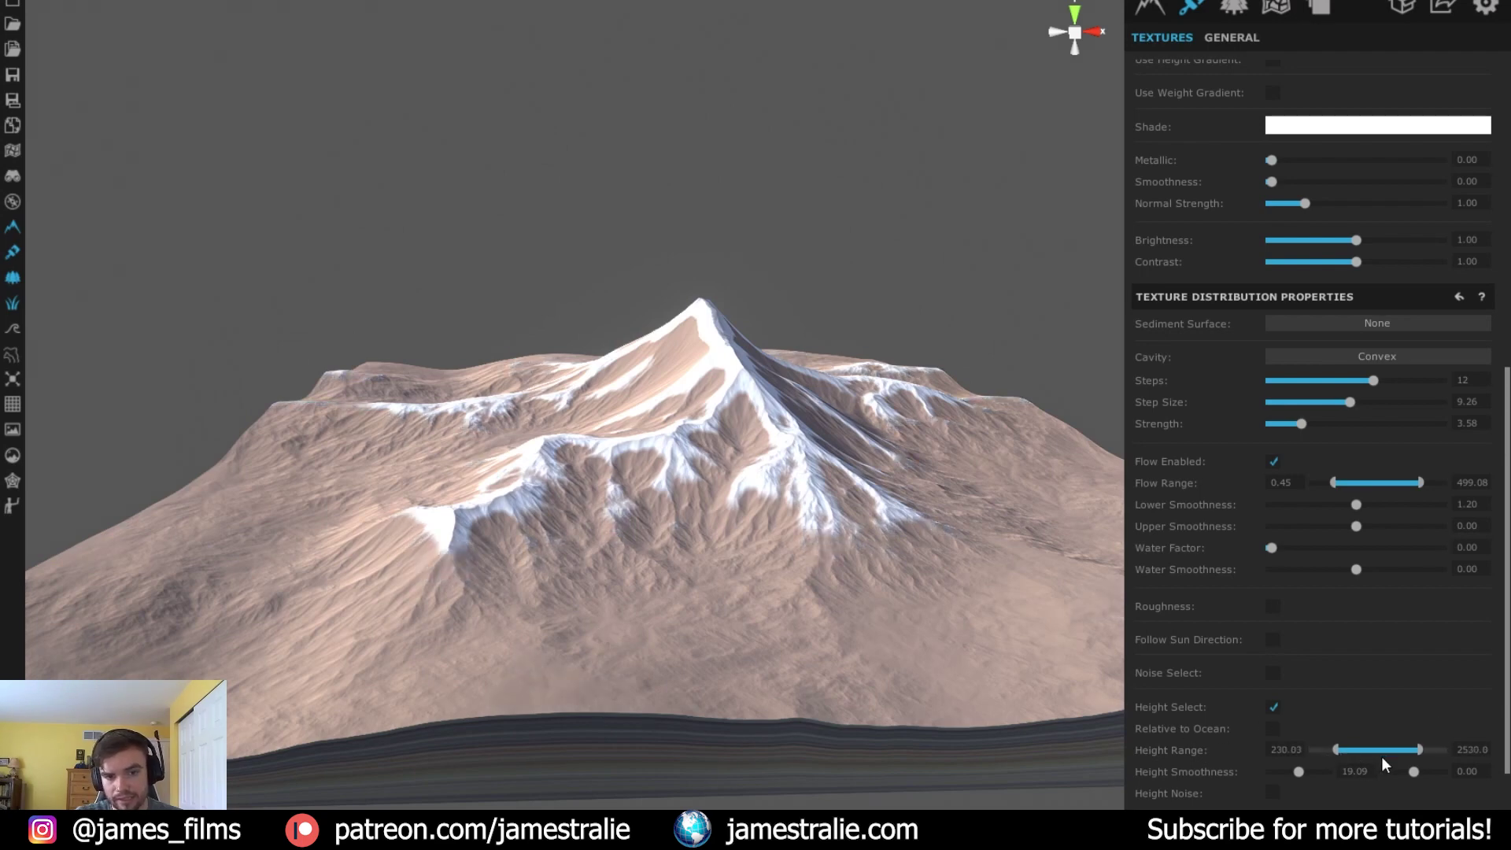
left_click_drag(1415, 758, 1410, 760)
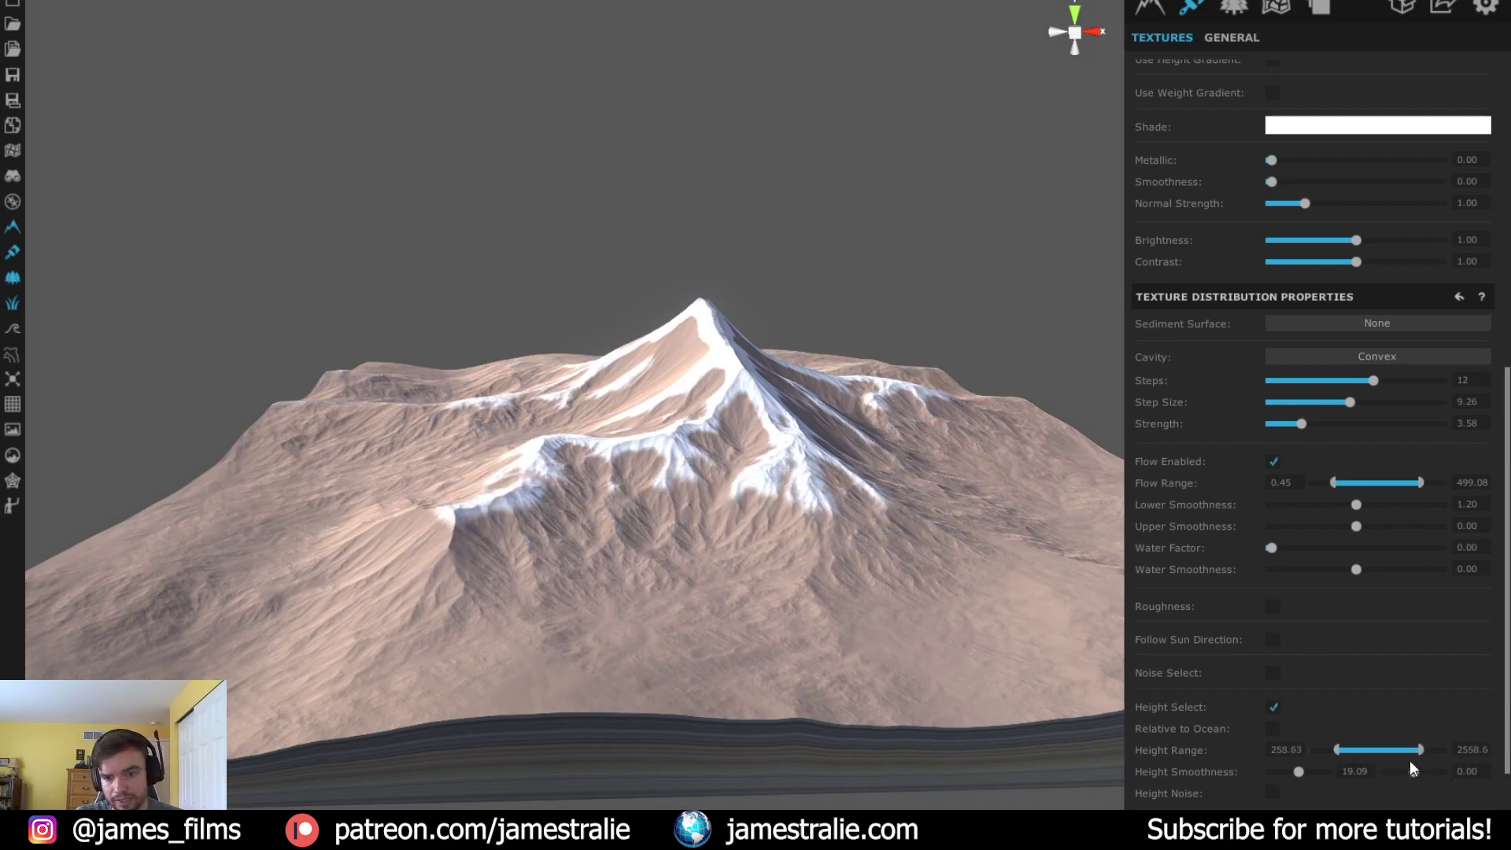
left_click(1295, 773)
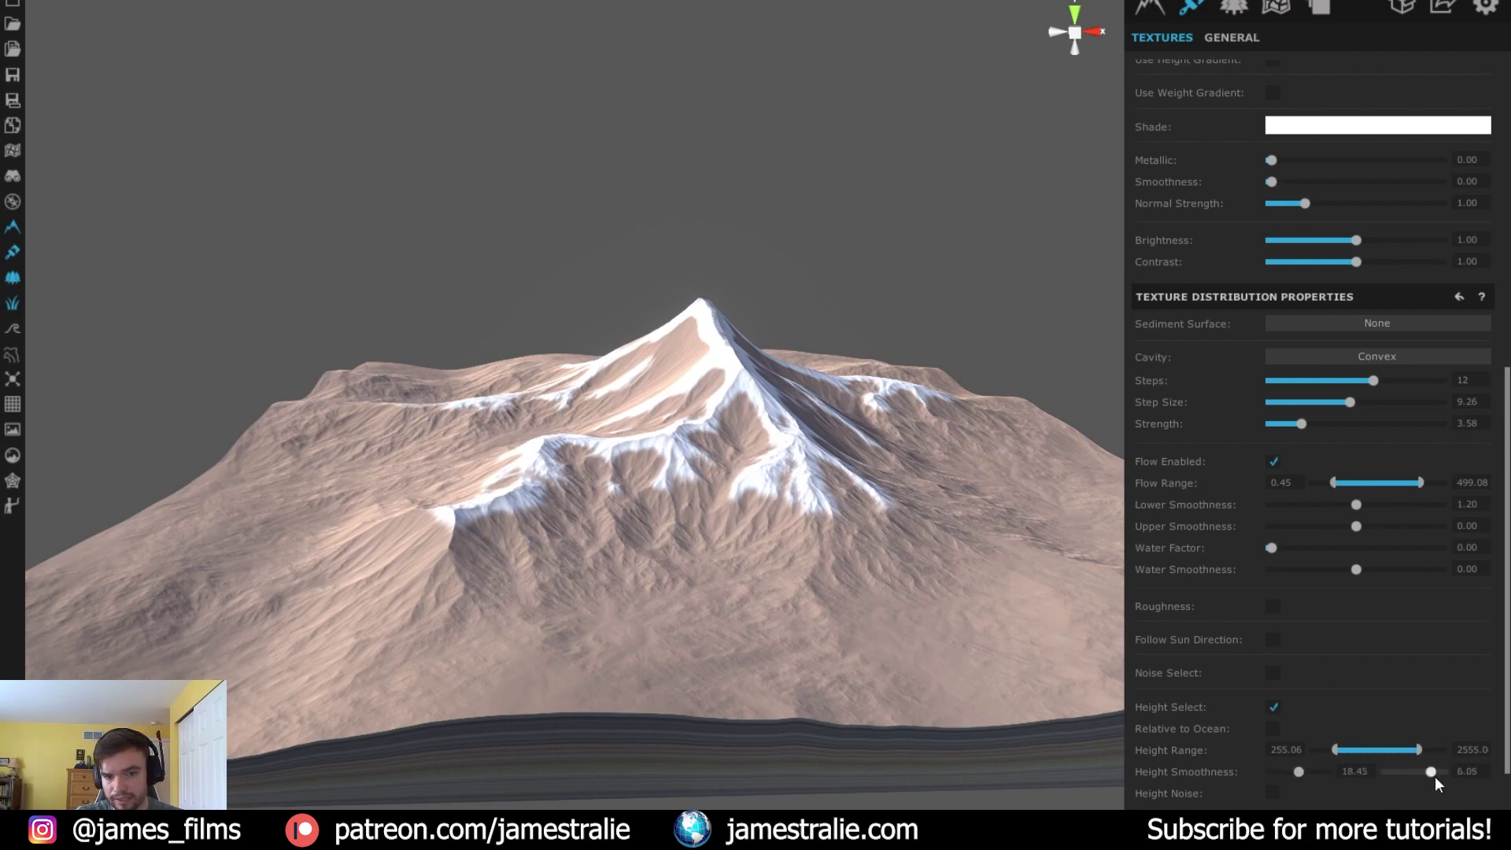
left_click_drag(1428, 778, 1415, 776)
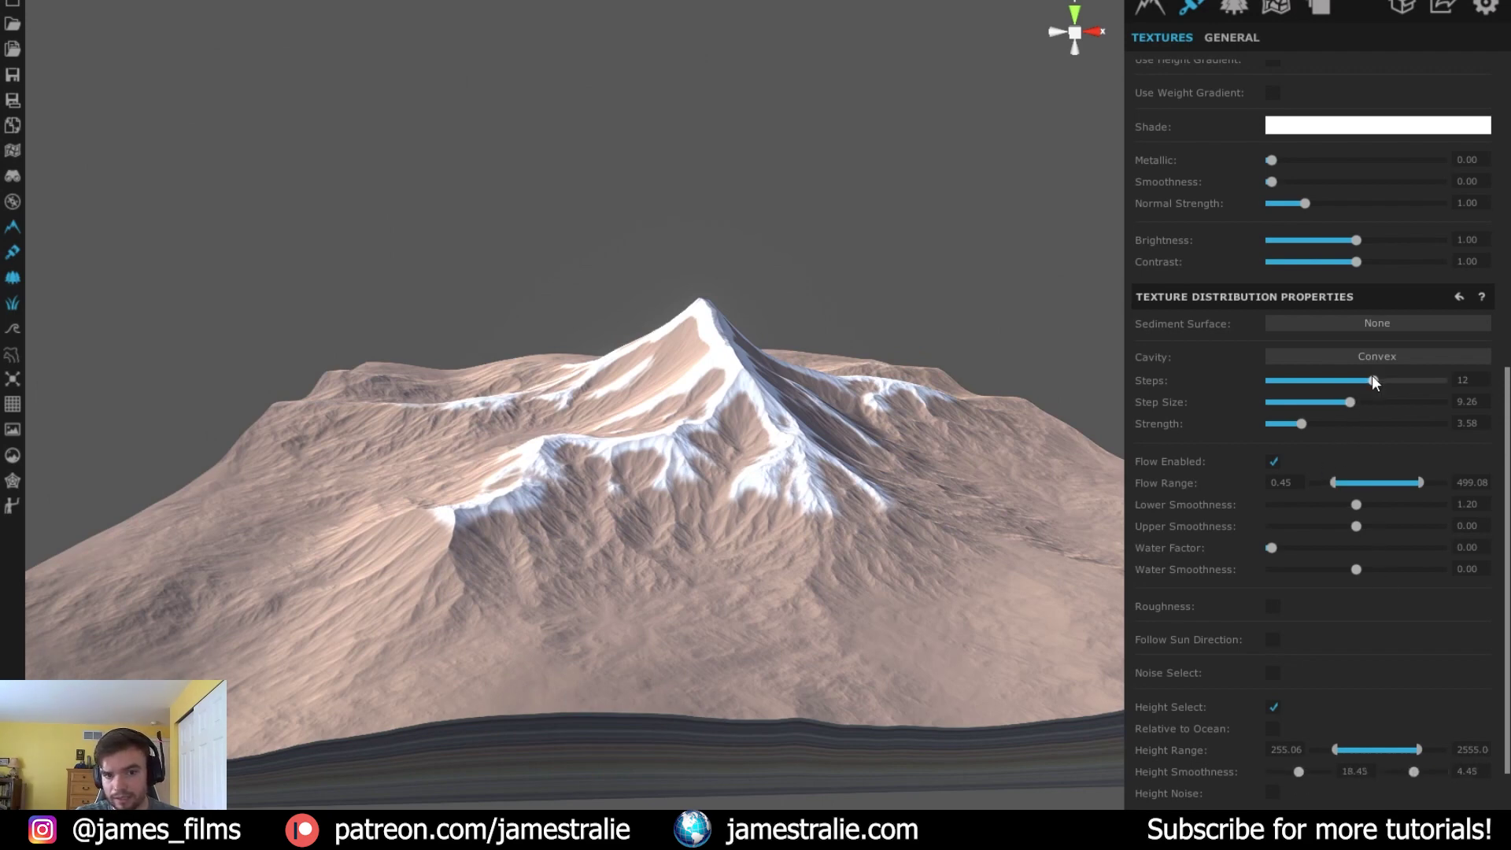
Set the snow's cavity to 16 steps and strength 12.85, and limit its slope range to 28.96–90 with lower smoothness 0.75
left_click_drag(1453, 417, 1380, 423)
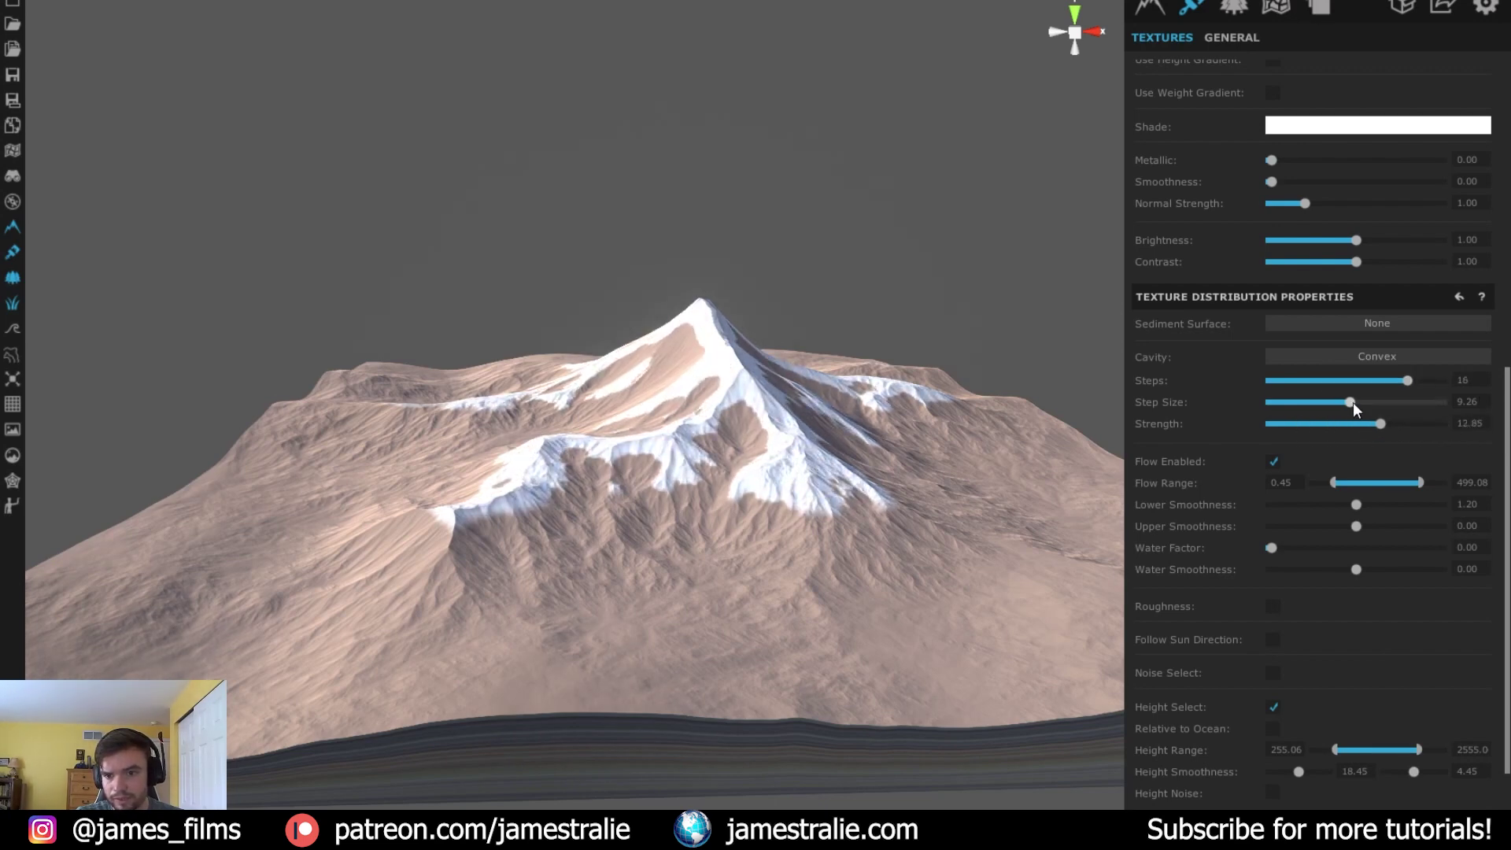
scroll(1179, 419, "down", 1)
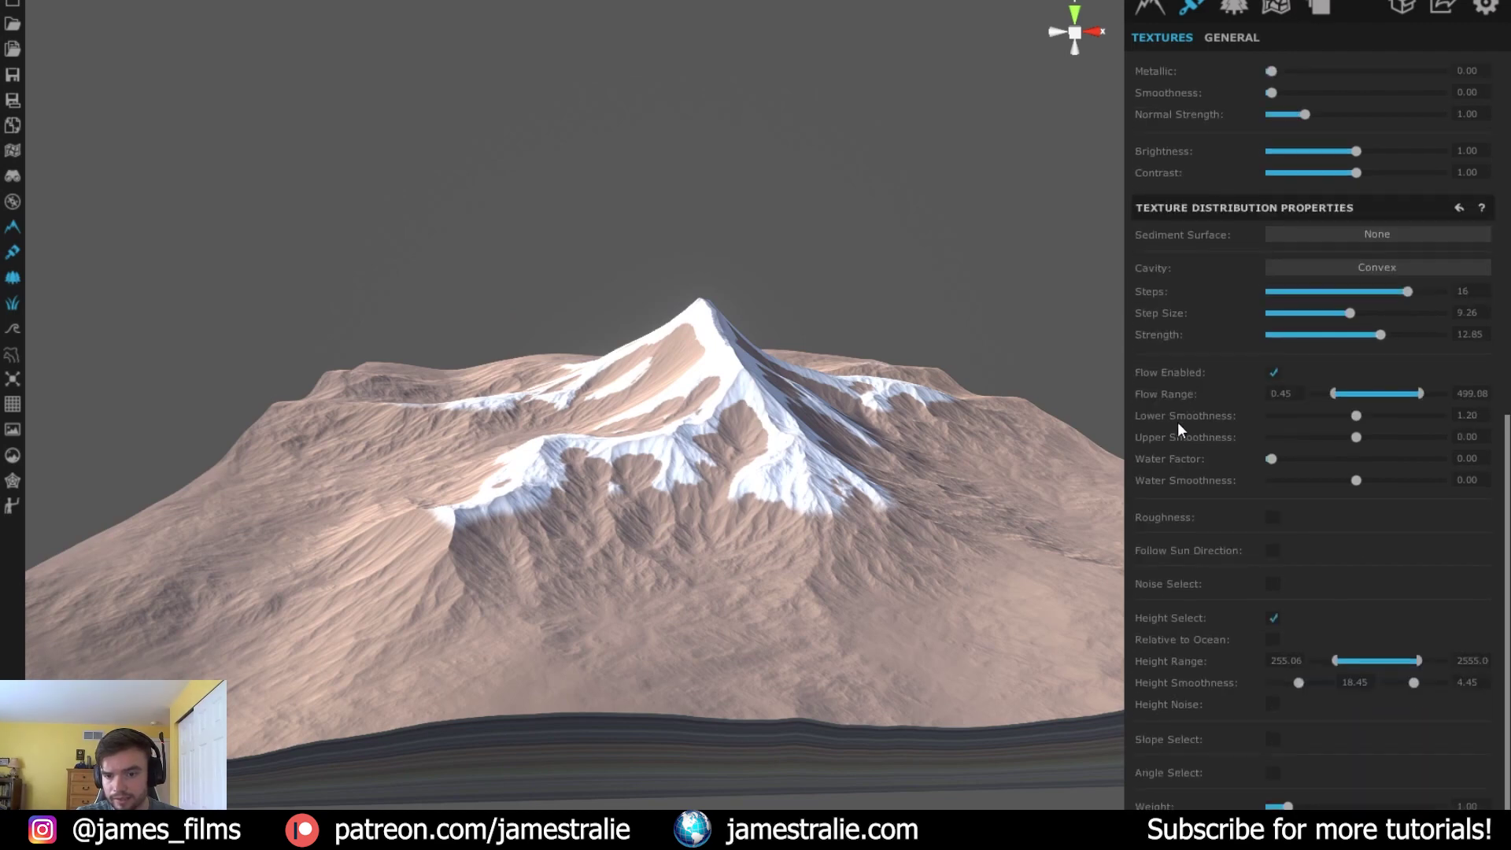
left_click(1272, 740)
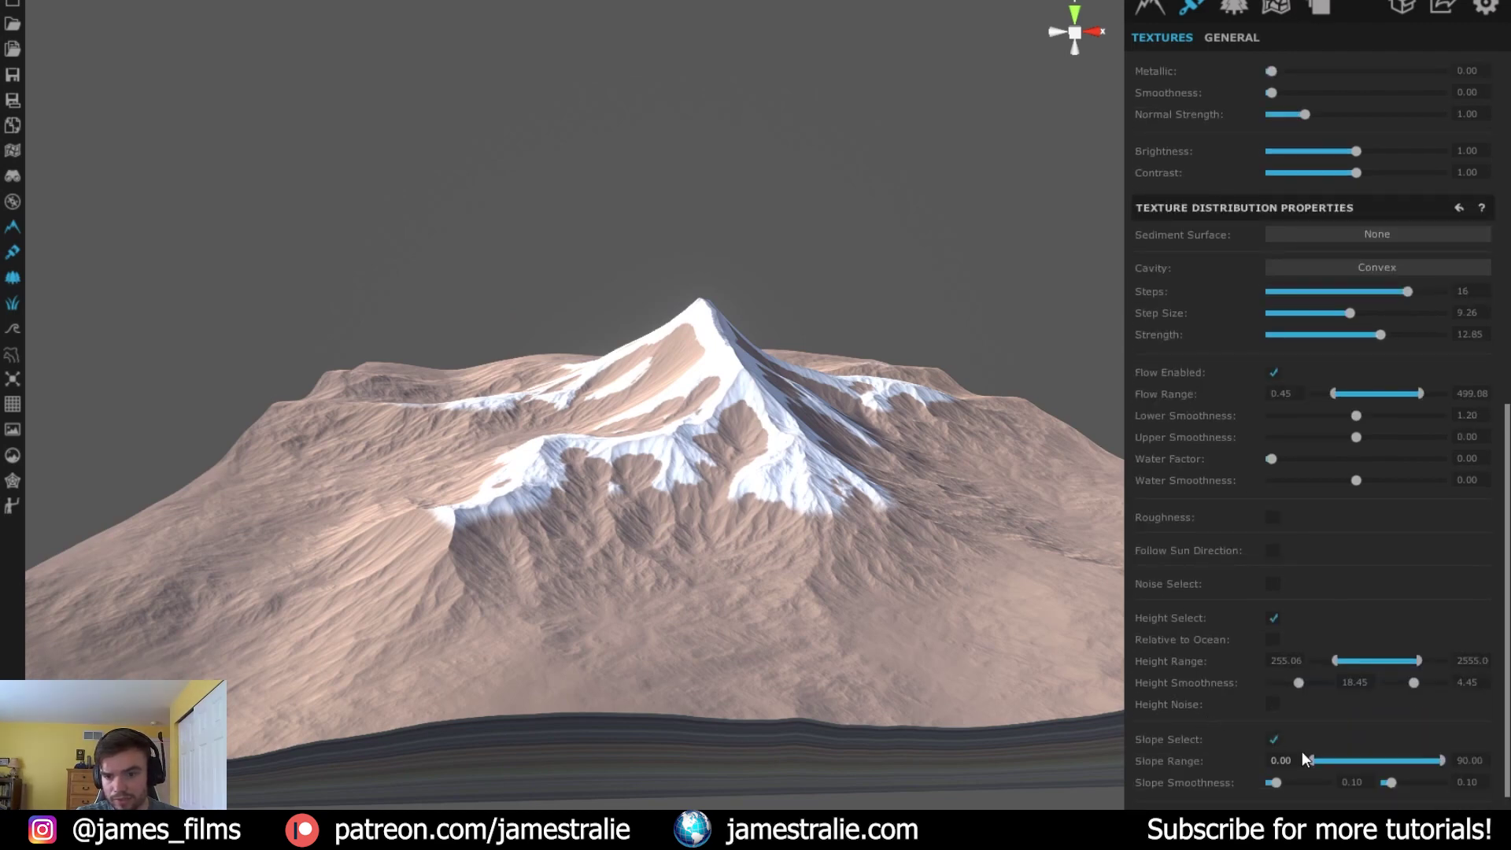
left_click_drag(1309, 760, 1350, 768)
mouse_move(1443, 760)
left_mouse_down()
mouse_move(1396, 767)
mouse_move(1444, 762)
left_mouse_up()
mouse_move(1276, 782)
left_mouse_down()
mouse_move(1327, 784)
mouse_move(1312, 783)
left_mouse_up()
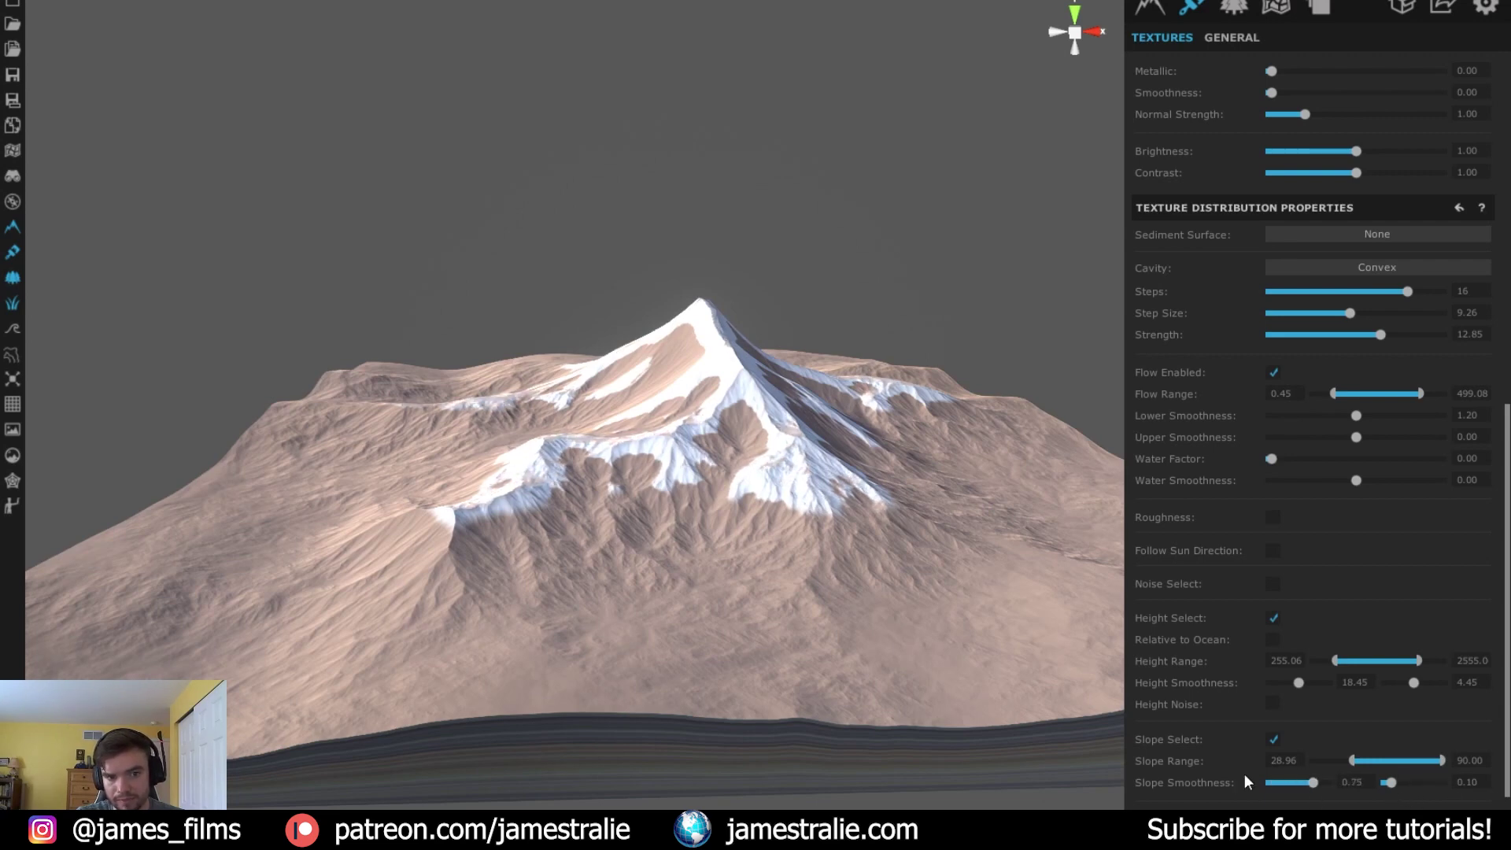
right_click_drag(791, 629, 811, 667)
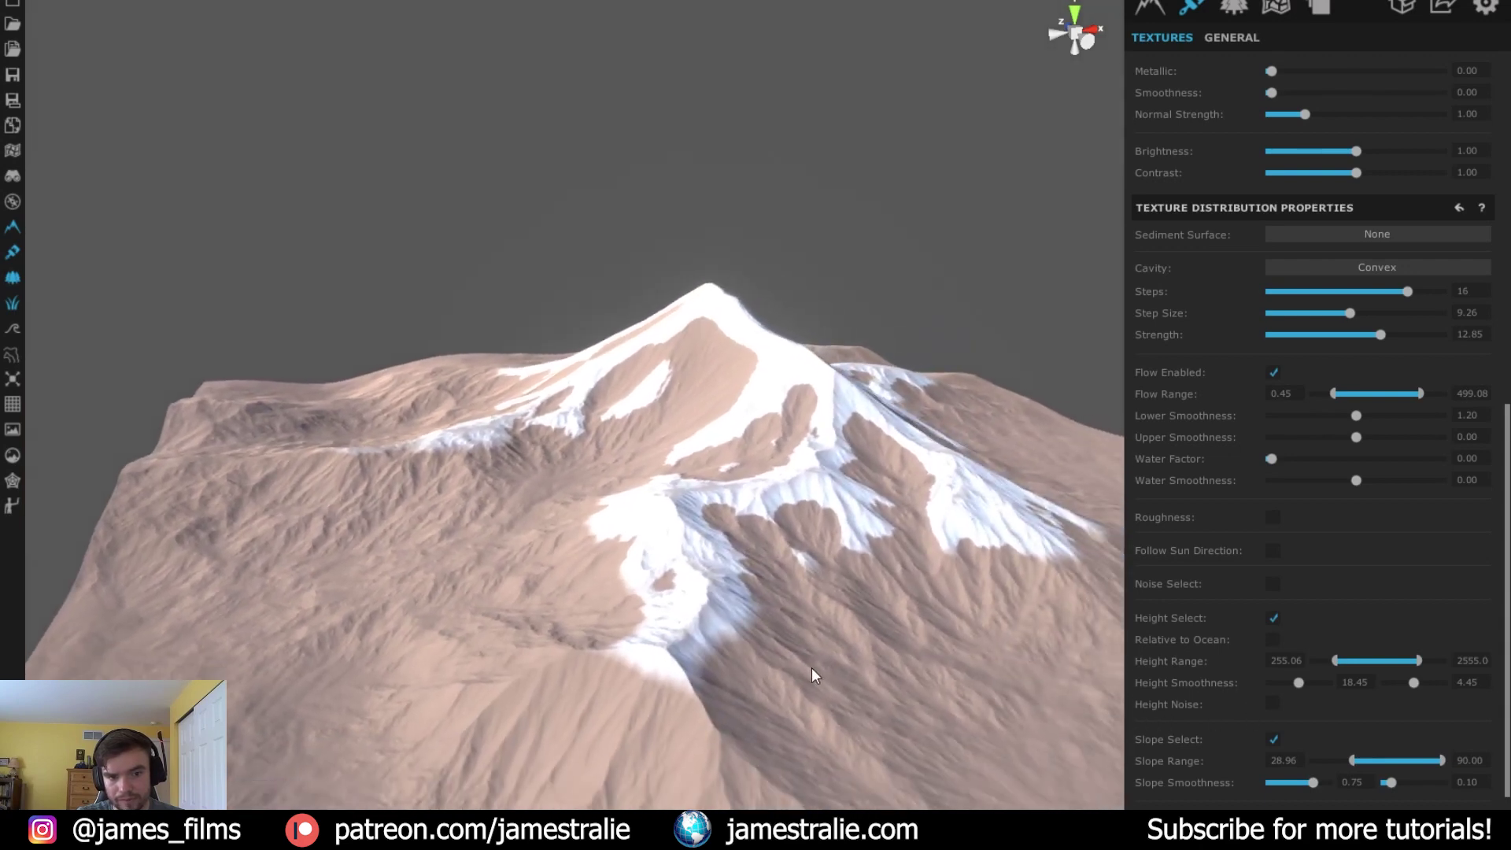
Set the snow's lower height smoothness to 62.36, its minimum flow to 0.00 and its lower flow smoothness to 1.44
left_click_drag(1298, 682, 1326, 683)
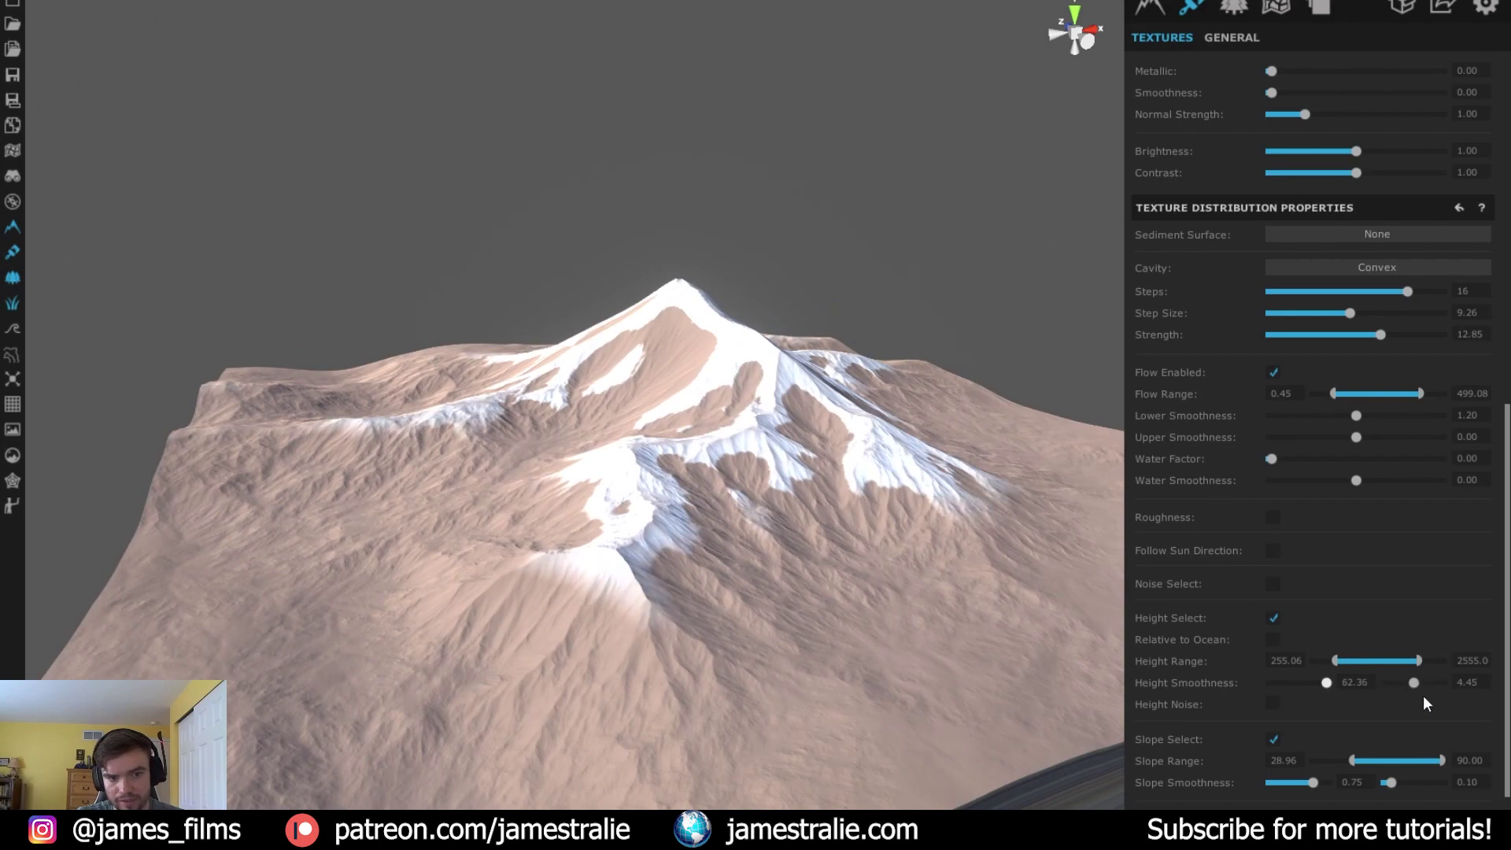
left_click_drag(908, 662, 833, 617)
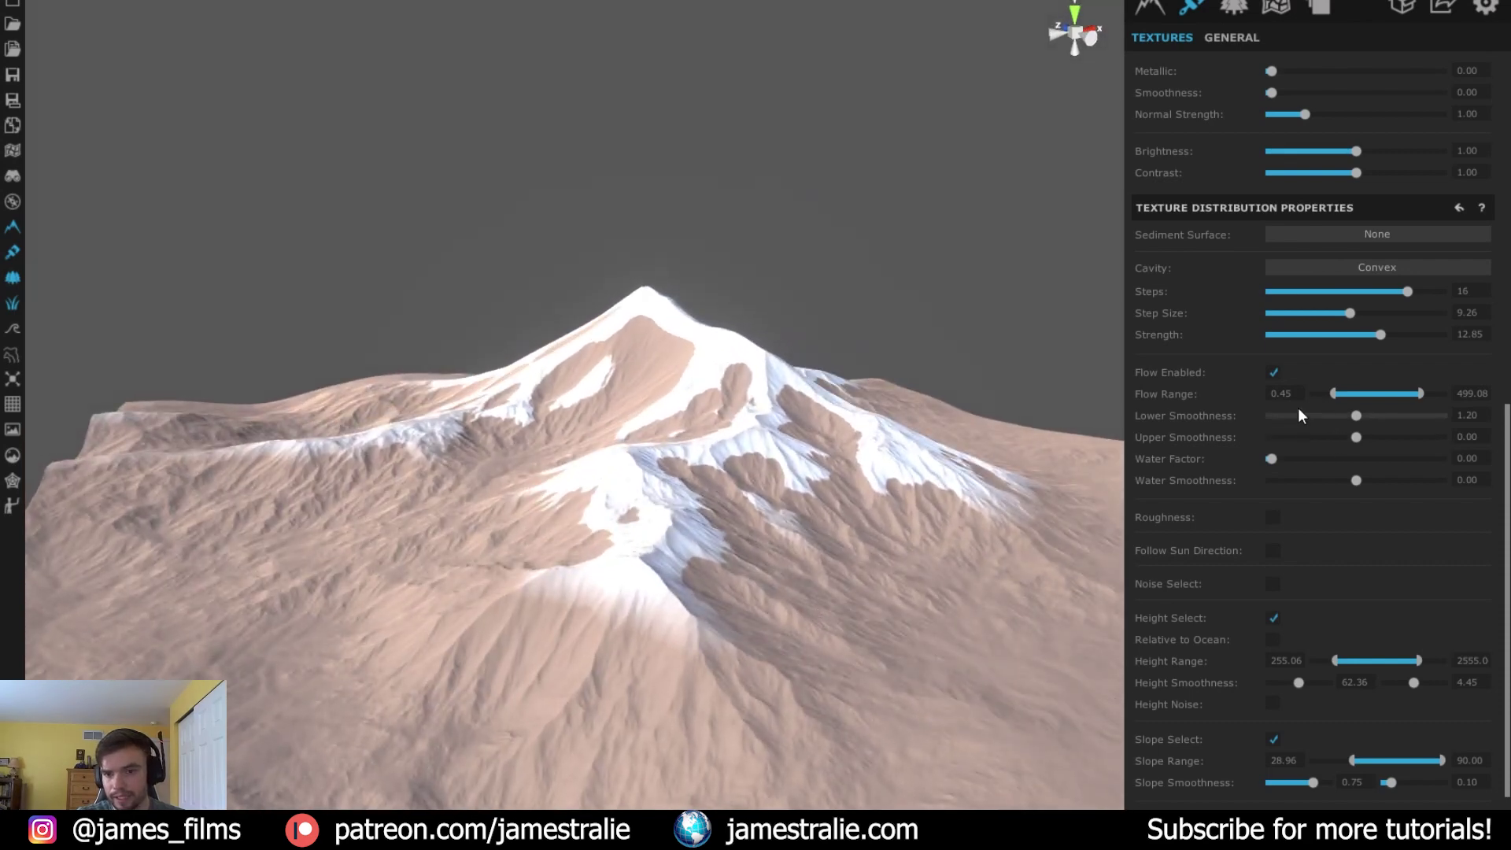
left_click_drag(1336, 392, 1377, 422)
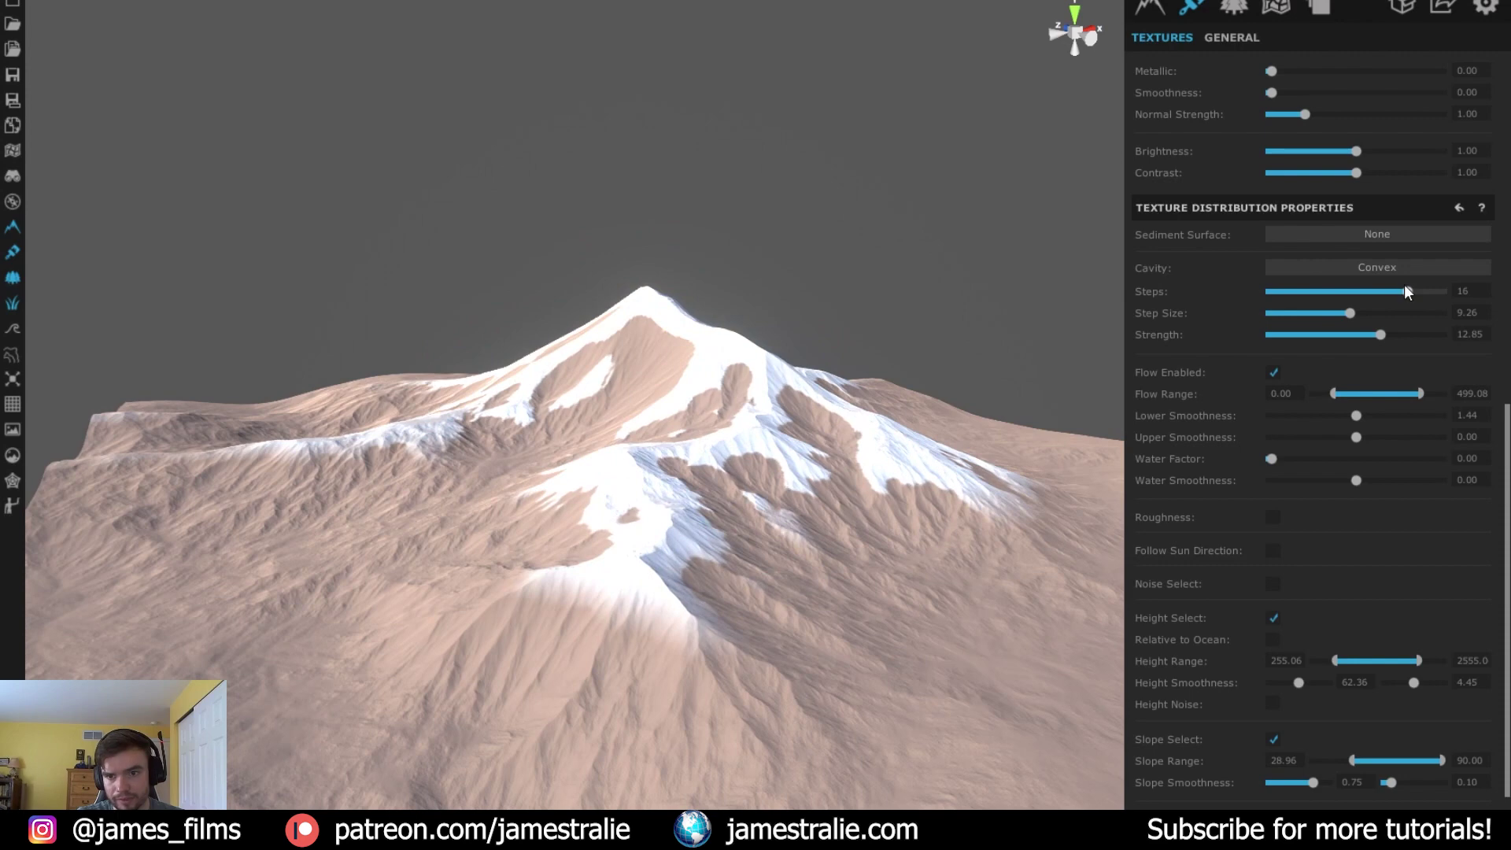
Try Surface0, Surface1 and Surface2 as the snow's sediment surface and return the setting to None
left_click(1383, 235)
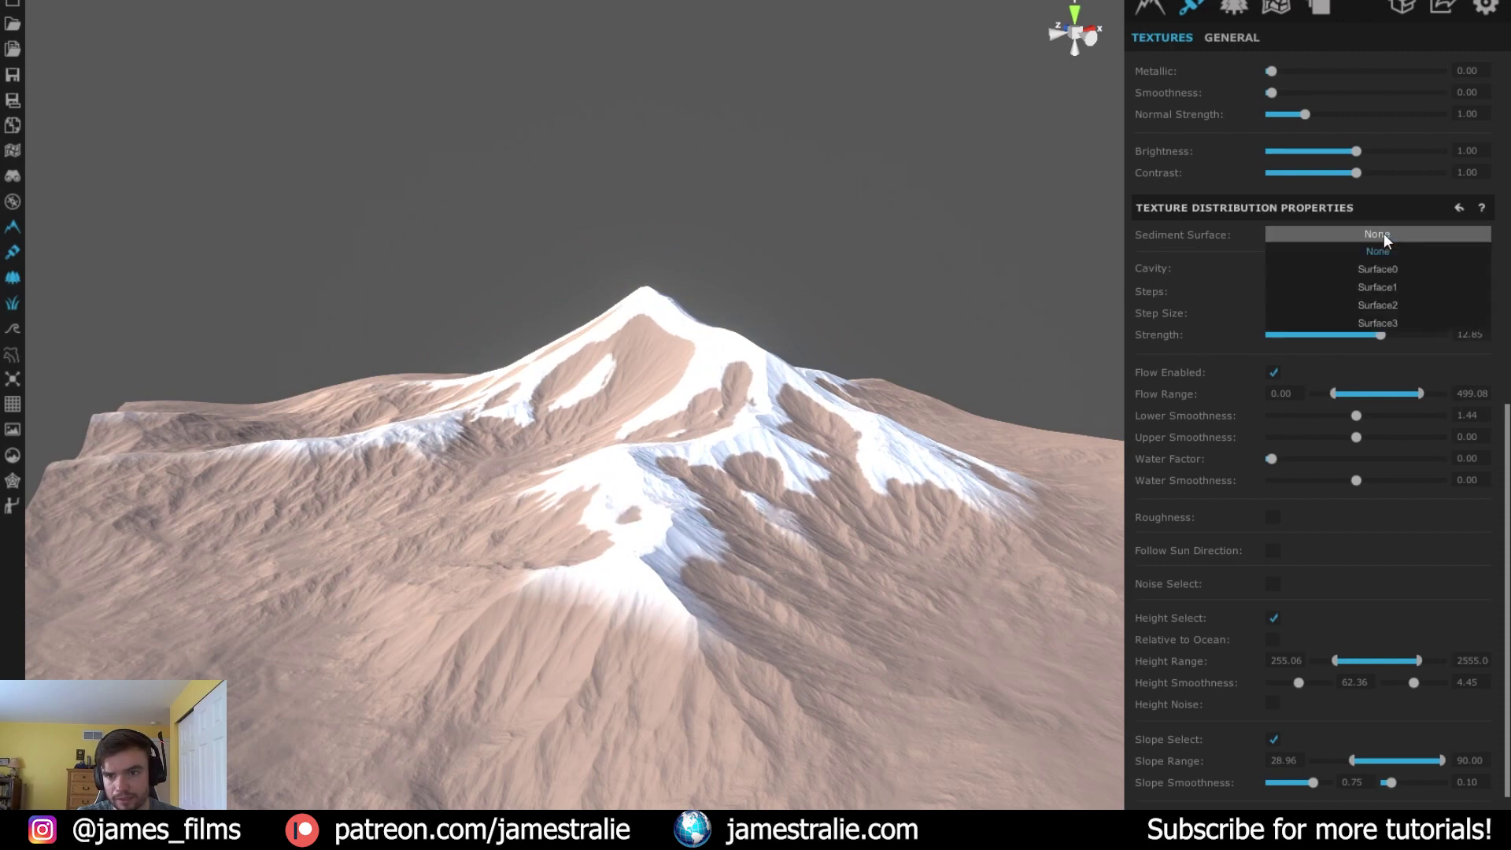
left_click(1387, 270)
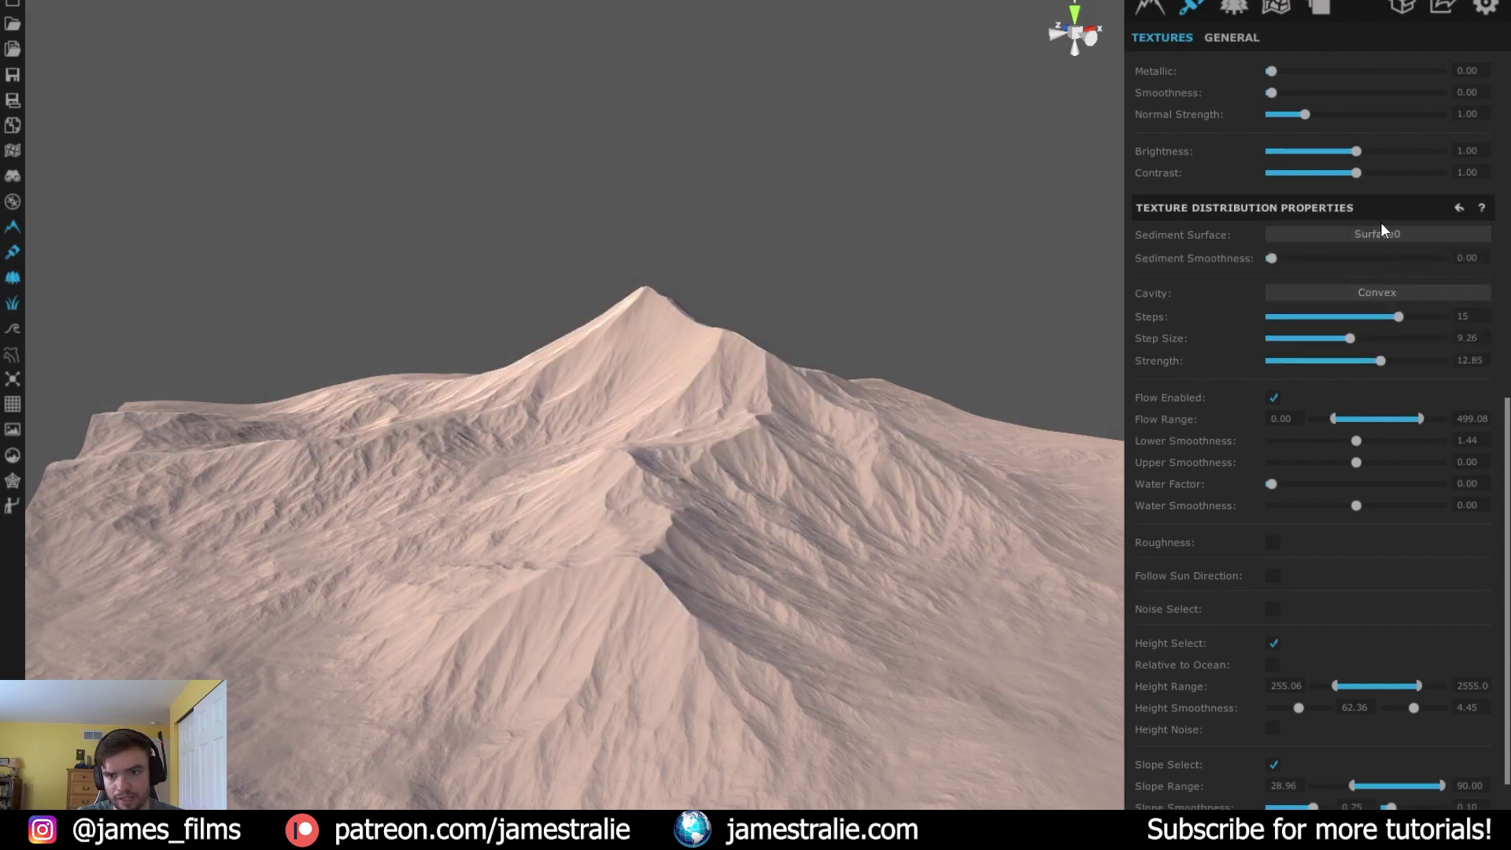
left_click(1380, 228)
left_click(1377, 283)
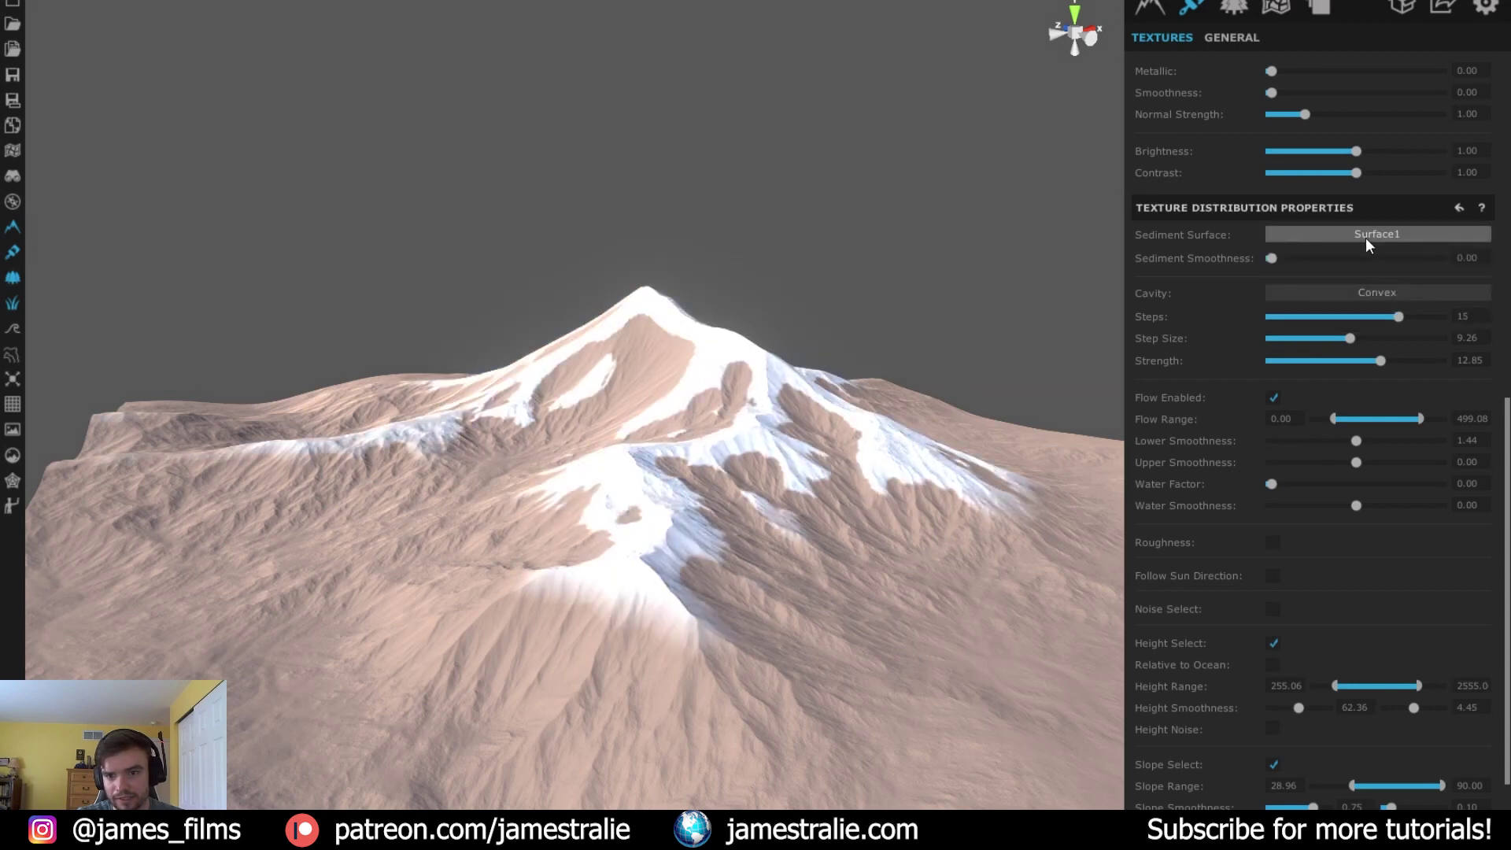
left_click(1366, 235)
left_click(1377, 299)
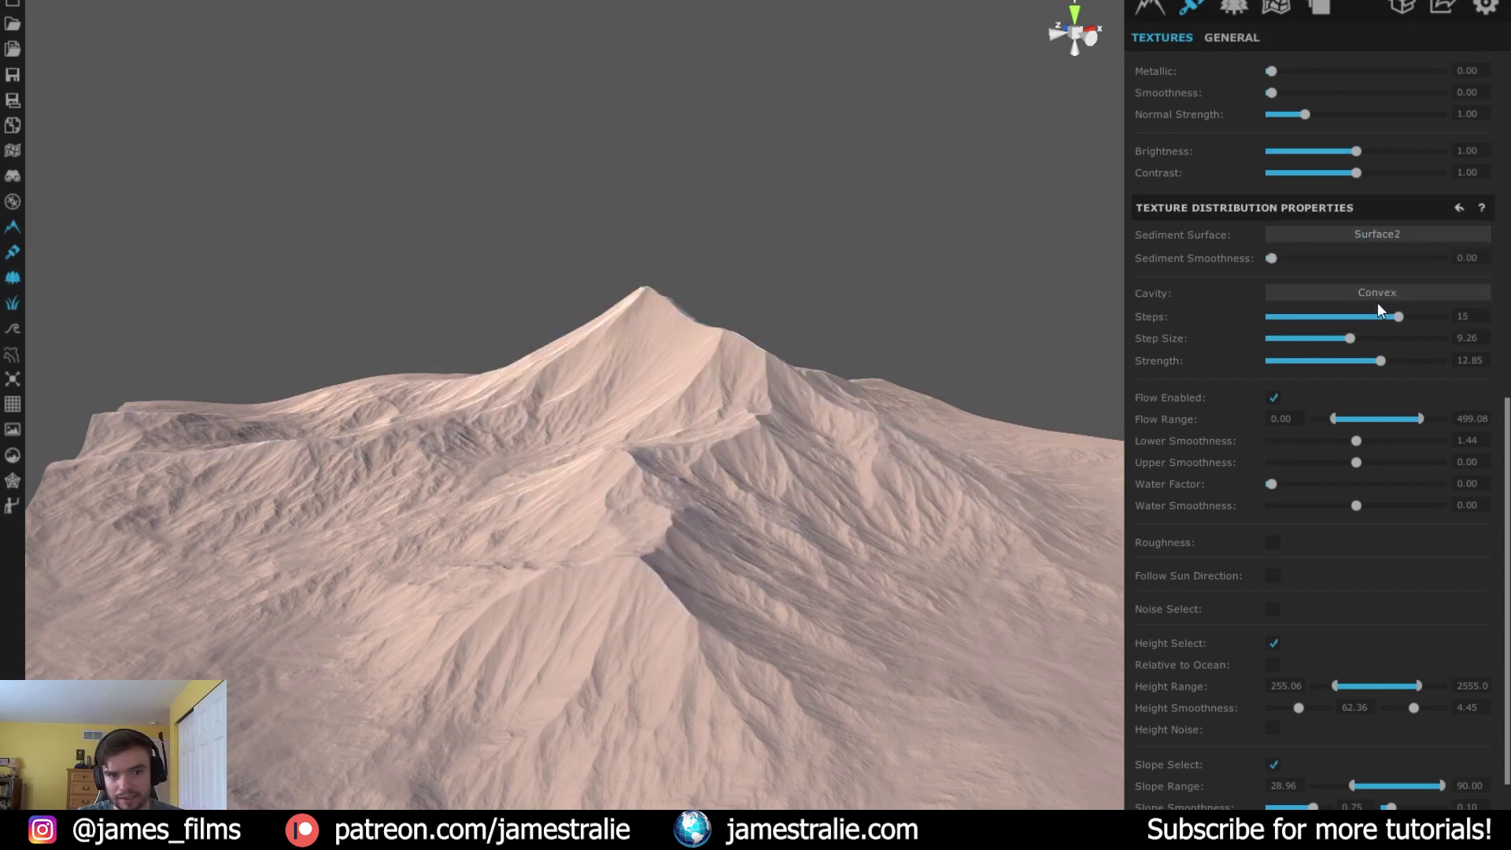
left_click(1361, 236)
left_click(1363, 250)
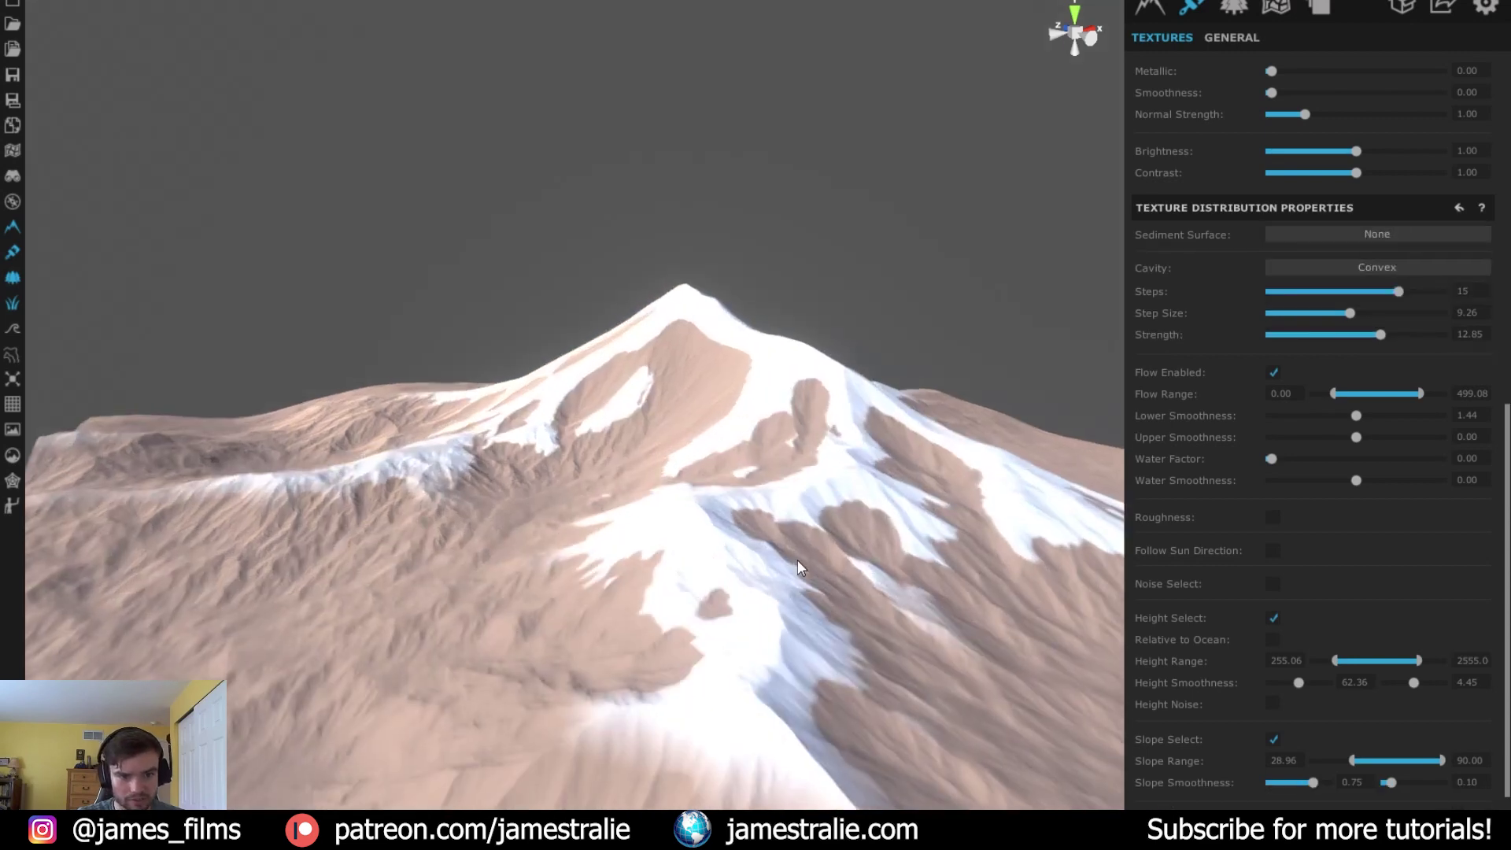
Start editing the custom base shape and adjust the height of the control point on the slope just below the peak
scroll(796, 560, "down", 6)
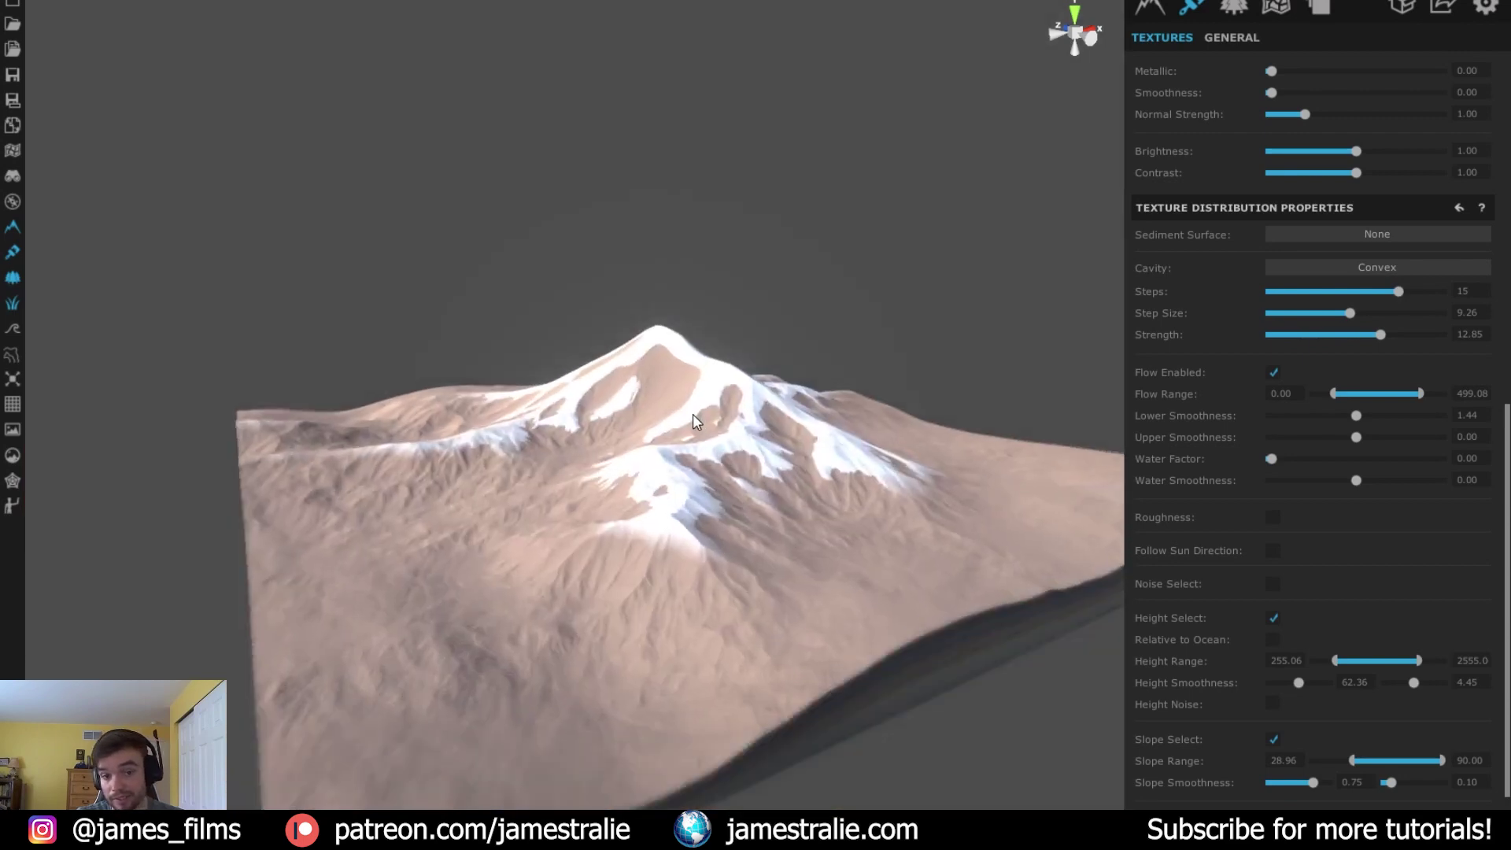
scroll(693, 421, "up", 5)
left_click(1149, 10)
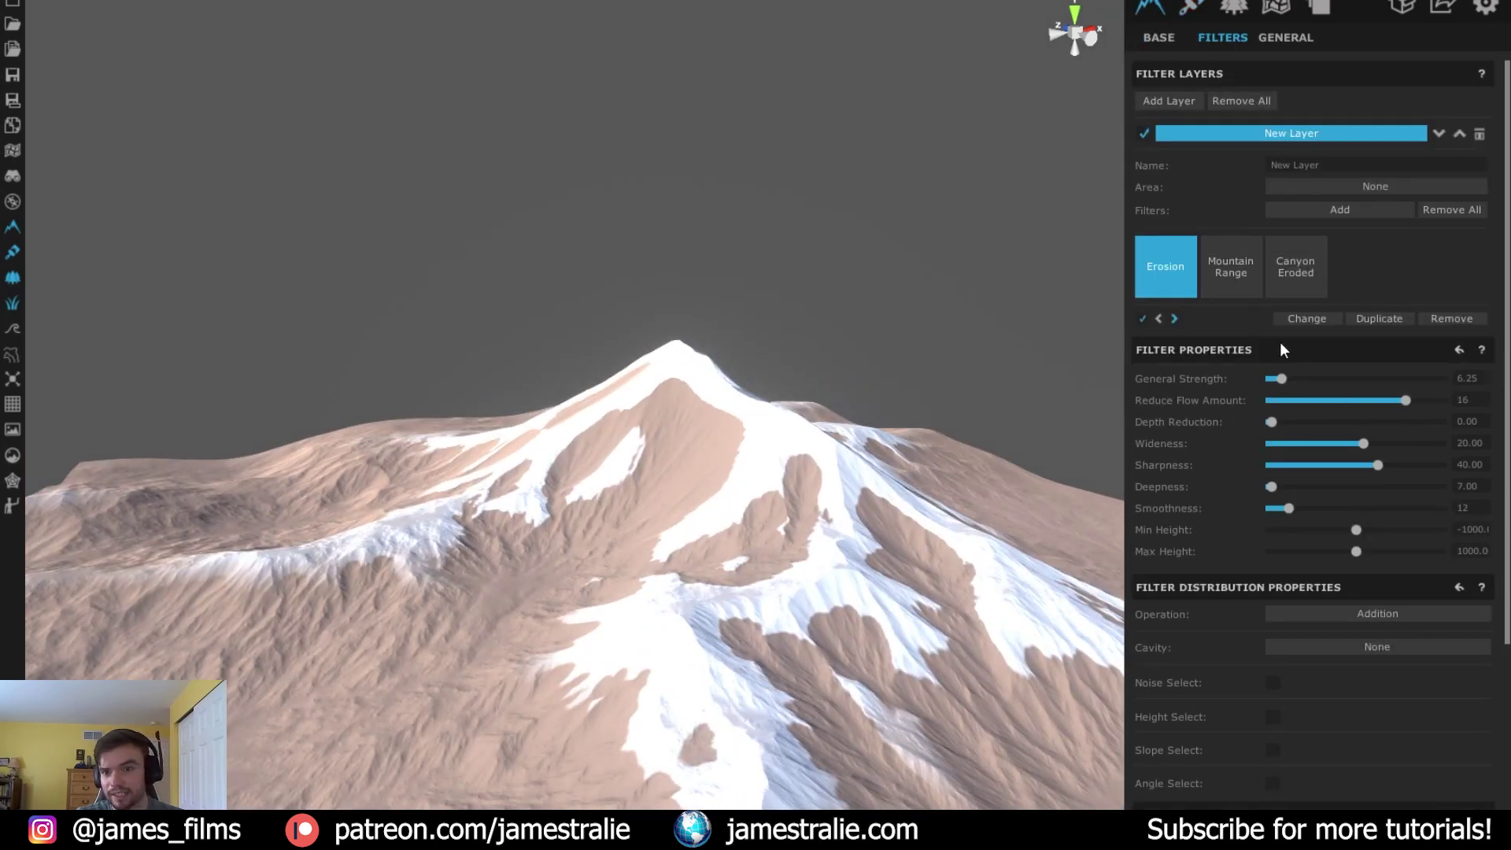
left_click(1158, 33)
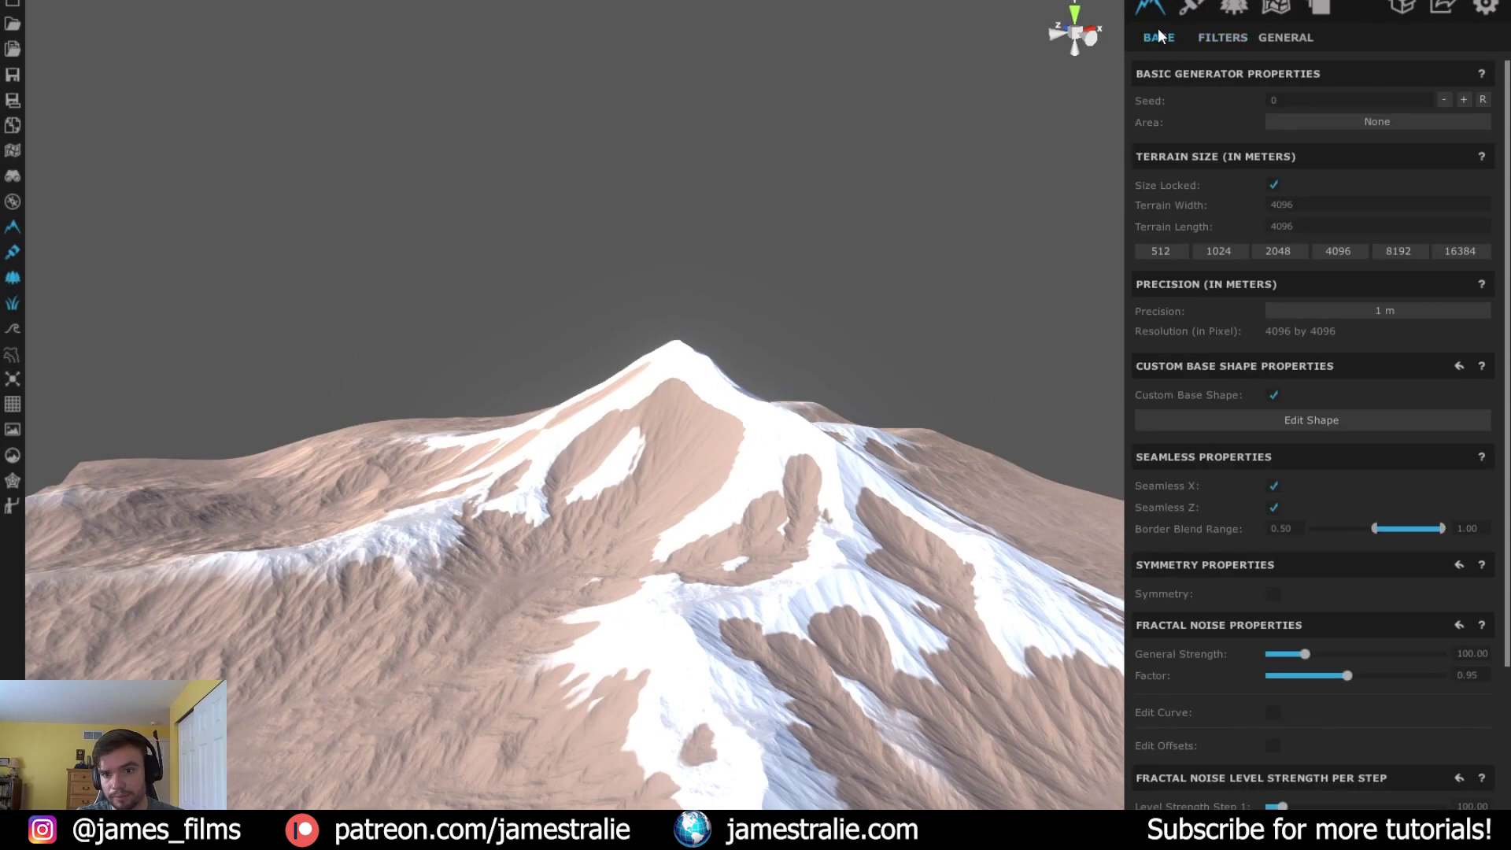
left_click(1327, 421)
left_click_drag(646, 475, 674, 364)
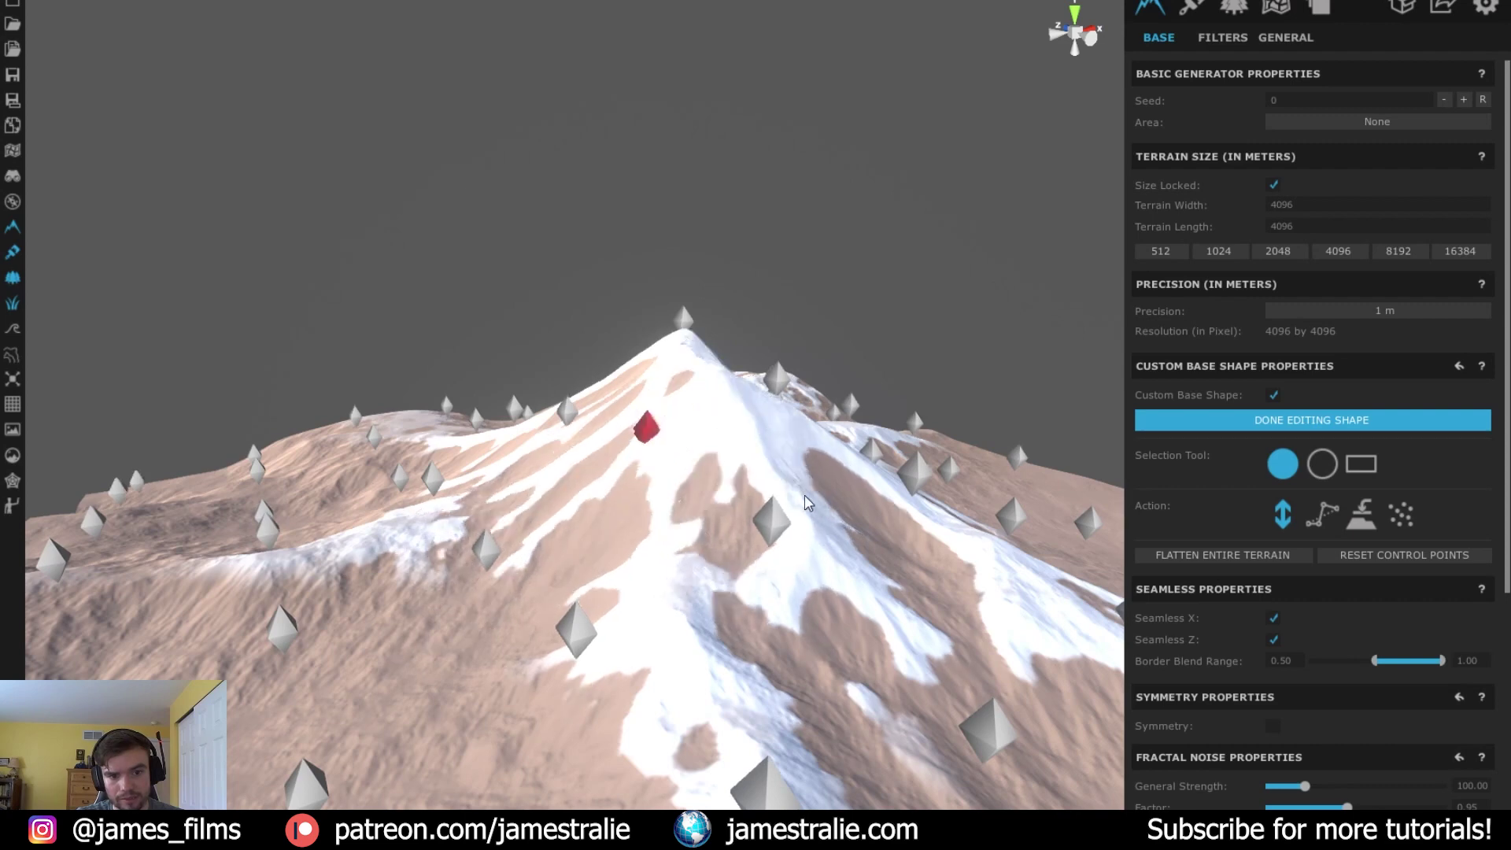
left_click(771, 513)
left_click(646, 403)
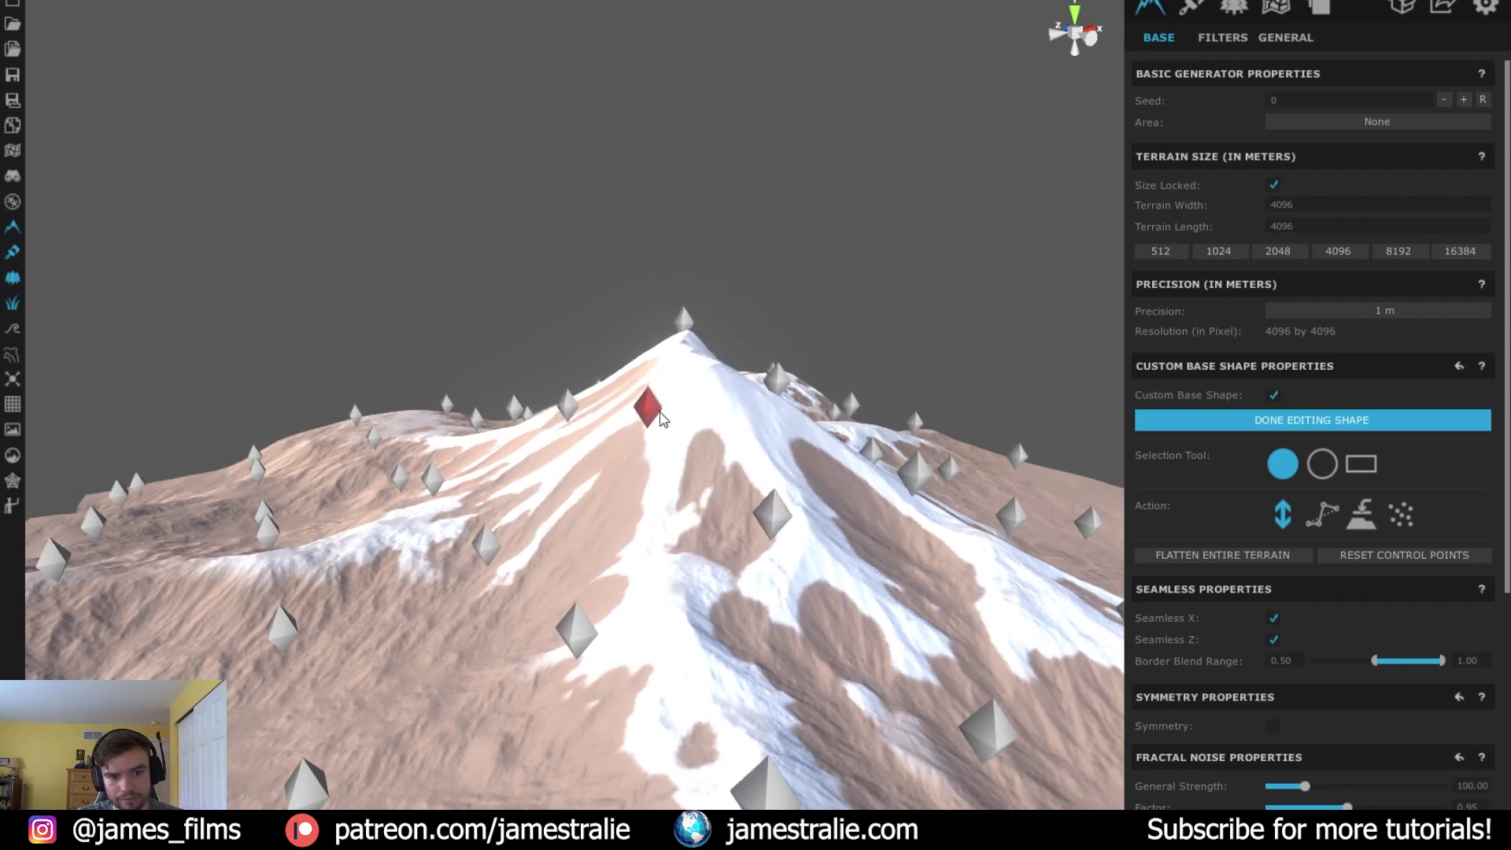
left_click_drag(673, 466, 679, 509)
Slightly lower the control point on the mountain's front slope and finish editing the base shape
left_click(988, 731)
left_click(914, 473)
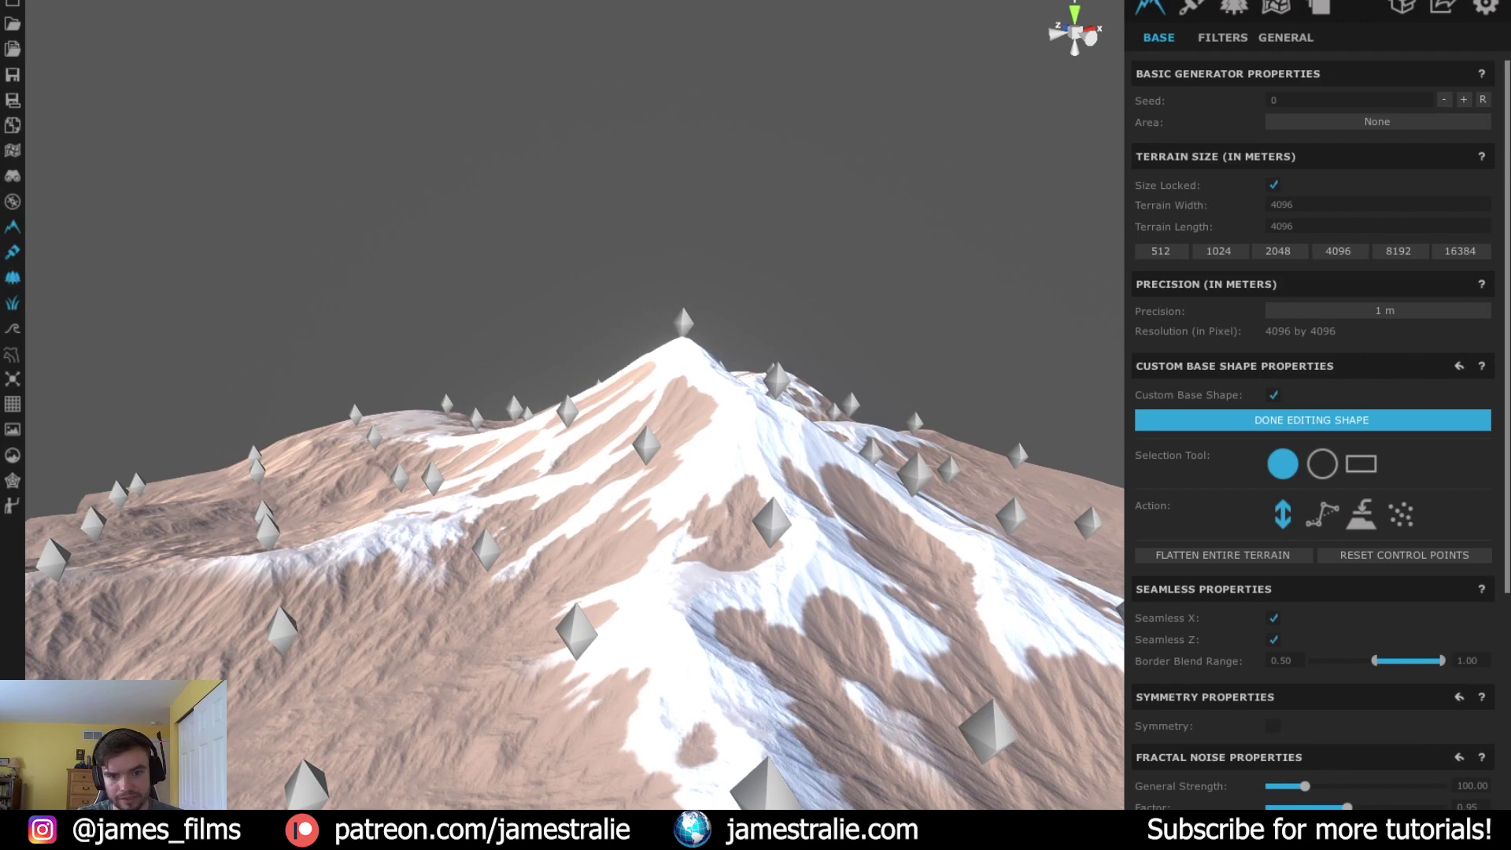
left_click(771, 521)
left_click_drag(829, 667, 757, 477)
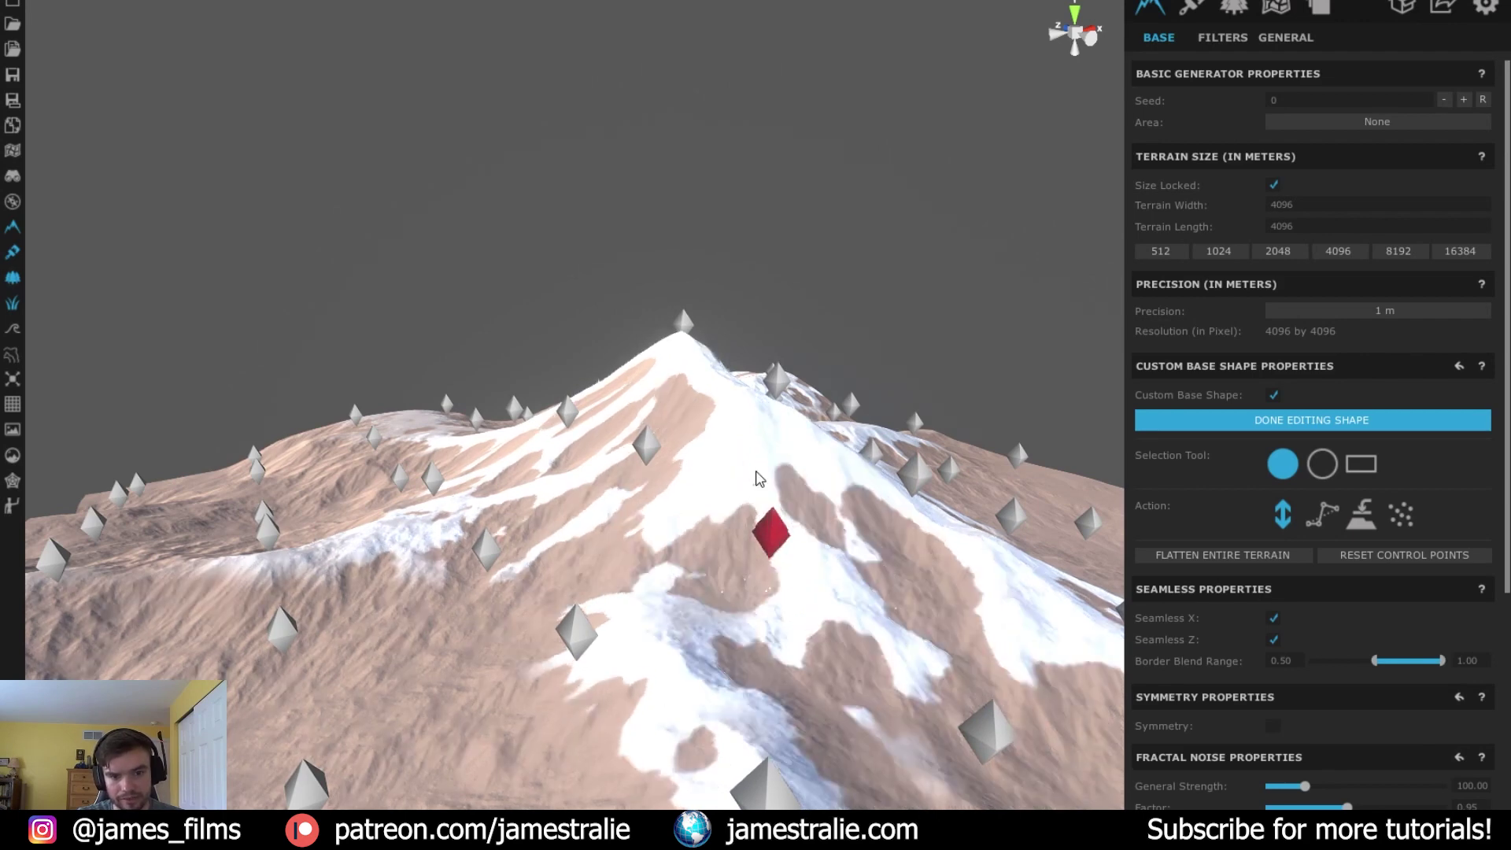
left_click(1279, 418)
right_click_drag(820, 609, 683, 519)
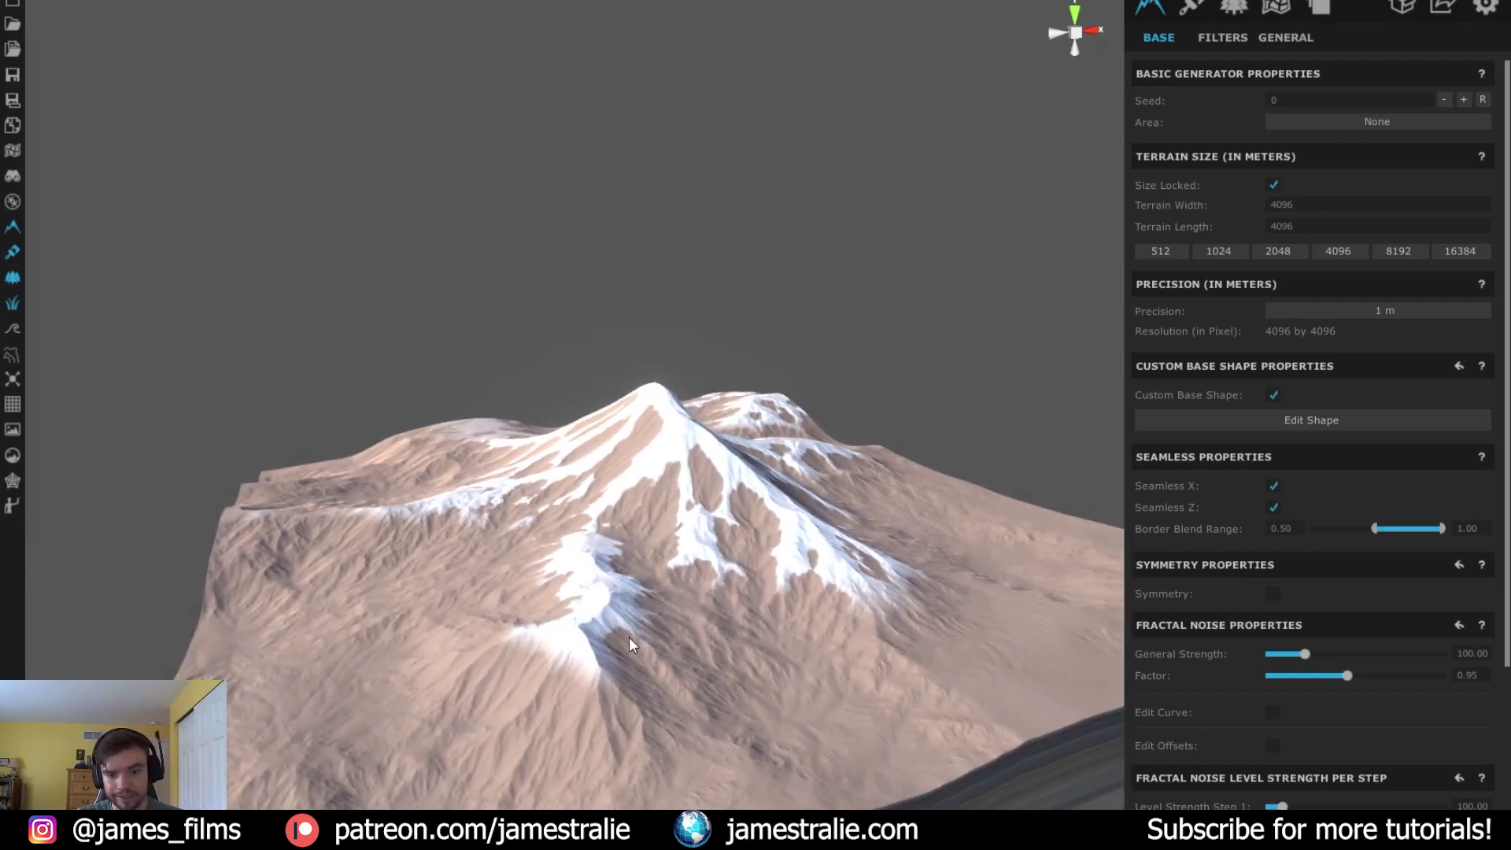
right_click_drag(629, 638, 619, 662)
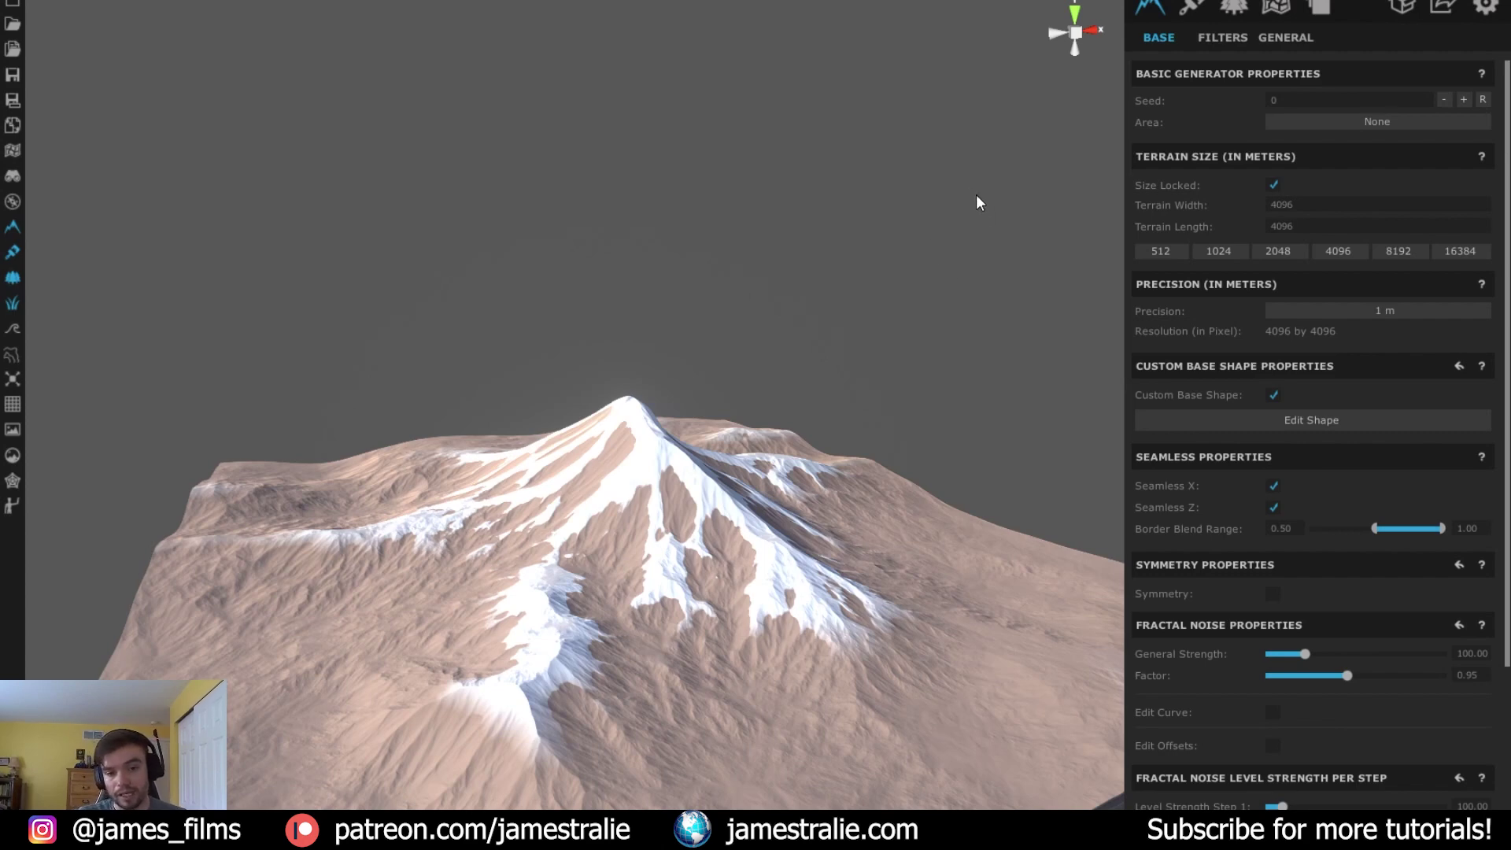
Set up the surface export as a Terrain Height-Map in EXR format
left_click(1442, 8)
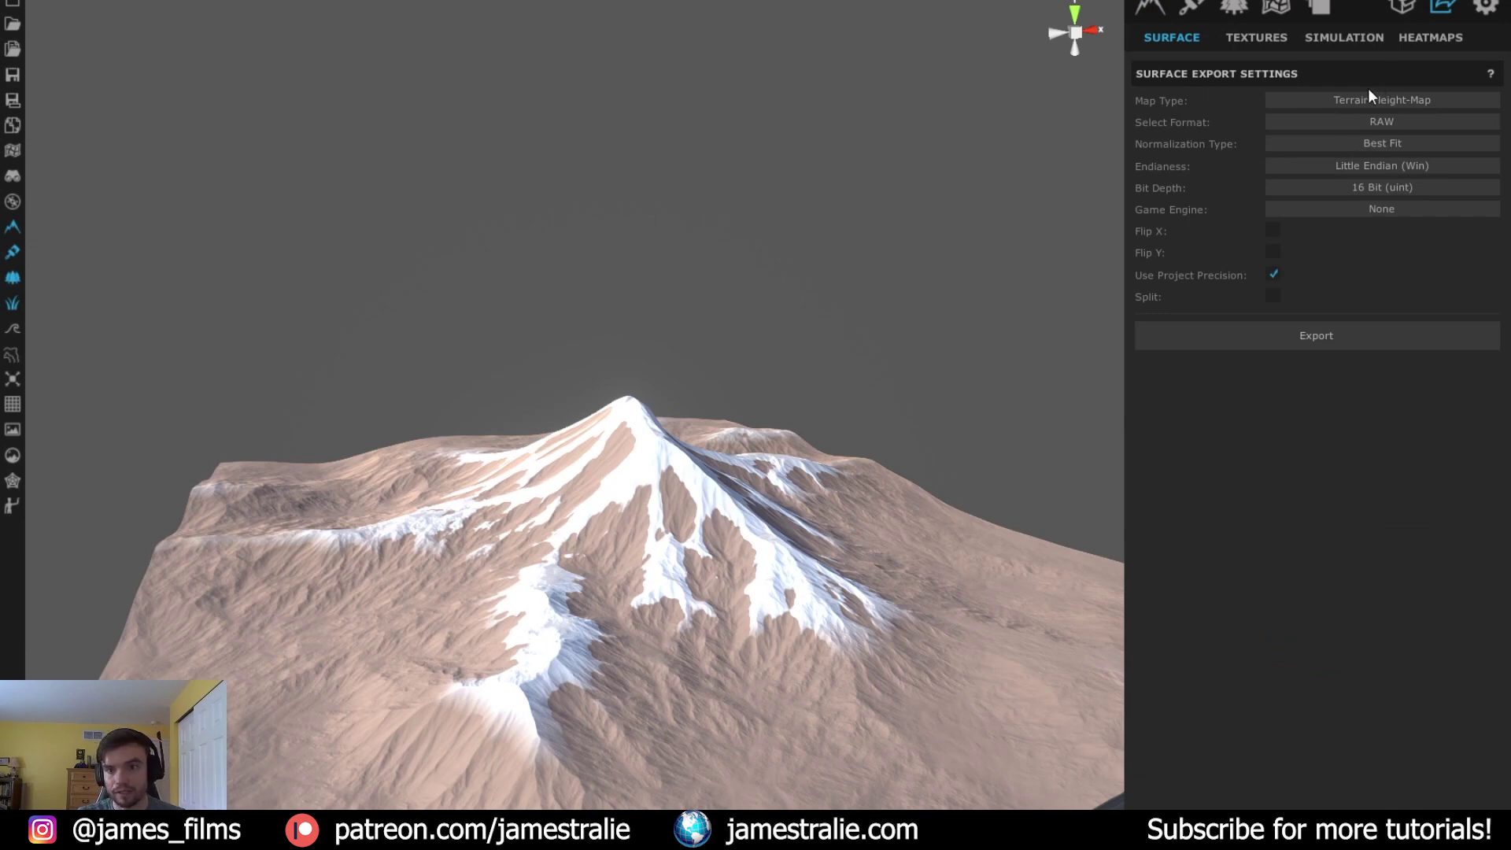
left_click(1383, 121)
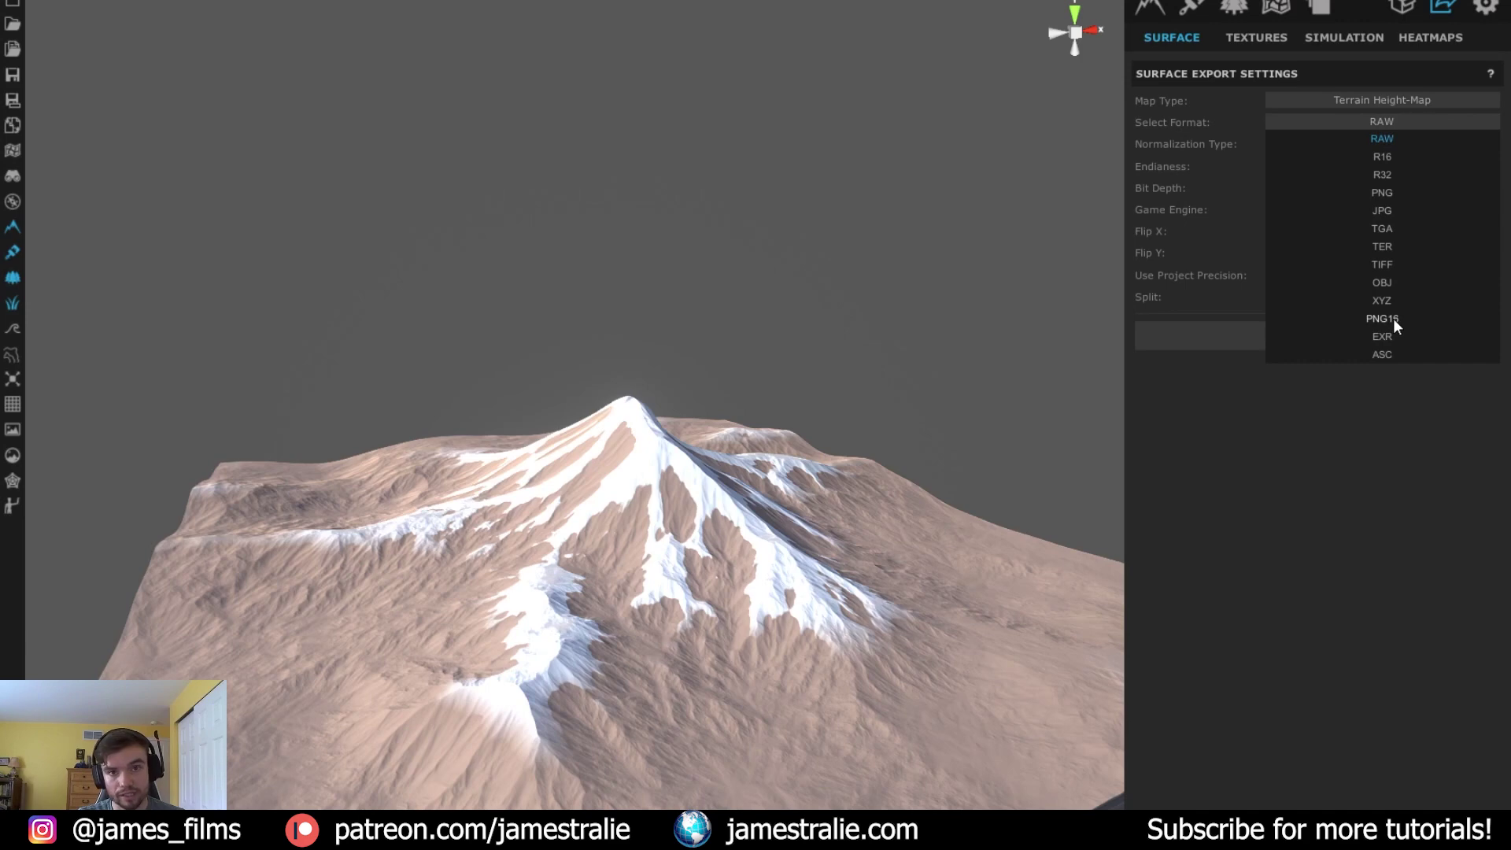
left_click(1399, 515)
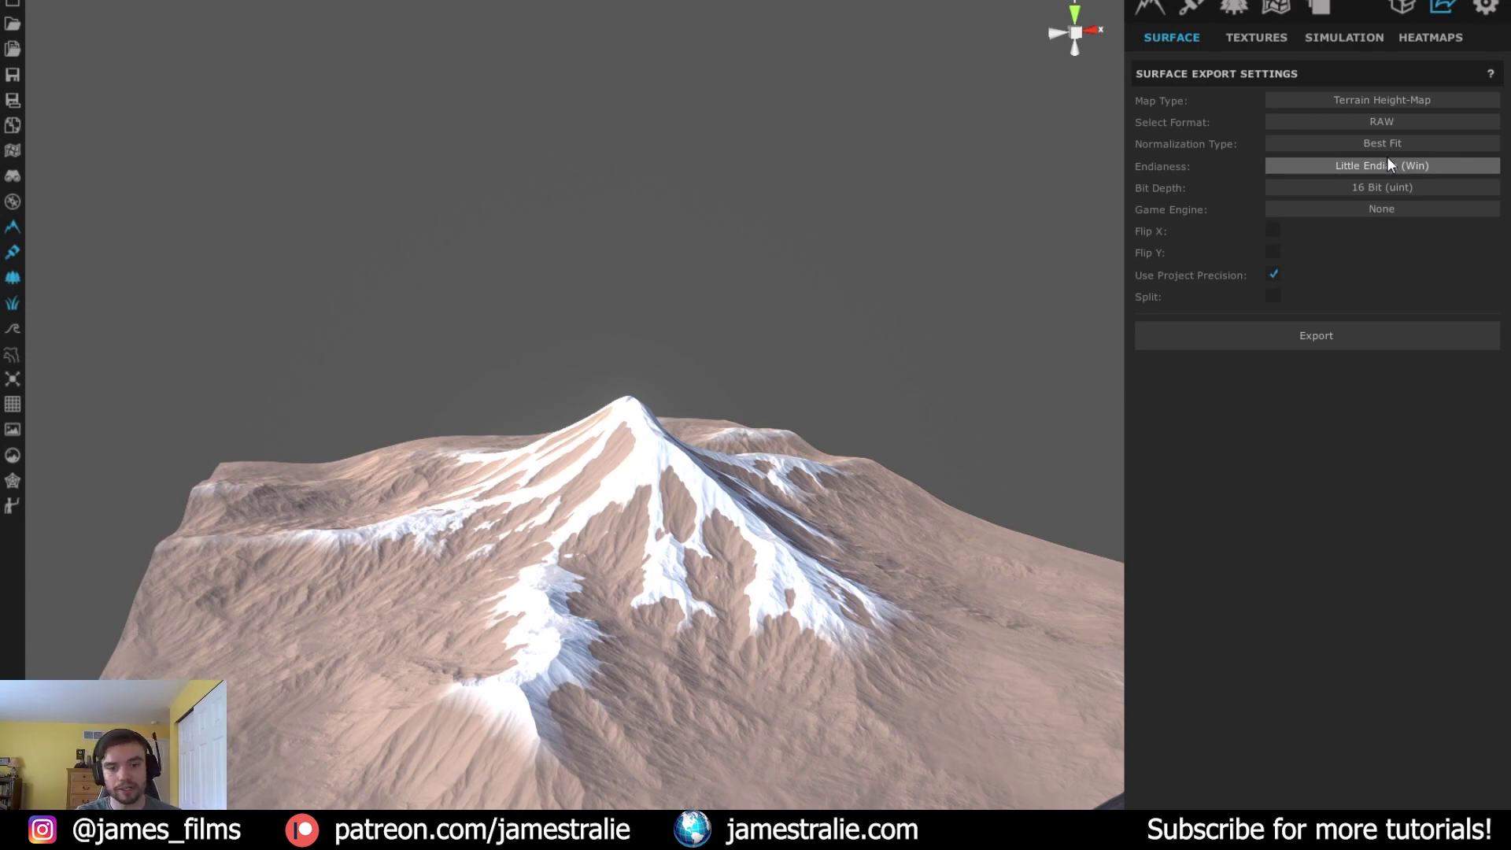
left_click(1397, 124)
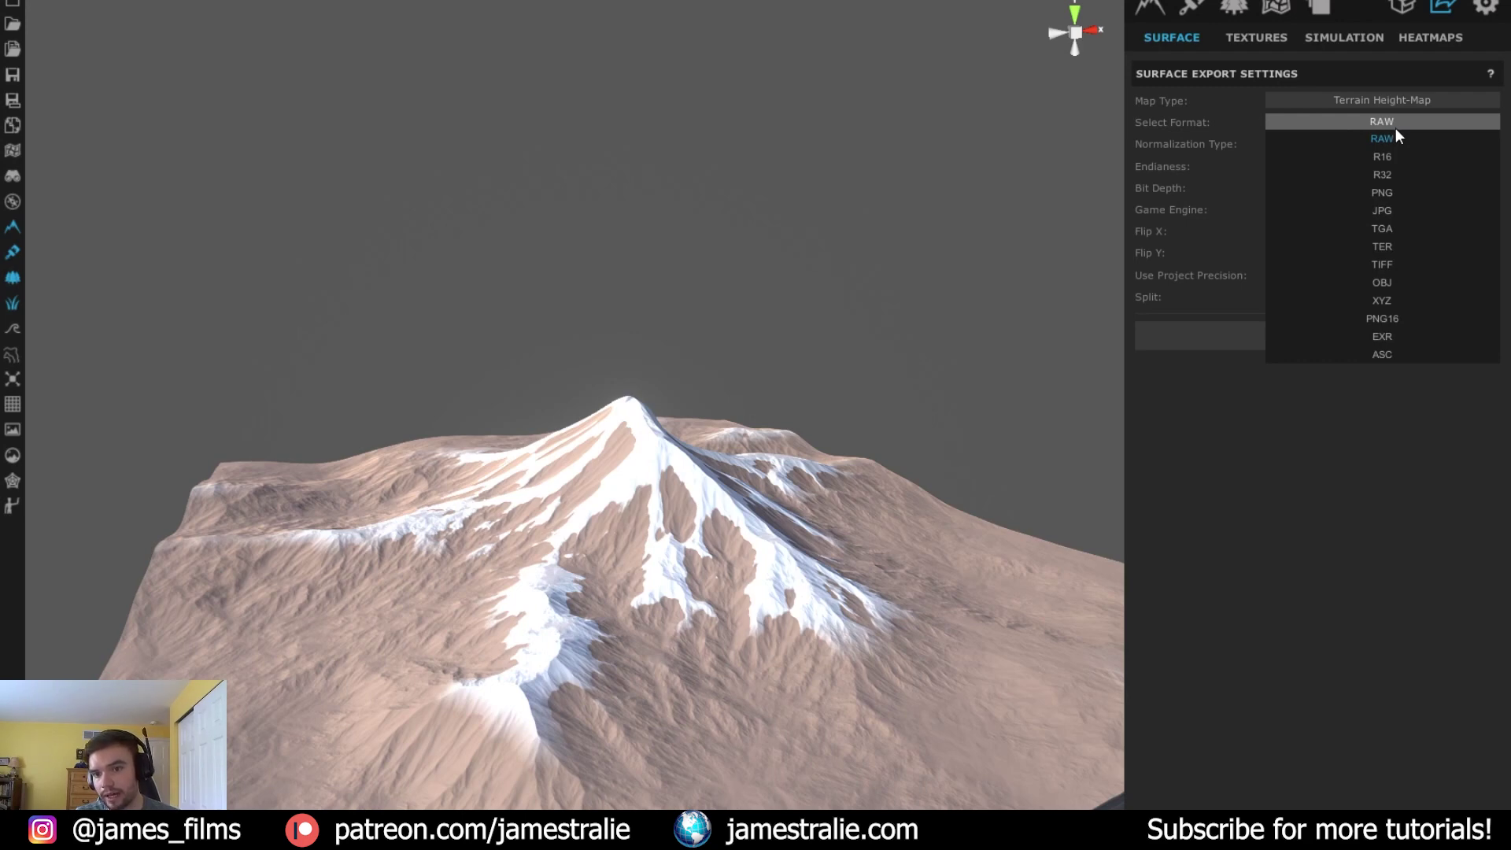
left_click(1386, 337)
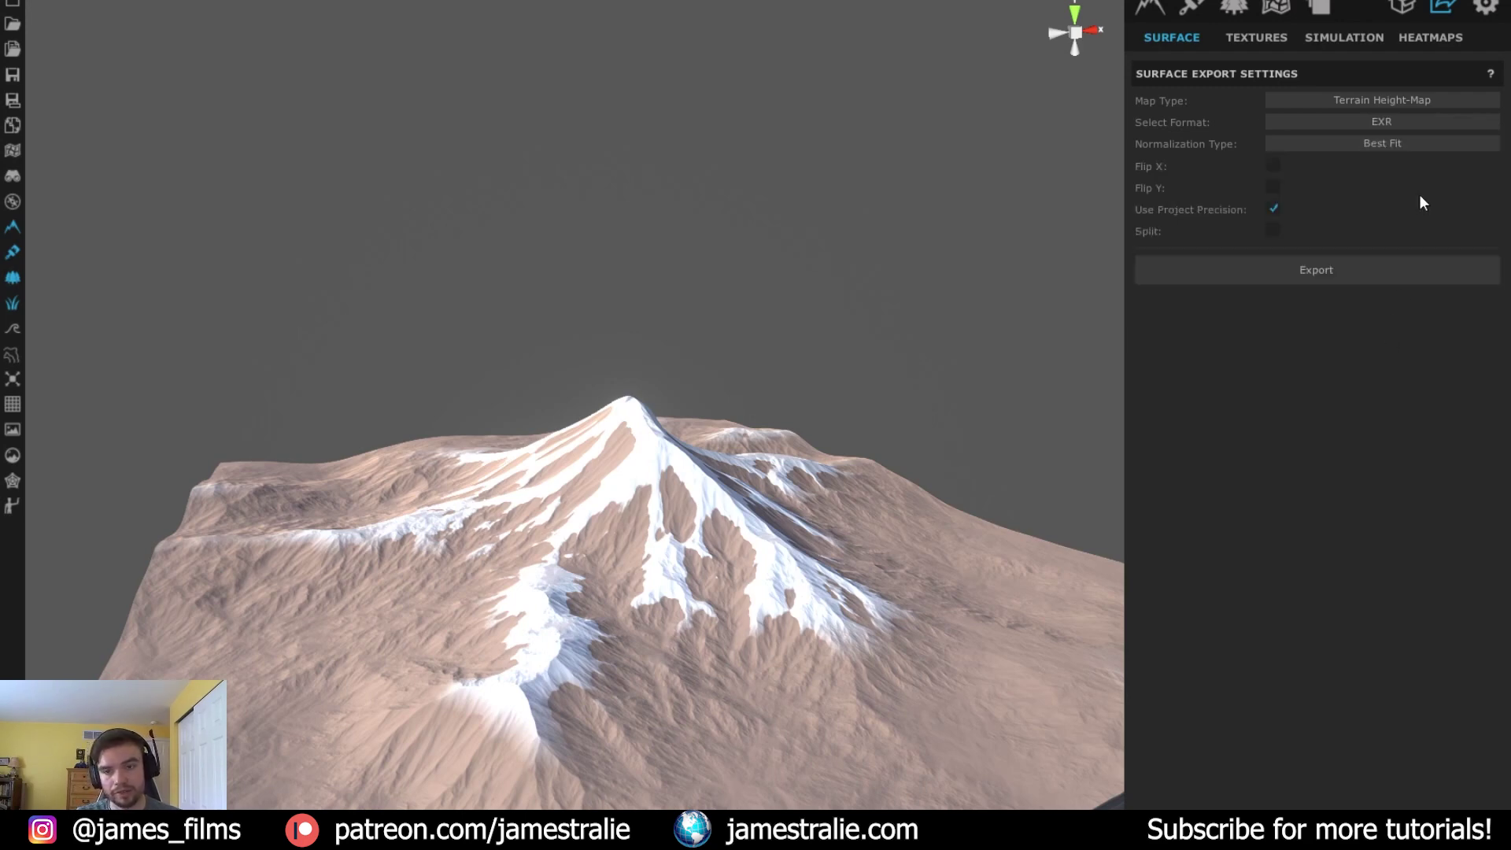
left_click(1397, 106)
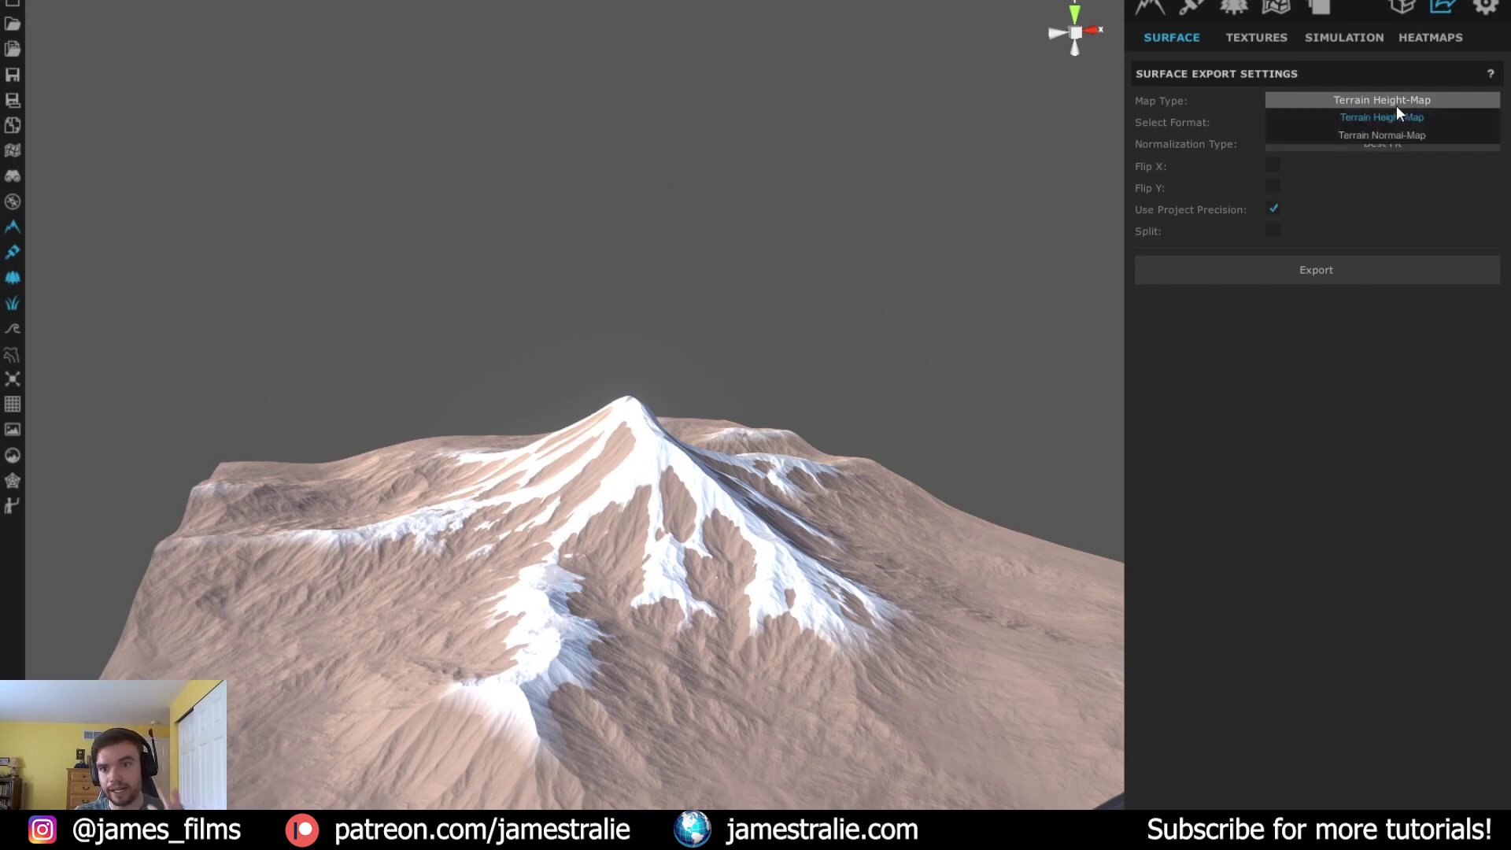
left_click(1397, 107)
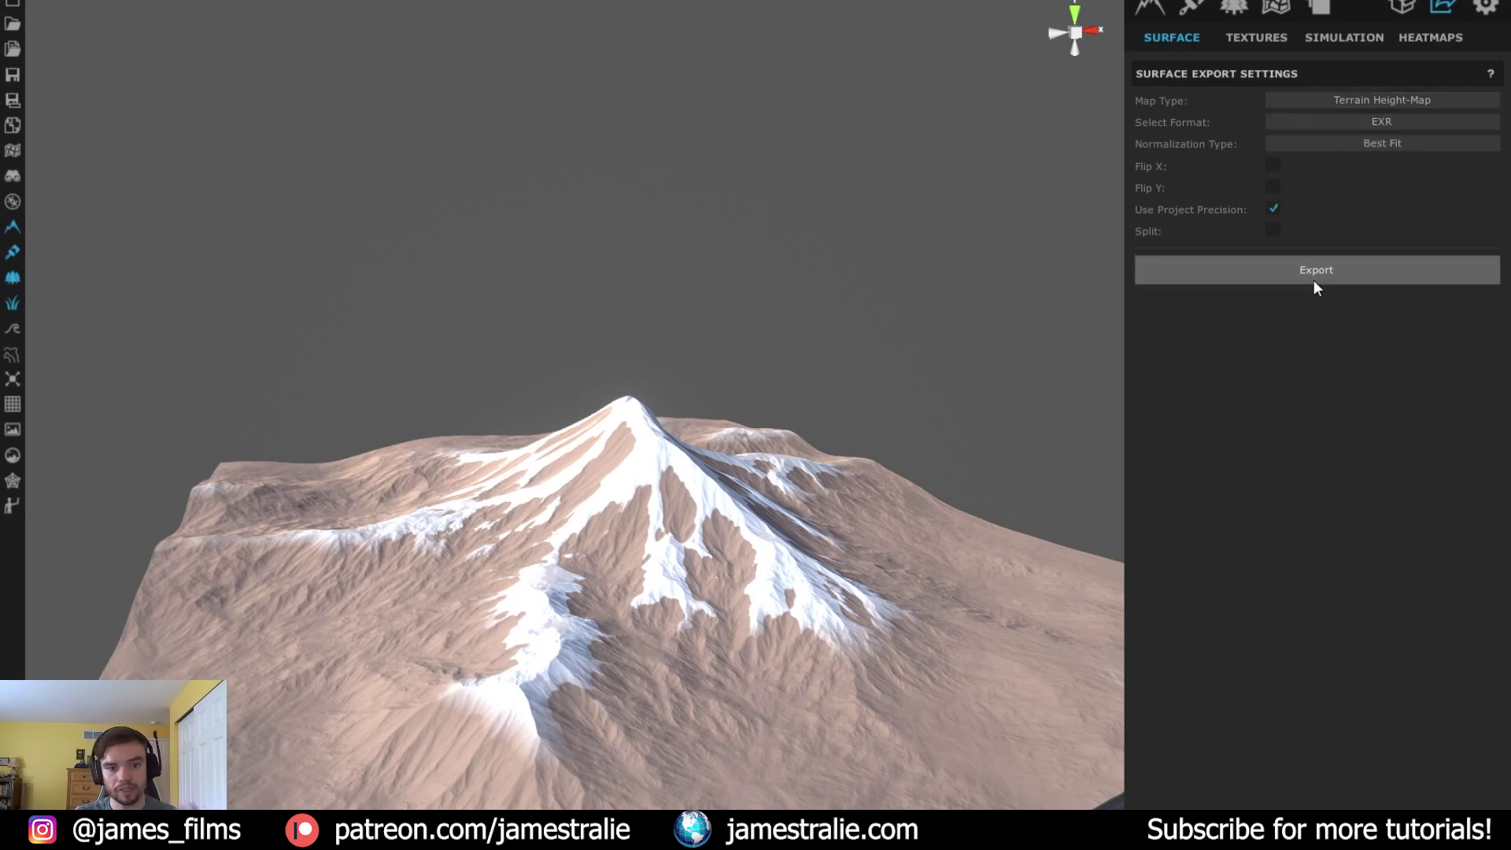
Set up the heatmap export for Textures in PNG format with both the dirt and snow textures included
left_click(1280, 36)
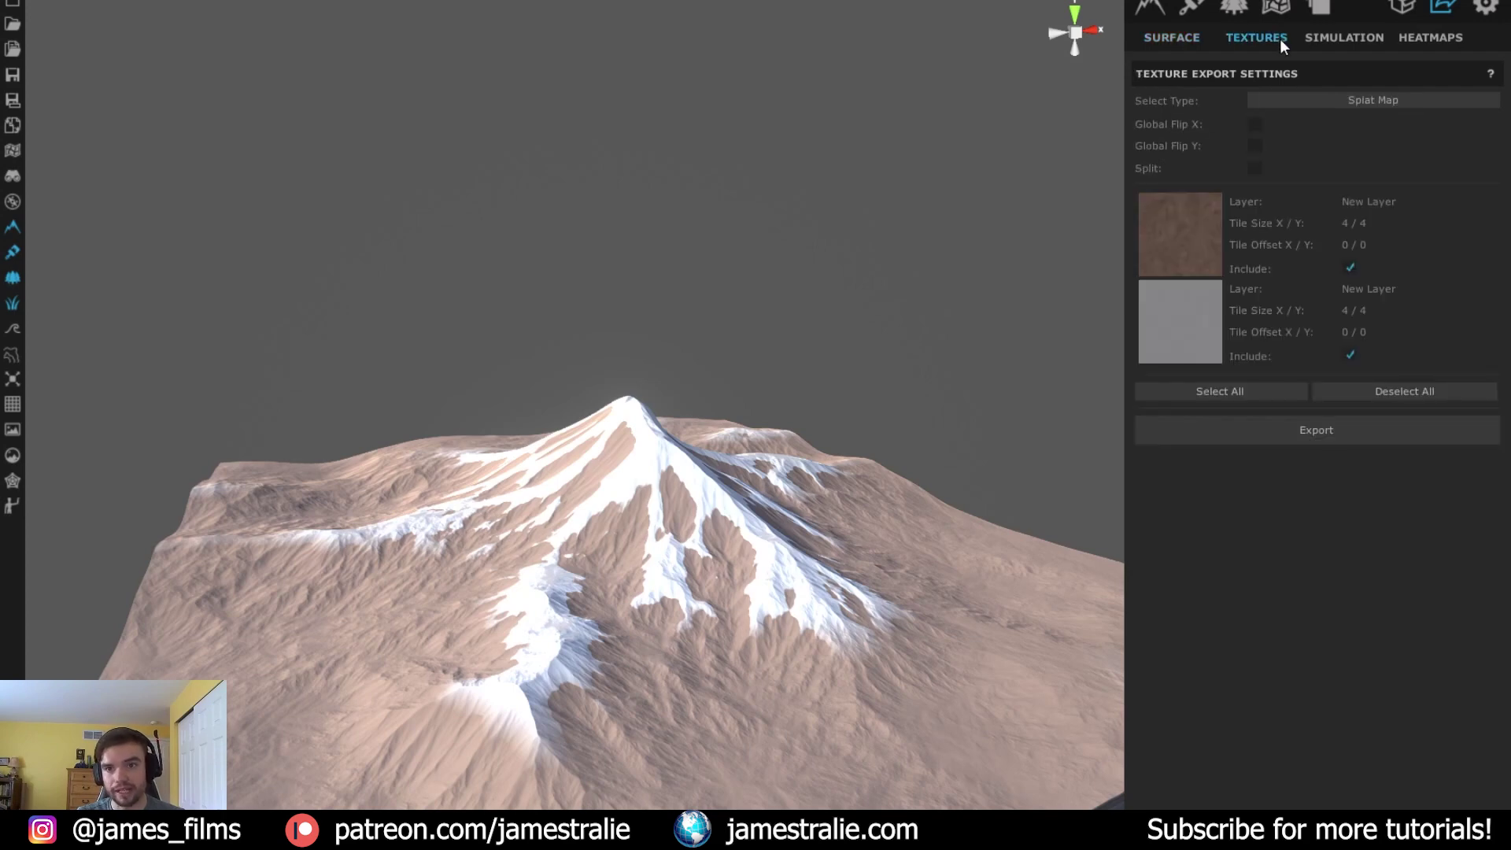
left_click(1431, 41)
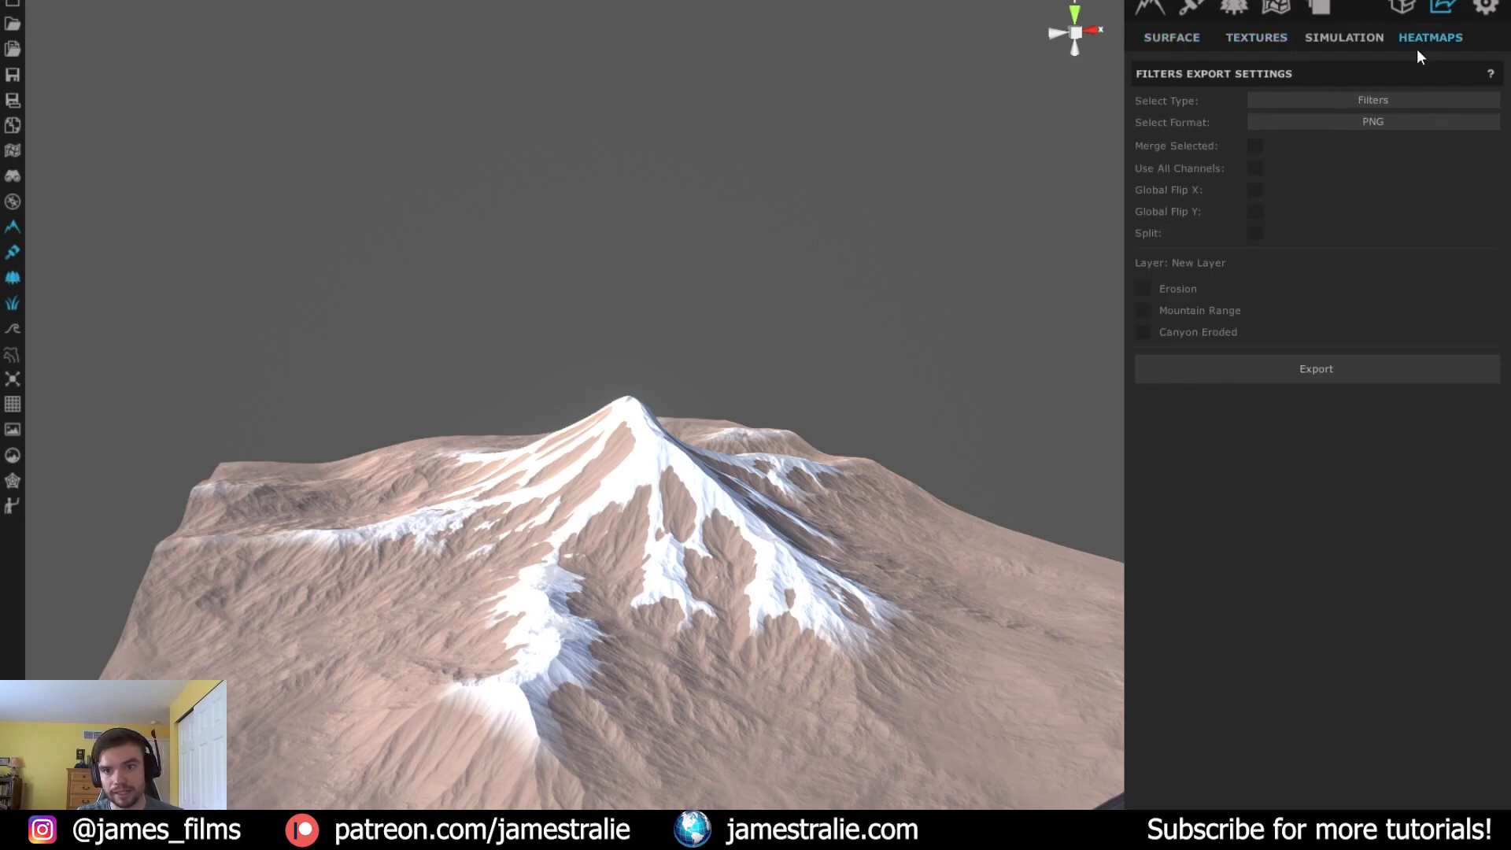
left_click(1371, 99)
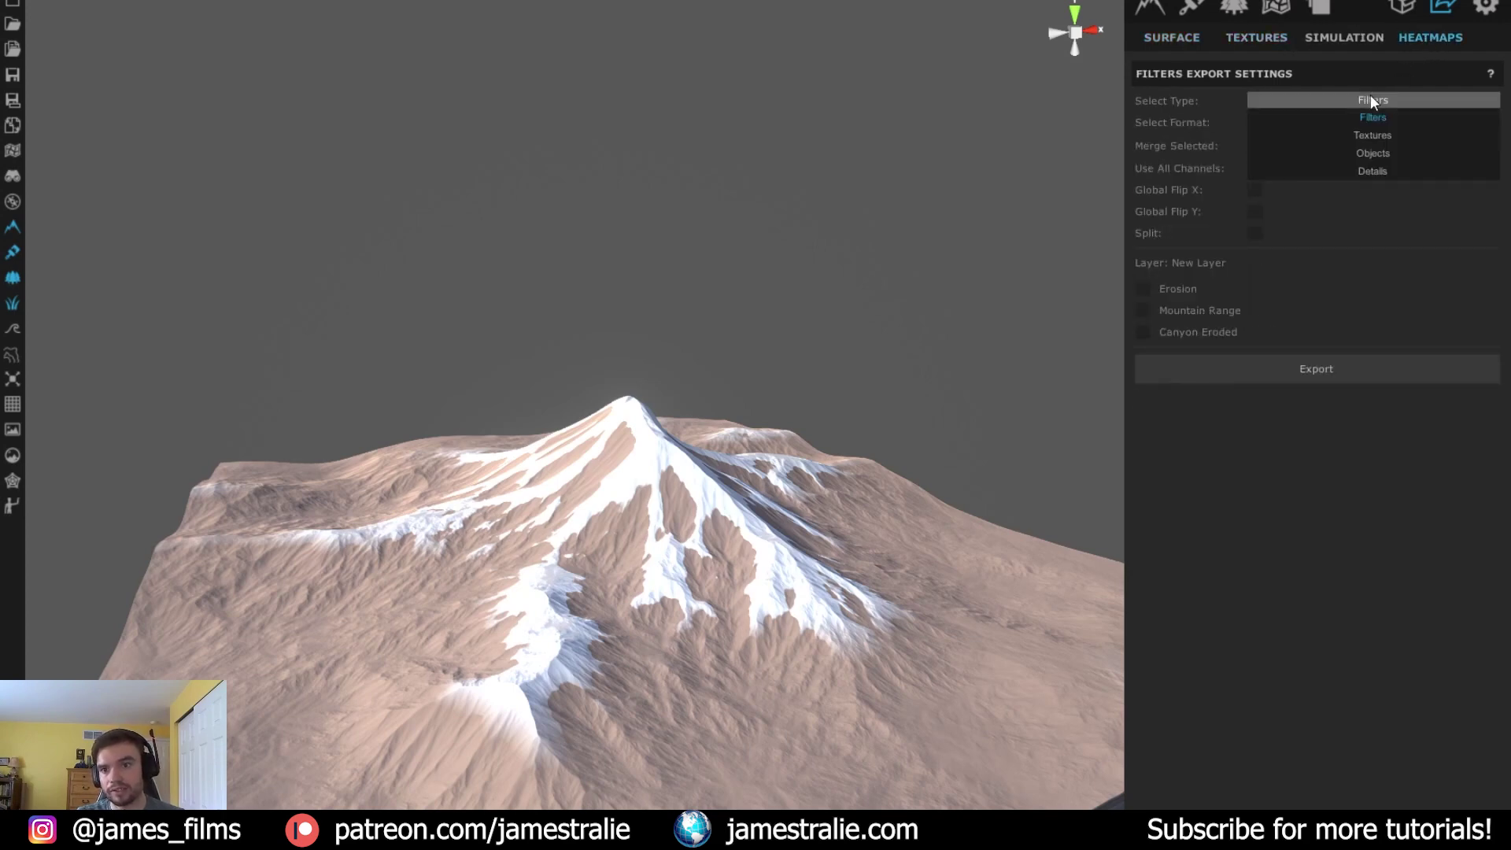
left_click(1385, 135)
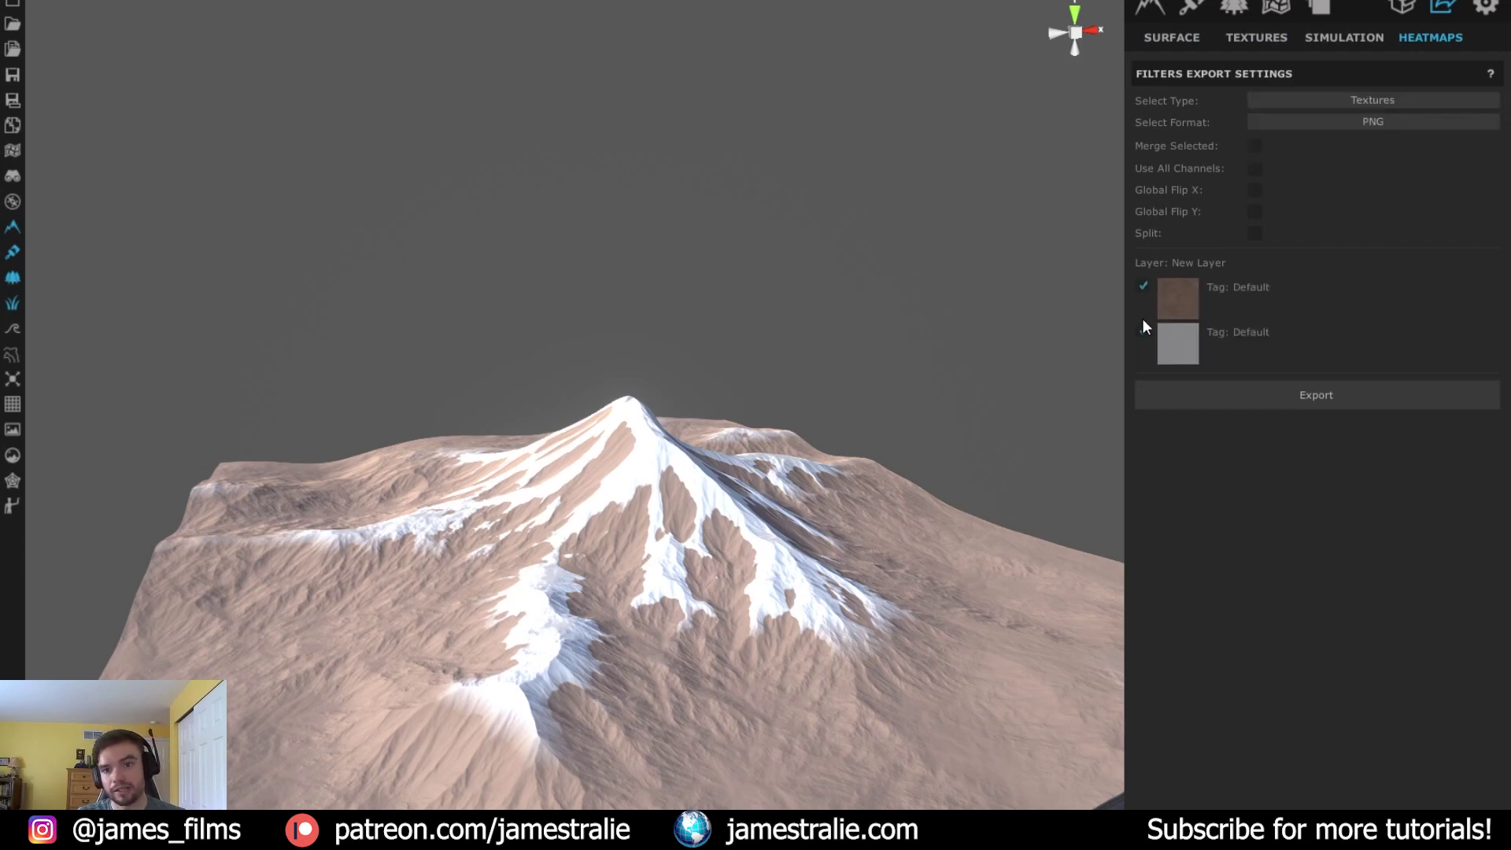
left_click(1331, 123)
left_click(1331, 118)
left_click(1339, 114)
left_click(1338, 121)
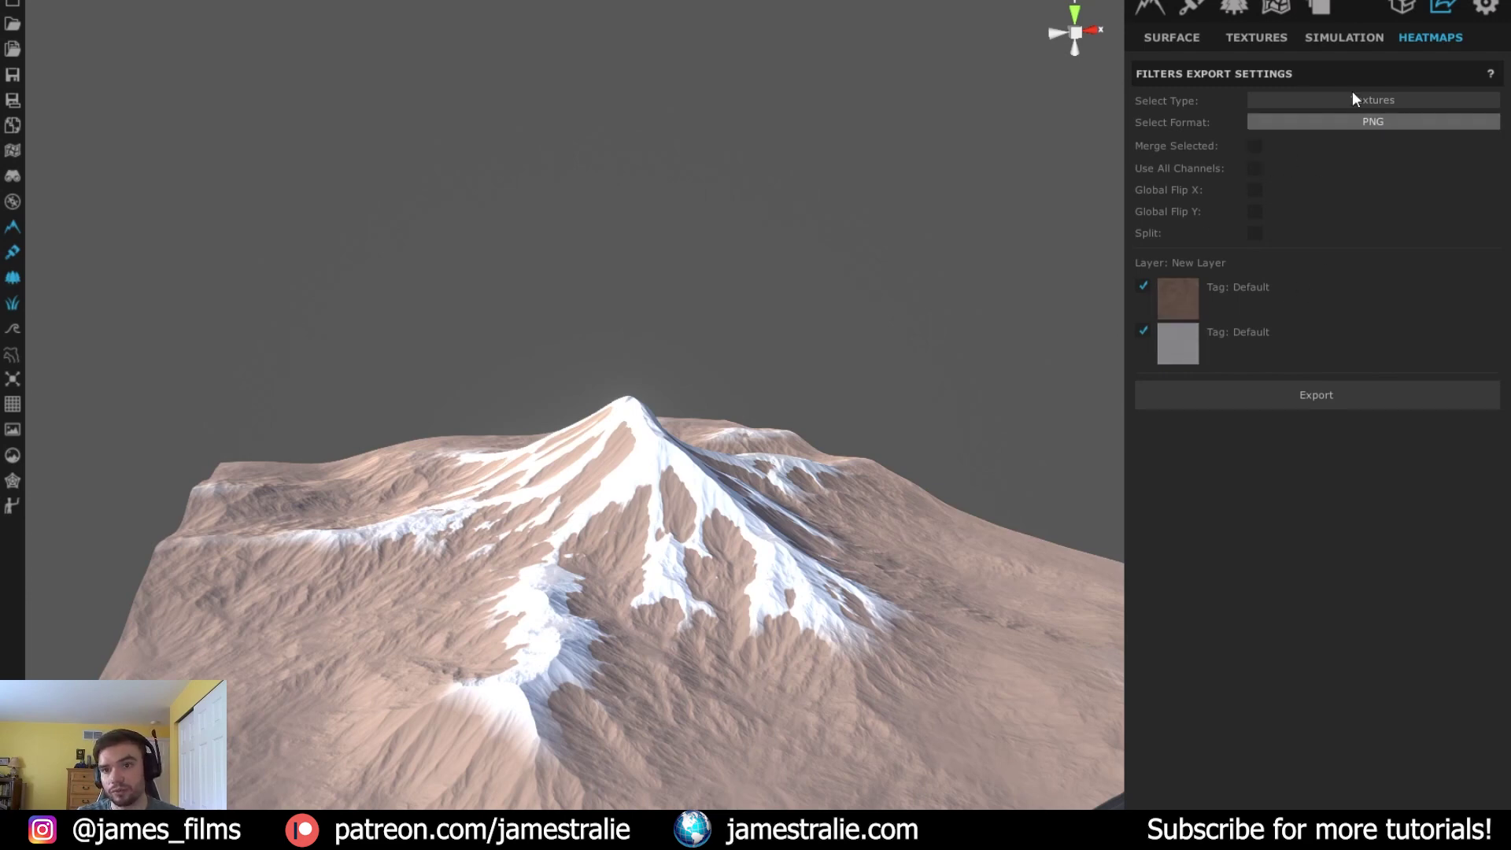
left_click(1240, 41)
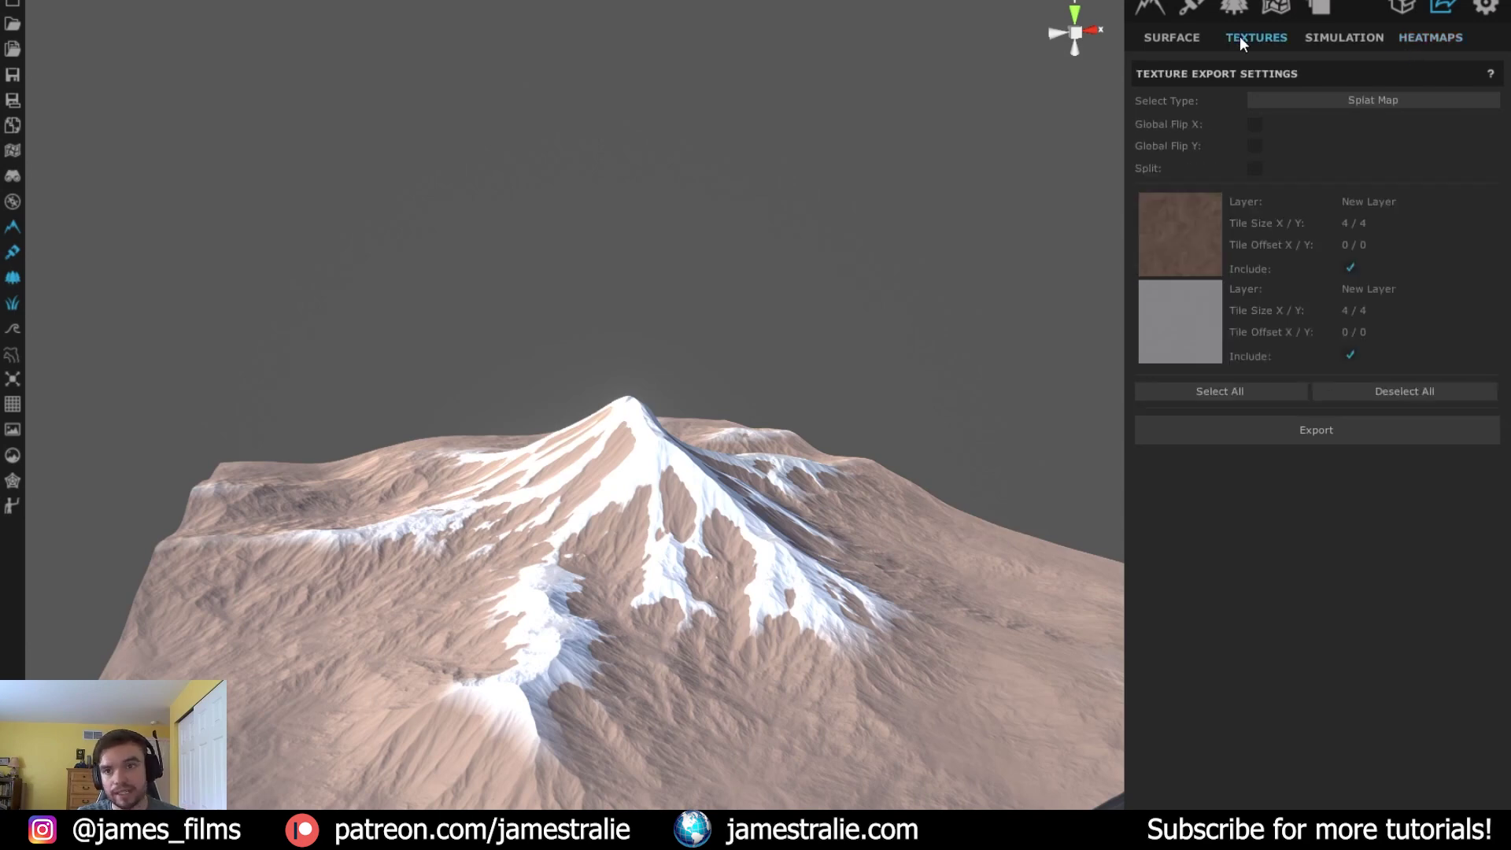
left_click(1188, 38)
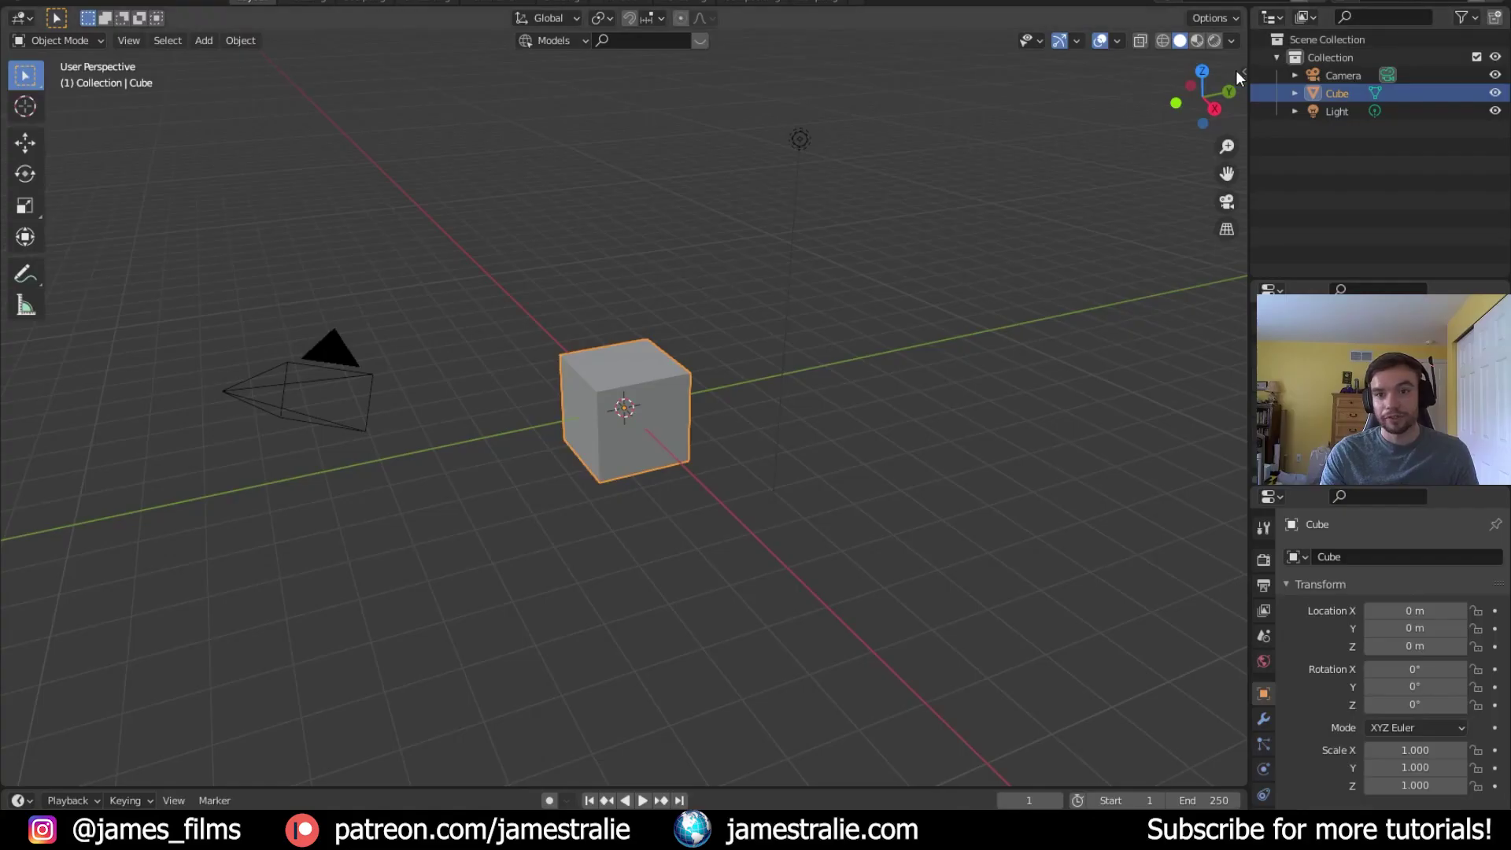
Switch to Blender and enable the Screencast Keys display in the 3D viewport
left_click(1240, 69)
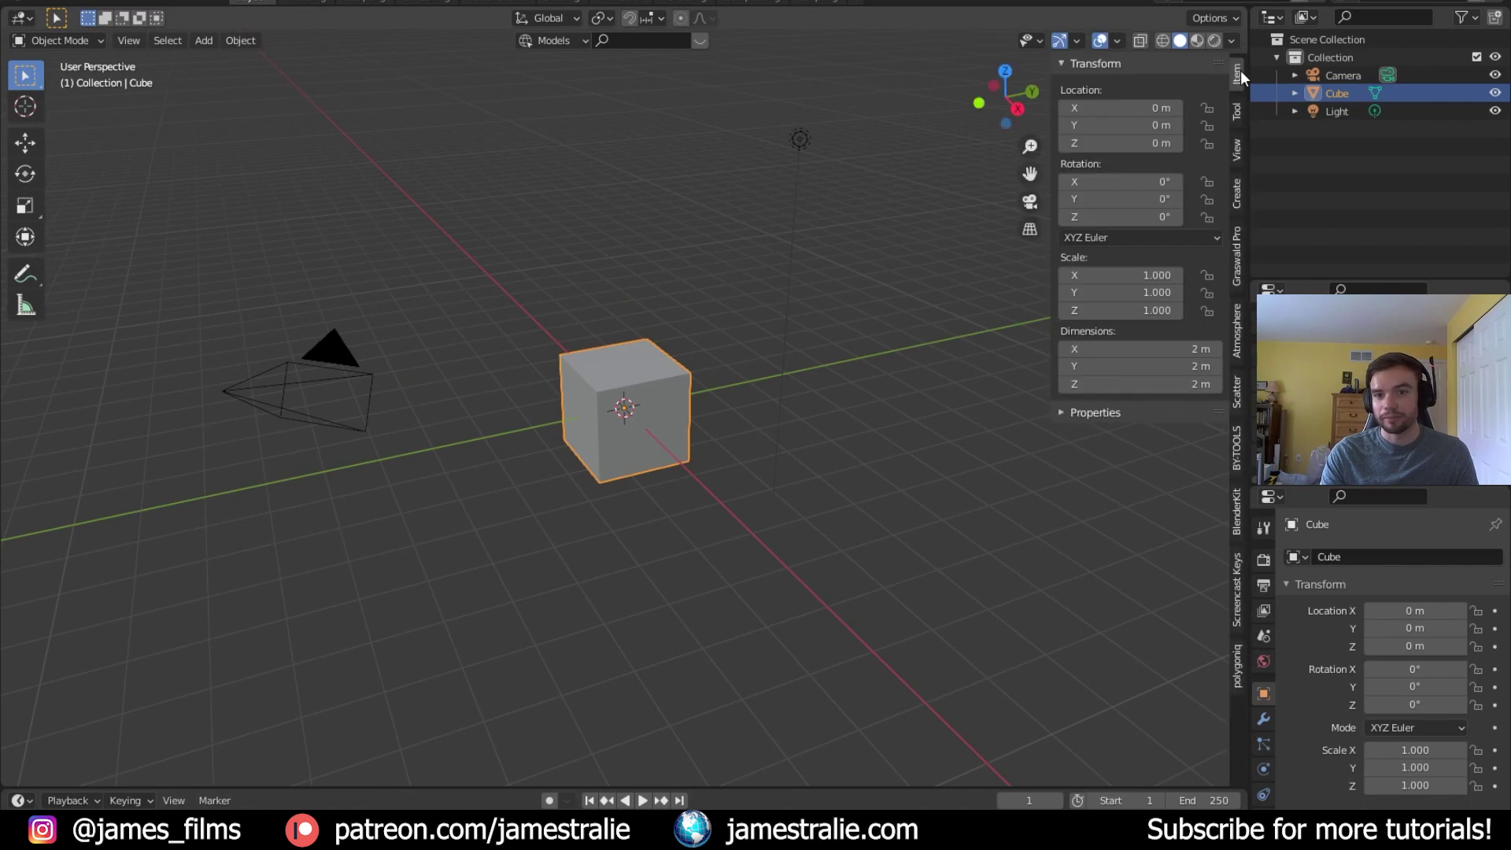
left_click(1239, 582)
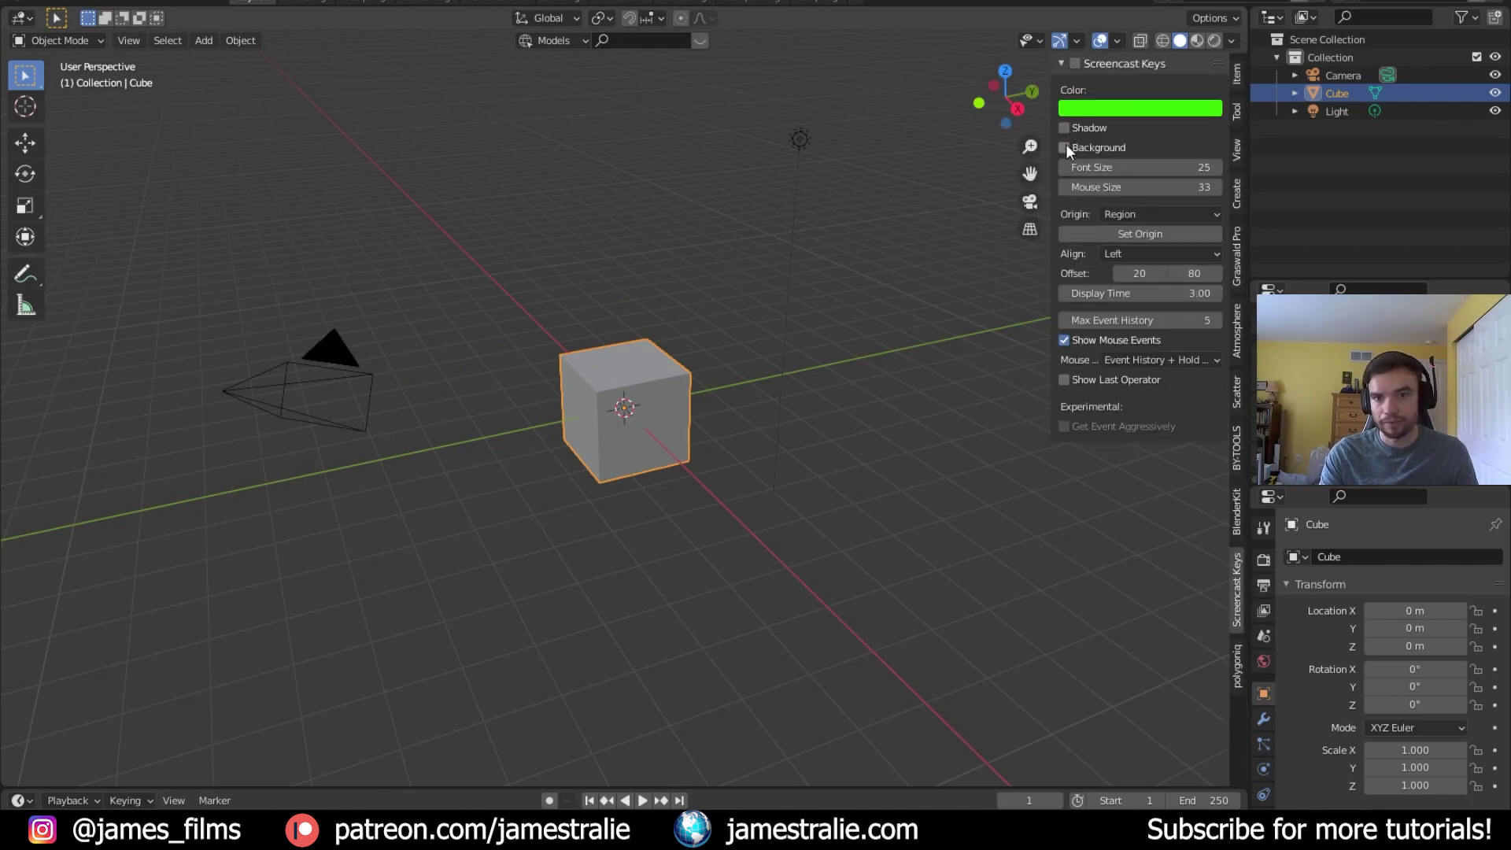
left_click(1074, 63)
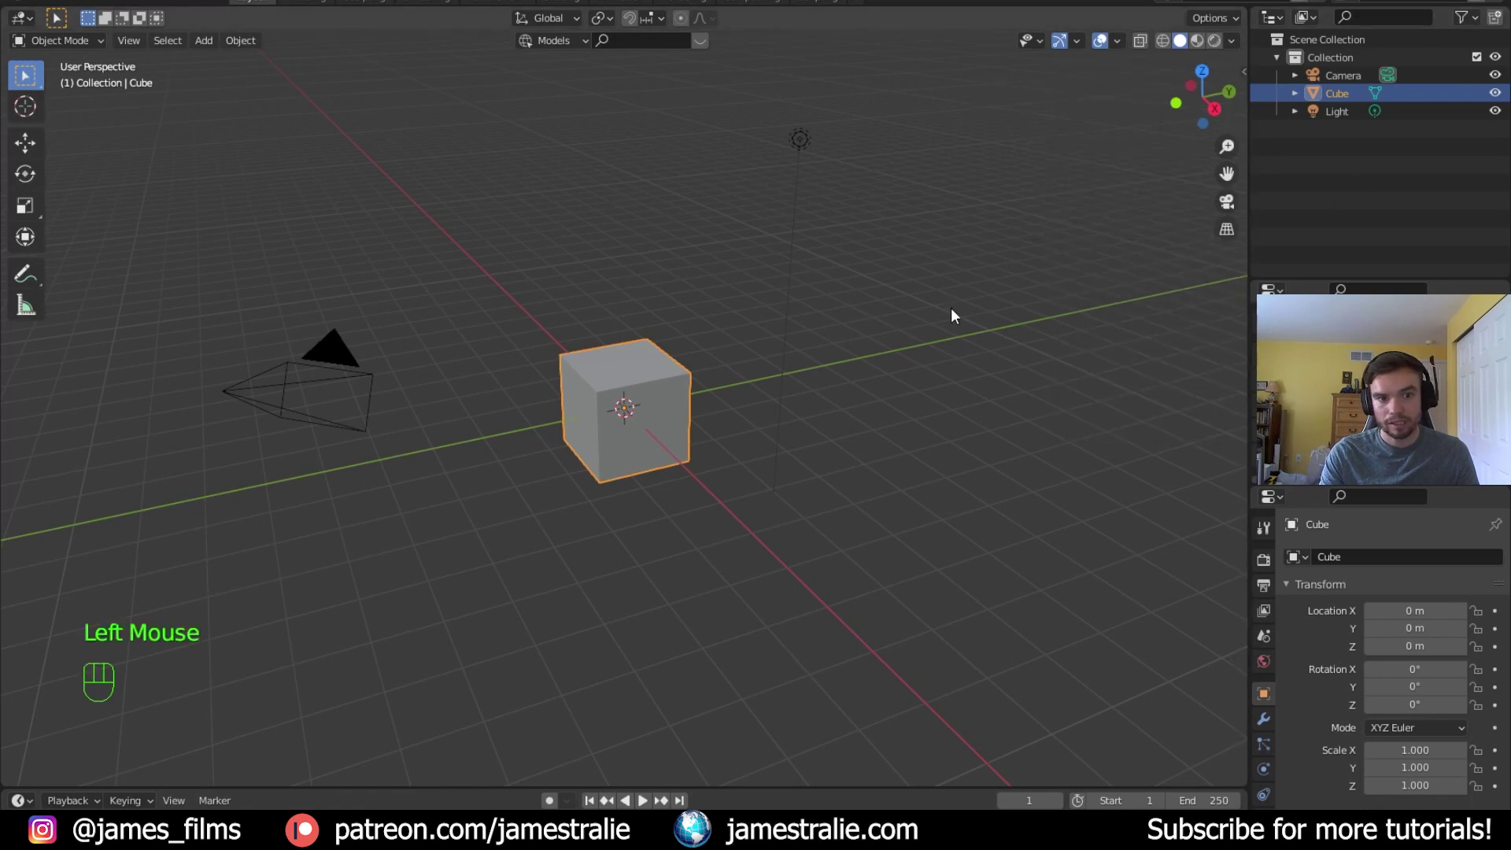
Delete the default cube and light from the scene, keeping the camera
left_click_drag(900, 111, 611, 425)
key("x")
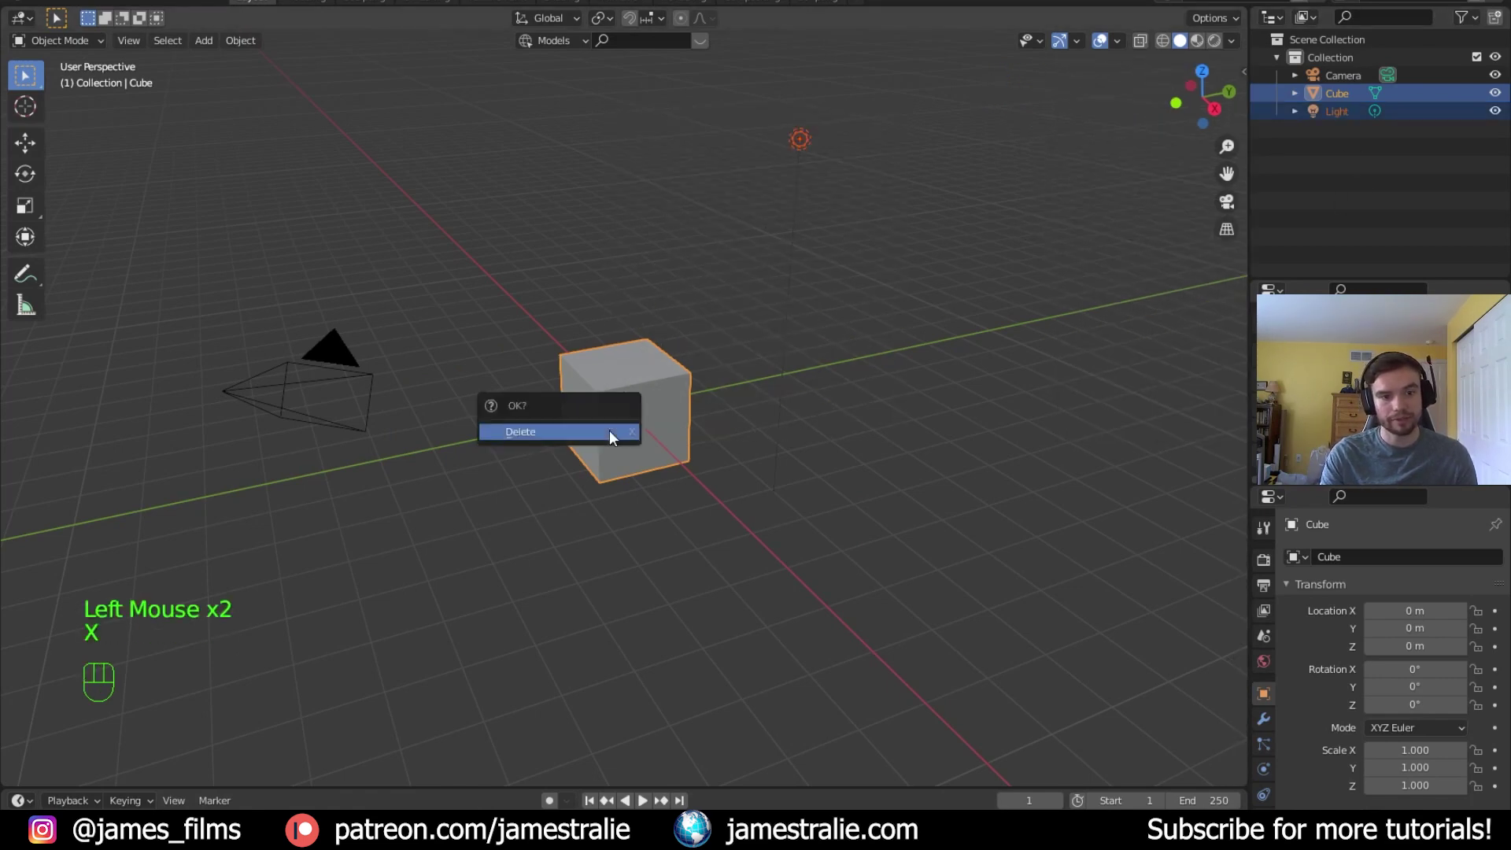
left_click(610, 431)
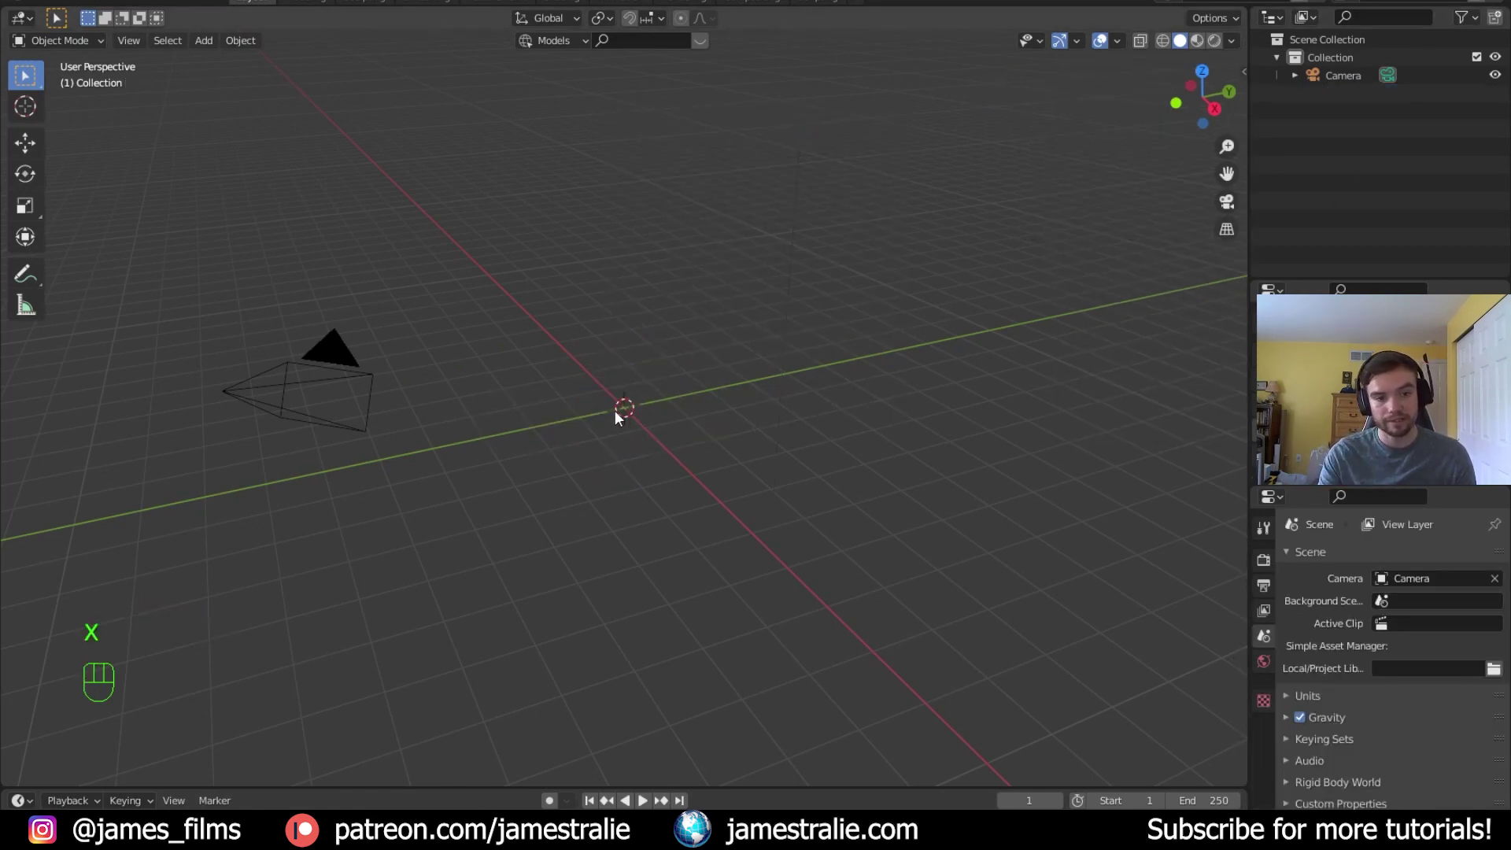
Add a plane mesh and scale its geometry by 10 in Edit Mode
key("shift+a")
mouse_move(536, 369)
left_click(634, 363)
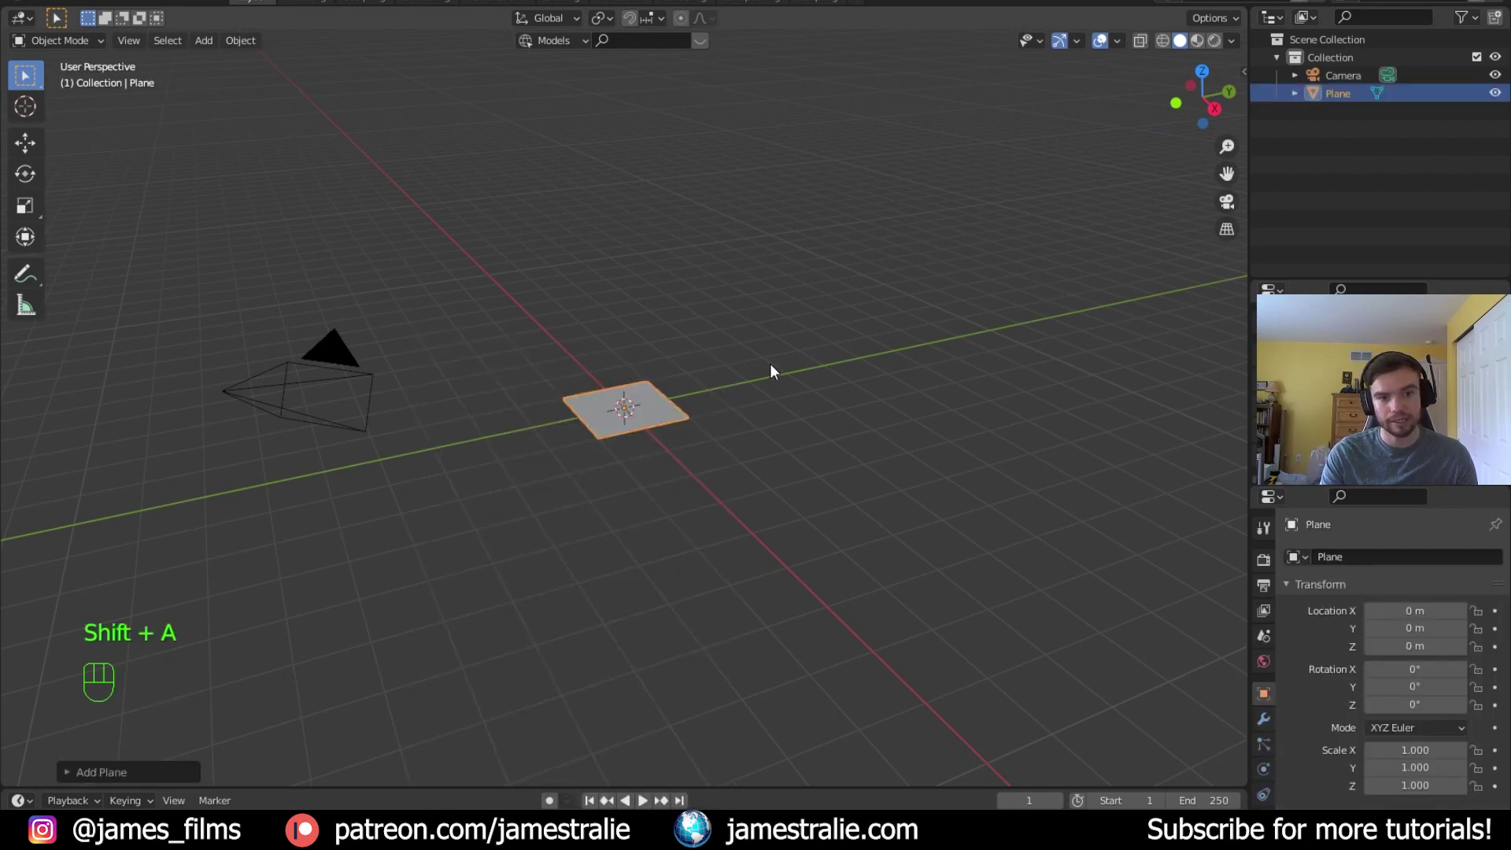
key("Tab")
key("s")
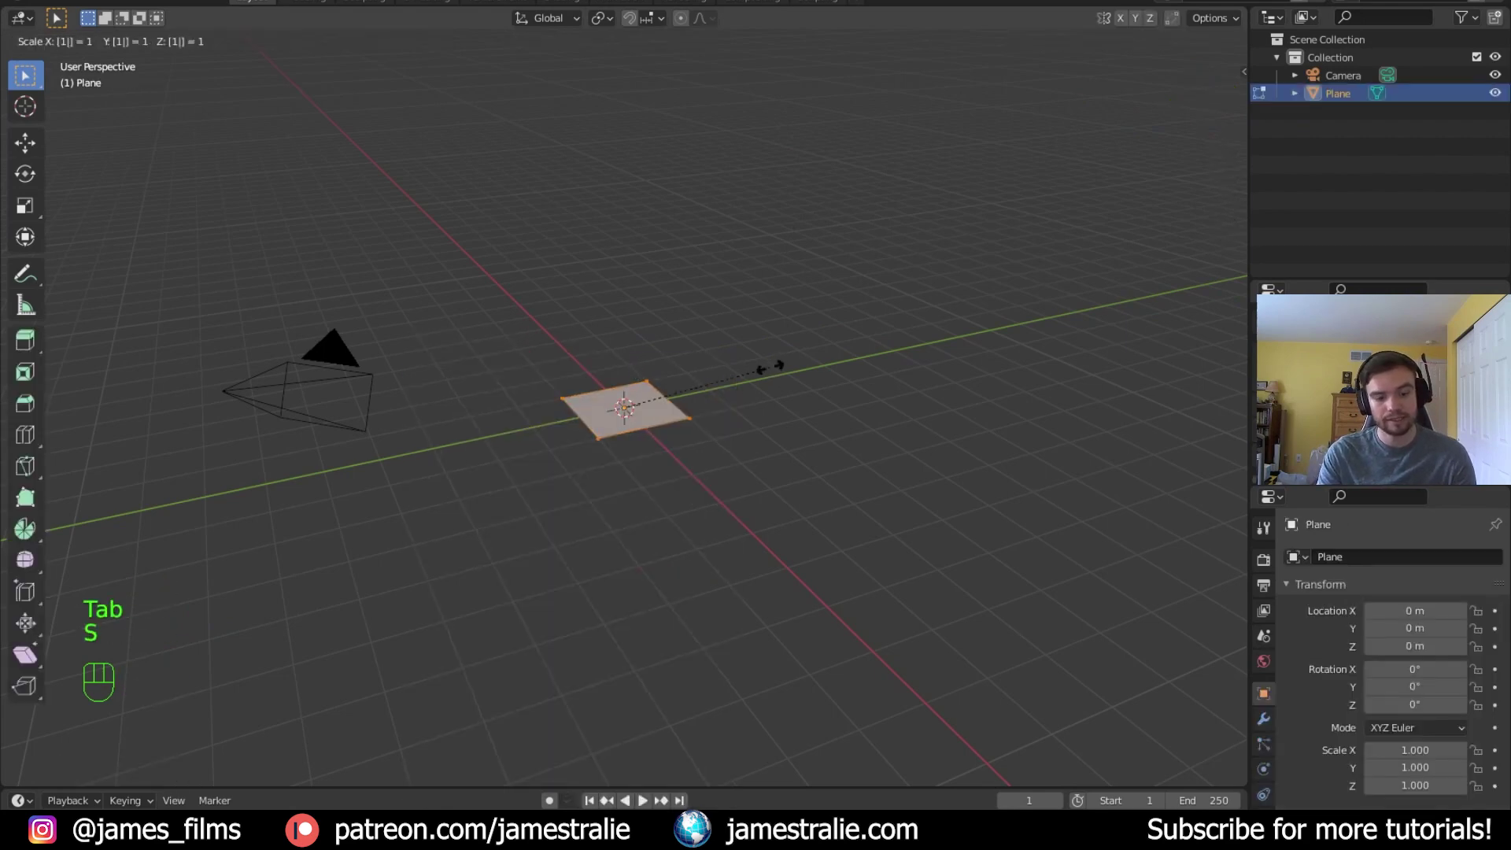
type("10")
key("Return")
Subdivide the plane twice, using 50 cuts for the second subdivision, and return to Object Mode
scroll(715, 398, "down", 4)
right_click(710, 423)
right_click(713, 424)
left_click(713, 423)
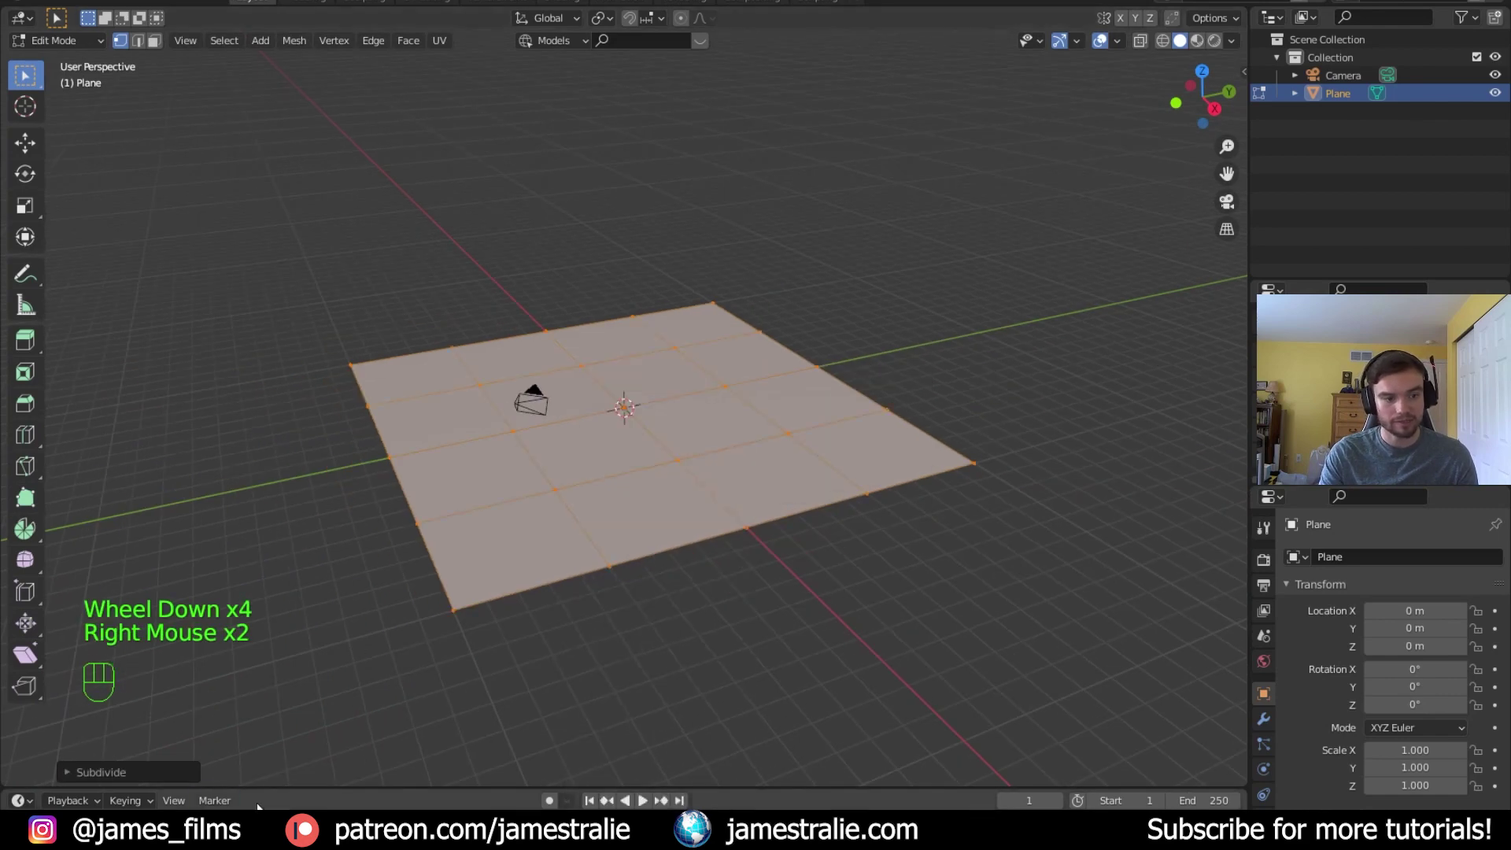
left_click(122, 772)
left_click(235, 648)
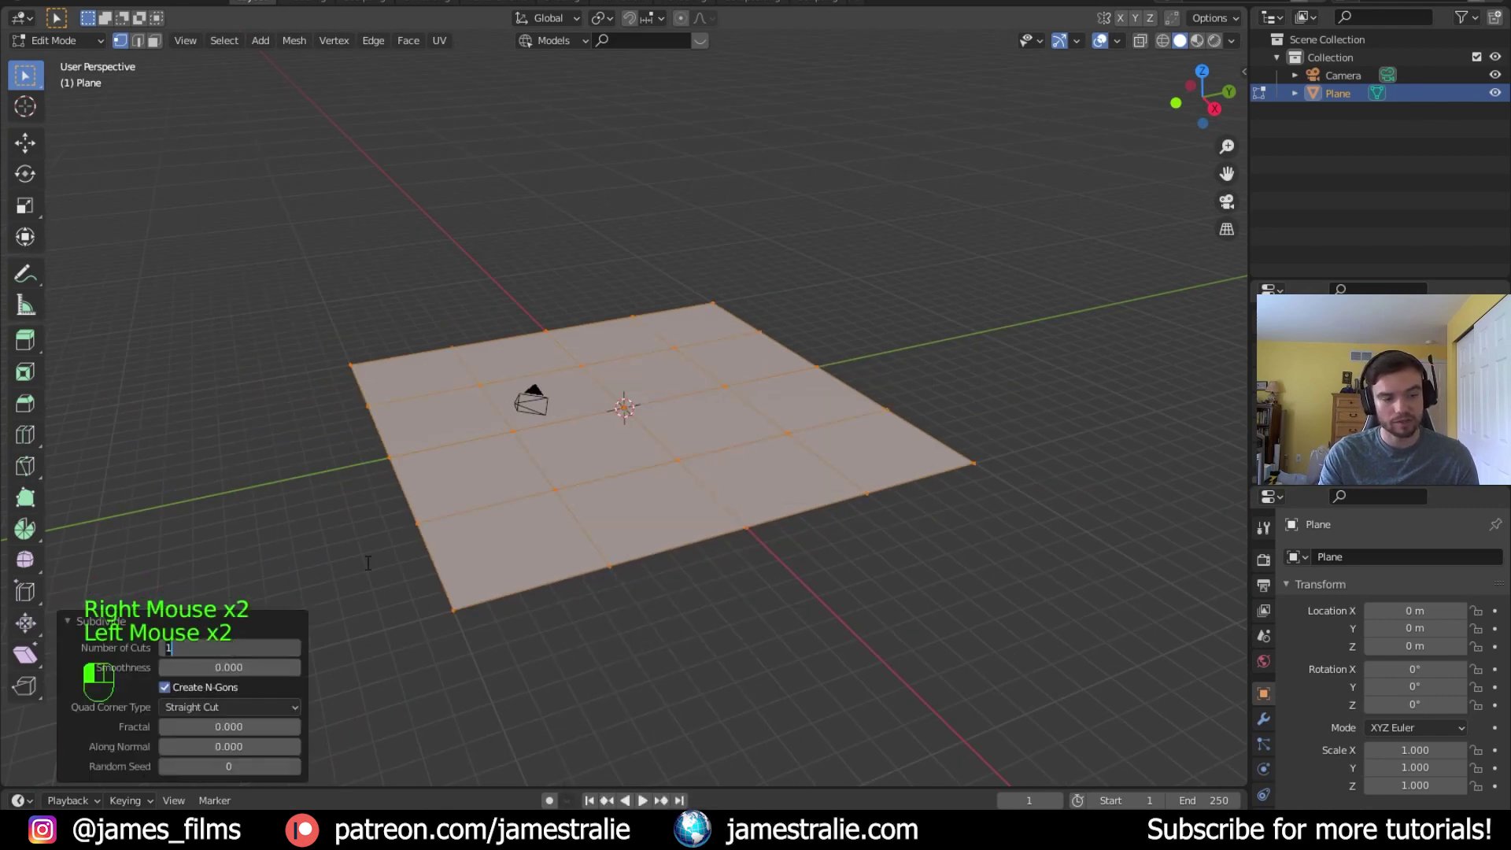
type("50")
key("Return")
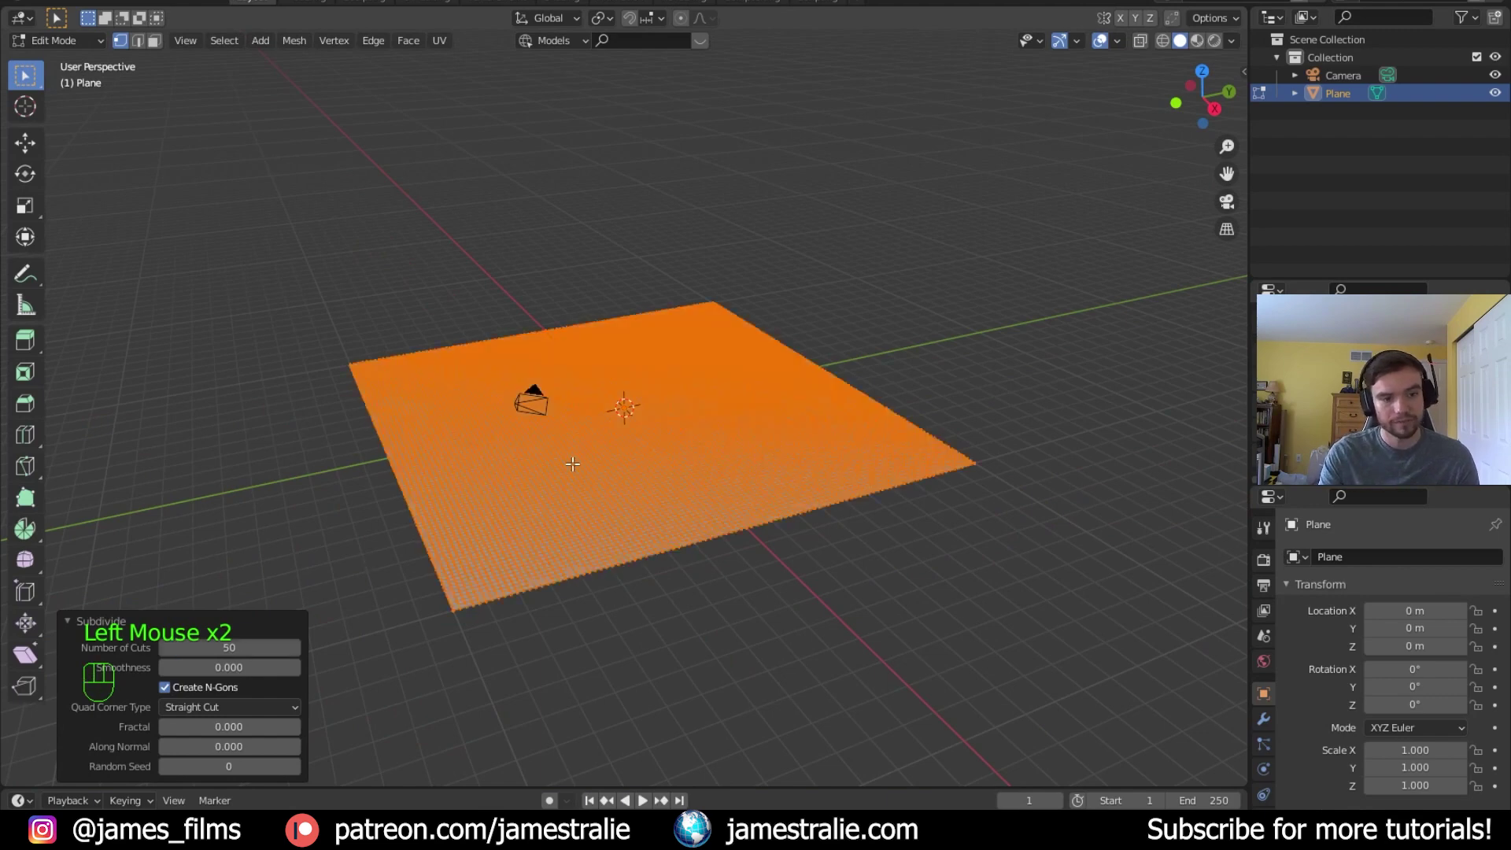
key("Tab")
Add a Subdivision Surface modifier and a Displace modifier to the plane
middle_click_drag(844, 621, 761, 606)
scroll(757, 546, "up", 3)
scroll(754, 554, "down", 2)
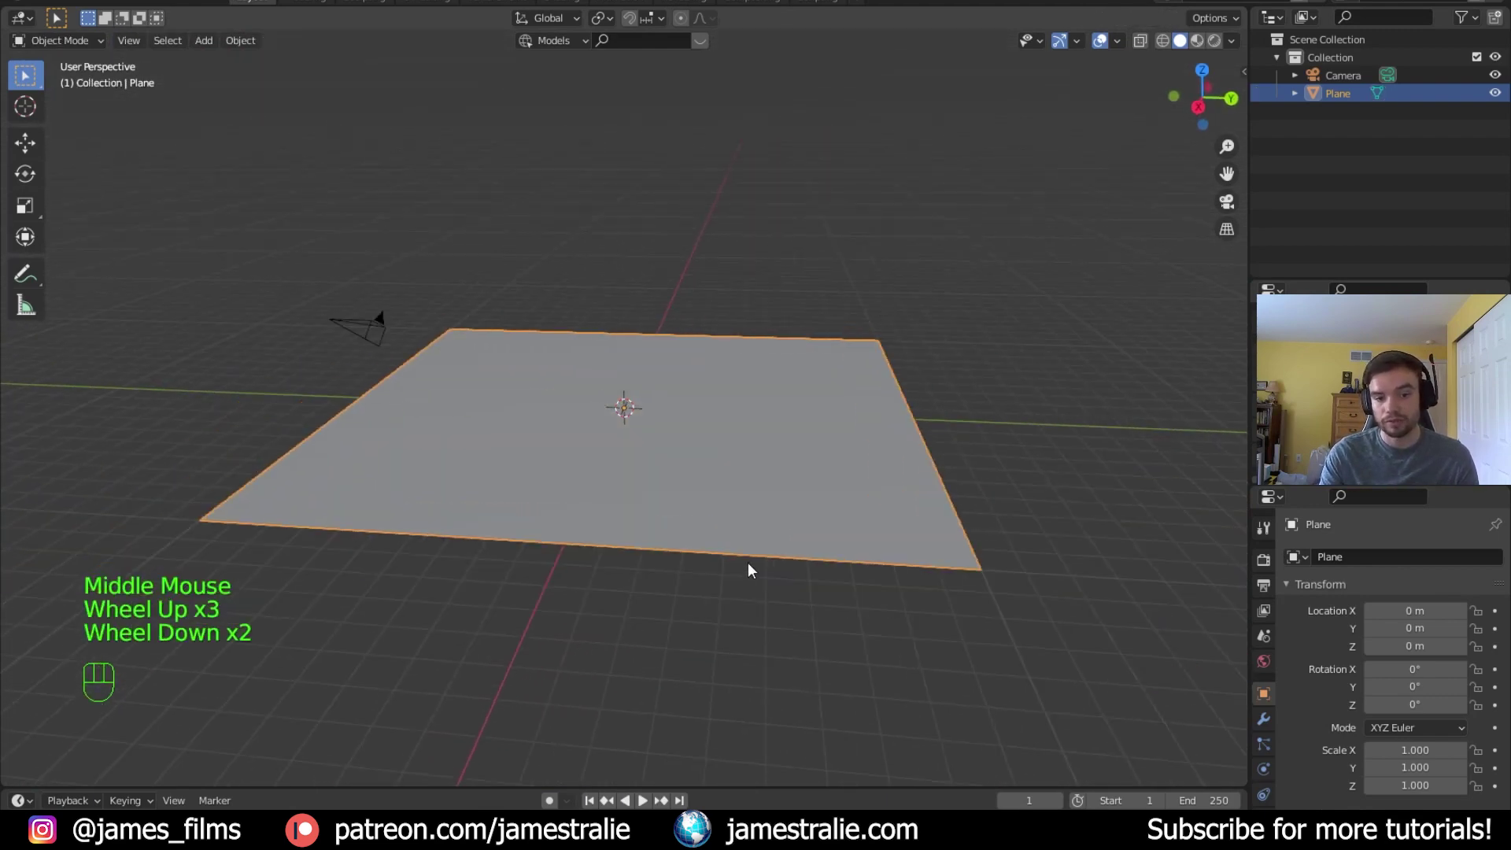
left_click_drag(743, 786, 757, 709)
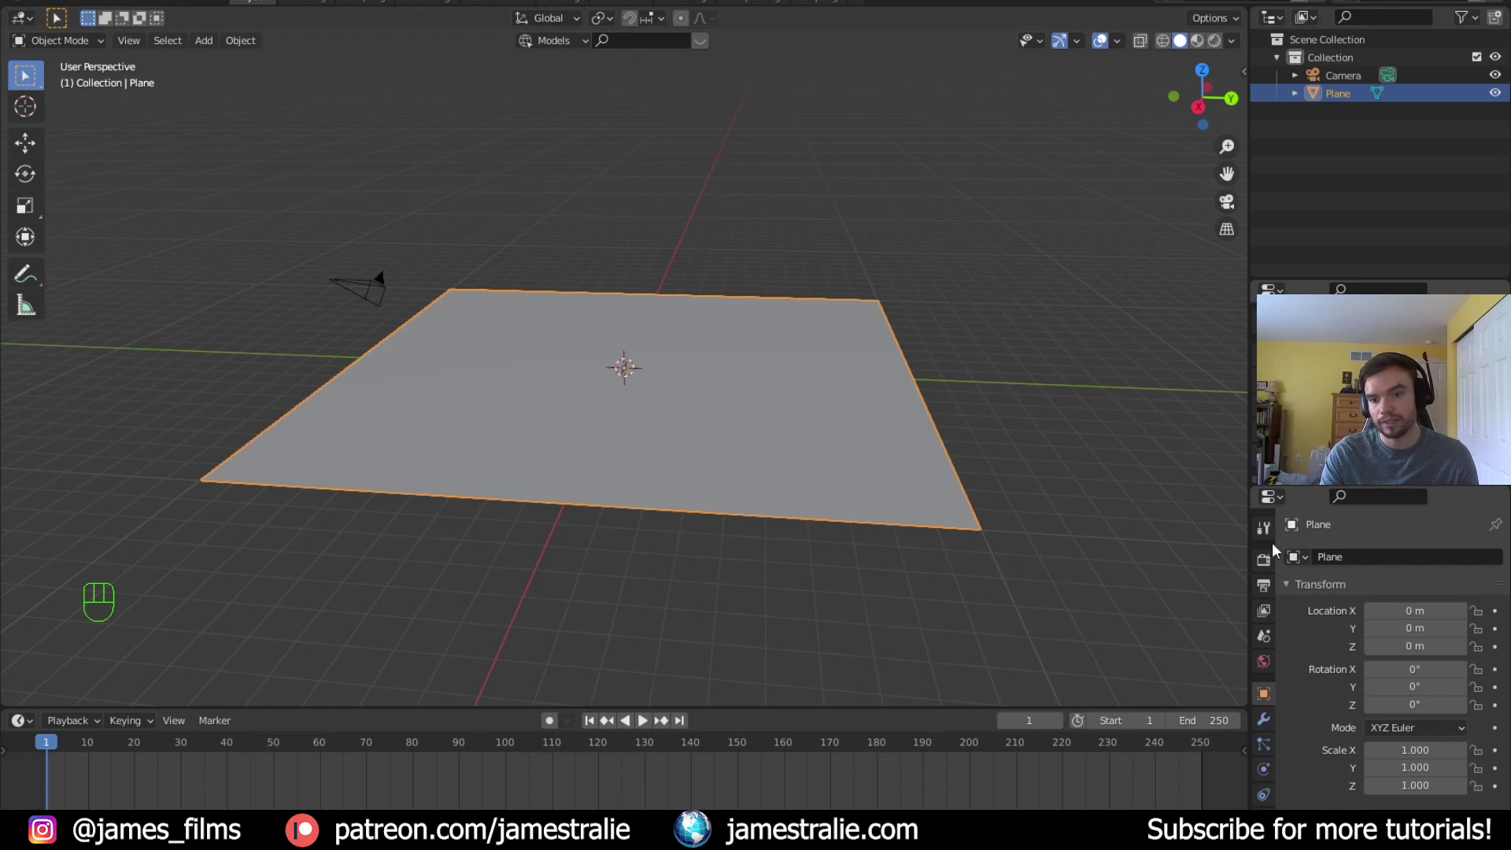
left_click(1261, 720)
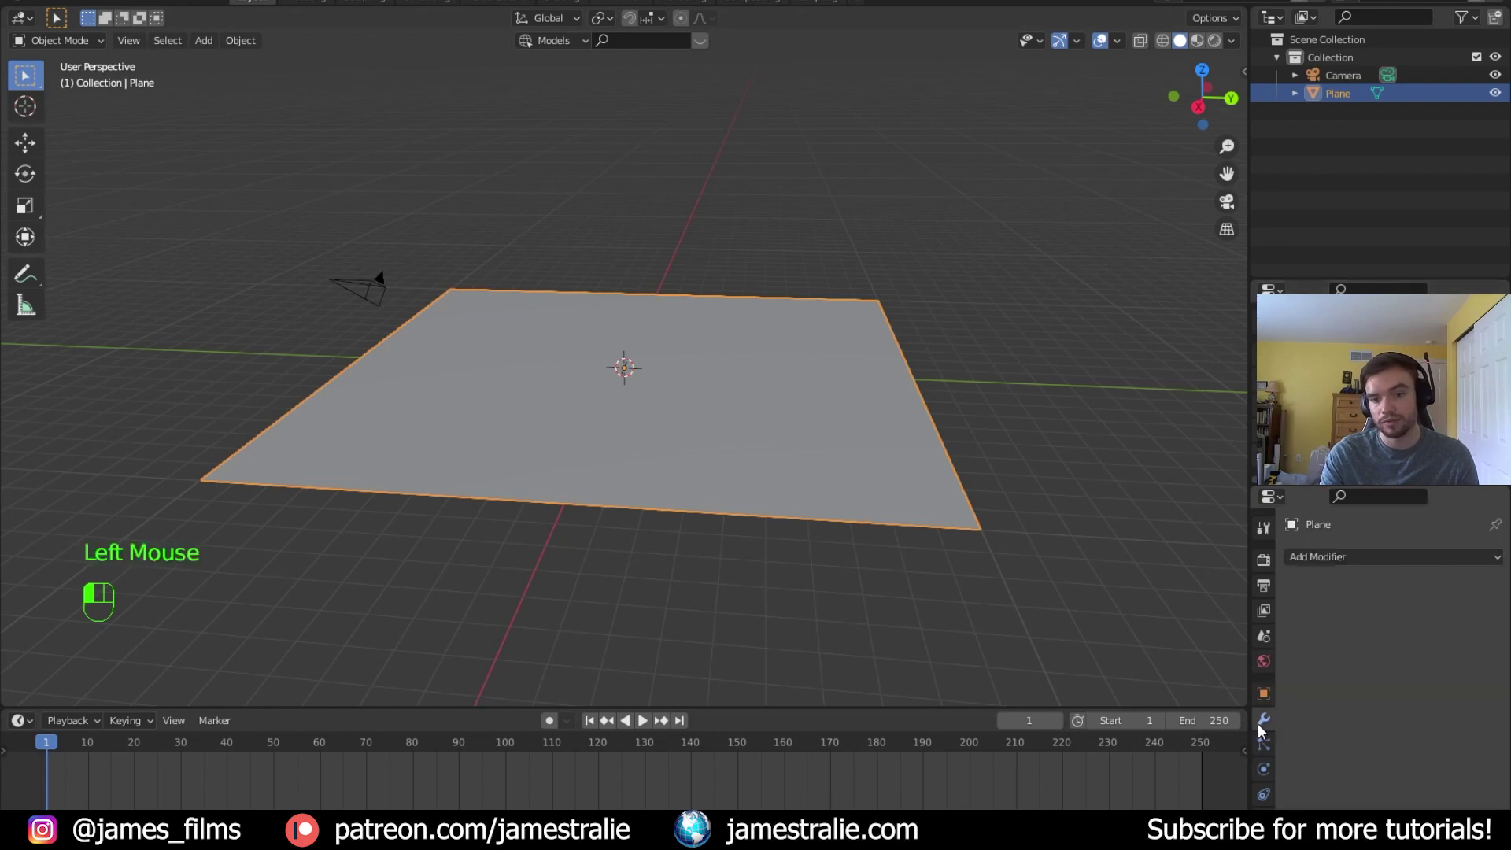
left_click(1353, 561)
left_click(1166, 457)
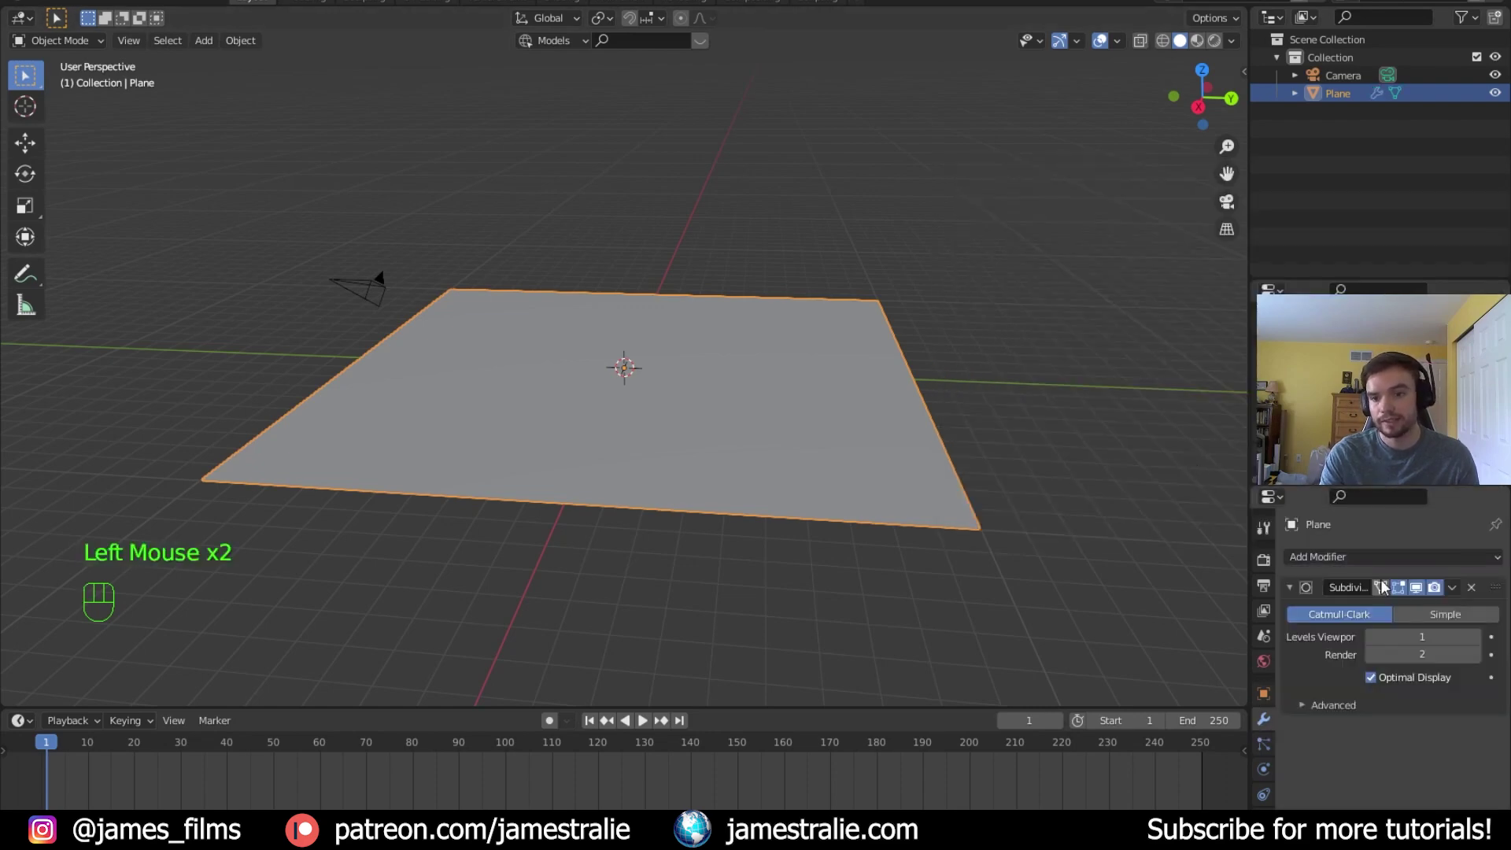
left_click(1435, 560)
left_click(1181, 253)
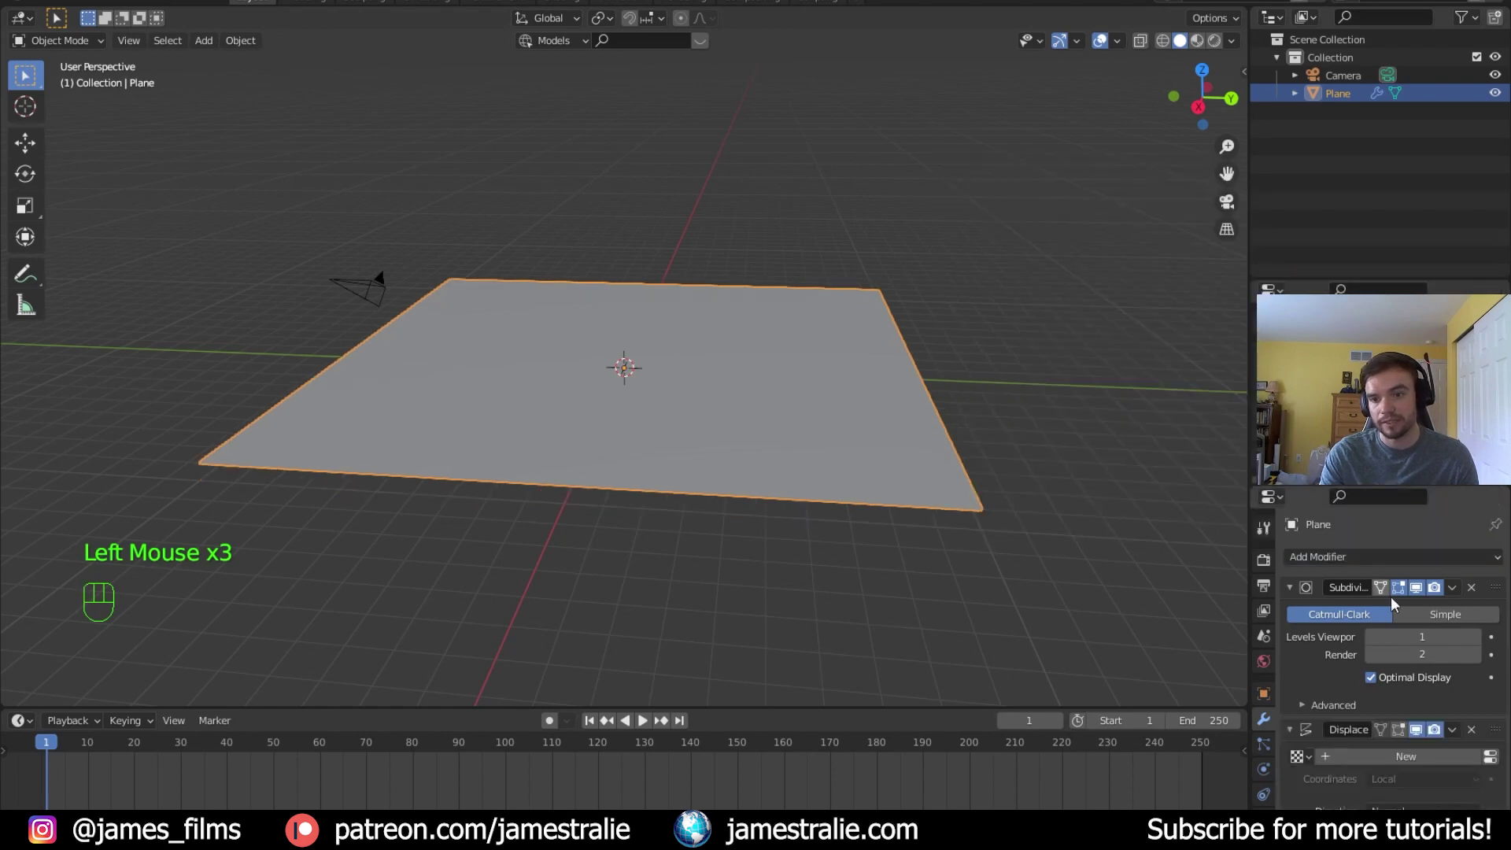
Hide the Subdivision modifier in the viewport and give the Displace modifier a new texture with UV coordinates
scroll(1324, 710, "down", 1)
scroll(1326, 684, "down", 4)
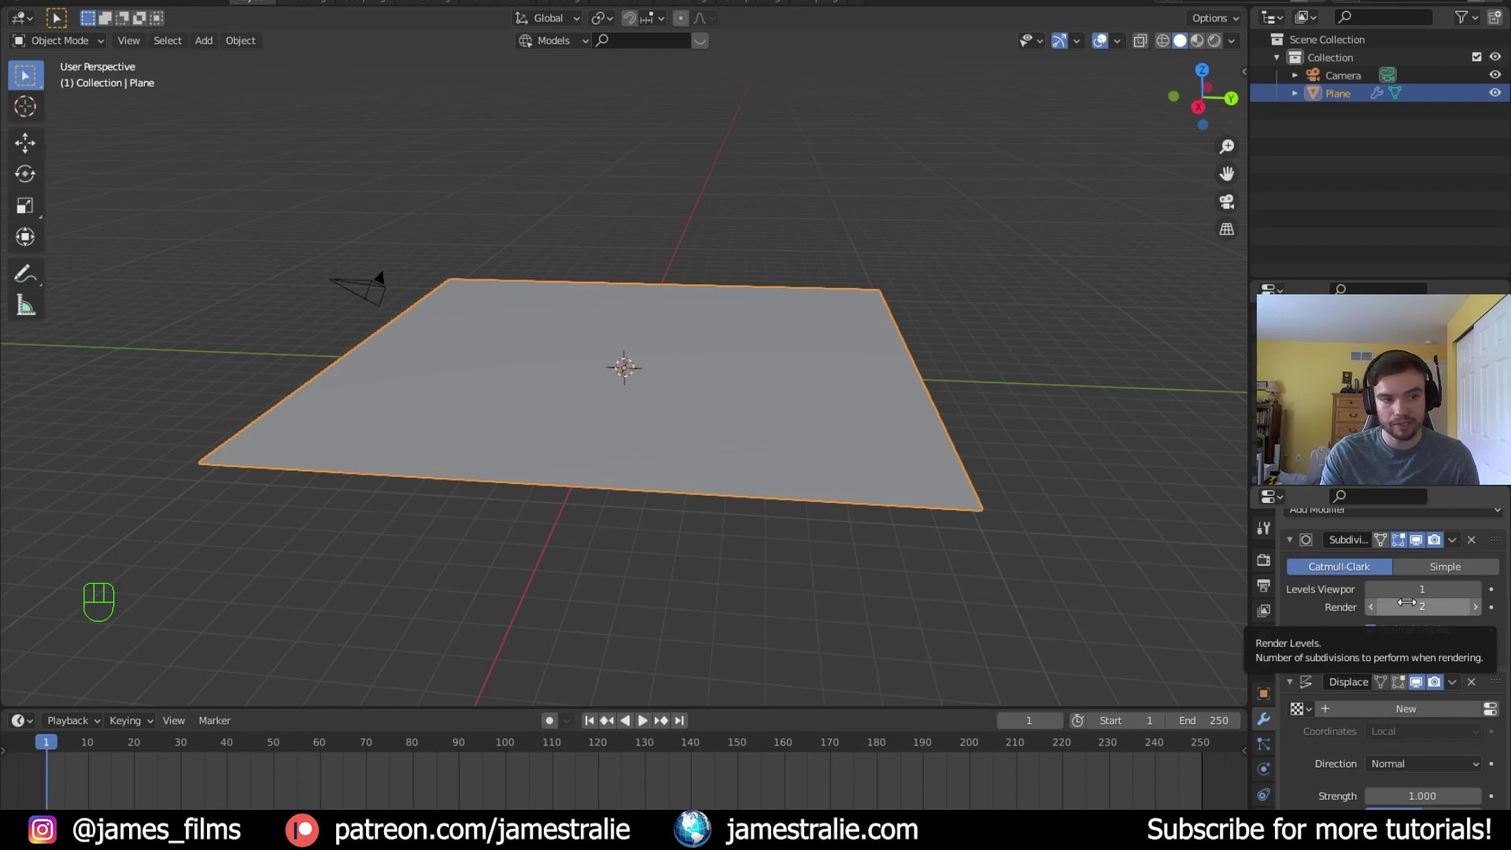
left_click(1416, 540)
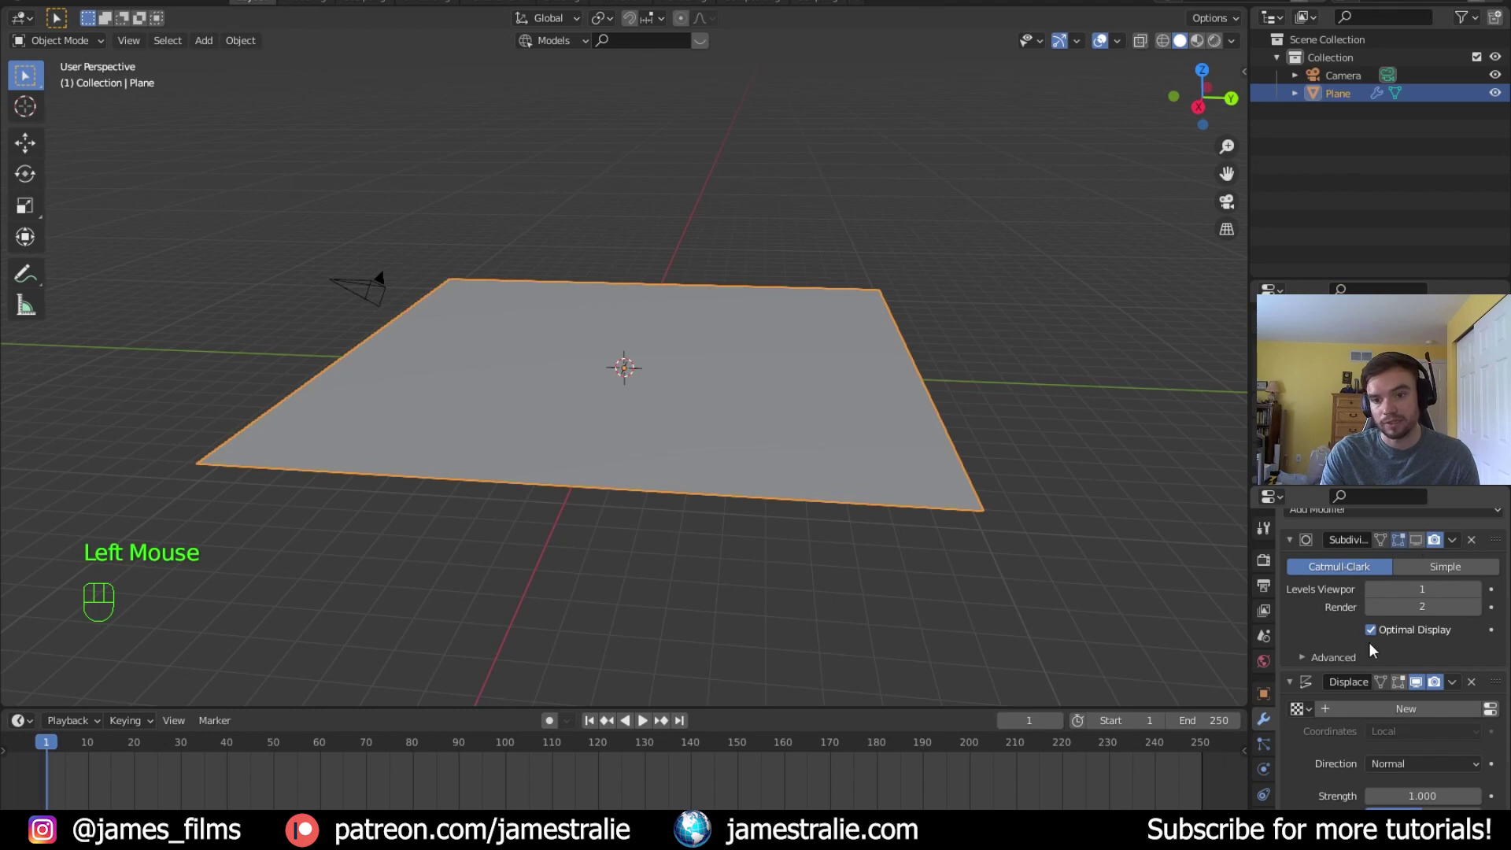
scroll(1460, 706, "down", 3)
left_click(1457, 709)
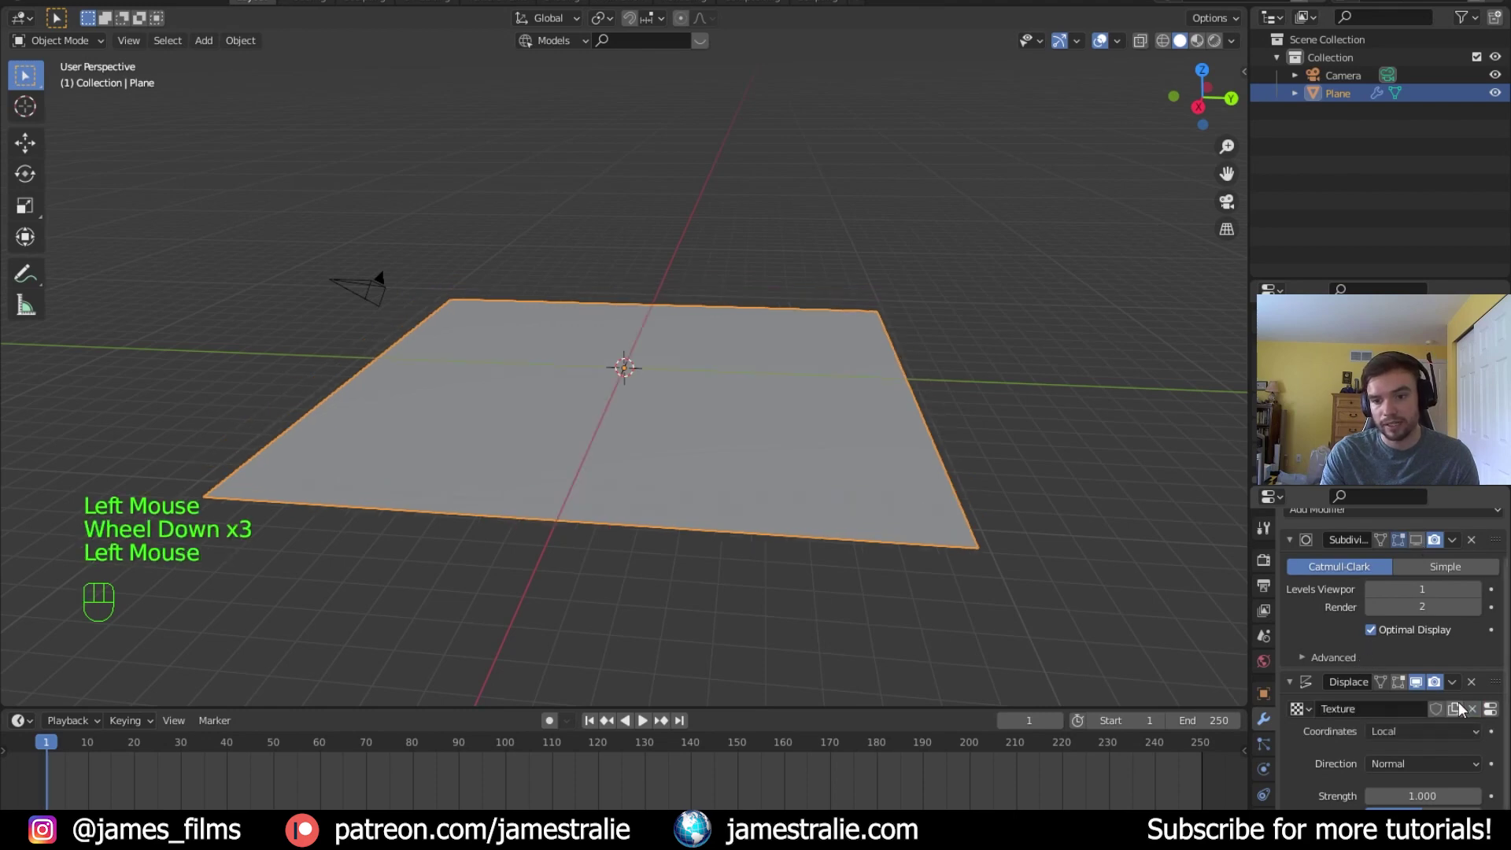
left_click(1424, 732)
left_click(1395, 809)
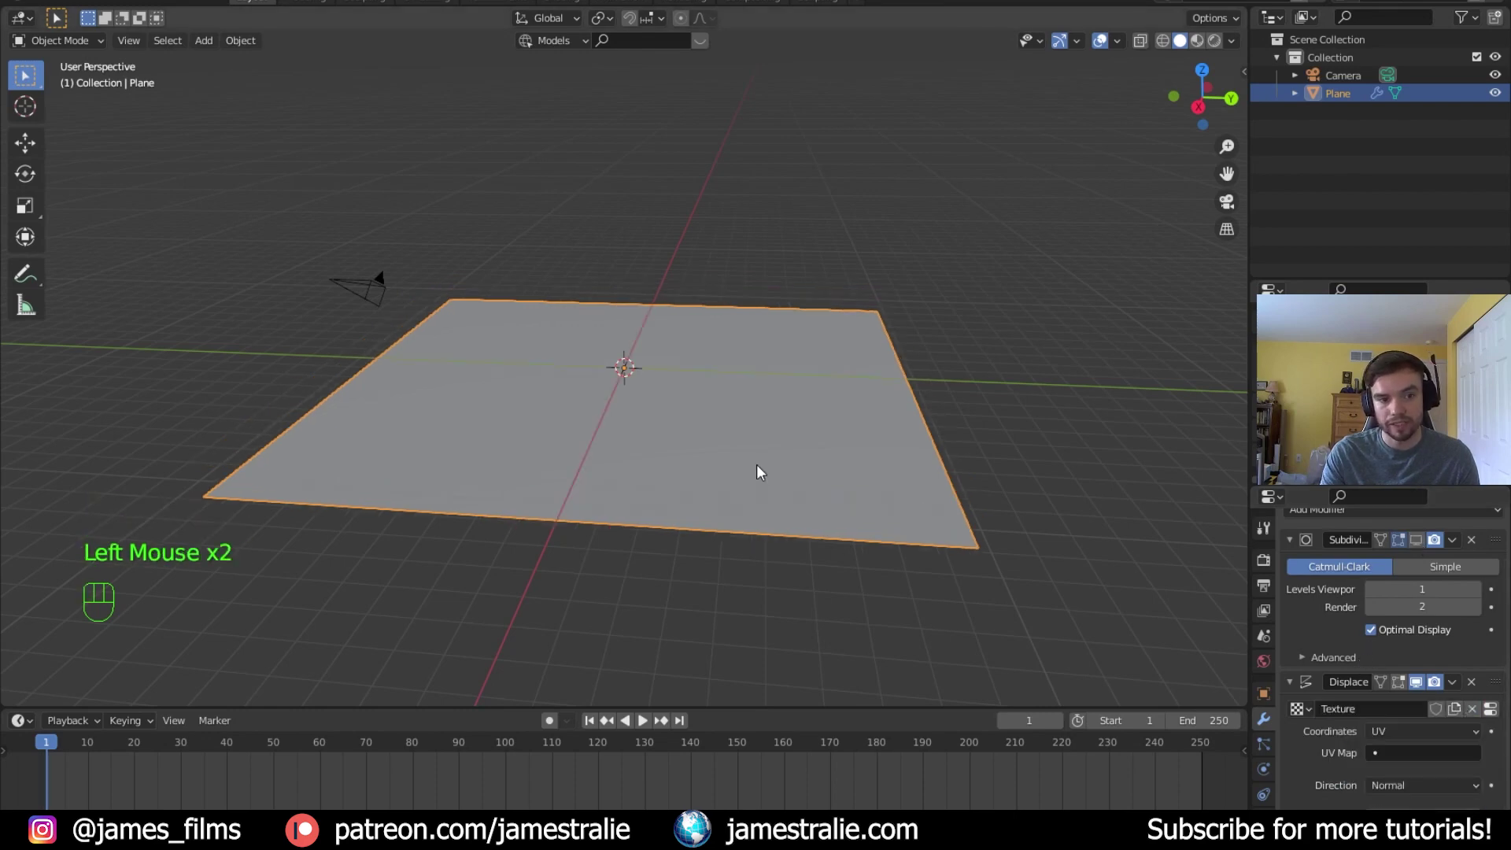
key("Tab")
key("Tab")
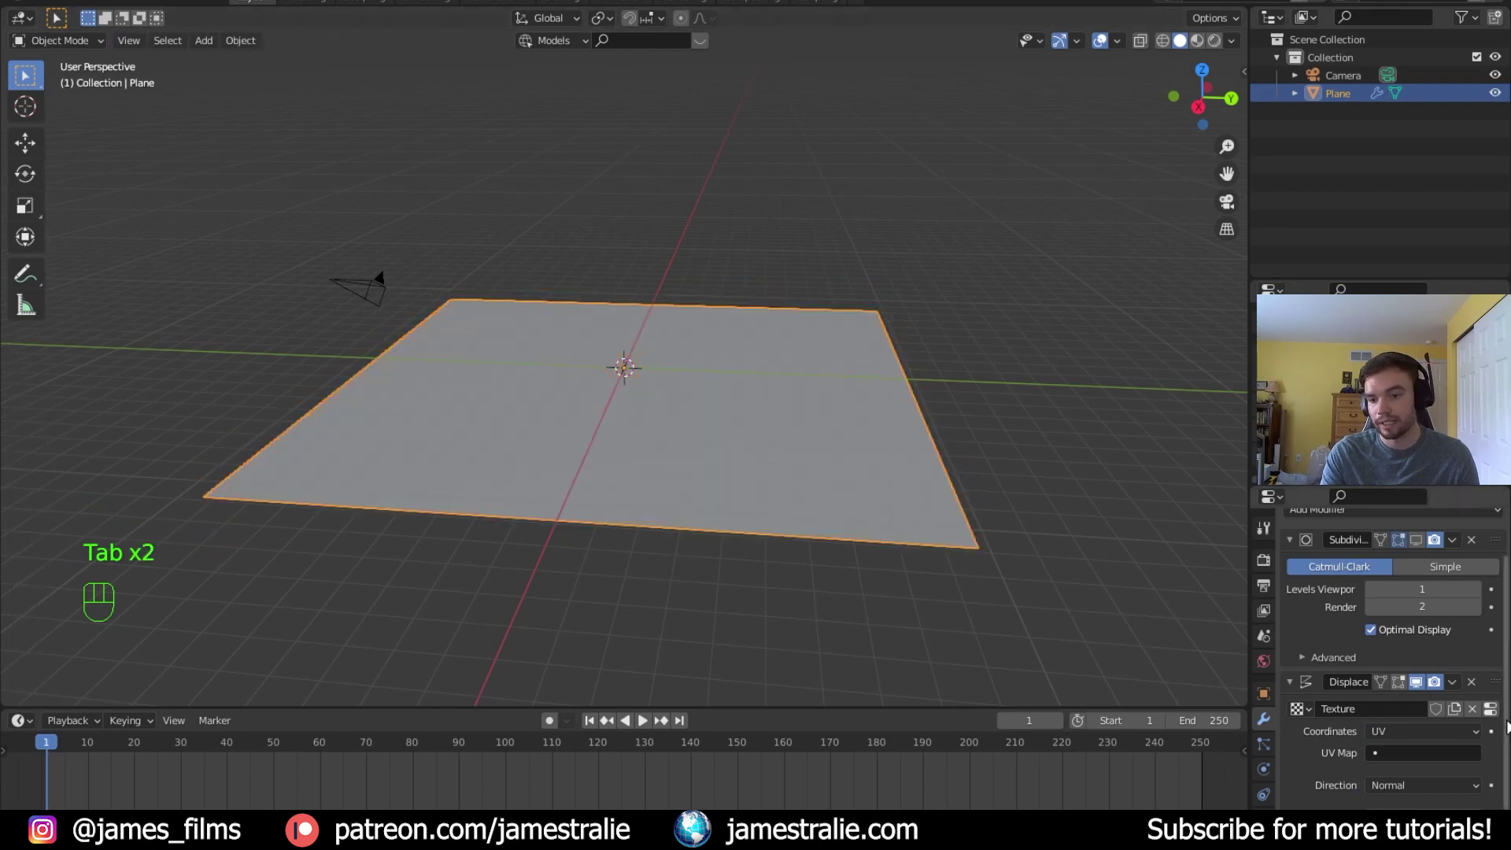
Load heightmap.exr from the mountaintutorial folder as the image of the Displace modifier's texture
scroll(1498, 711, "down", 4)
left_click(1492, 687)
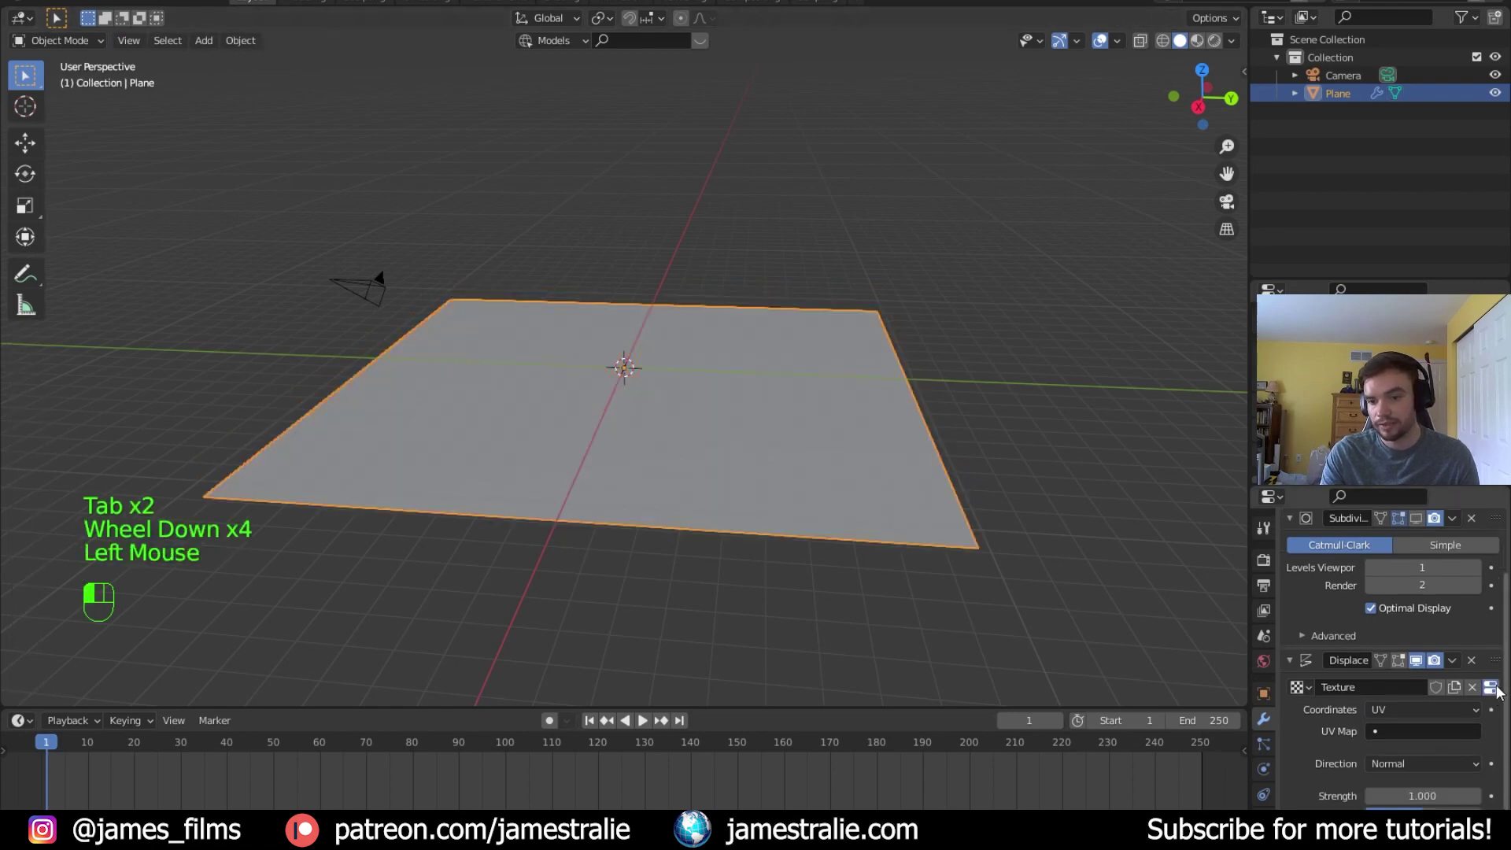
left_click(1460, 794)
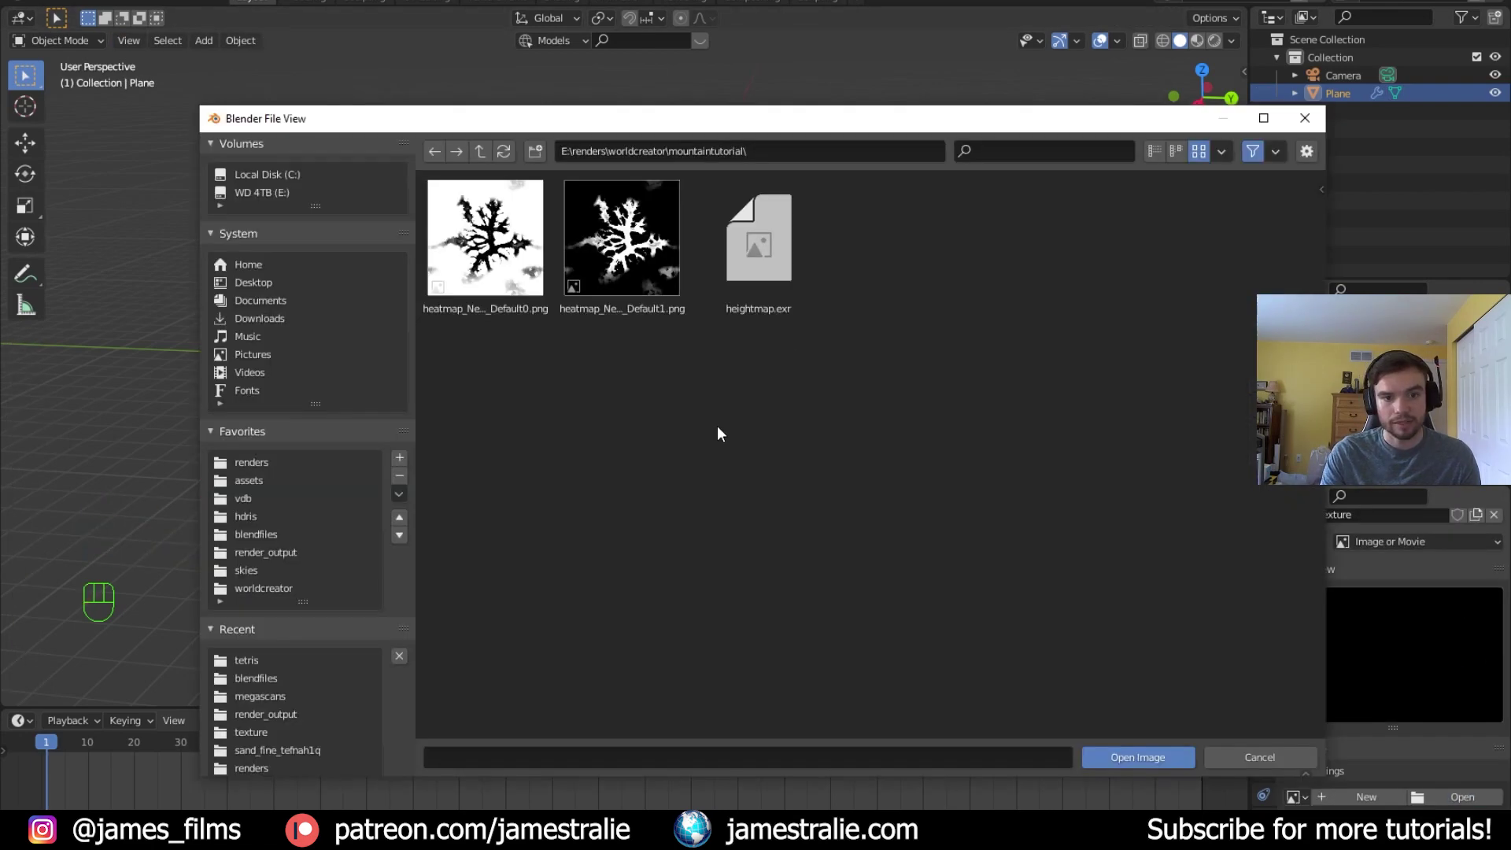
left_click(789, 303)
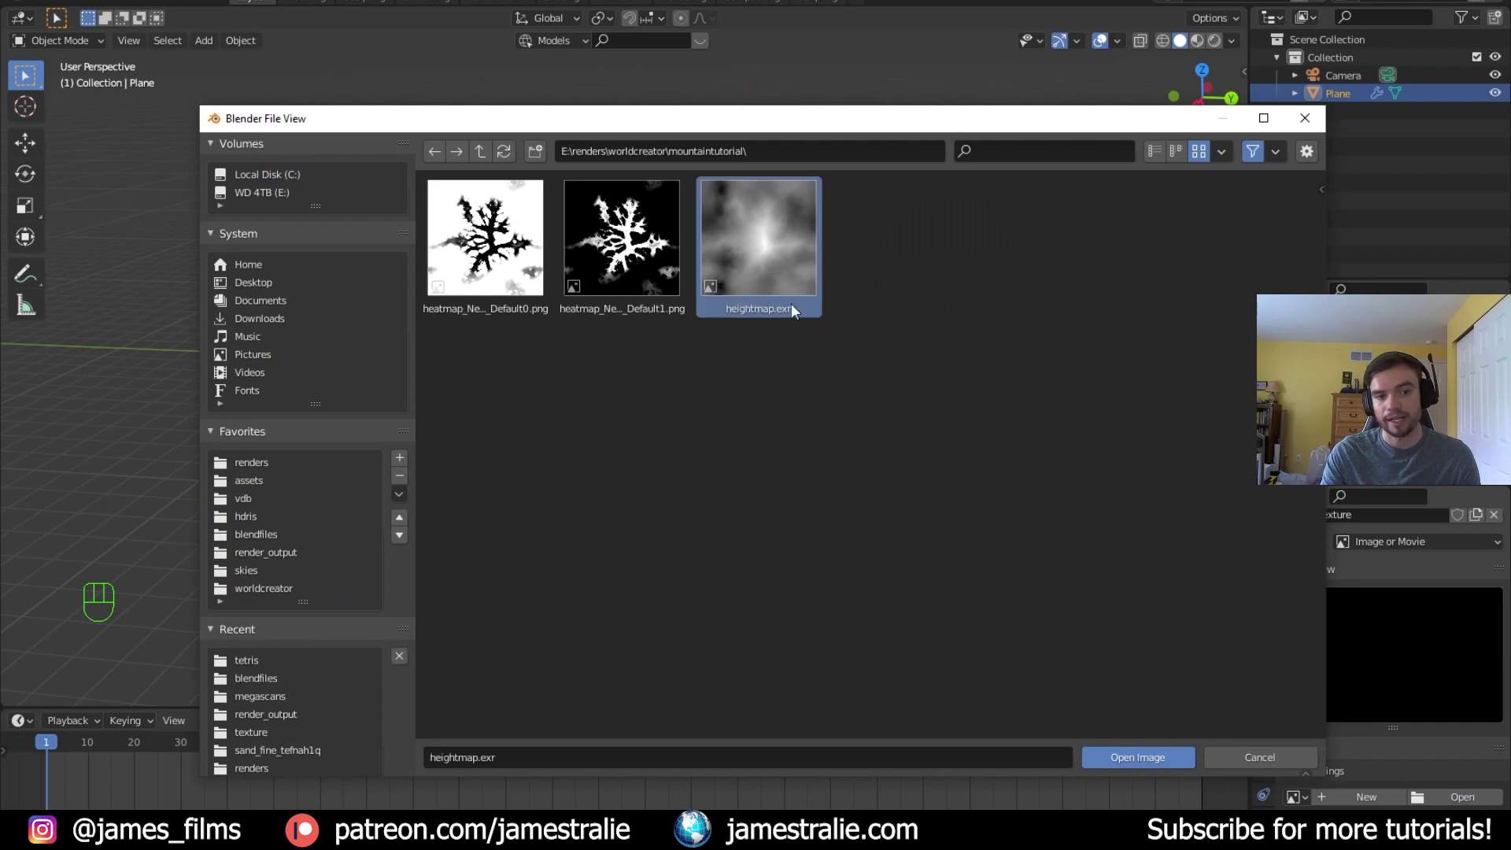
left_click(1163, 755)
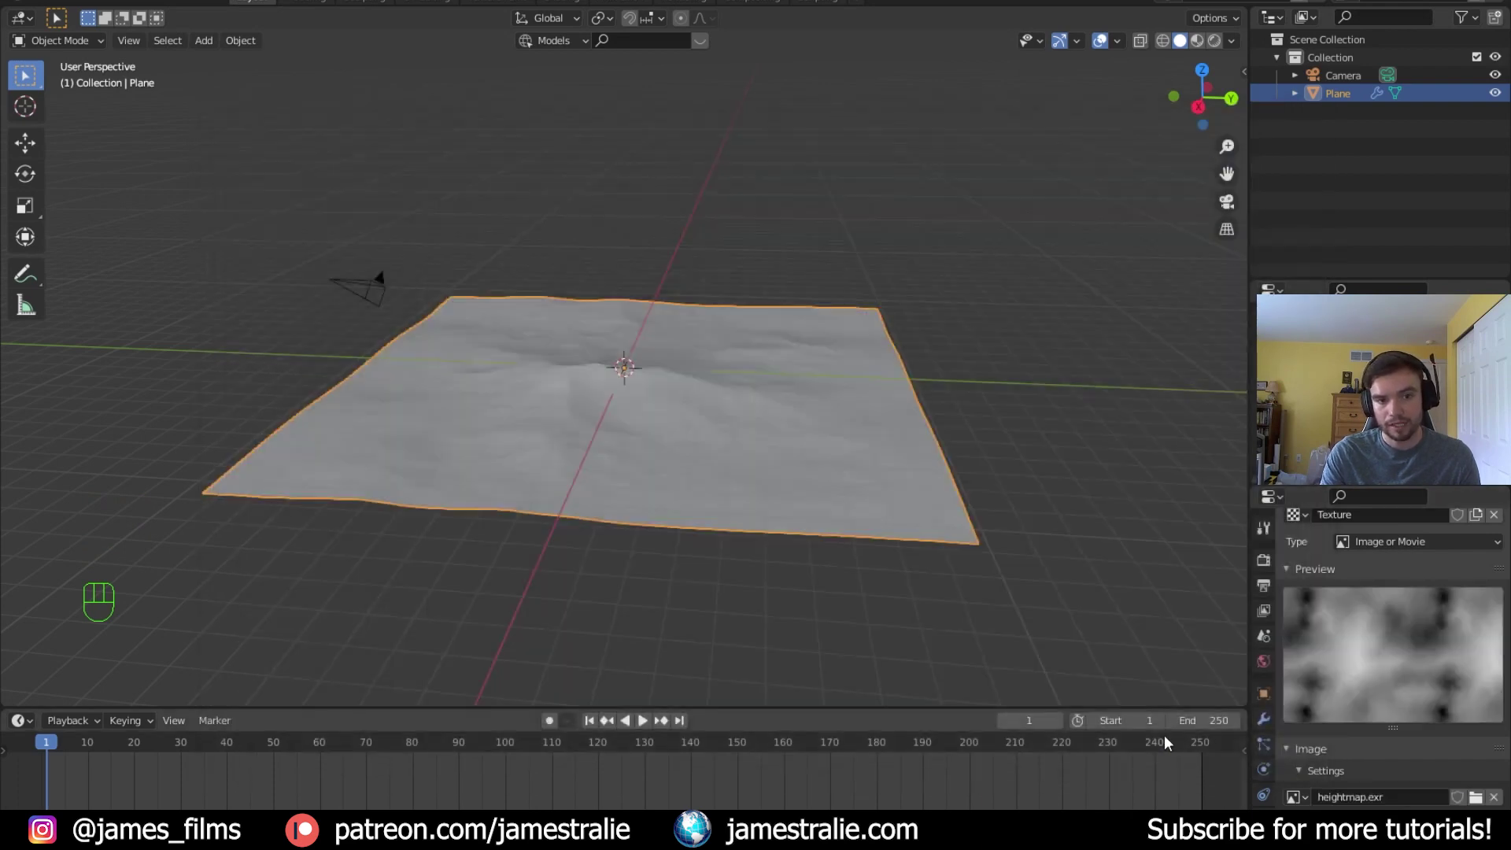
Set the Displace modifier's strength to 4.1 to raise the mountain
middle_click_drag(742, 555, 613, 543)
scroll(614, 542, "up", 4)
scroll(607, 547, "up", 4)
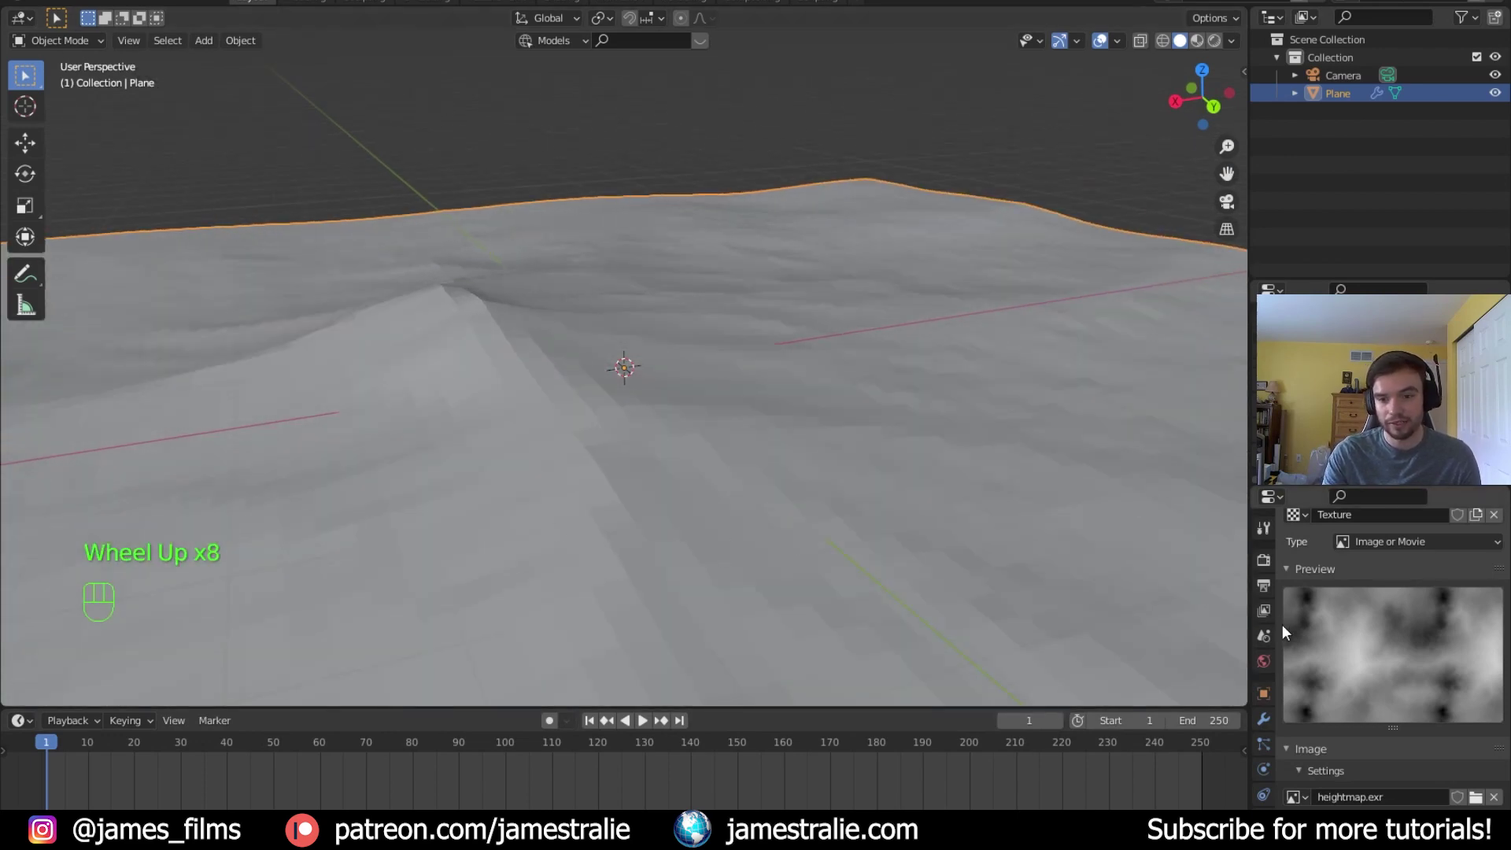
left_click(1263, 719)
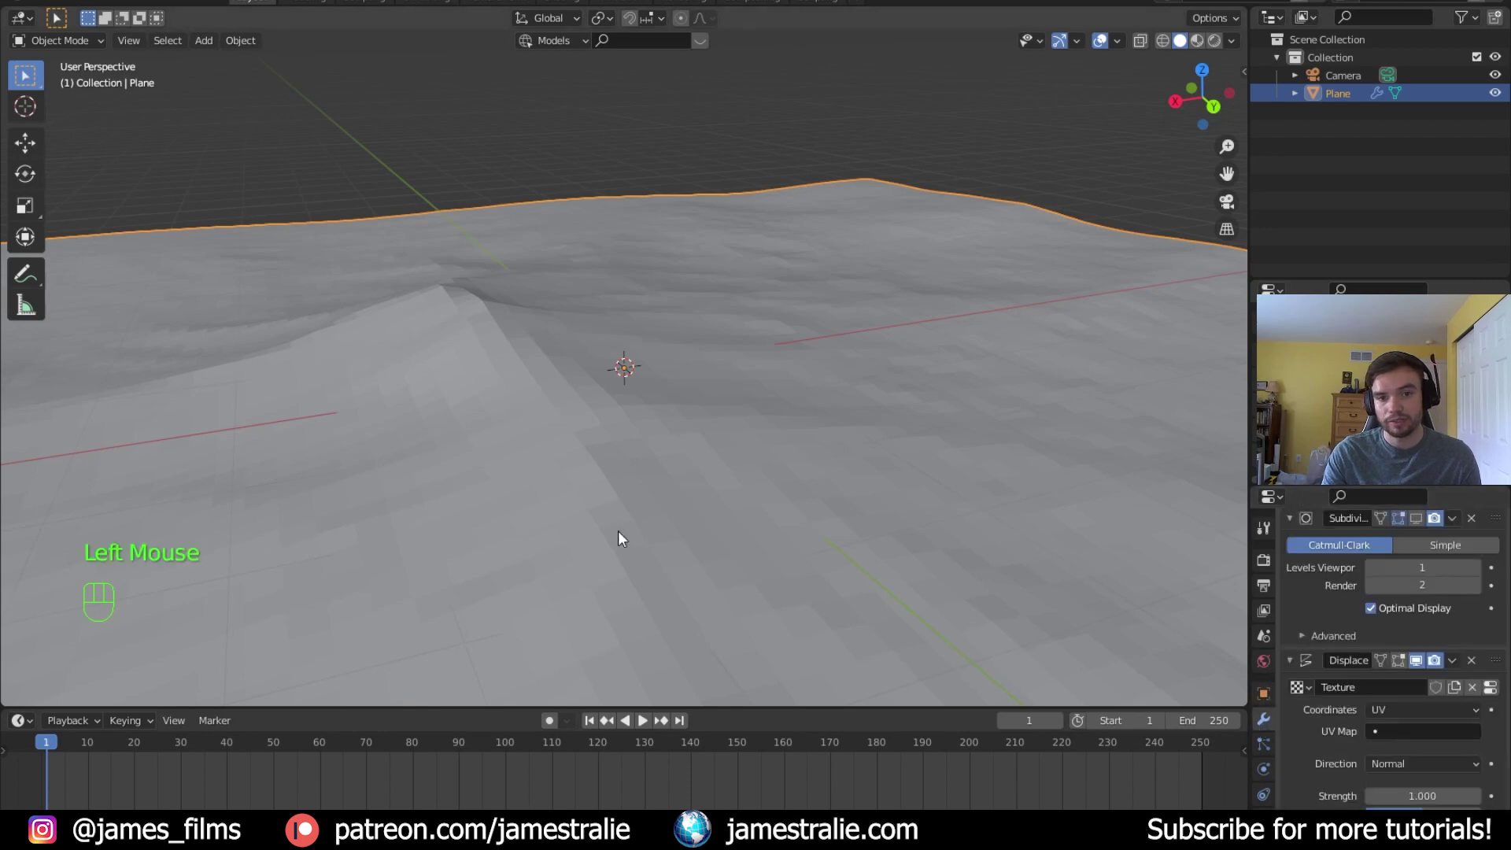
scroll(650, 548, "down", 9)
middle_click_drag(650, 548, 698, 559)
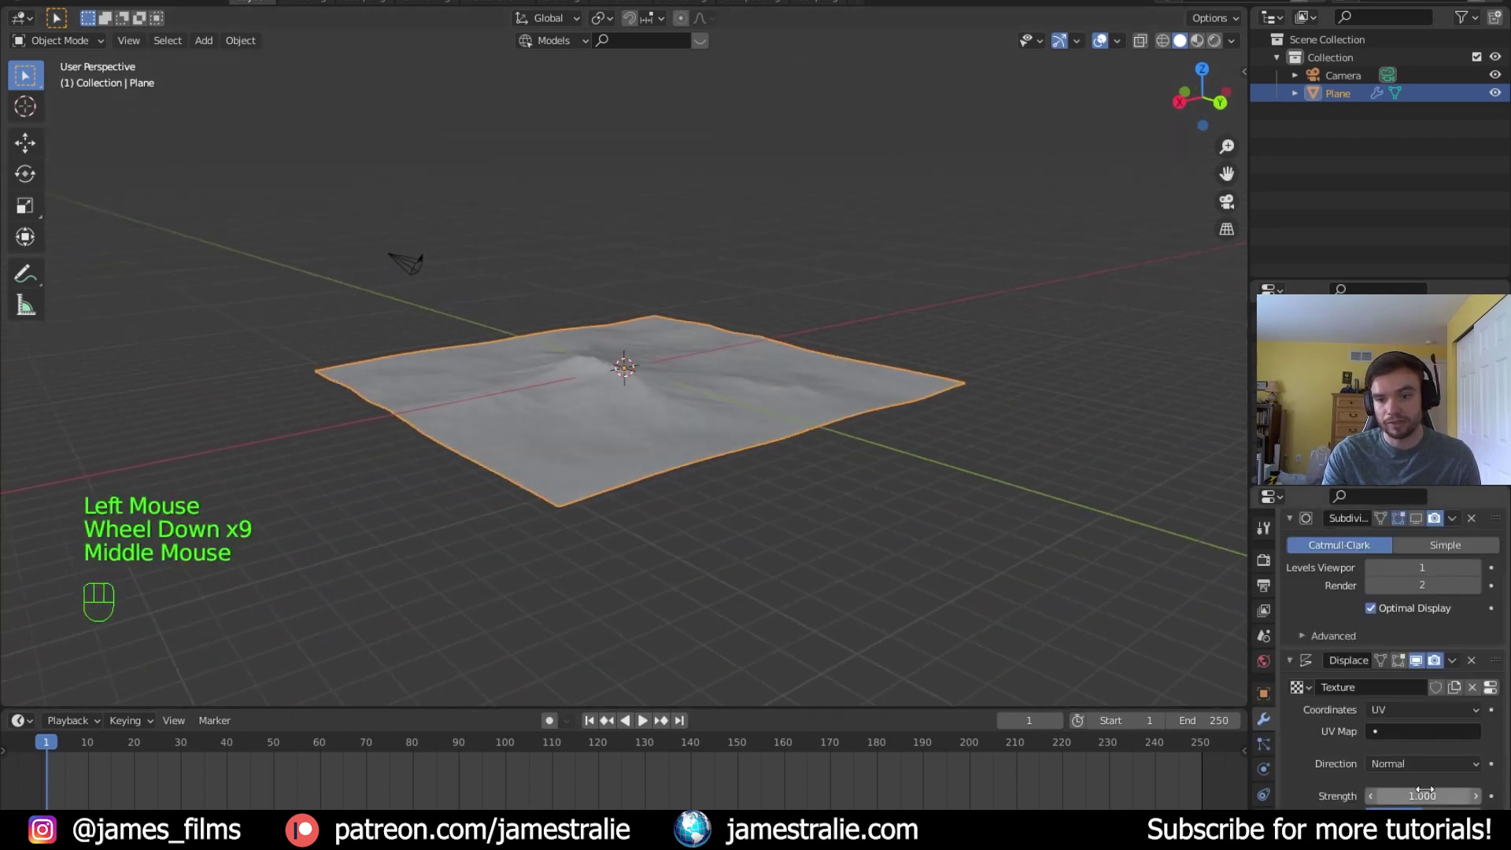
left_click_drag(1400, 799, 1453, 800)
left_click(1452, 799)
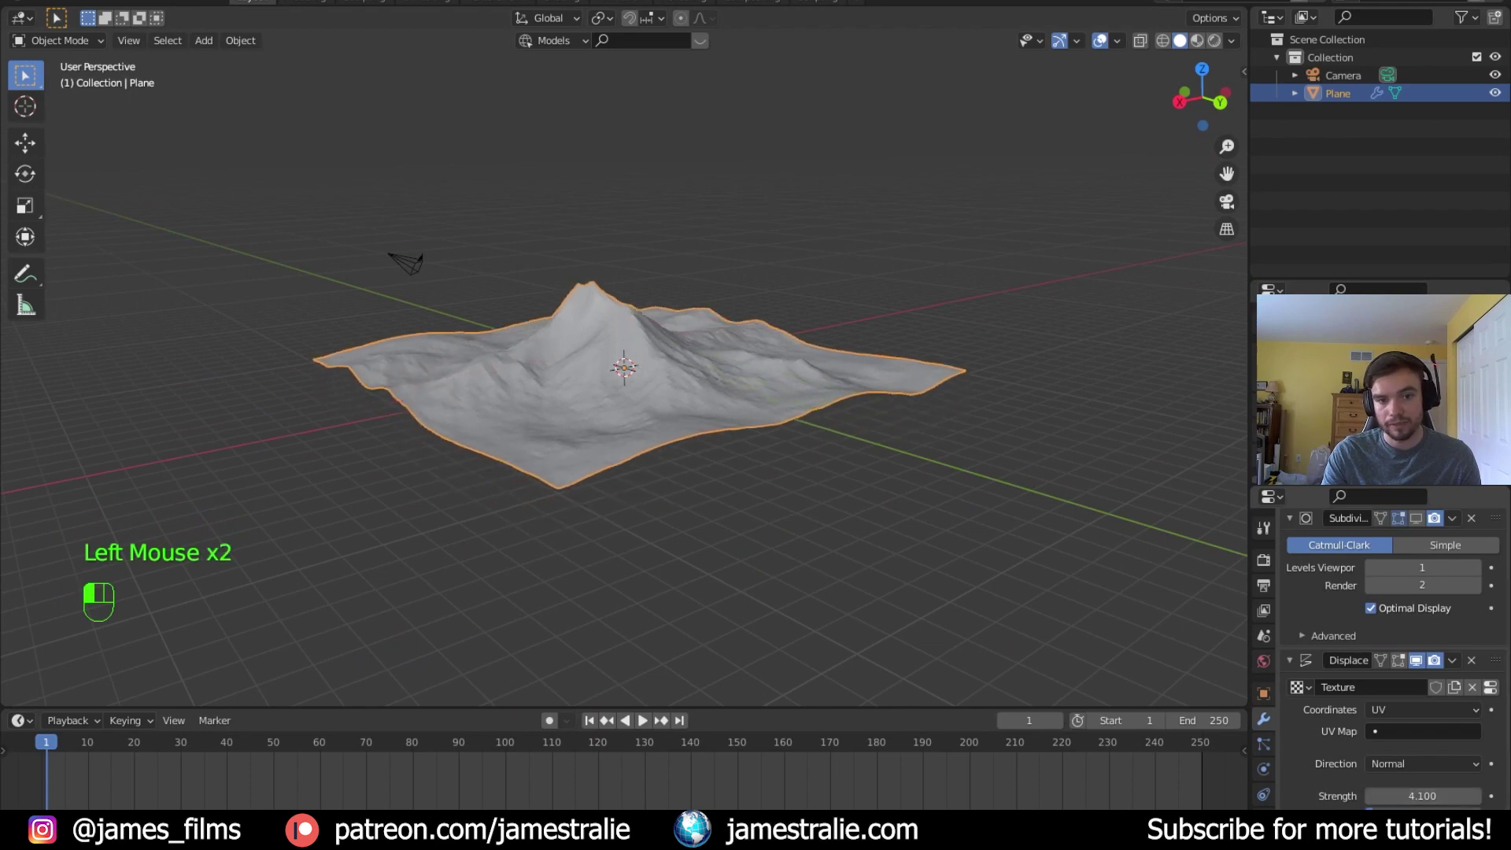
Turn the Subdivision modifier's viewport display back on for the displaced terrain
middle_click_drag(708, 540, 769, 610)
scroll(676, 561, "up", 4)
middle_click_drag(671, 560, 884, 540)
scroll(696, 464, "down", 2)
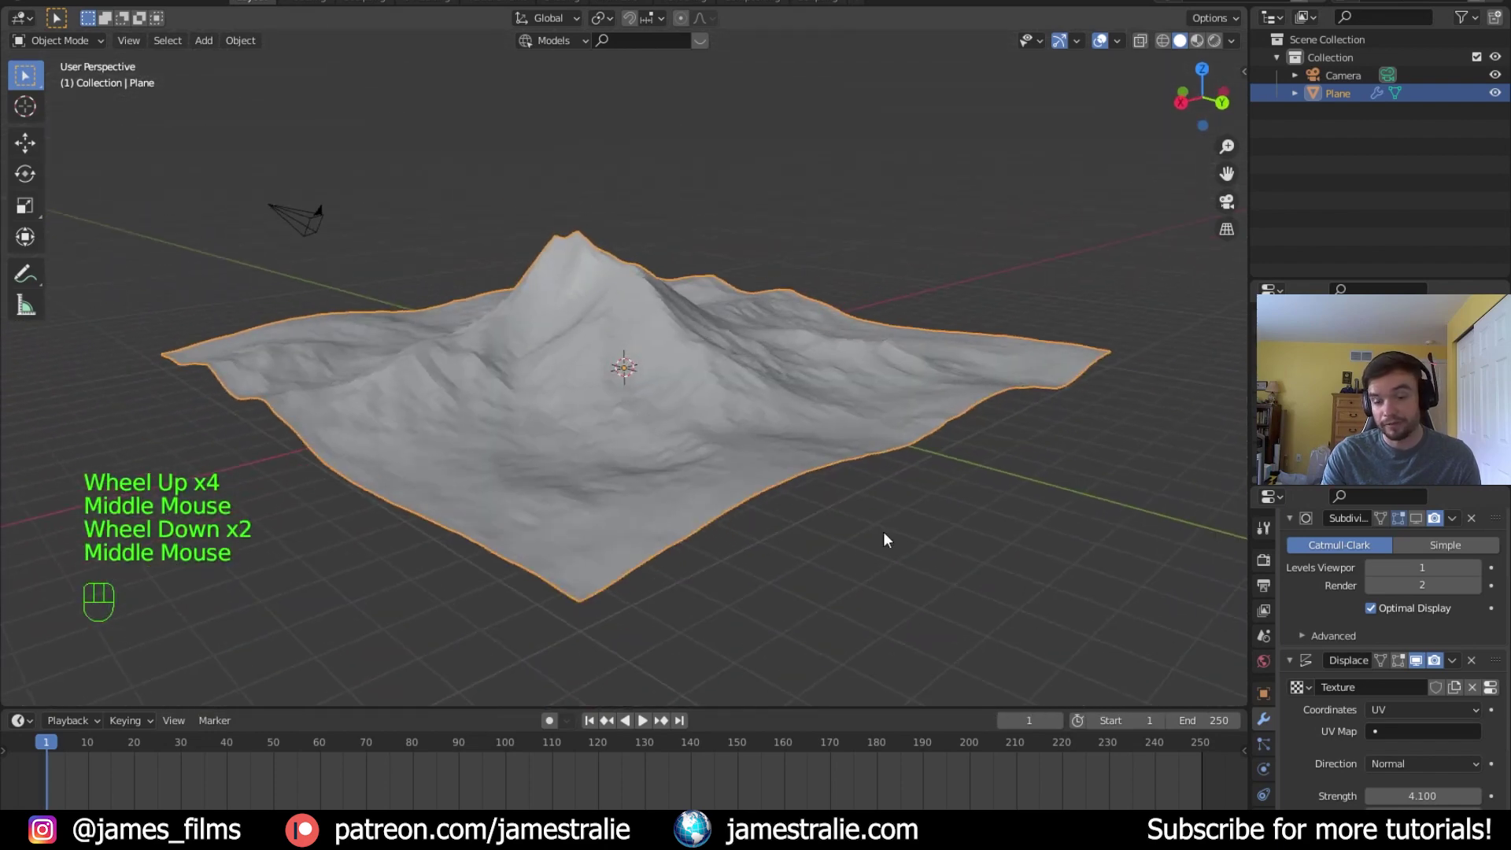
left_click(1384, 541)
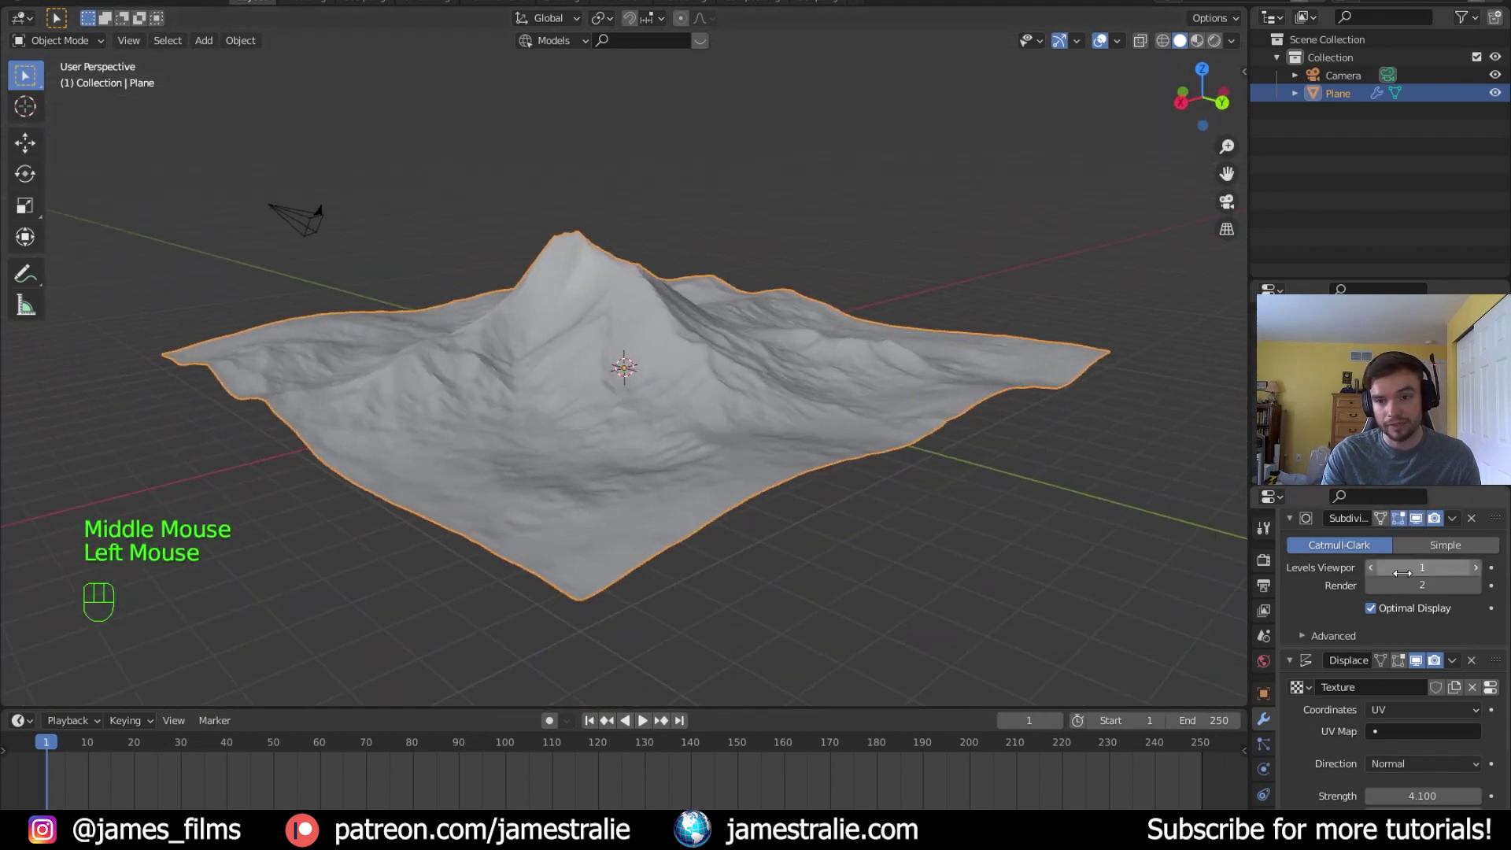
Examine the surface detail of the displaced mountain up close and from several angles
scroll(620, 488, "up", 5)
scroll(621, 482, "down", 3)
mouse_move(620, 482)
middle_mouse_down()
mouse_move(616, 556)
mouse_move(442, 488)
mouse_move(333, 490)
mouse_move(625, 497)
middle_mouse_up()
scroll(622, 508, "down", 3)
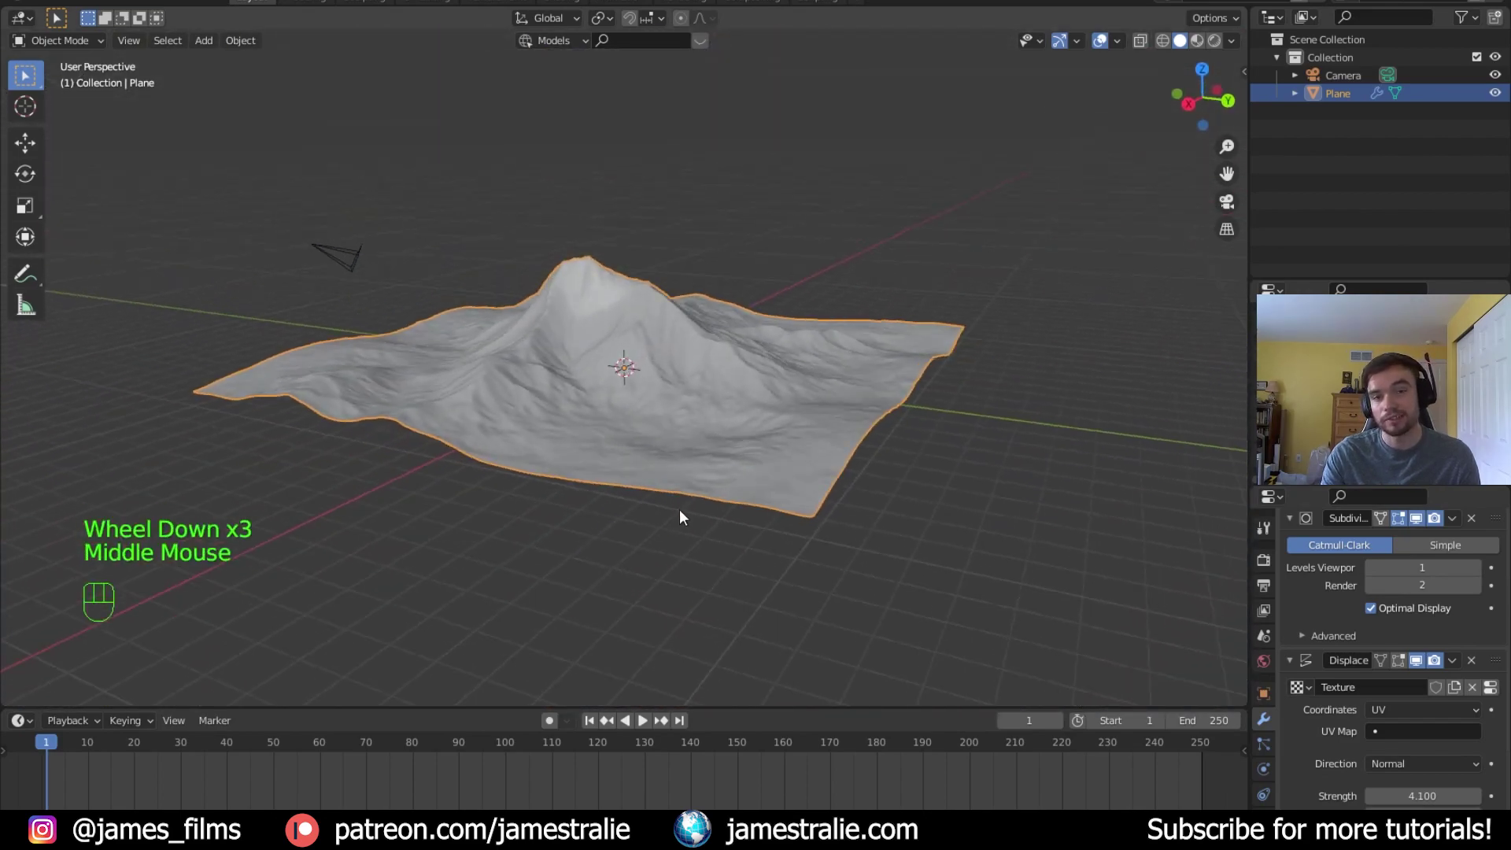
scroll(680, 519, "up", 4)
scroll(688, 528, "down", 4)
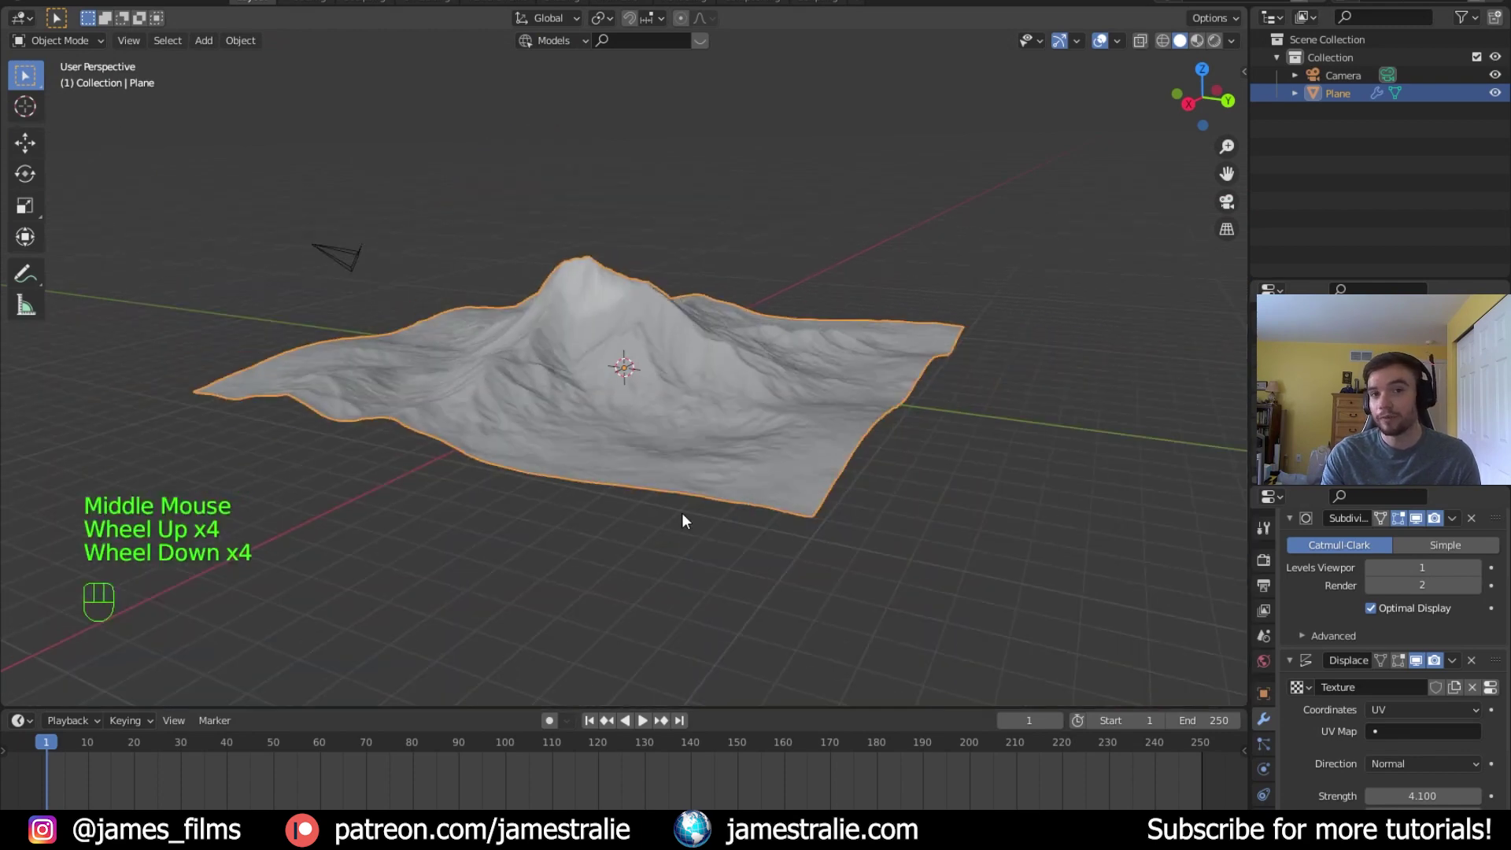
middle_click_drag(683, 483, 635, 530)
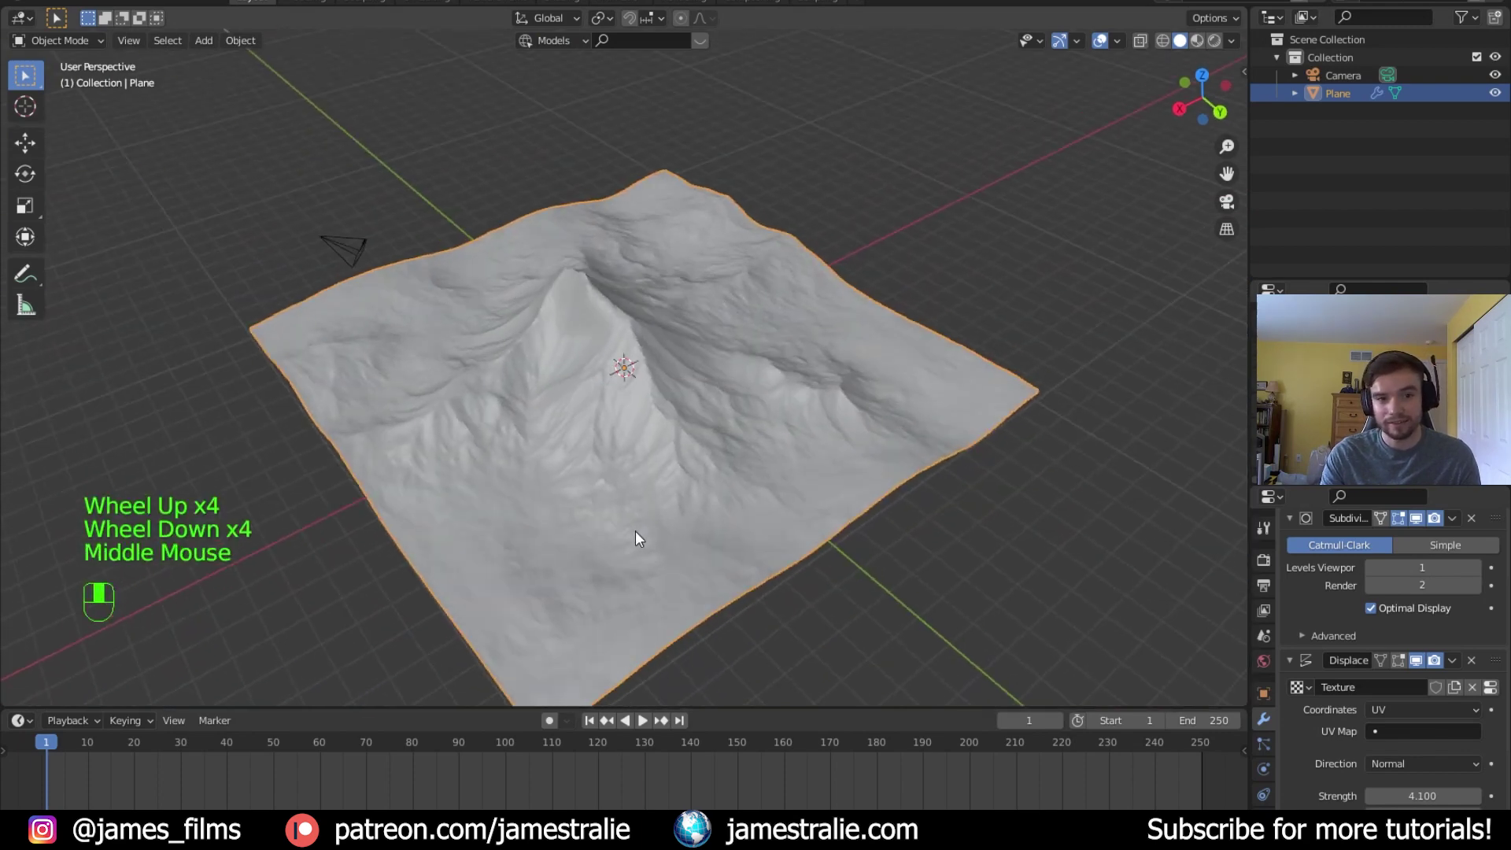
Make a linked duplicate of the mountain plane and move it about -20.06 m along the X axis
key("alt+d")
left_click(665, 423)
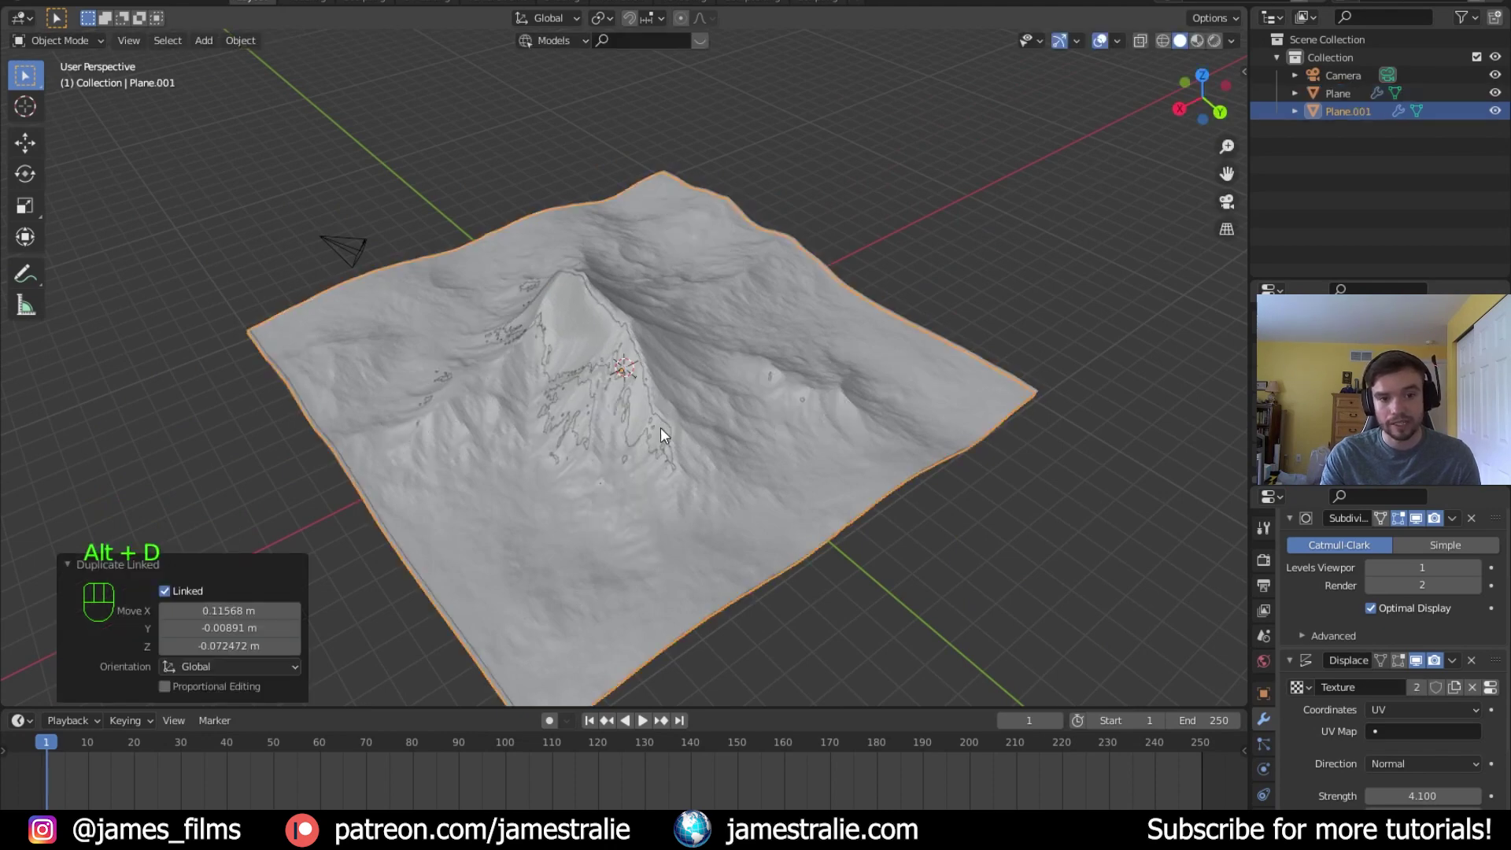
key("g")
key("x")
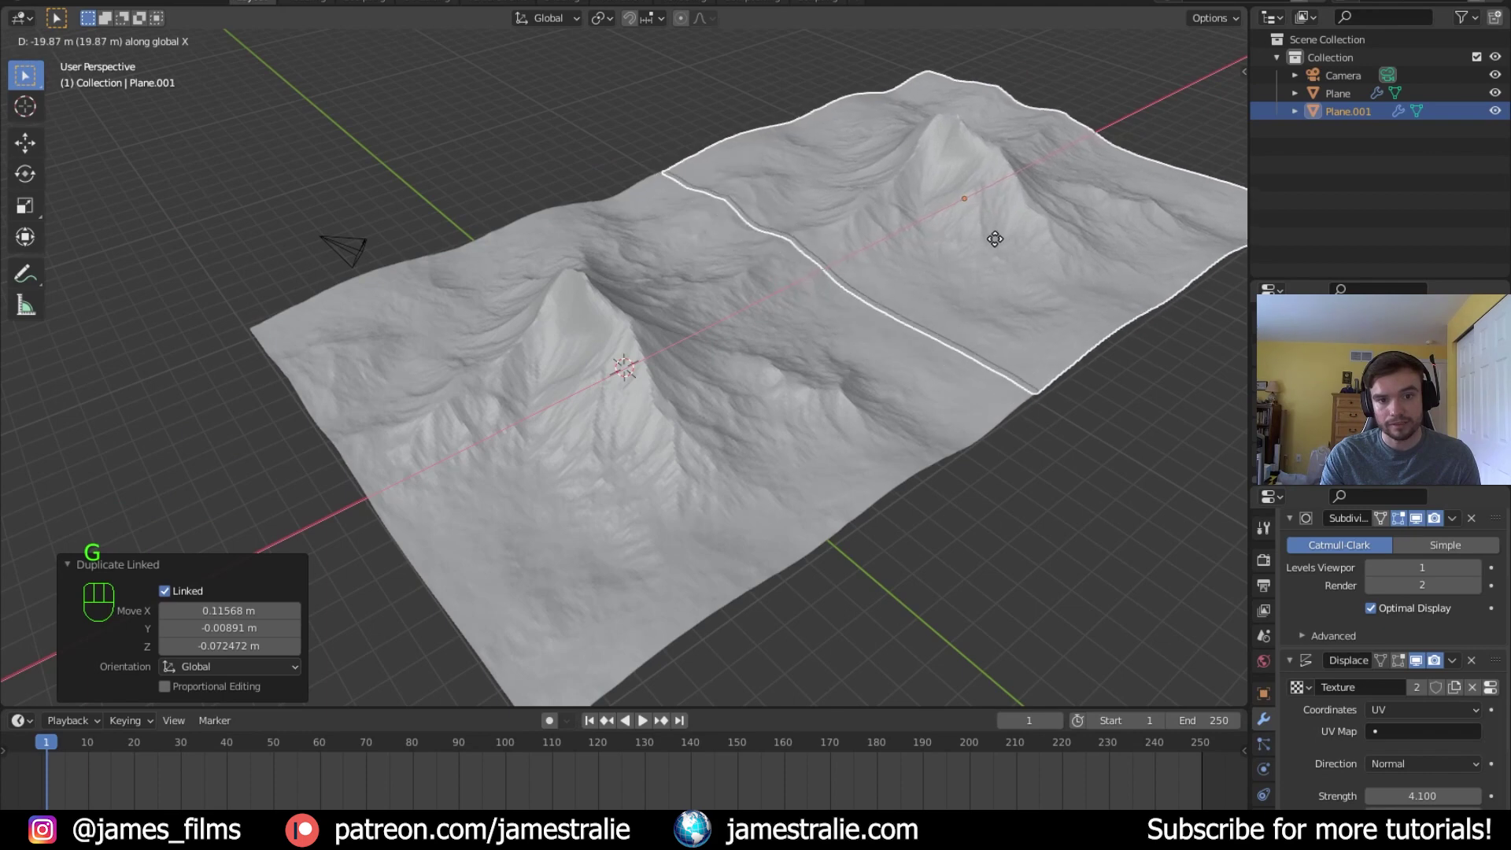
left_click(997, 238)
Try to line up the duplicate's edge with the original terrain along the X axis in an orthographic top view
key("KP_7")
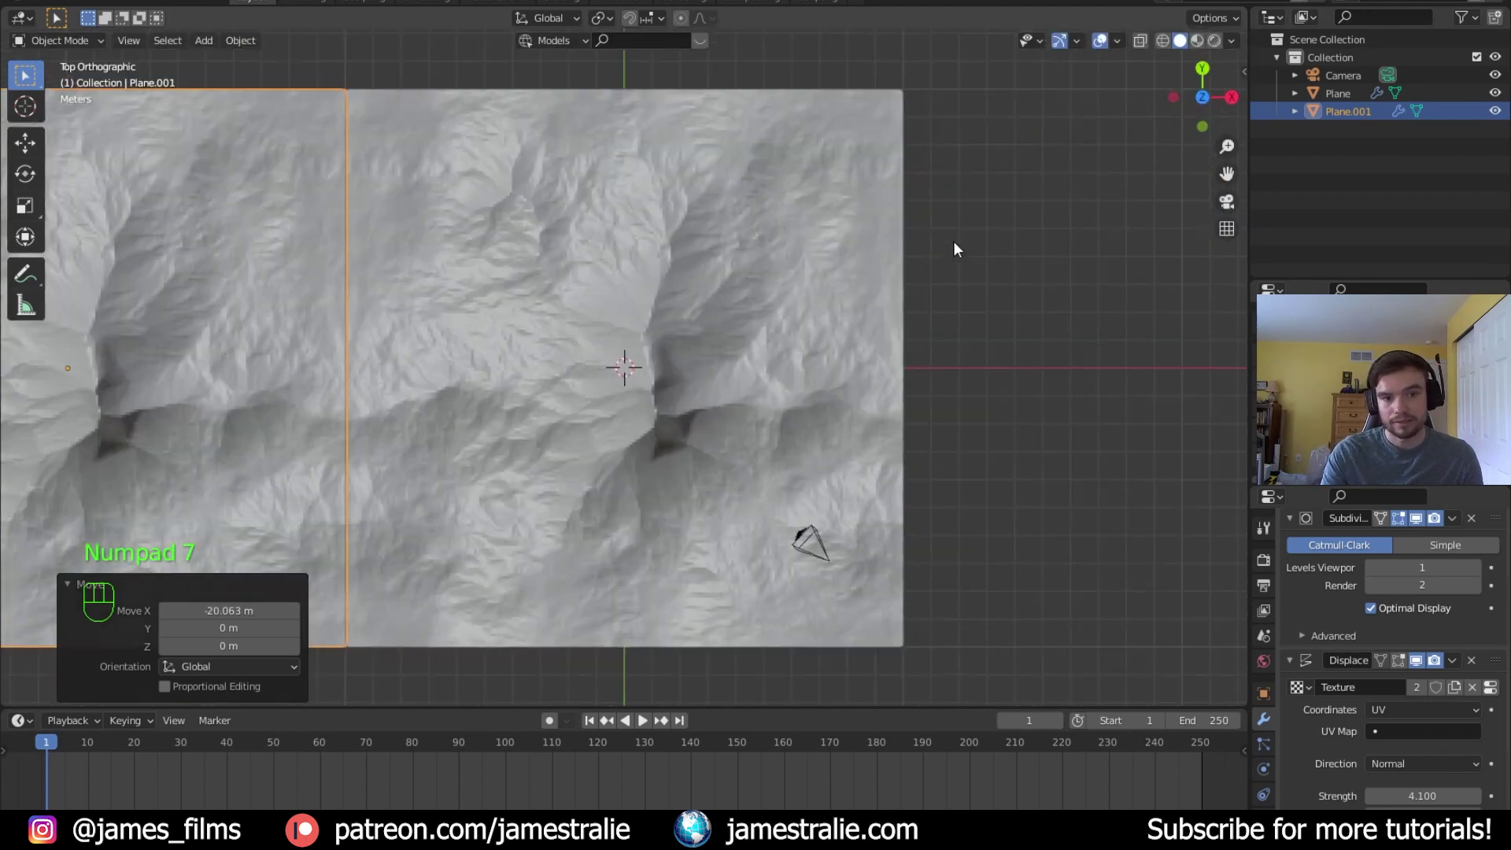
middle_click_drag(663, 291, 753, 395, "shift")
key("g")
key("x")
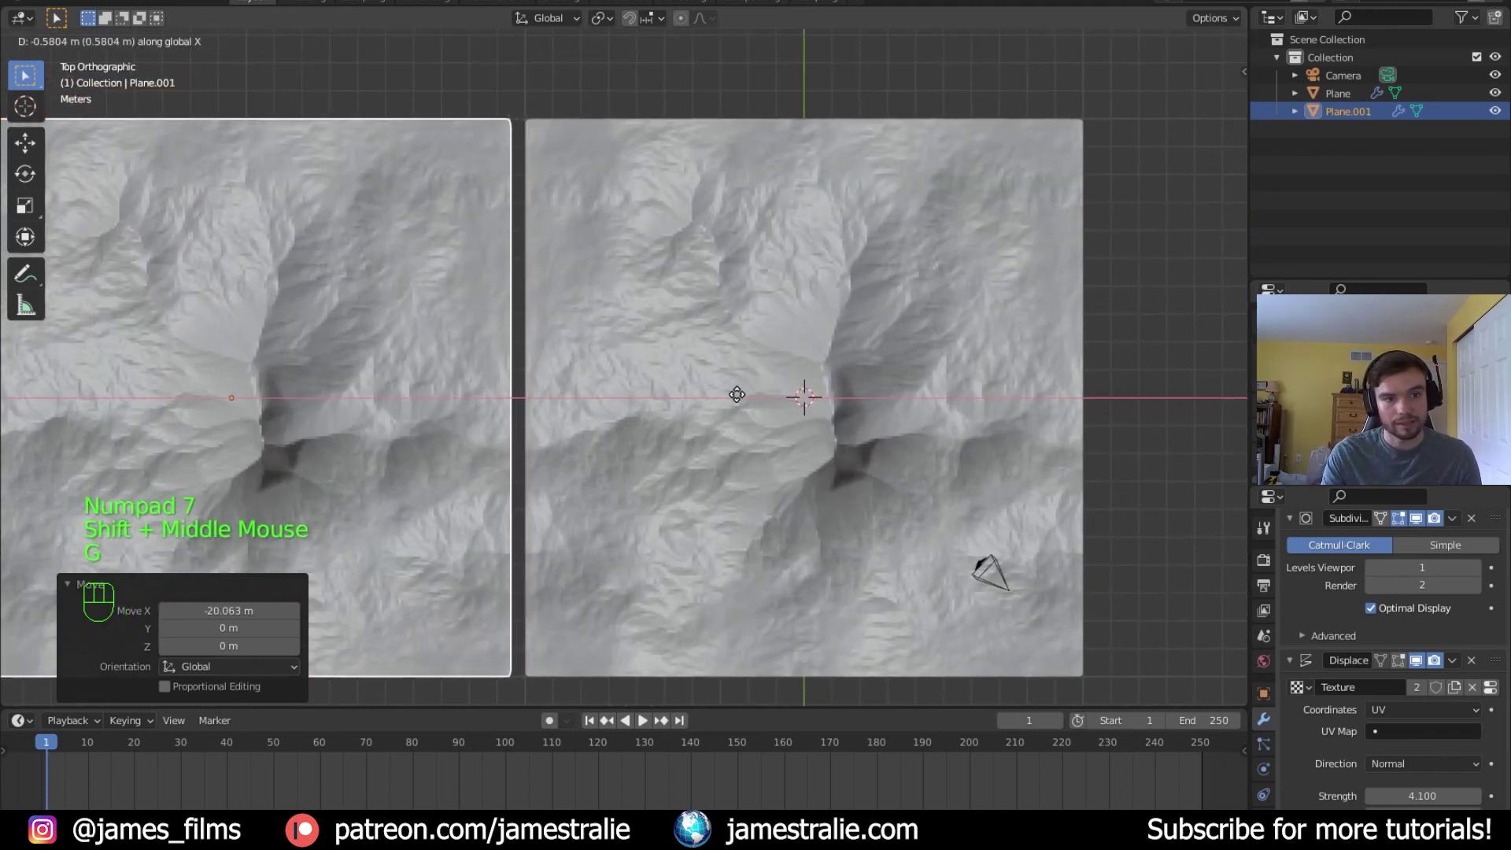
left_click(757, 394)
middle_click_drag(758, 394, 923, 460)
left_click(823, 508)
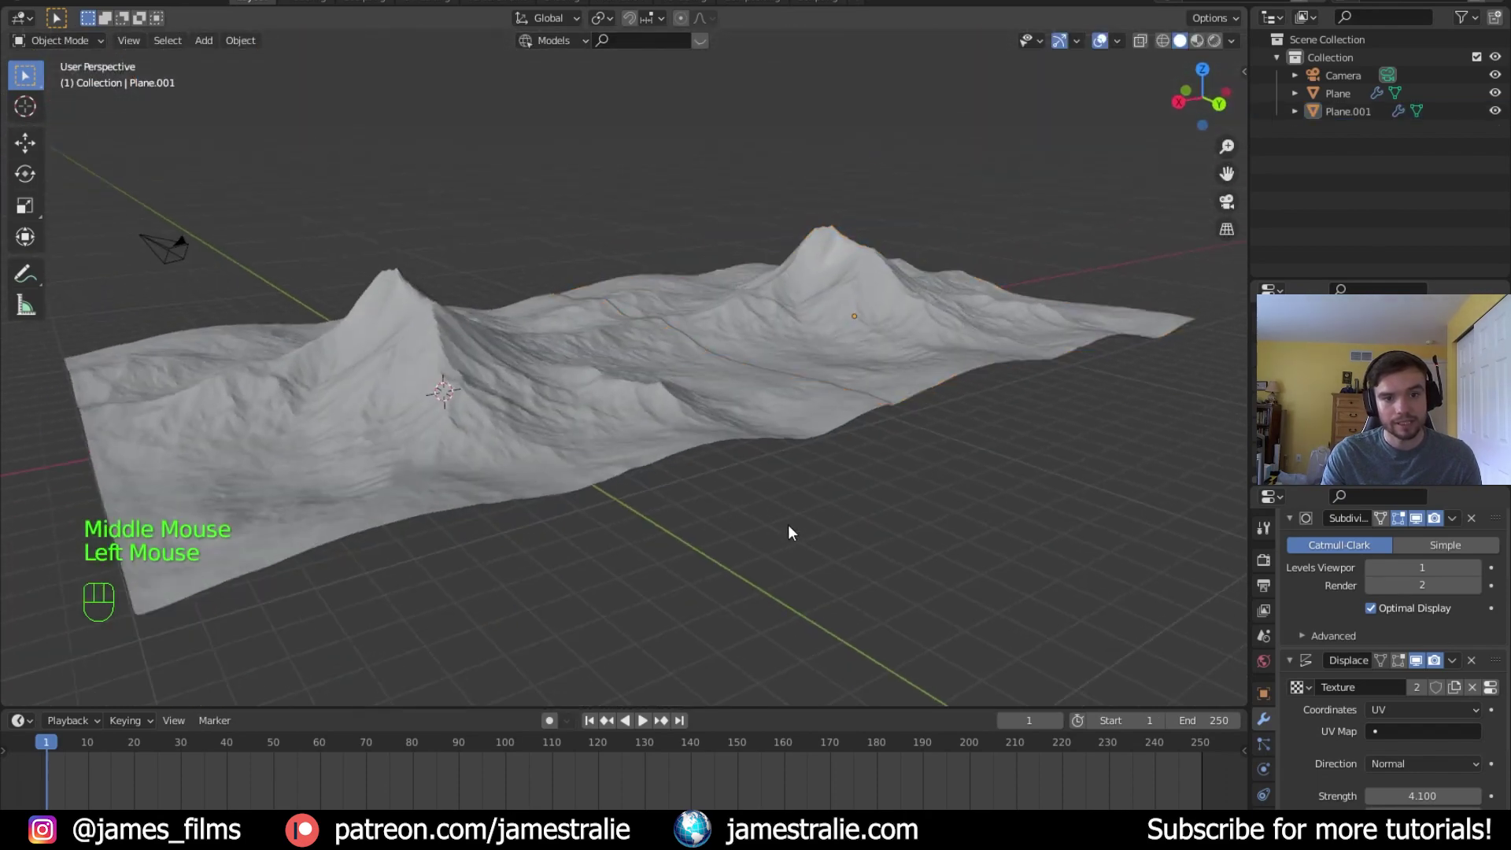
Check the join between the two terrains and delete the duplicated mountain plane
scroll(661, 392, "up", 6)
middle_click_drag(756, 213, 694, 297)
scroll(1043, 322, "down", 6)
left_click(1042, 322)
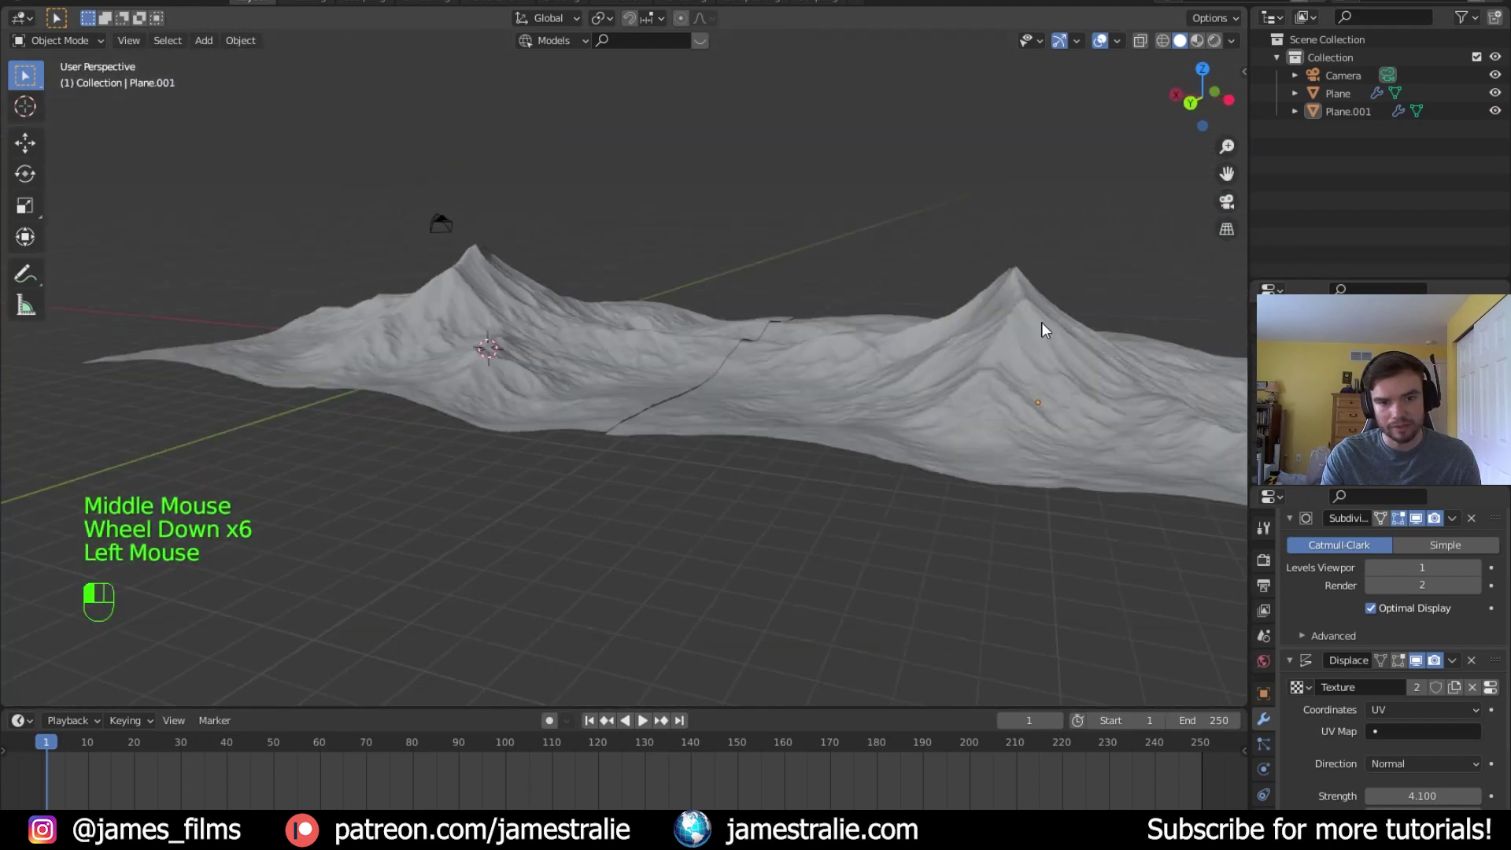
key("x")
Make a linked duplicate of the original mountain plane and move it about -19.96 m along X, against the original's edge
left_click(568, 354)
key("alt+d")
key("g")
key("x")
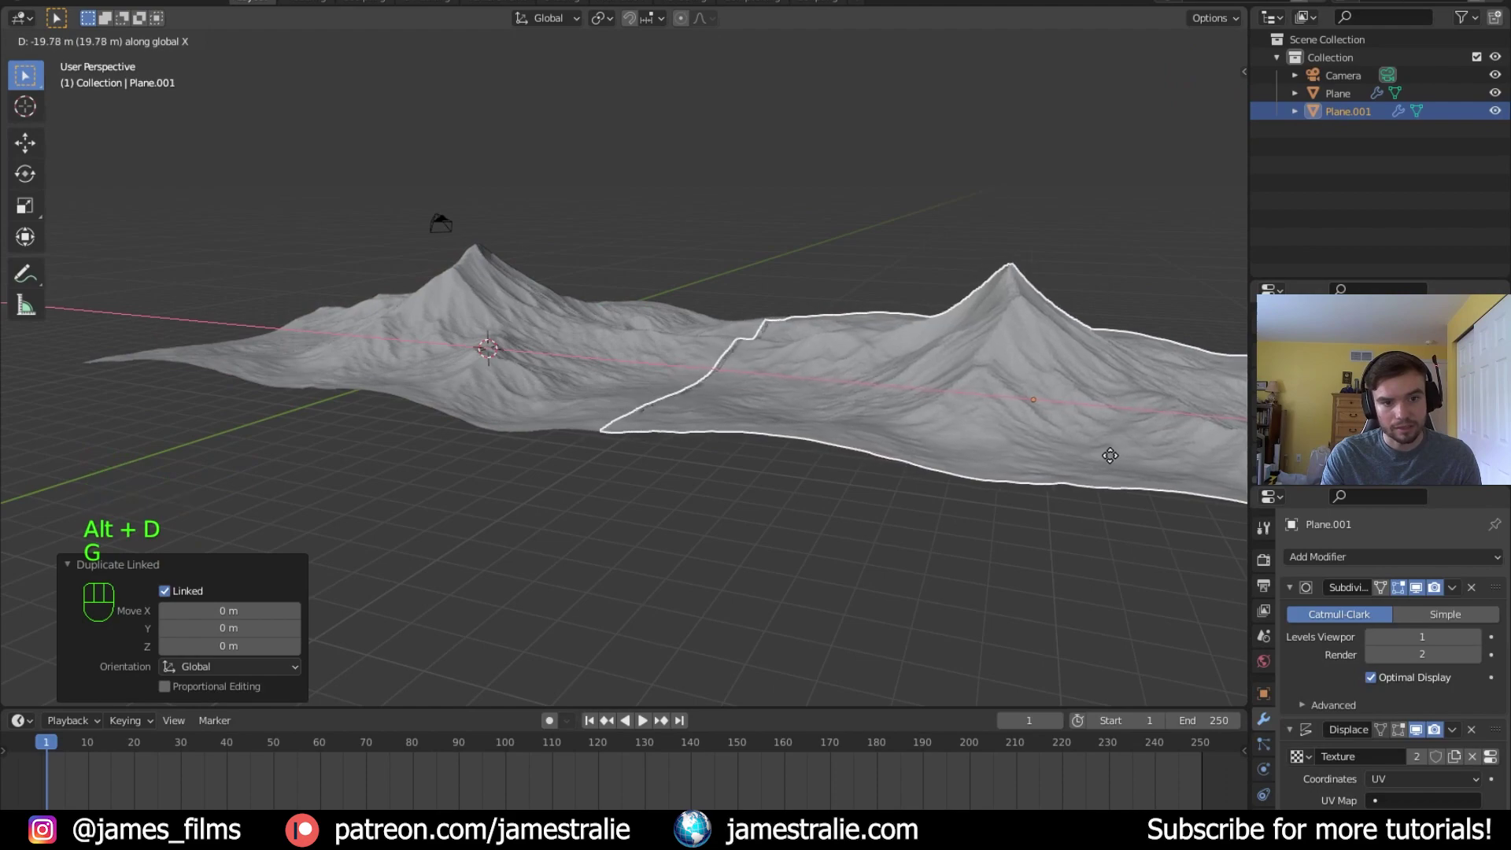
left_click(1118, 463)
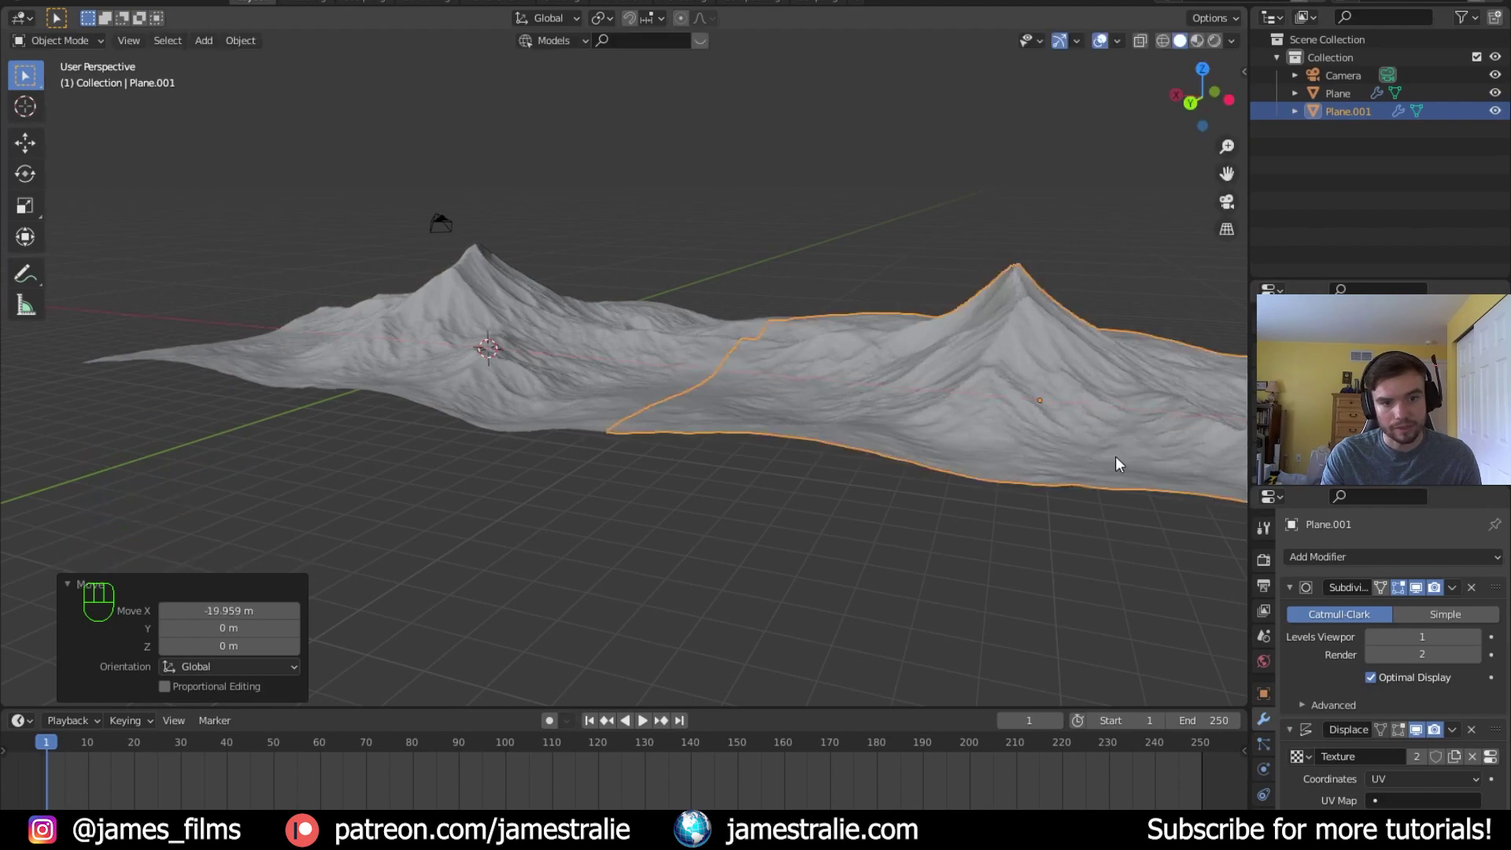
left_click(800, 533)
Examine the seam between the two terrain tiles up close and from a low viewpoint
middle_click_drag(799, 533, 782, 641)
scroll(782, 598, "down", 1)
scroll(781, 534, "up", 7)
middle_click_drag(780, 526, 507, 290, "shift")
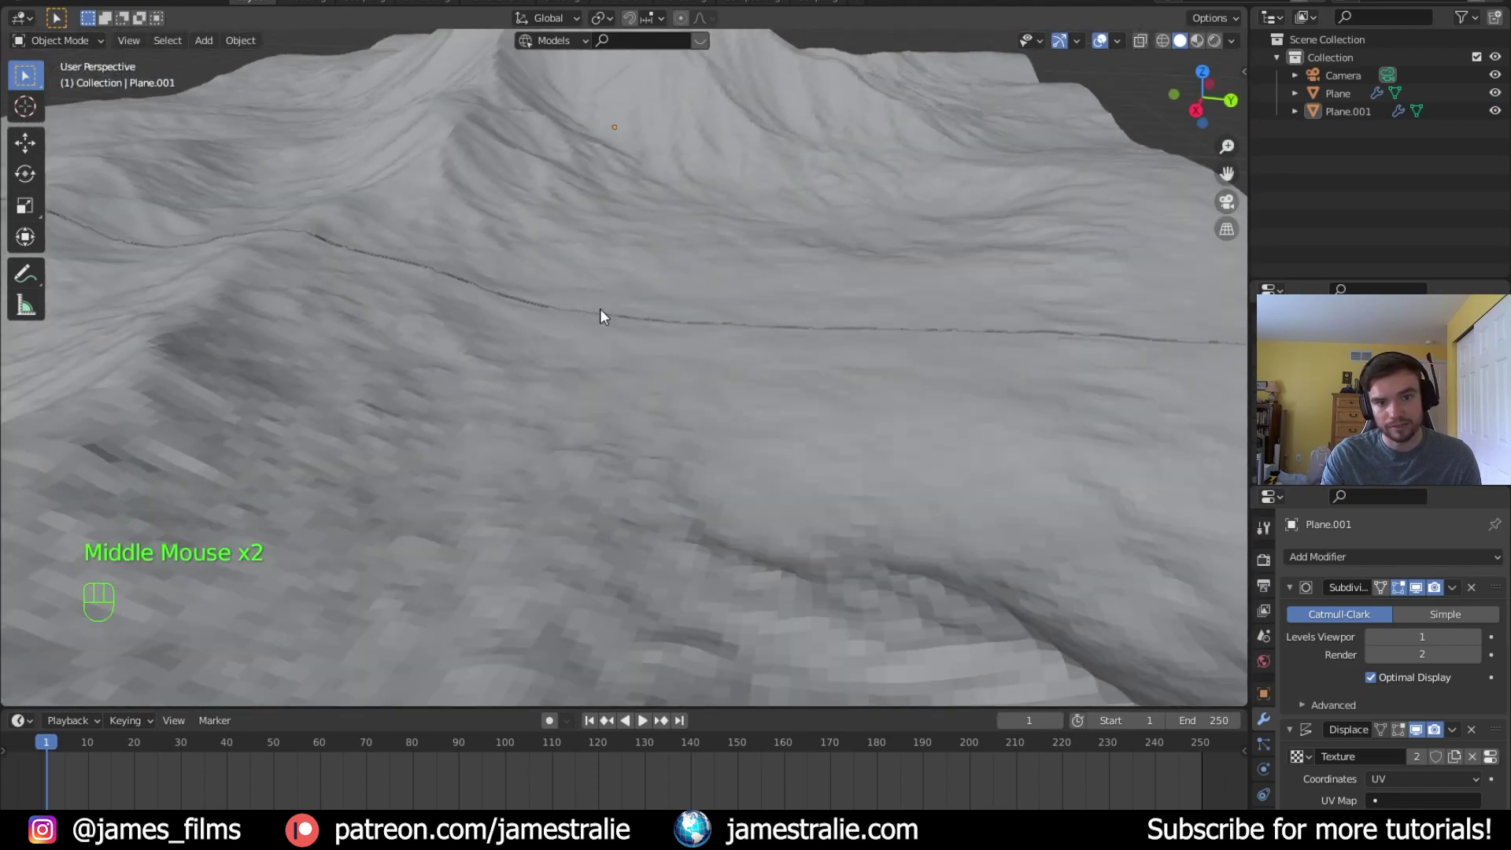
scroll(772, 323, "down", 6)
middle_click_drag(772, 358, 934, 435, "shift")
scroll(923, 459, "up", 2)
scroll(914, 443, "up", 2)
scroll(910, 433, "down", 3)
Delete the duplicated mountain to preview the scene without it, and undo the deletion
left_click(995, 324)
key("x")
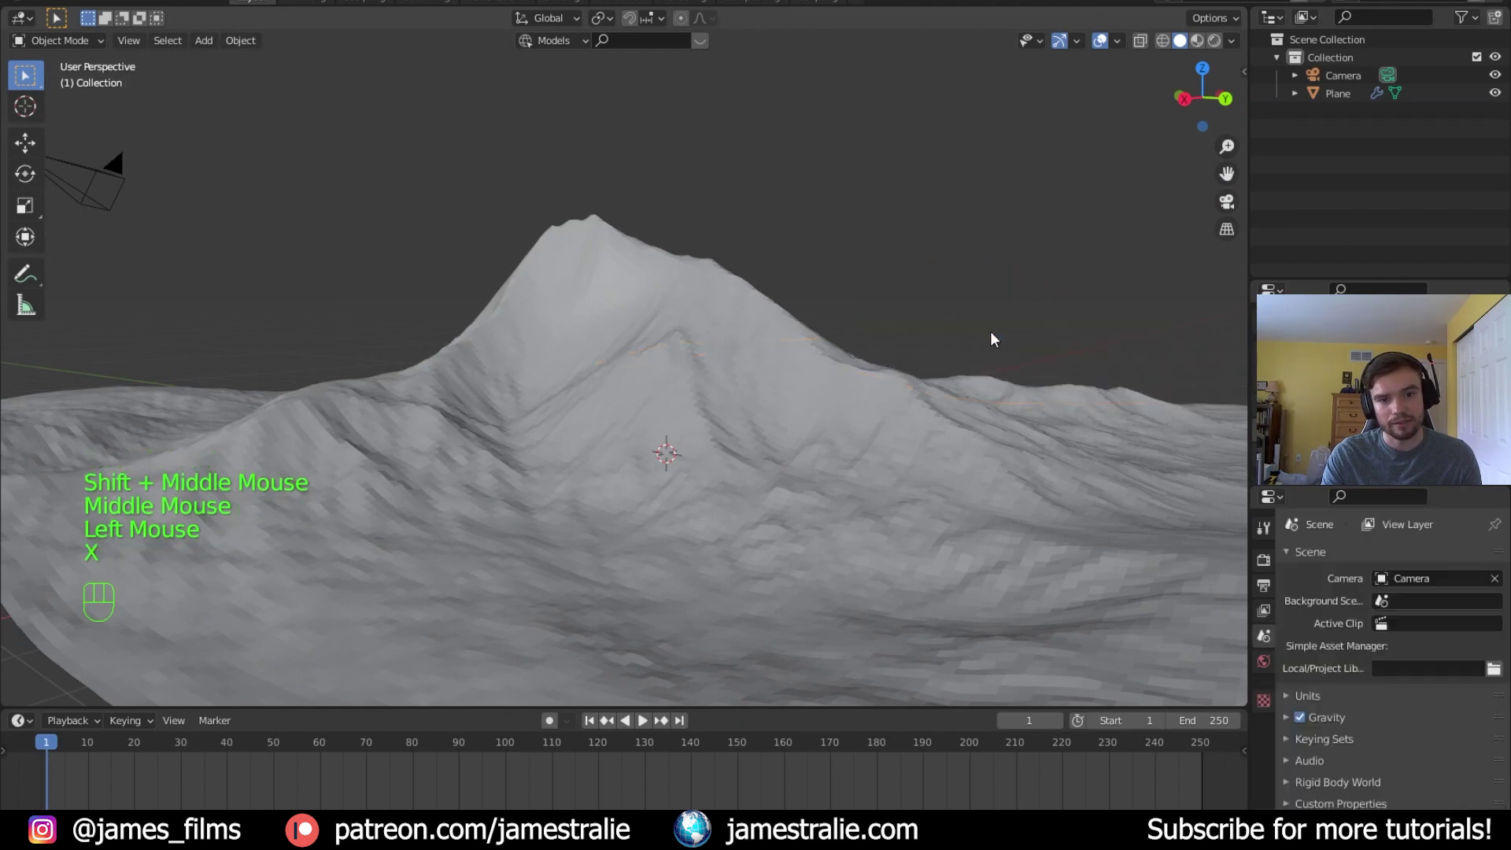
key("ctrl+z")
Align the camera to a low view showing the main peak with the duplicate mountain behind it
left_click(840, 246)
mouse_move(923, 329)
middle_mouse_down()
mouse_move(884, 331)
mouse_move(905, 321)
middle_mouse_up()
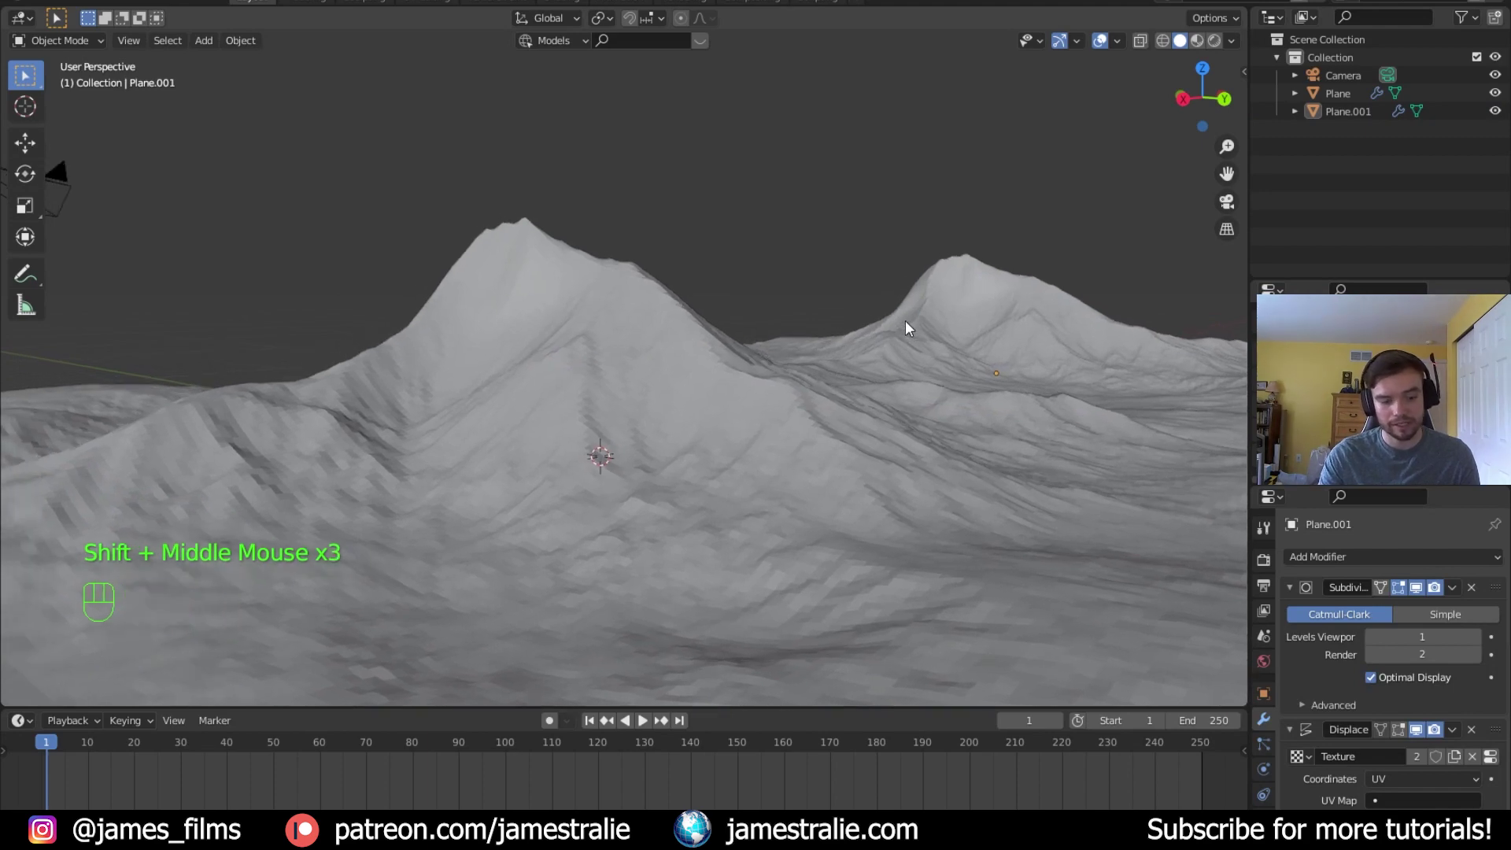
key("ctrl+alt+KP_0")
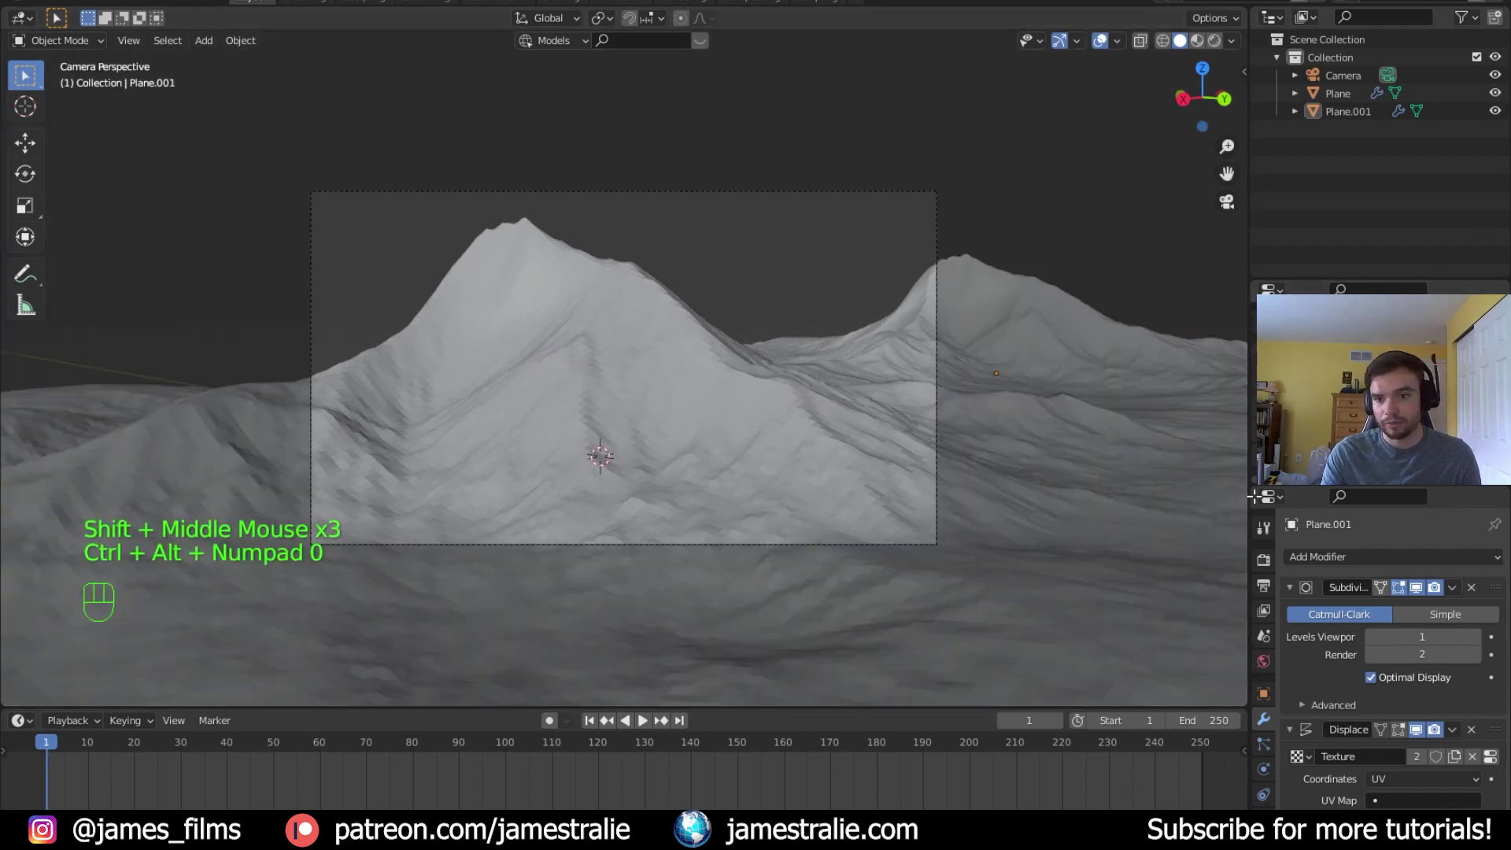
Set the camera's focal length to 24 mm to widen the shot
left_click(1263, 560)
scroll(1377, 584, "down", 4)
scroll(1349, 592, "up", 2)
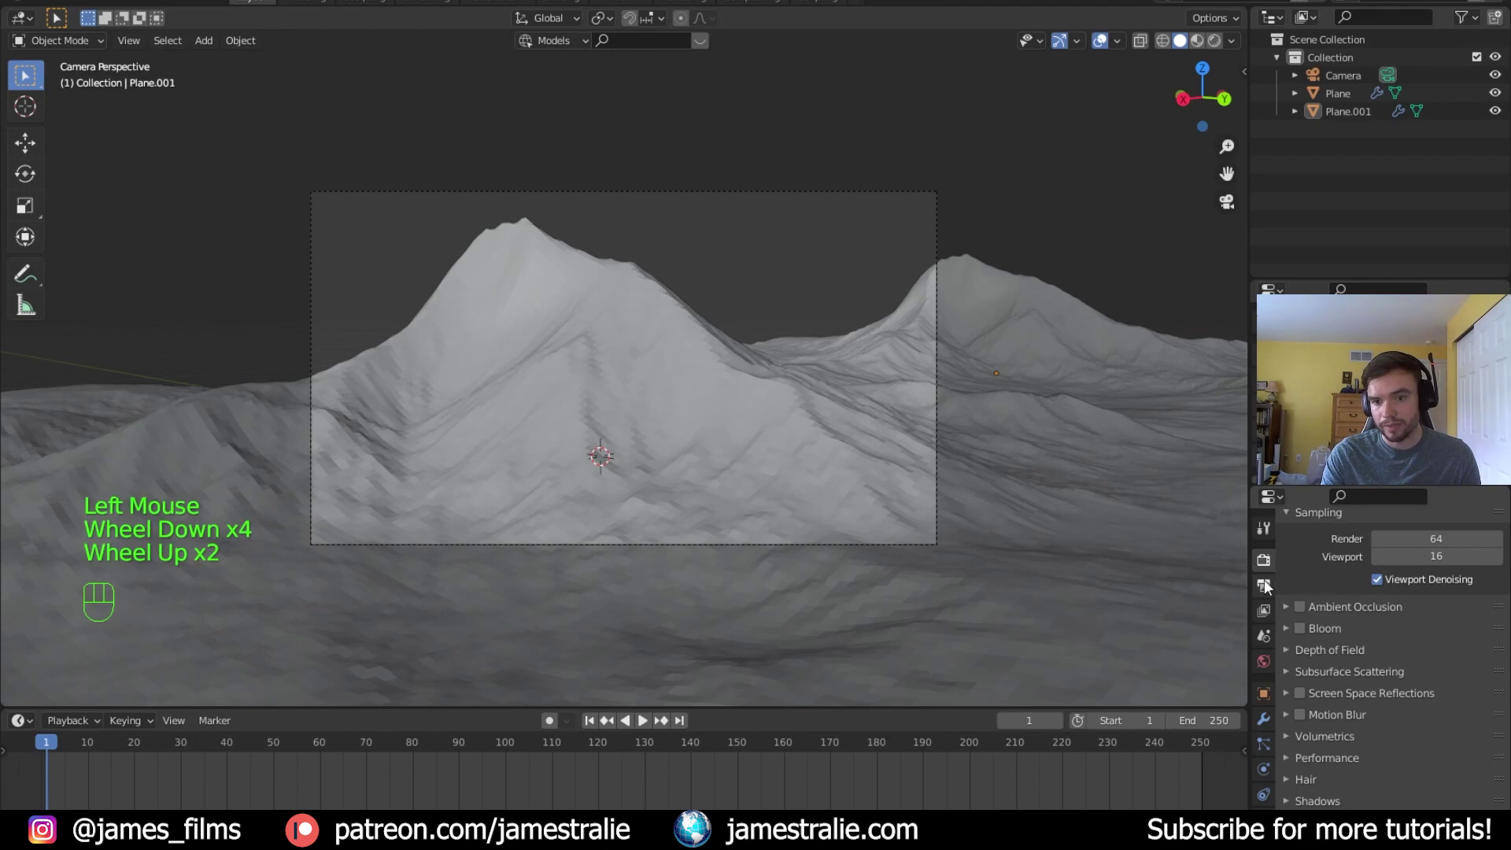
left_click(1264, 586)
scroll(1359, 565, "up", 2)
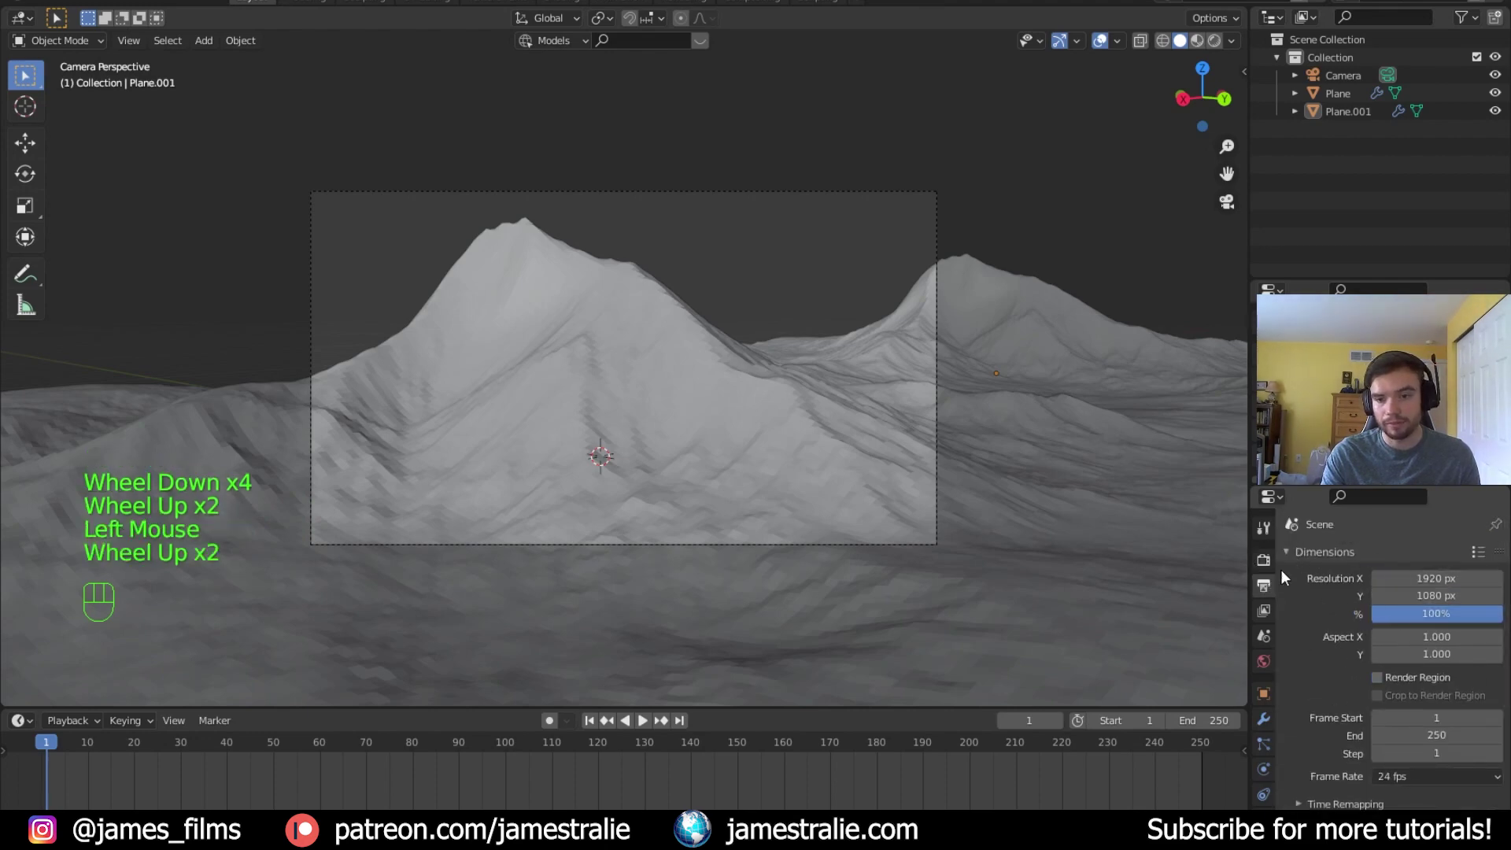
left_click(1343, 80)
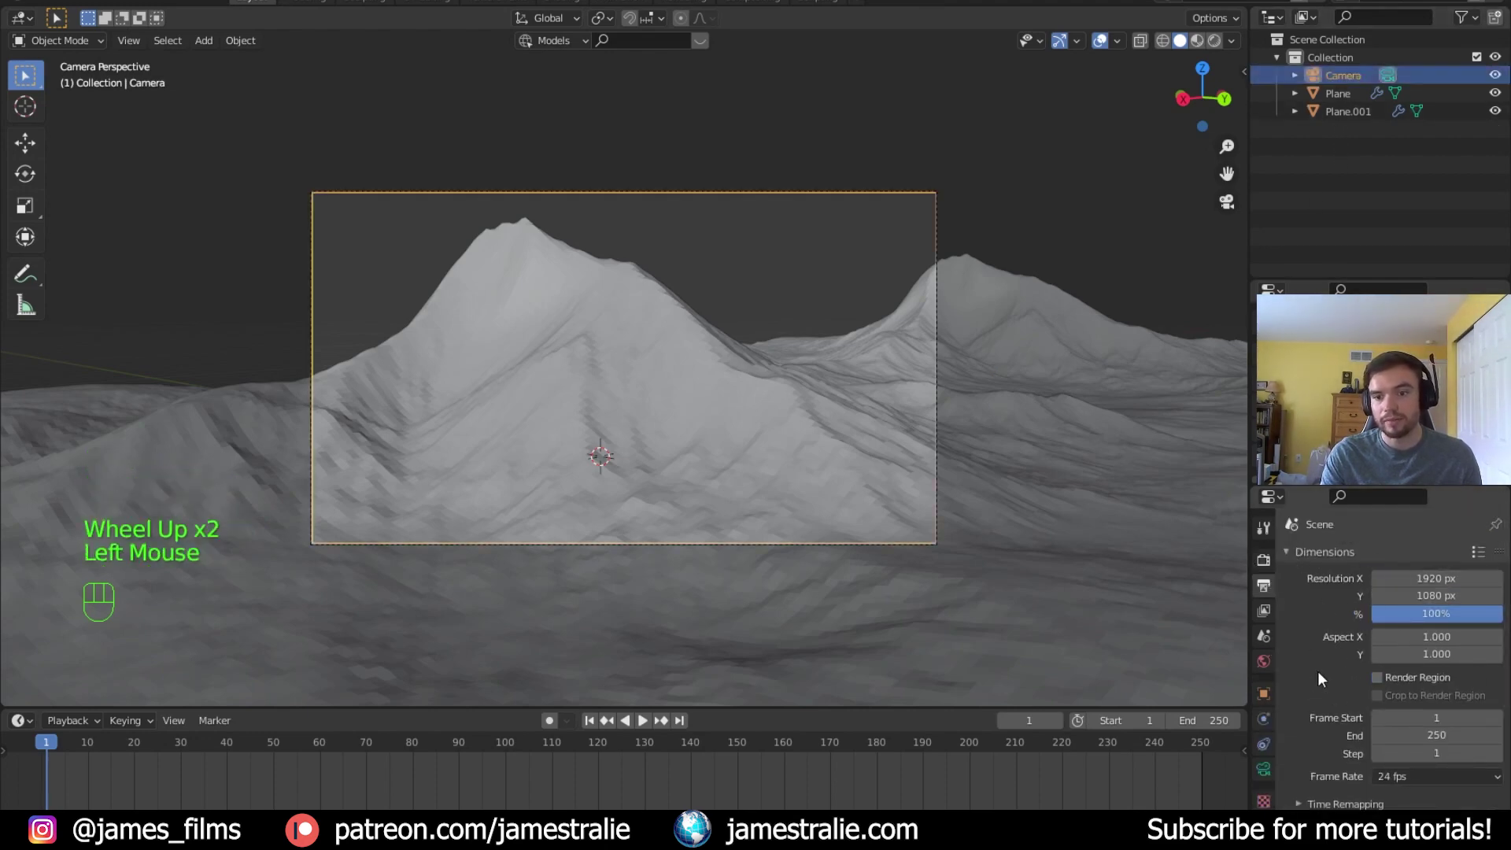
left_click(1262, 770)
scroll(1394, 614, "down", 2)
left_click_drag(1410, 594, 1414, 576)
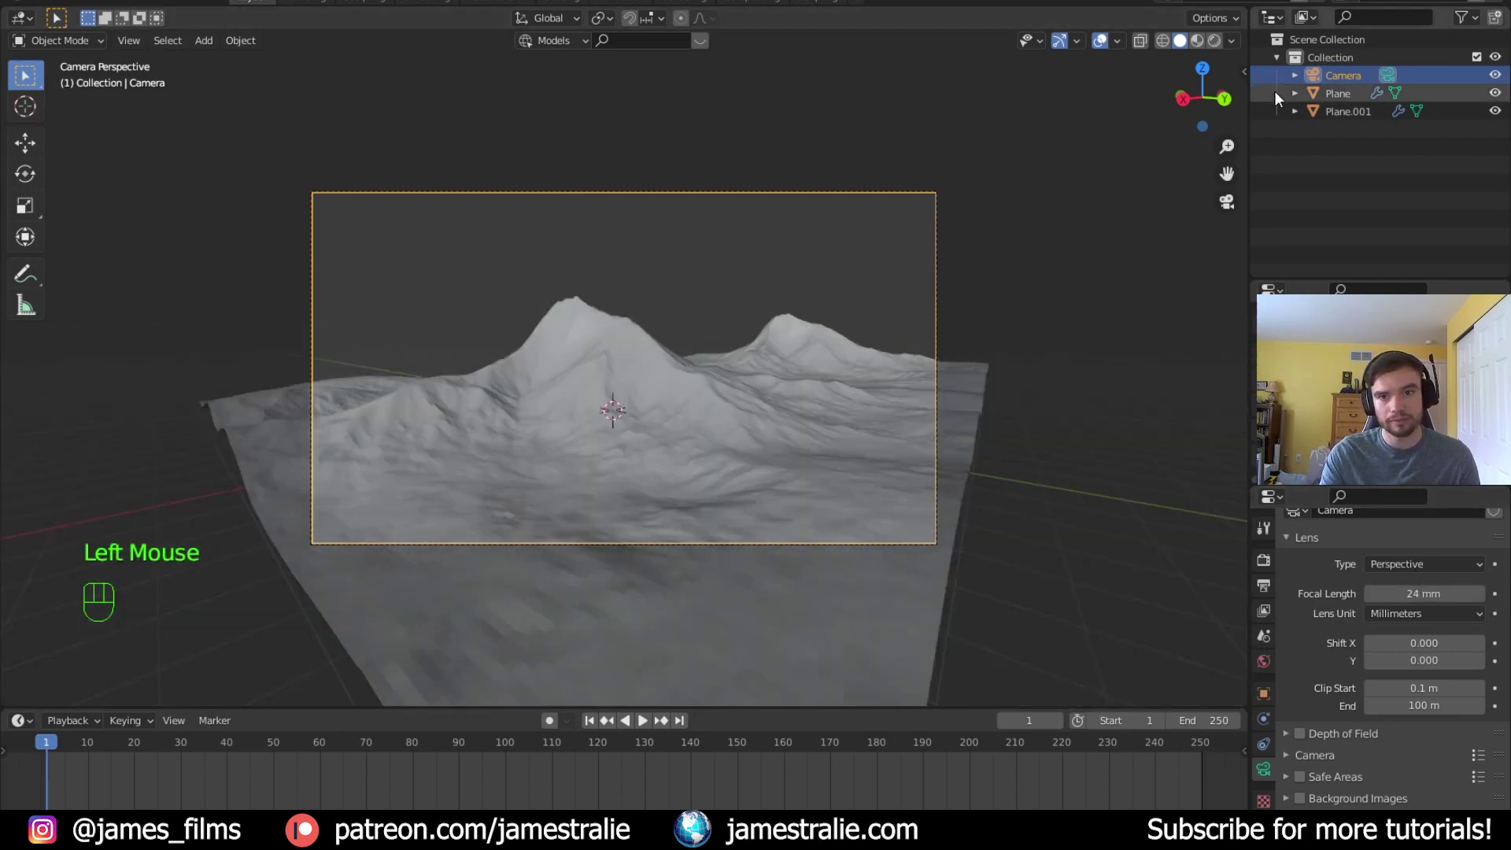
Split the 3D viewport into two, keeping one in camera view and orbiting the other to a free overview of the terrain
left_click_drag(1249, 6, 700, 118)
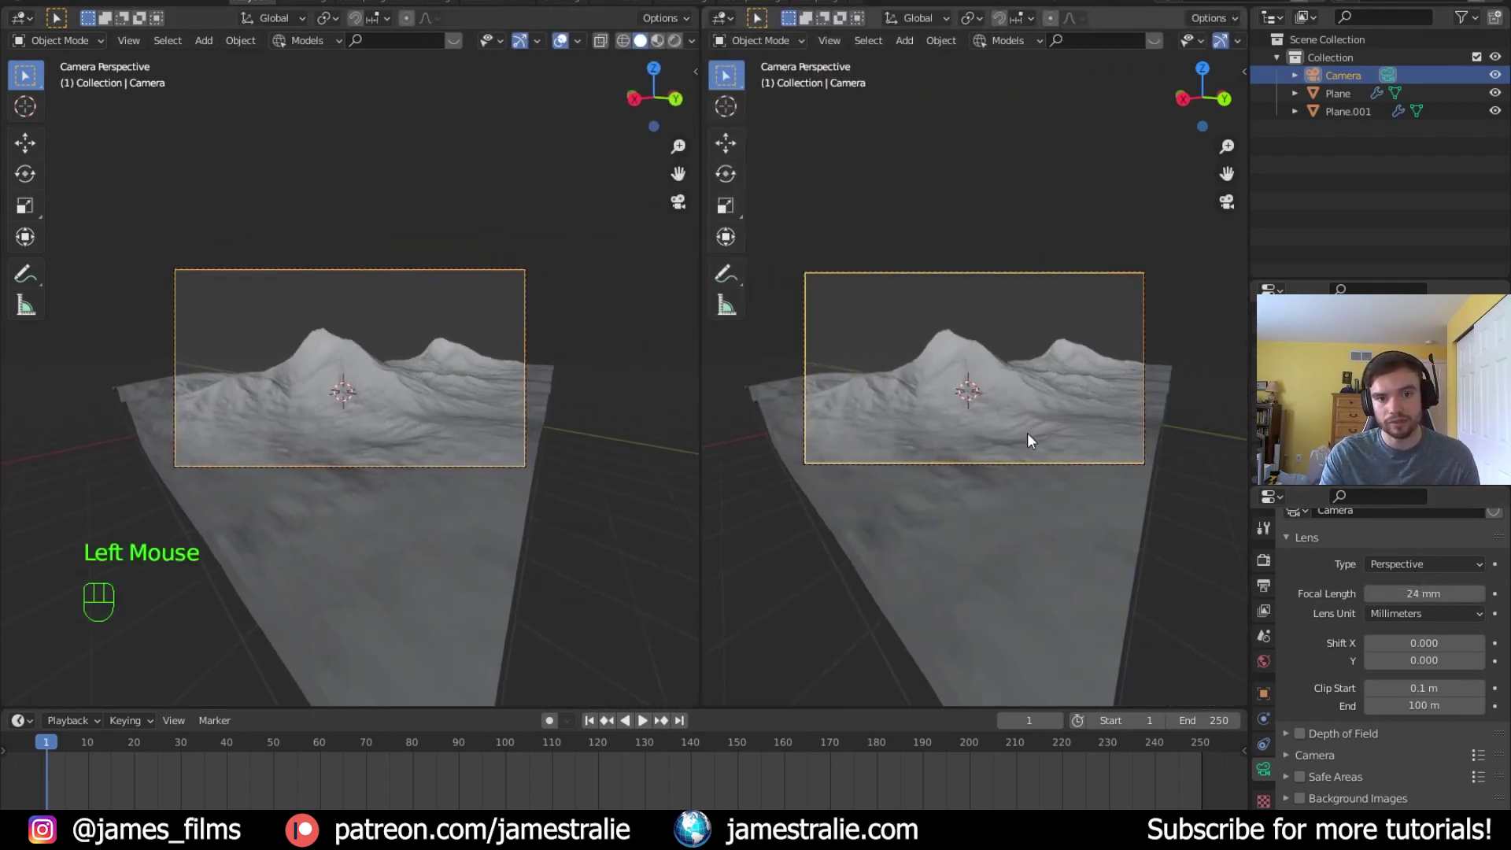
scroll(1122, 520, "up", 3)
scroll(1122, 517, "down", 2)
scroll(1103, 516, "up", 1)
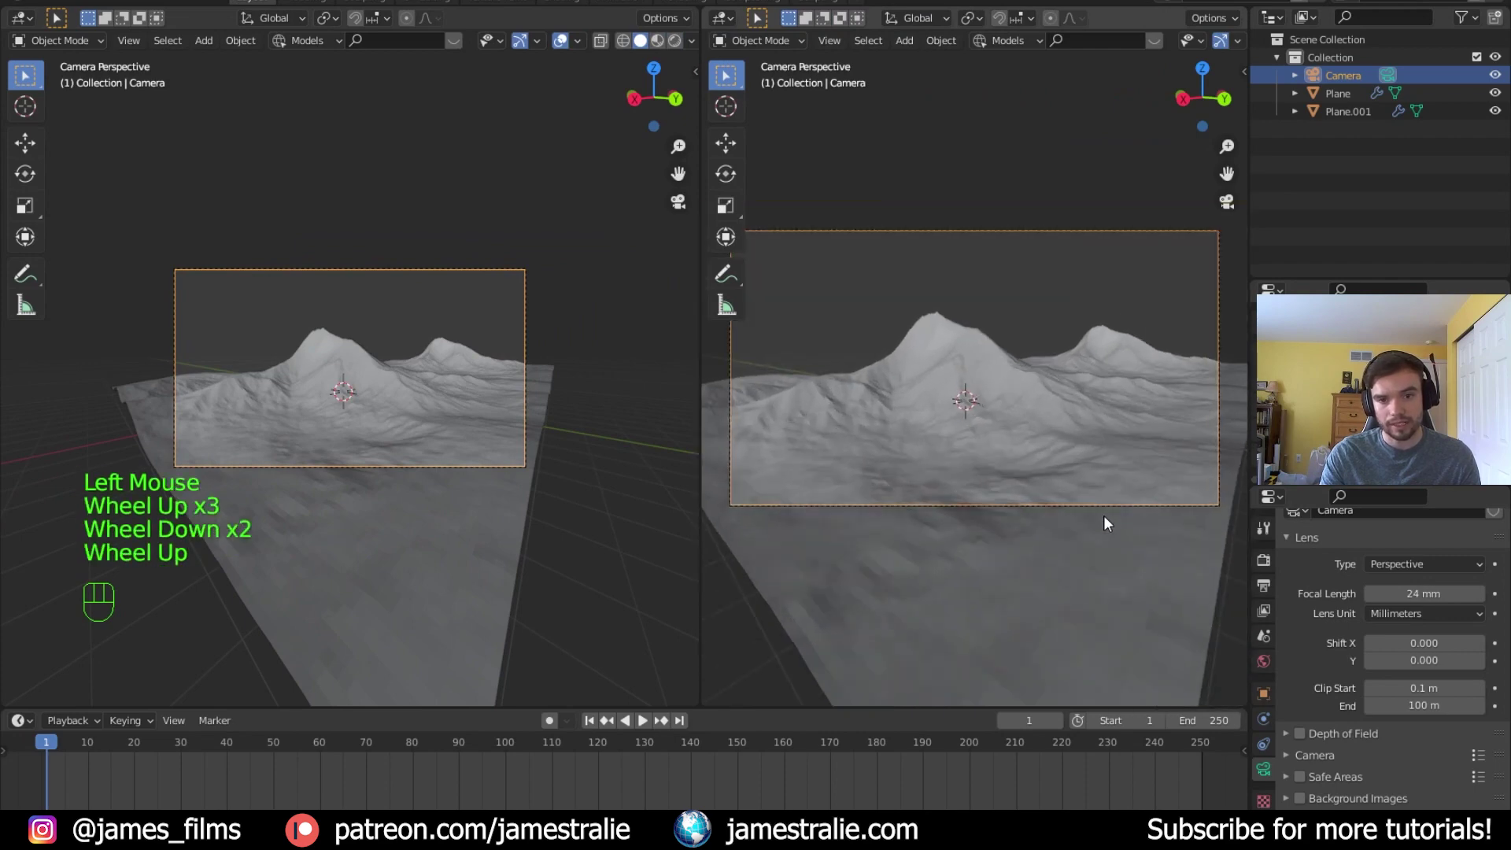
middle_click_drag(653, 515, 612, 511)
scroll(599, 523, "down", 6)
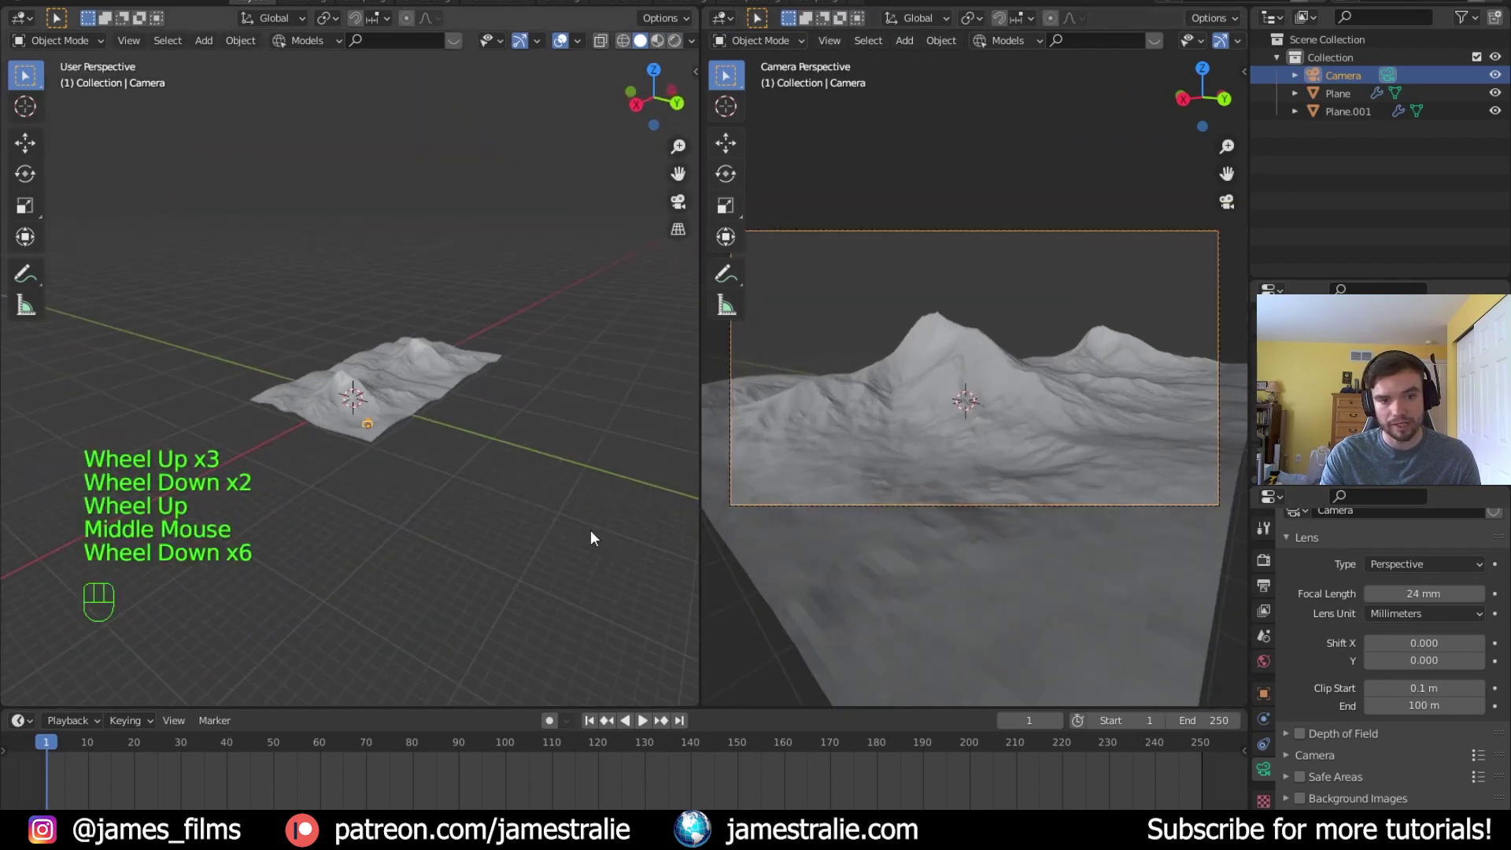
scroll(389, 449, "up", 4)
Set the camera's Y rotation to 0 in its transform values
left_click(695, 71)
left_click(687, 76)
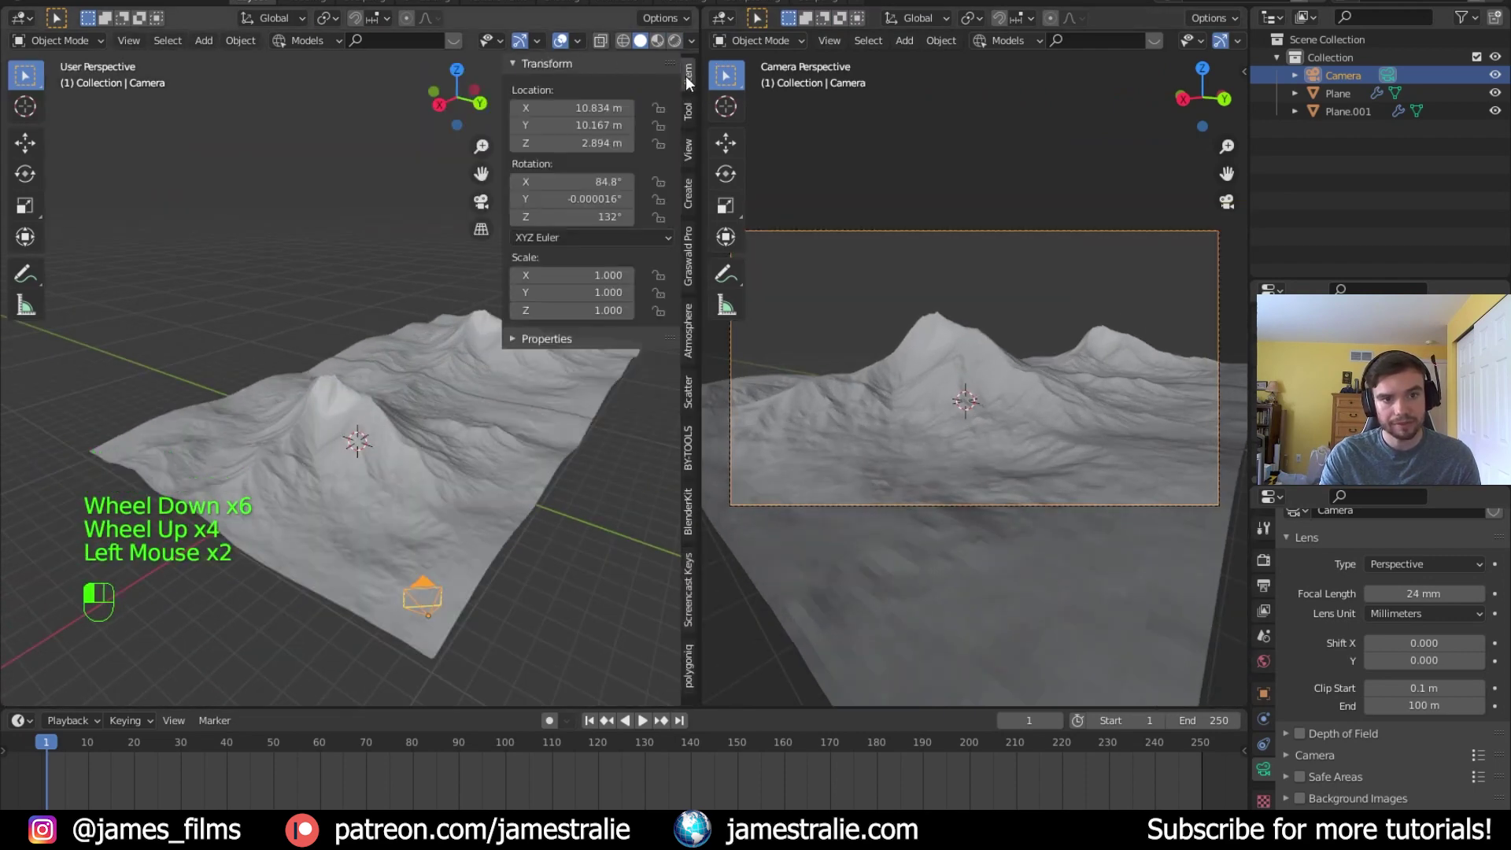
left_click(604, 198)
type("00")
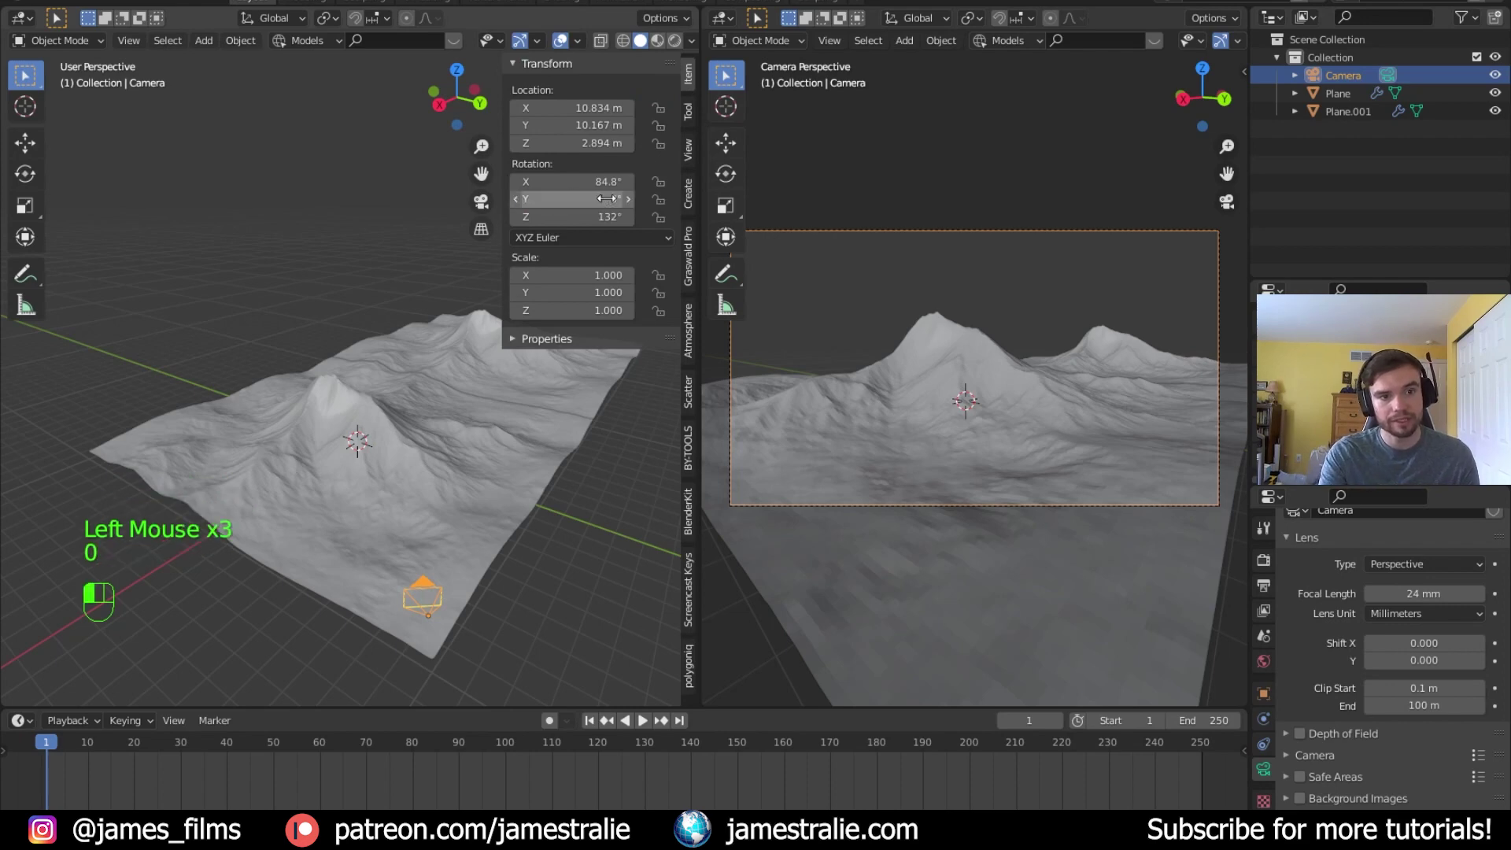
Lower the camera about 1.11 m and shift it horizontally to about X 10.04 m, Y 9.93 m
type("gz")
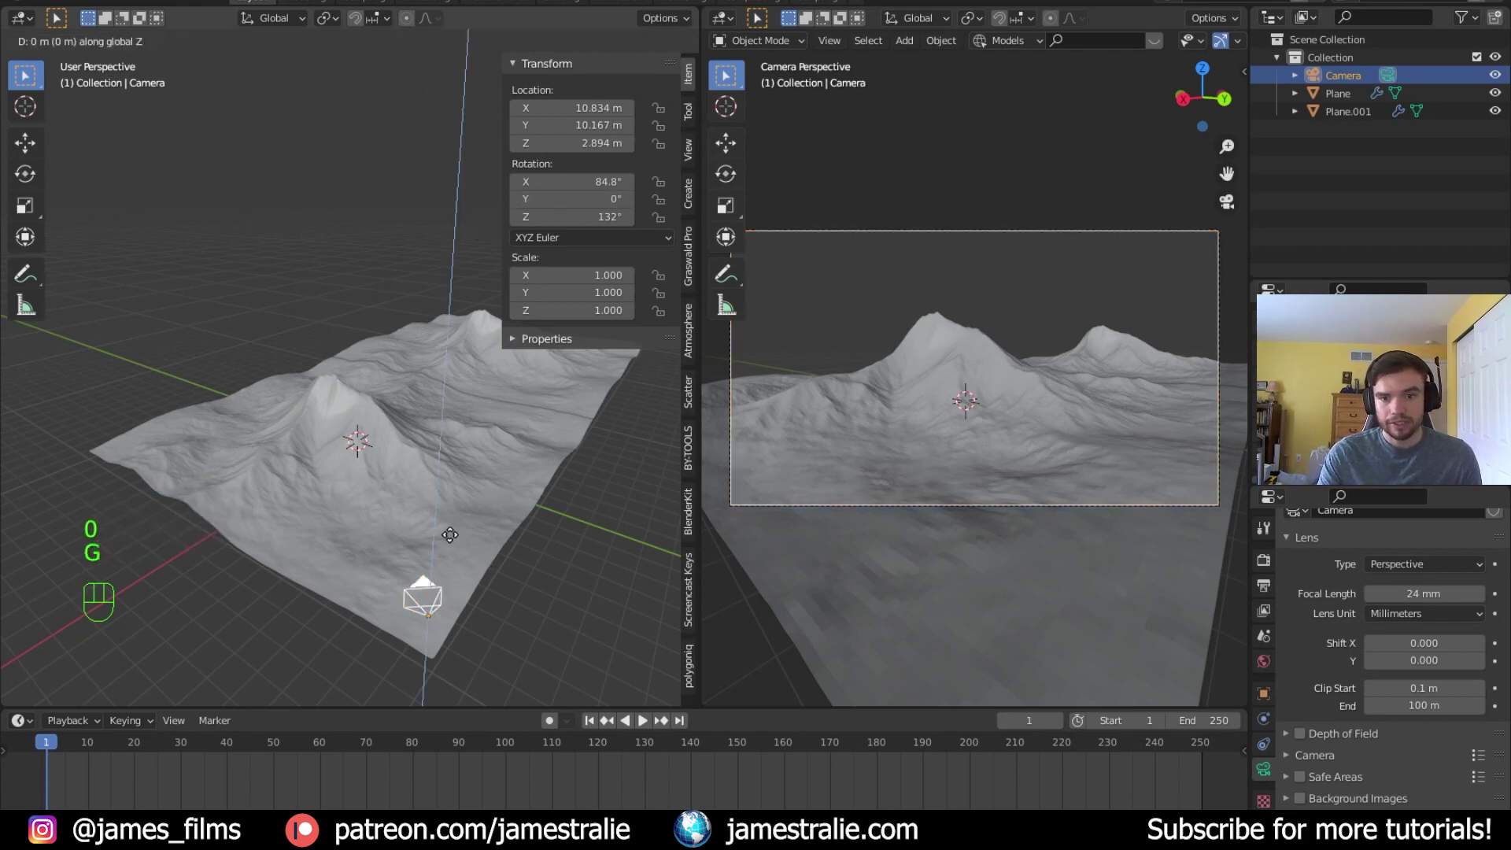
left_click(443, 571)
key("g")
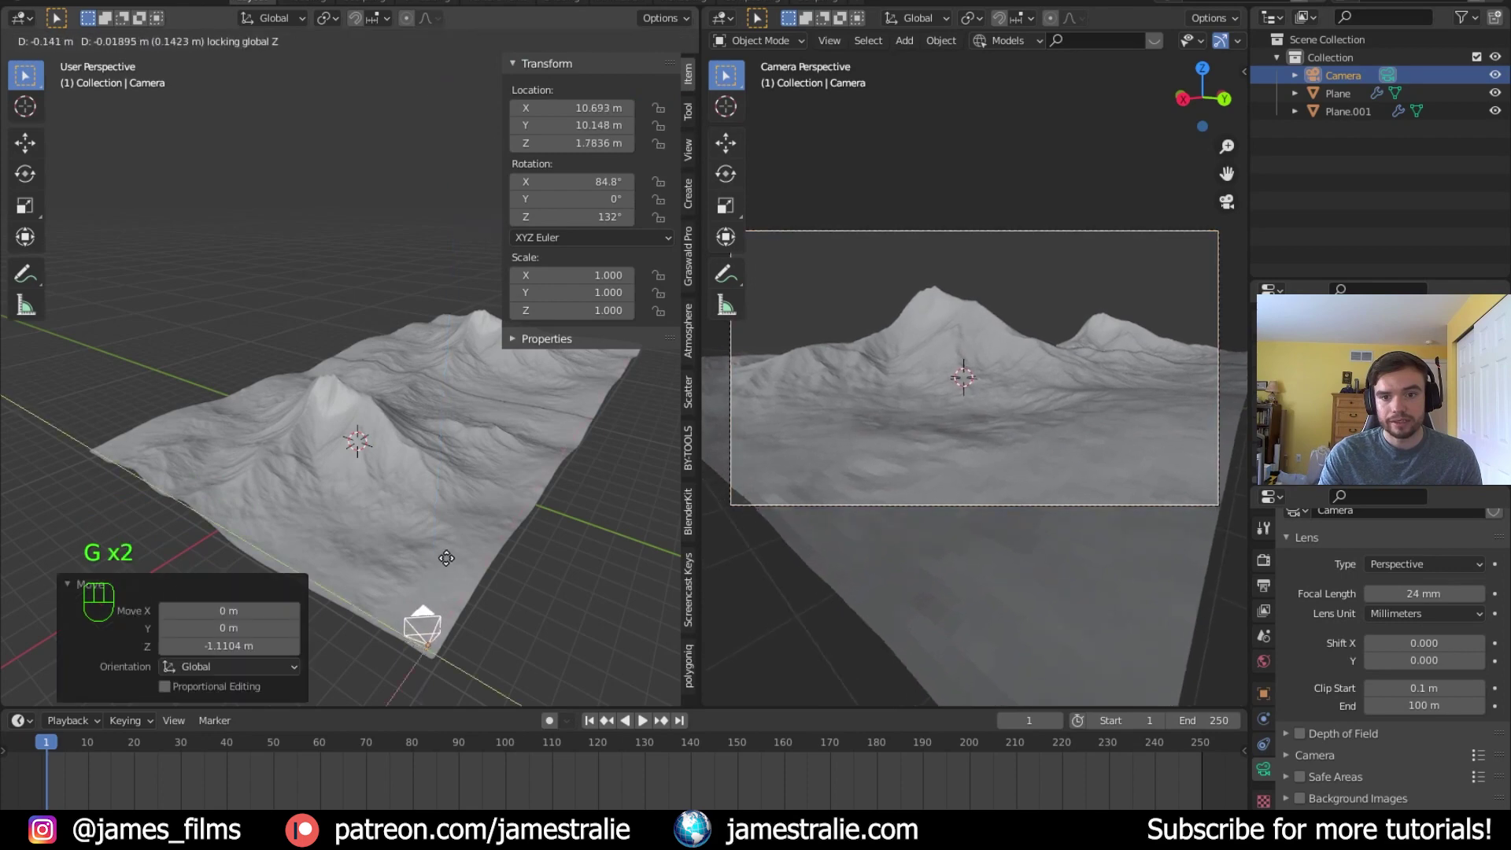
left_click(445, 536)
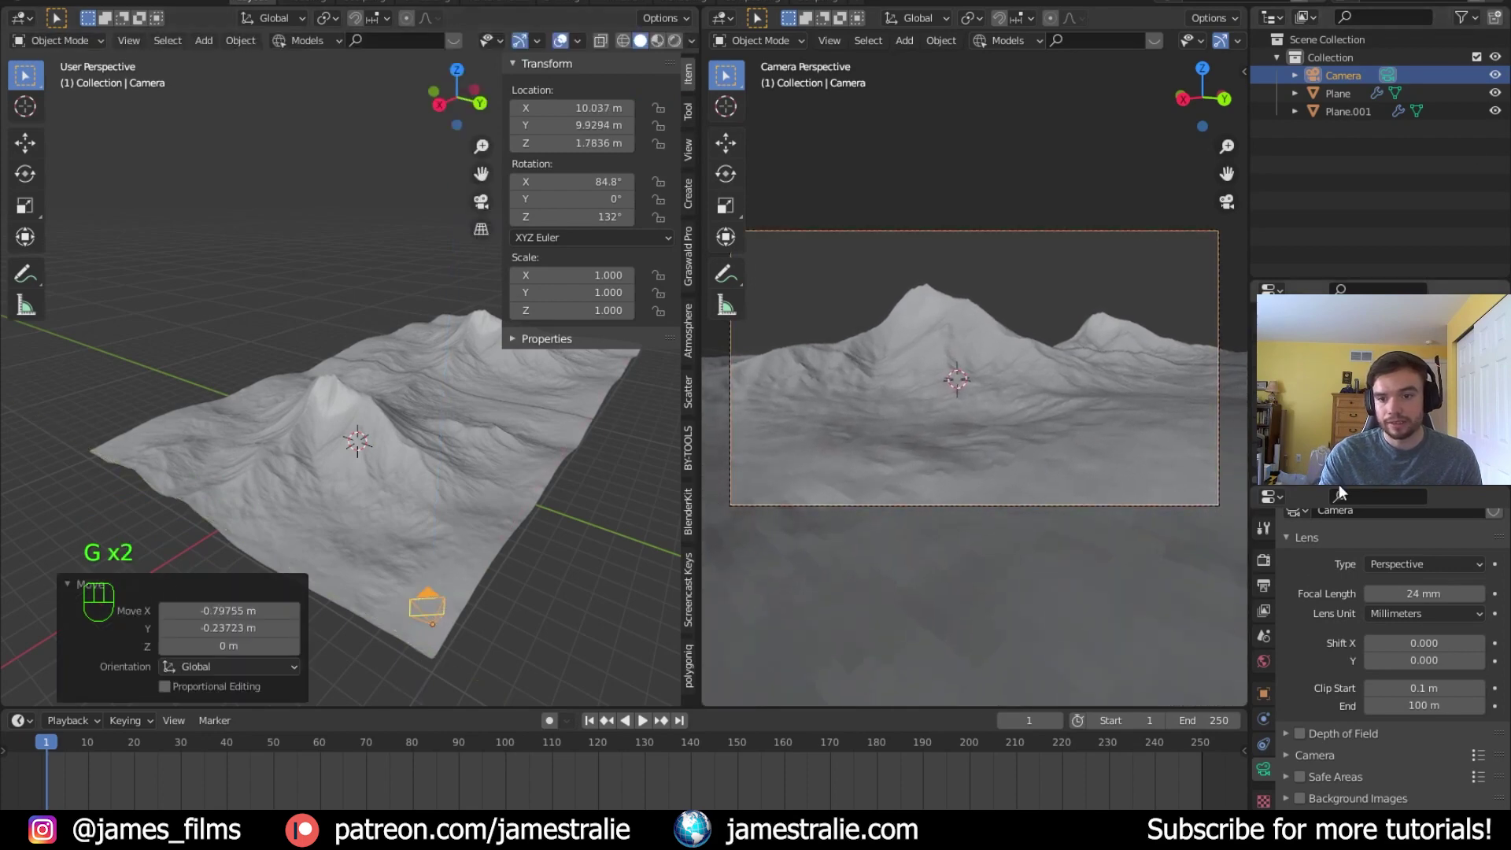
Set the camera's passepartout opacity to 1.000 in its viewport display settings
scroll(1259, 677, "down", 2)
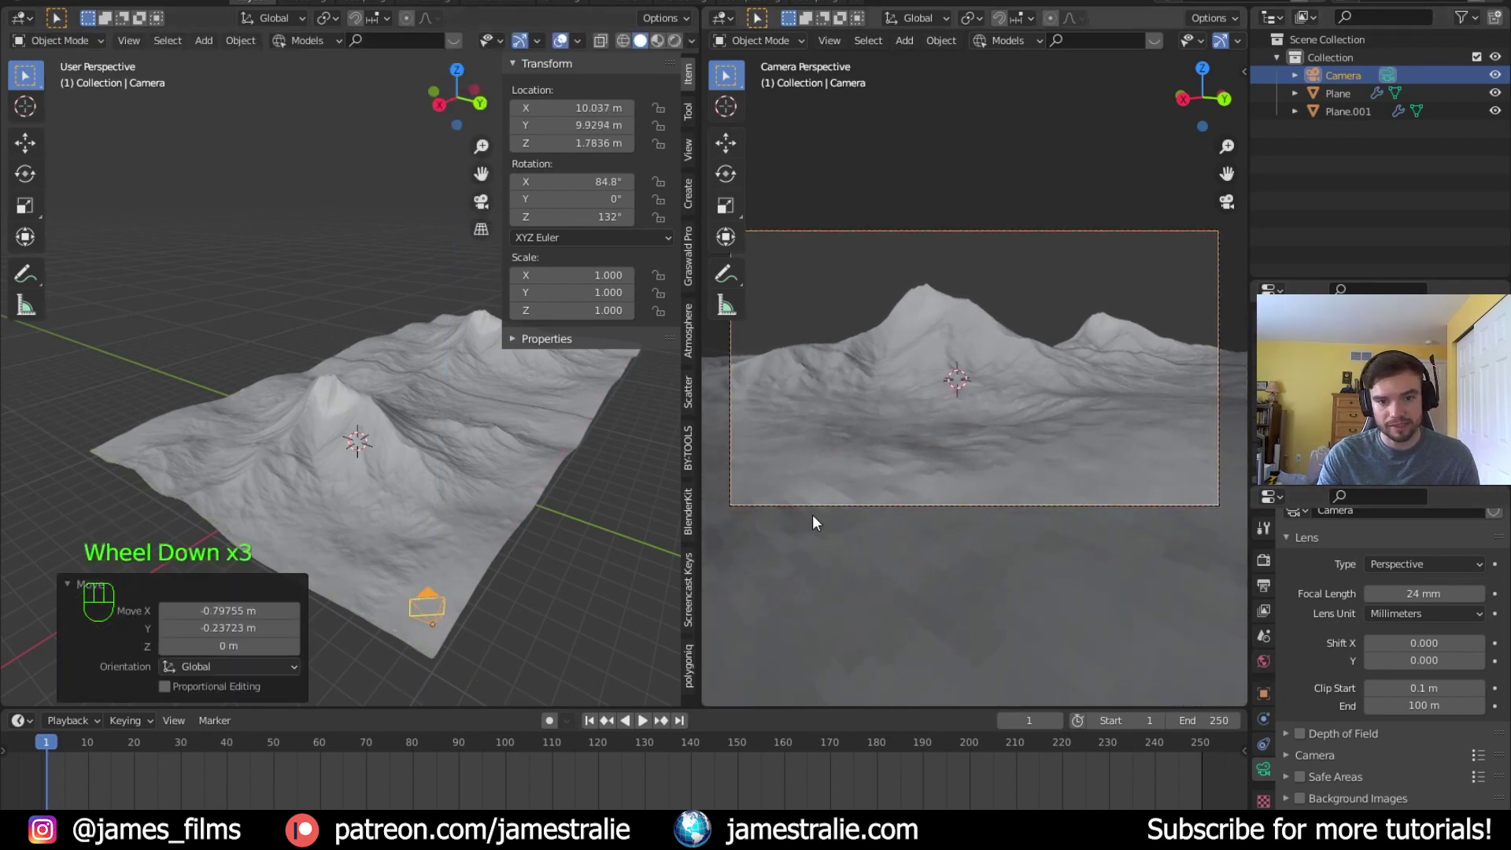
scroll(1292, 758, "down", 4)
left_click(1338, 795)
scroll(1339, 577, "down", 8)
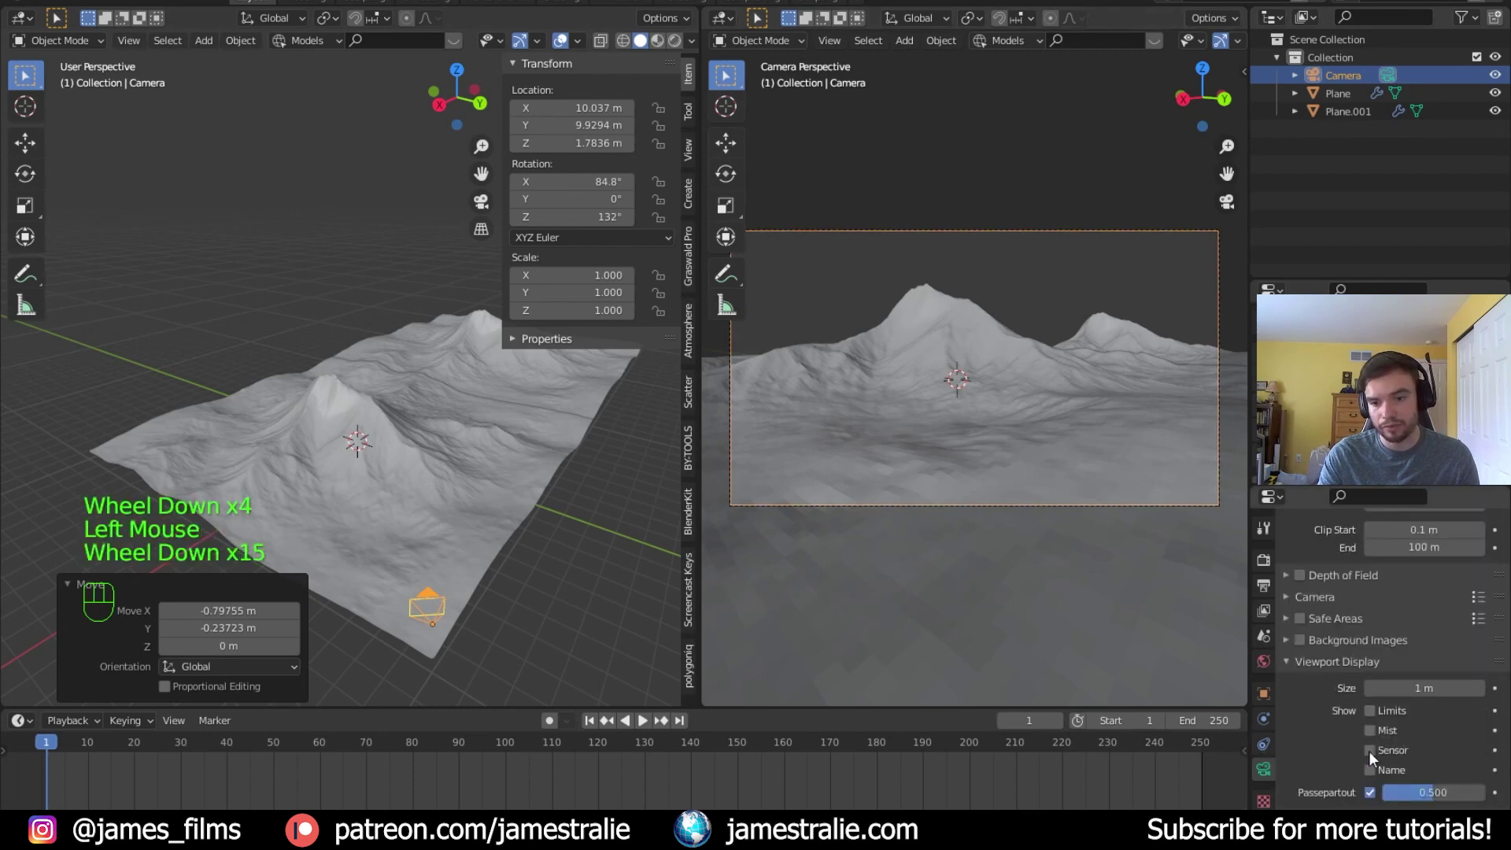
left_click_drag(1437, 792, 1465, 792)
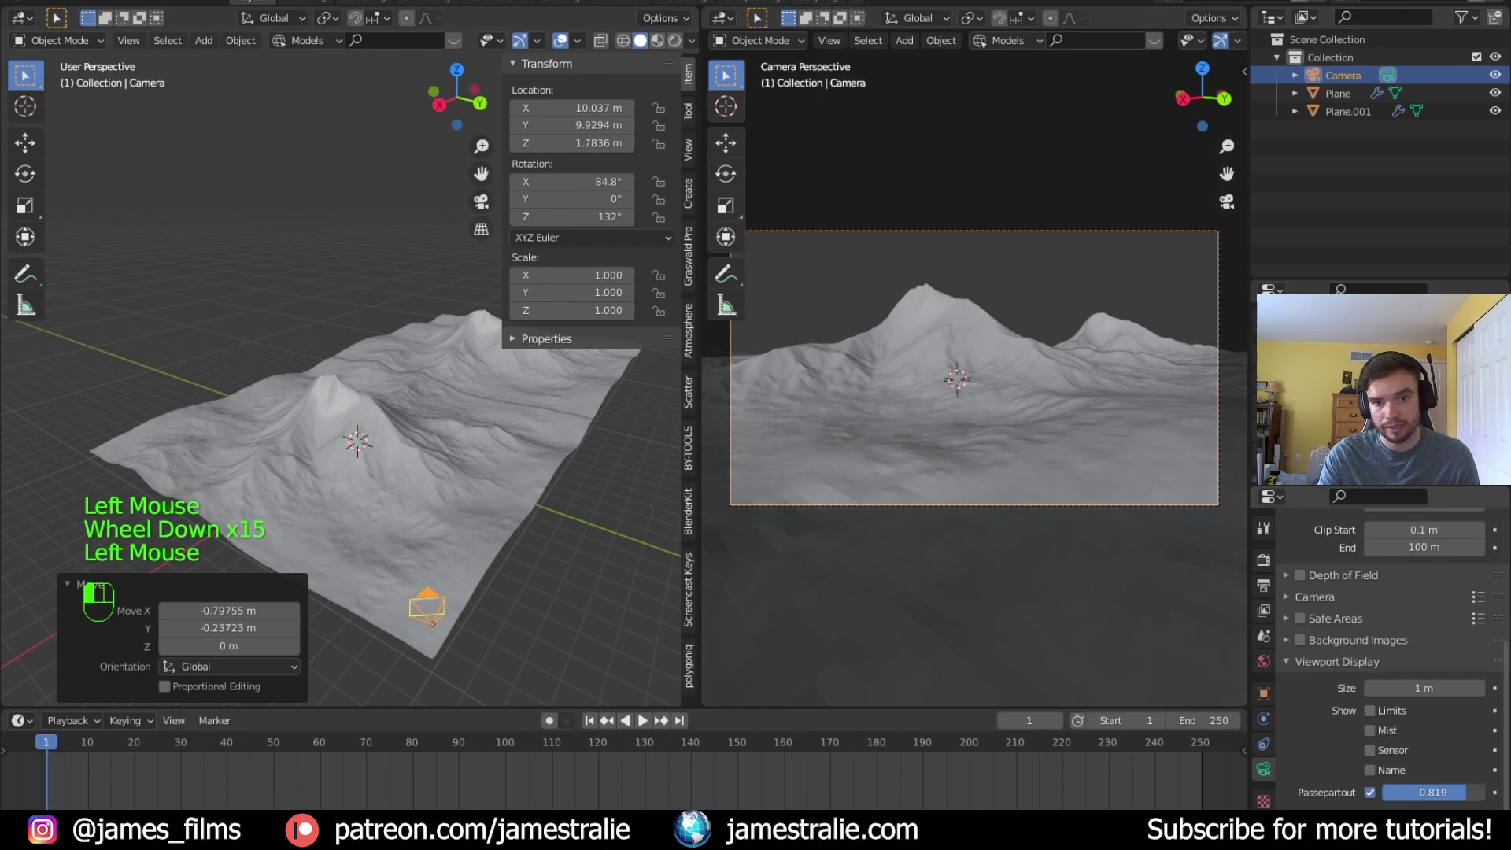
left_click_drag(1474, 791, 1484, 792)
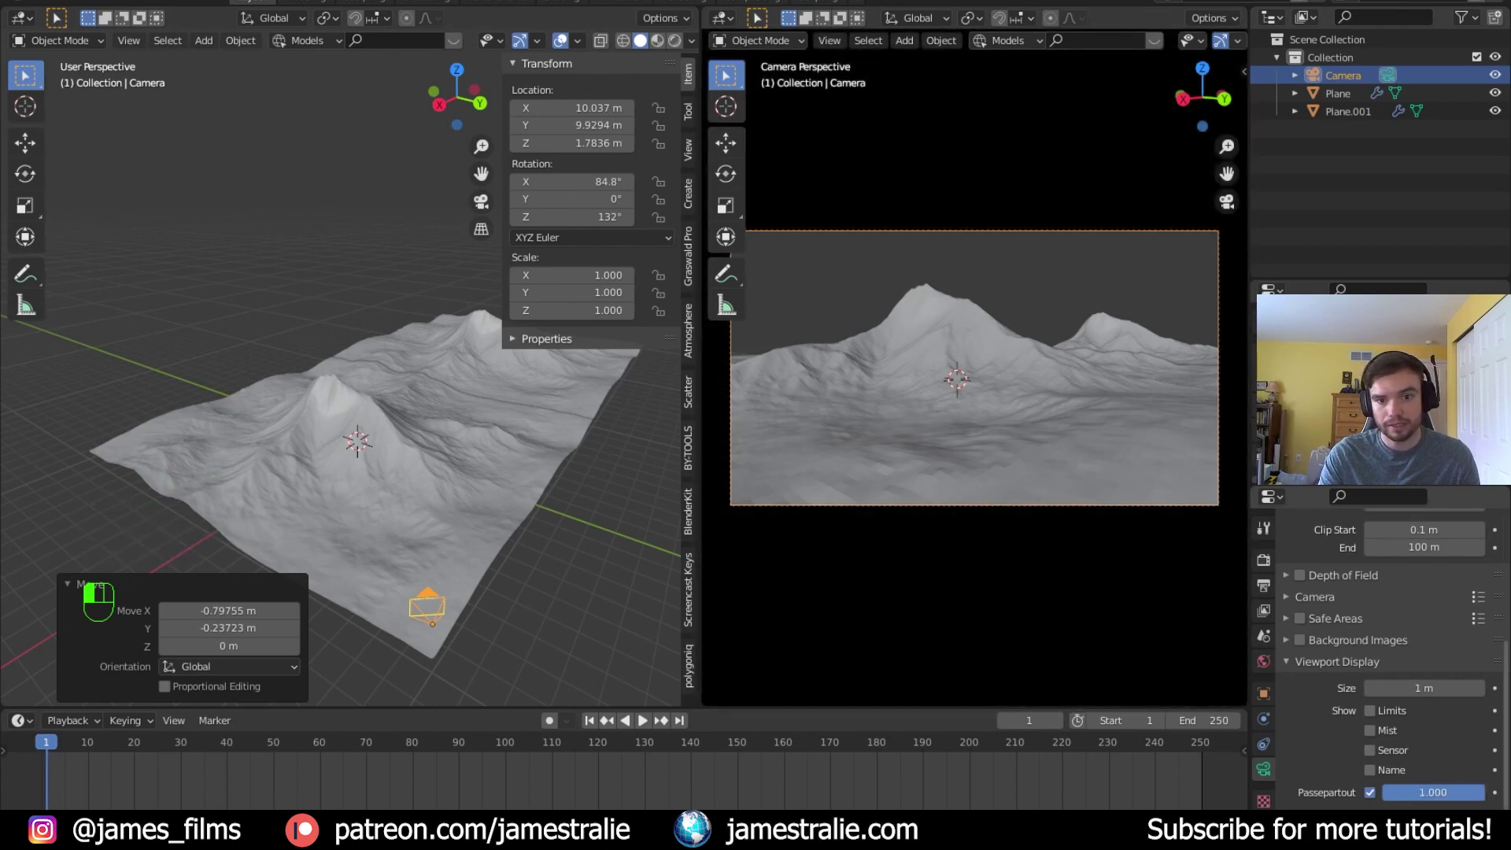
Make a linked duplicate of the rear mountain and move it horizontally to about X -17.23 m, Y -9.32 m
left_click(482, 368)
key("alt+d")
key("g")
key("shift+z")
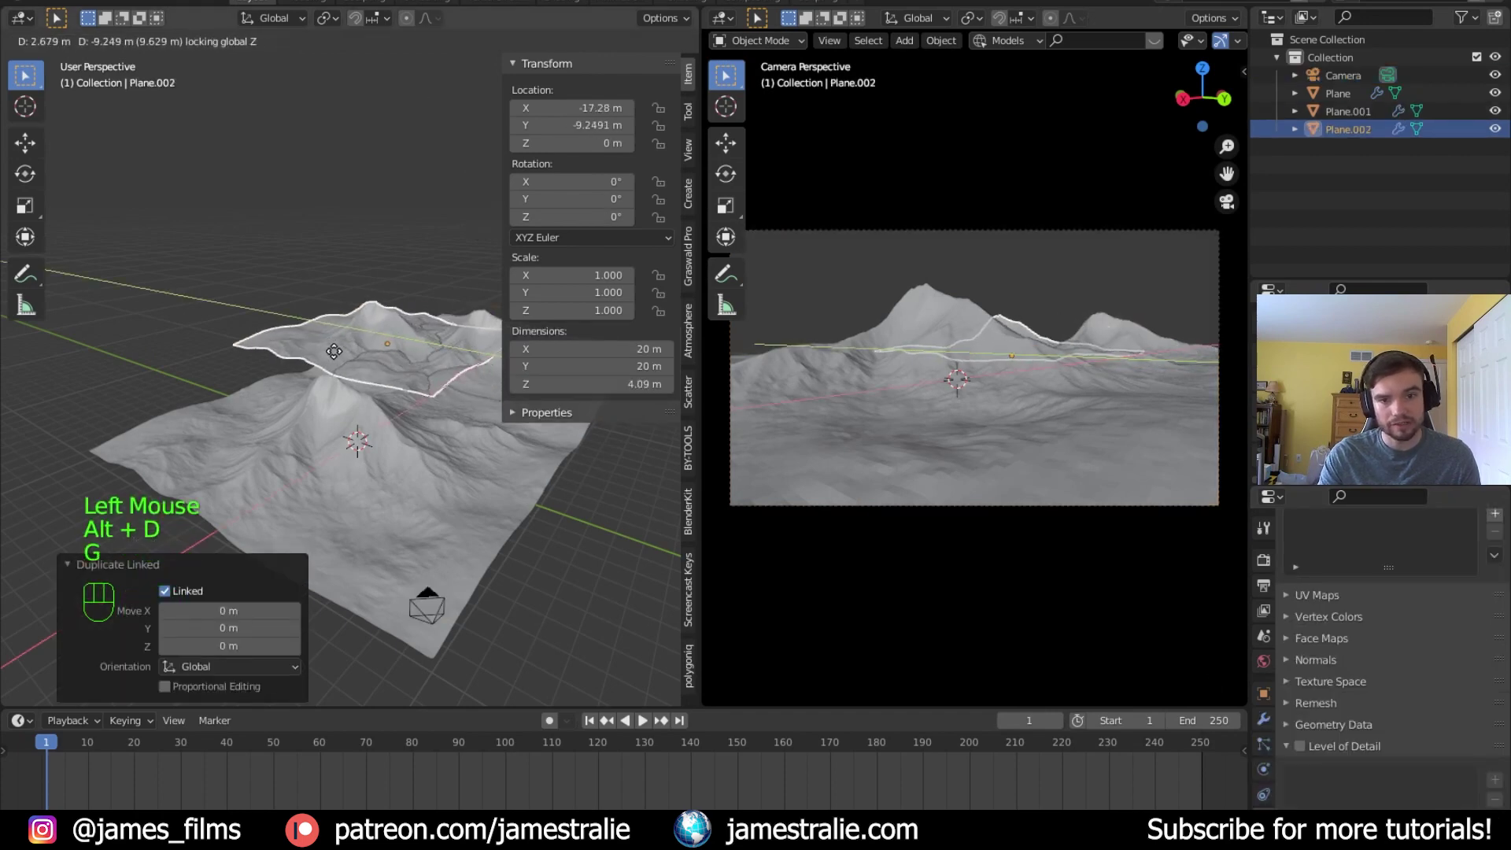
left_click(335, 359)
Hide the overlays in the camera-view viewport
scroll(1117, 40, "down", 4)
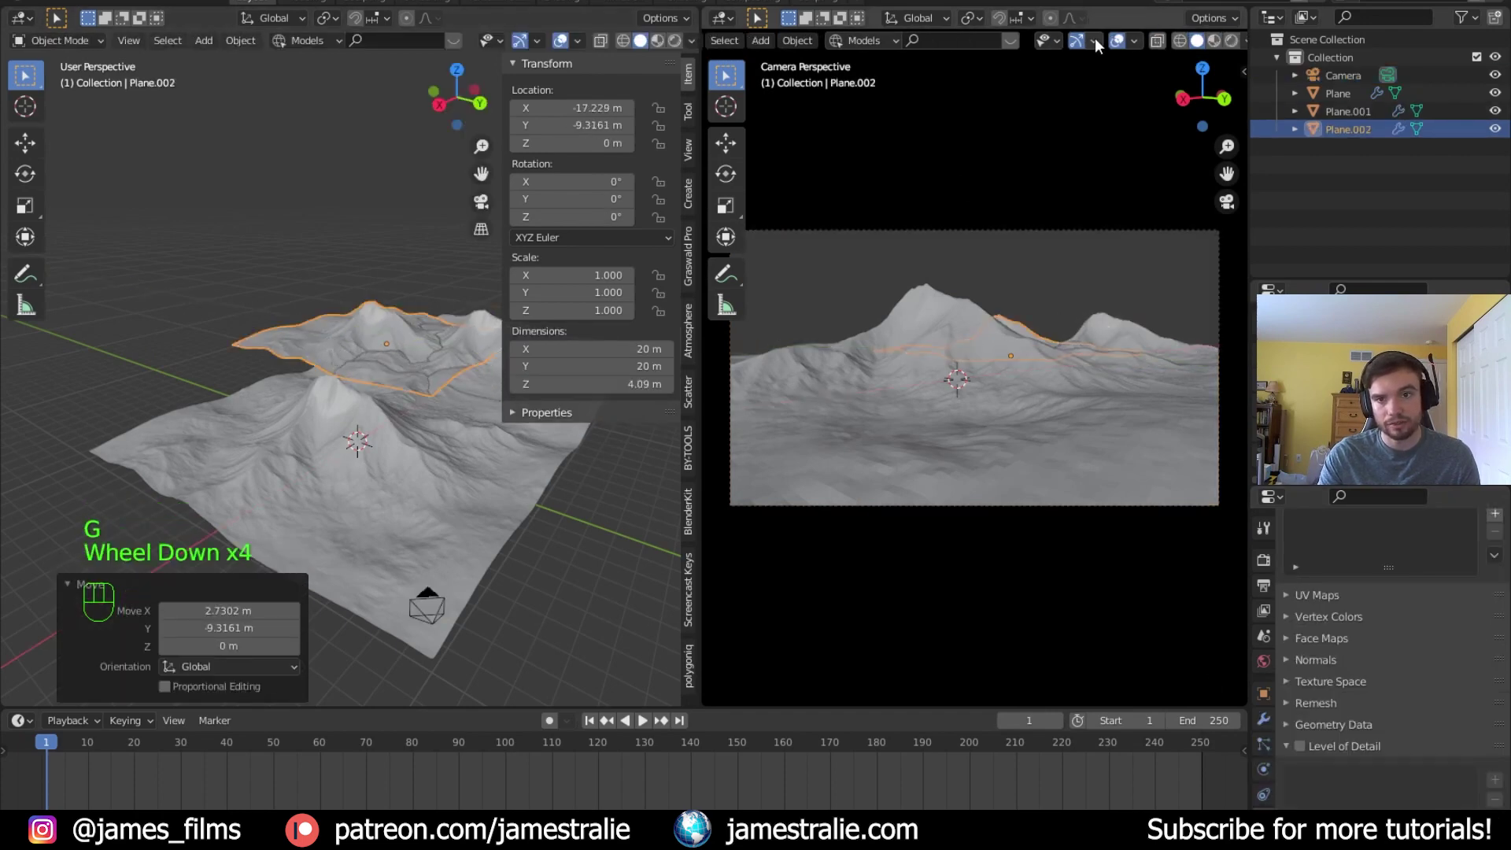
left_click(1118, 43)
Scale the new duplicate to 1.275 and move it farther back to about X -31.66 m, Y -16.00 m, Z -0.56 m
key("s")
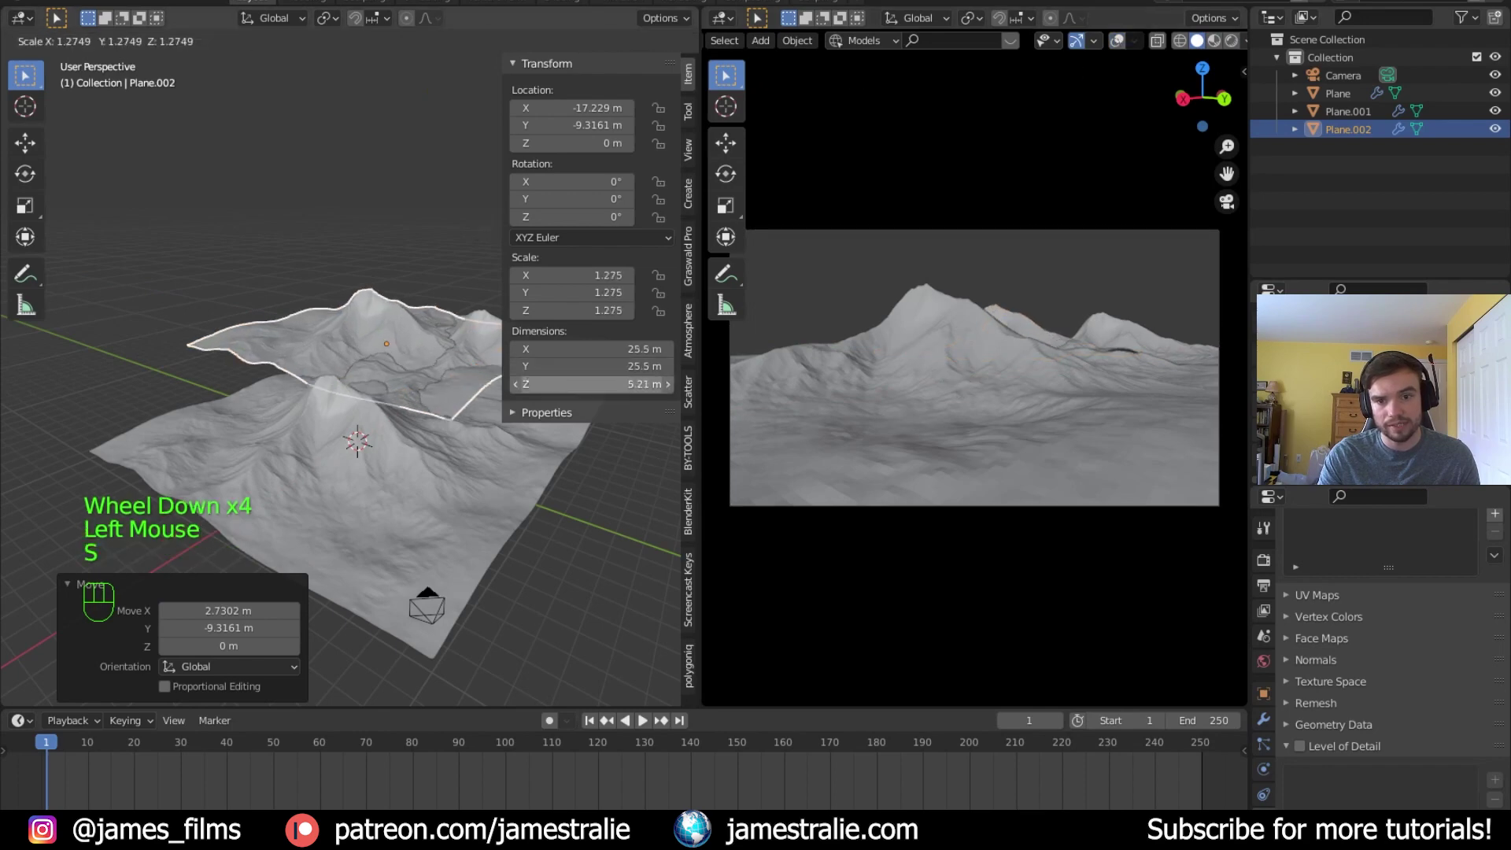
left_click(570, 378)
key("g")
key("g")
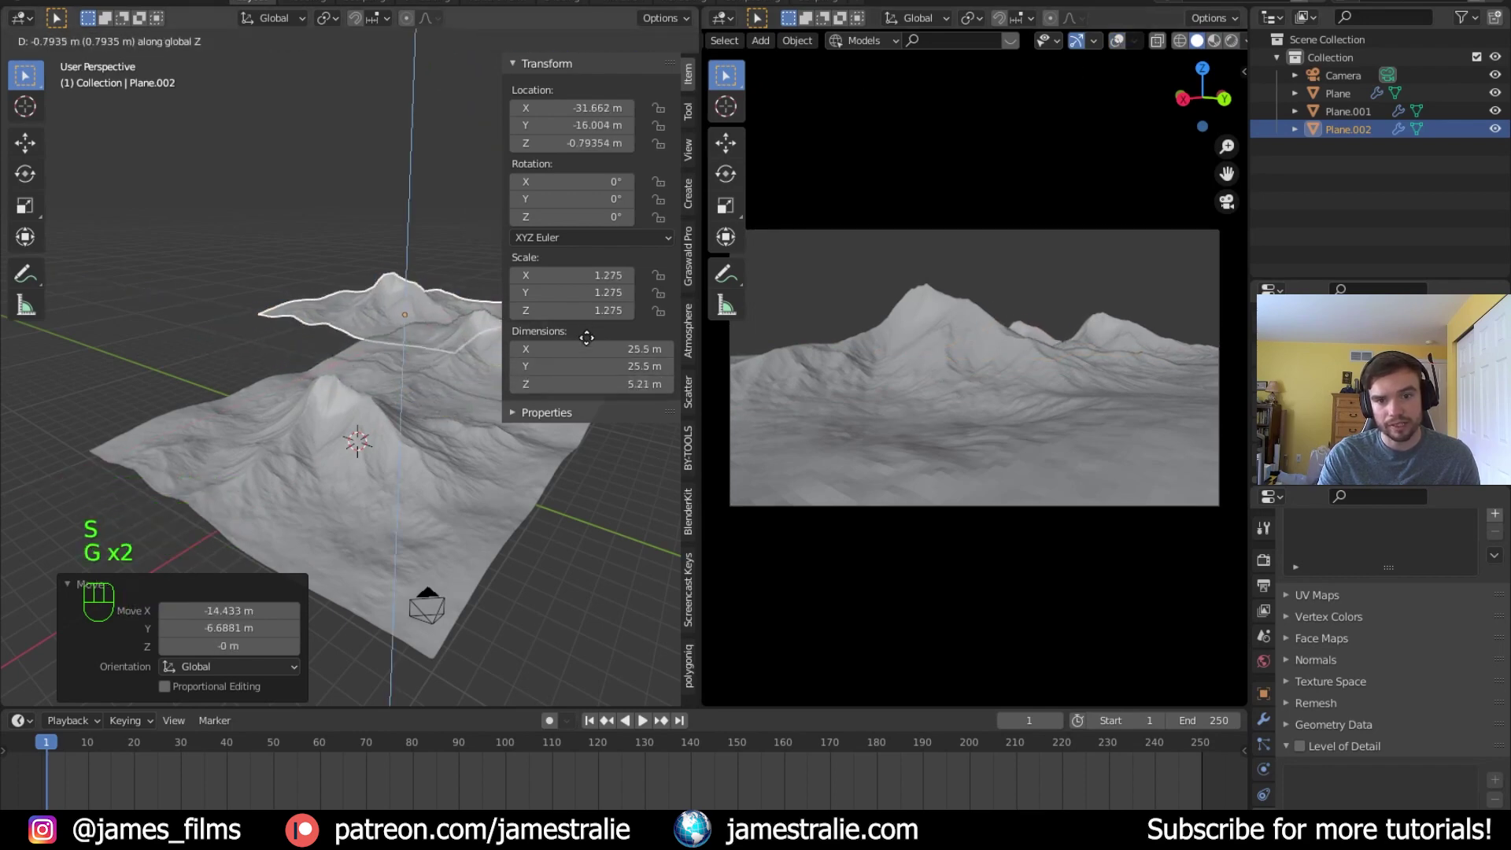
middle_click_drag(483, 331, 395, 344, "shift")
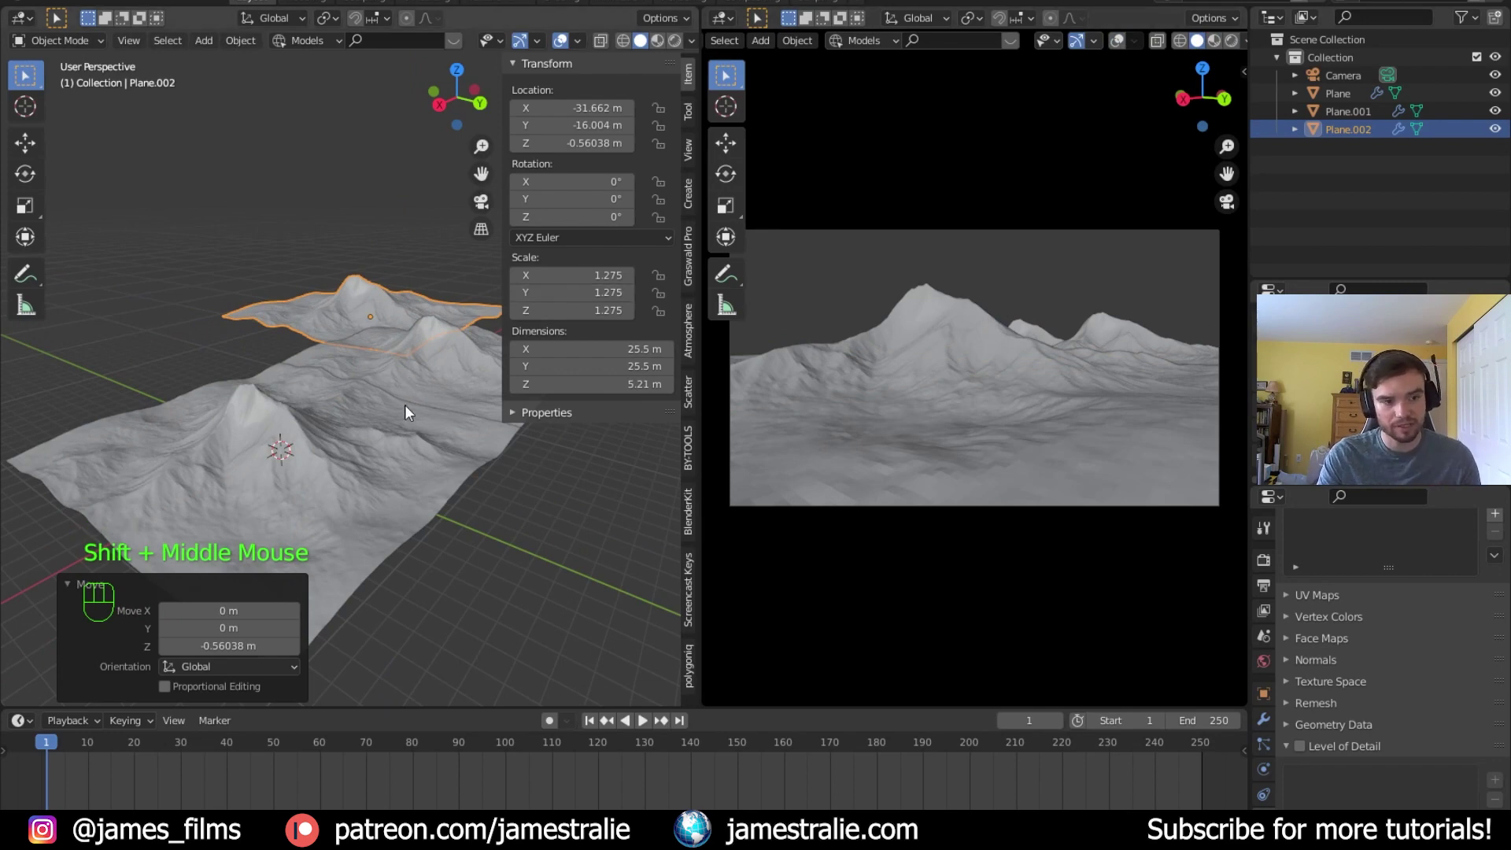
Rotate the distant mountain 56.7° around Z and reposition it behind the main peaks
key("r")
key("z")
left_click(461, 385)
key("g")
left_click(385, 403)
Enlarge the distant mountain to a scale of 2.368 and reposition it at about Z -2.30 m
key("s")
left_click(502, 378)
key("g")
key("z")
left_click(444, 425)
key("g")
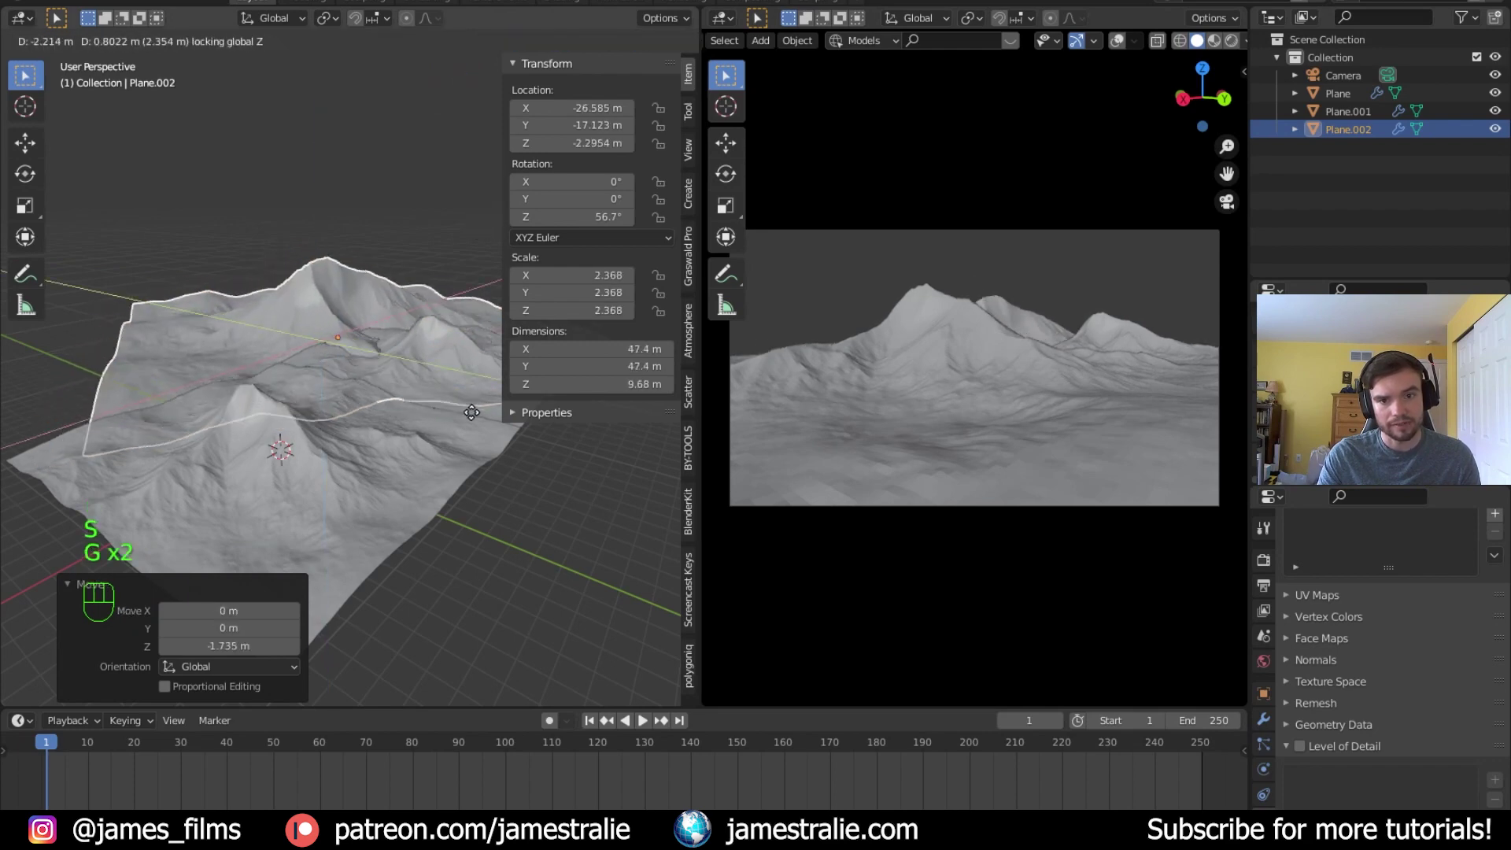
left_click(390, 407)
Make a linked duplicate of the distant mountain, move it to about X -15.47 m, Y -32.82 m, and rotate it to 148° around Z
key("alt+d")
key("g")
key("shift+z")
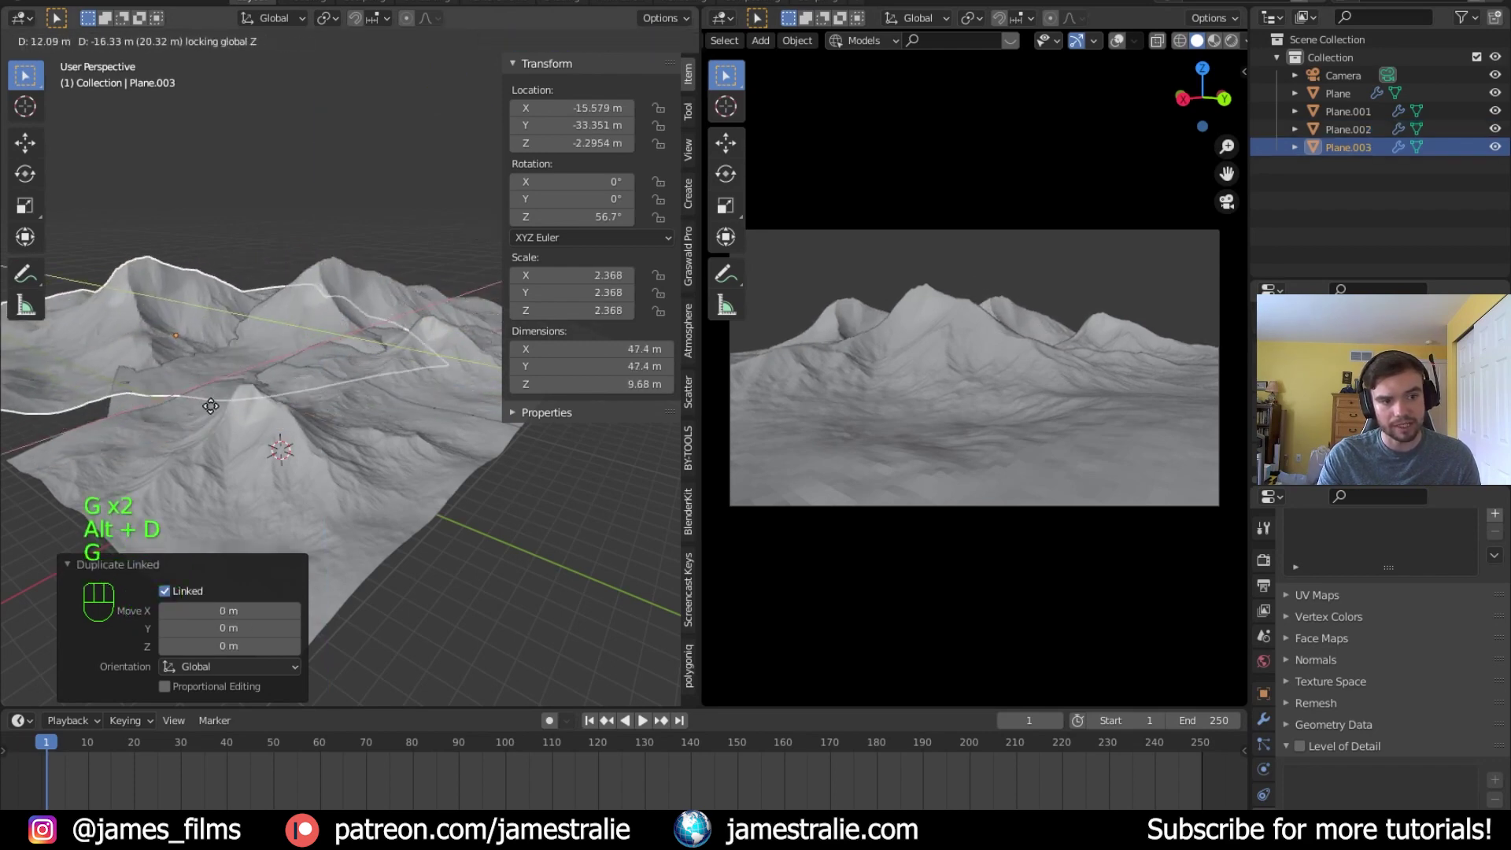
middle_click_drag(386, 406, 440, 417, "shift")
left_click(488, 432)
key("r")
left_click(318, 179)
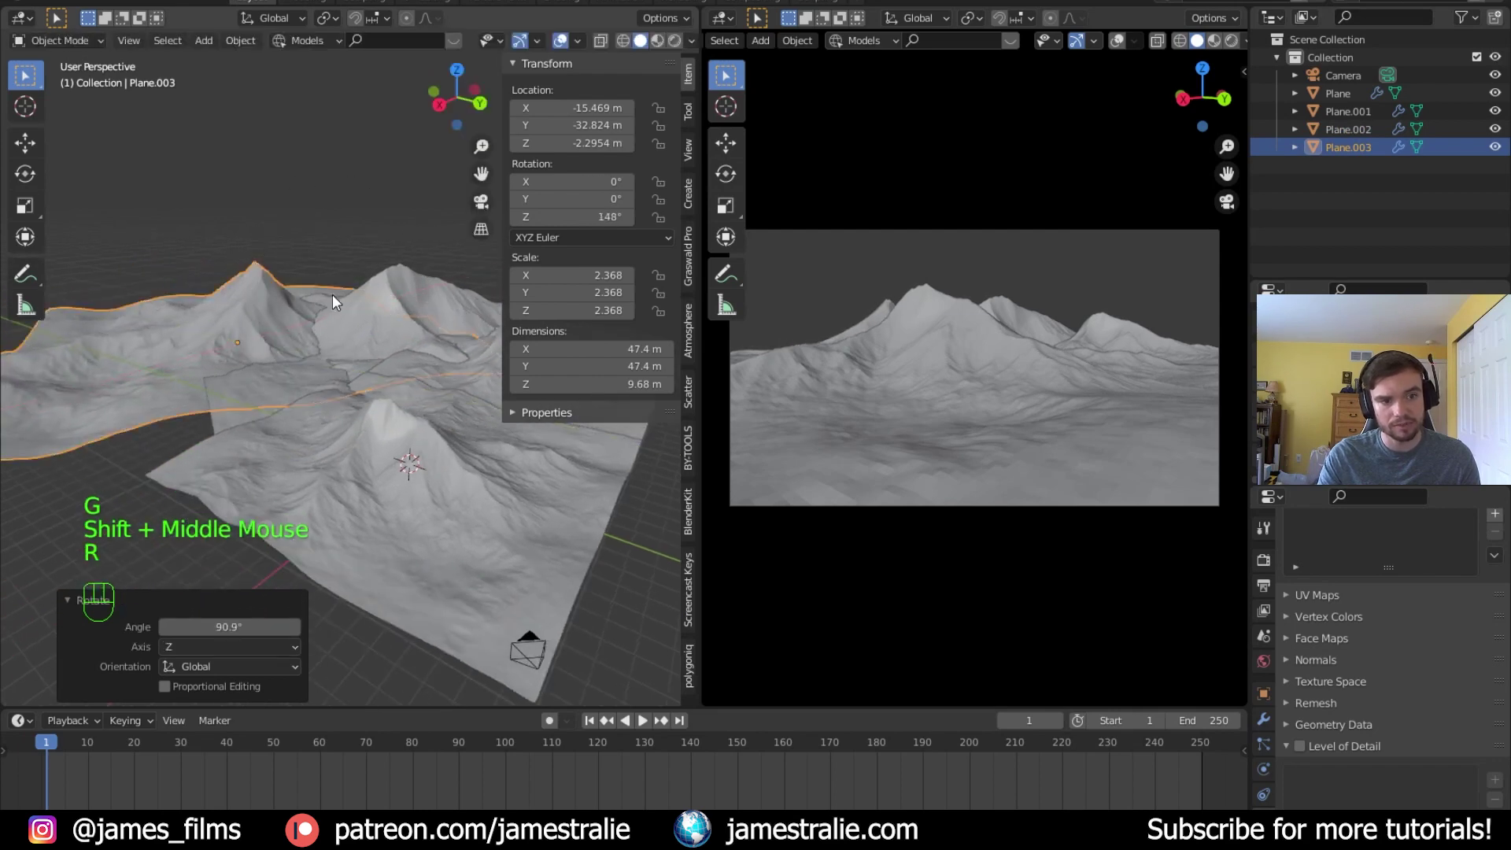
Reposition the new duplicate at about X -3.21 m, Y -35.86 m, Z -2.87 m and flatten its Z scale to 1.666
key("g")
left_click(221, 347)
key("g")
left_click(323, 348)
key("g")
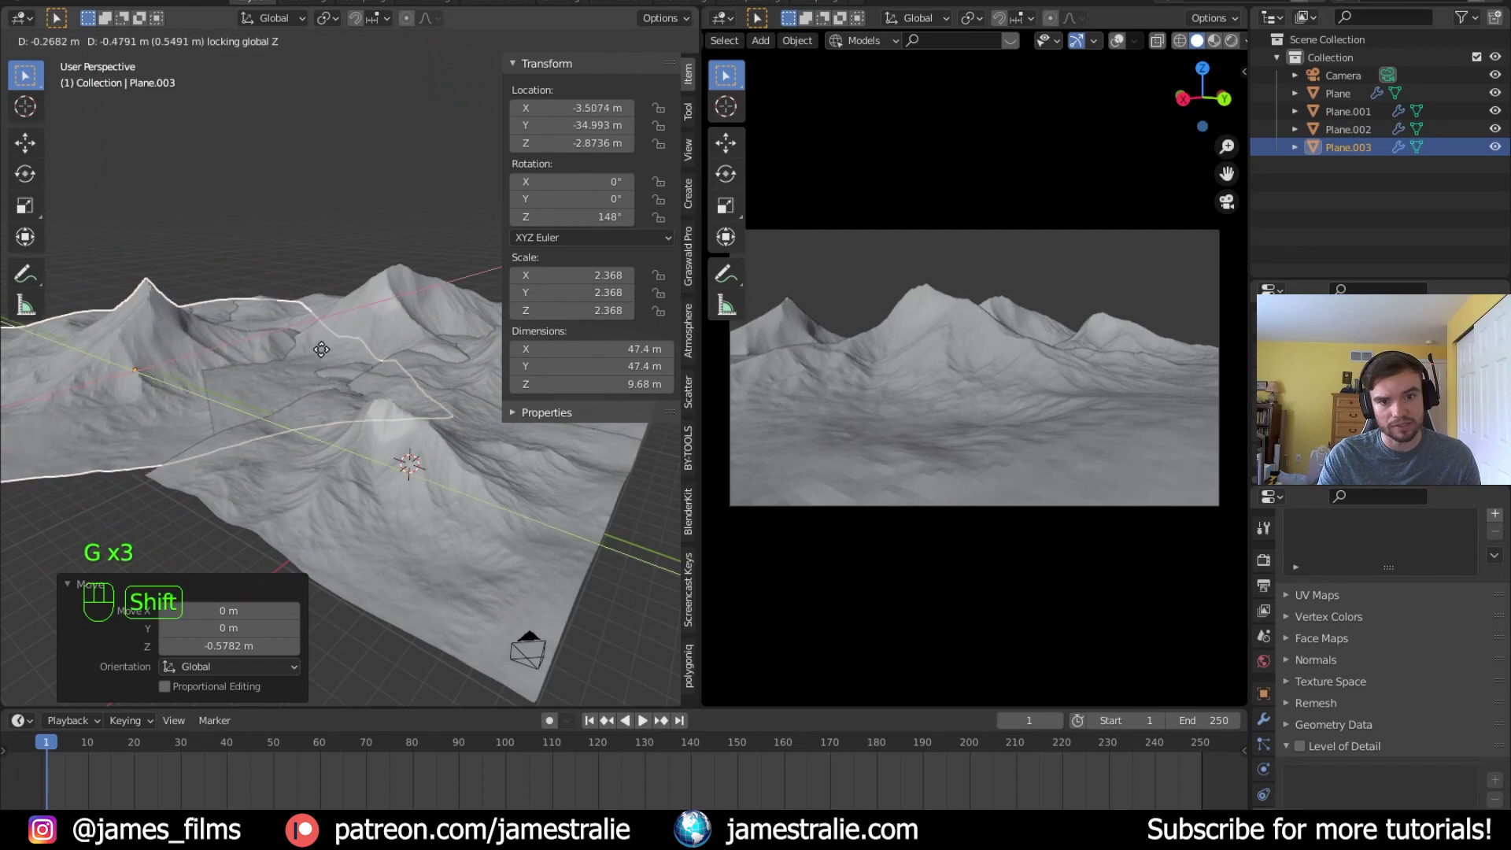
left_click(399, 330)
key("s")
key("z")
left_click(320, 358)
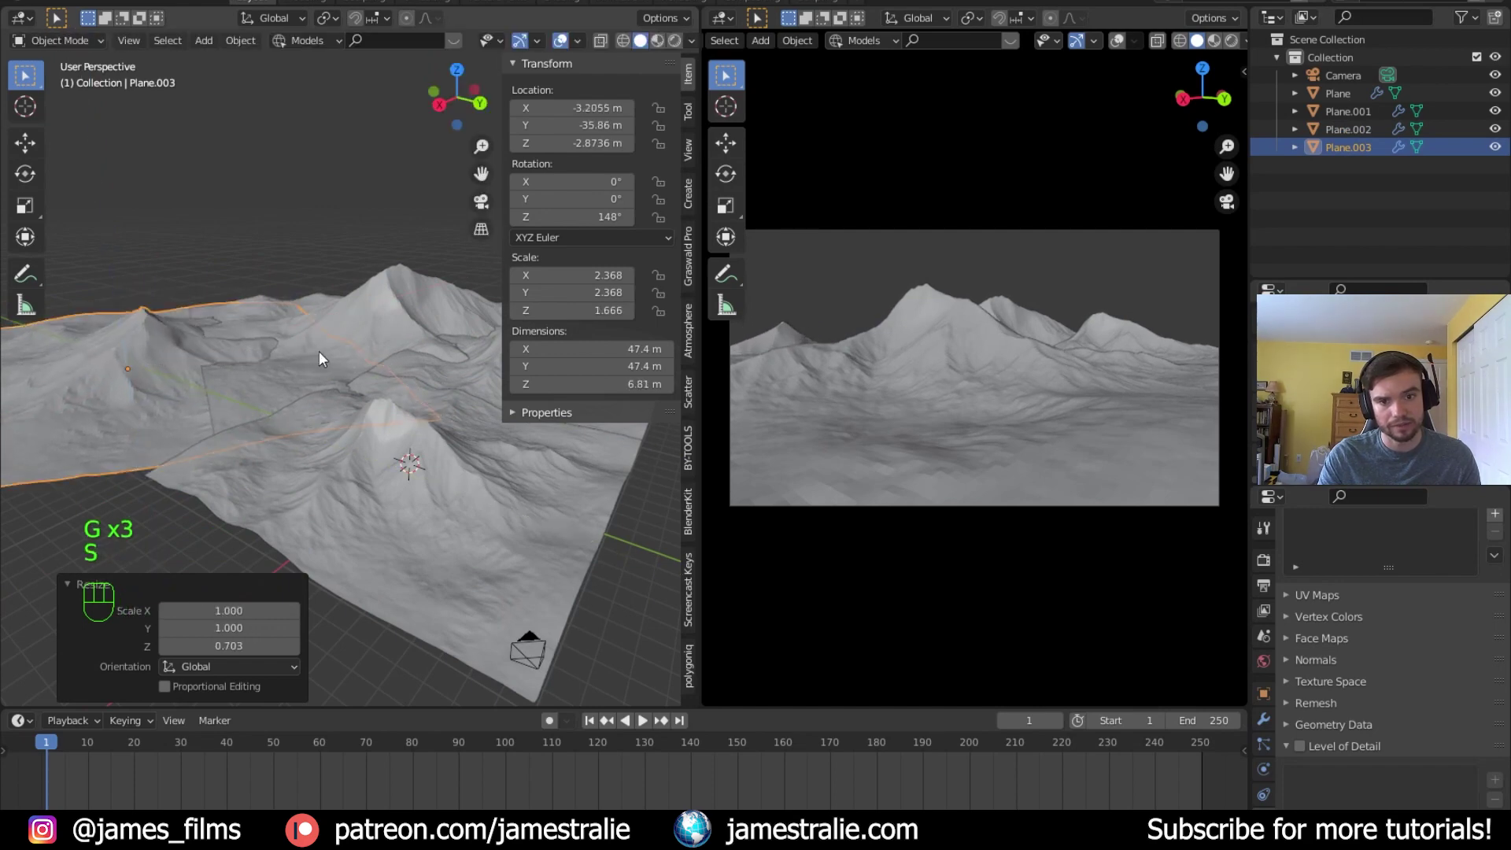
Place a linked duplicate of the flattened mountain at about X -33.40 m, Y -48.03 m, scaled to 3.729 with a Z scale of 4.053
key("alt+d")
key("g")
left_click(485, 268)
key("s")
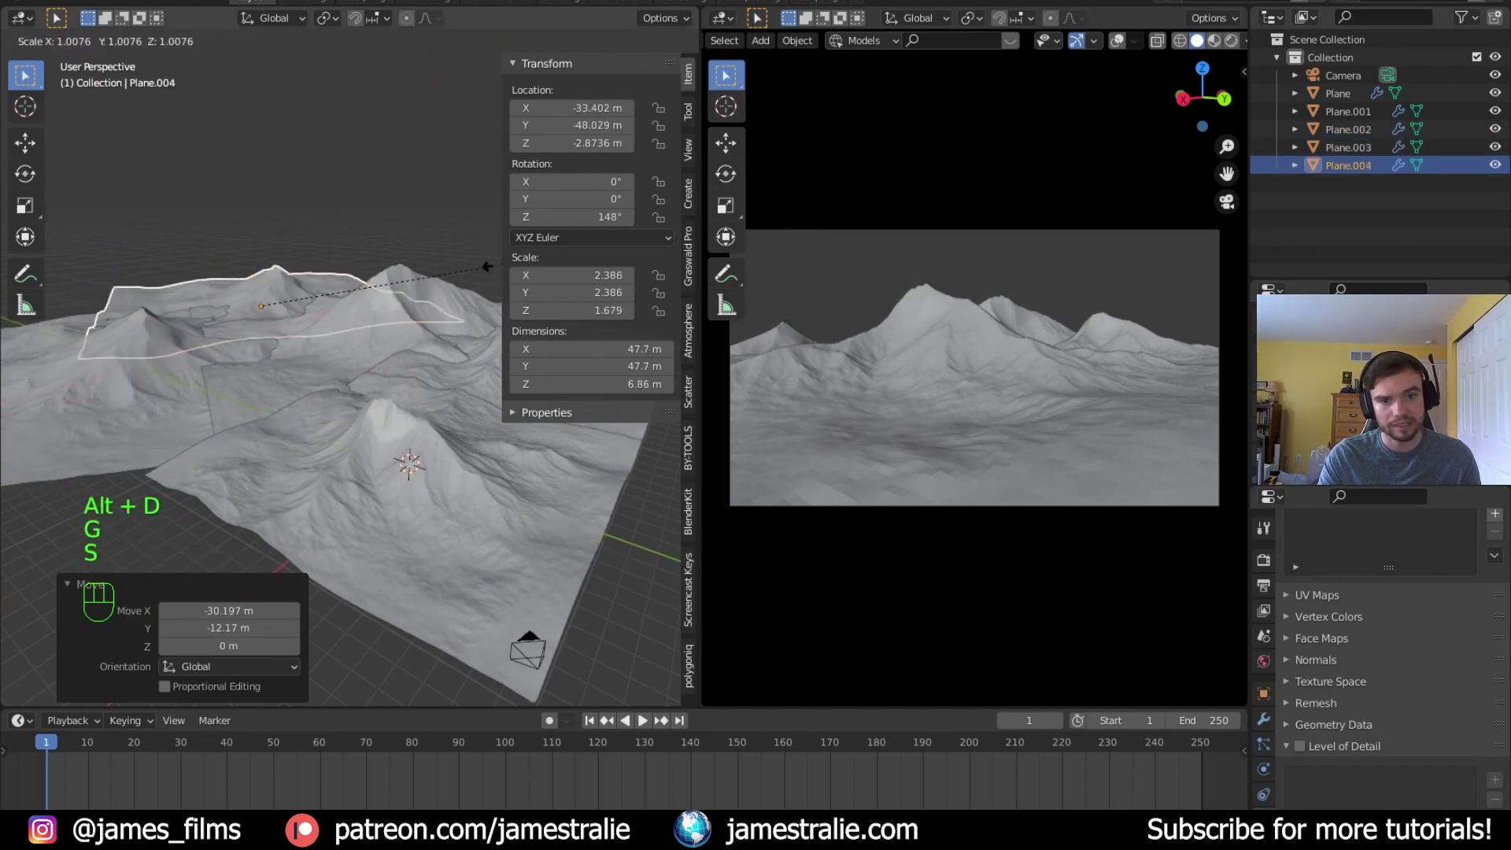
left_click(627, 260)
key("s")
key("z")
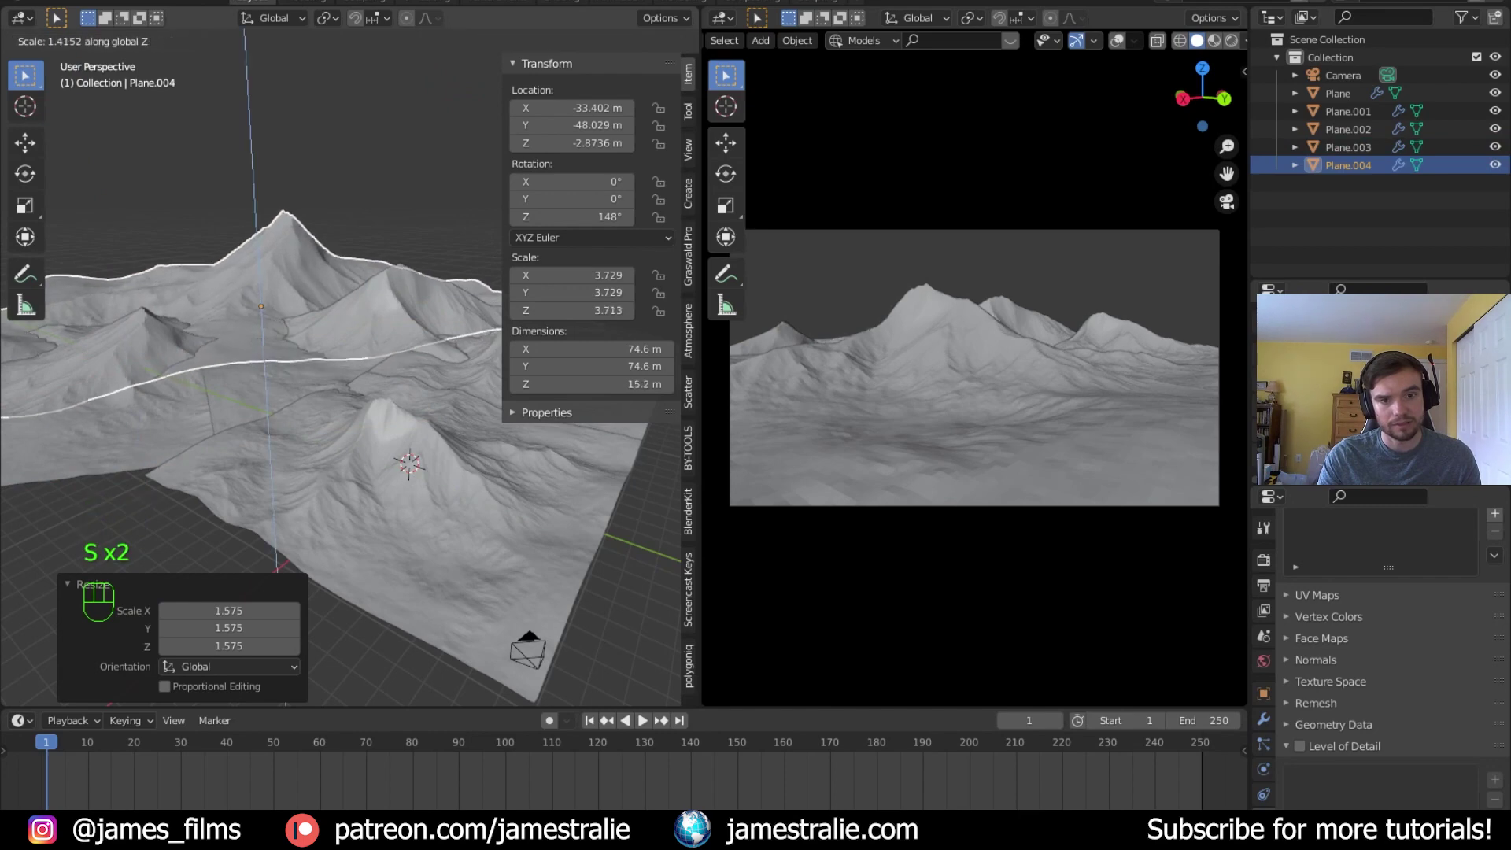
key("Return")
Rotate the large mountain to 200° around Z and reposition it at about X -35.46 m, Y -68.27 m, Z -6.06 m
key("g")
key("Return")
key("r")
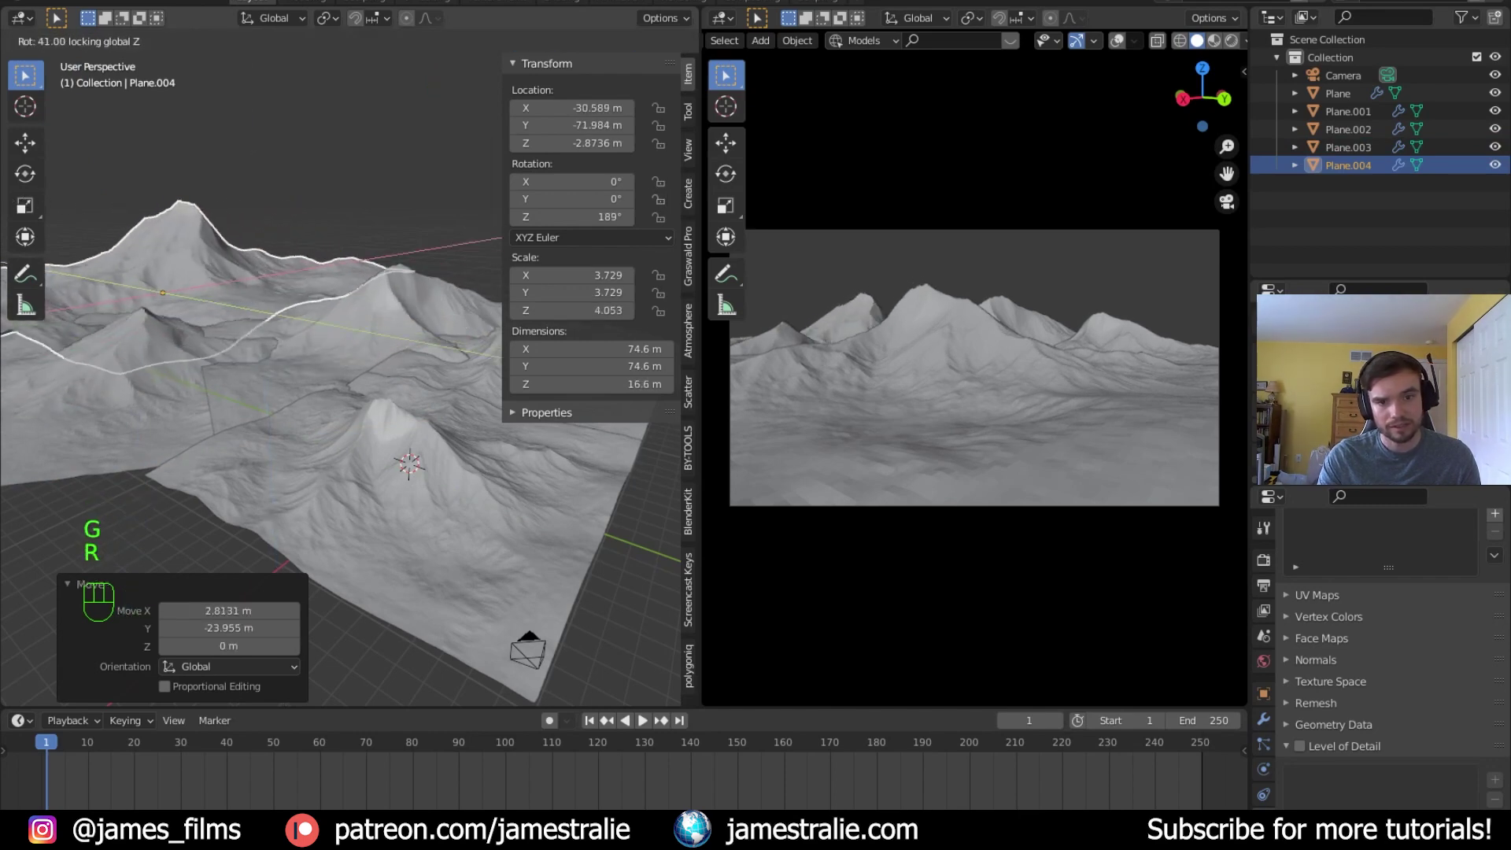
left_click(554, 494)
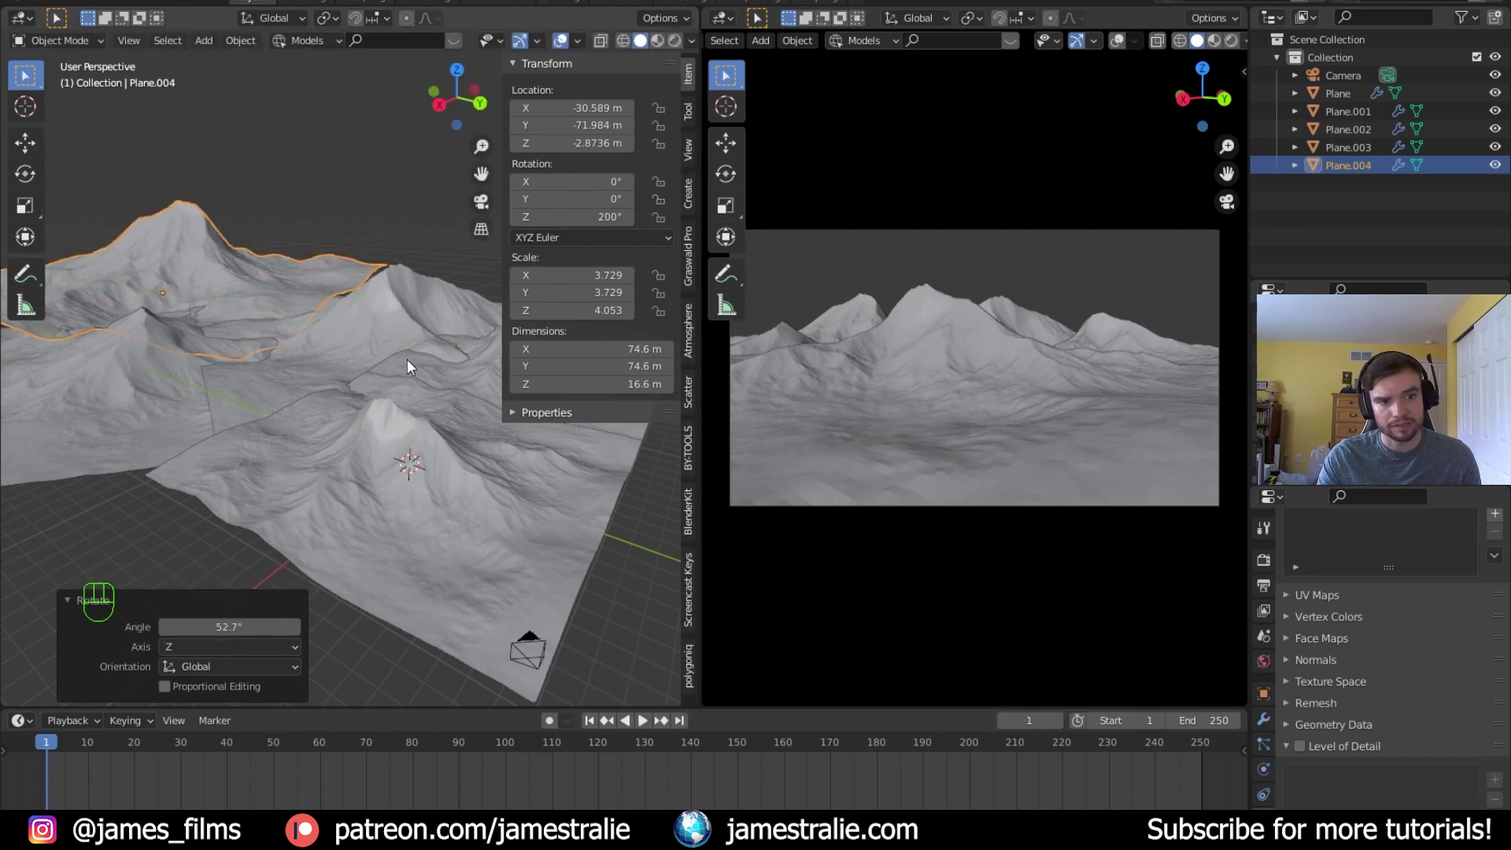
key("g")
key("z")
left_click(401, 384)
key("g")
left_click(438, 383)
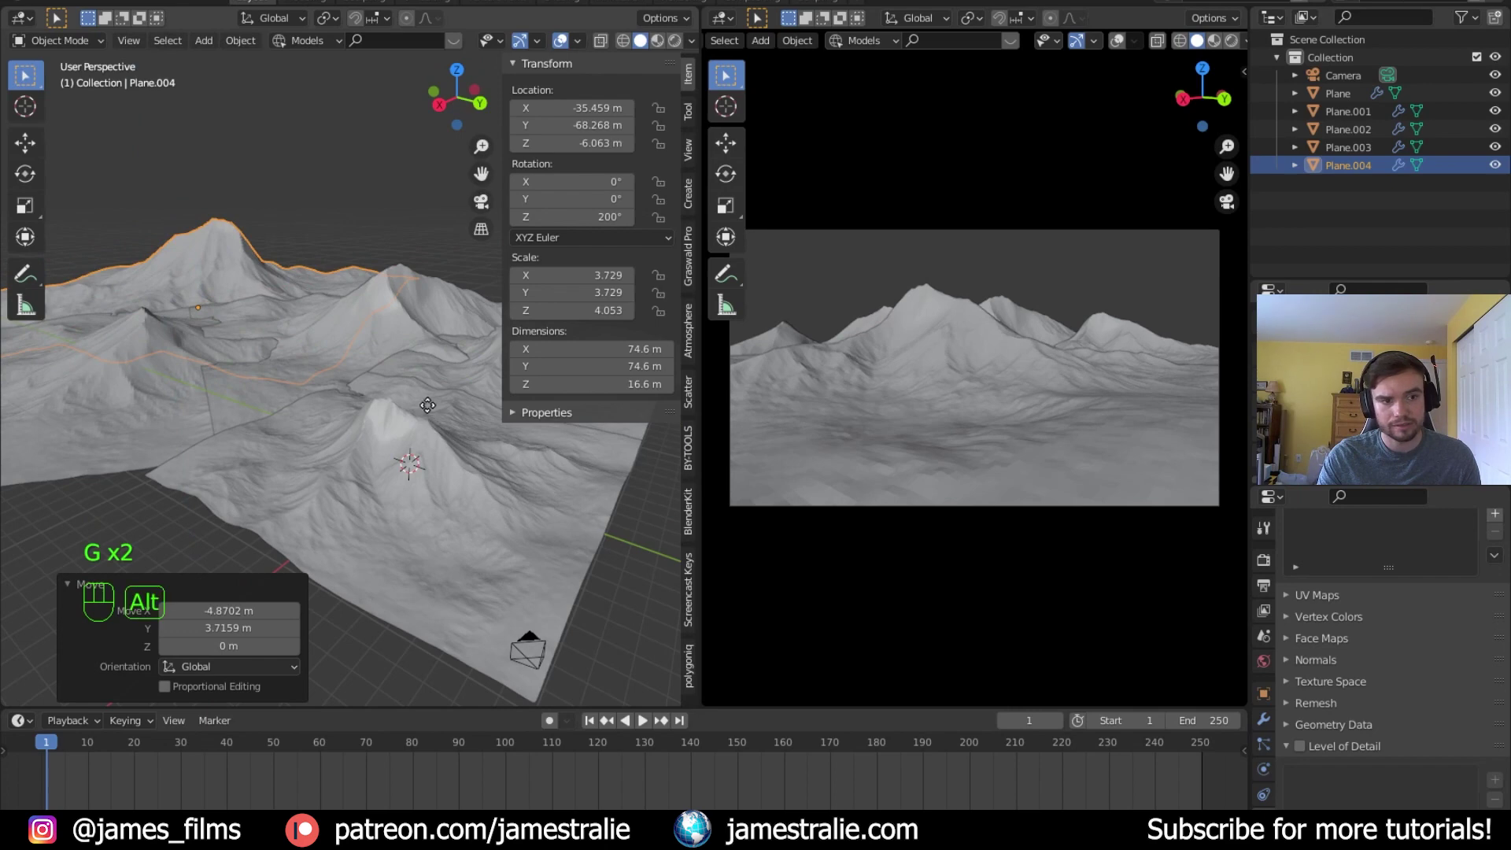
Make a linked duplicate of the large mountain and move it farther back to about X -44.84 m, Y -105.65 m
key("alt+d")
key("g")
key("shift+z")
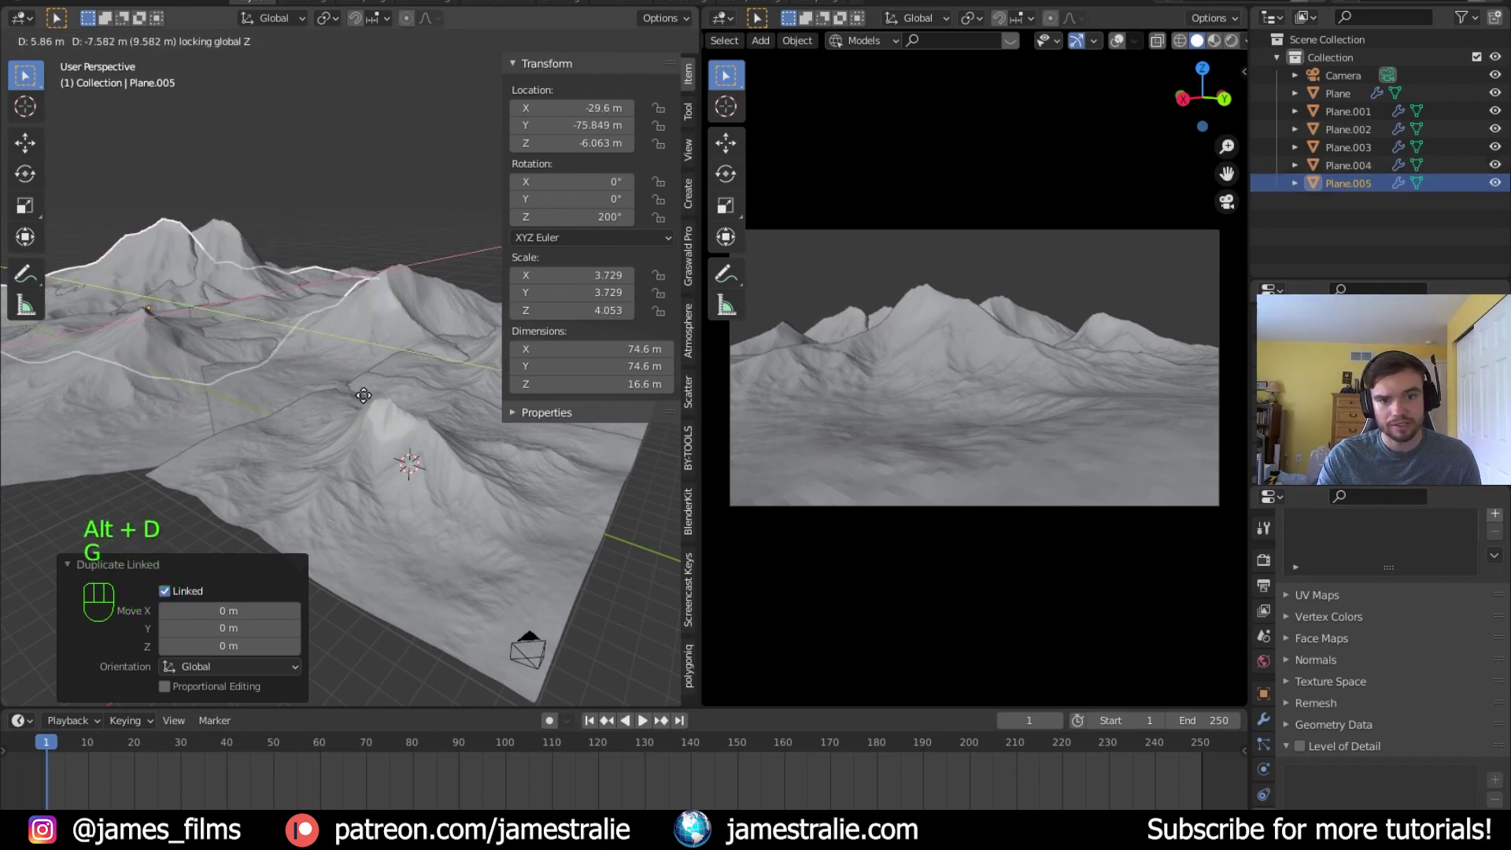
left_click(355, 366)
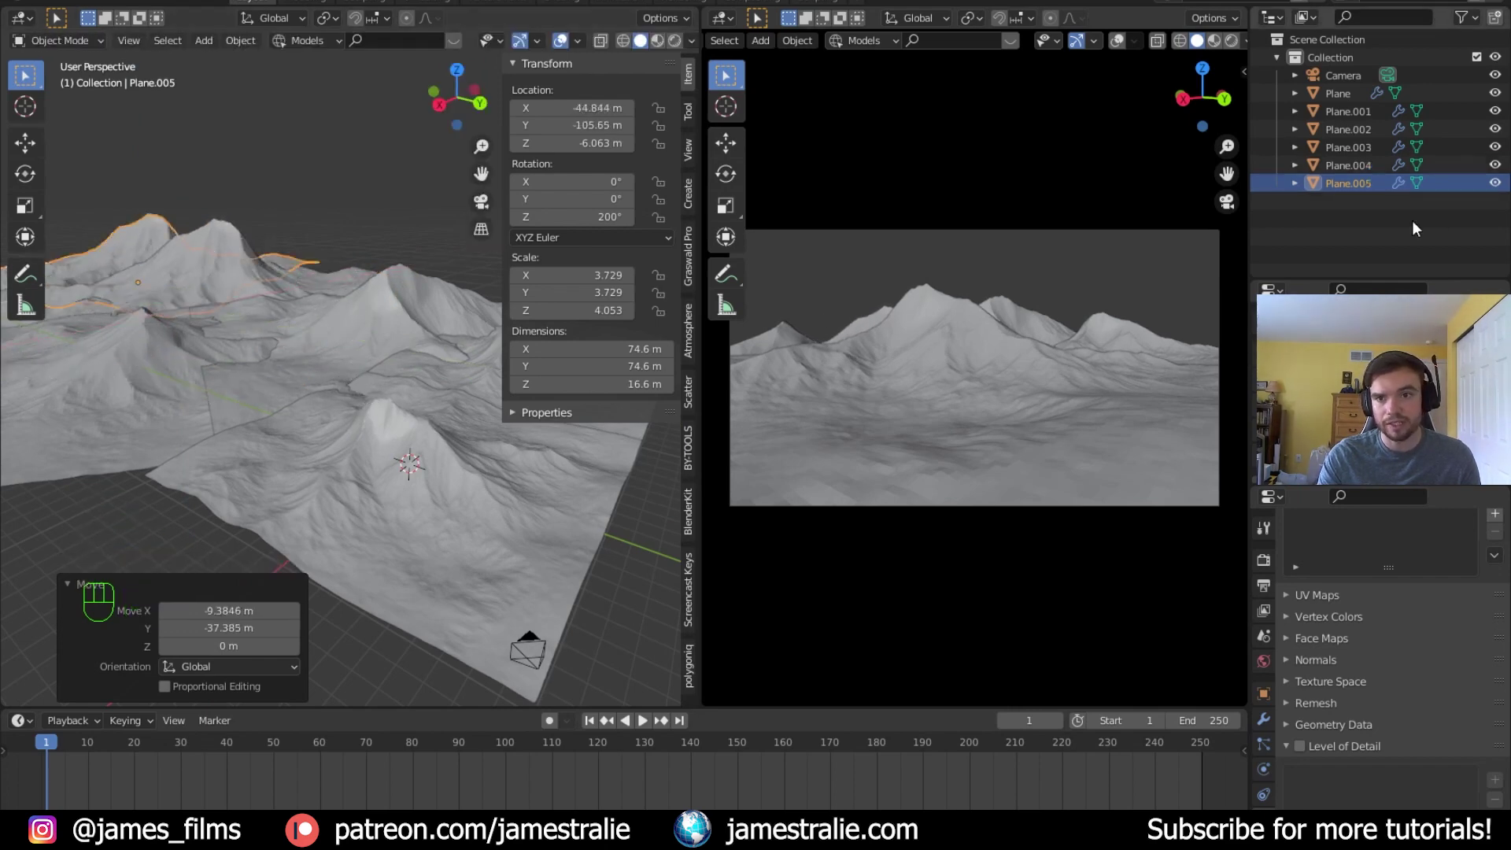
Set the camera's clip end distance to 99999 m
left_click(1335, 91)
left_click(1338, 75)
scroll(1315, 673, "down", 4)
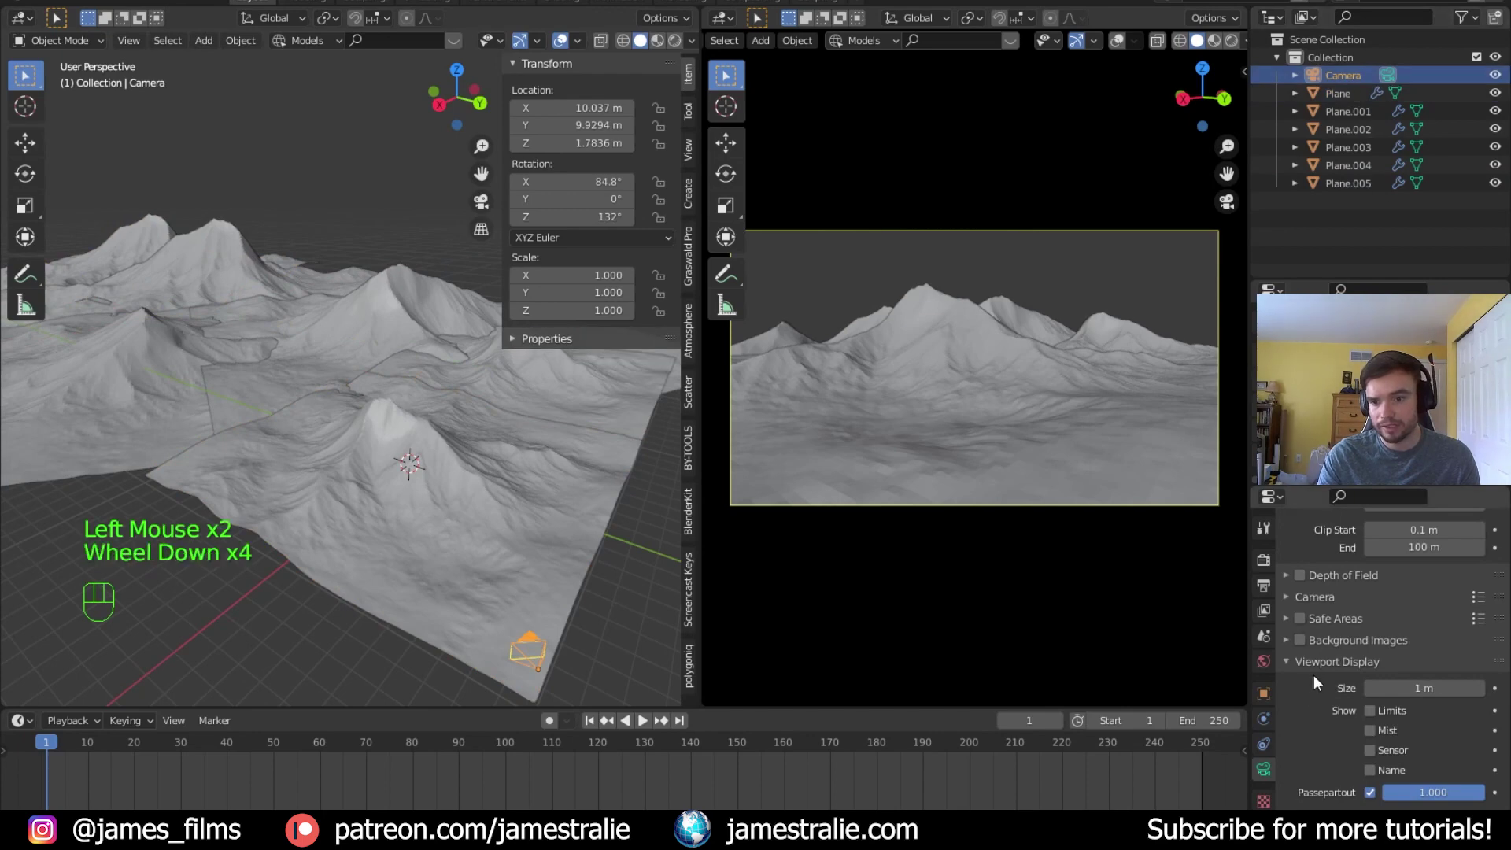
scroll(1317, 672, "up", 3)
scroll(1339, 650, "up", 3)
scroll(1367, 661, "down", 2)
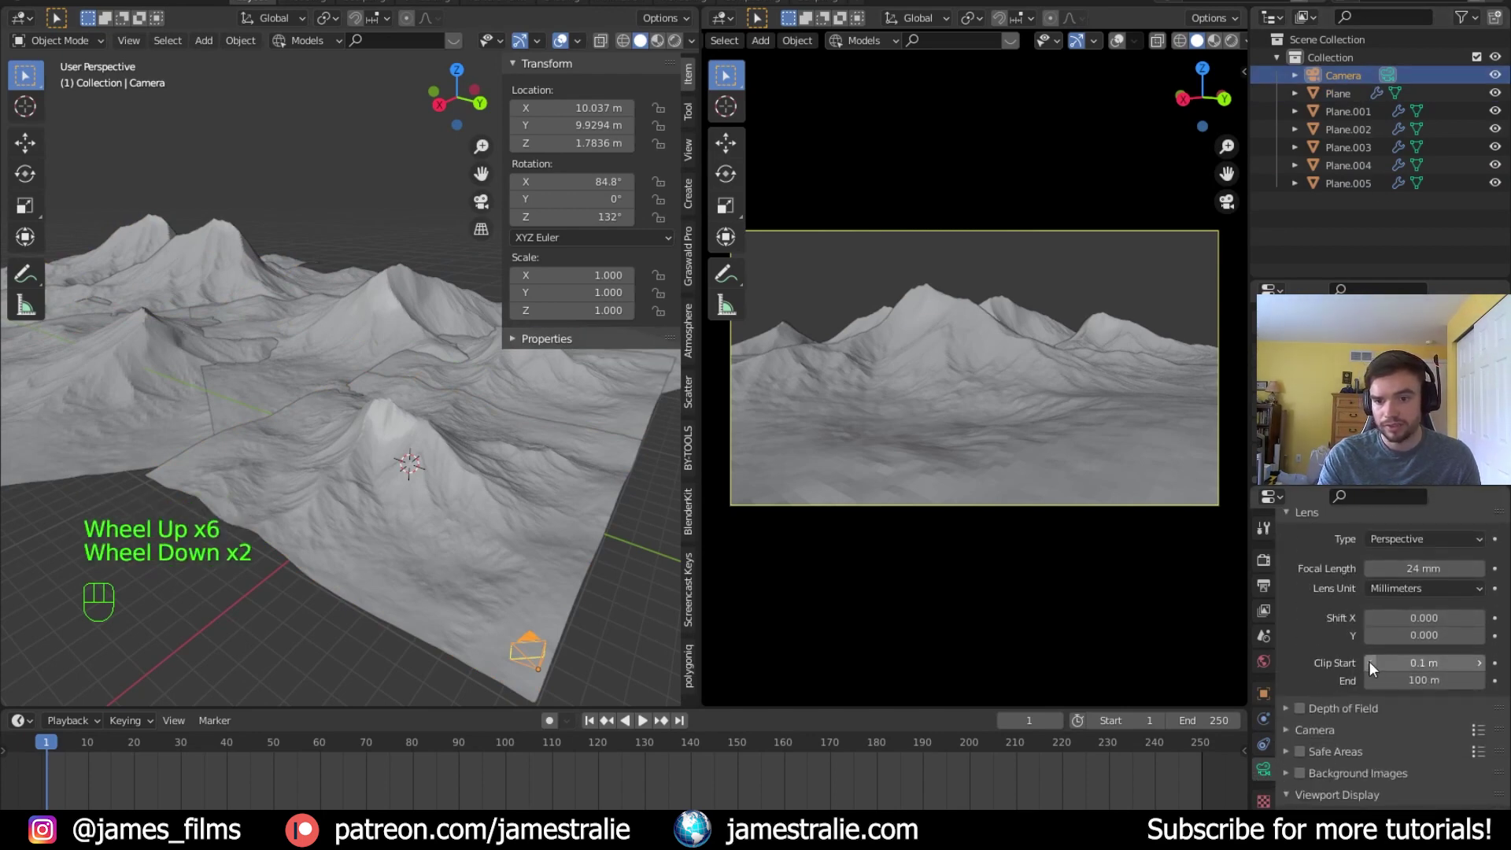
left_click(1417, 678)
type("99999")
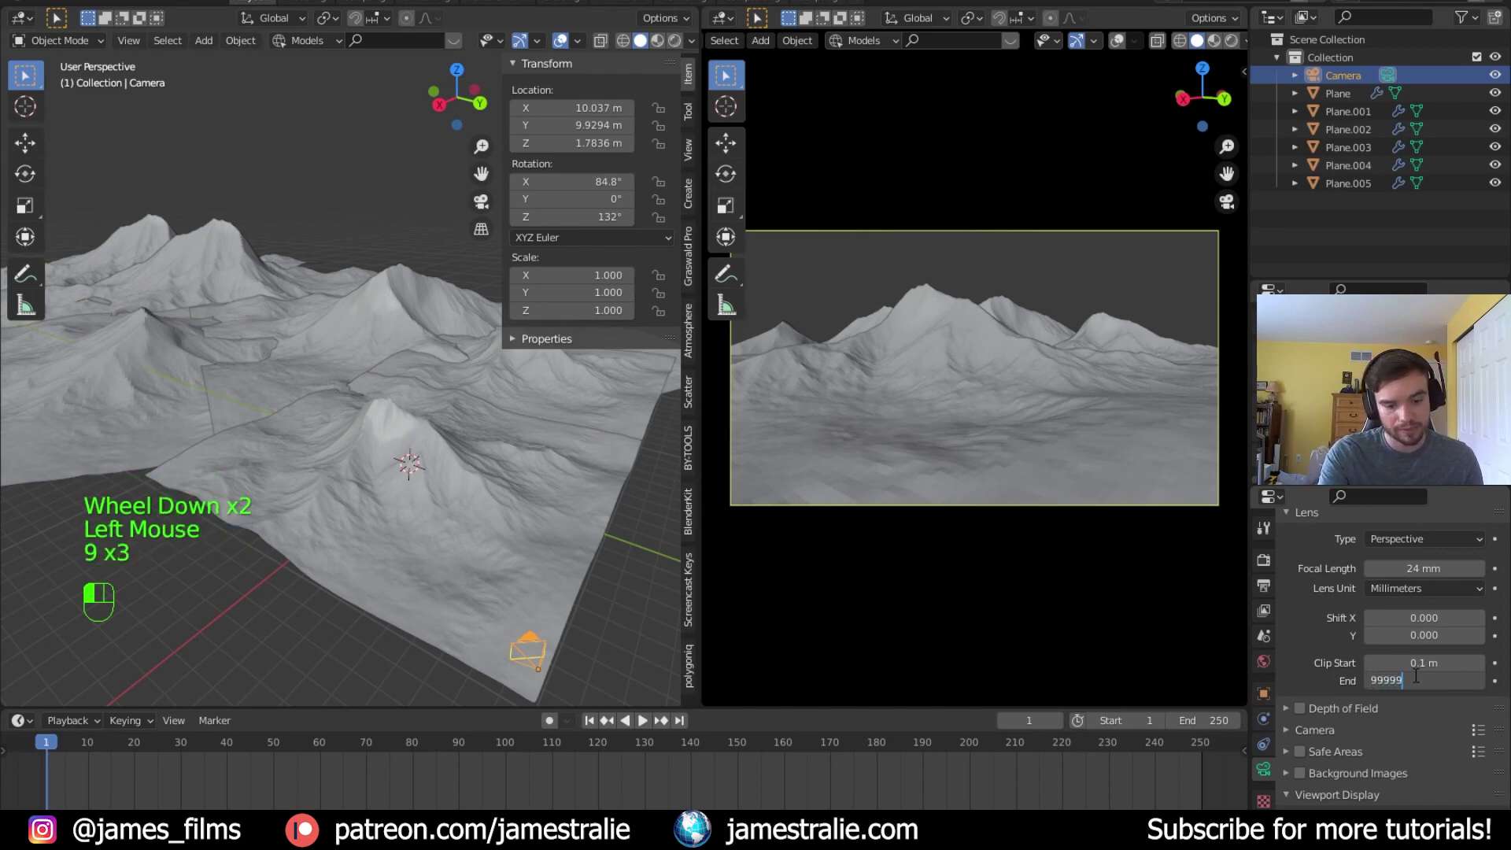
key("Return")
Rotate the farthest mountain by 52.3° around Z and shift it within the ground plane
left_click(154, 219)
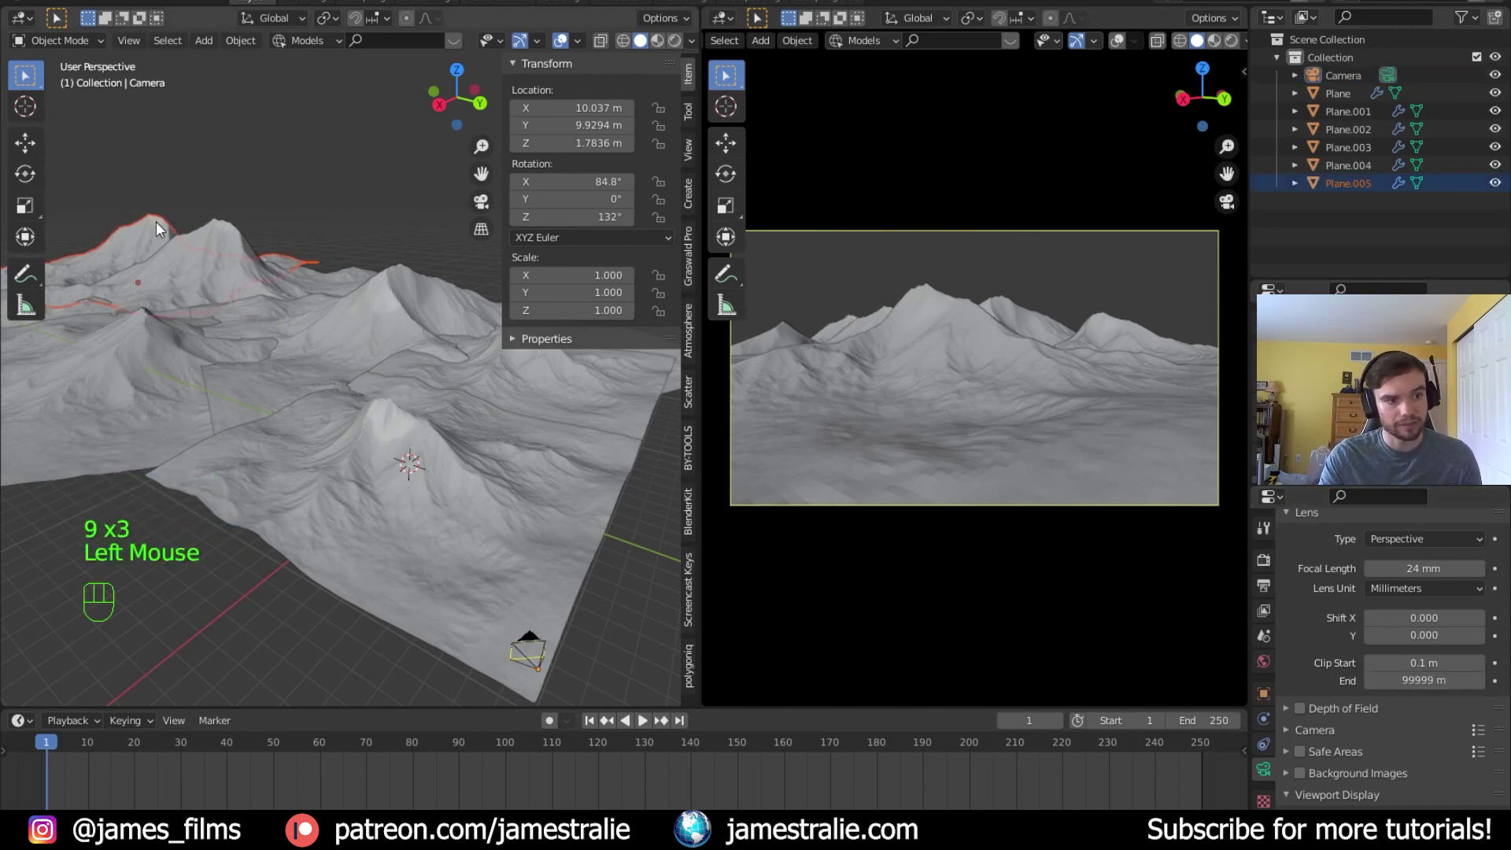
key("r")
left_click(316, 270)
key("g")
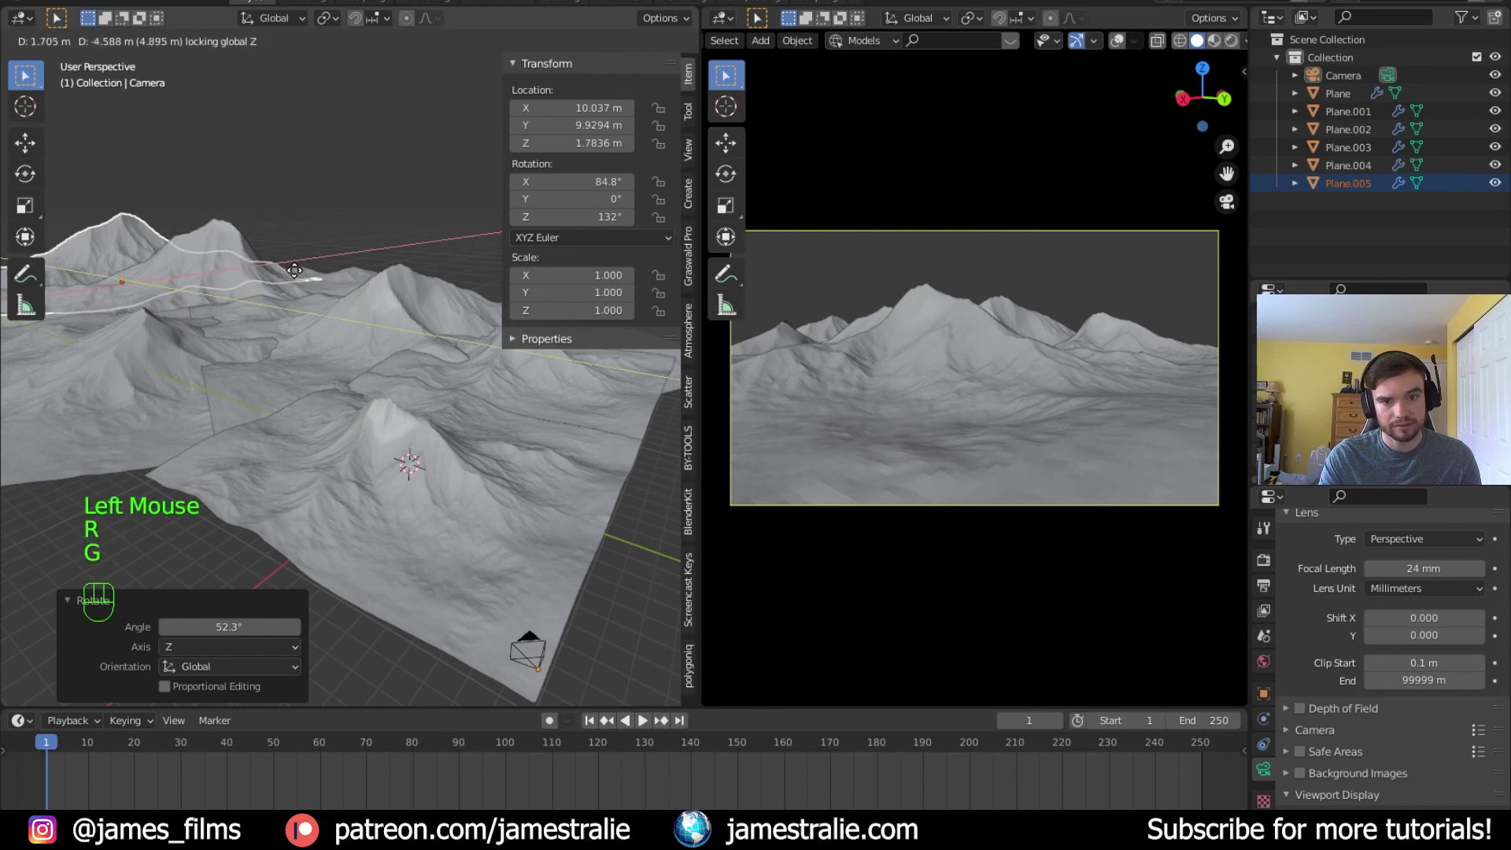
Make a linked duplicate of the farthest mountain, move it about -142.82 m in X and 107.29 m in Y, and scale it by 1.920
key("alt+d")
key("shift+z")
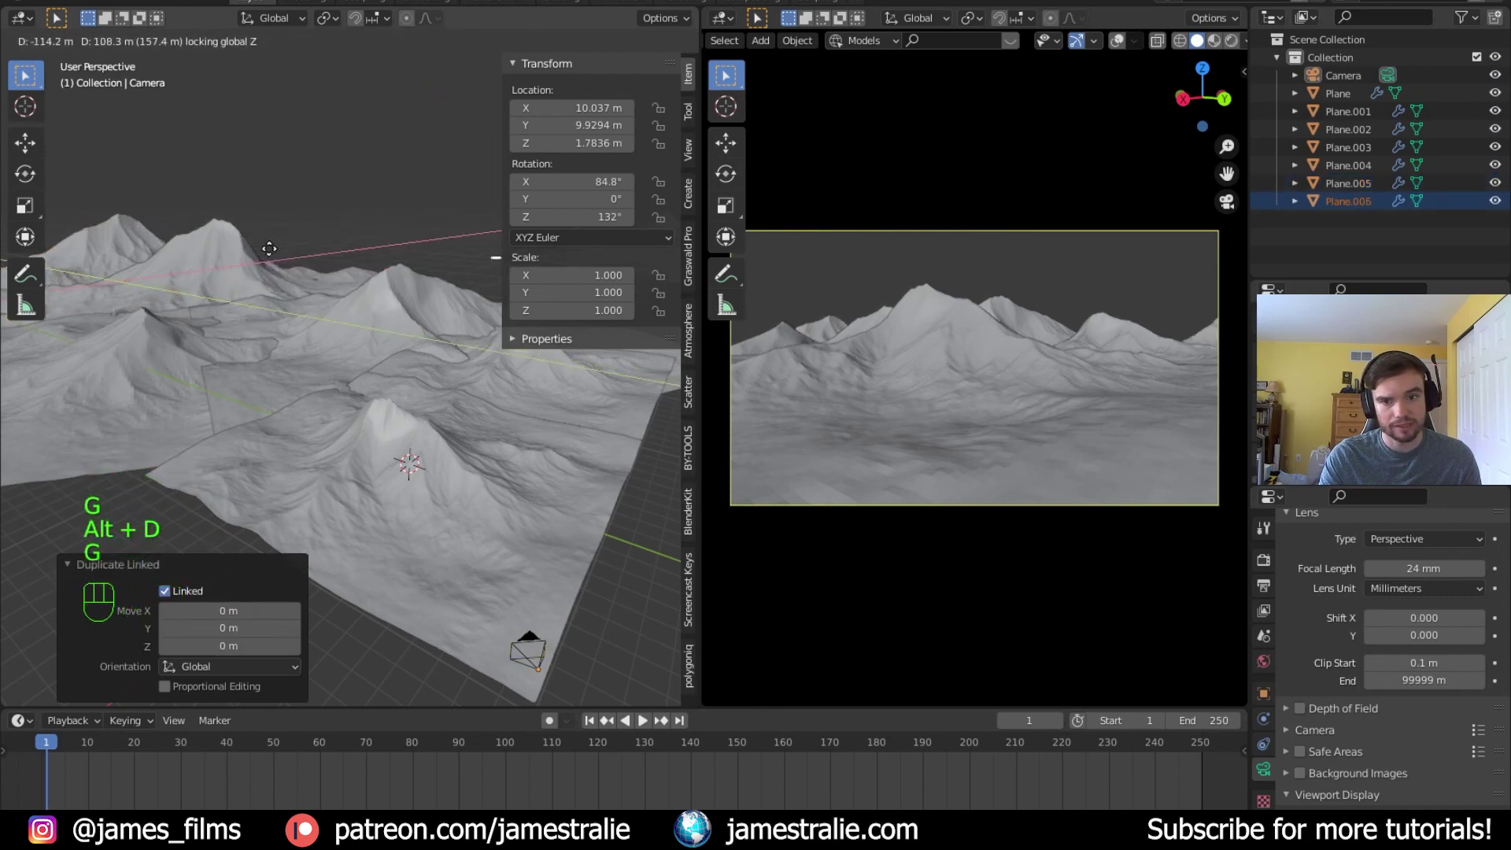
left_click(268, 244)
scroll(513, 452, "down", 4)
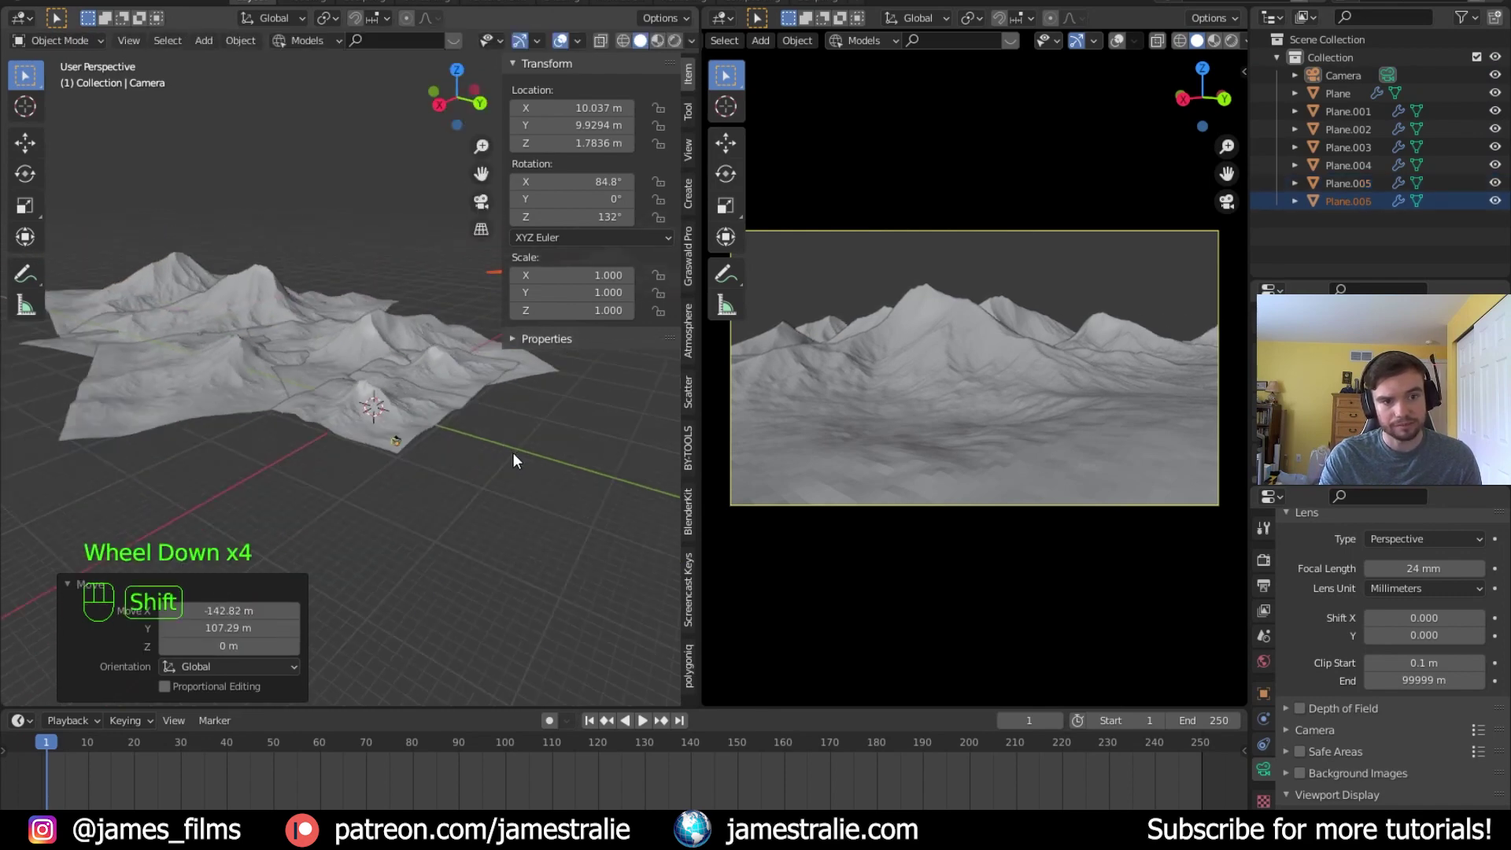
middle_click_drag(513, 452, 429, 450, "shift")
key("s")
left_click(228, 450)
key("g")
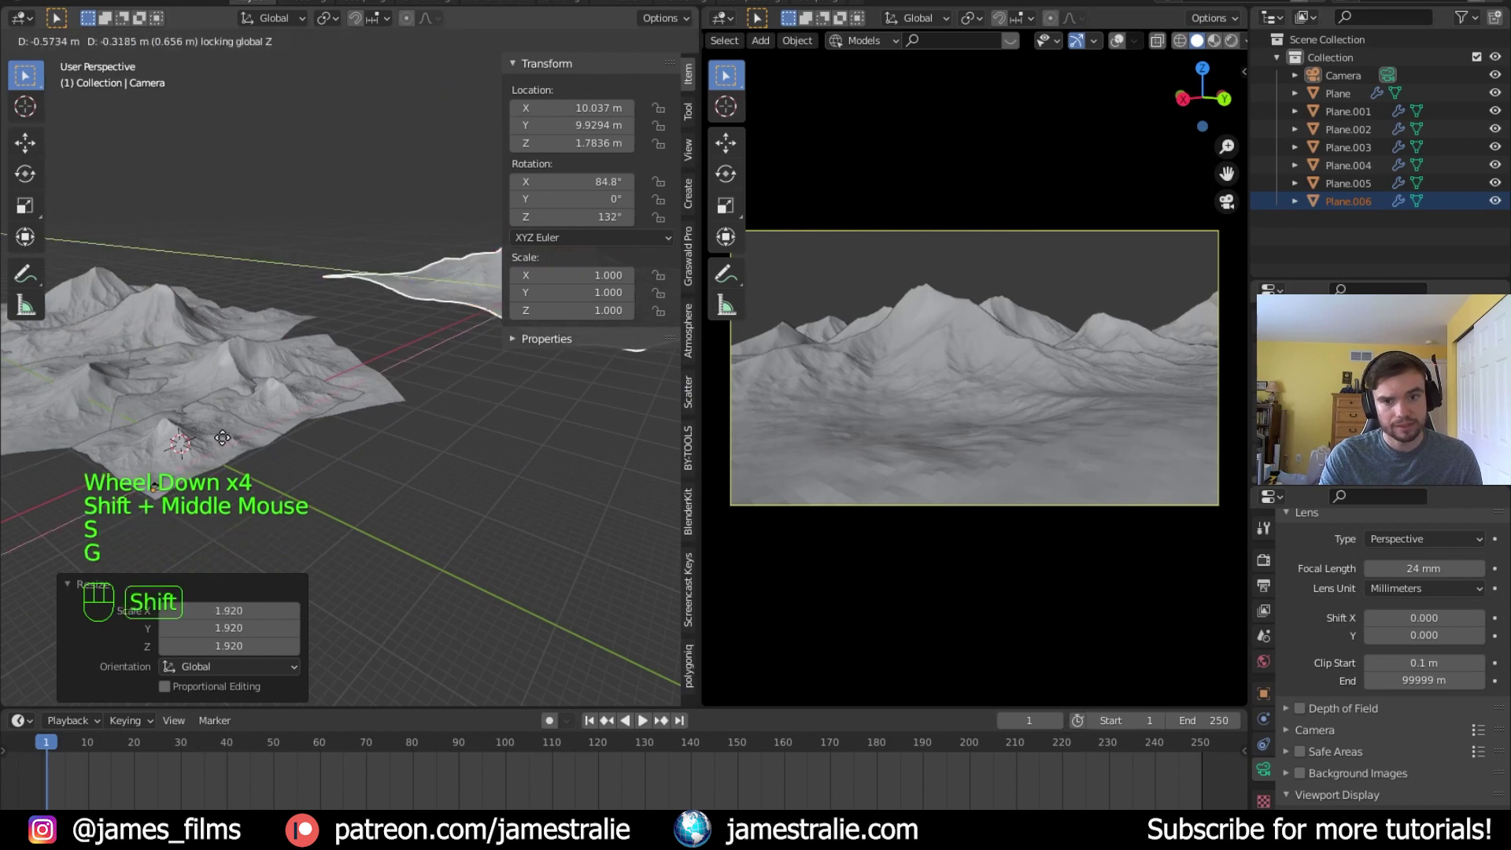
left_click(251, 425)
Adjust the far duplicate's height and Z scale and shift it about 45.02 m in X and -16.24 m in Y
key("g")
key("z")
left_click(270, 432)
key("s")
key("z")
left_click(347, 393)
key("g")
left_click(310, 457)
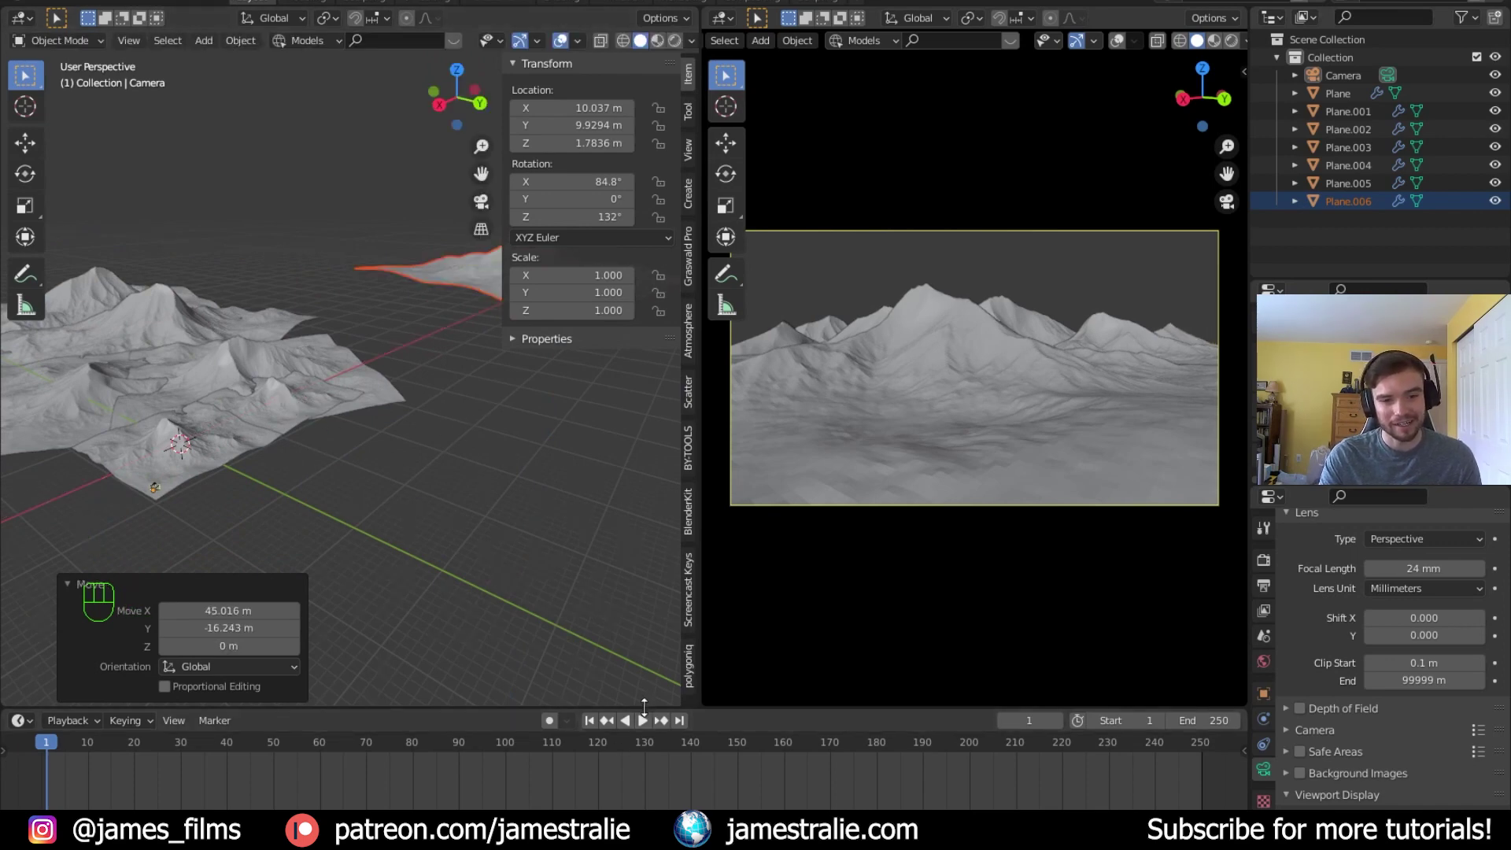
Enlarge the timeline area upward and reframe the camera view in its shortened viewport
left_click_drag(641, 706, 641, 501)
scroll(949, 403, "up", 1)
scroll(949, 400, "up", 1)
scroll(950, 404, "down", 1)
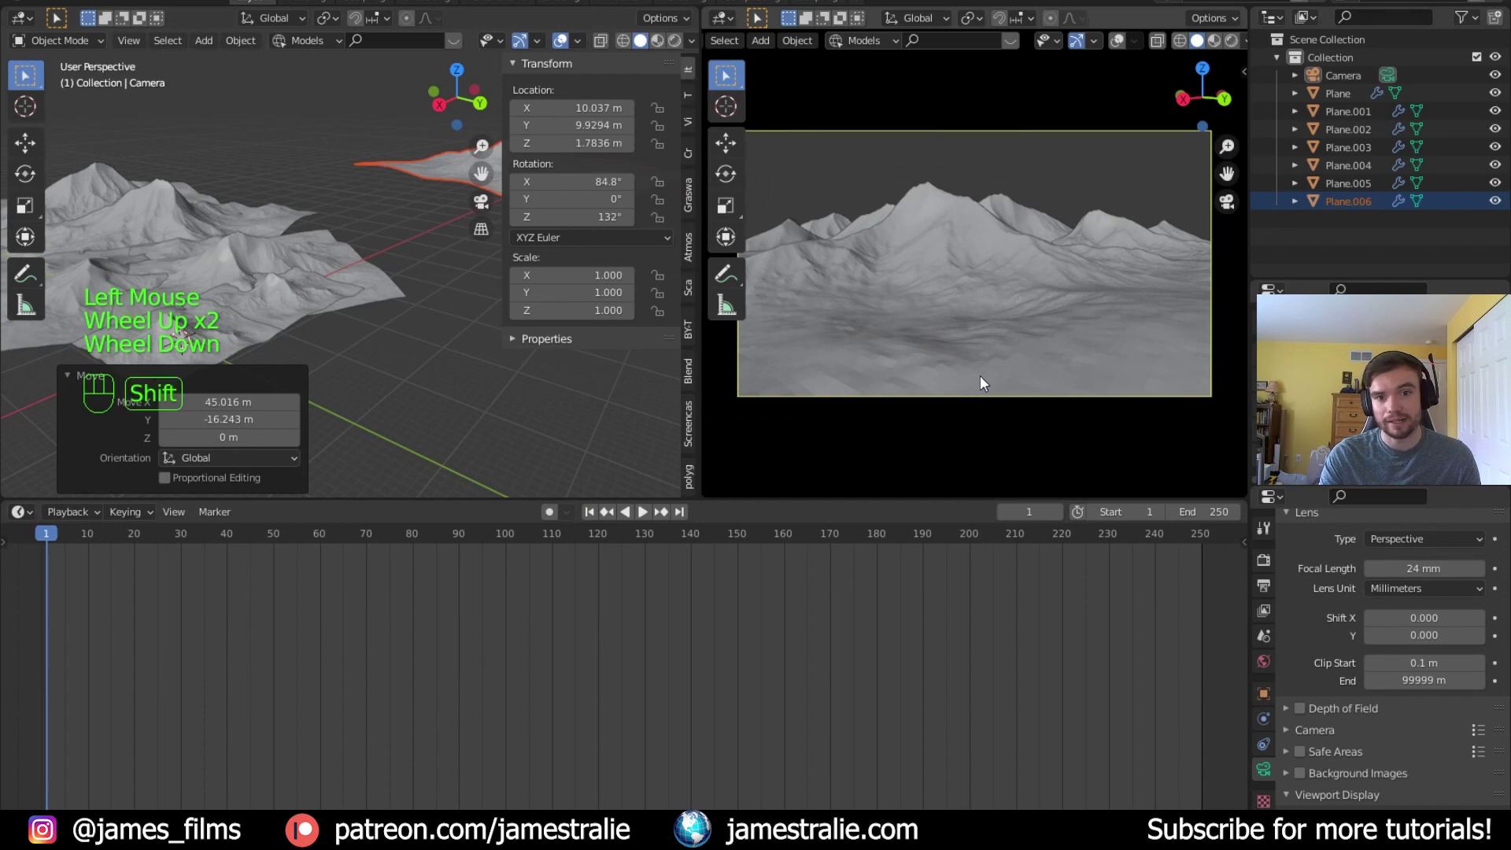
middle_click_drag(980, 375, 984, 405, "shift")
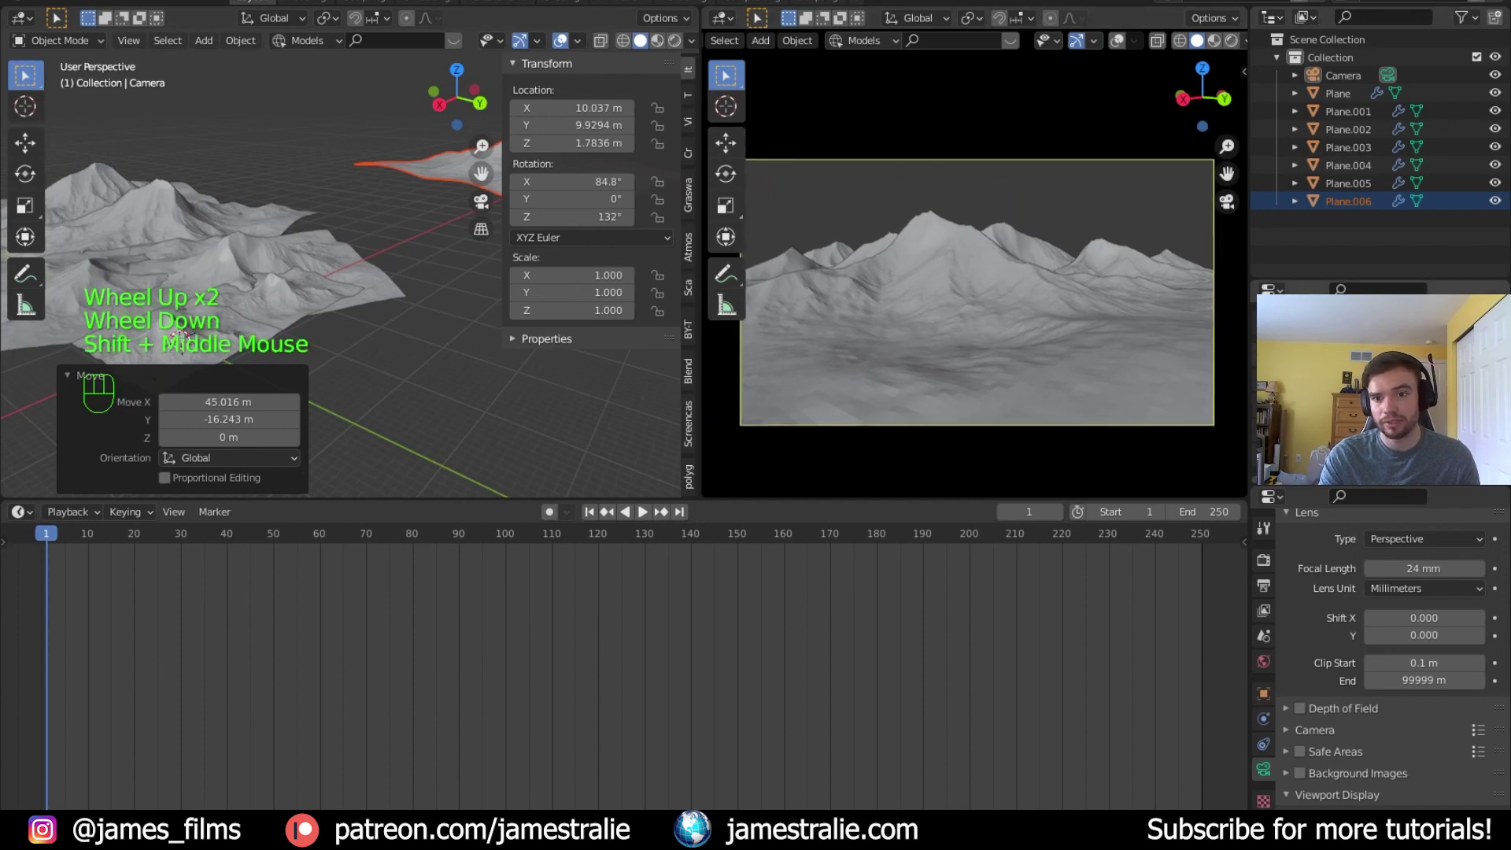
Open the render settings and switch the camera-view viewport to rendered shading
left_click(1447, 315)
left_click(1263, 560)
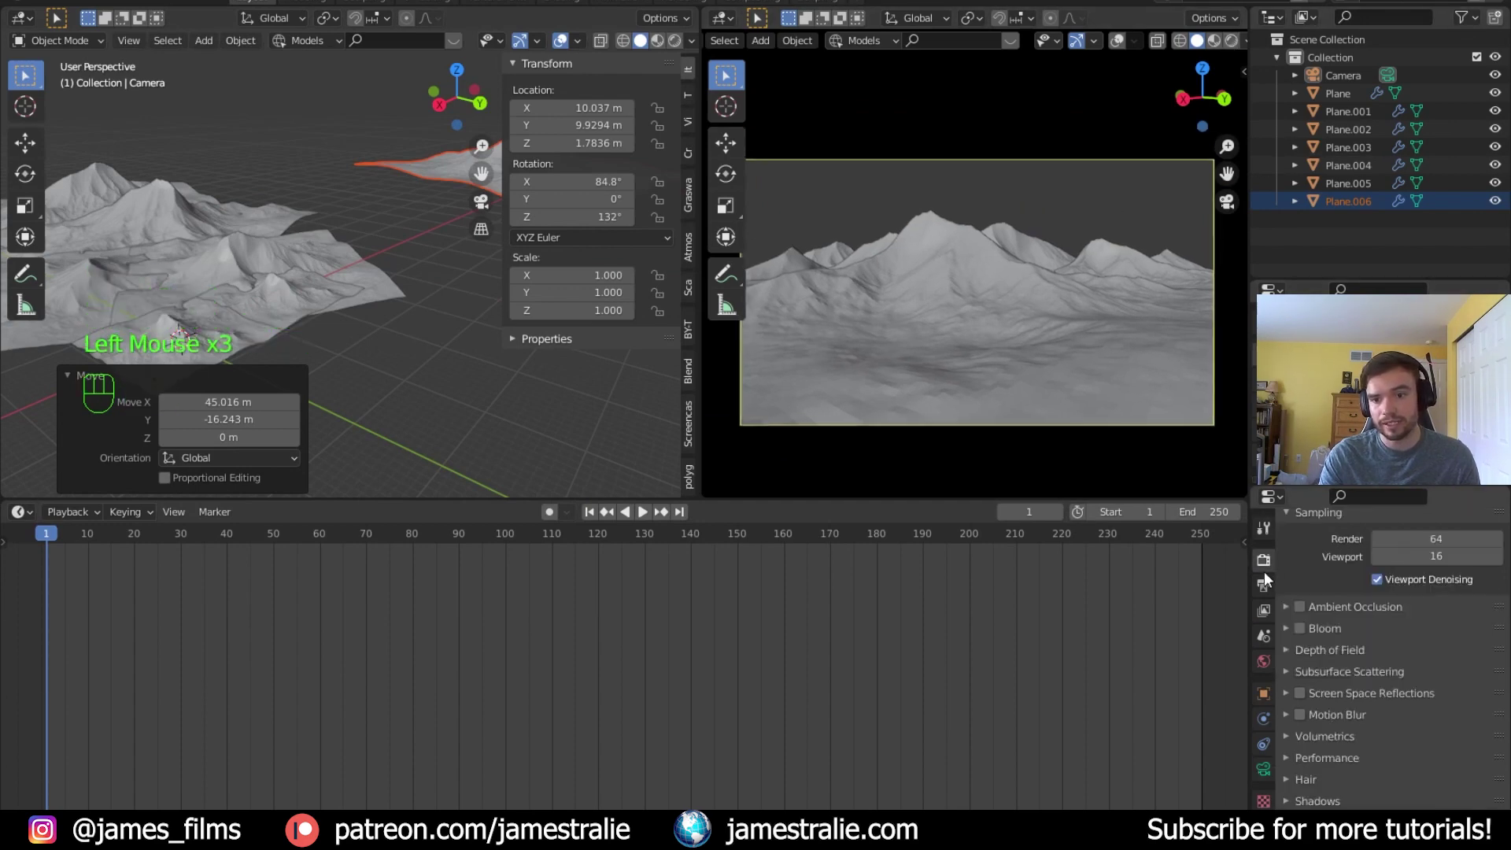
scroll(1381, 578, "up", 6)
scroll(1388, 568, "up", 1)
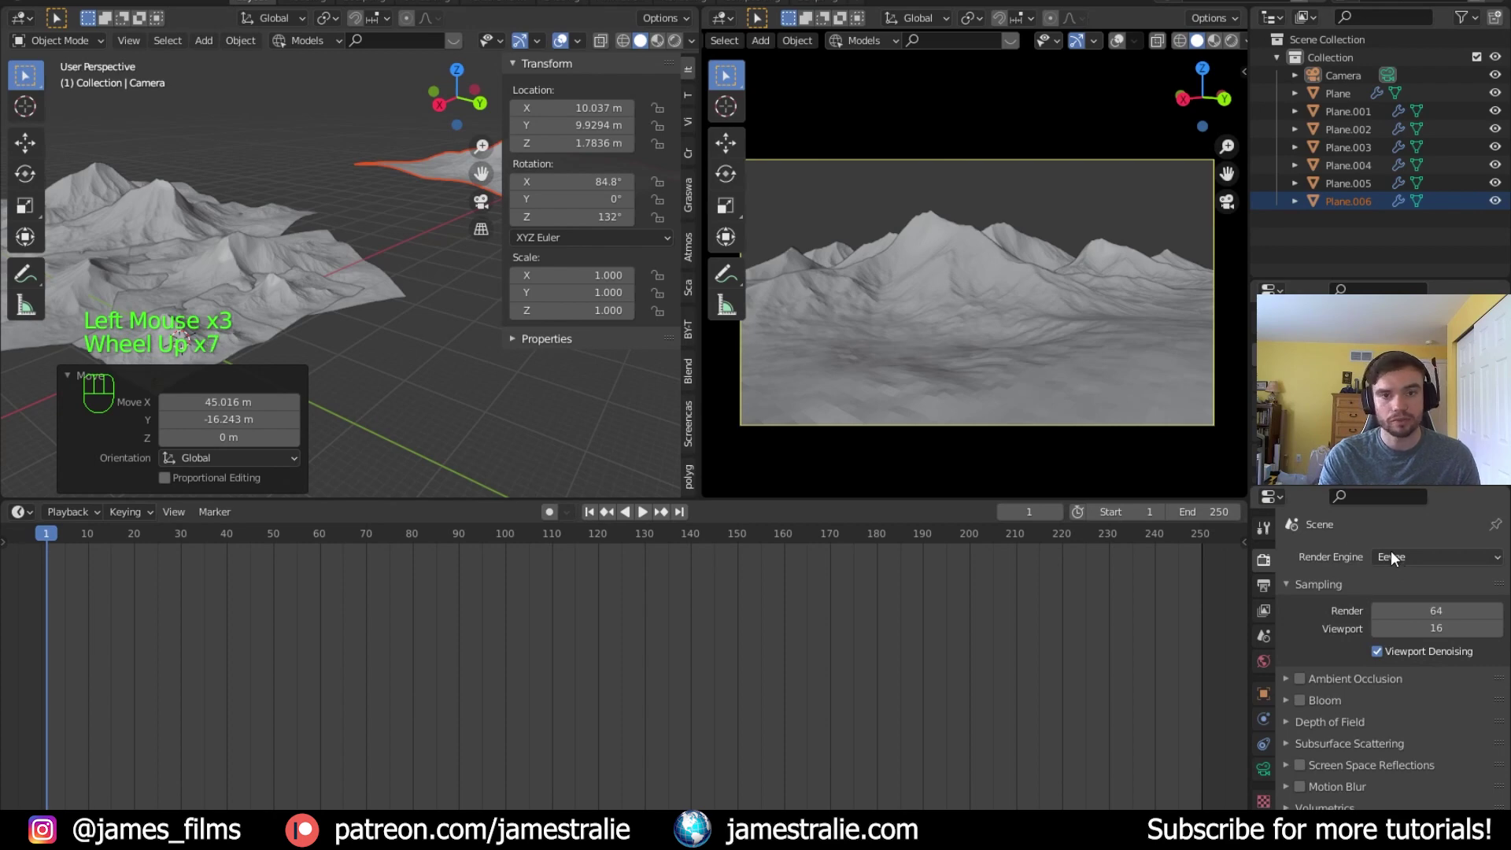
left_click(1230, 39)
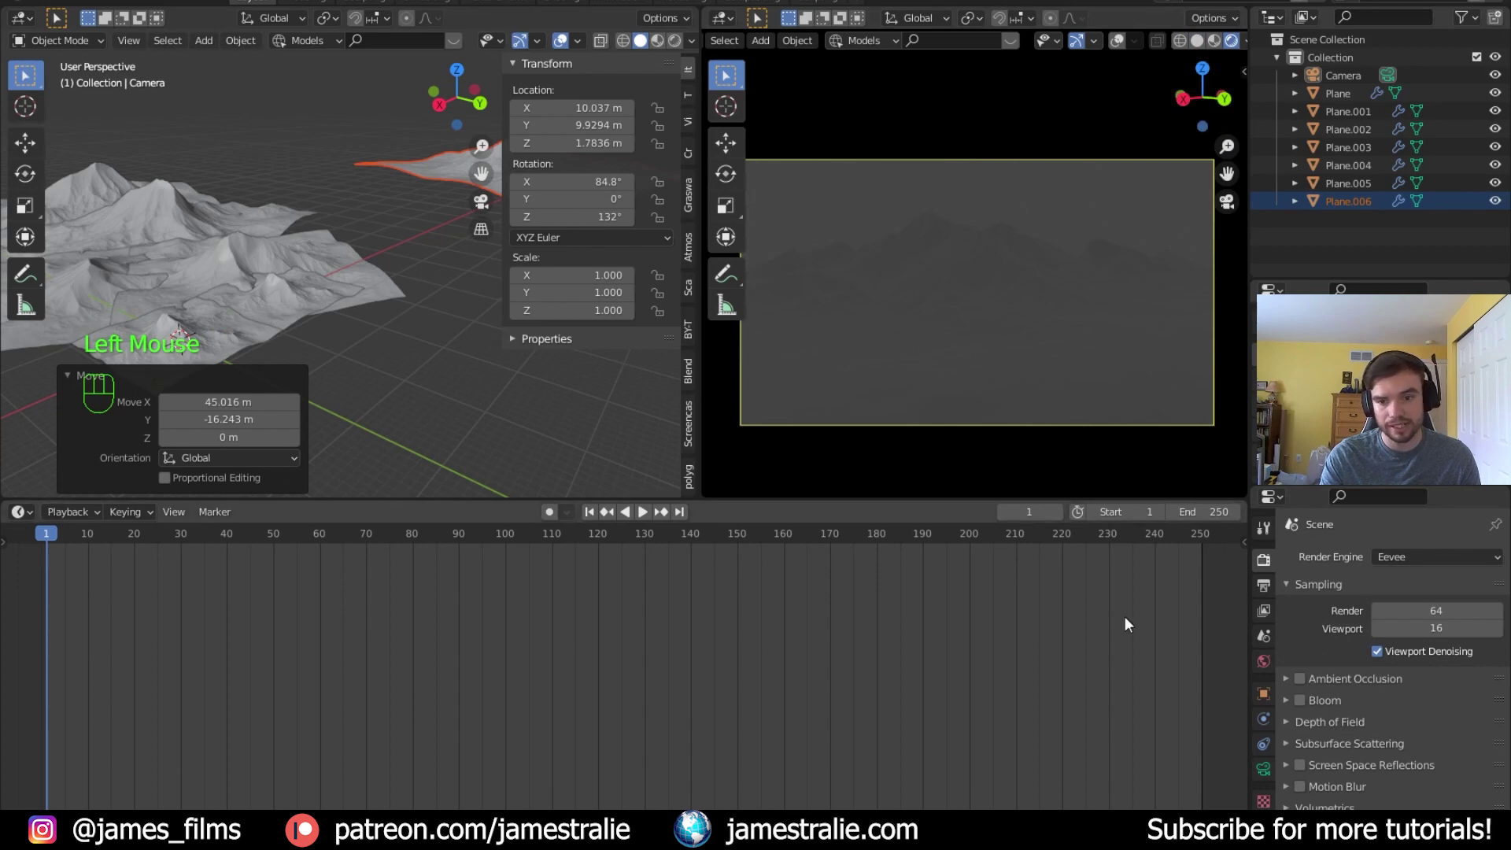
Assign an Environment Texture to the world background color using 468-free-hdri-skies-com.hdr from the hdris folder
left_click(1263, 661)
left_click(1371, 675)
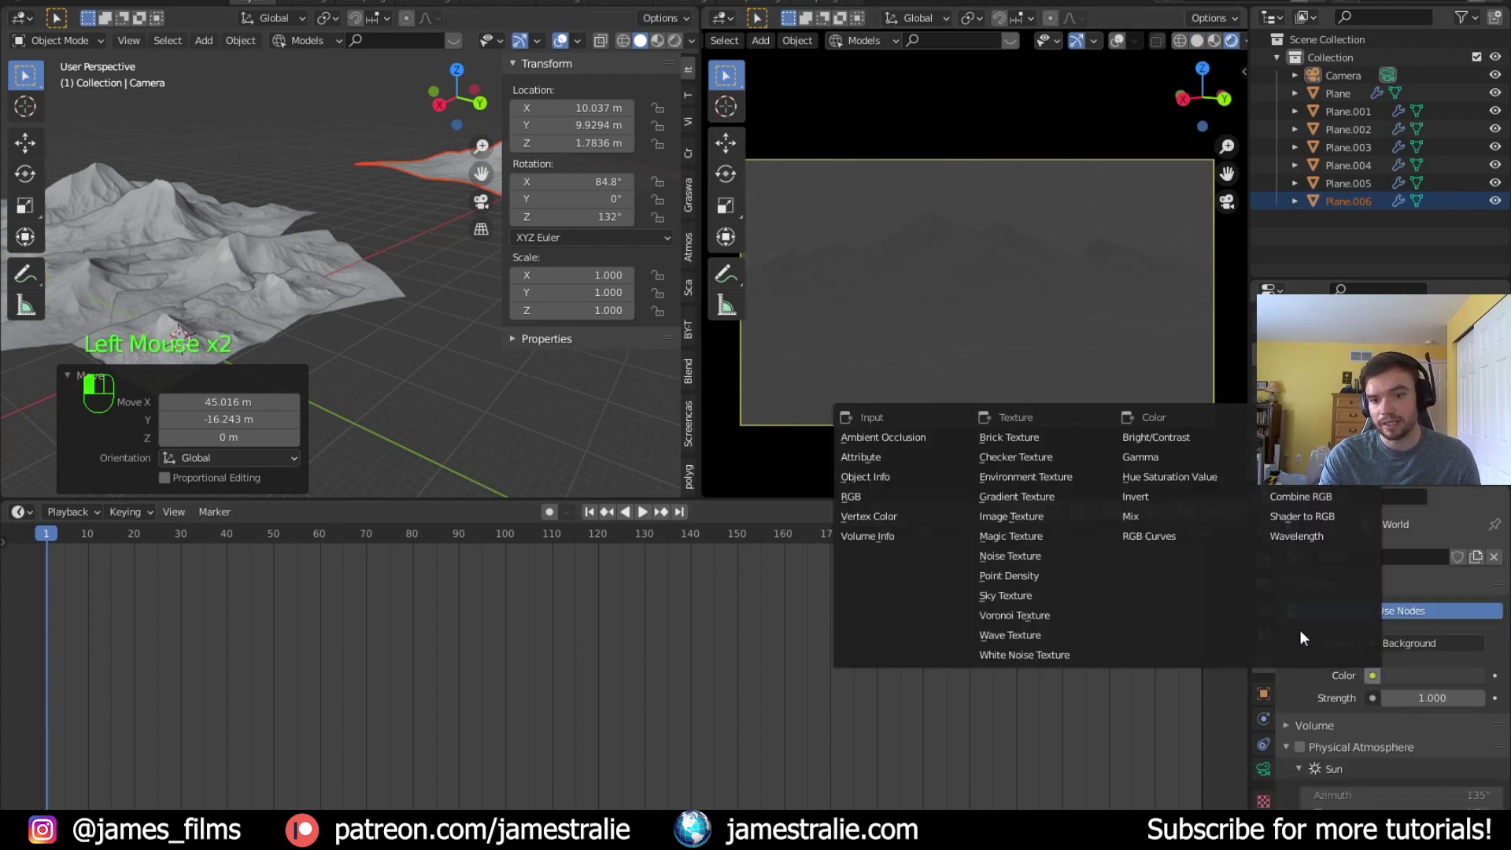
left_click(1037, 477)
left_click(1457, 698)
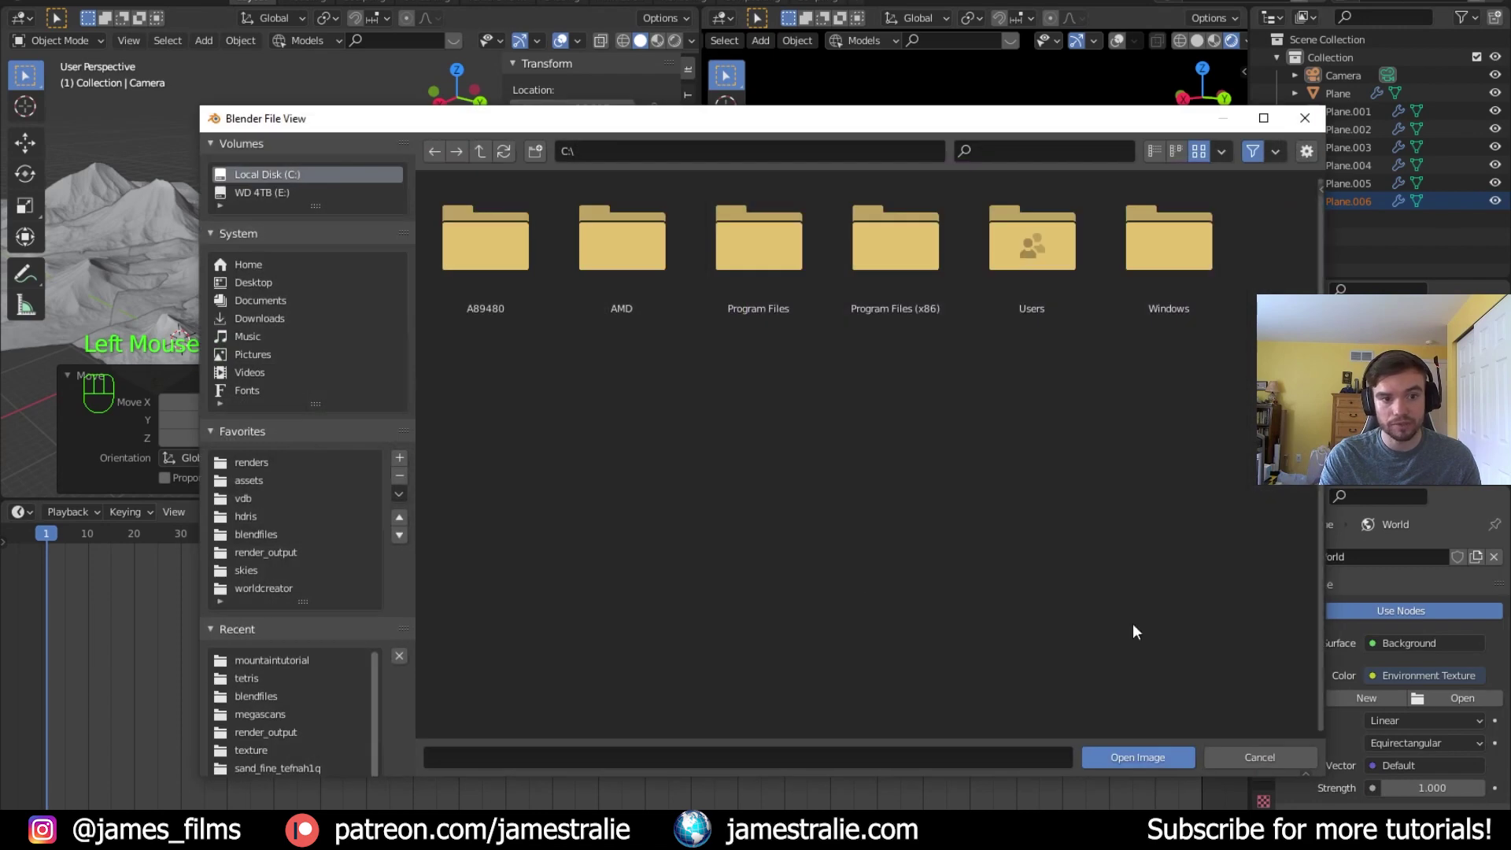
left_click(257, 517)
left_click(767, 254)
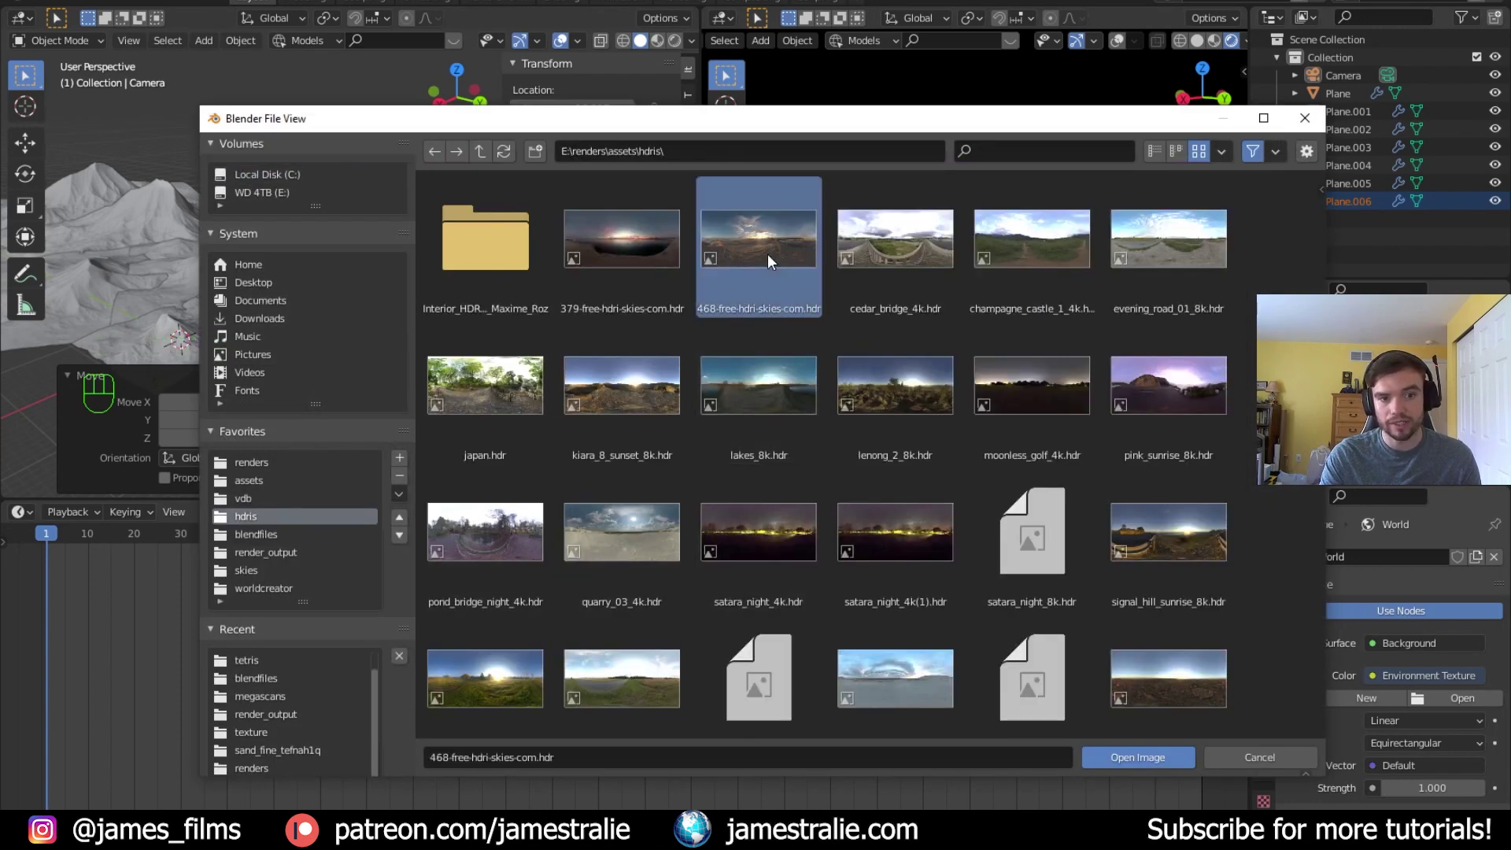
left_click(1127, 761)
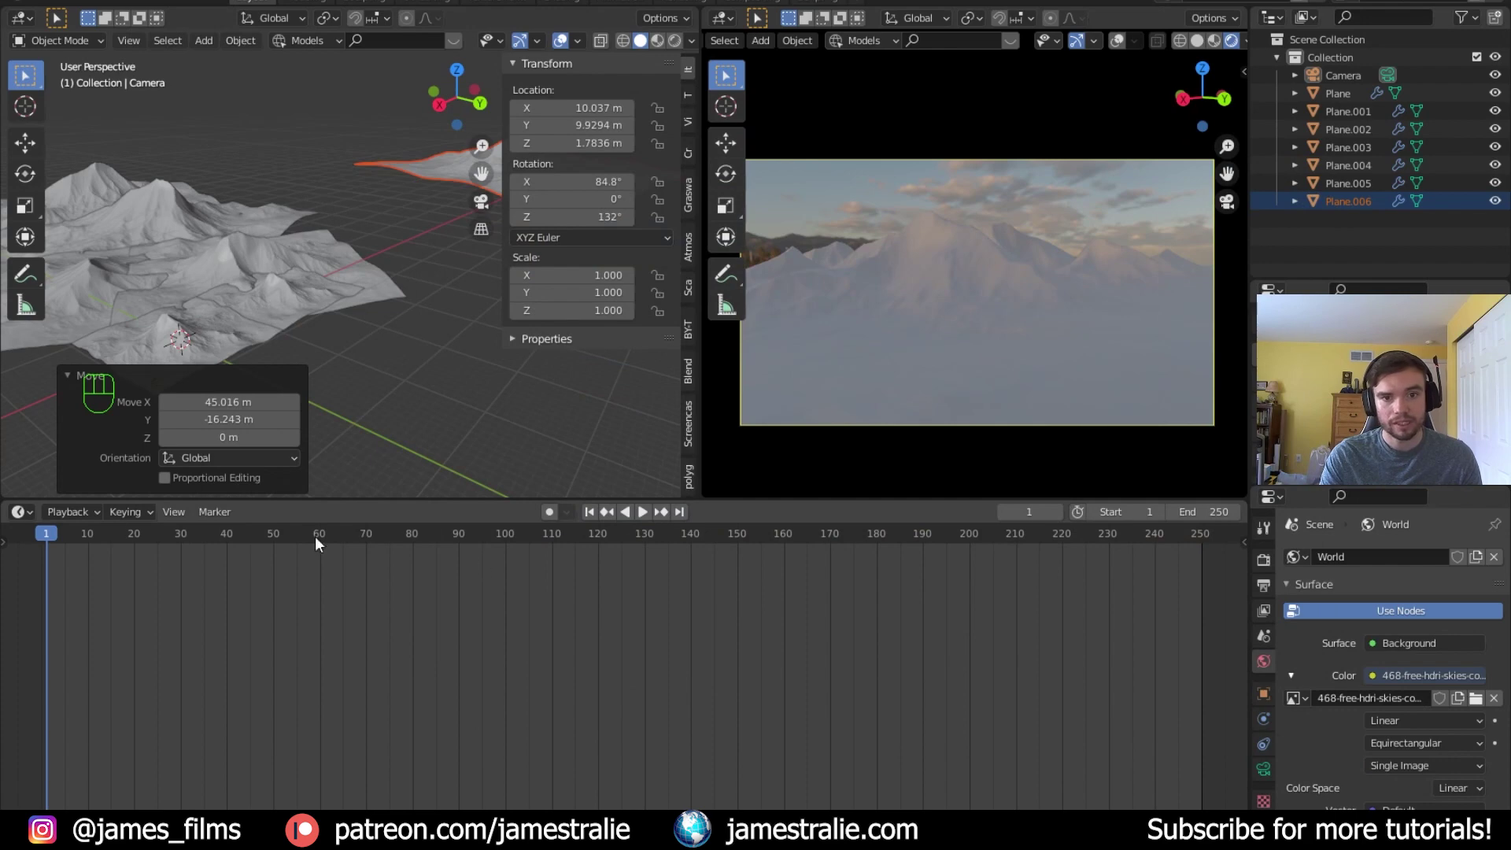
Change the timeline area to the Shader Editor and display the World nodes
left_click(22, 511)
left_click(69, 662)
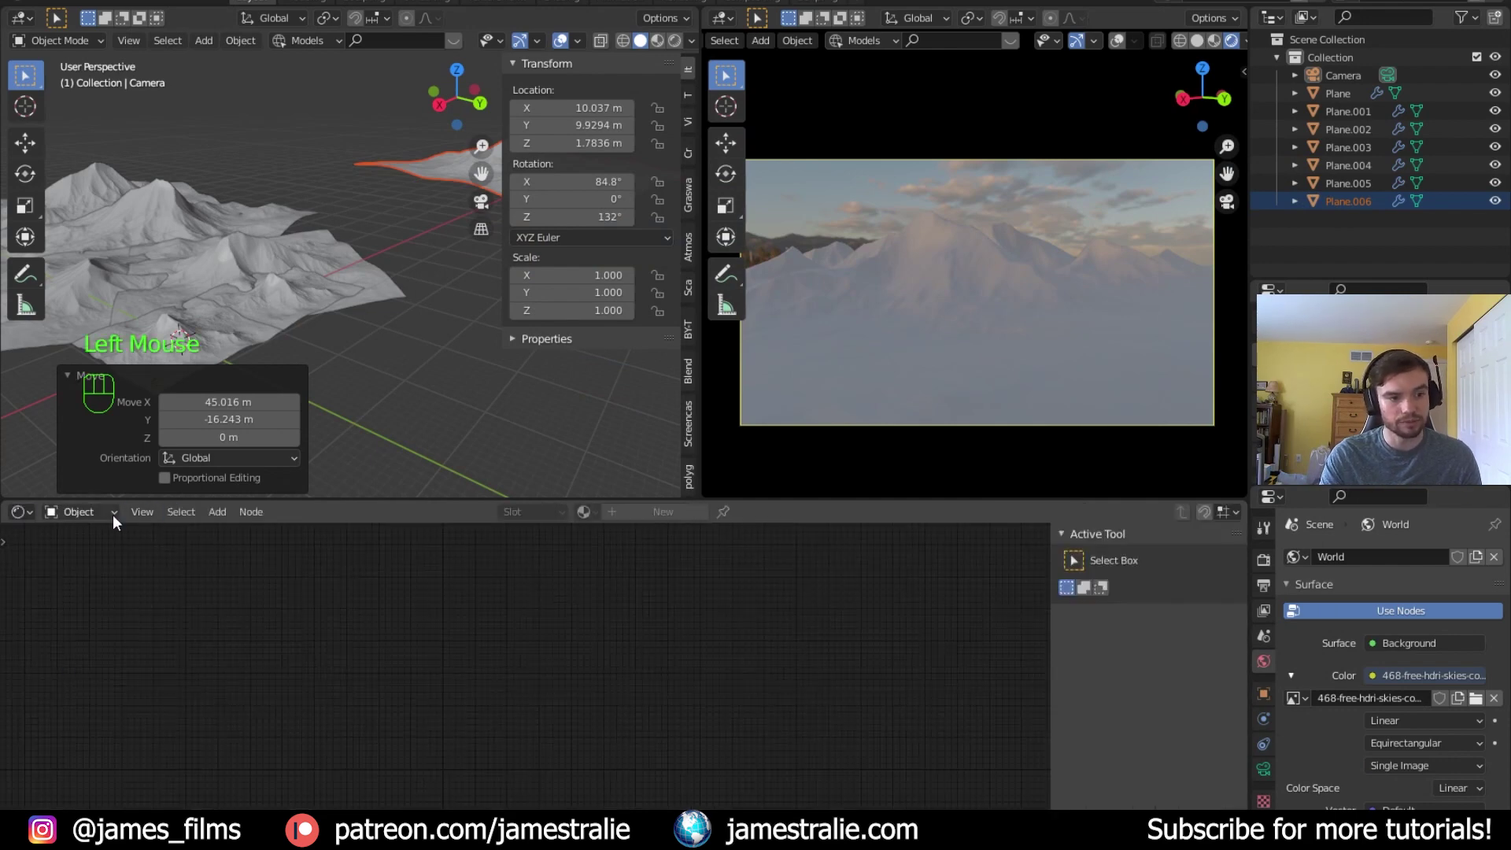
left_click(102, 554)
scroll(643, 701, "up", 5)
middle_click_drag(644, 701, 724, 669)
Add Mapping and Texture Coordinate nodes to the environment texture and set the mapping's Z rotation to 114°
double_click(384, 641)
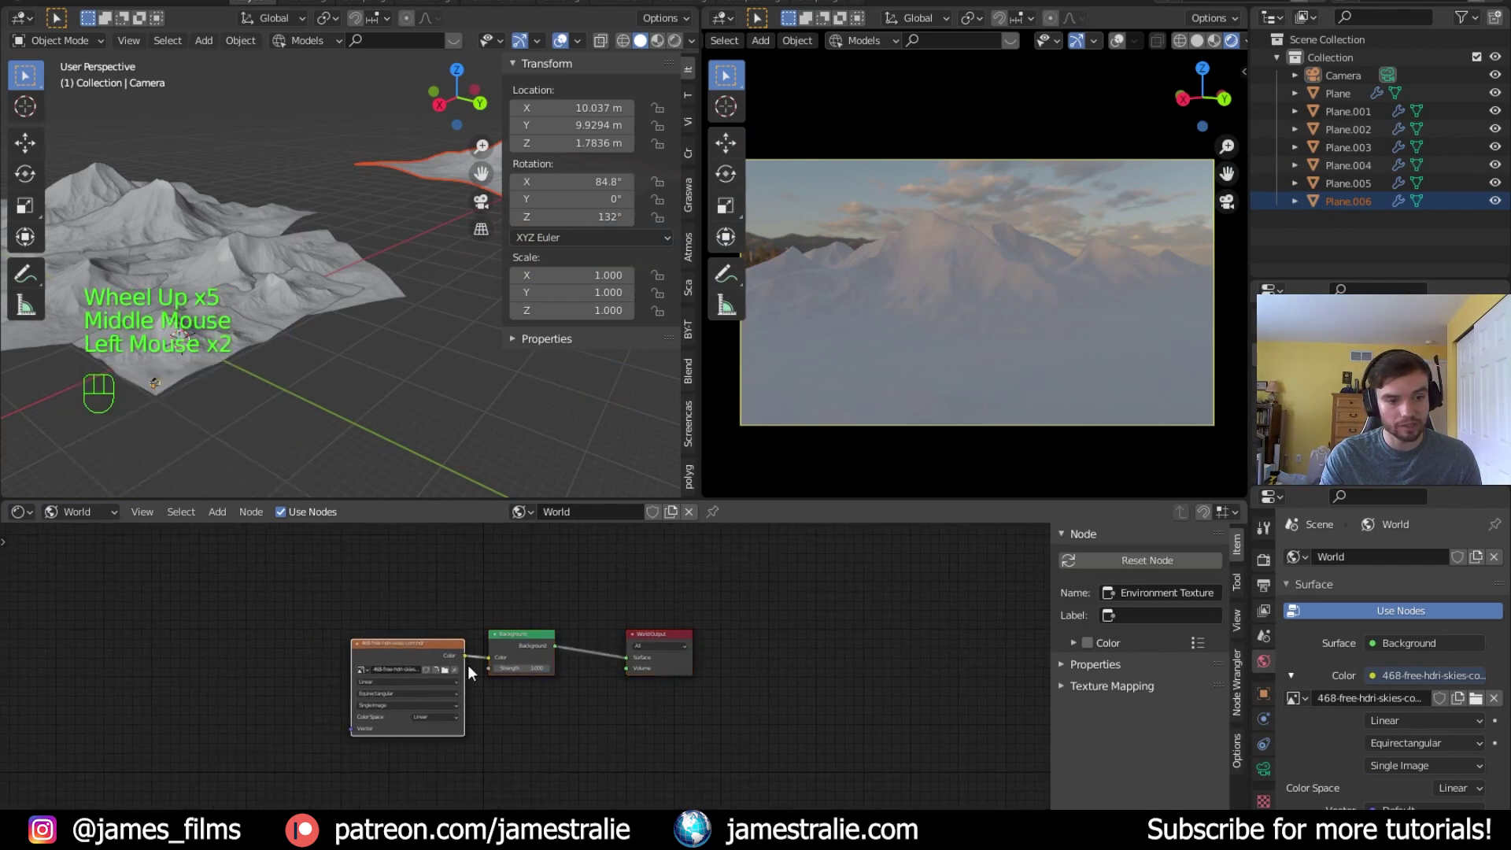
middle_click_drag(469, 668, 610, 748)
scroll(602, 732, "up", 6)
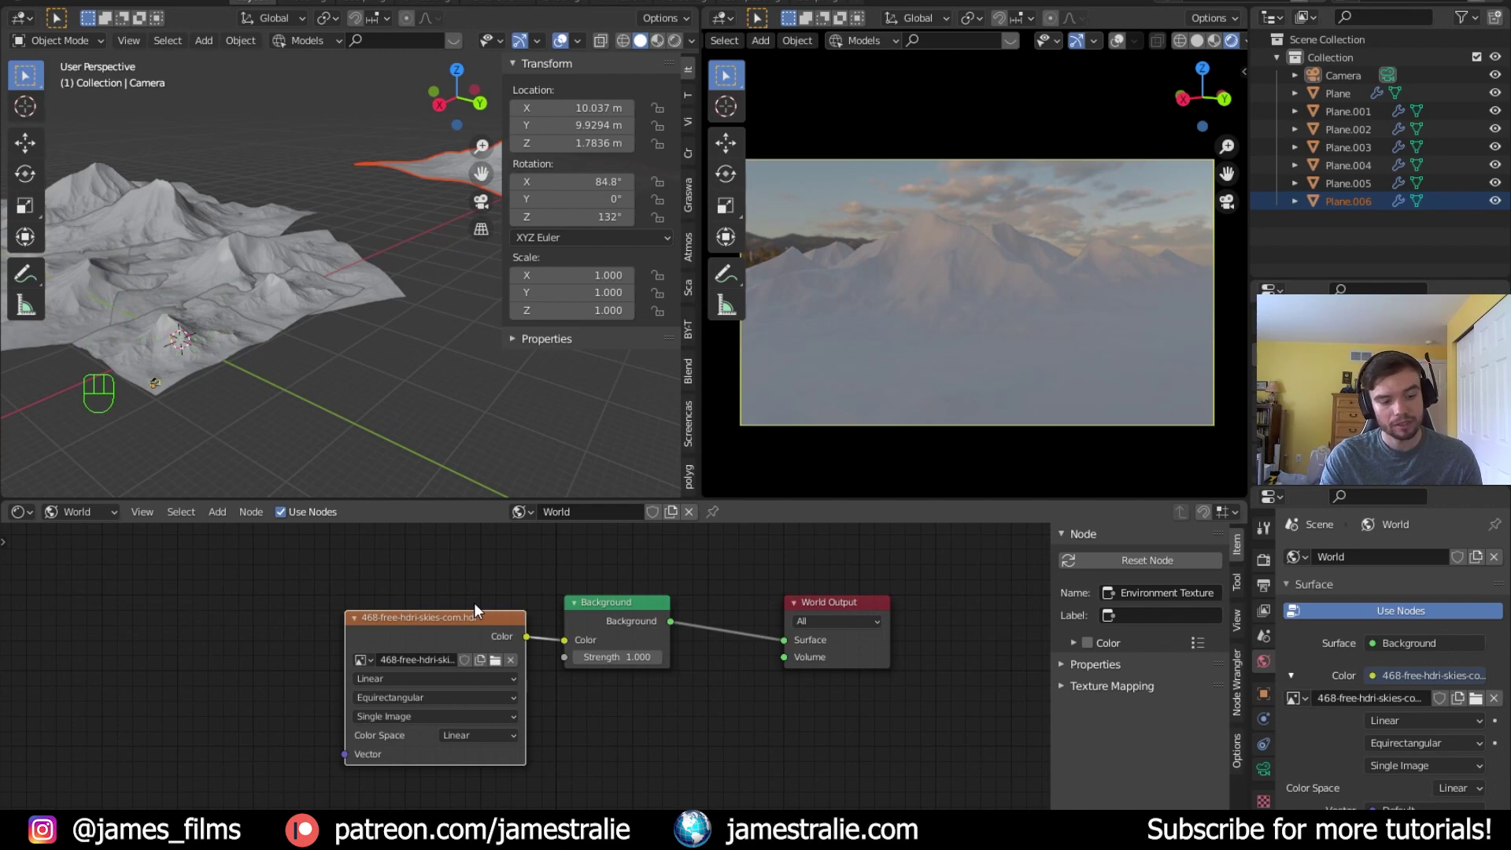
key("ctrl+t")
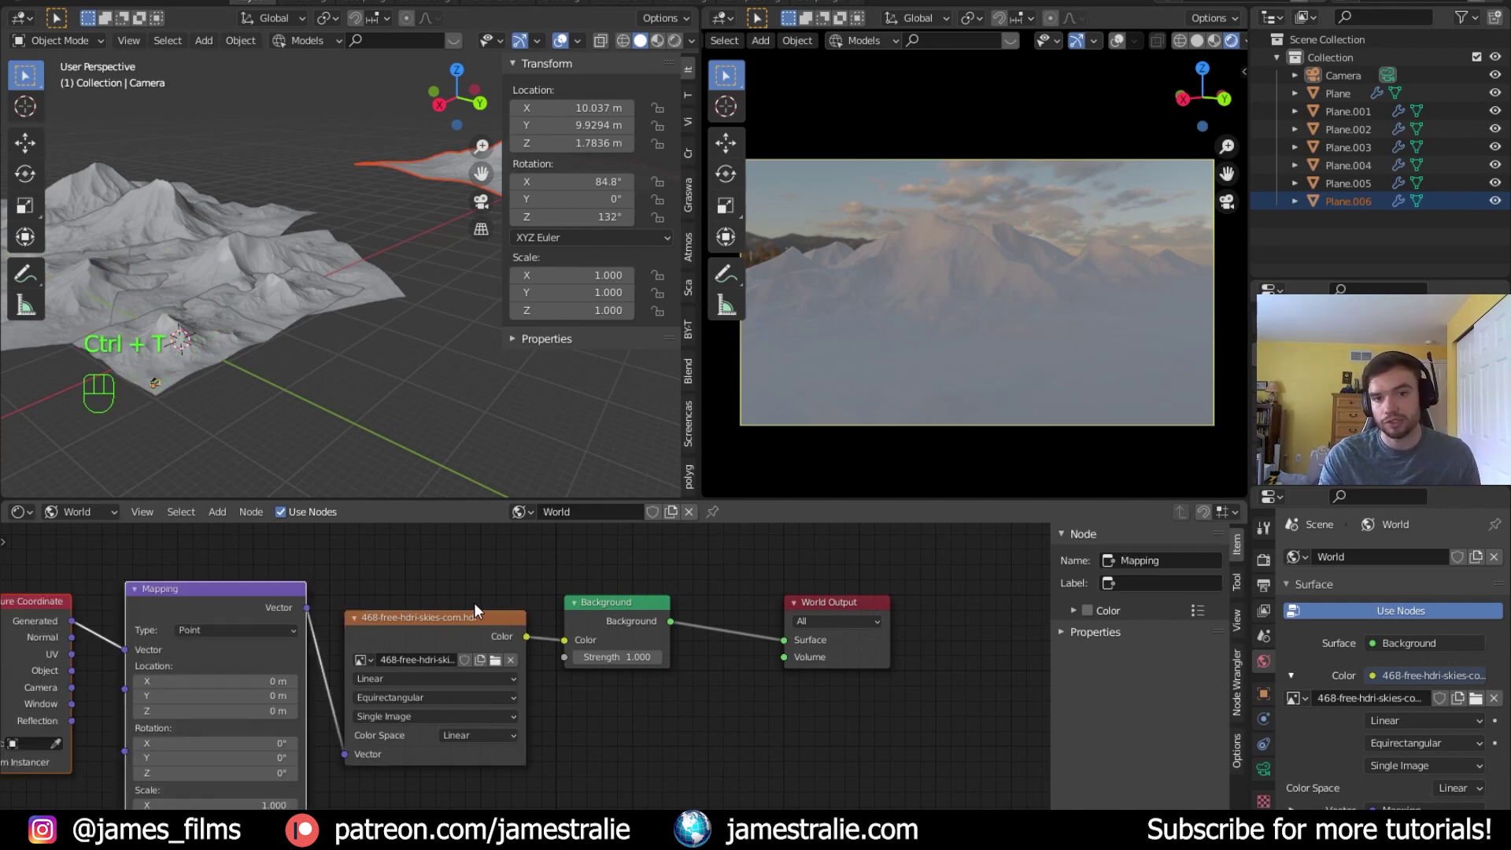
middle_click_drag(474, 602, 499, 695)
scroll(472, 732, "up", 5)
middle_click_drag(436, 764, 295, 704)
left_click_drag(295, 703, 385, 703)
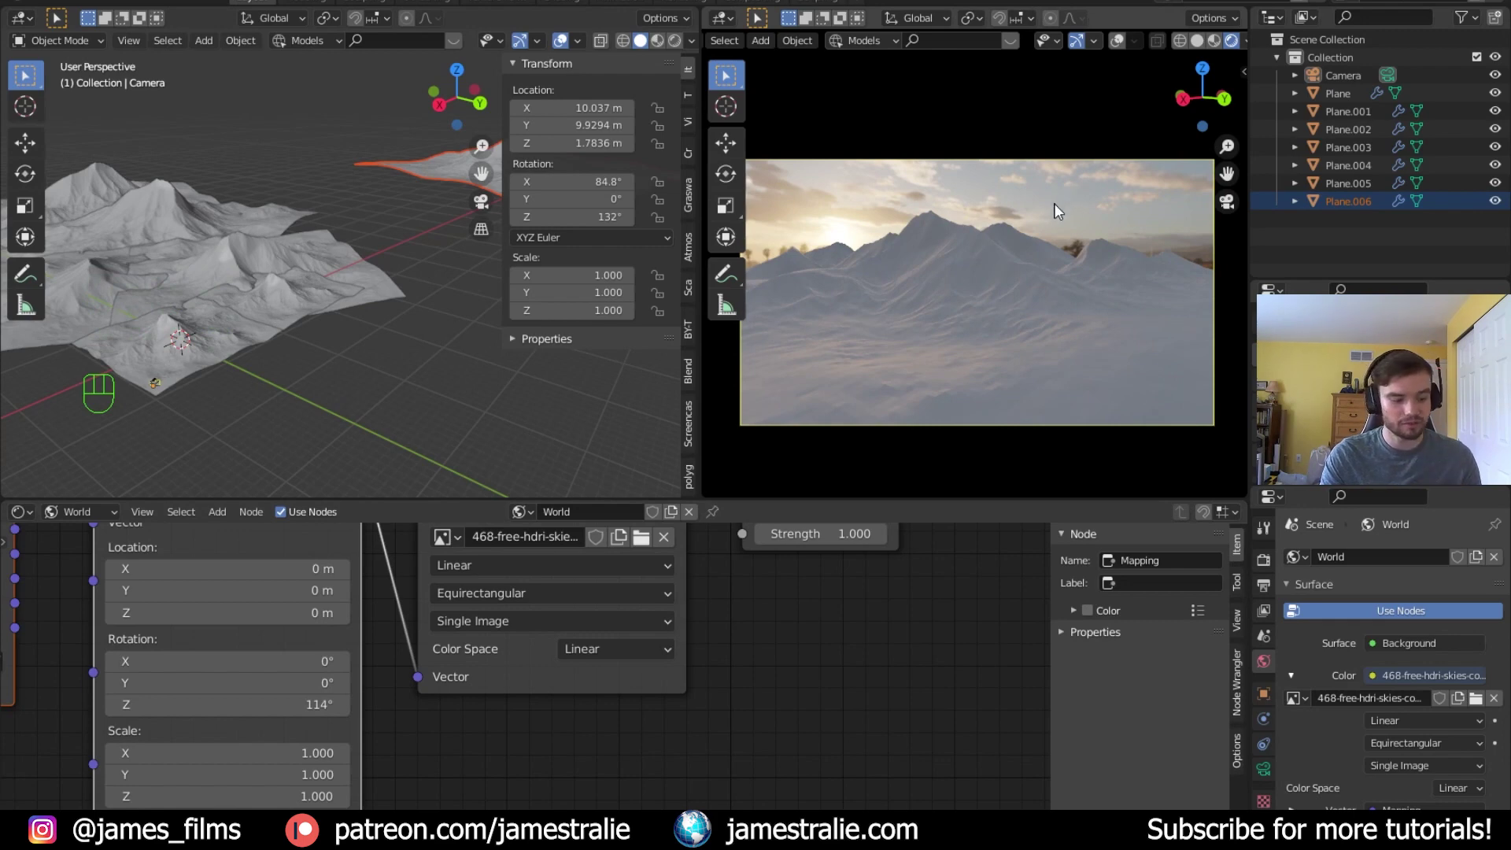
Show the overlays in the camera-view viewport
left_click(1114, 41)
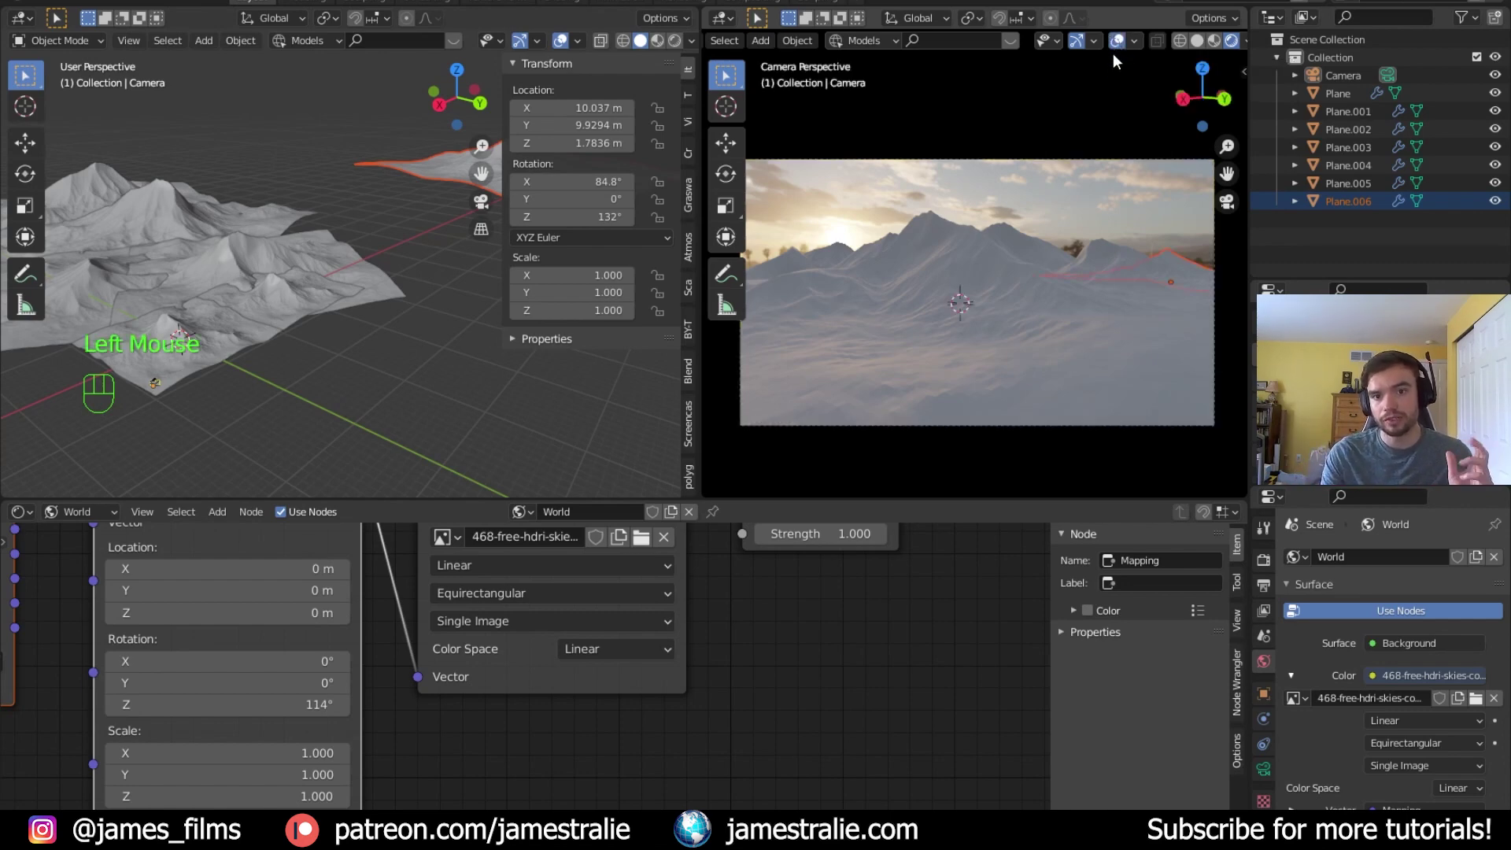
Turn on the Thirds and Center composition guides for the camera
left_click(1264, 765)
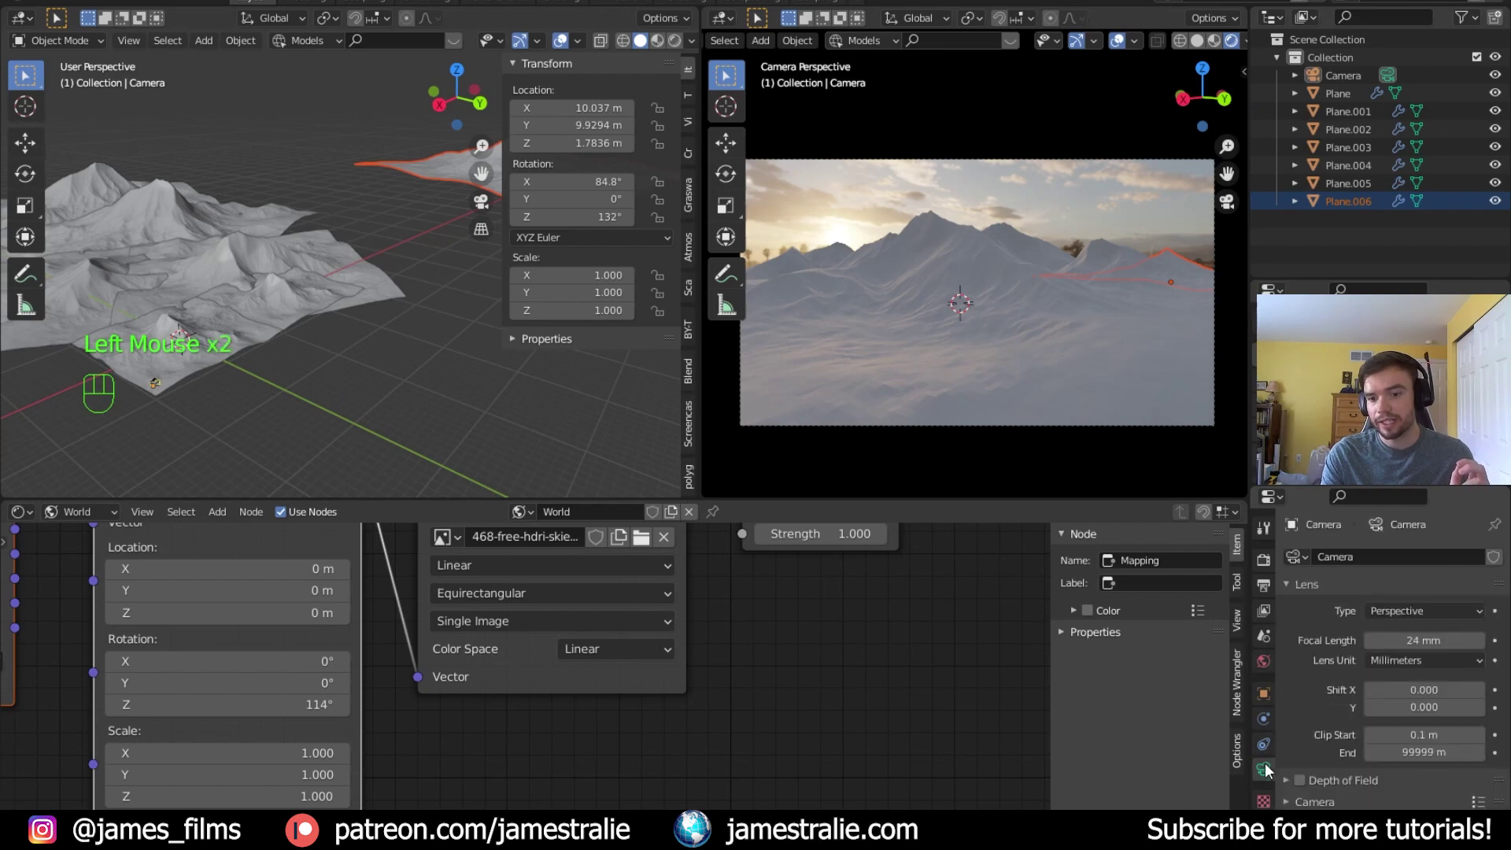
scroll(1310, 653, "down", 11)
scroll(1315, 665, "down", 3)
left_click(1330, 819)
scroll(1333, 654, "down", 8)
scroll(1311, 610, "down", 2)
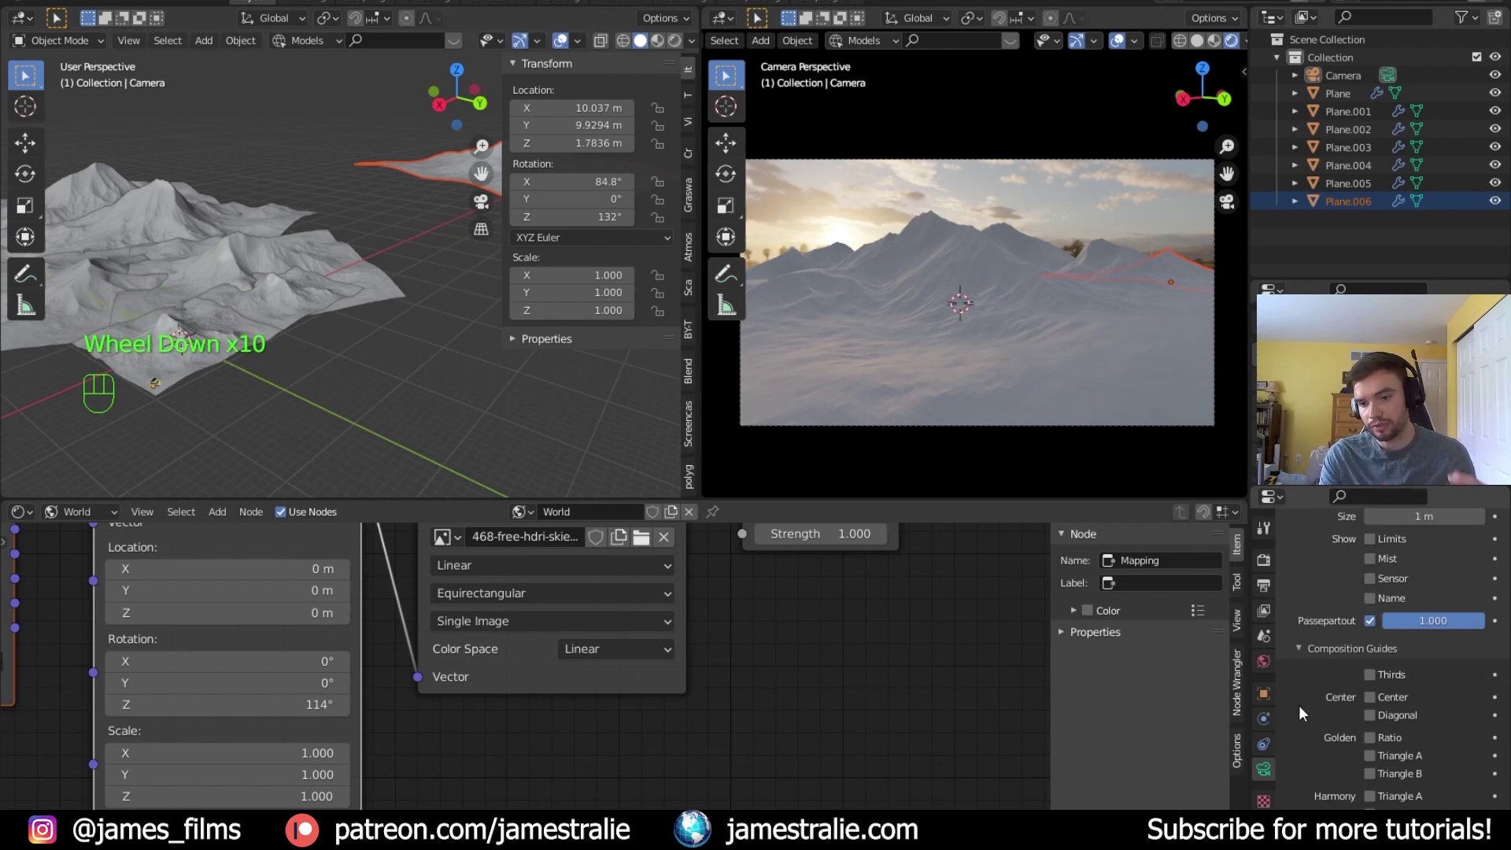
left_click(1368, 675)
left_click(1369, 697)
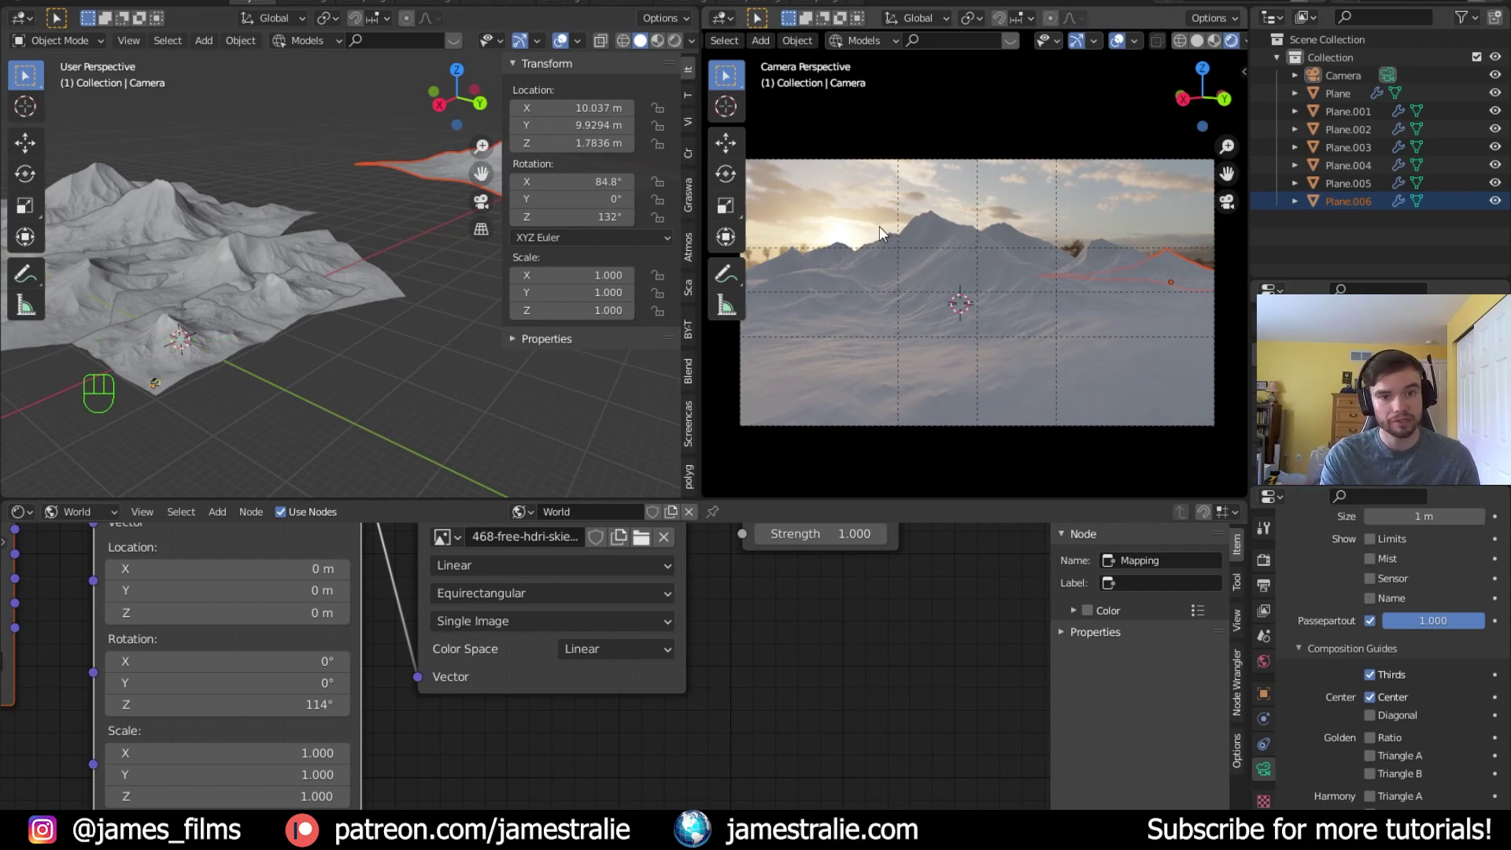
Inspect the terrain planes' layout from several angles and the camera composition against the guides
middle_click_drag(323, 281, 296, 373, "shift")
scroll(333, 382, "up", 2)
scroll(295, 373, "down", 4)
middle_click_drag(864, 238, 894, 259, "shift")
scroll(900, 244, "up", 4)
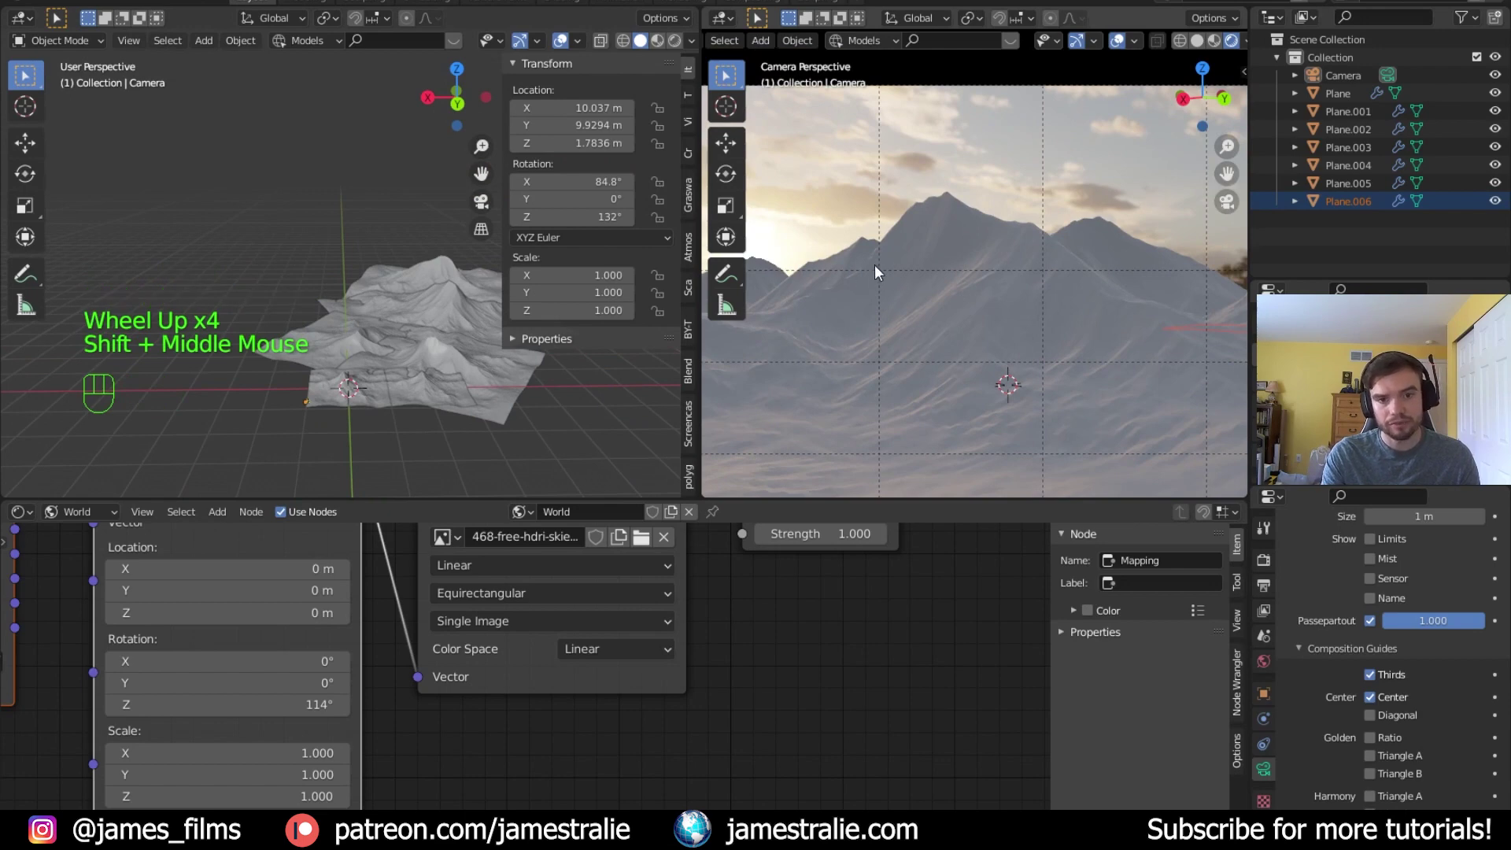
scroll(904, 285, "down", 5)
mouse_move(976, 311)
middle_mouse_down("shift")
mouse_move(1007, 323)
mouse_move(993, 324)
middle_mouse_up("shift")
middle_click_drag(541, 398, 428, 315)
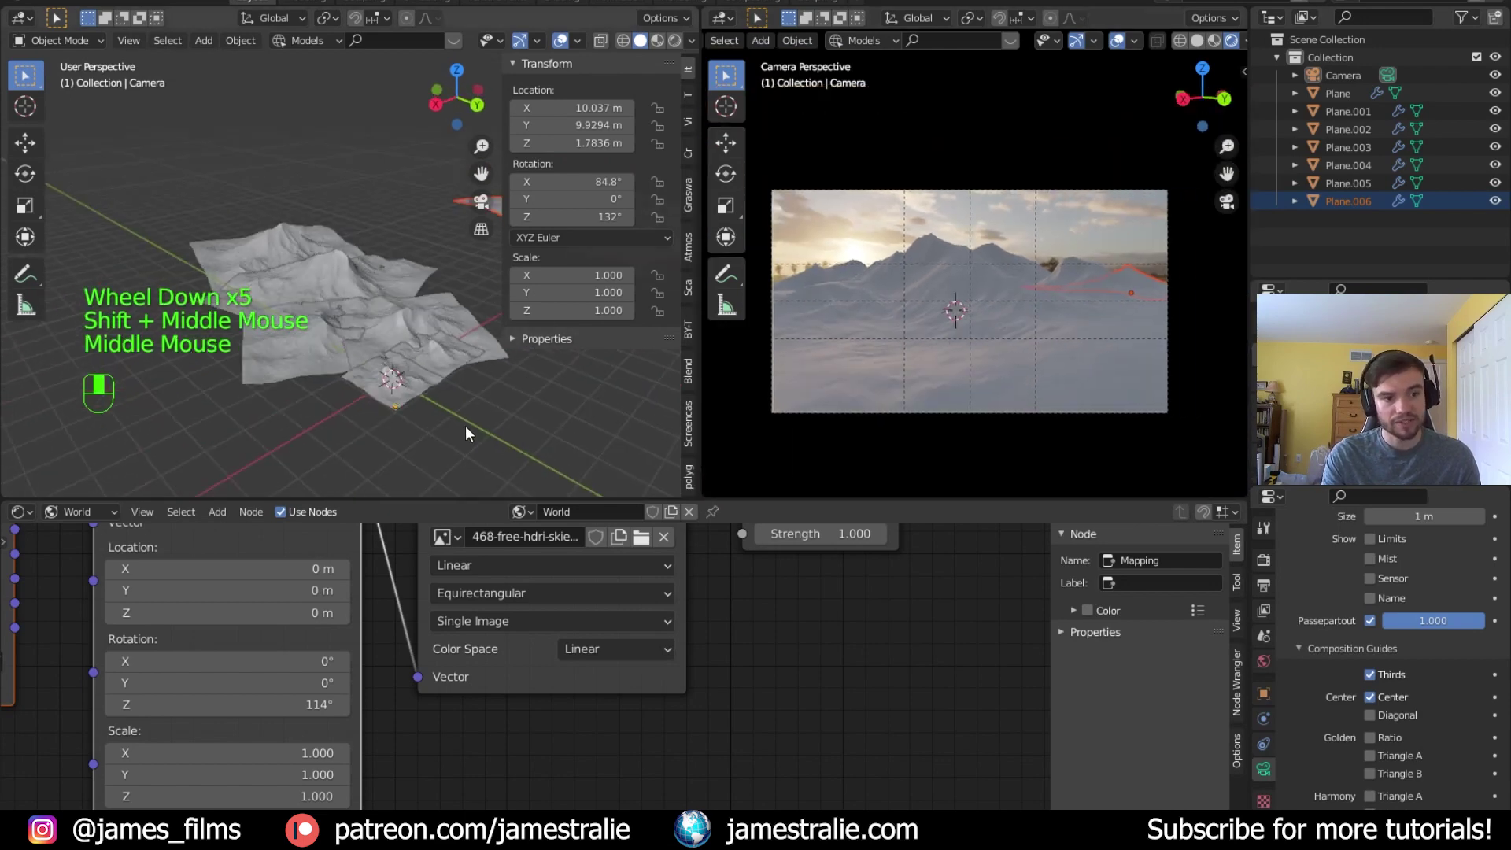
scroll(472, 394, "up", 4)
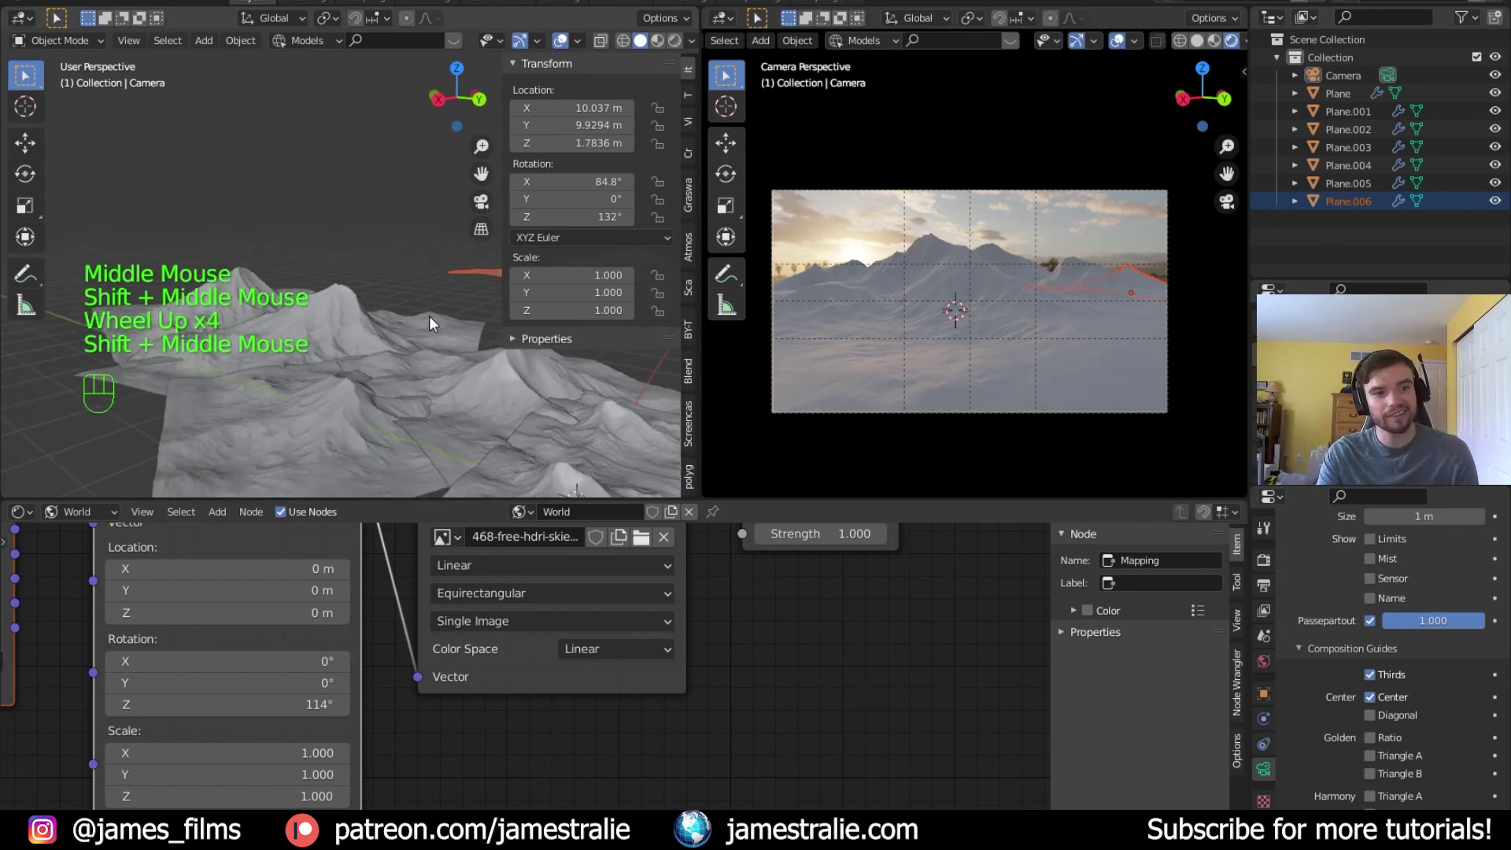
scroll(419, 407, "down", 5)
middle_click_drag(419, 408, 408, 447)
scroll(398, 381, "up", 5)
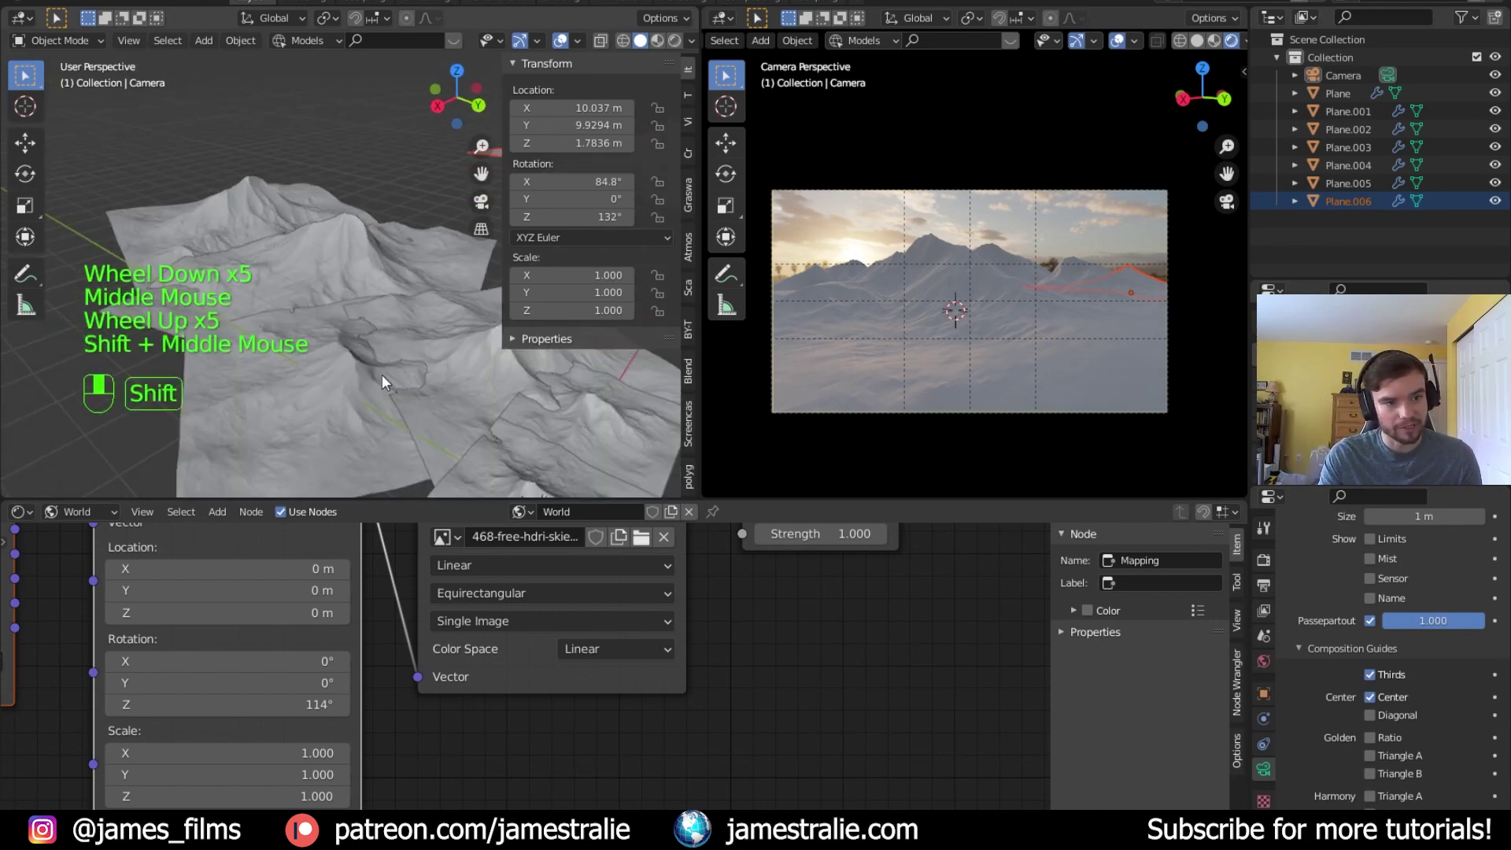
Move Plane.002 horizontally by about -9.62 m in X and 4.63 m in Y, keeping its height
middle_click_drag(398, 381, 334, 377, "shift")
left_click(427, 375)
key("g")
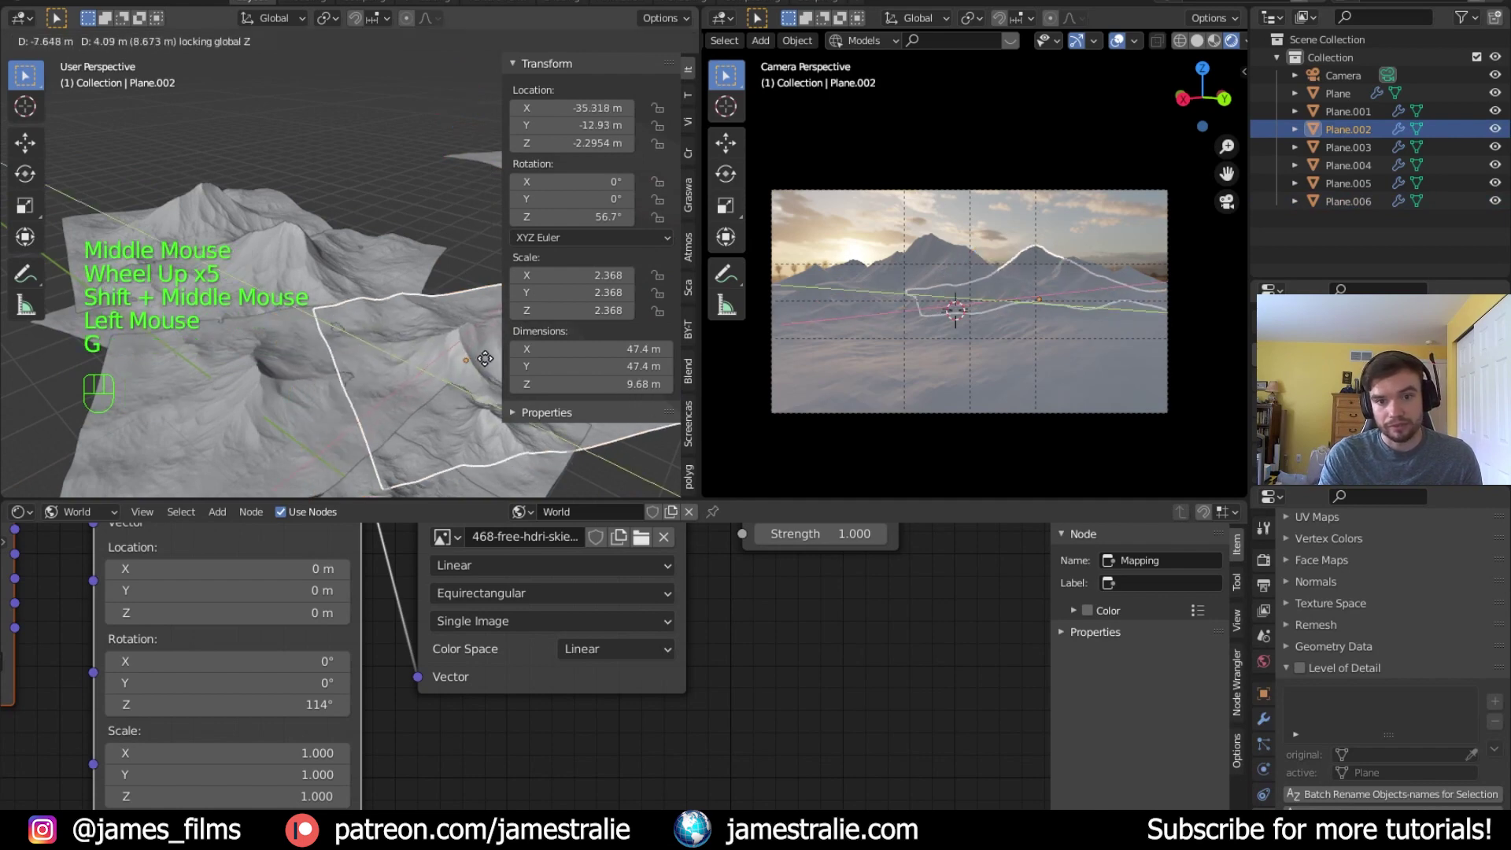
left_click(391, 372)
Move the foreground terrain Plane horizontally by about -0.34 m in X and 2.63 m in Y
scroll(390, 376, "down", 2)
middle_click_drag(390, 376, 417, 455, "shift")
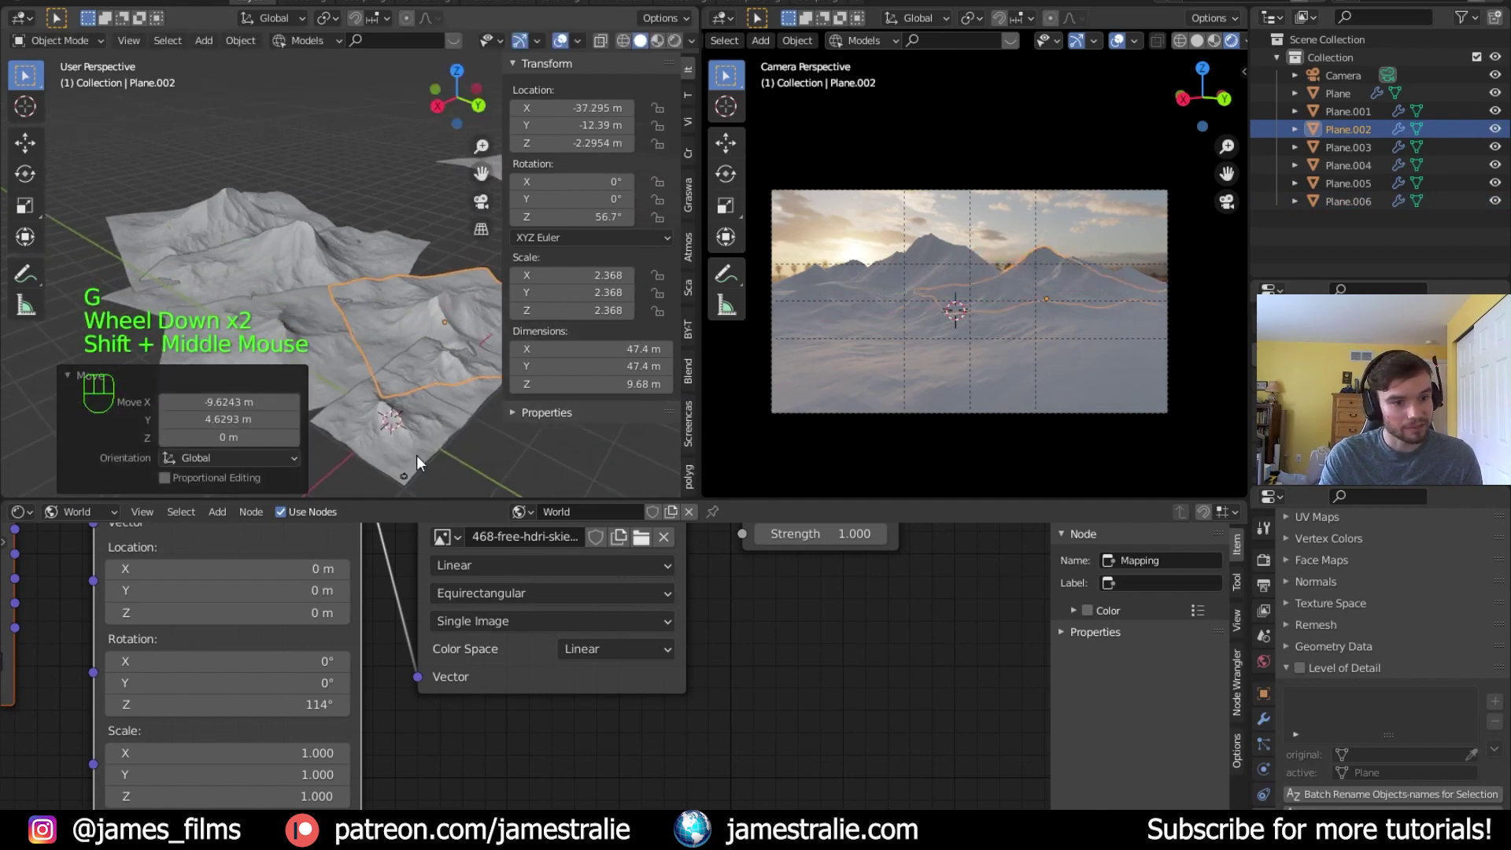
left_click(417, 455)
key("g")
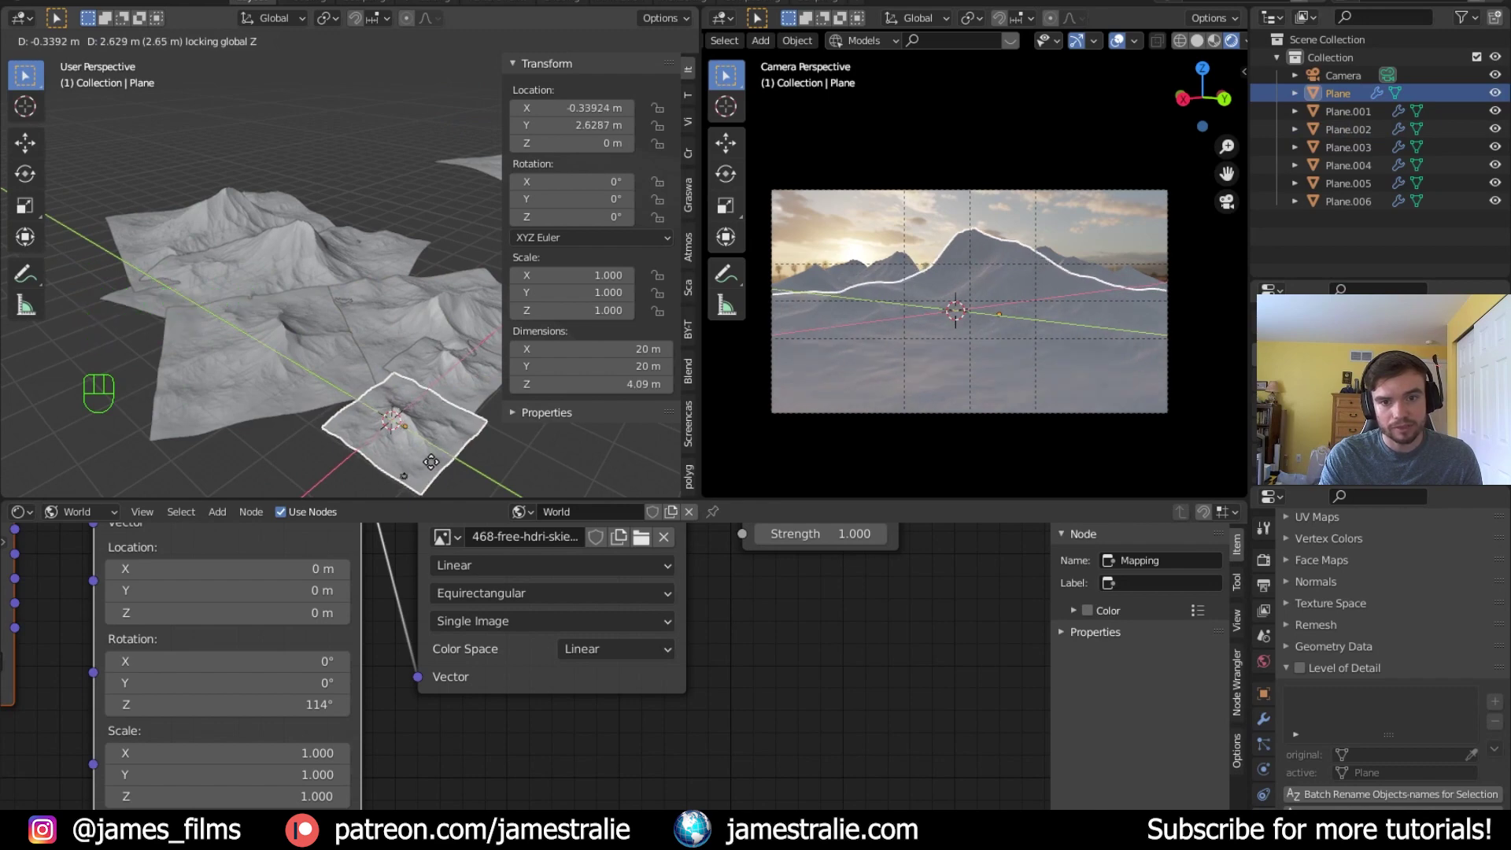
left_click(432, 462)
Move Plane.003 horizontally by about 4.98 m in X and 0.2 m in Y
left_click(314, 338)
key("g")
key("shift+z")
left_click(305, 350)
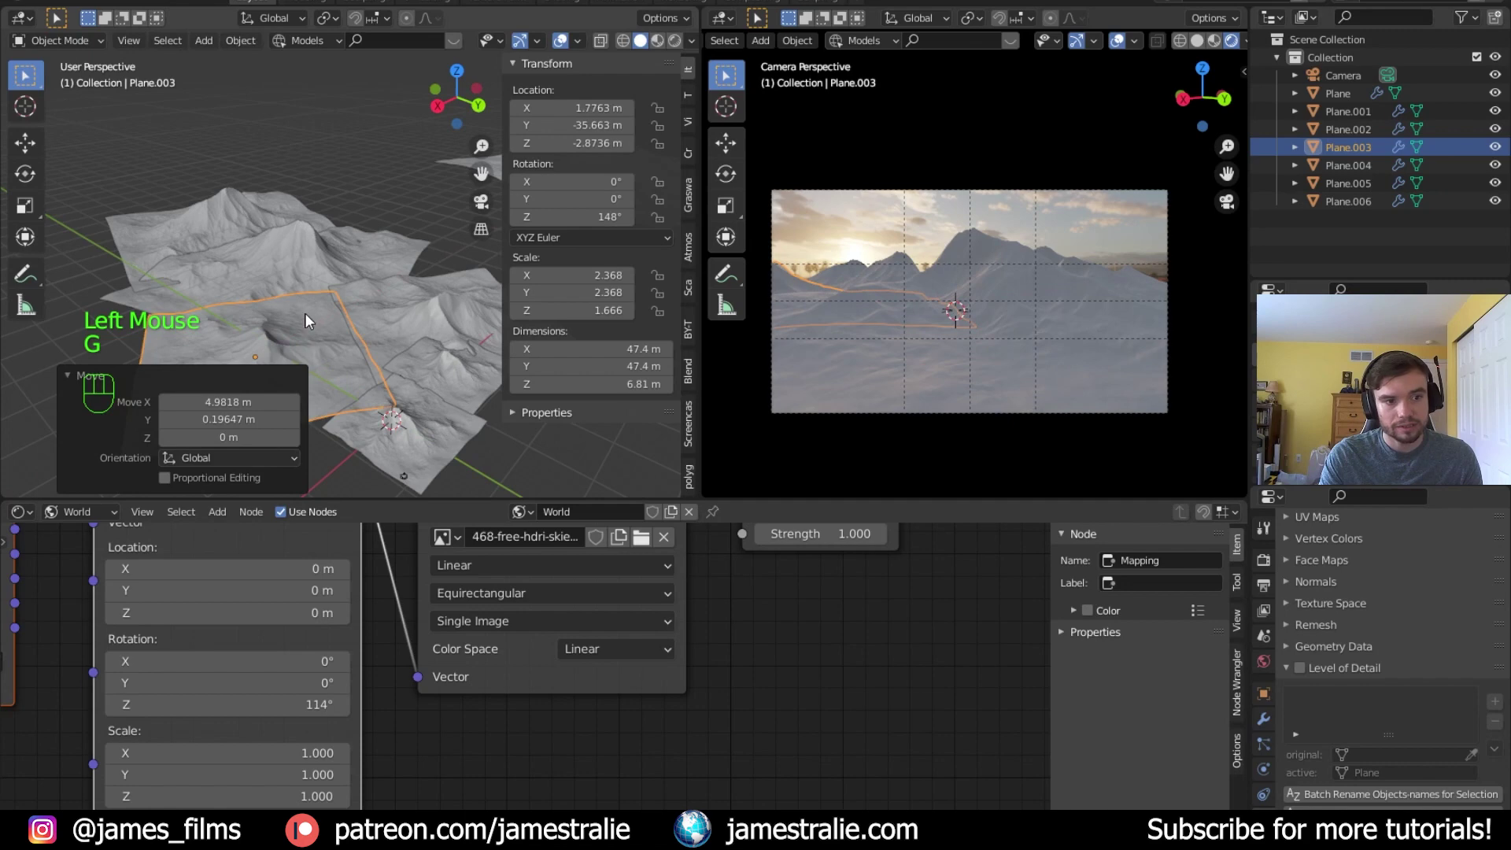
Move Plane.004 horizontally by about -8.74 m in X and 9.7 m in Y
left_click(318, 264)
key("g")
key("shift+z")
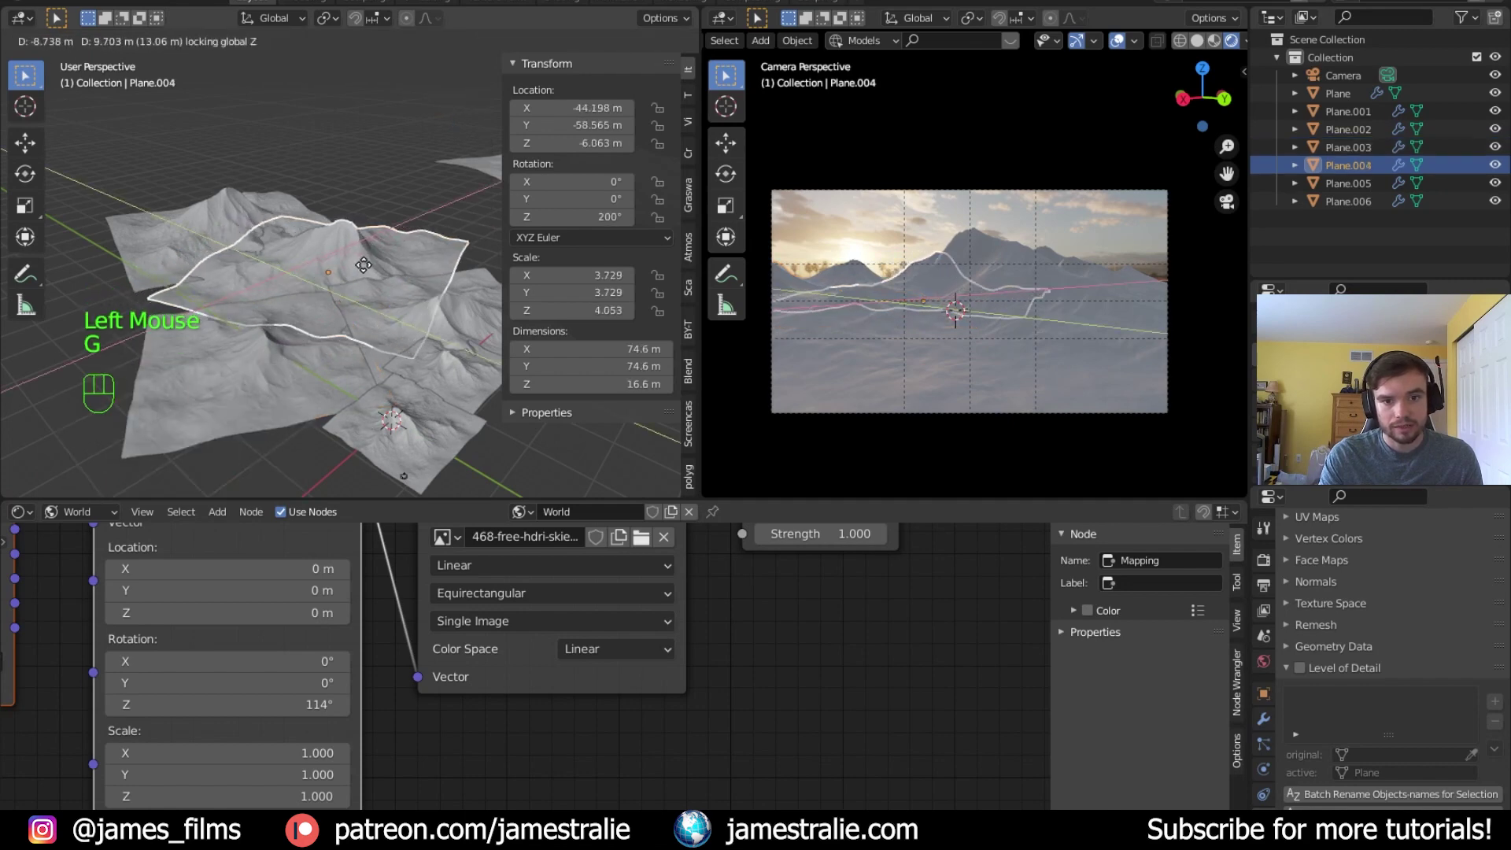
left_click(364, 264)
Set the world Mapping node's Z location to -0.02 m and its Z rotation to 123°
middle_click_drag(416, 743, 459, 705)
left_click_drag(331, 667, 382, 667)
left_click(151, 584)
left_click(268, 583)
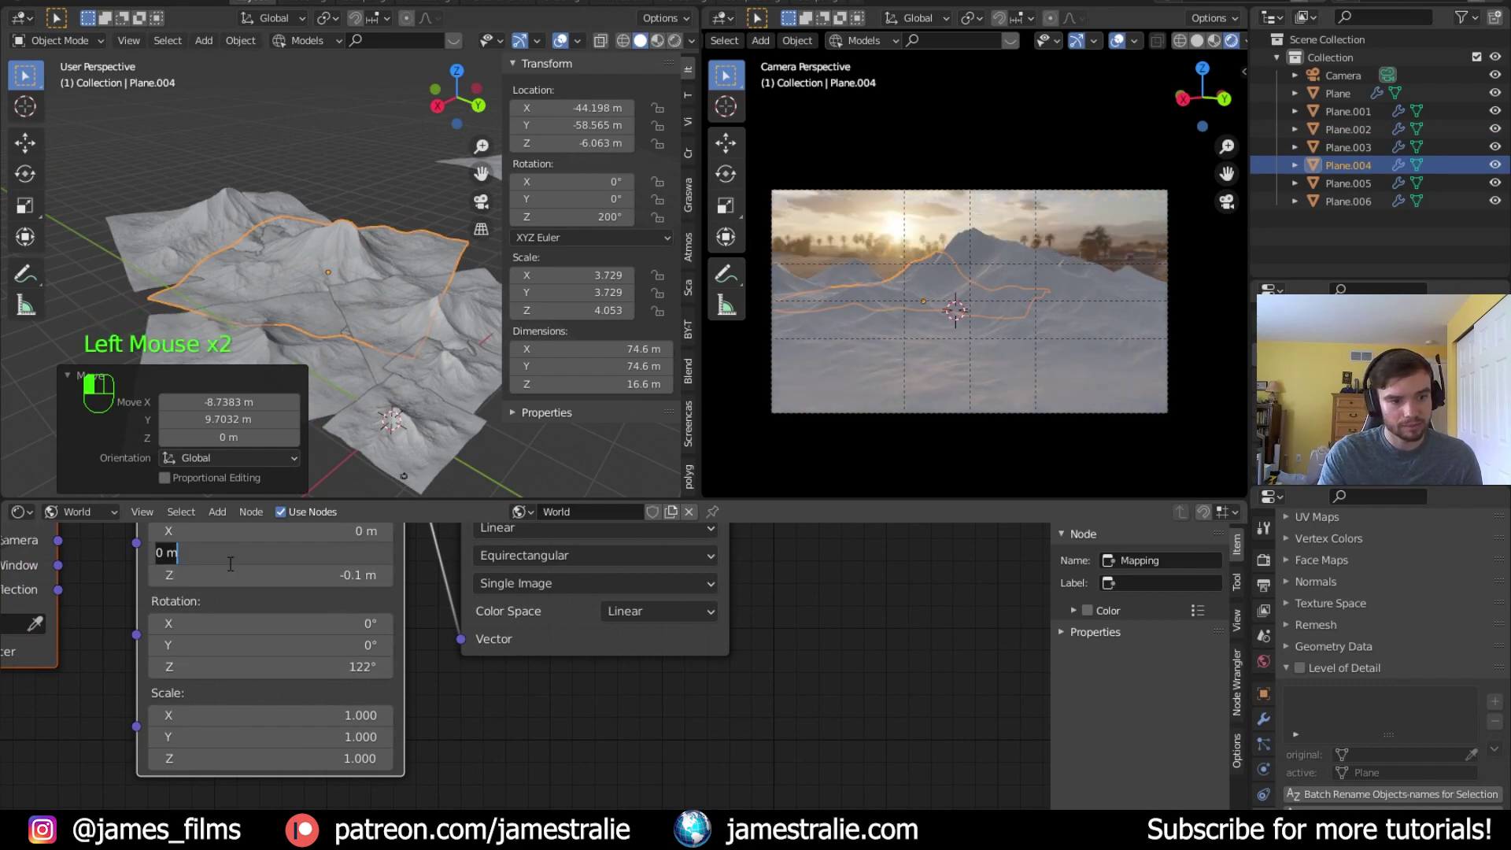
double_click(268, 582)
type("-0.05")
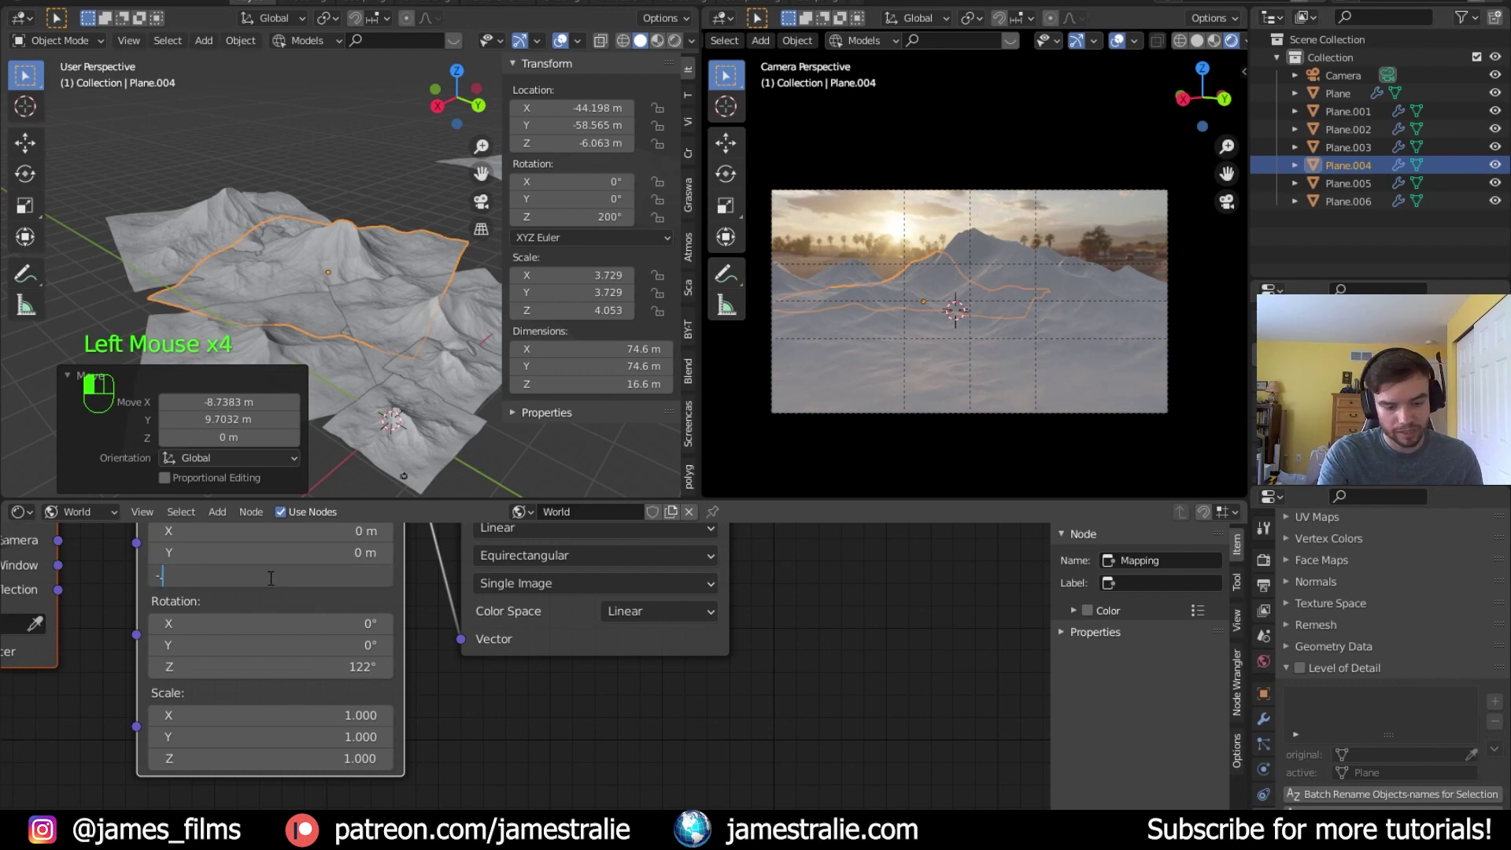
key("Return")
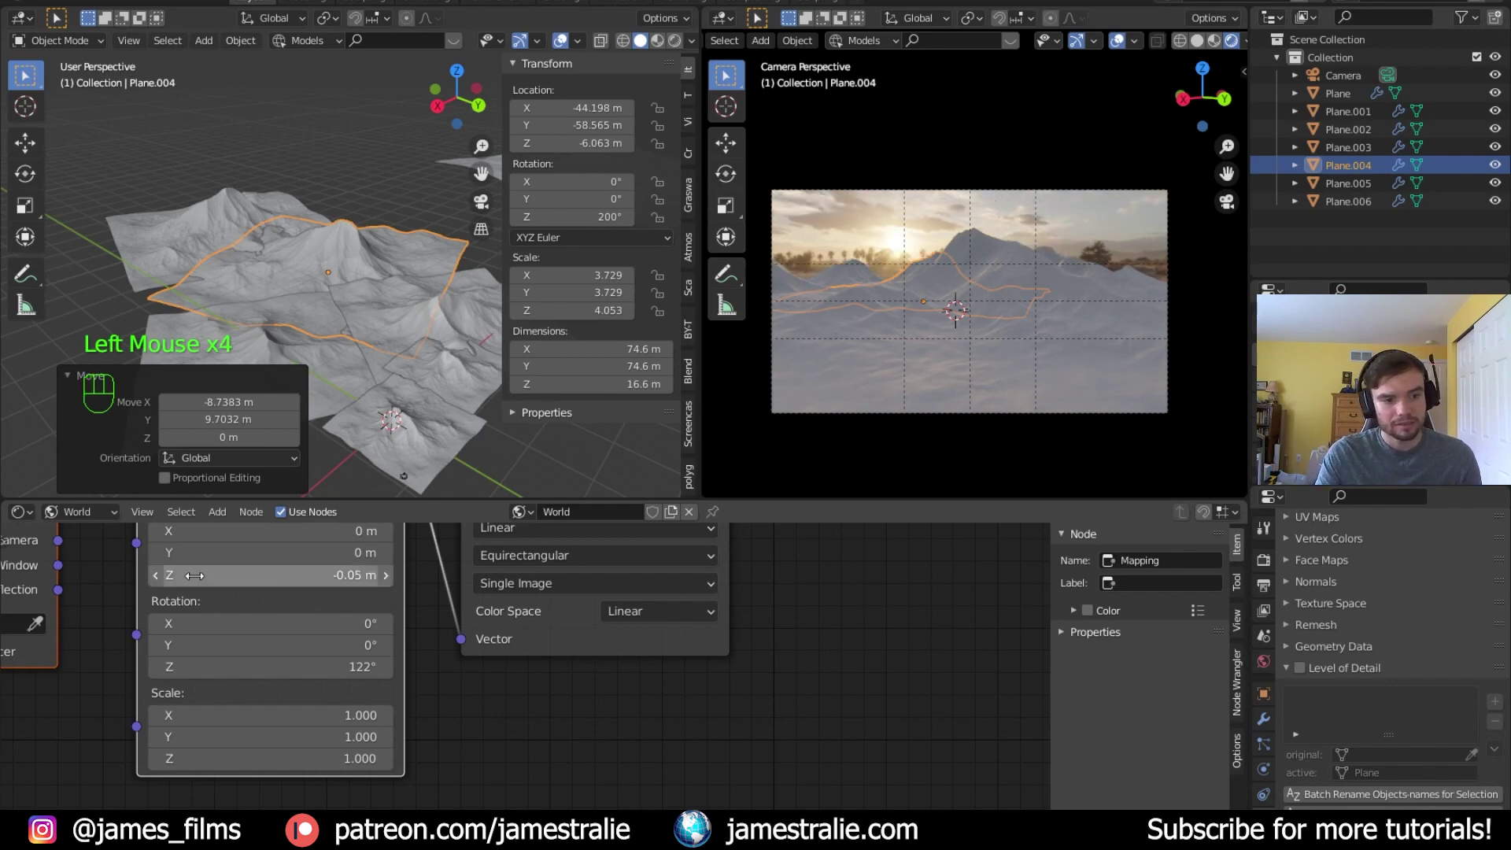
left_click(267, 577)
key("BackSpace")
type("-0.02")
key("Return")
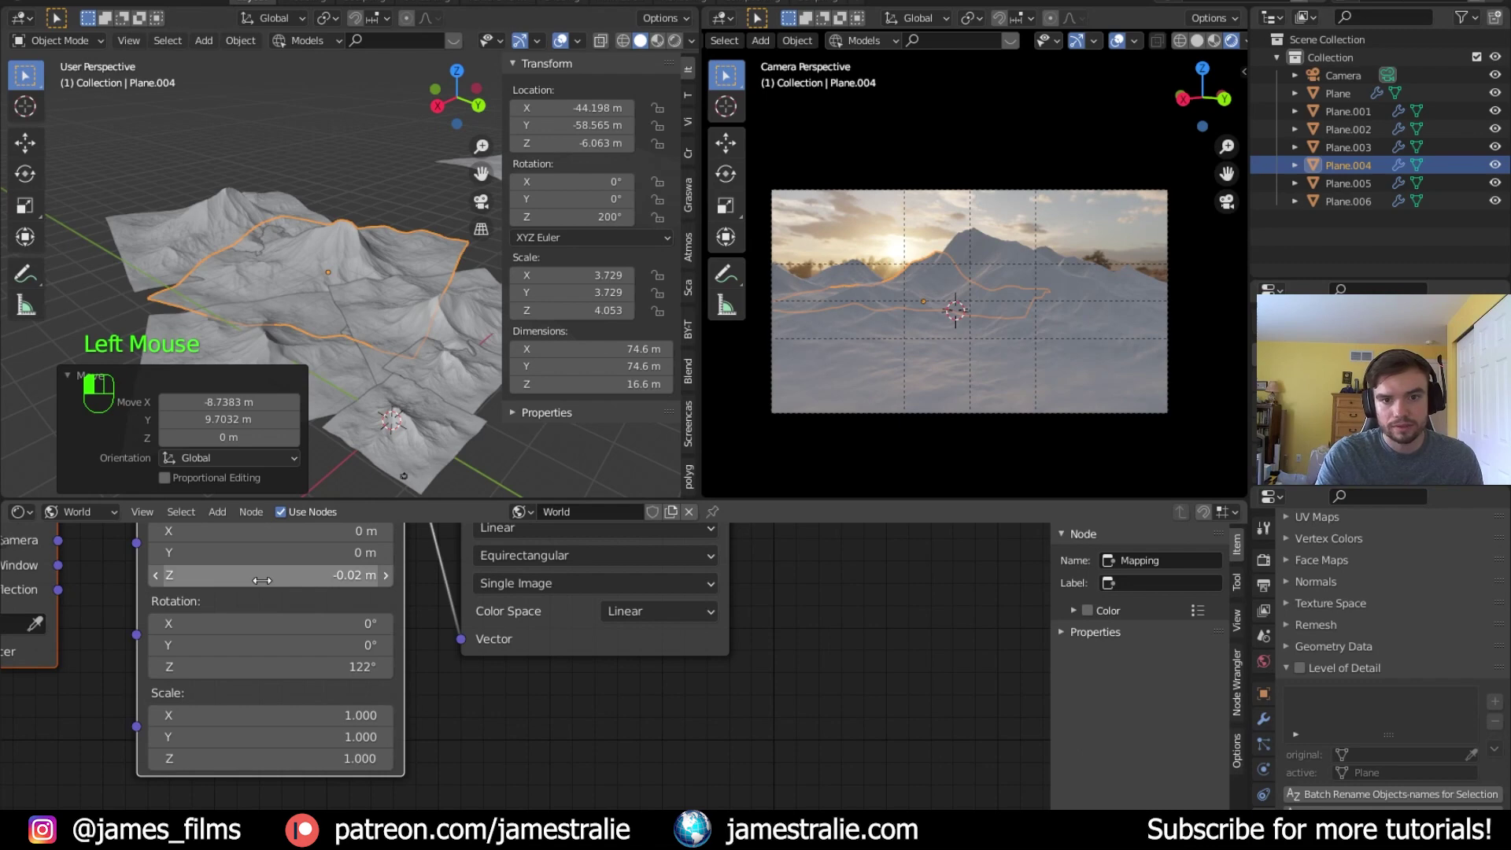
left_click_drag(307, 667, 311, 666)
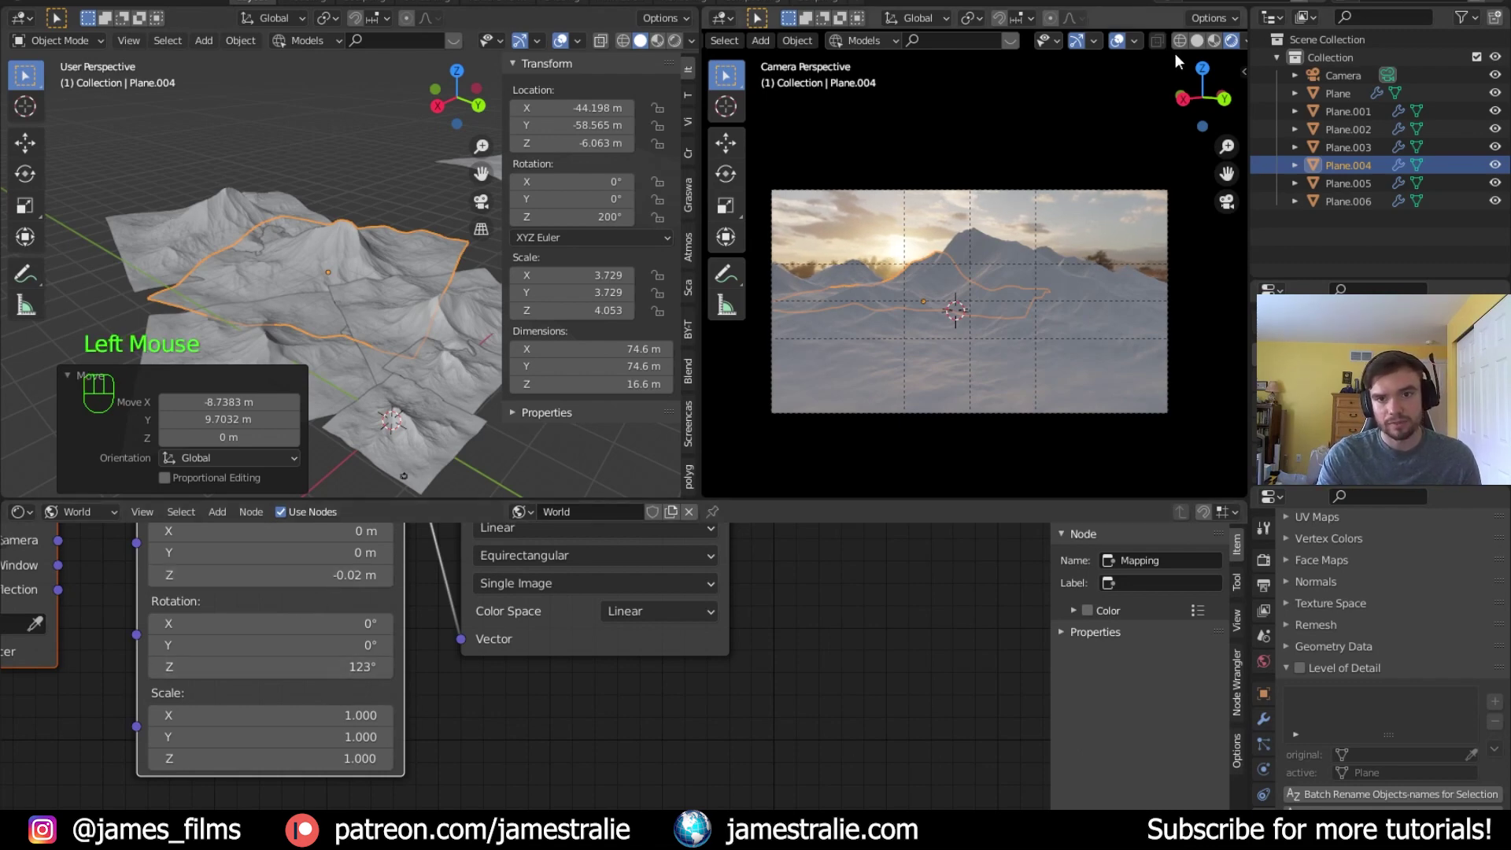
Hide the overlays in the camera-view viewport and enable the Transparent option in the render's Film settings
left_click(1117, 41)
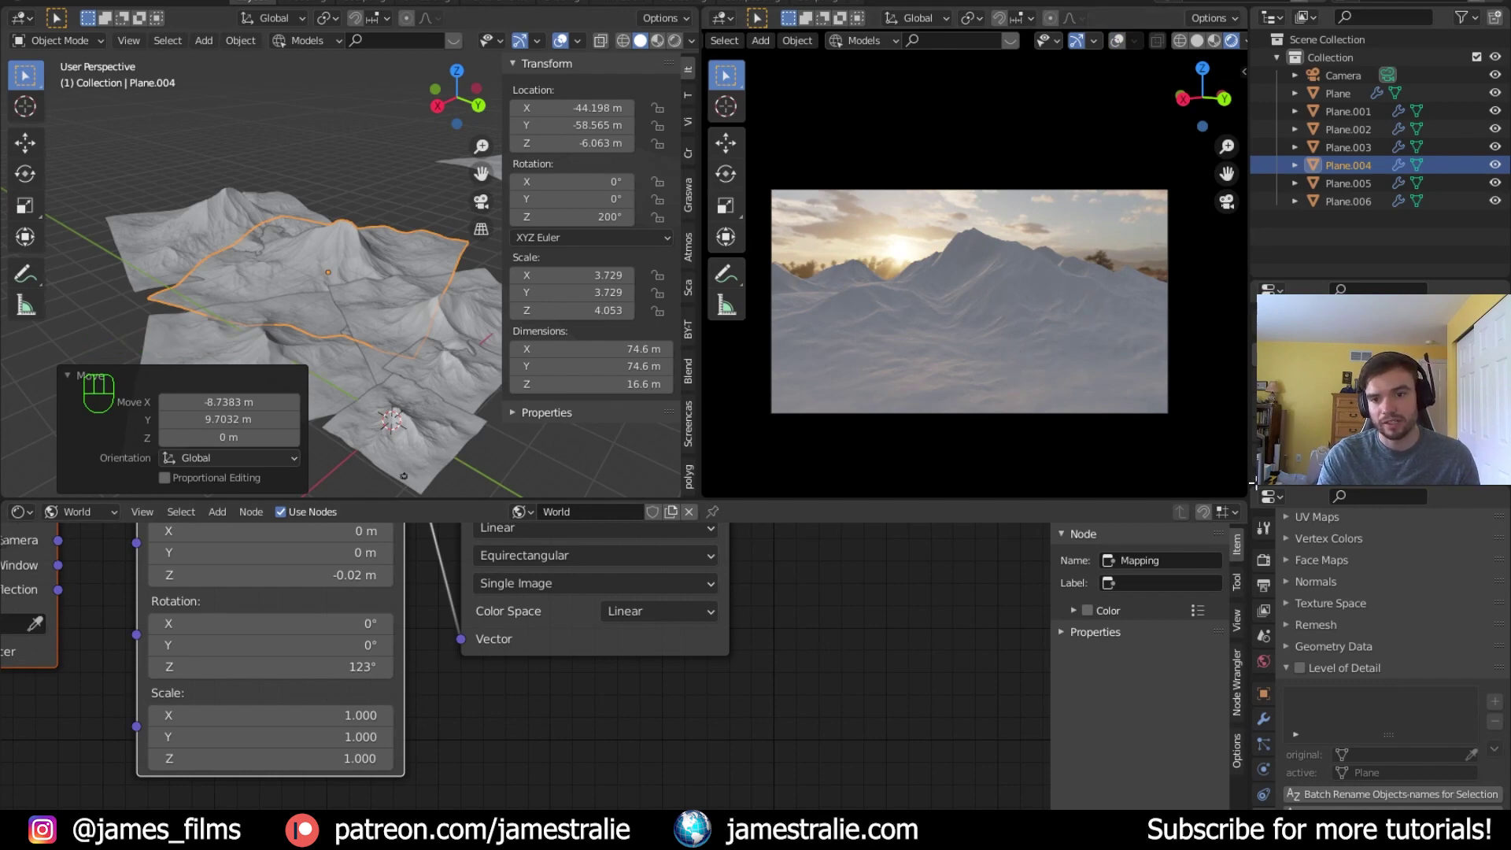
left_click(1263, 560)
scroll(1319, 692, "down", 5)
scroll(1319, 701, "down", 7)
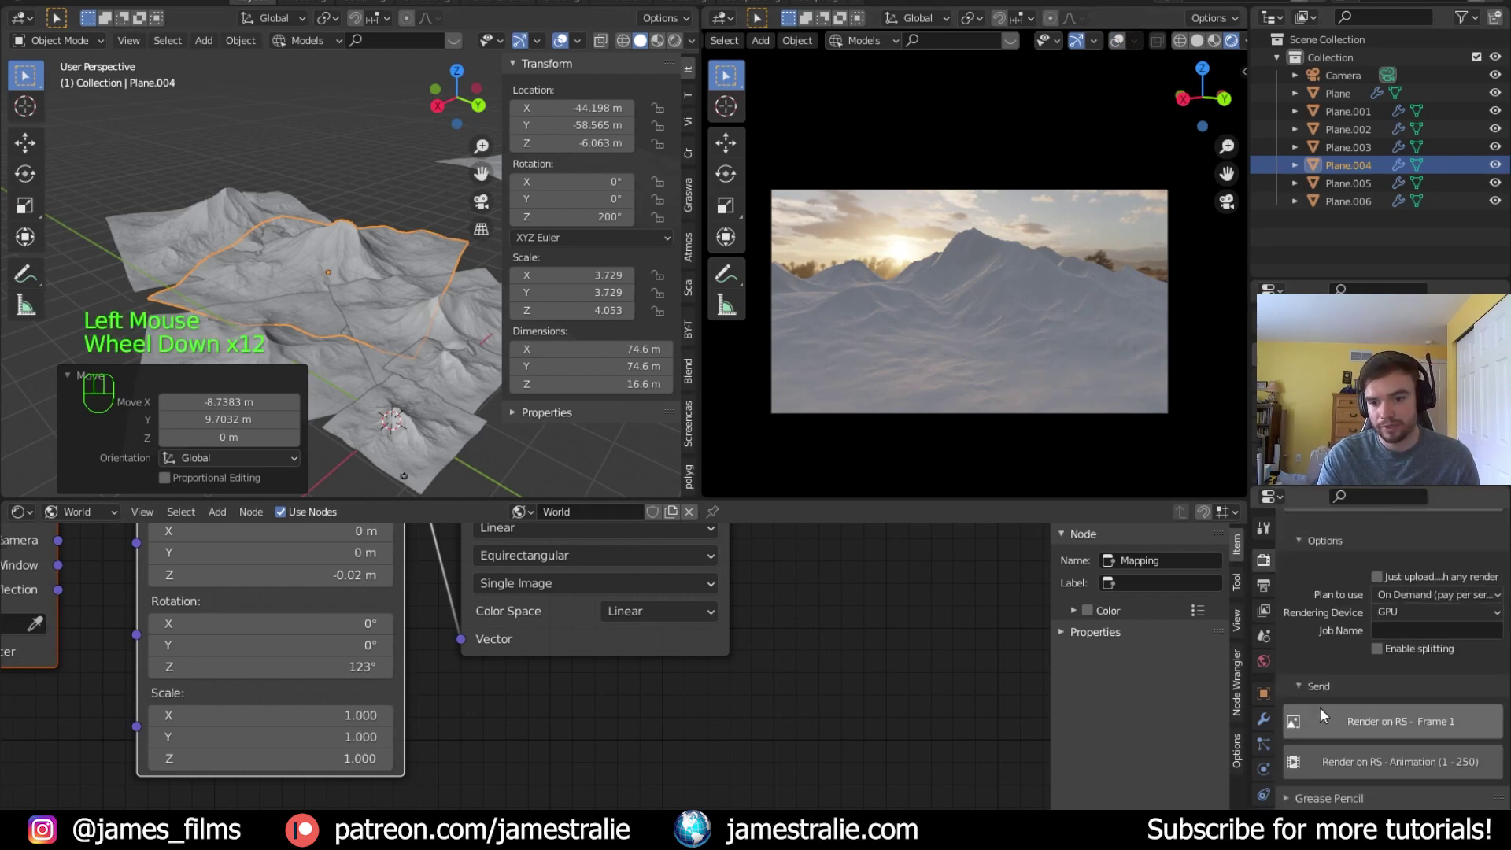
scroll(1321, 687, "up", 7)
left_click(1305, 631)
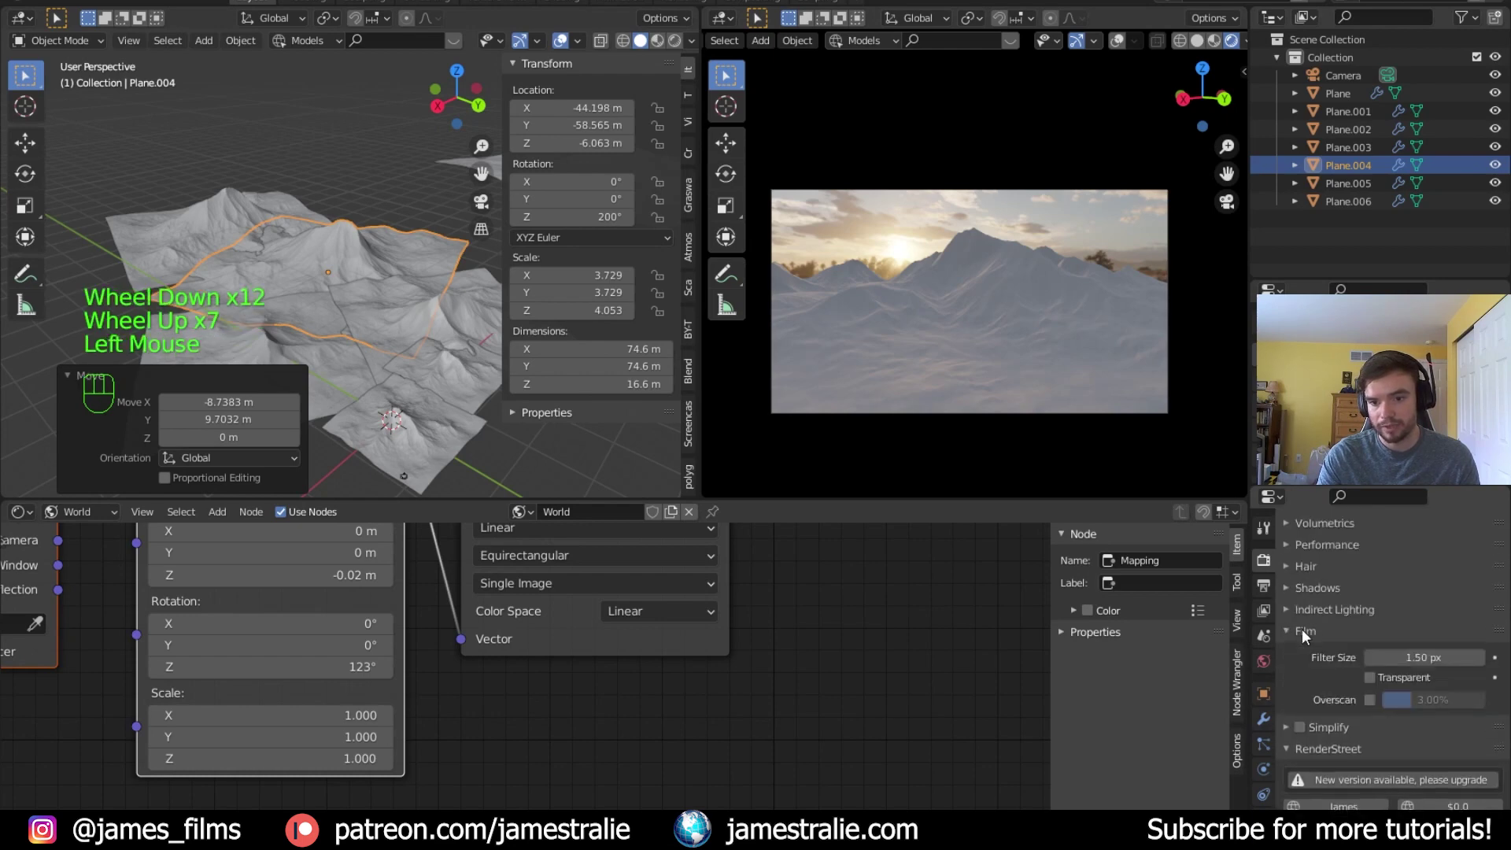
left_click(1370, 675)
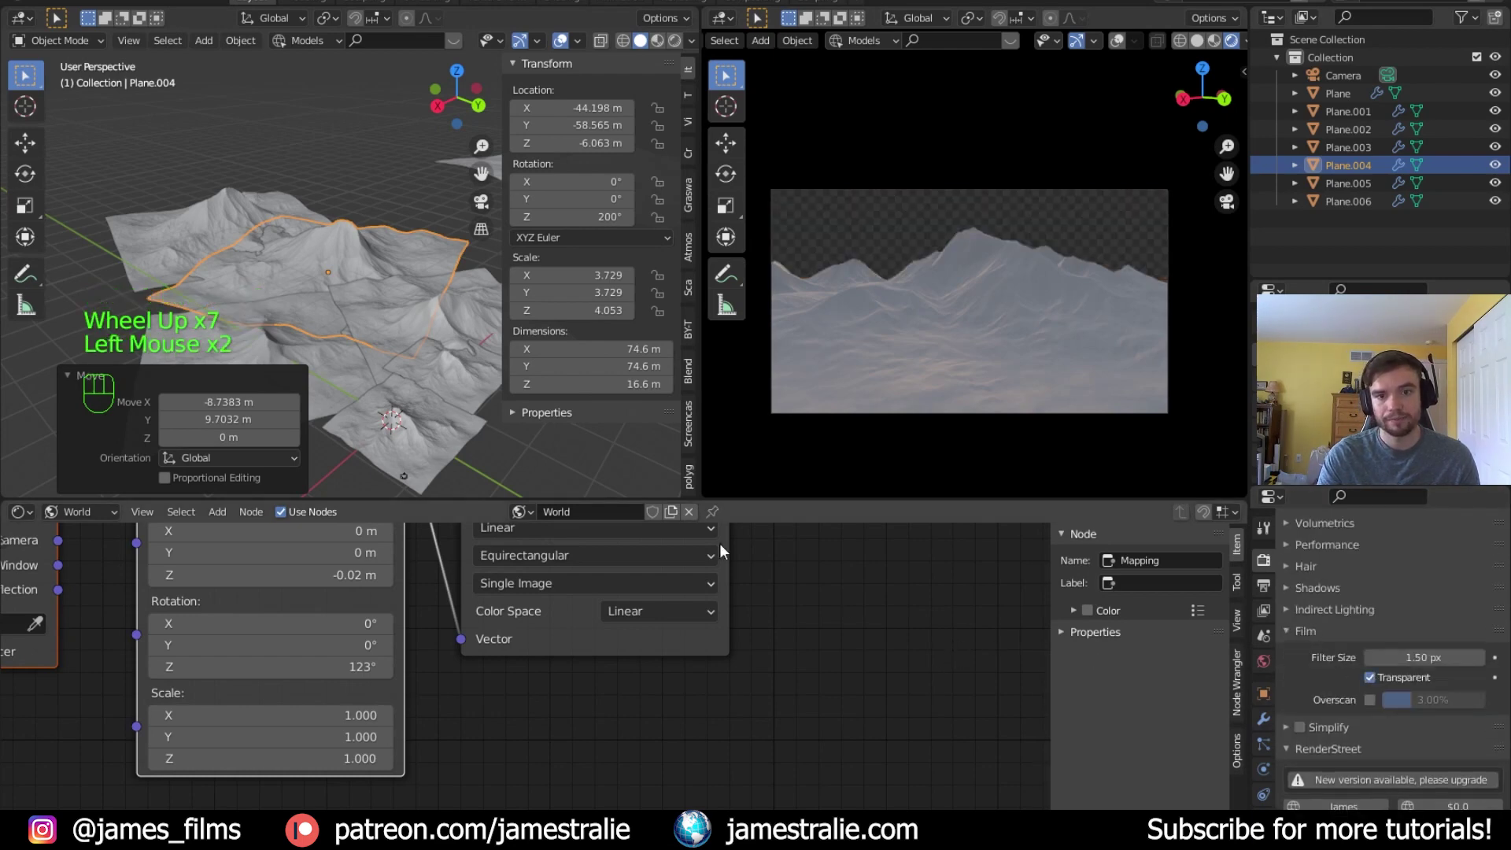
Set the world Background node's strength to 4
middle_click_drag(497, 625, 348, 700)
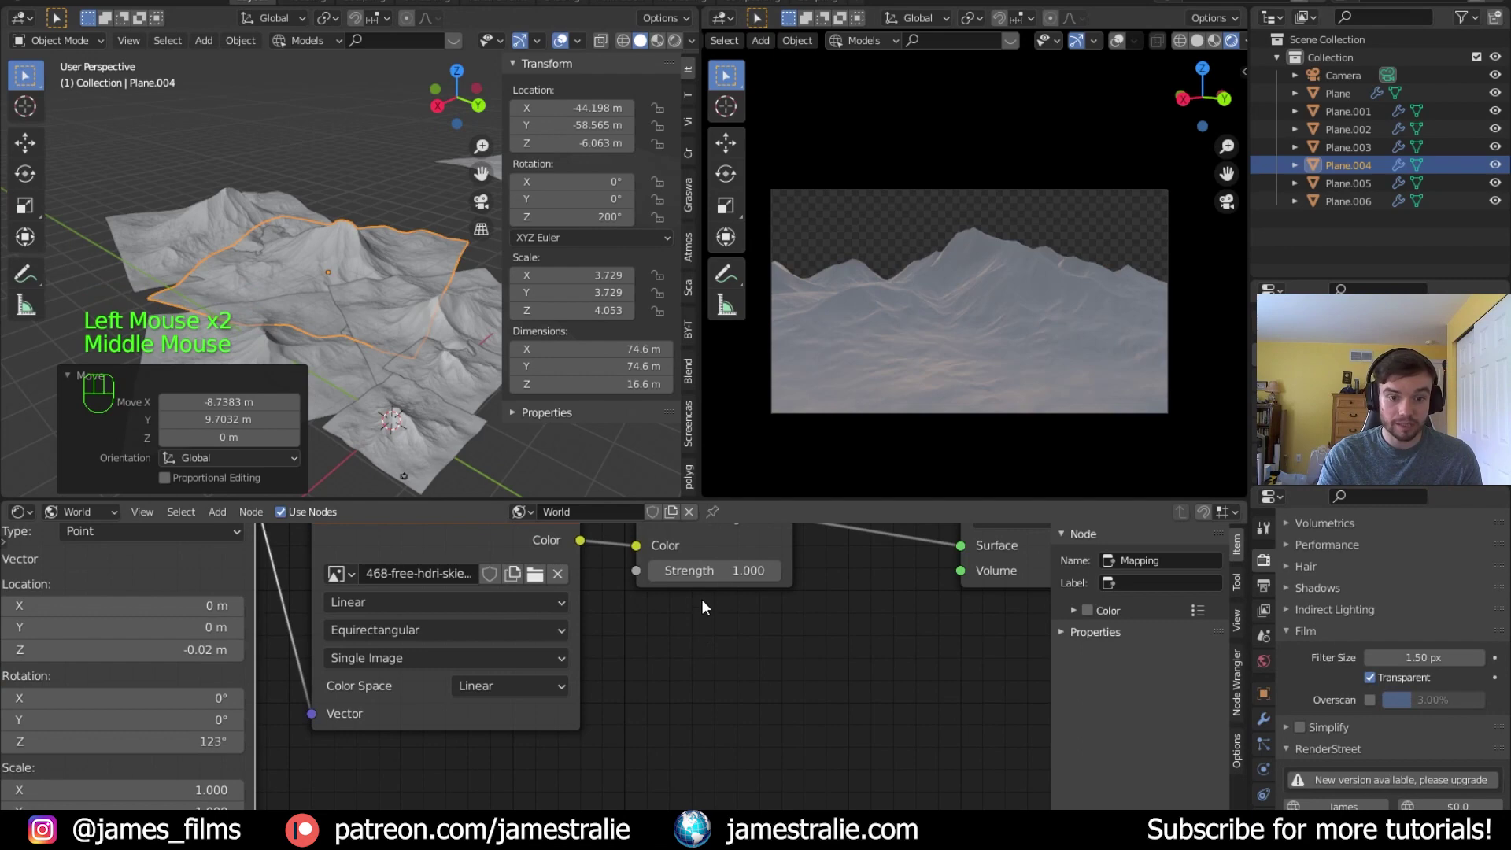
left_click(727, 572)
type("4")
key("Return")
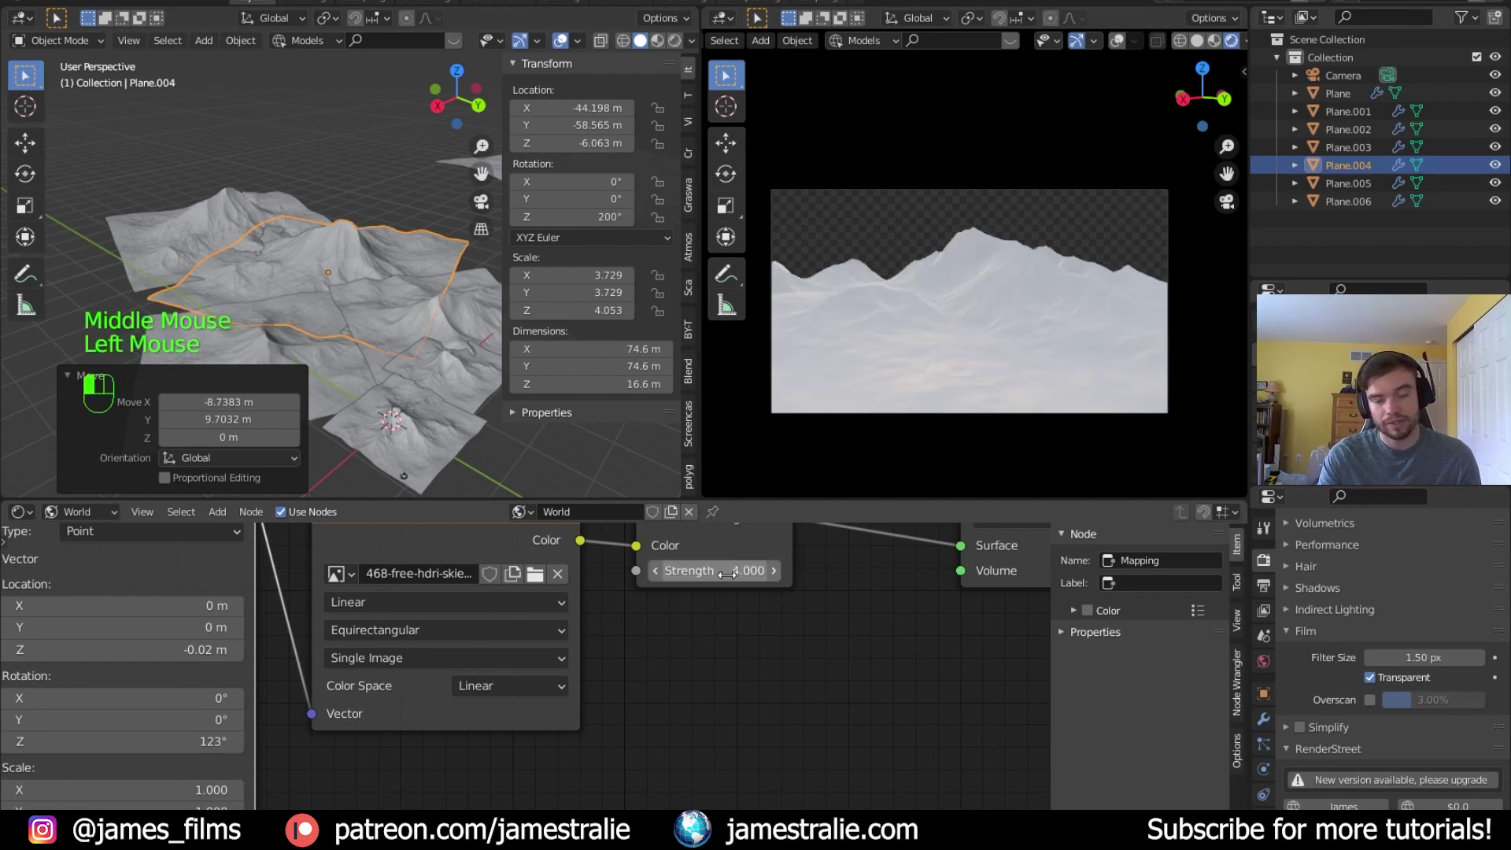
Add a Sun light to the scene at the world origin
scroll(310, 347, "down", 4)
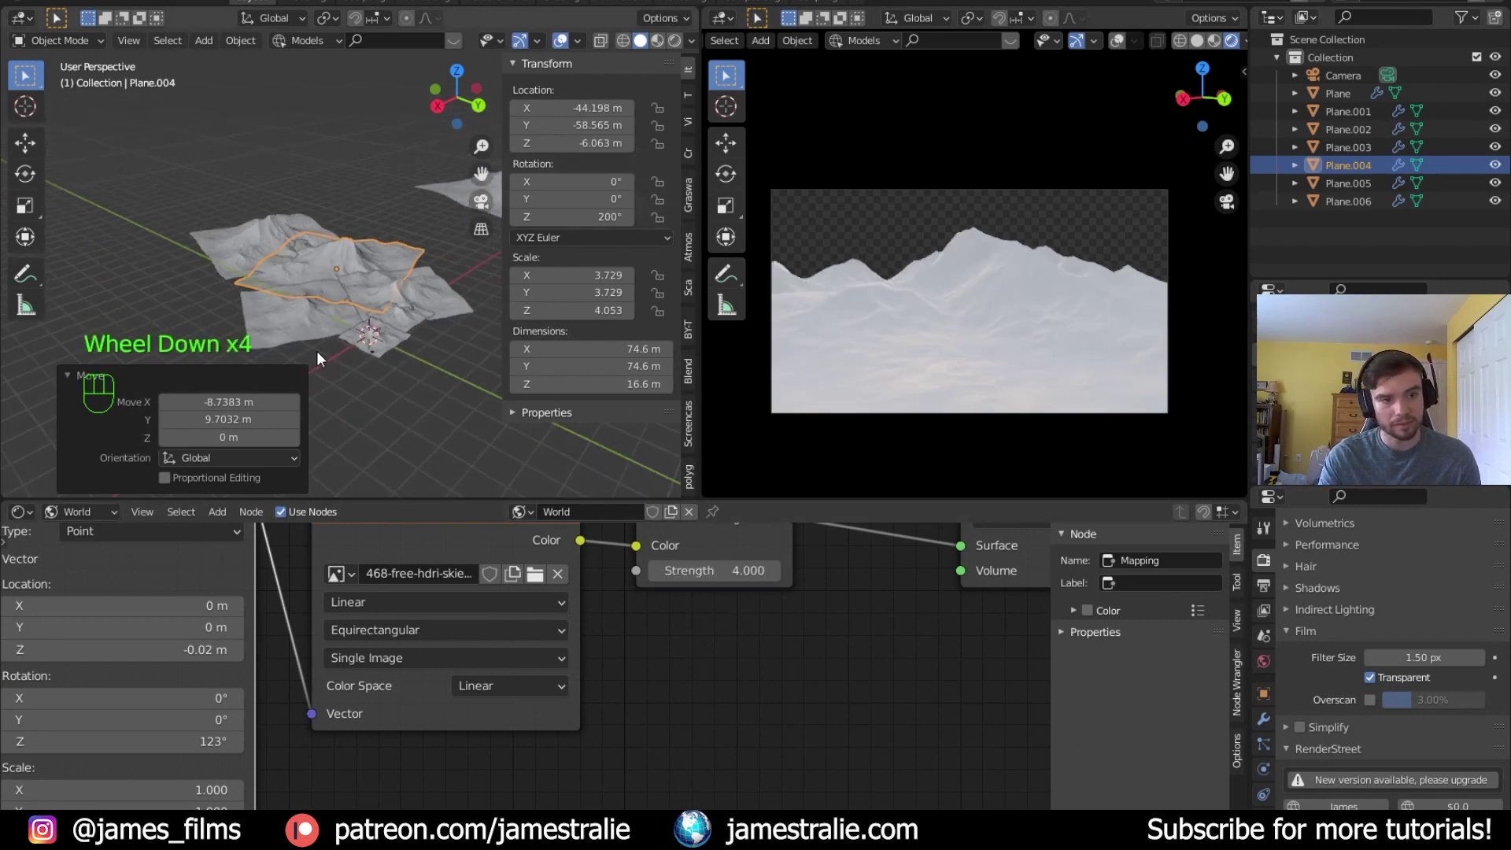
left_click(376, 378)
middle_click_drag(376, 381, 334, 418, "shift")
key("shift+a")
mouse_move(351, 601)
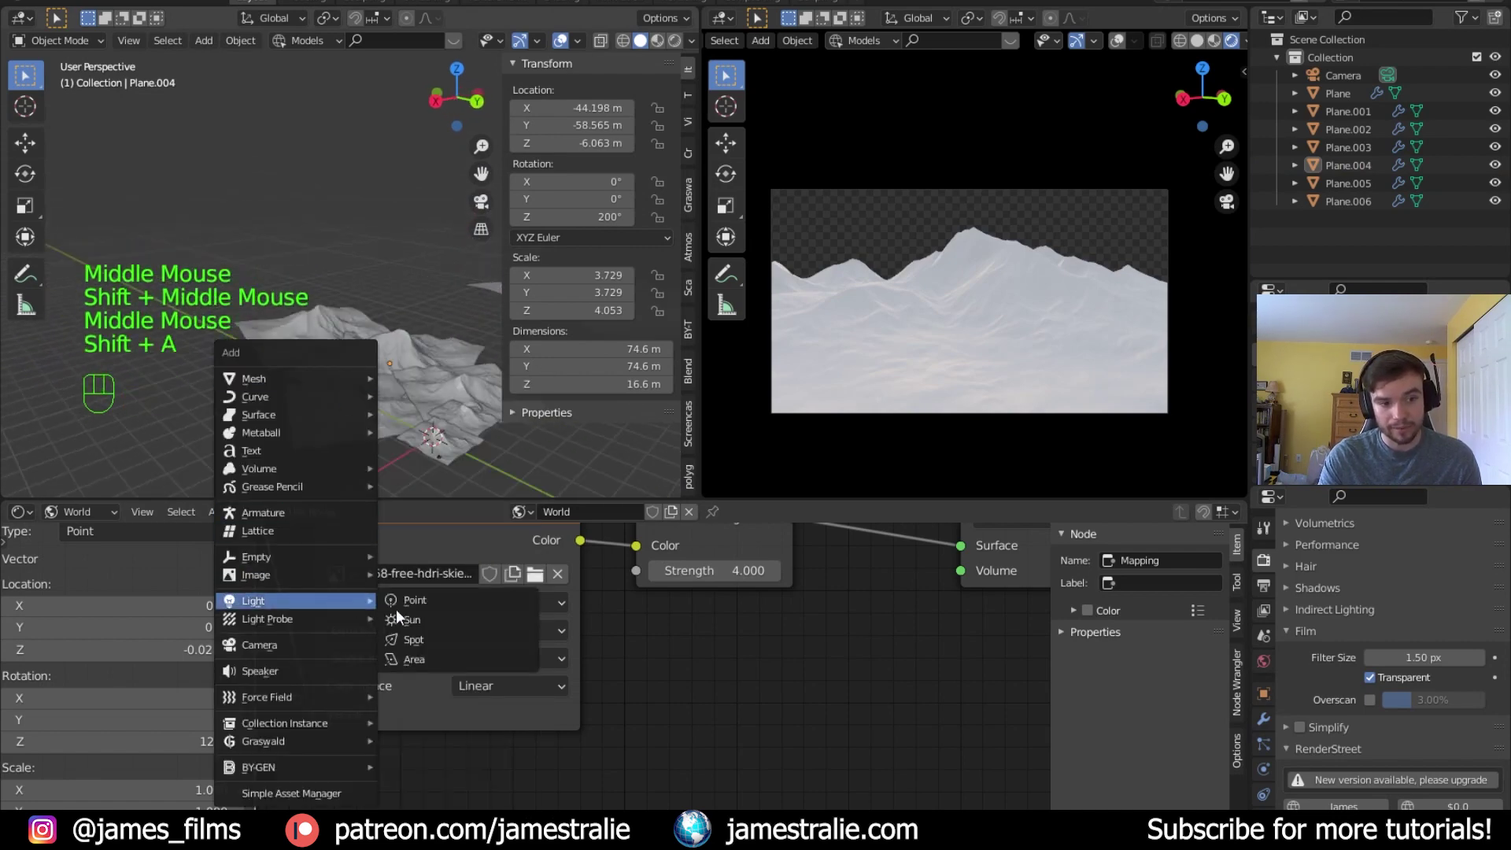
left_click(484, 622)
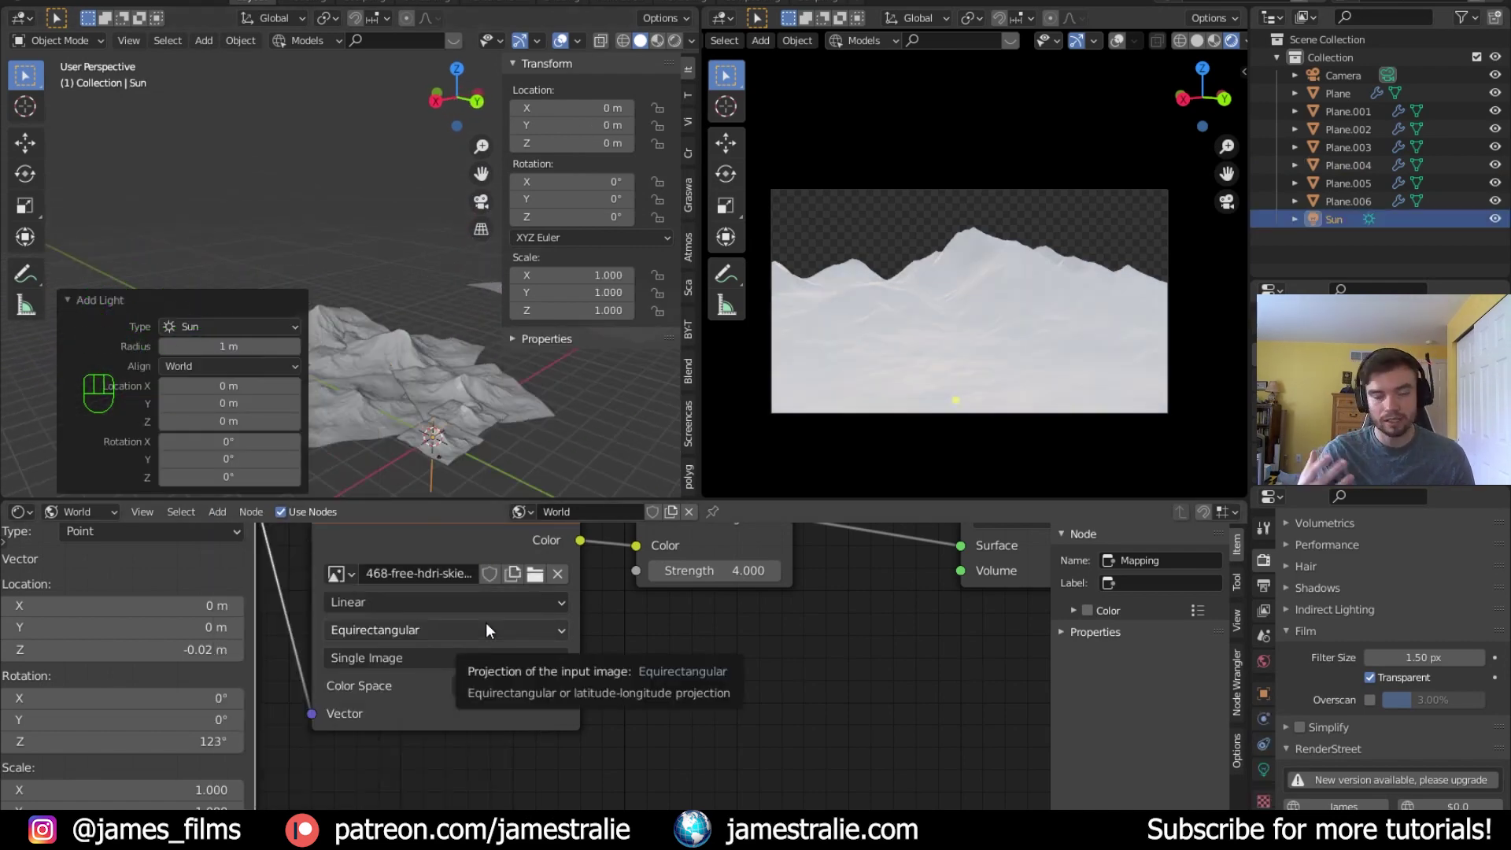
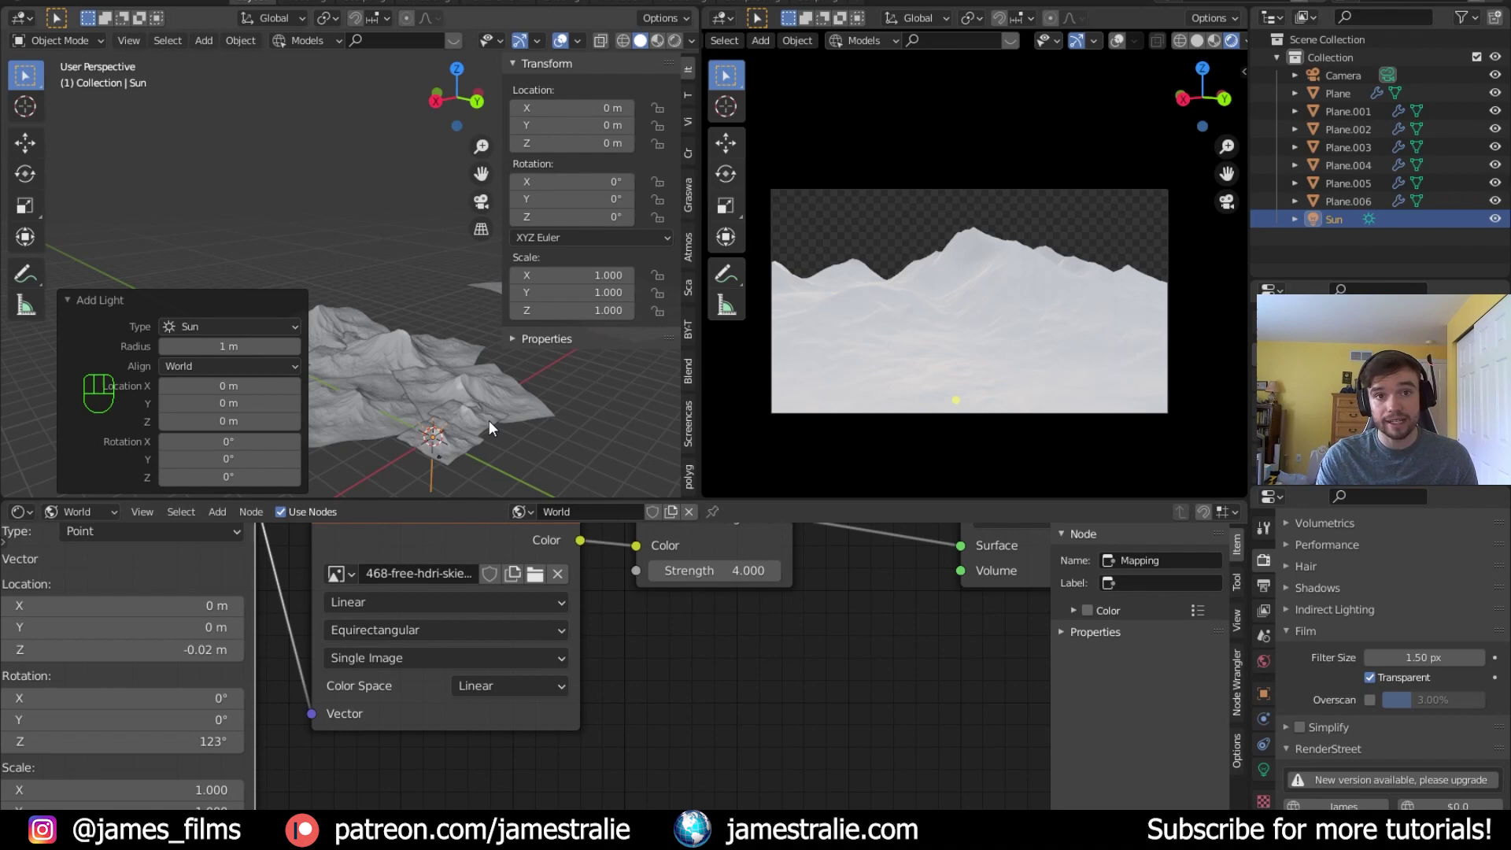
Rotate the sun light about 73.1° around the X axis and raise it about 6.35 m along Z
middle_click_drag(490, 409, 484, 471, "shift")
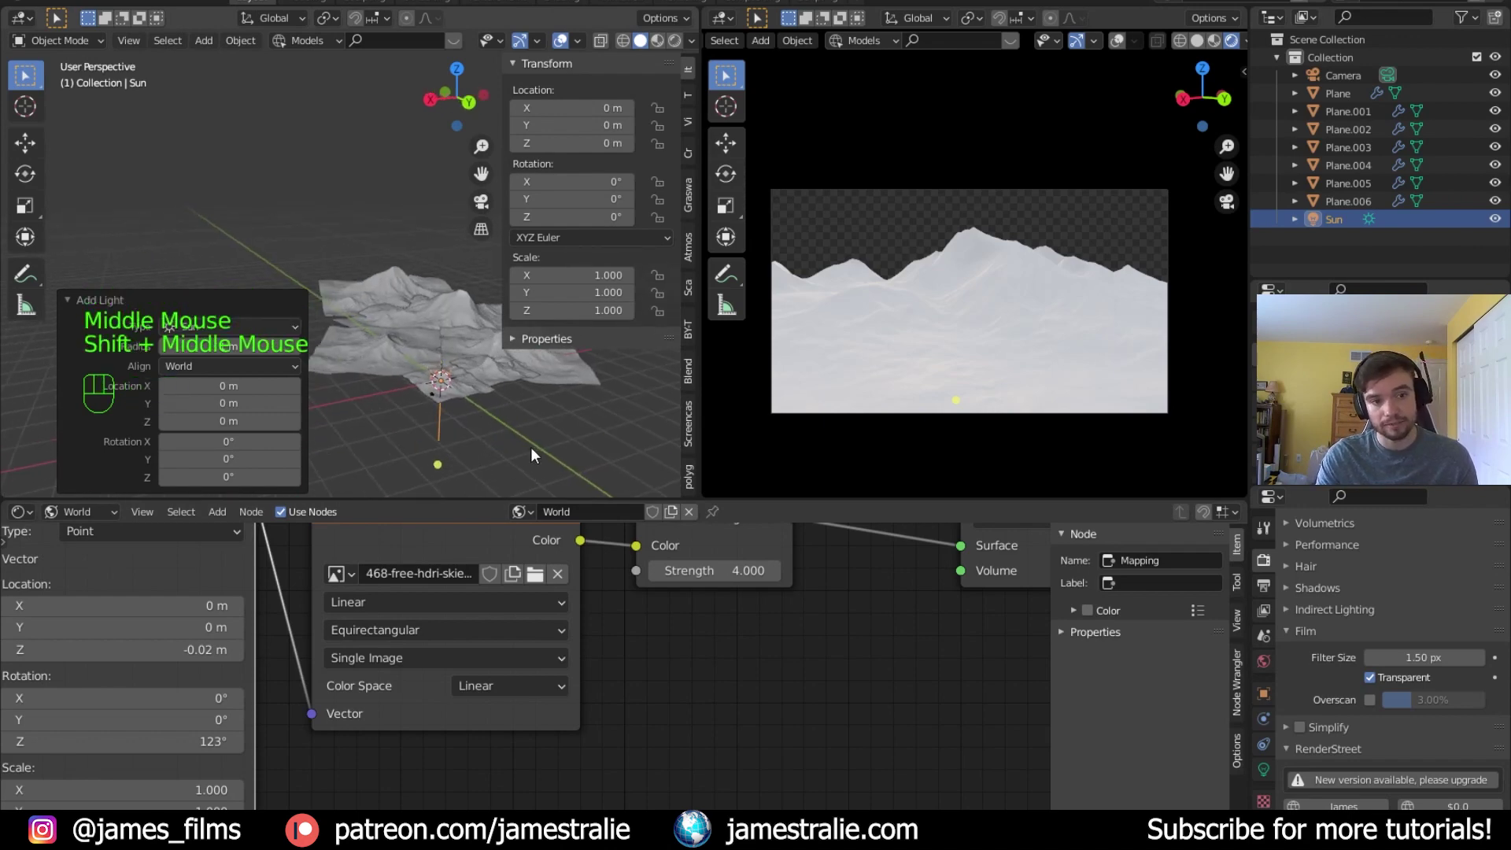
key("r")
key("x")
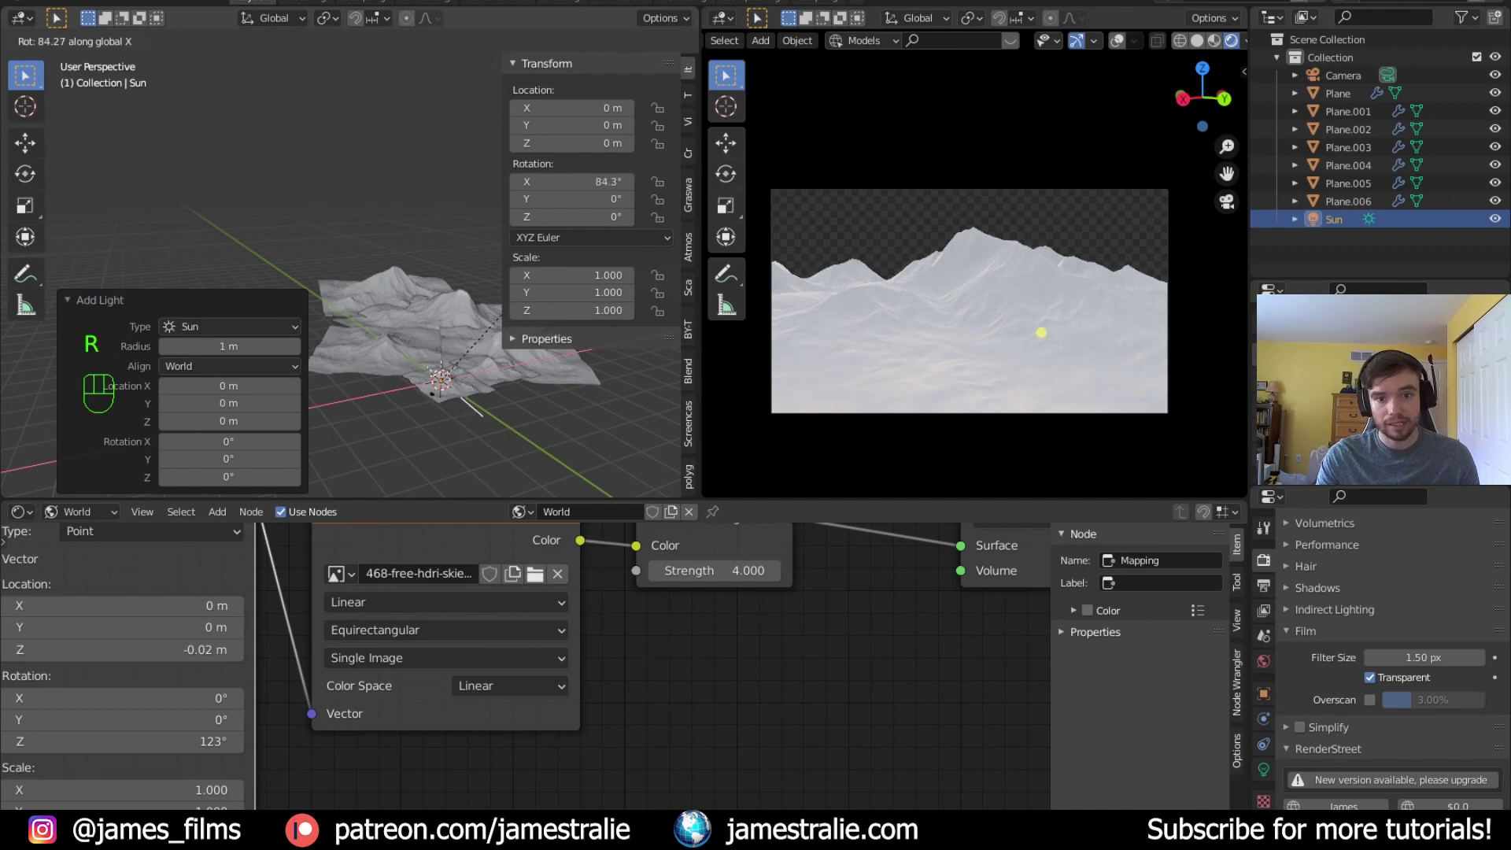
left_click(503, 428)
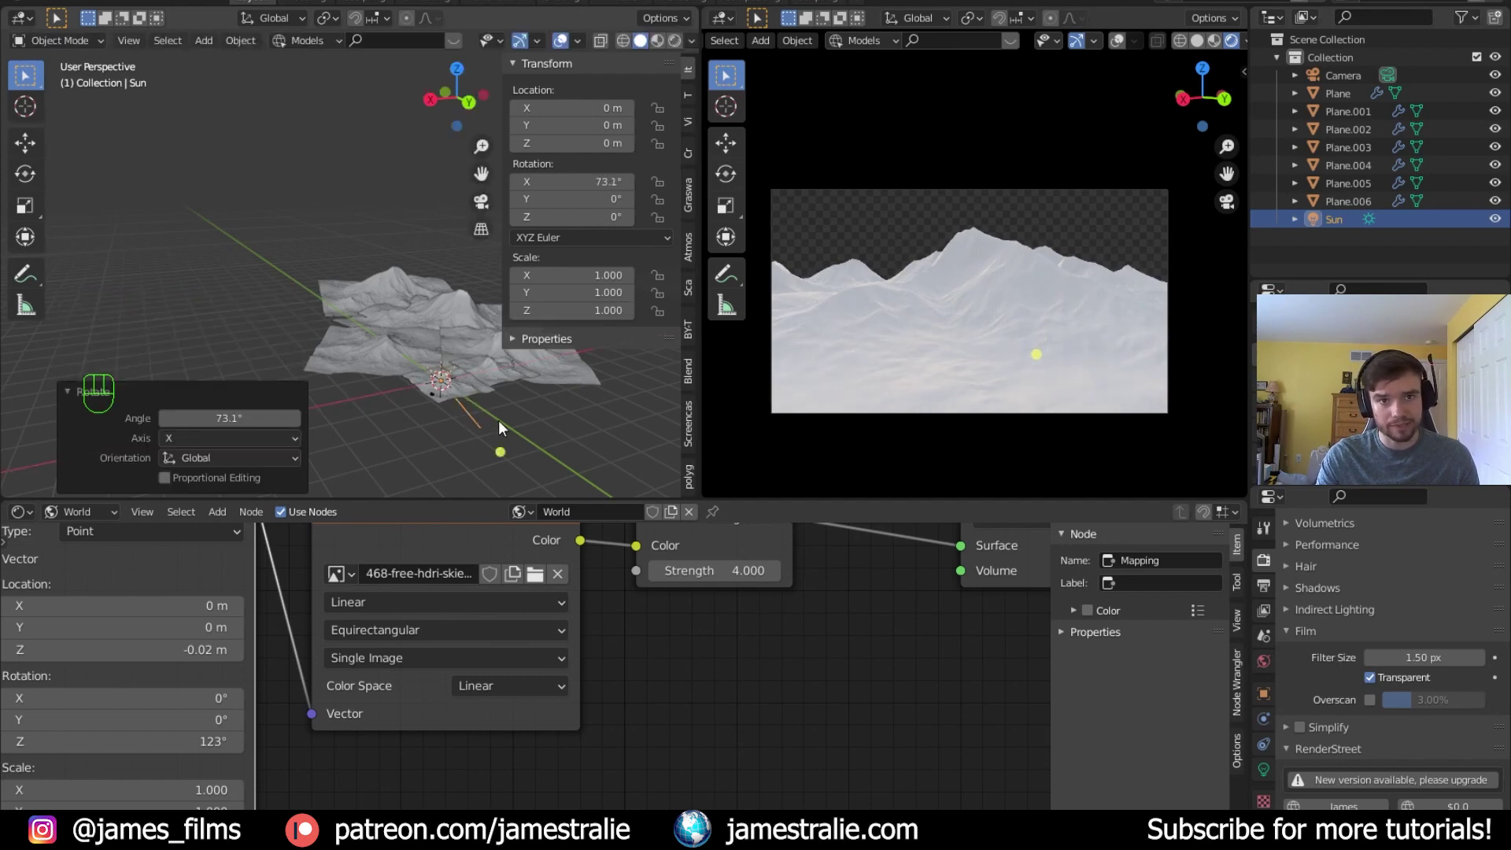
key("g")
key("z")
left_click(499, 404)
Rotate the sun light about -9.53° around the Z axis
scroll(504, 420, "up", 3)
scroll(504, 420, "up", 1, "shift")
middle_click_drag(505, 420, 455, 329, "shift")
scroll(455, 330, "down", 1, "shift")
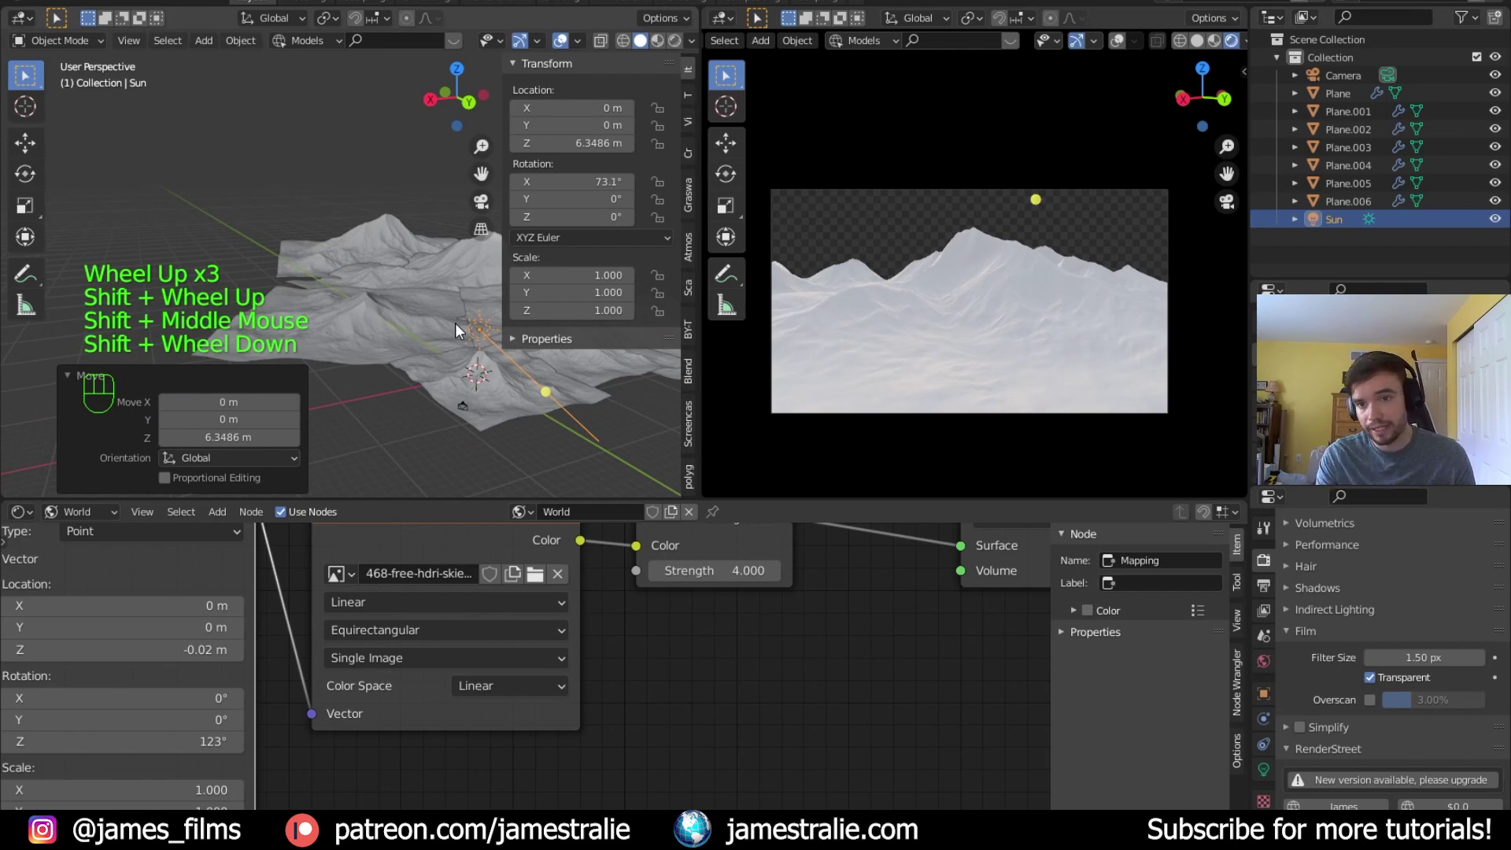
middle_click_drag(588, 365, 406, 376, "shift")
scroll(496, 409, "up", 2)
key("r")
key("z")
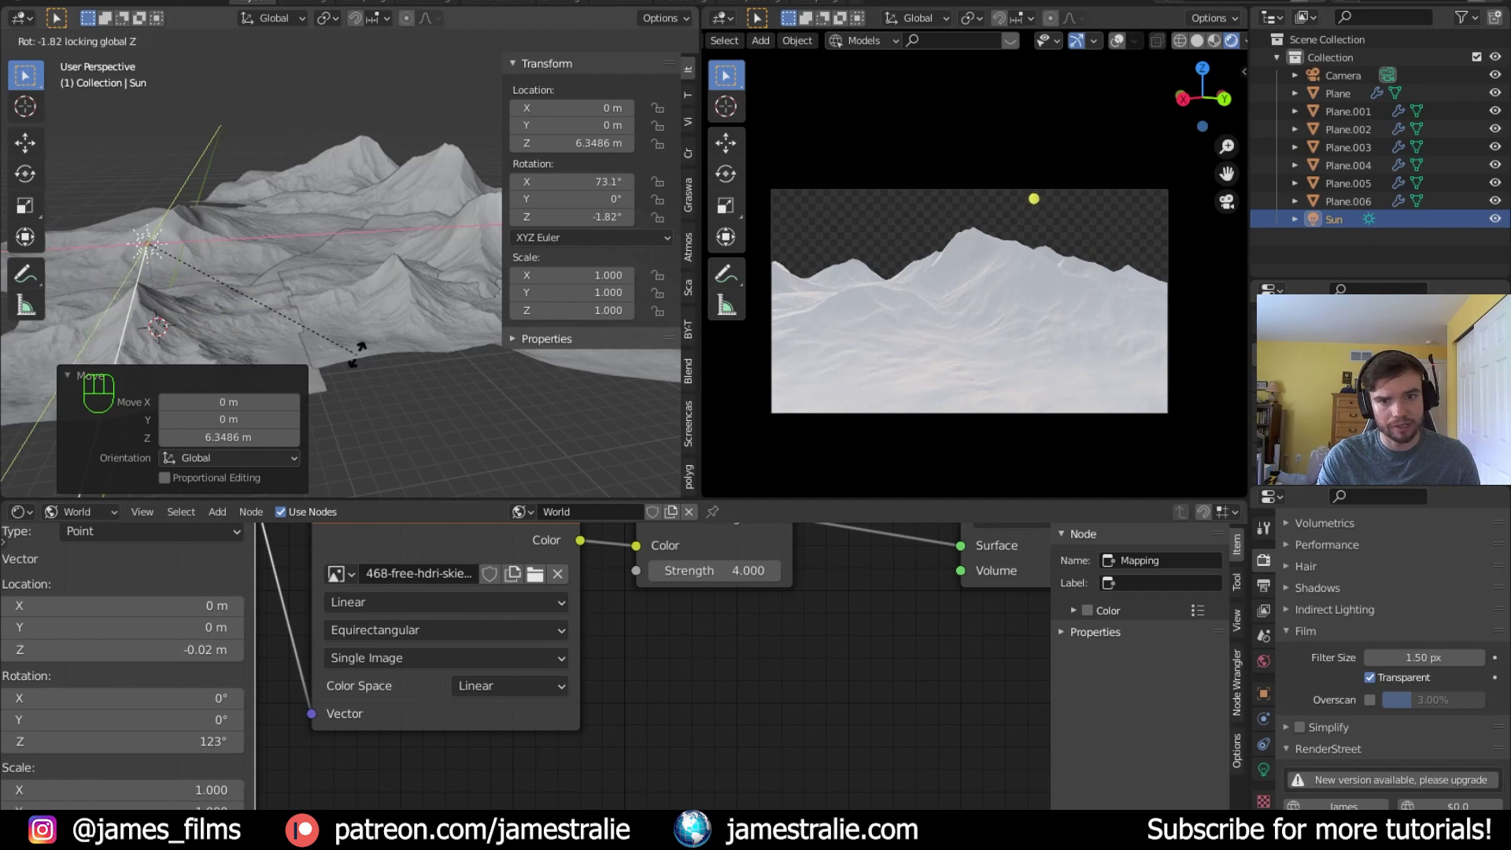
left_click(315, 365)
Rotate the sun light a further -36.4° or so around the Z axis
middle_click_drag(314, 364, 450, 357, "shift")
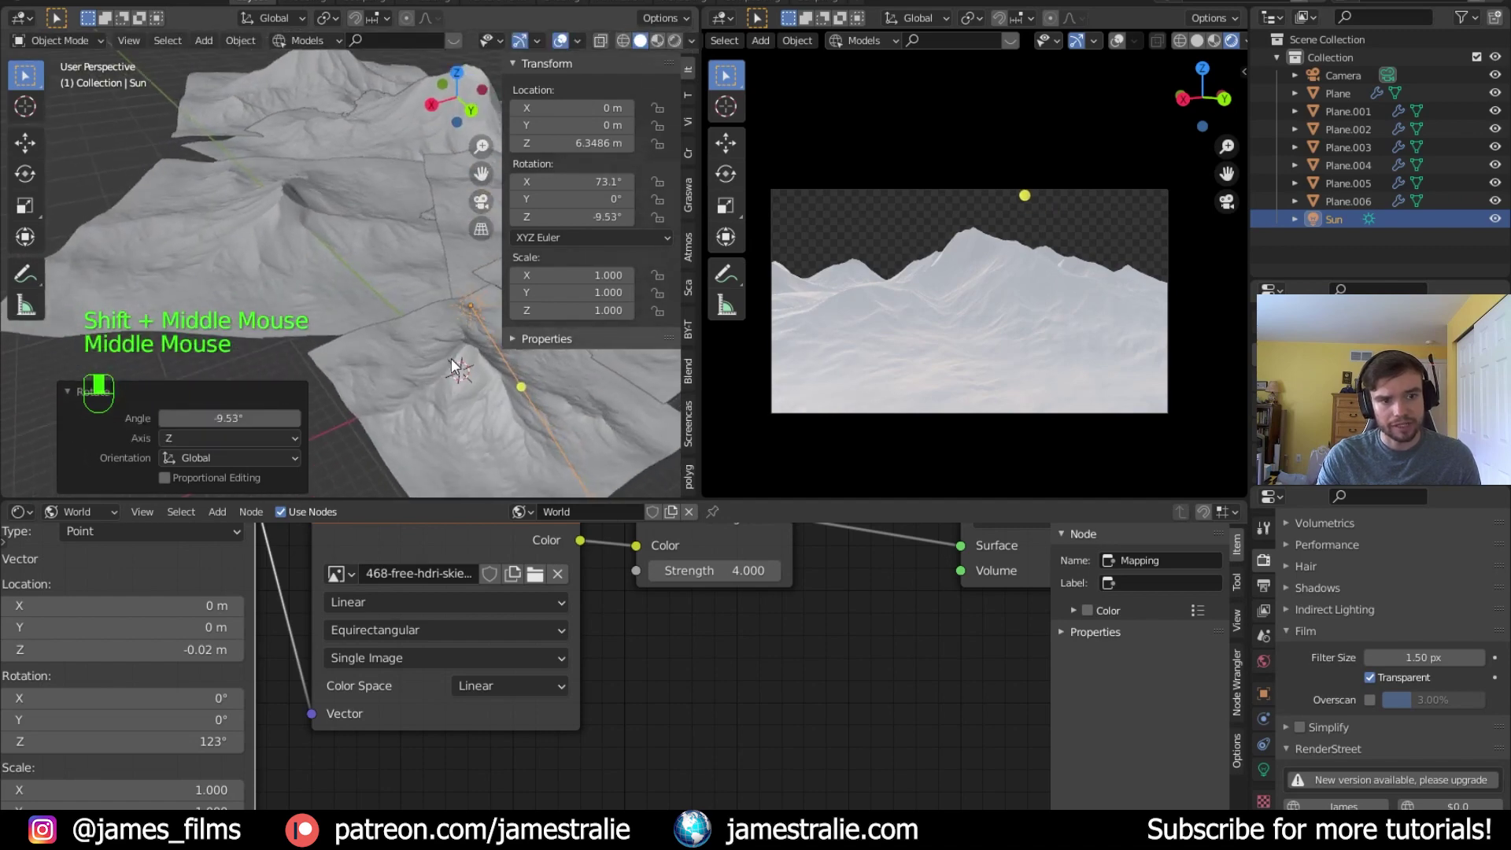
key("r")
key("z")
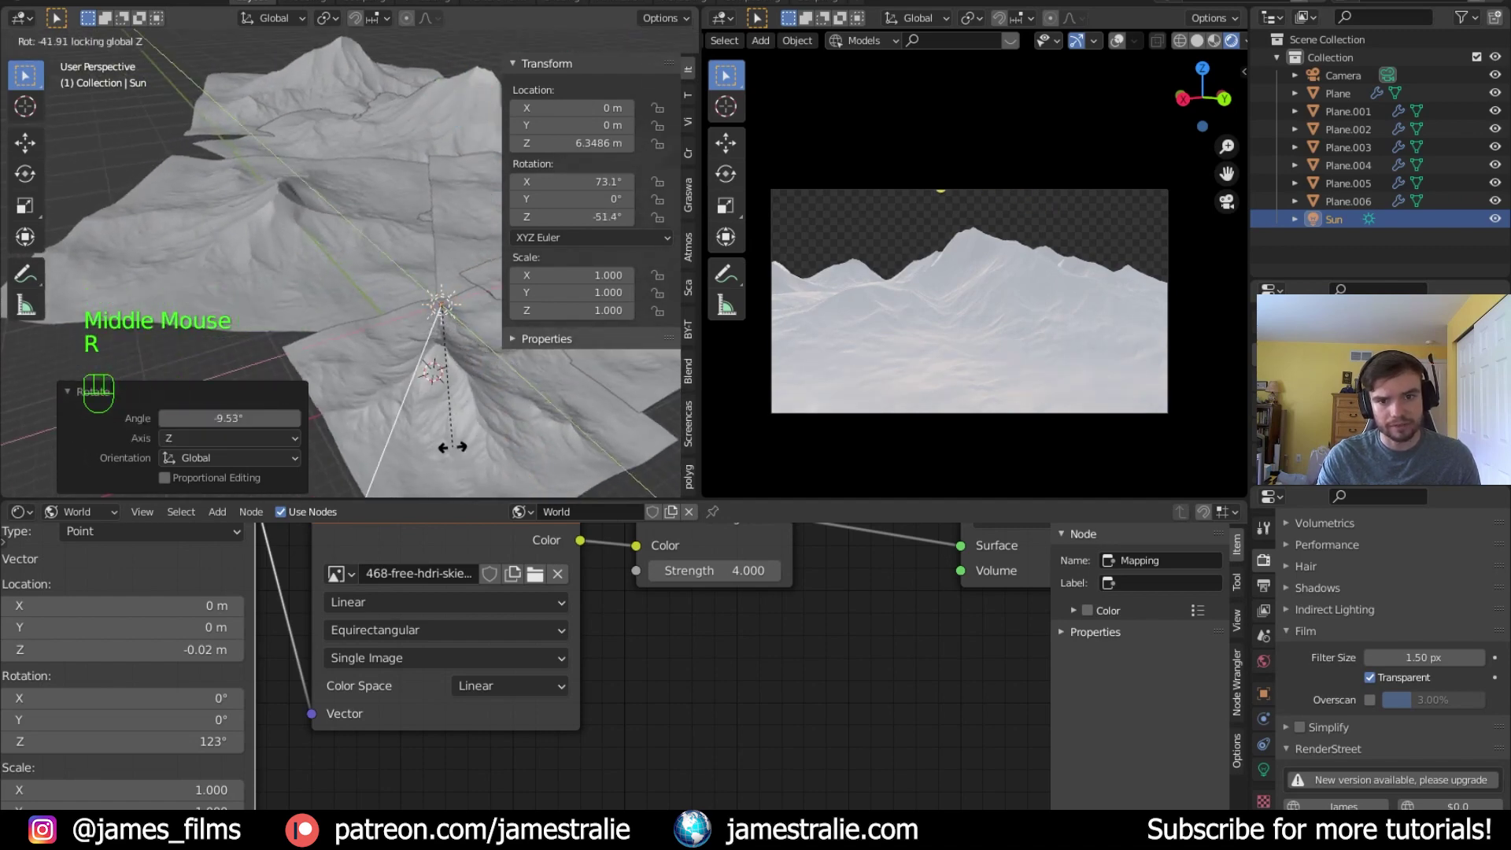
middle_click_drag(465, 450, 491, 397)
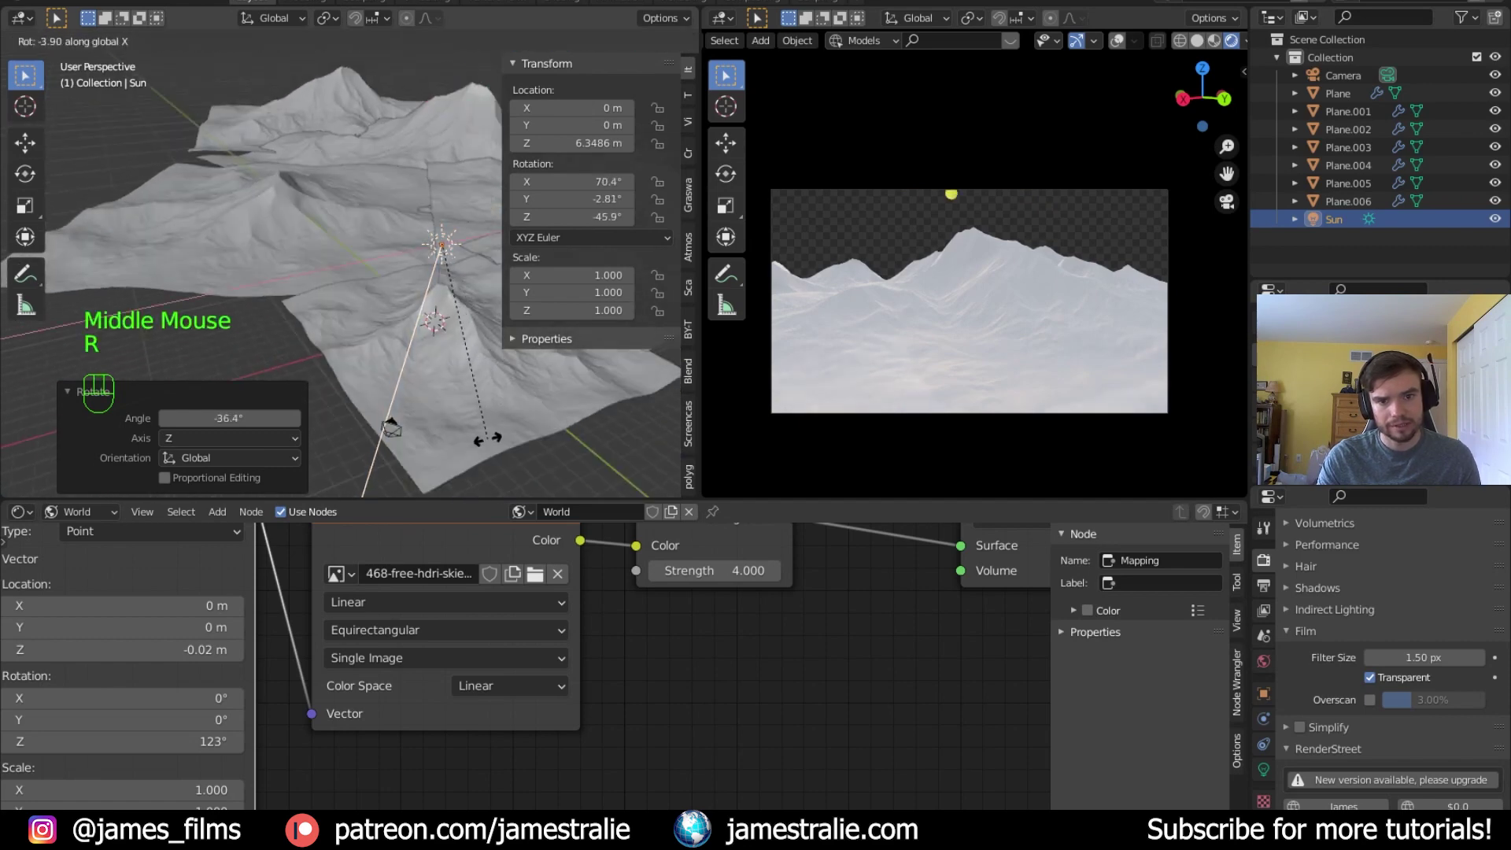
Finish rotating the sun light about 7.79° around the X axis and set its strength to 15
left_click(696, 433)
left_click(1263, 768)
left_click(1424, 674)
left_click(1428, 674)
type("15")
key("Return")
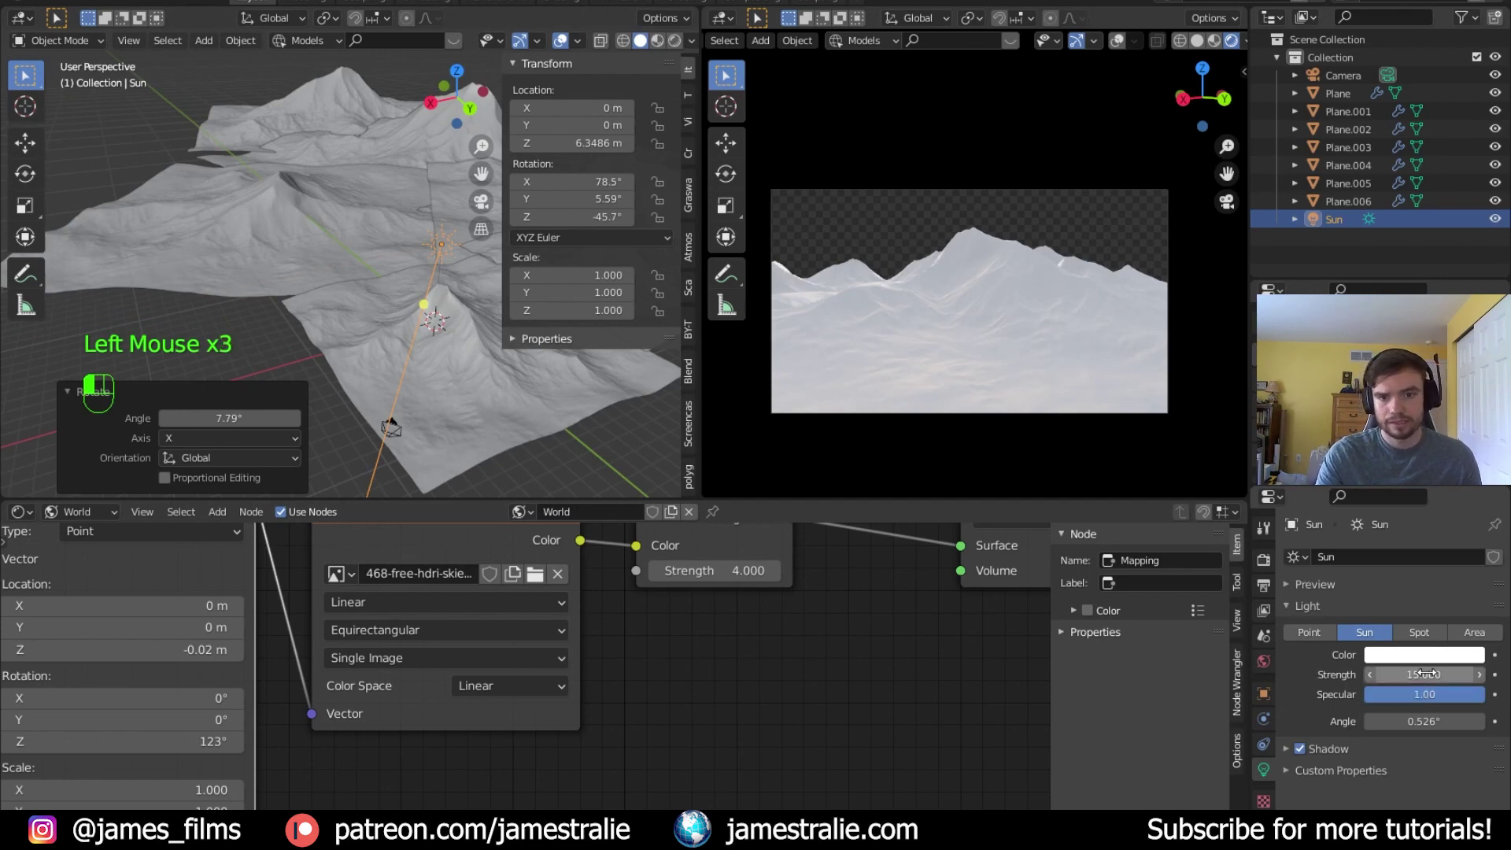
Tint the sun light pale yellow with hue 0.171 and saturation 0.167, and set its strength to 35
left_click(1437, 657)
left_click_drag(1391, 500, 1381, 486)
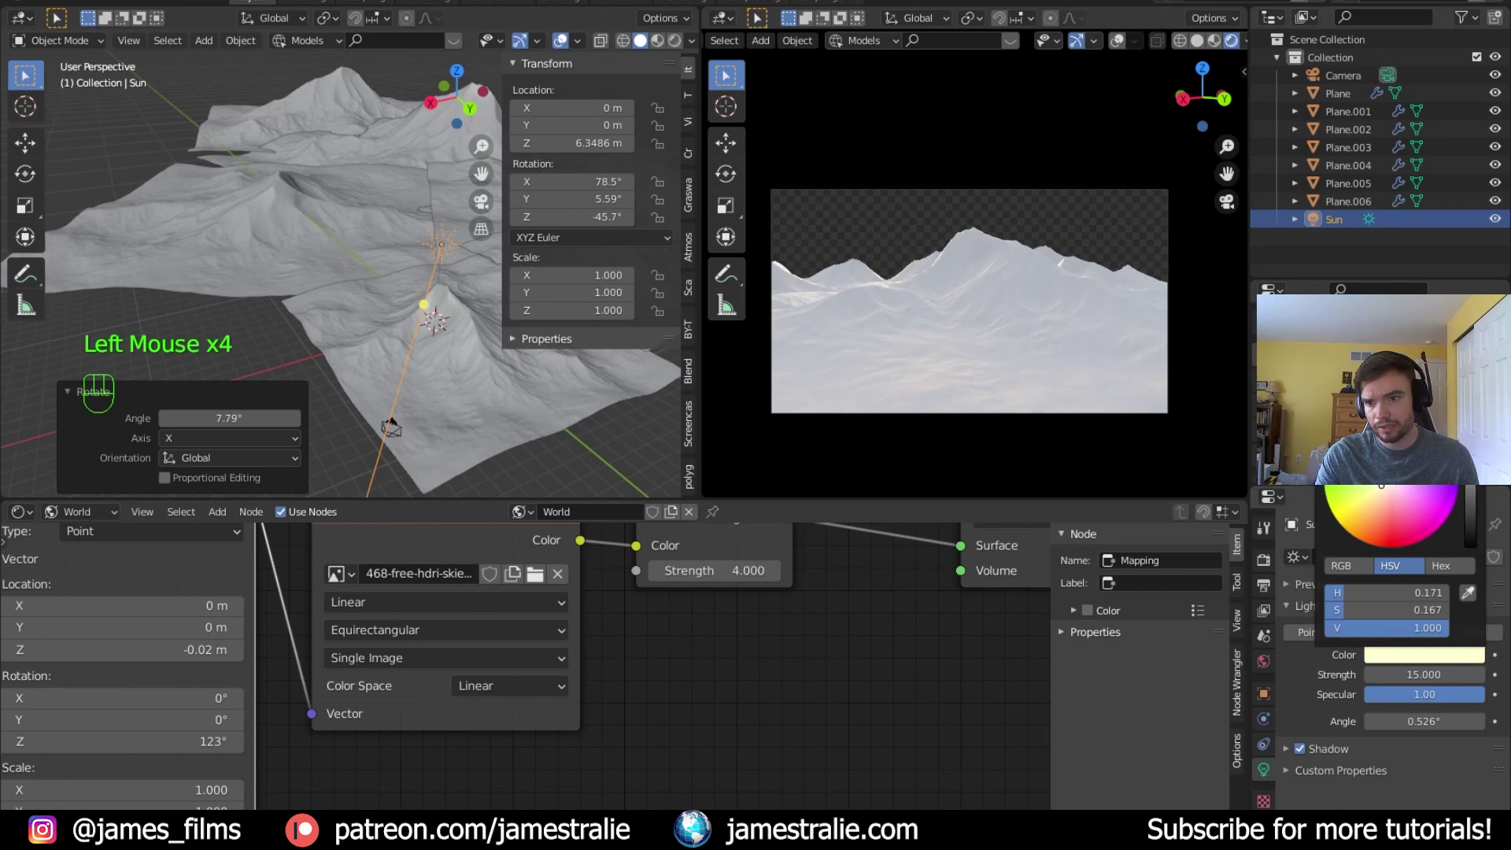
left_click(1429, 674)
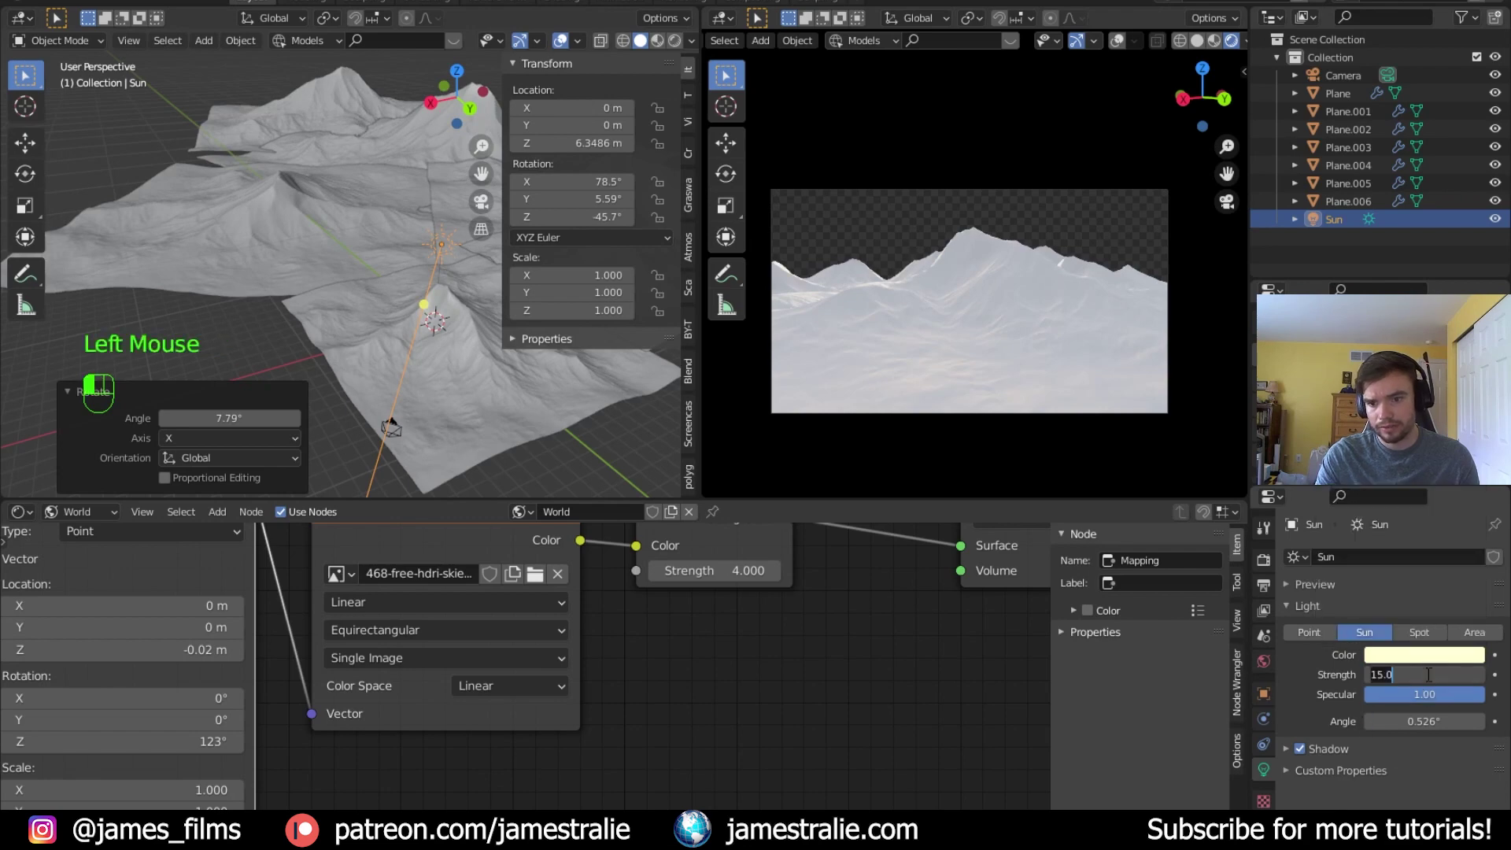
type("3")
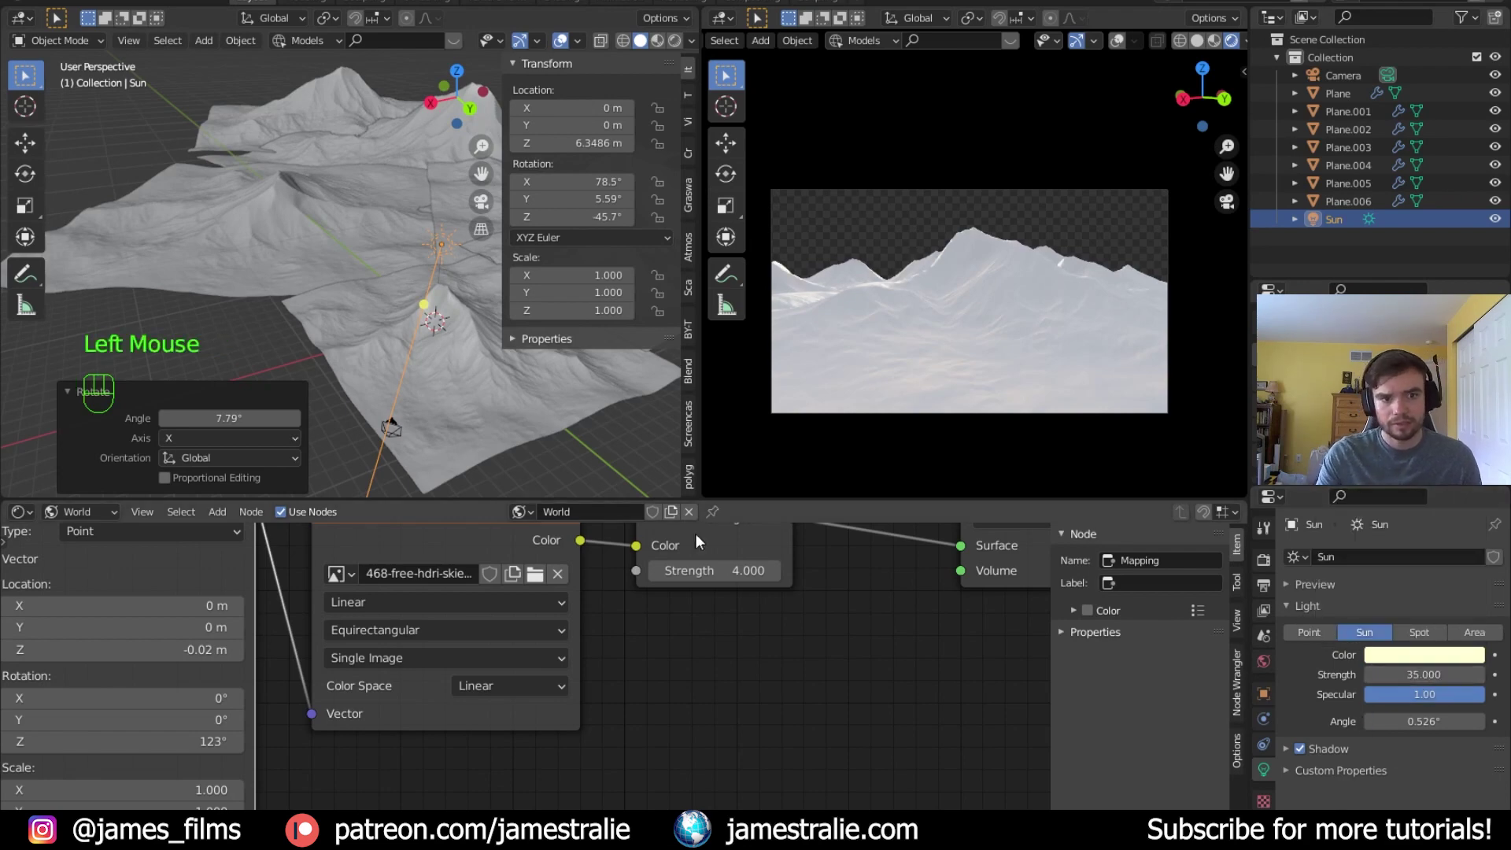
Rotate the sun light about -35.9° around the X axis and about 29.9° around the Z axis
middle_click_drag(653, 472, 621, 444)
key("r")
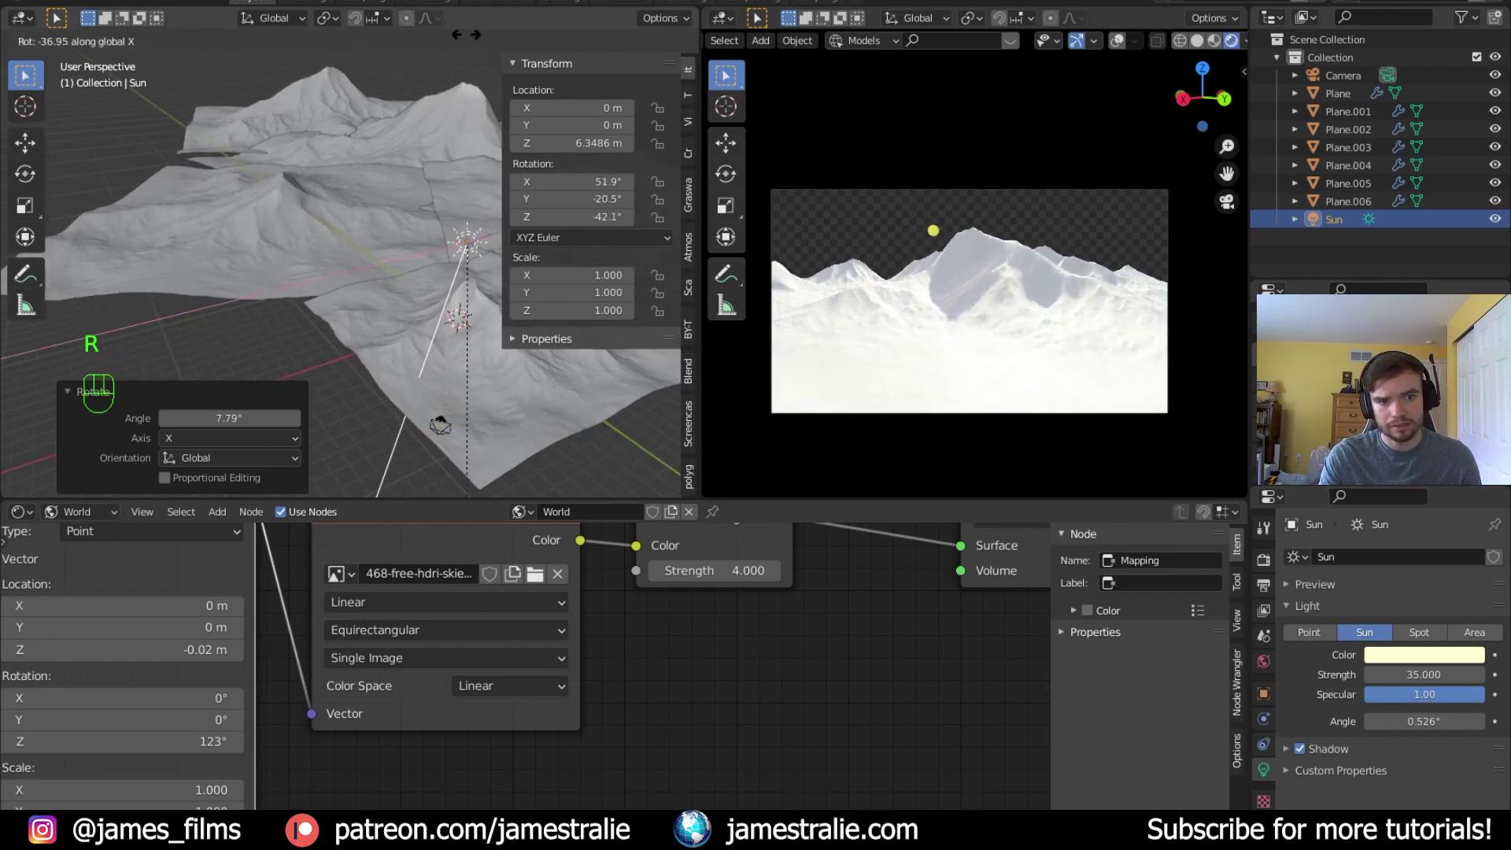
left_click(465, 425)
middle_click_drag(464, 425, 414, 384)
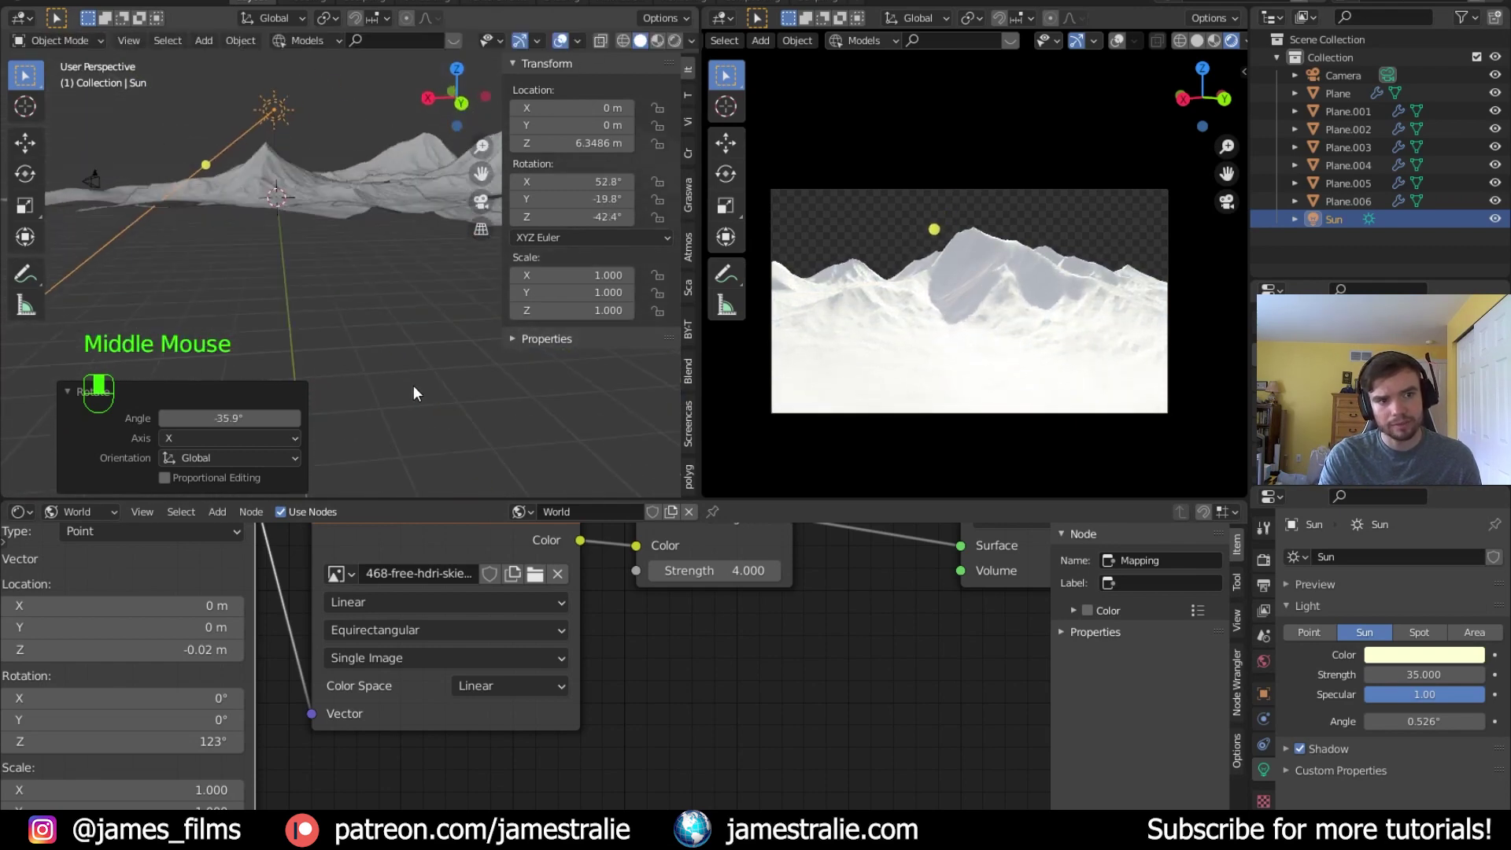
key("r")
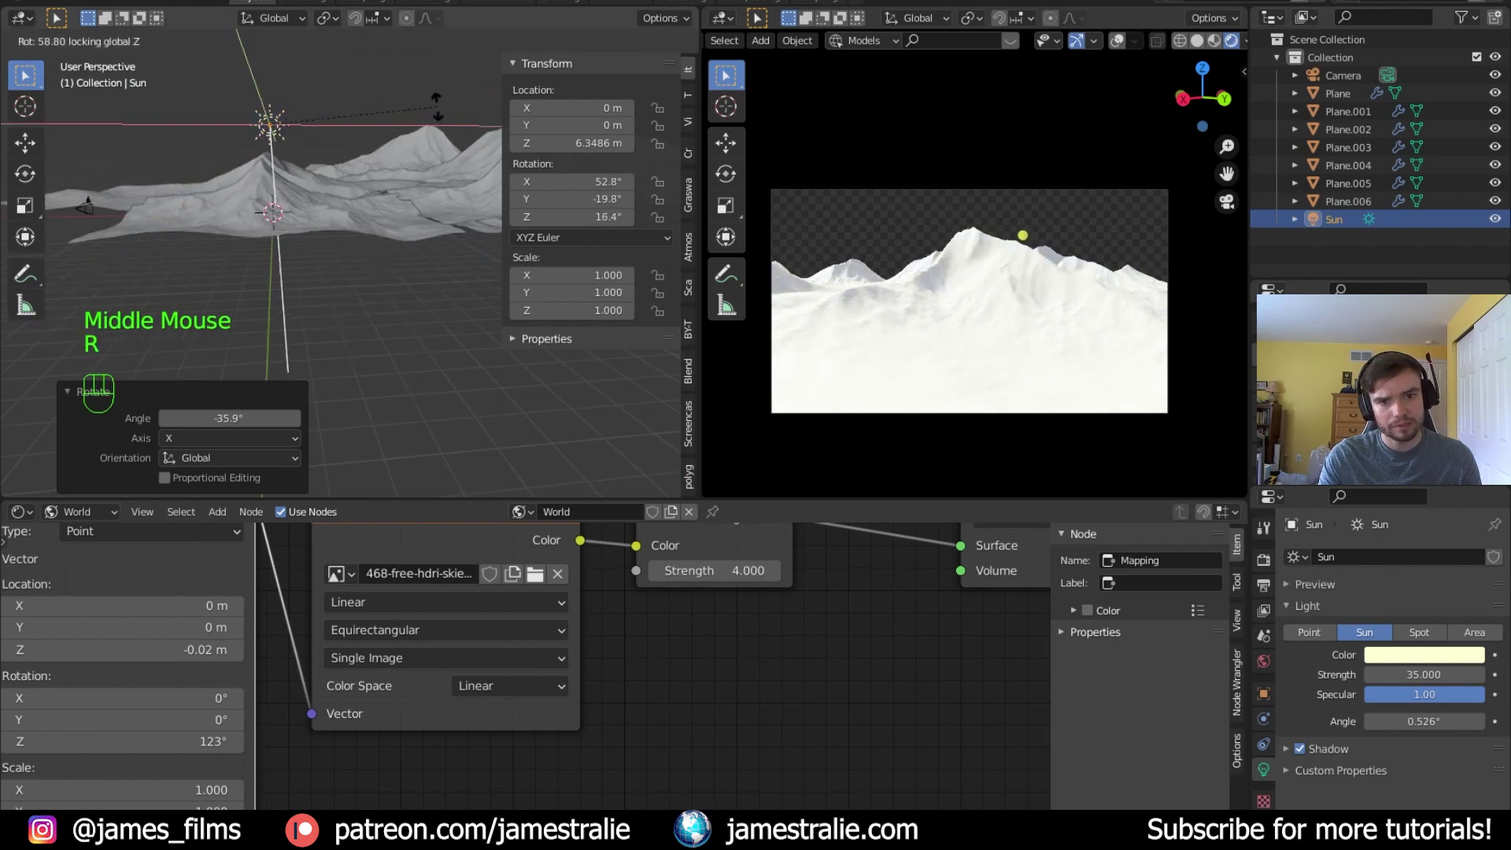
left_click(386, 195)
mouse_move(386, 195)
middle_mouse_down()
mouse_move(462, 210)
mouse_move(362, 183)
mouse_move(367, 195)
middle_mouse_up()
Fine-tune the sun light around the X and Z axes to a rotation of about 61.8°, -17.6°, -16.9°
key("r")
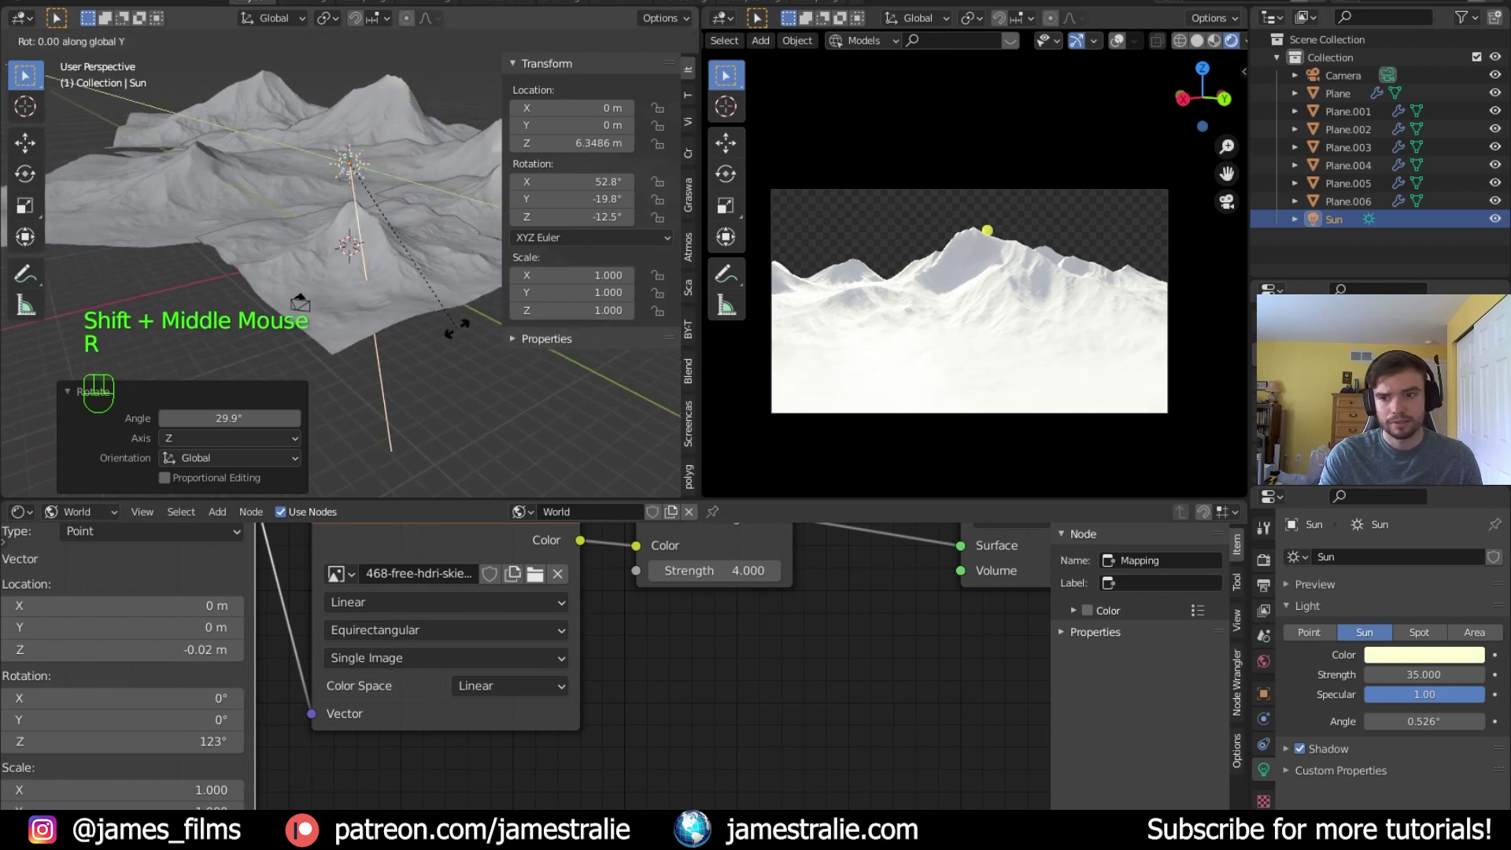
key("r")
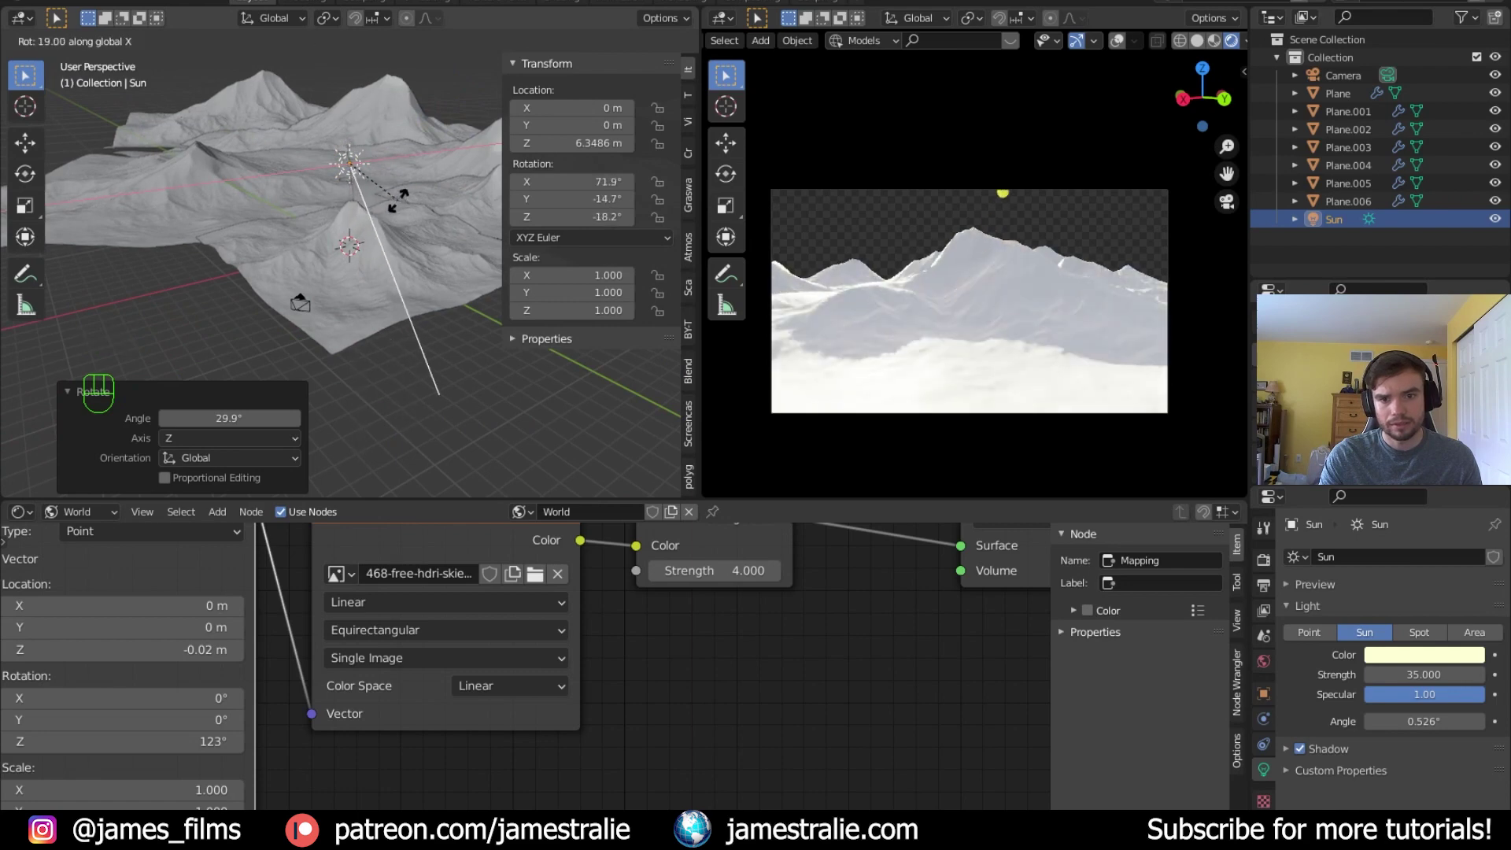
left_click(417, 236)
key("r")
left_click(420, 301)
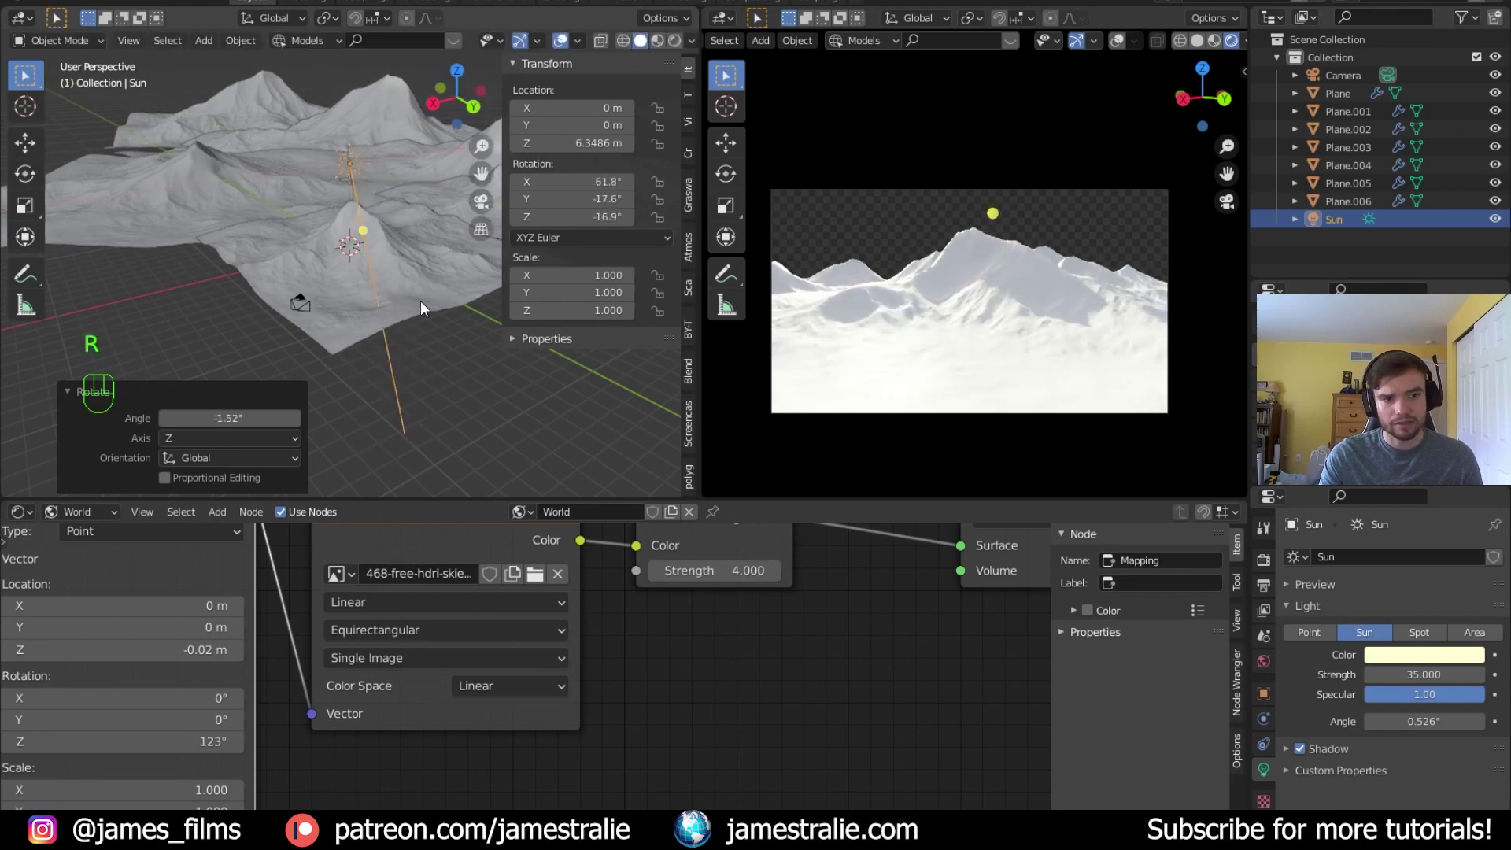
Select the front mountain plane, switch the shader editor to object materials, and create a new material named mountain
left_click(343, 294)
left_click(79, 512)
left_click(87, 533)
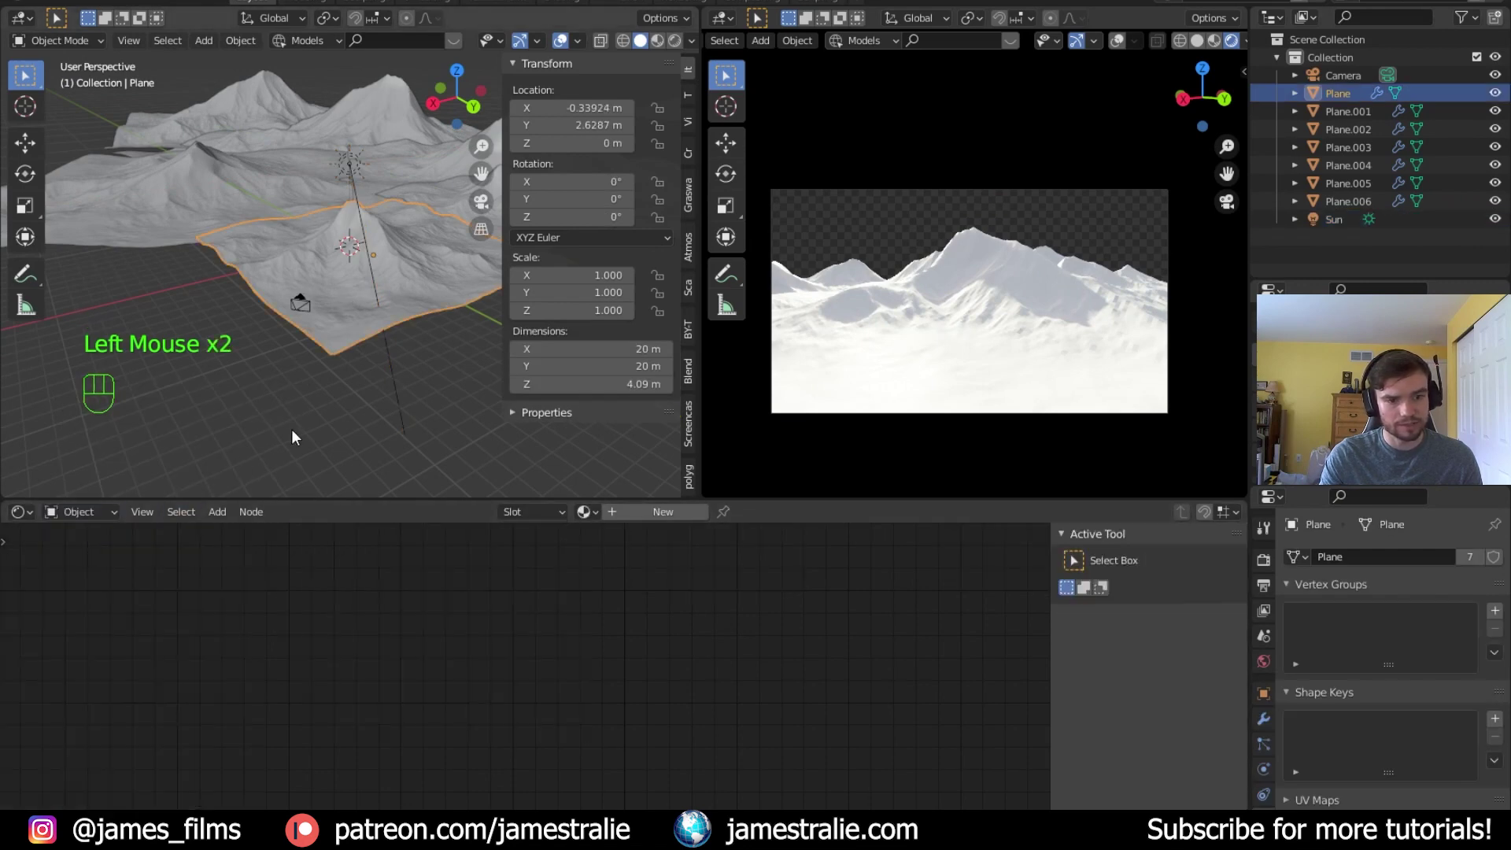
scroll(677, 618, "down", 8)
left_click(665, 512)
left_click(622, 511)
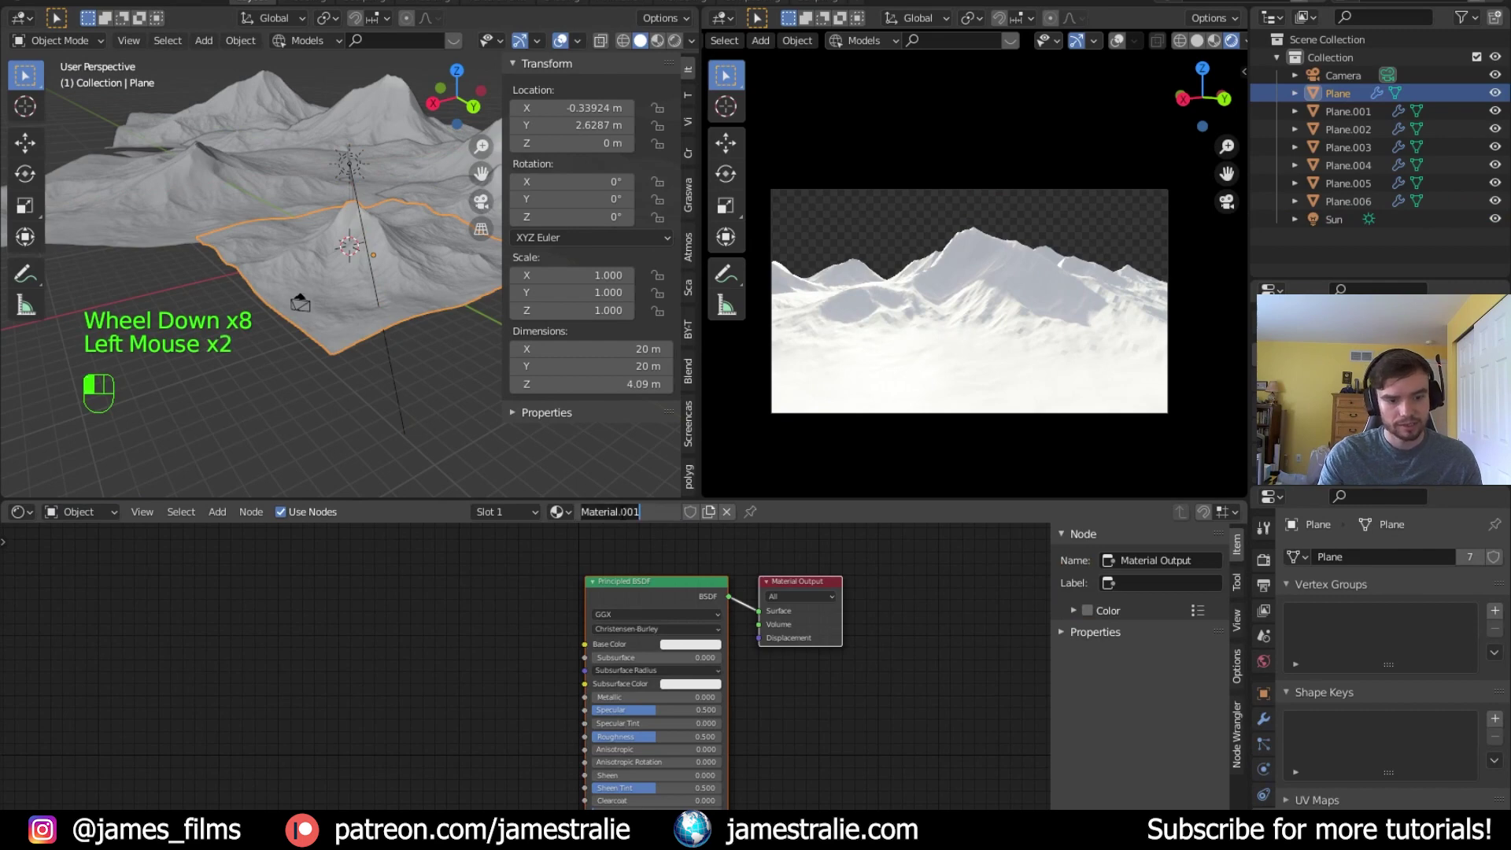
type("mountain")
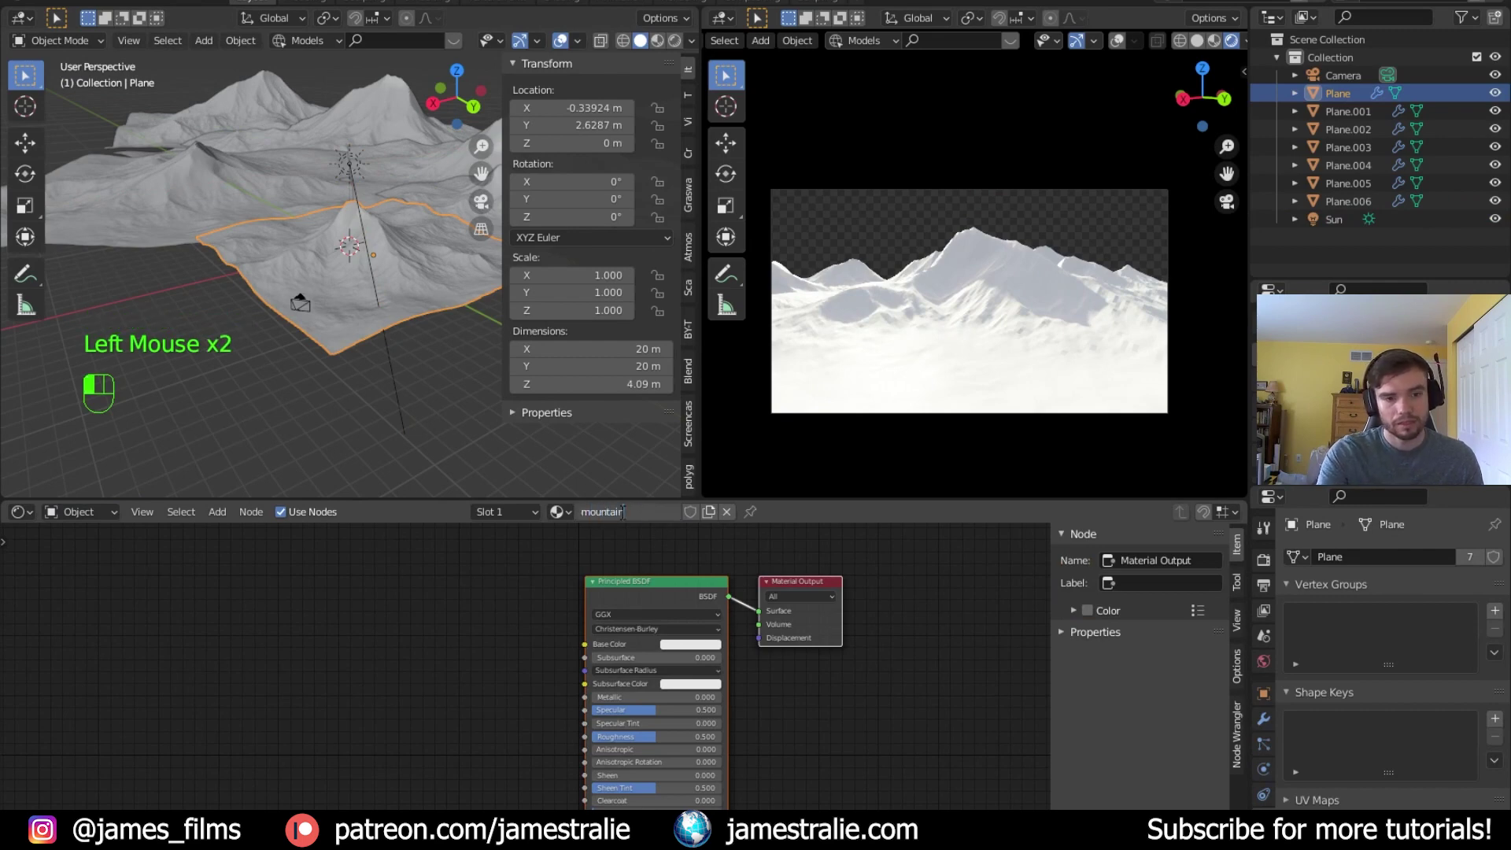
key("Return")
scroll(480, 660, "down", 3)
middle_click_drag(480, 660, 451, 602)
scroll(427, 598, "down", 2)
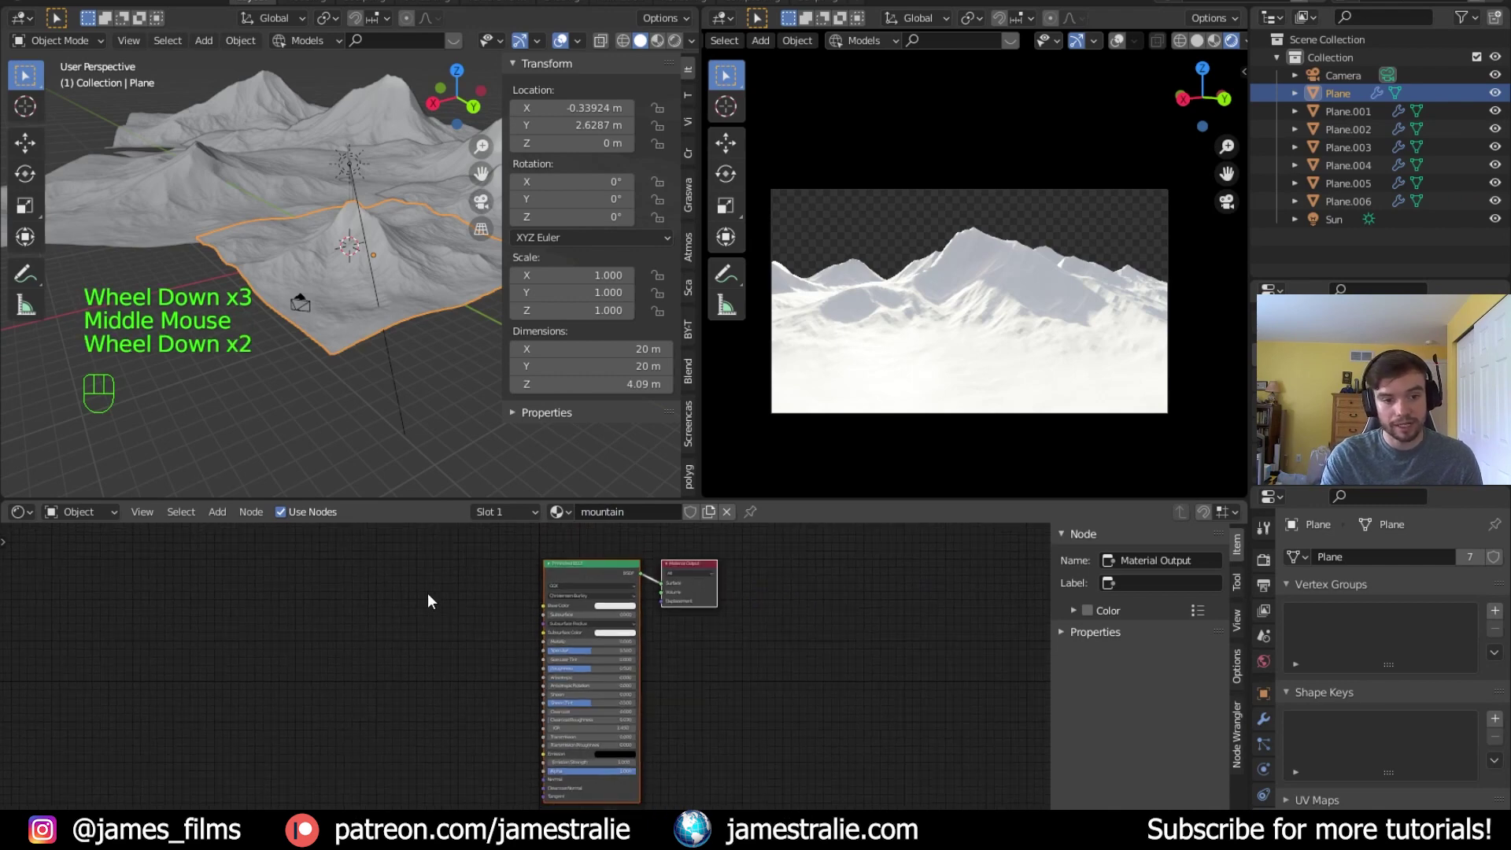
scroll(437, 590, "down", 2)
left_click(438, 581)
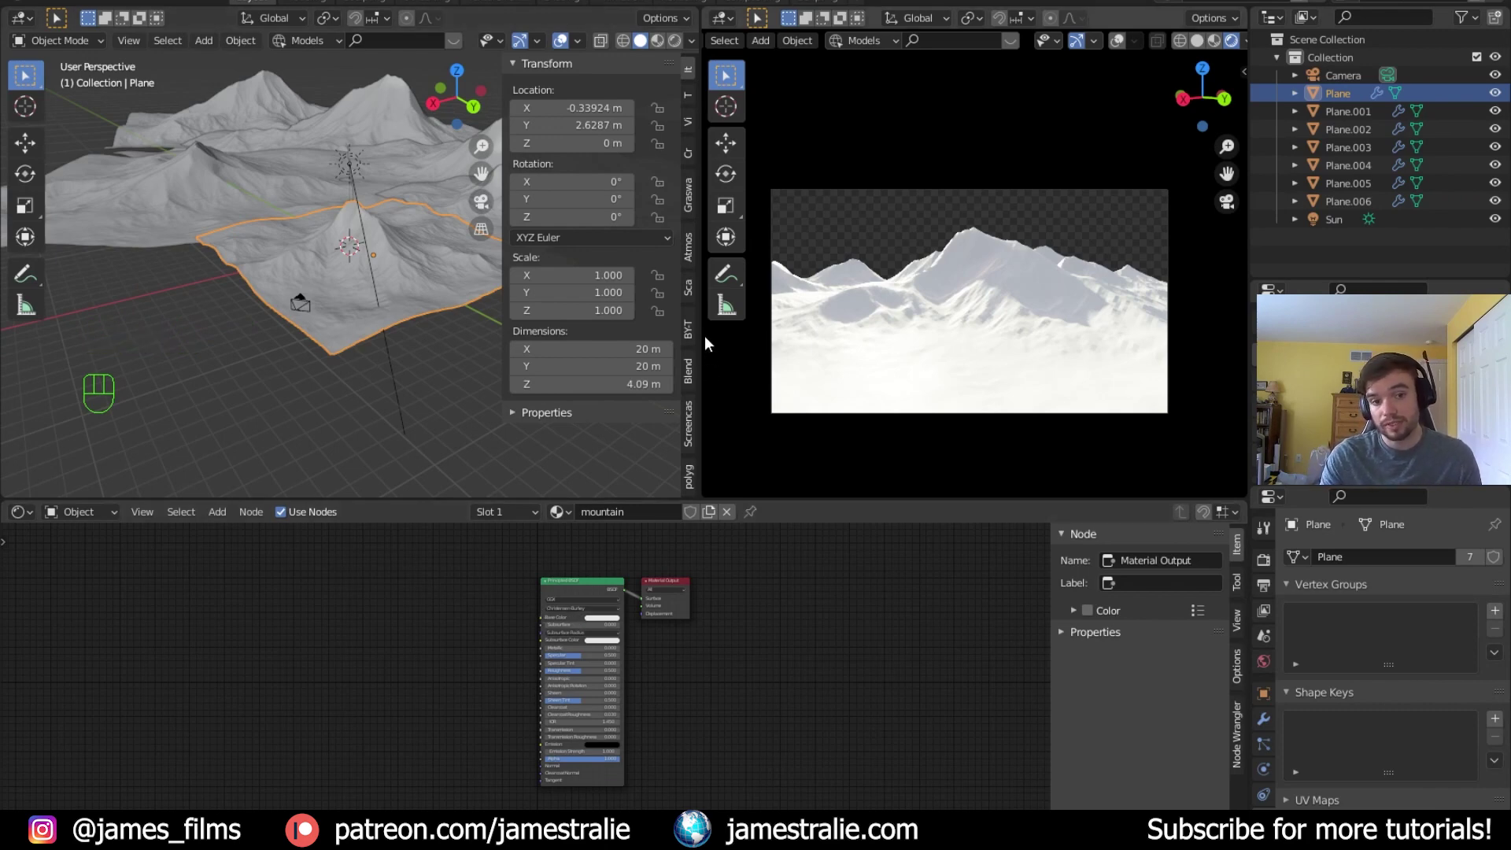
Open BlenderKit's material search and look through the list of material categories
left_click(688, 373)
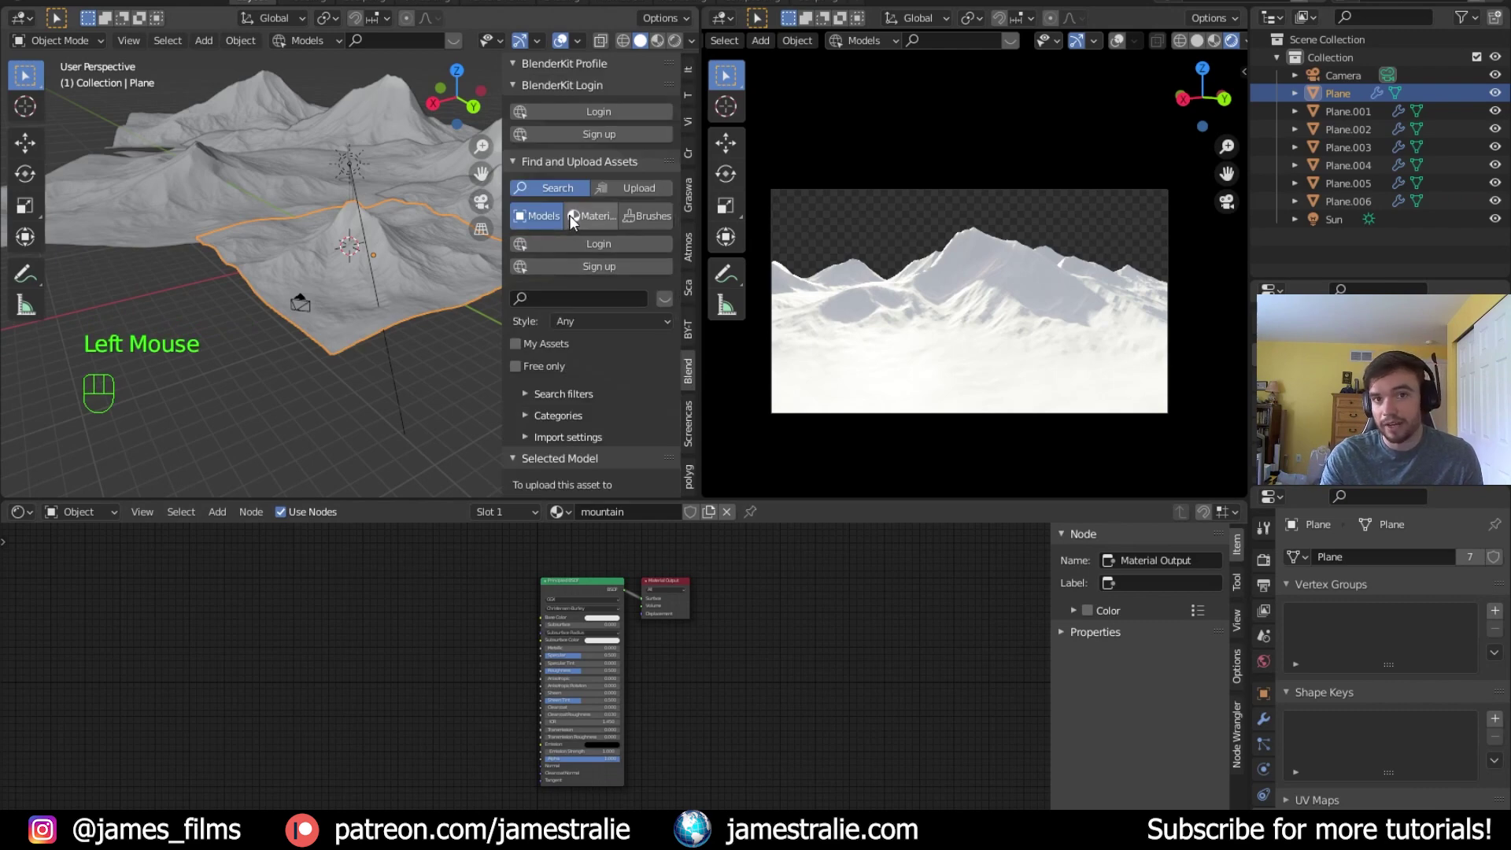
left_click(592, 223)
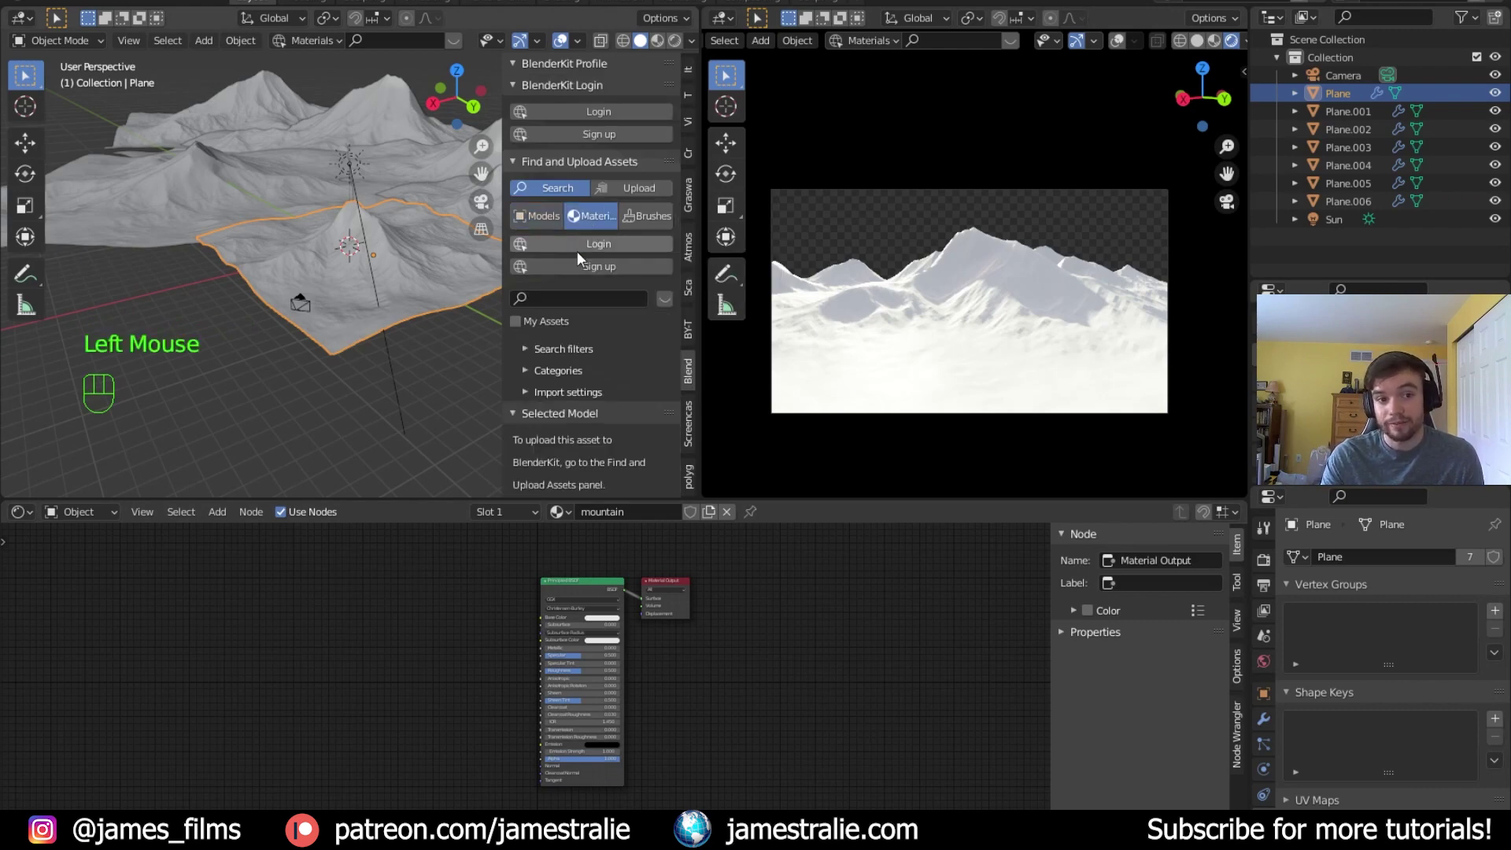
left_click(555, 370)
scroll(567, 347, "down", 4)
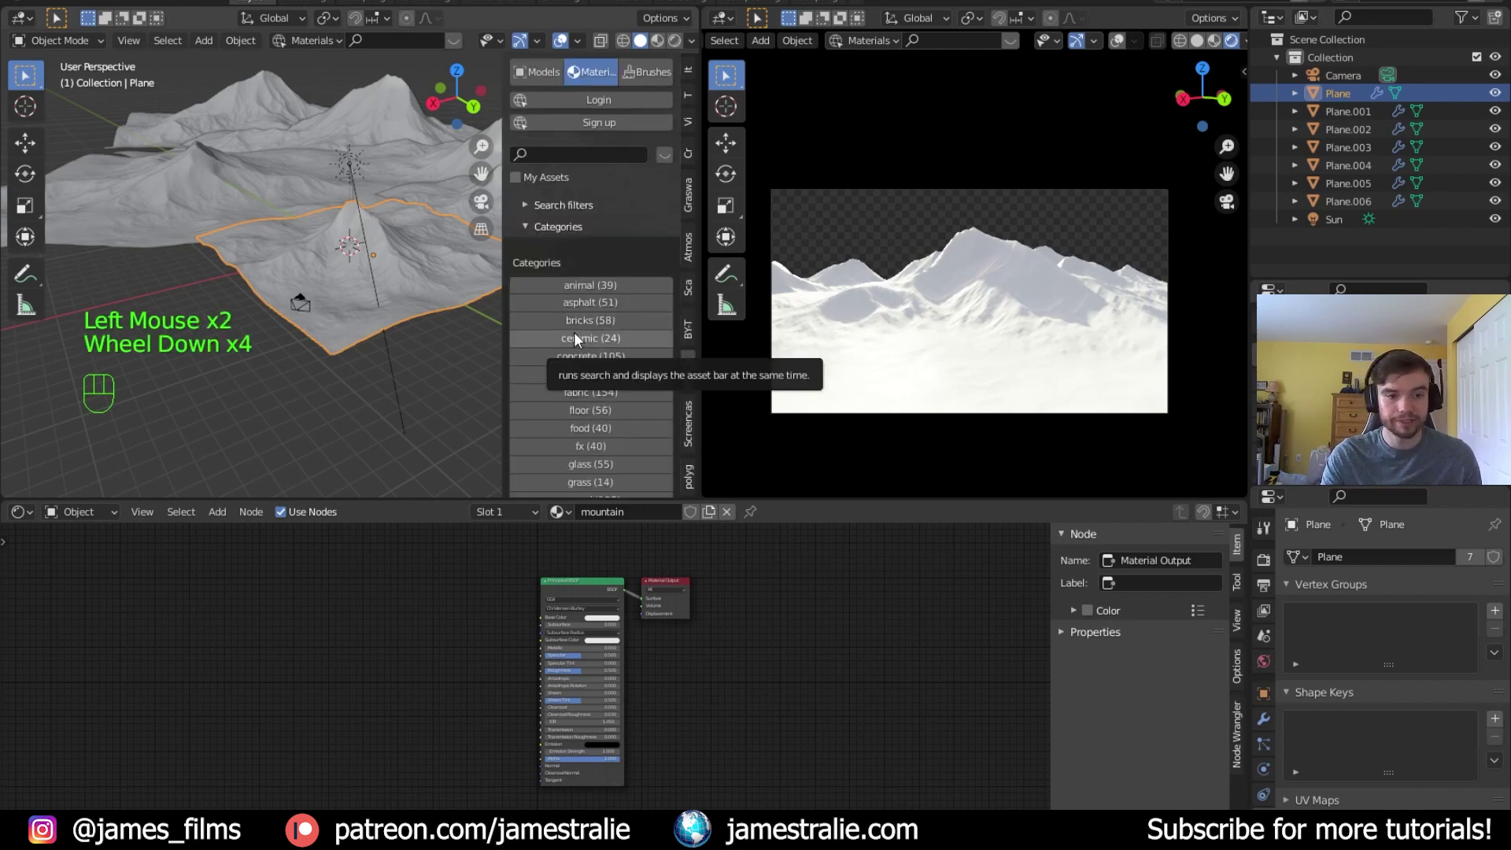
scroll(600, 346, "down", 2)
scroll(603, 356, "down", 10)
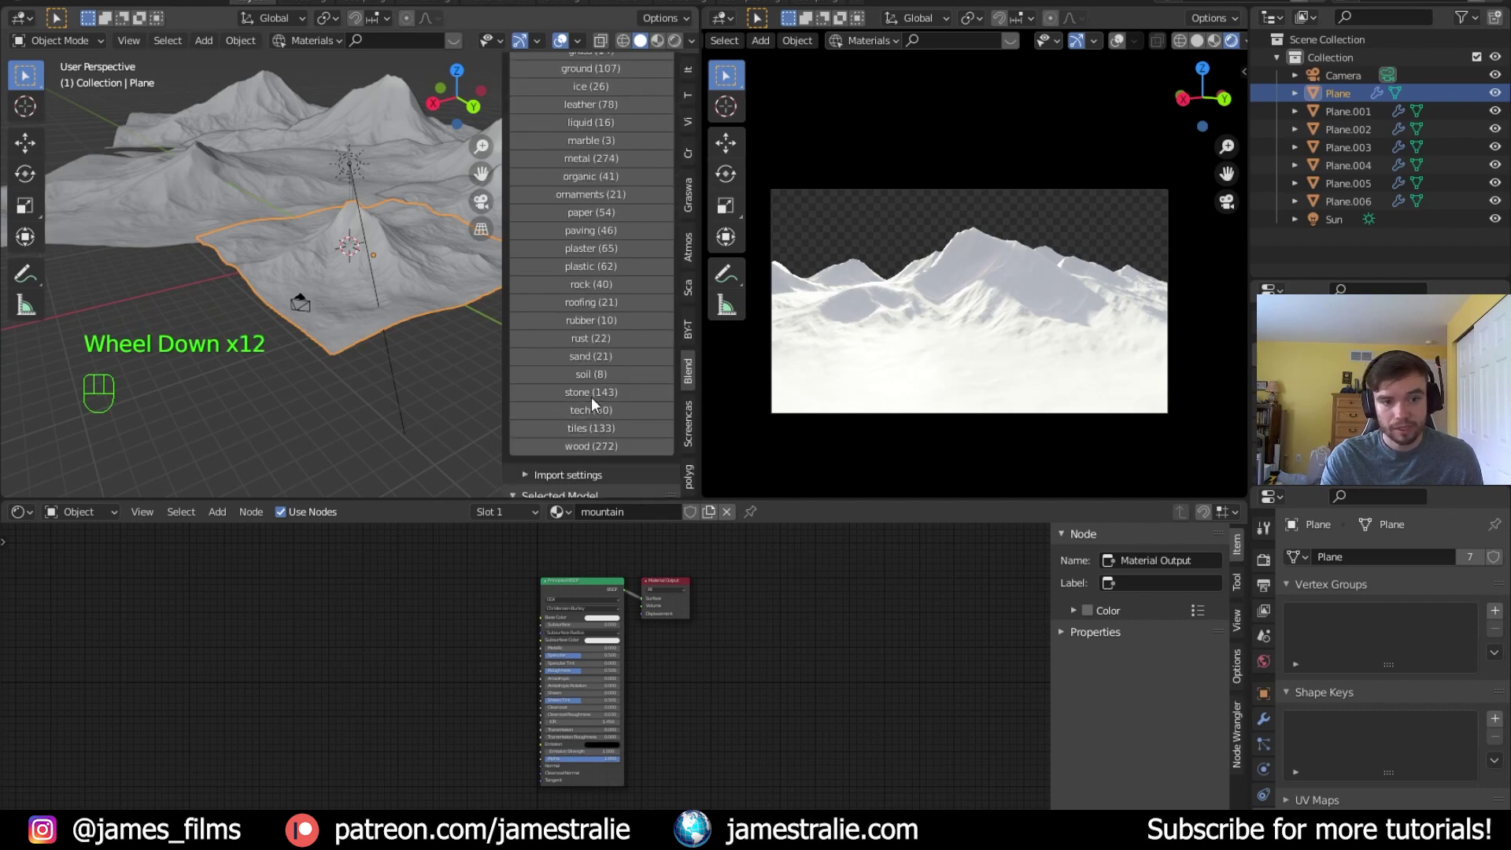
scroll(597, 425, "up", 1)
scroll(570, 173, "up", 7)
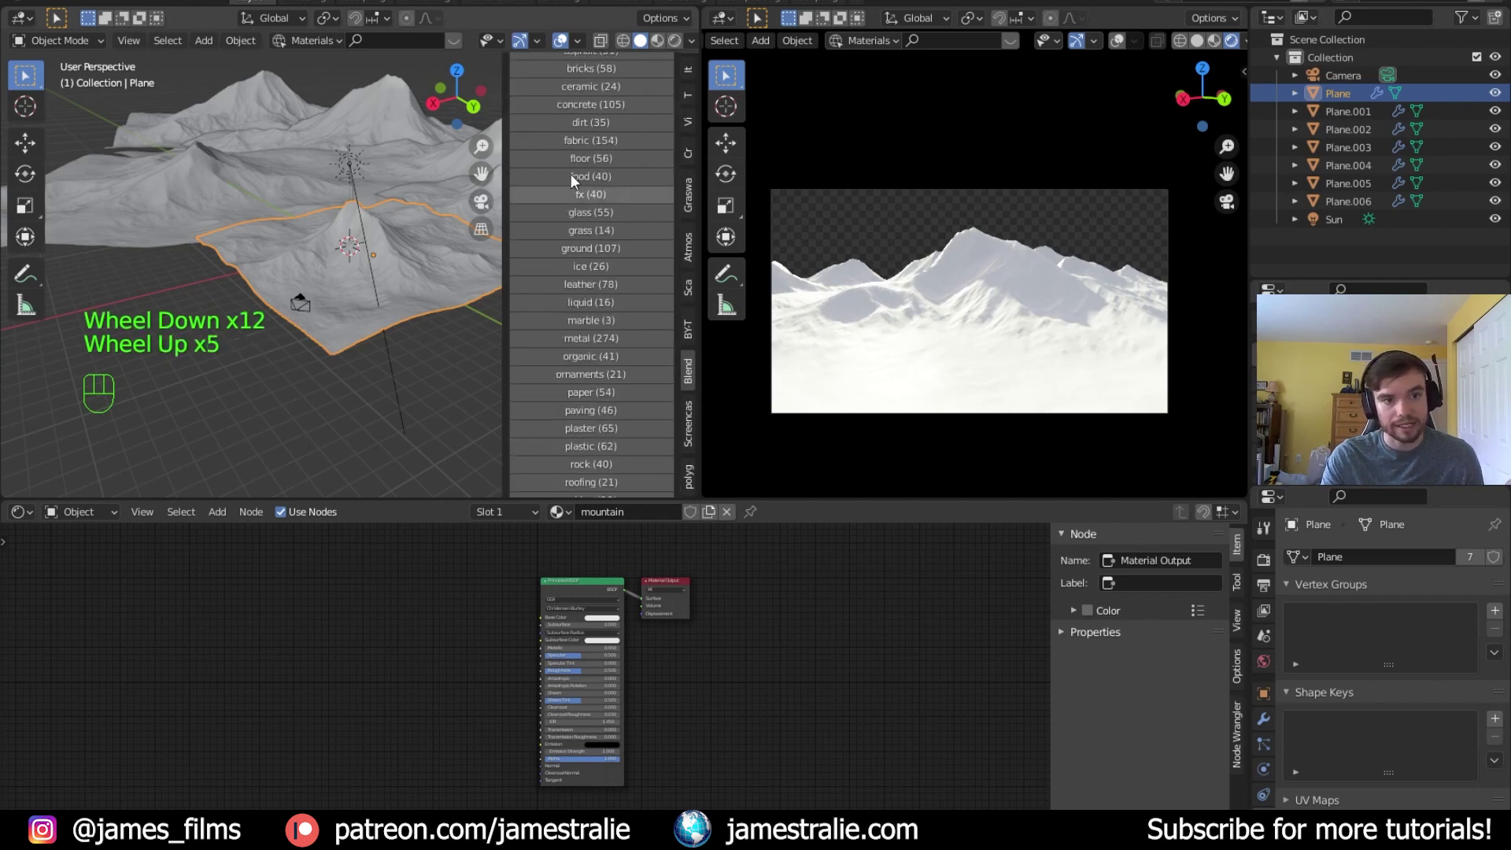
scroll(600, 333, "down", 2)
scroll(576, 203, "up", 5)
Search the BlenderKit materials for "snow"
left_click(570, 129)
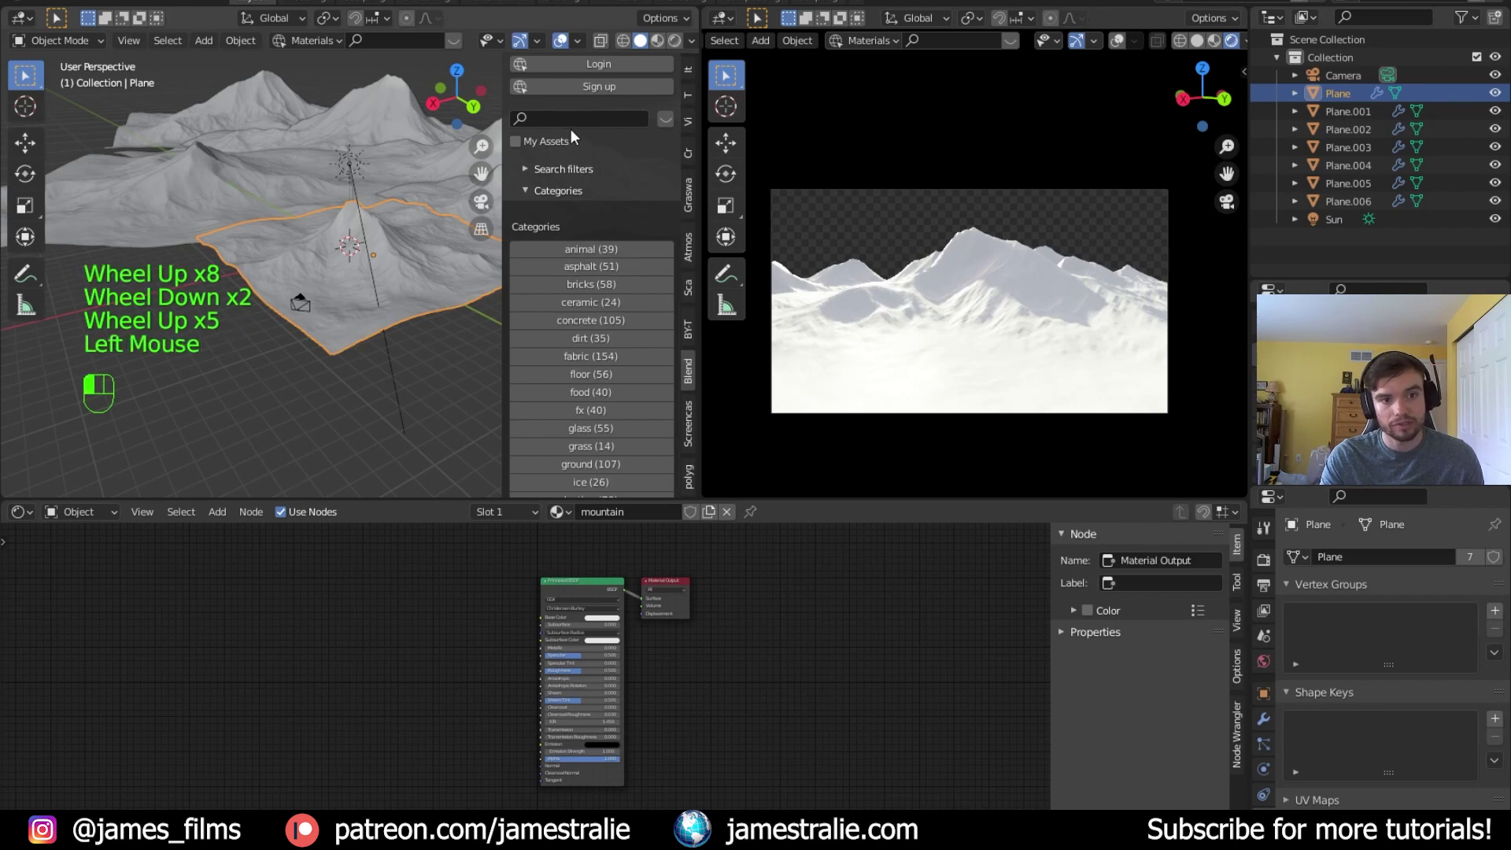
left_click(569, 124)
type("snow")
key("Return")
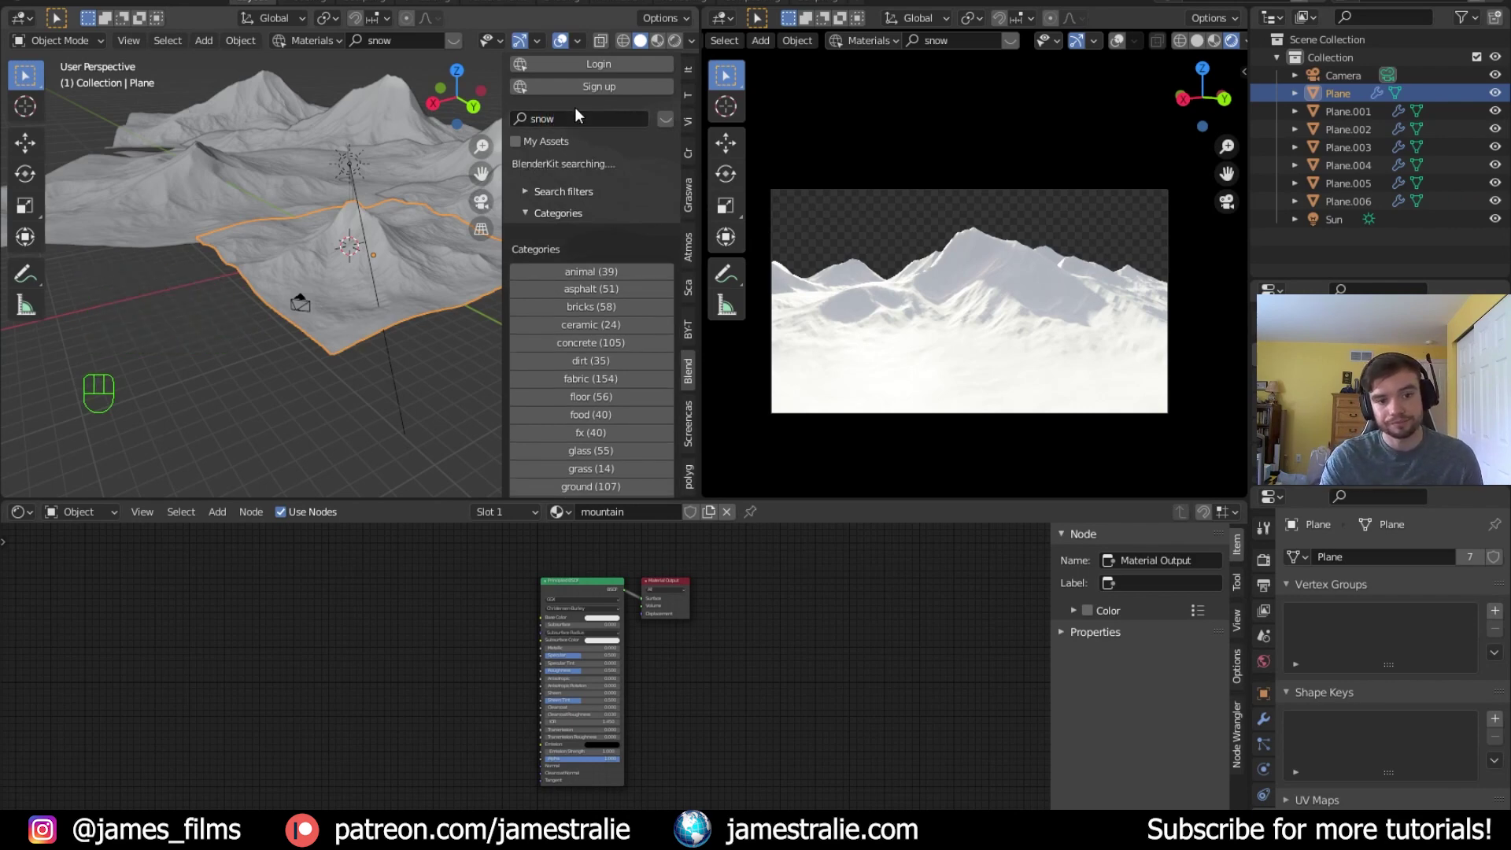
mouse_move(267, 204)
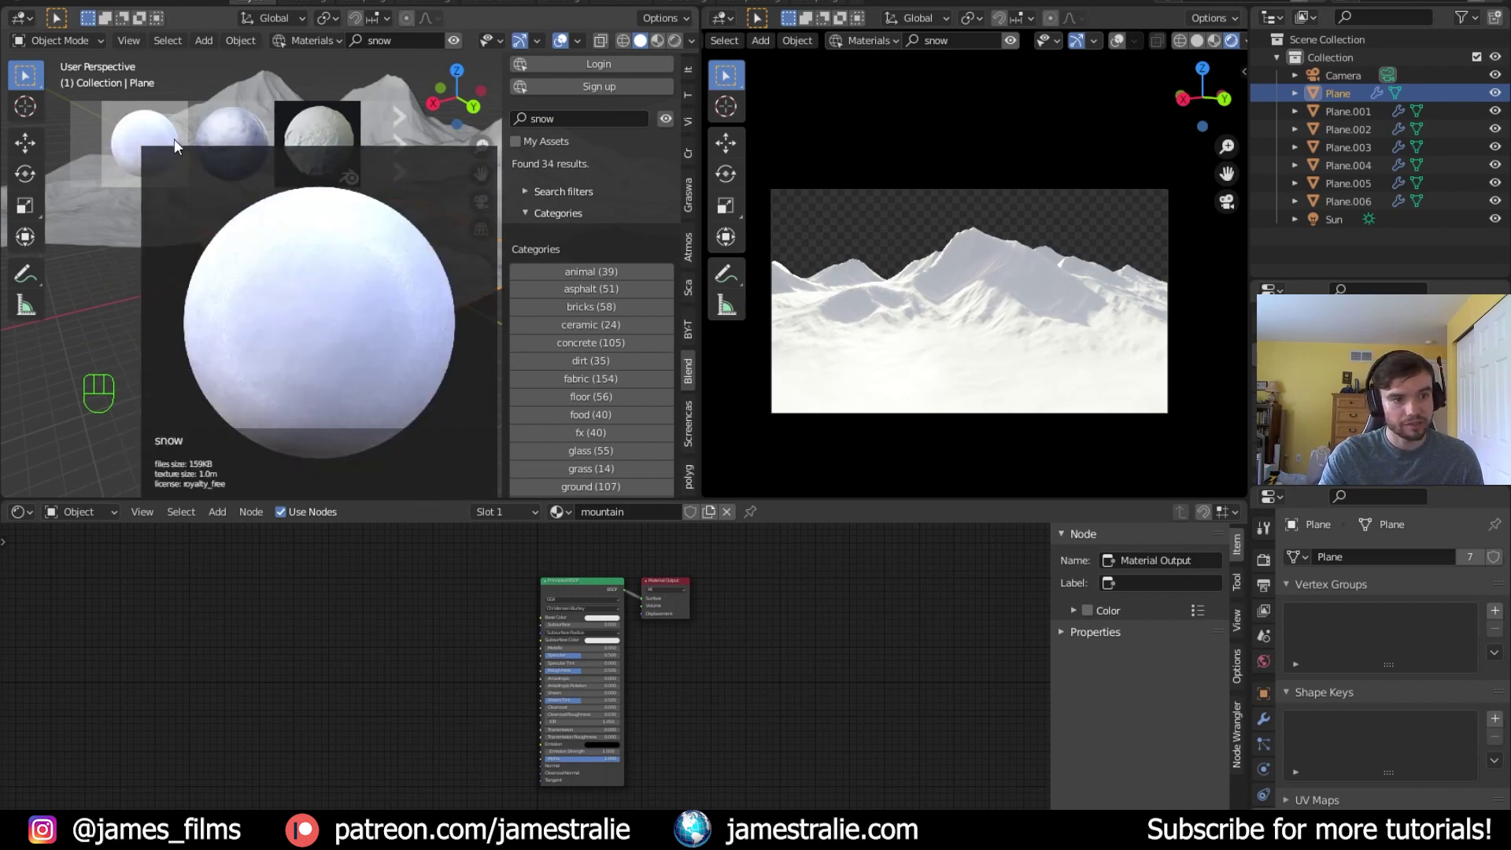
Add a second material slot to the front mountain plane and apply the Stylized Snow 02 material from the BlenderKit results
left_click(497, 512)
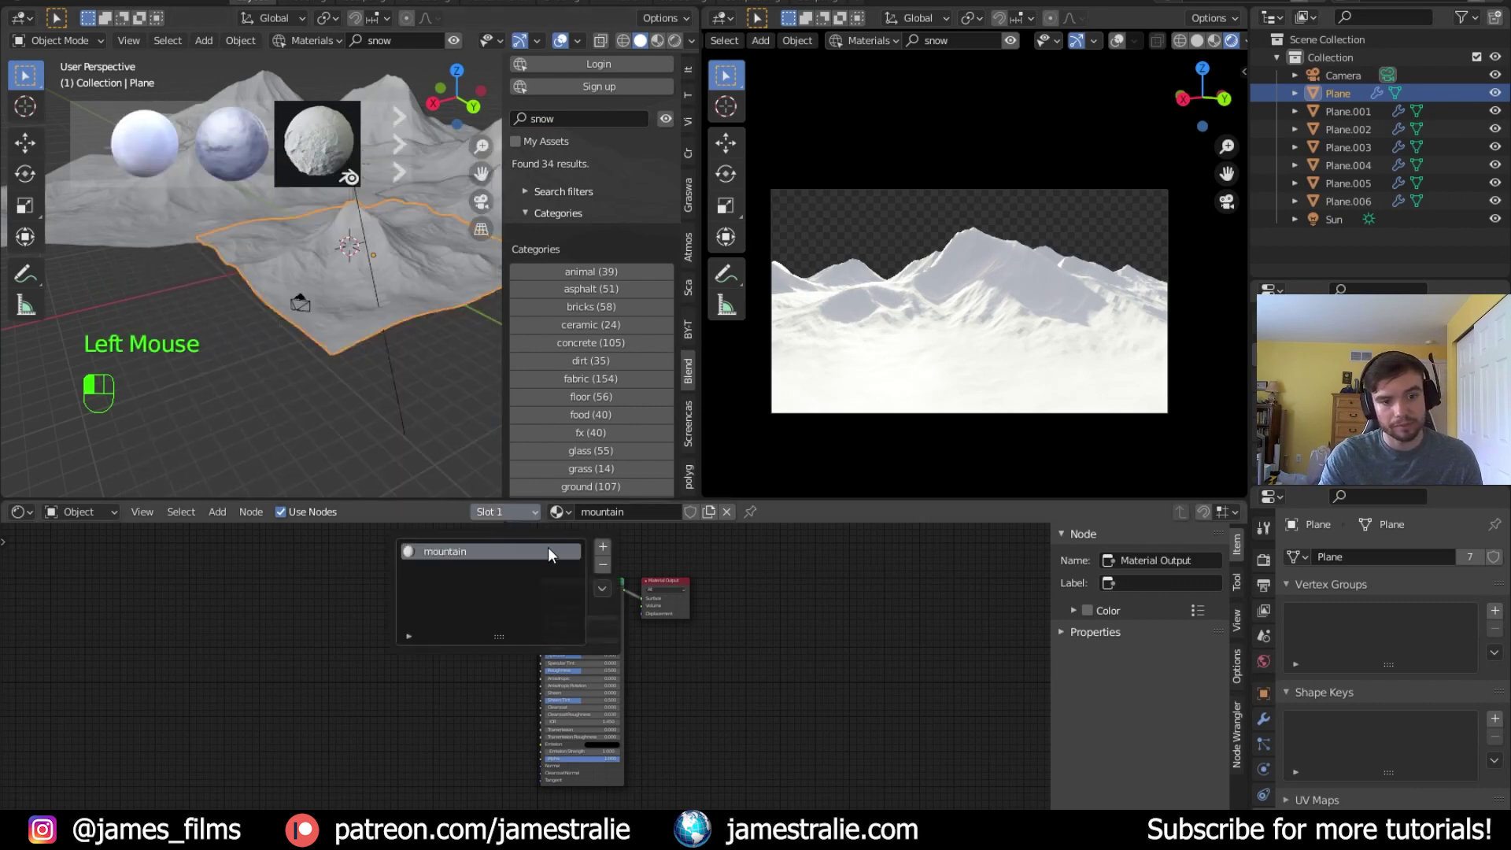
left_click(602, 546)
mouse_move(299, 162)
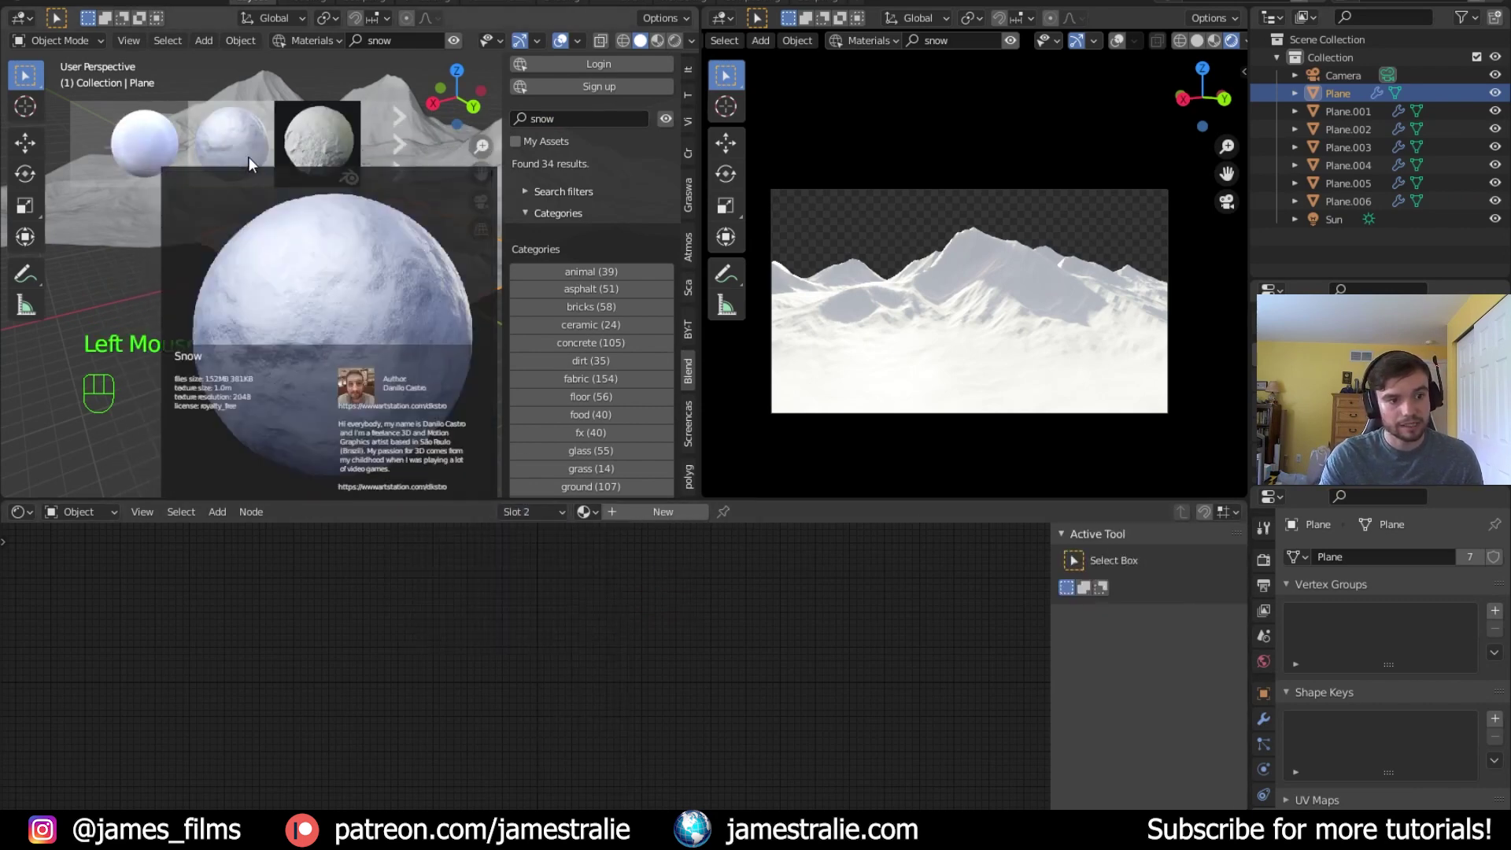
scroll(236, 149, "down", 2)
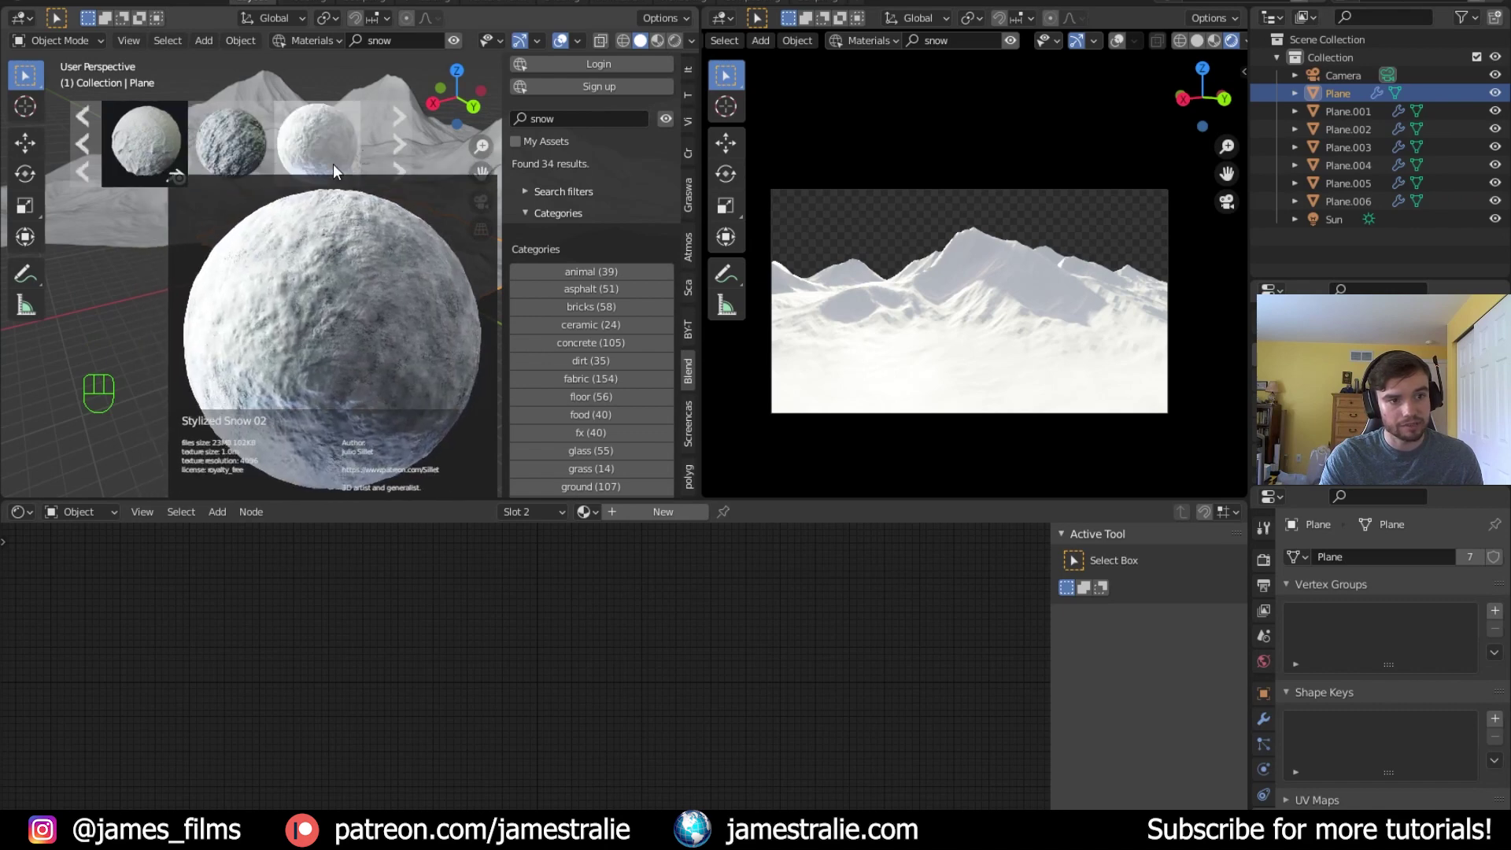
scroll(330, 164, "down", 1)
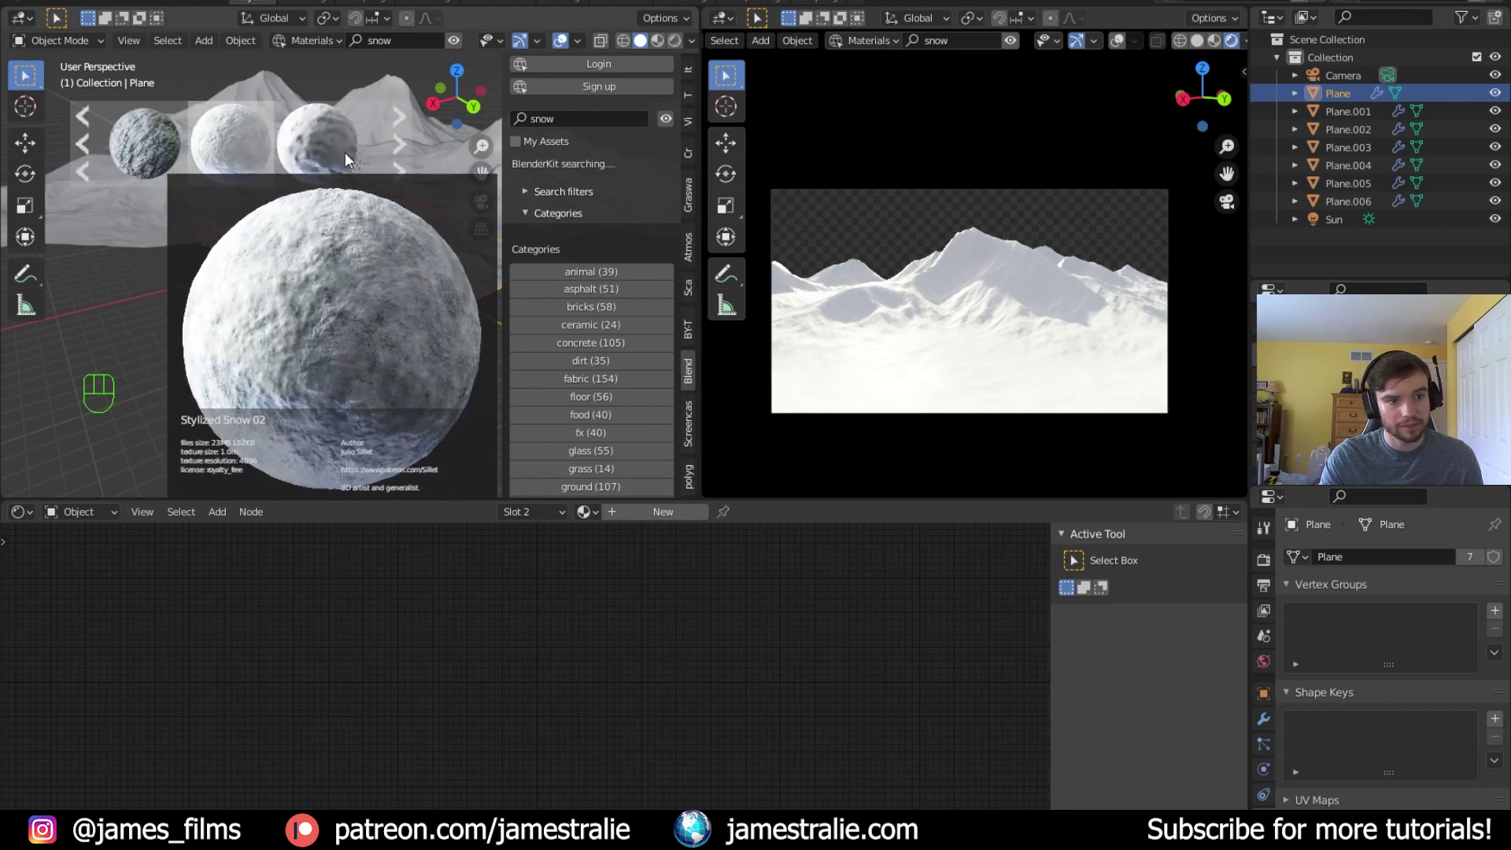
scroll(330, 161, "down", 1)
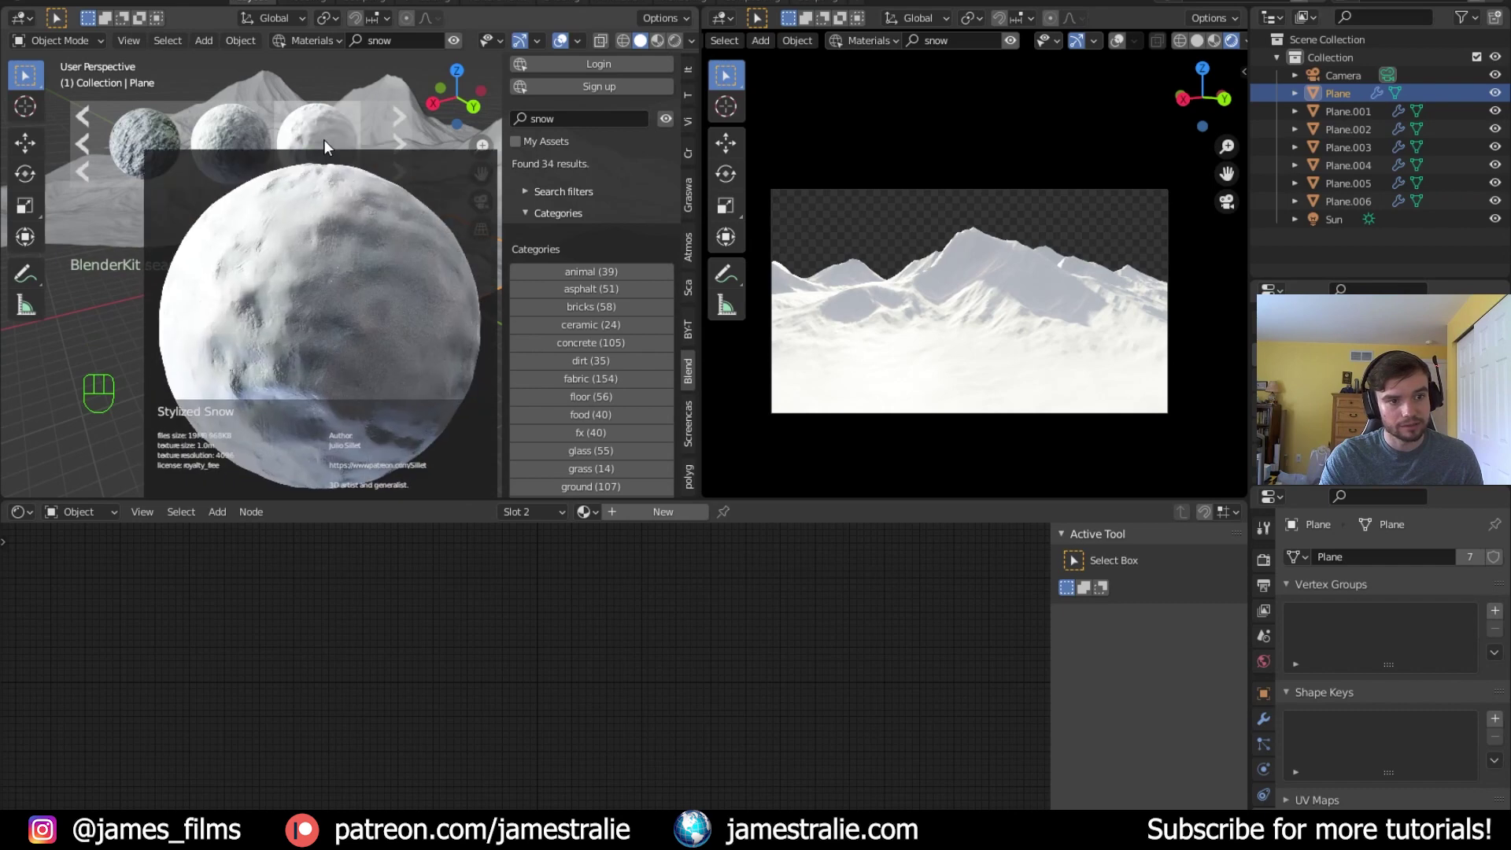
scroll(346, 159, "down", 3)
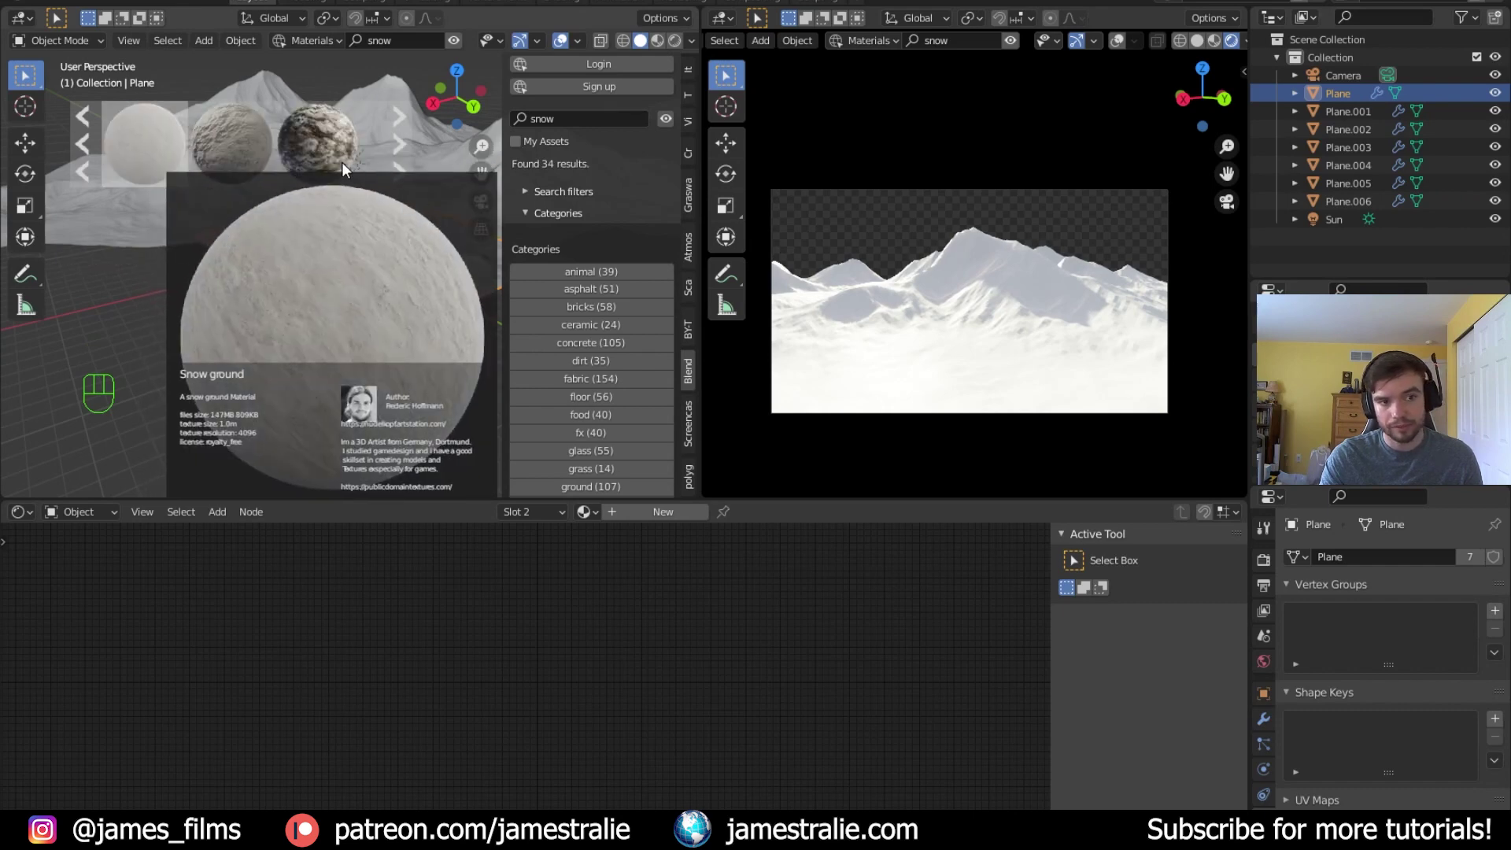
scroll(351, 161, "down", 1)
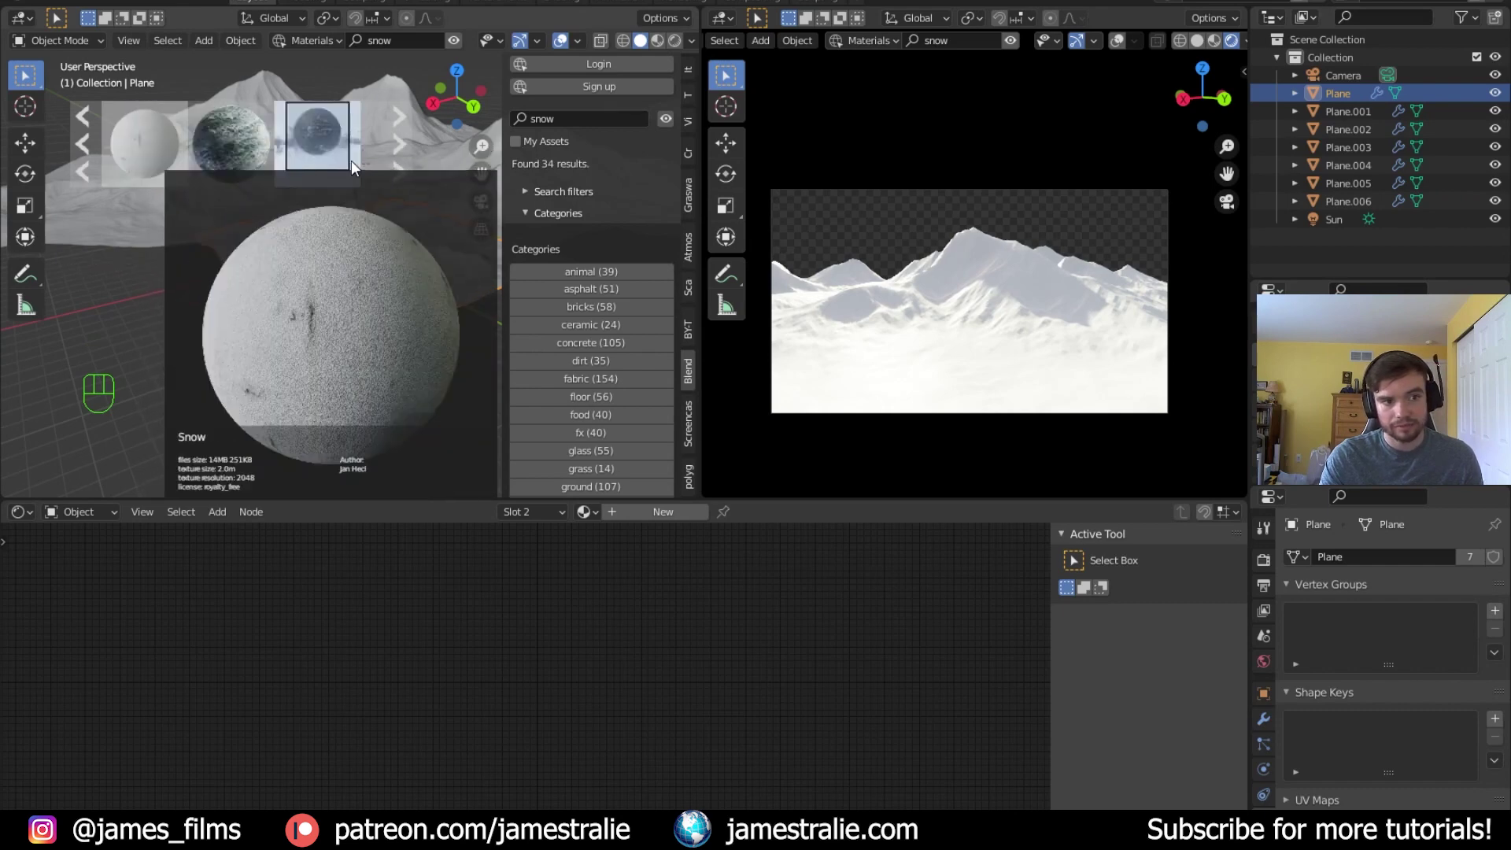
scroll(347, 162, "down", 1)
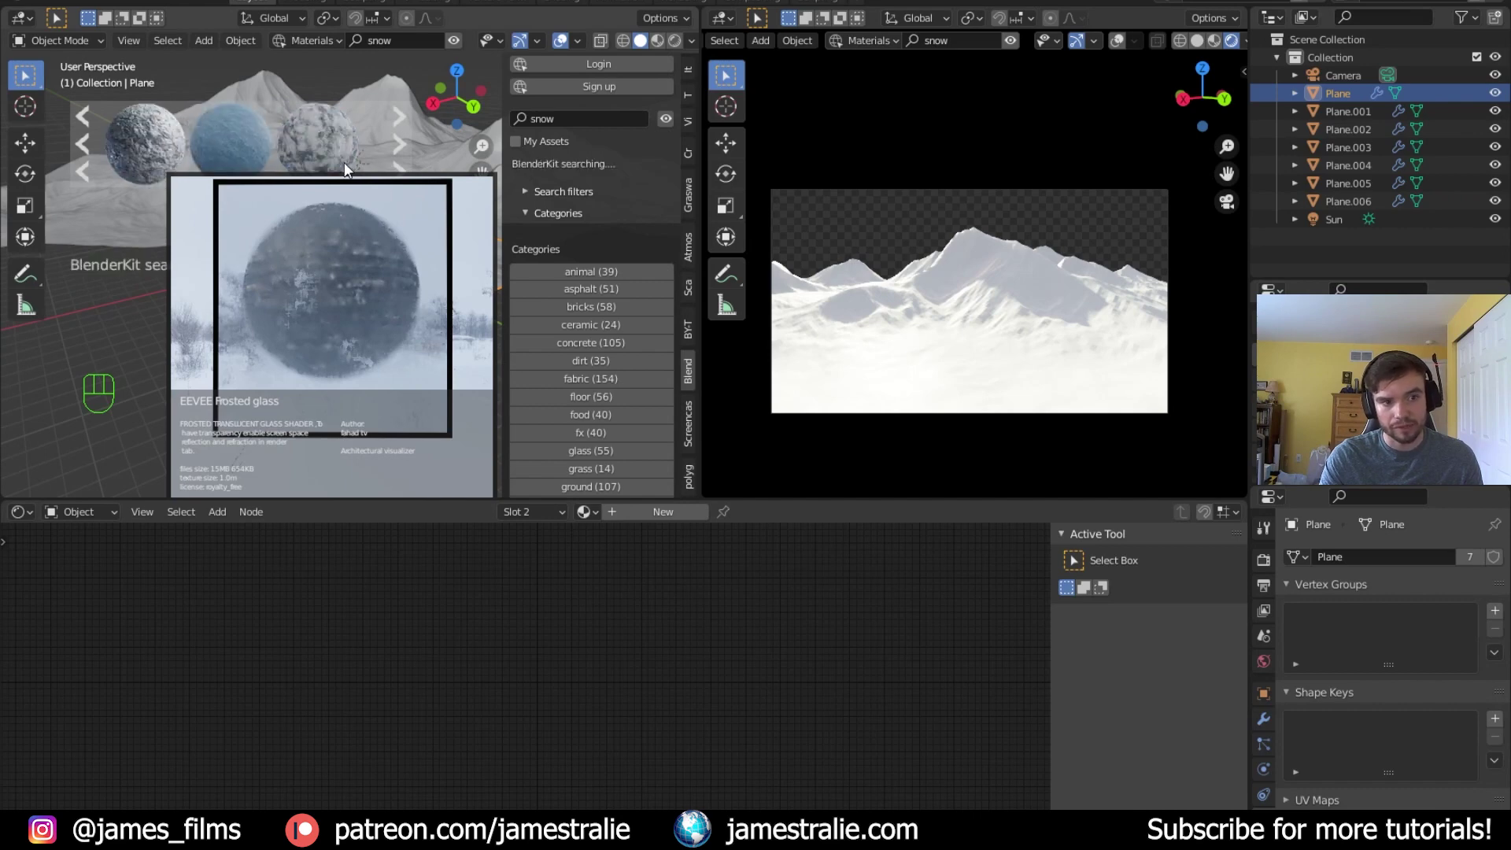
scroll(340, 163, "down", 1)
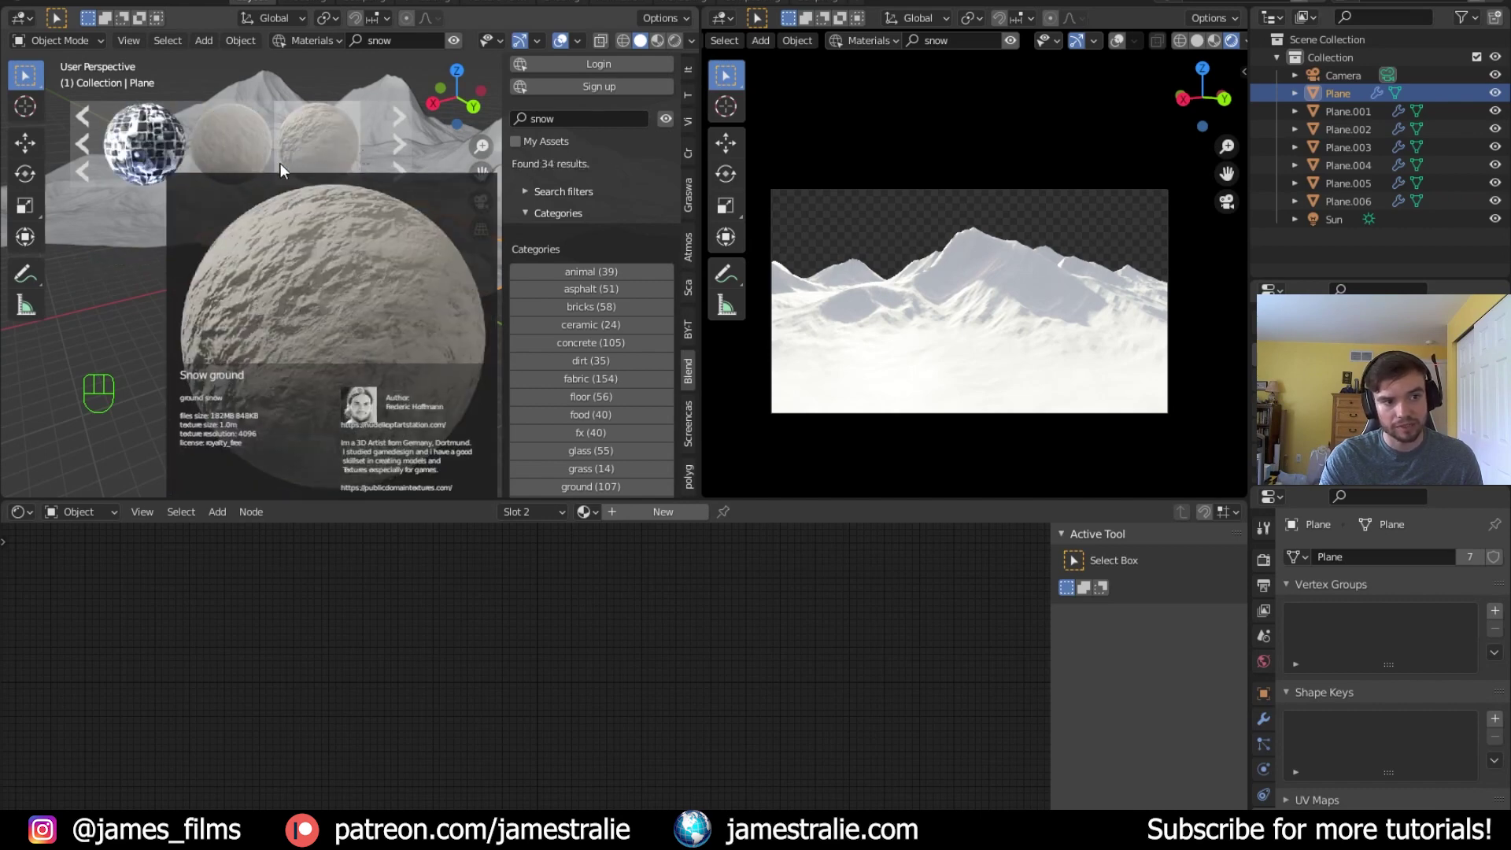
scroll(162, 151, "down", 2)
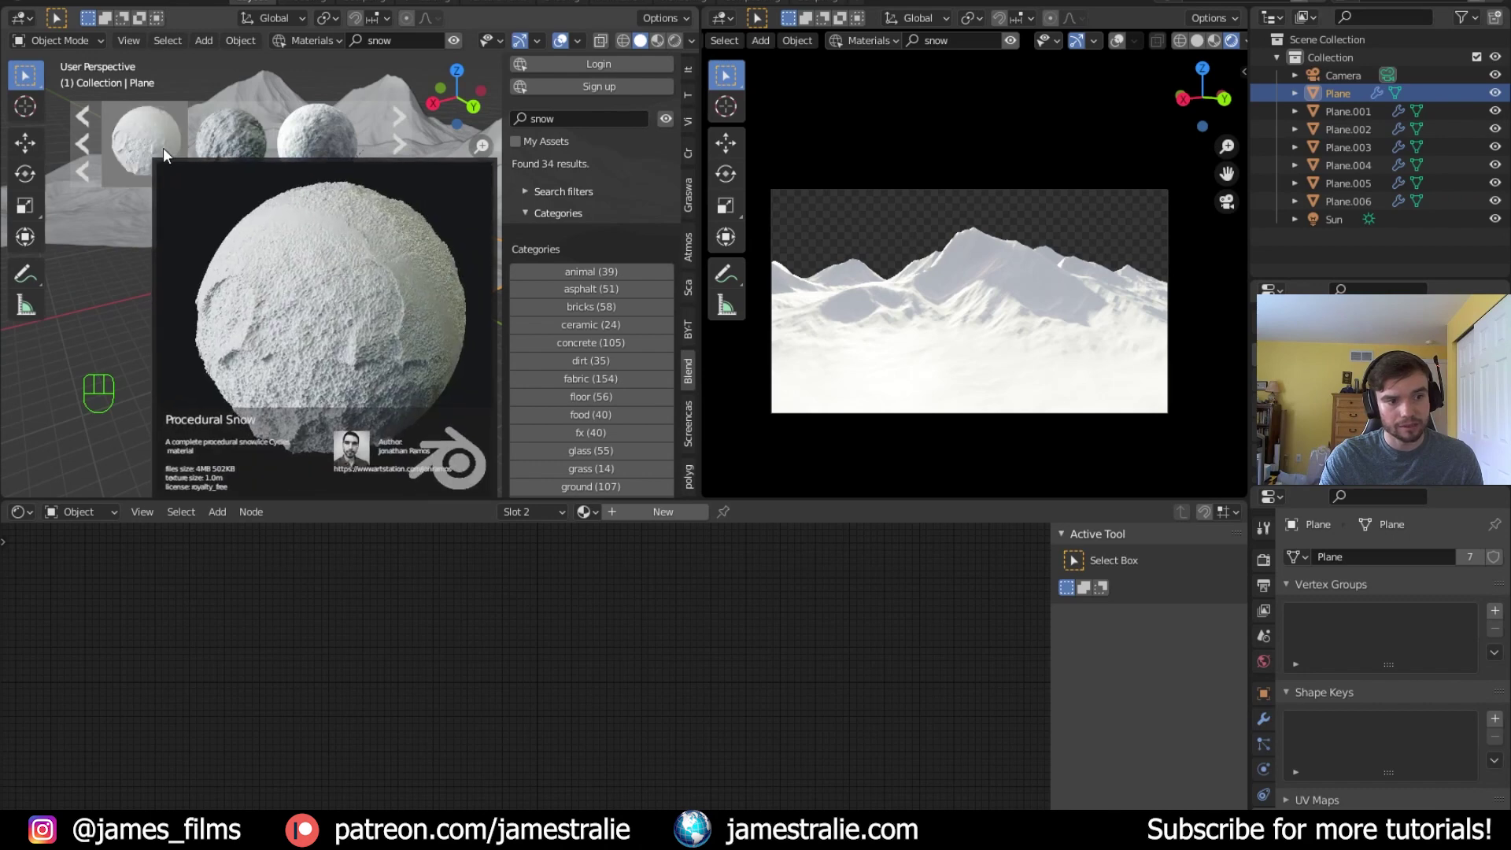
left_click(282, 138)
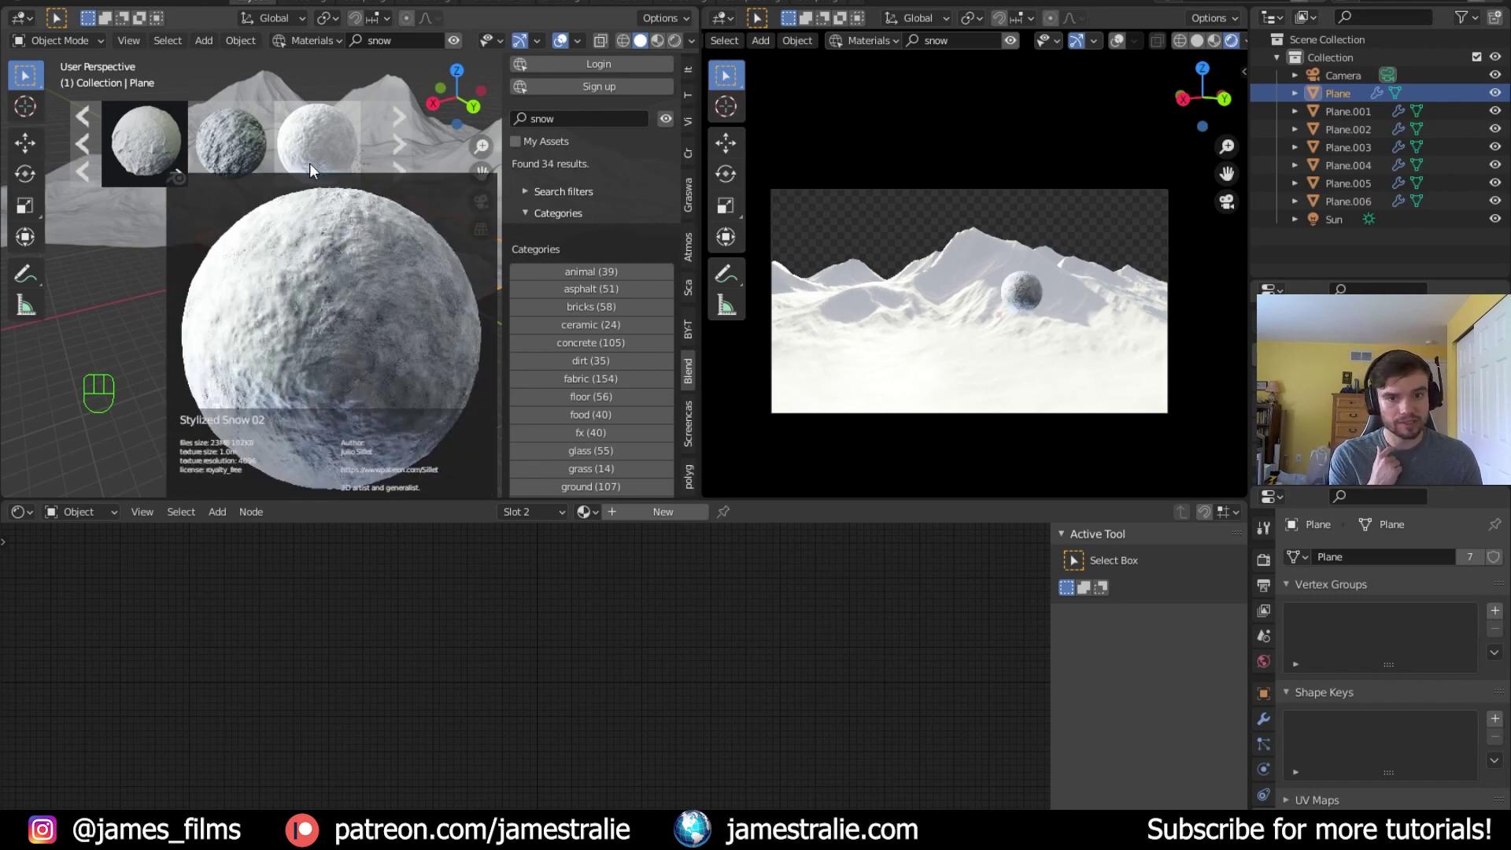
left_click_drag(334, 159, 400, 233)
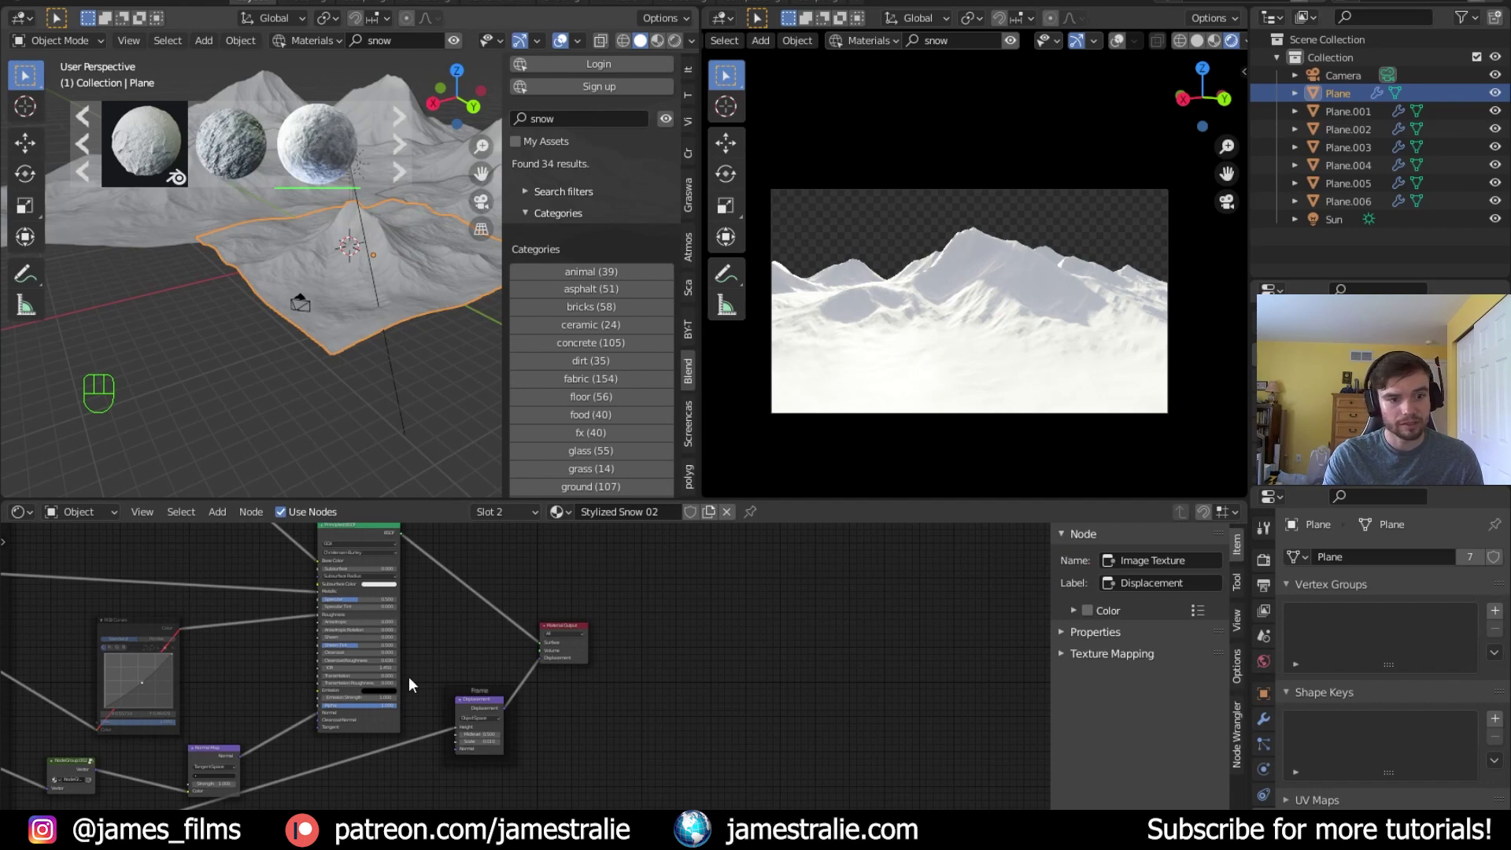
Join all Stylized Snow 02 nodes except the Material Output into one frame and label the frame SNOW
scroll(455, 660, "down", 20)
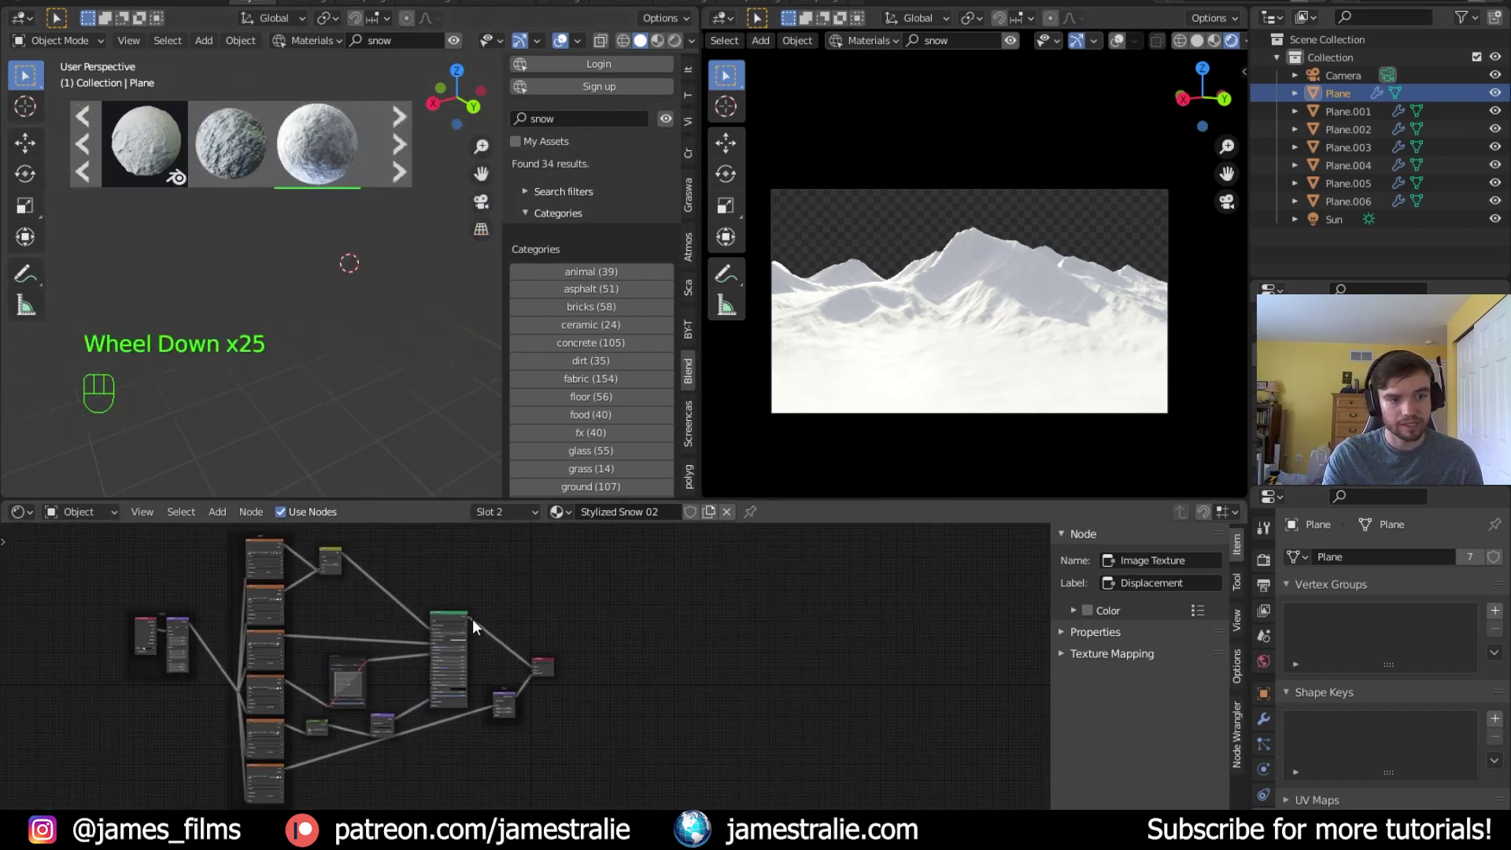
middle_click_drag(472, 619, 593, 616)
left_click(224, 794)
left_click_drag(196, 801, 620, 529)
key("ctrl+j")
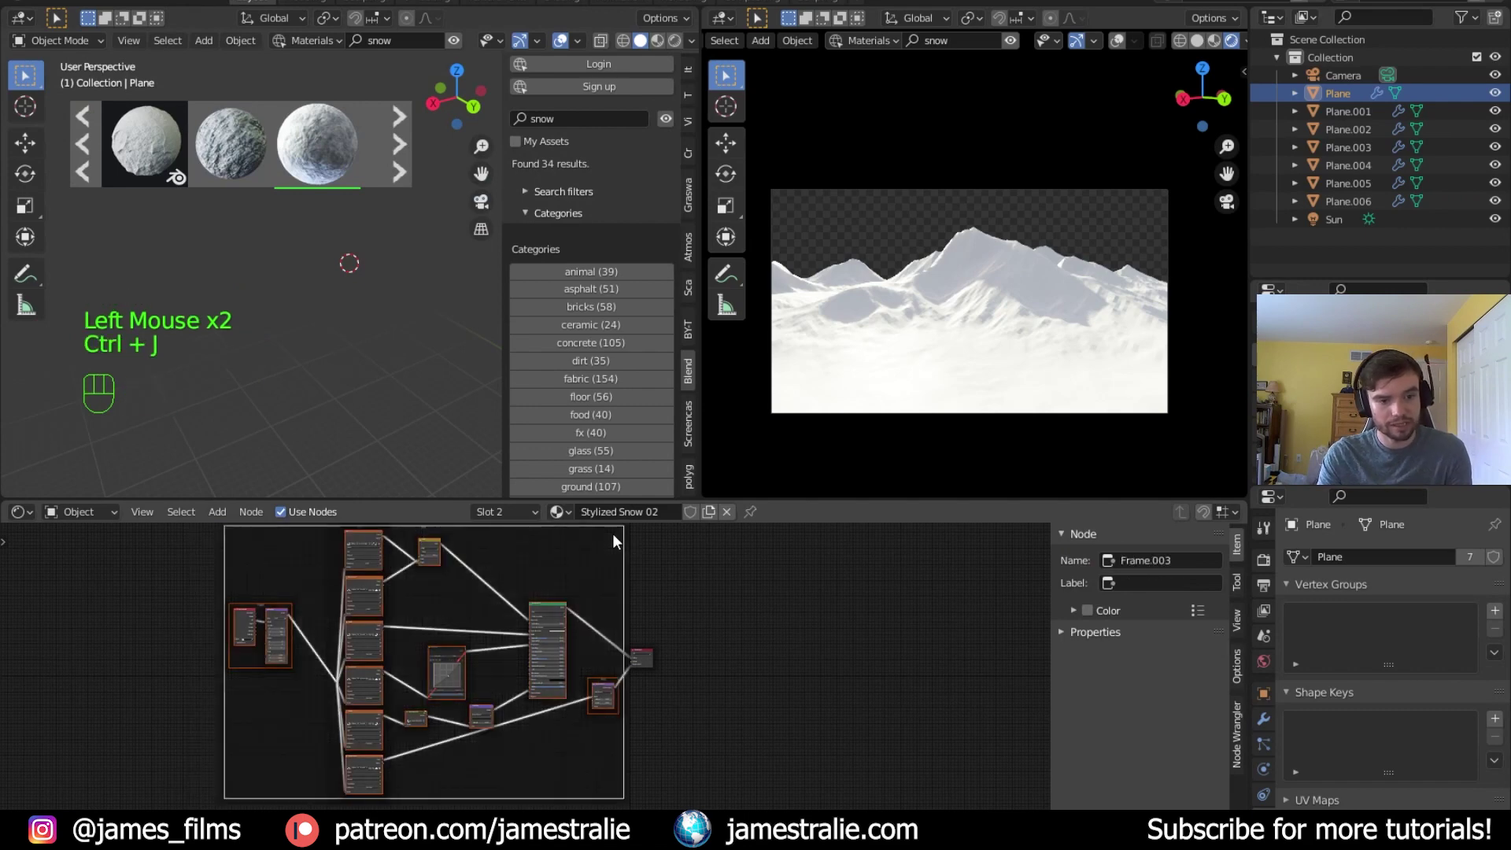
left_click(1141, 583)
type("SNOW")
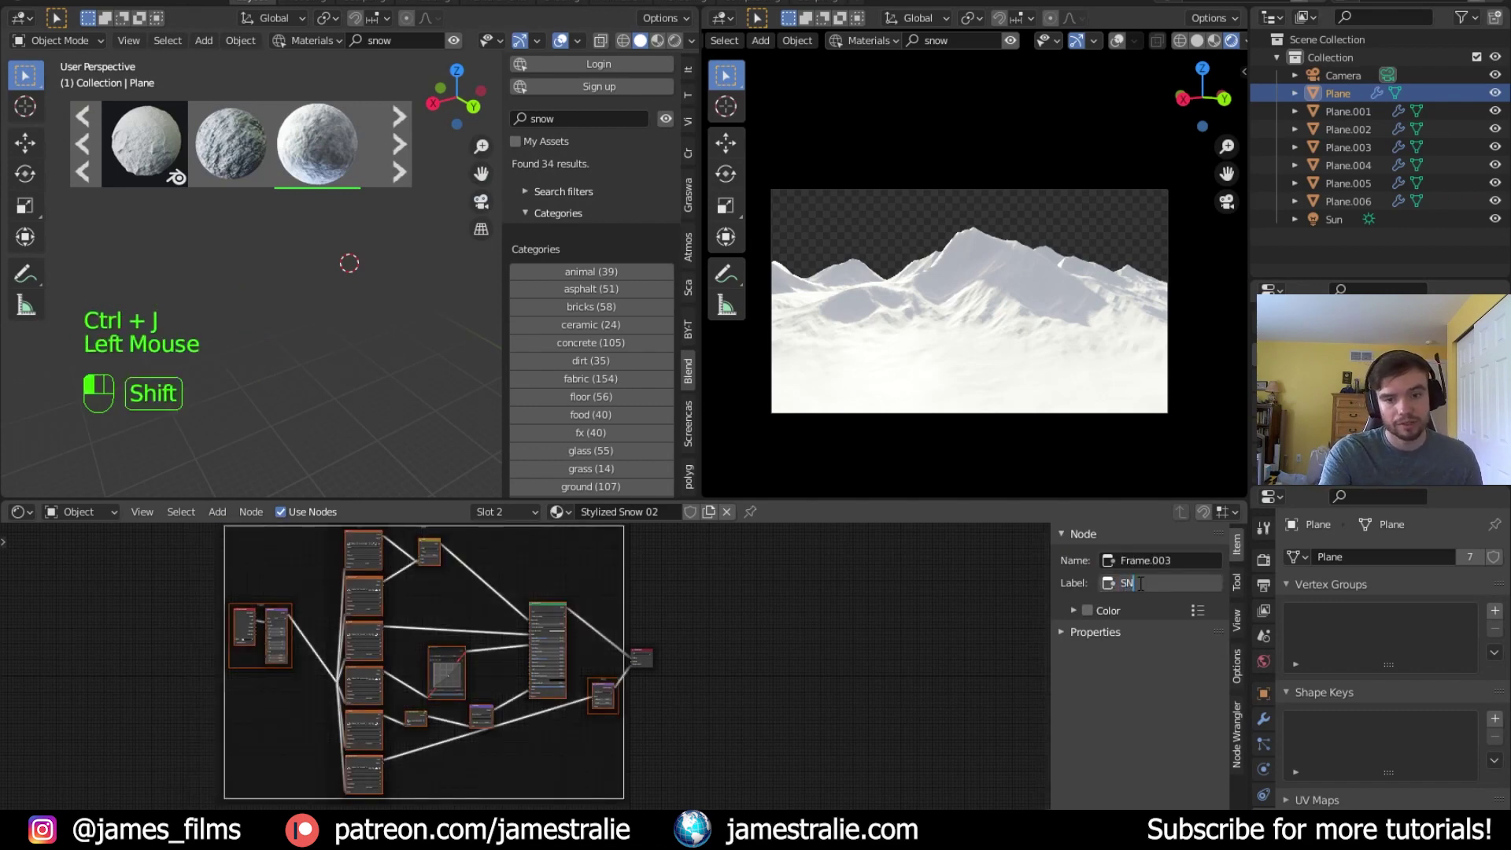
key("Return")
Enable a custom color on the SNOW frame and make it pure white
left_click(1089, 610)
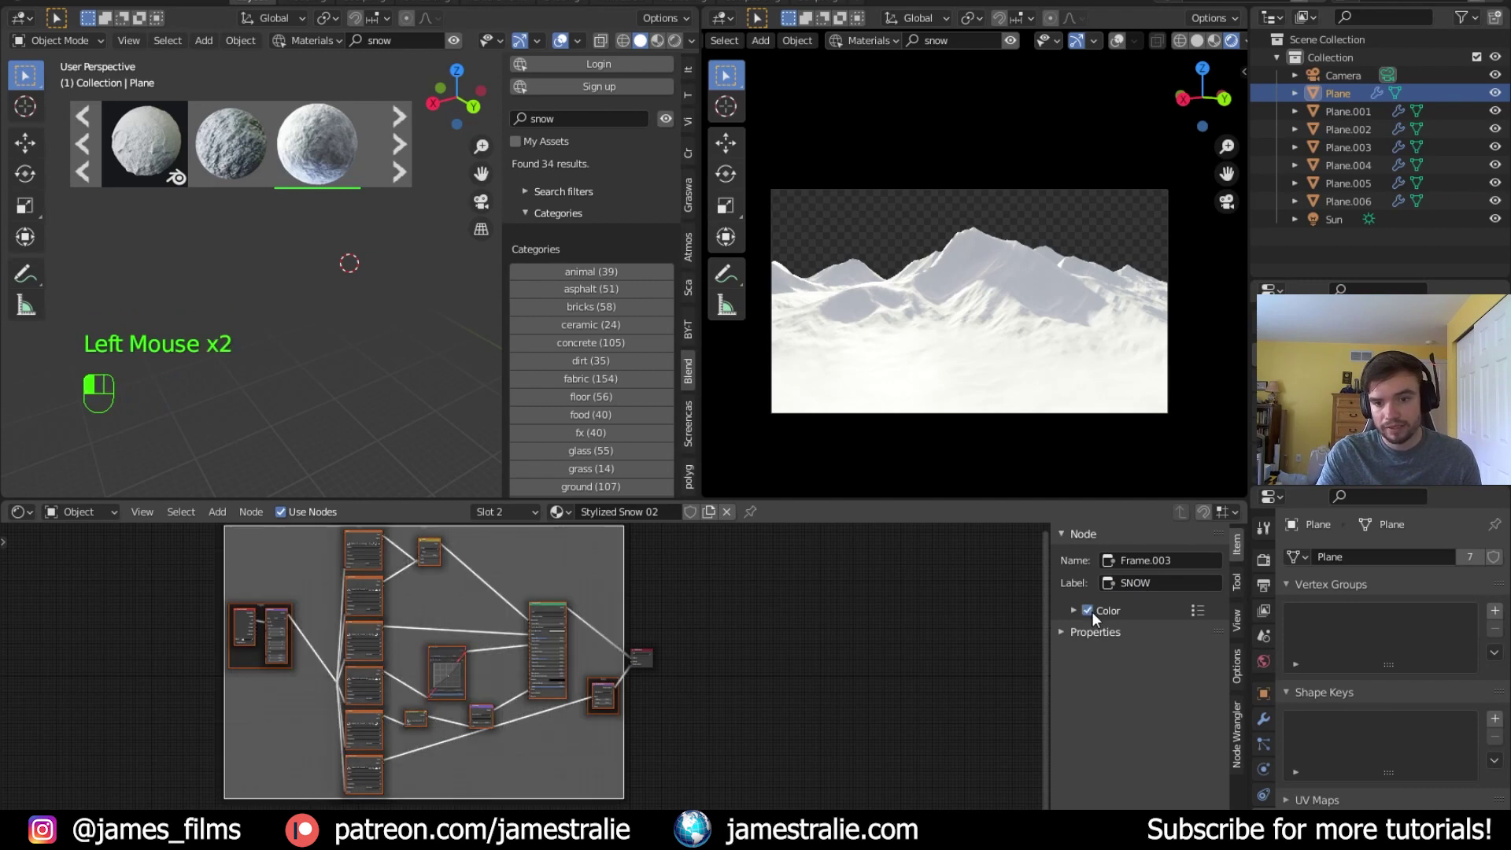
left_click(1074, 611)
left_click(1119, 634)
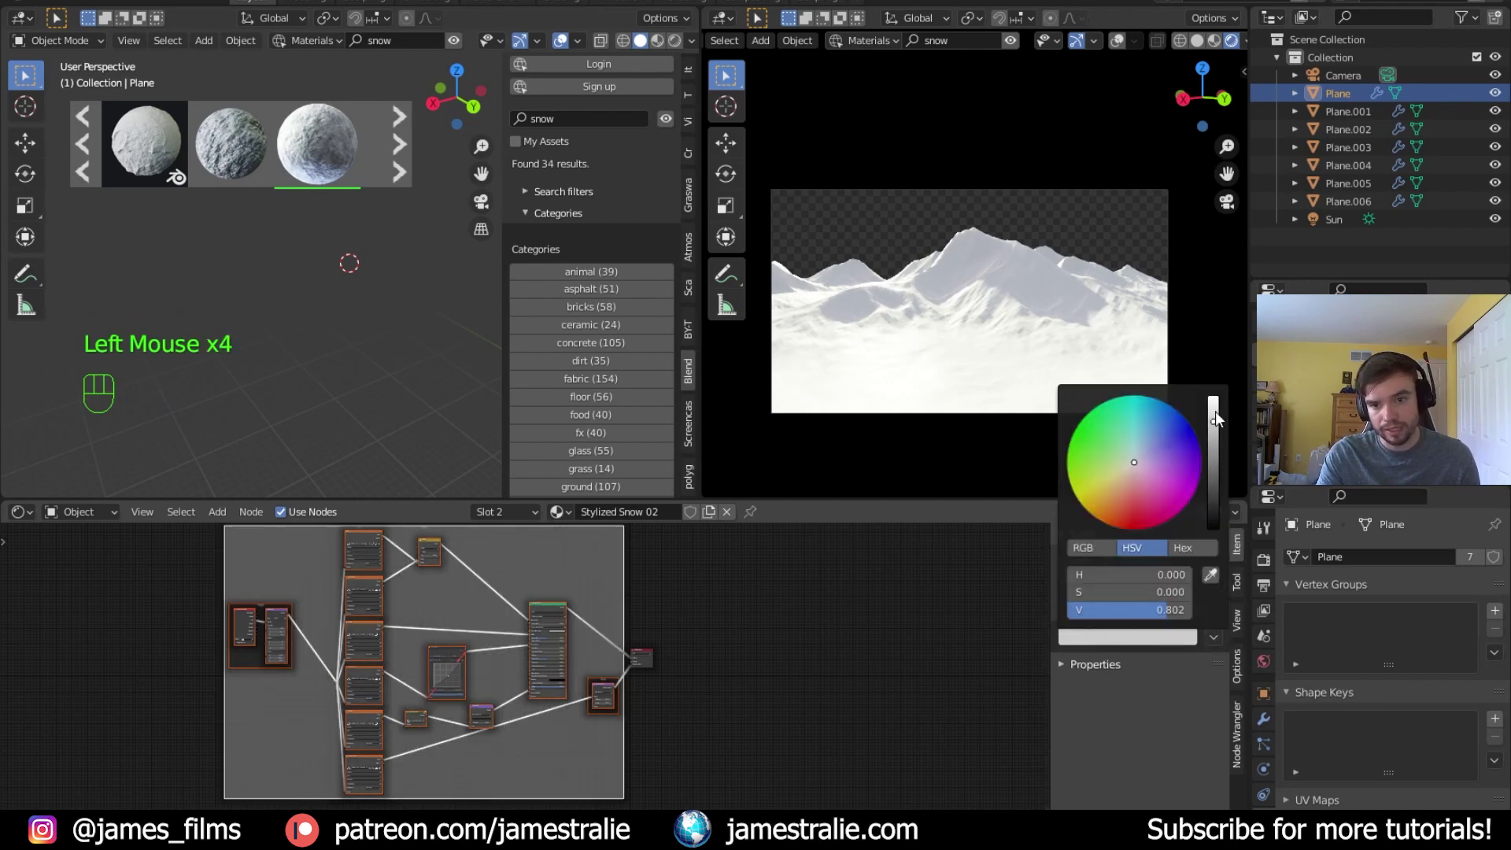
left_click(905, 605)
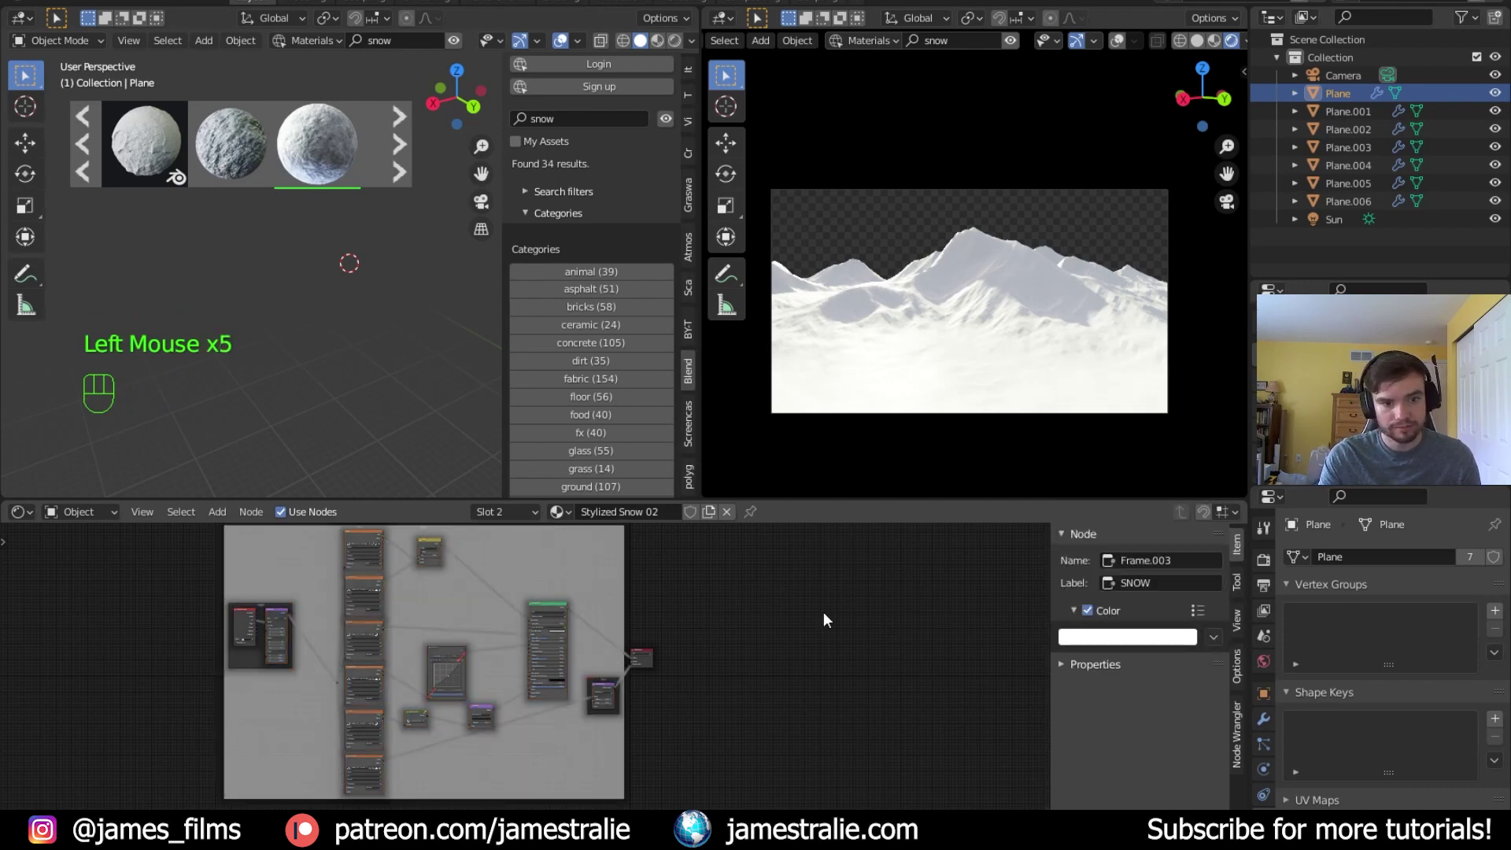
Add a third material slot to the front mountain plane and filter the BlenderKit materials by the rock category
left_click(526, 511)
left_click(603, 546)
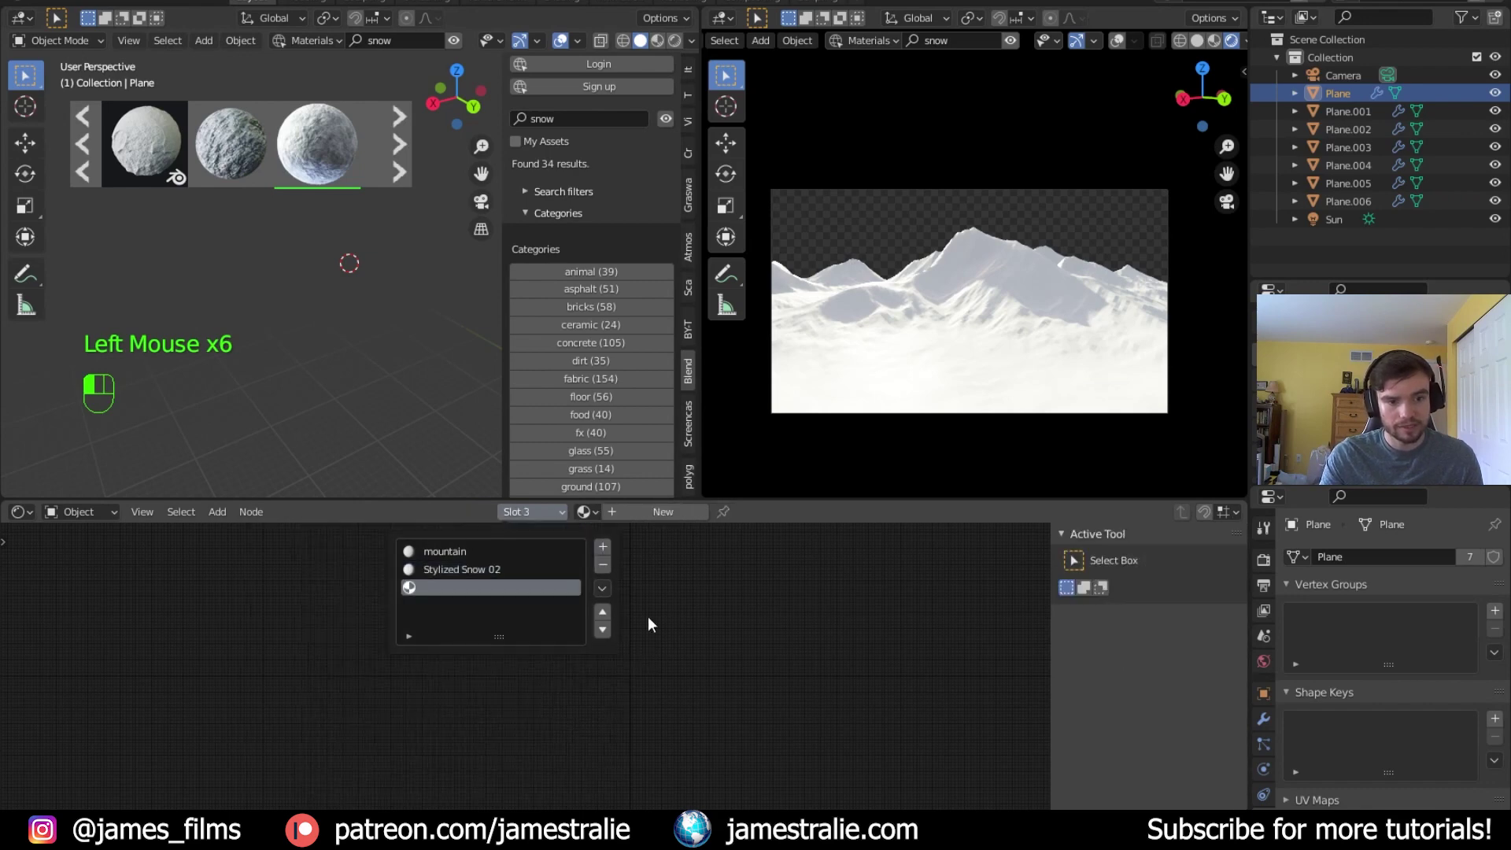
scroll(662, 365, "down", 7)
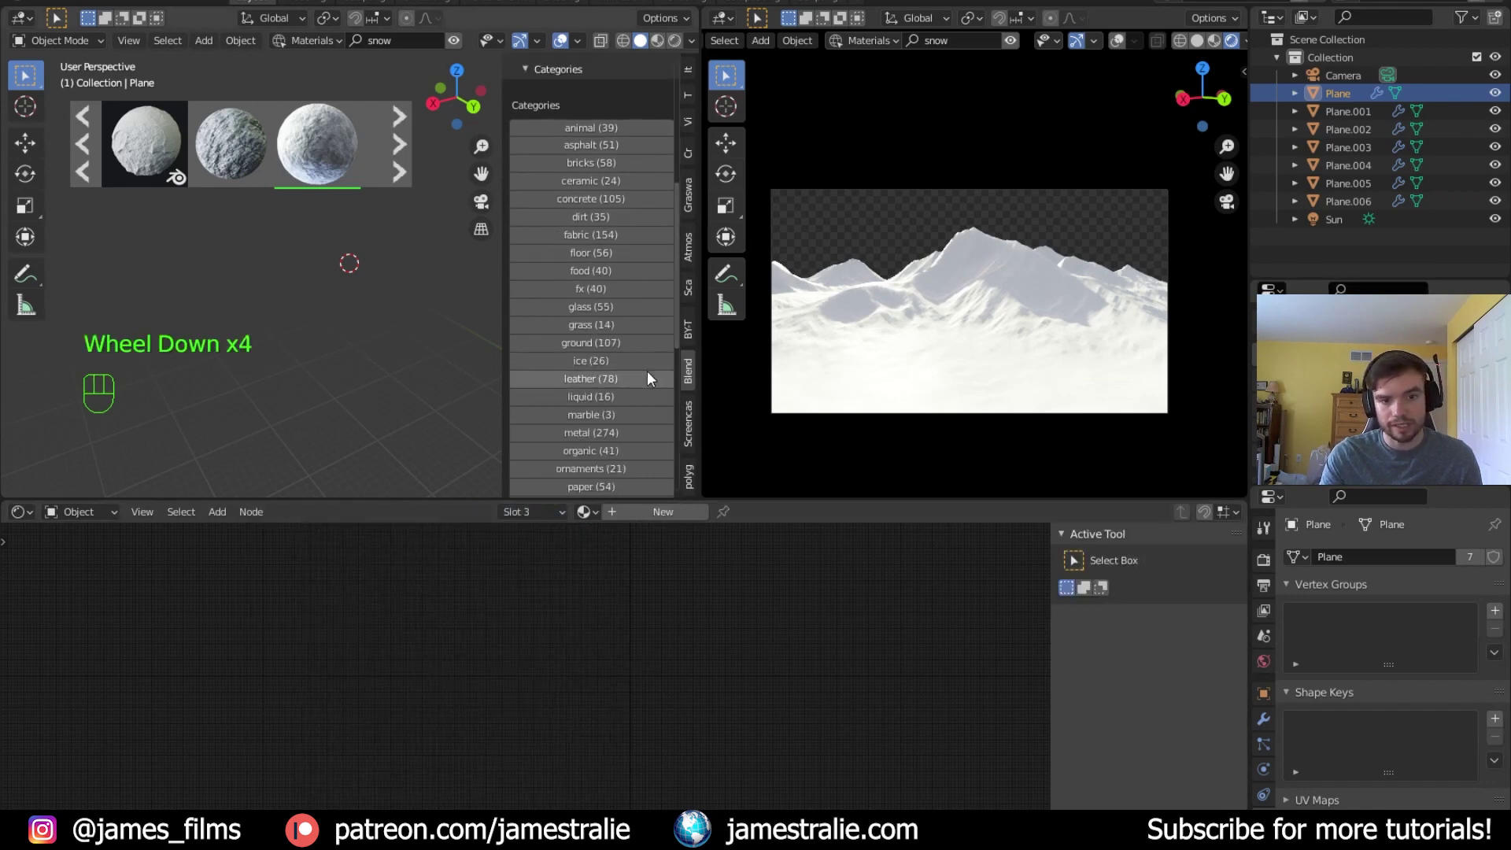
left_click(614, 451)
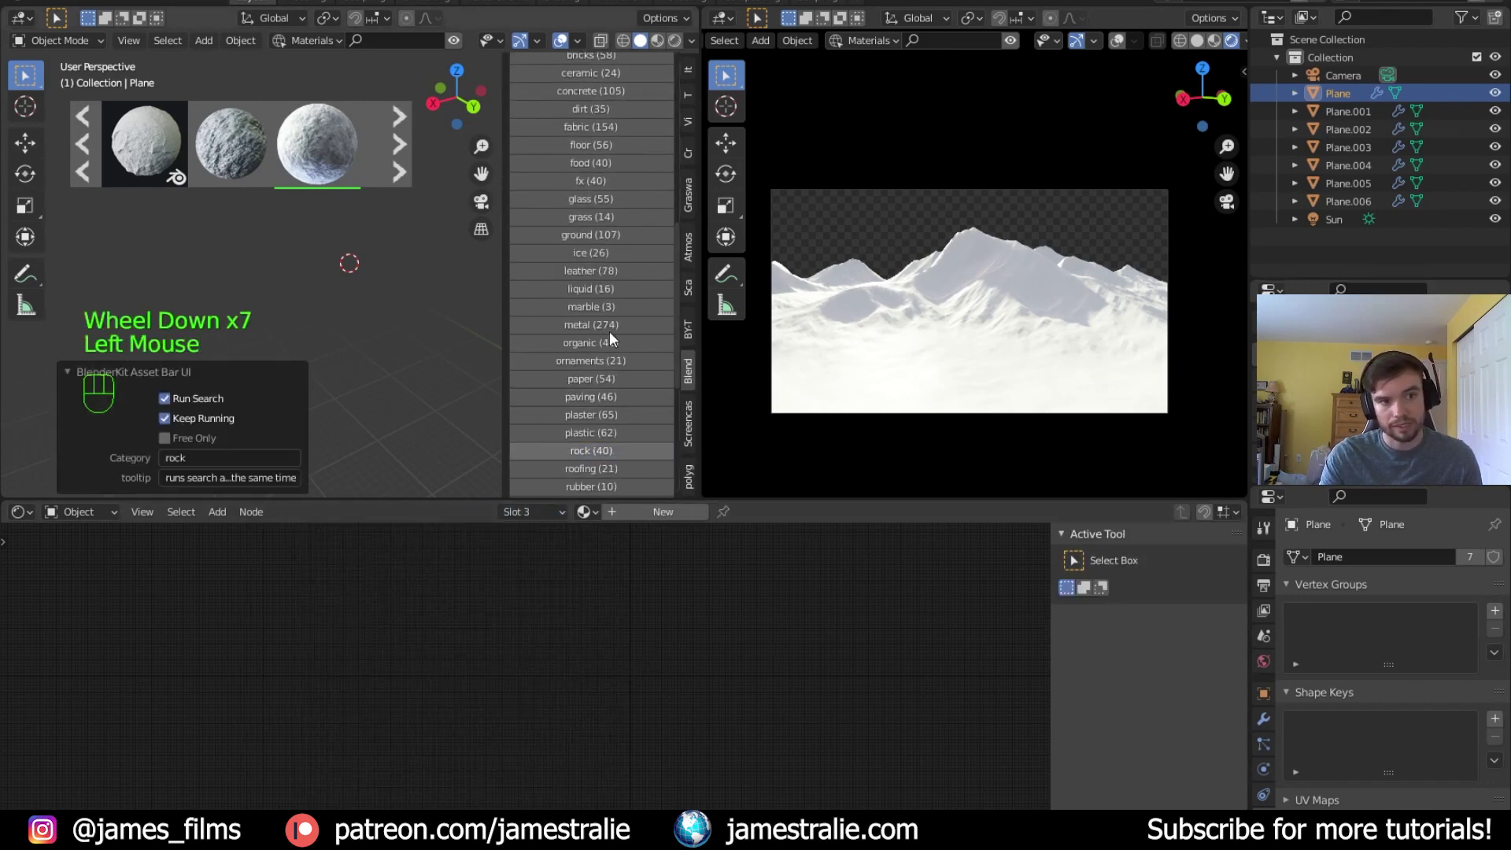
scroll(597, 267, "up", 14)
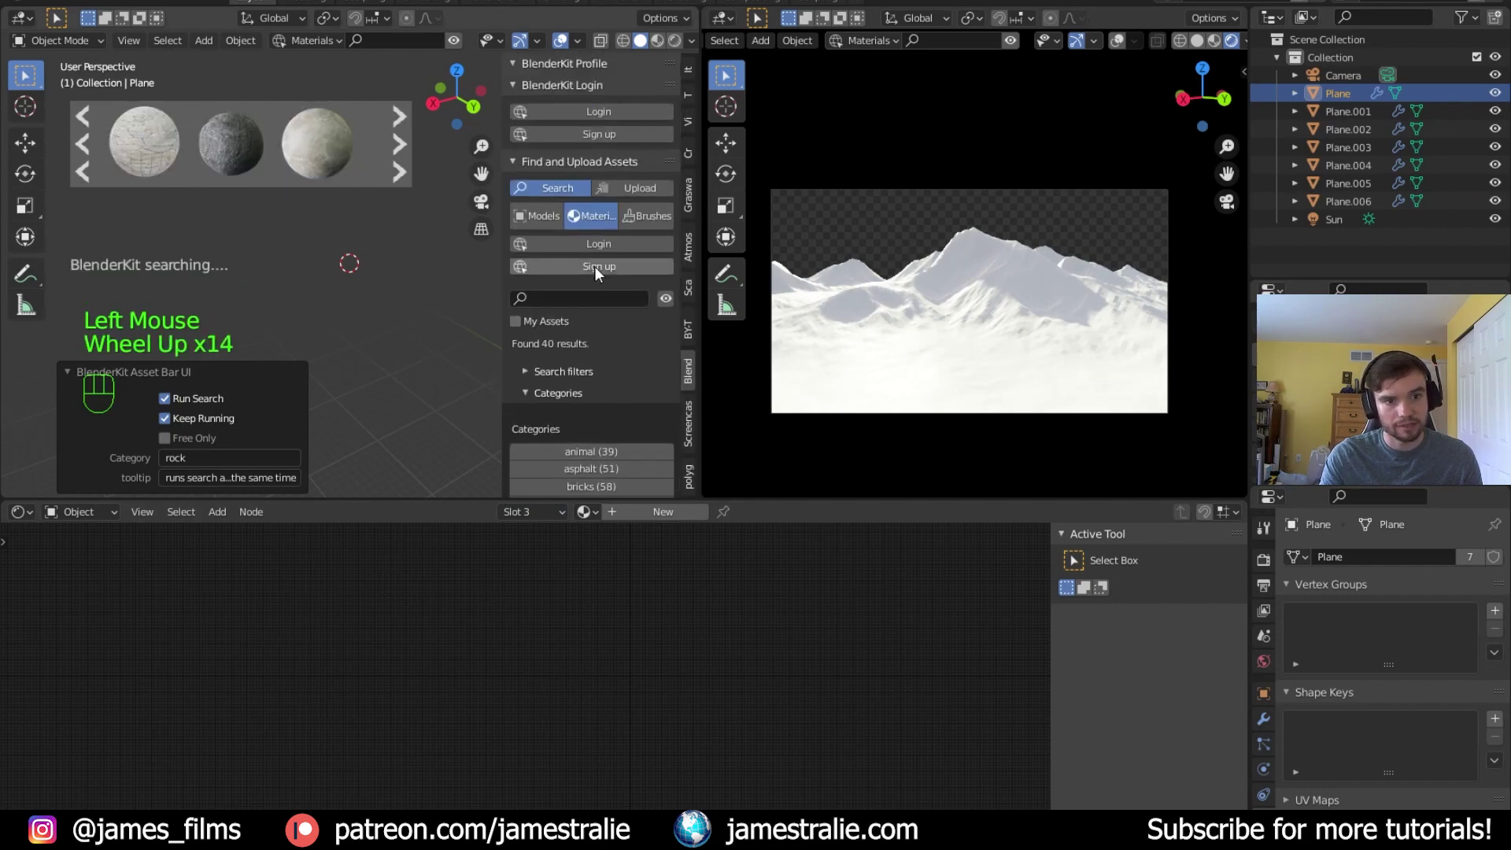
Browse the BlenderKit rock materials and apply the dark grey Rock material to the empty third slot
mouse_move(211, 135)
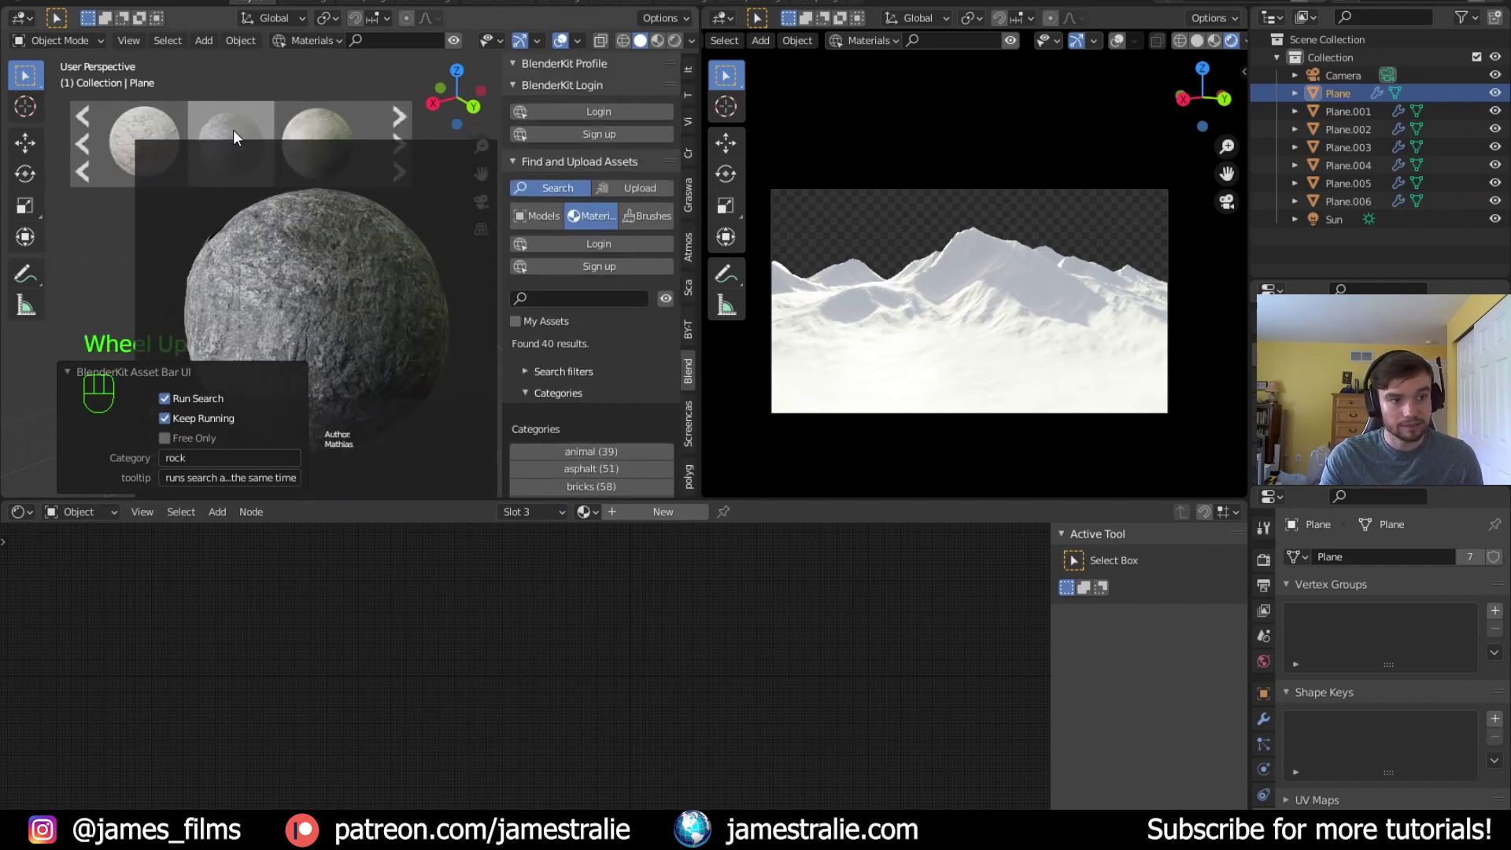
scroll(248, 138, "down", 1)
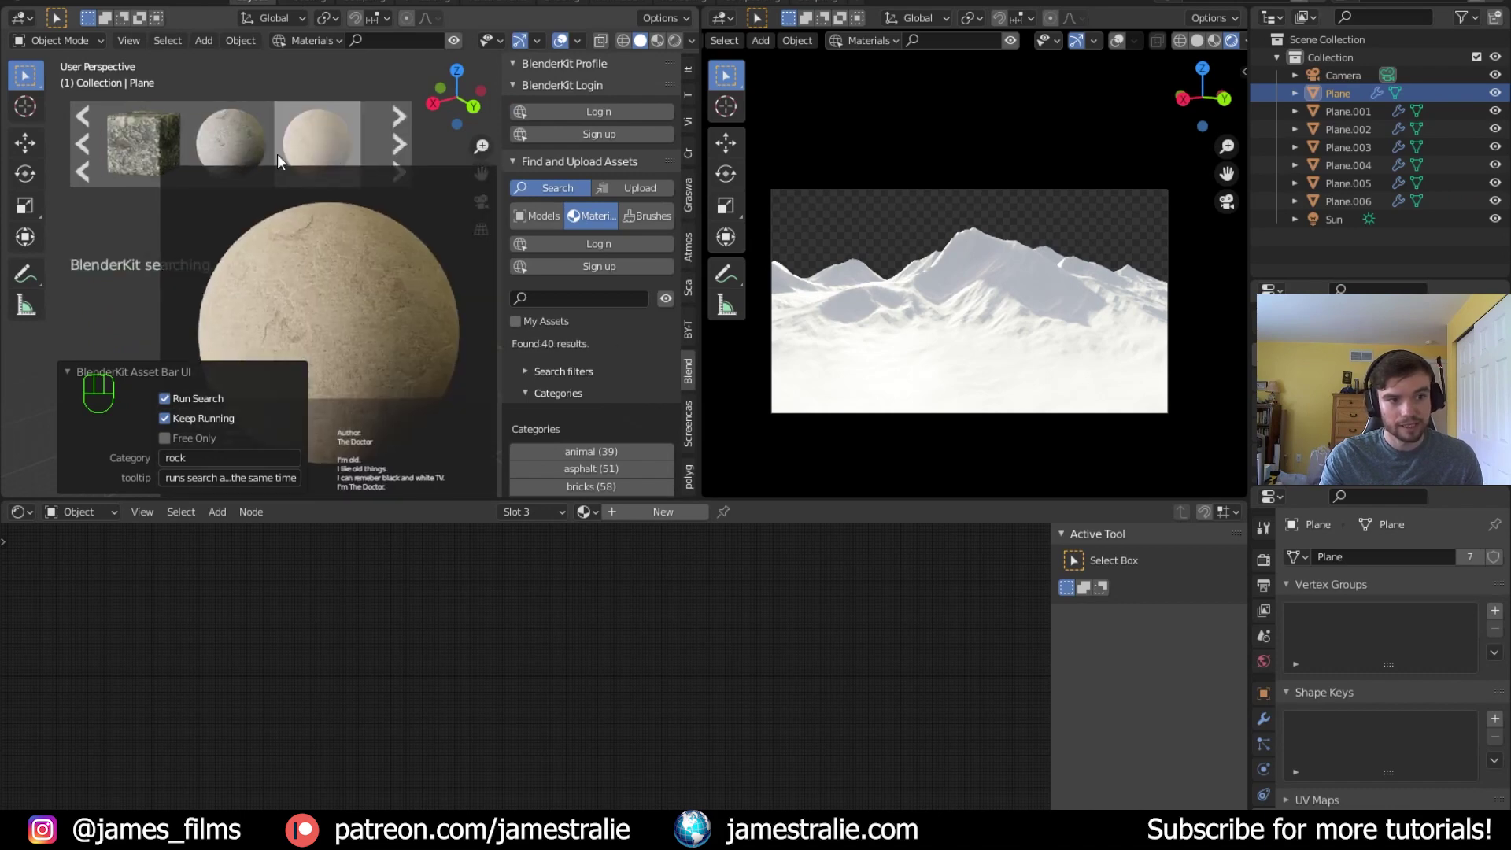
scroll(333, 147, "down", 3)
scroll(346, 167, "up", 1)
scroll(346, 162, "down", 1)
scroll(335, 169, "up", 3)
scroll(224, 232, "up", 3)
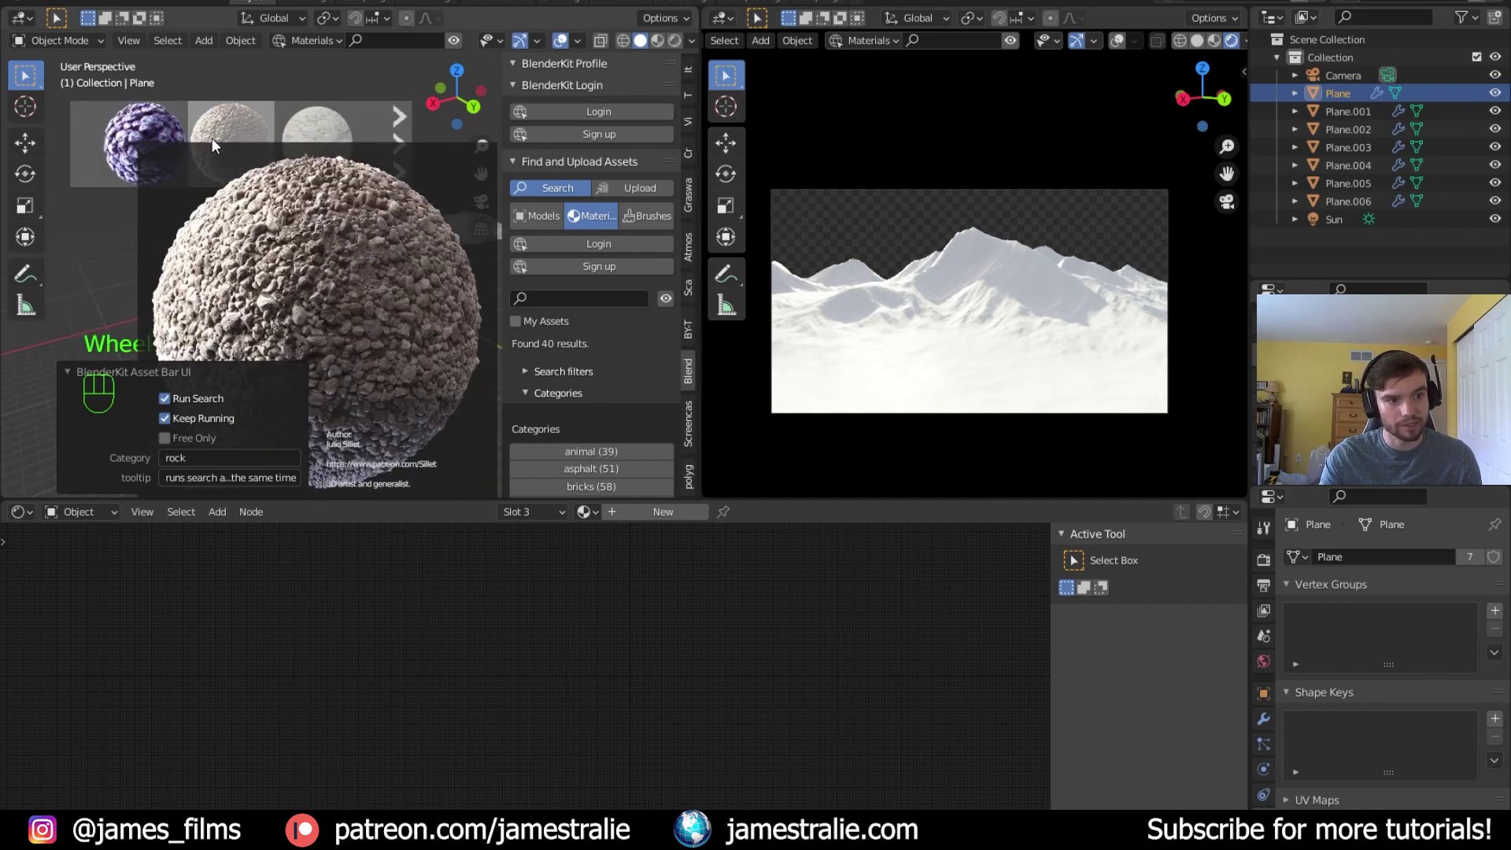
scroll(276, 146, "down", 1)
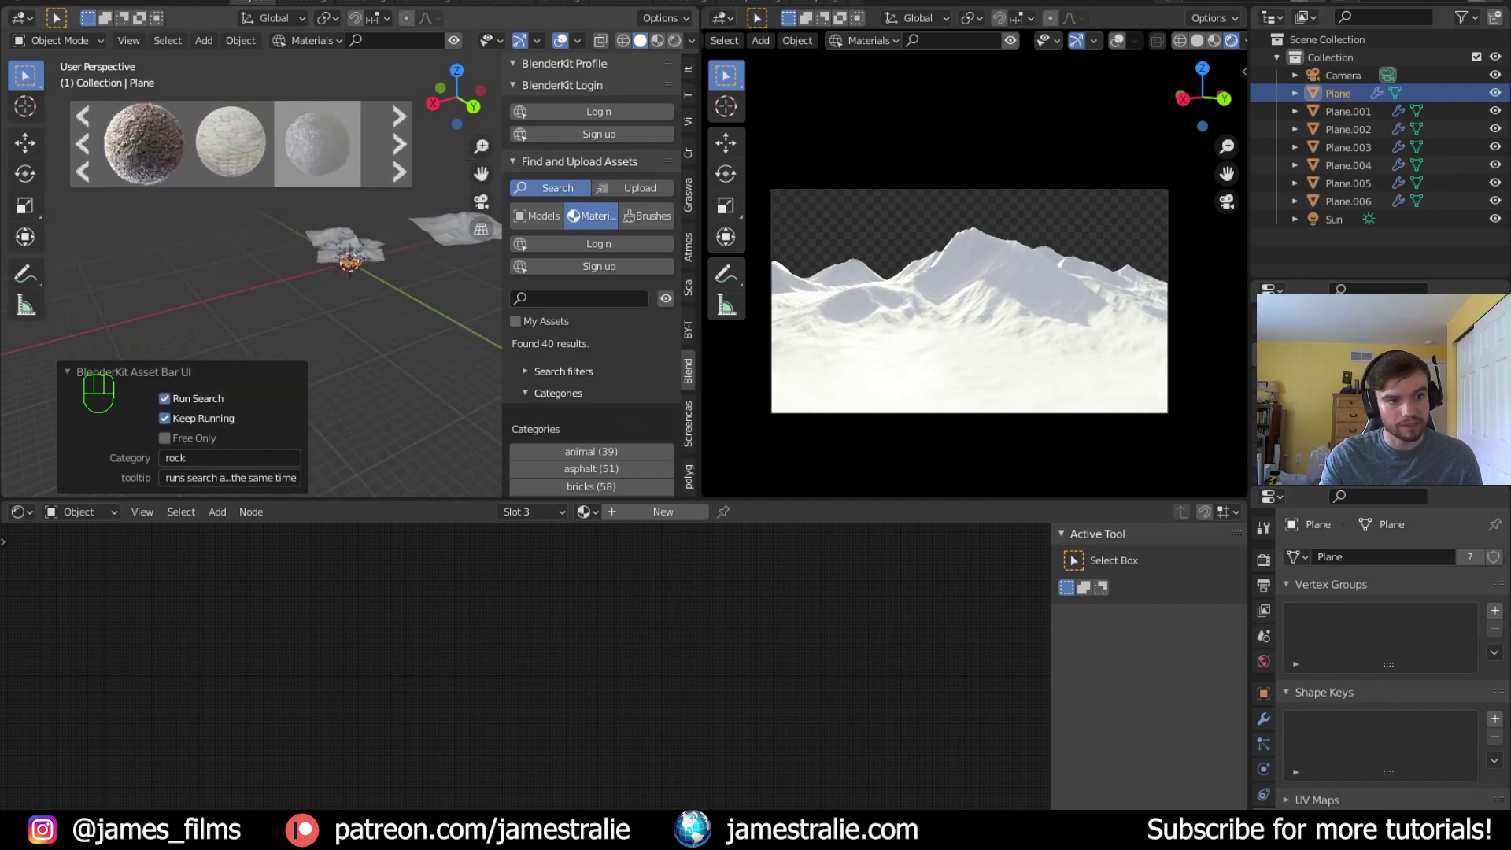
mouse_move(316, 150)
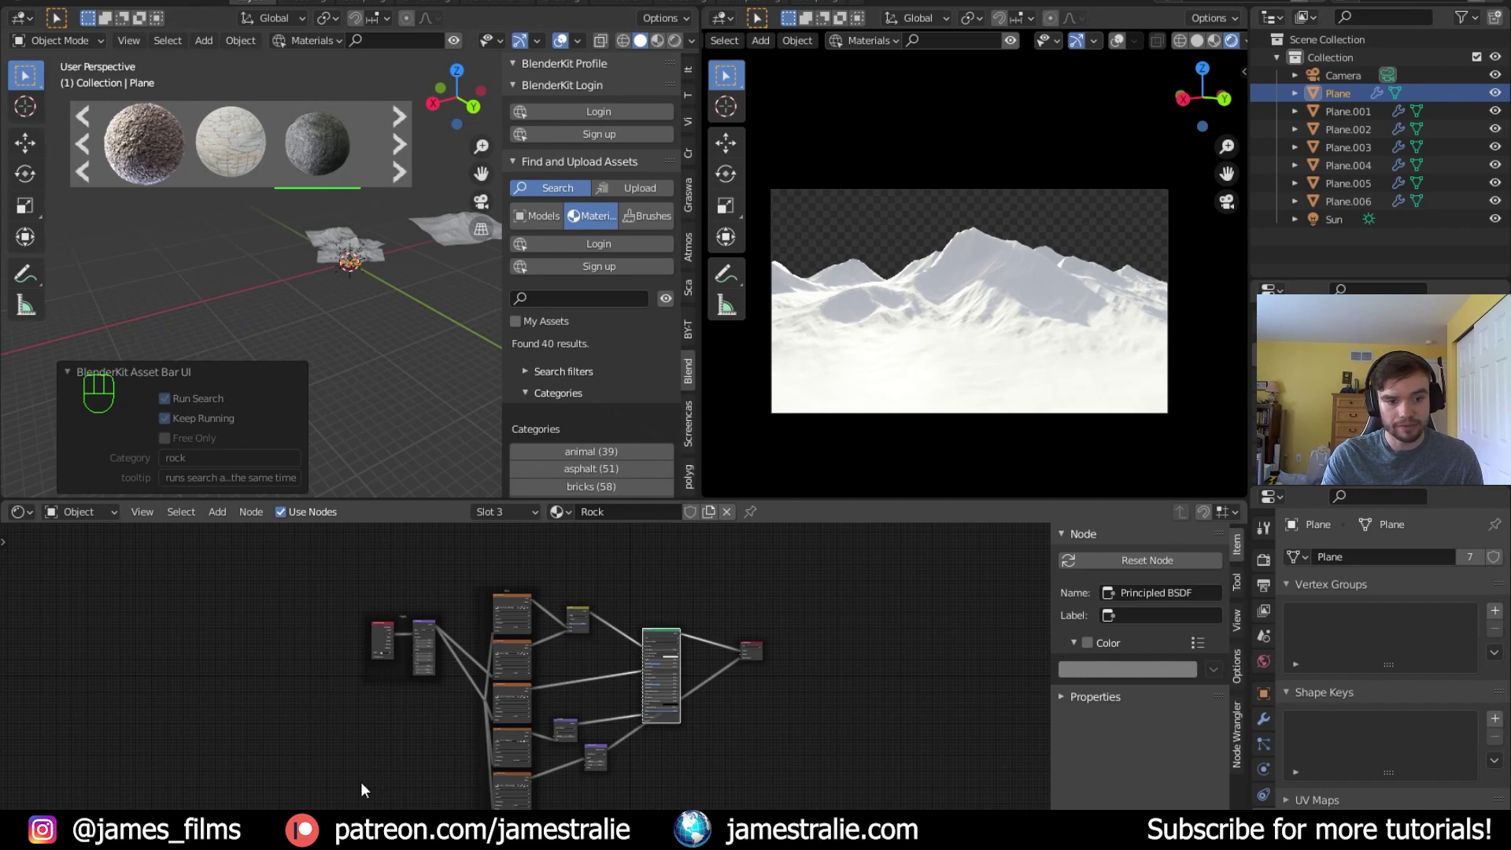
Join the Rock material's nodes except the Material Output into one frame and label the frame Rock
left_click(326, 779)
left_click_drag(326, 779, 700, 578)
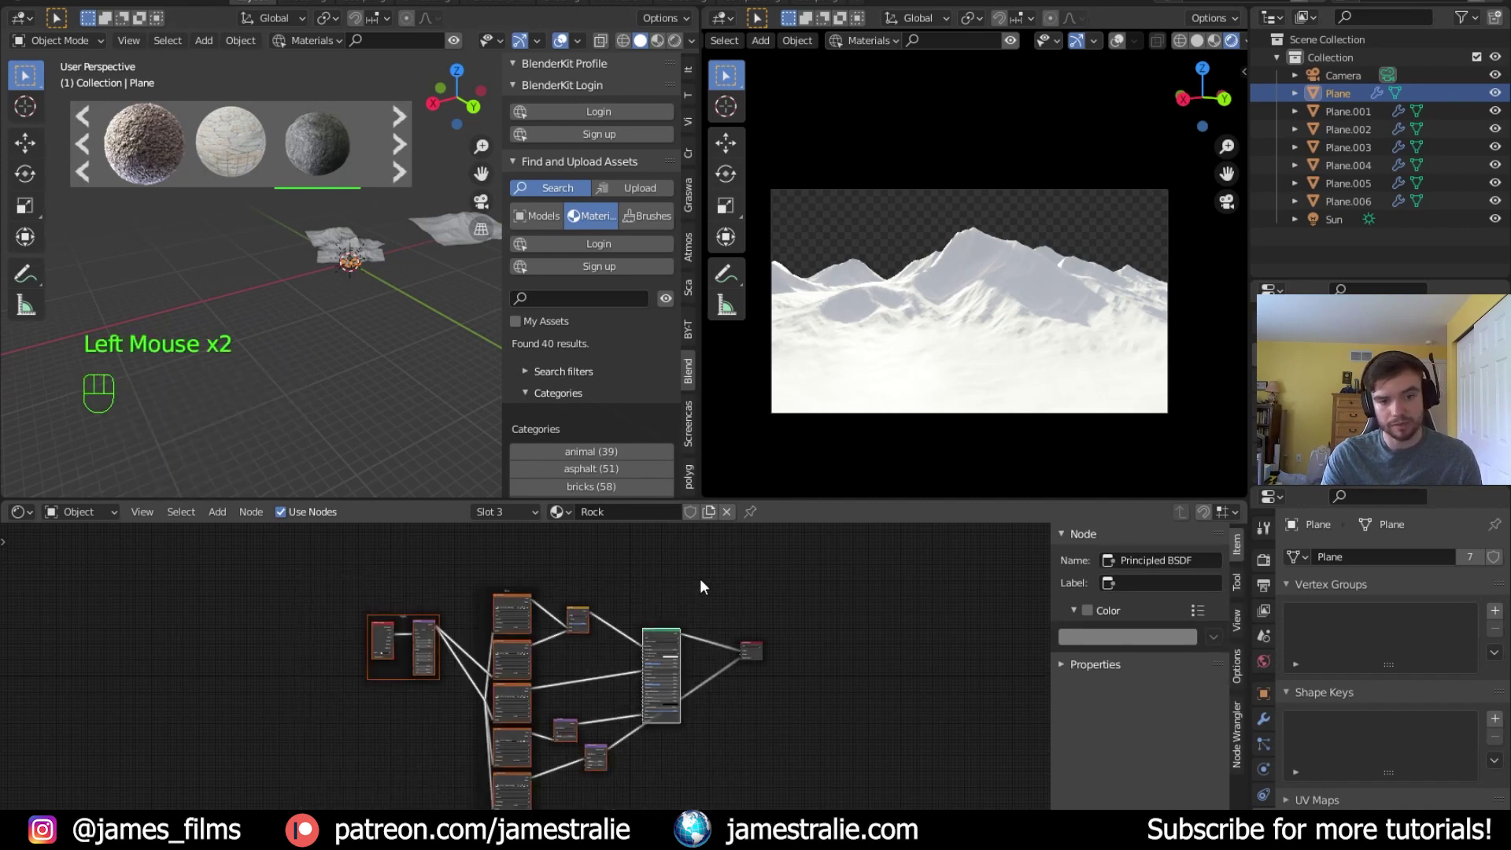
key("ctrl+j")
left_click(1108, 637)
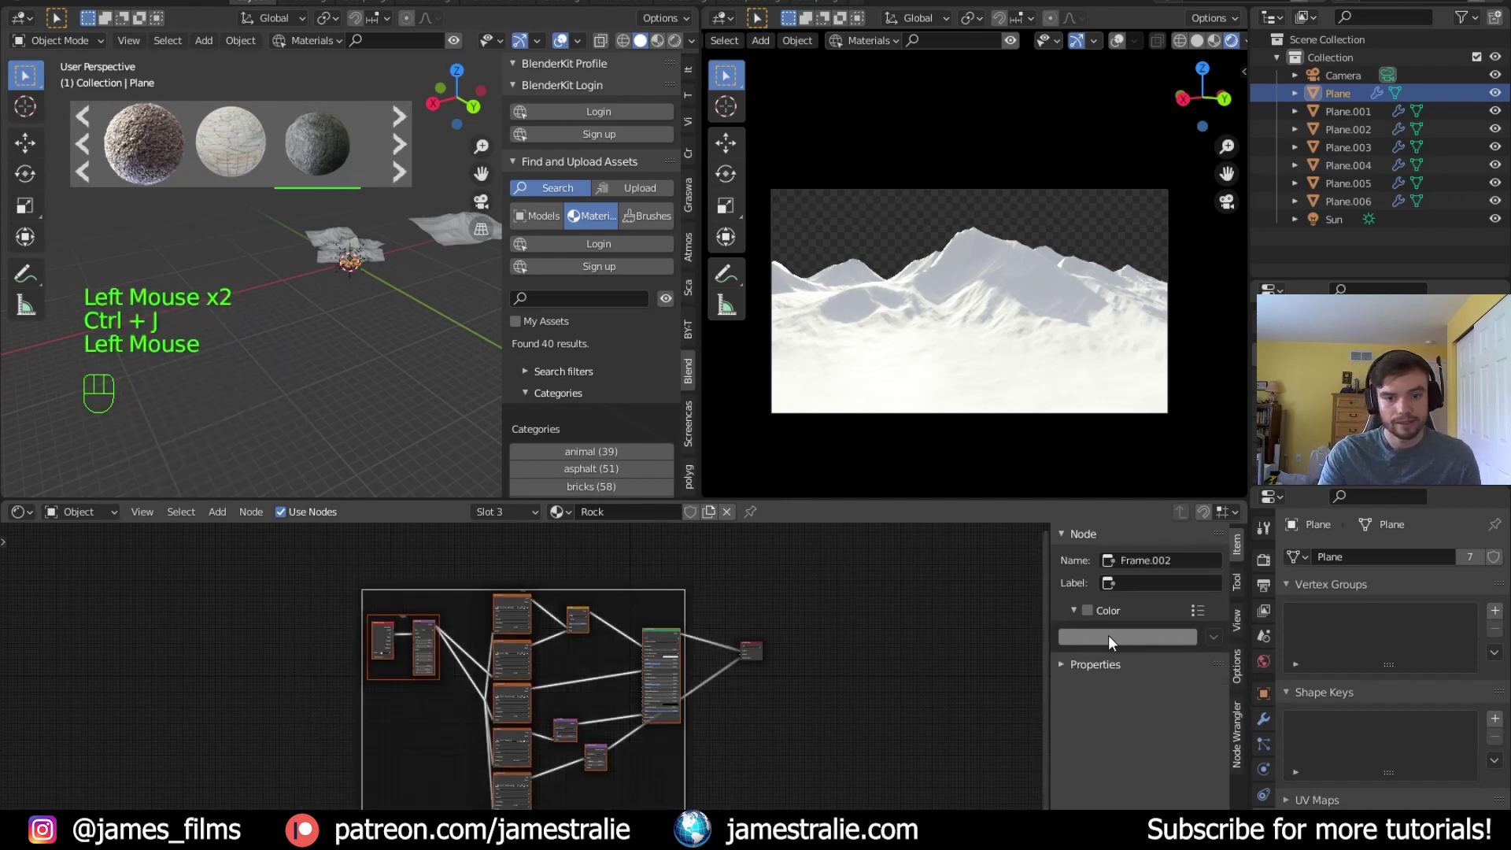
double_click(1128, 584)
type("Rock")
key("Return")
Enable a custom color on the Rock frame and set it to a bright light orange
left_click(1088, 611)
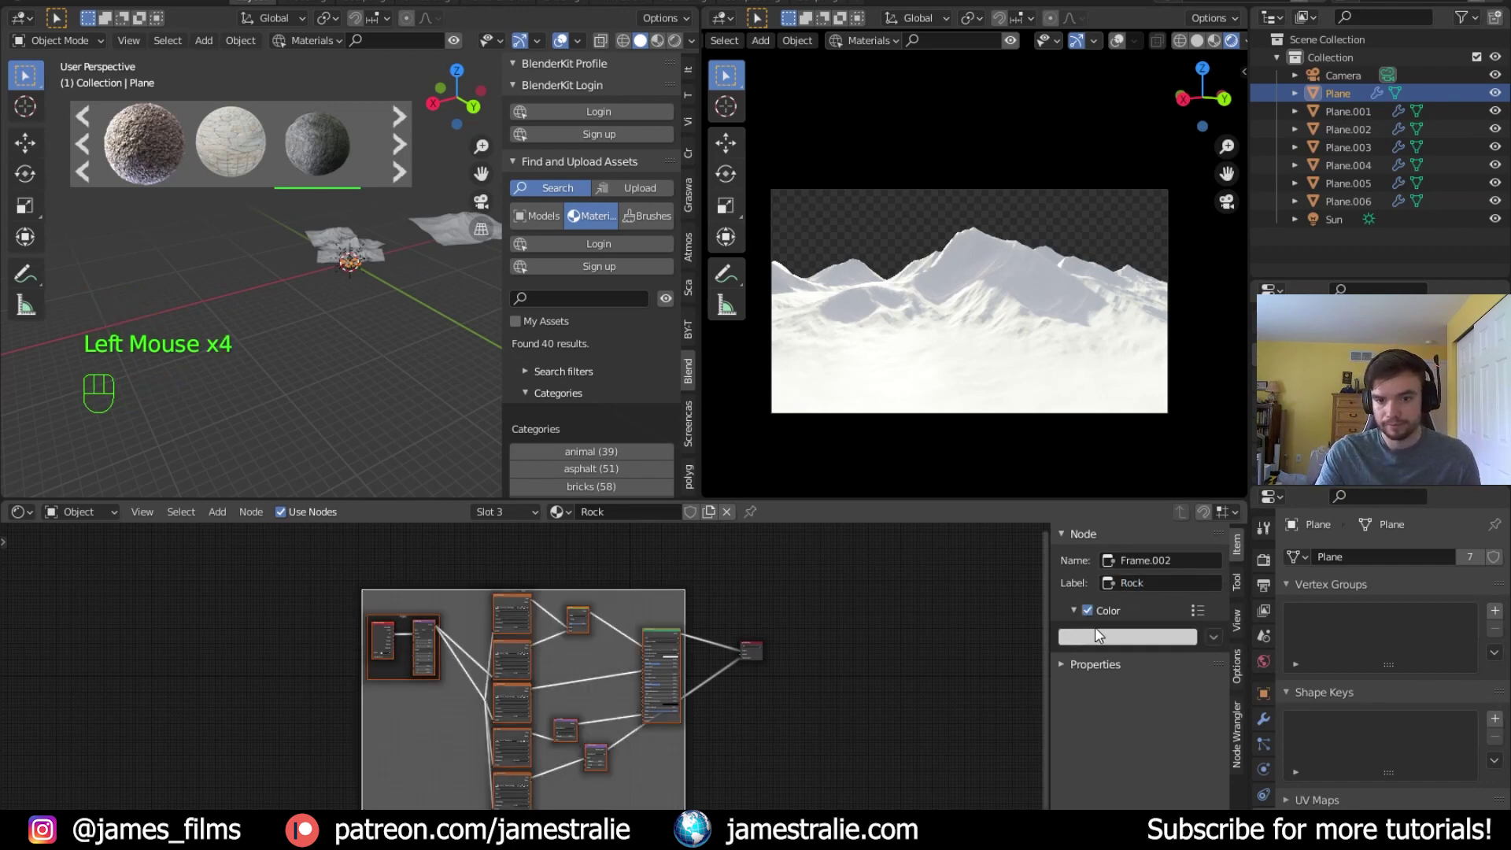
left_click(1100, 634)
mouse_move(1141, 462)
left_mouse_down()
mouse_move(1118, 488)
mouse_move(1132, 472)
left_mouse_up()
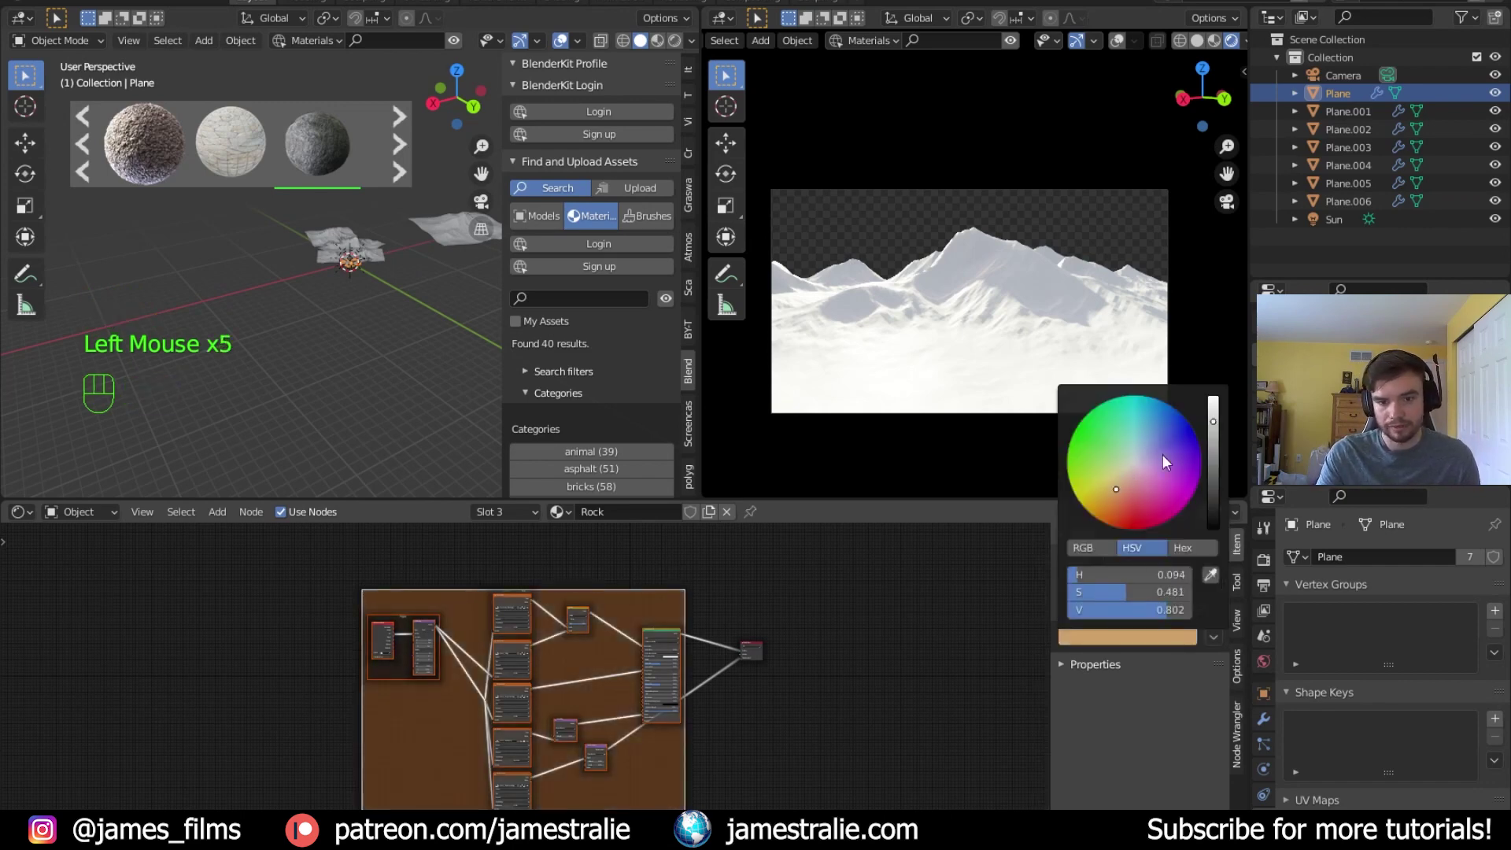
left_click_drag(1213, 410, 1213, 400)
left_click(688, 705)
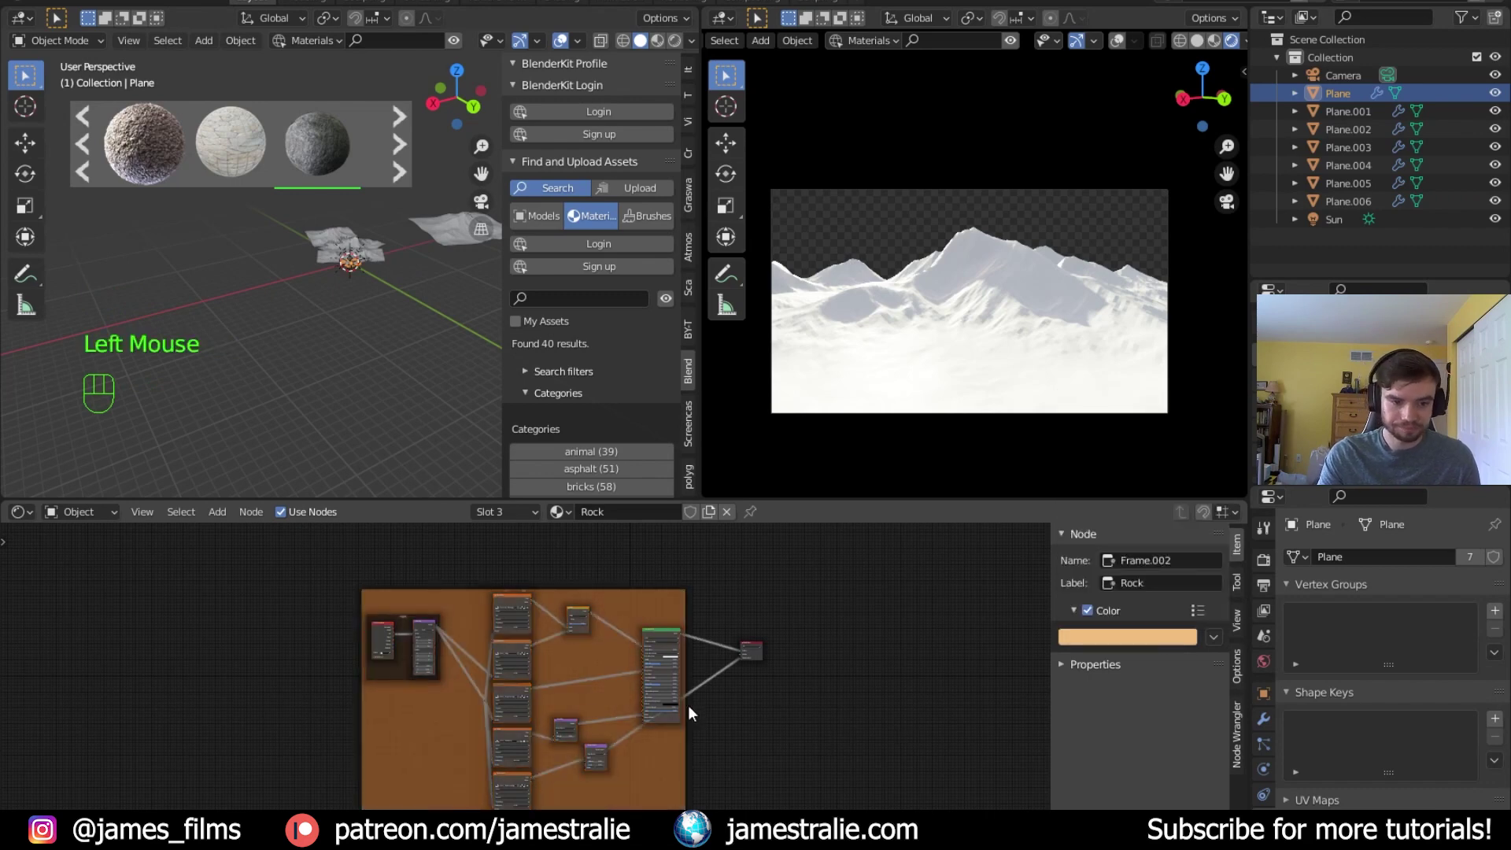
Select the Rock frame and all the nodes inside it, leaving out the Material Output
left_click_drag(280, 826, 677, 578)
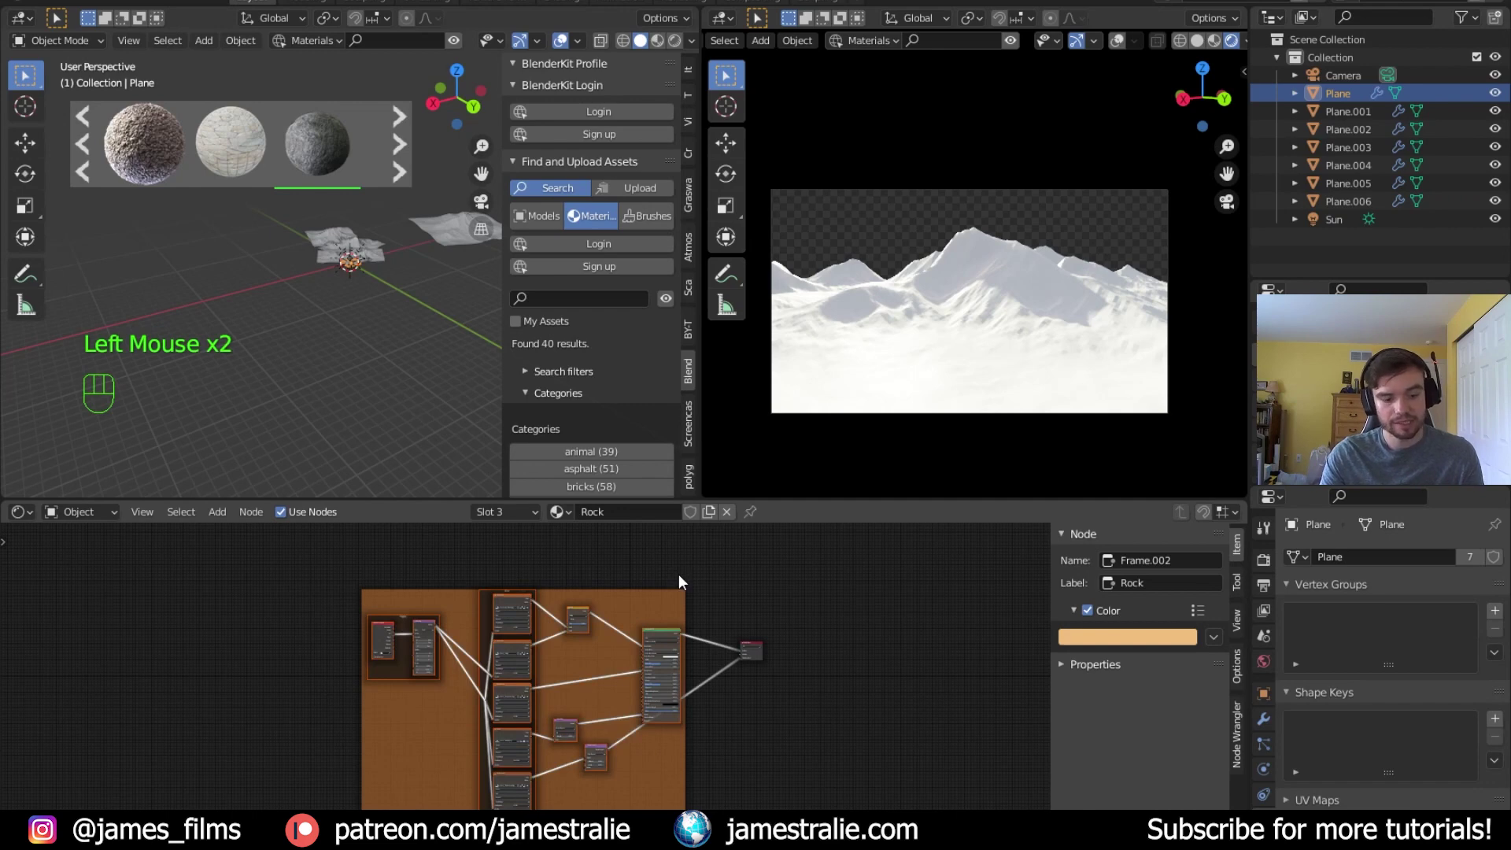
Copy the Rock material's nodes into the mountain material and place them to the left of its default shader nodes
key("ctrl+c")
left_click(519, 511)
left_click(512, 551)
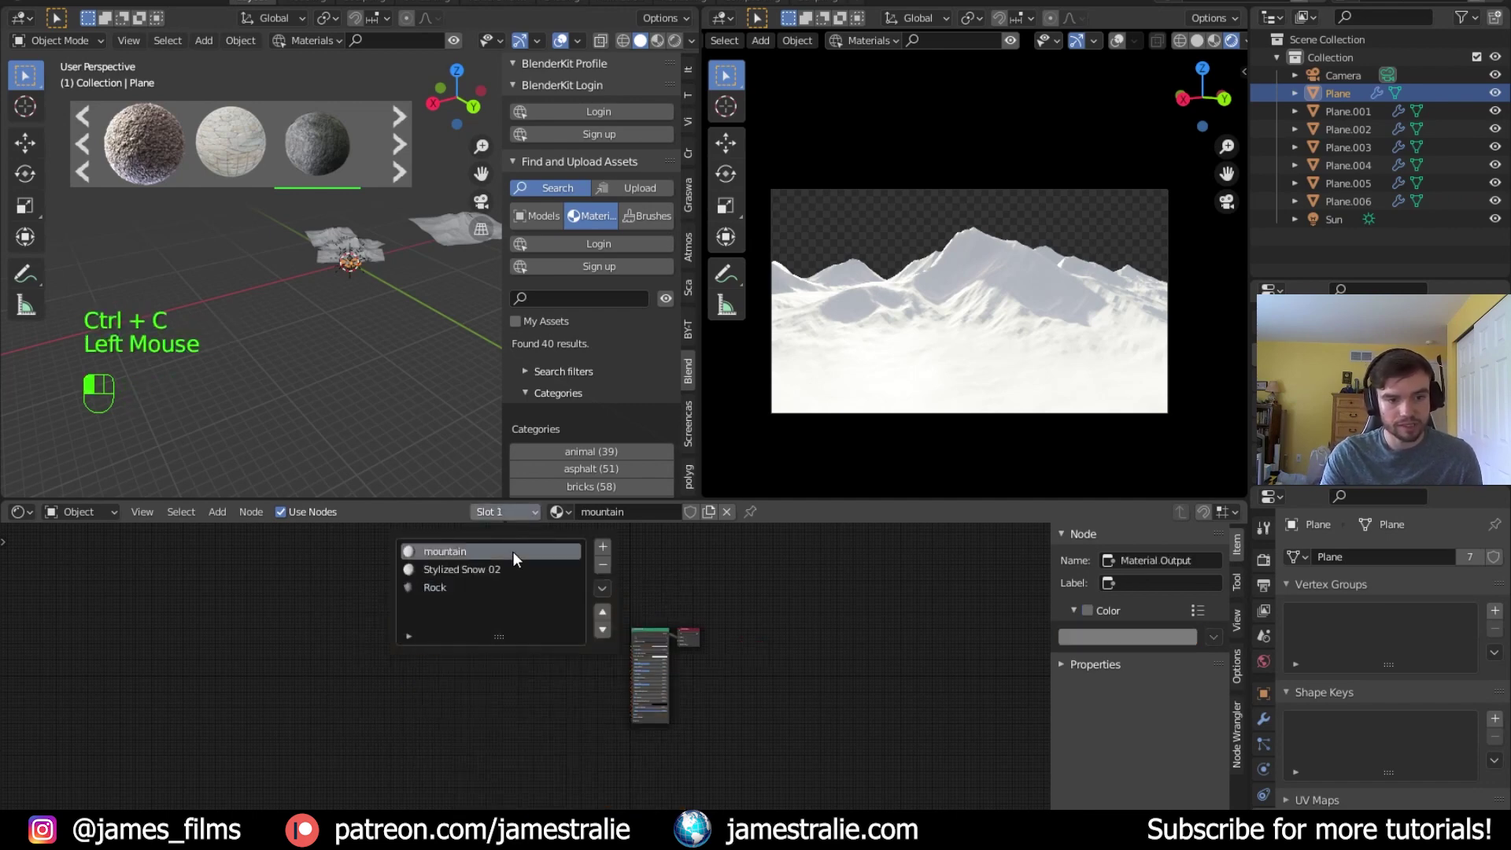
key("ctrl+v")
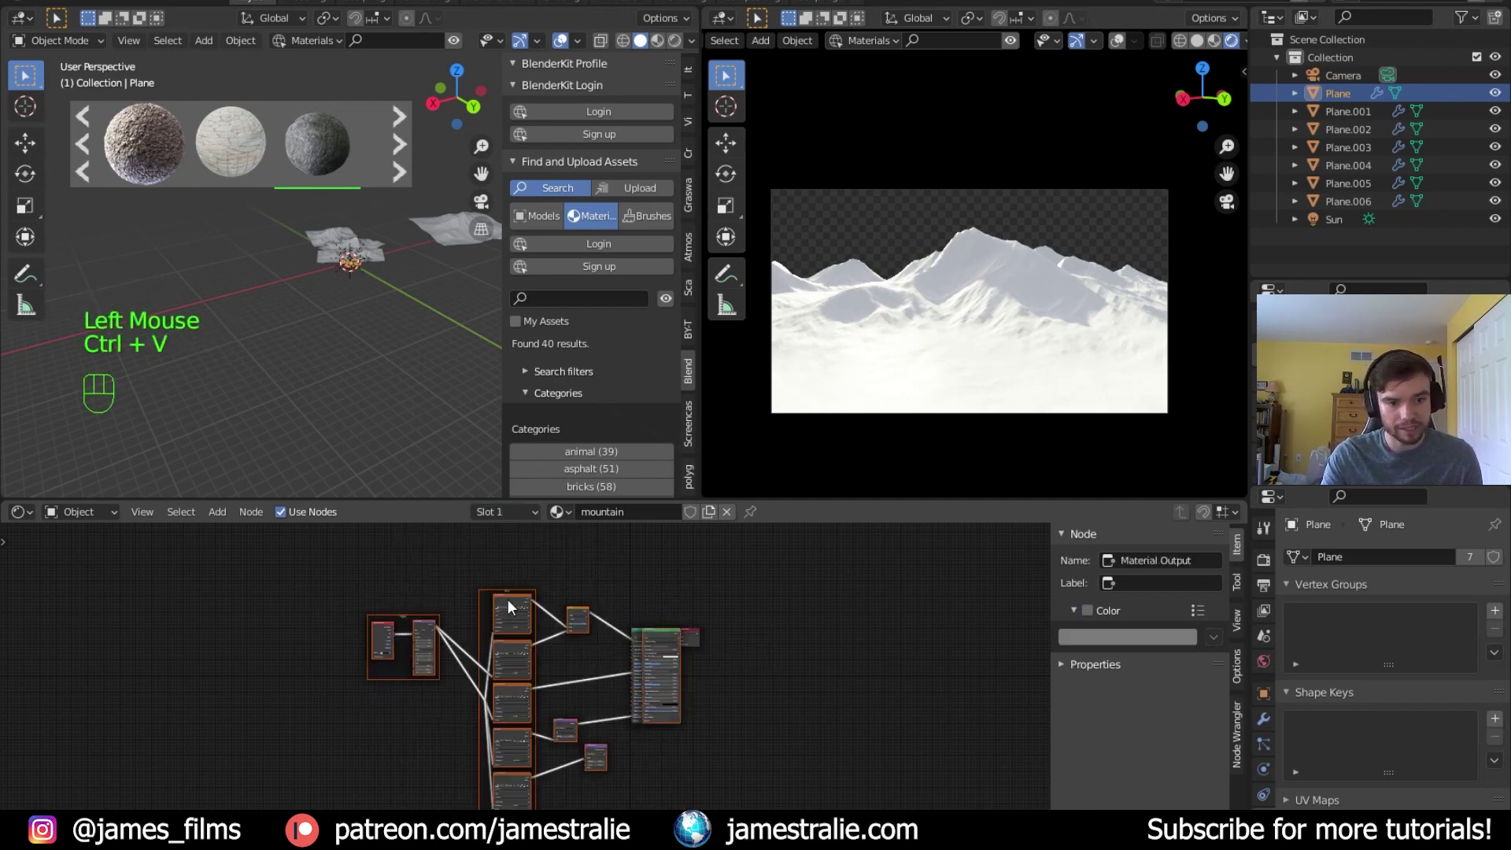
left_click_drag(489, 593, 318, 571)
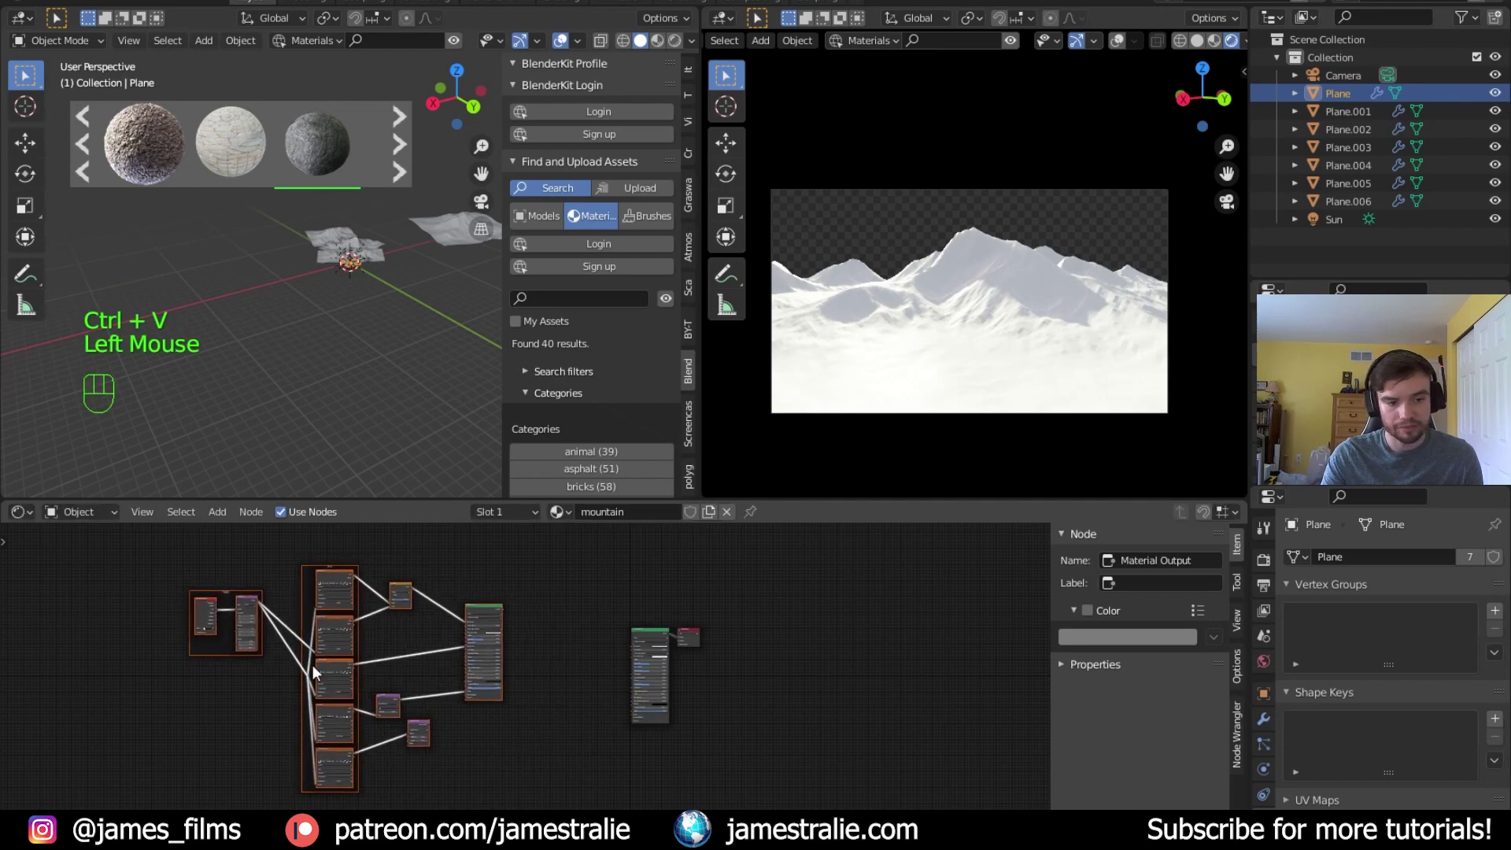
Frame the pasted rock nodes together, label the frame ROCK, and give it an orange-brown colour
key("ctrl+j")
left_click(1102, 616)
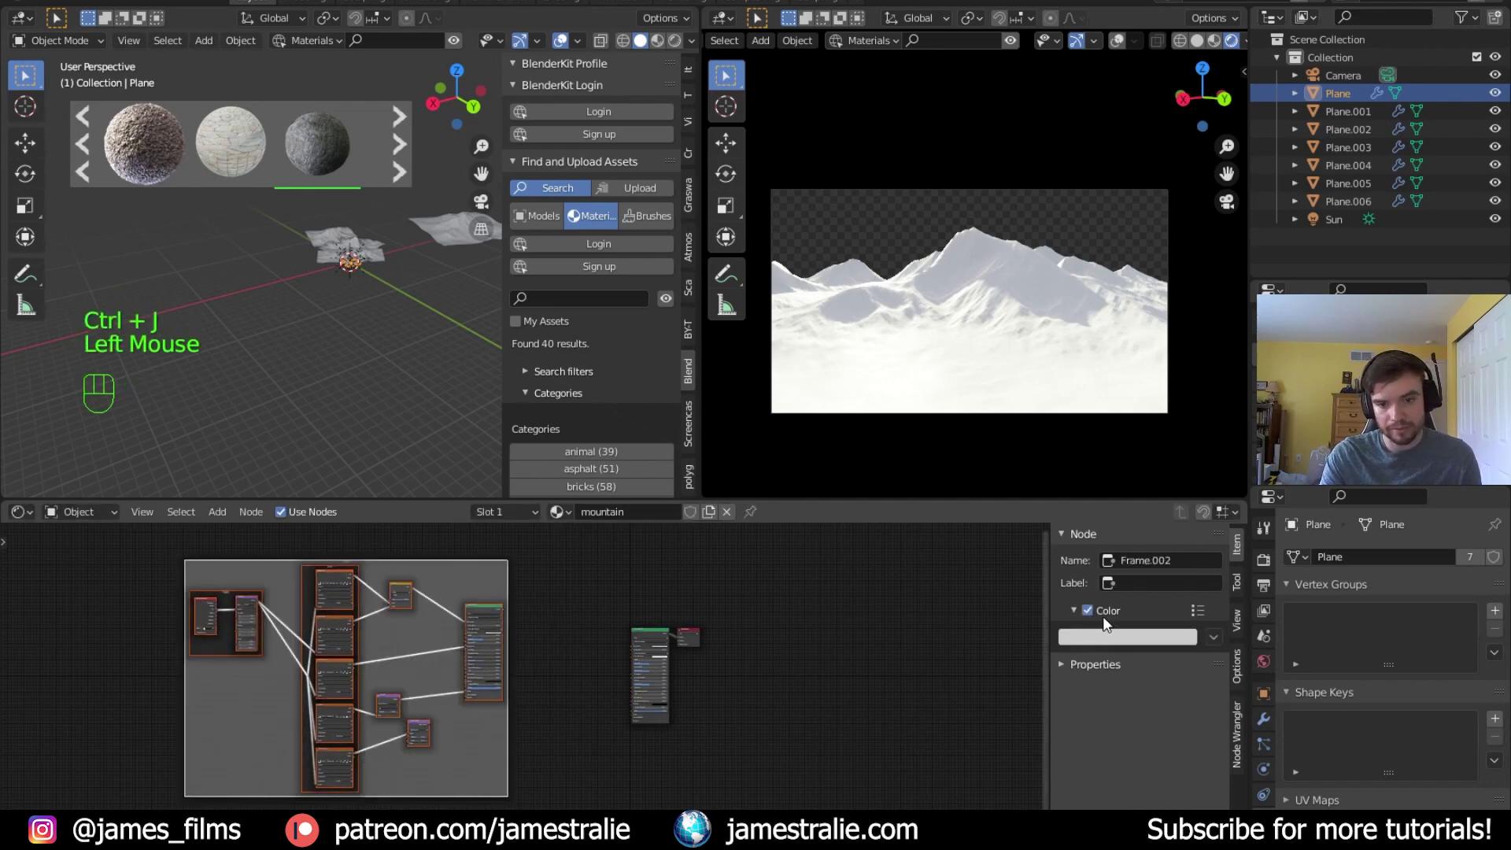
double_click(1145, 583)
type("ROCK")
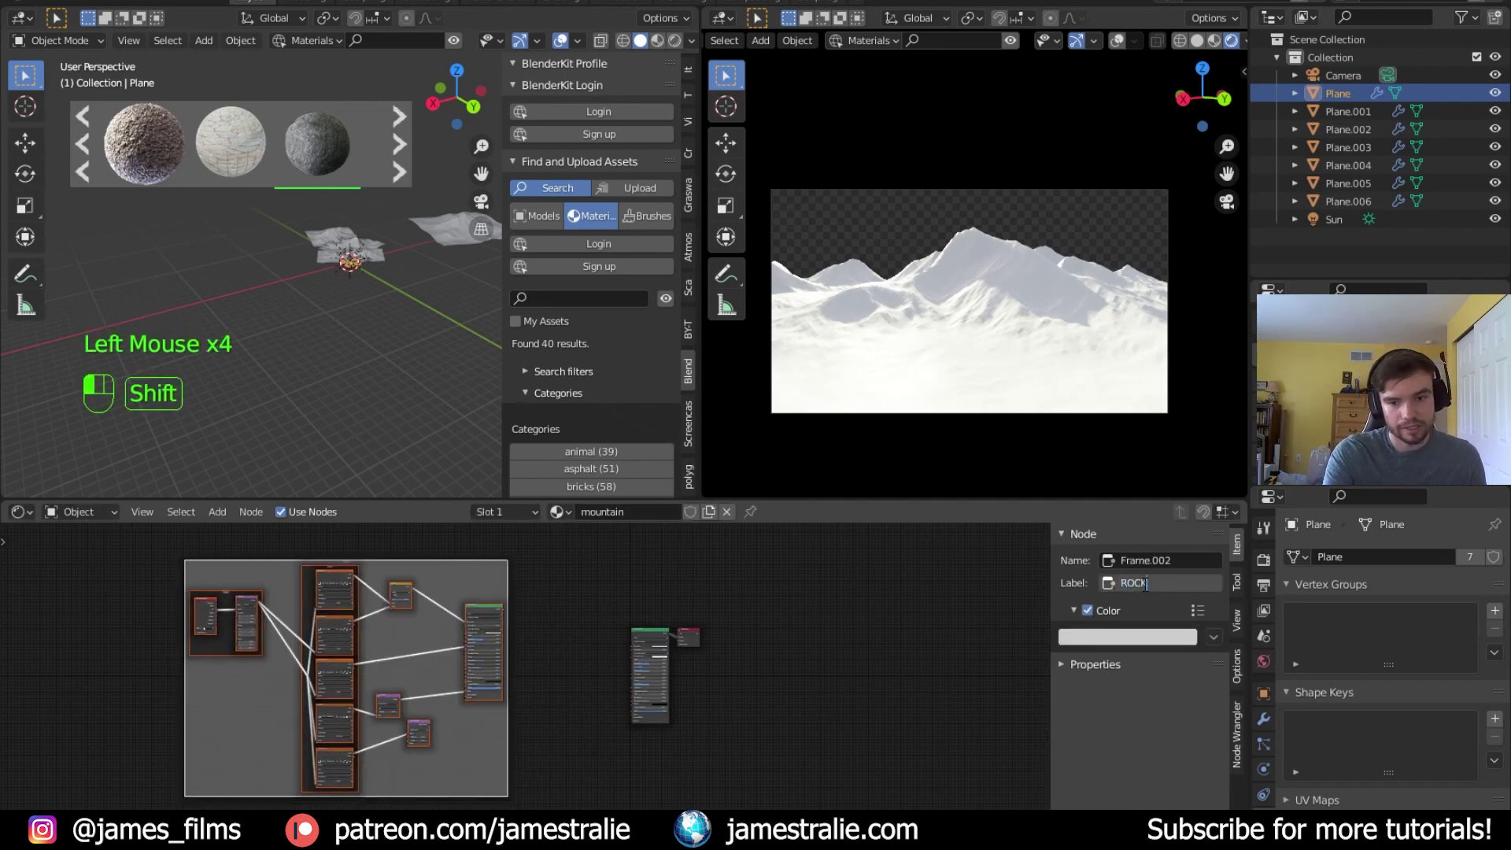
key("Return")
left_click(1098, 635)
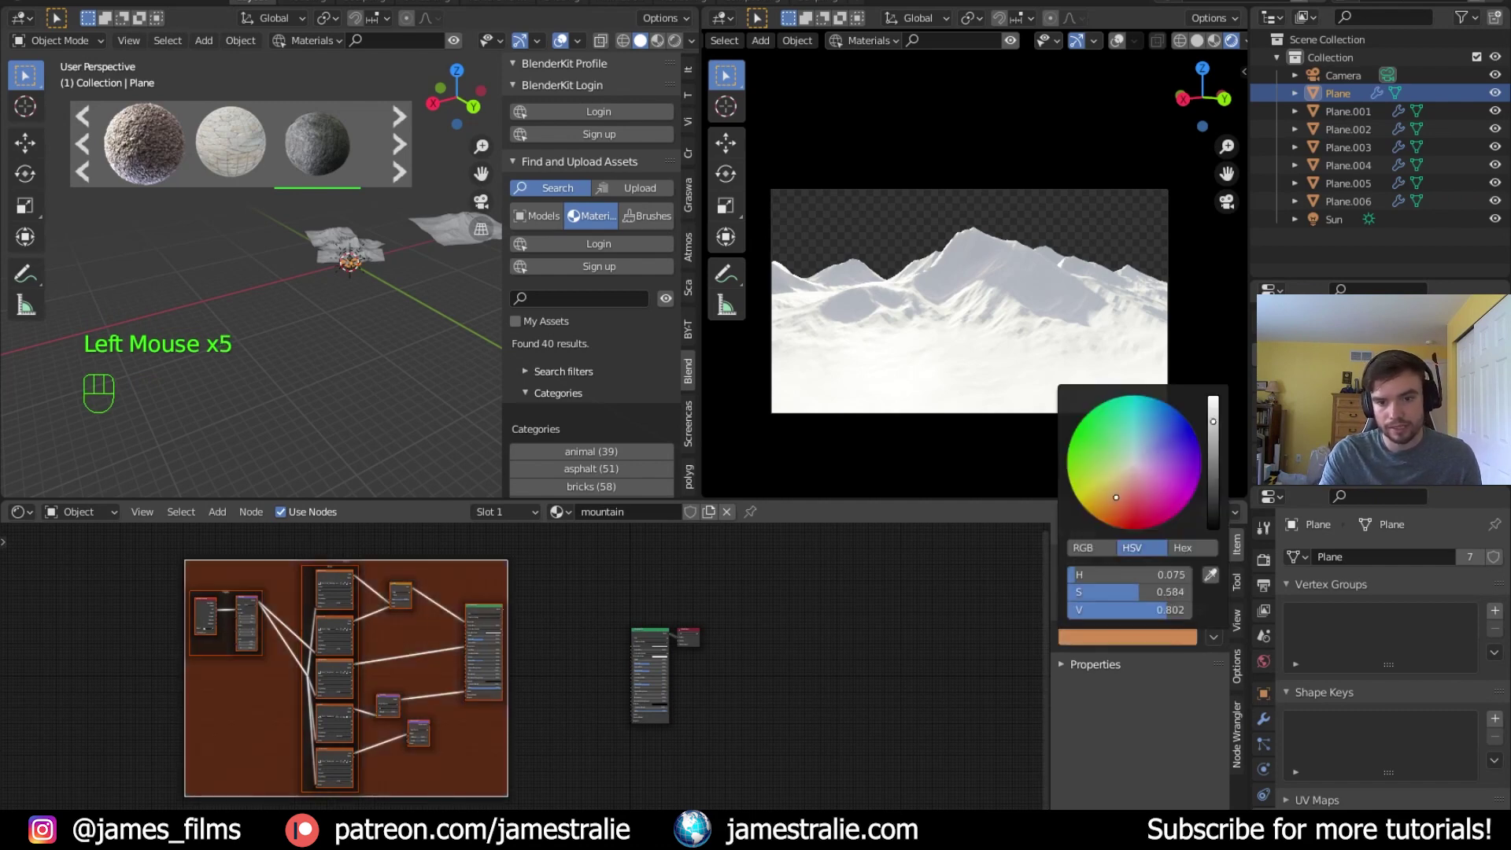
left_click(555, 564)
left_click(530, 508)
left_click(498, 565)
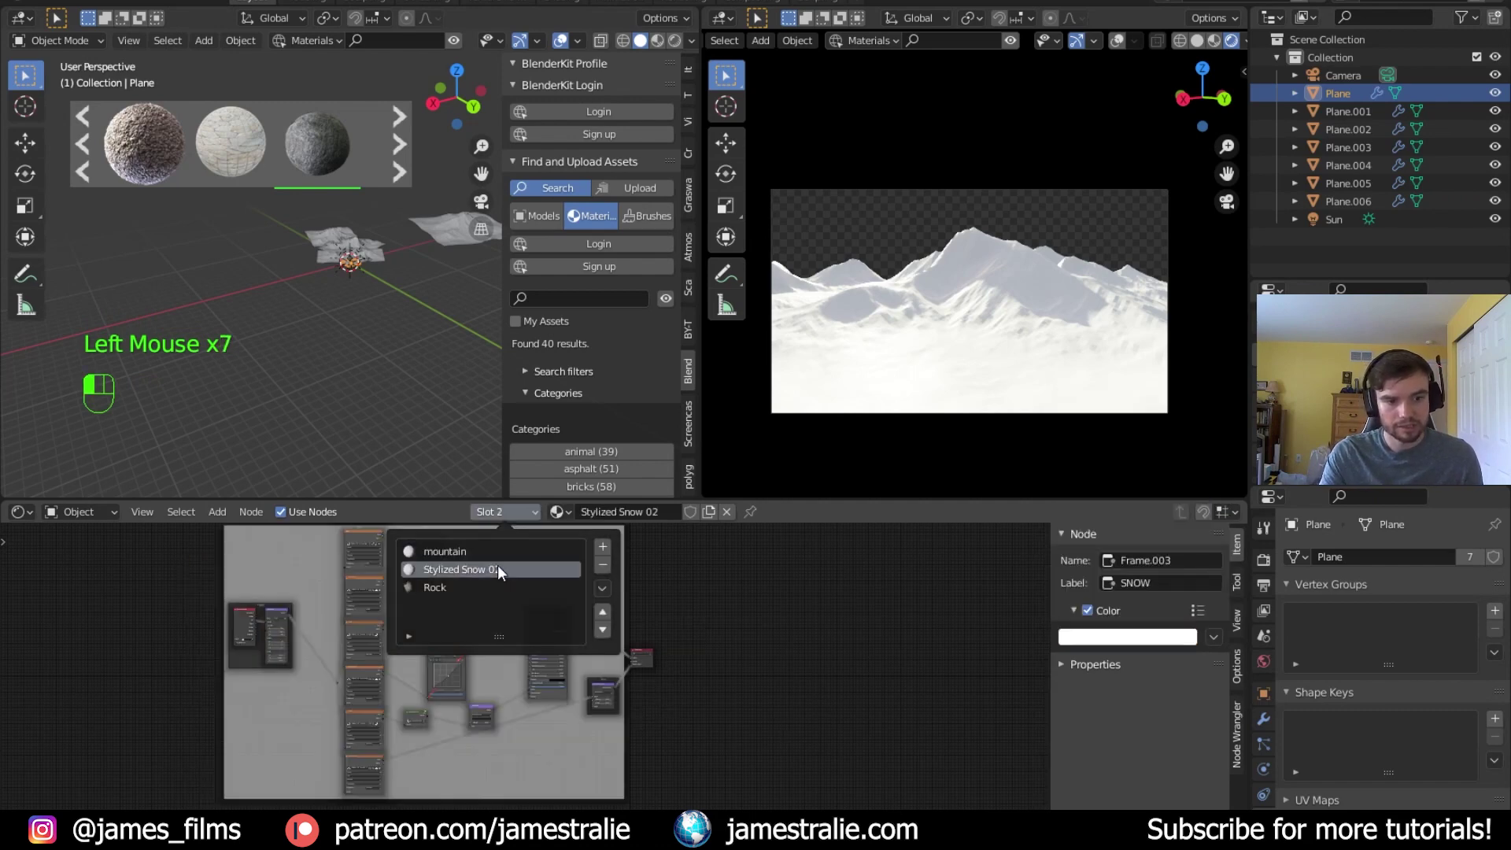
scroll(630, 707, "down", 2)
left_click(478, 763)
key("ctrl+c")
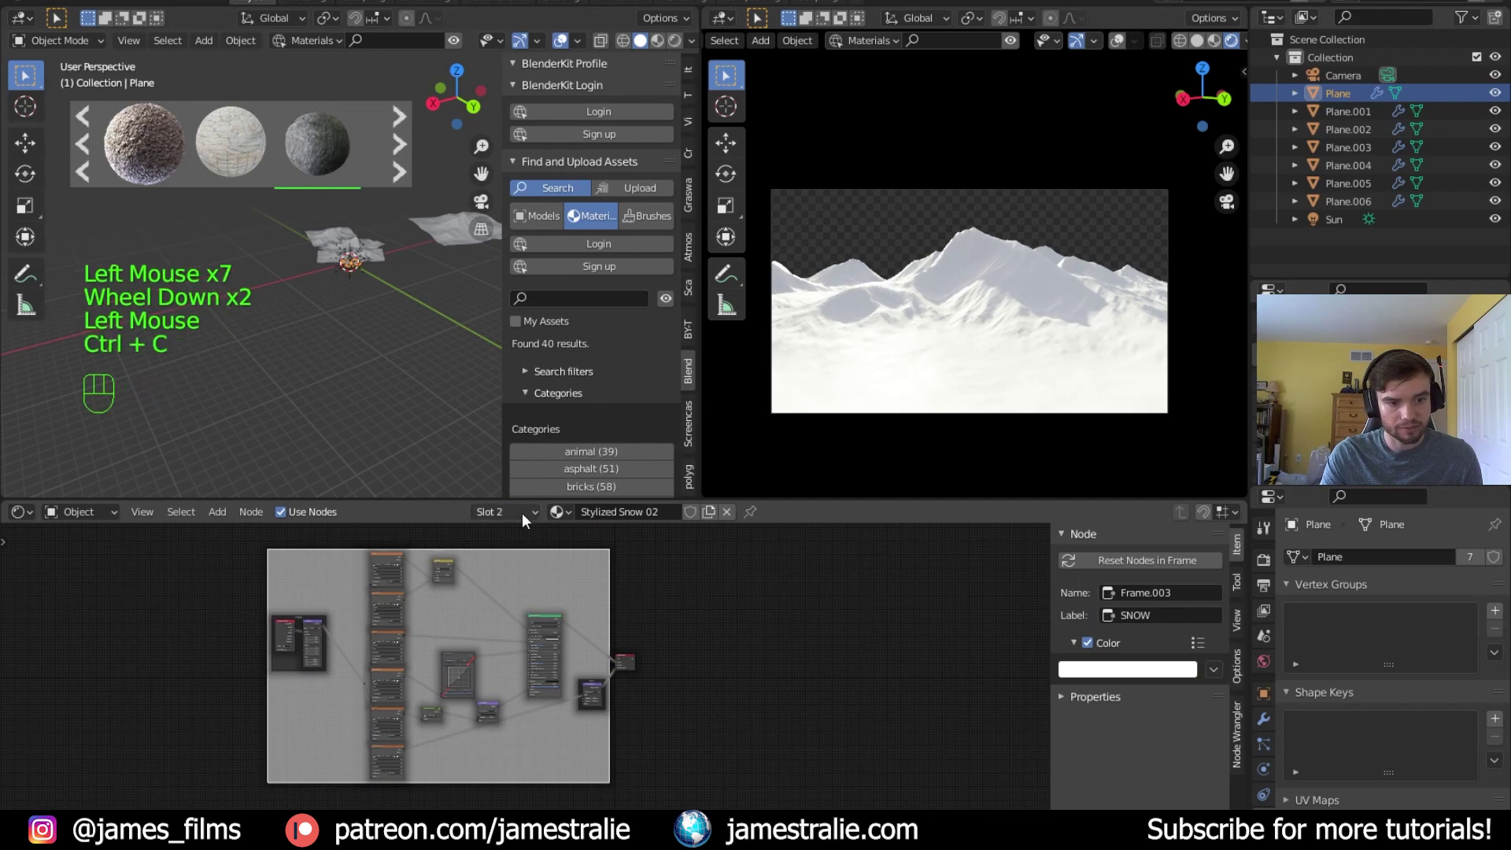
left_click(521, 514)
left_click(486, 550)
key("ctrl+v")
key("ctrl")
key("ctrl+z")
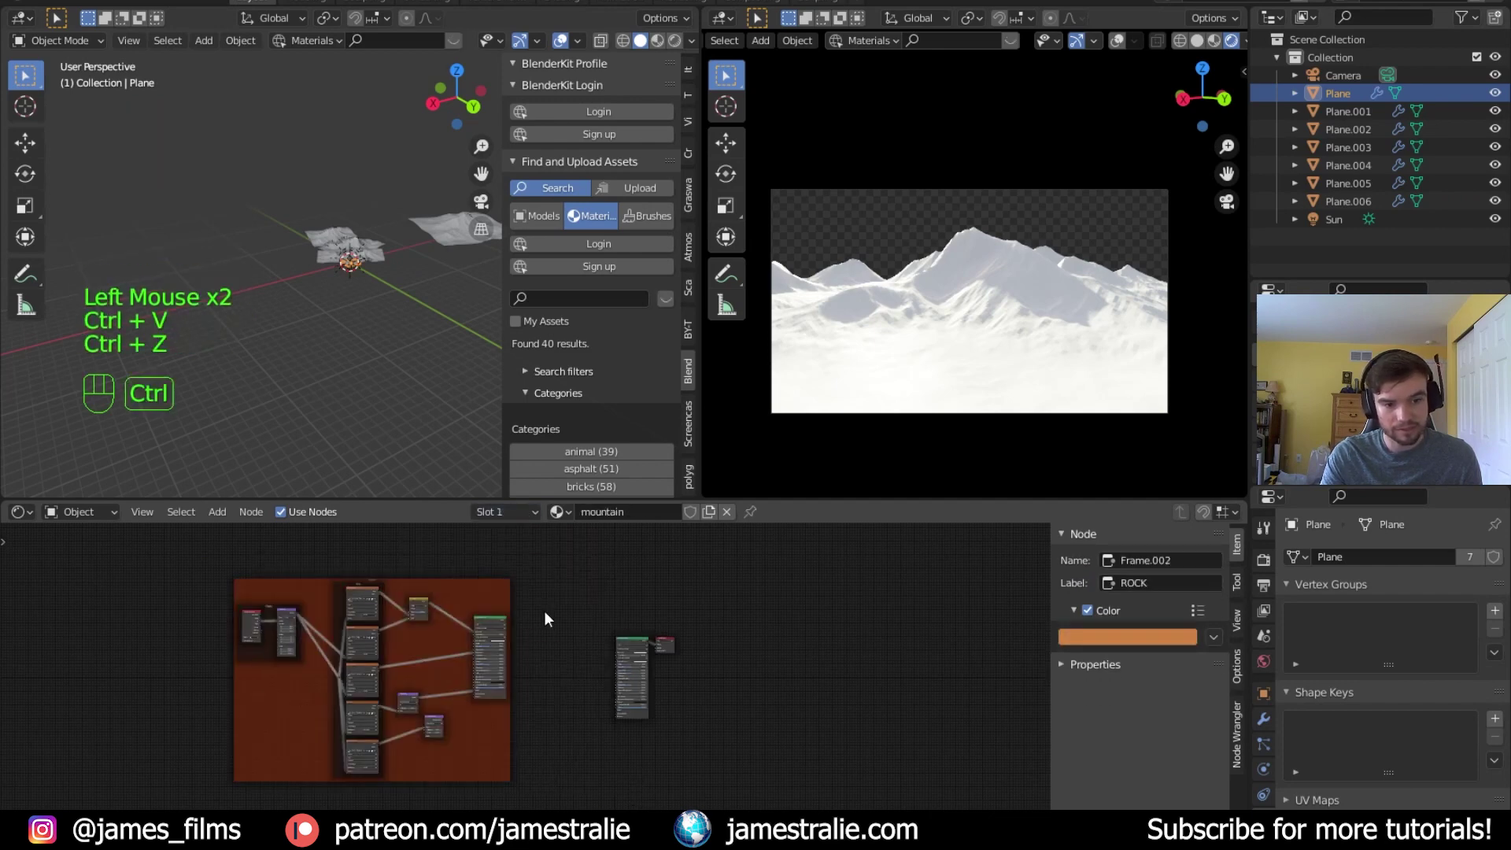
key("ctrl+z")
left_click(524, 540)
Copy all nodes inside the Stylized Snow 02 material's frame into the mountain material and place them below the ROCK frame
left_click(517, 515)
left_click(504, 569)
left_click_drag(177, 802, 606, 526)
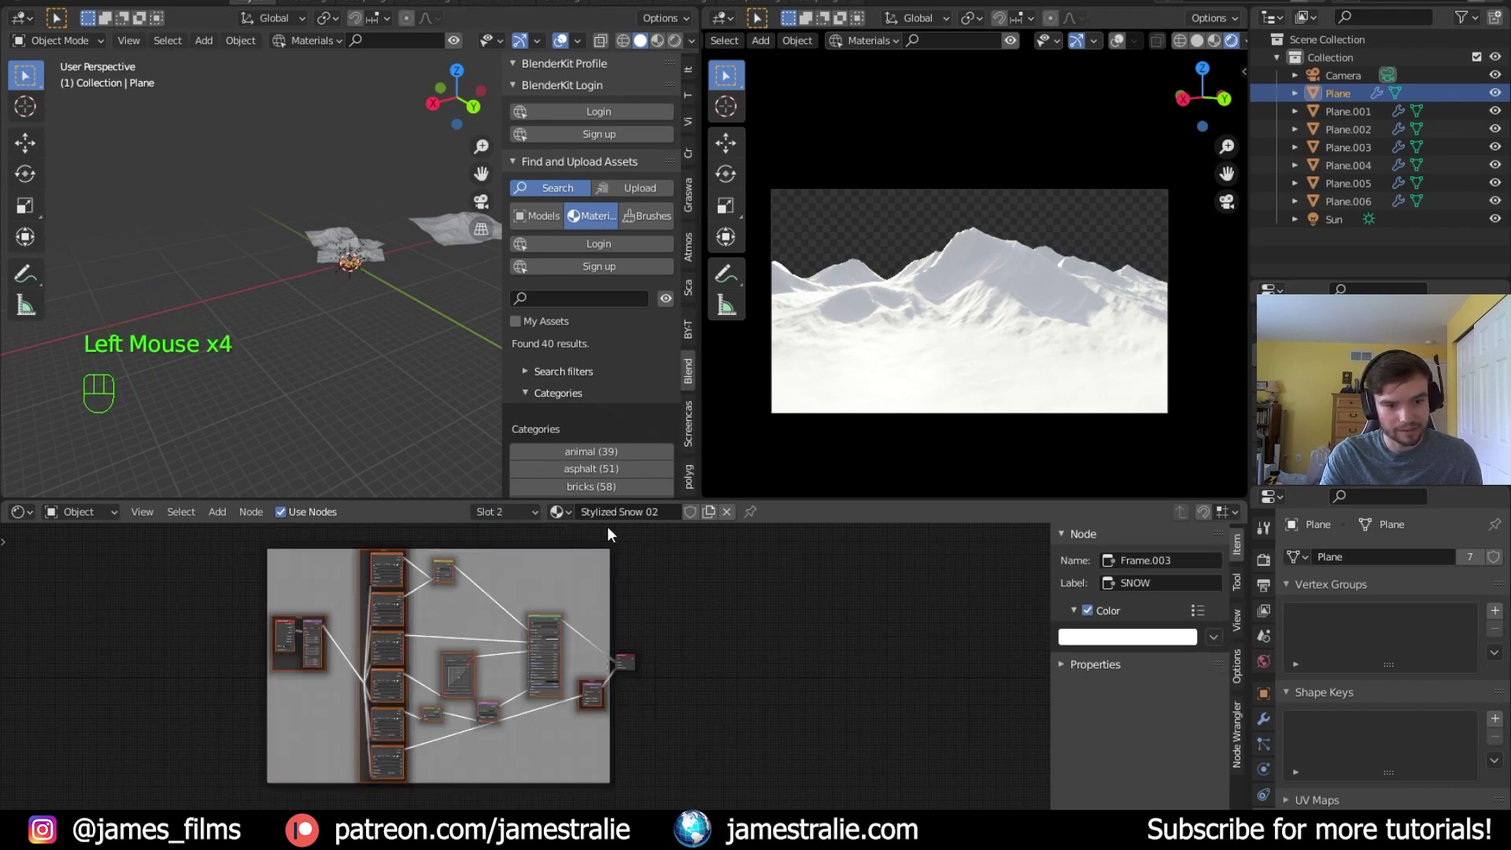
key("ctrl+c")
left_click(530, 511)
left_click(502, 552)
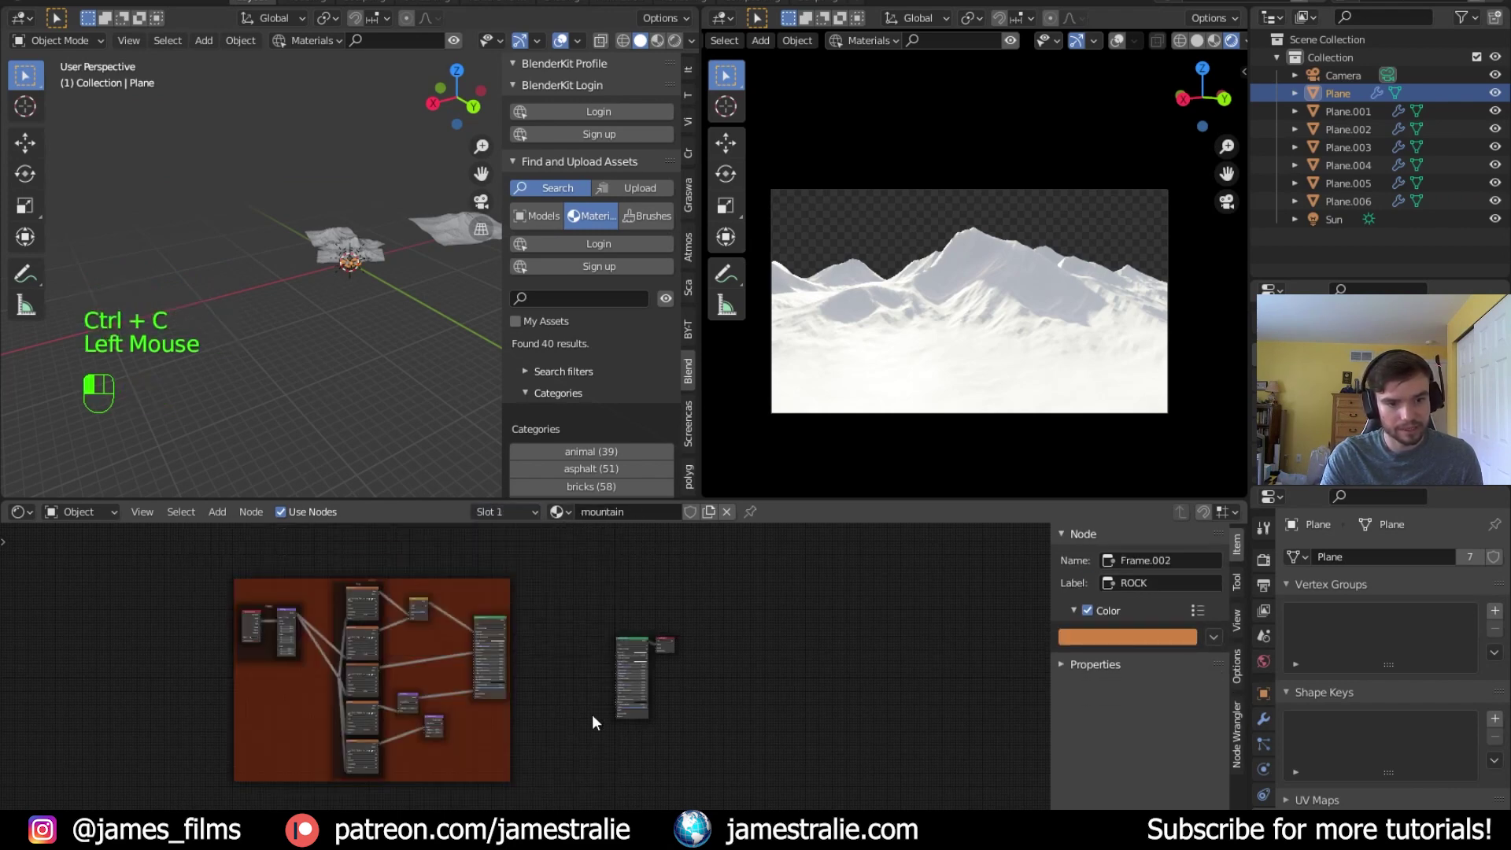
key("ctrl+v")
left_click_drag(550, 611, 455, 713)
Frame the pasted snow nodes together, colour the frame white, and label it SNOW
left_click(476, 610)
scroll(502, 730, "down", 5)
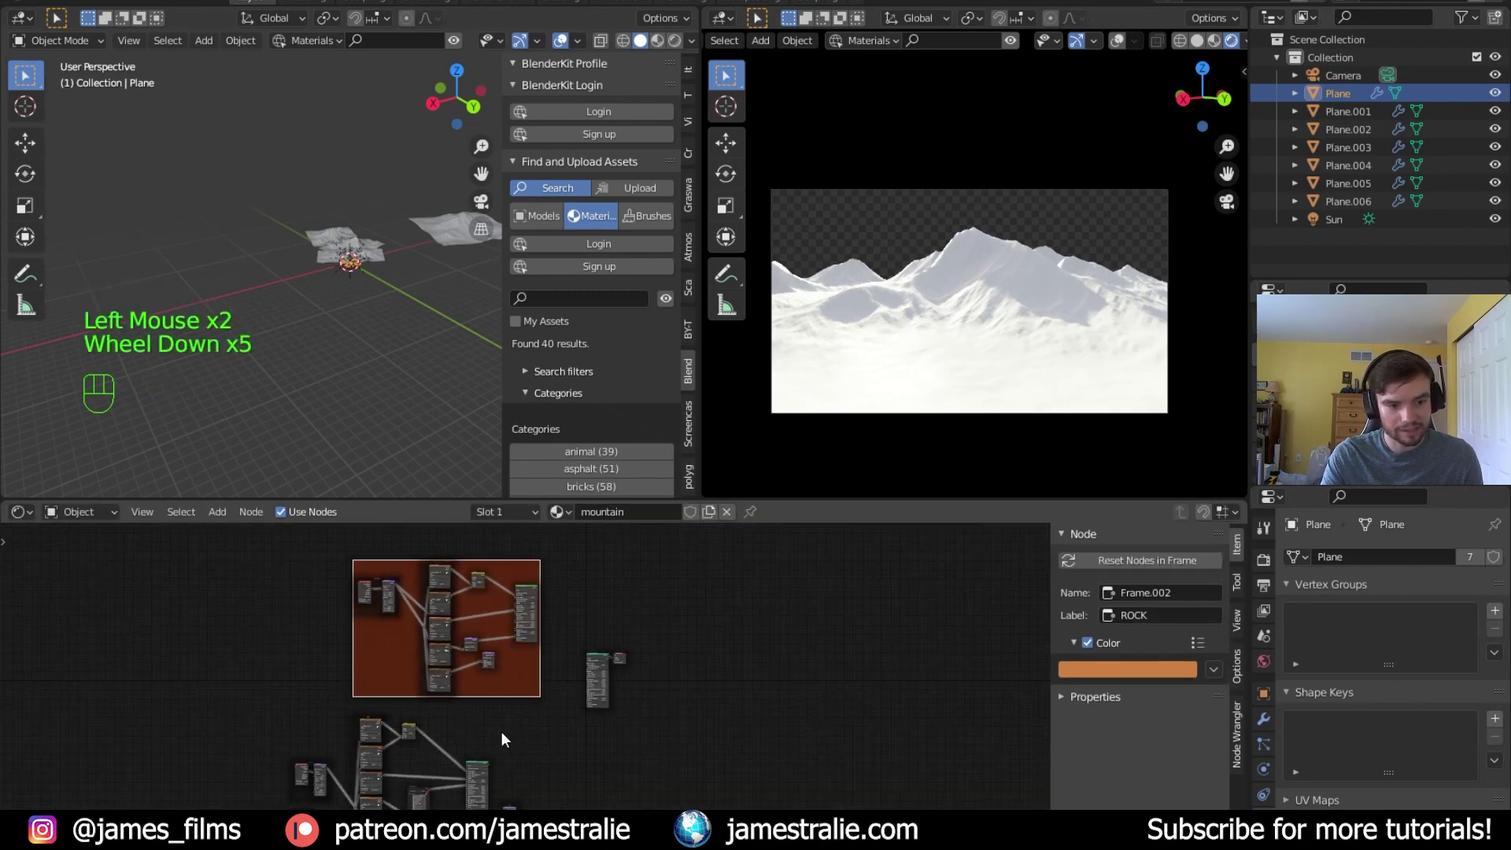
middle_click_drag(502, 730, 427, 702)
left_click_drag(267, 818, 571, 650)
key("ctrl+j")
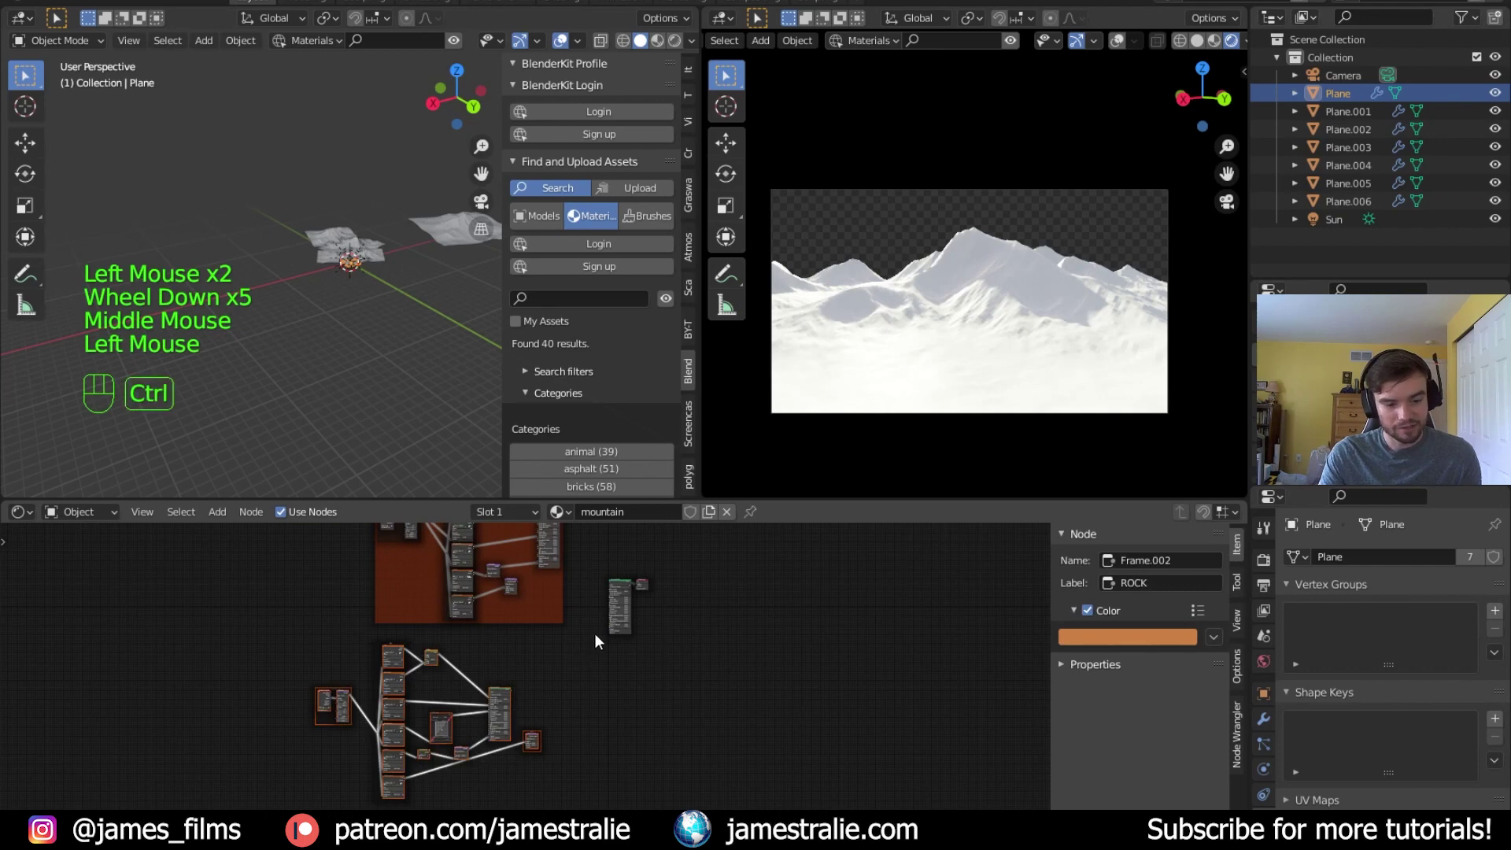
left_click(1089, 610)
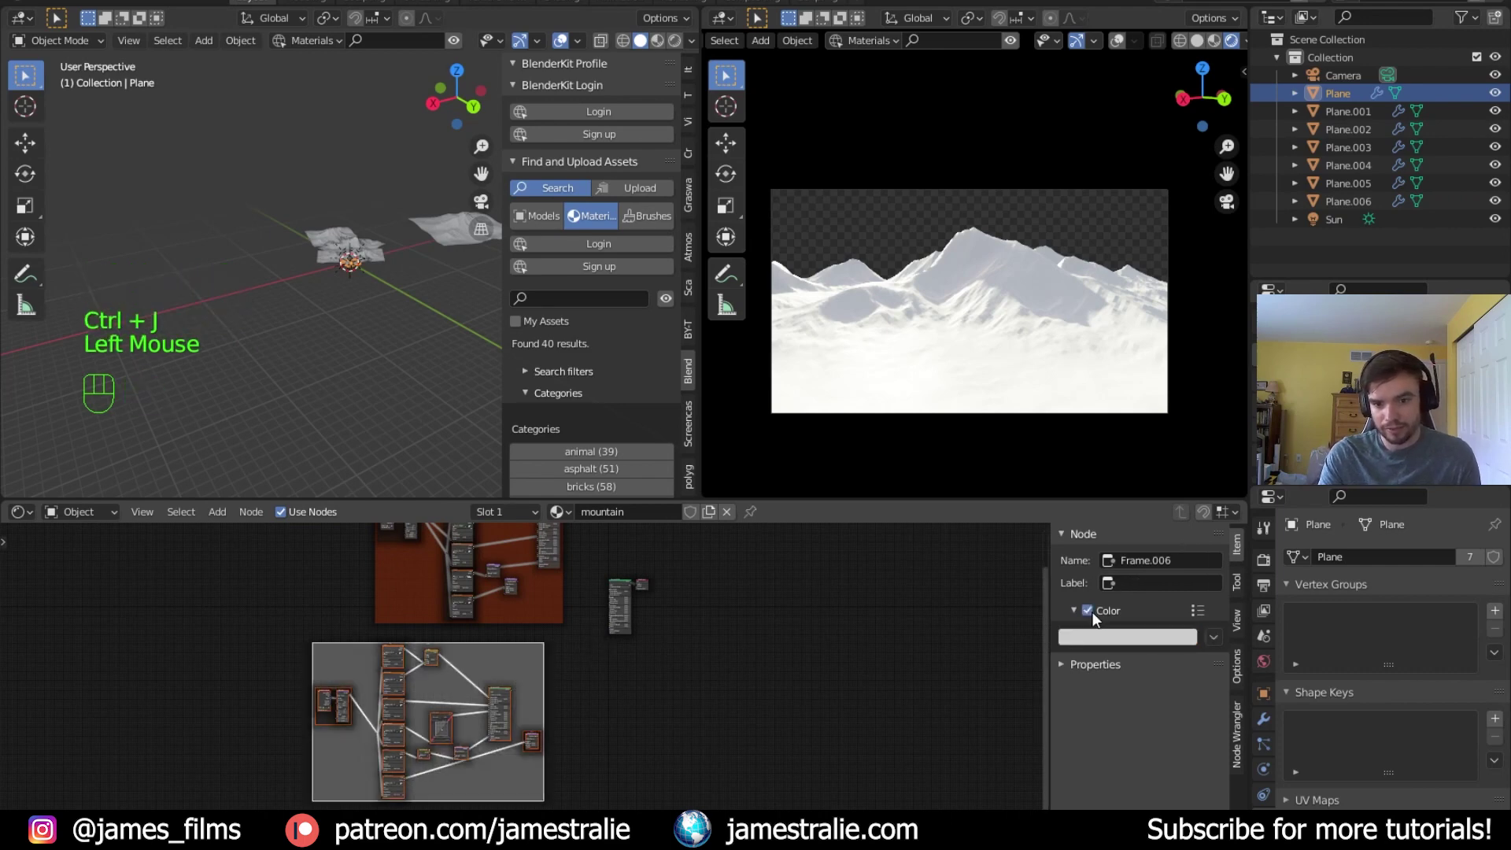
left_click(1103, 635)
left_click_drag(1202, 403, 1202, 393)
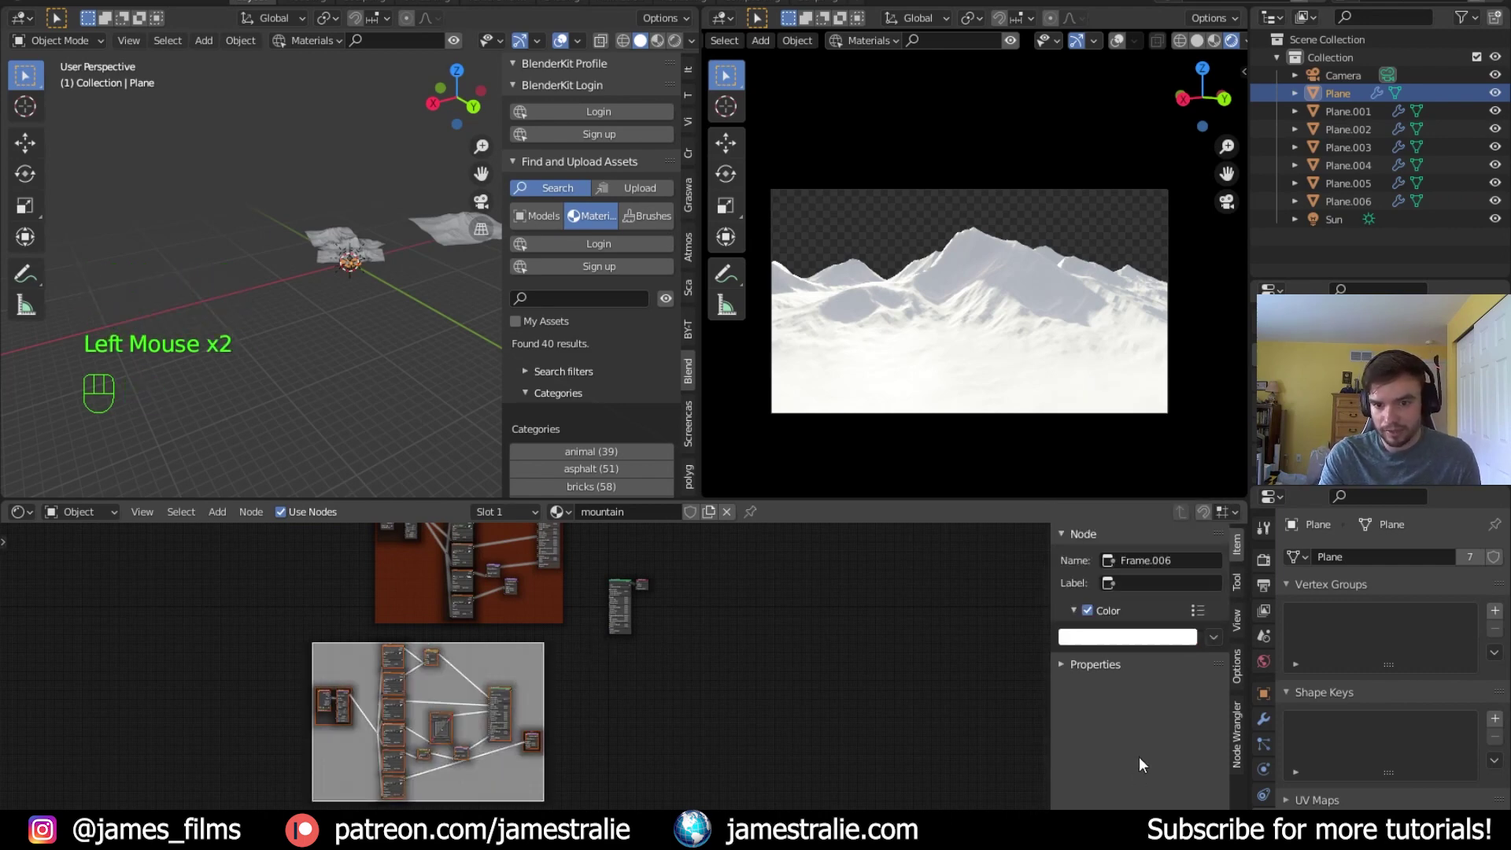
left_click(1150, 583)
type("SNOW")
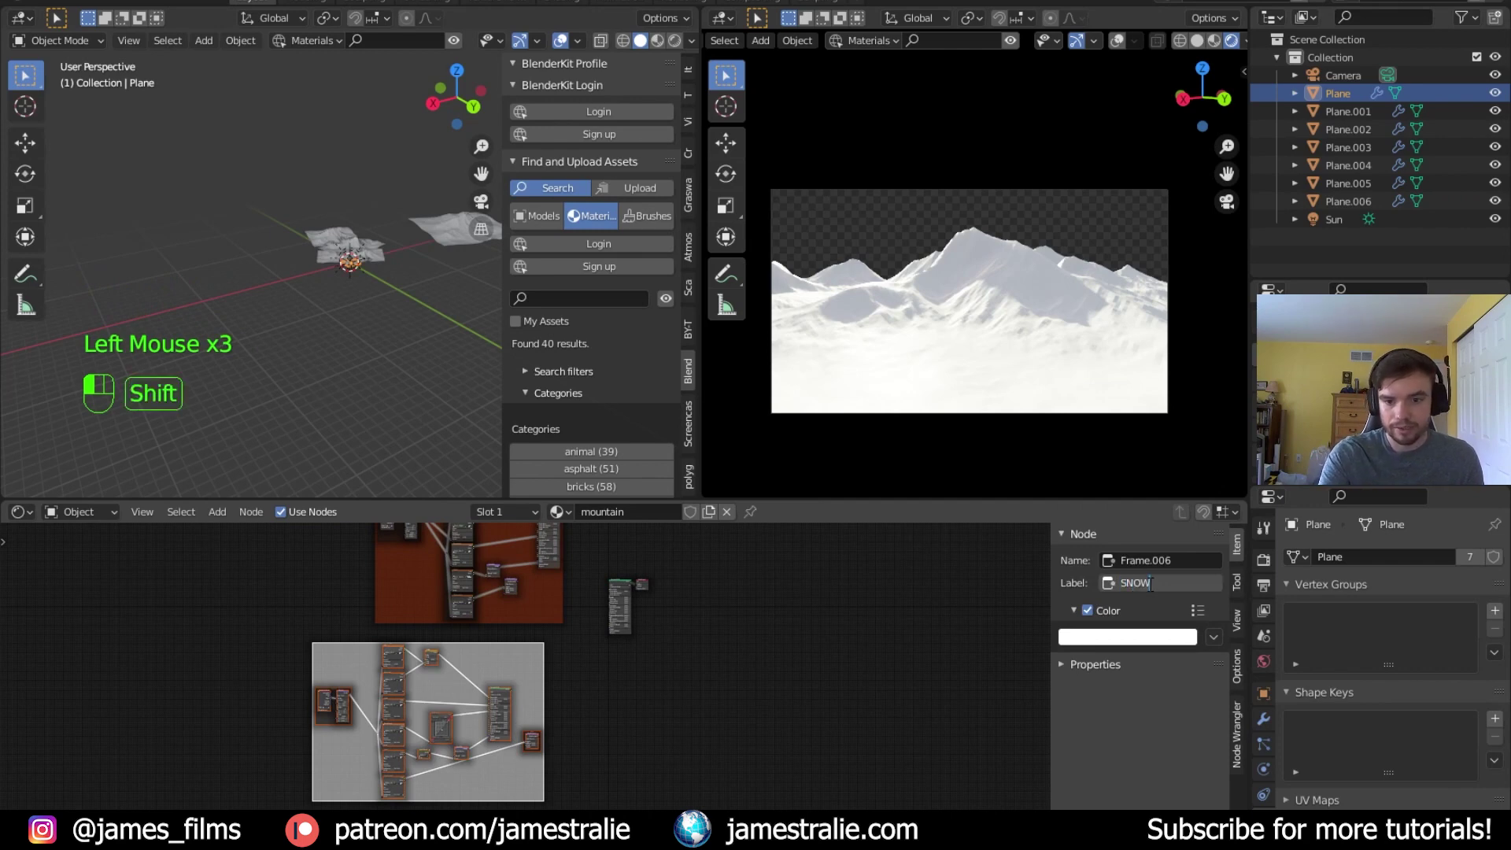
key("Return")
Move the Material Output farther right and delete the mountain material's default Principled BSDF outside the frames
middle_click_drag(611, 695, 474, 719)
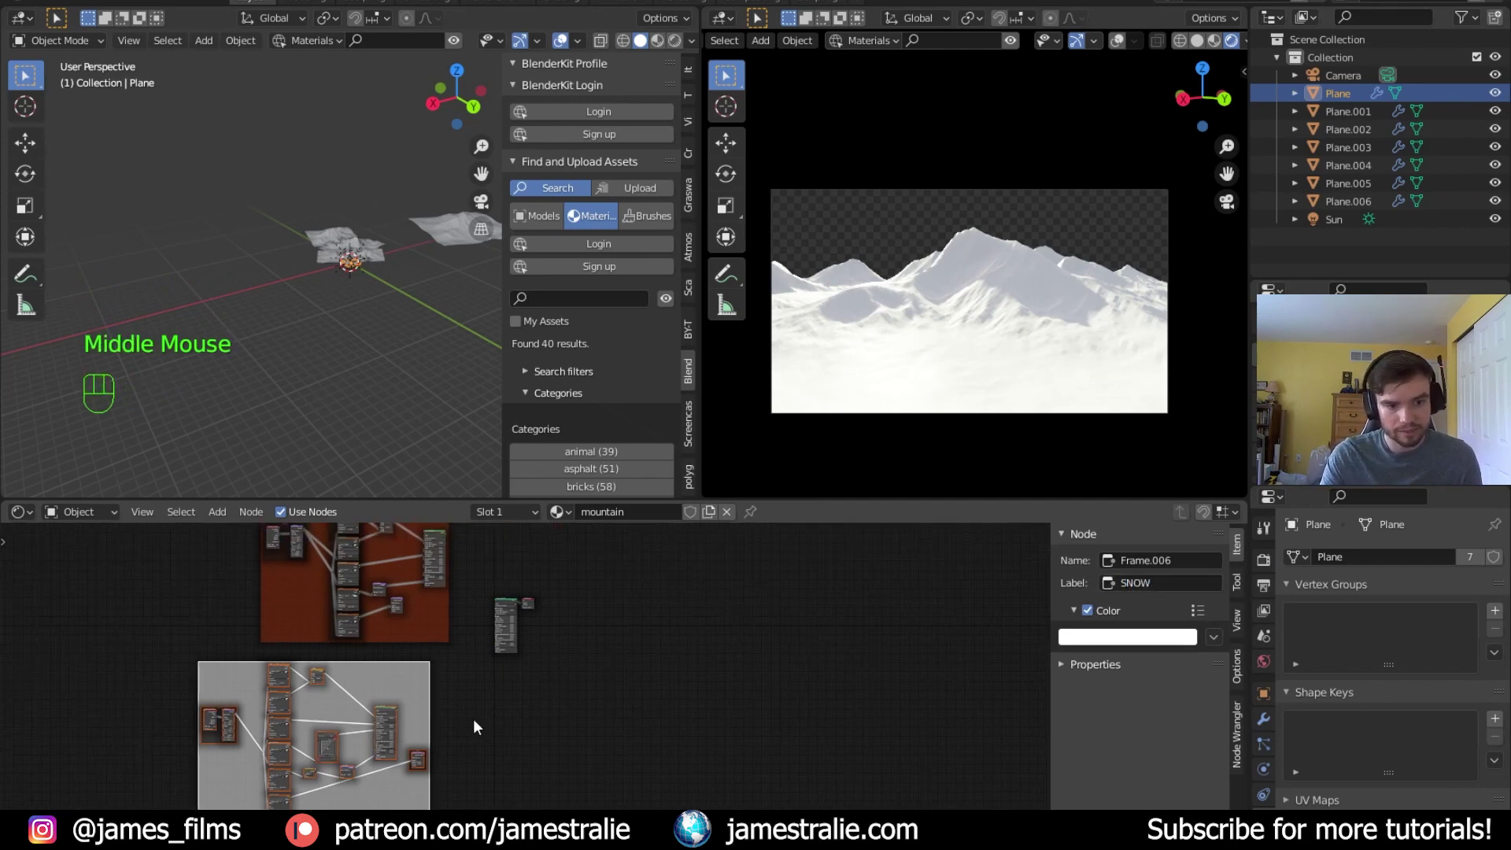
left_click(551, 692)
scroll(659, 661, "up", 6)
scroll(660, 661, "up", 5)
middle_click_drag(660, 661, 560, 761)
left_click(521, 606)
left_click_drag(519, 601, 810, 602)
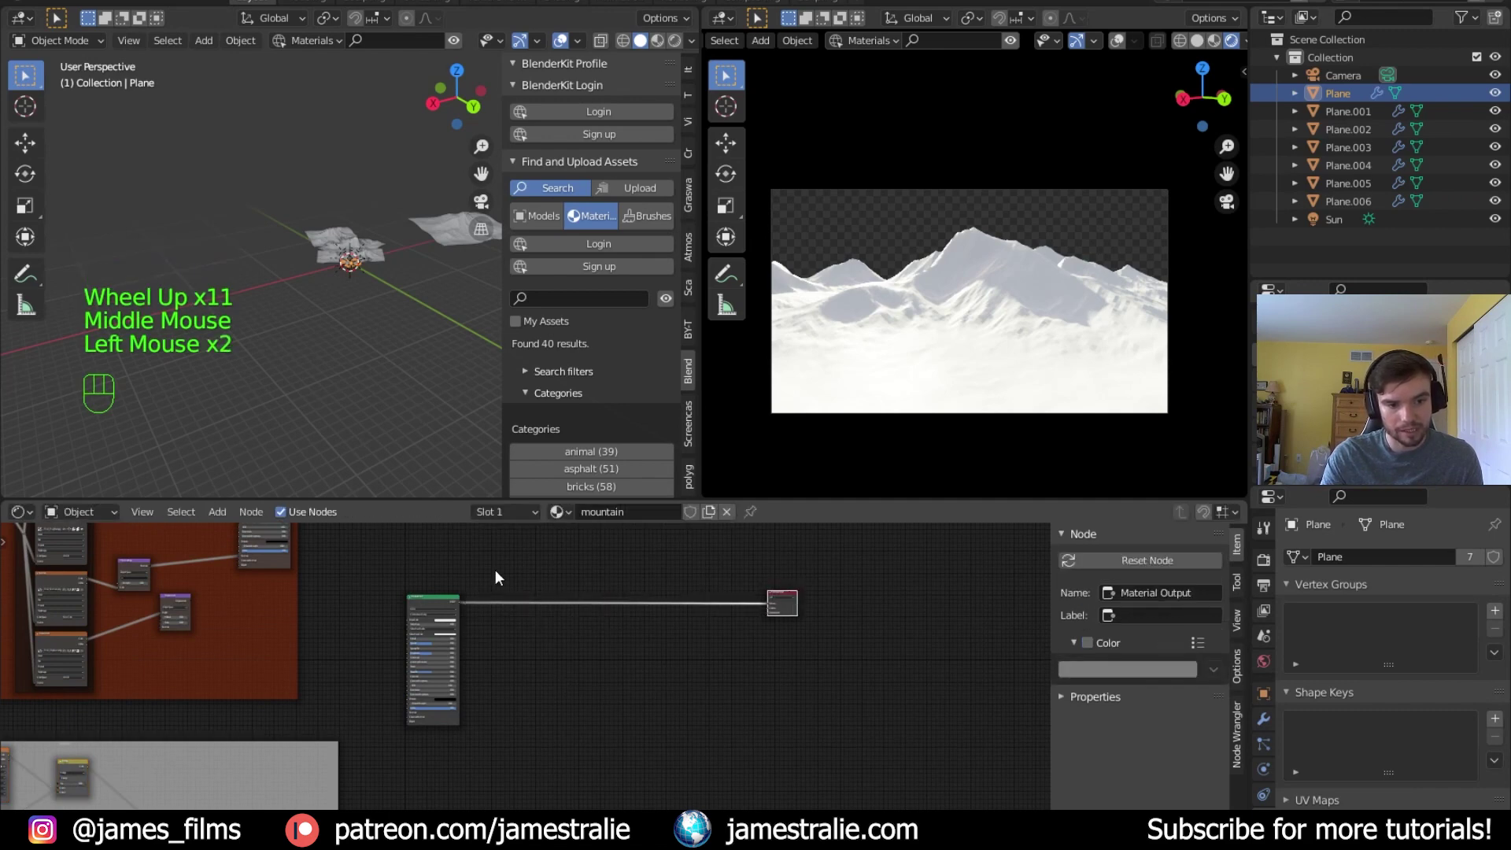
left_click_drag(443, 597, 618, 586)
middle_click_drag(447, 701, 395, 697)
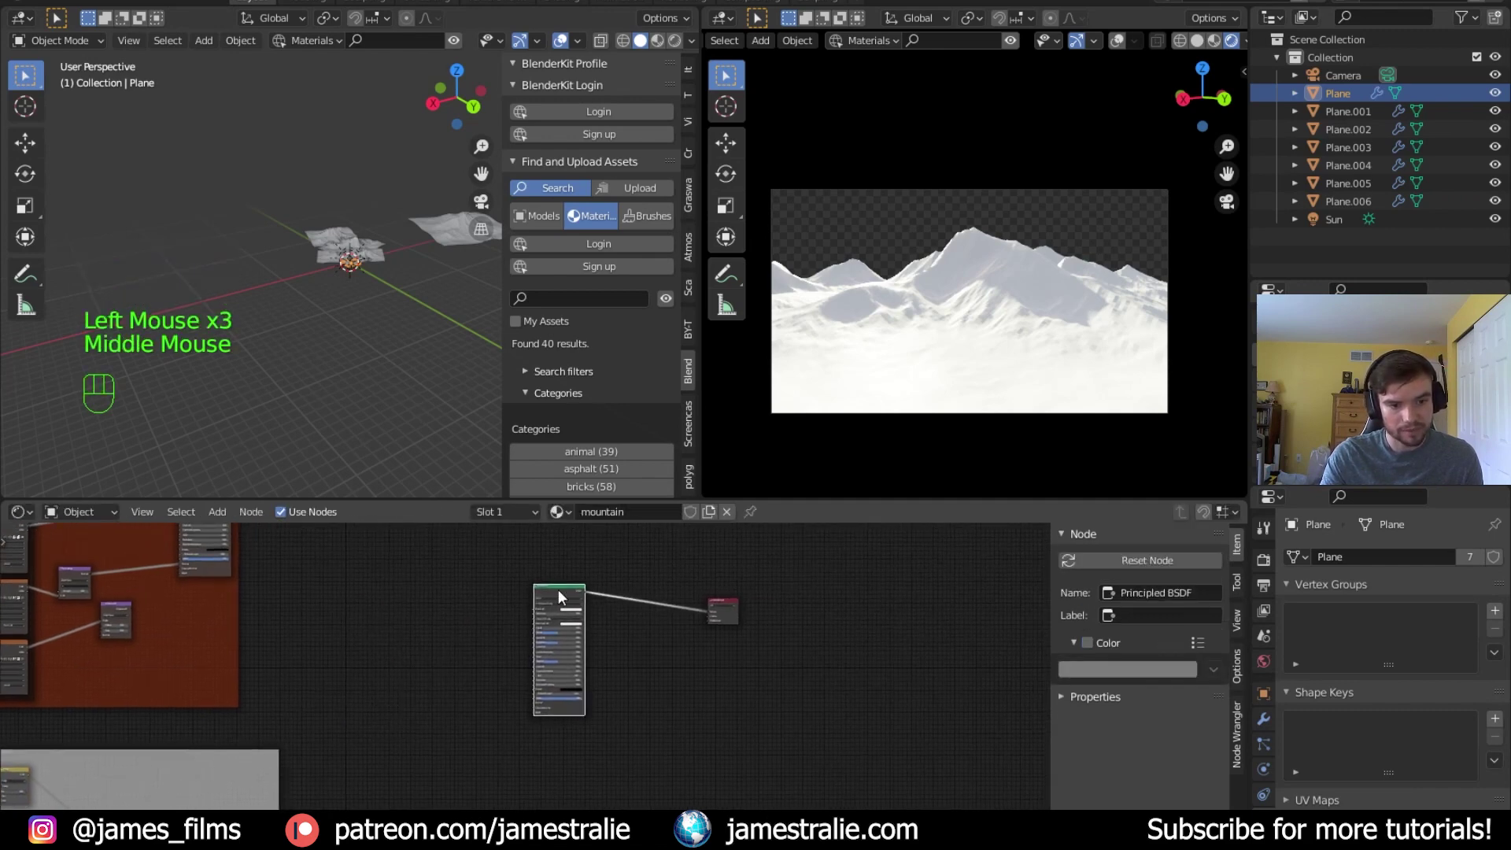
key("x")
Add a Mix Shader node between the frames and the Material Output and connect it to the output
scroll(305, 681, "down", 4)
scroll(305, 682, "down", 5)
middle_click_drag(304, 682, 399, 698)
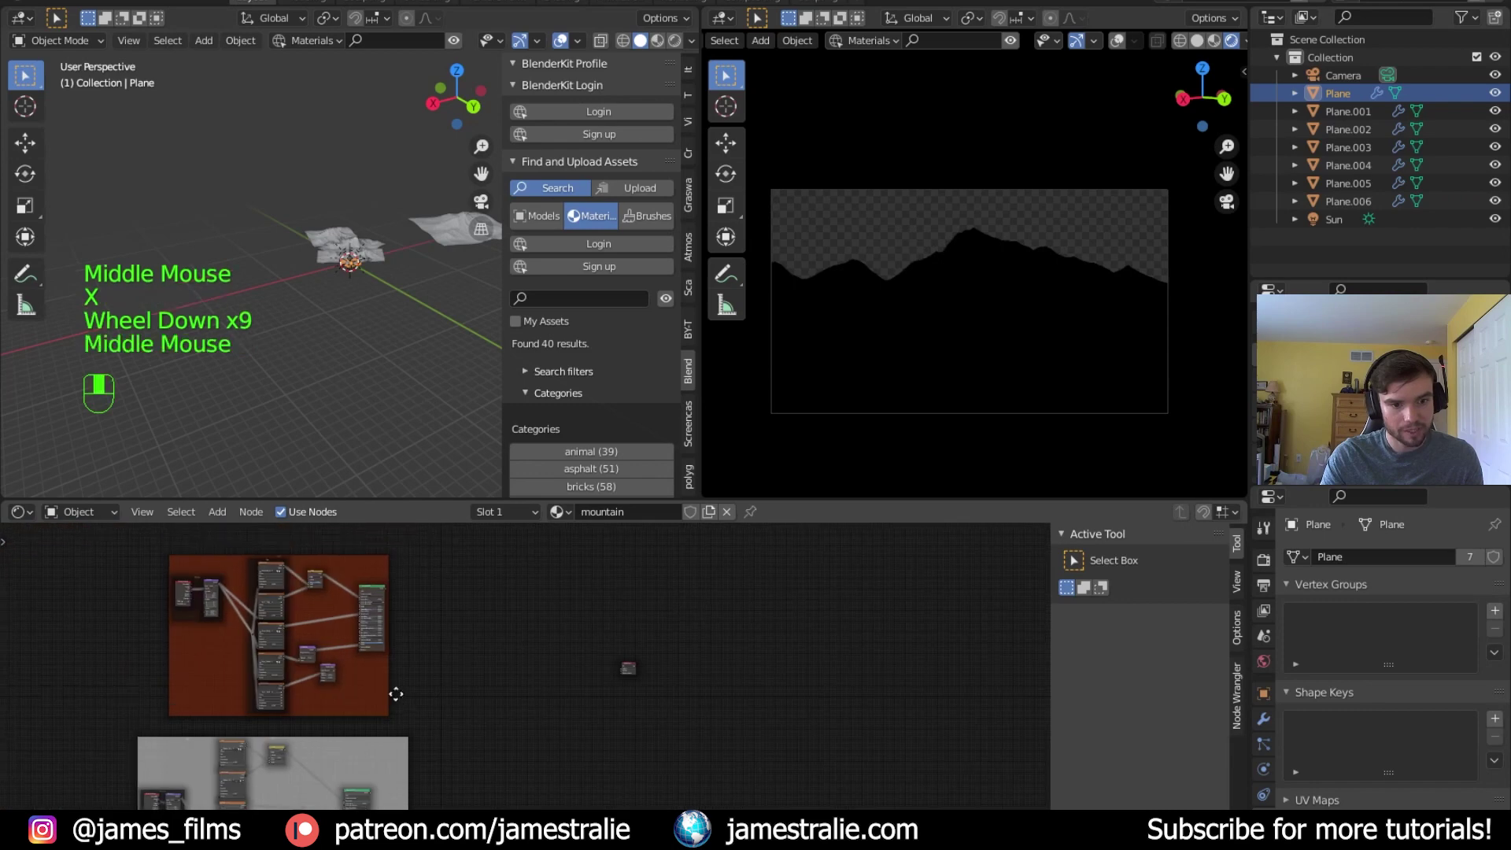
scroll(473, 661, "up", 13)
middle_click_drag(472, 661, 482, 641)
key("shift+a")
left_click(477, 575)
type("mix")
key("Return")
left_click(513, 616)
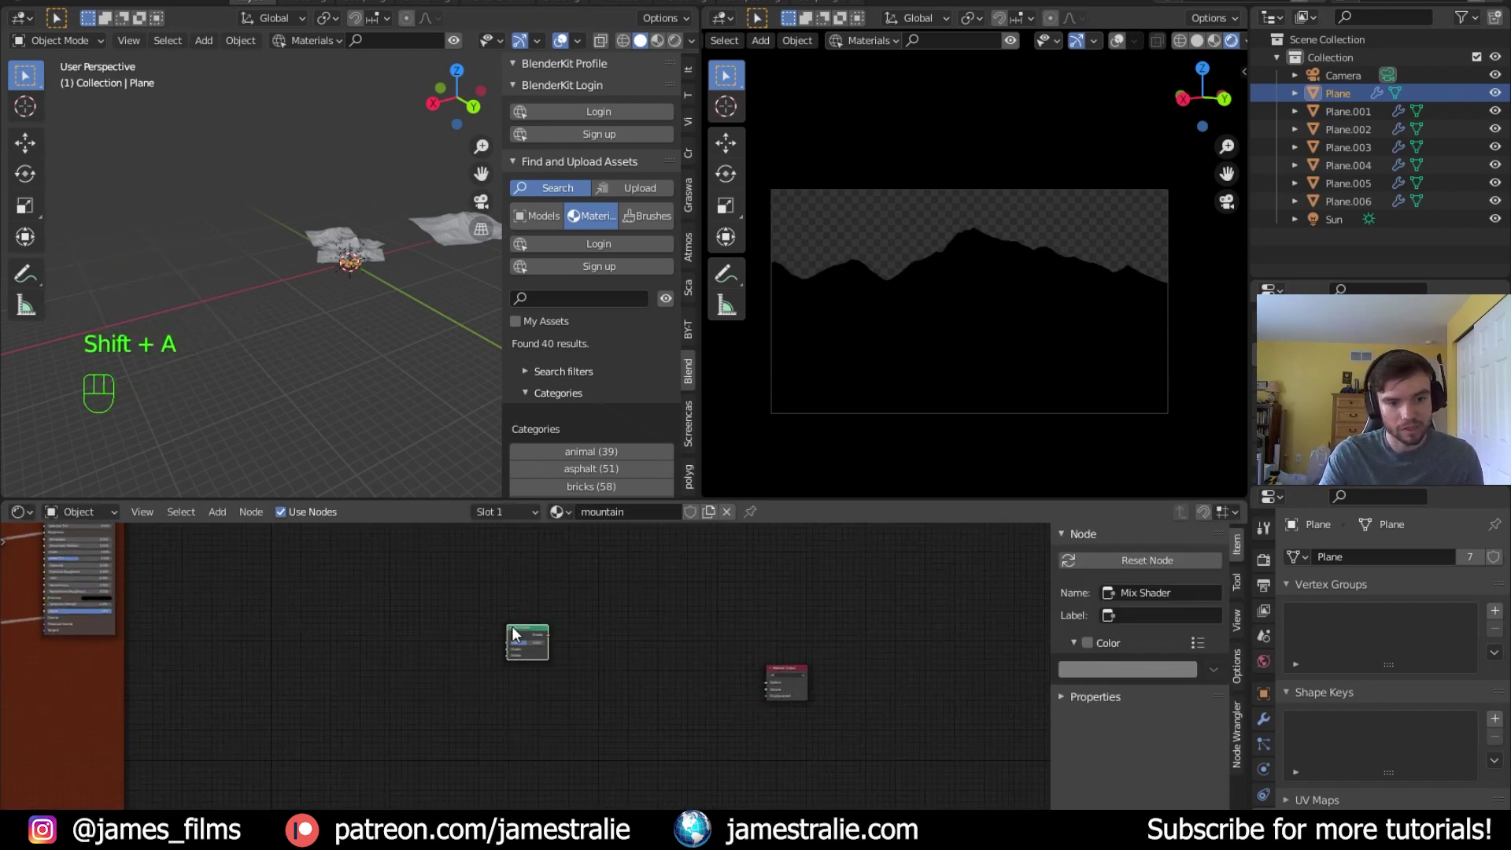
left_click(504, 634, "ctrl+shift")
Connect the rock Principled BSDF to the Mix Shader's first shader input
middle_click_drag(502, 630, 458, 659)
scroll(557, 634, "down", 4)
left_click_drag(332, 559, 620, 695)
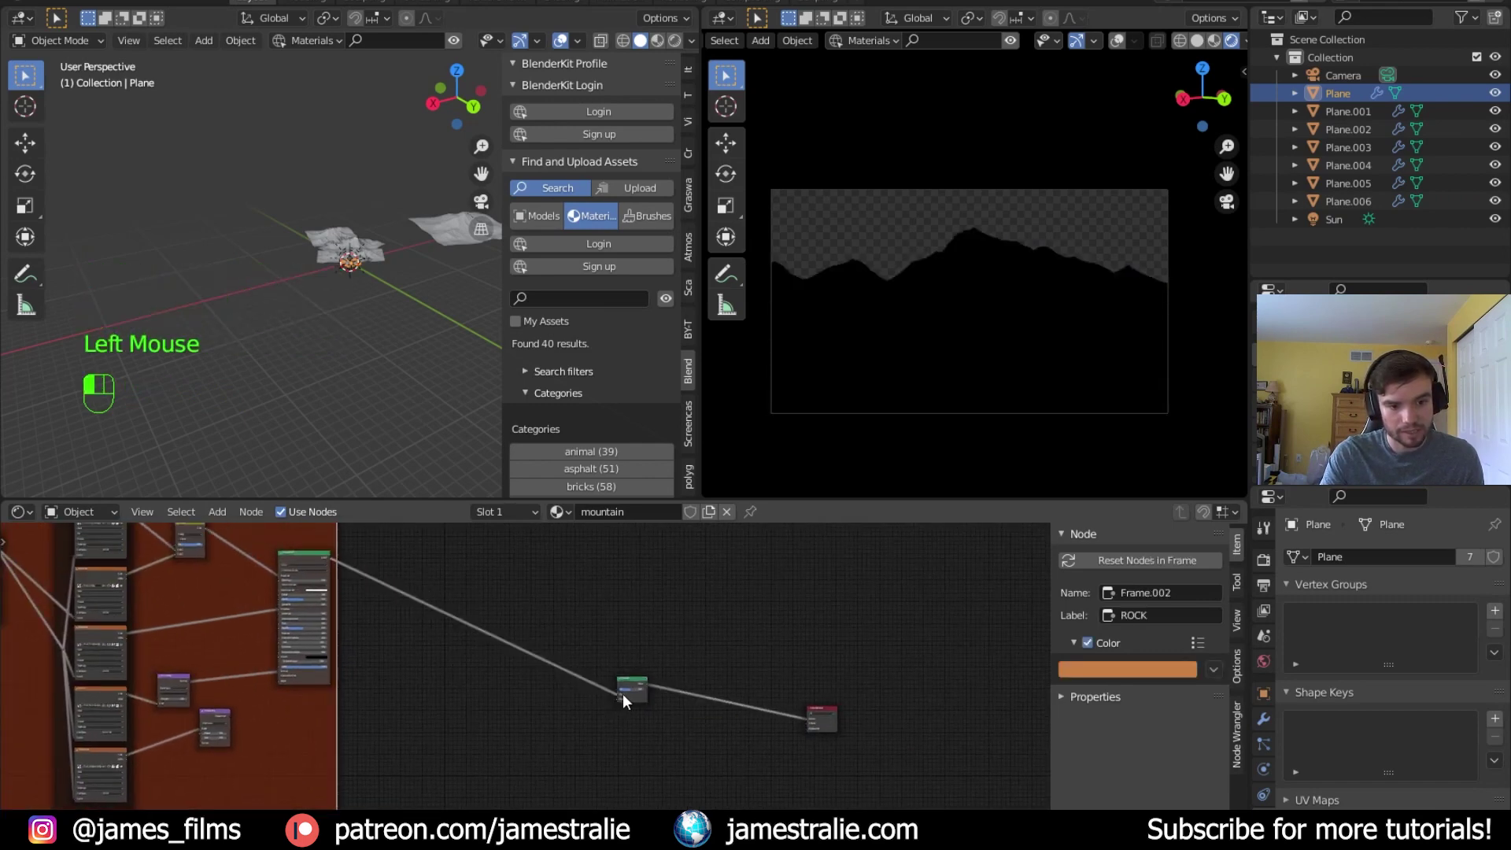
Connect the snow Principled BSDF to the Mix Shader's second shader input
middle_click_drag(550, 768, 465, 649)
scroll(334, 725, "down", 5)
middle_click_drag(334, 725, 351, 790)
scroll(341, 743, "up", 6)
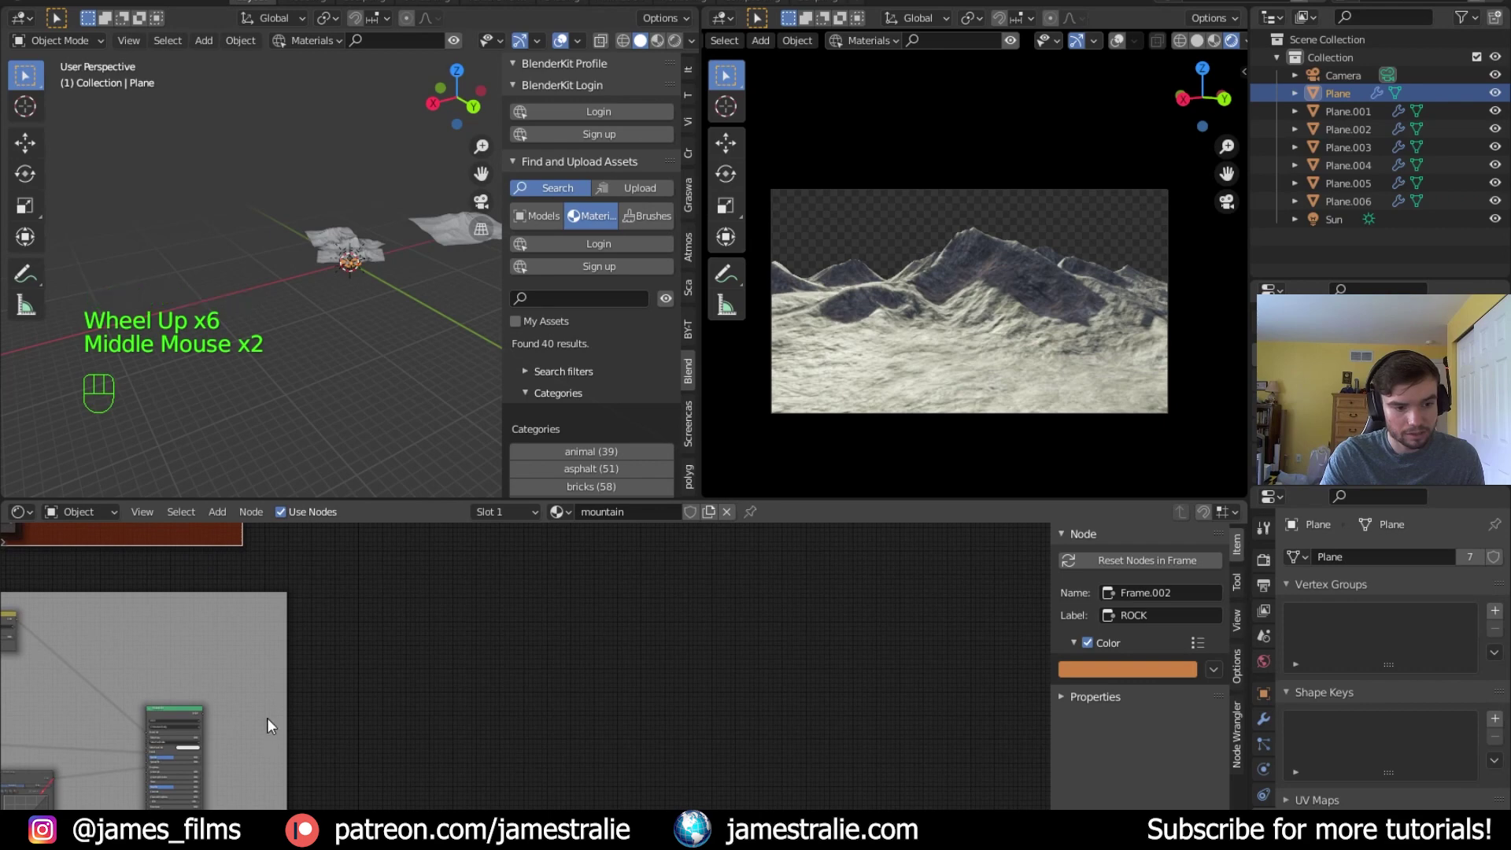
middle_click_drag(267, 717, 210, 768)
scroll(210, 768, "down", 1)
scroll(224, 779, "down", 3)
left_click_drag(248, 772, 502, 558)
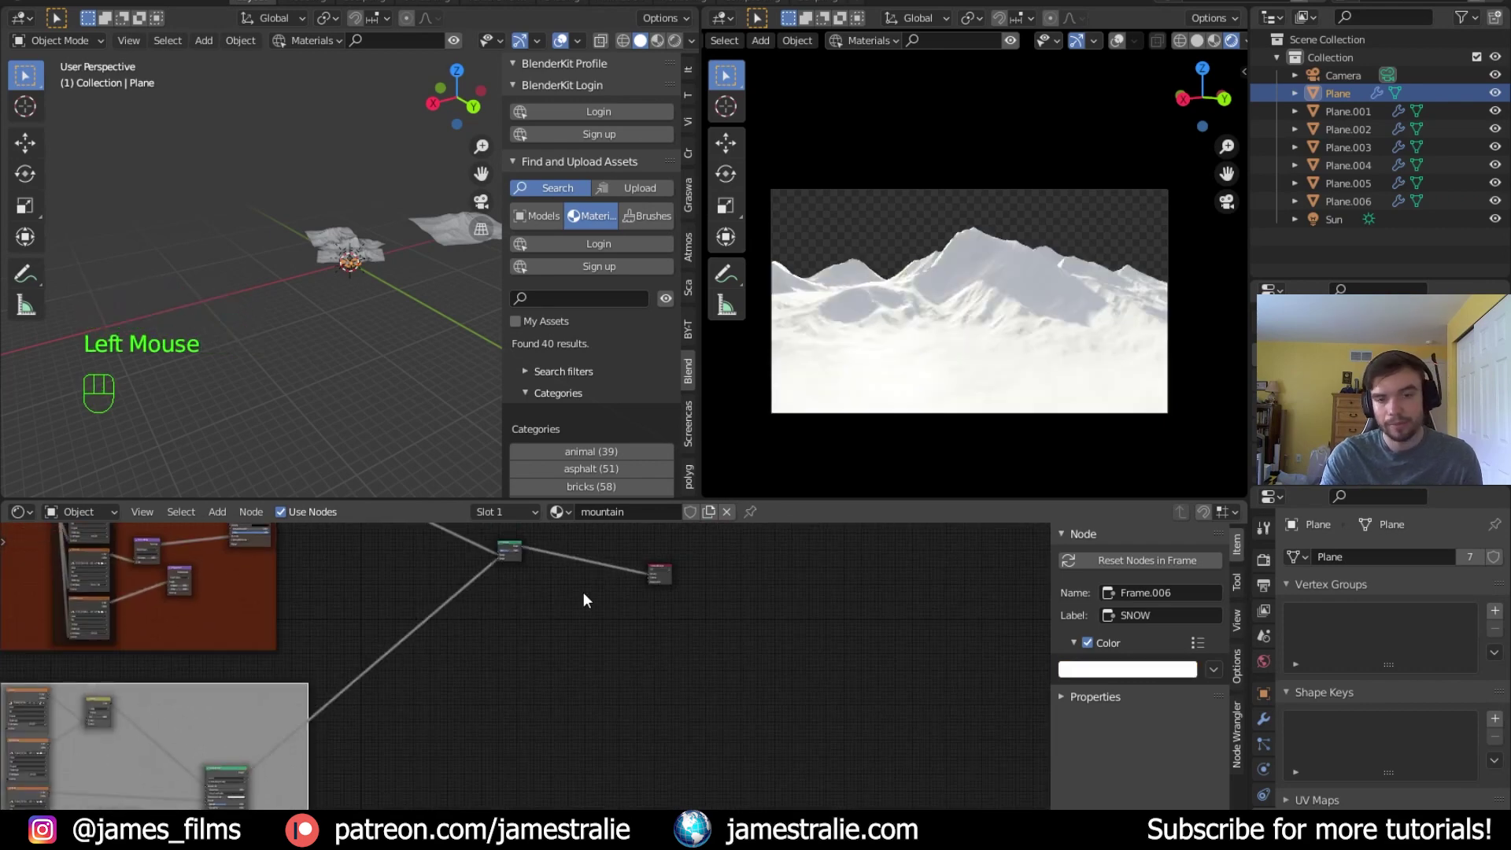
Compare the pure rock and pure snow looks by setting the Mix Shader's Fac to 0 and 1
middle_click_drag(583, 593, 627, 687)
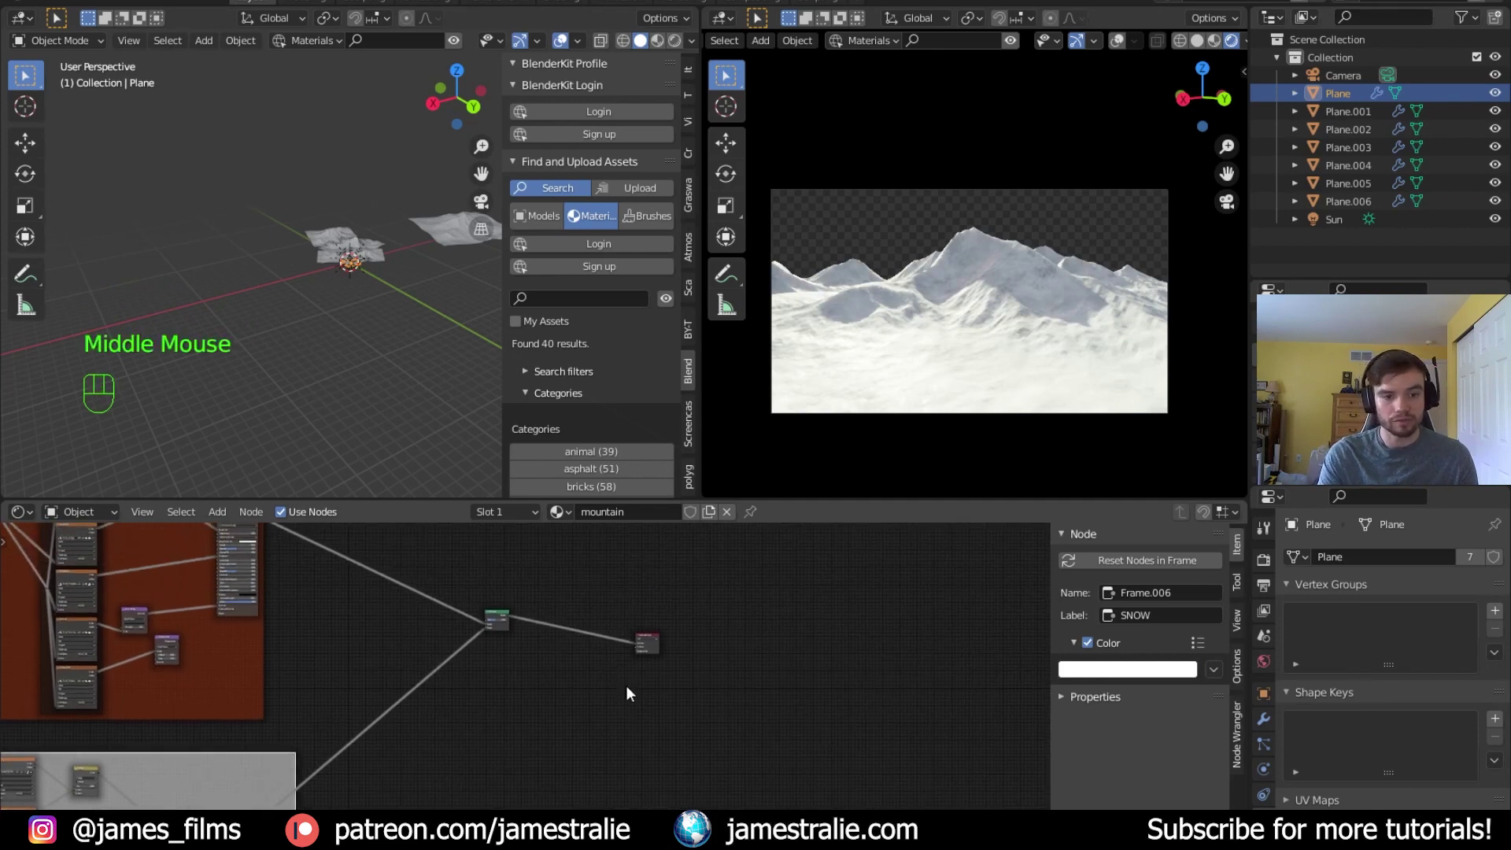
scroll(543, 669, "up", 13)
middle_click_drag(479, 613, 420, 716)
scroll(535, 743, "up", 5)
scroll(542, 747, "up", 11)
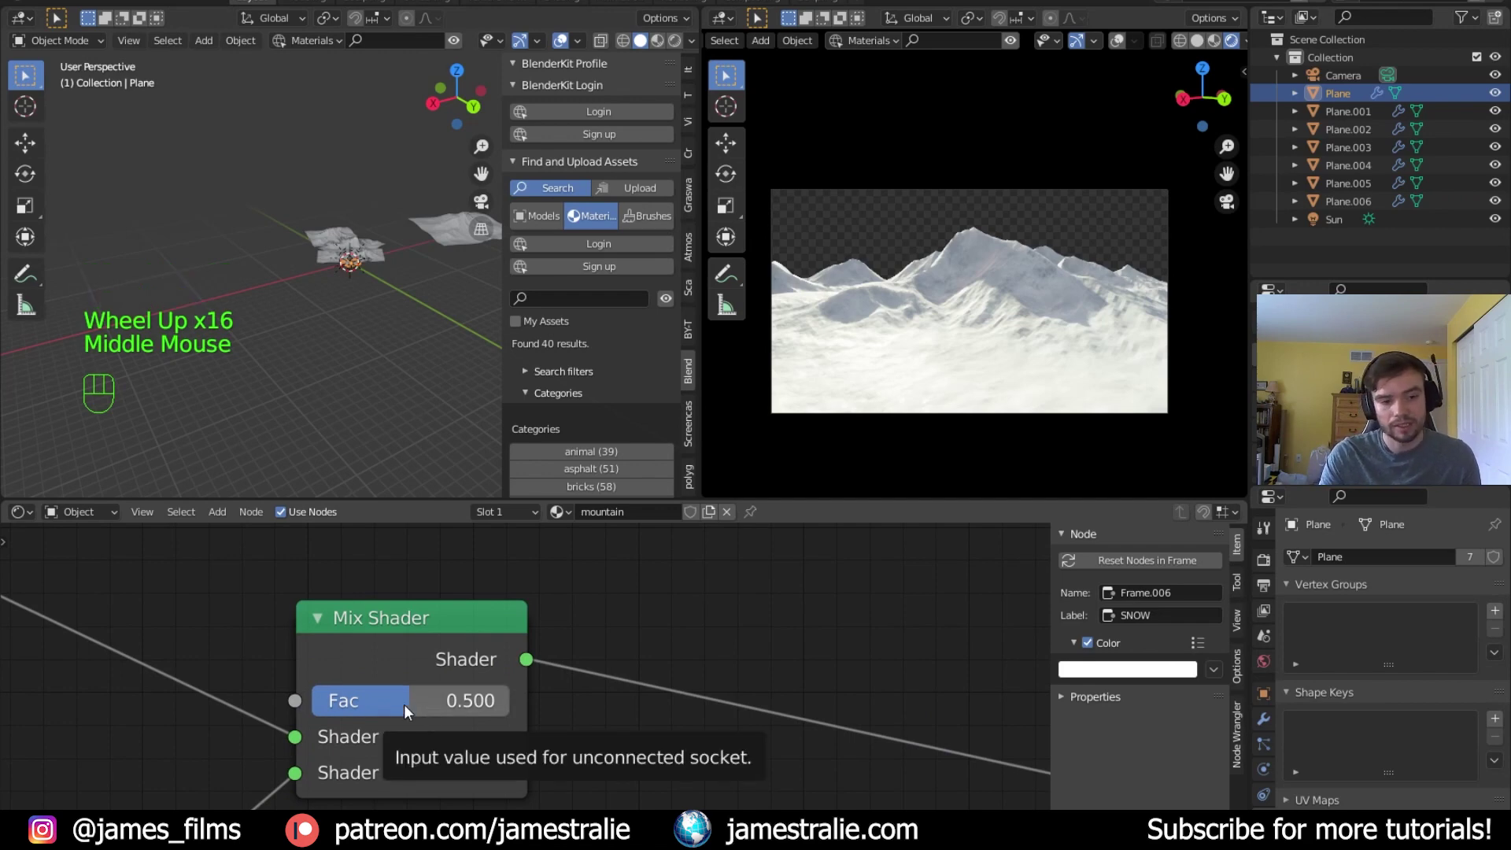
middle_click_drag(346, 695, 433, 670)
left_click_drag(494, 680, 366, 688)
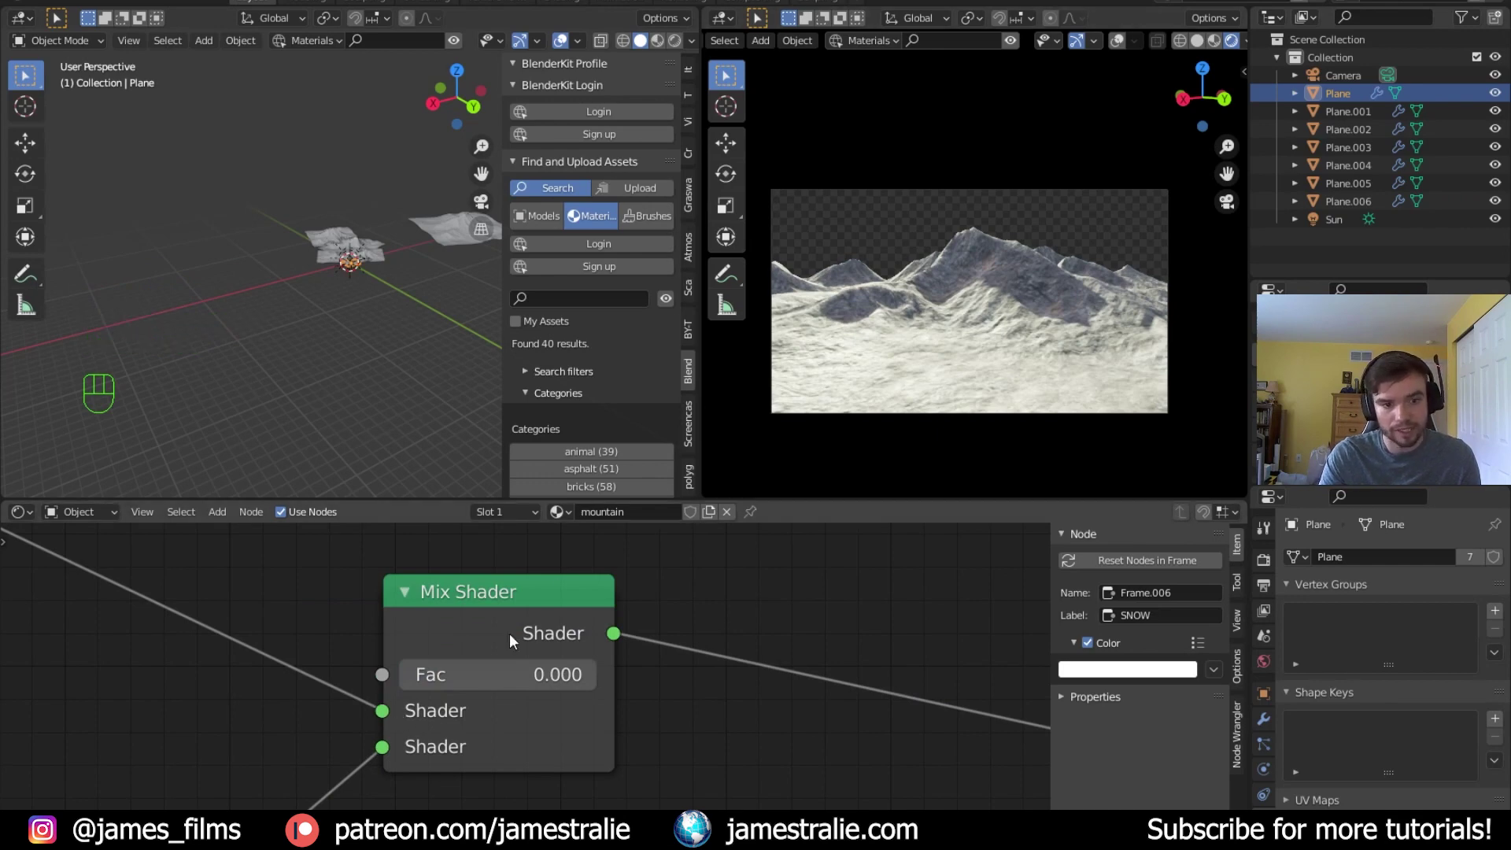
left_click(512, 674)
left_click_drag(511, 675, 596, 672)
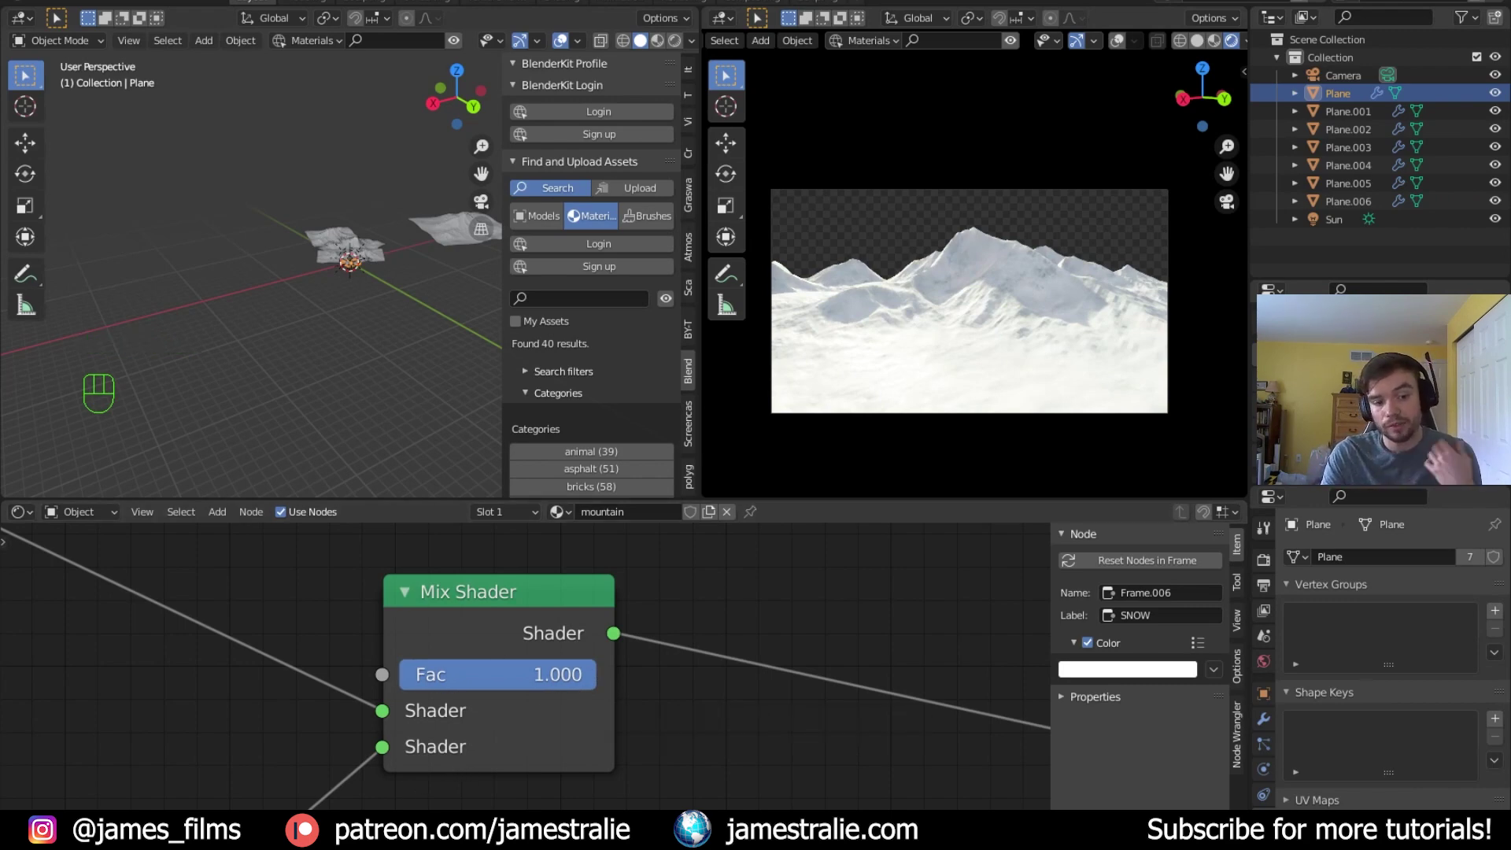
Add heatmap_New Layer0_Default0.png from the mountaintutorial folder, connect its Color to the Mix Shader's Fac, and swap the two shader inputs
key("alt+Tab")
left_click(703, 242)
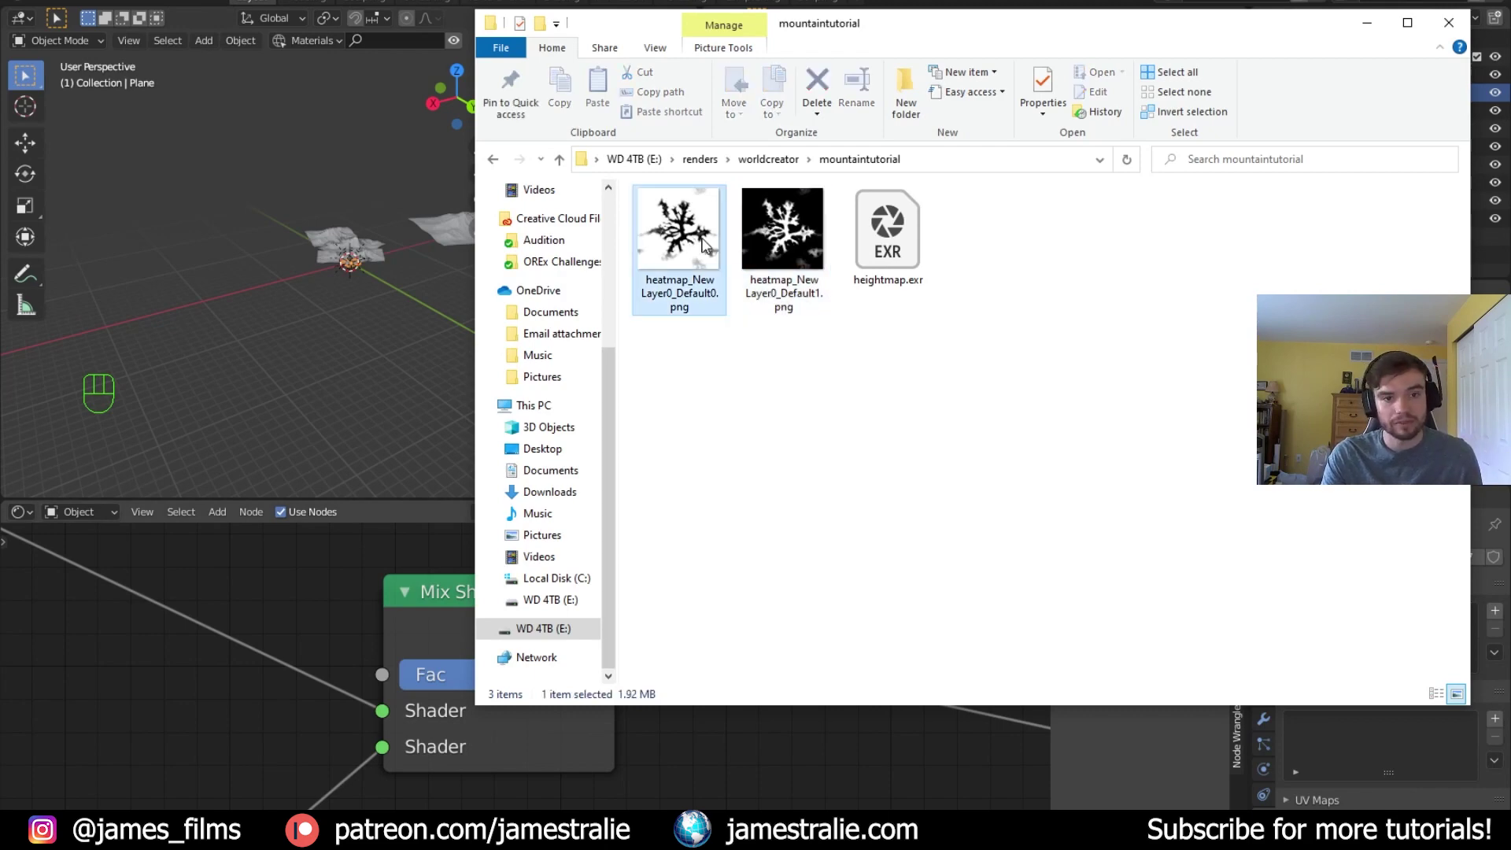
left_click_drag(203, 577, 112, 701)
middle_click_drag(112, 700, 166, 697)
scroll(428, 573, "down", 11)
left_click_drag(527, 654, 572, 641)
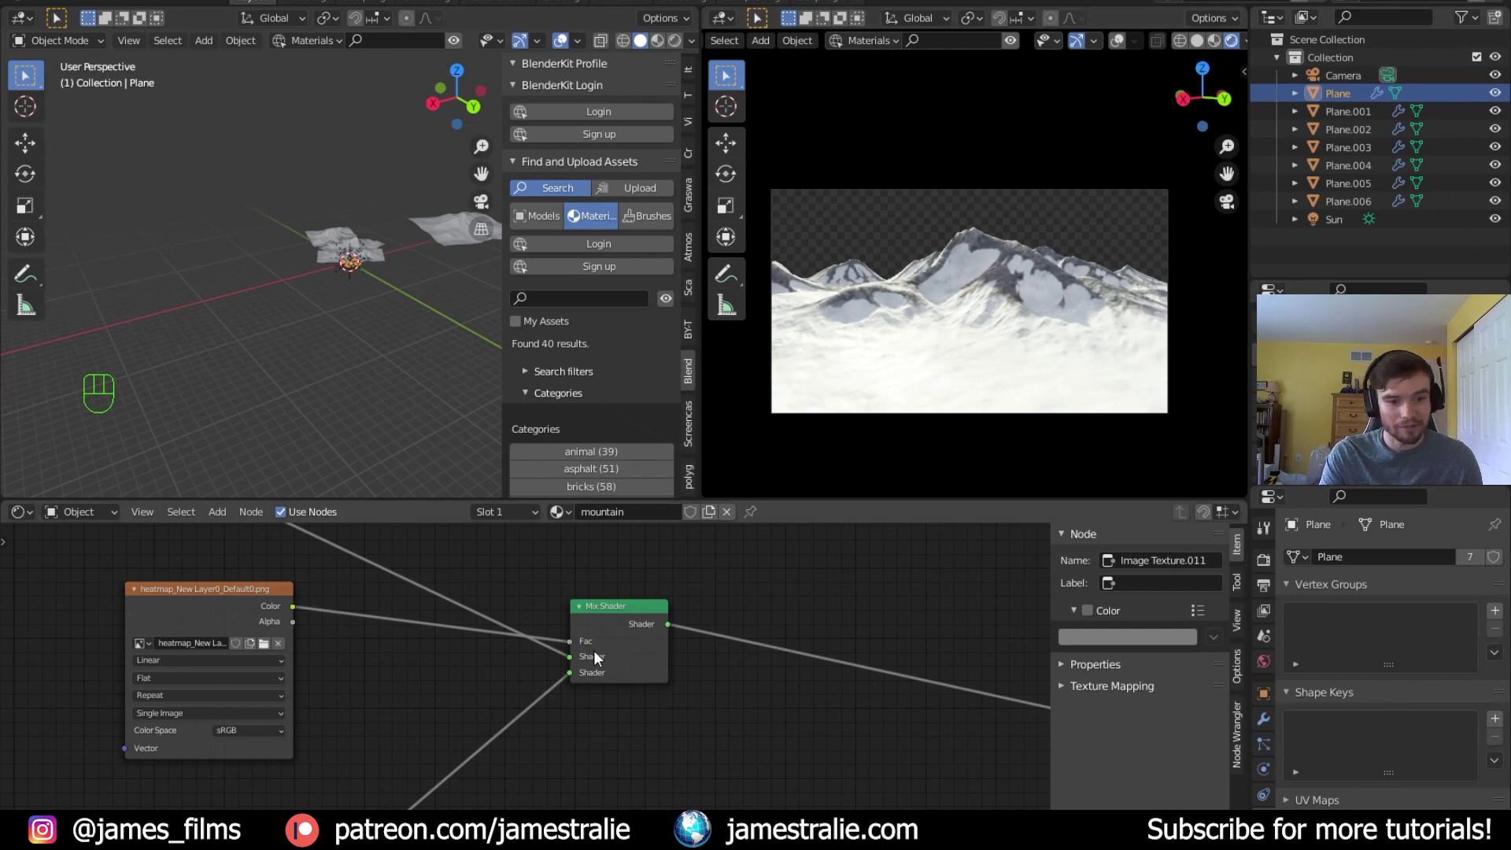
left_click_drag(573, 673, 573, 659)
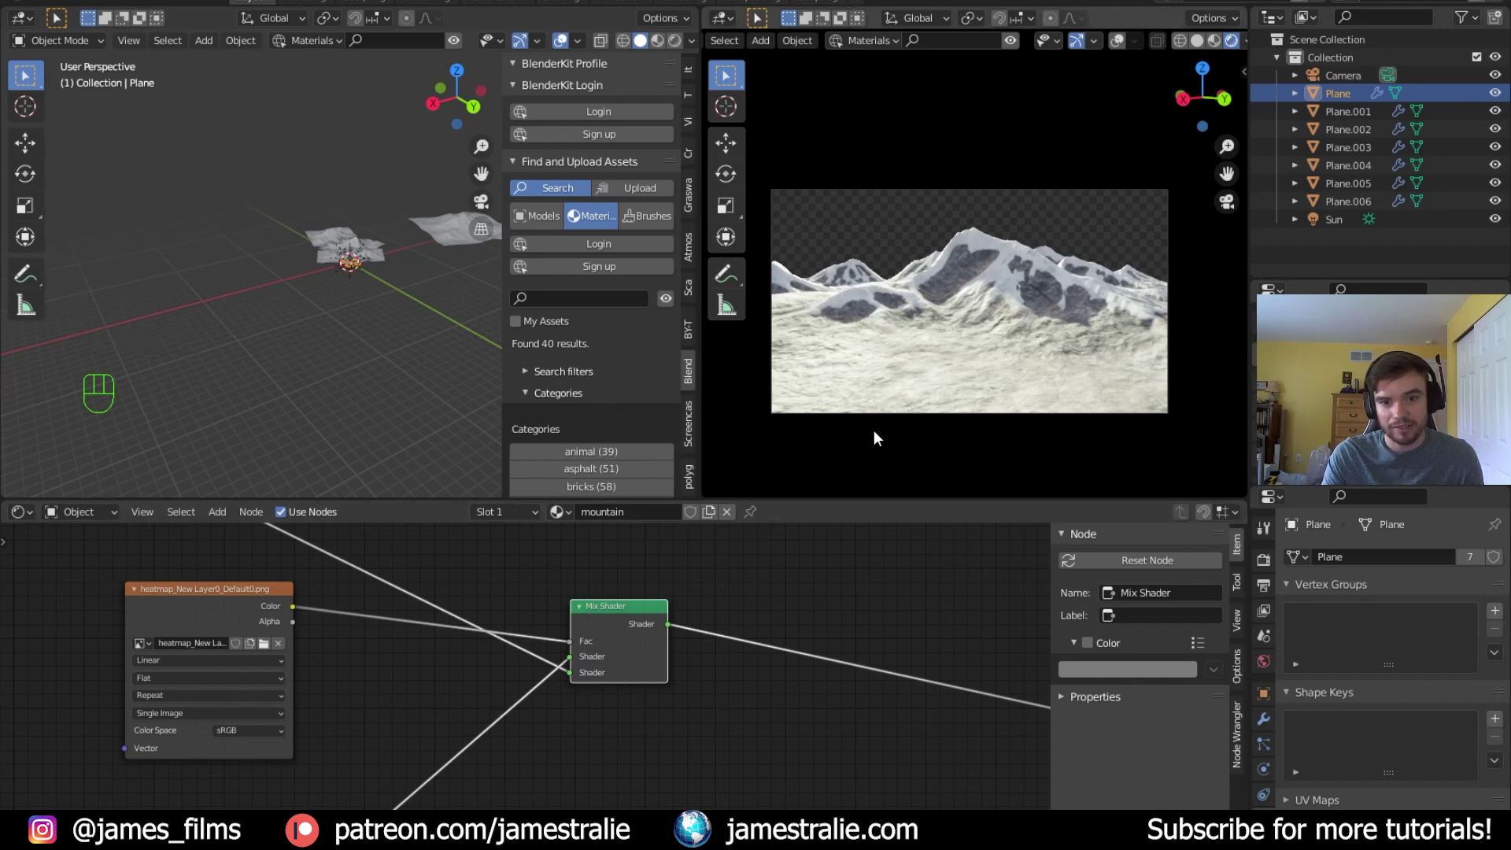
mouse_move(436, 653)
middle_mouse_down()
mouse_move(506, 661)
mouse_move(465, 661)
middle_mouse_up()
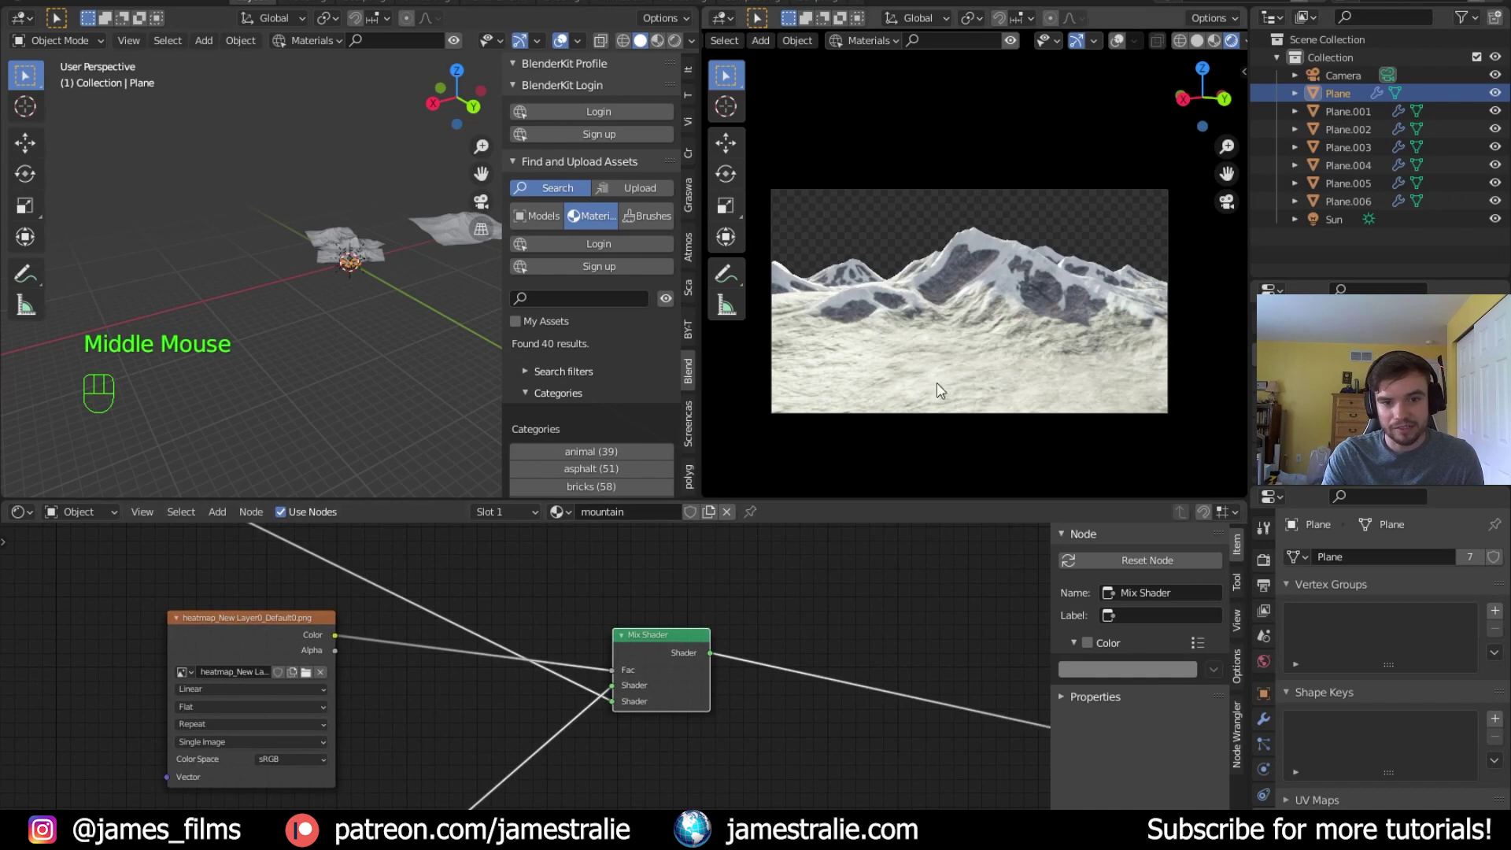
middle_click_drag(374, 696, 745, 624)
scroll(631, 622, "down", 20)
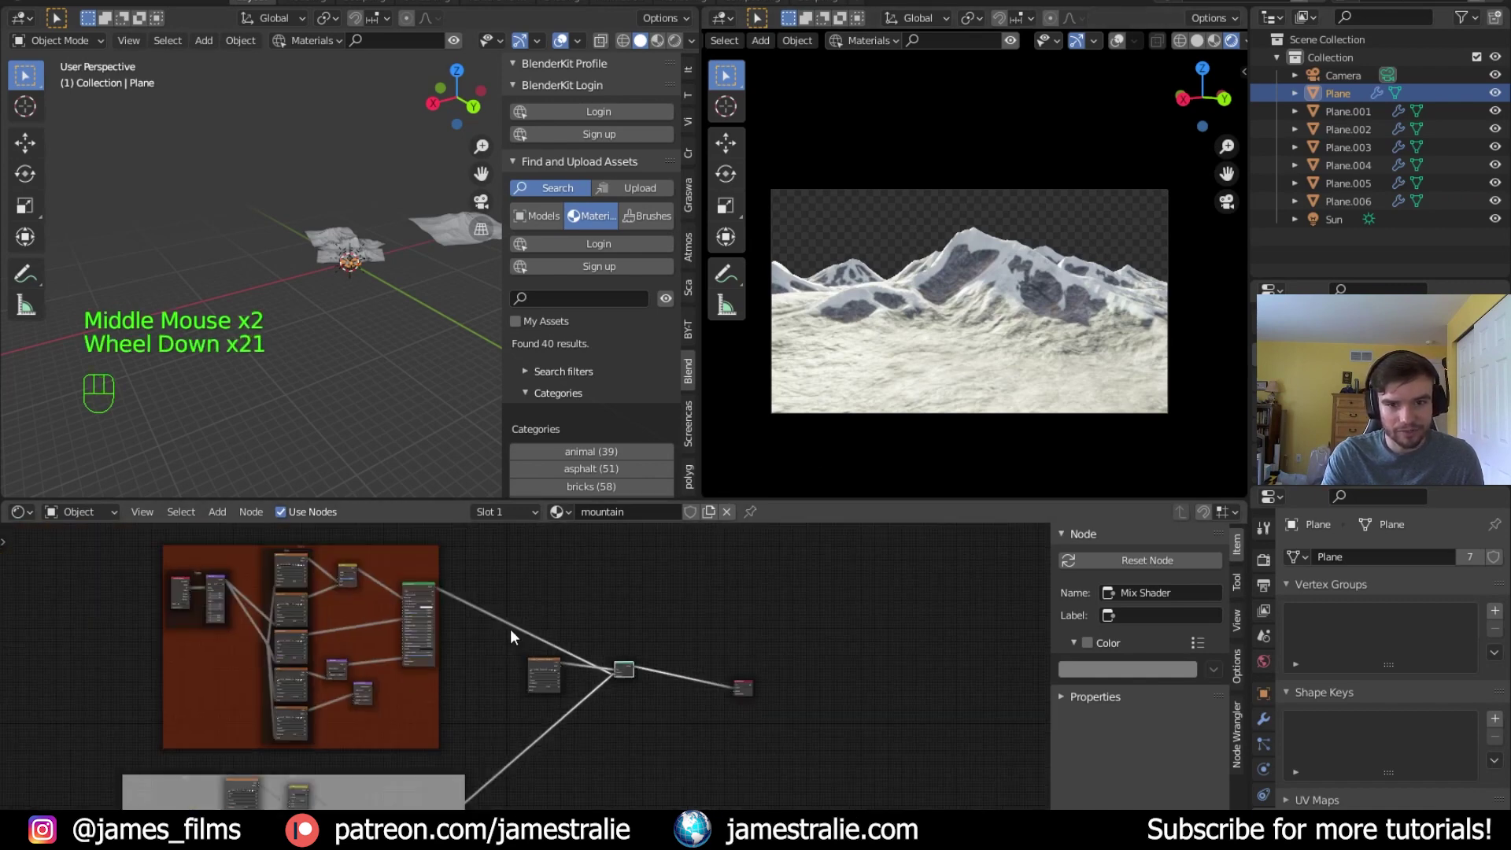
middle_click_drag(508, 640, 607, 579)
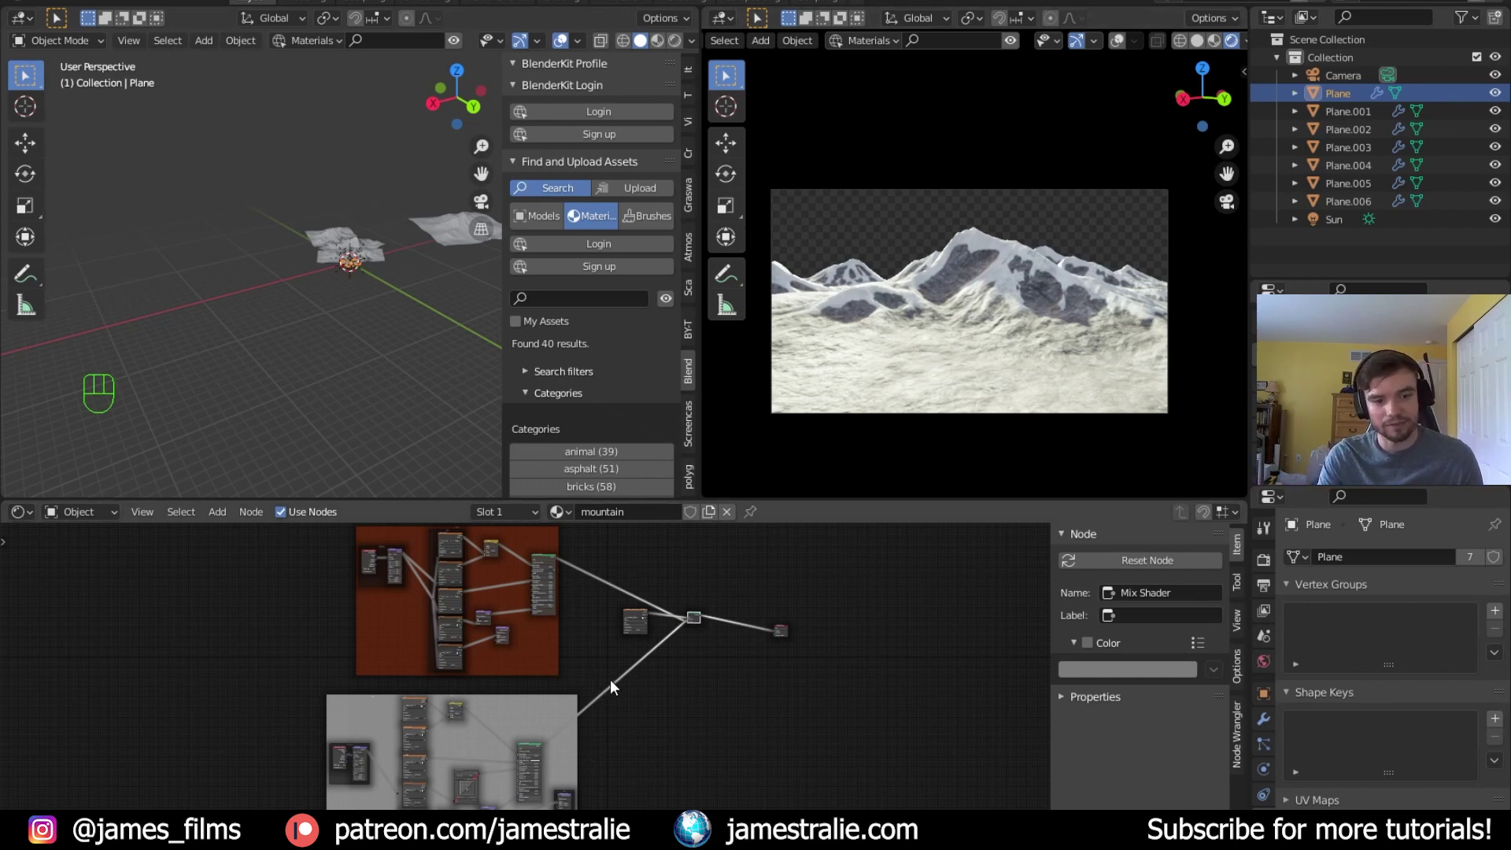
scroll(610, 653, "up", 11)
middle_click_drag(611, 630, 807, 782)
scroll(807, 782, "up", 1)
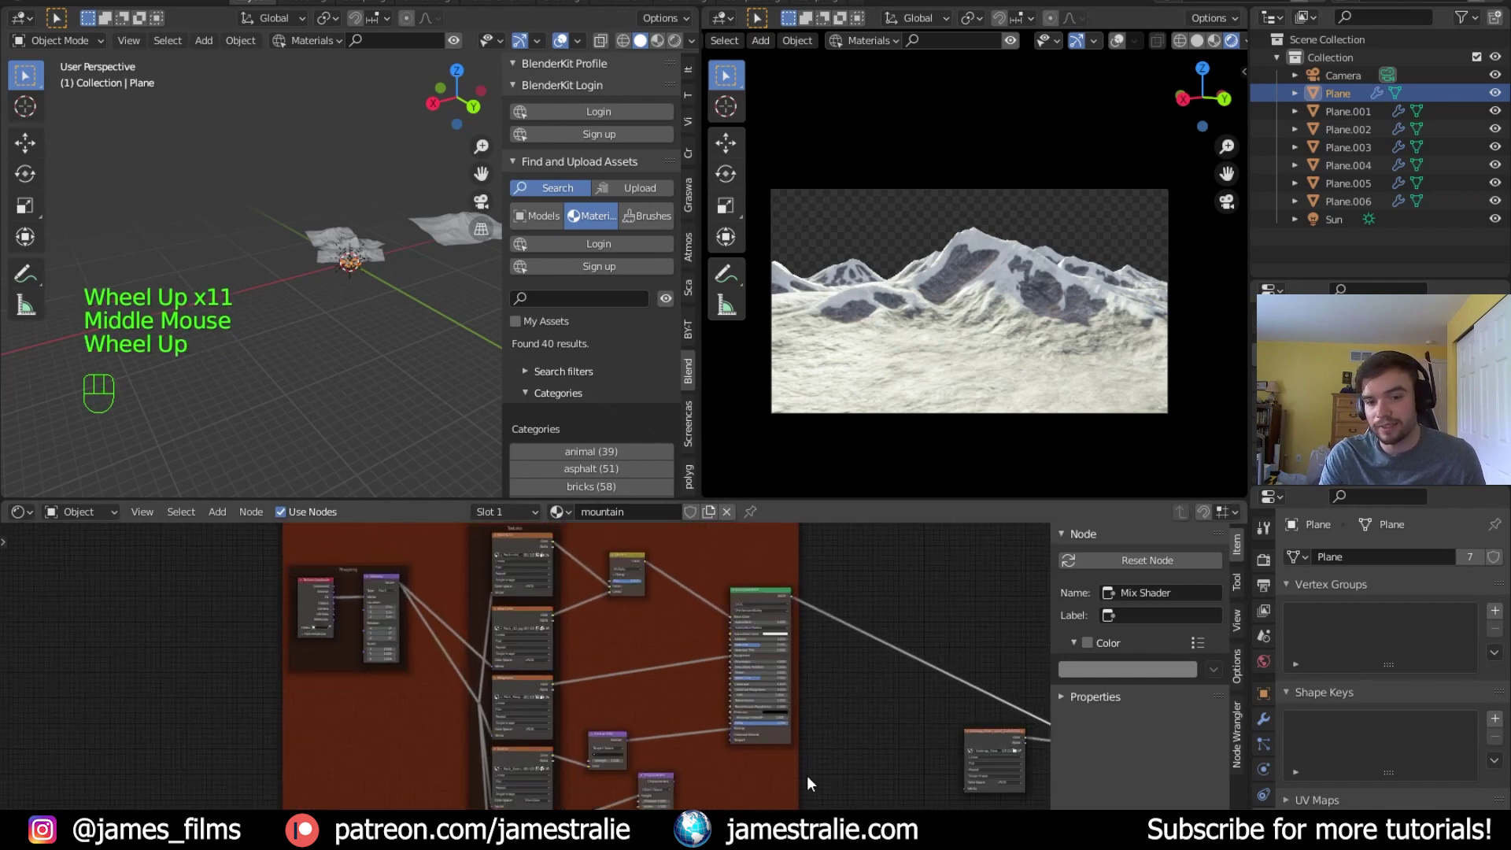
Try a scale of 0.1 on all three axes in the rock group's Mapping node
scroll(395, 723, "up", 12)
middle_click_drag(388, 722, 578, 783)
scroll(578, 782, "down", 1)
middle_click_drag(422, 649, 654, 750)
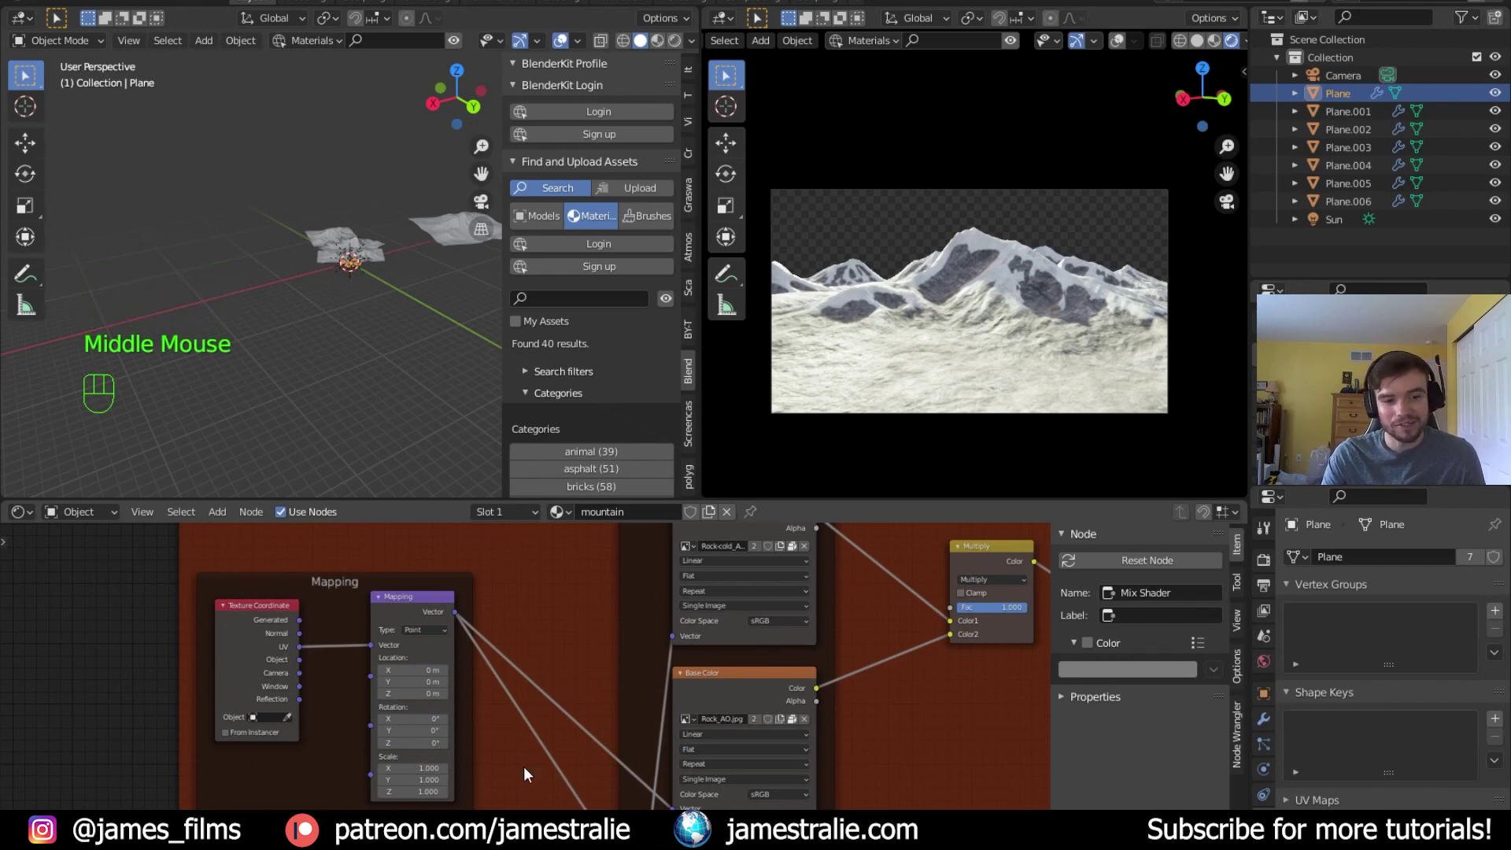
scroll(528, 768, "up", 4)
middle_click_drag(527, 768, 553, 673)
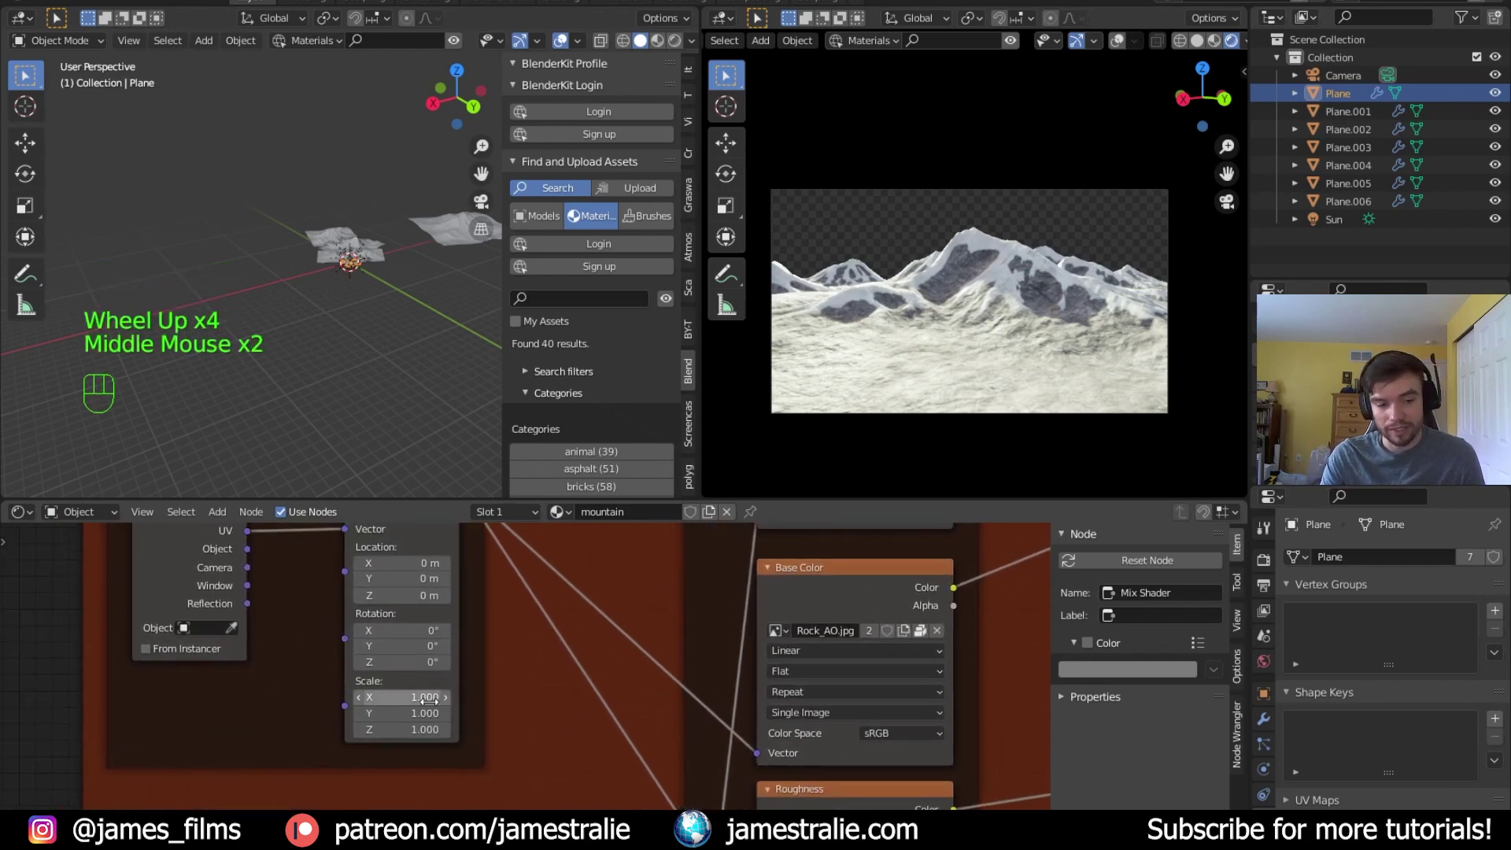
left_click_drag(414, 698, 417, 730)
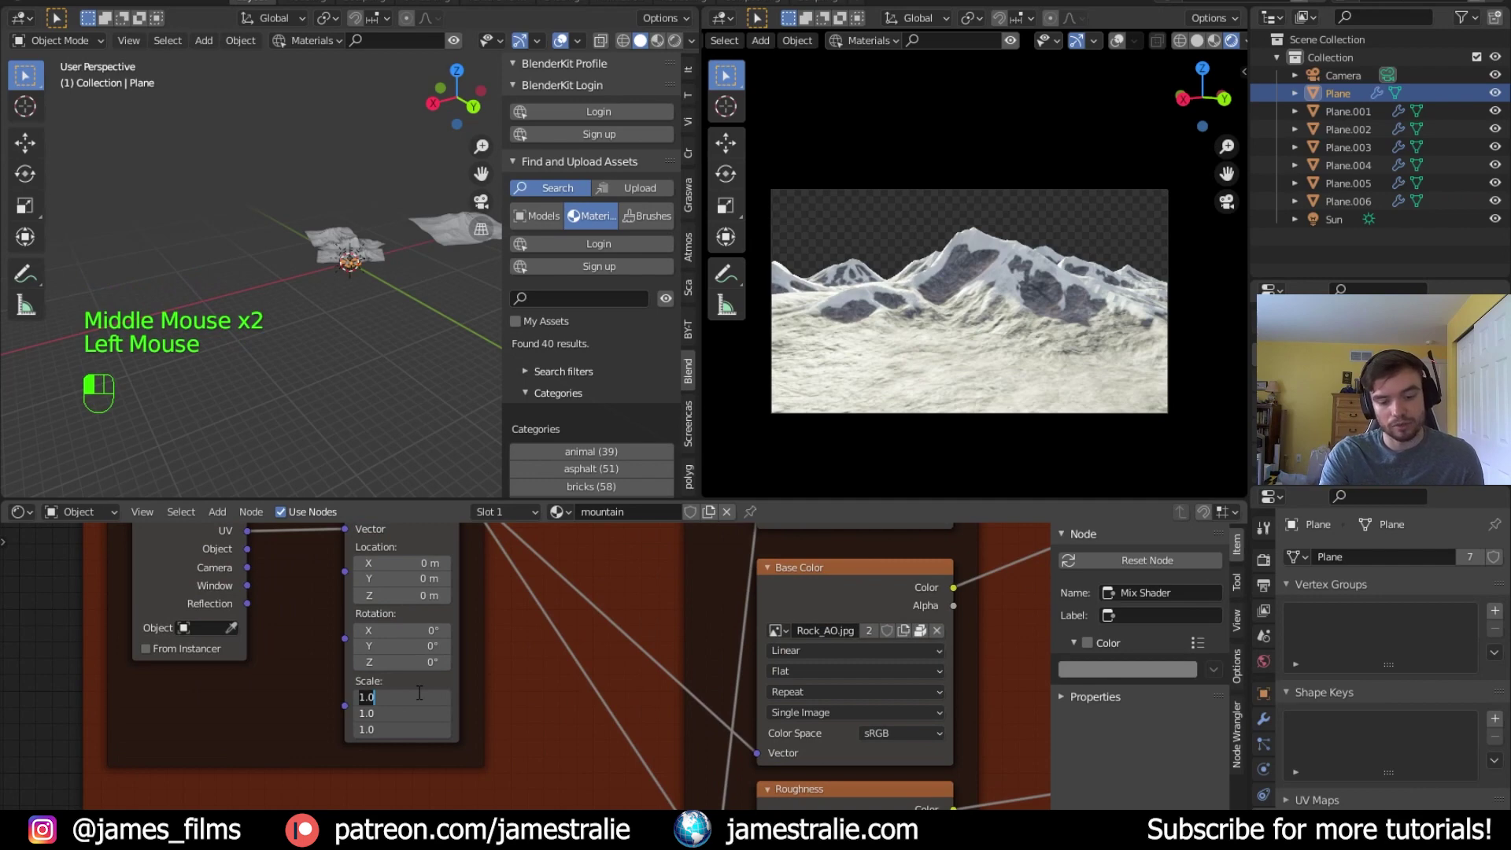
type(".1")
key("Return")
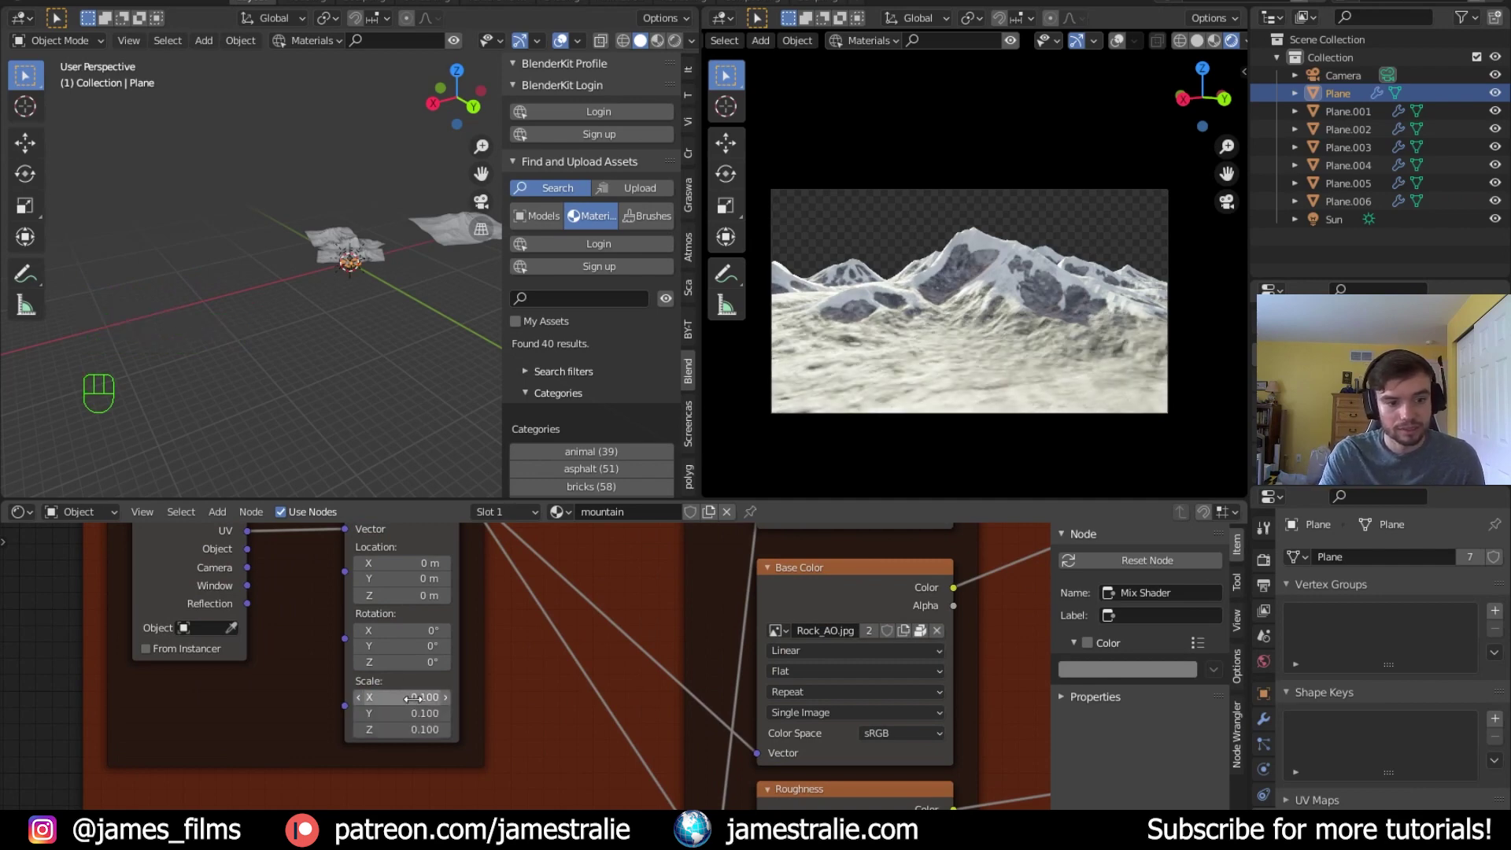
Try a scale of 20 on all axes in the rock Mapping node and inspect the rendered mountain up close
left_click_drag(411, 698, 414, 699)
type("20")
key("Return")
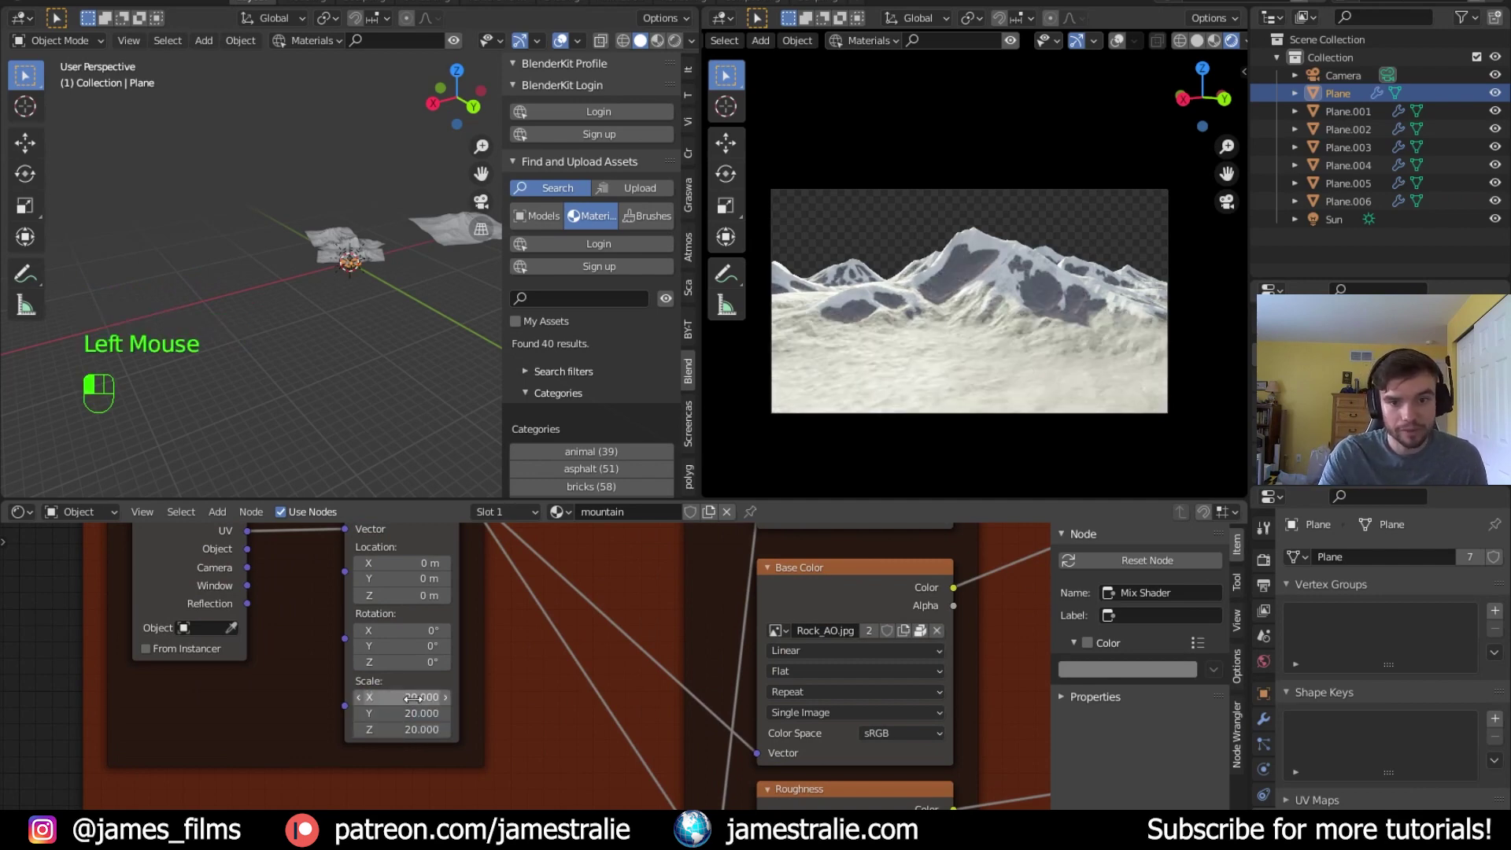
scroll(961, 354, "up", 13)
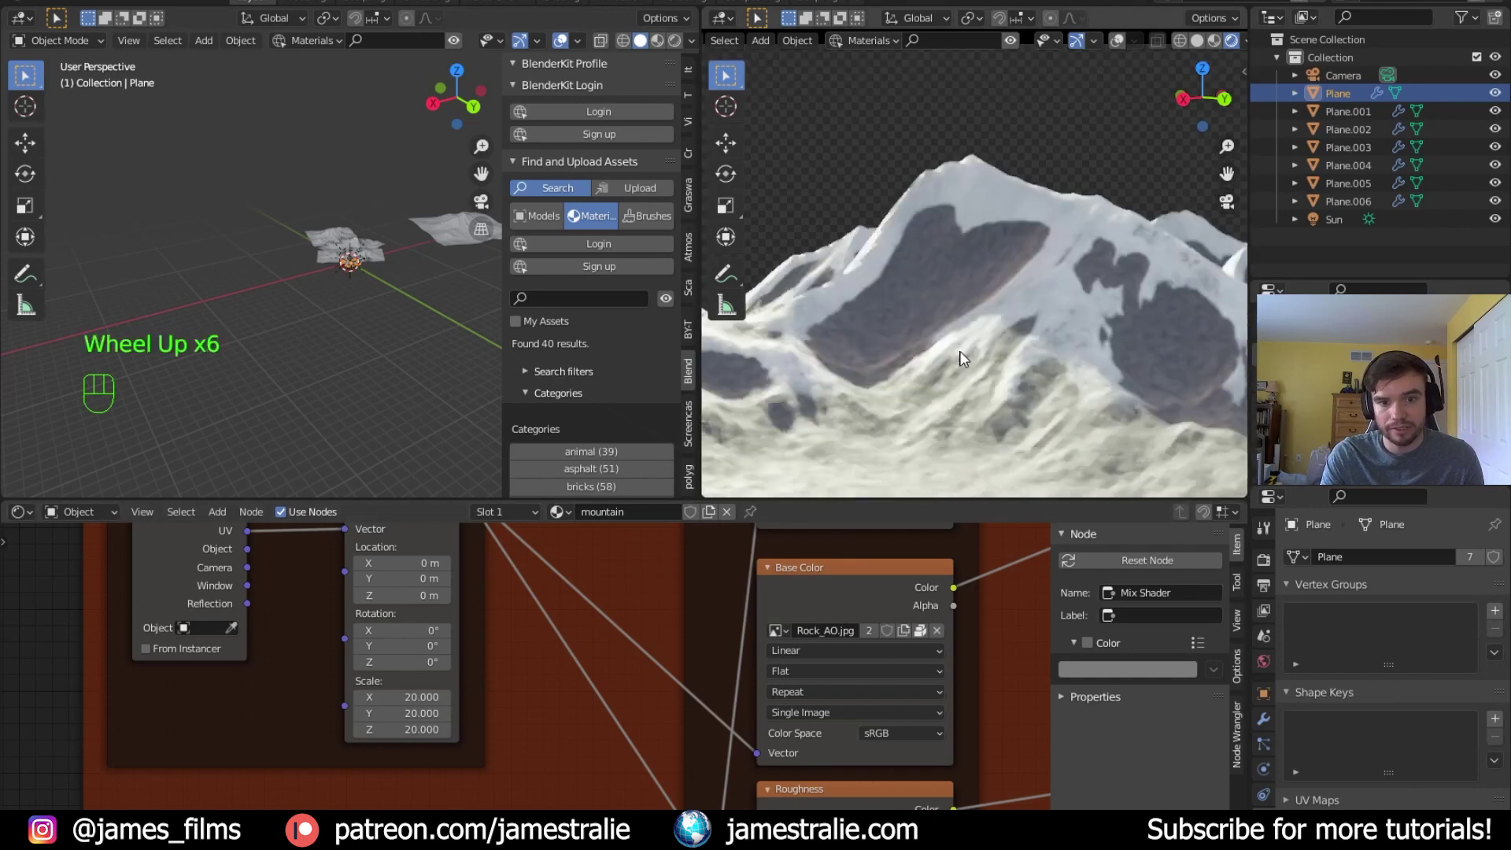
scroll(971, 236, "down", 11)
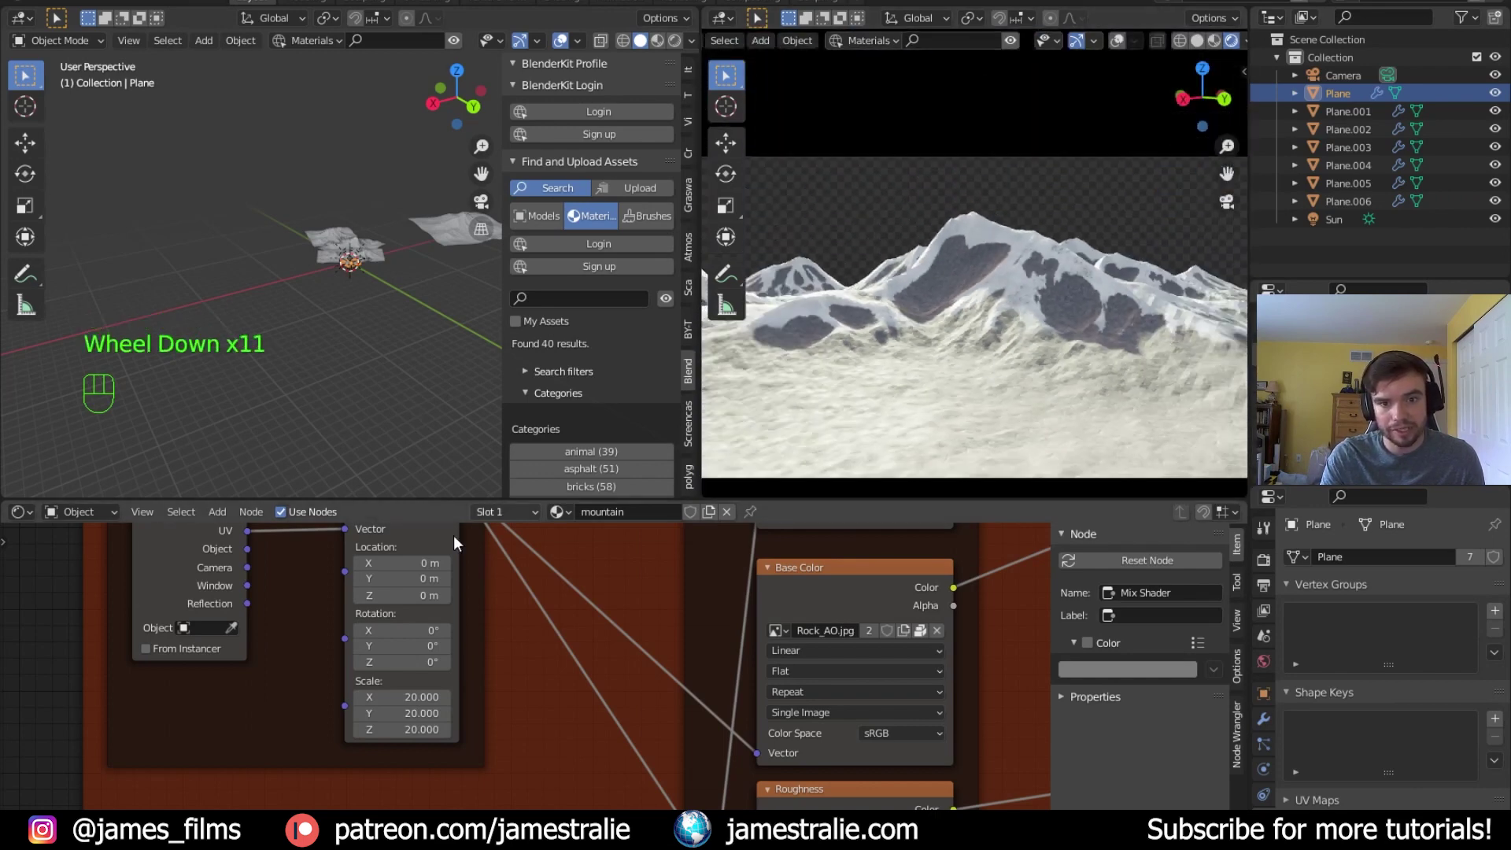
Set the rock Mapping node's scale to 10 on all axes and check the rock detail on the peak
mouse_move(406, 698)
left_mouse_down()
mouse_move(417, 720)
mouse_move(425, 705)
left_mouse_up()
type("10")
key("Return")
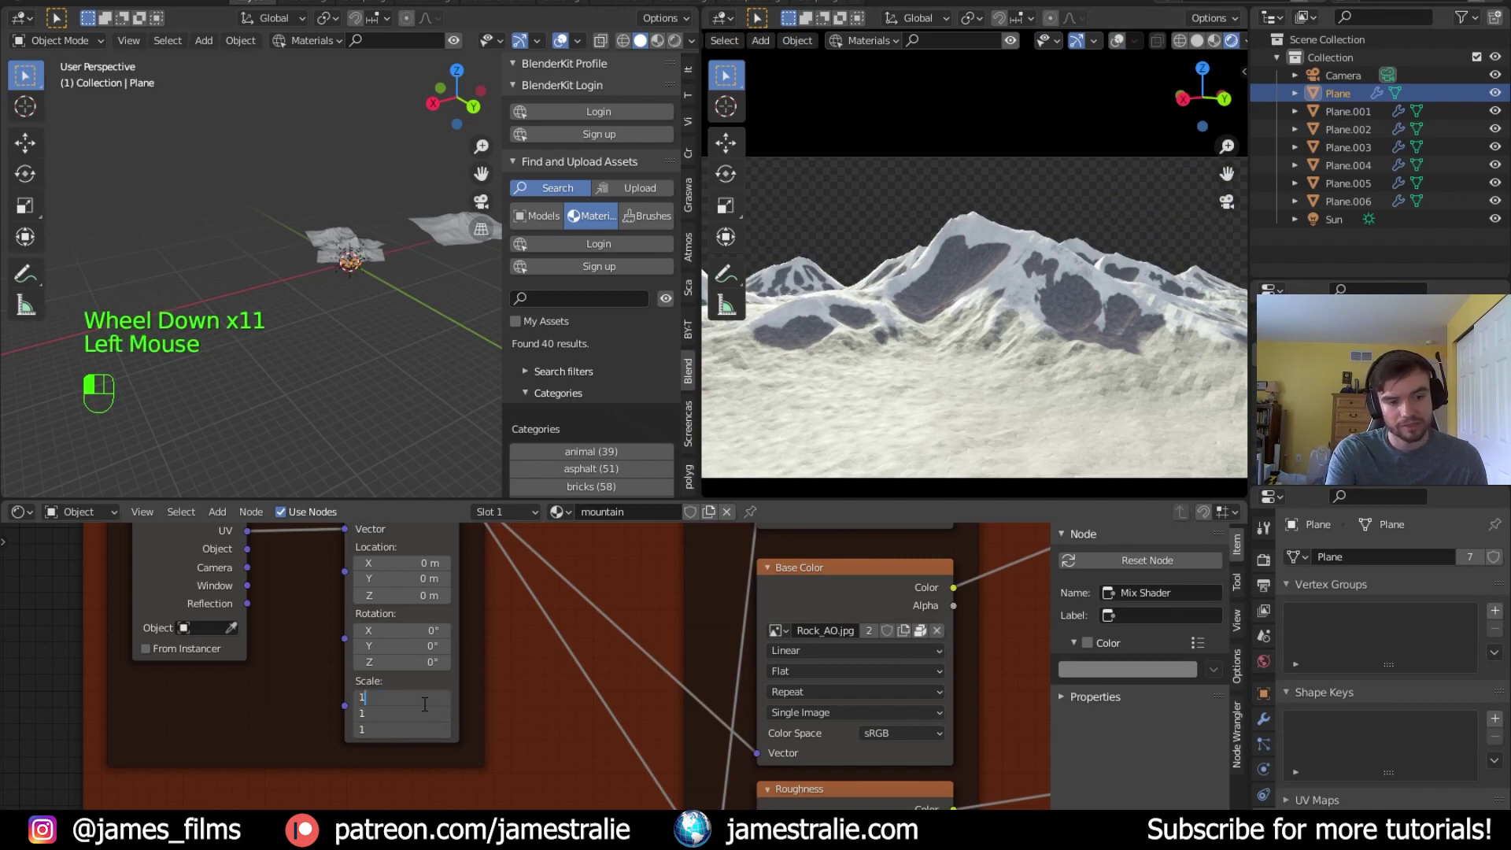
scroll(892, 402, "up", 7)
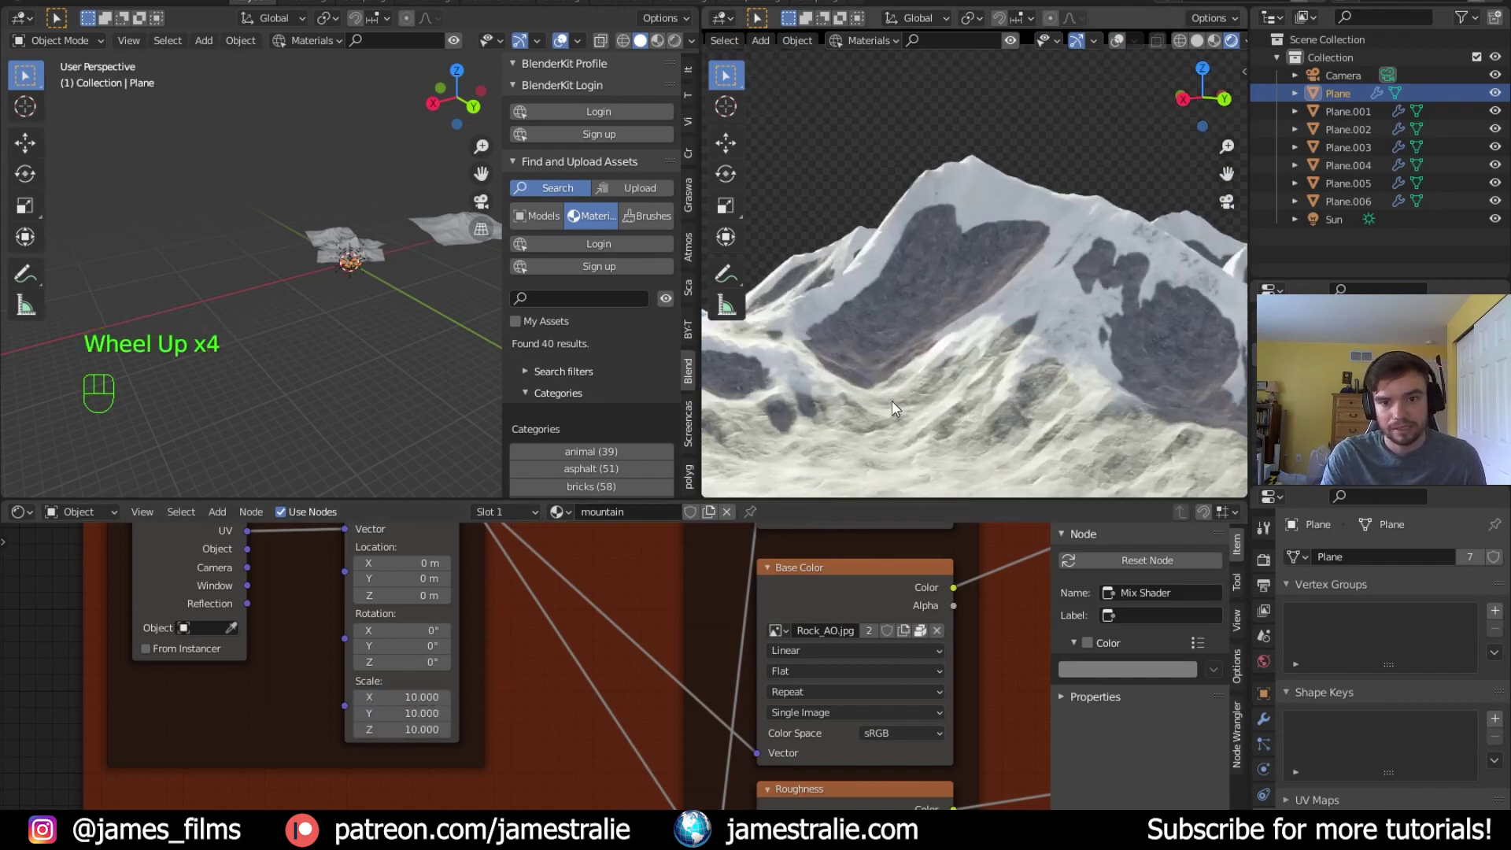
scroll(852, 371, "down", 3)
scroll(857, 375, "up", 3)
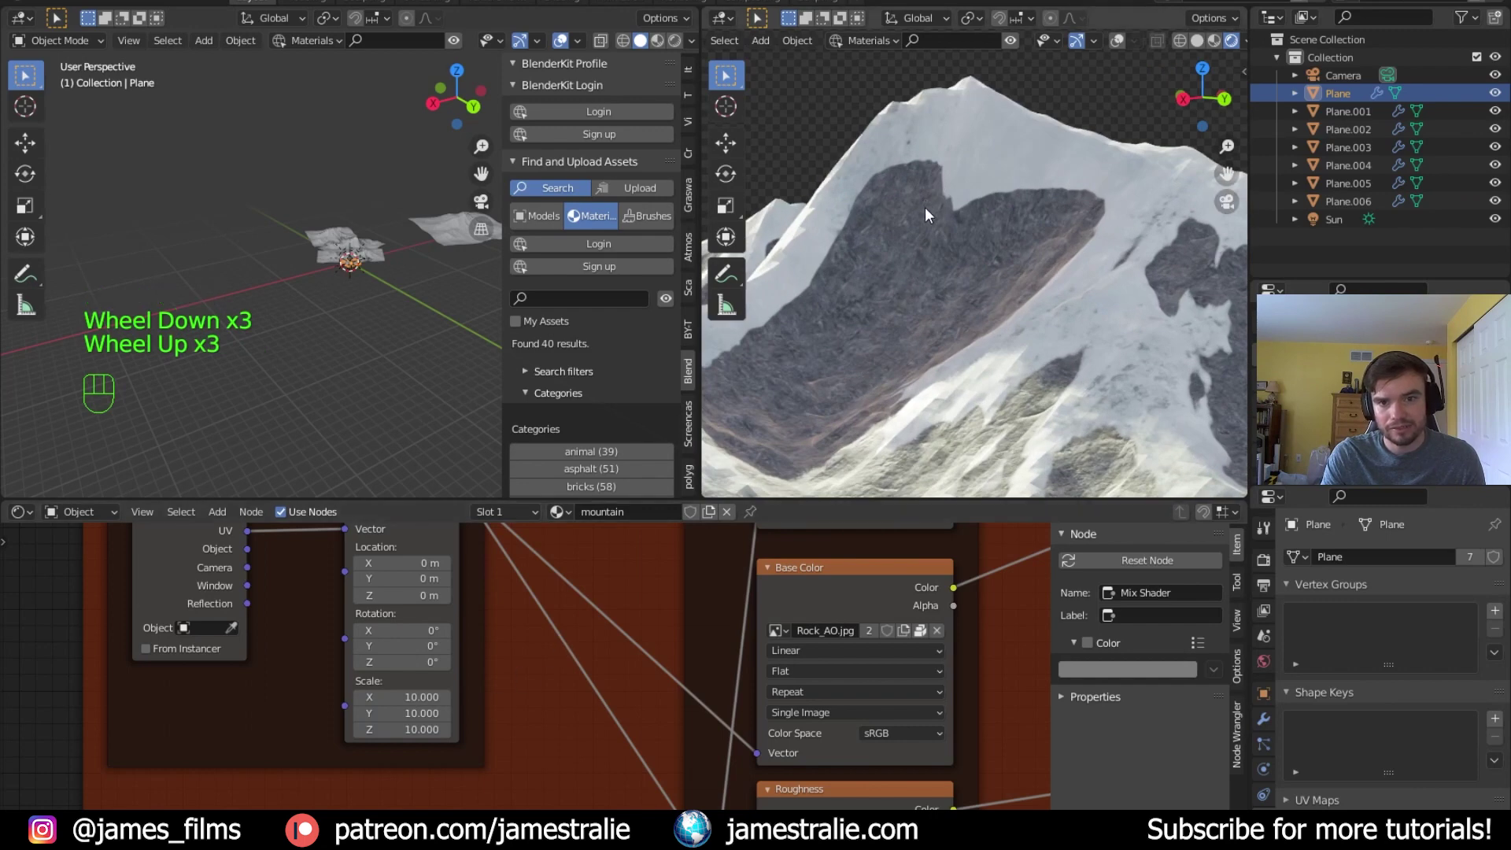
scroll(936, 210, "down", 11)
scroll(980, 284, "up", 4)
scroll(987, 299, "down", 1)
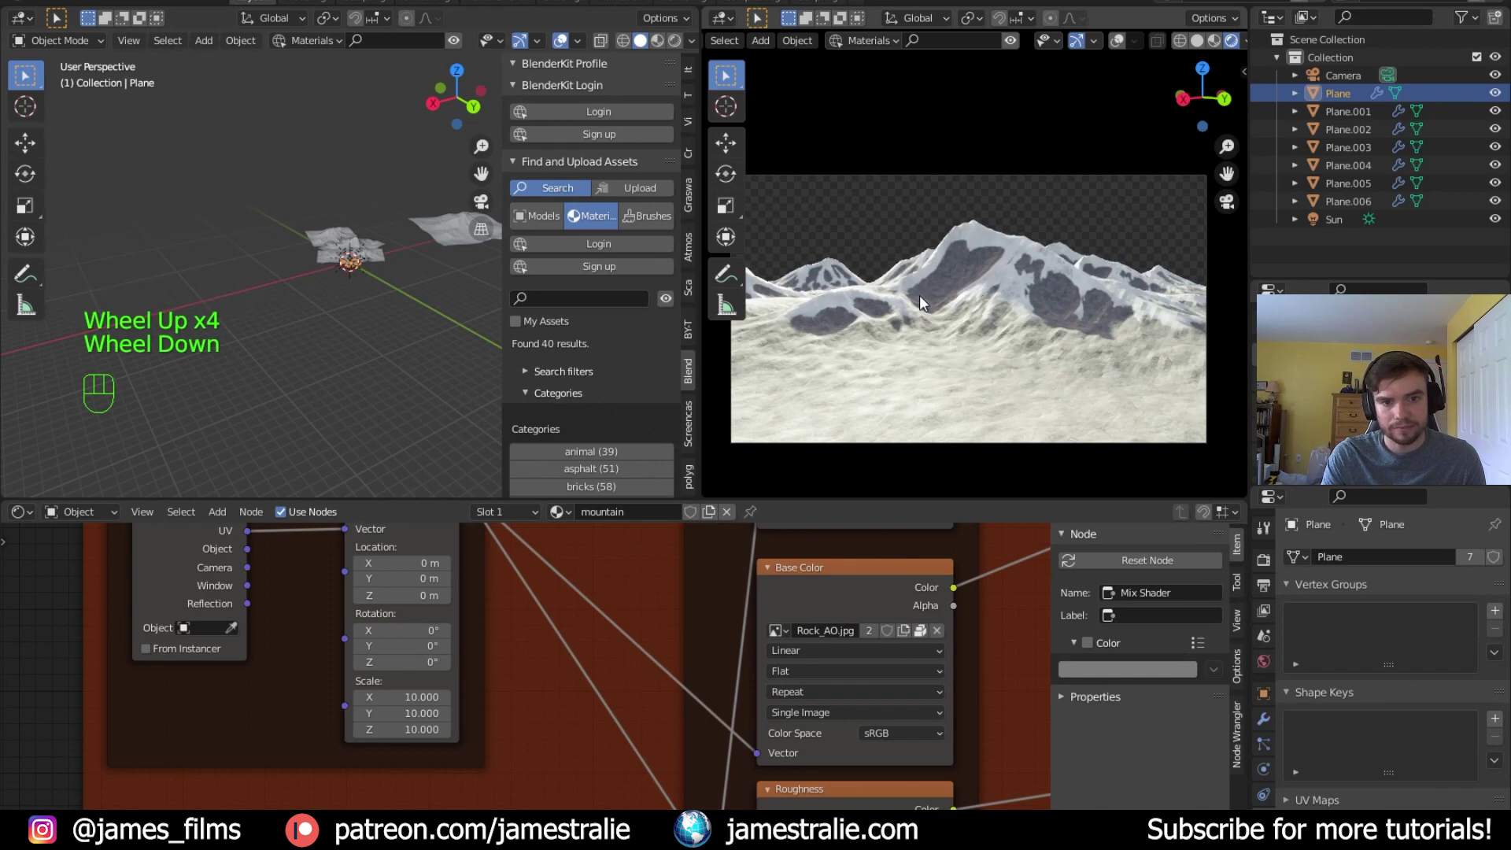
Enter Edit Mode on the Plane object, select its whole mesh, and show its UV layout in a UV Editor
middle_click_drag(329, 309, 447, 461, "shift")
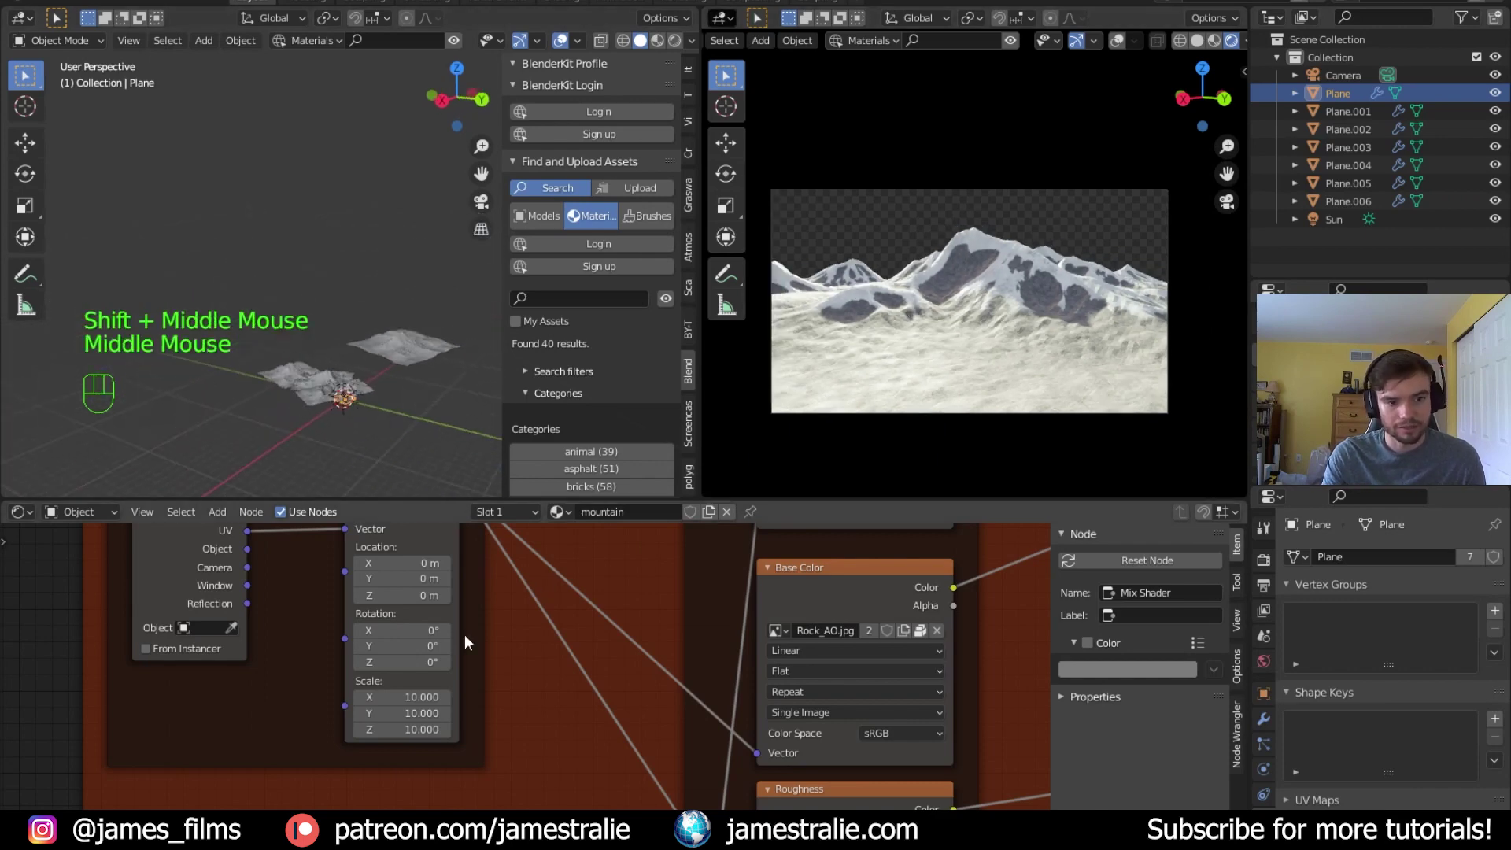
scroll(362, 413, "up", 4)
middle_click_drag(362, 413, 414, 341, "shift")
scroll(422, 343, "up", 3)
key("Tab")
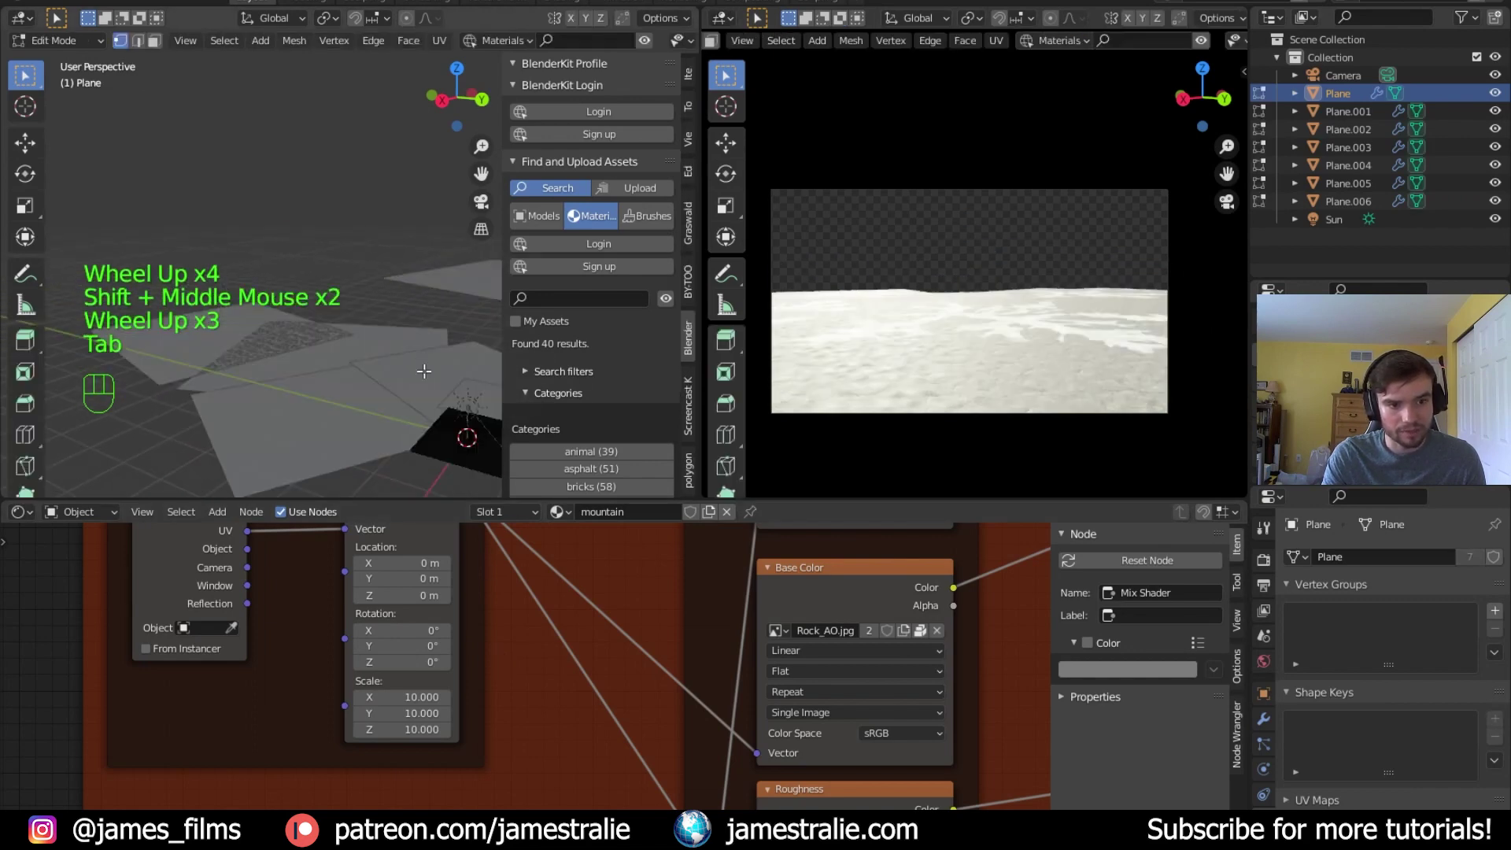
key("a")
left_click(19, 511)
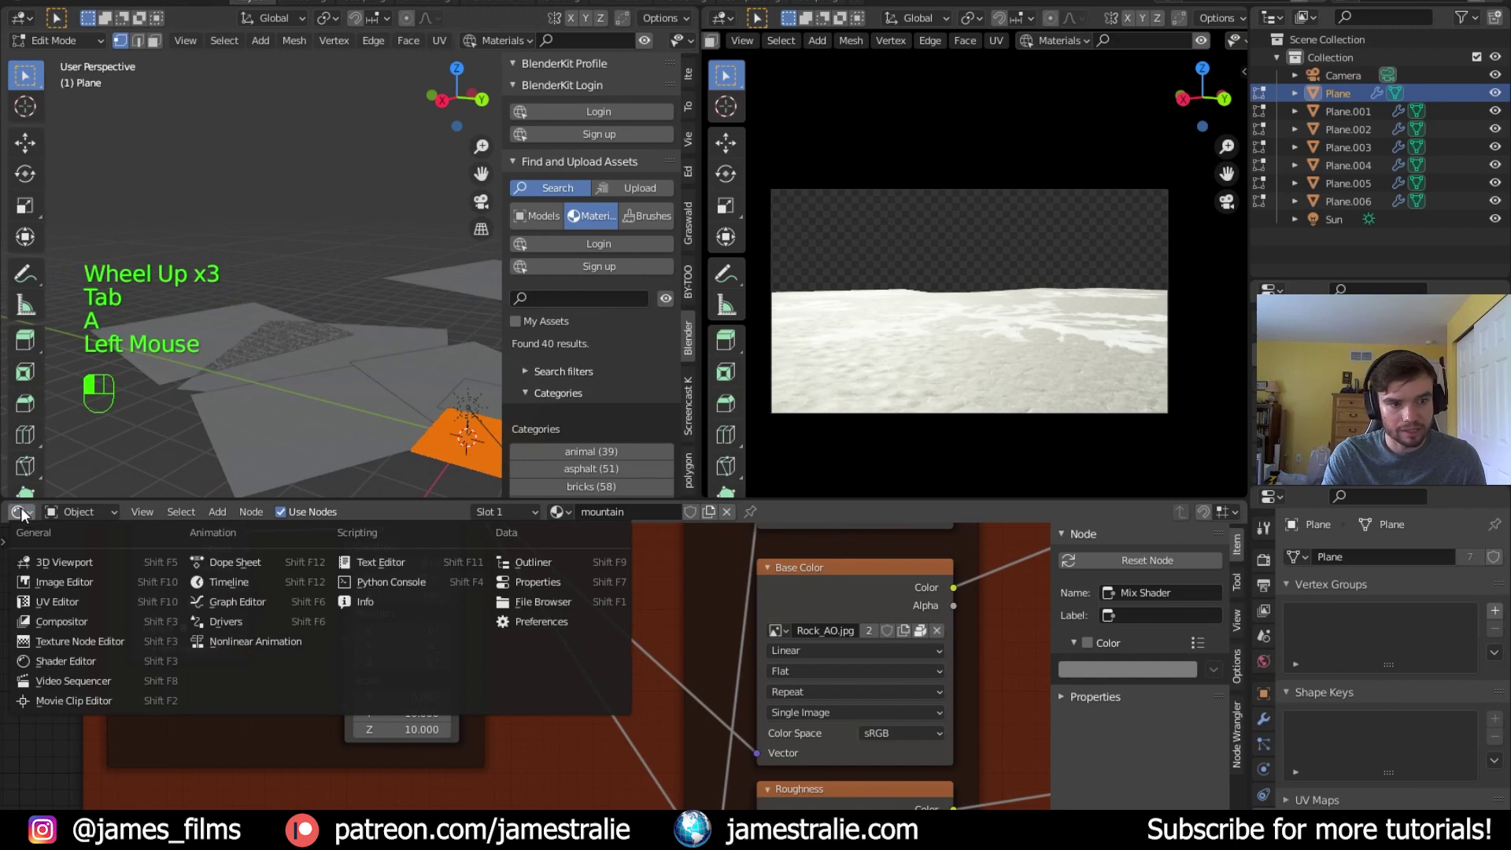
left_click(56, 601)
scroll(891, 614, "down", 3)
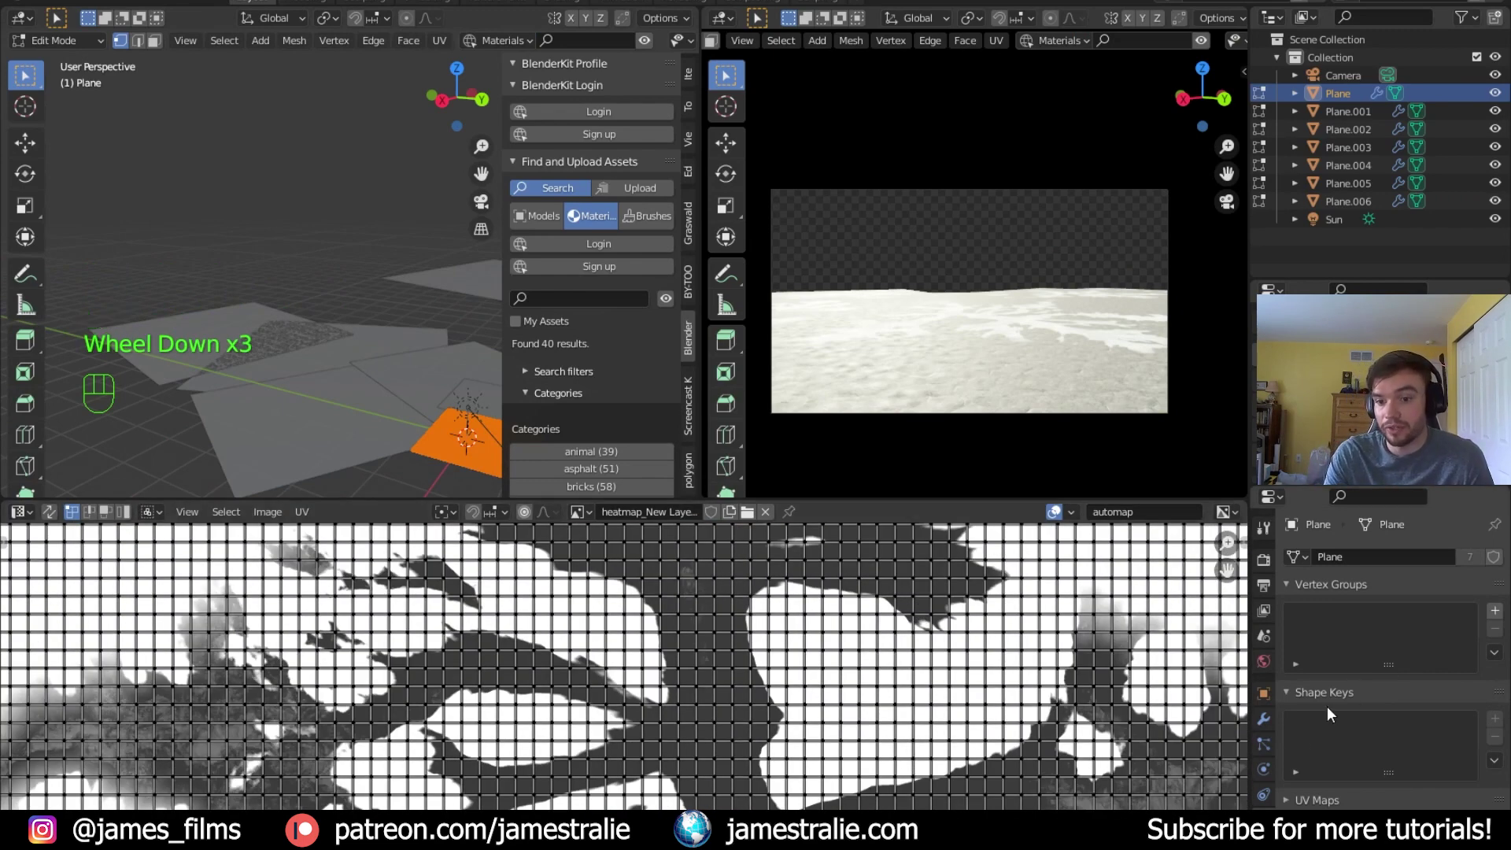
Enable Edit Mode display for the Displace modifier of the Plane object
left_click(1263, 719)
left_click(1290, 586)
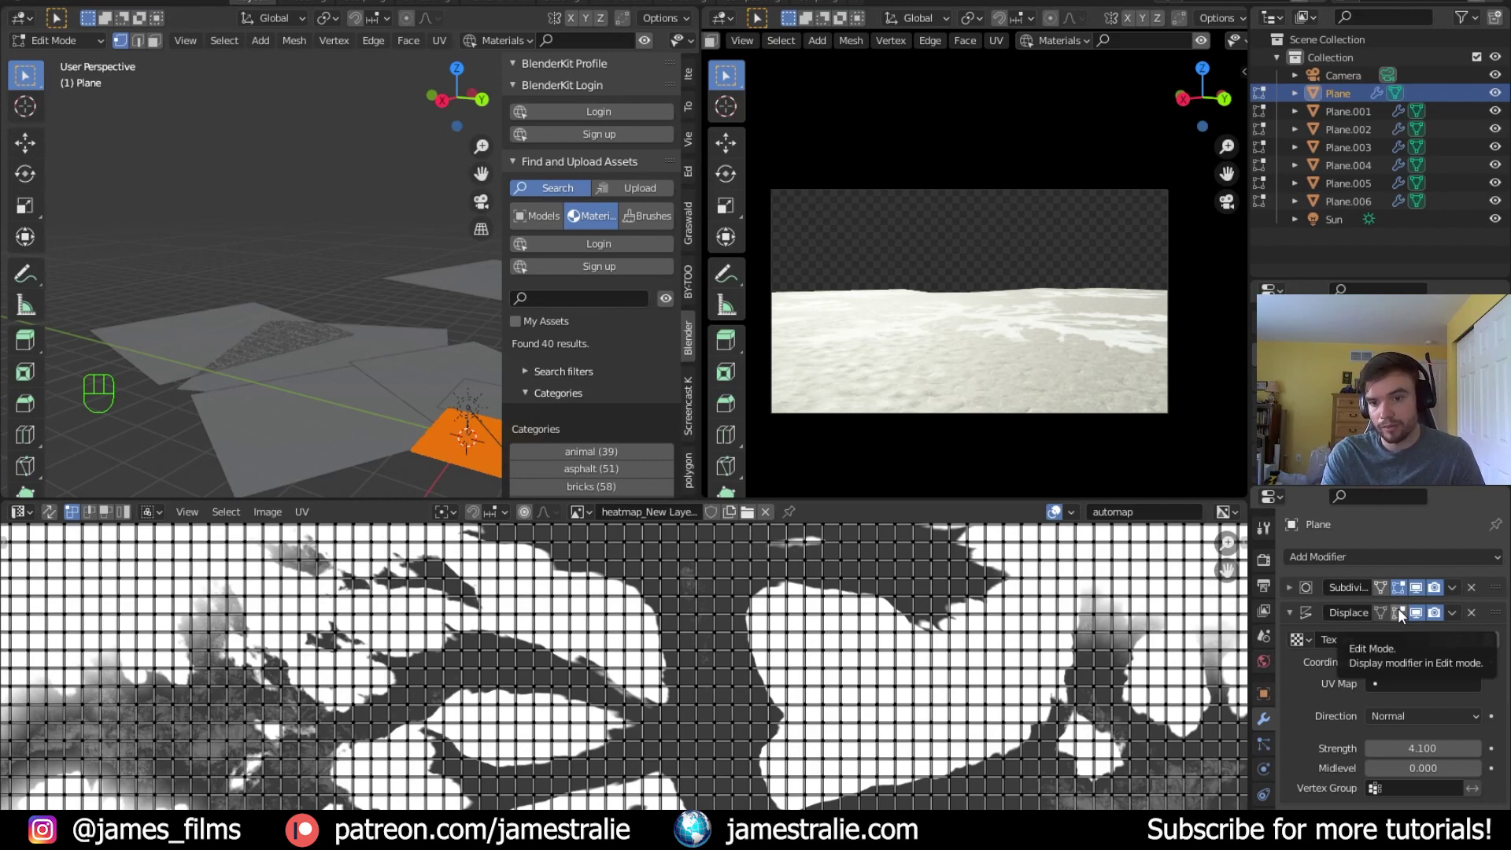
left_click(1397, 612)
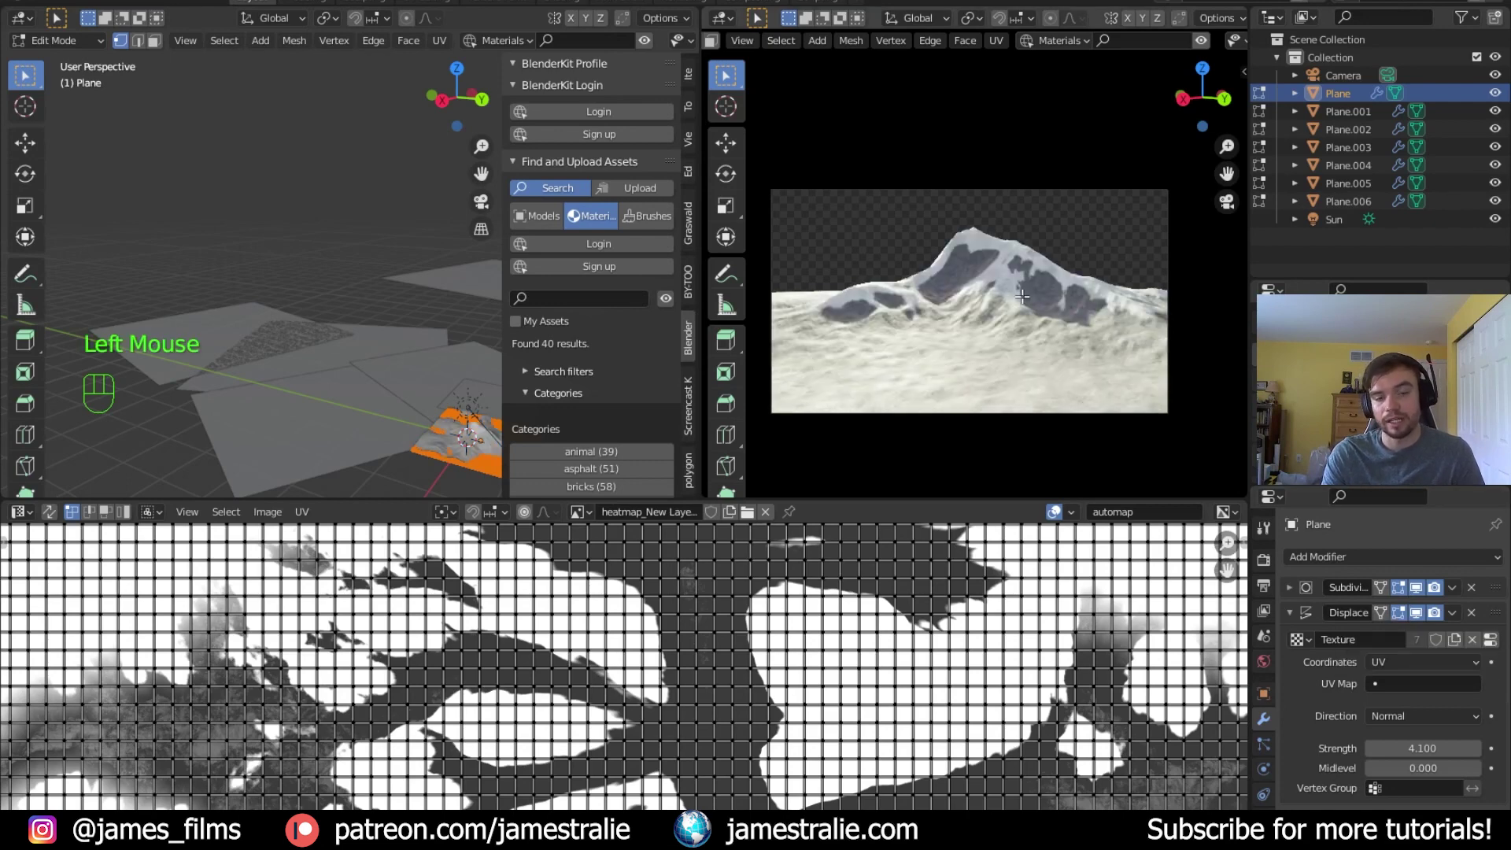
Try enlarging all UVs of the automap layout to about 1.37 times to preview the effect on the displaced mountain
scroll(882, 644, "down", 7)
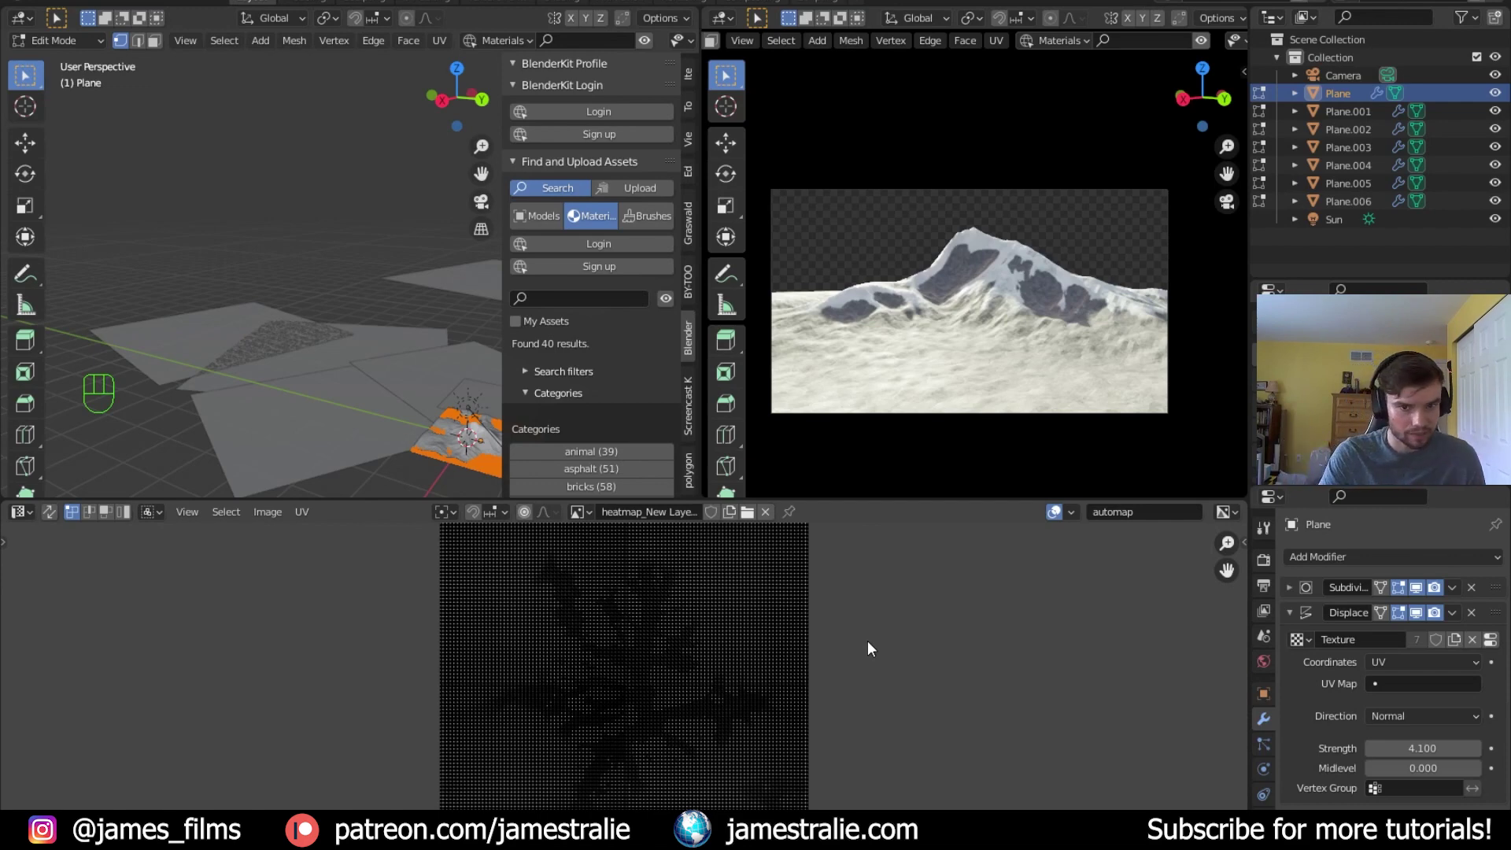
key("a")
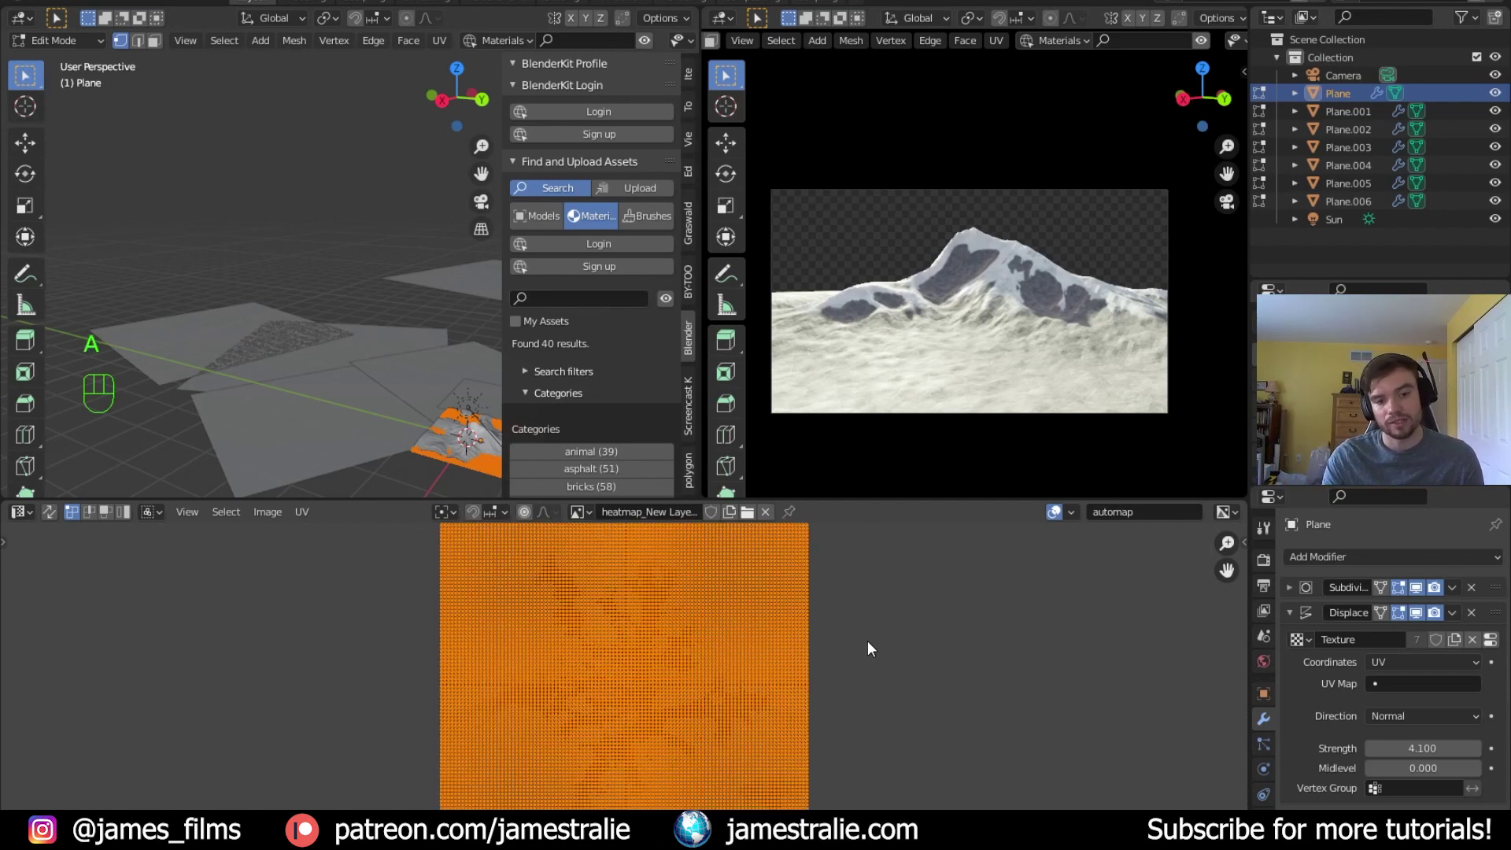
key("s")
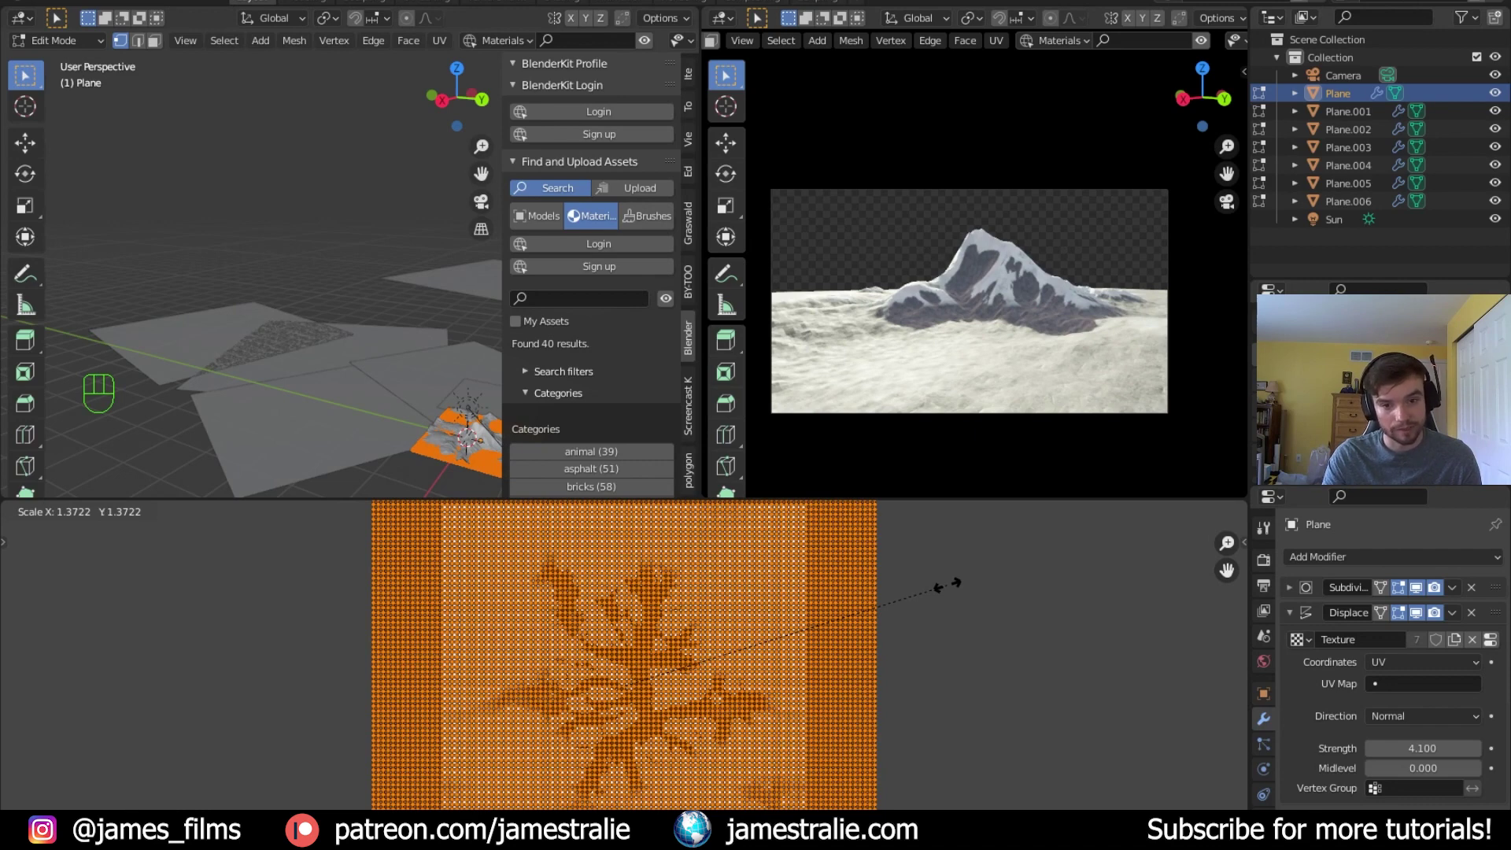
right_click(944, 589)
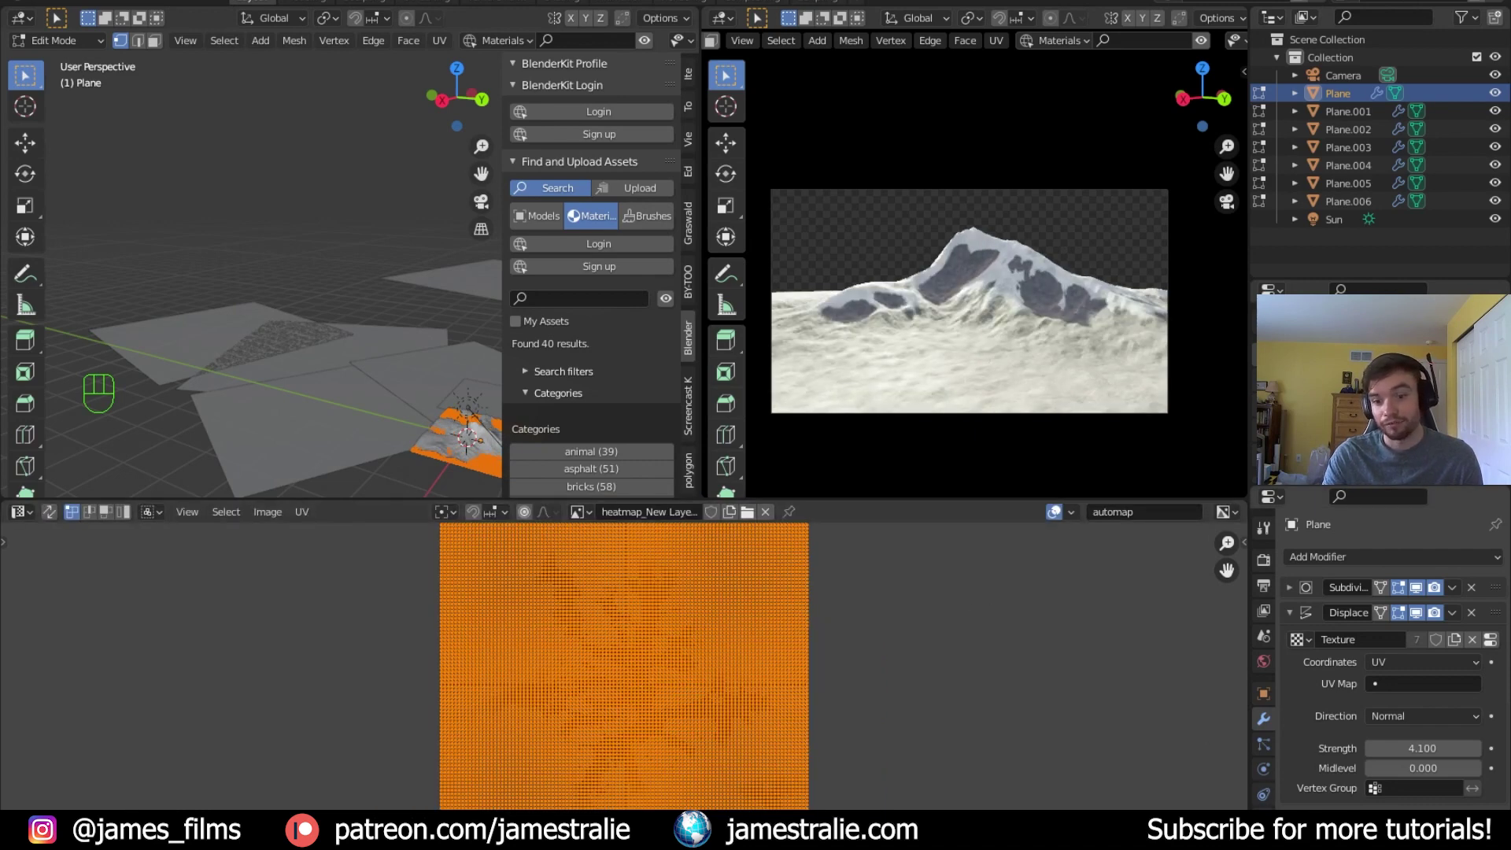
Add a third UV map to the Plane object alongside UVMap and automap
left_click(1264, 744)
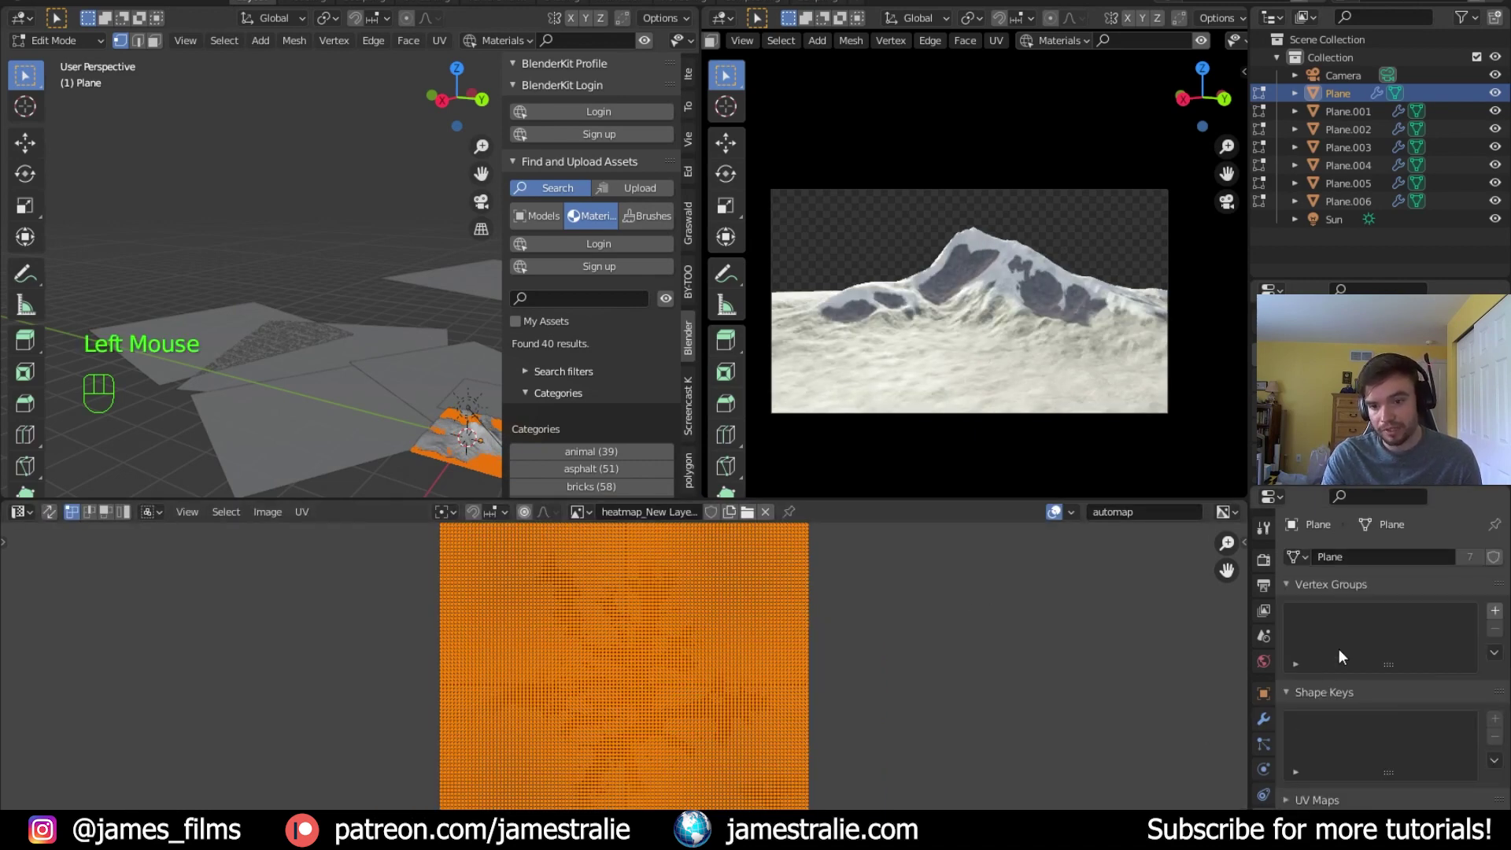
scroll(1338, 656, "down", 7)
left_click(1320, 551)
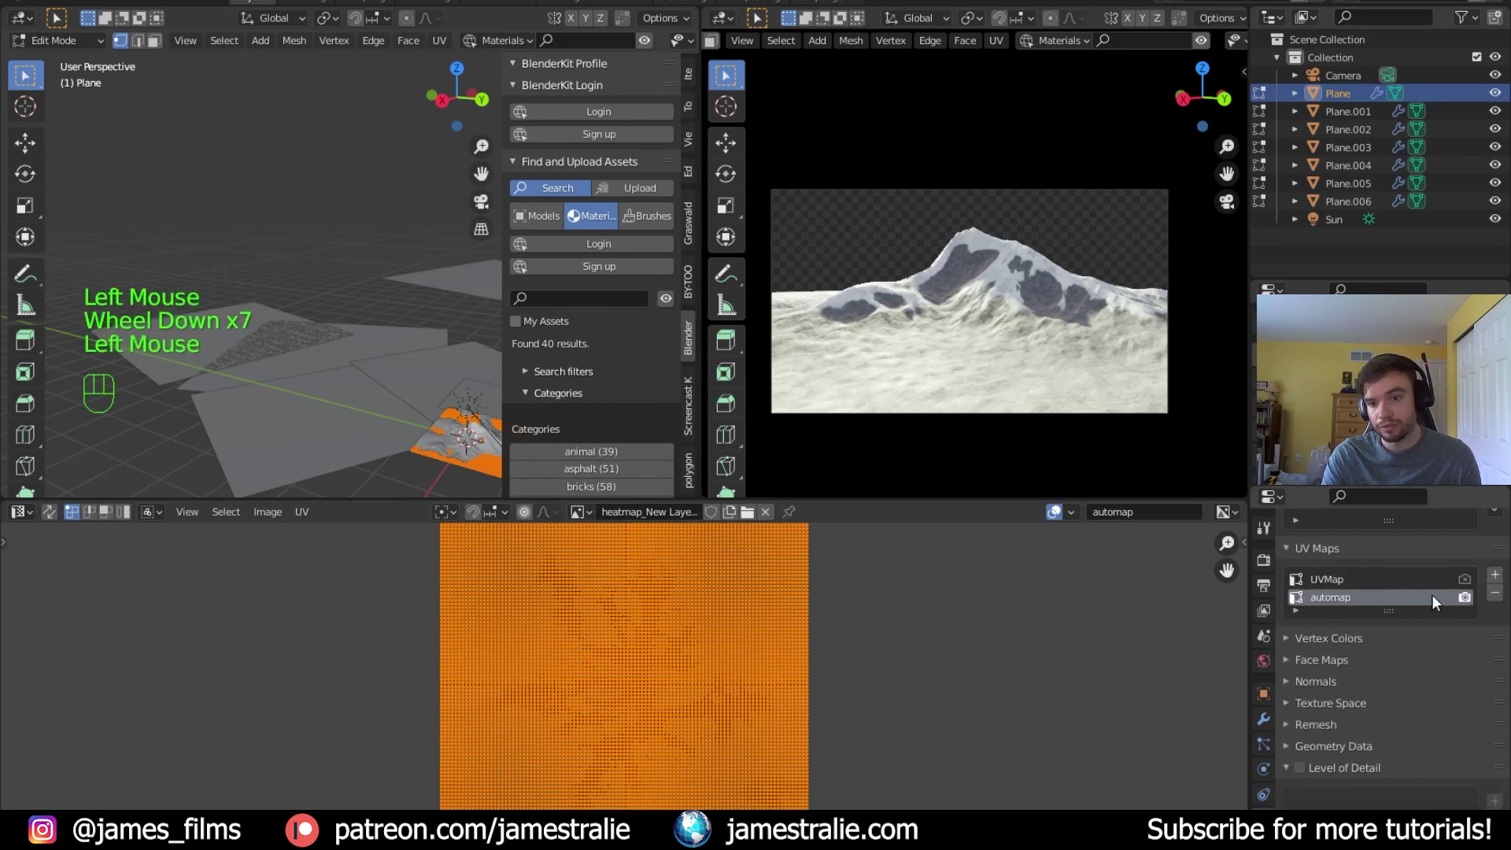
left_click(1493, 581)
Rename the new UV map as TEXTURE UVMAP
left_click(1330, 614)
left_click(1316, 611)
left_click(1324, 616)
left_click(1323, 615)
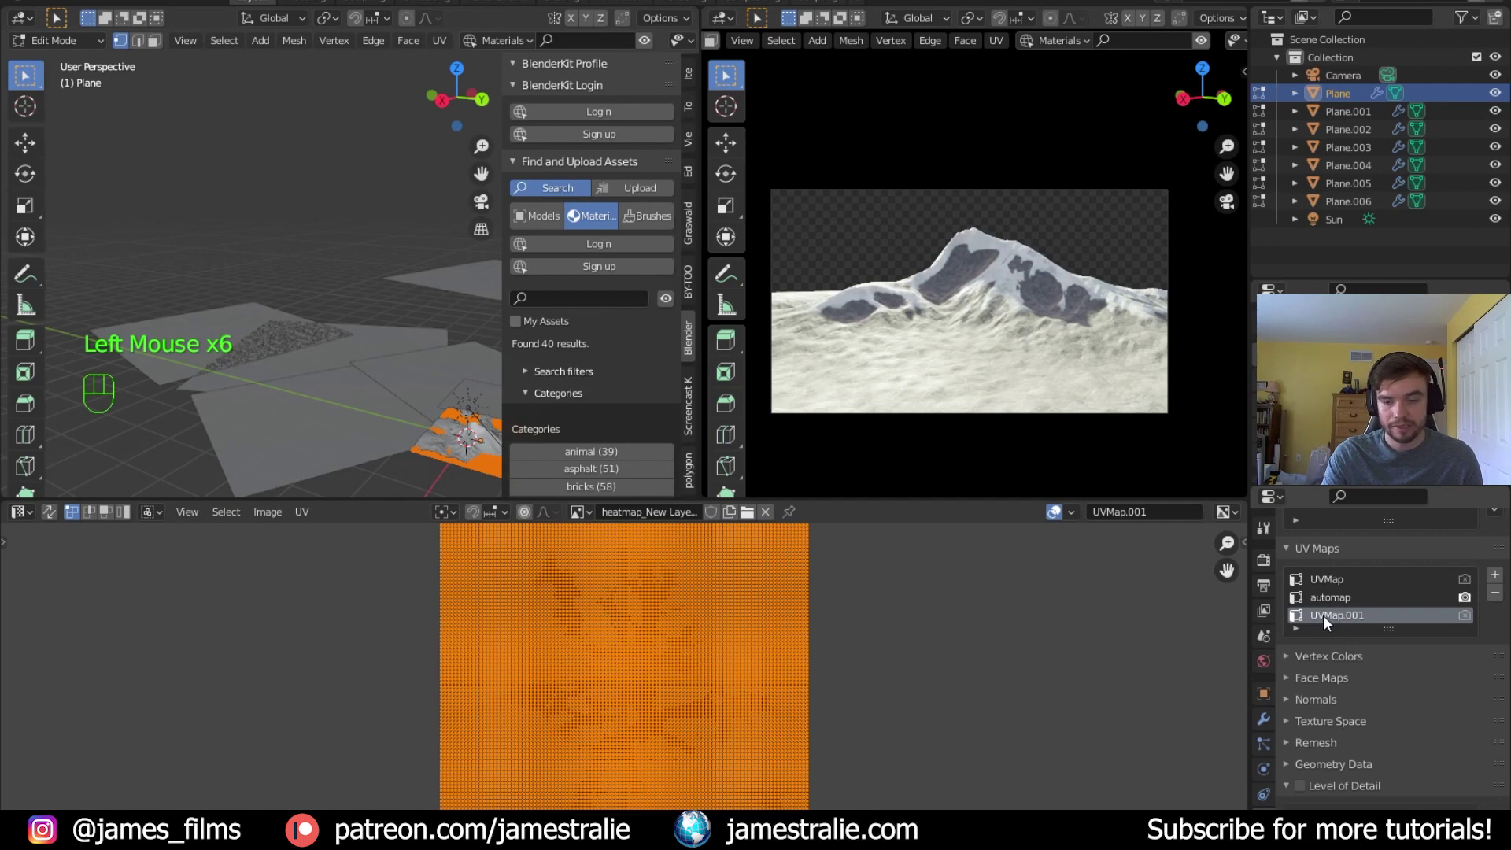
double_click(1313, 616)
type("TEXTRE")
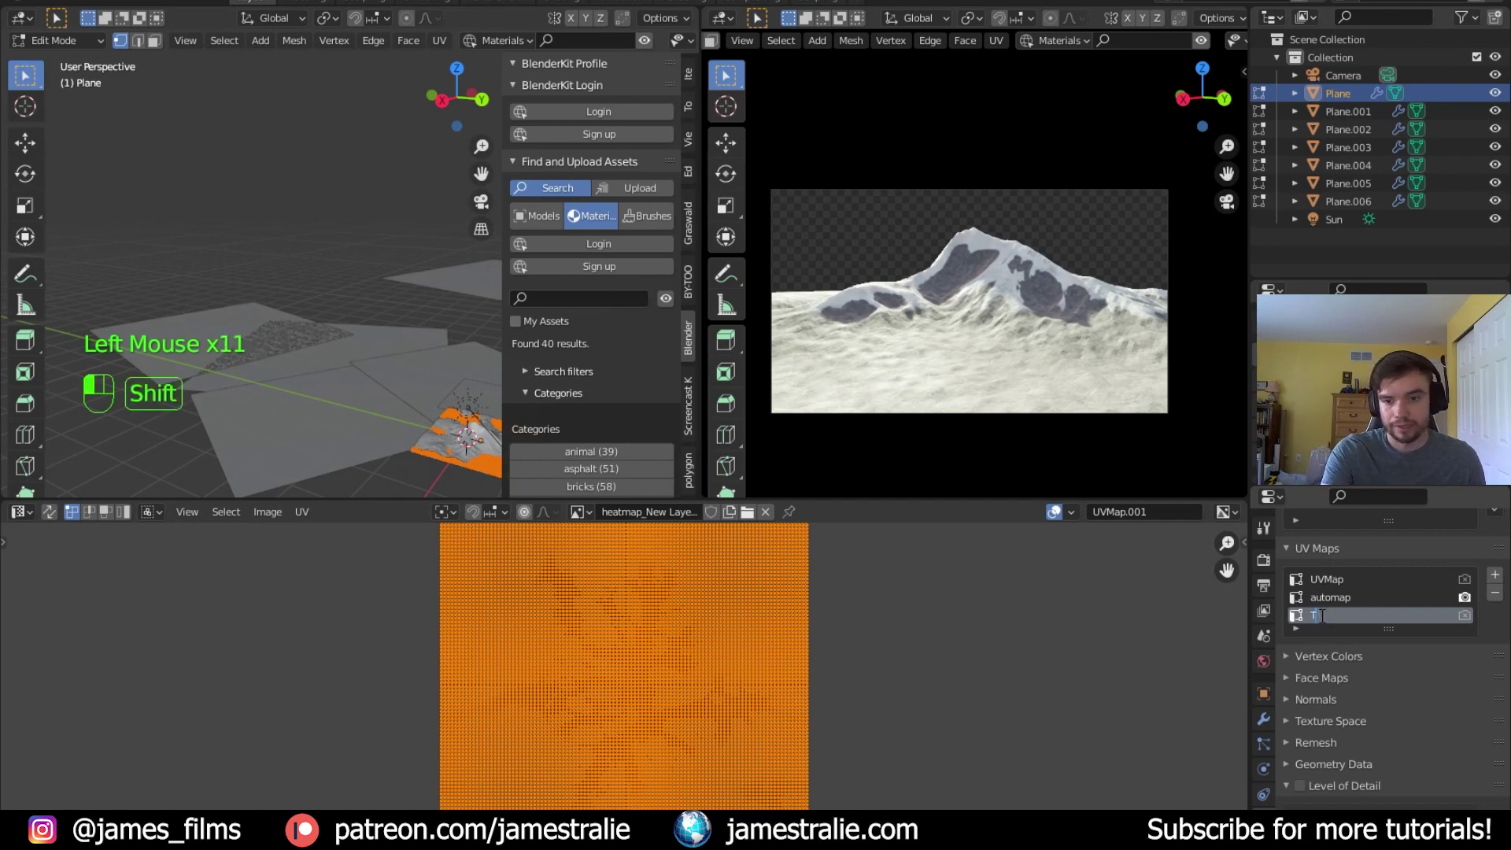
key("shift+BackSpace")
key("shift+BackSpace")
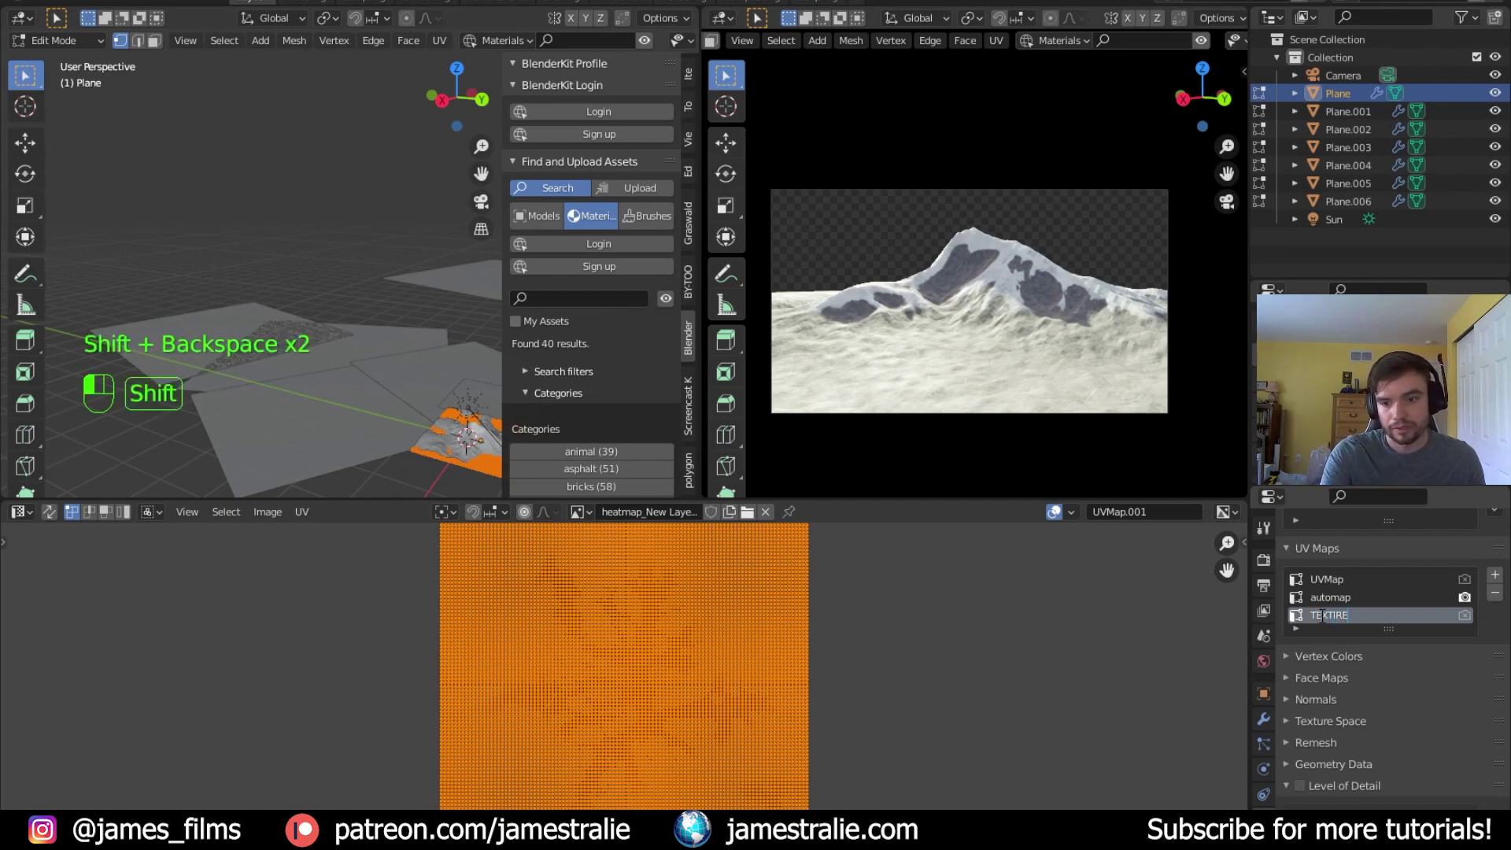
type("URE UVMAP")
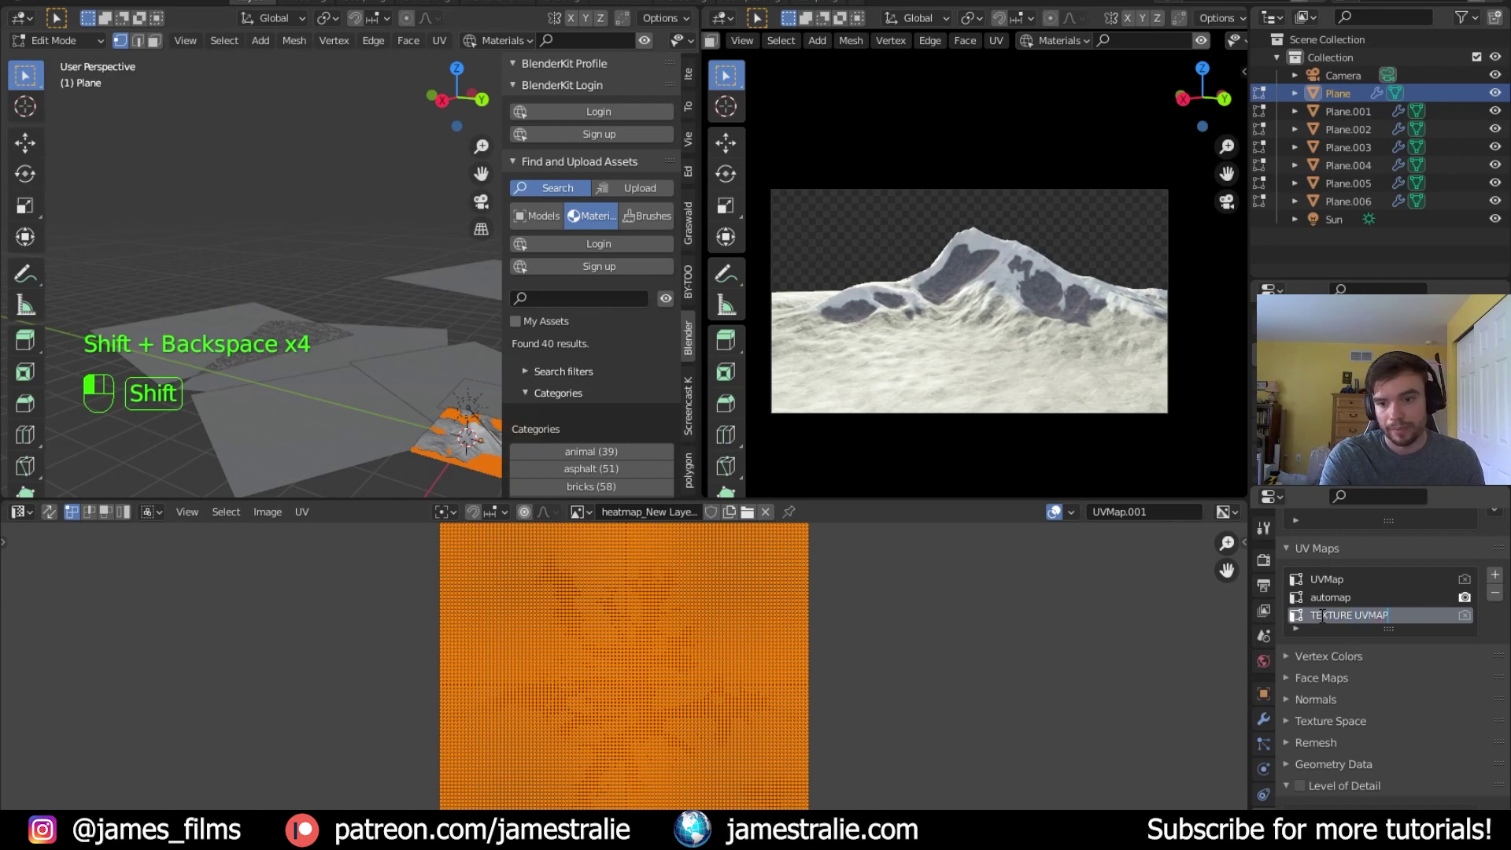
key("Return")
Unwrap the displaced mesh into TEXTURE UVMAP and return to Object Mode
middle_click_drag(472, 393, 314, 380, "shift")
key("u")
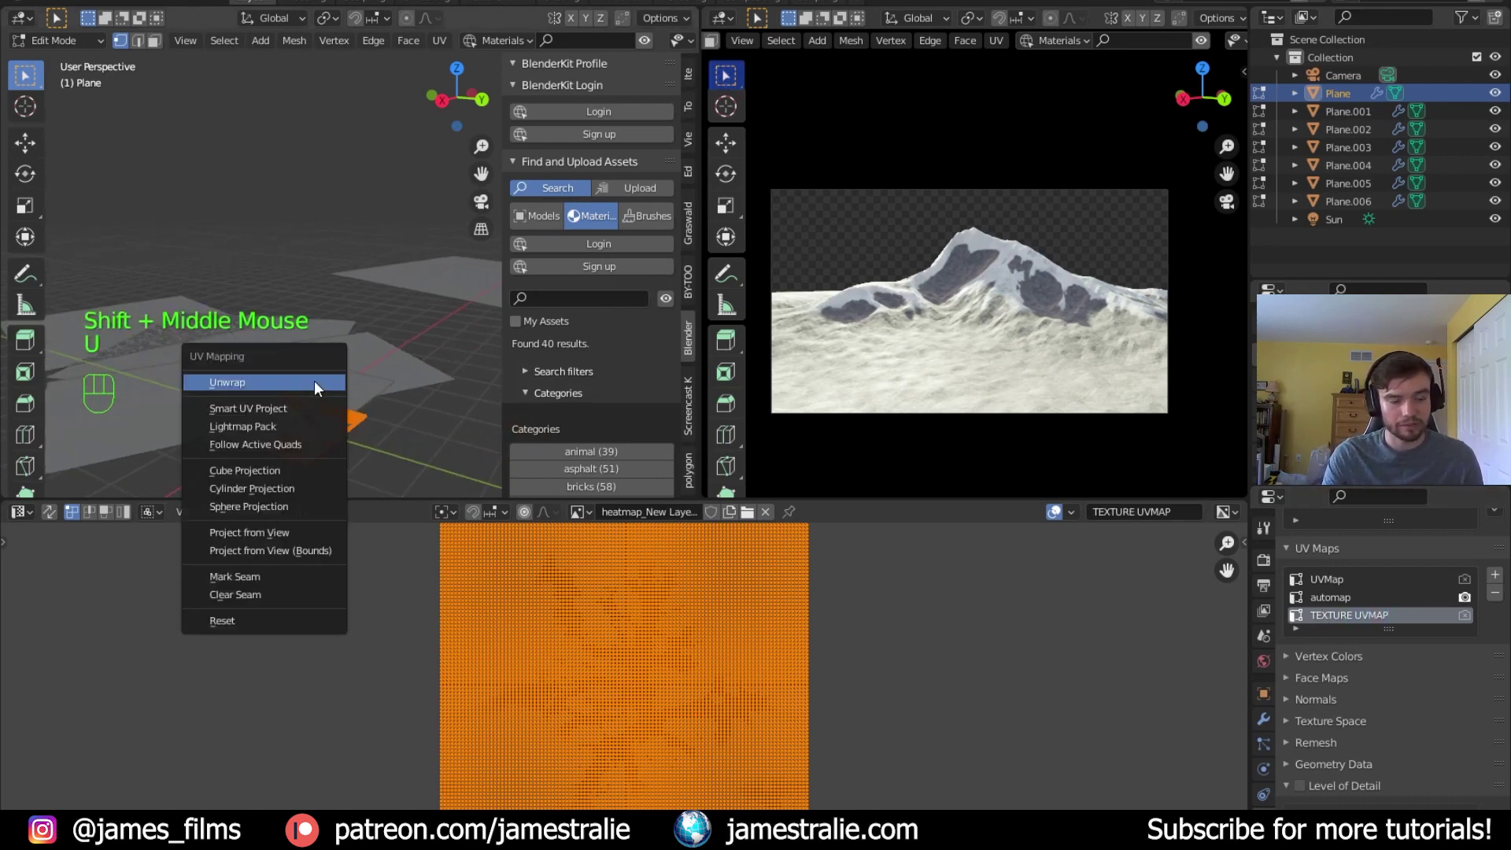
left_click(314, 381)
middle_click_drag(314, 380, 438, 347, "shift")
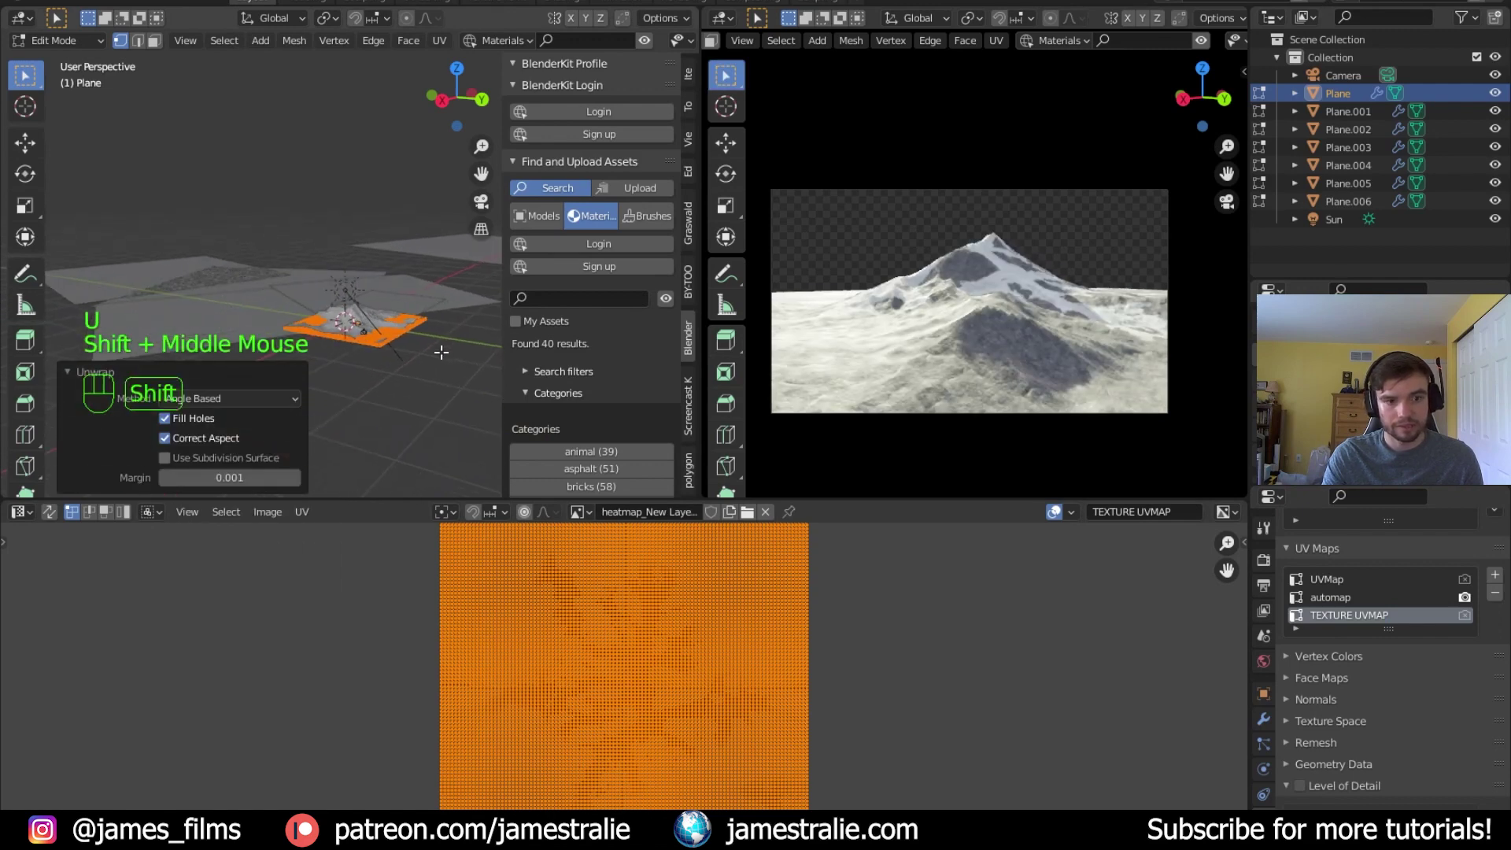
key("Tab")
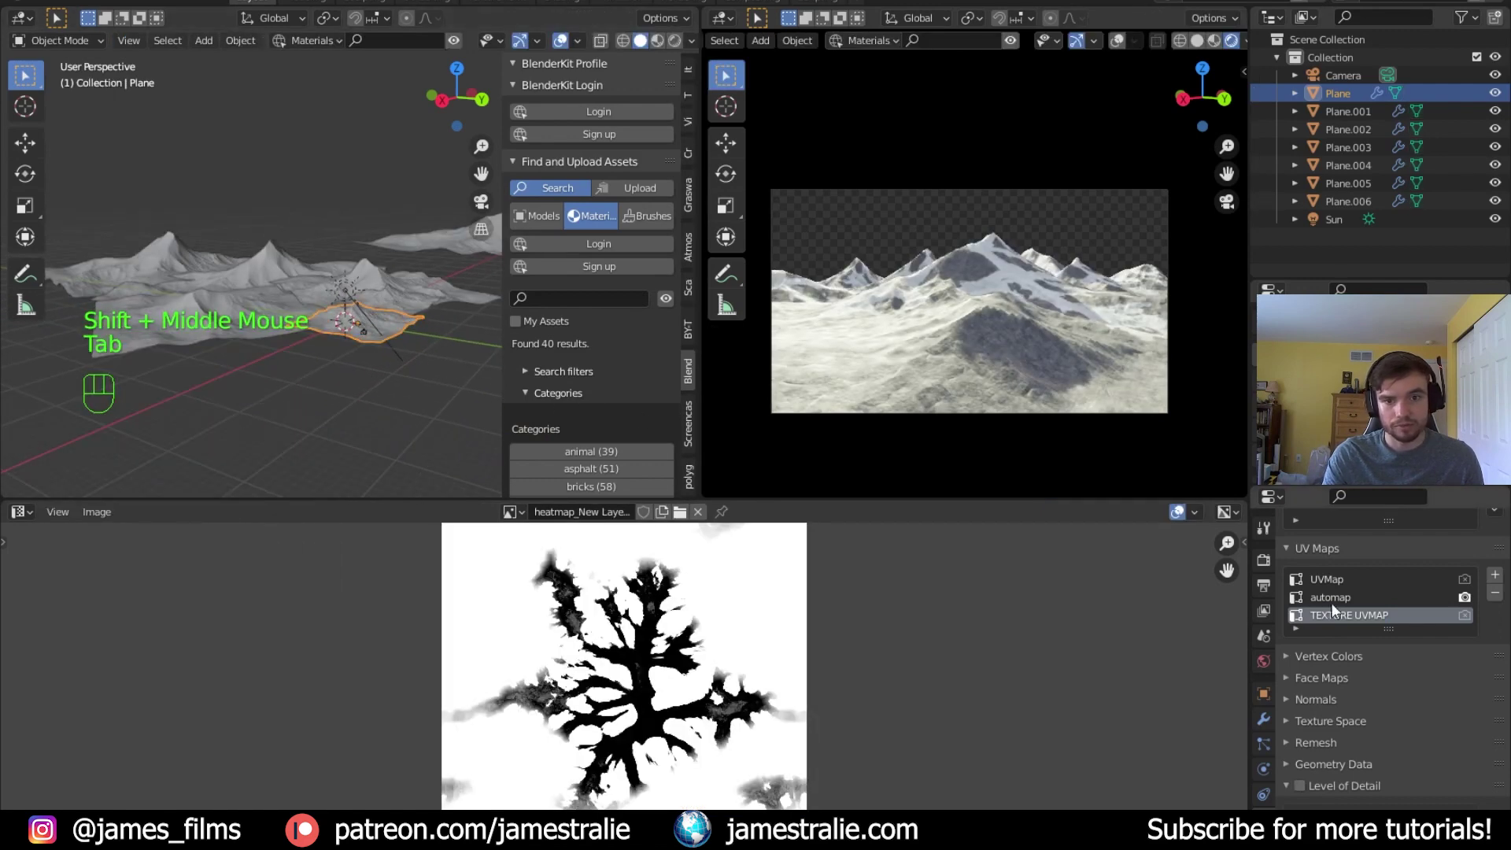
Set the UV map of the Plane object's Displace modifier to automap
left_click(1264, 719)
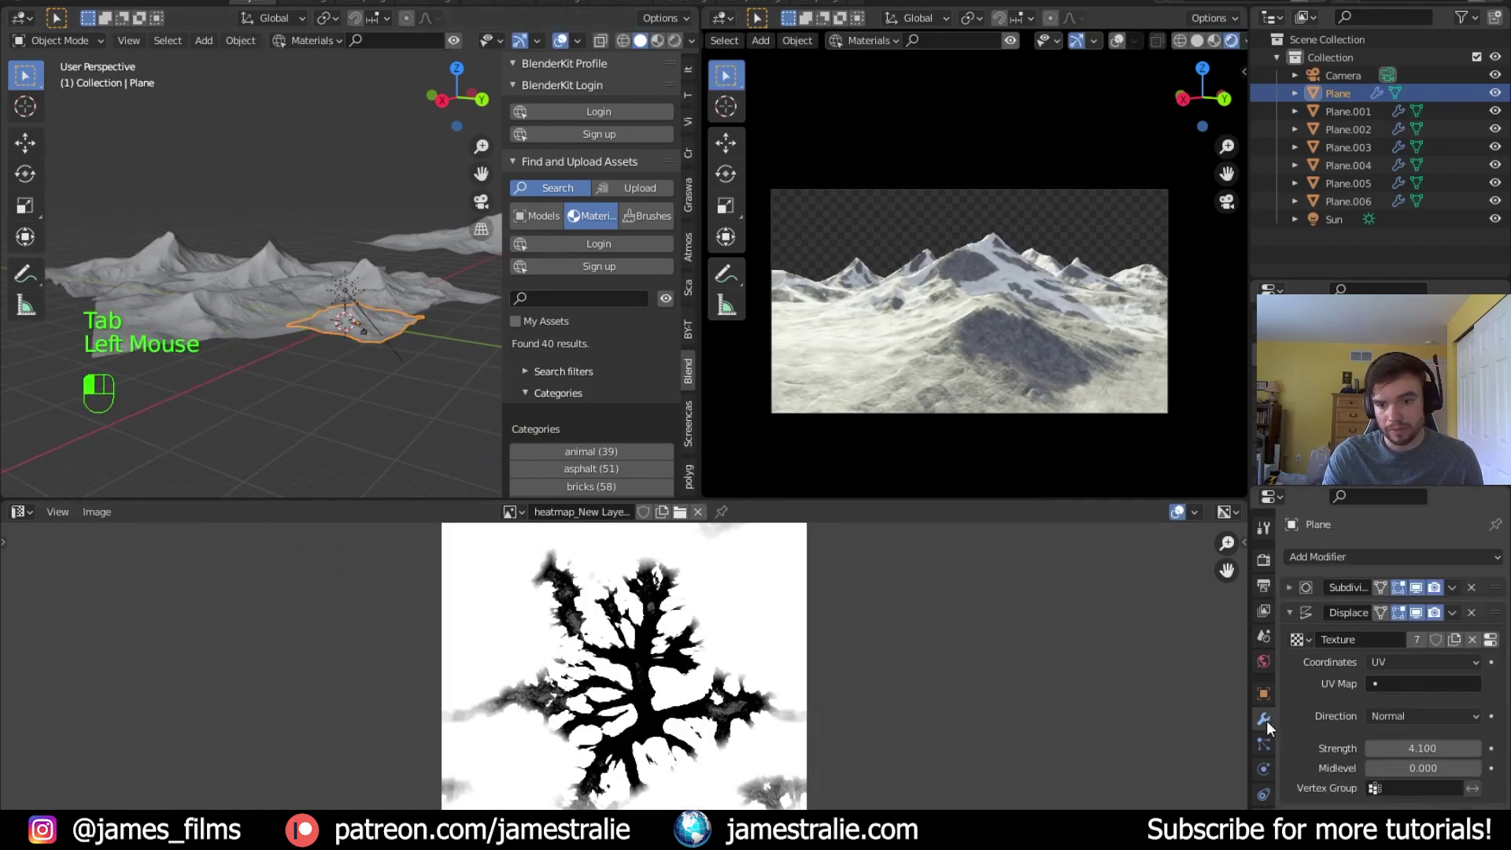
left_click(1396, 682)
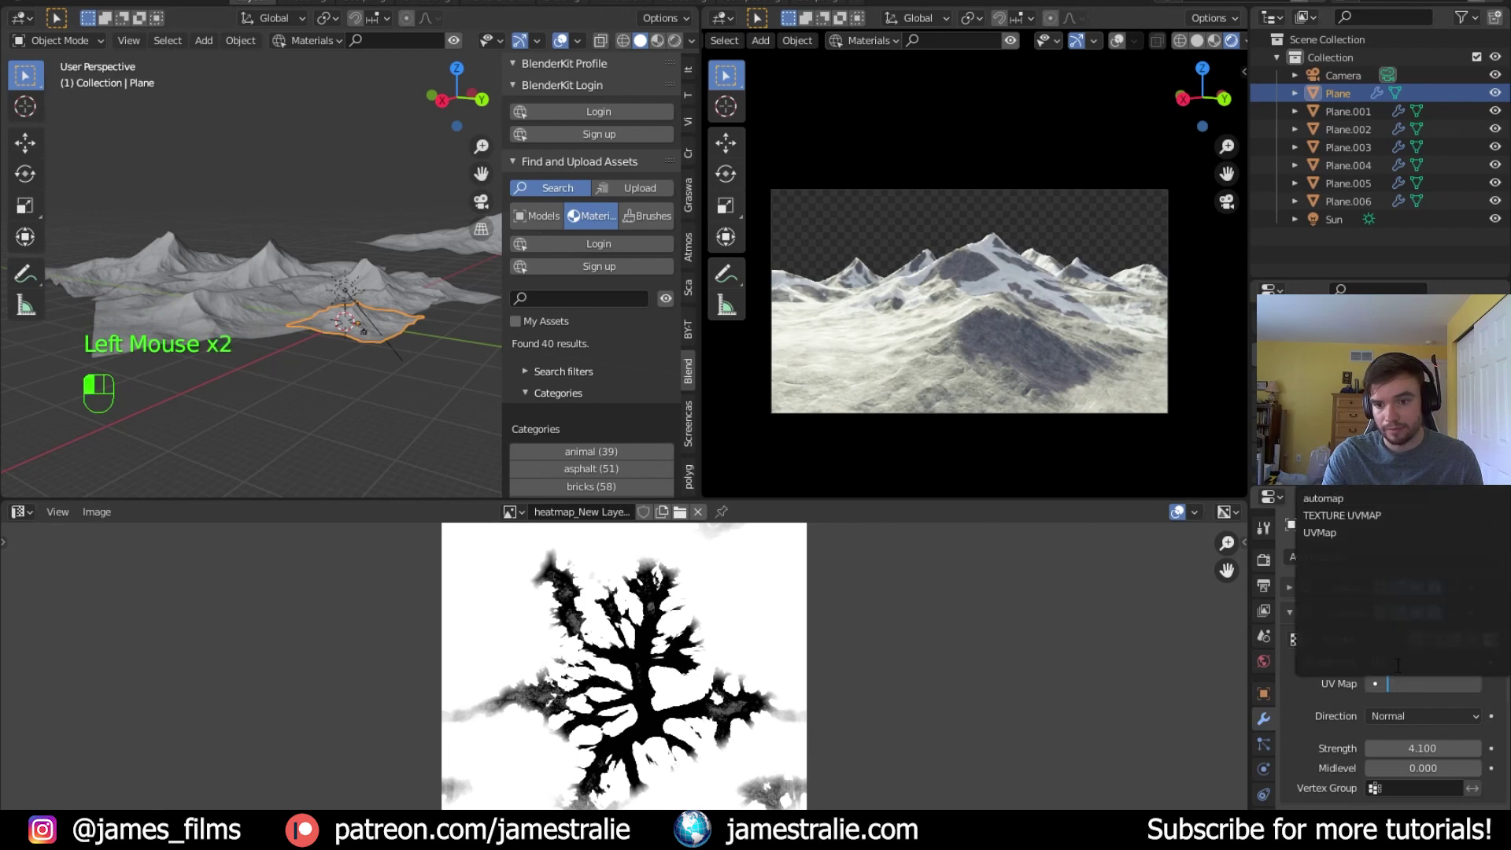
left_click(1344, 498)
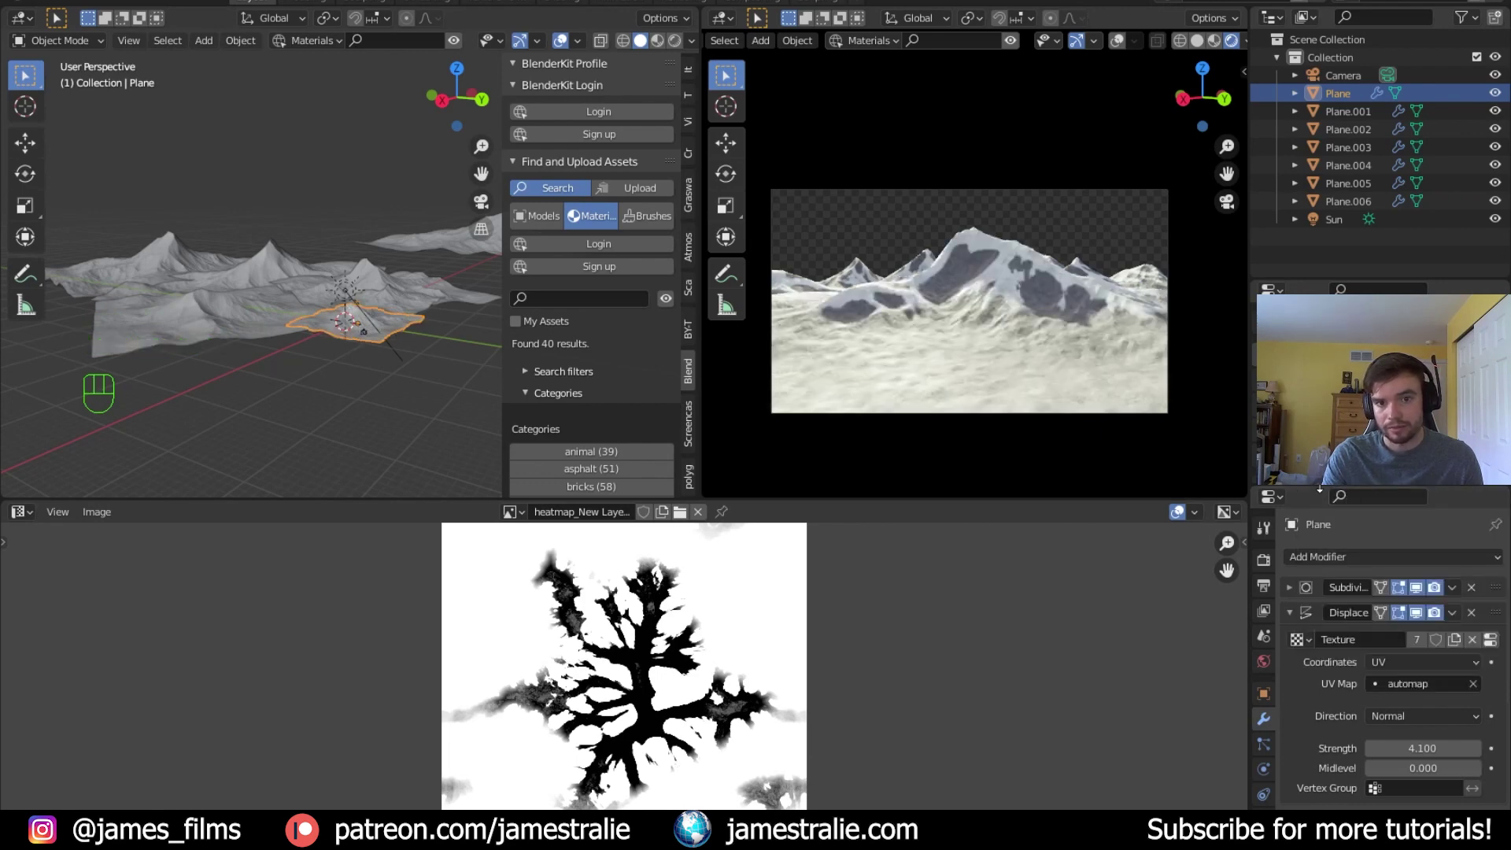
Select the Plane.004 mountain and set its Displace modifier's UV map to automap
middle_click_drag(389, 307, 284, 333)
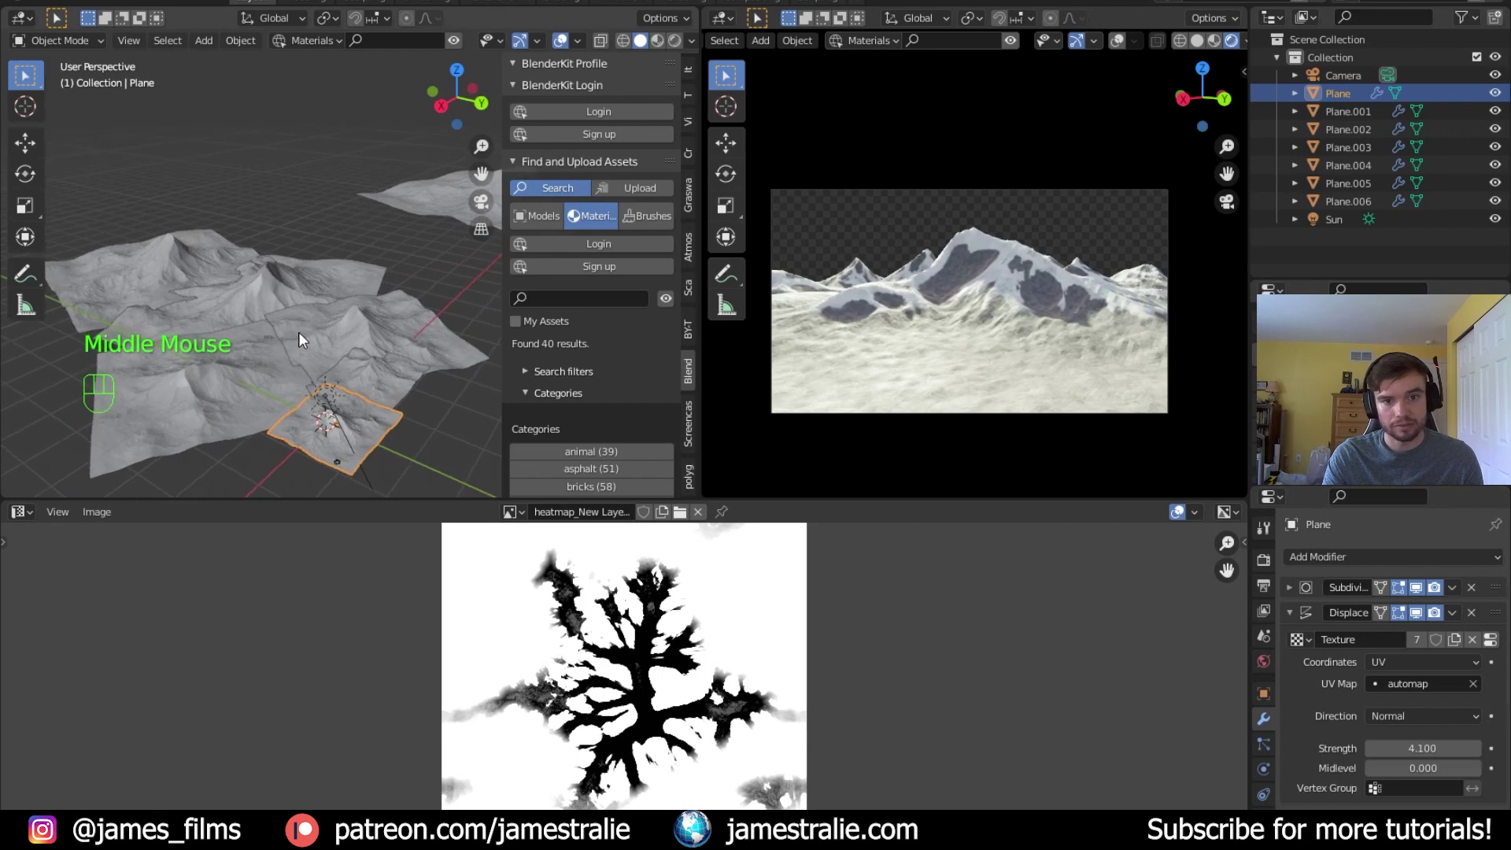
left_click(269, 288)
left_click(1408, 800)
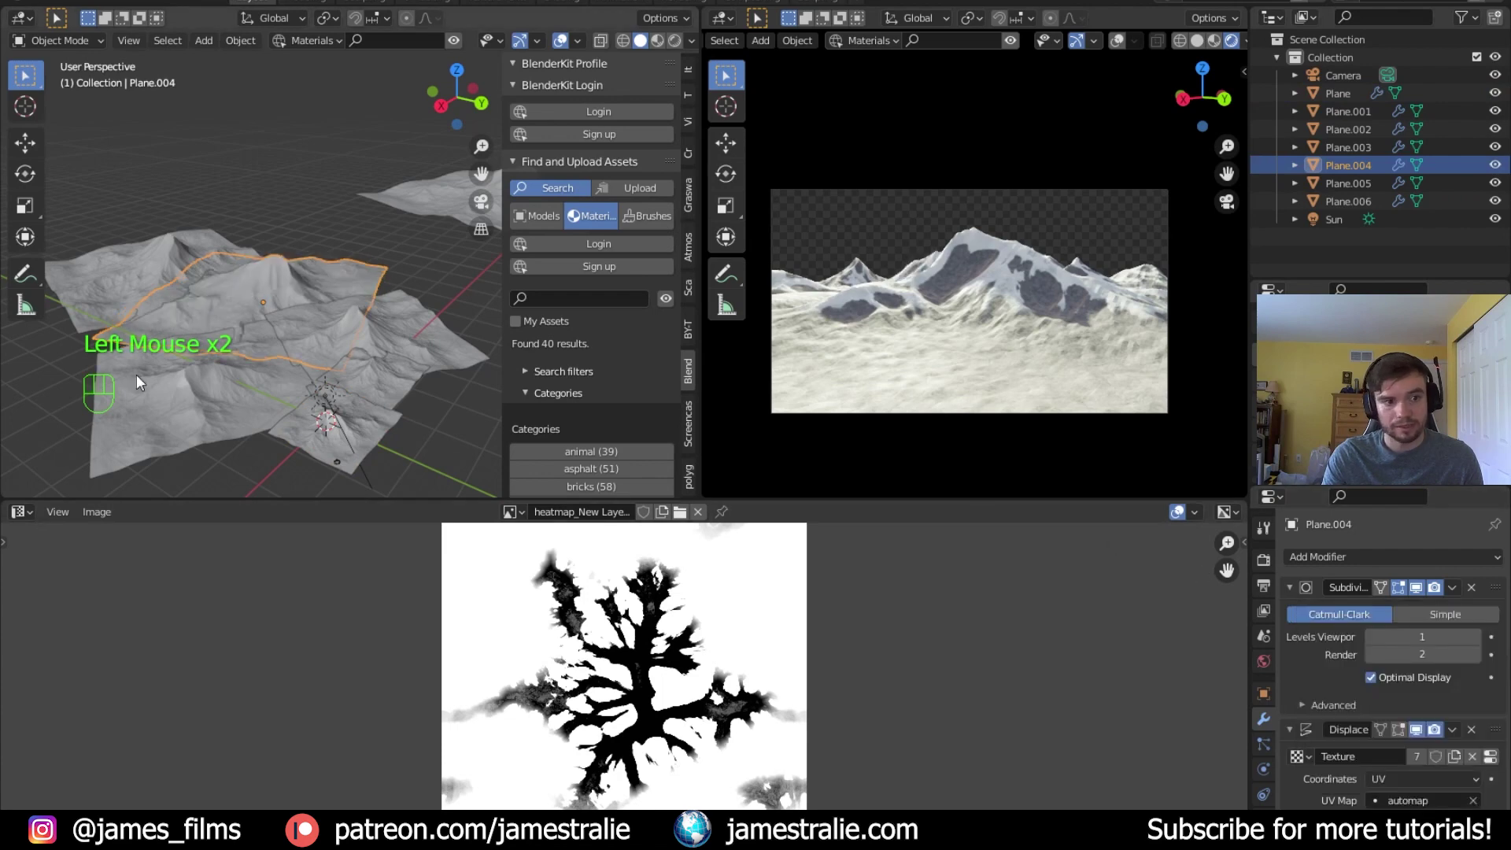
Set the Displace modifier's UV map to automap on the Plane.003, Plane.005, Plane.002 and Plane.006 mountains
left_click(159, 410)
left_click(1429, 801)
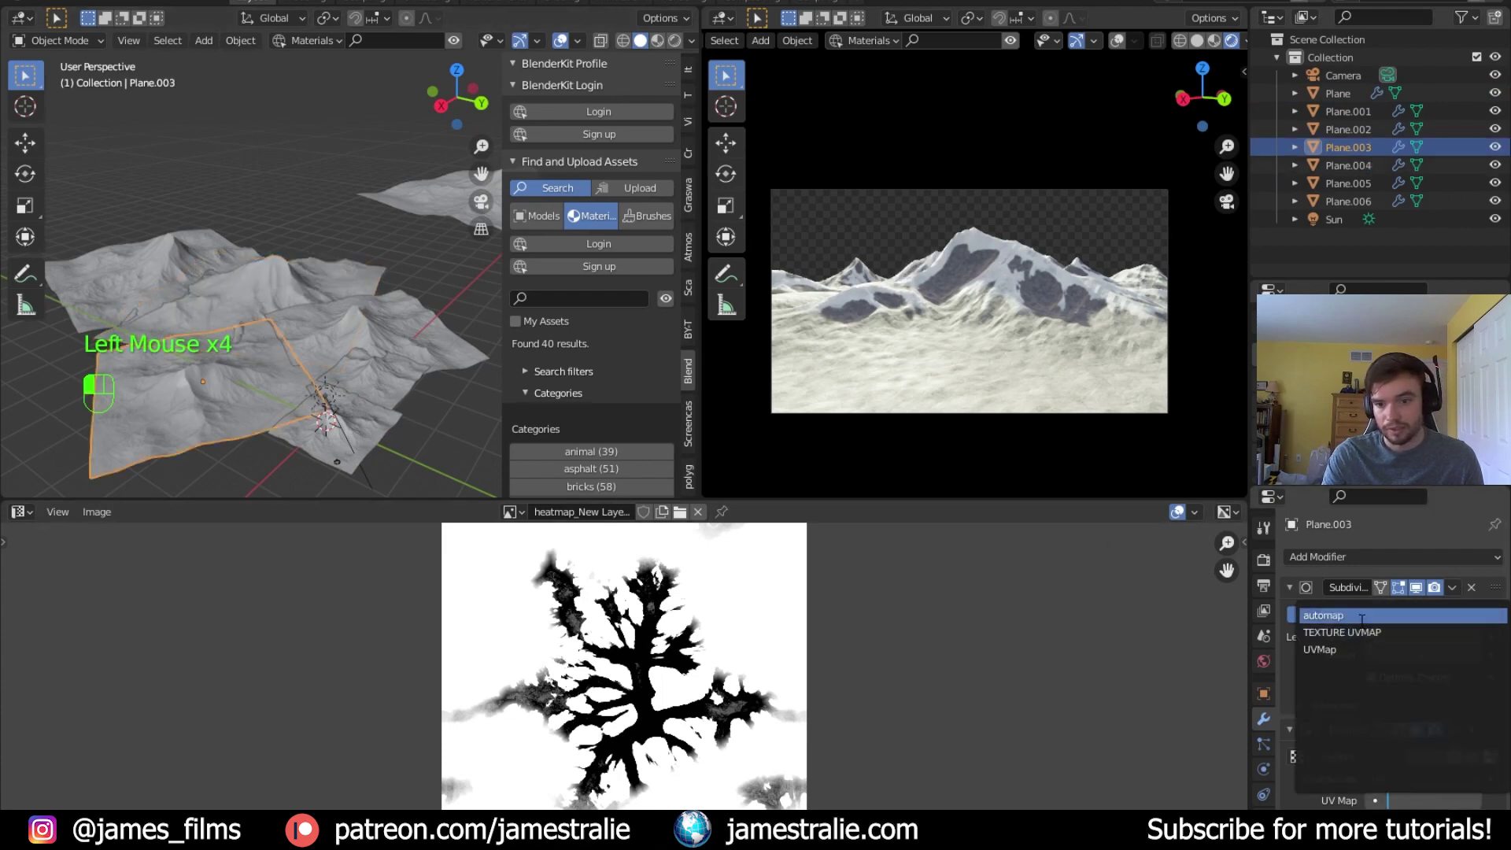
left_click(161, 289)
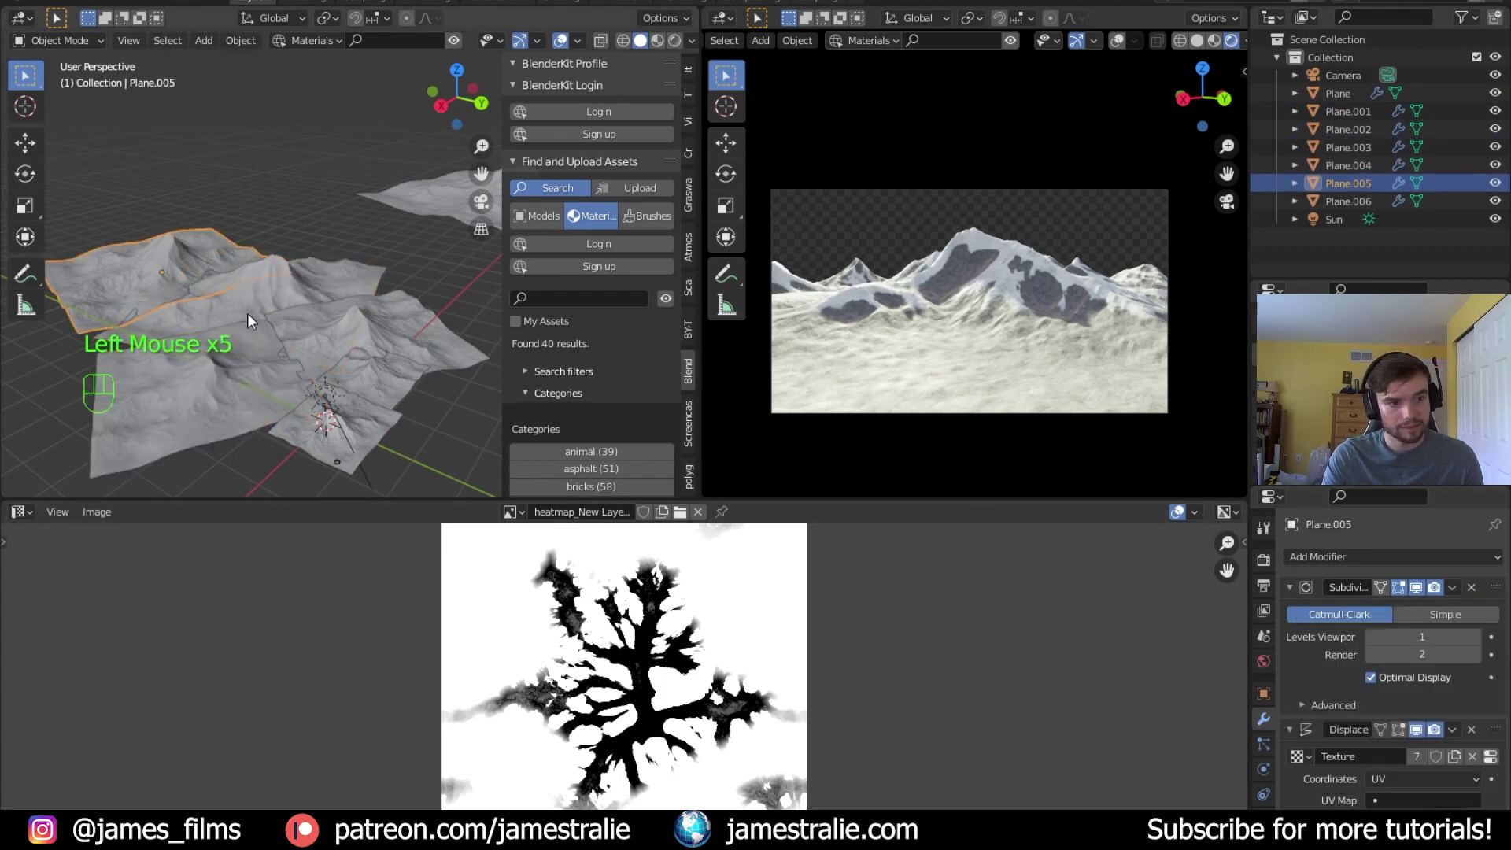
left_click(1424, 800)
left_click(389, 323)
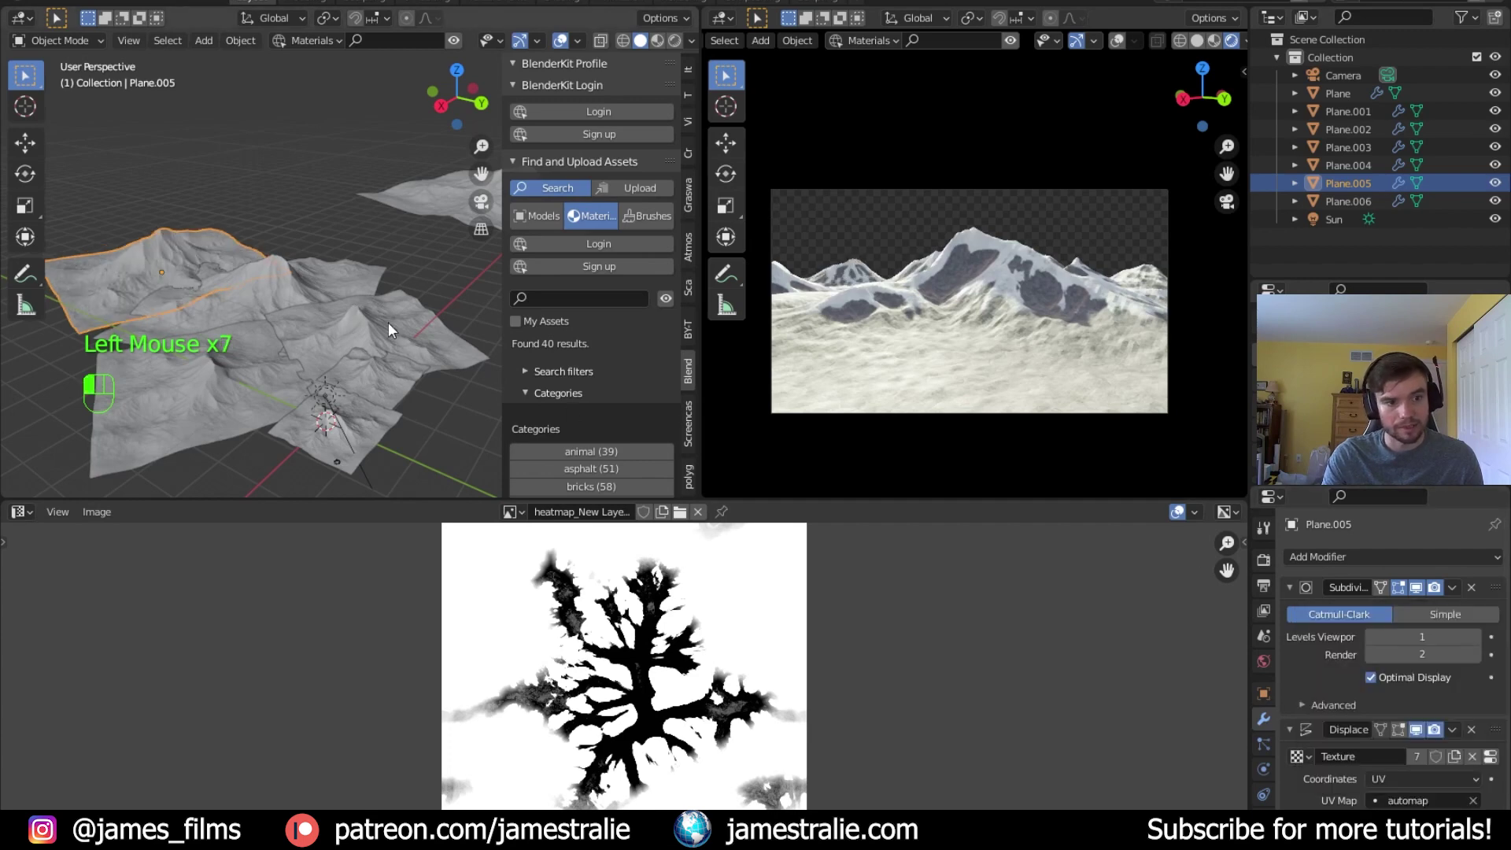
left_click(1412, 789)
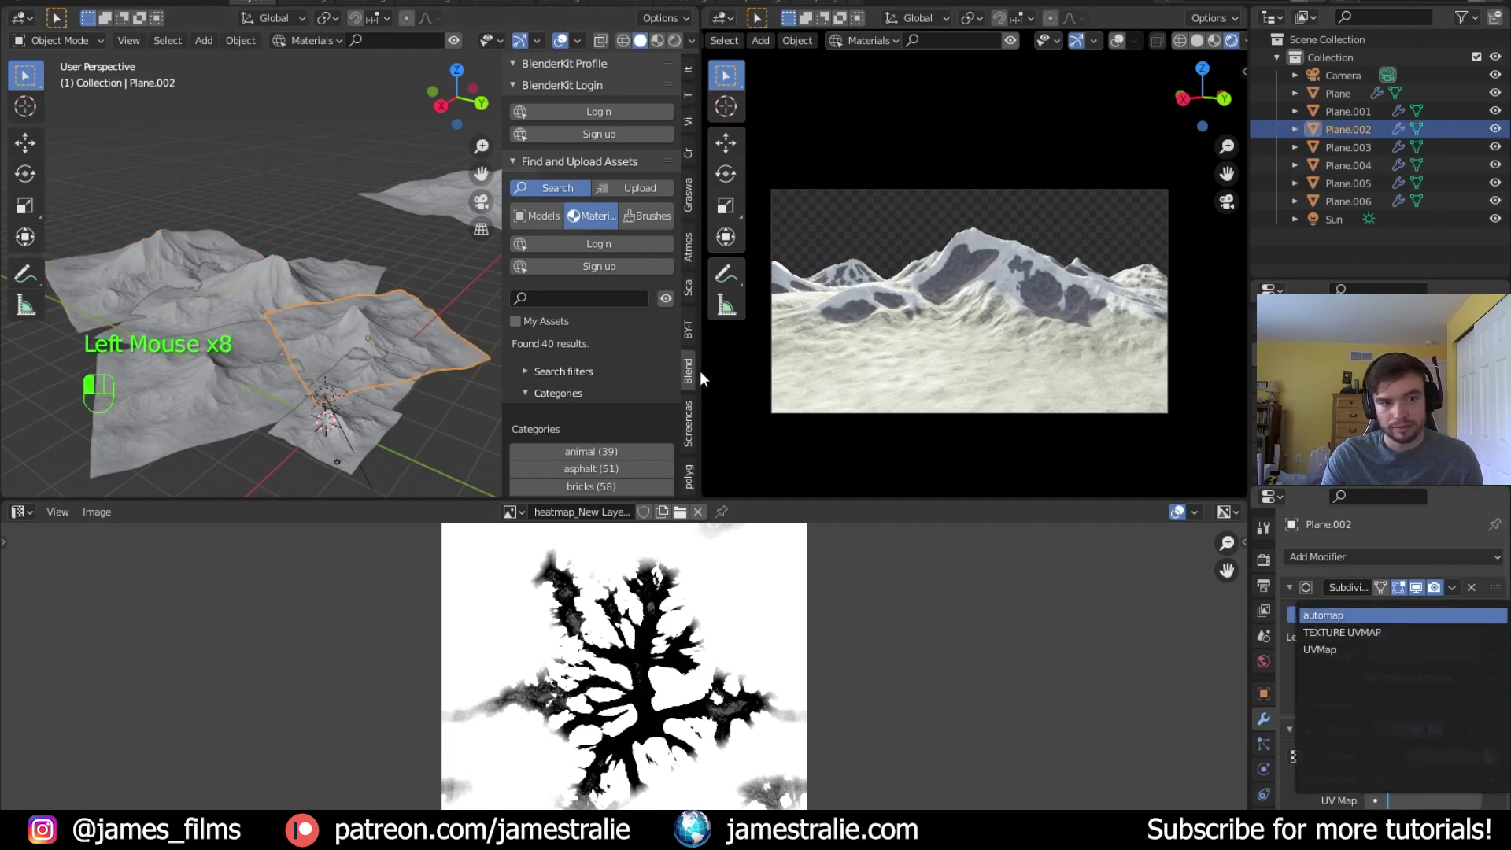
left_click(413, 196)
left_click(1426, 801)
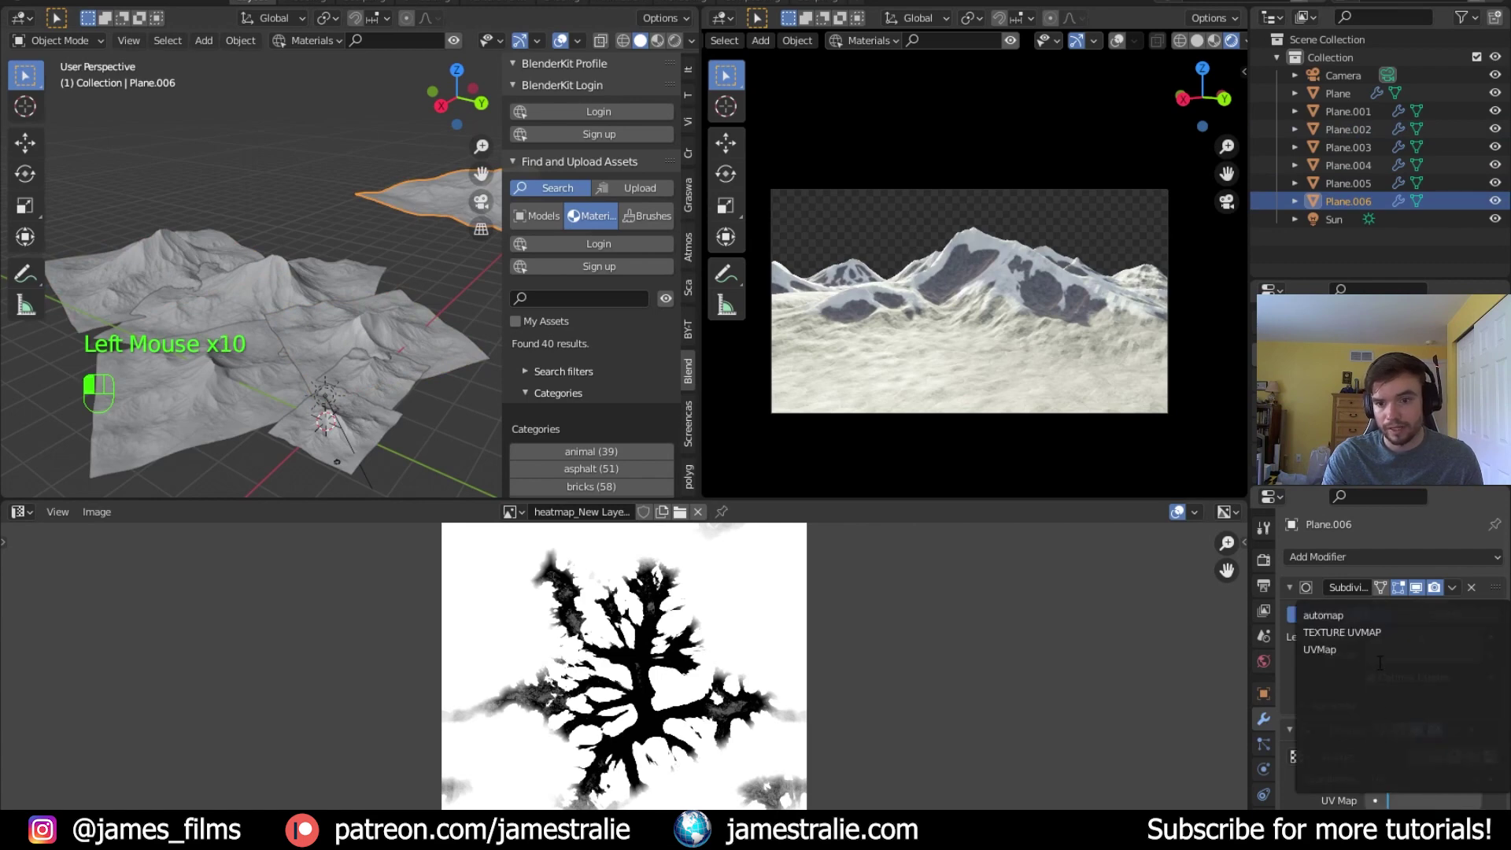
left_click(1353, 613)
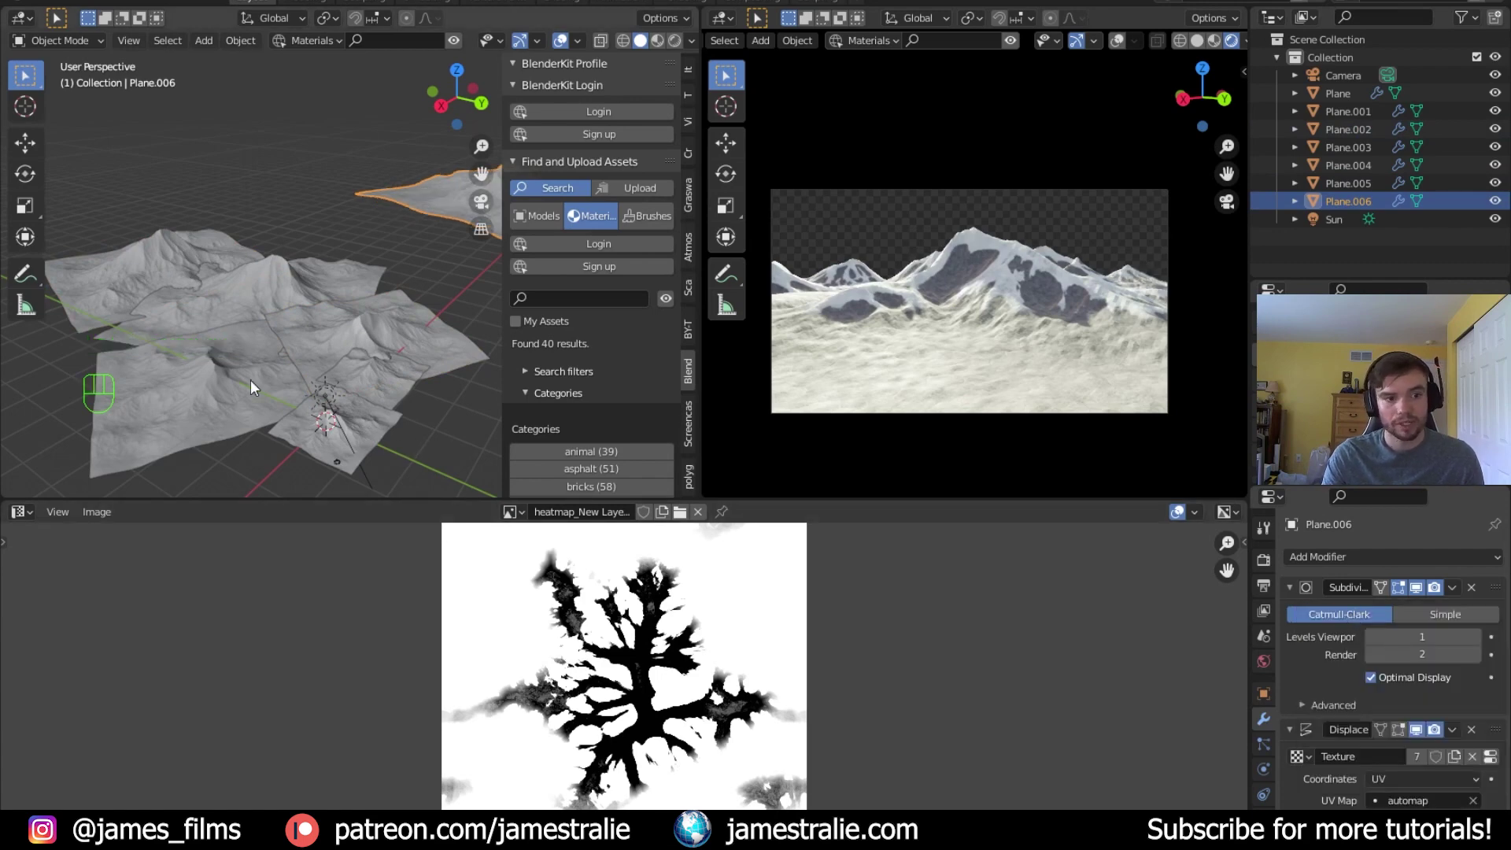
Select the foreground Plane, enter Edit Mode to show its TEXTURE UVMAP layout, and try scaling the UVs up
left_click(17, 512)
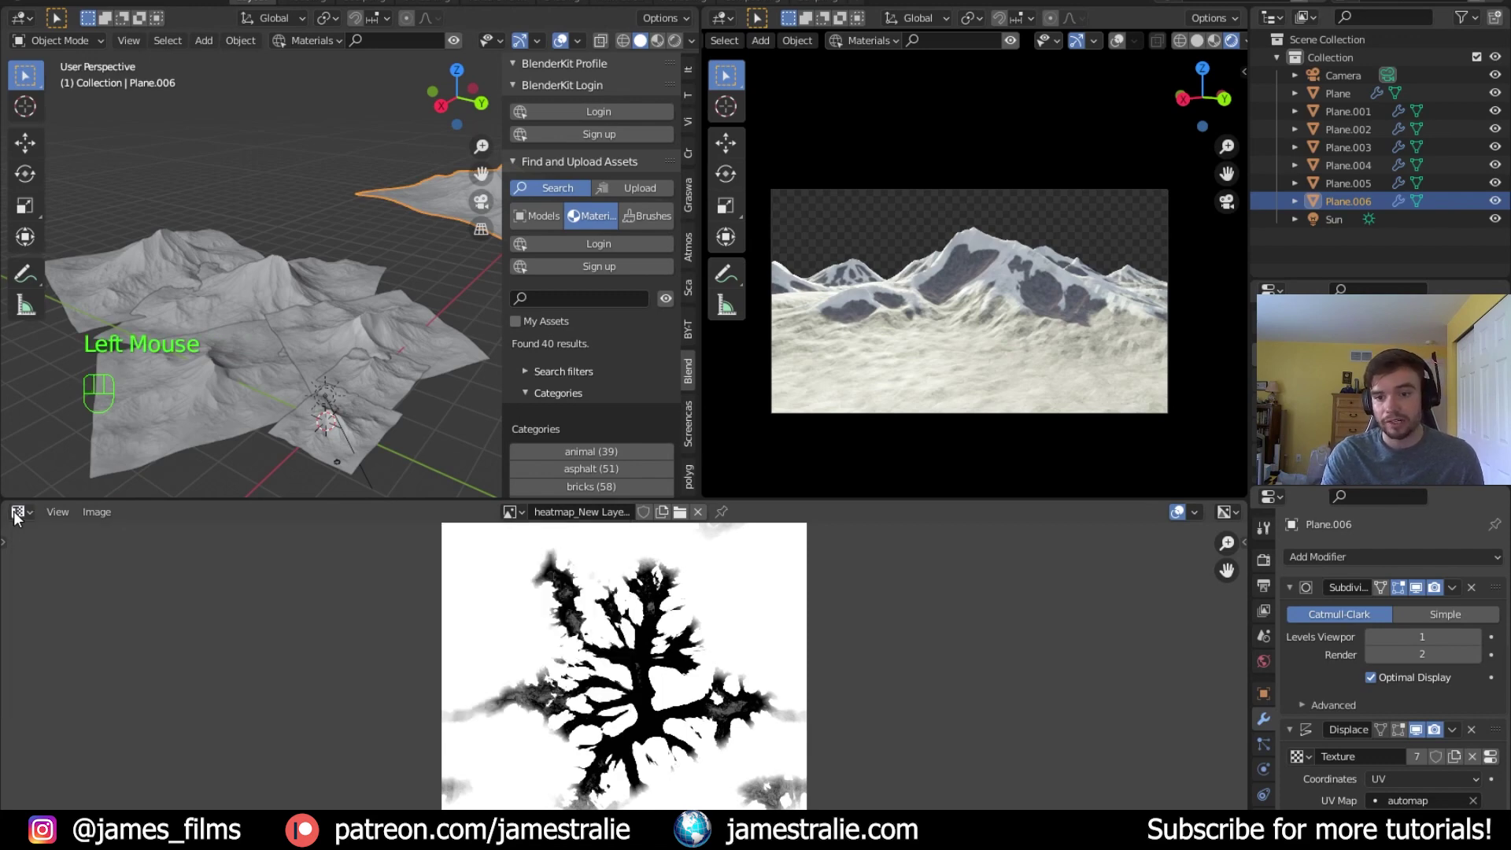
left_click(1263, 744)
scroll(1313, 769, "down", 3)
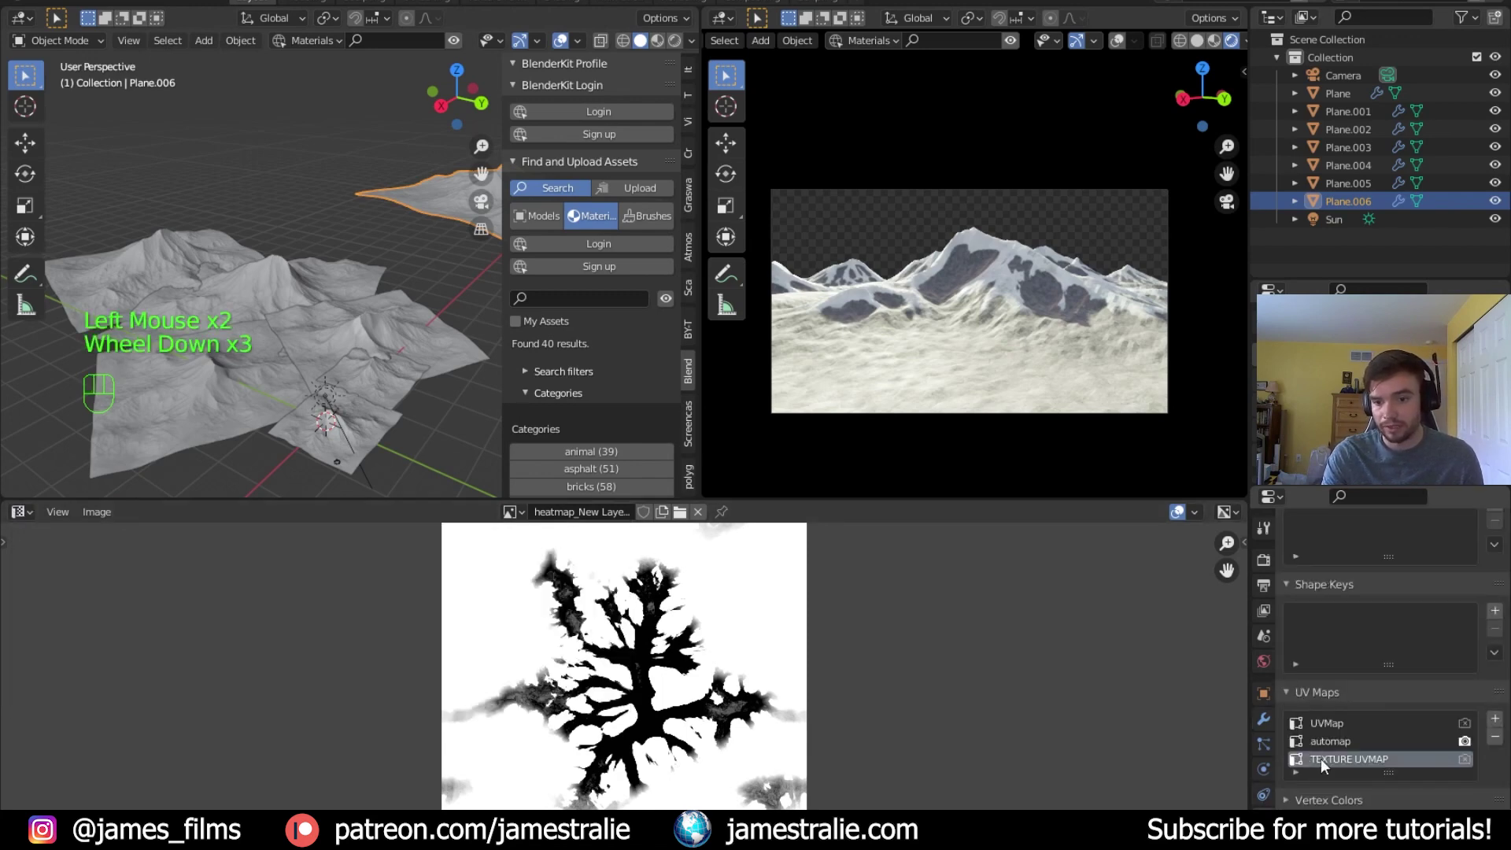
left_click(259, 417)
left_click(344, 432)
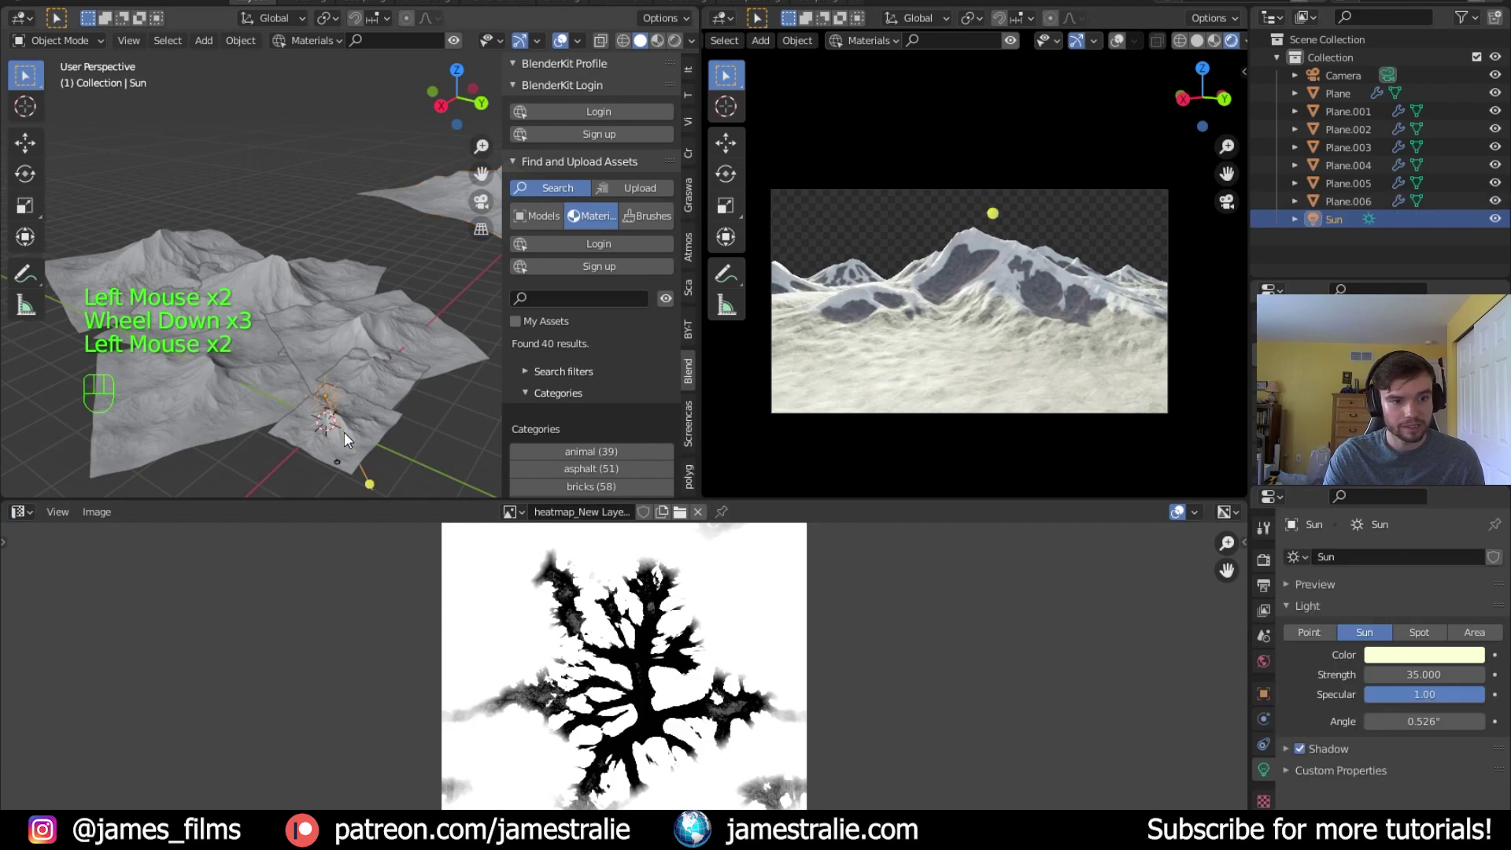
left_click(386, 438)
key("Tab")
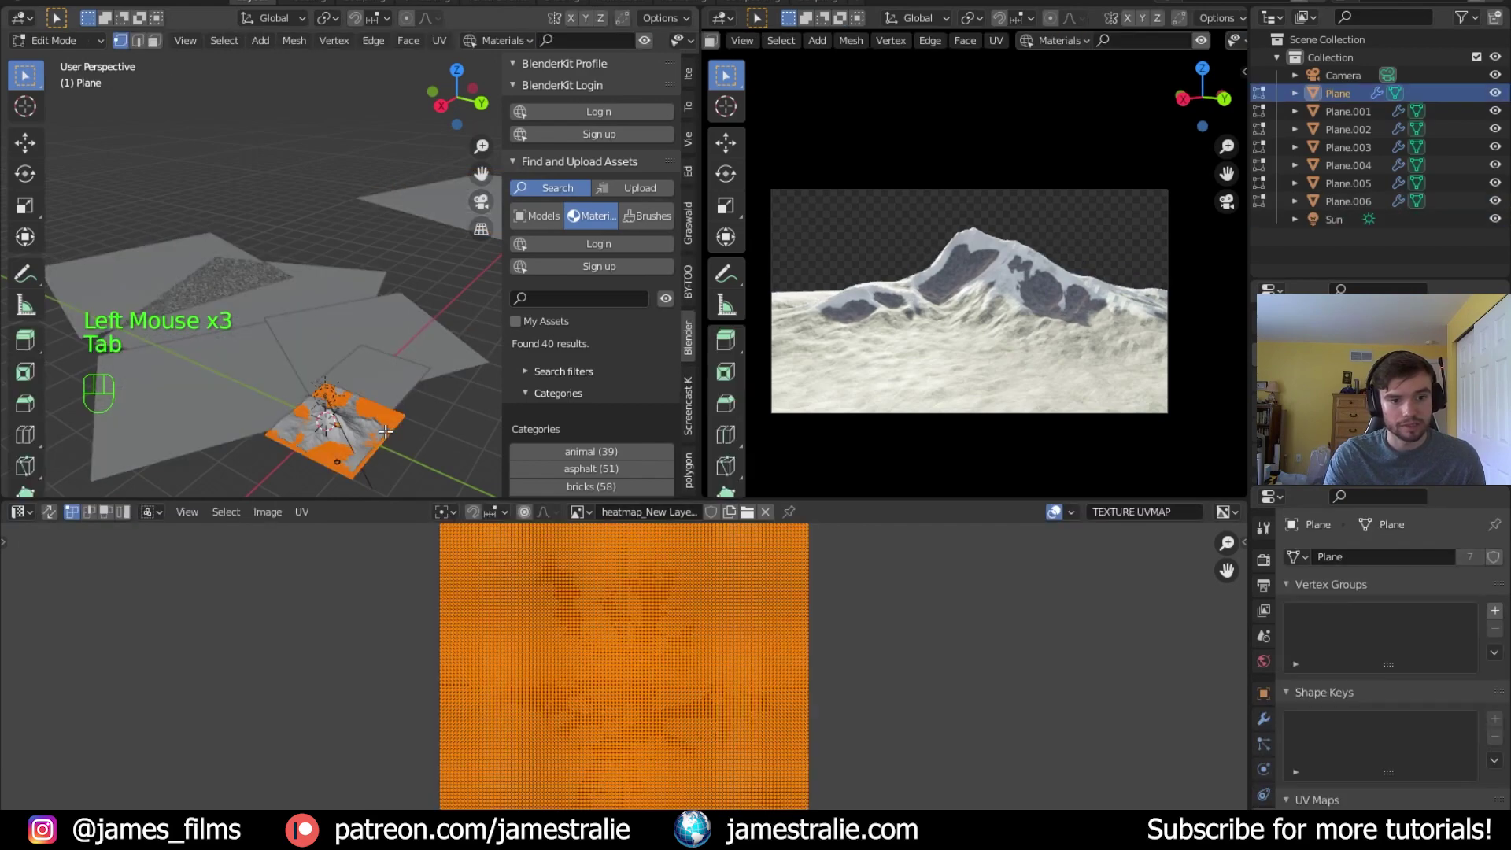
key("s")
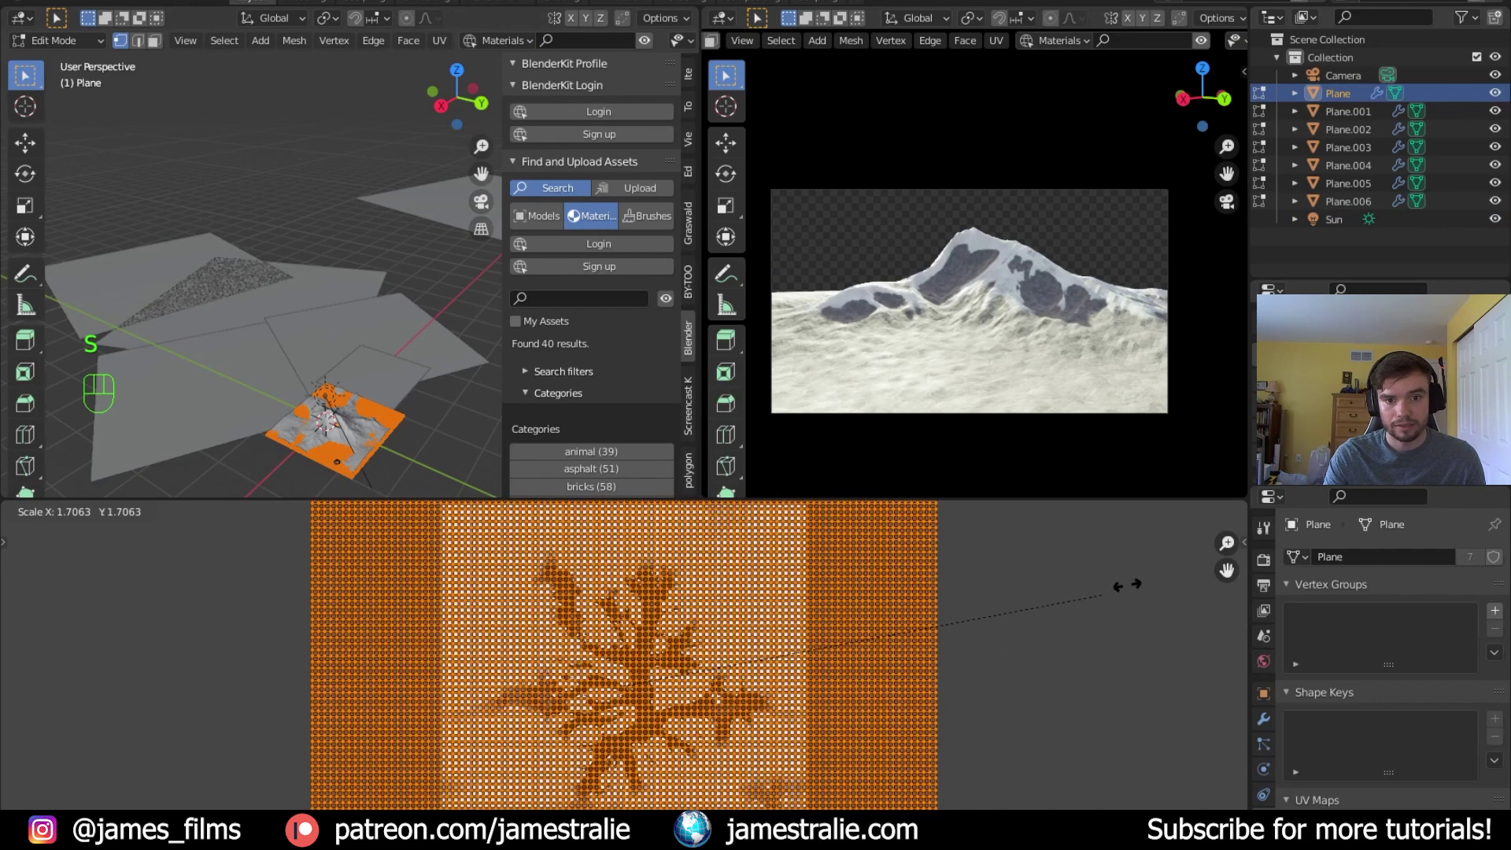
left_click(958, 555)
Show the mountain material's shader nodes and move the Texture Coordinate node lower within the Mapping frame
left_click(19, 511)
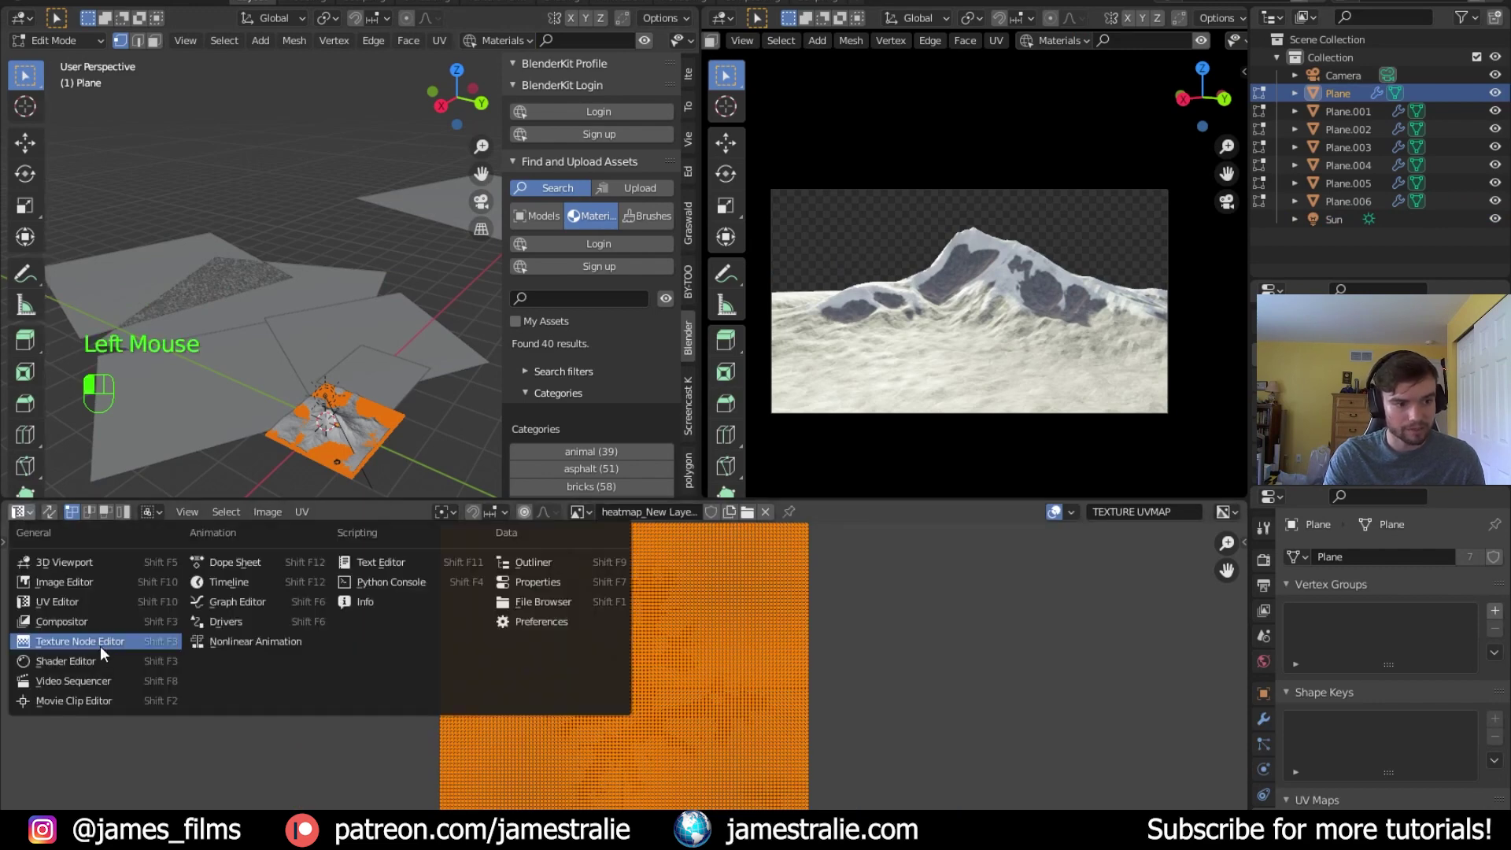
left_click(93, 669)
scroll(522, 701, "down", 7)
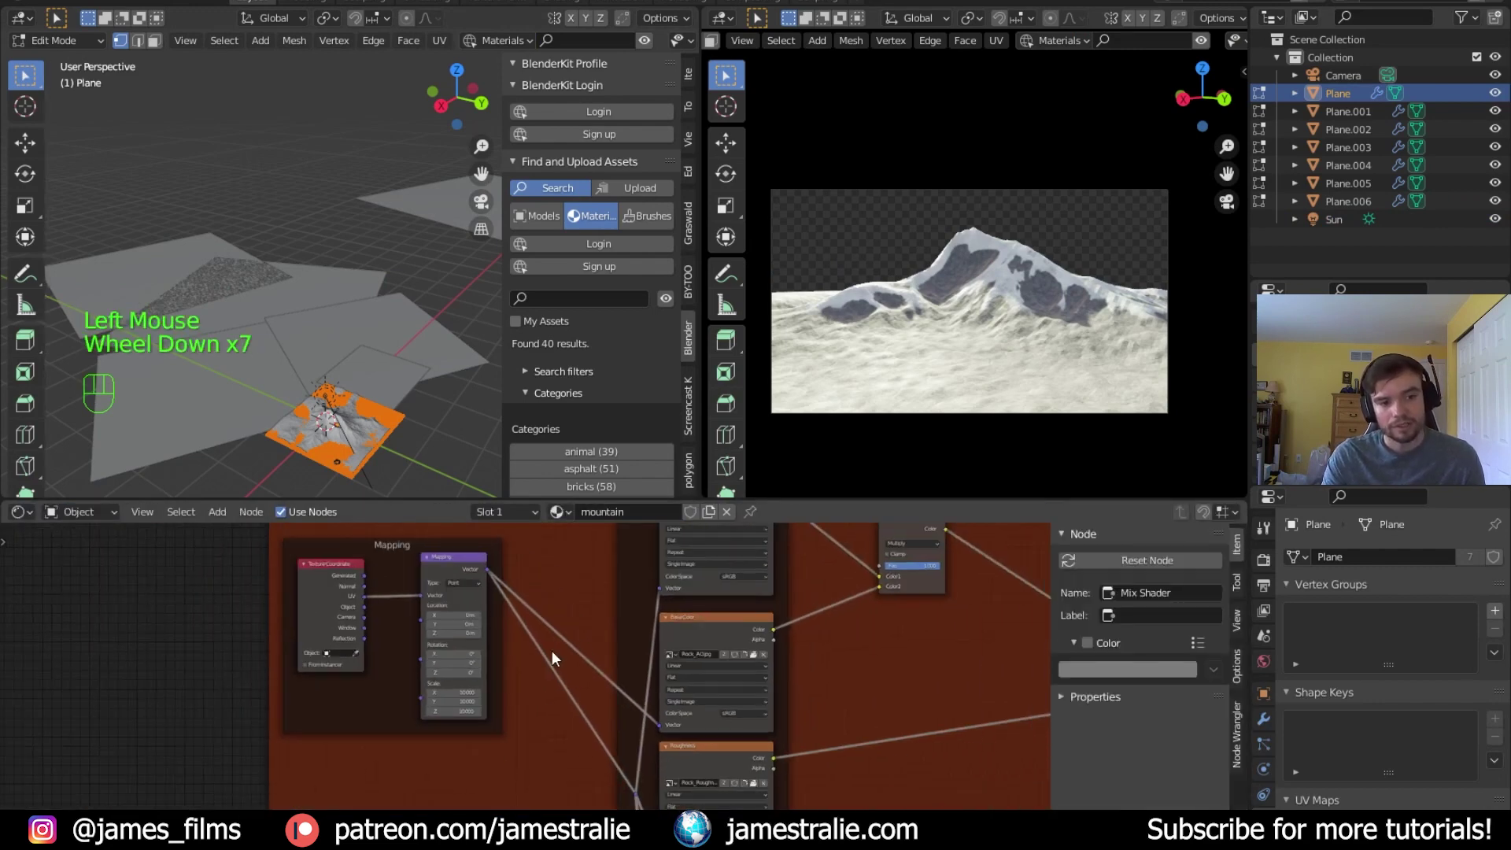
middle_click_drag(548, 655, 555, 691)
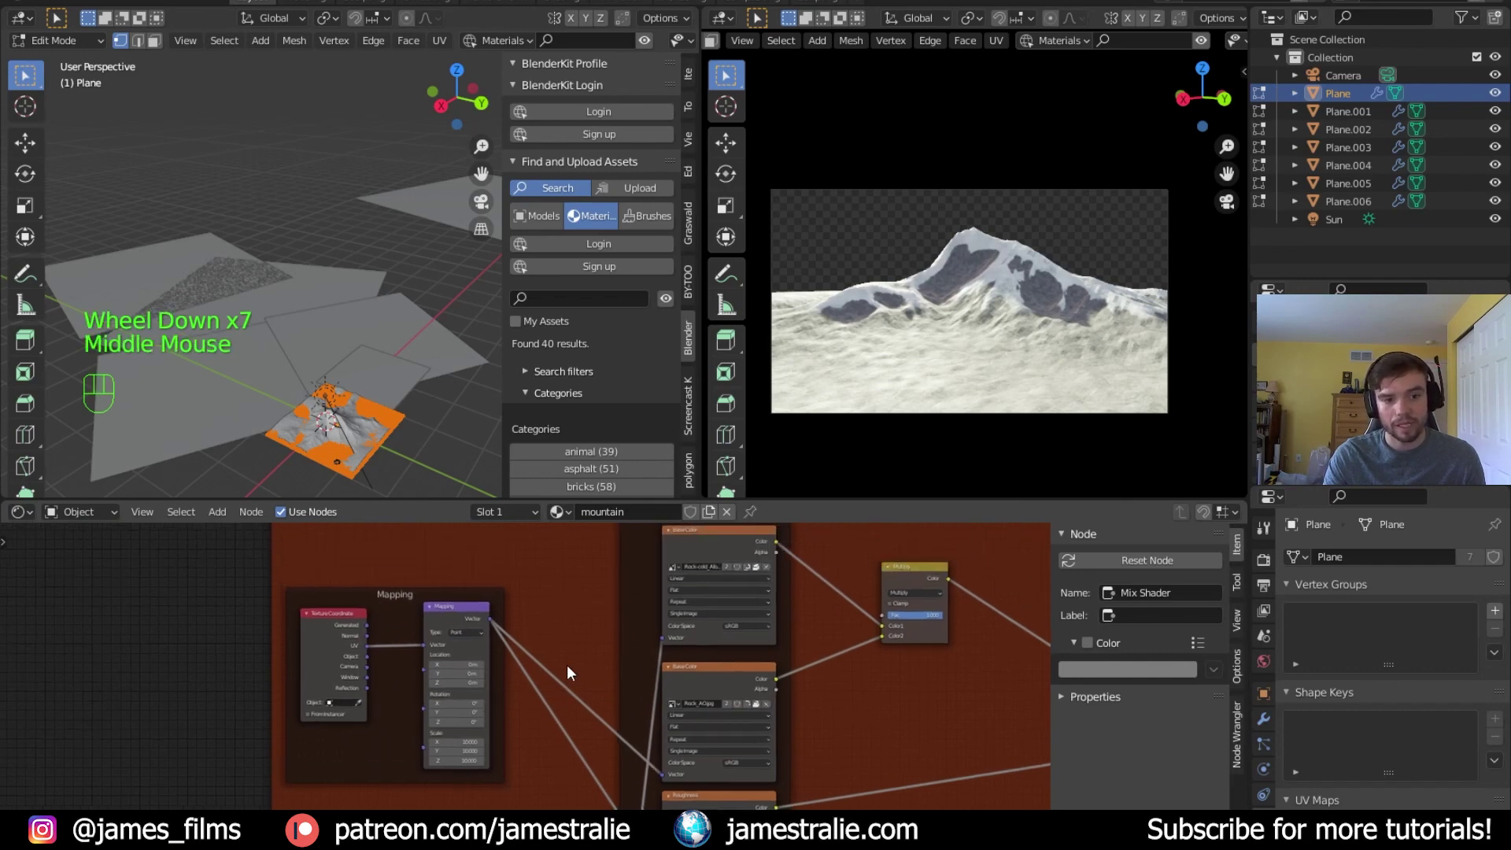
key("Tab")
middle_click_drag(378, 599, 410, 584)
left_click(376, 587)
left_click_drag(376, 587, 364, 607)
Add a UV Map node outside the Mapping frame and shift the Texture Coordinate node toward it
left_click(206, 592)
key("shift+a")
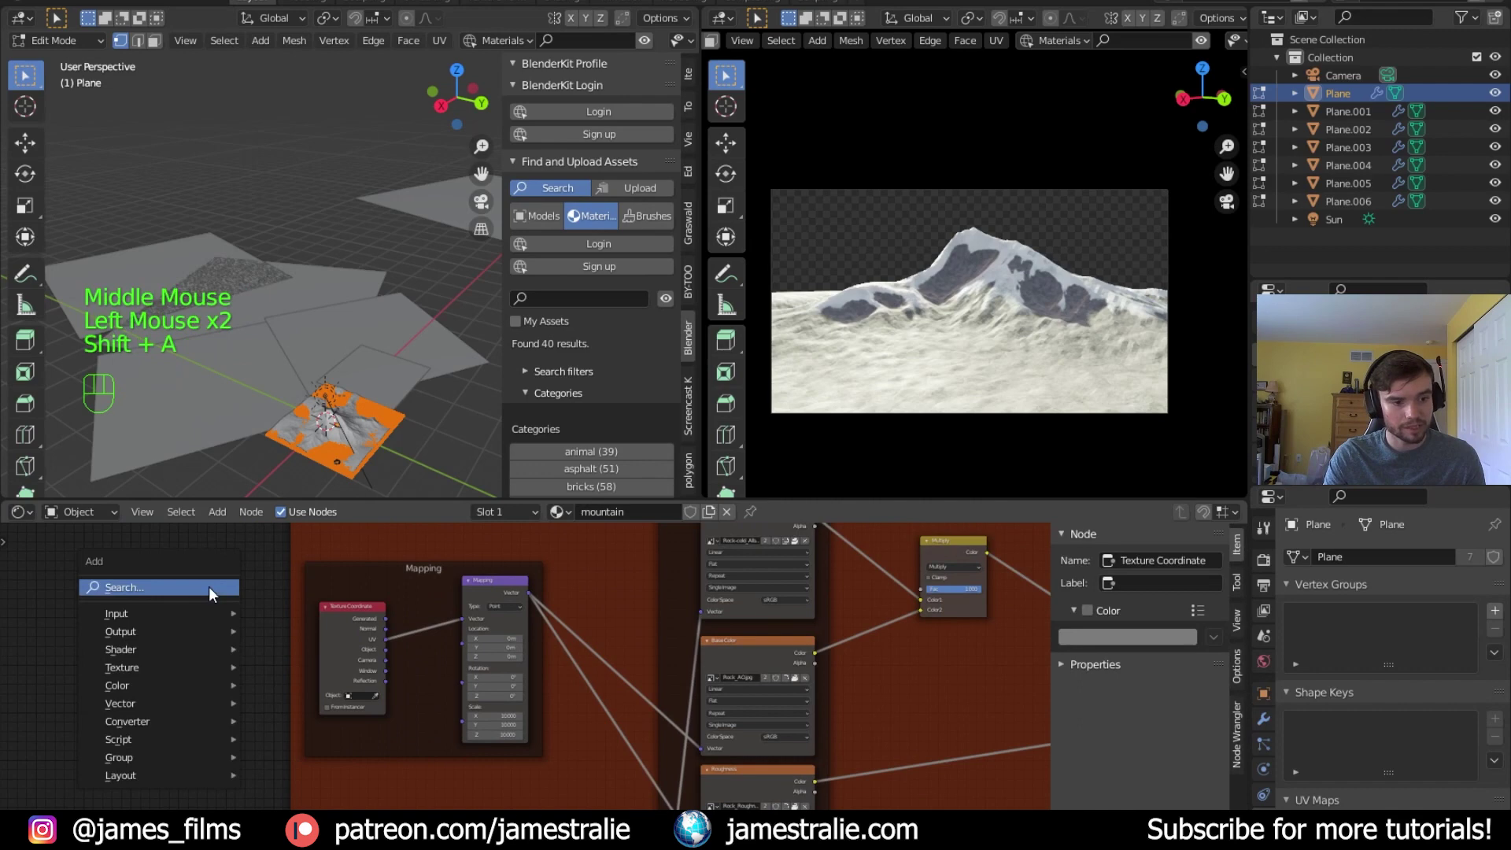
type("uvm")
key("Return")
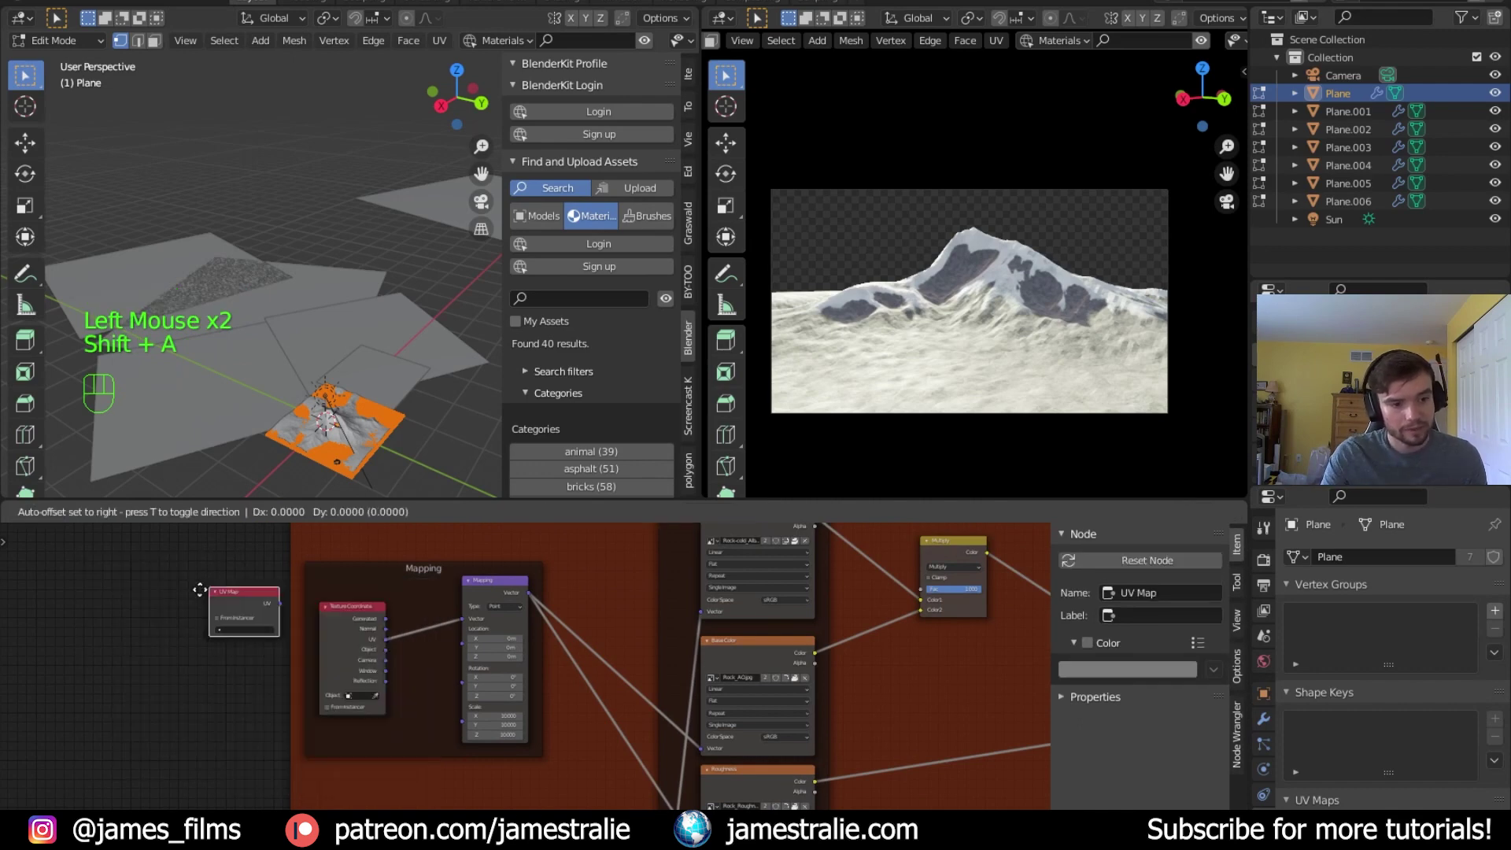
left_click(168, 616)
left_click_drag(347, 617, 288, 634)
Assign TEXTURE UVMAP to the UV Map node and connect its UV output to the Mapping node's Vector input
left_click(223, 659)
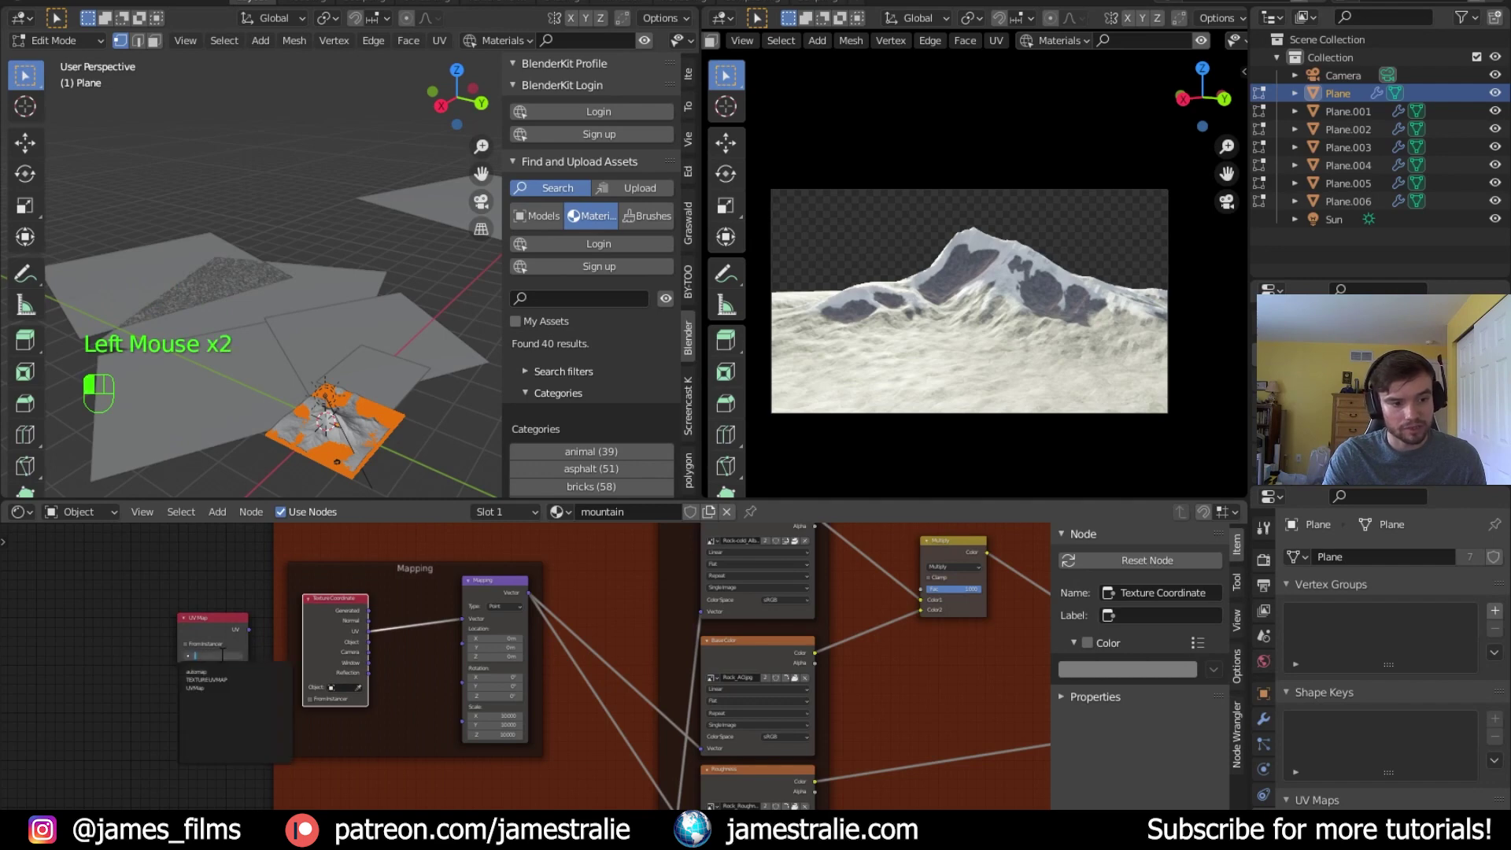
scroll(199, 680, "up", 8)
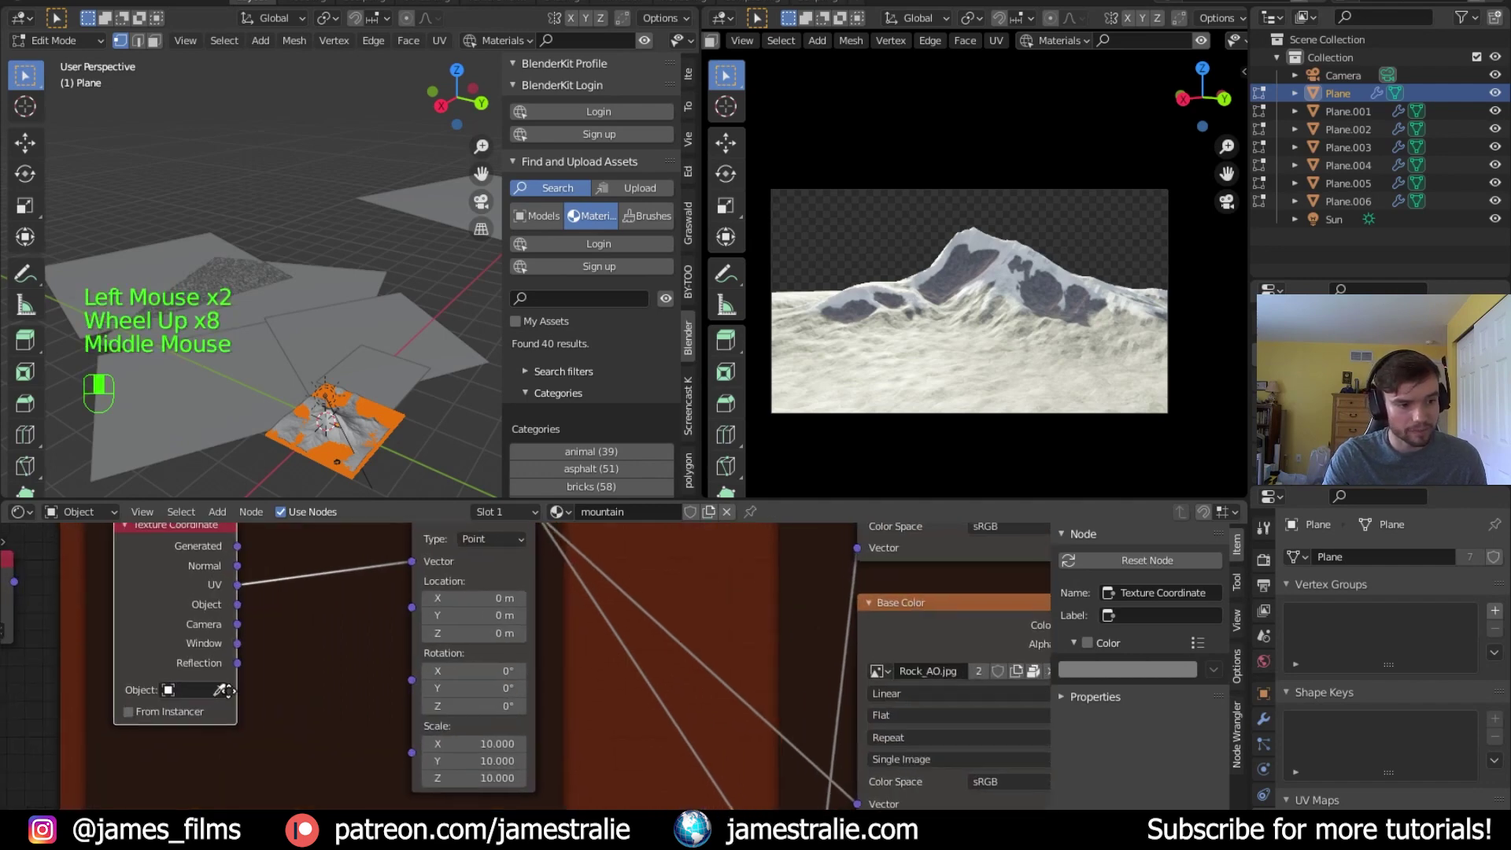
middle_click_drag(202, 682, 216, 678)
left_click_drag(185, 657, 597, 636)
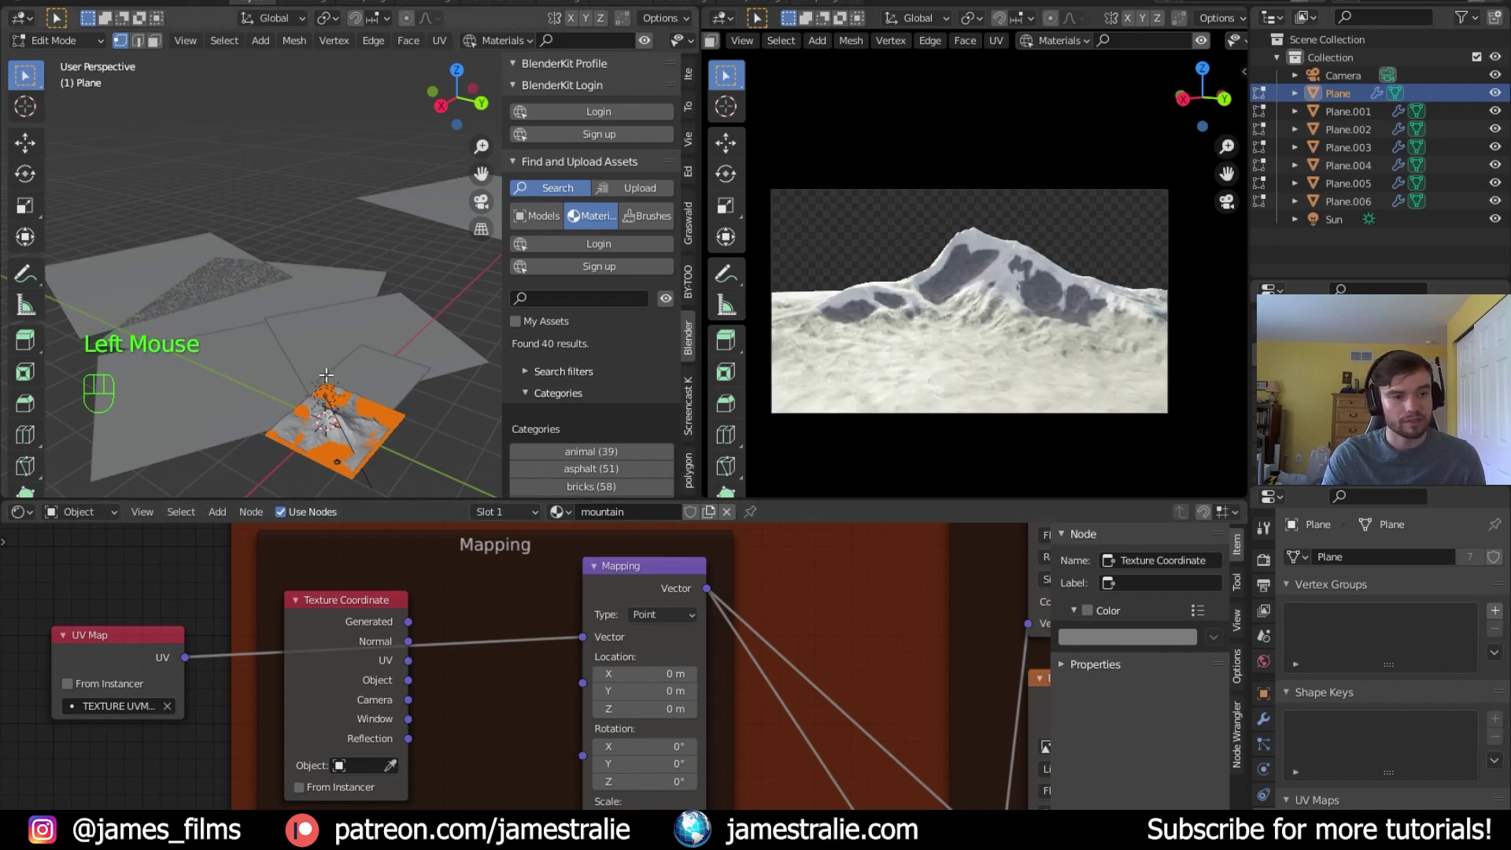
Show the TEXTURE UVMAP layout in the UV Editor and scale all the UVs up by about 4.8
left_click(20, 512)
left_click(55, 605)
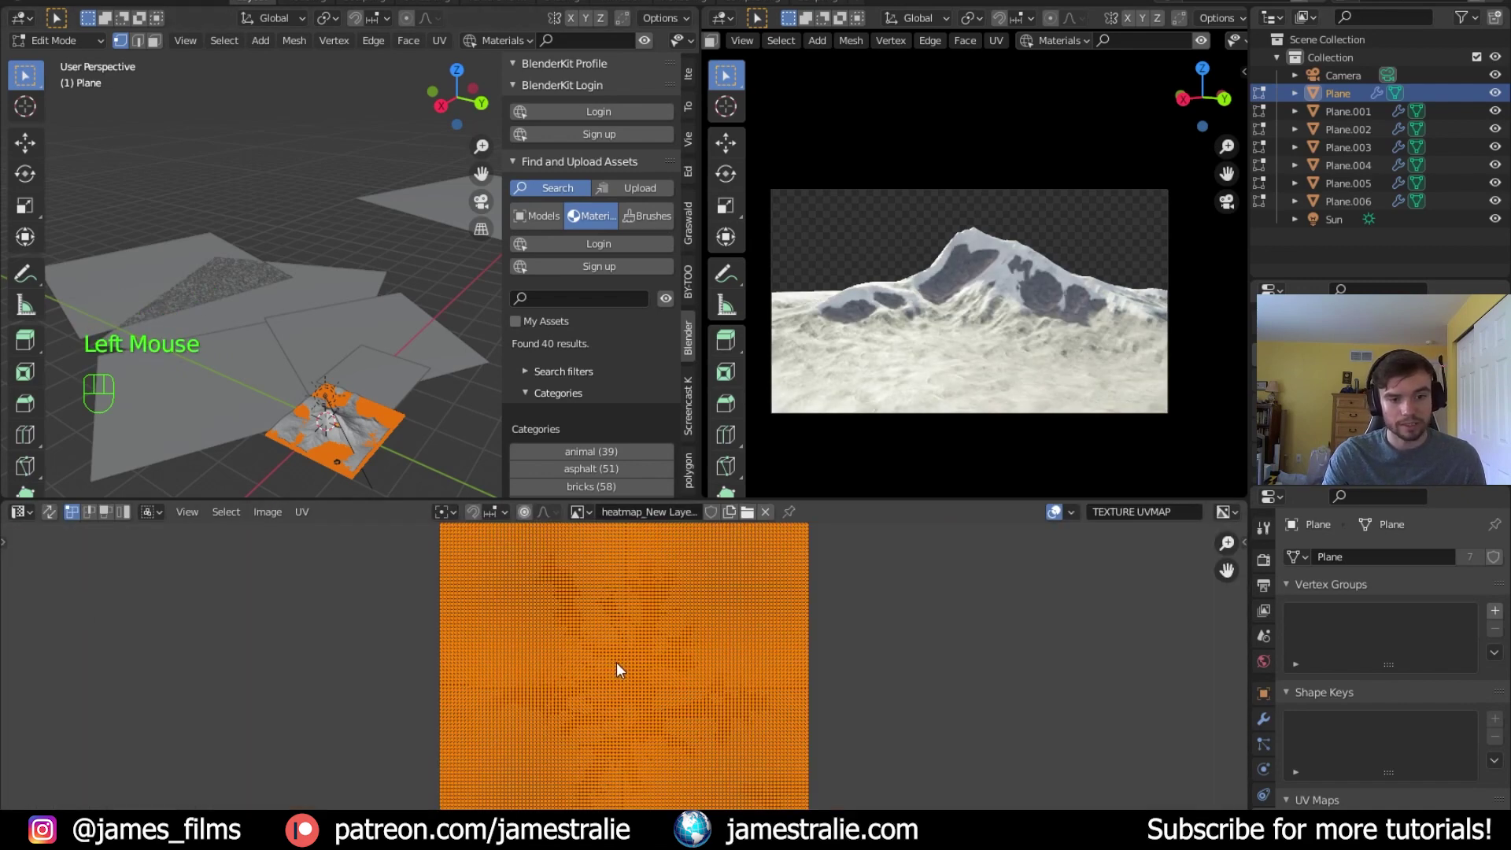
scroll(614, 668, "down", 4)
key("s")
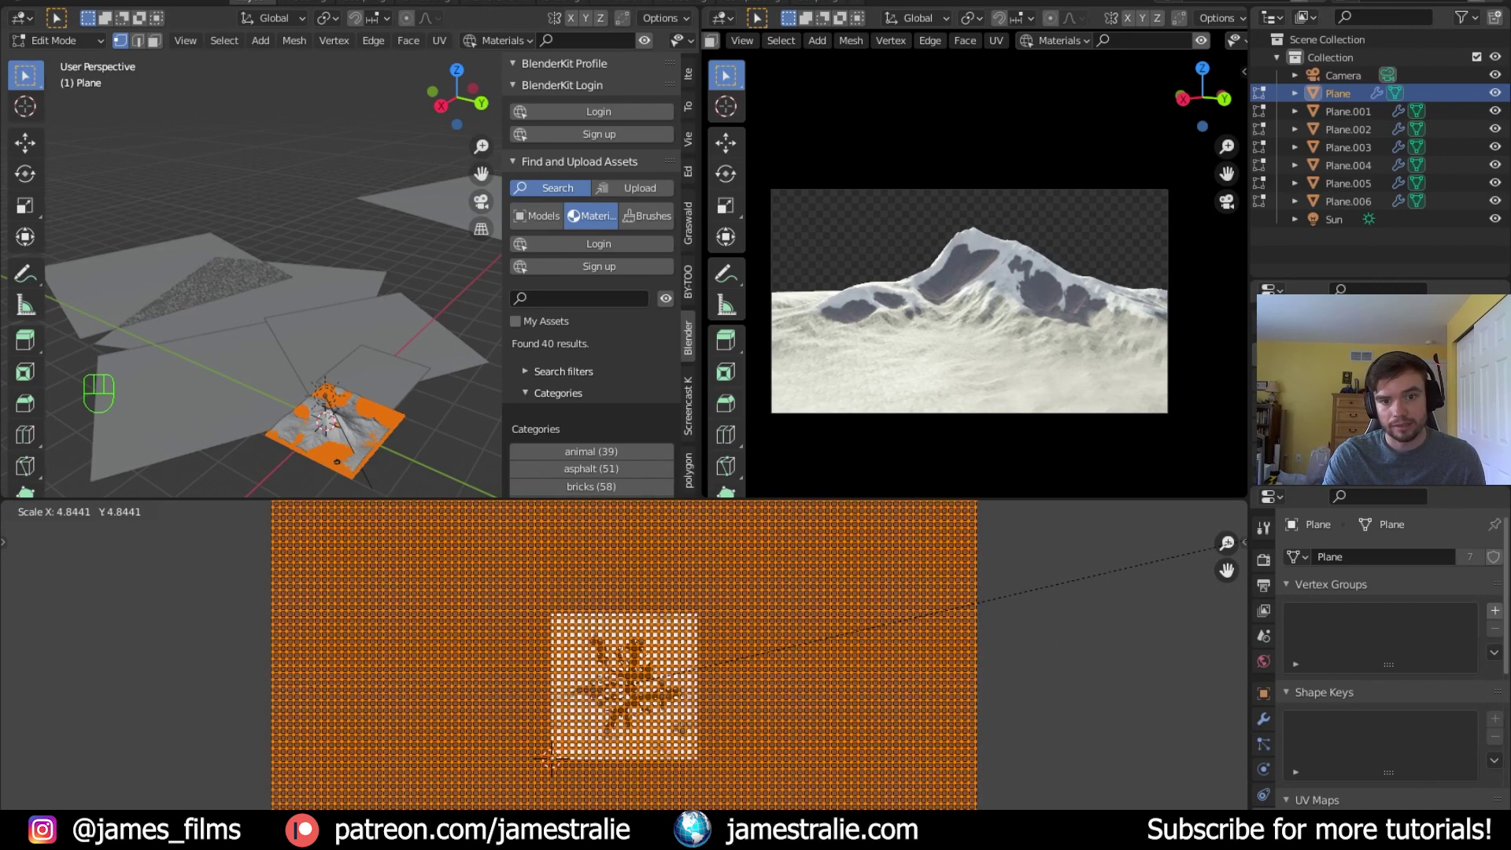
left_click(373, 612)
Inspect the texture detail on the rendered mountain and scale the UV layout down to about a third
scroll(1023, 268, "up", 6)
middle_click_drag(1023, 267, 1053, 237, "shift")
scroll(1053, 237, "up", 9)
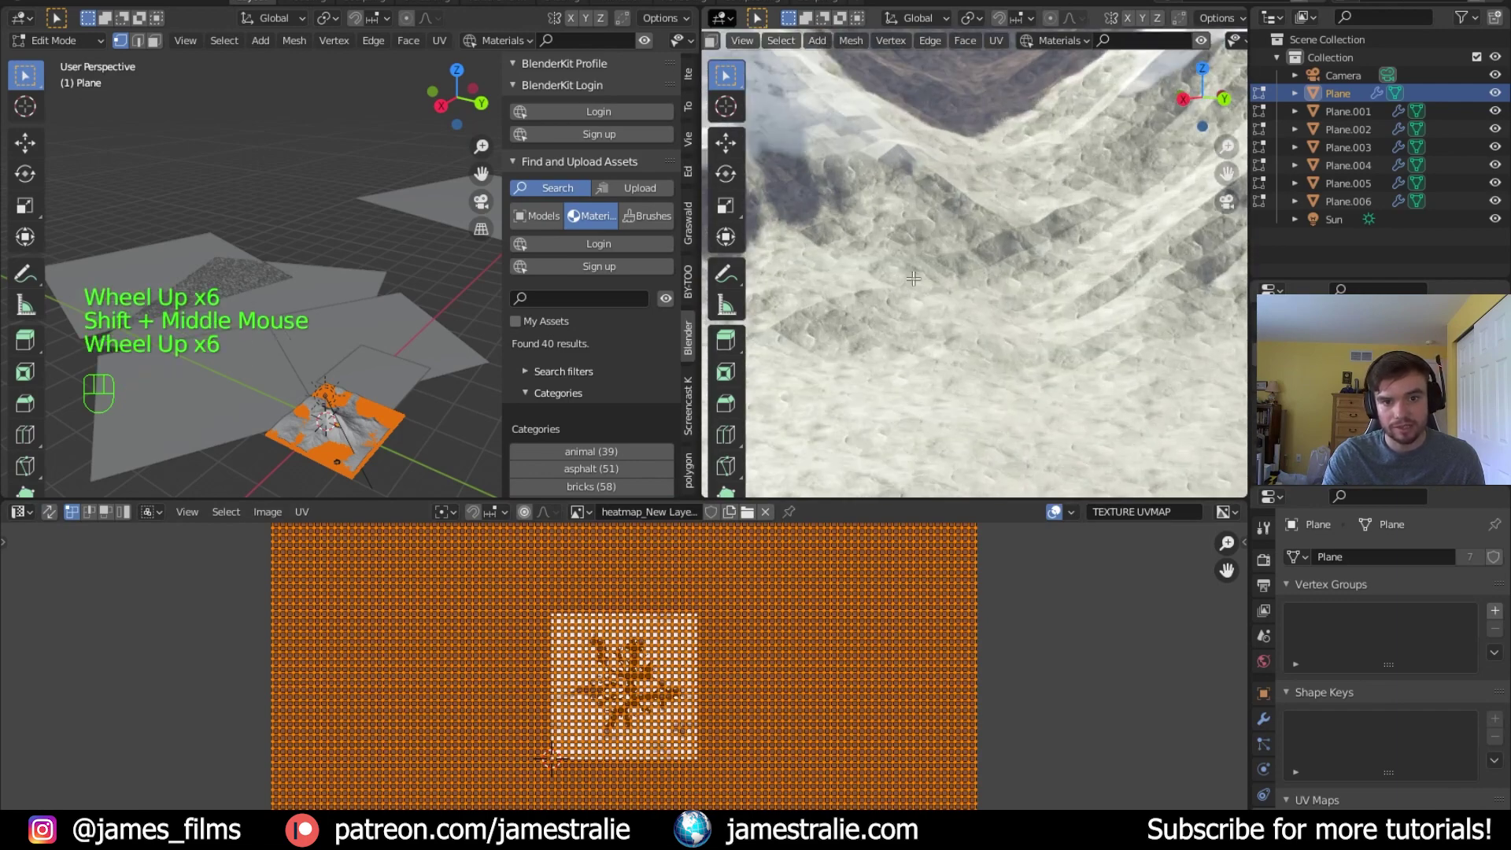
scroll(920, 260, "up", 4)
scroll(936, 307, "down", 20)
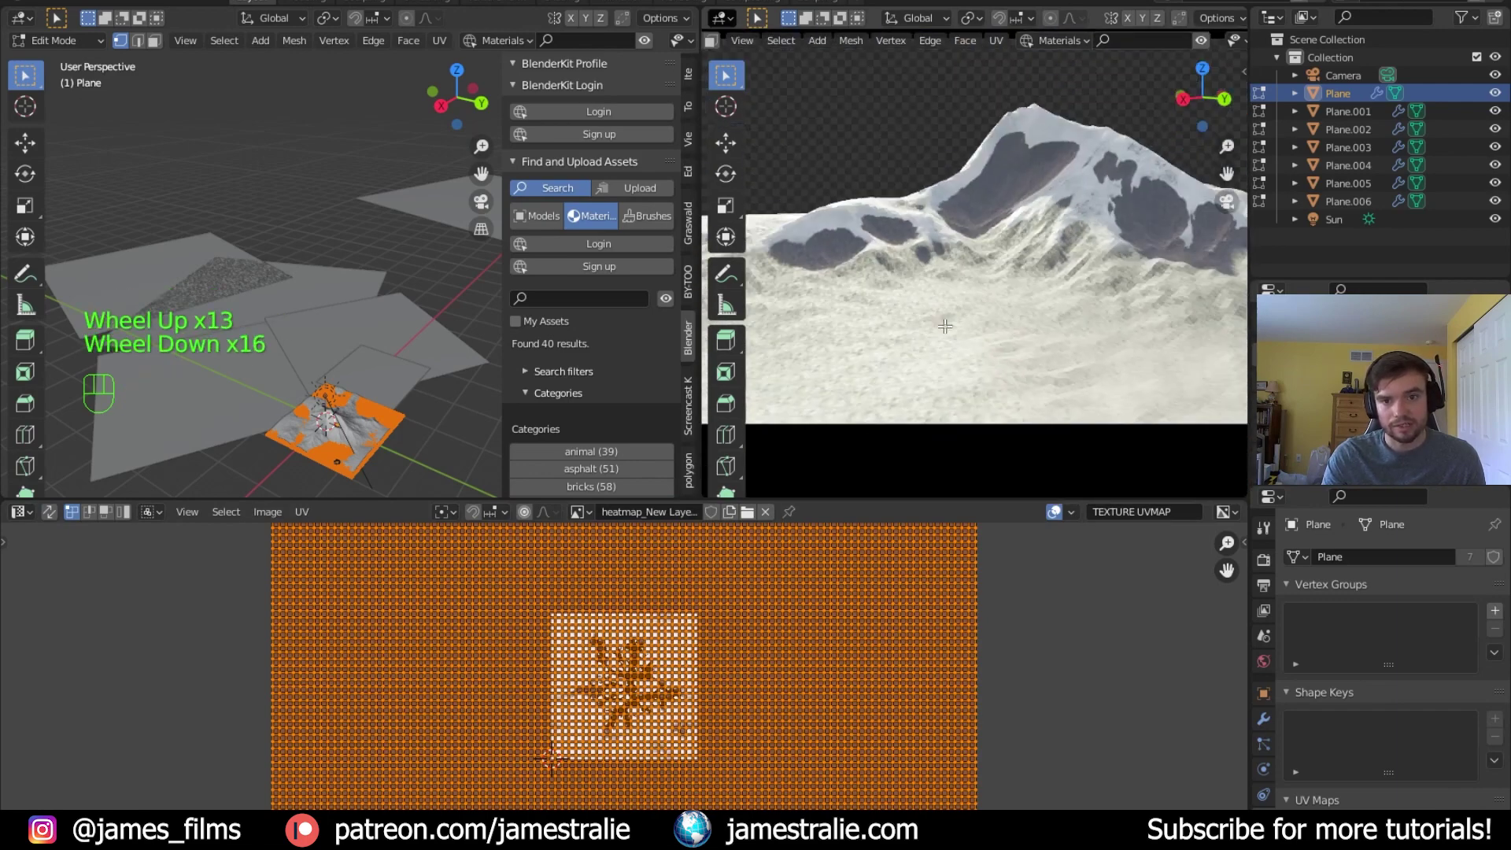
scroll(956, 350, "up", 3)
key("s")
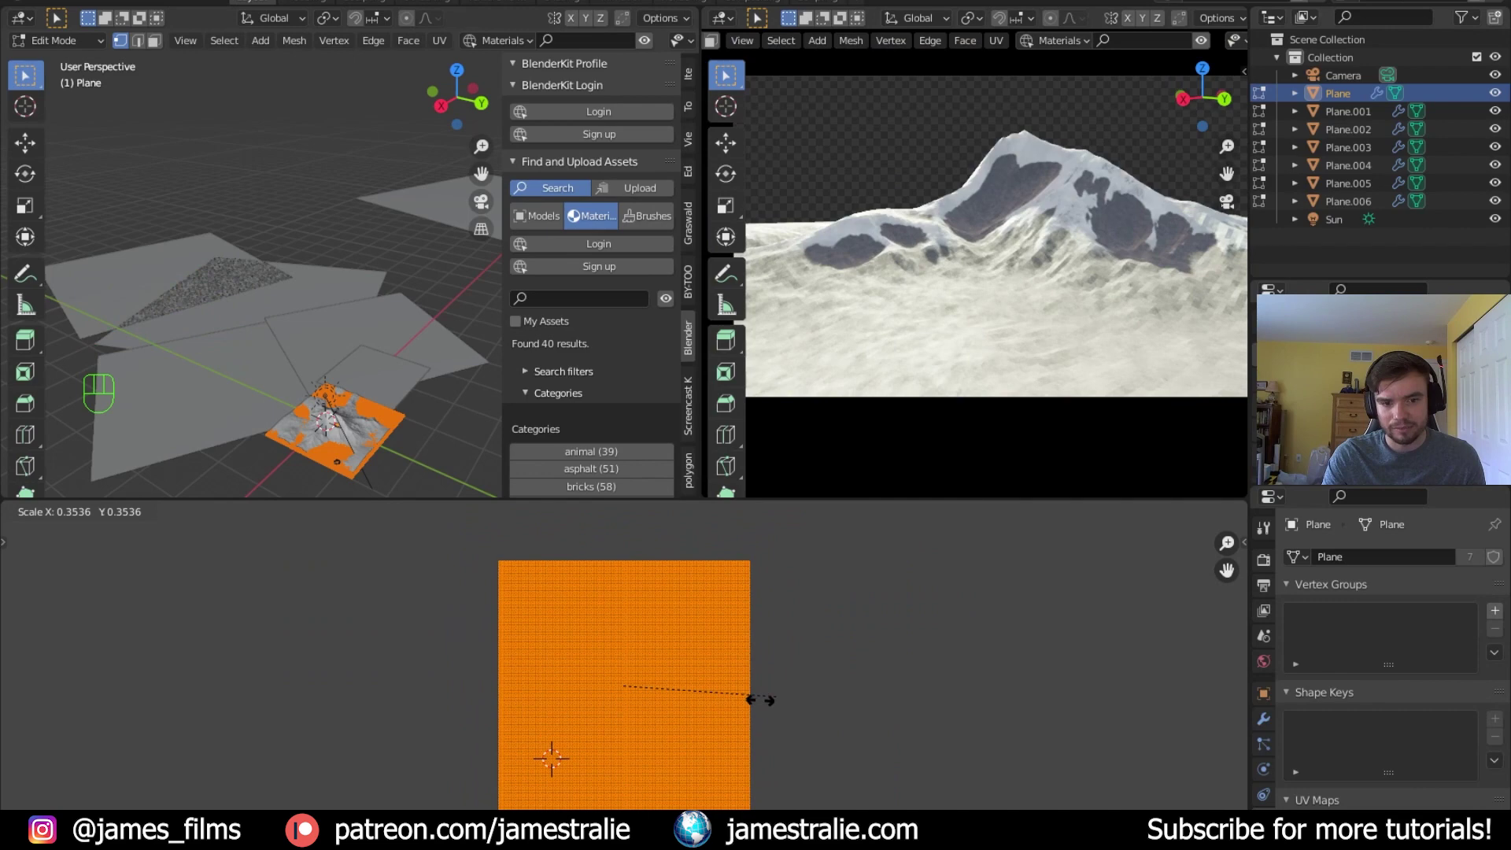
left_click(416, 506)
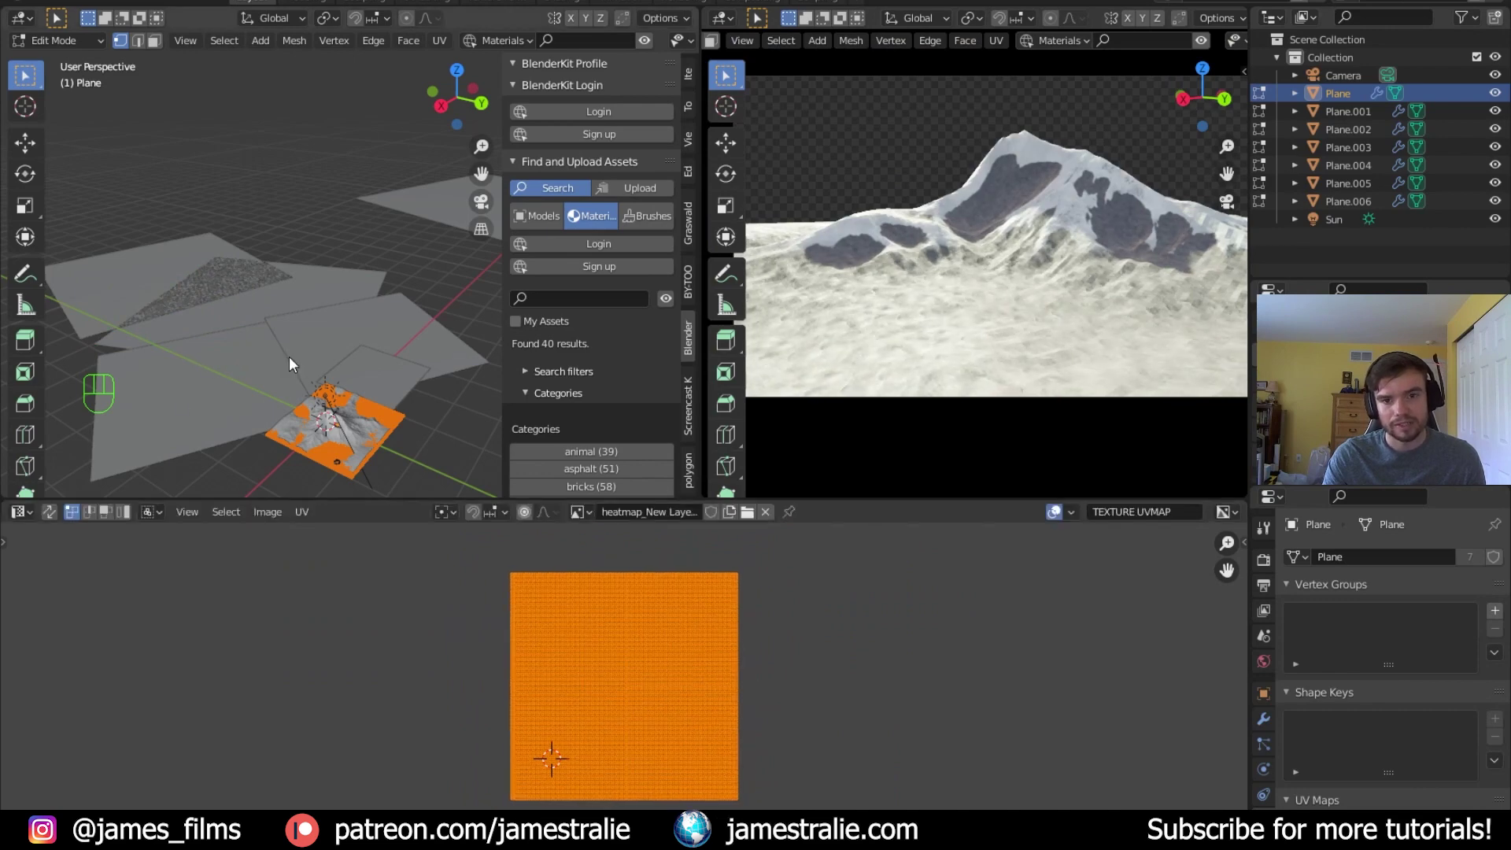
Return to Object Mode and select the Plane.002 mountain
key("Tab")
scroll(321, 385, "up", 2)
middle_click_drag(438, 333, 314, 424)
left_click(376, 321)
scroll(385, 309, "down", 3)
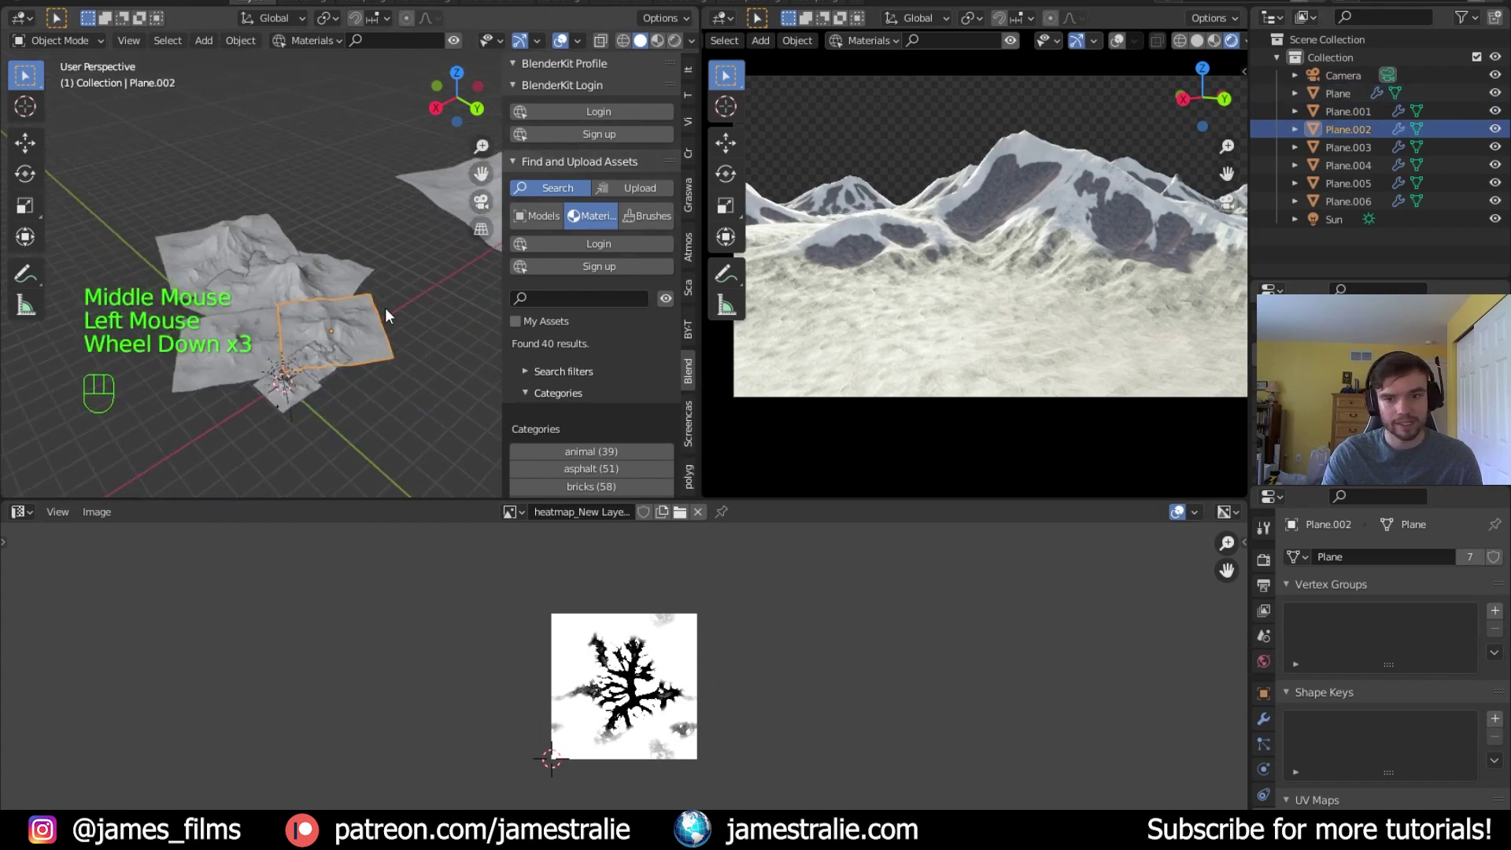
middle_click_drag(367, 359, 395, 484, "shift")
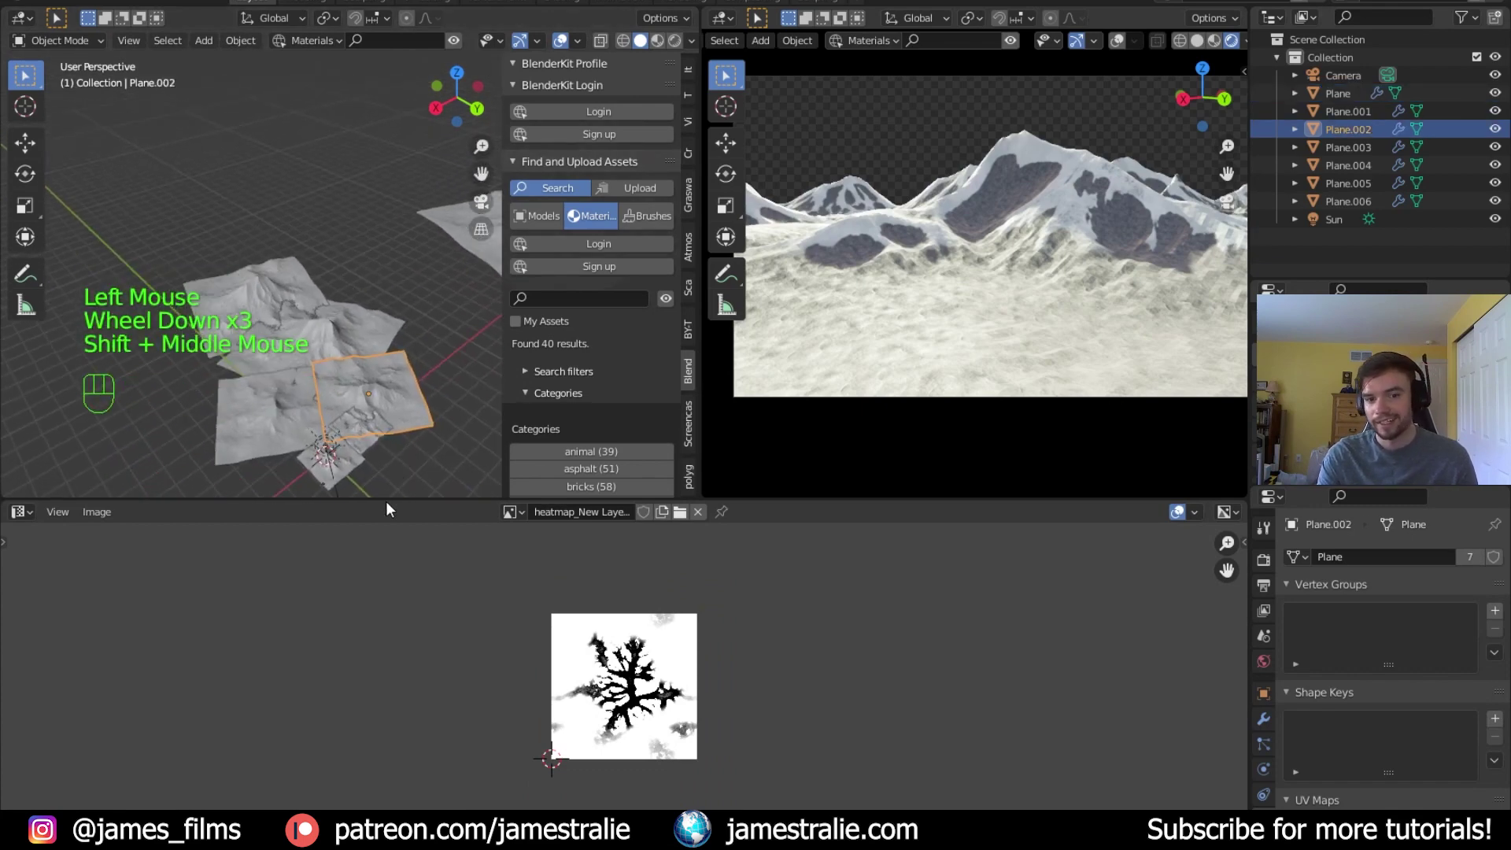
Bring up the mountain material's shader nodes around the link from the rock Roughness texture to the Principled BSDF
left_click(17, 512)
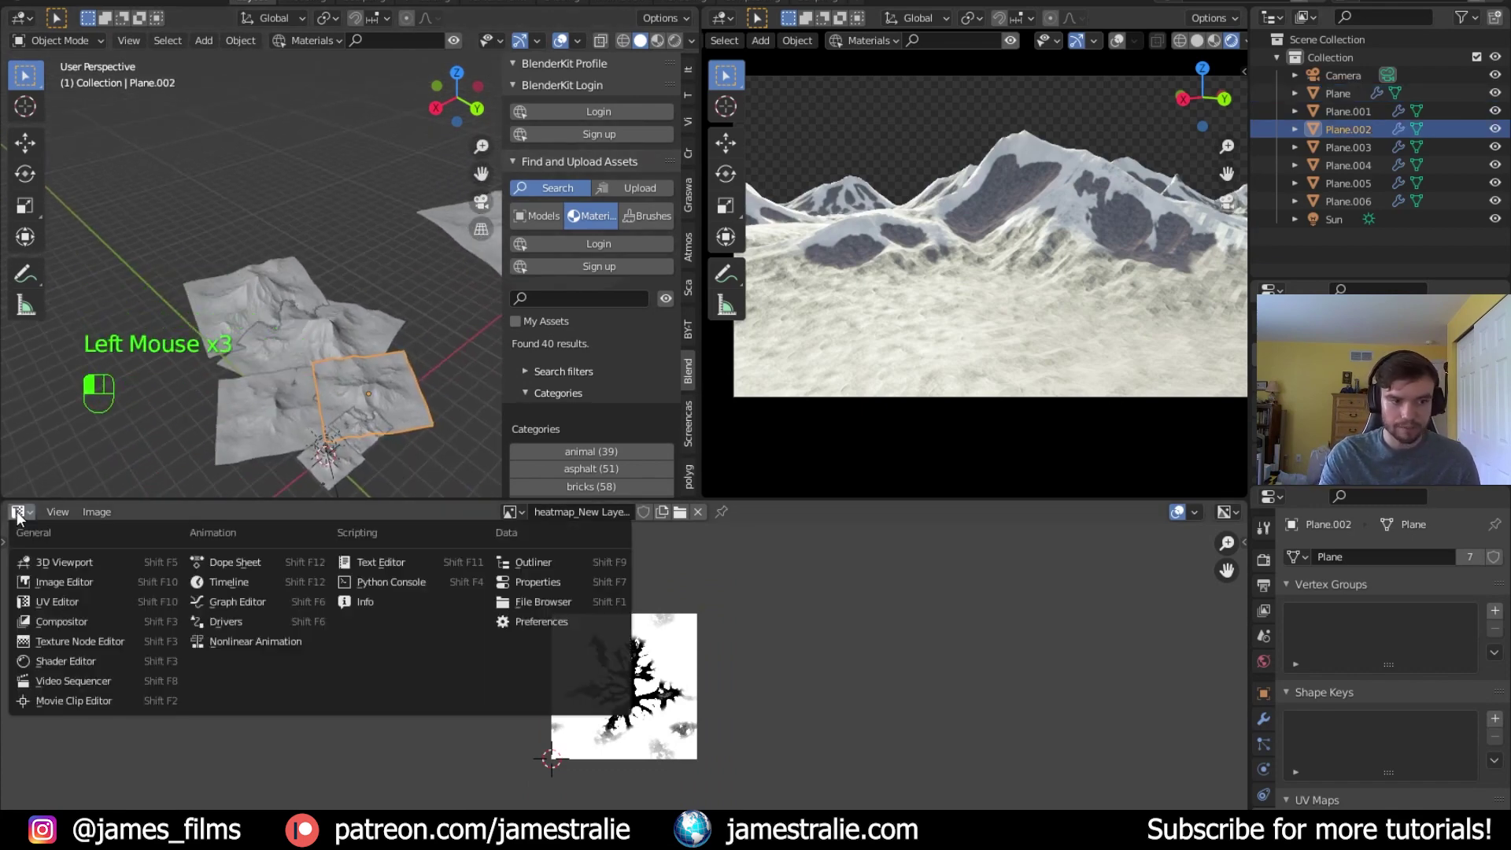
left_click(77, 661)
scroll(757, 391, "down", 2)
middle_click_drag(1011, 340, 978, 370, "shift")
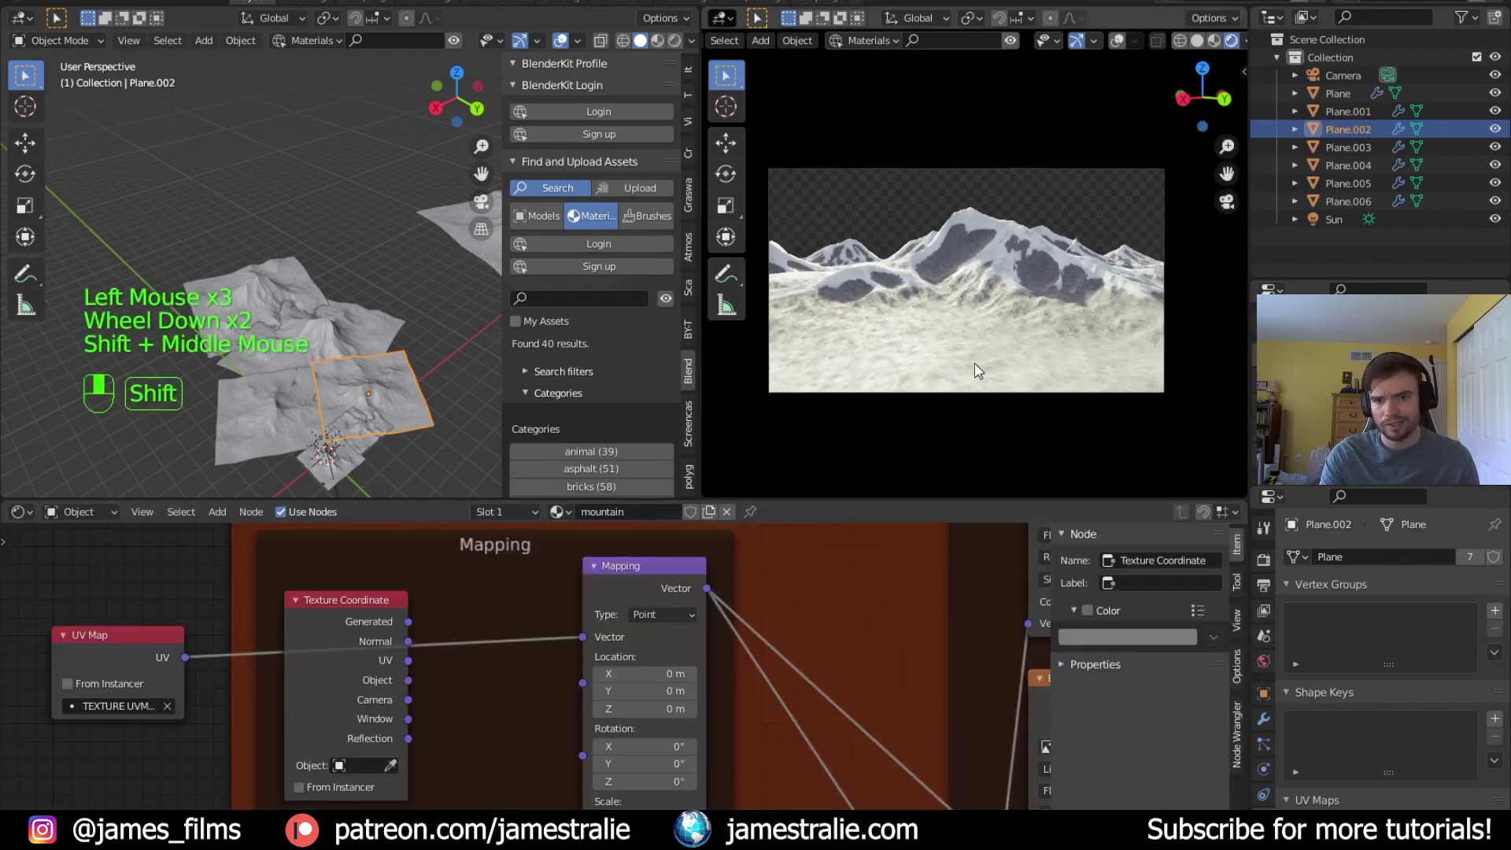
middle_click_drag(822, 710, 246, 661)
scroll(724, 631, "down", 5)
middle_click_drag(724, 631, 720, 600)
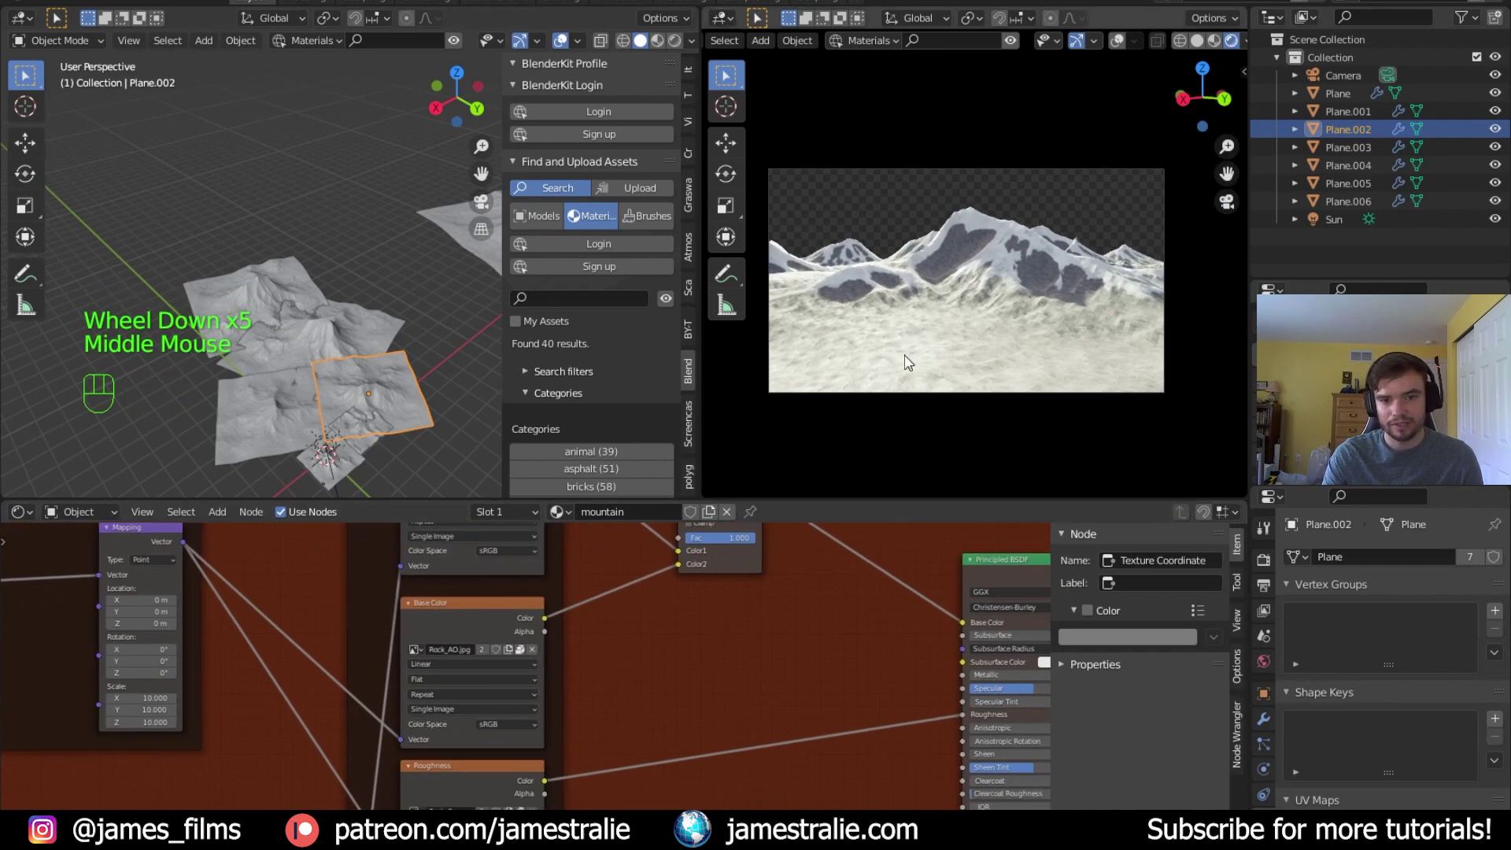
scroll(754, 730, "up", 6)
middle_click_drag(754, 729, 646, 526)
scroll(725, 618, "down", 4)
middle_click_drag(725, 618, 744, 584)
Add a ColorRamp node between the rock Roughness texture and the Principled BSDF's Roughness input
key("shift+a")
type("co")
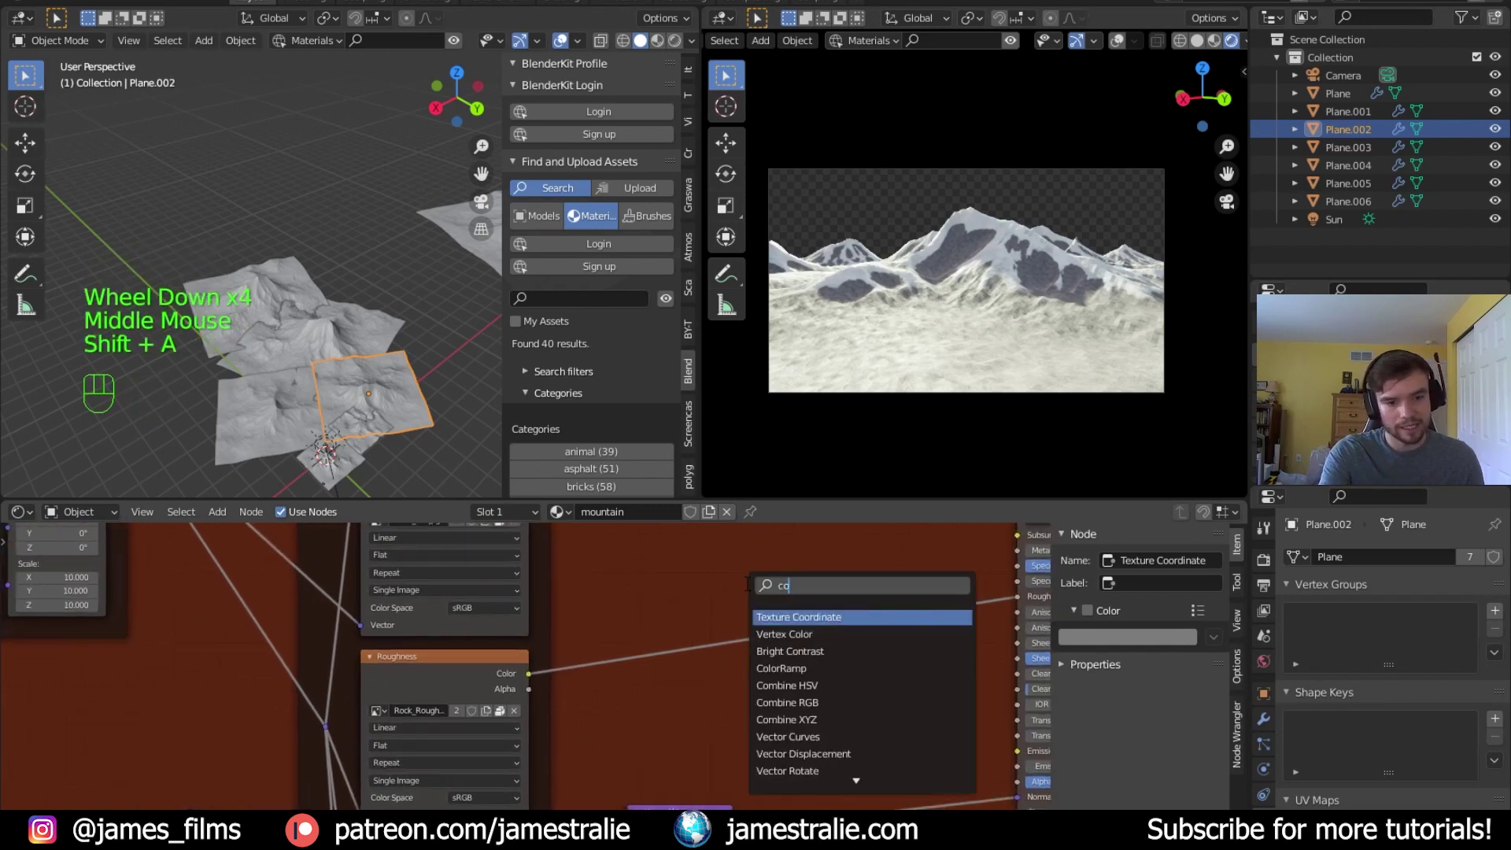
type("r")
key("Return")
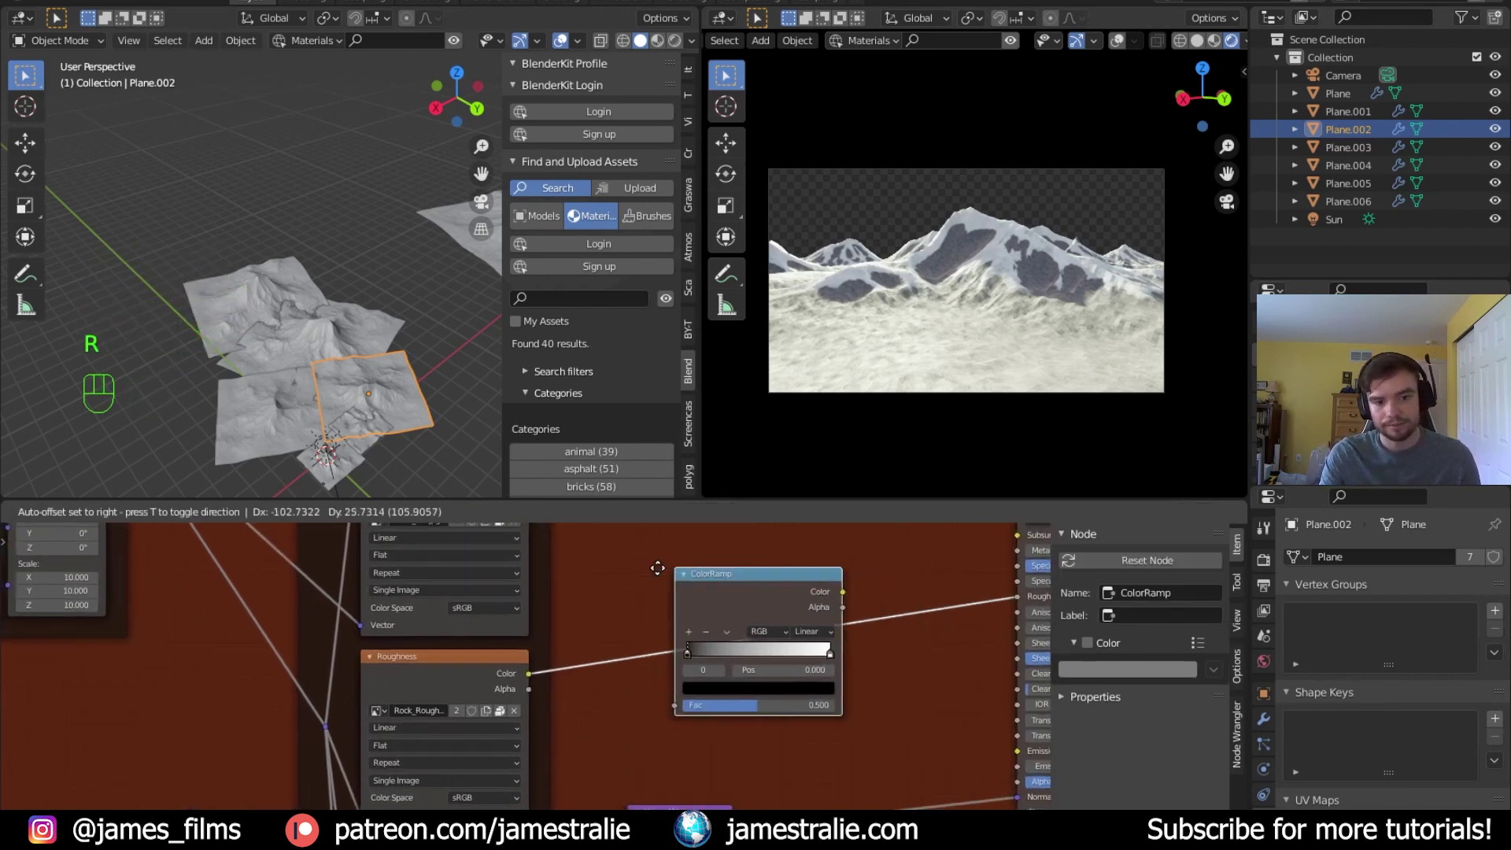
left_click(641, 569)
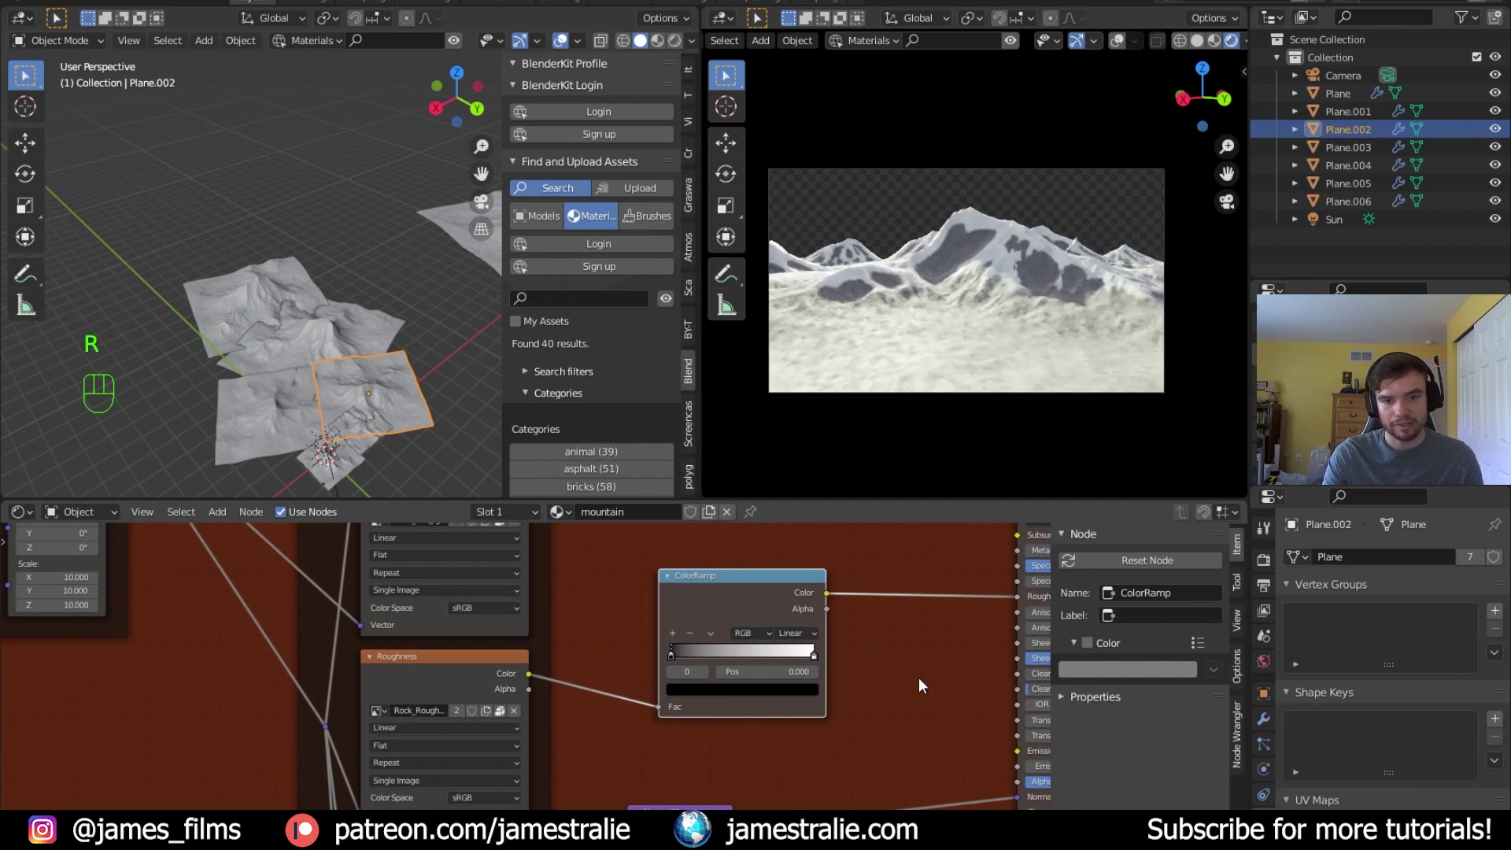
Move the roughness ColorRamp's white stop to about 0.145 and inspect the rendered rock
middle_click_drag(918, 678, 894, 682)
left_click_drag(791, 666, 642, 670)
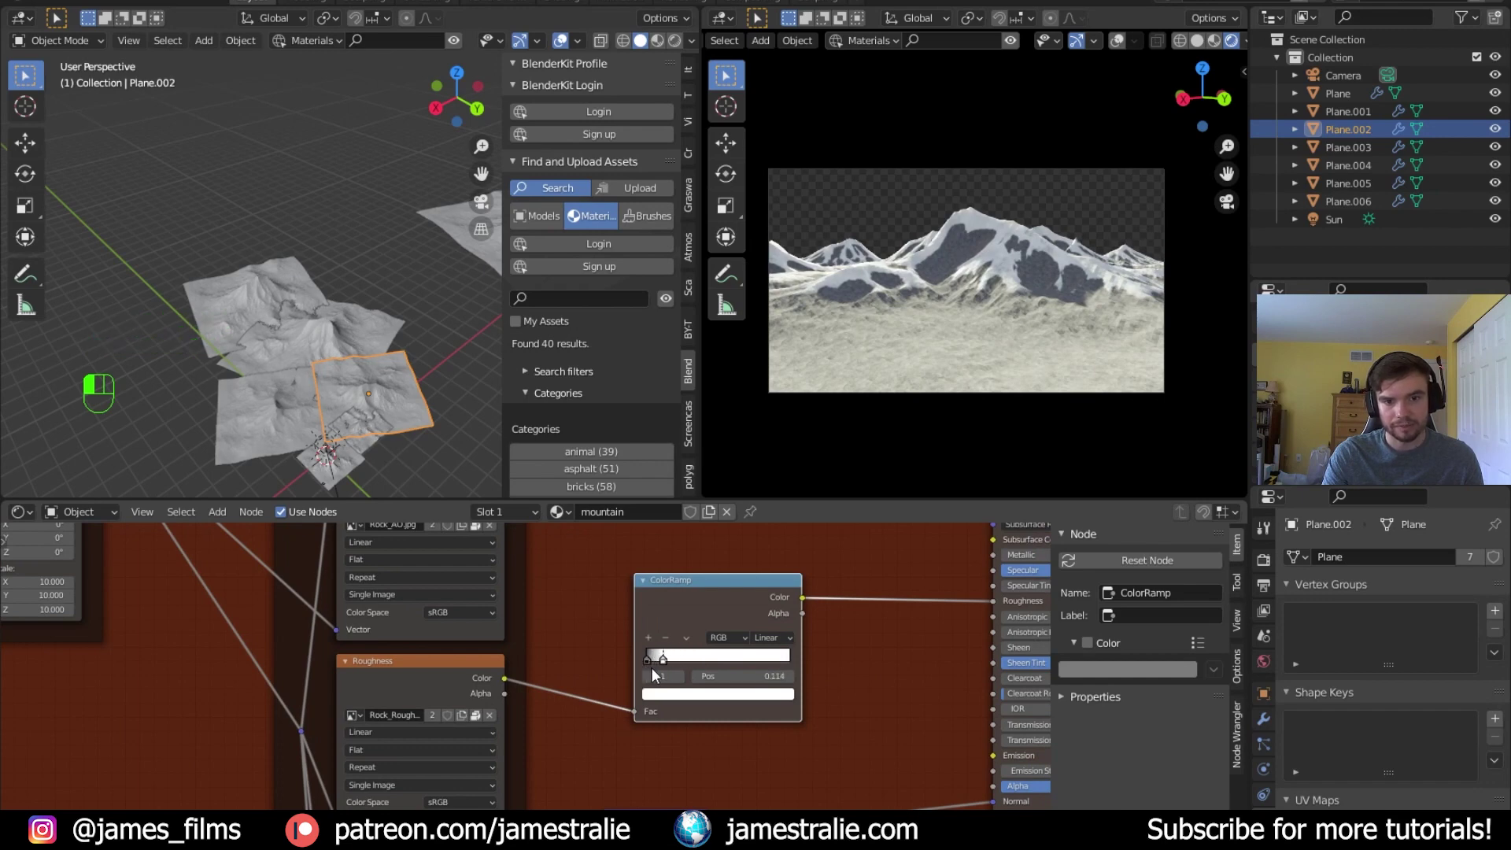
scroll(975, 307, "up", 9)
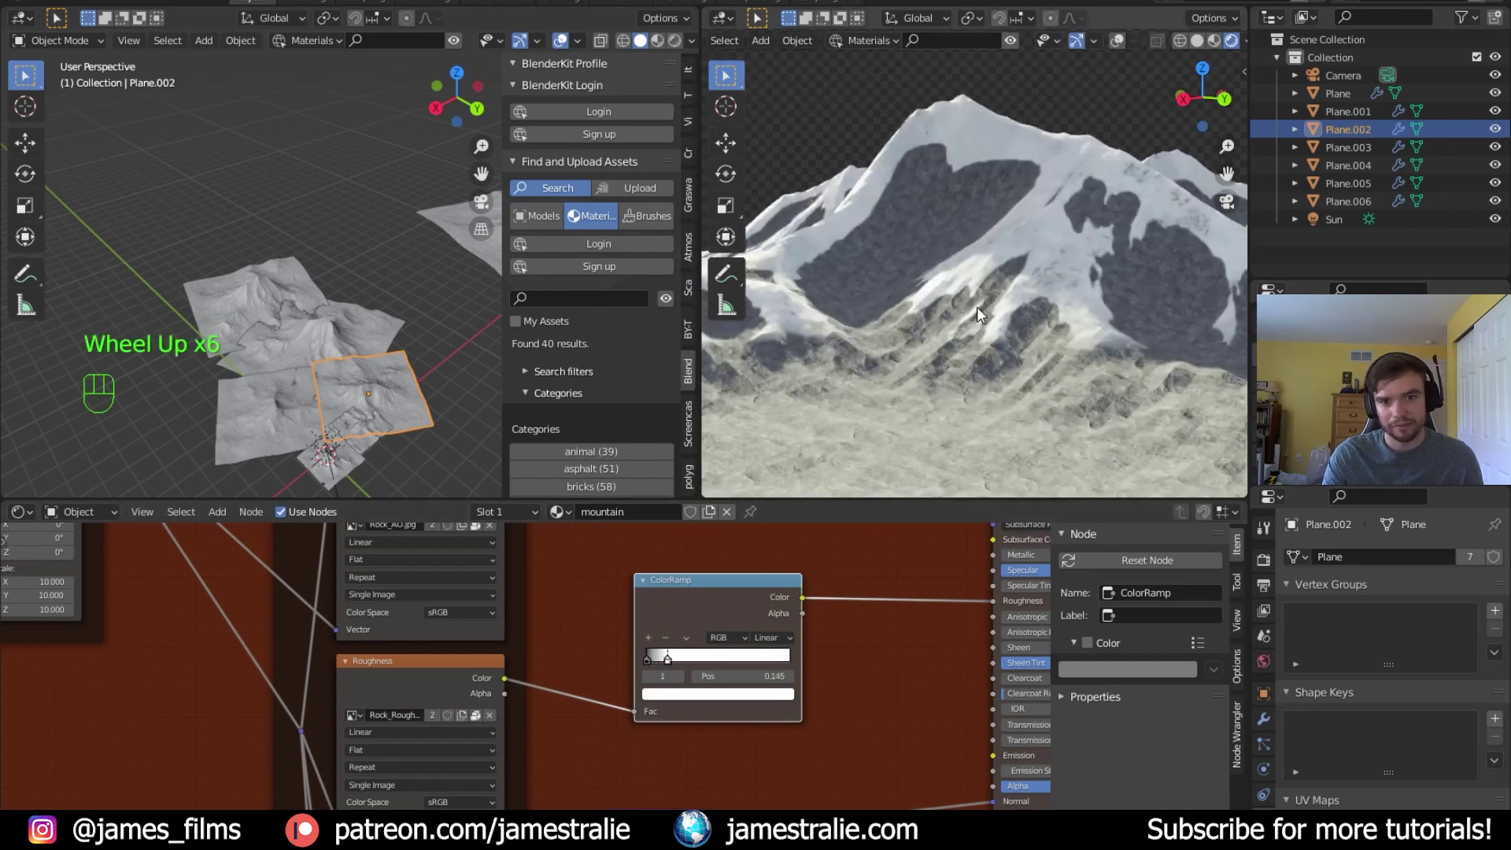
Select the foreground Plane terrain and set its Subdivision modifier's viewport level to 4
scroll(976, 303, "down", 8)
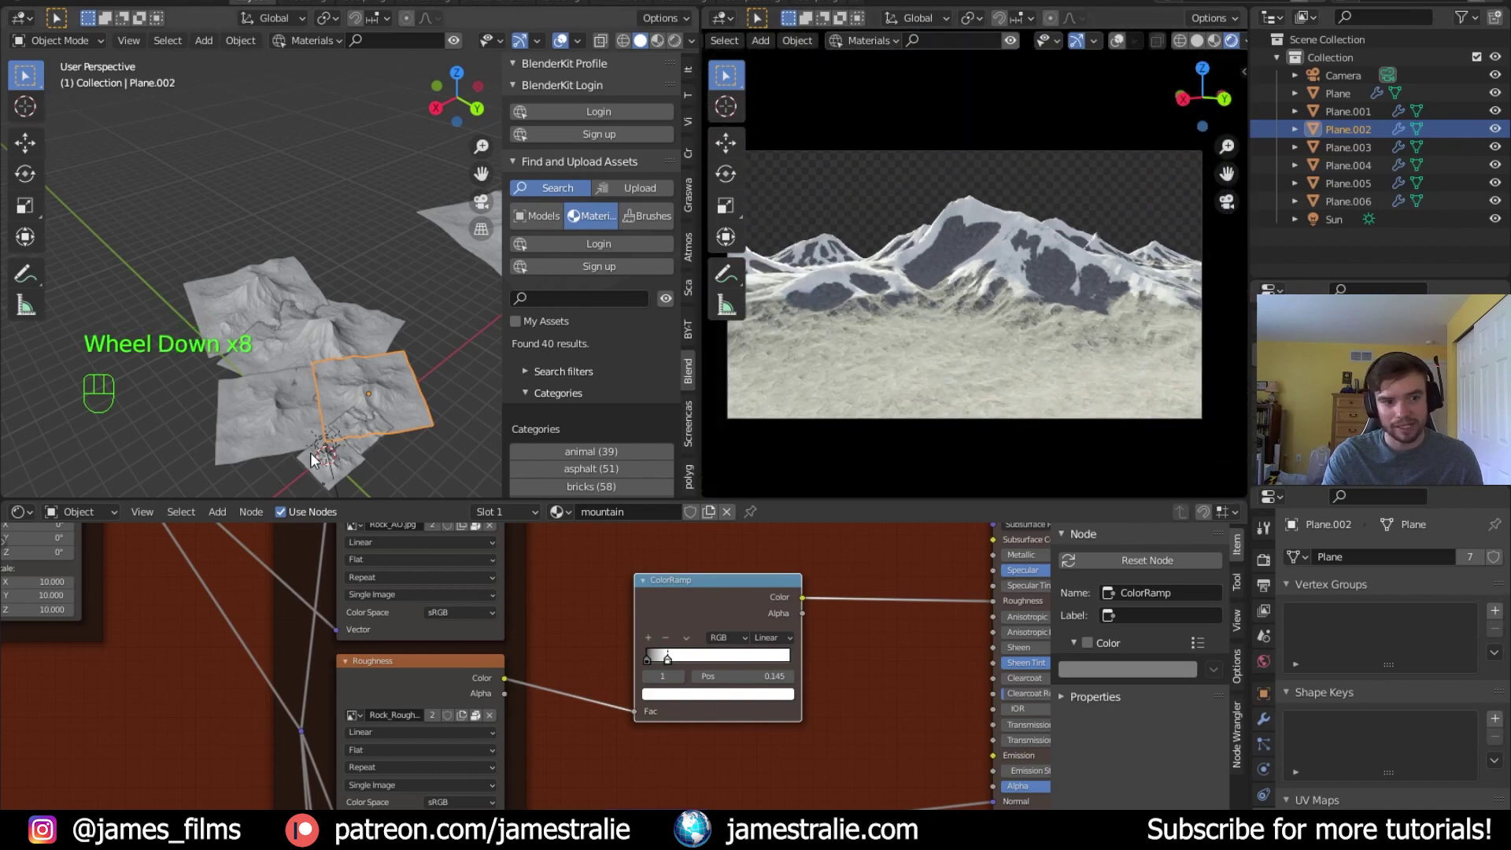
left_click(343, 478)
left_click(1263, 718)
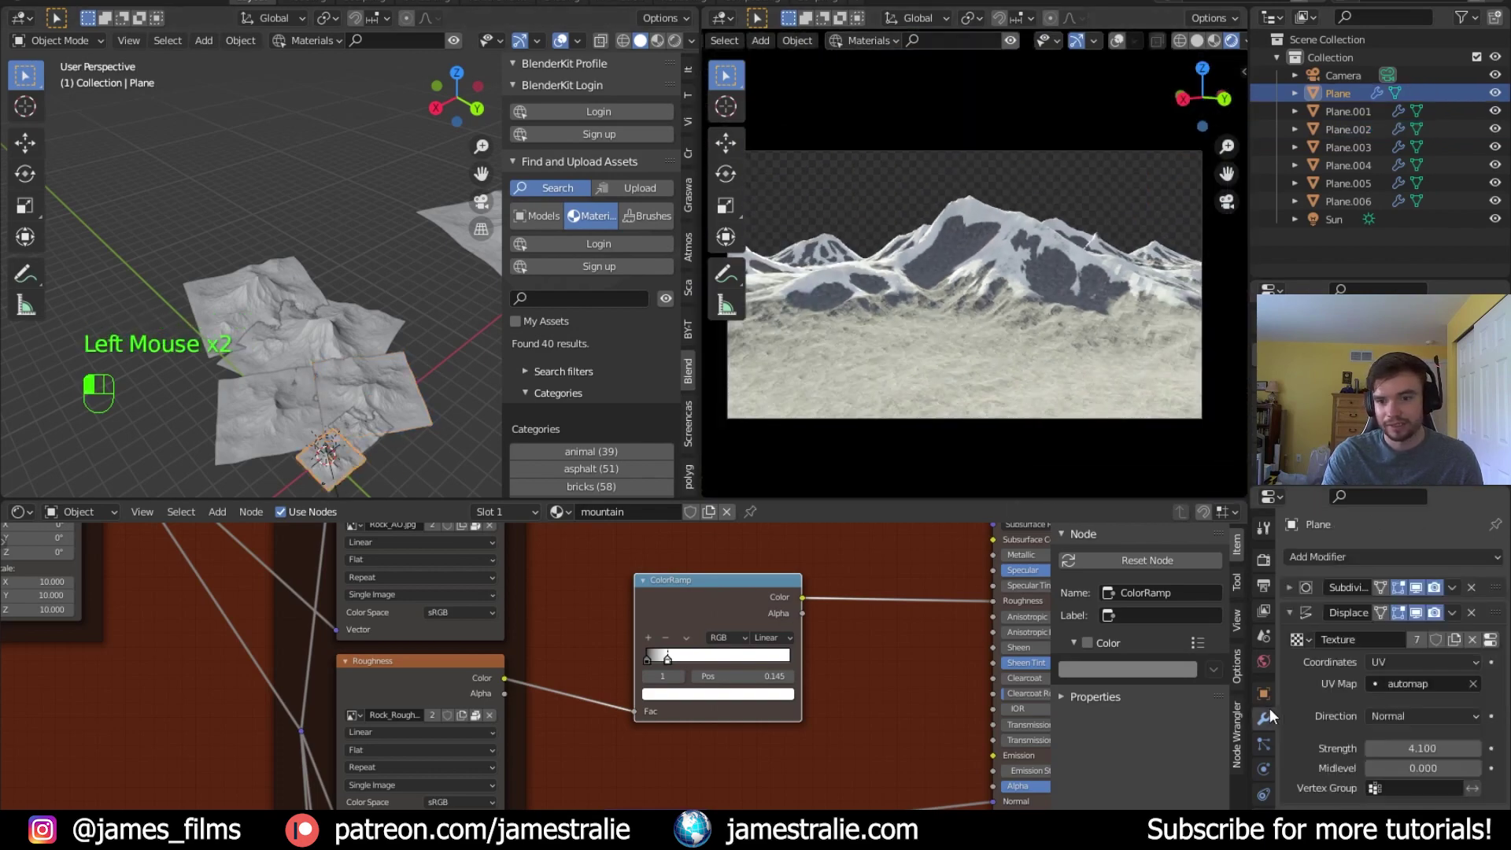
left_click(1287, 587)
left_click(1393, 634)
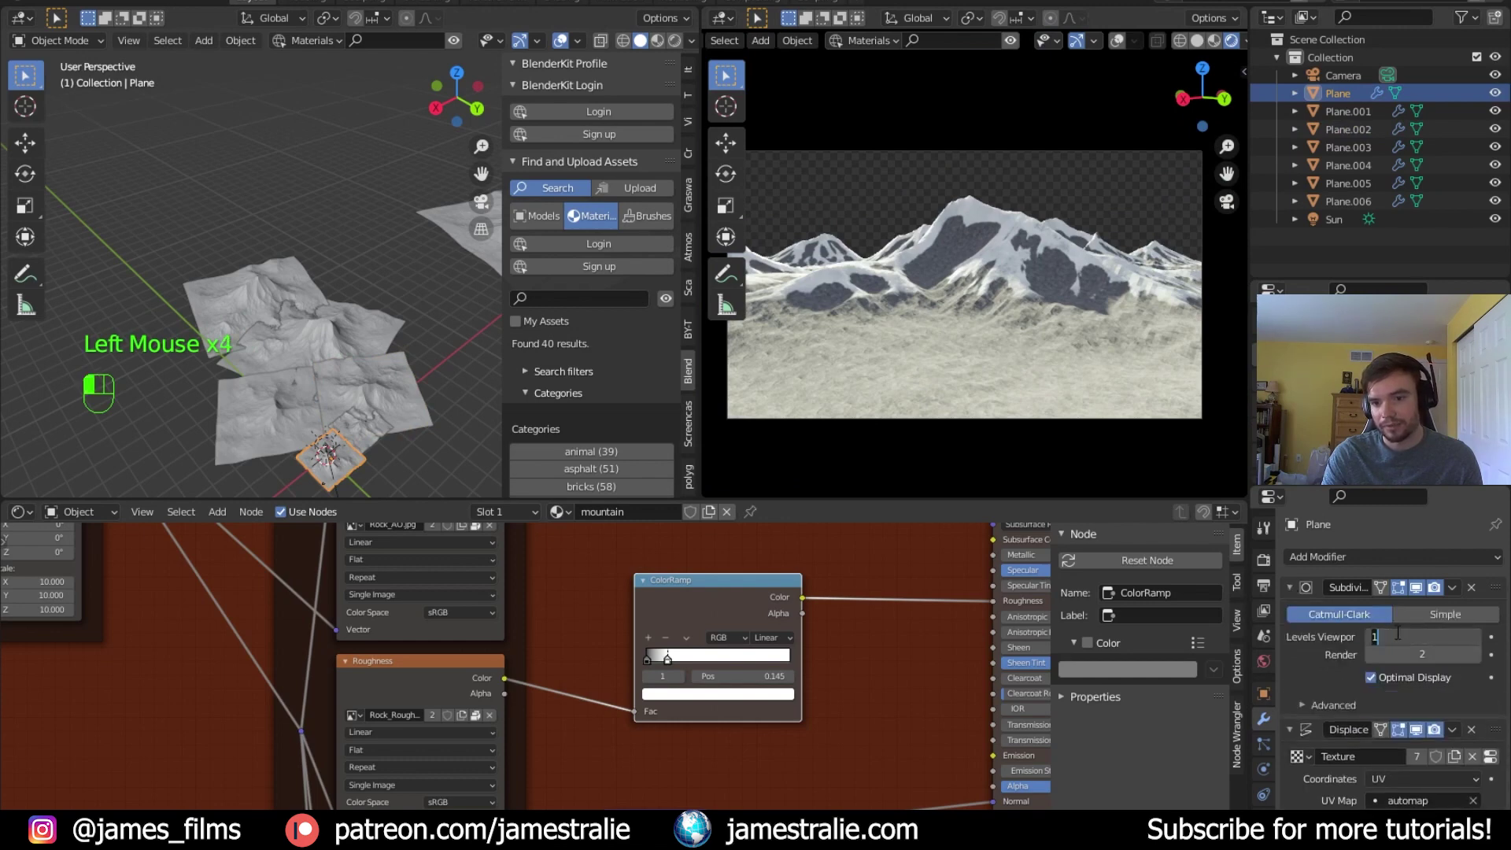
type("4")
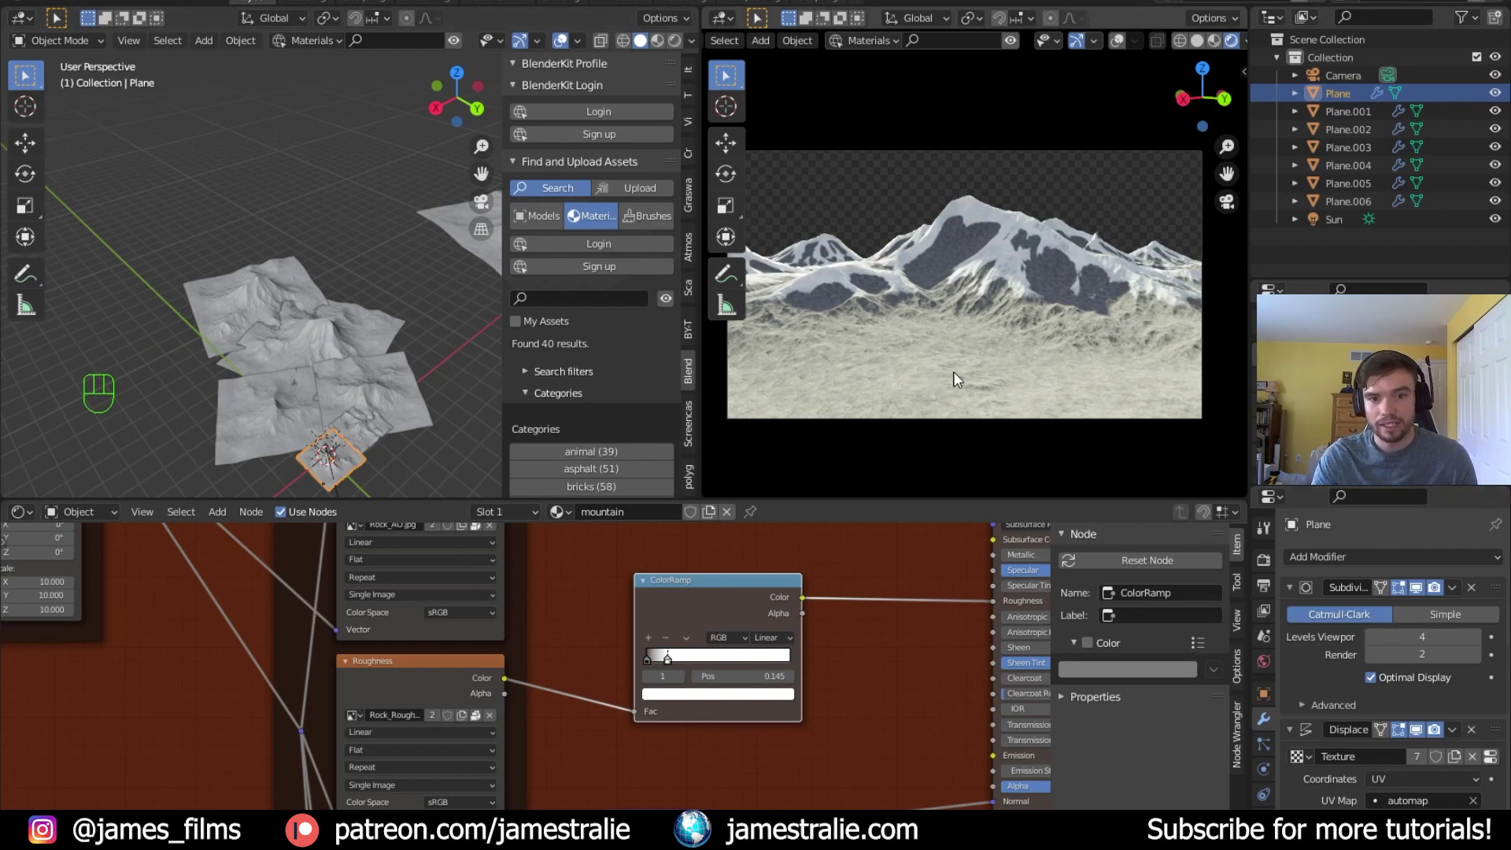
Inspect the mountain slopes in the camera view and set the foreground Plane's Subdivision render level to 5
scroll(1007, 298, "up", 12)
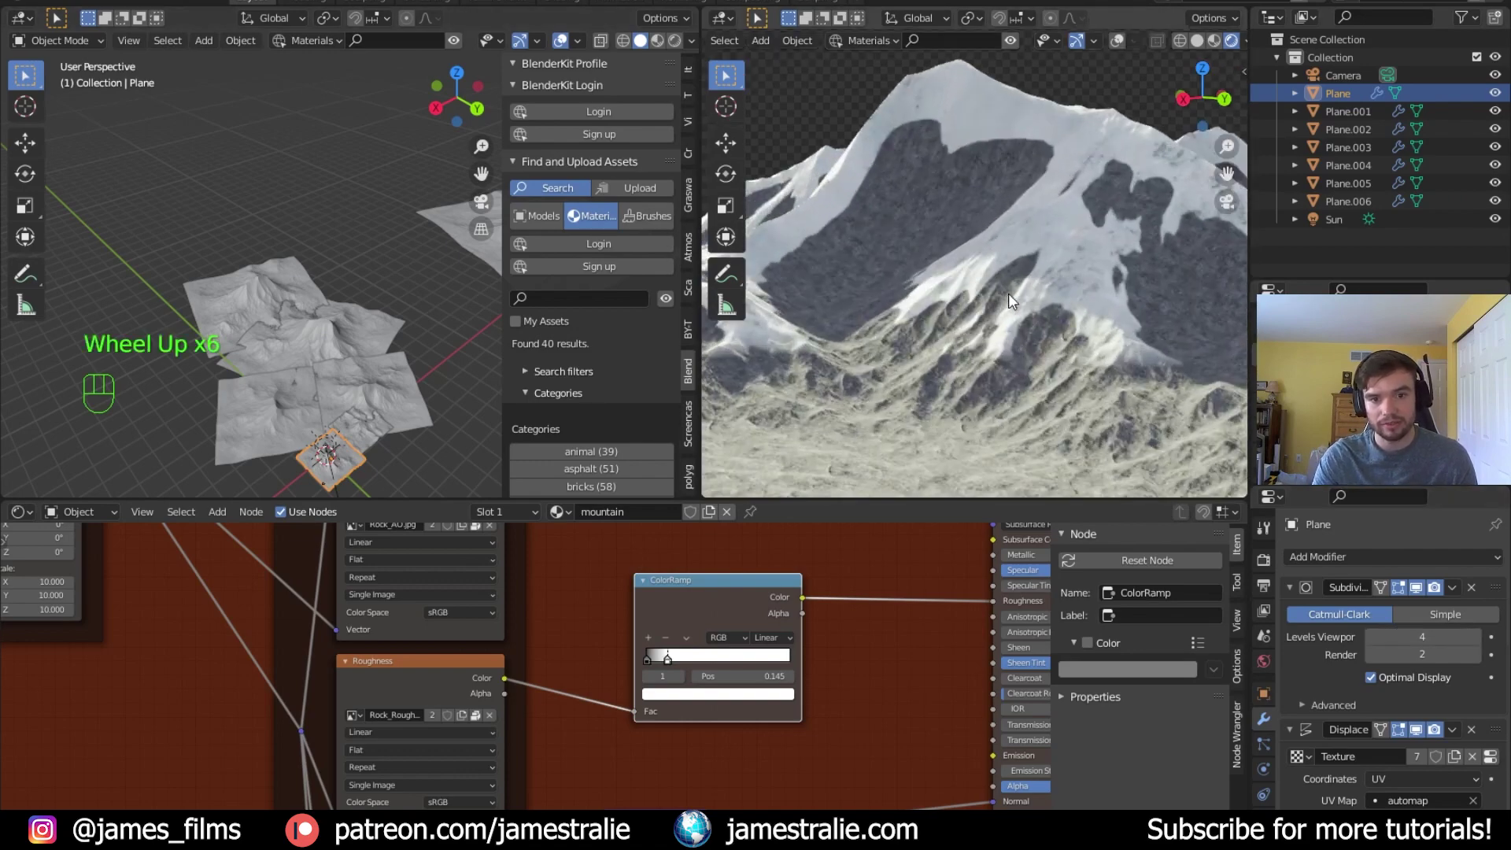
scroll(1012, 294, "down", 6)
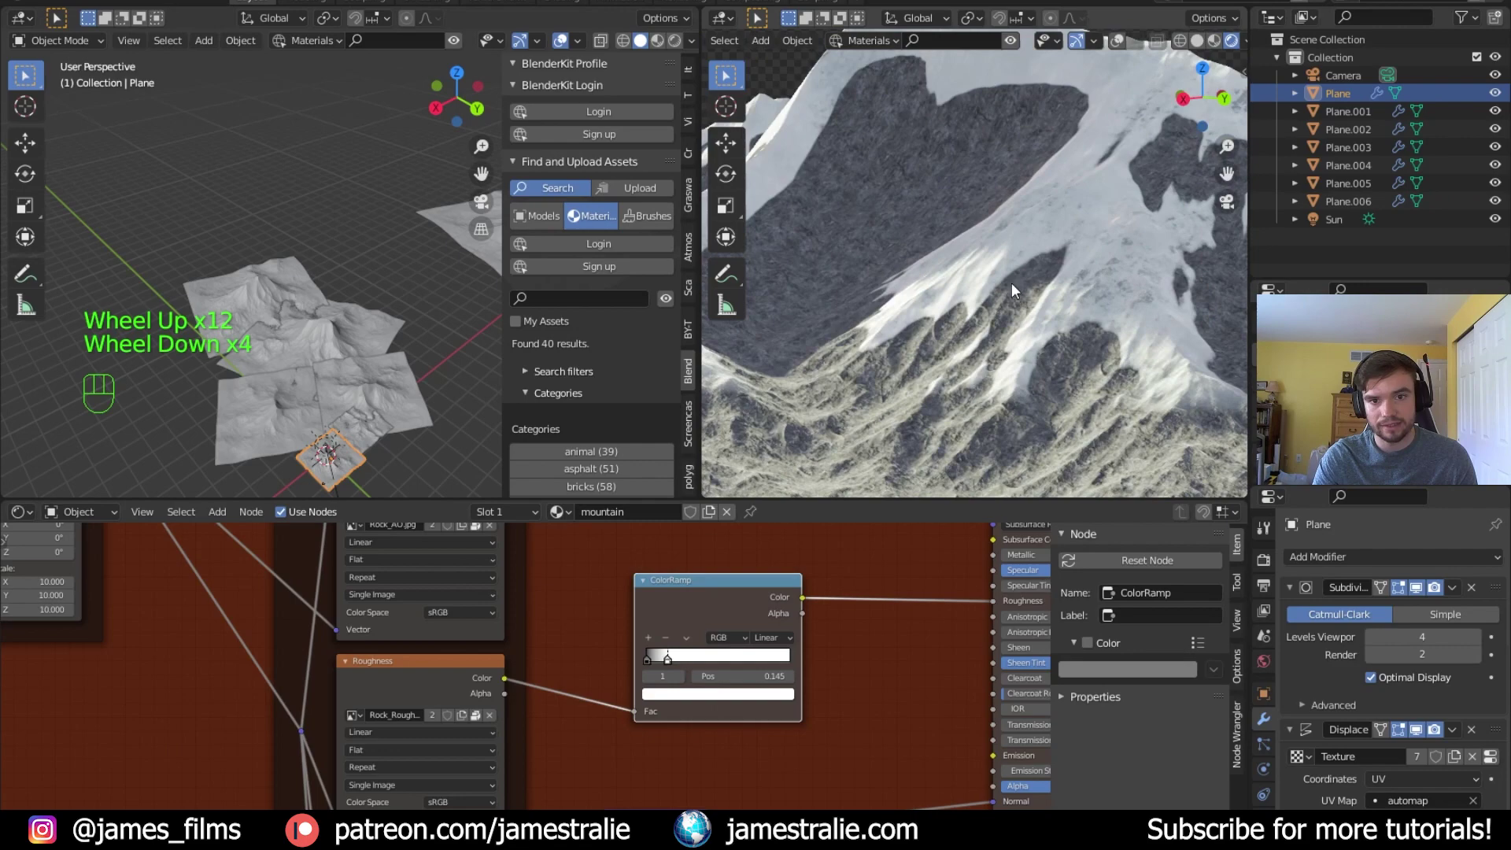
scroll(1025, 208, "down", 7)
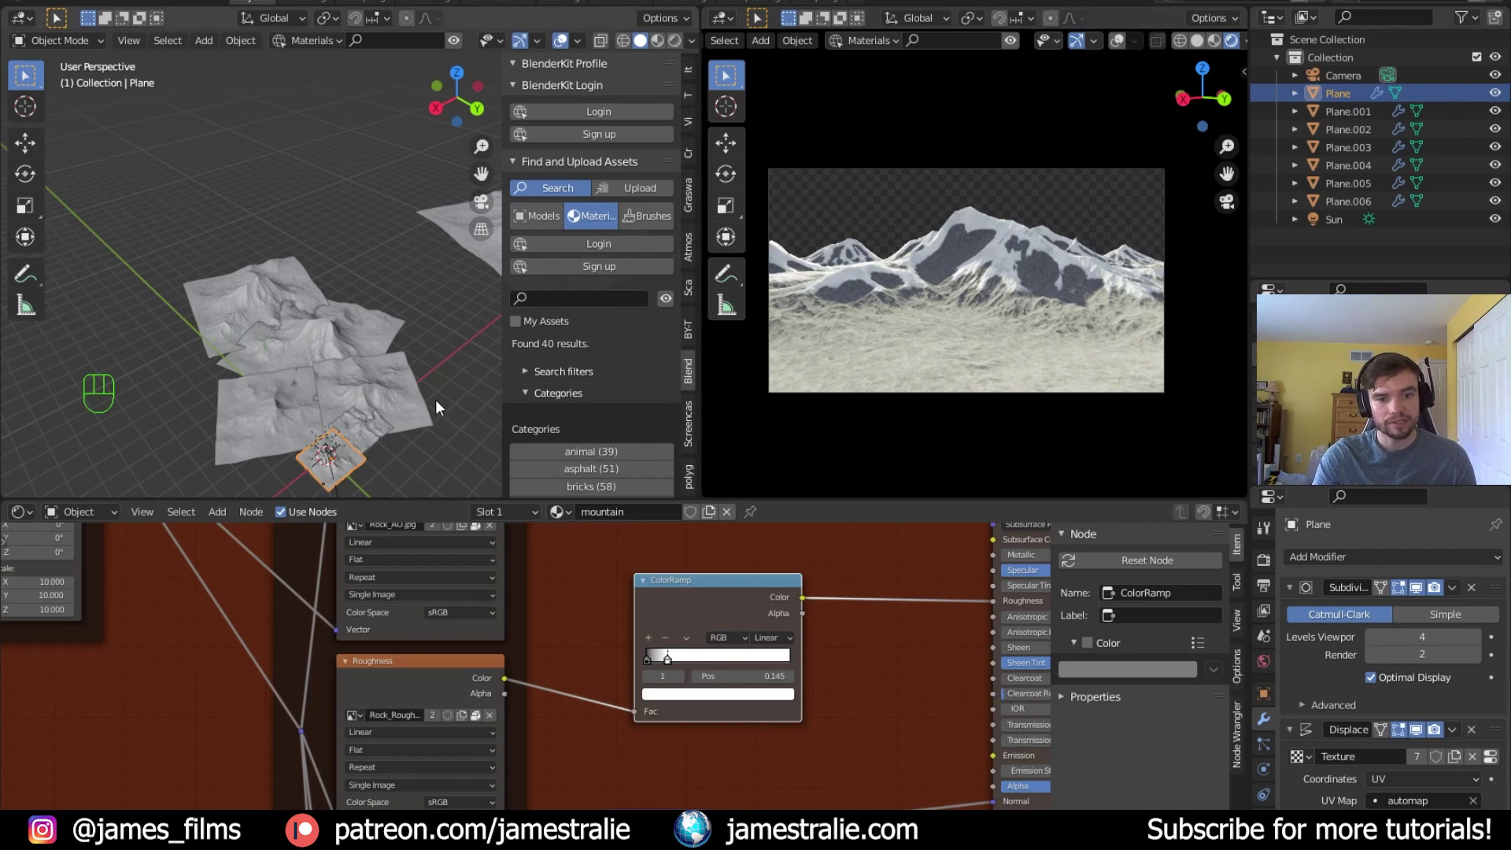
left_click(1416, 587)
double_click(1423, 653)
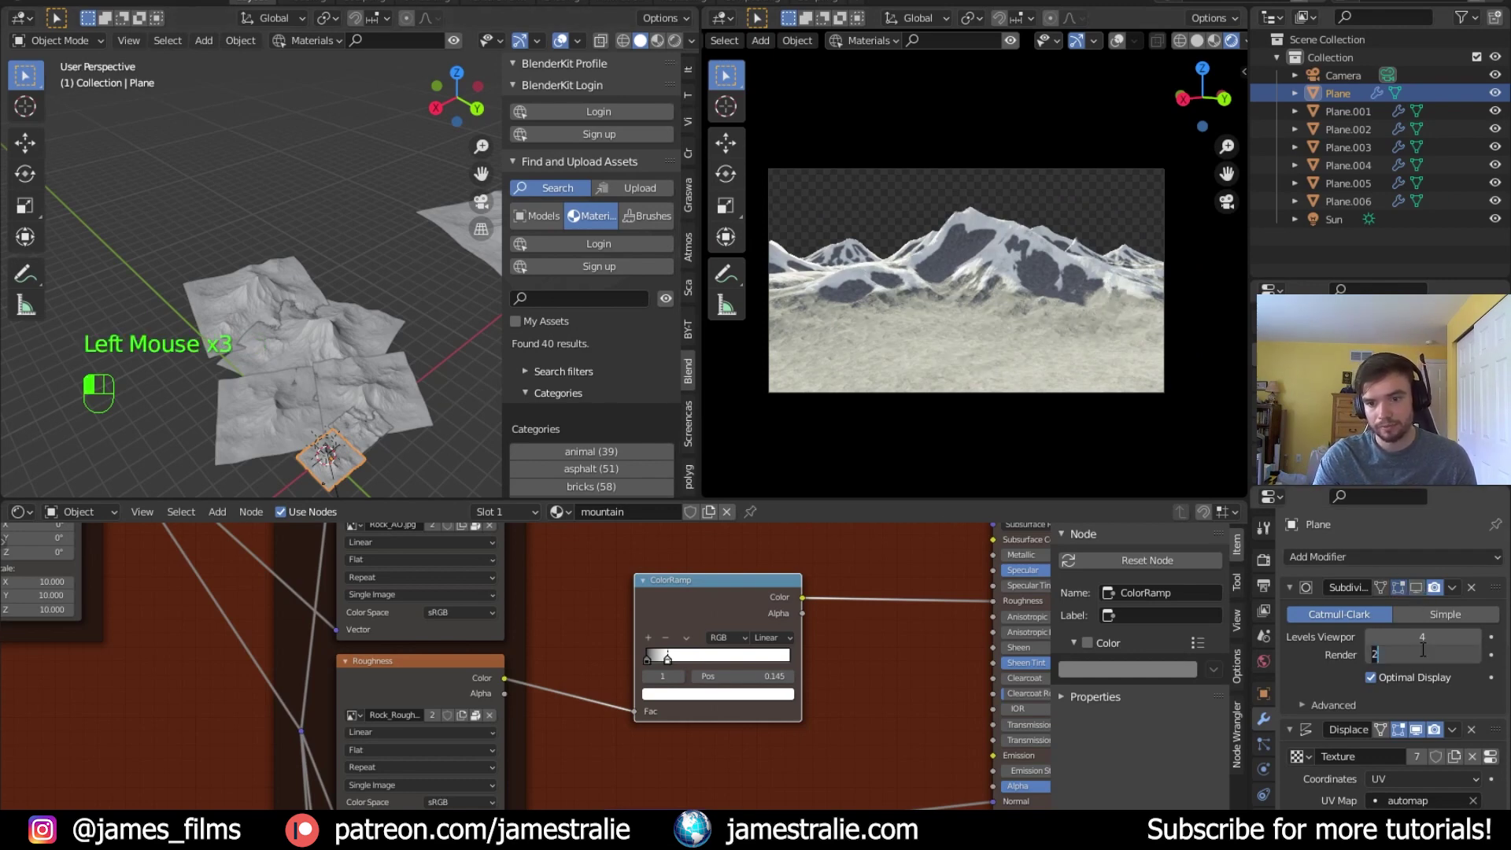
type("5")
key("Return")
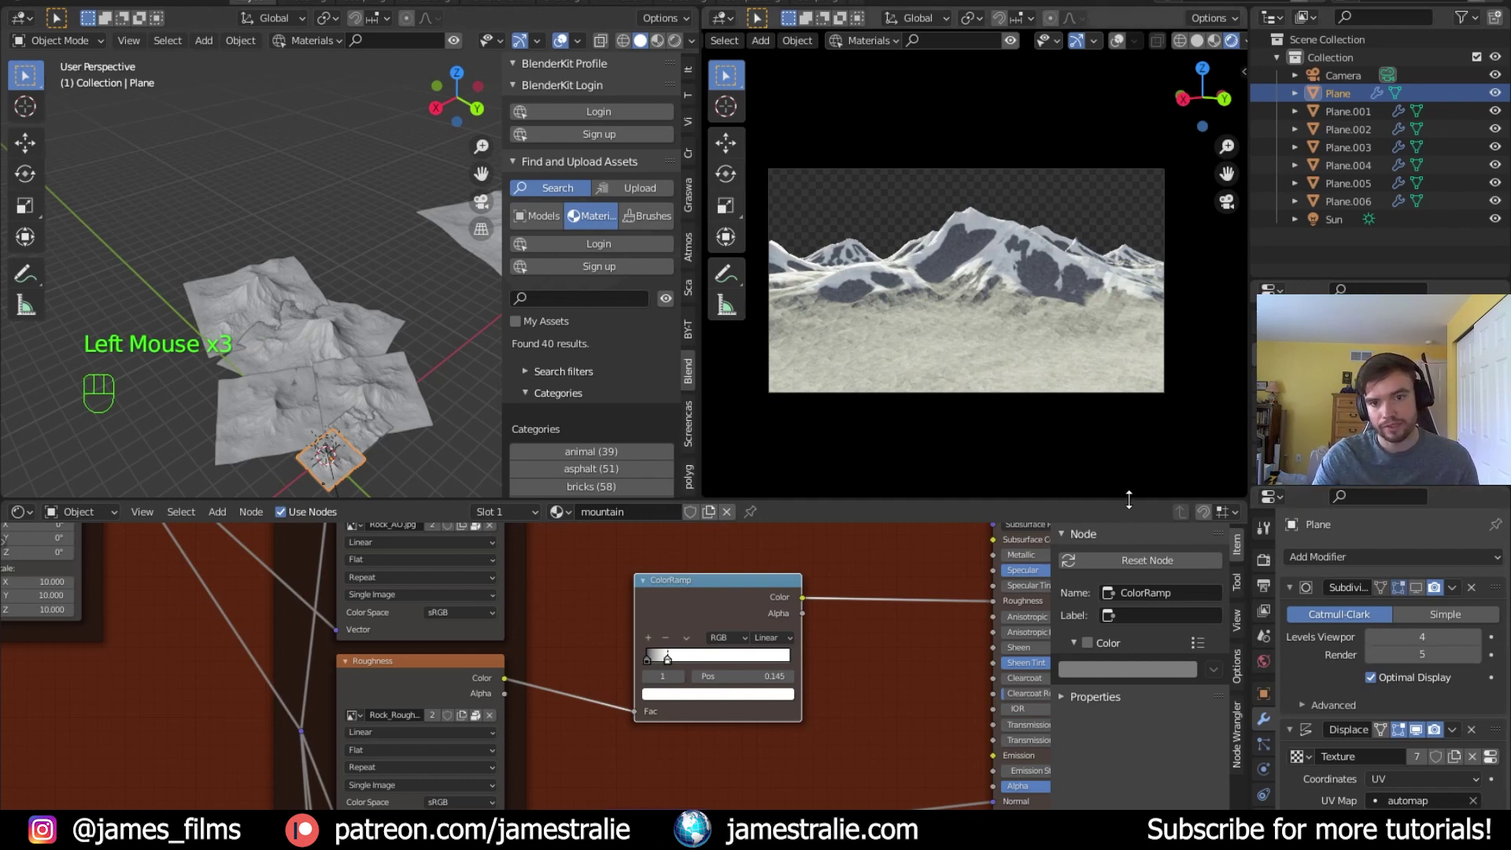
Add a mesh plane and scale its geometry up by about 61.6 in Edit Mode to span the terrain
left_click(407, 333)
mouse_move(408, 333)
middle_mouse_down()
mouse_move(401, 347)
mouse_move(391, 328)
mouse_move(403, 322)
middle_mouse_up()
left_click(395, 395)
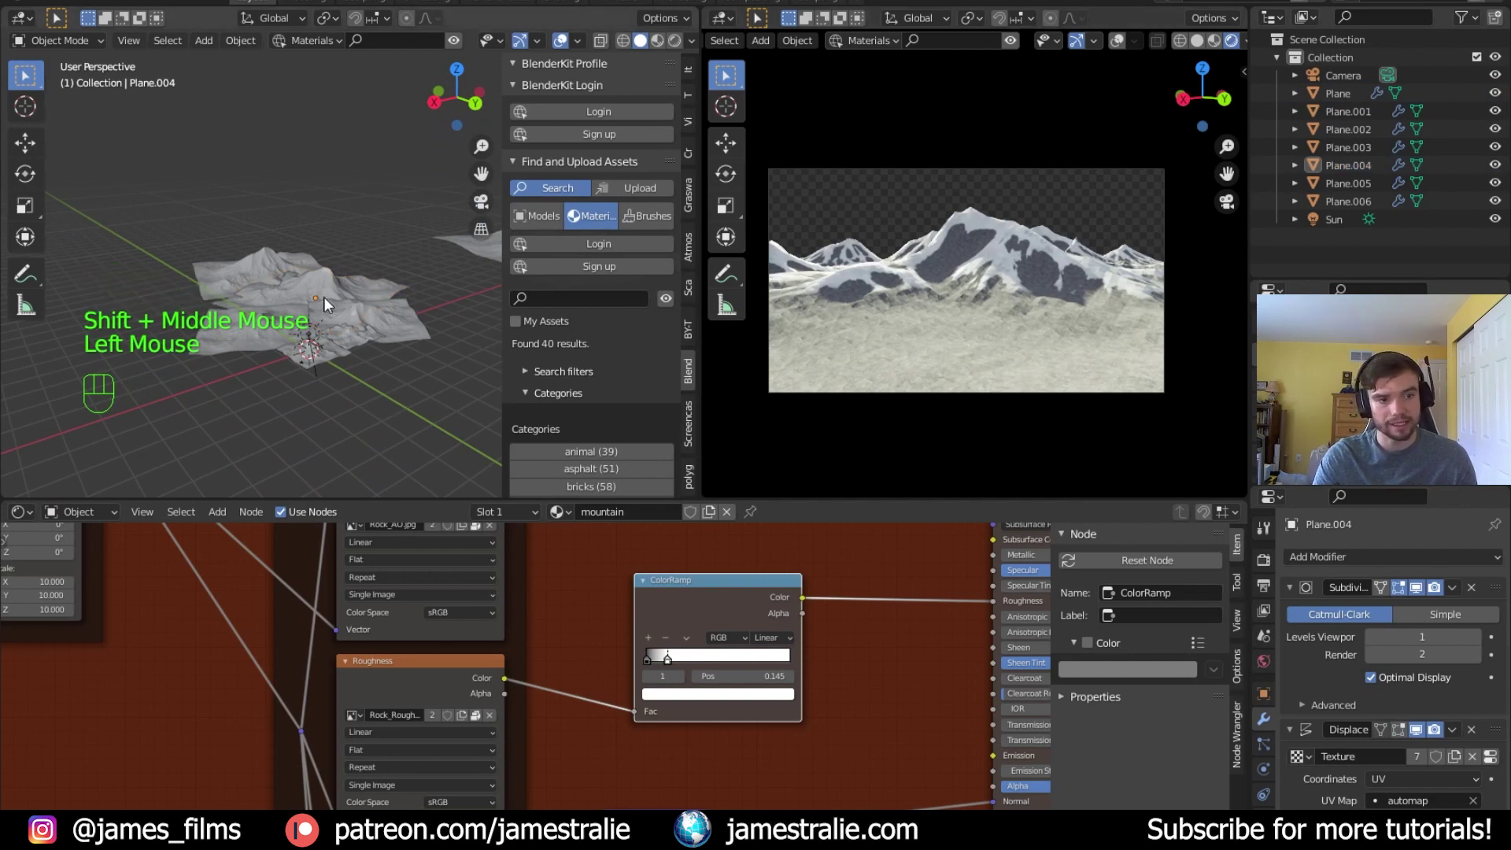
scroll(346, 371, "up", 2)
middle_click_drag(346, 371, 378, 314, "shift")
key("shift+a")
mouse_move(342, 207)
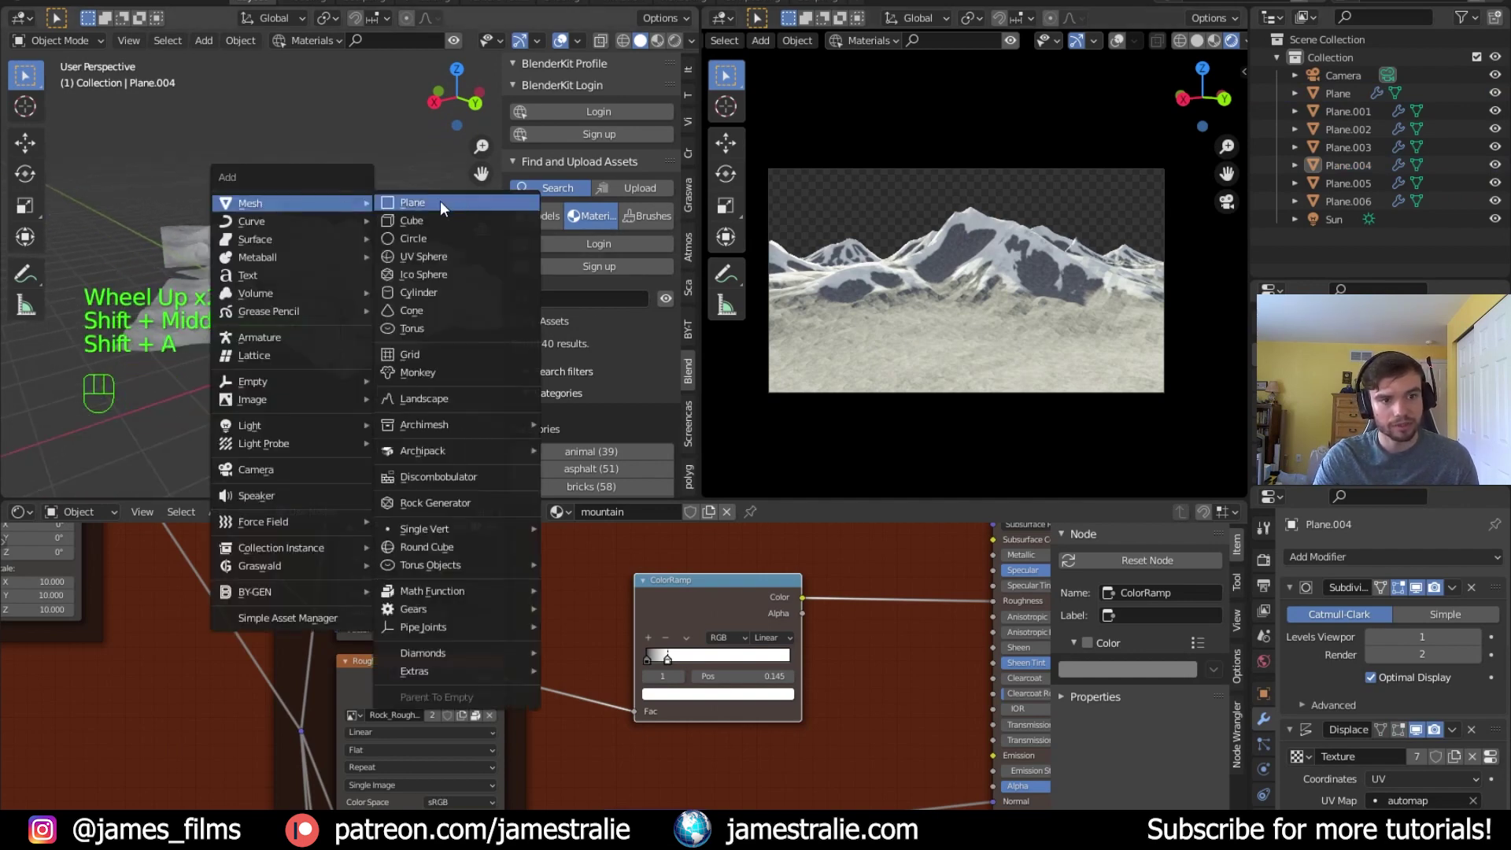
key("Return")
key("Tab")
key("s")
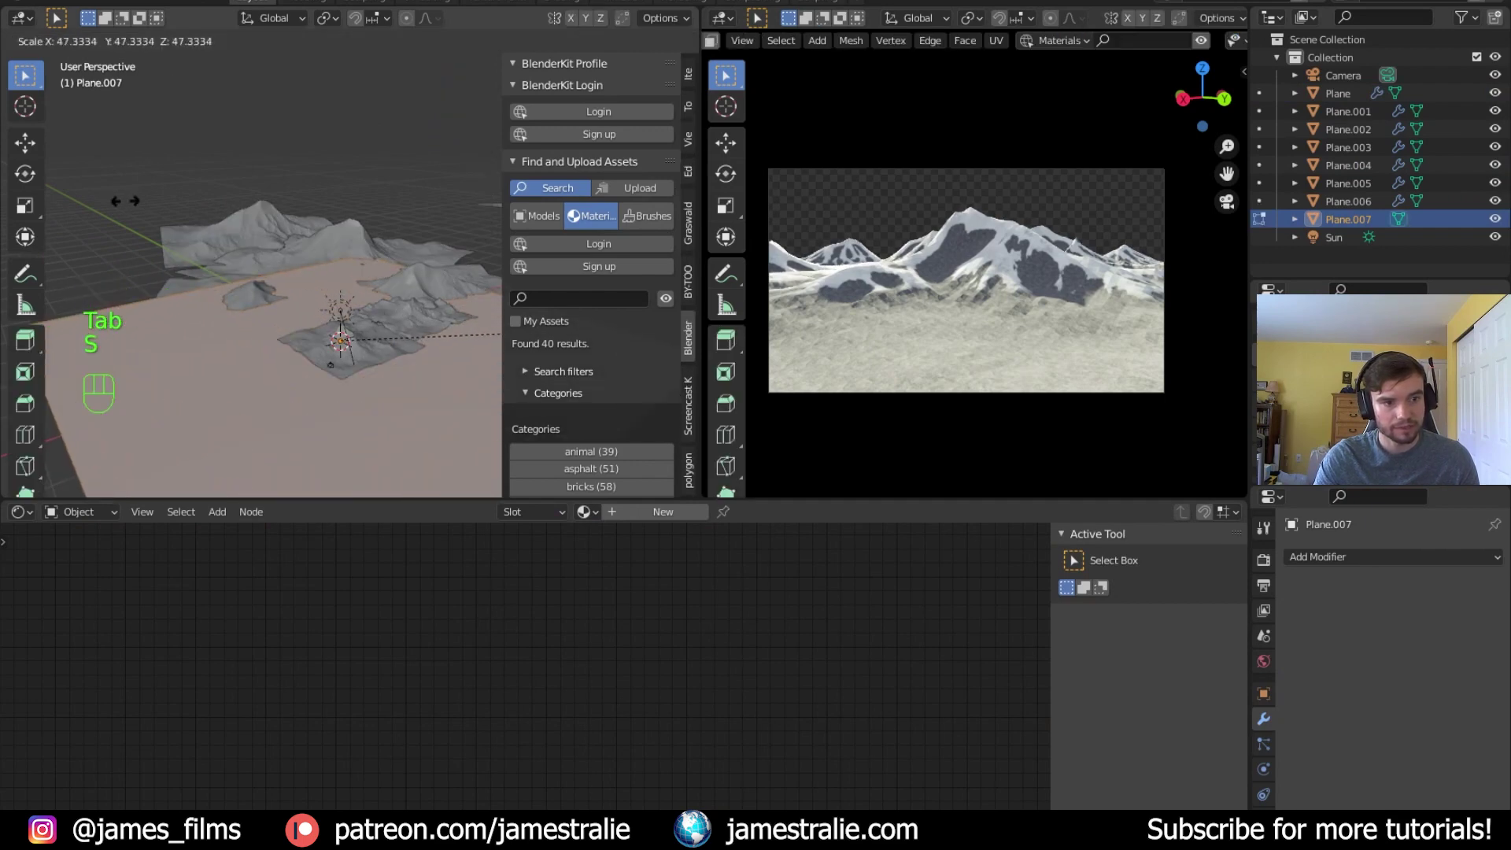
left_click(346, 177)
scroll(338, 434, "down", 4)
Move the new plane's geometry about -19.6 m in X and -37.6 m in Y, and raise it about 0.57 m in Z
key("g")
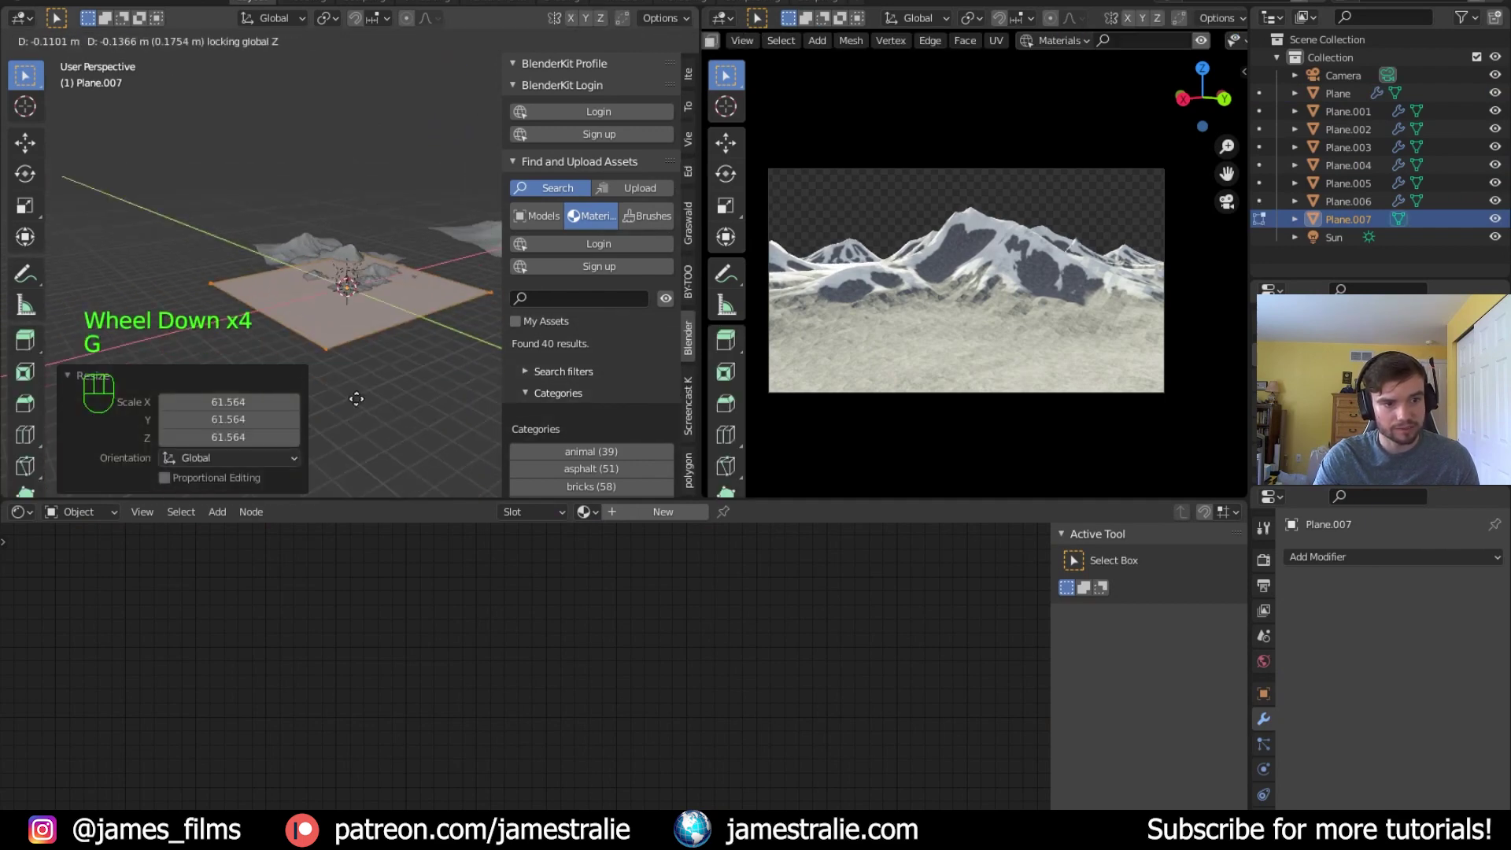
left_click(342, 373)
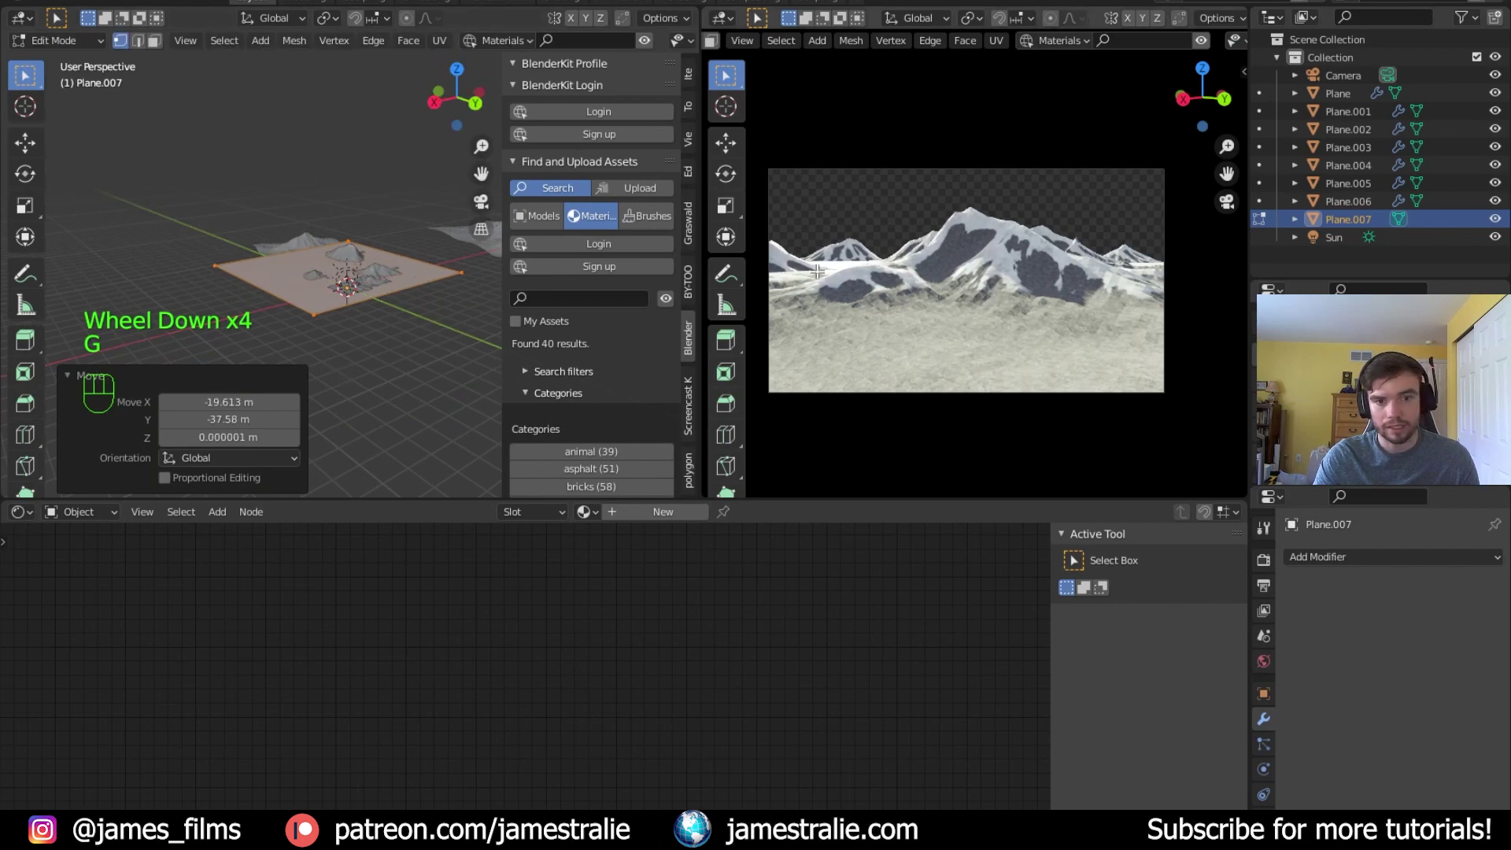
scroll(385, 321, "up", 5)
scroll(385, 338, "up", 1, "shift")
middle_click_drag(384, 338, 381, 365, "shift")
key("g")
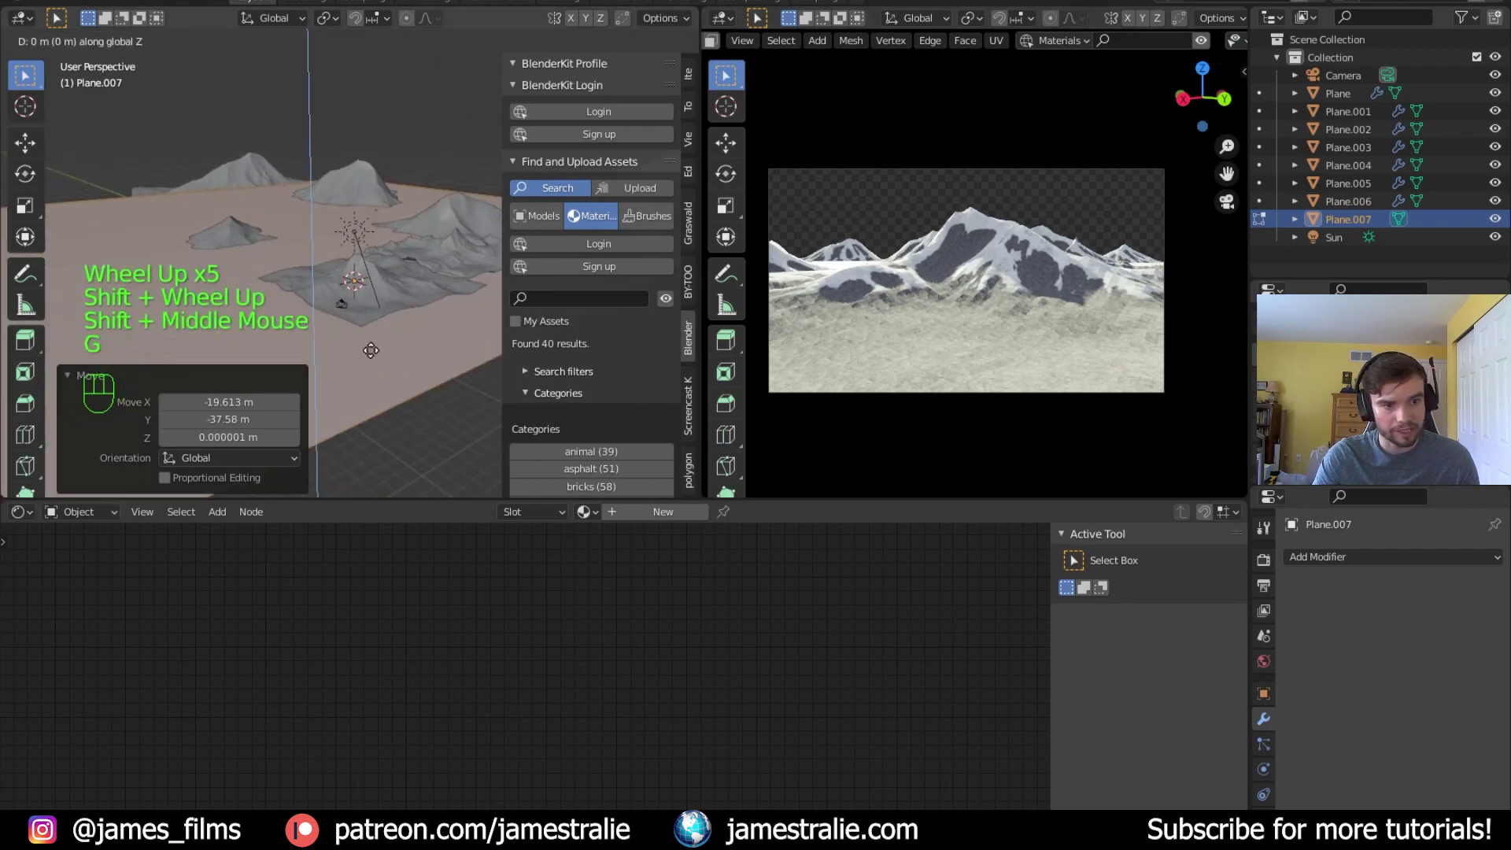
key("z")
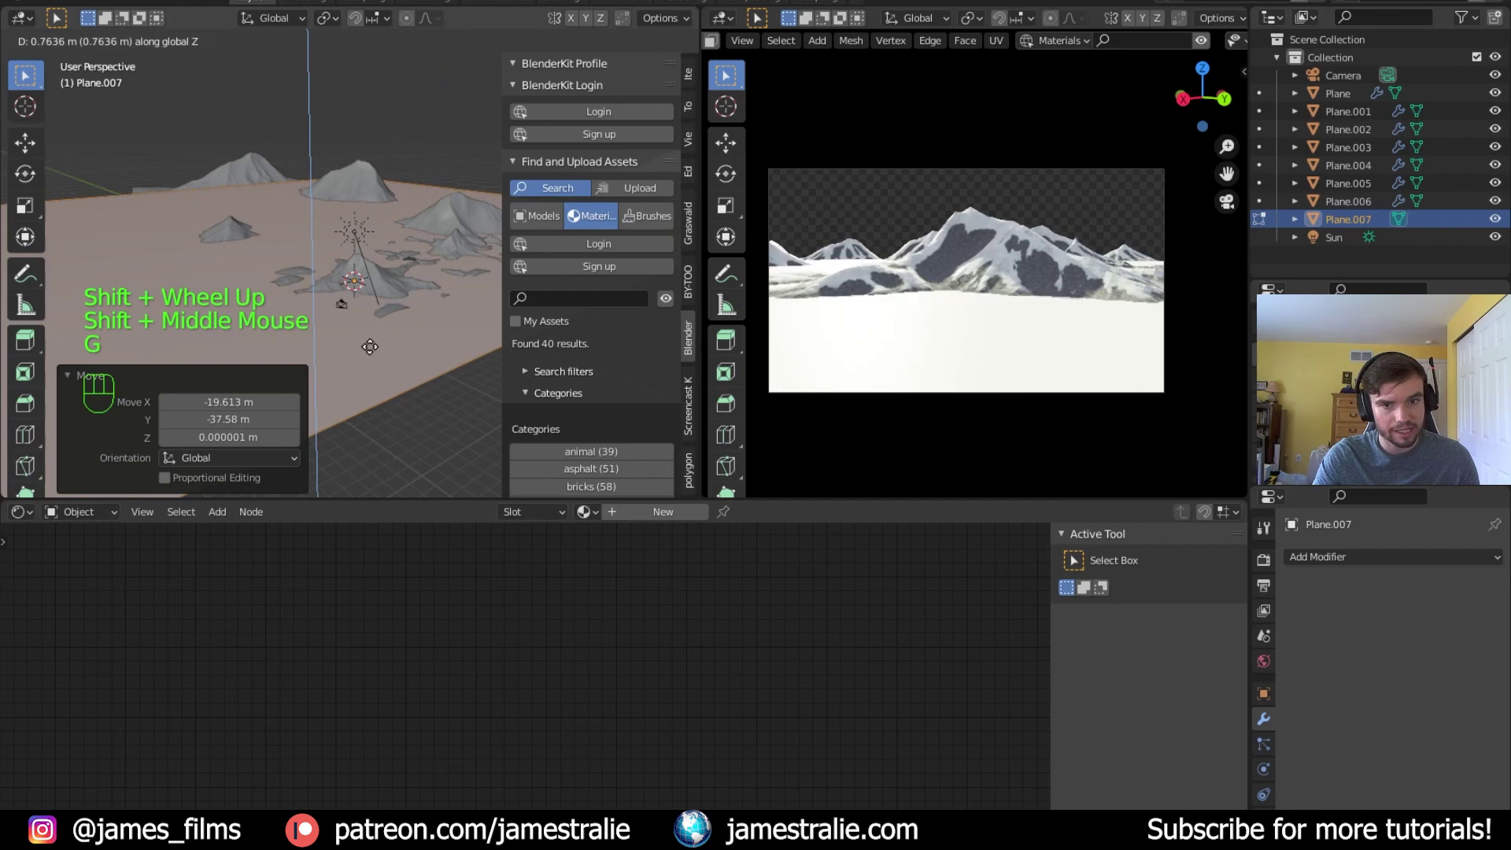
left_click(371, 347)
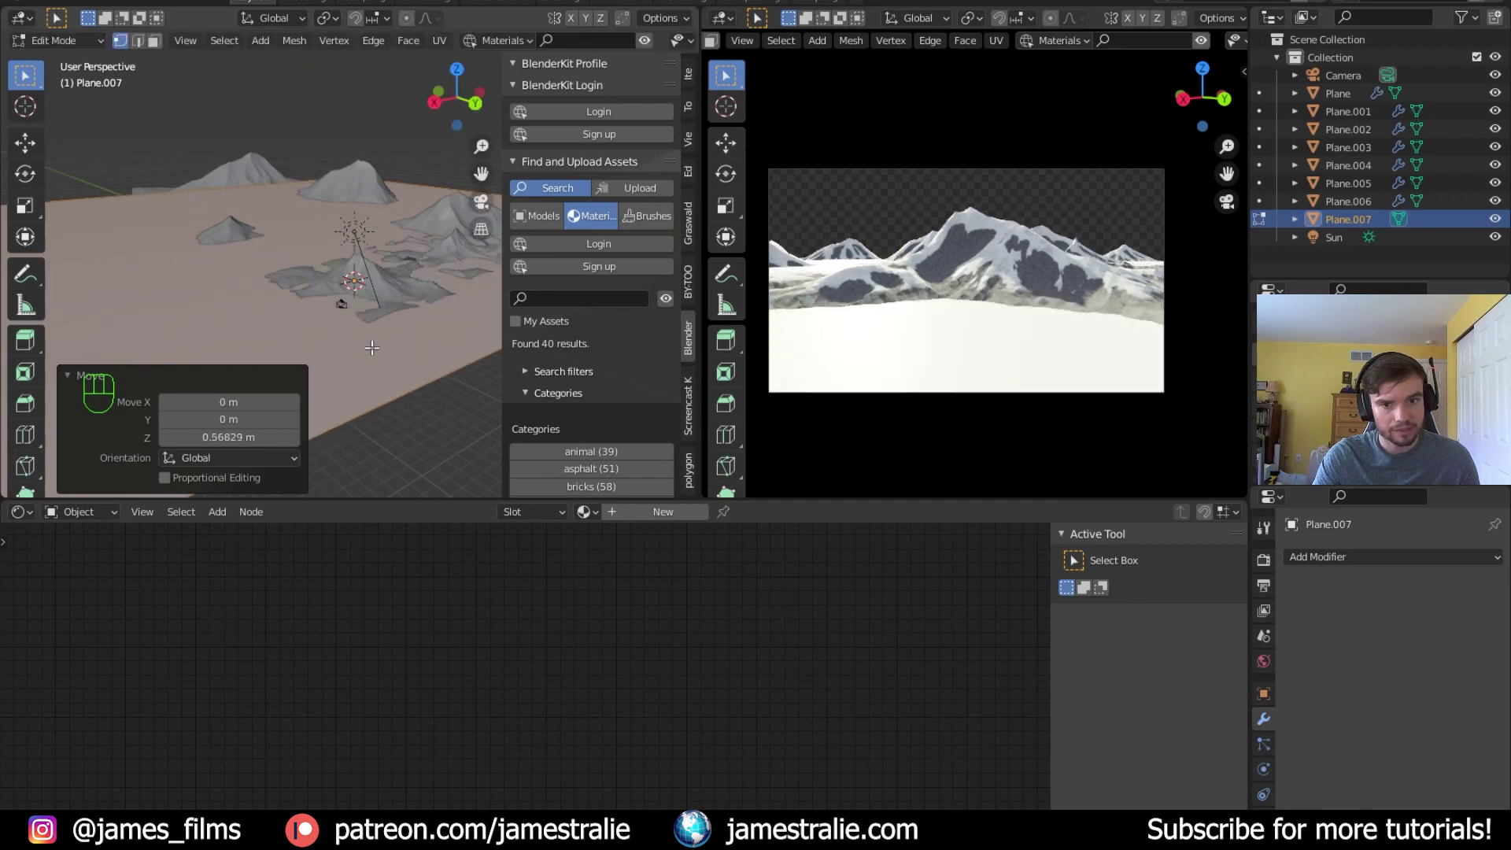
Enlarge the water plane's geometry further by a factor of about 1.79
middle_click_drag(396, 240, 371, 293)
scroll(371, 293, "down", 5)
key("g")
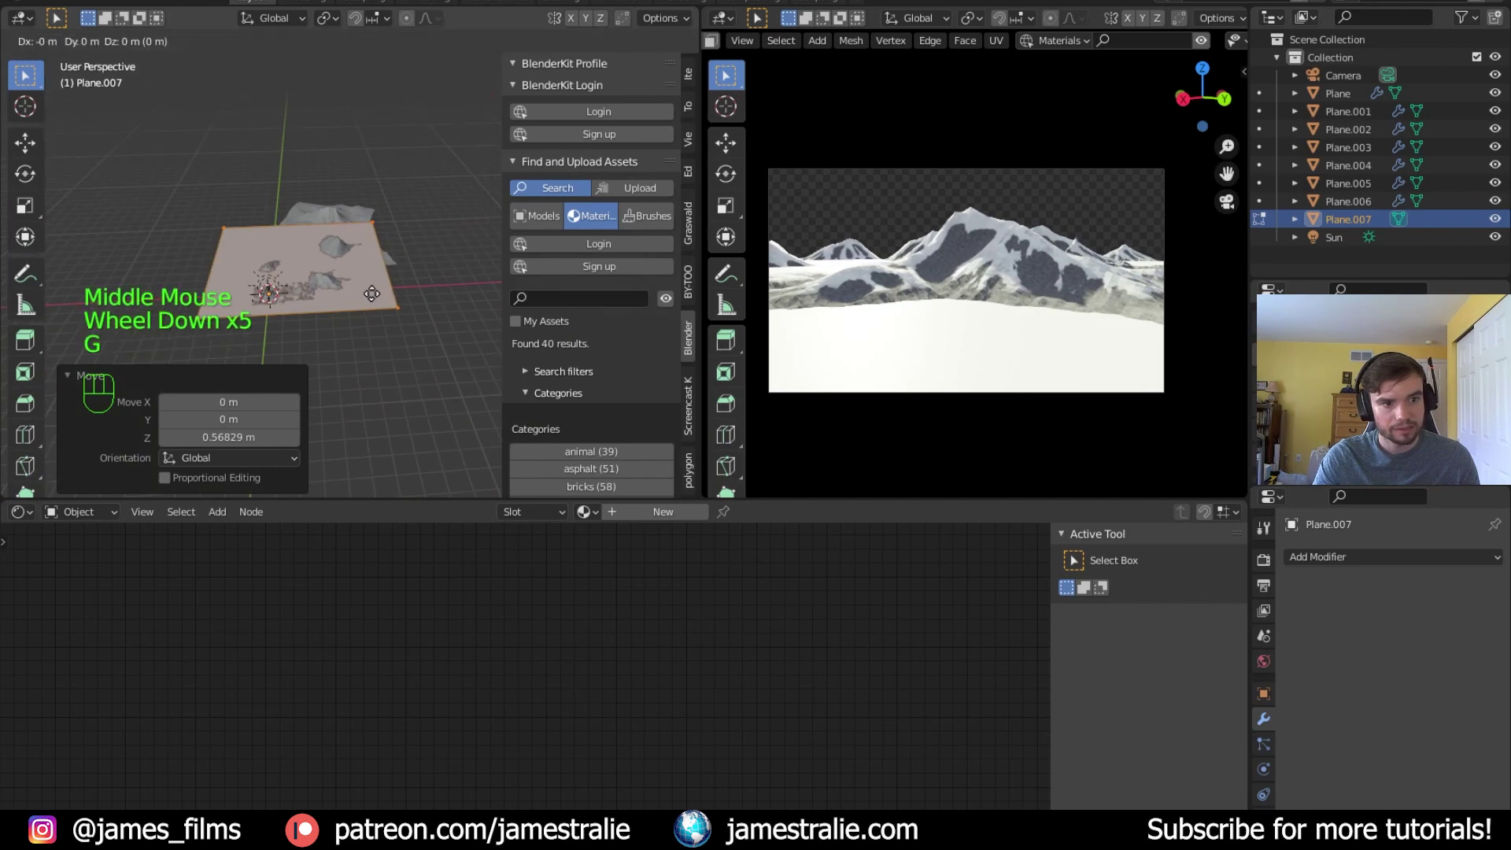
key("s")
left_click(472, 308)
Lower the water plane about 0.23 m along Z to expose the foreground shoreline, and return to Object Mode
middle_click_drag(472, 308, 366, 345)
scroll(400, 313, "up", 5)
key("g")
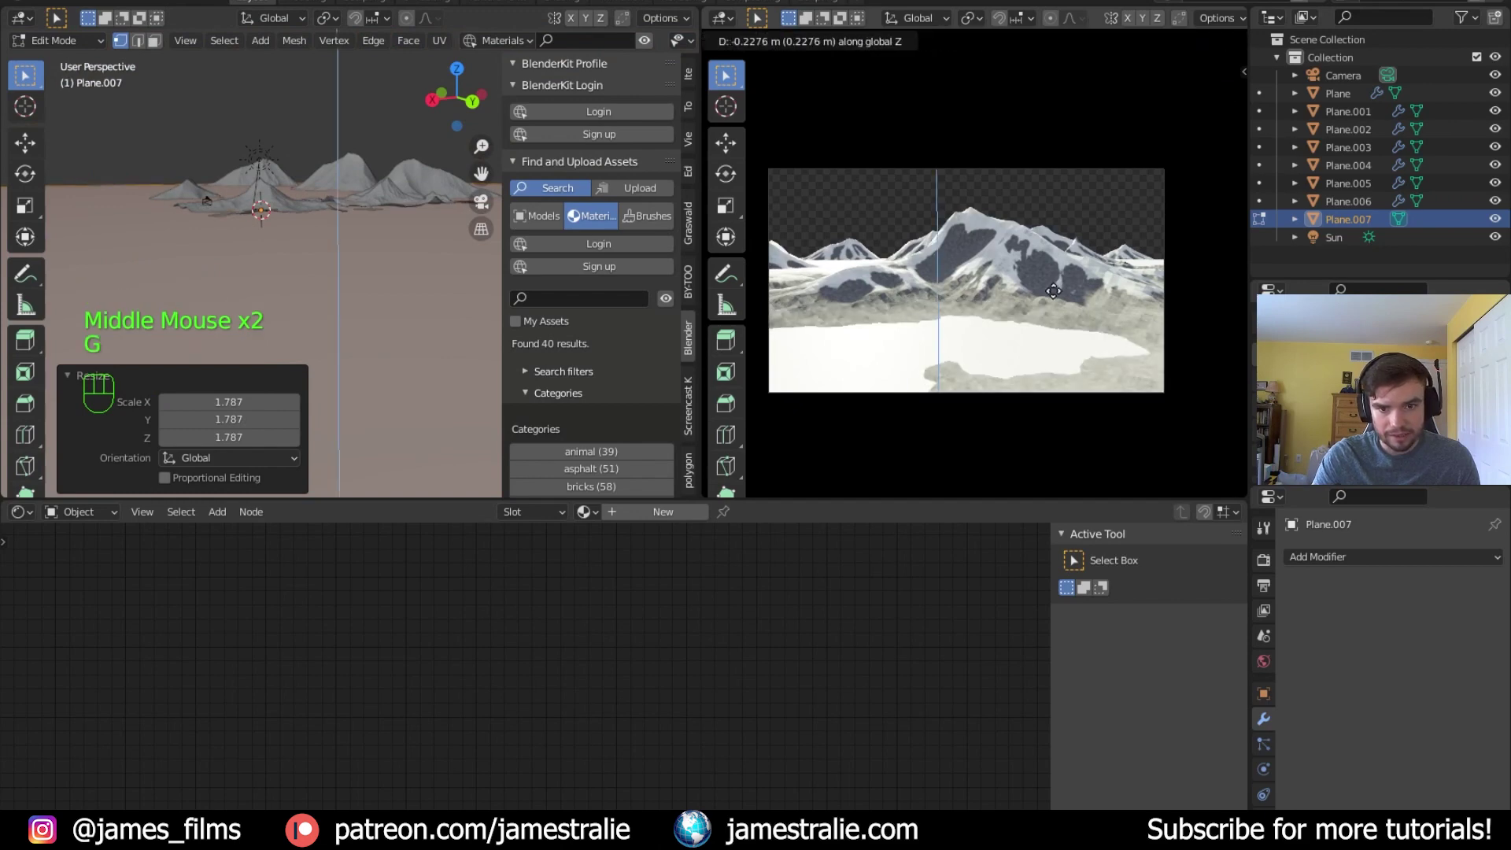
left_click(1053, 291)
scroll(787, 331, "down", 2)
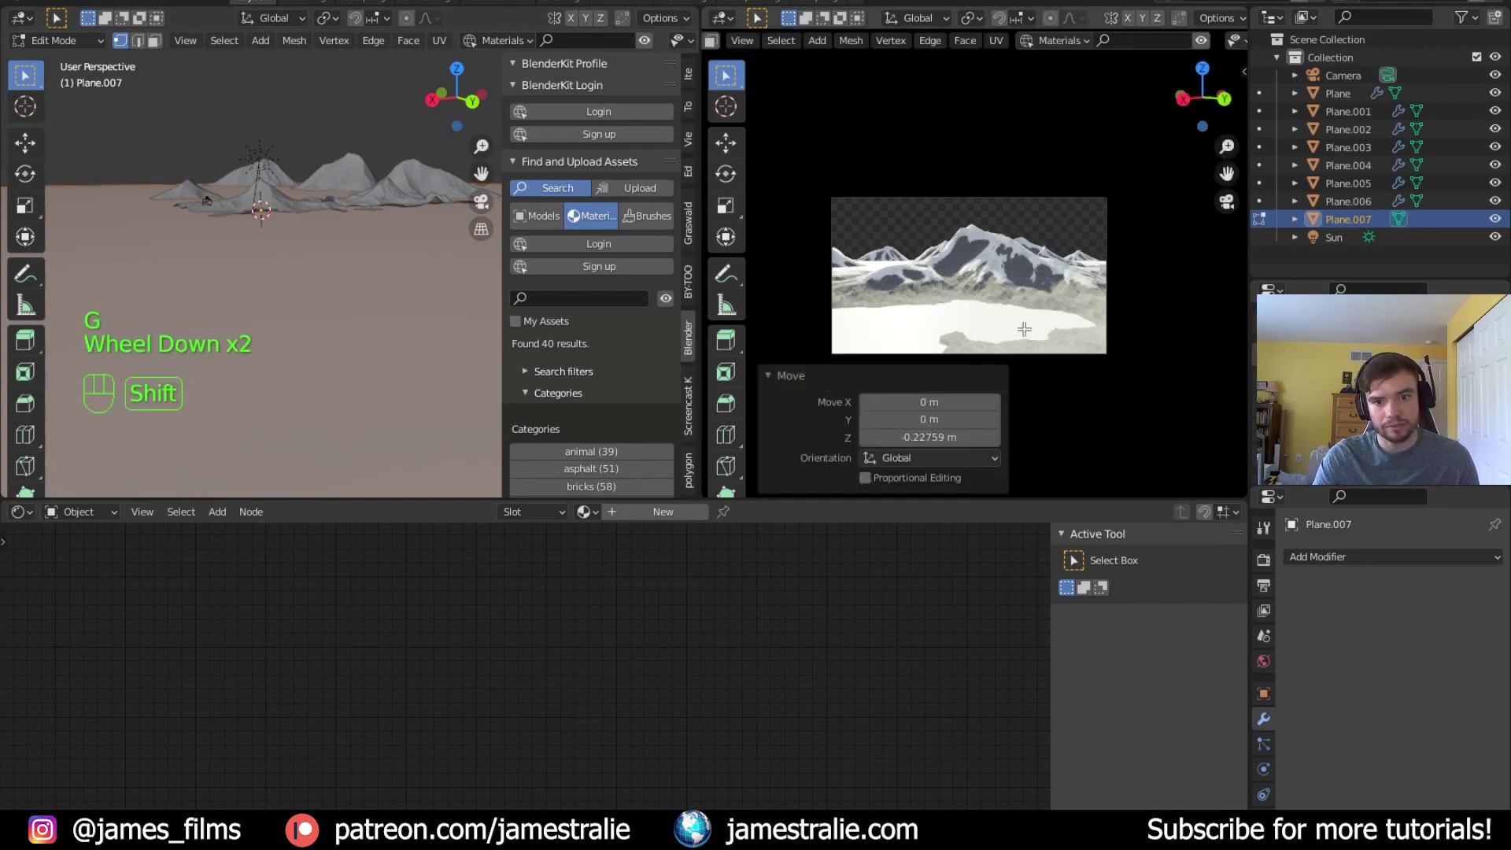
middle_click_drag(779, 334, 808, 311, "shift")
key("Tab")
middle_click_drag(351, 309, 330, 321)
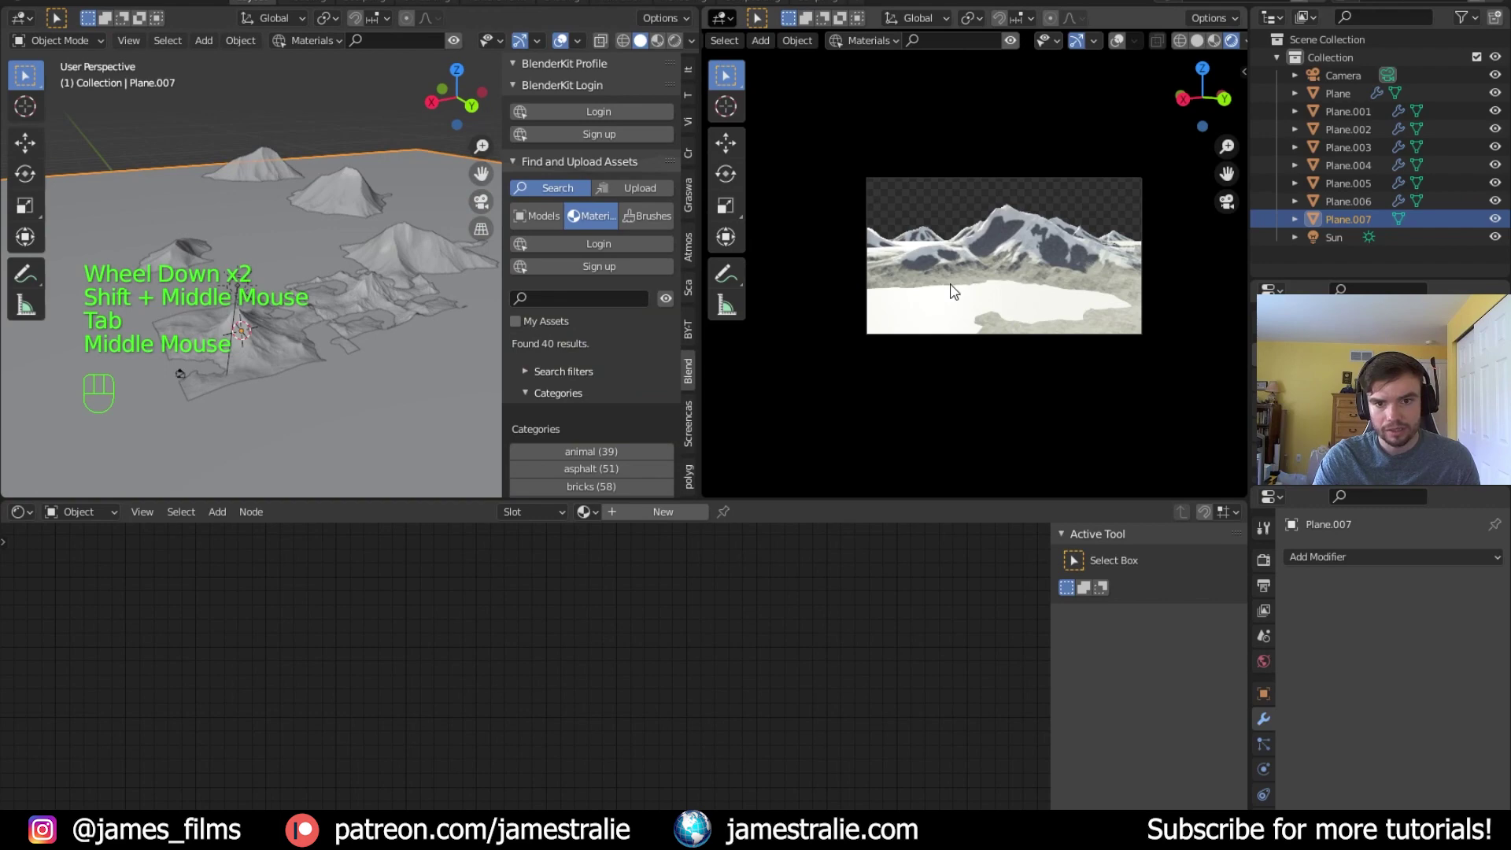
Rename the Plane.007 object as lake
scroll(330, 321, "down", 2)
left_click(1353, 222)
double_click(1352, 222)
type("lake")
key("Return")
Move Plane through Plane.006 into a new collection named mountain and collapse it in the outliner
left_click(1339, 110)
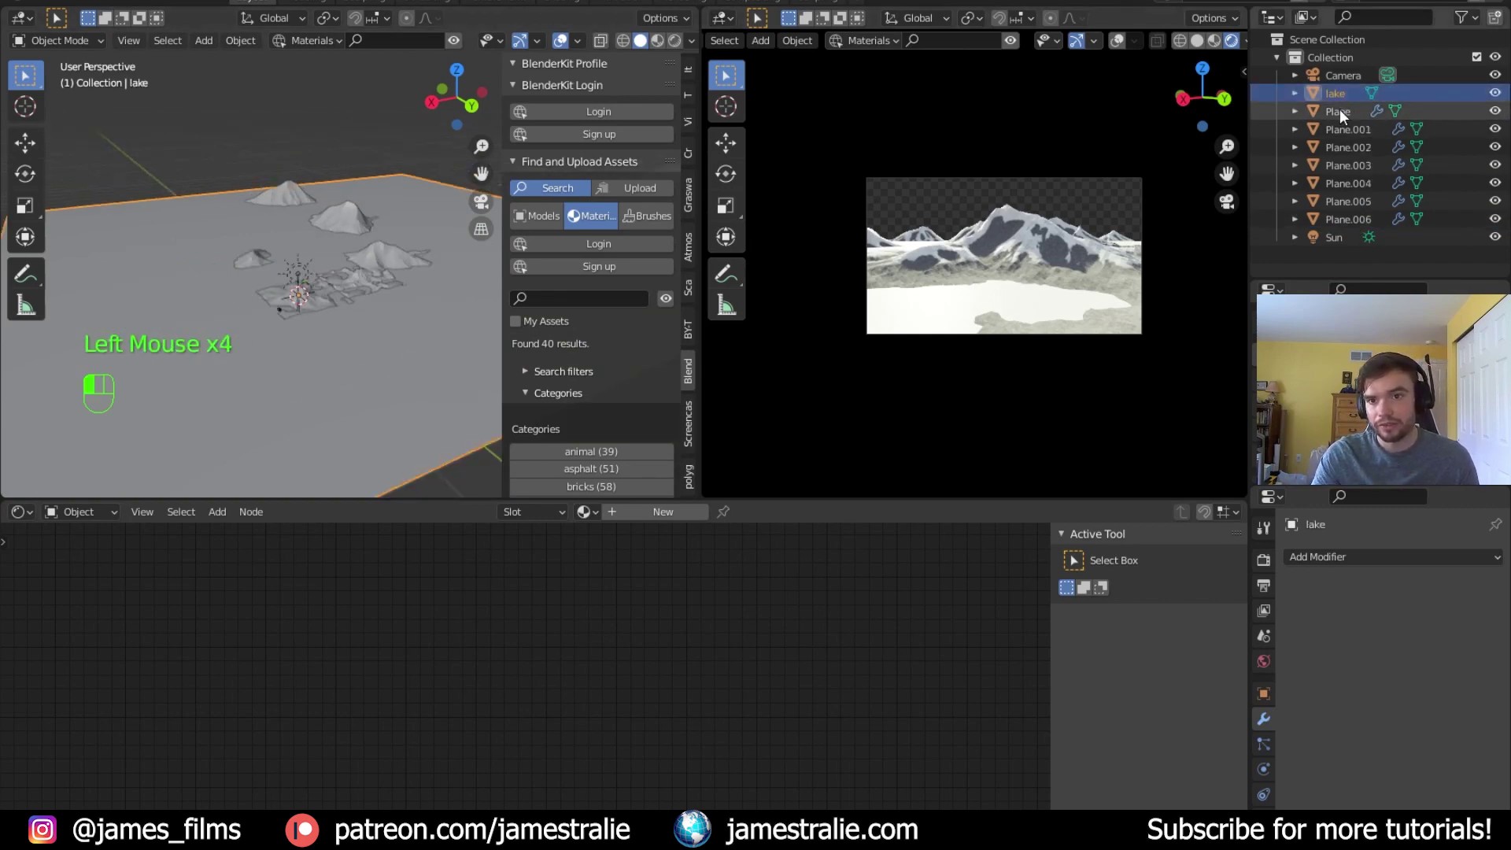
left_click(1355, 217, "shift")
key("m")
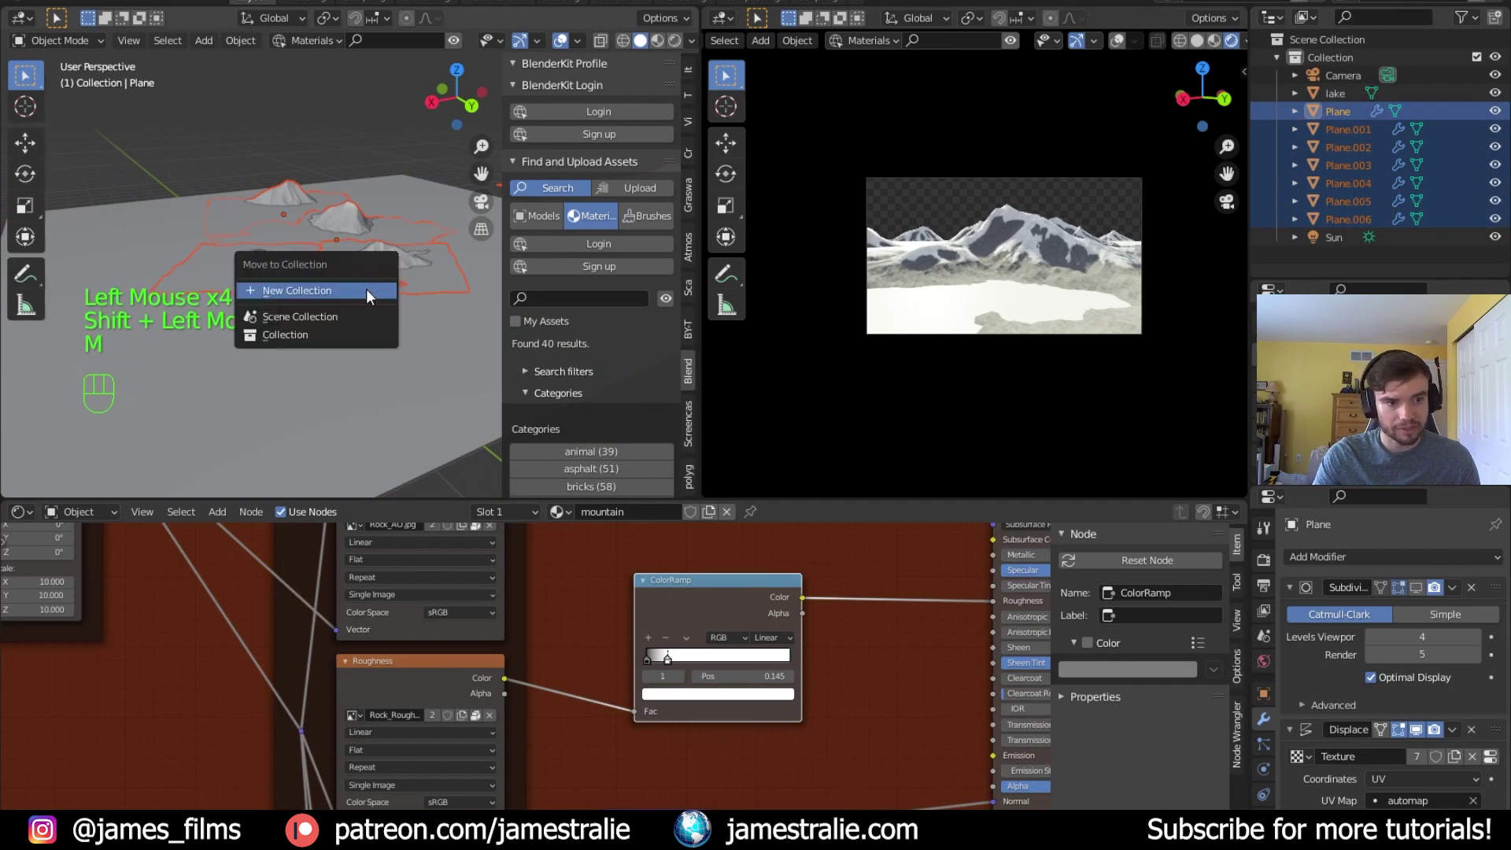
left_click(366, 289)
type("m")
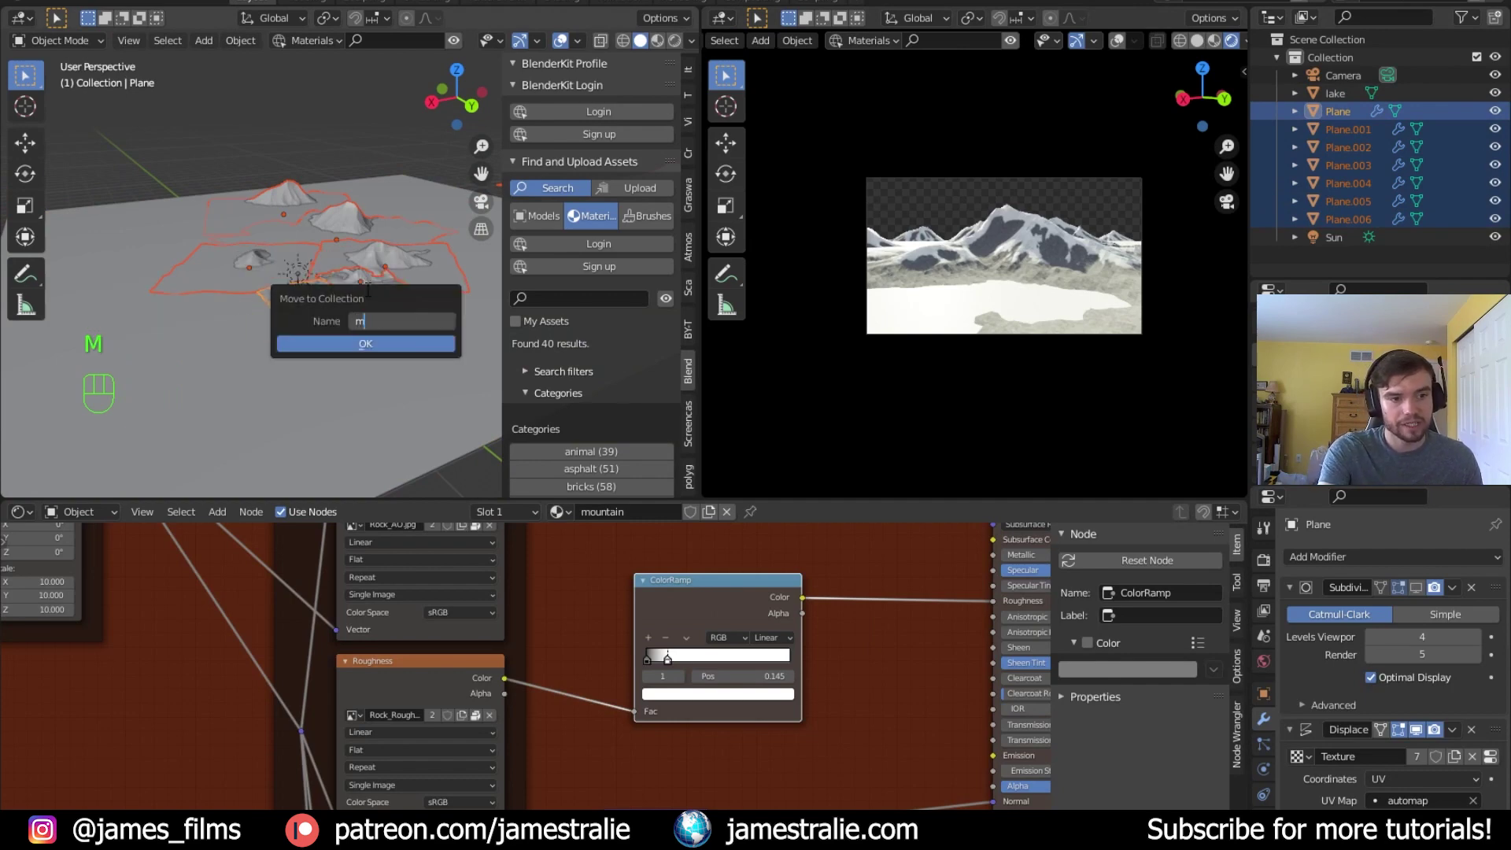
type("ountain")
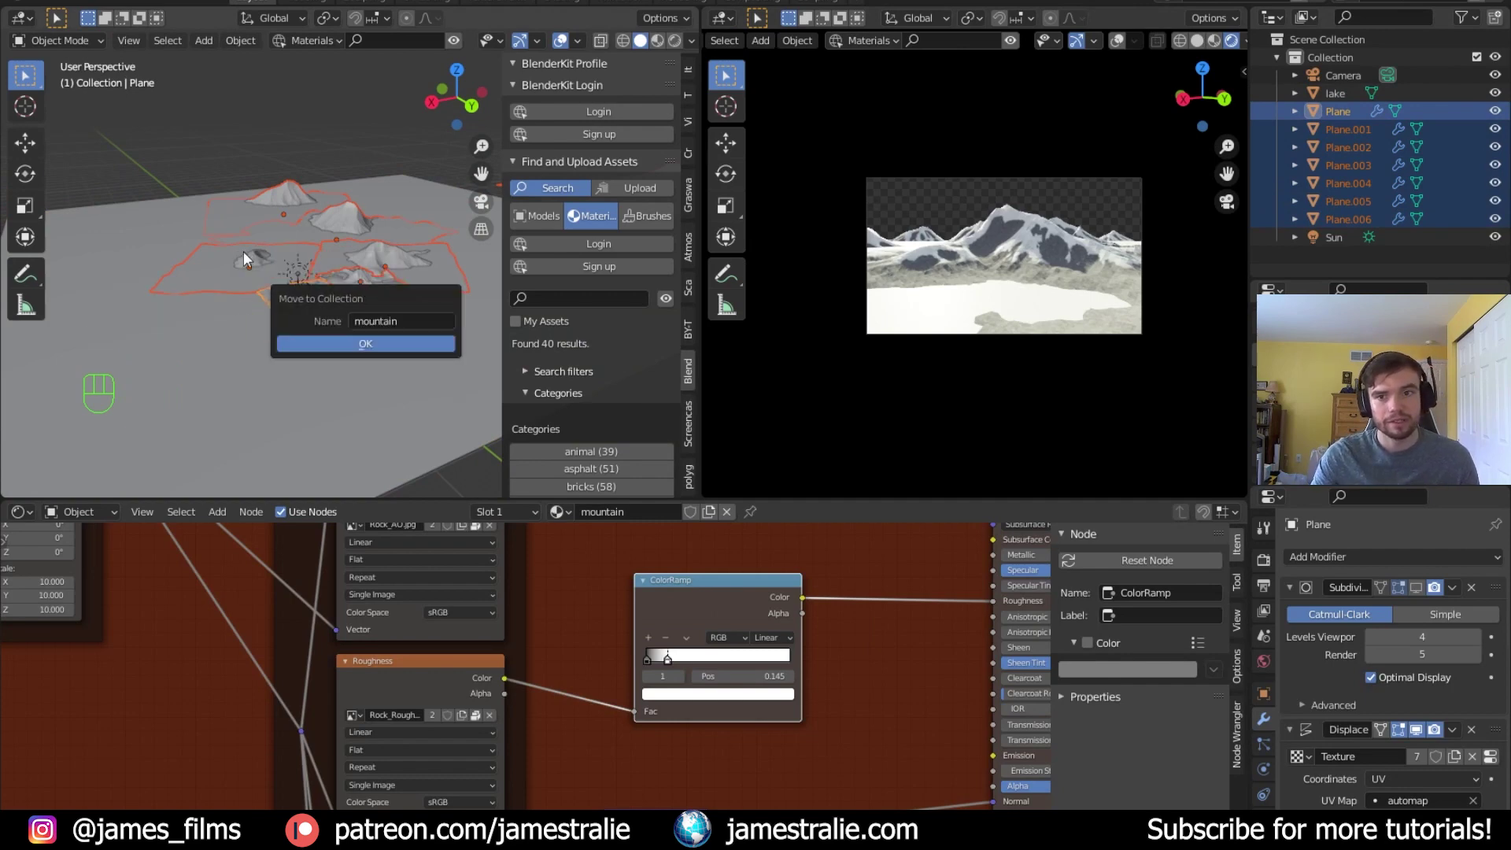
key("Return")
left_click(1276, 129)
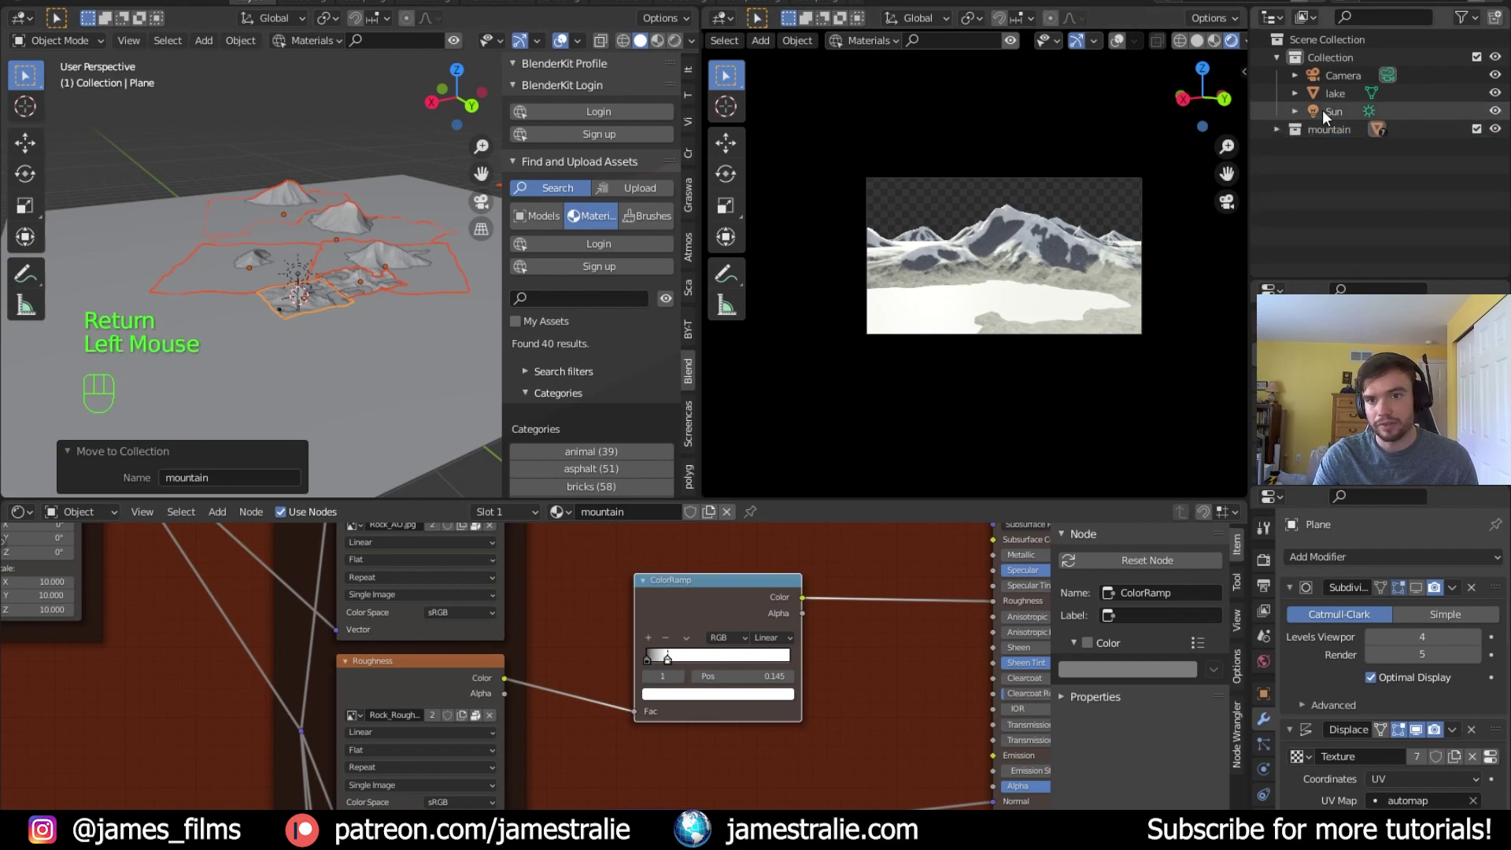
Select the lake and switch the scene's render engine to Cycles with GPU Compute as the device
left_click(1330, 96)
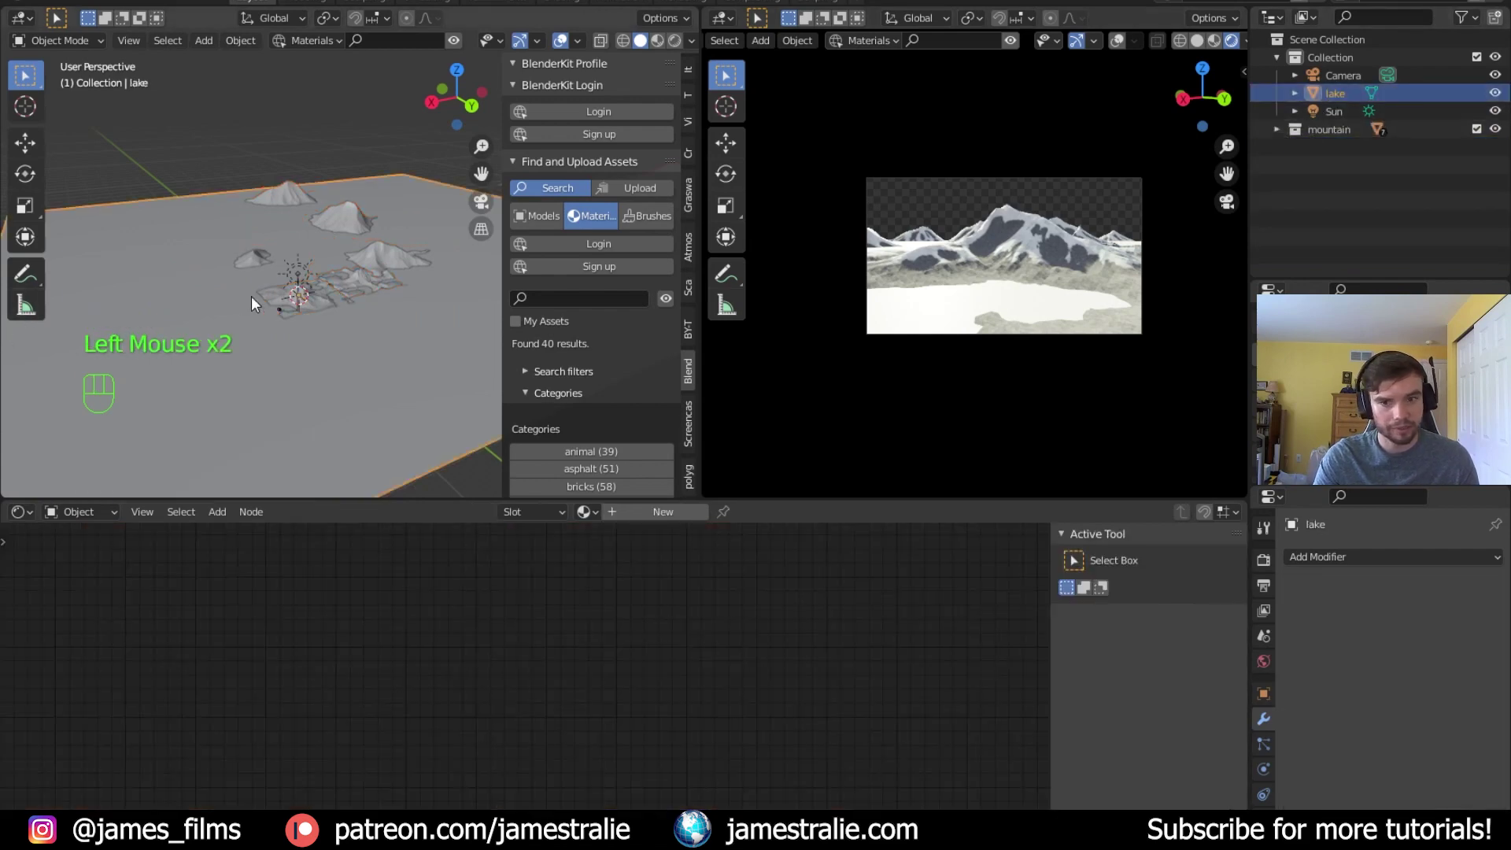
scroll(1075, 376, "up", 3)
middle_click_drag(1075, 376, 1045, 399, "shift")
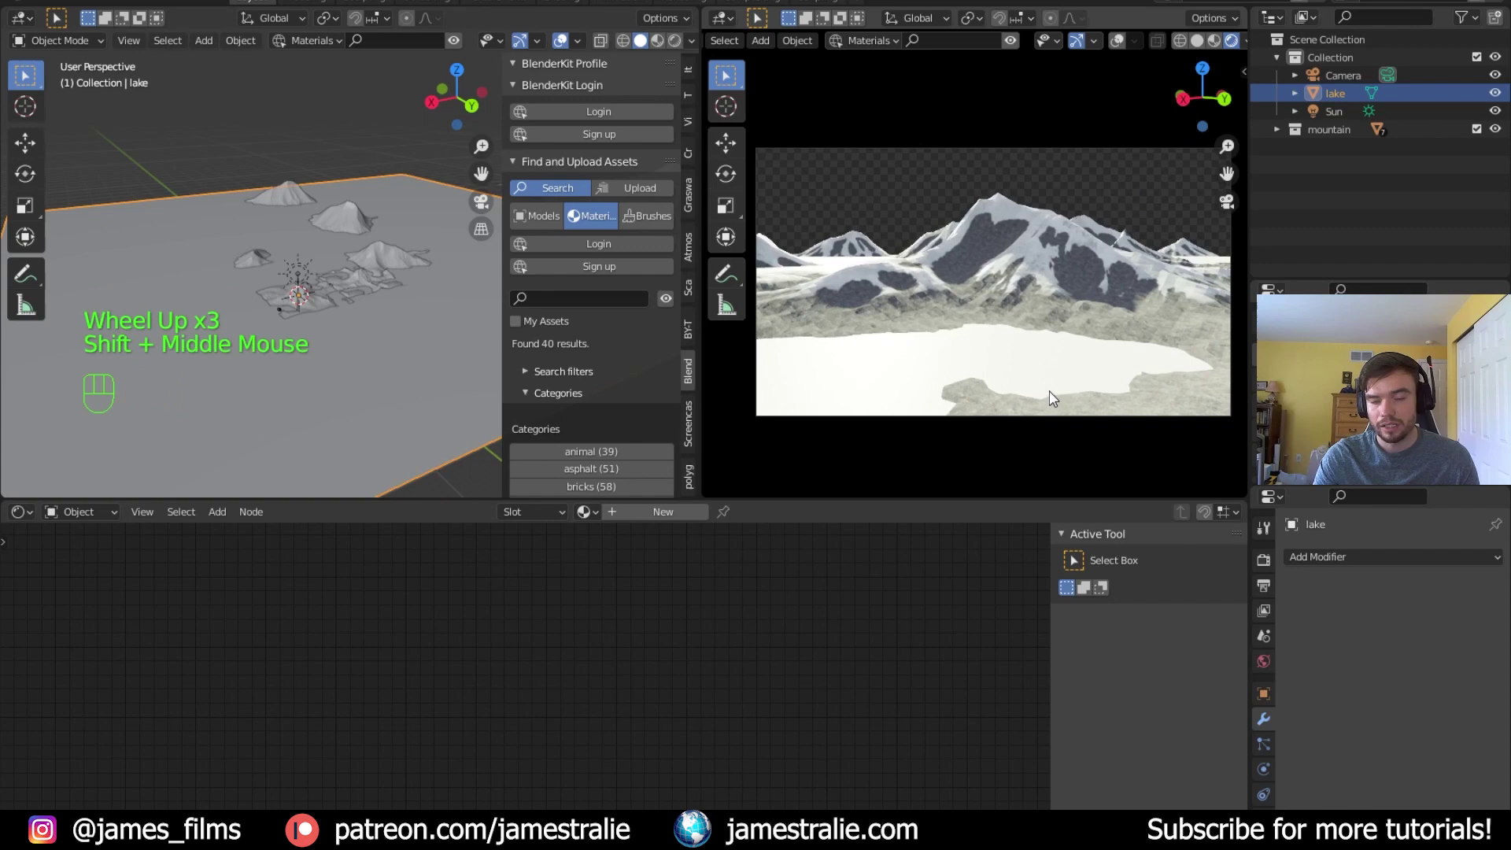
middle_click_drag(392, 303, 413, 285)
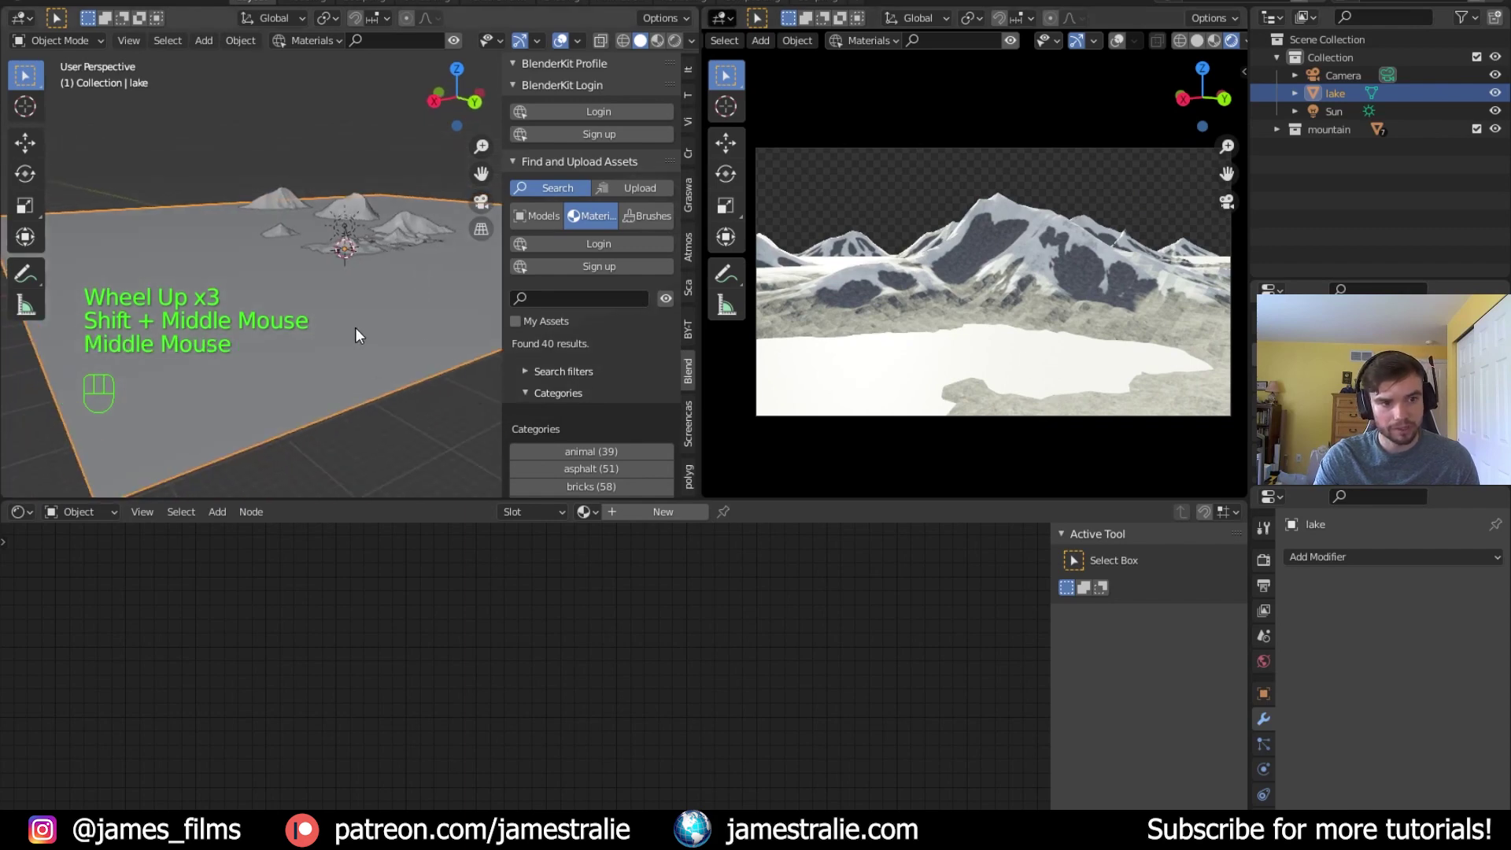
left_click(1263, 560)
left_click_drag(1405, 556, 1415, 615)
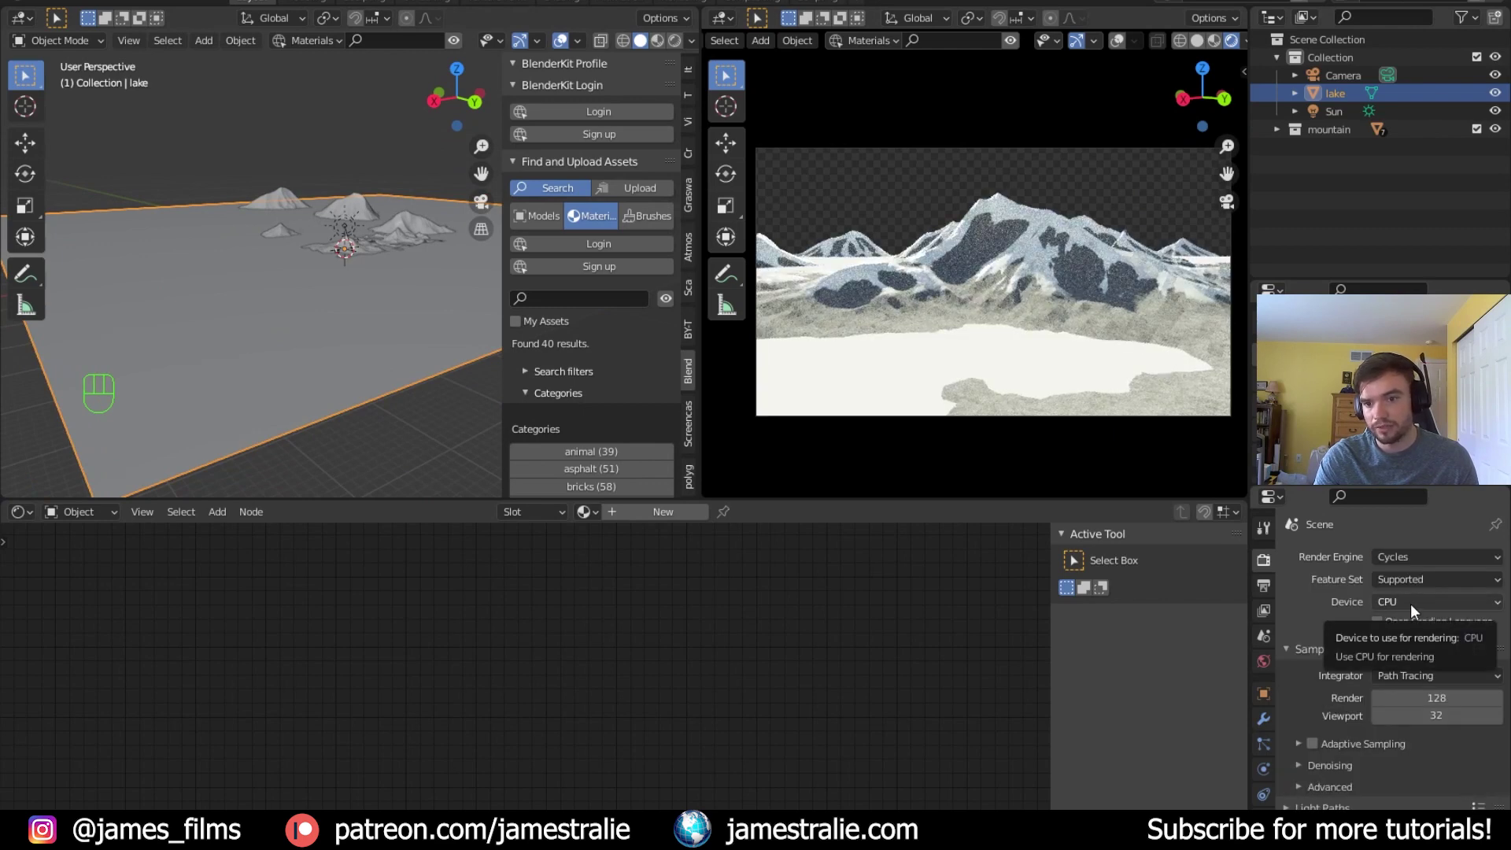
left_click_drag(1414, 603, 1406, 642)
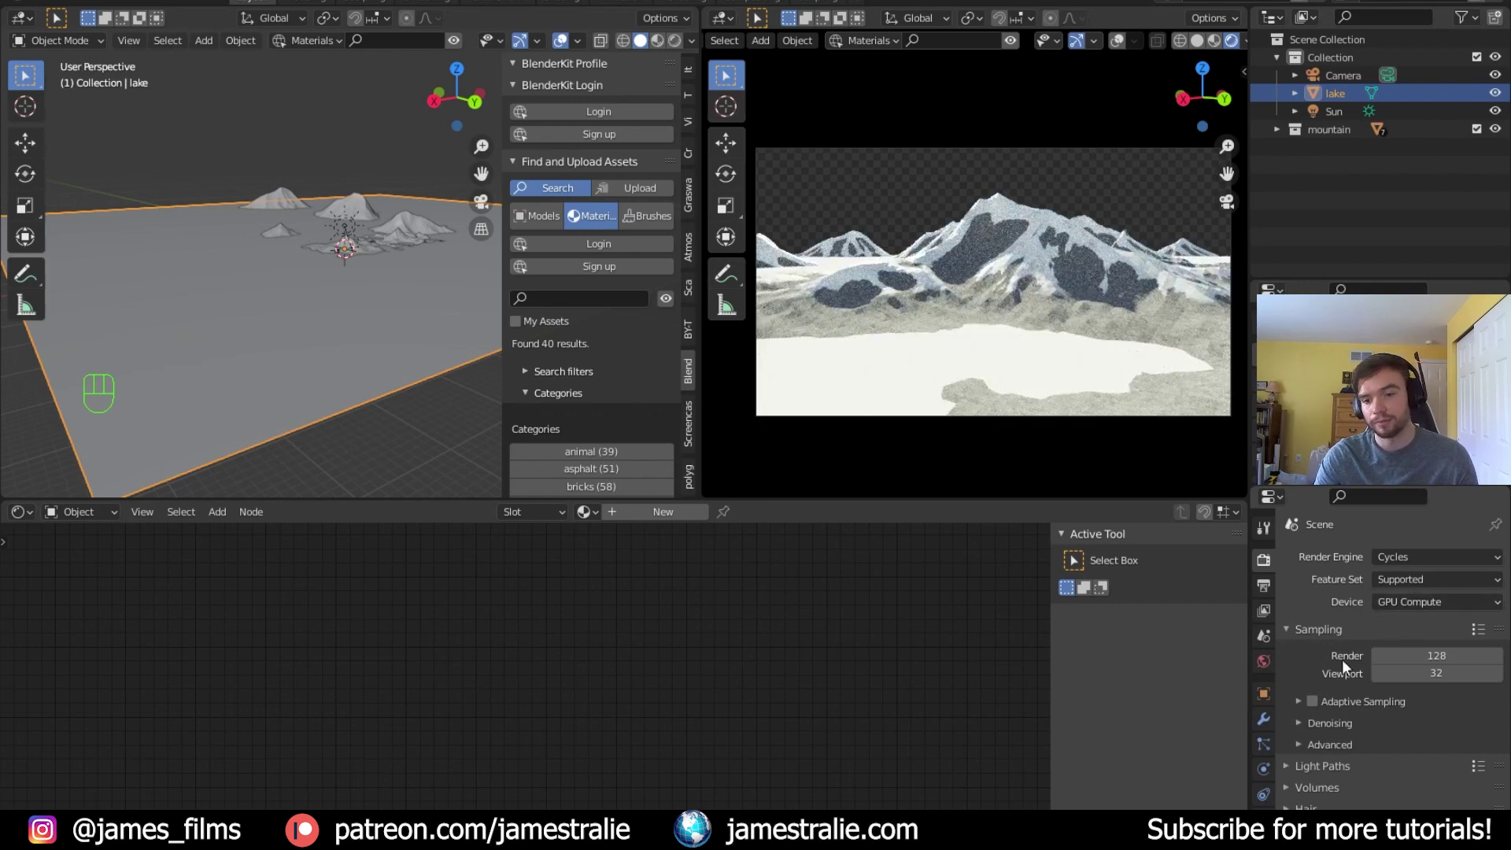
Enable viewport denoising with OptiX and a start sample of 32
left_click(1329, 721)
scroll(1341, 701, "down", 4)
left_click(1377, 628)
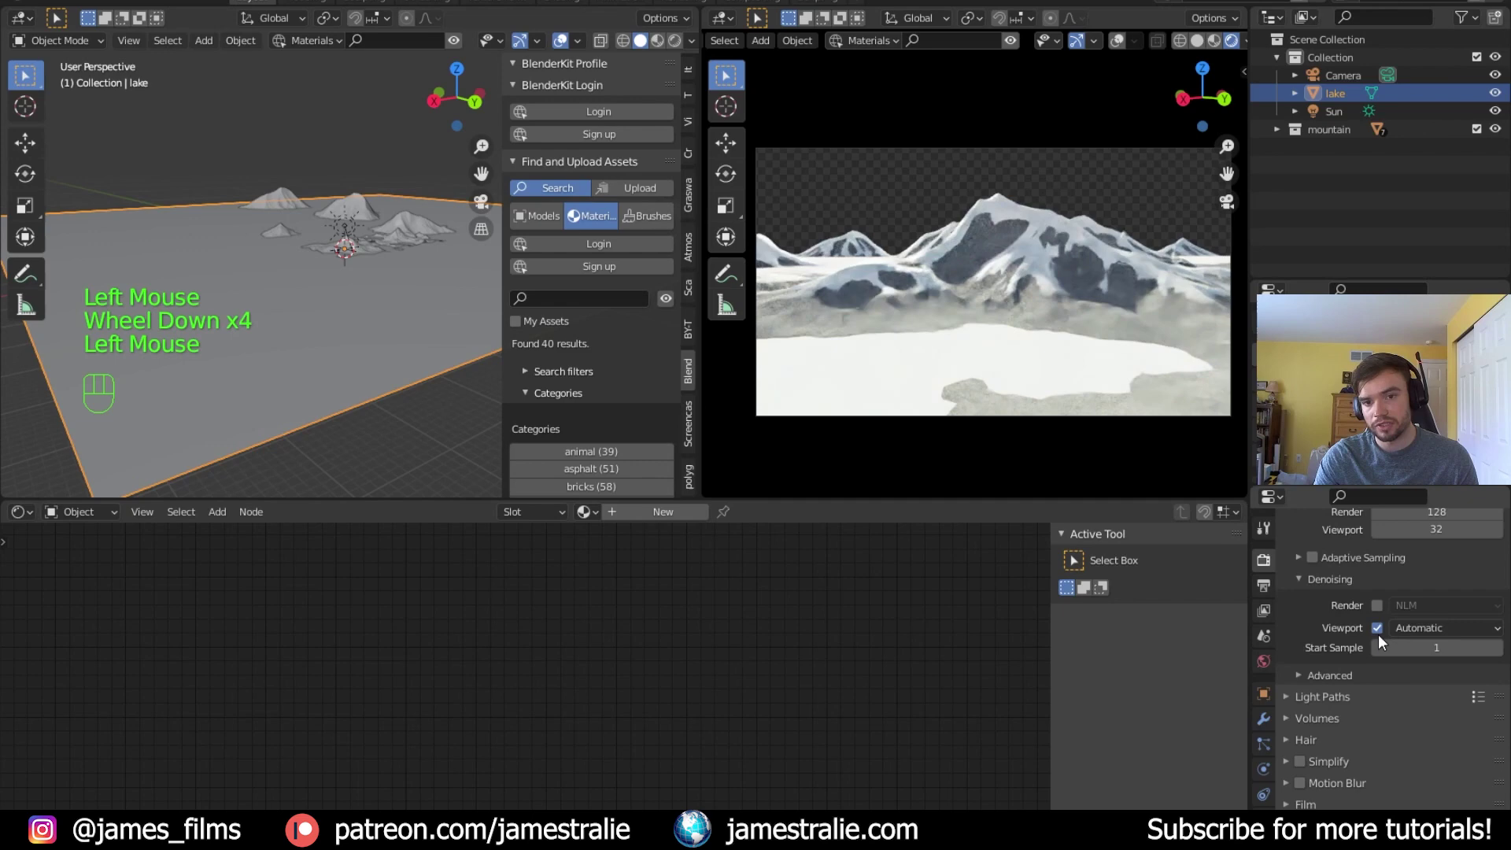
left_click(1409, 627)
left_click(1413, 668)
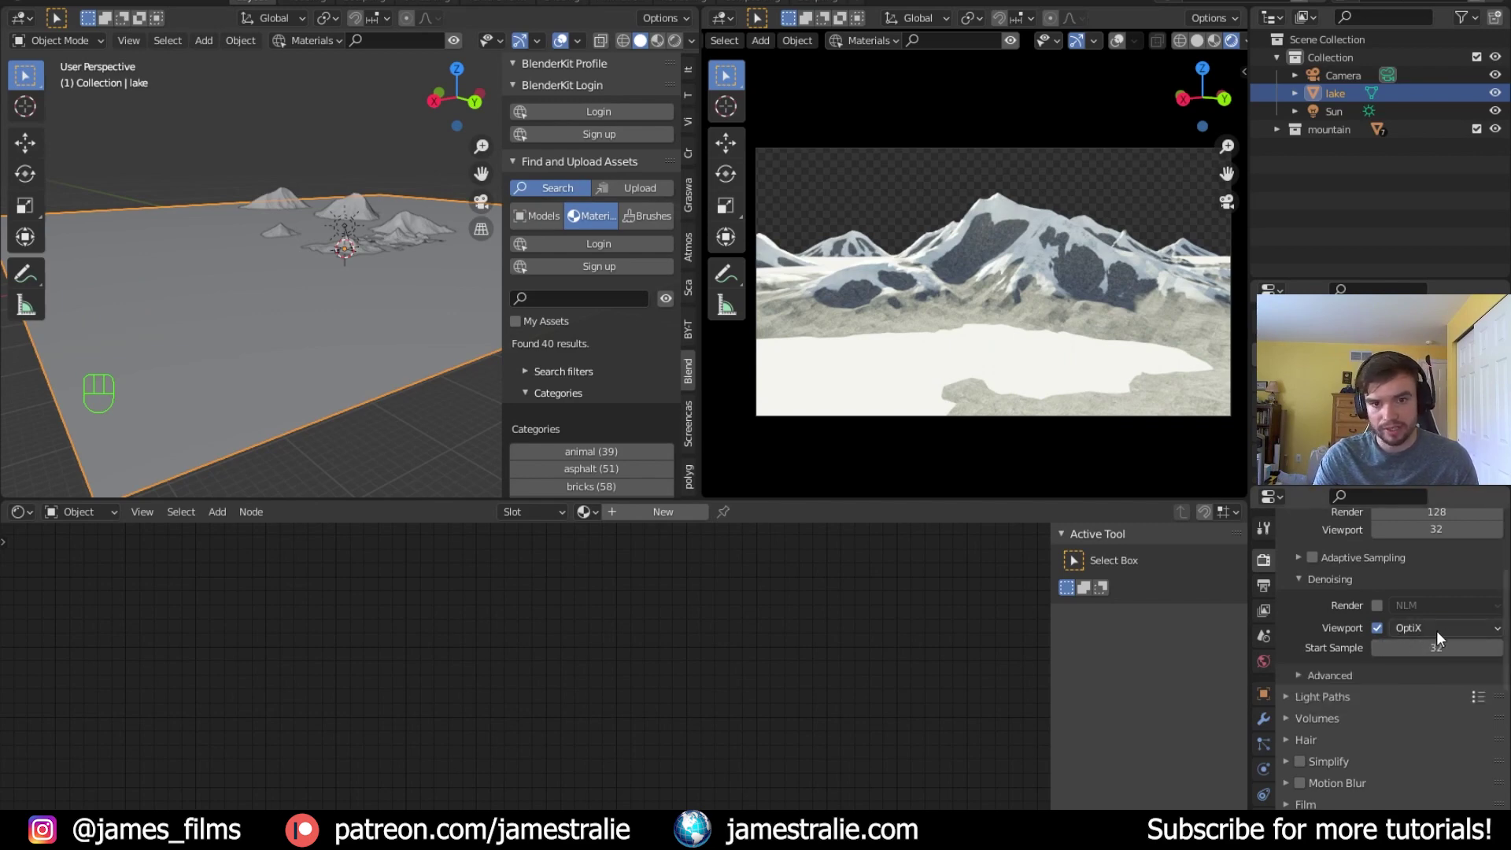
Examine the denoised camera view and the lake area around the camera and foreground terrain
mouse_move(1088, 438)
middle_mouse_down("shift")
mouse_move(1072, 447)
mouse_move(1079, 423)
middle_mouse_up("shift")
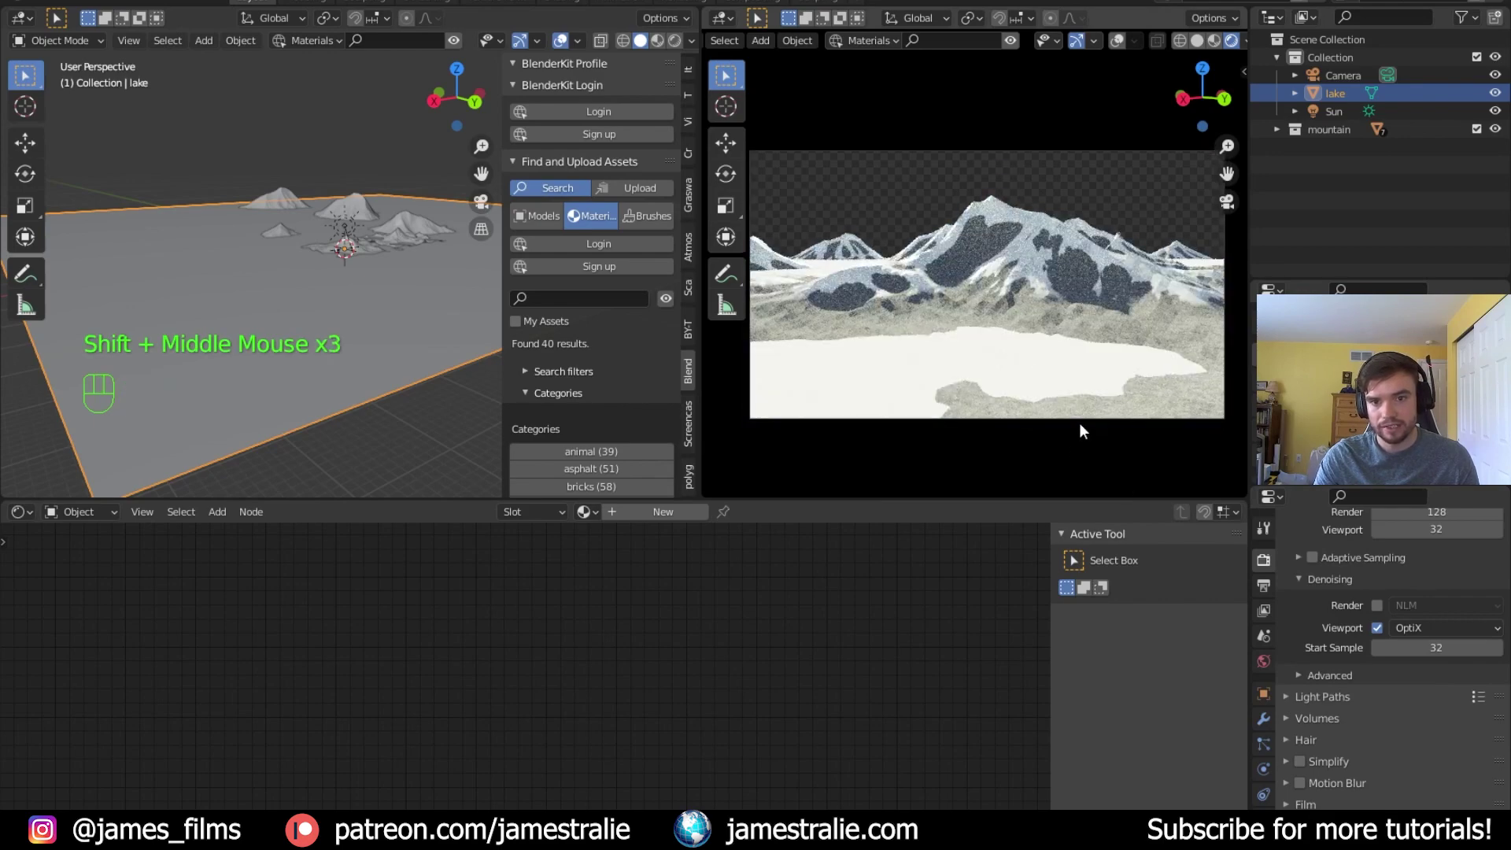
middle_click_drag(306, 291, 385, 296)
scroll(302, 314, "up", 4)
scroll(318, 290, "down", 2)
scroll(407, 325, "up", 1)
scroll(372, 293, "up", 1)
scroll(386, 296, "down", 1)
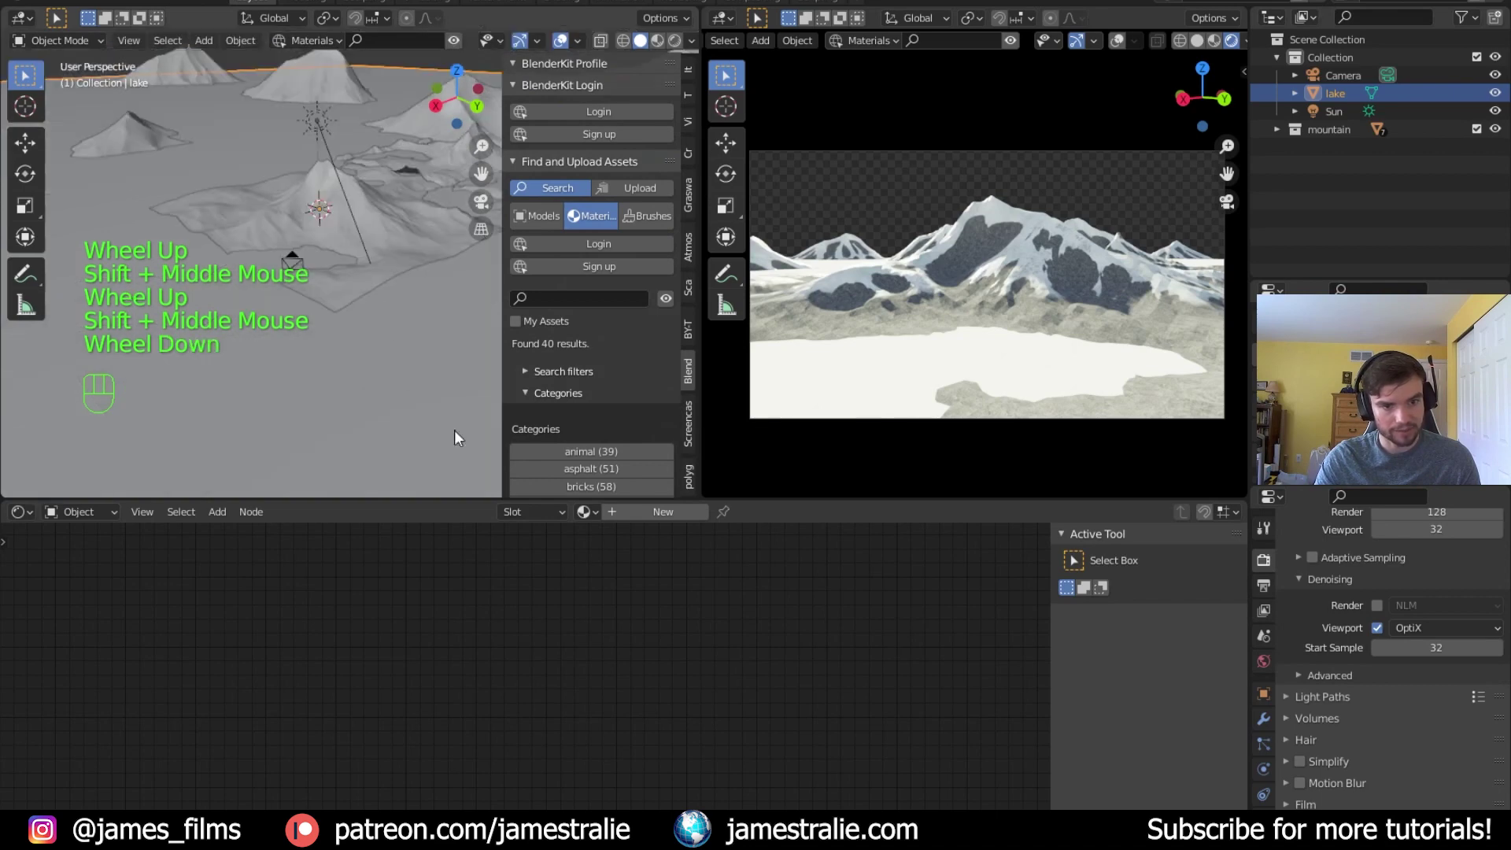
Create a new material for the lake and name it water
left_click(693, 513)
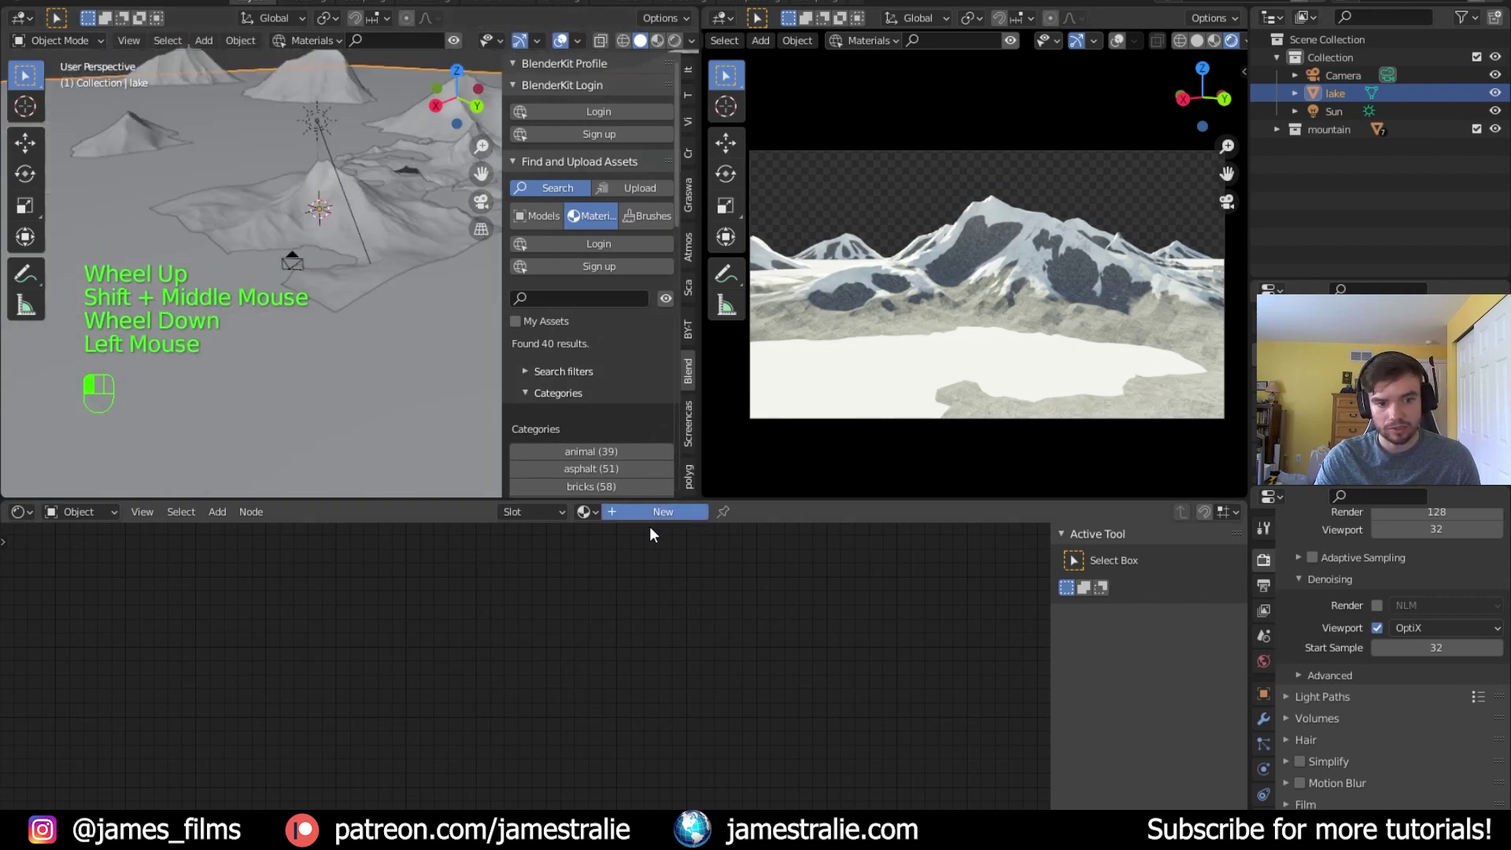
double_click(639, 512)
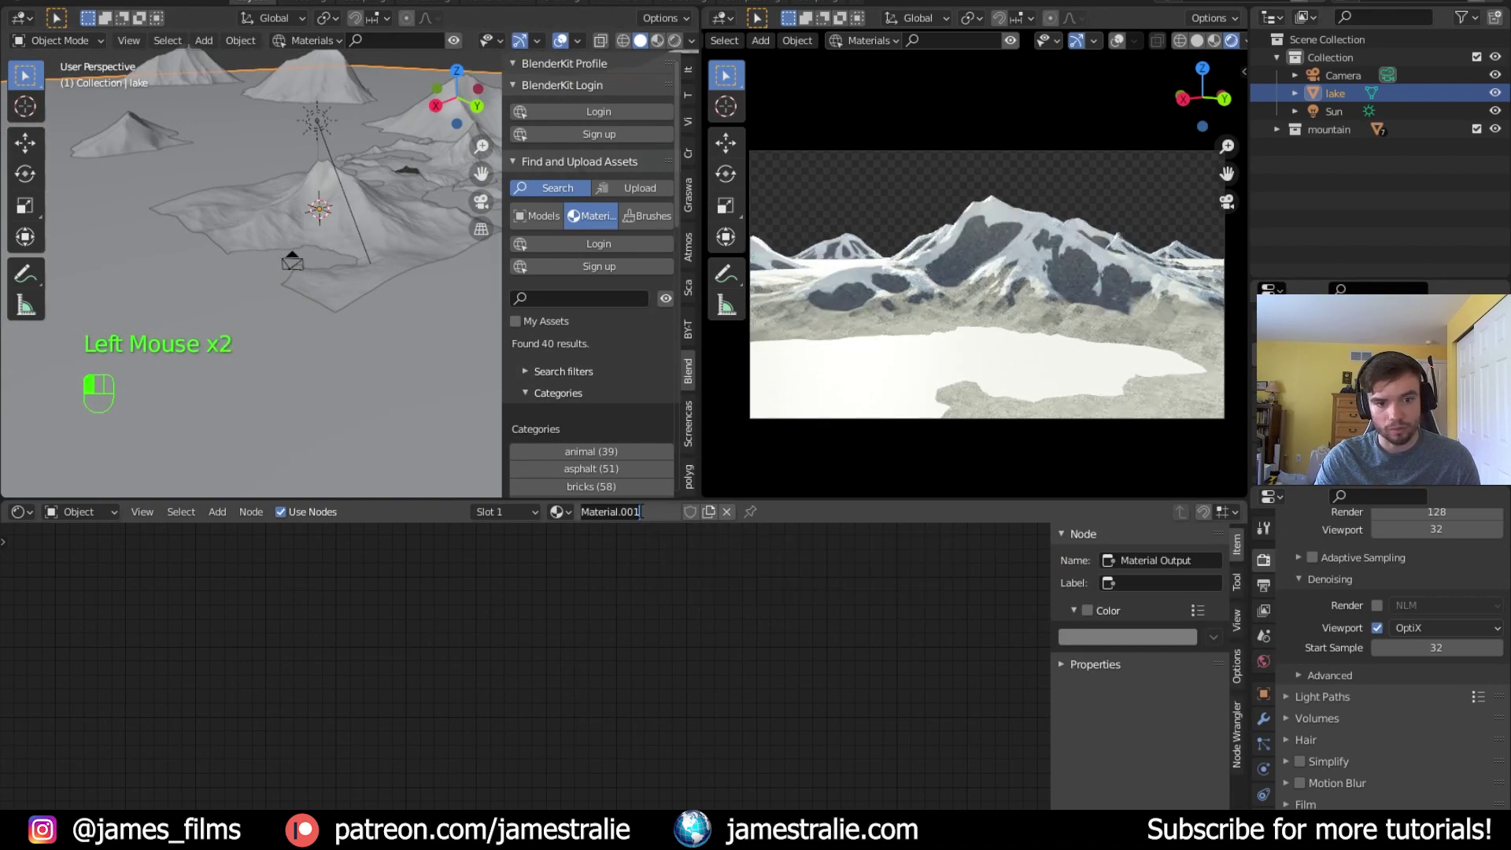
type("water")
key("Return")
Subdivide the lake mesh twice, using 100 cuts for the second subdivision, and return to Object Mode
scroll(399, 322, "down", 4)
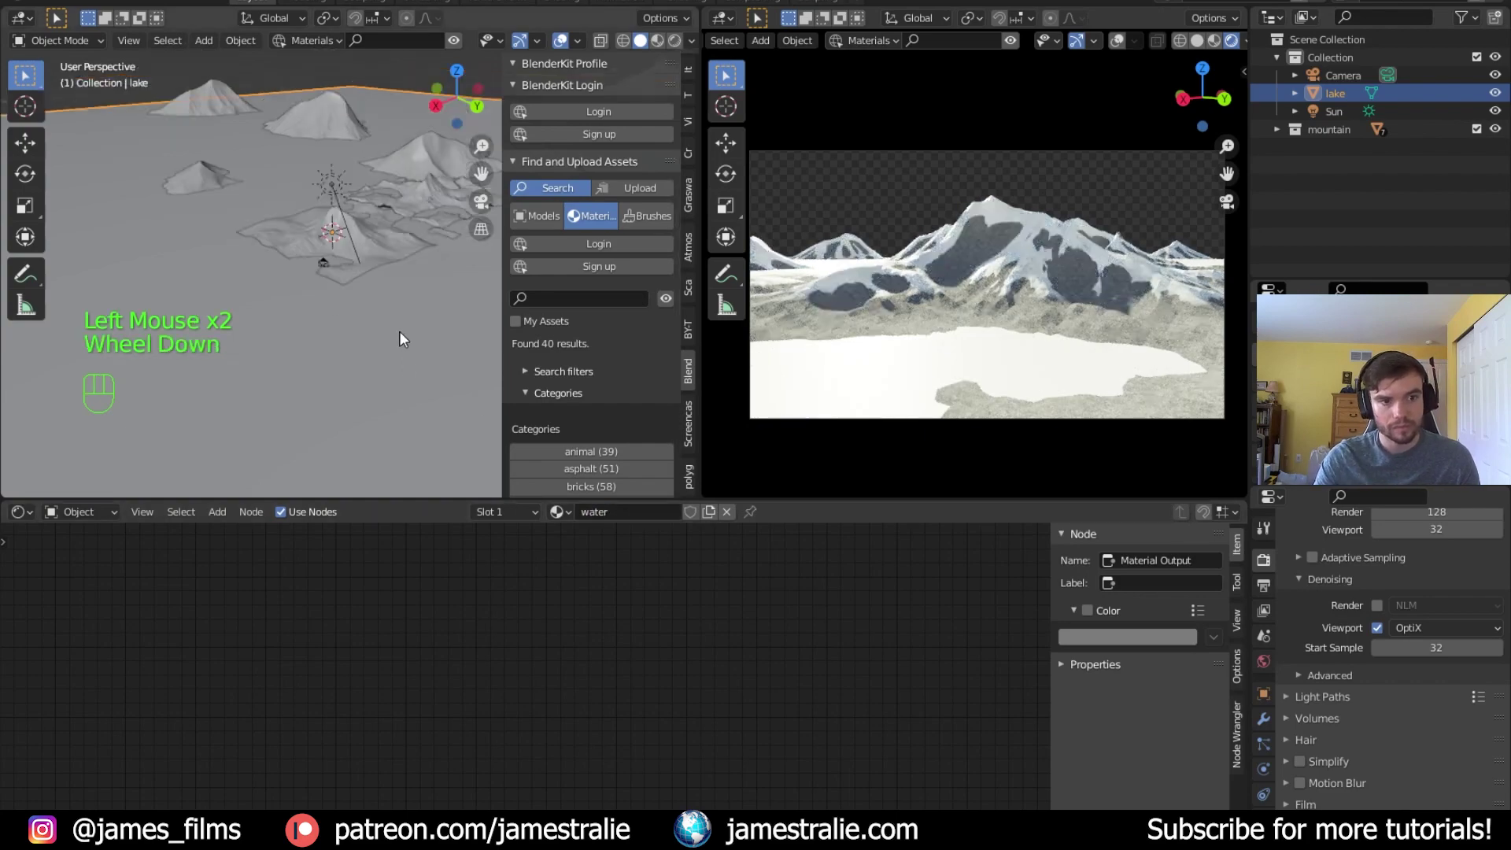
key("Tab")
right_click(394, 296)
right_click(394, 296)
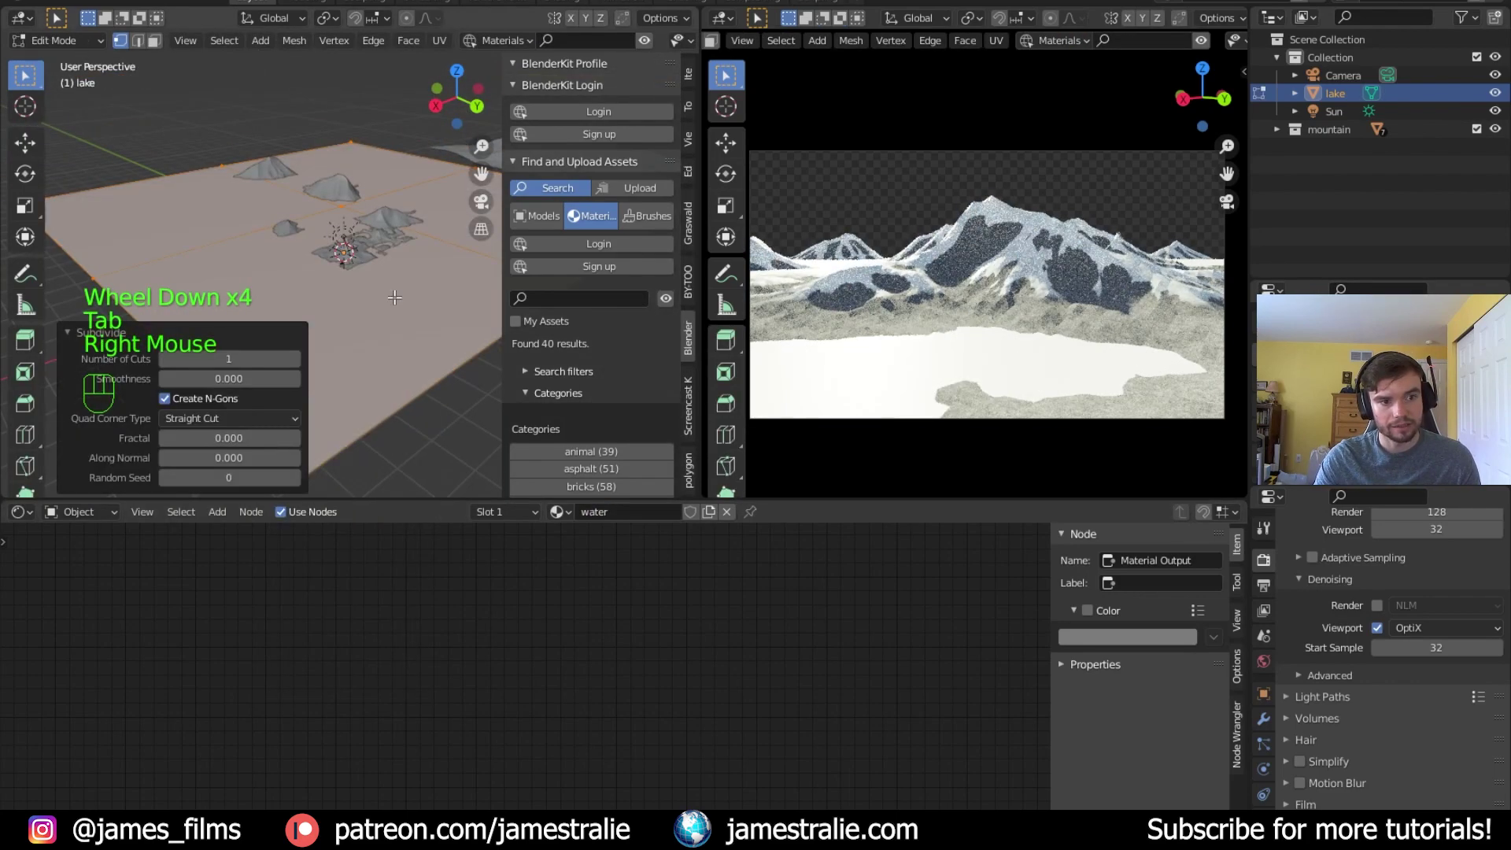
left_click(233, 358)
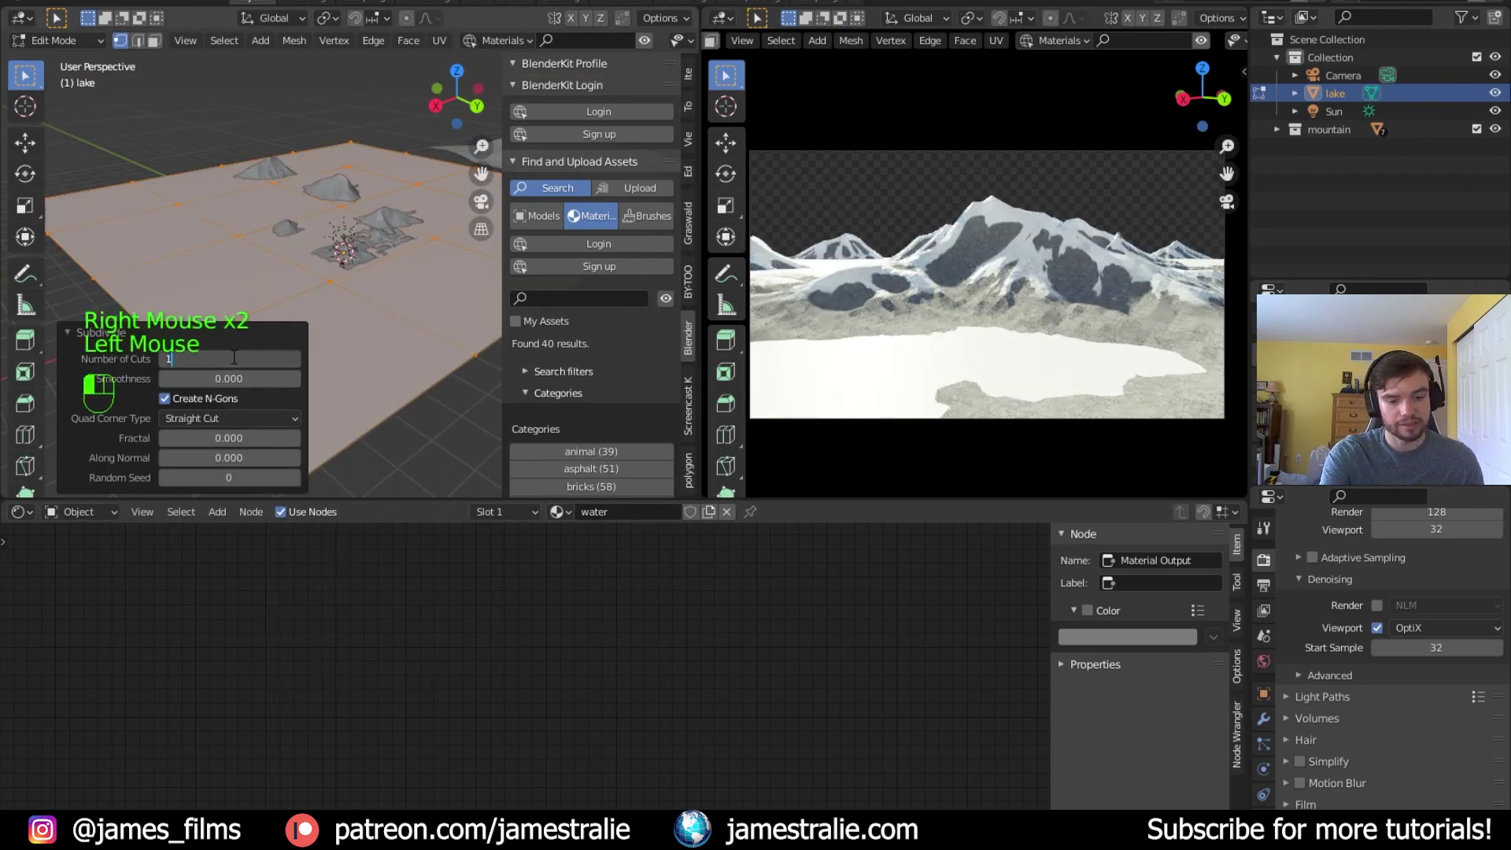
type("00")
key("Tab")
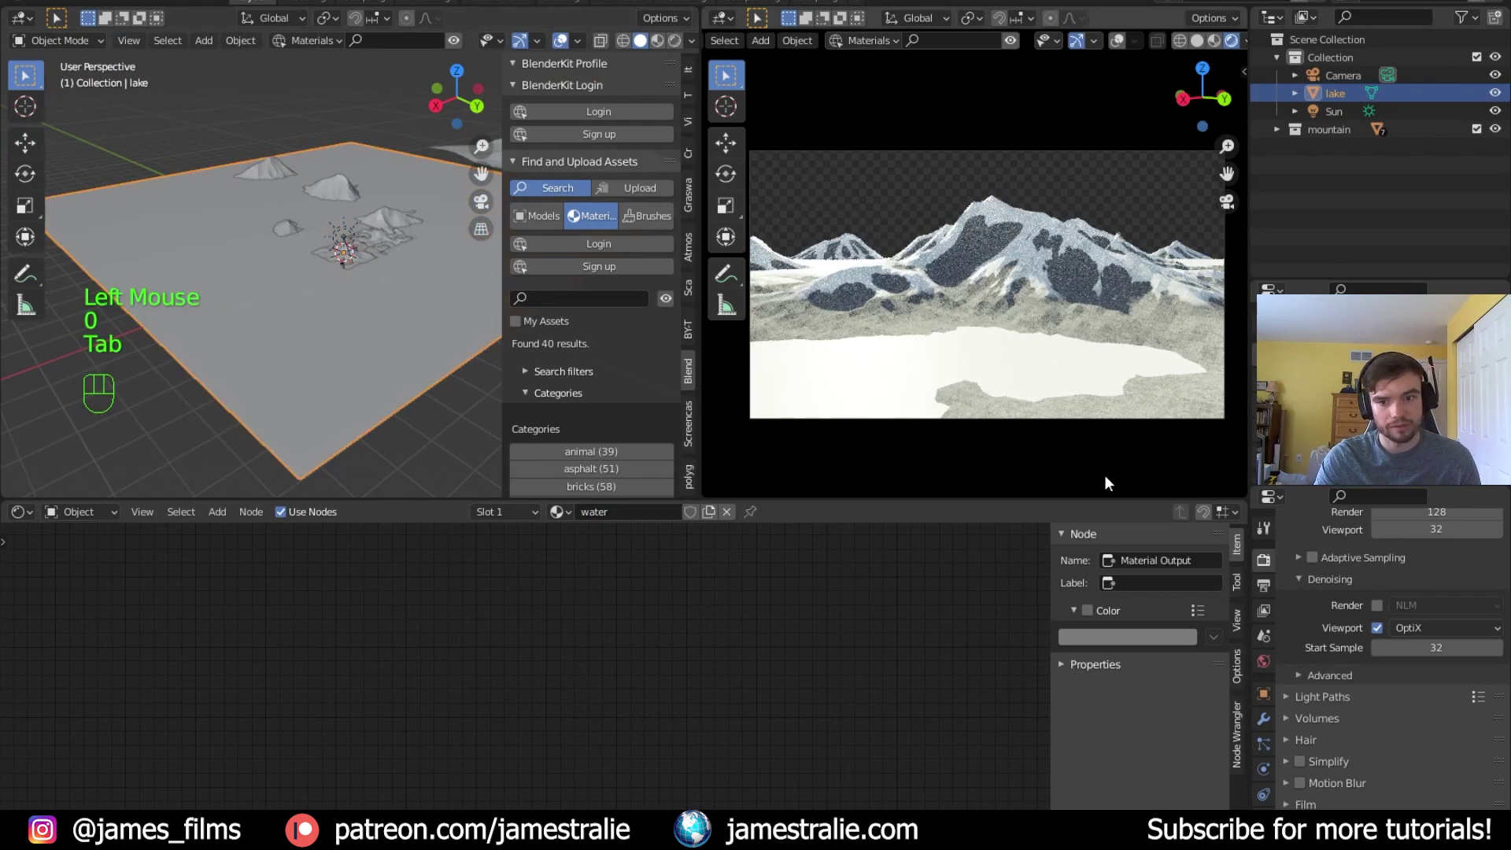
Add a Subdivision Surface modifier and a Displace modifier to the lake
left_click(1263, 718)
left_click(1418, 557)
left_click(1368, 554)
left_click(1368, 554)
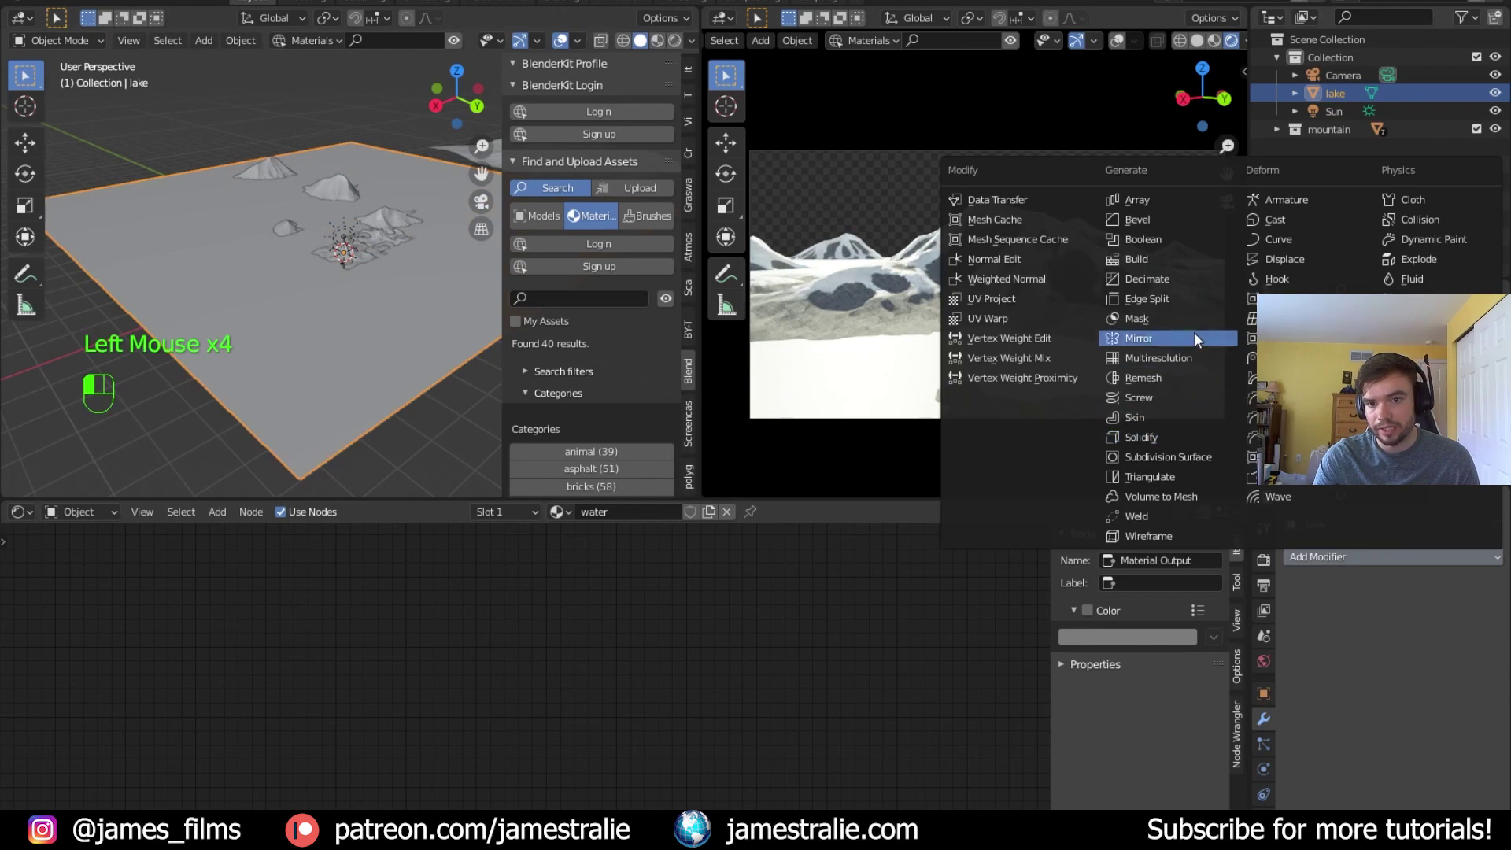
left_click(1212, 461)
left_click(1427, 557)
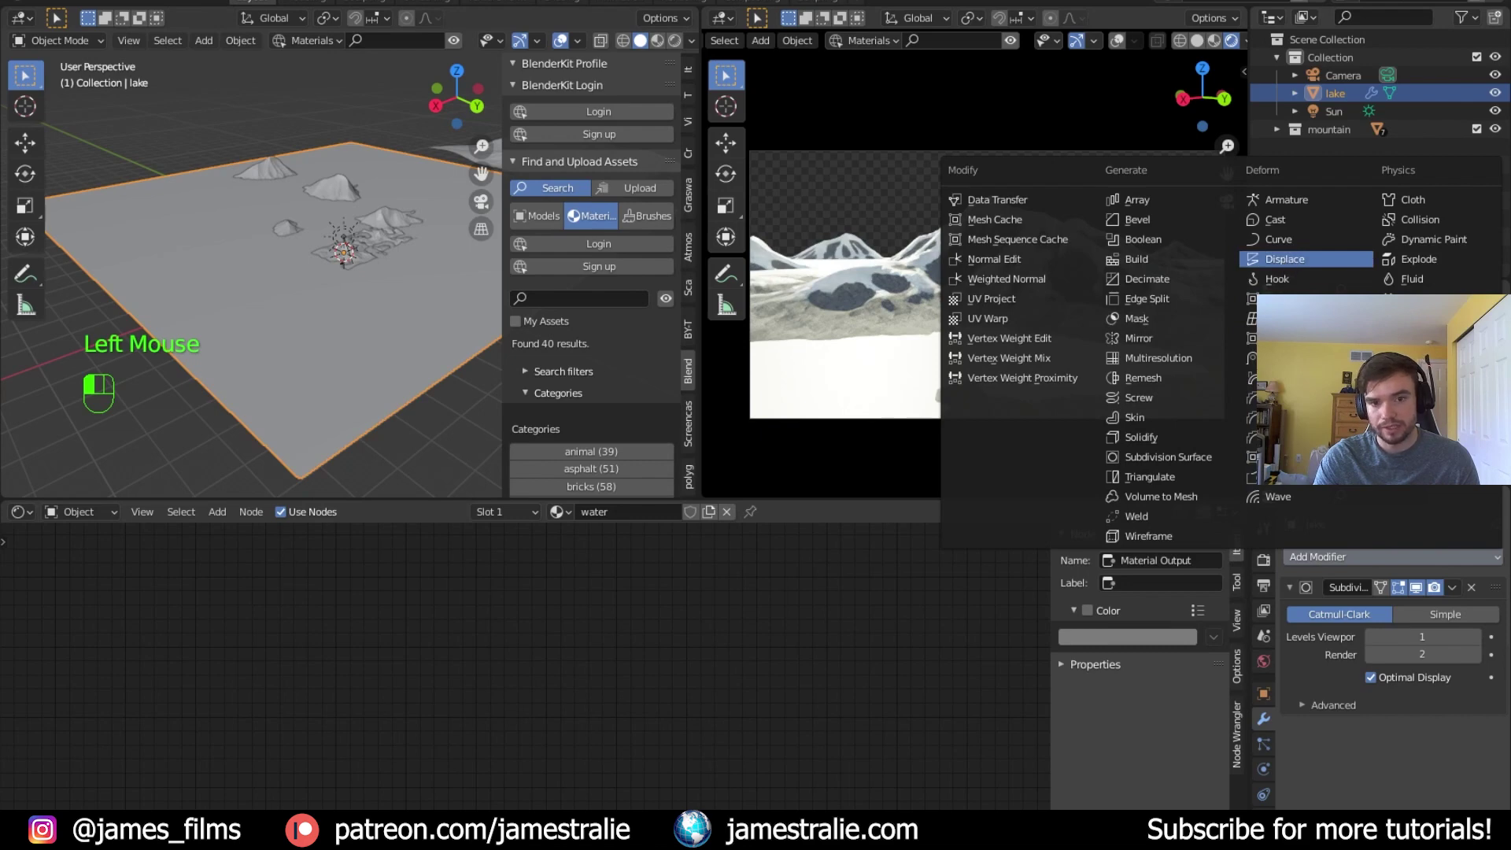
left_click(1283, 258)
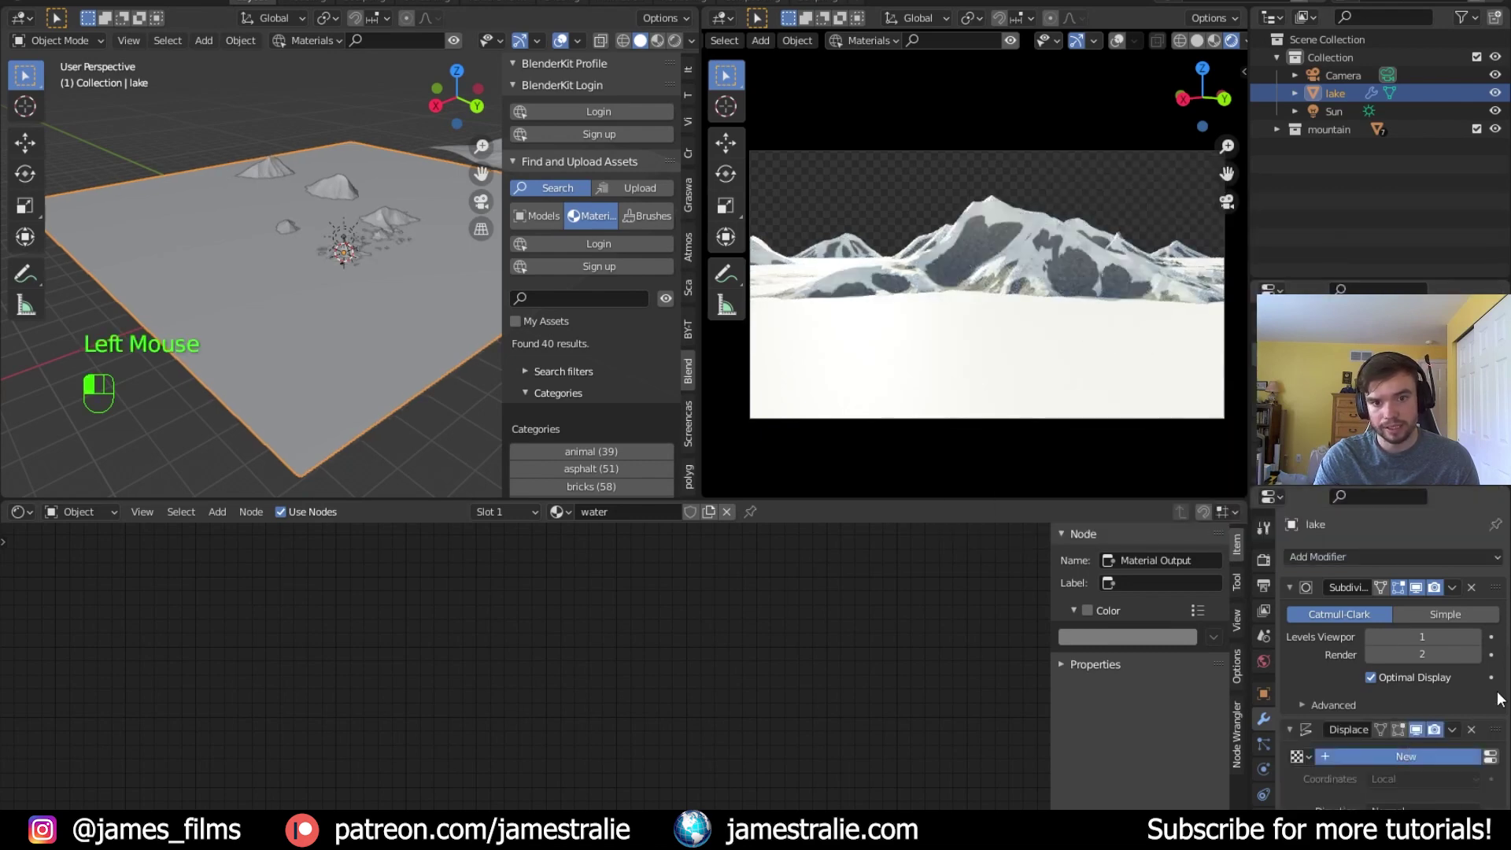
Give the lake's Displace modifier a new texture and change its type to Clouds
scroll(1498, 779, "down", 2)
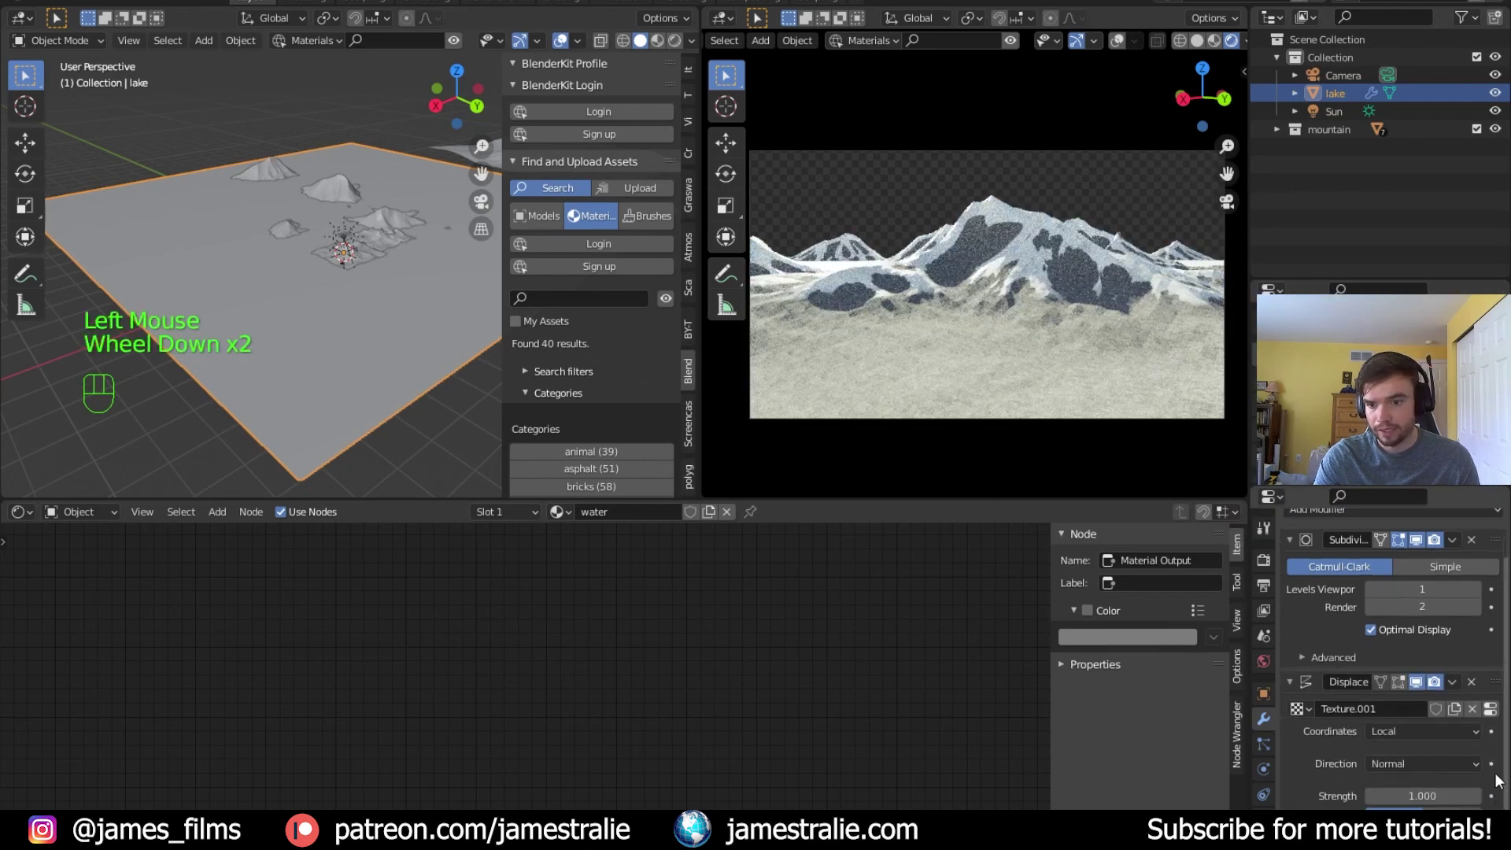
left_click(1491, 710)
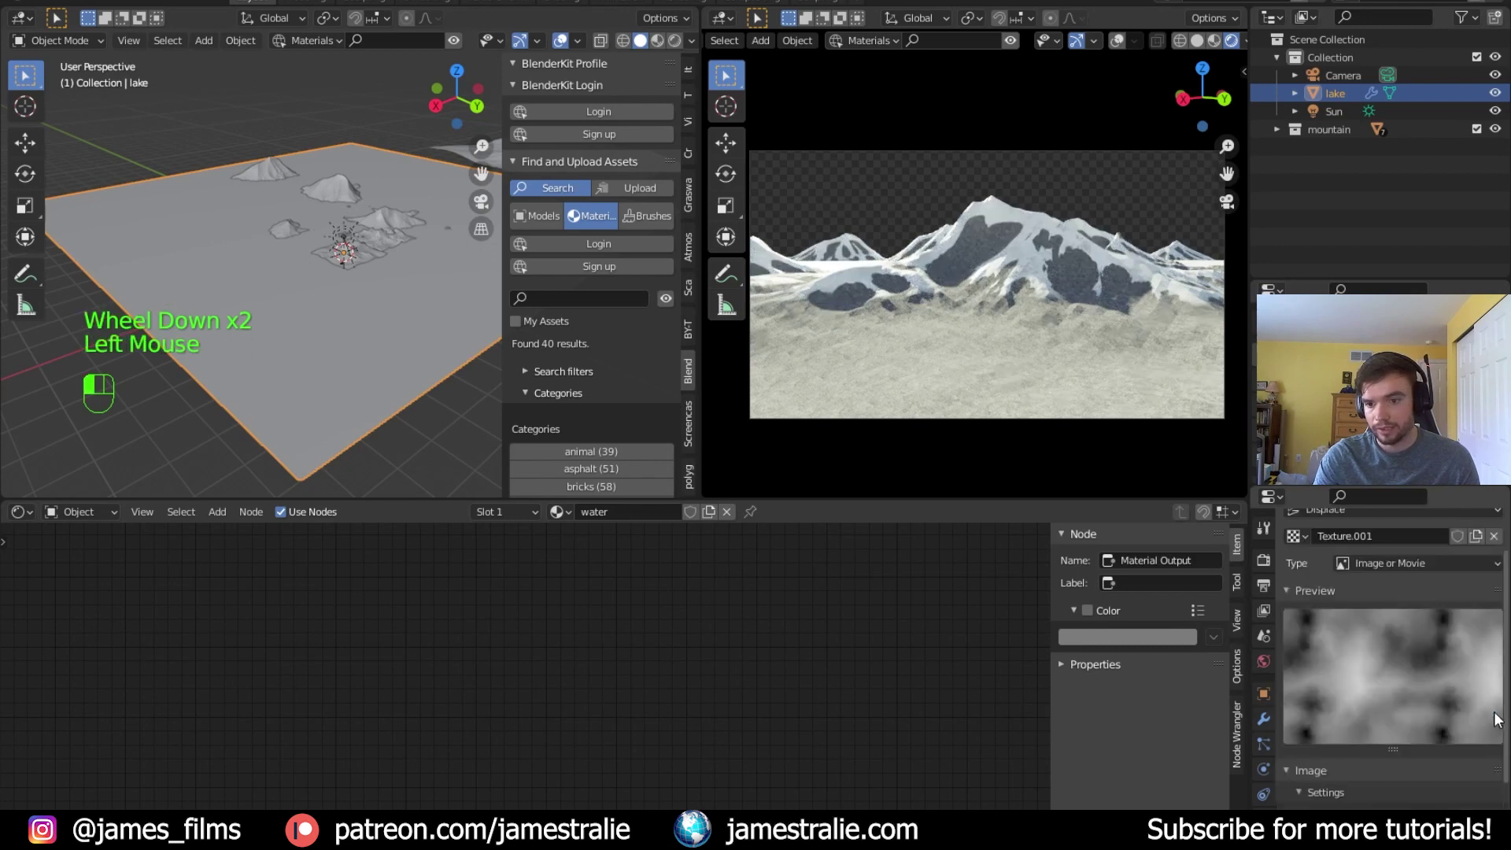
left_click(1424, 557)
left_click(1396, 625)
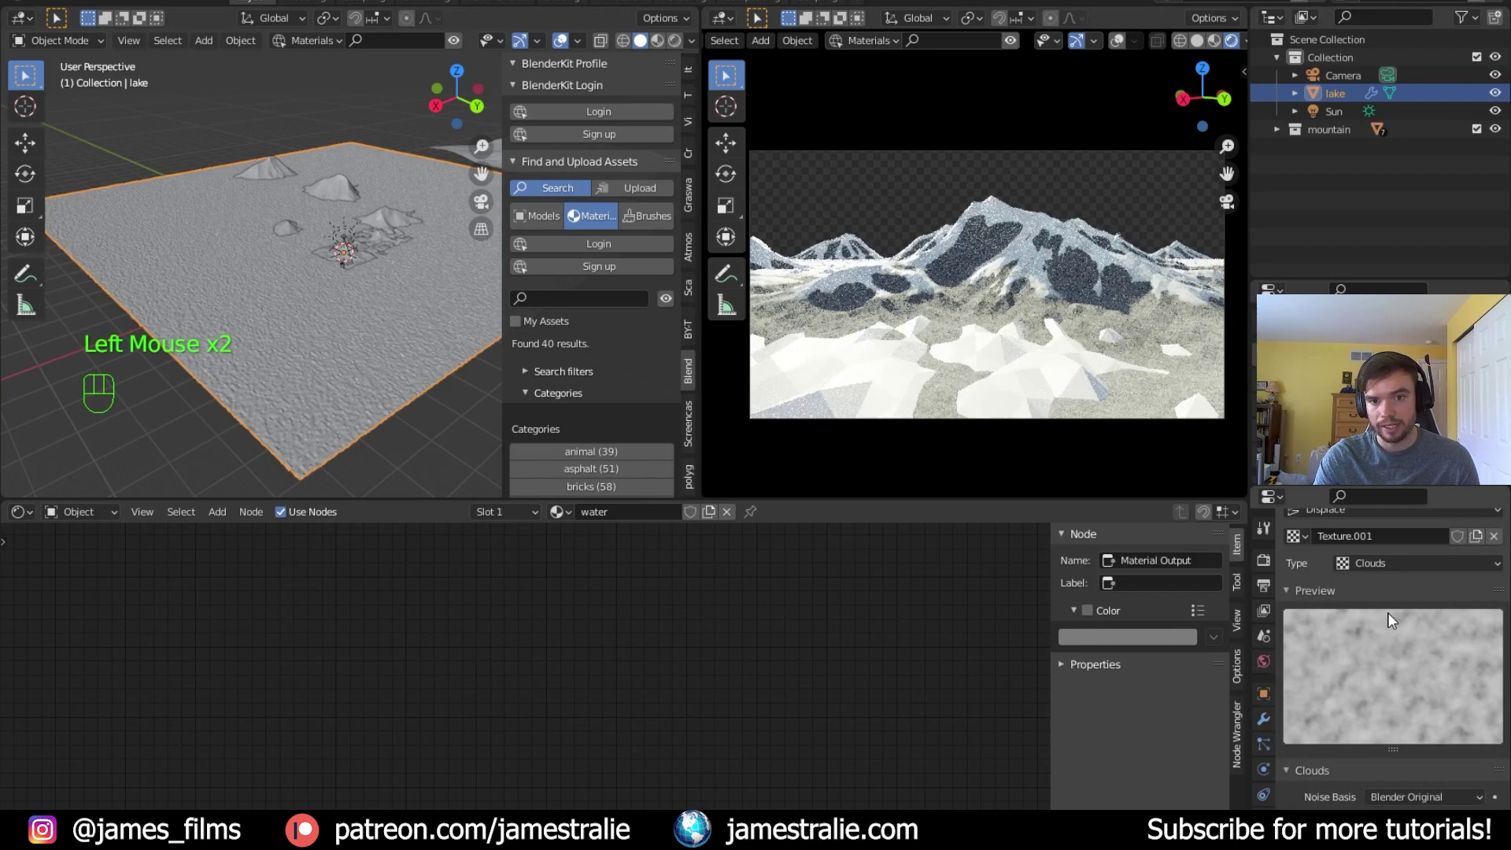
Set the size of the lake's Clouds displacement texture to 0.10
scroll(1377, 668, "down", 5)
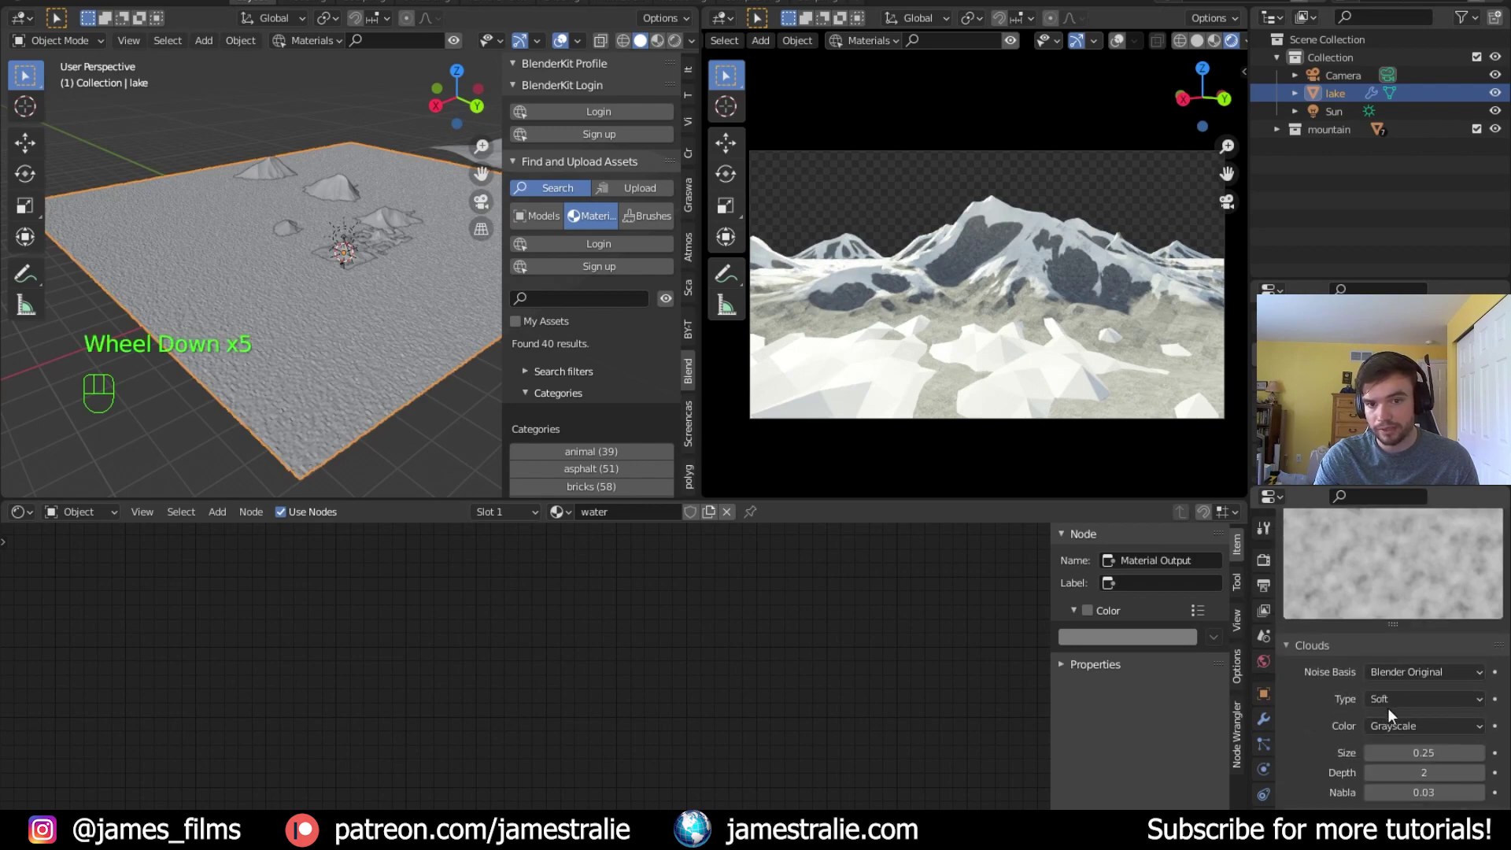
left_click(1408, 752)
mouse_move(1408, 753)
left_mouse_down()
mouse_move(1433, 752)
mouse_move(1409, 752)
left_mouse_up()
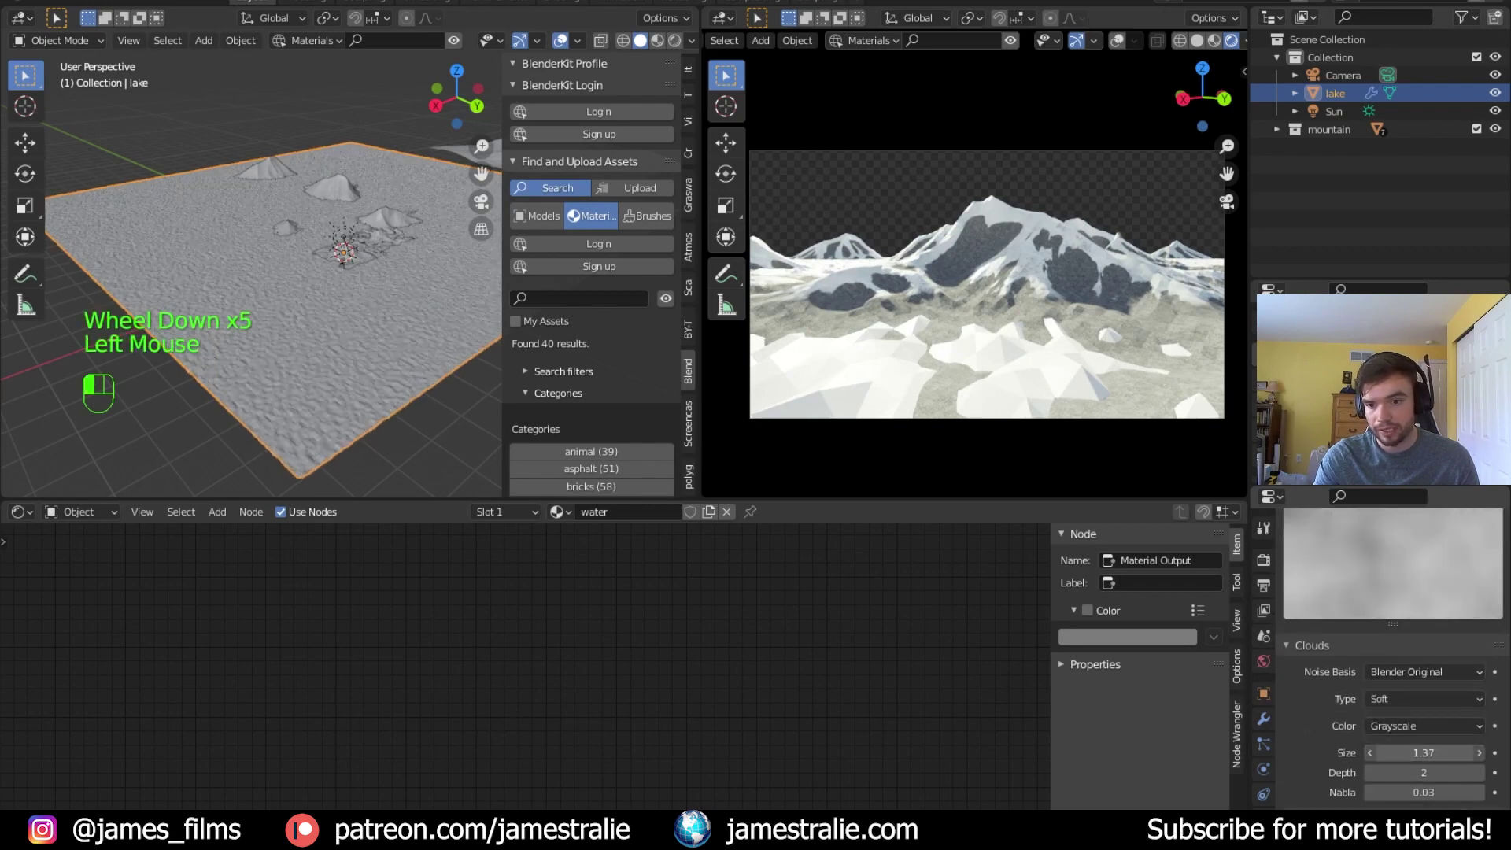
left_click(1409, 752)
type("0.1")
key("Return")
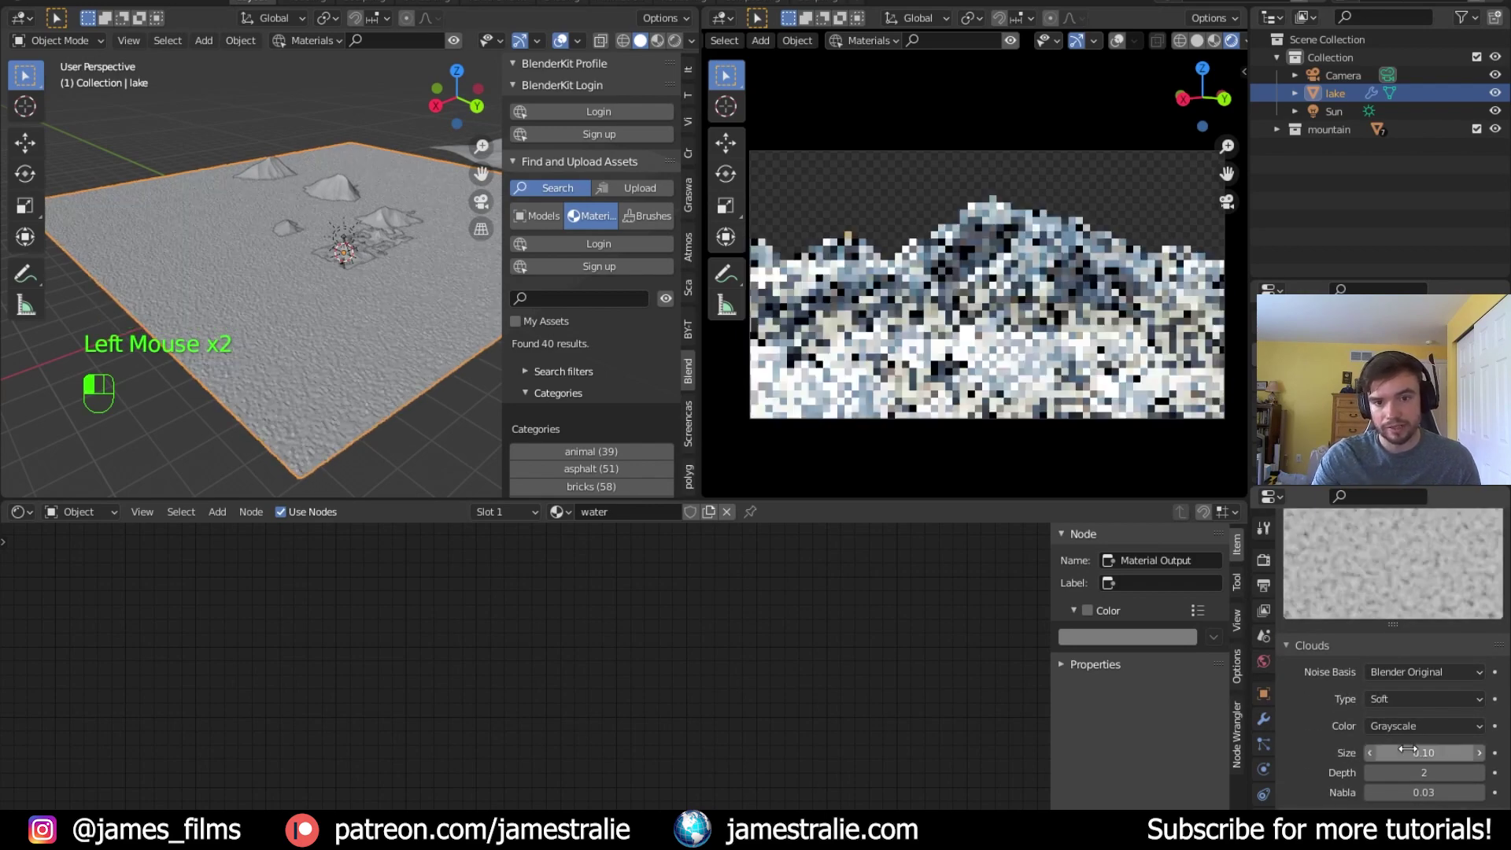
Set the strength of the lake's Displace modifier to 0.02
left_click(1264, 719)
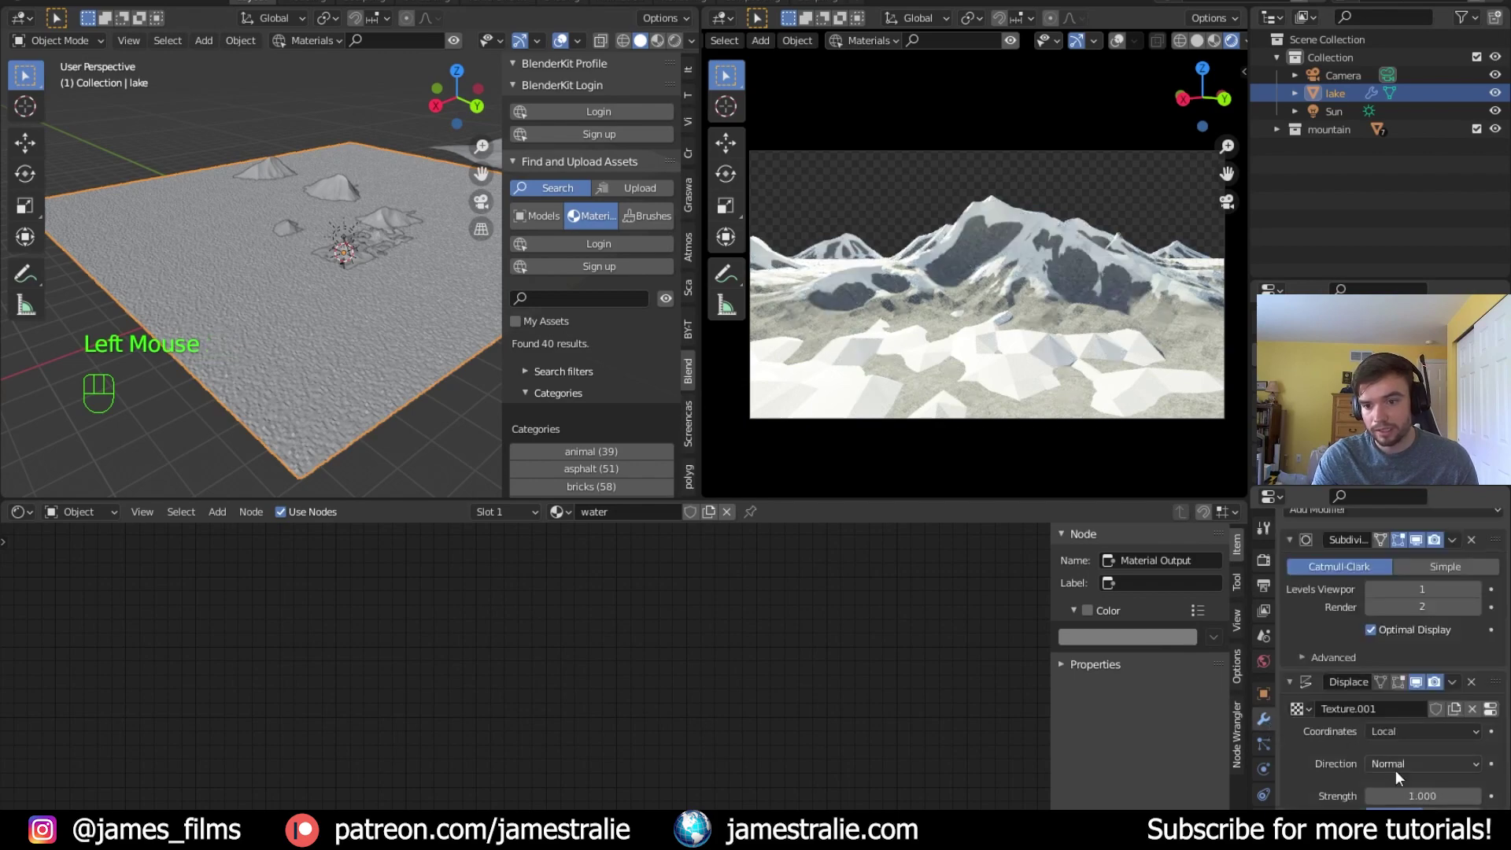
double_click(1405, 793)
type(".2")
key("Return")
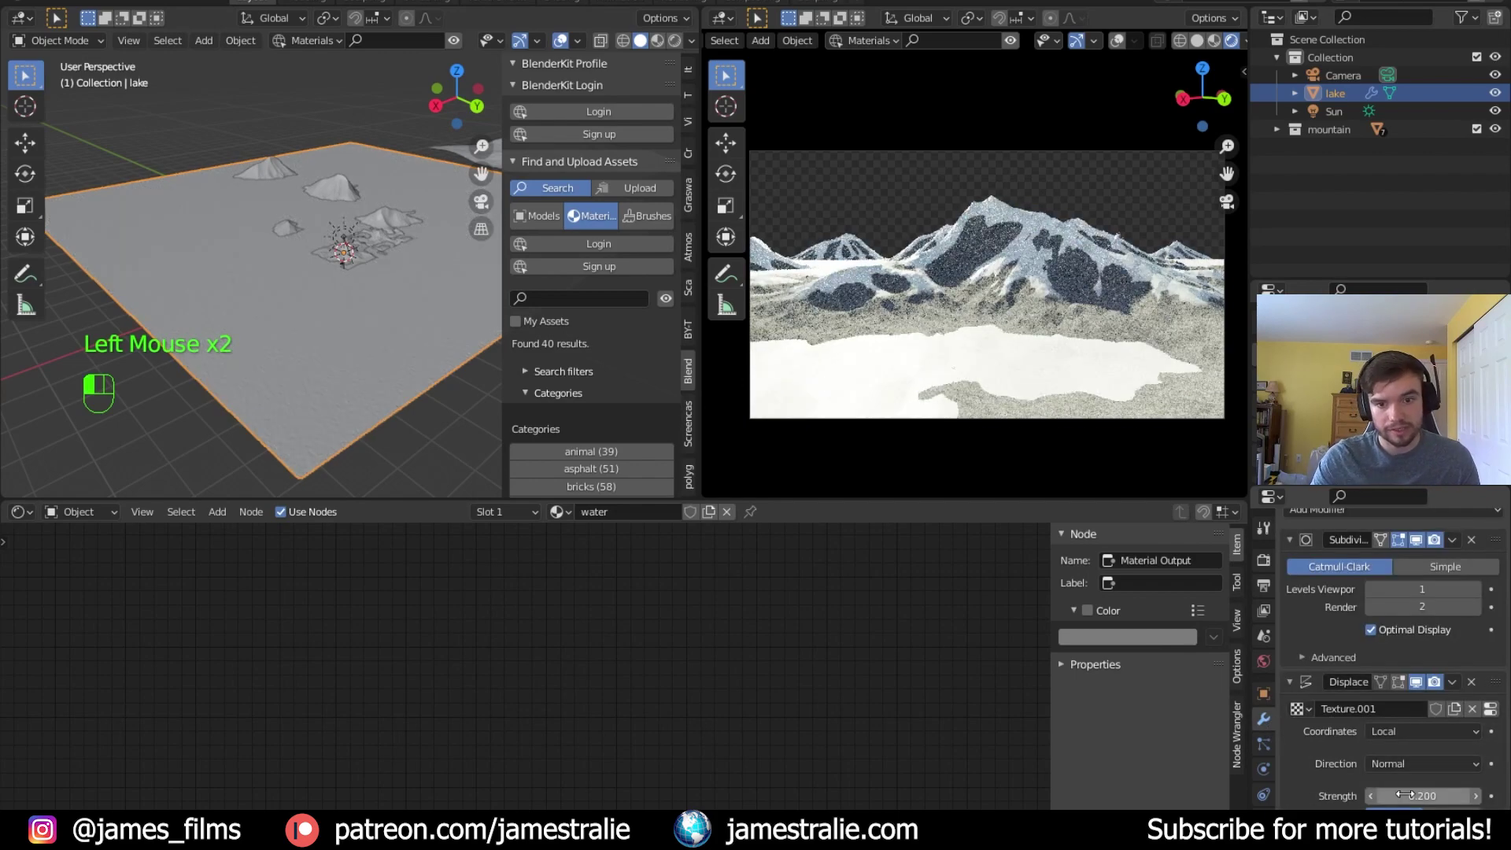
left_click(1391, 795)
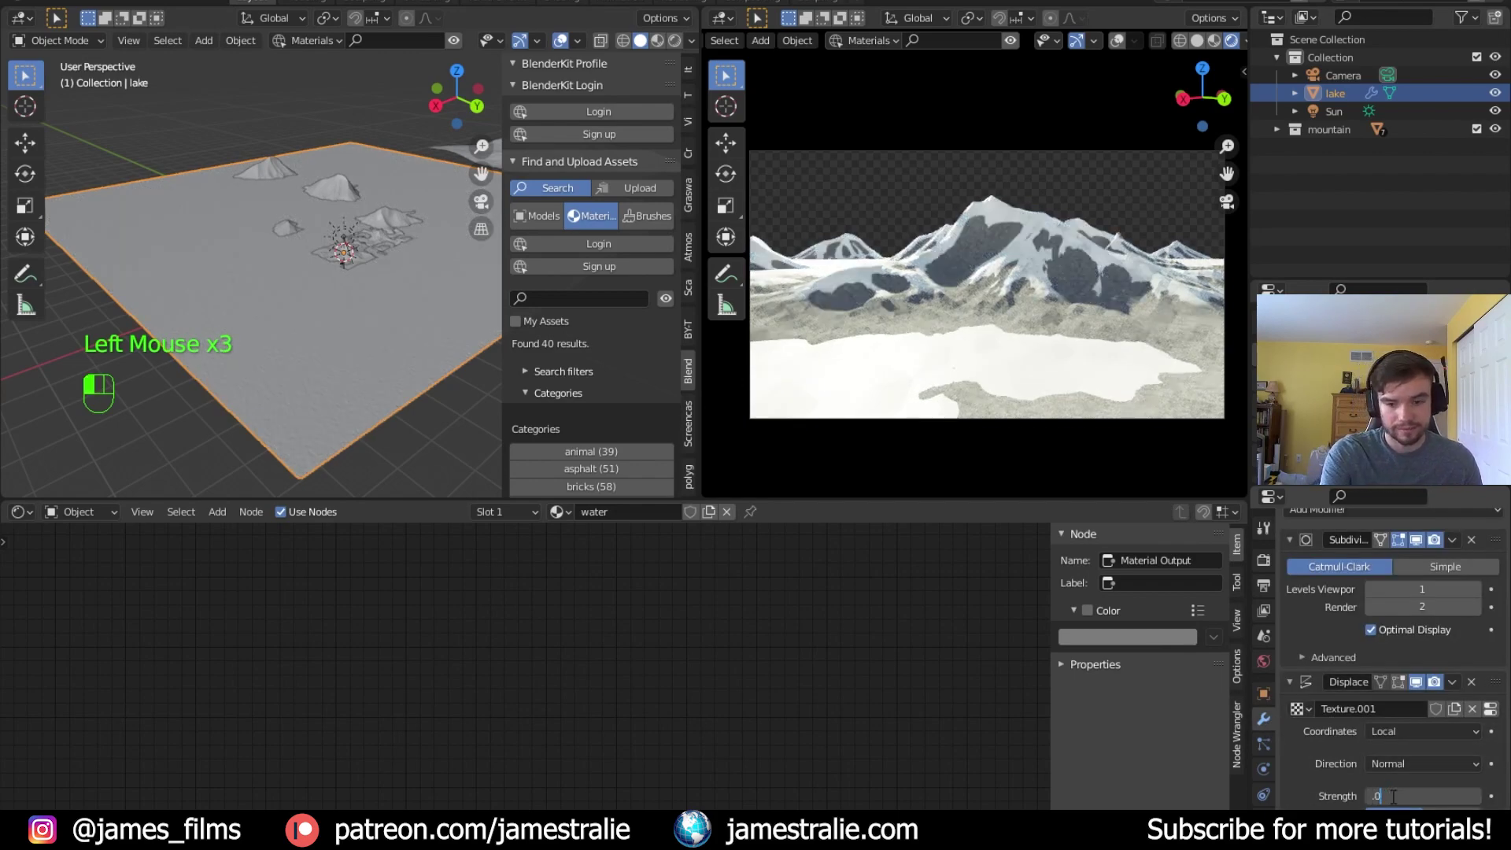
type(".02")
key("Return")
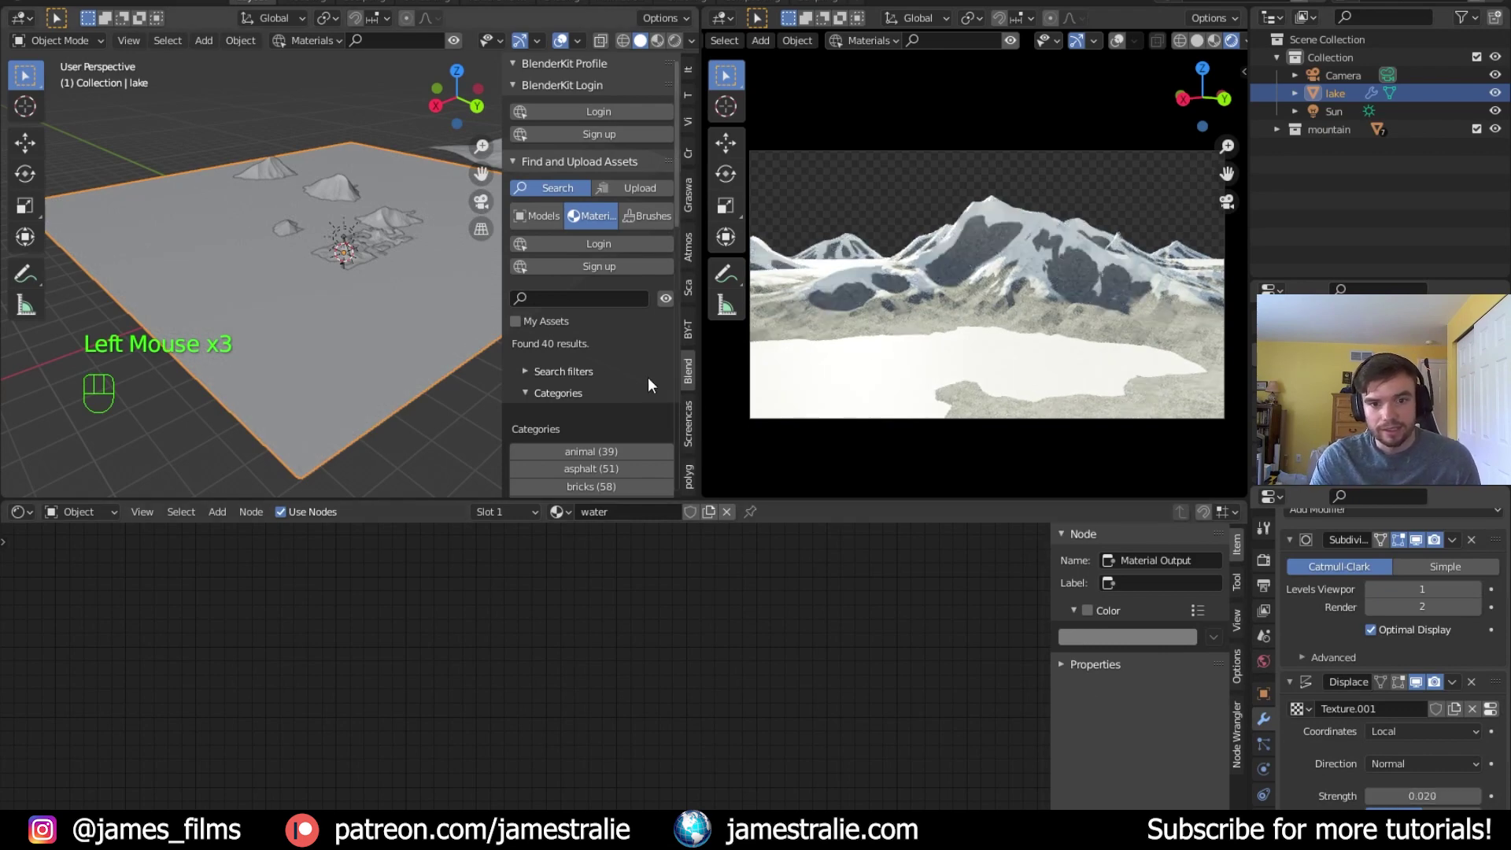
Examine the displaced lake surface around the mountains and in the rendered camera view
scroll(360, 339, "up", 6)
scroll(359, 363, "down", 2)
middle_click_drag(357, 361, 378, 326, "shift")
scroll(400, 354, "up", 2)
scroll(400, 351, "down", 1)
right_click(400, 322)
scroll(401, 317, "down", 2)
scroll(362, 327, "down", 3)
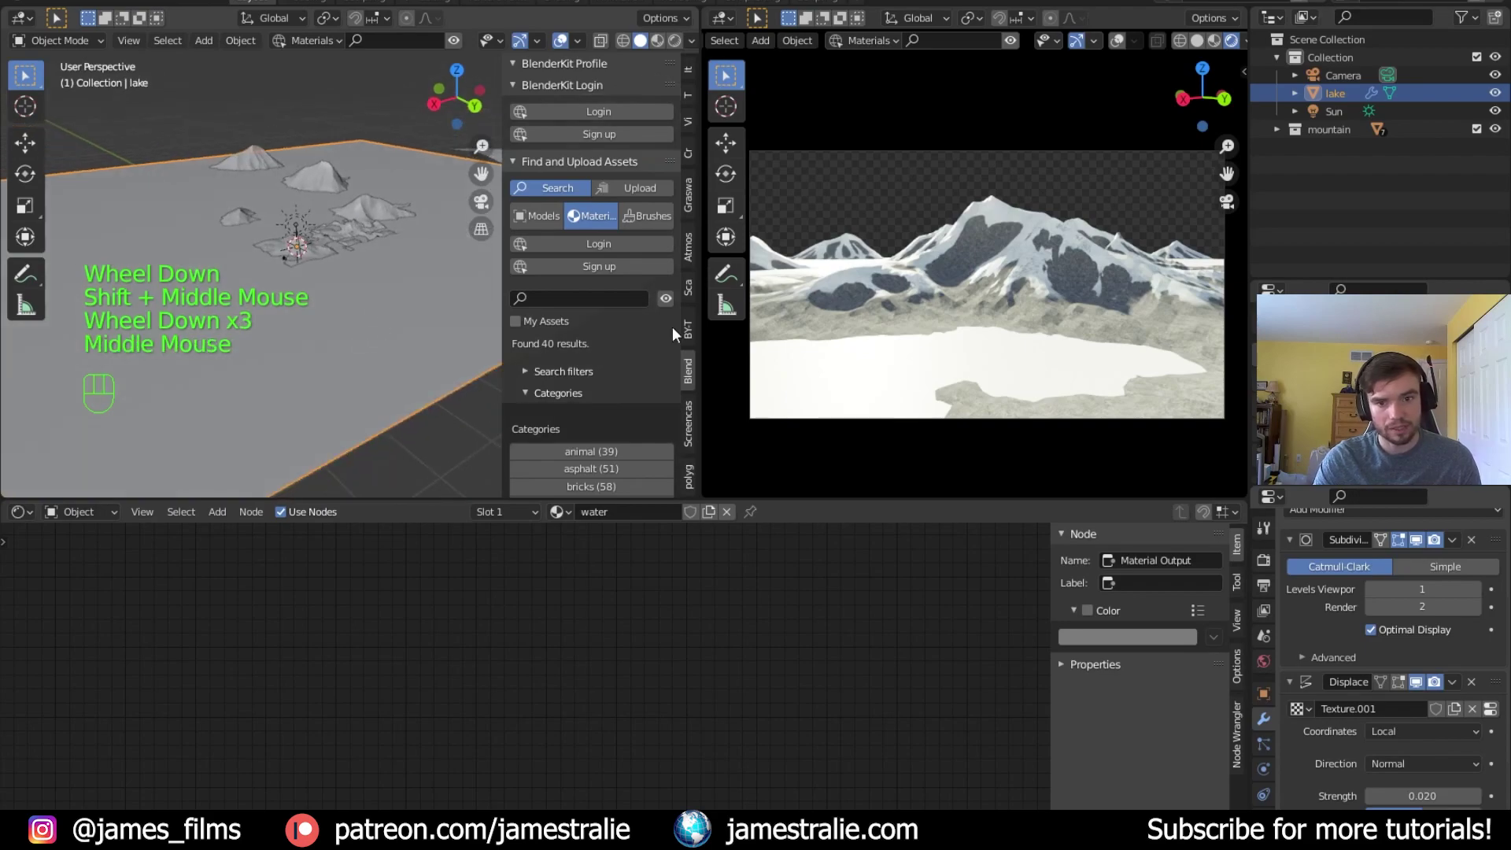
scroll(985, 362, "up", 4)
mouse_move(985, 362)
middle_mouse_down("shift")
mouse_move(1003, 302)
mouse_move(986, 335)
middle_mouse_up("shift")
scroll(1004, 303, "down", 4)
Set the water material's Principled BSDF transmission to 1.000 and its roughness to about 0.323
scroll(661, 582, "down", 14)
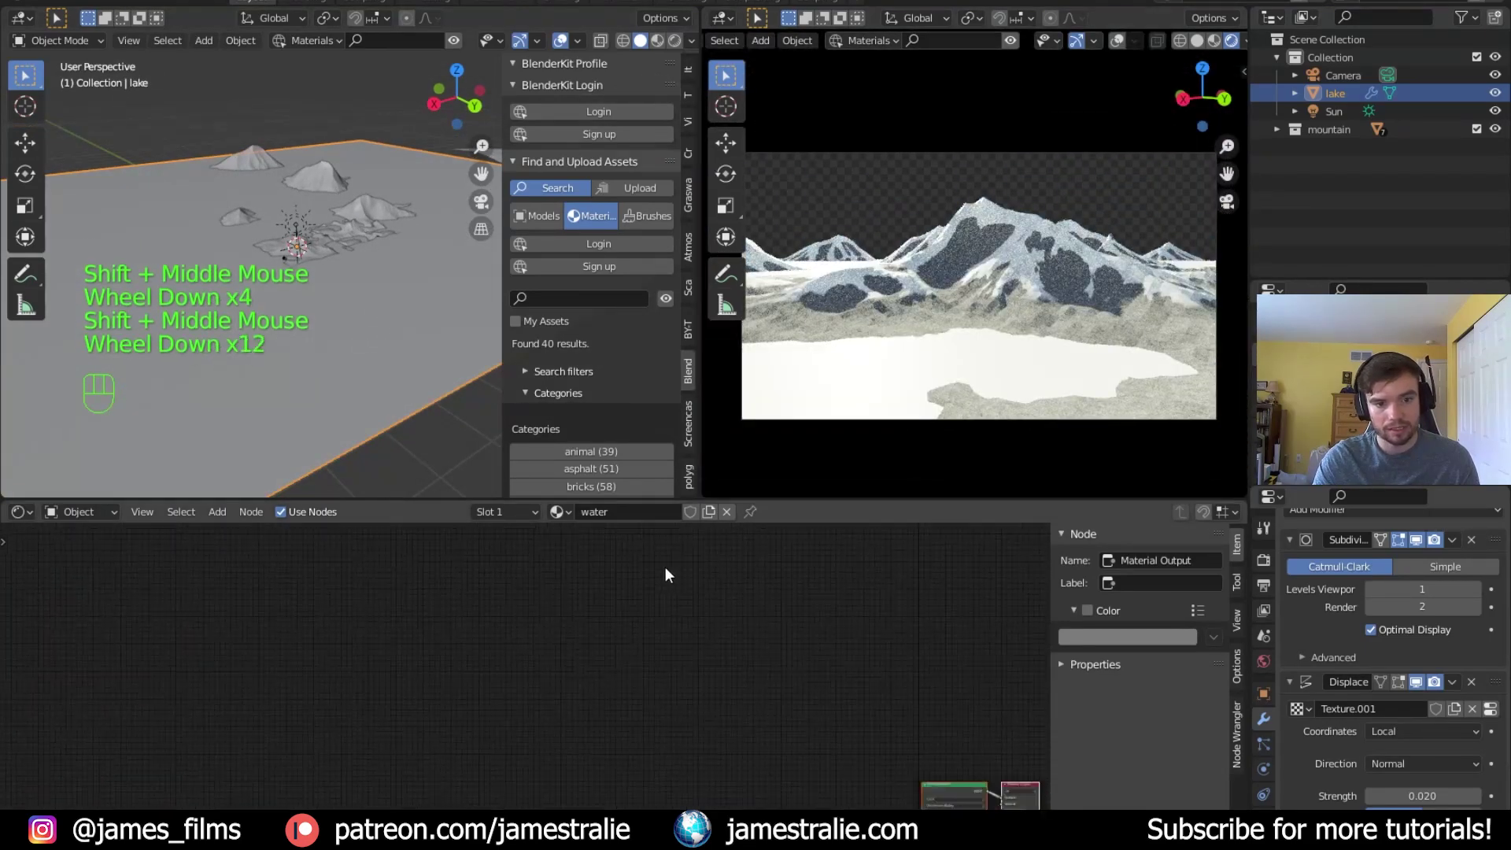
middle_click_drag(627, 600, 485, 525)
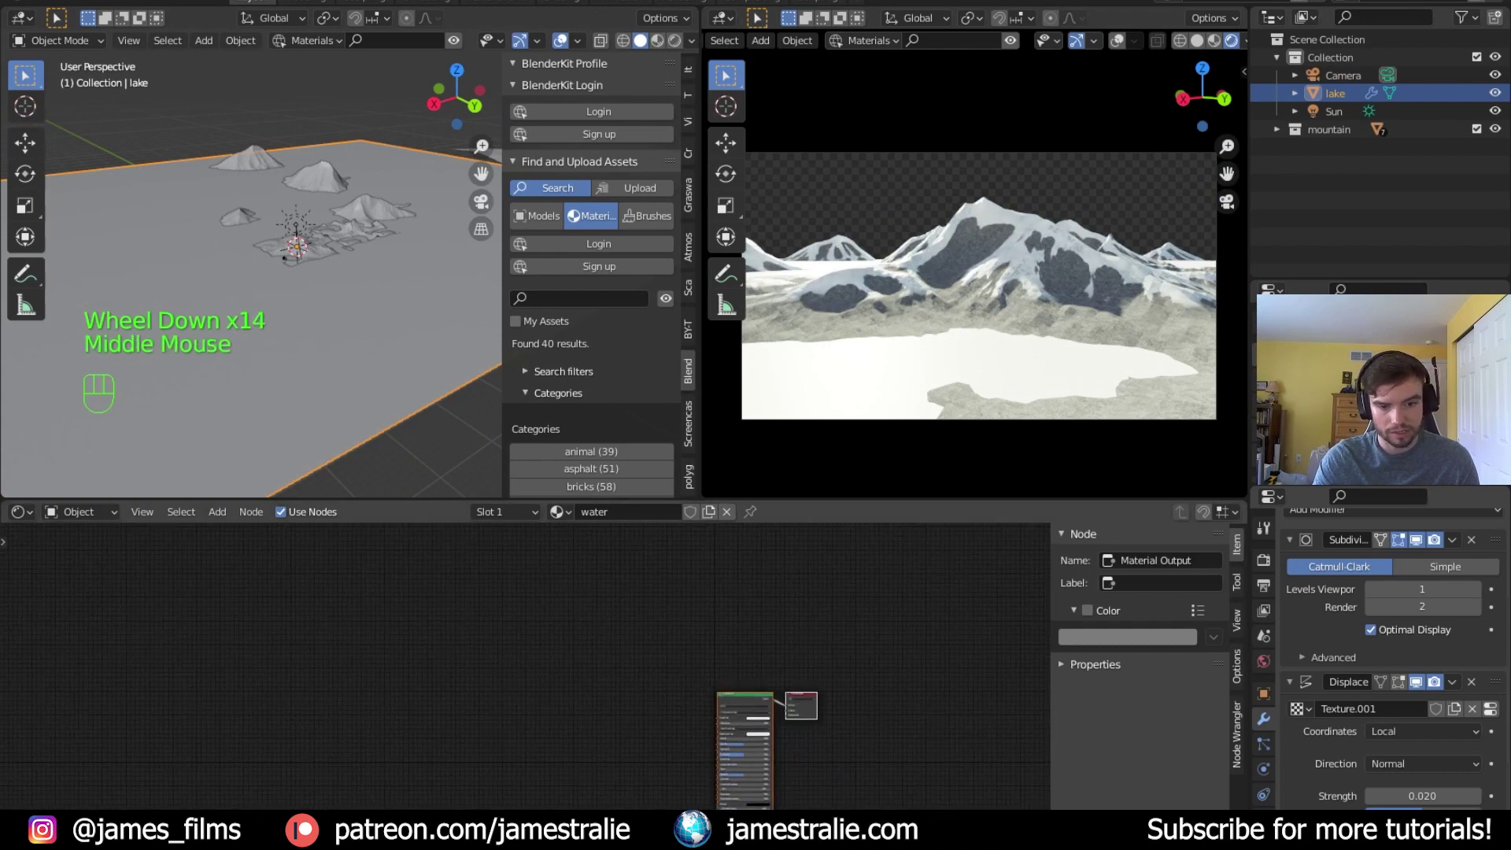
scroll(642, 719, "up", 1)
scroll(642, 710, "up", 4)
middle_click_drag(643, 710, 455, 759)
scroll(292, 557, "up", 6)
scroll(347, 656, "up", 5)
left_click_drag(455, 759, 551, 758)
middle_click_drag(627, 633, 553, 745)
left_click_drag(470, 668, 438, 668)
middle_click_drag(462, 668, 539, 736)
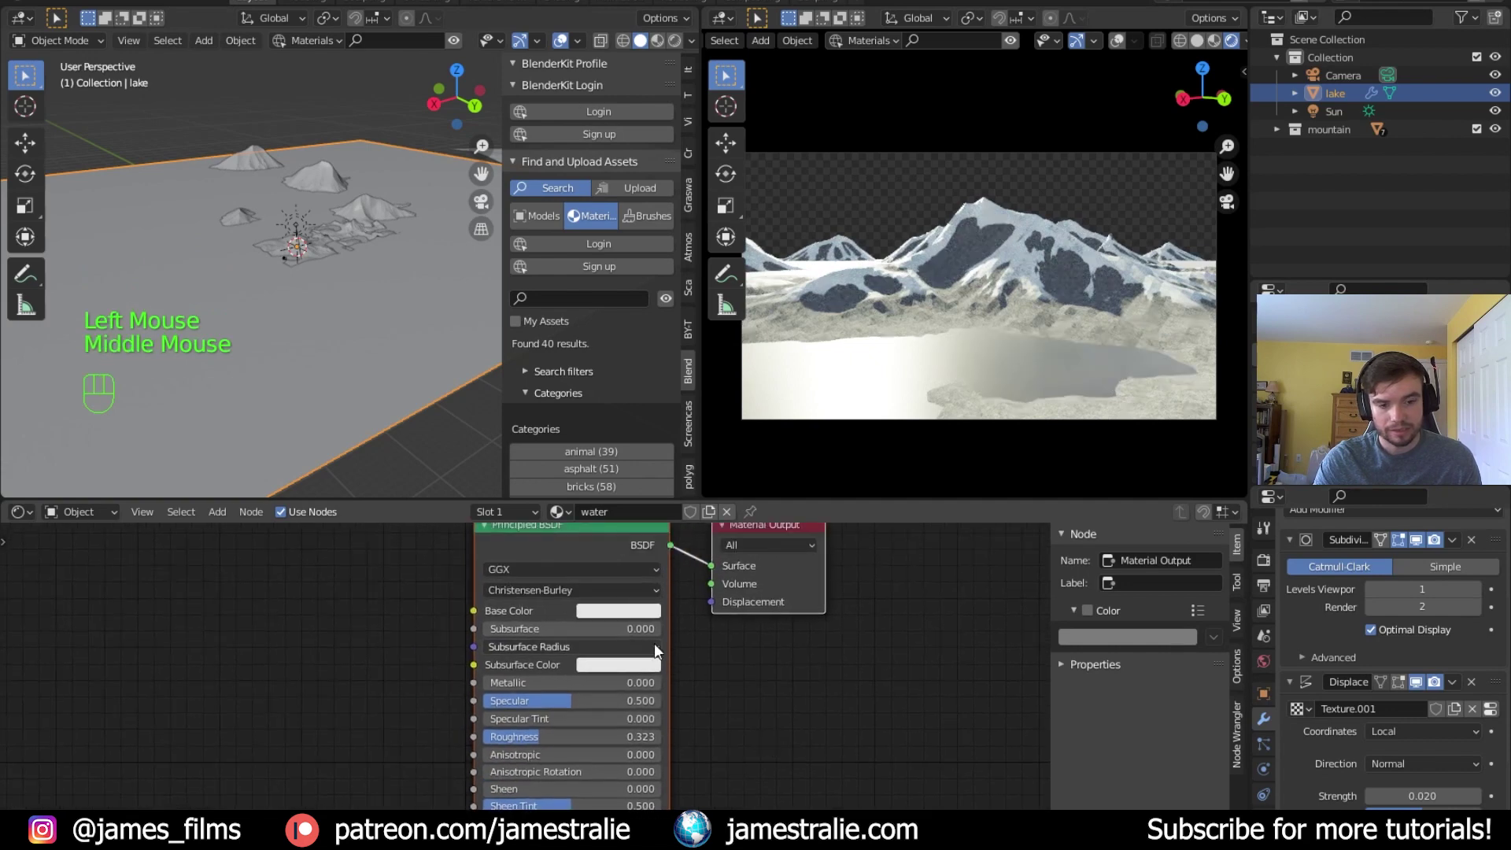
Move the Principled BSDF away from the Material Output and set its base color to pale blue-violet (H 0.662, S 0.265, V 0.983)
left_click_drag(588, 541, 244, 506)
left_click(304, 594)
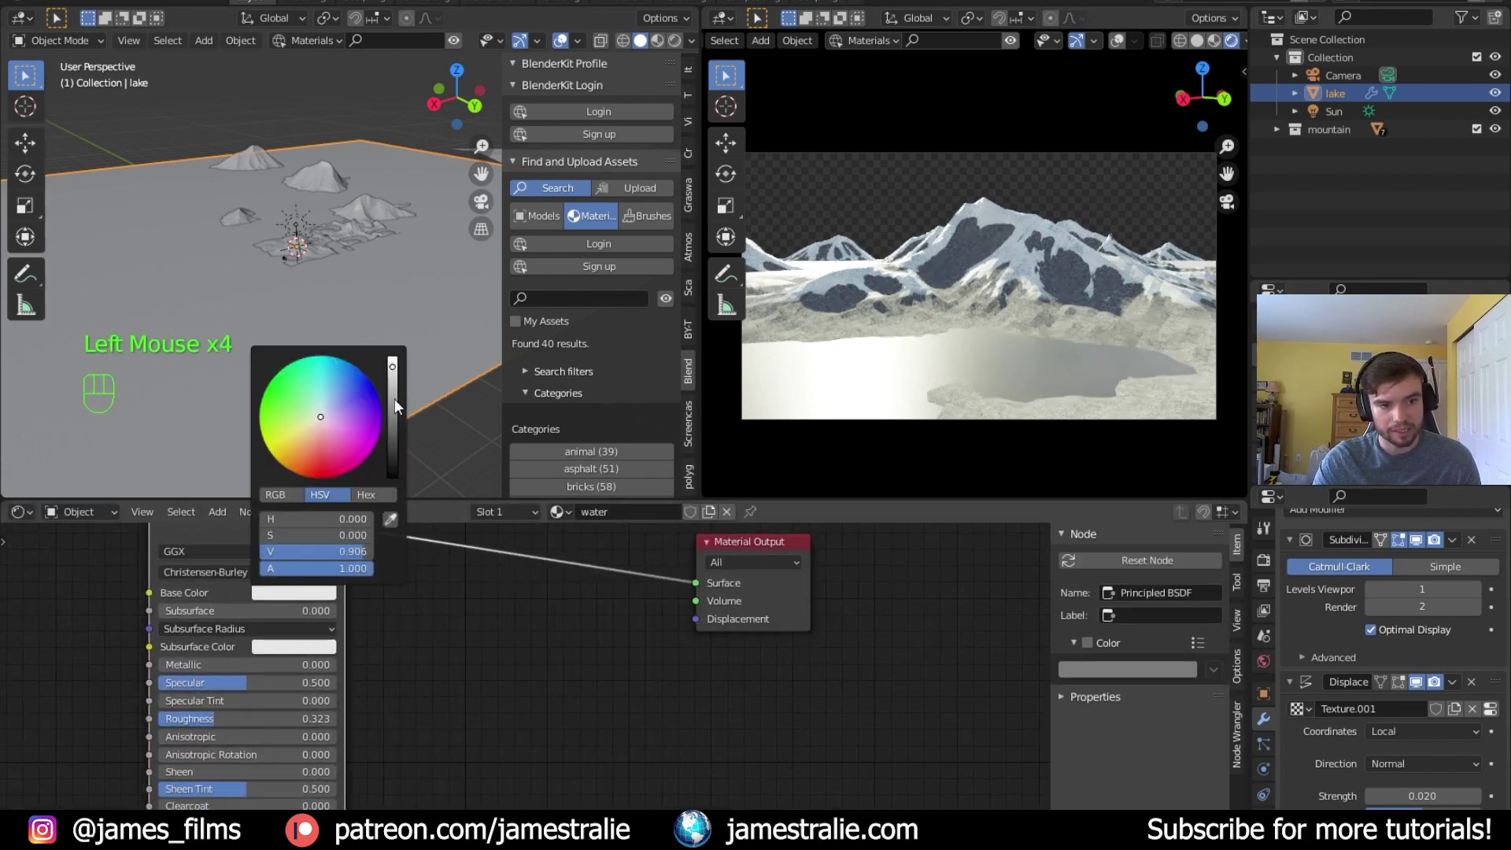
left_click(328, 404)
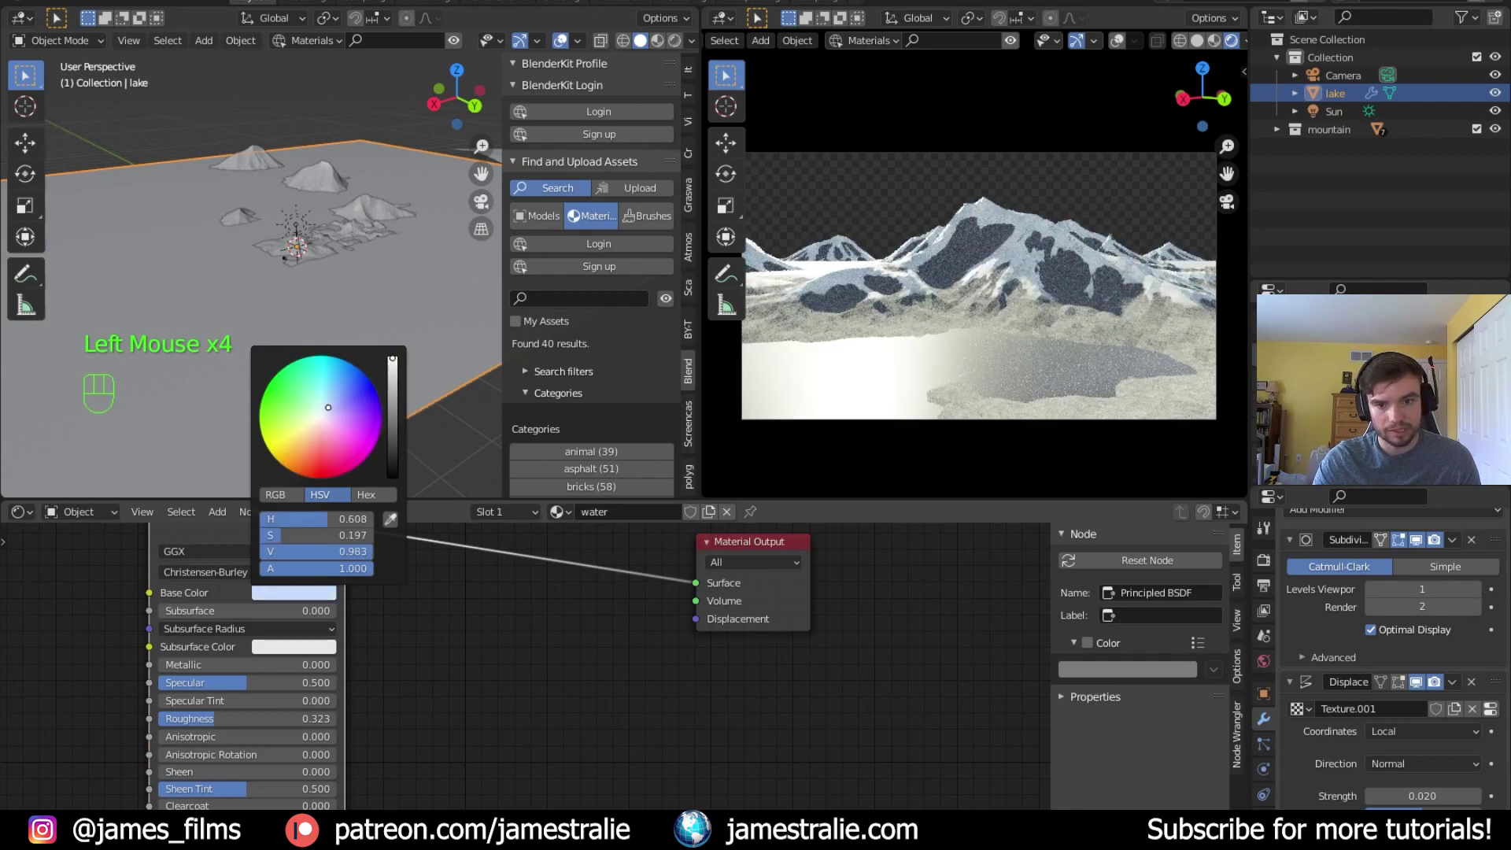
left_click_drag(329, 407, 334, 407)
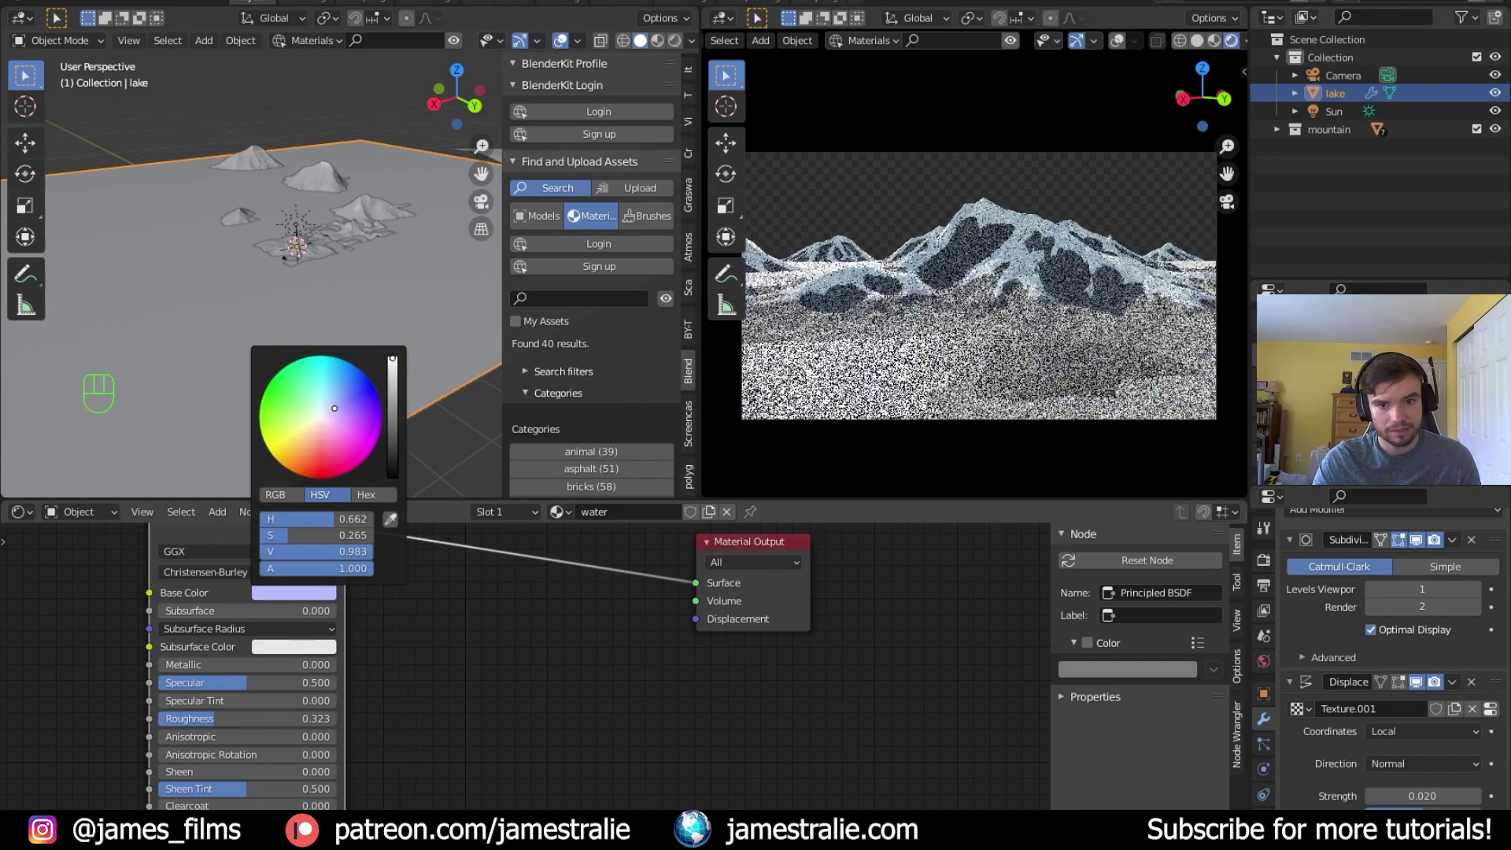
left_click(467, 579)
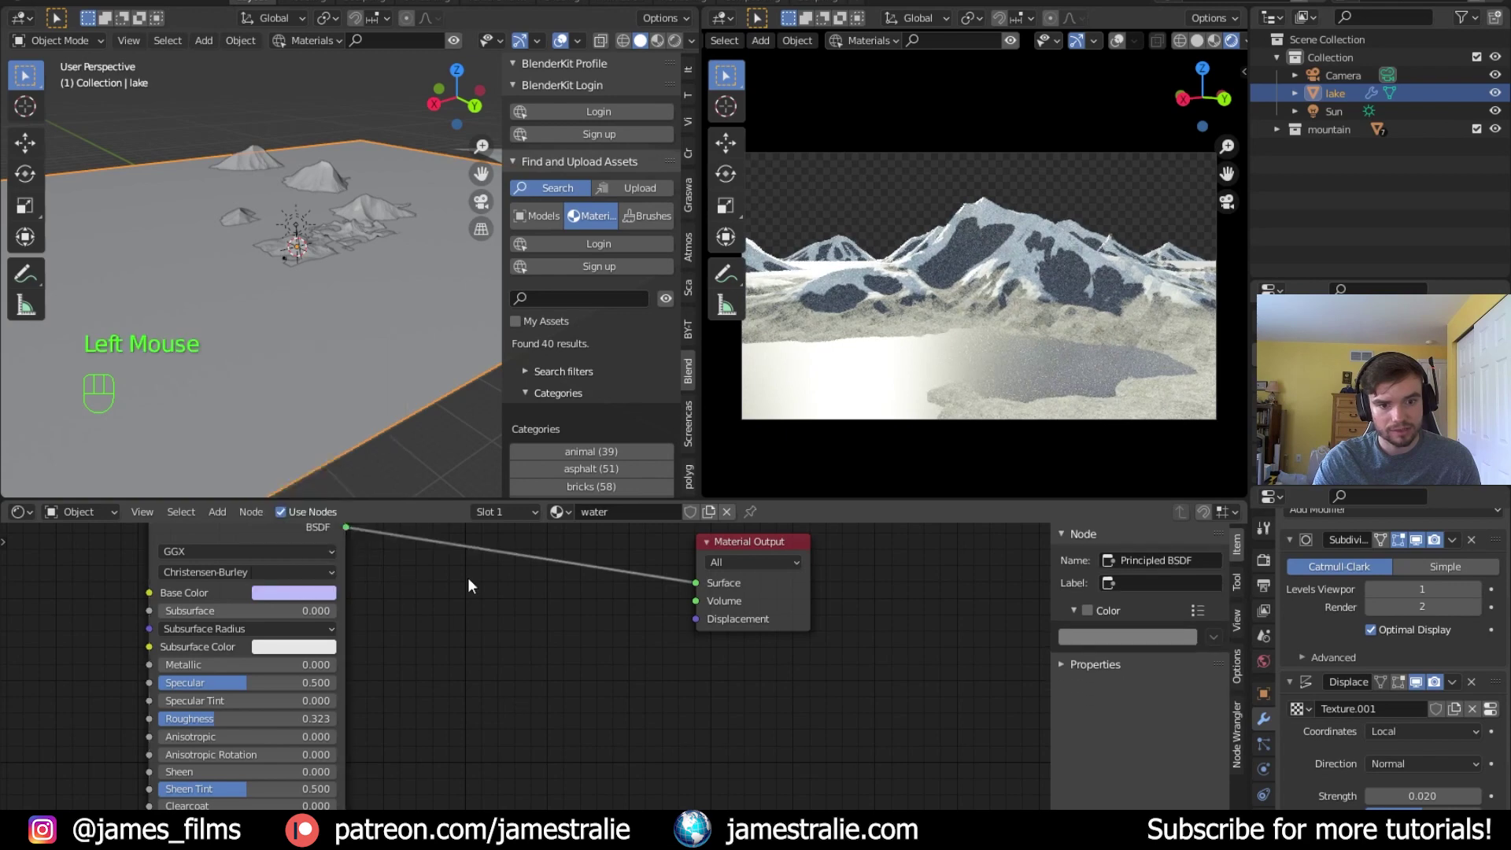
Add a Volume Absorption node and connect it to the Material Output's Volume input
key("shift+a")
type("pr")
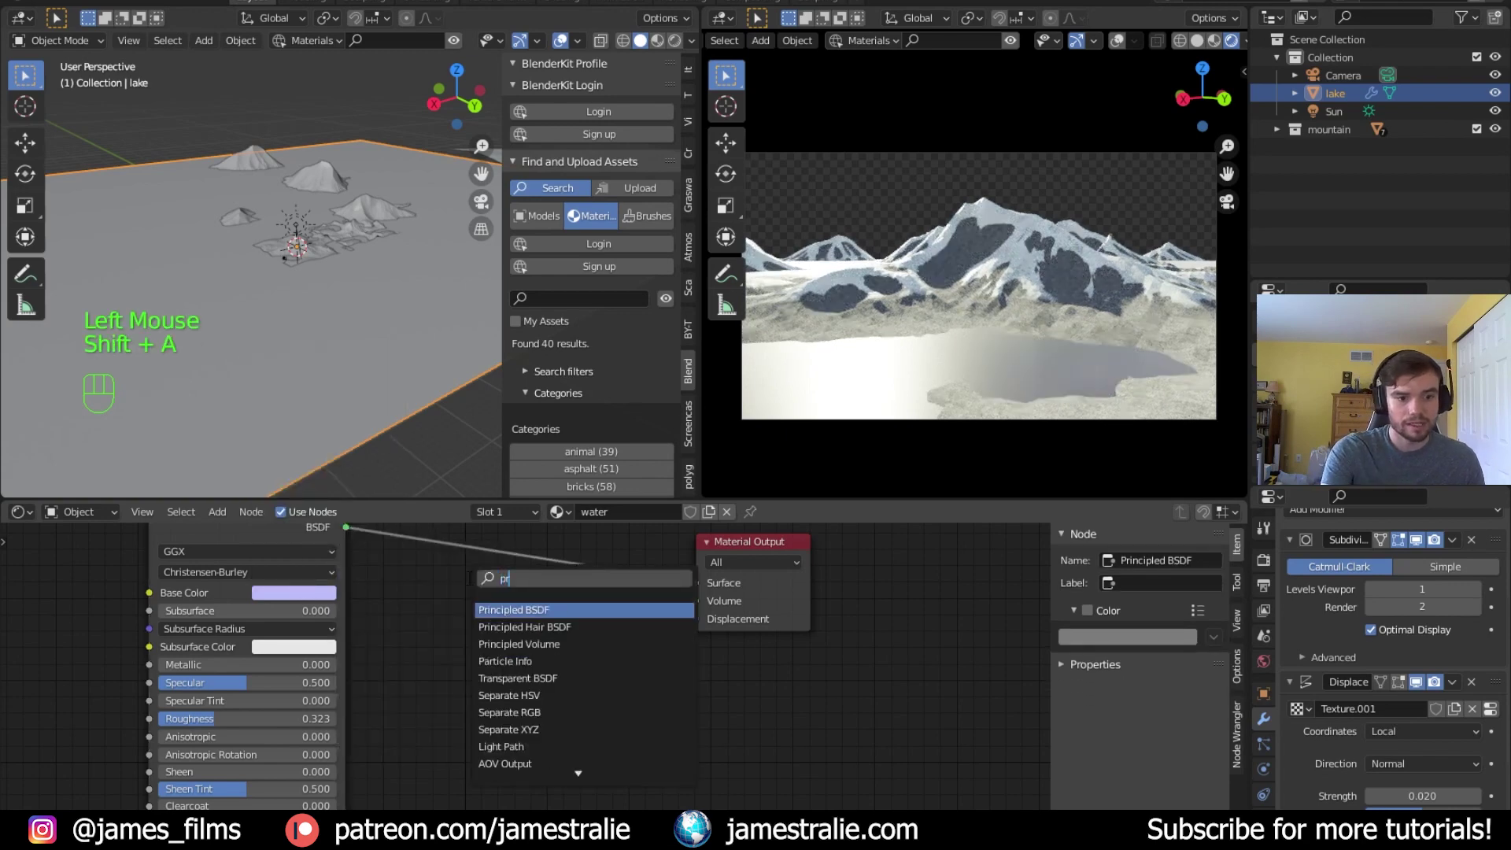
key("BackSpace")
key("BackSpace")
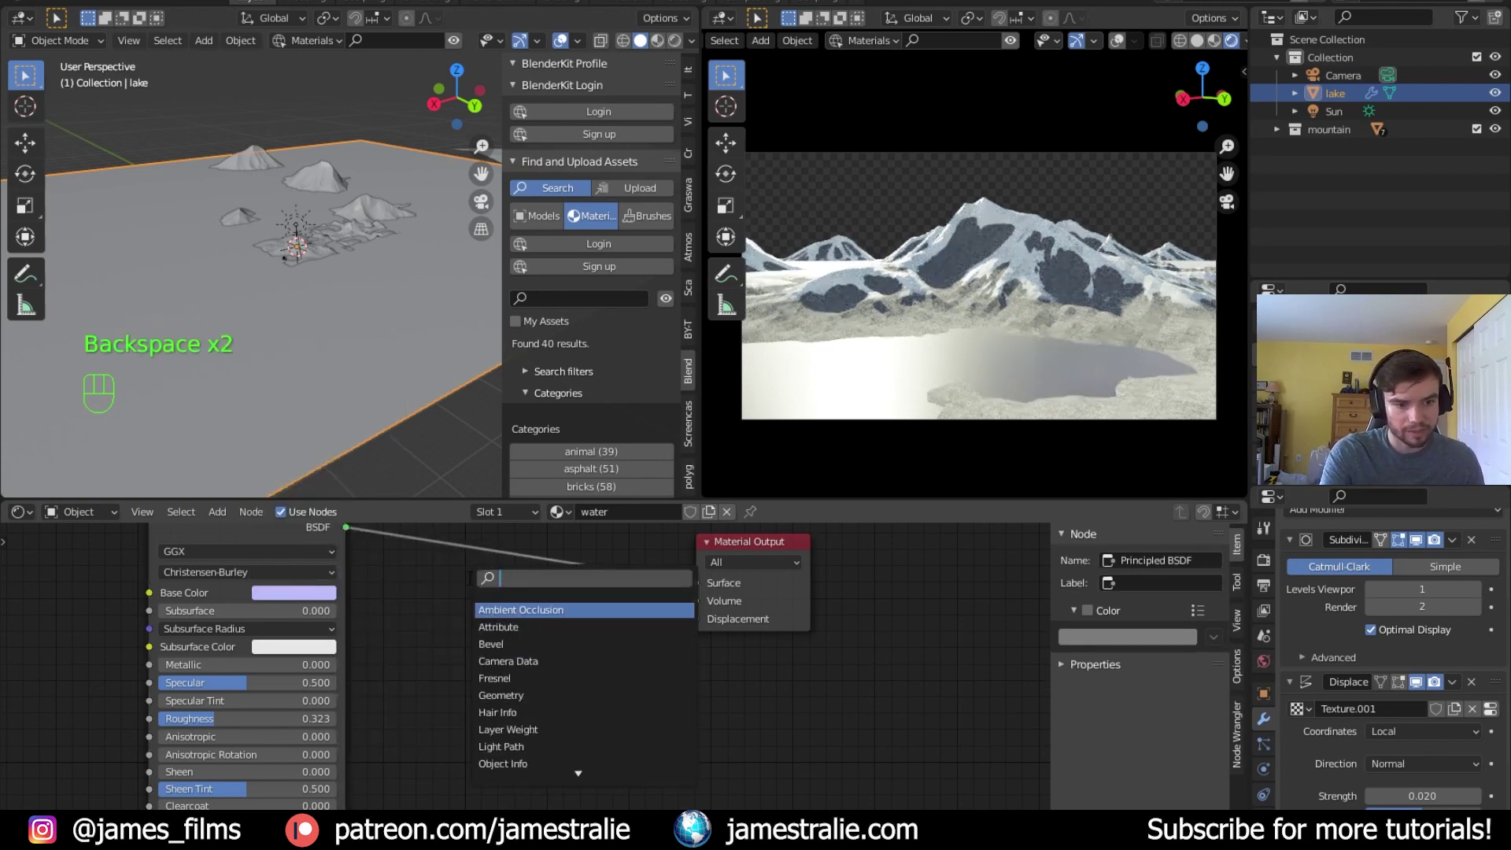
type("volu")
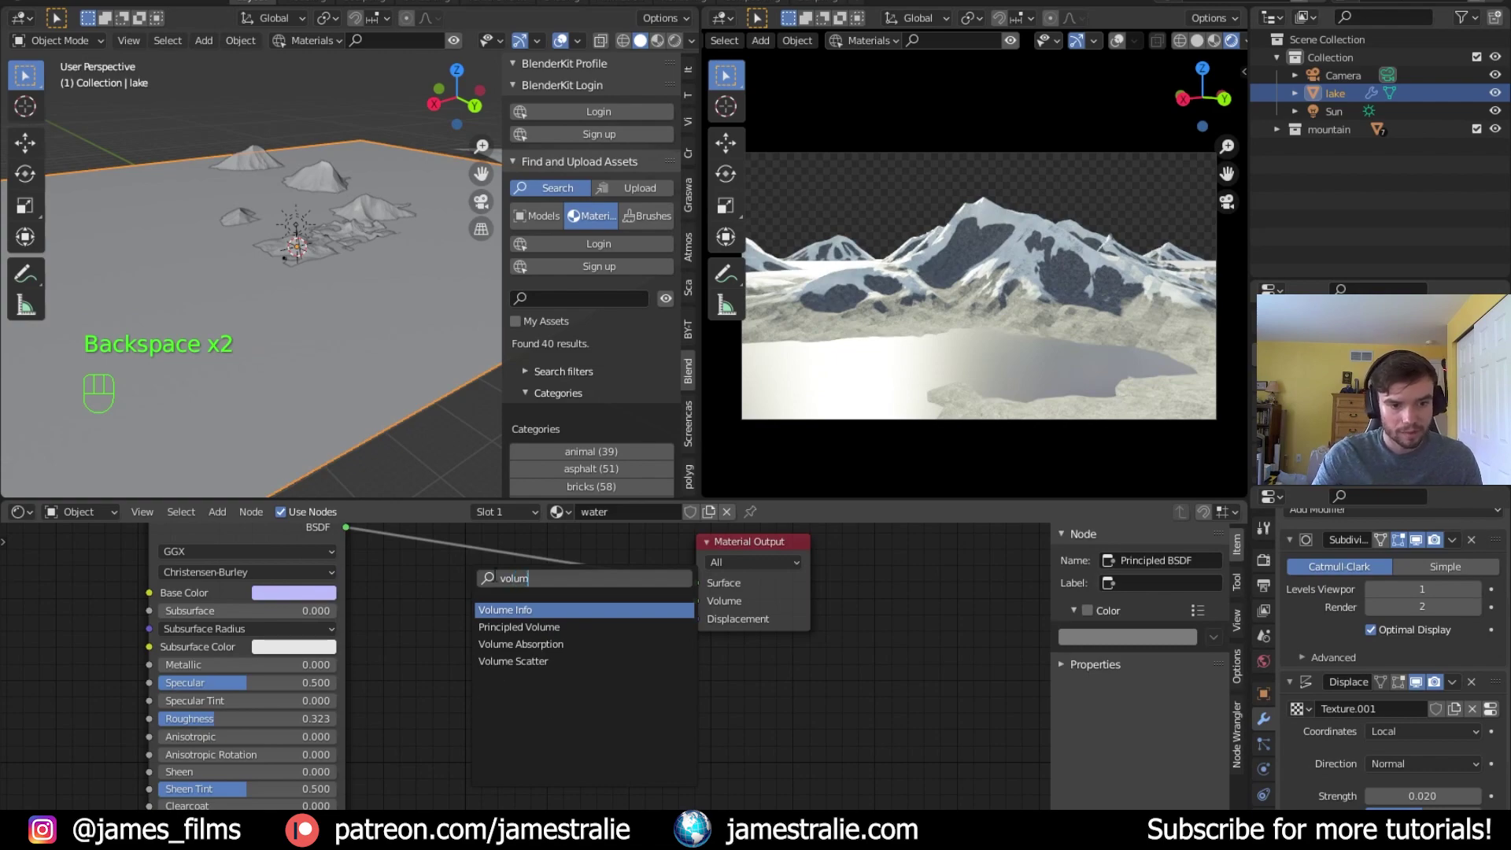
type("m")
left_click(559, 644)
left_click(559, 631)
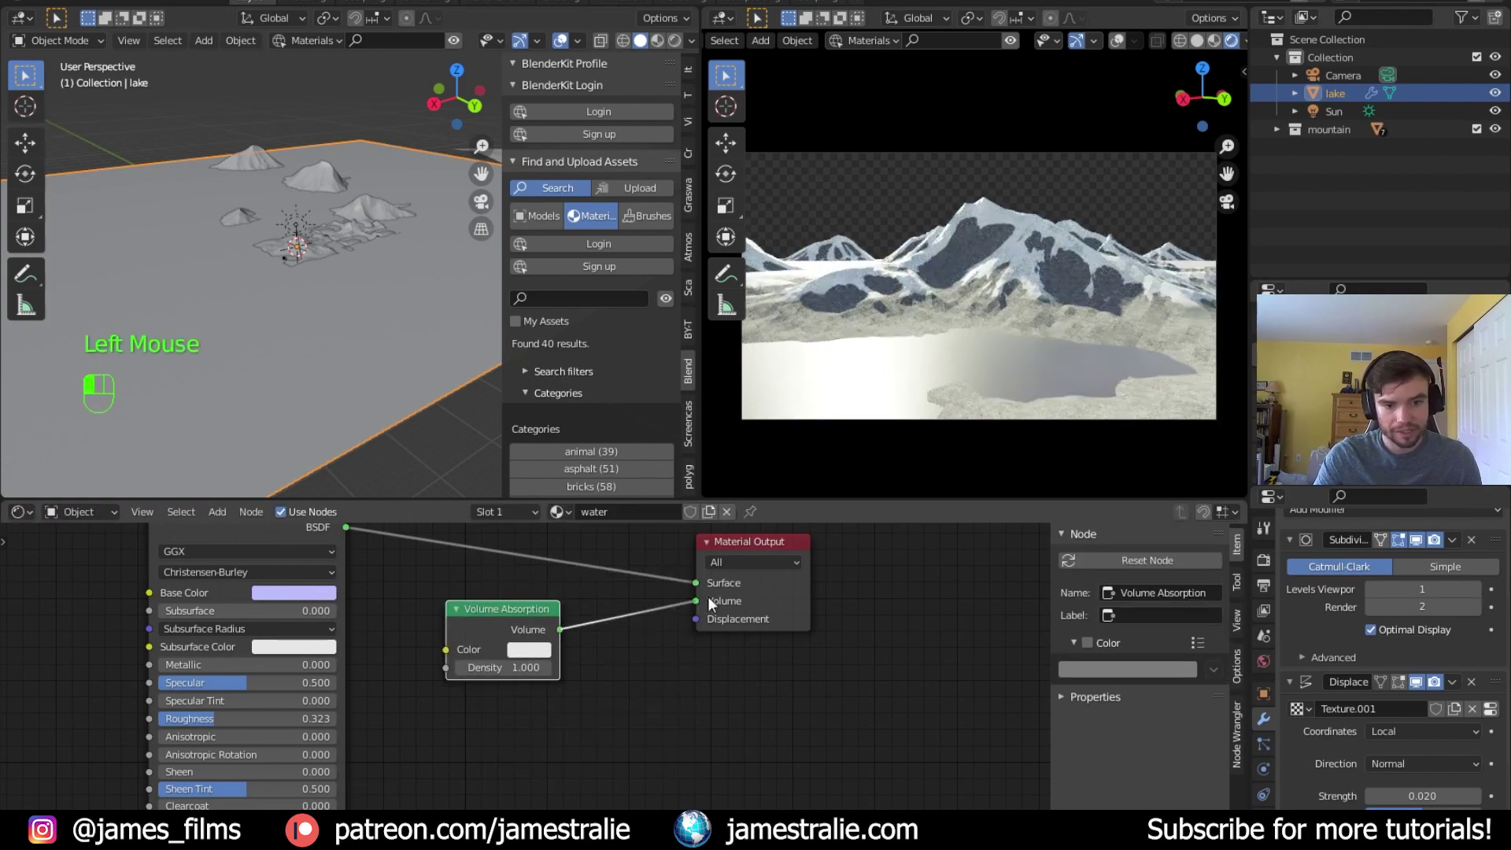
Set the Volume Absorption color to bright blue and its density to 1.500, and inspect the rendered lake up close
scroll(563, 661, "up", 4)
left_click(547, 638)
left_click(635, 323)
mouse_move(494, 669)
left_mouse_down()
mouse_move(539, 670)
mouse_move(504, 669)
left_mouse_up()
scroll(1069, 378, "up", 2)
scroll(1067, 379, "up", 1, "shift")
middle_click_drag(1067, 379, 1045, 329, "shift")
scroll(1033, 366, "up", 4)
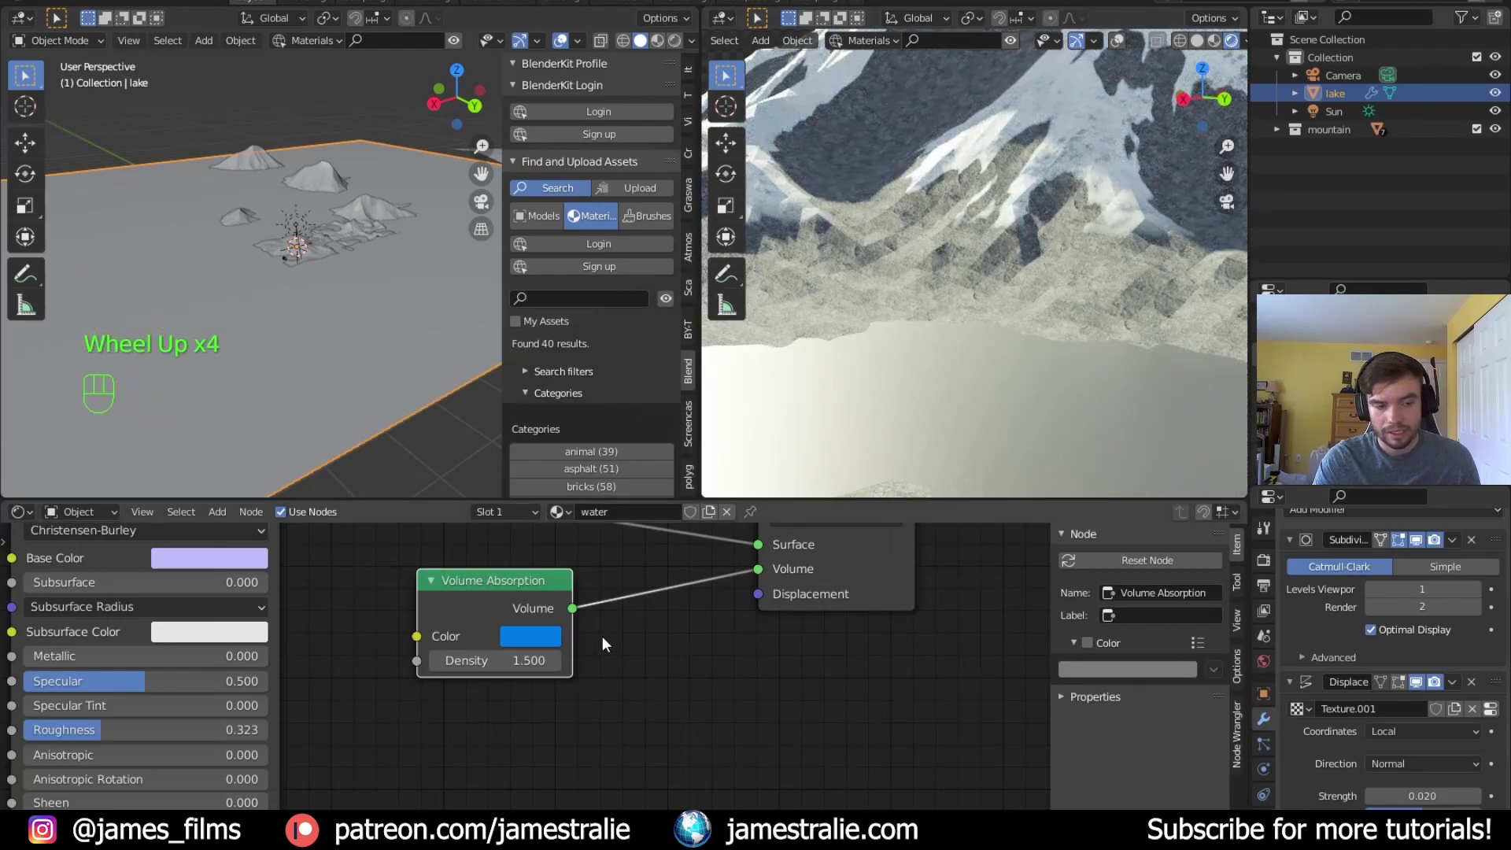
Move the Material Output node farther from the Volume Absorption node to free up space in the water material
scroll(594, 668, "down", 10)
middle_click_drag(585, 705, 555, 608)
left_click_drag(660, 558, 842, 616)
middle_click_drag(519, 693, 911, 636)
left_click_drag(1017, 582, 978, 515)
Add a Noise Texture node to the water material, ahead of the Principled BSDF
left_click(286, 653)
key("shift+a")
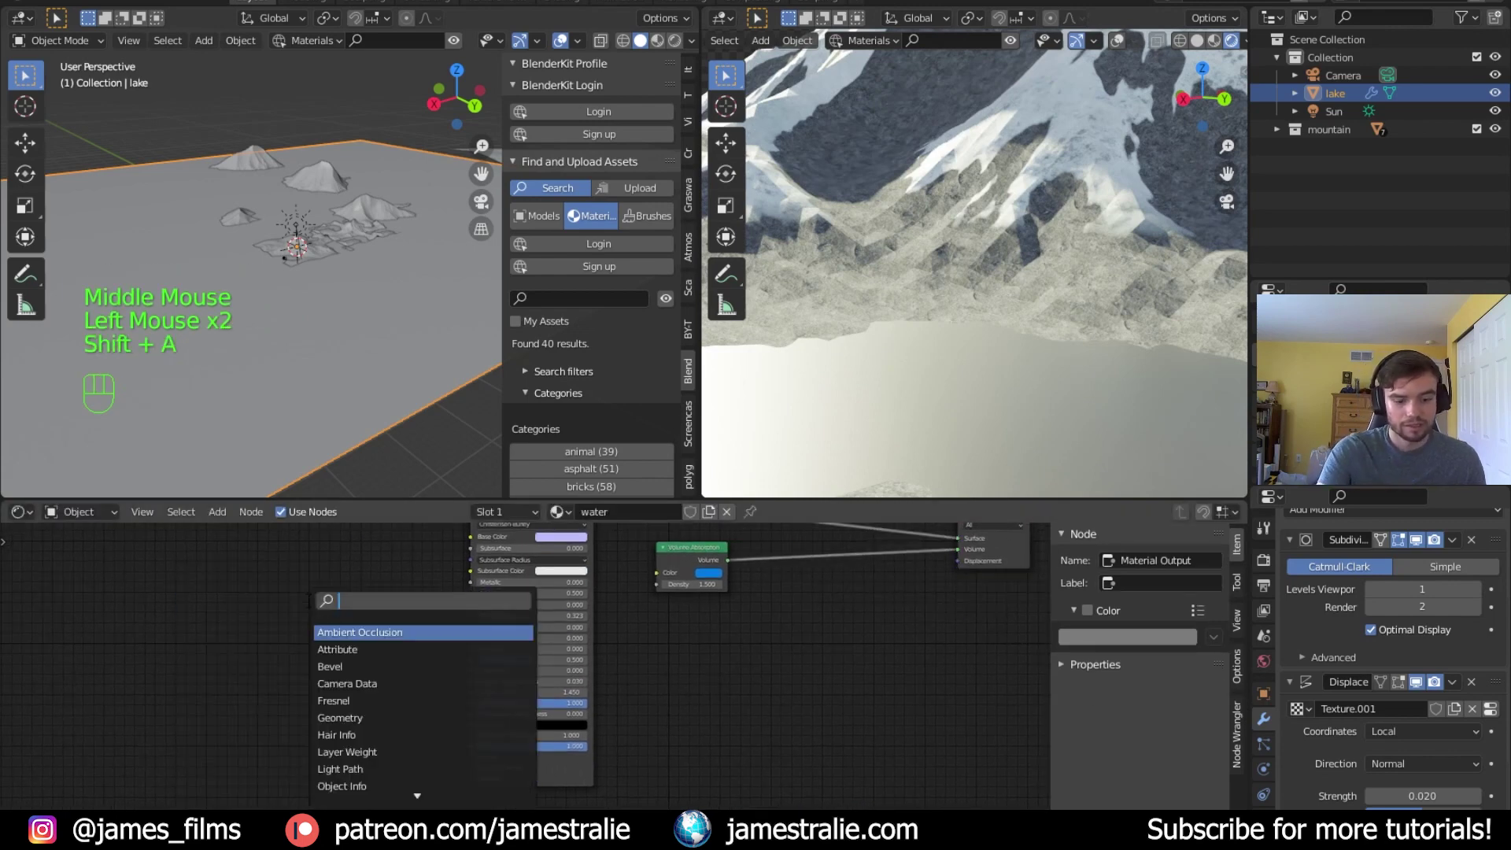
type("noise")
key("Return")
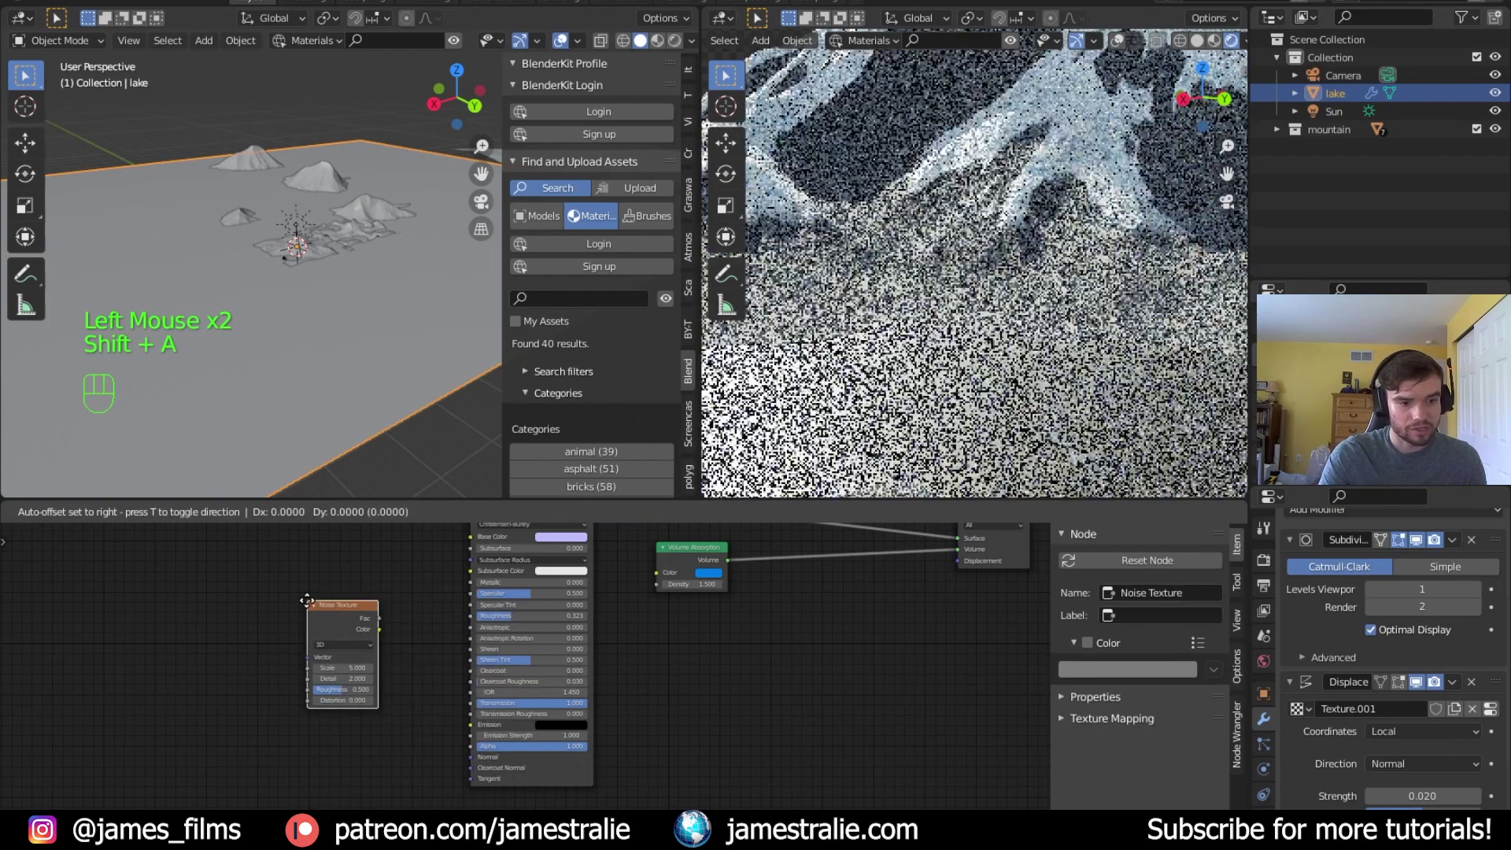
left_click(4, 657)
Add a Bump node, feeding the Noise Texture's Fac into its Height and its Normal into the Principled BSDF's Normal
middle_click_drag(205, 611, 314, 603)
key("shift+a")
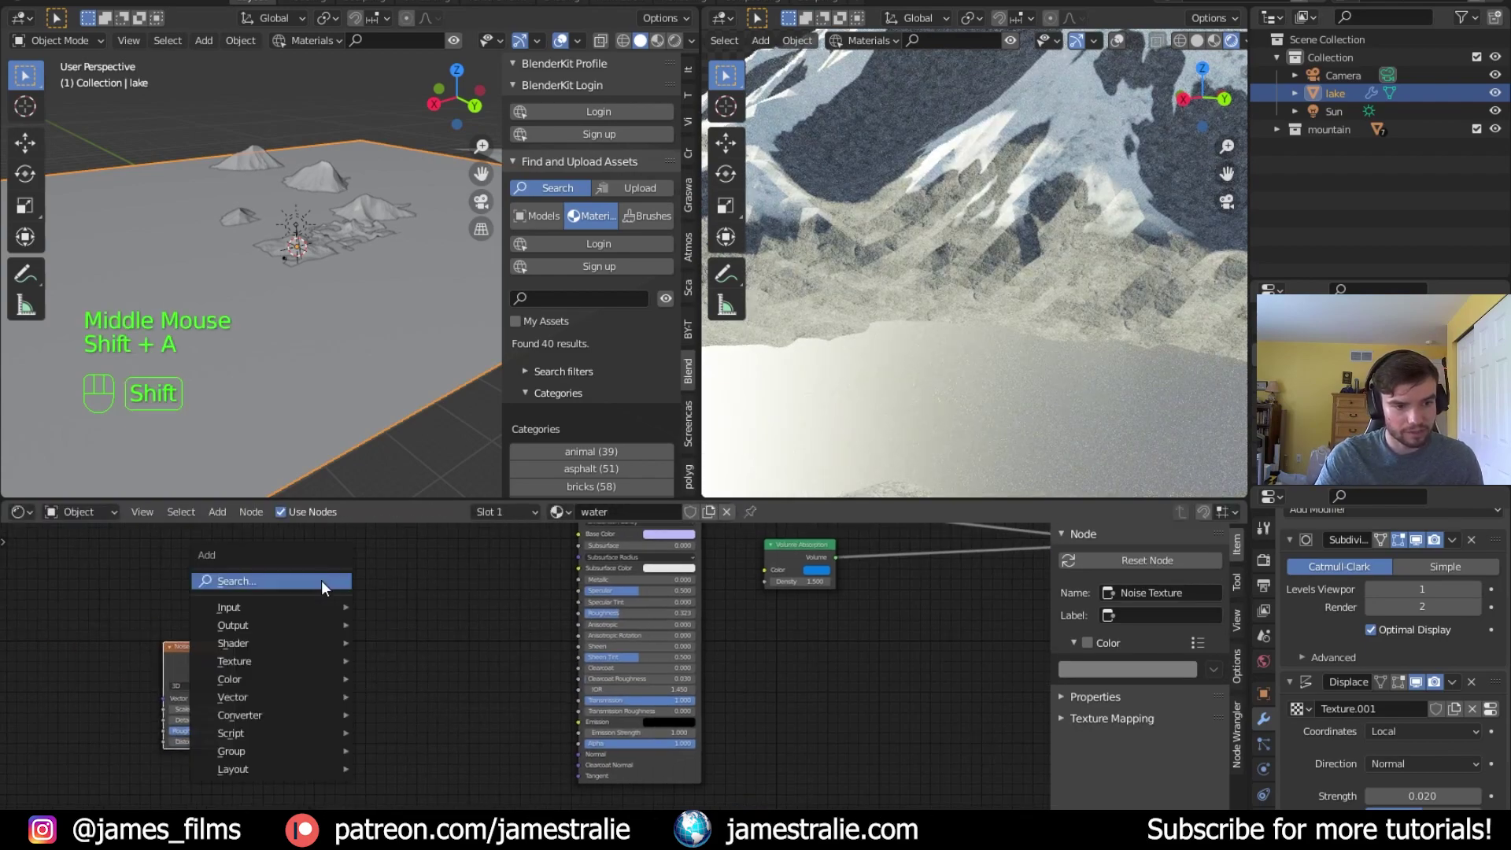
left_click(321, 579)
type("n")
key("BackSpace")
type("bump")
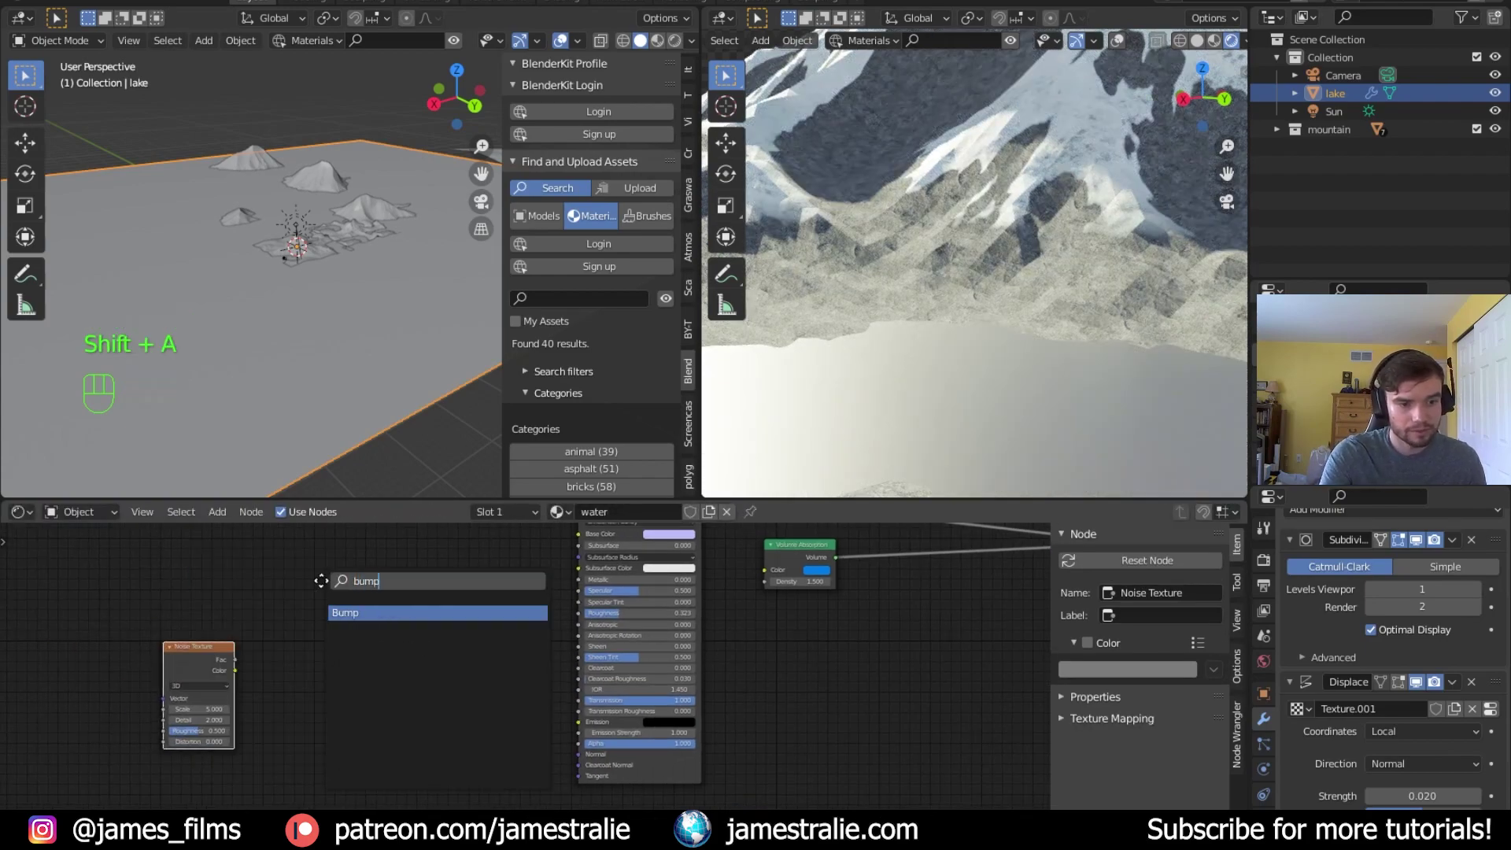
key("Return")
left_click_drag(235, 659, 422, 711)
left_click_drag(493, 661, 581, 755)
middle_click_drag(800, 731, 780, 759)
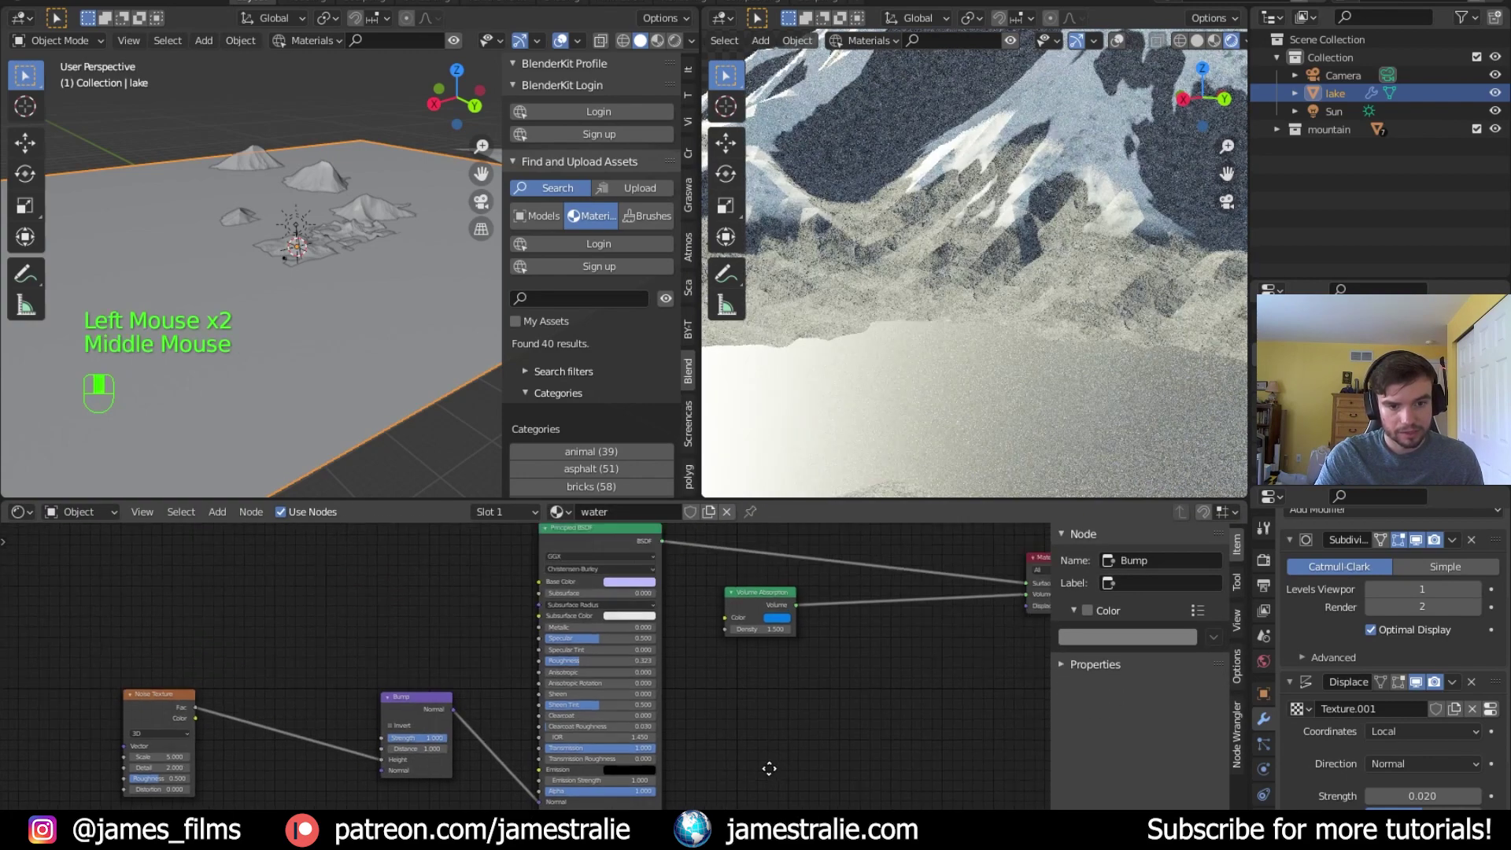
Preview the Bump node's output and the Noise Texture's output directly on the lake surface
left_click(402, 702, "ctrl+shift")
middle_click_drag(403, 701, 476, 660)
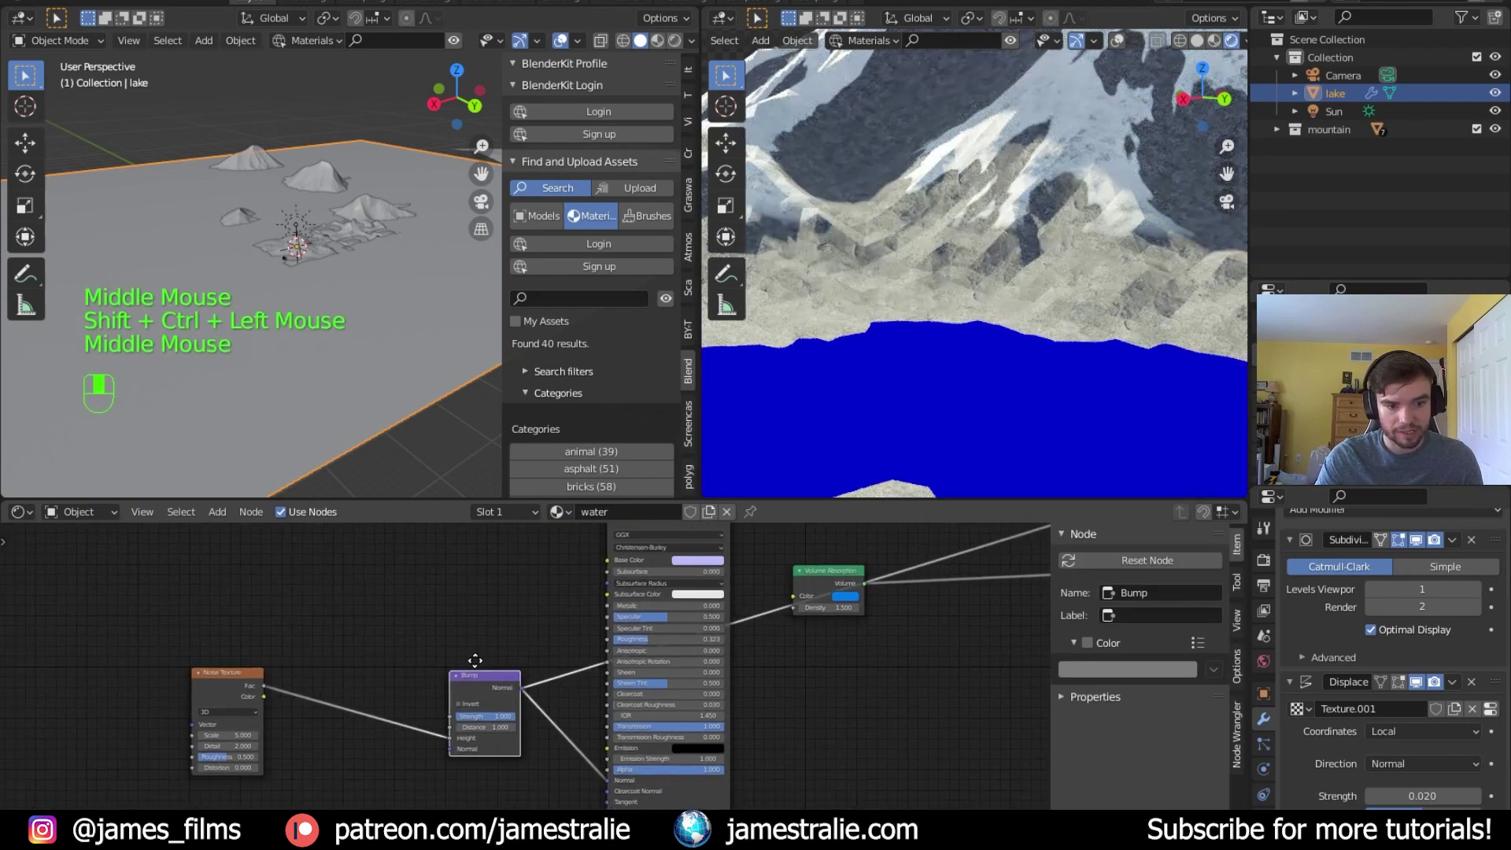
left_click(220, 669, "ctrl+shift")
middle_click_drag(307, 711, 426, 700)
Set the Noise Texture's Scale to 5000 for fine ripples on the lake
left_click(346, 724)
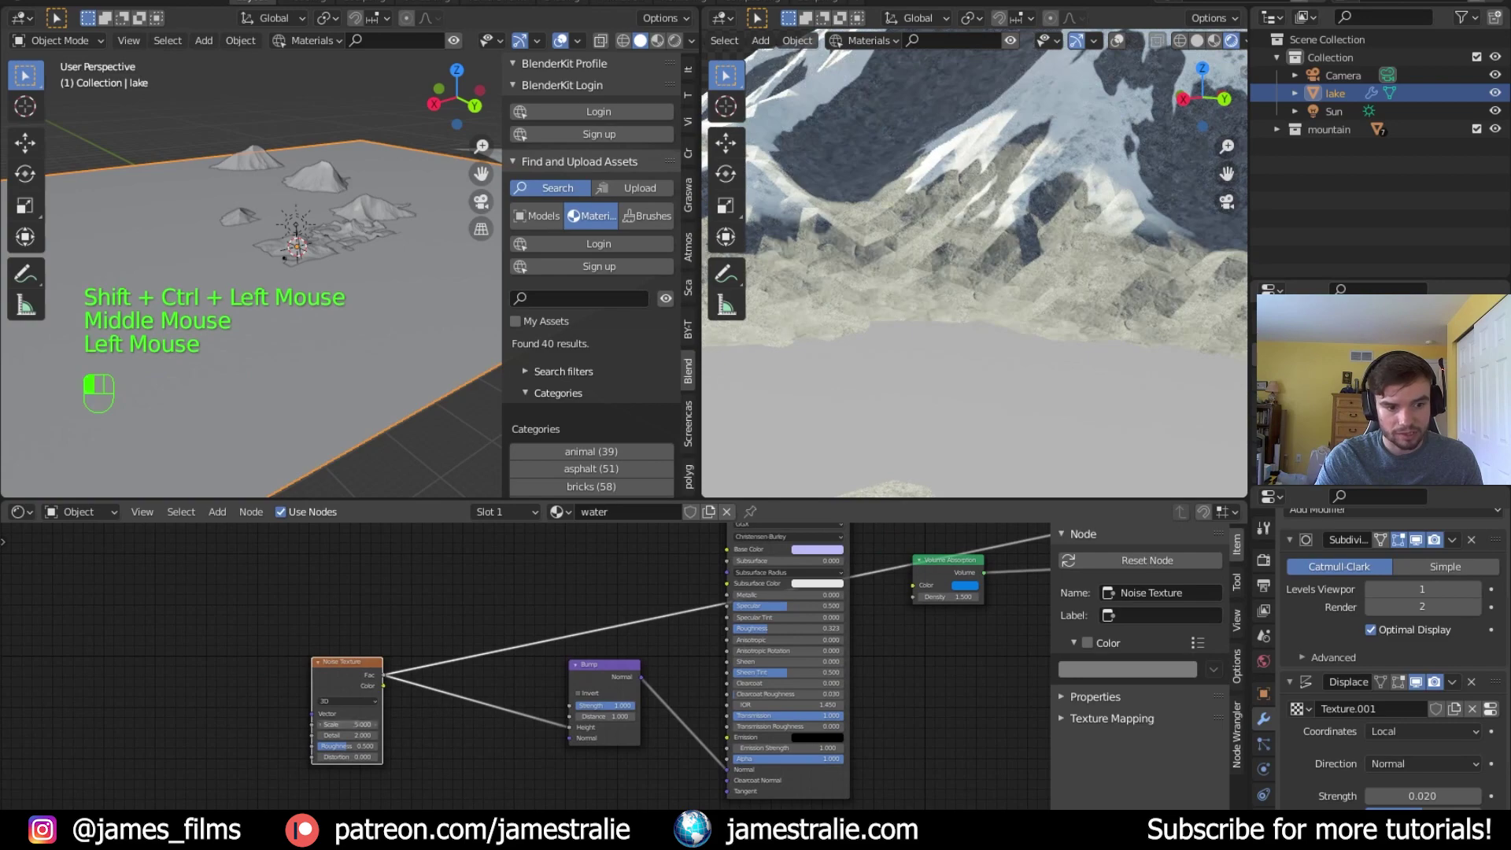
type("2")
key("Return")
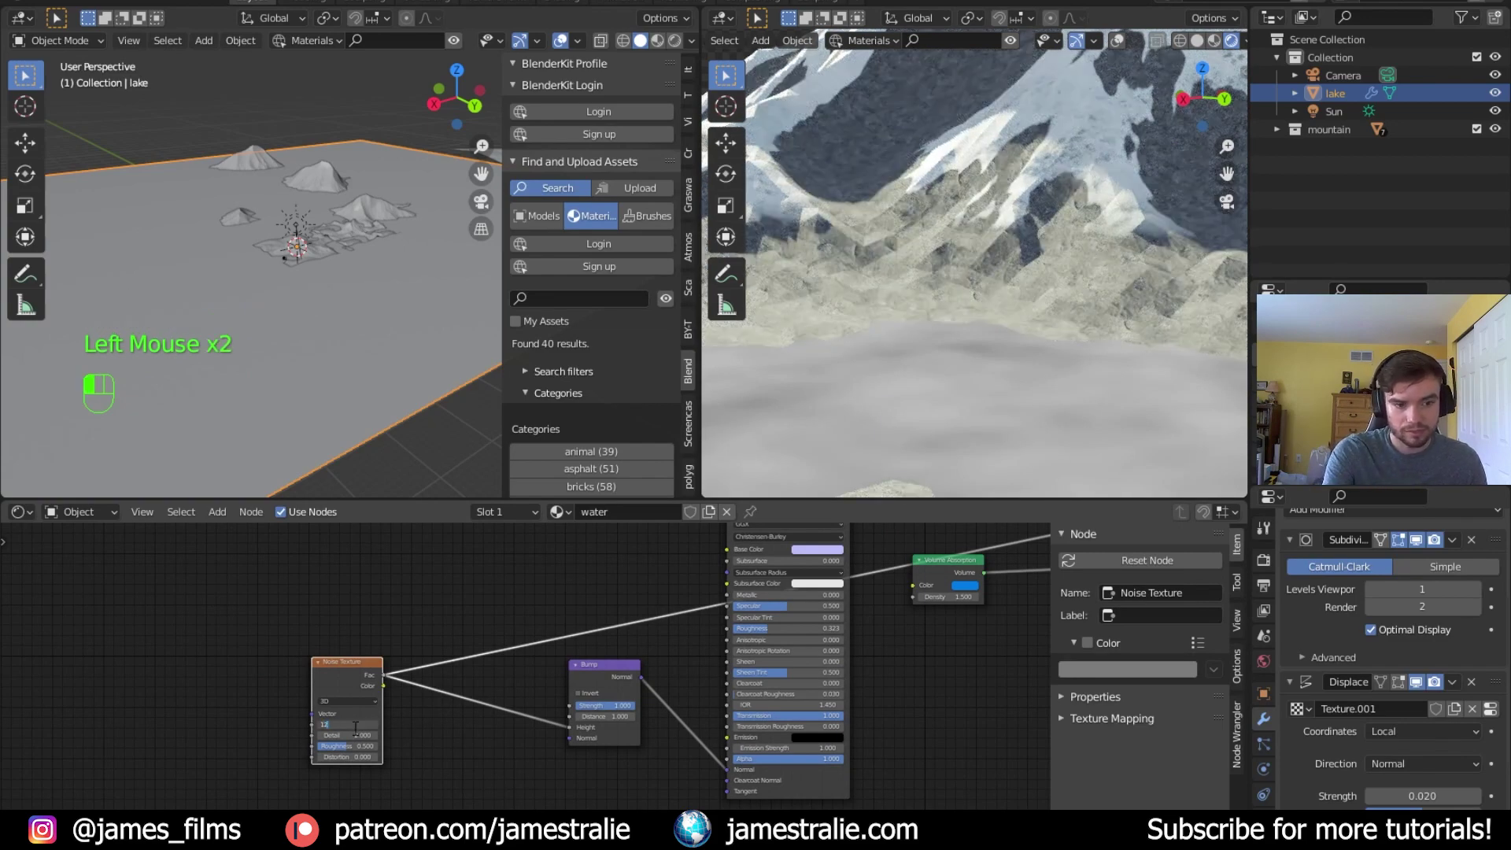
key("Return")
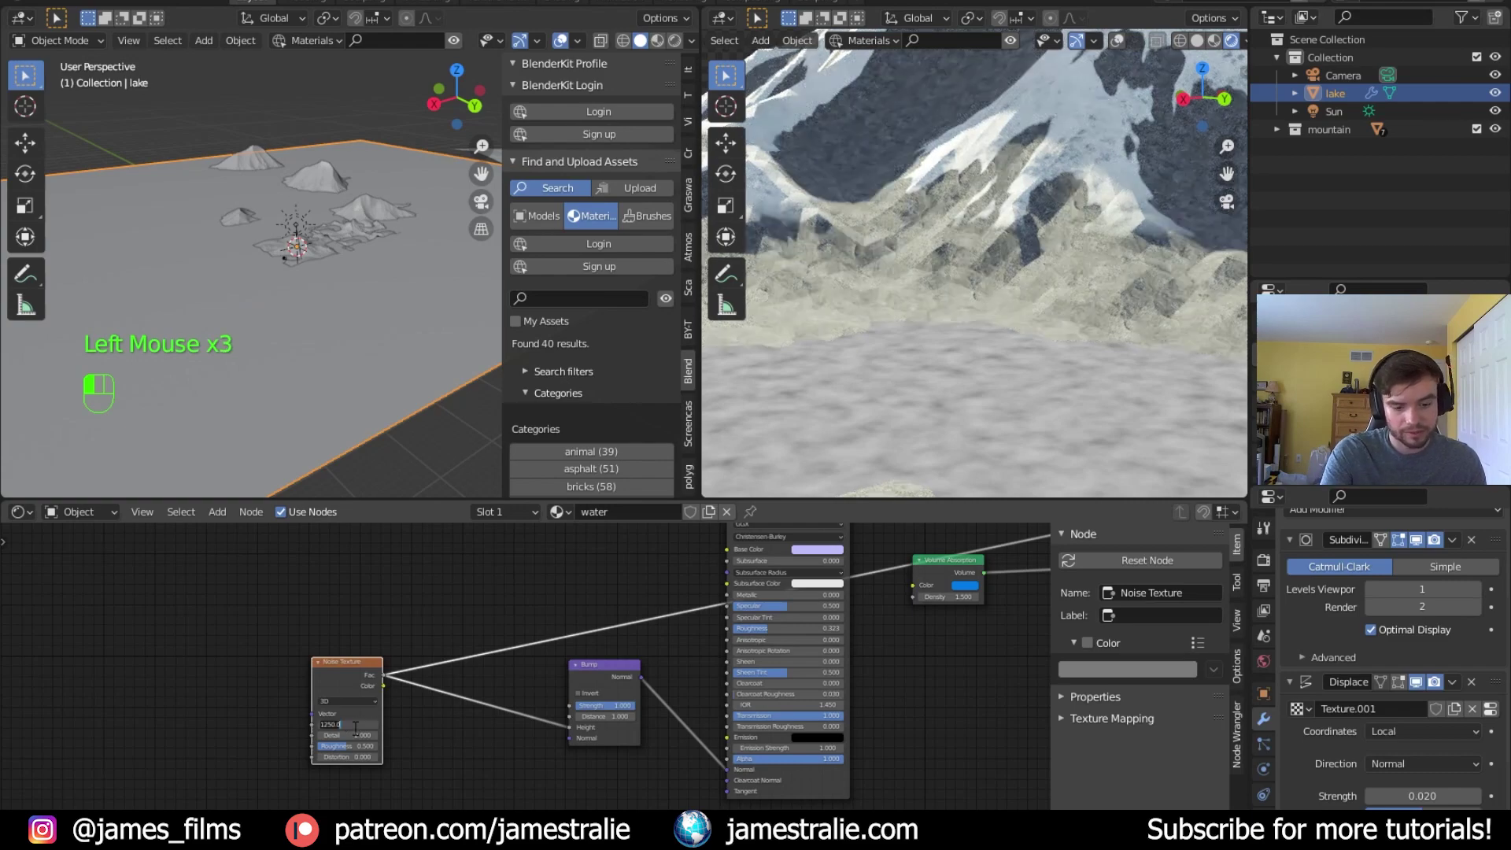
type("0")
key("Return")
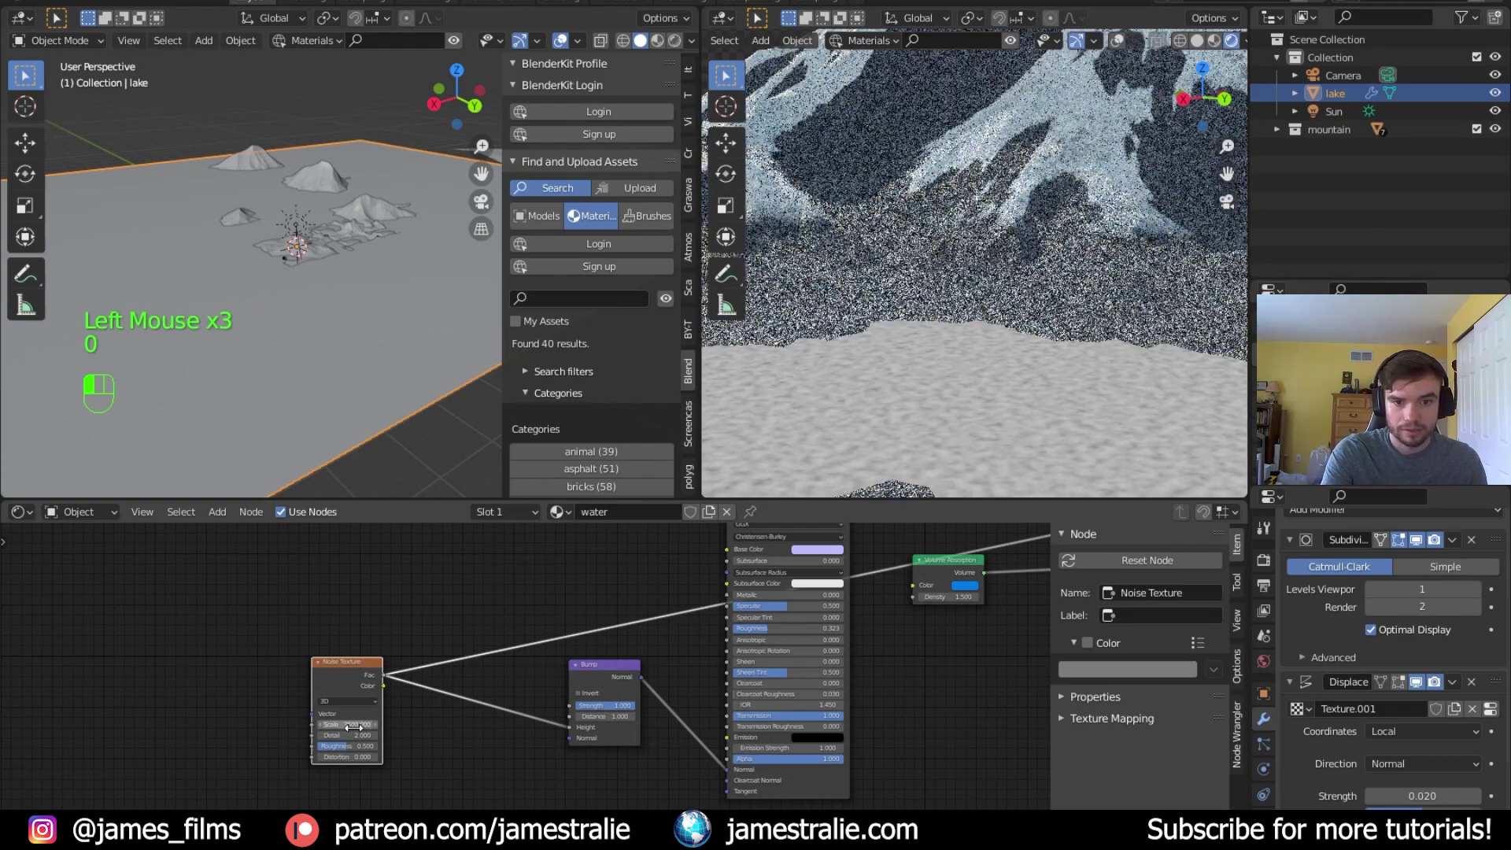
type("0")
scroll(441, 743, "up", 6)
scroll(441, 743, "up", 5)
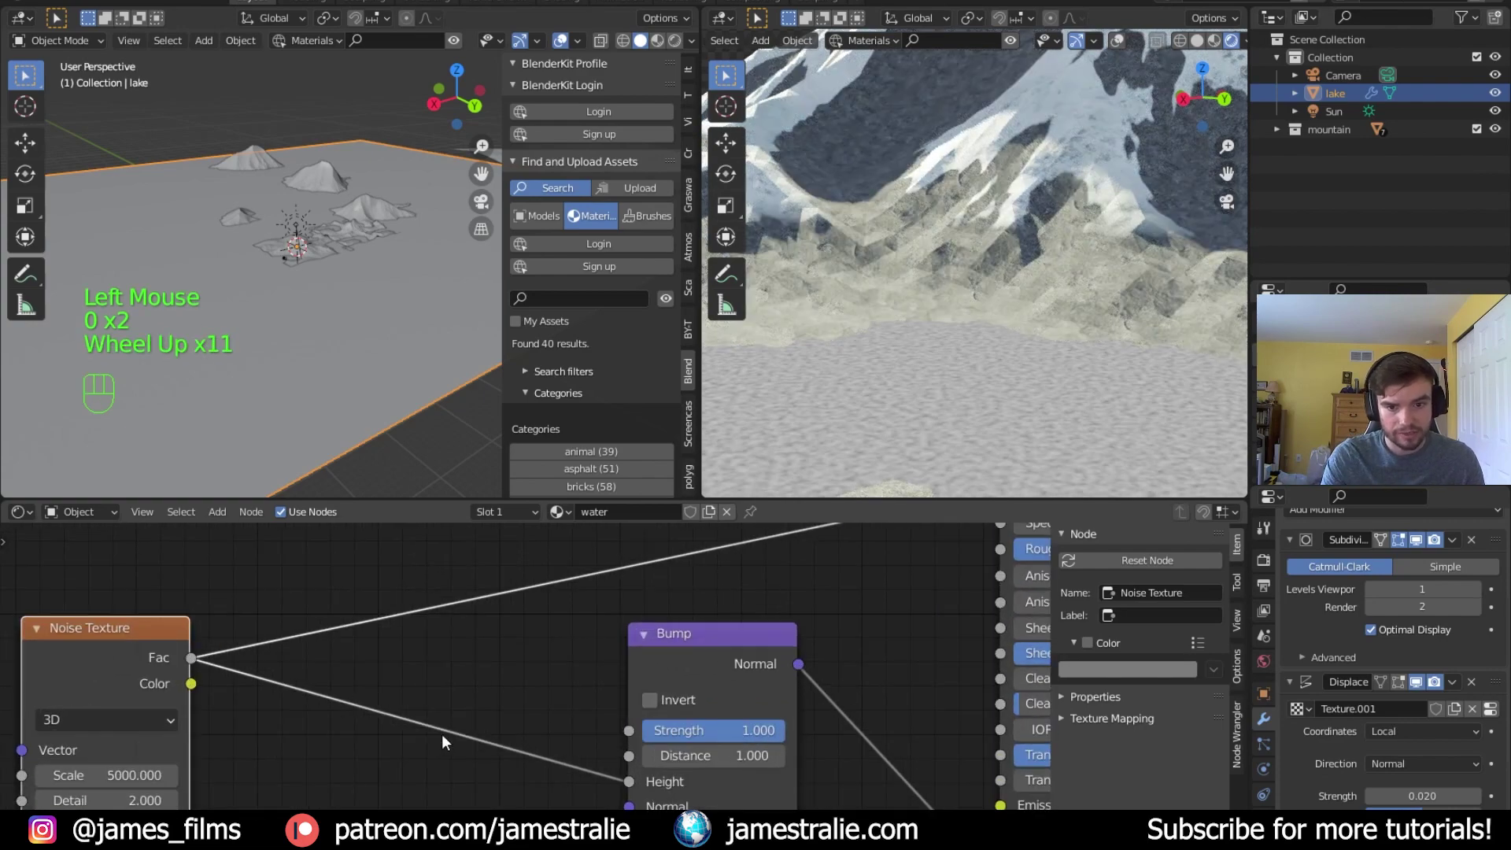
middle_click_drag(593, 634, 480, 672)
middle_click_drag(432, 628, 407, 628)
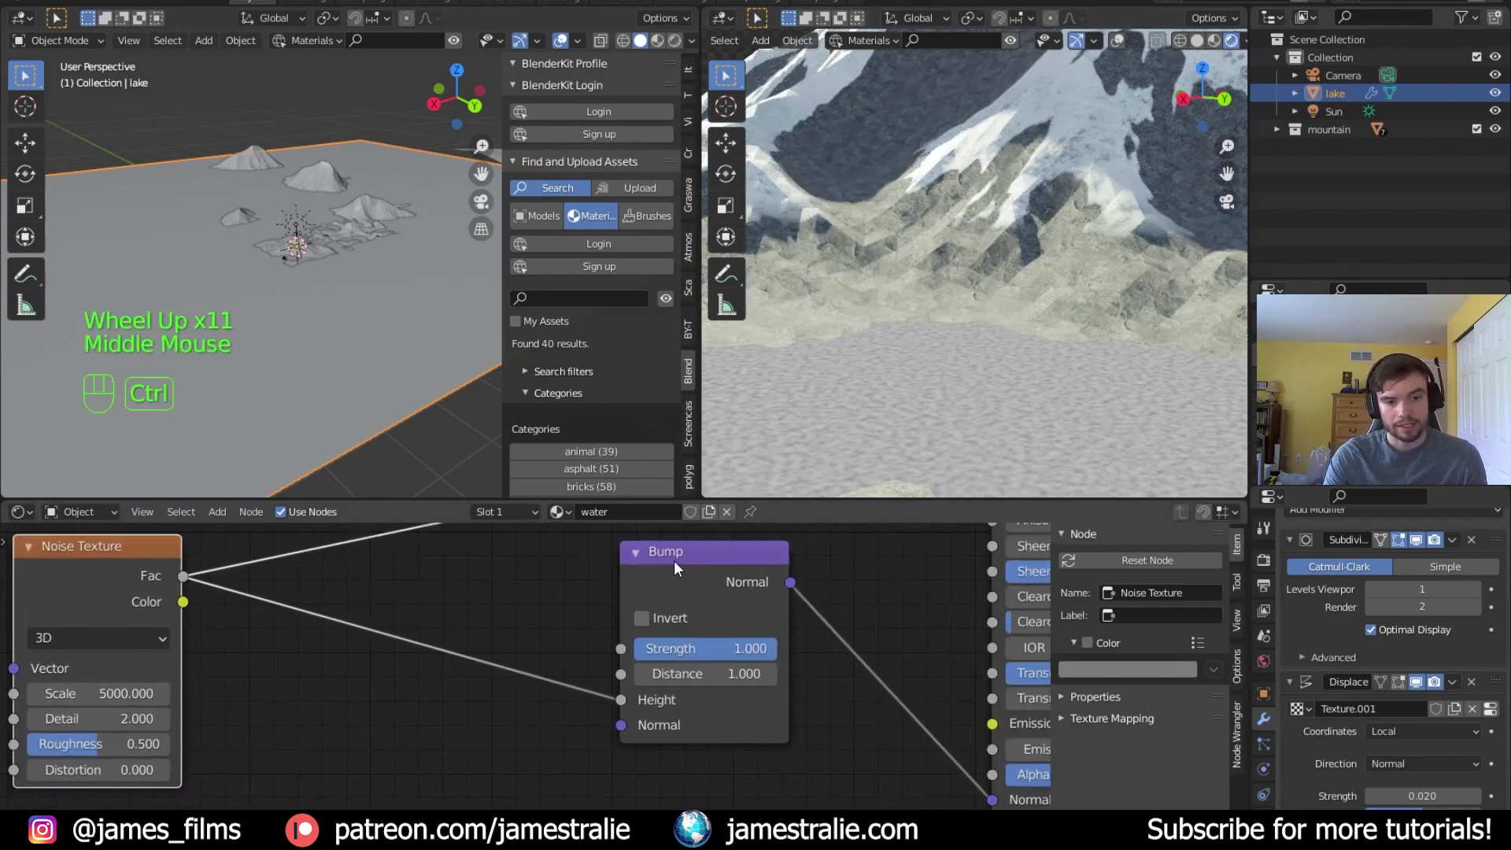
Switch the water material's surface output back to the Principled BSDF and set its Subsurface to 0.000
scroll(740, 606, "down", 8)
middle_click_drag(740, 606, 546, 701)
scroll(692, 548, "down", 1, "ctrl")
middle_click_drag(692, 548, 673, 622)
scroll(674, 640, "down", 1)
left_click(659, 627, "ctrl+shift")
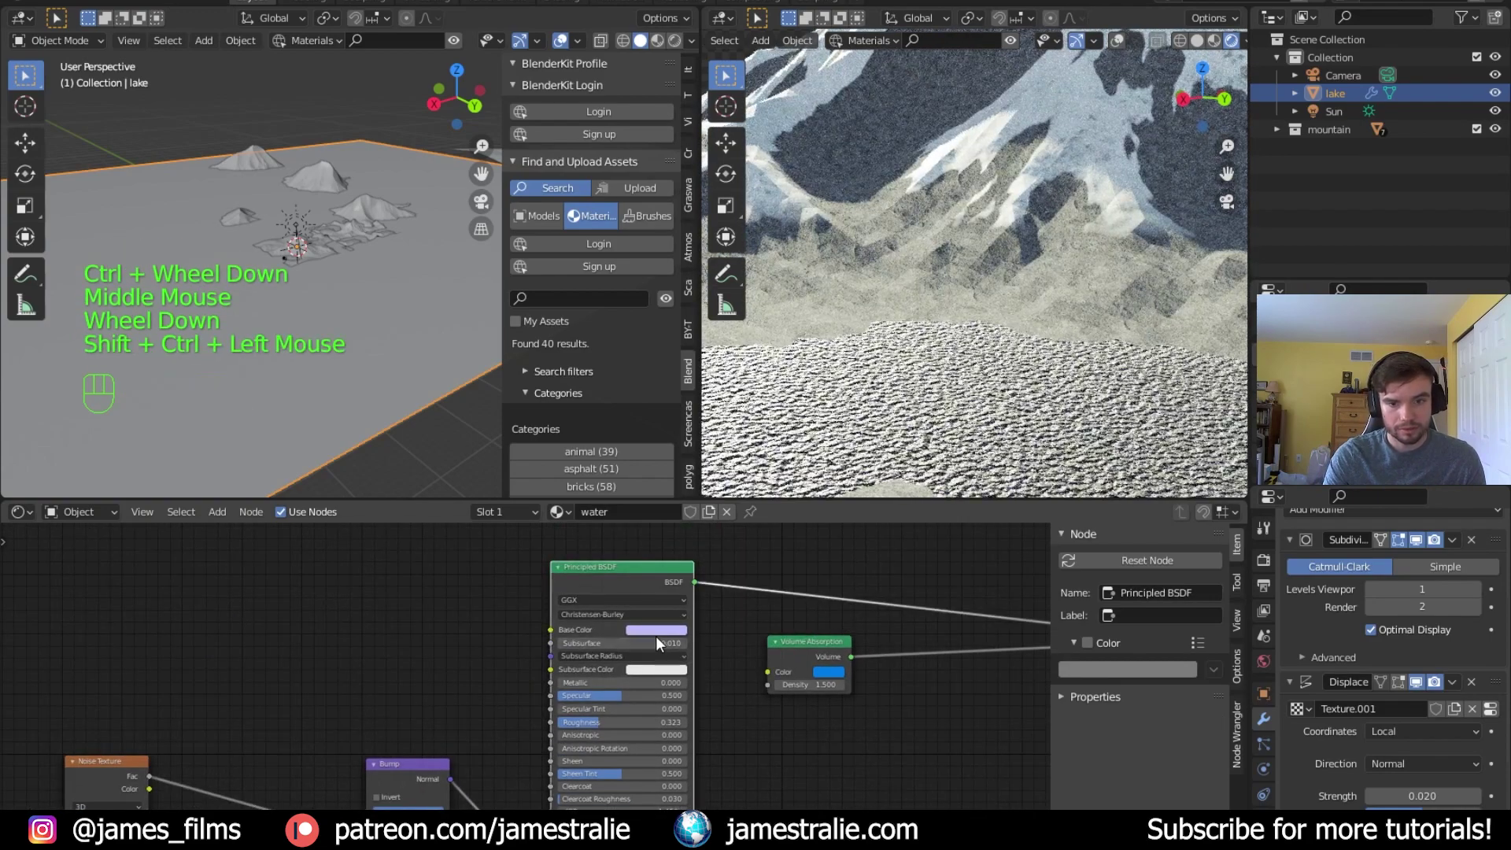
left_click_drag(649, 643, 622, 644)
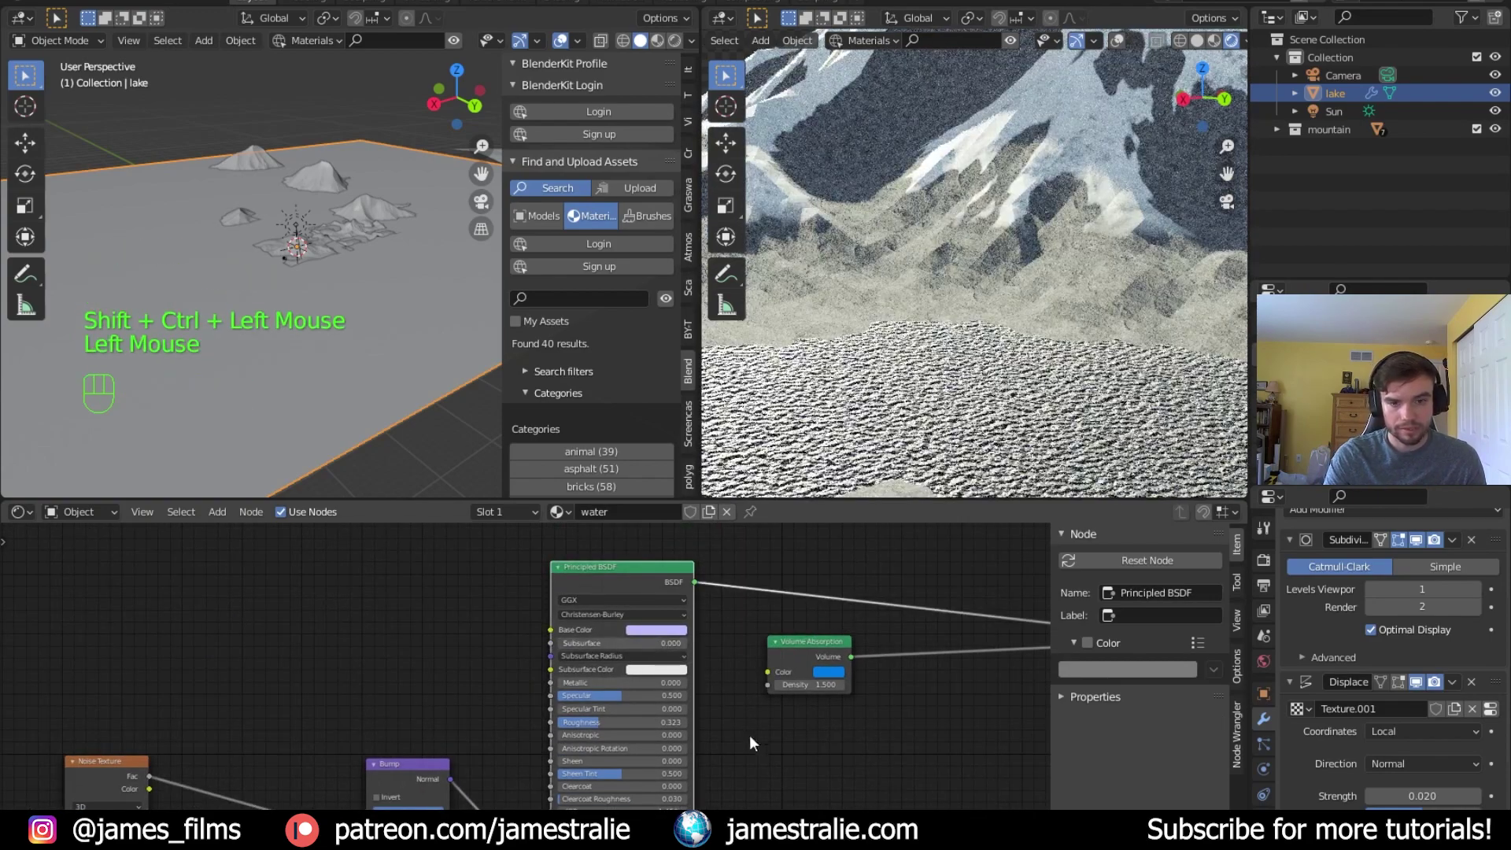
Lower the Bump node's Strength to about 0.092
middle_click_drag(721, 711, 804, 619)
scroll(520, 680, "up", 6)
middle_click_drag(504, 691, 596, 666)
left_click_drag(554, 653, 480, 655)
Set the Noise Texture's Roughness to about 0.567 and its Distortion to about 2.1
middle_click_drag(77, 610, 332, 598)
left_click(332, 598)
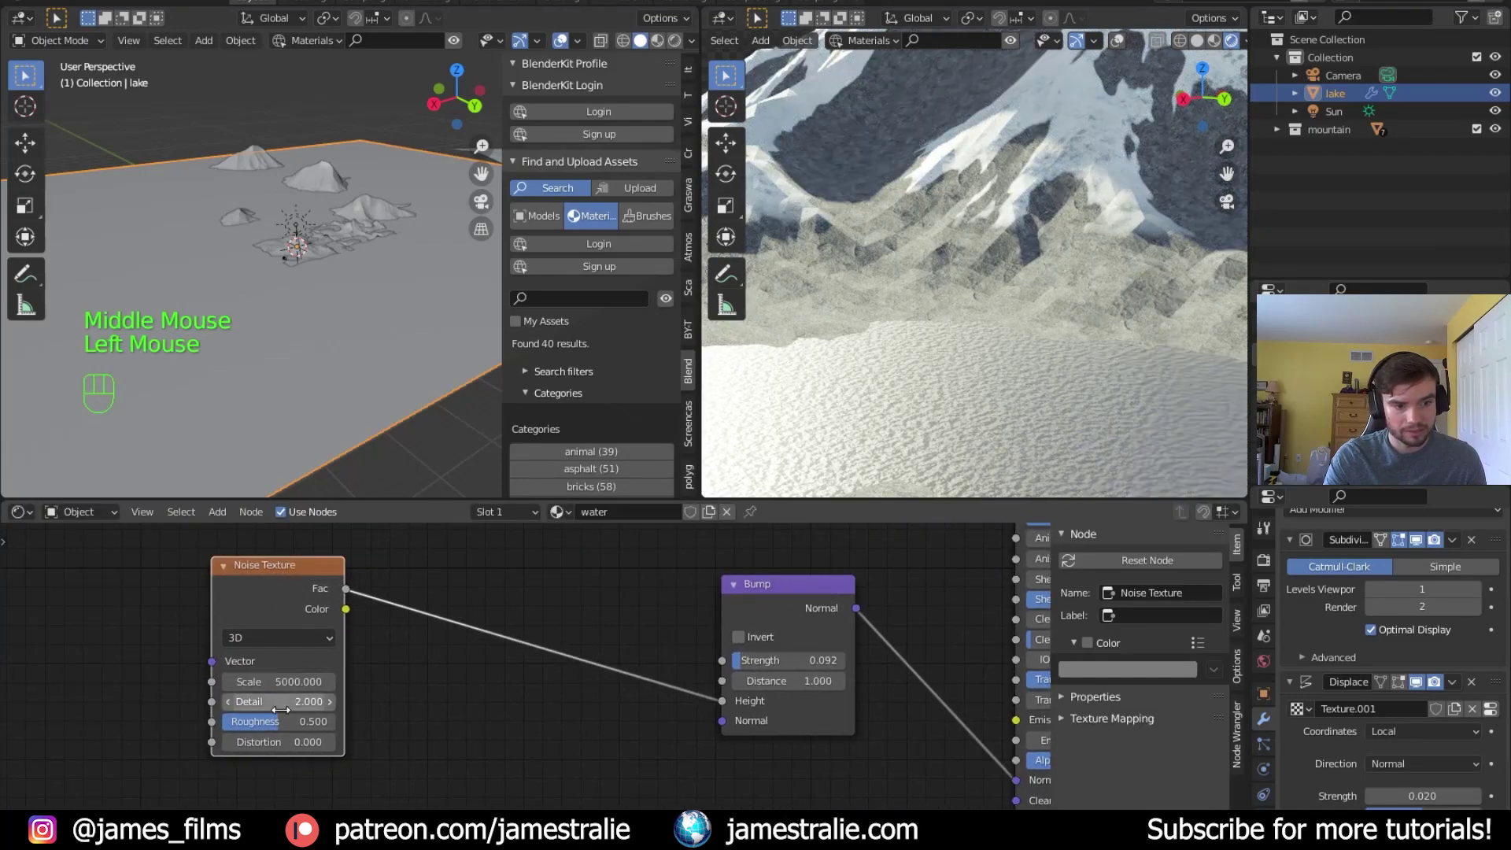
left_click_drag(255, 721, 331, 742)
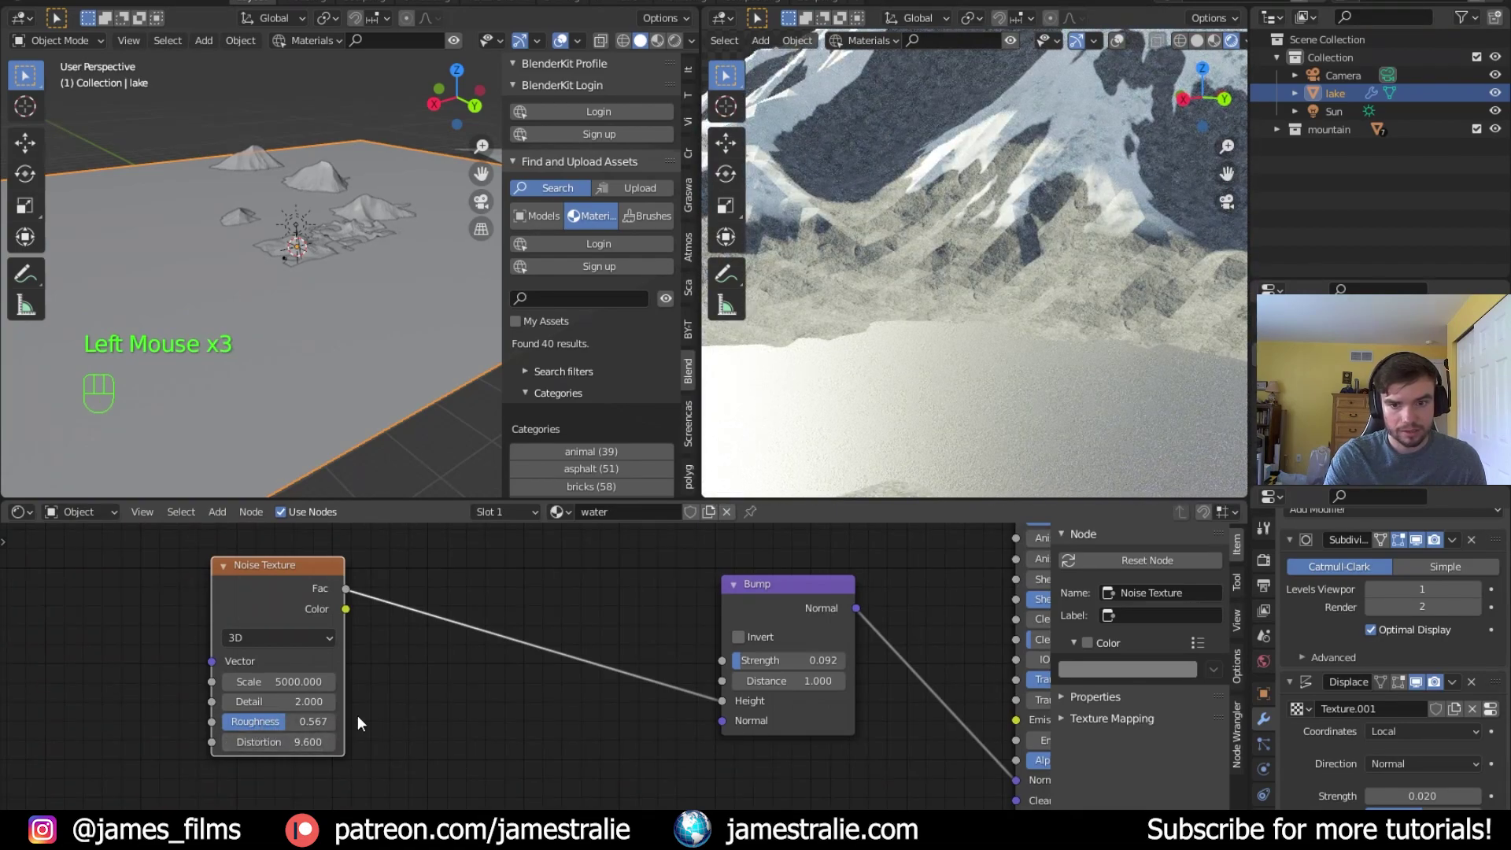
left_click_drag(330, 741, 299, 742)
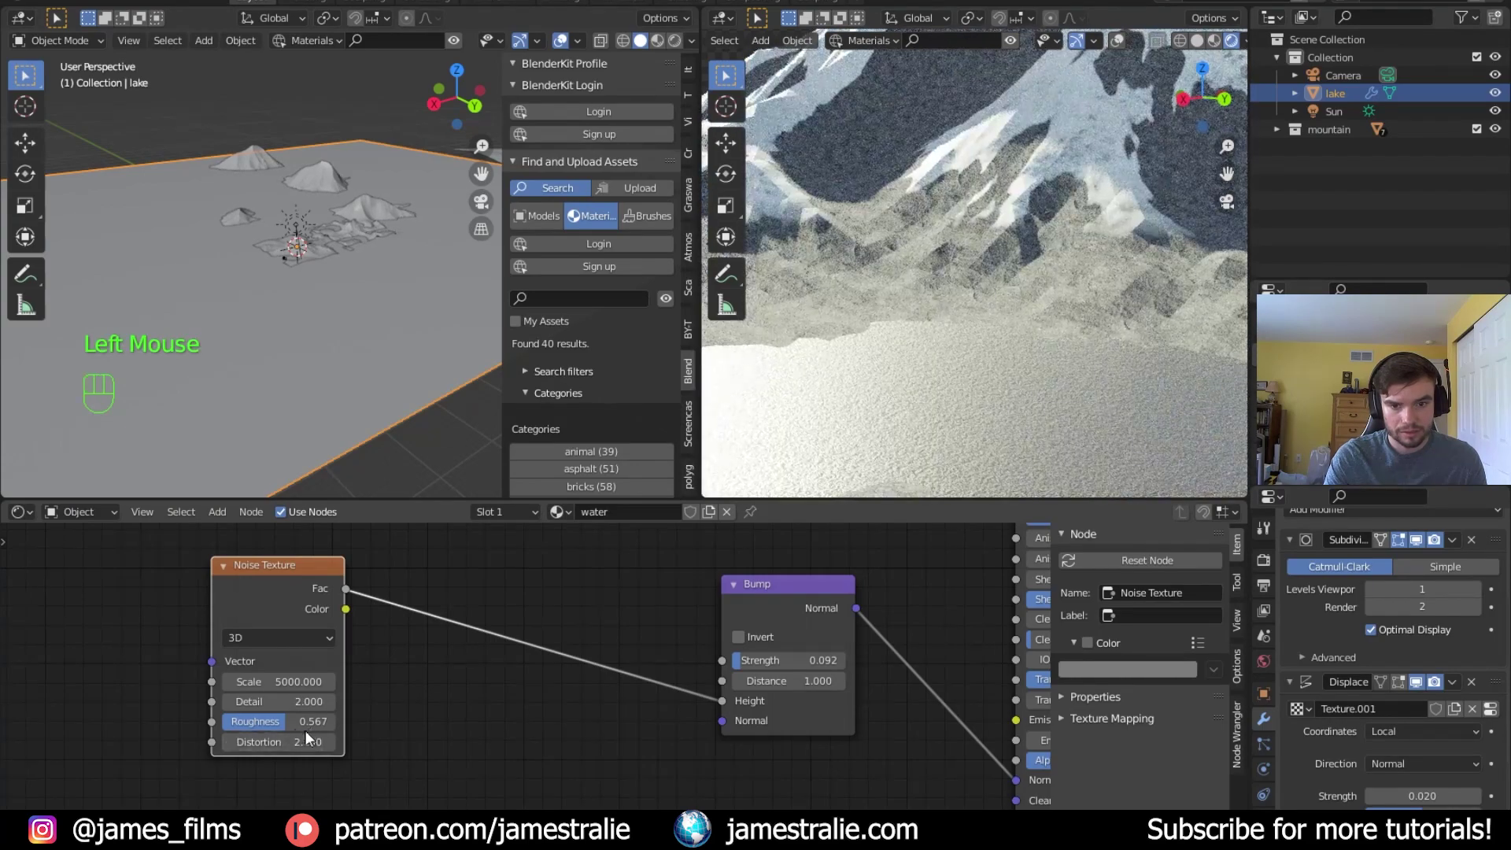
Set the Bump node's Strength to 0.02 and check the lake in the full camera view
left_click(826, 659)
type("0.02")
key("Return")
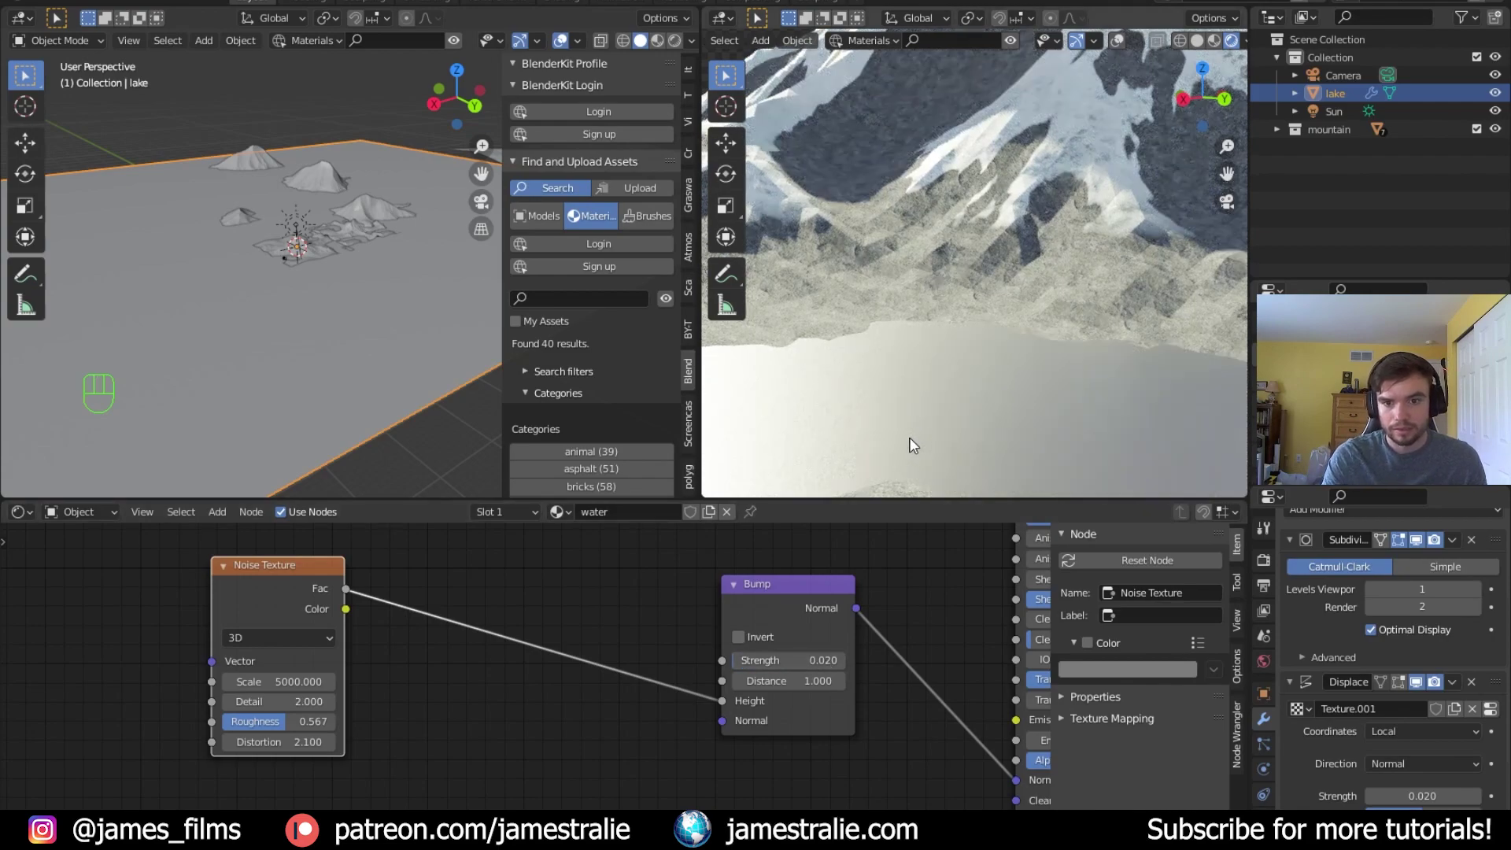
scroll(936, 430, "down", 6)
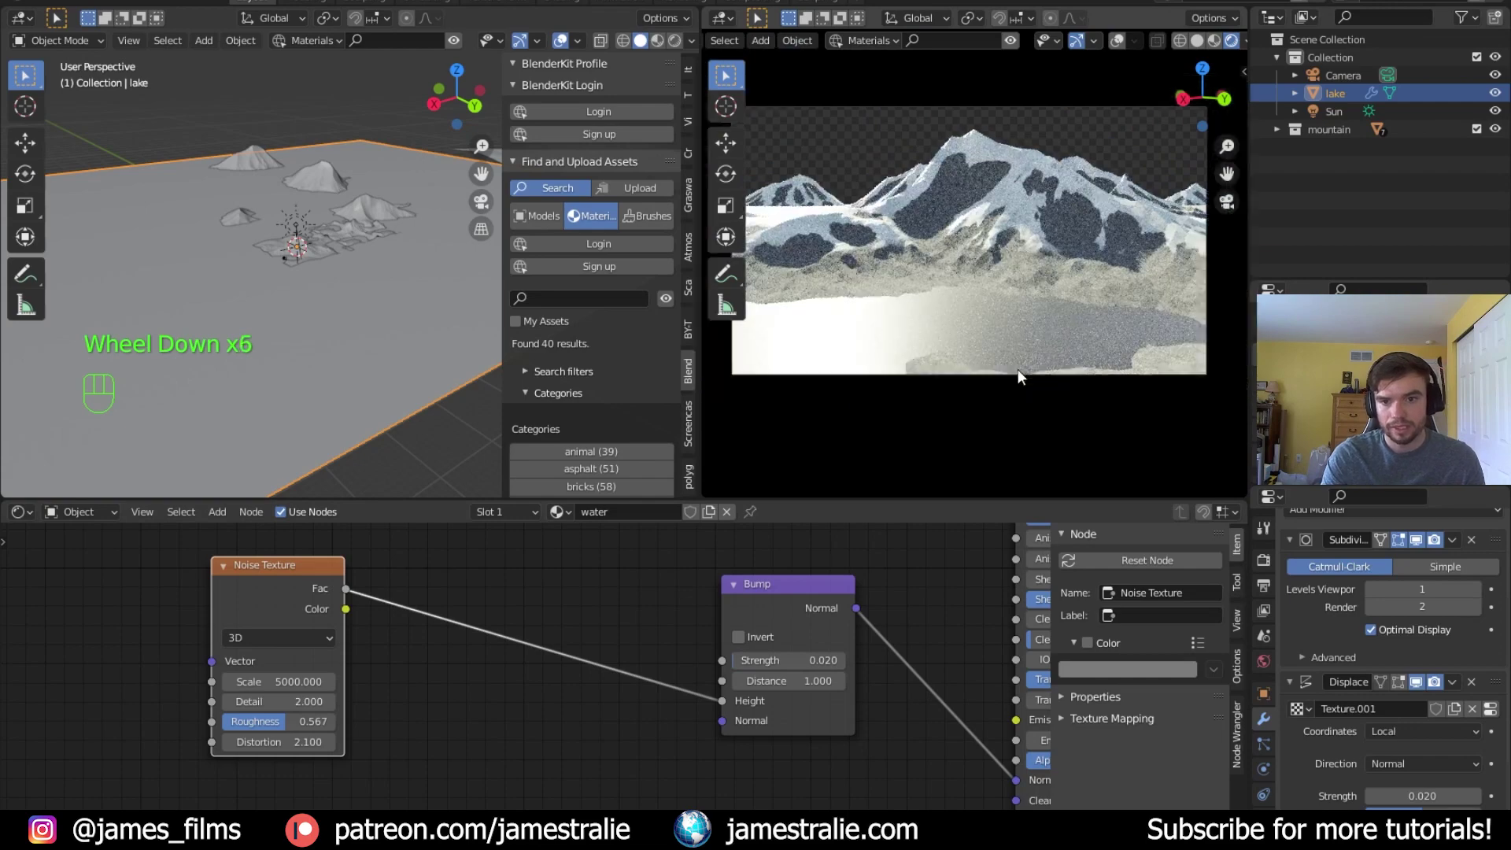
middle_click_drag(1018, 370, 996, 406, "shift")
scroll(1006, 382, "down", 1)
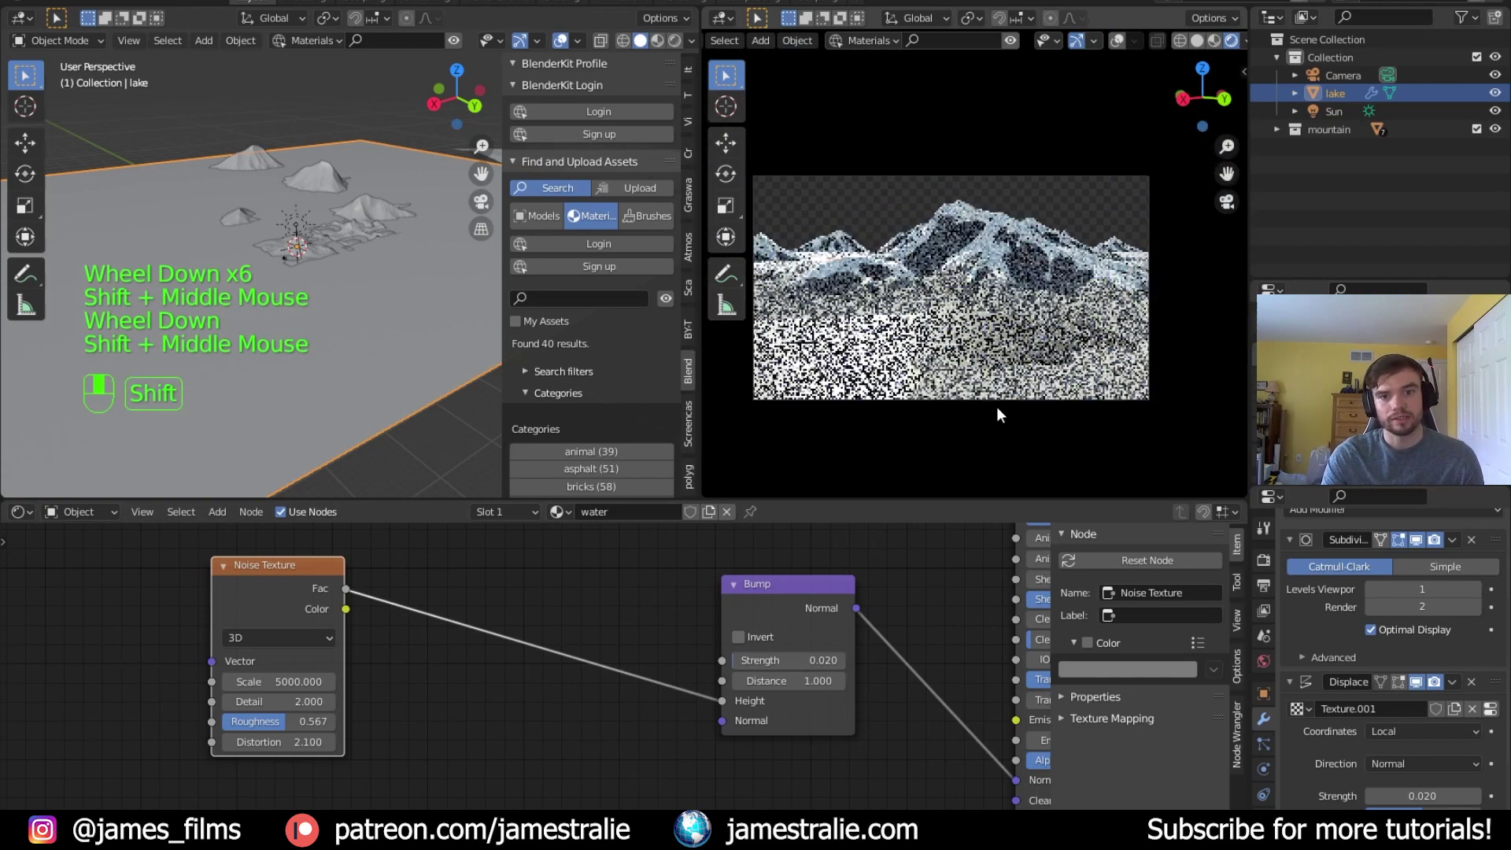
Deselect the lake and start importing an image as a plane into the scene
left_click(397, 448)
scroll(362, 342, "down", 2)
scroll(362, 342, "down", 1)
middle_click_drag(361, 340, 344, 377, "shift")
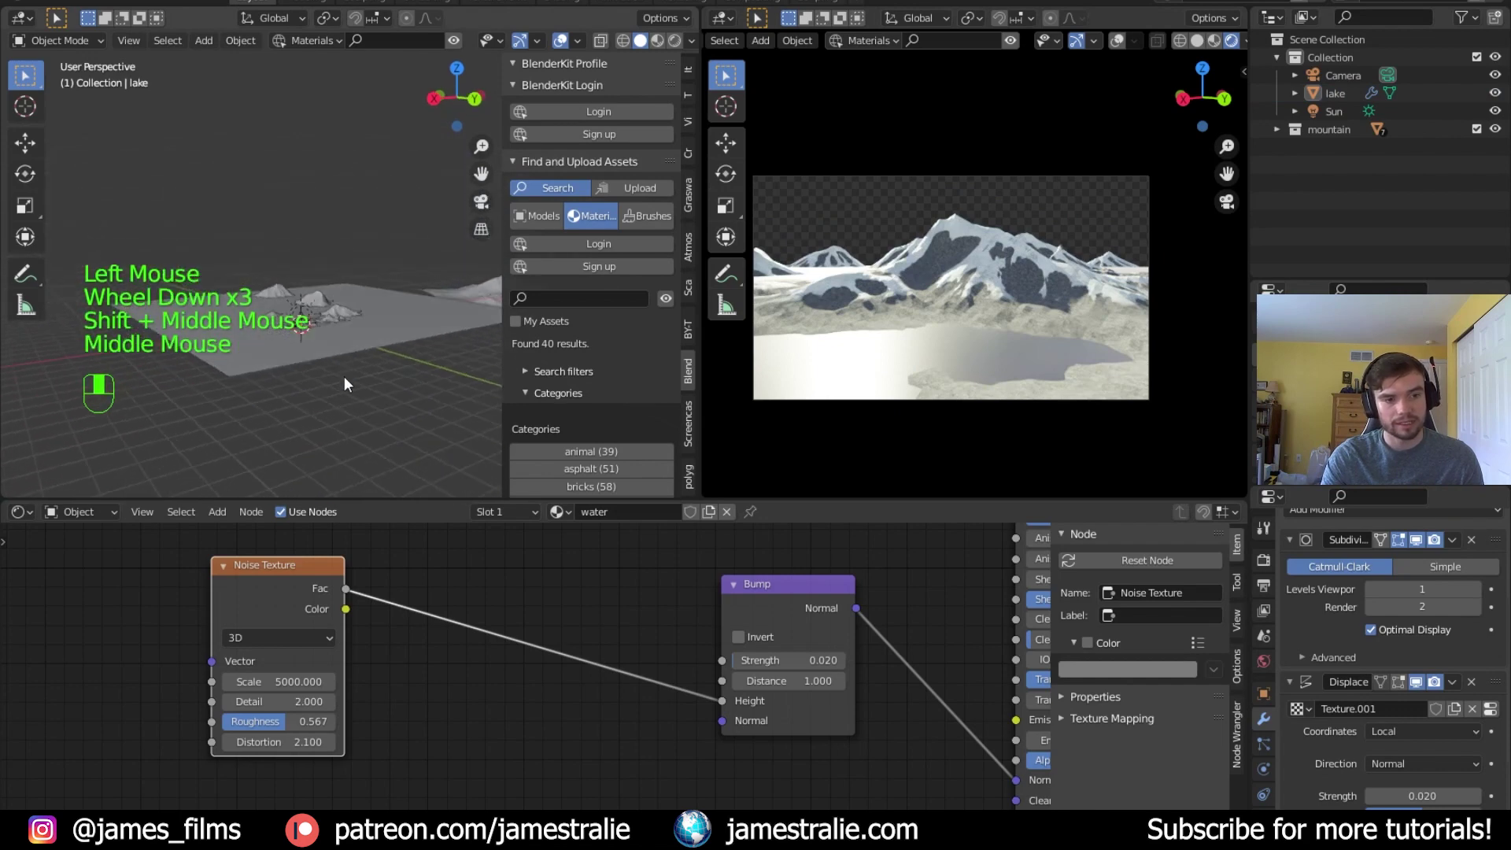
key("shift+a")
mouse_move(268, 524)
left_click(320, 470)
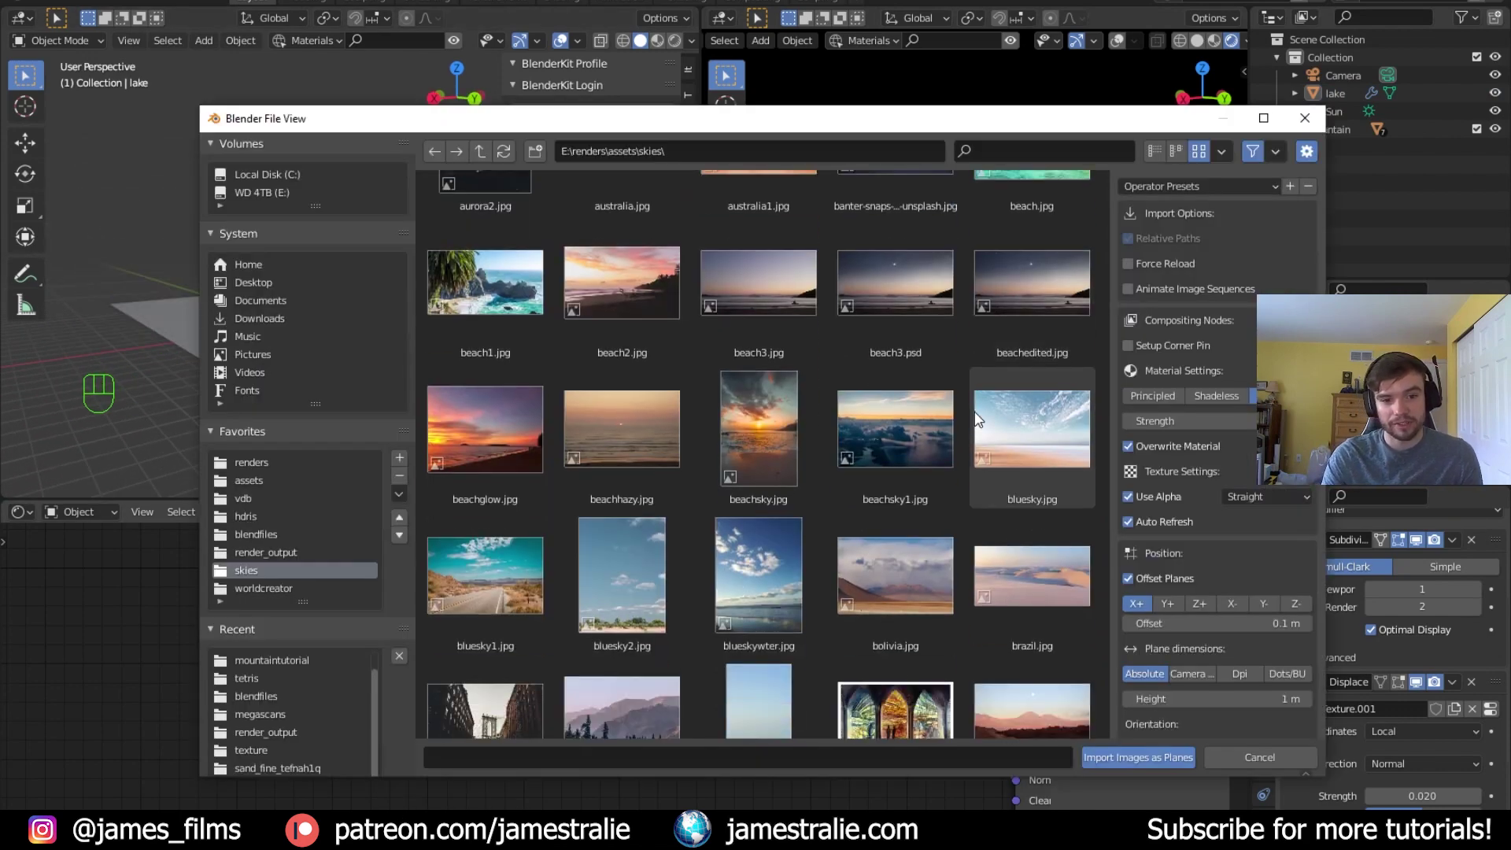
Find the sunset picture mountainlayers3.jpg in the skies folder and import it as an image plane
scroll(974, 411, "down", 10)
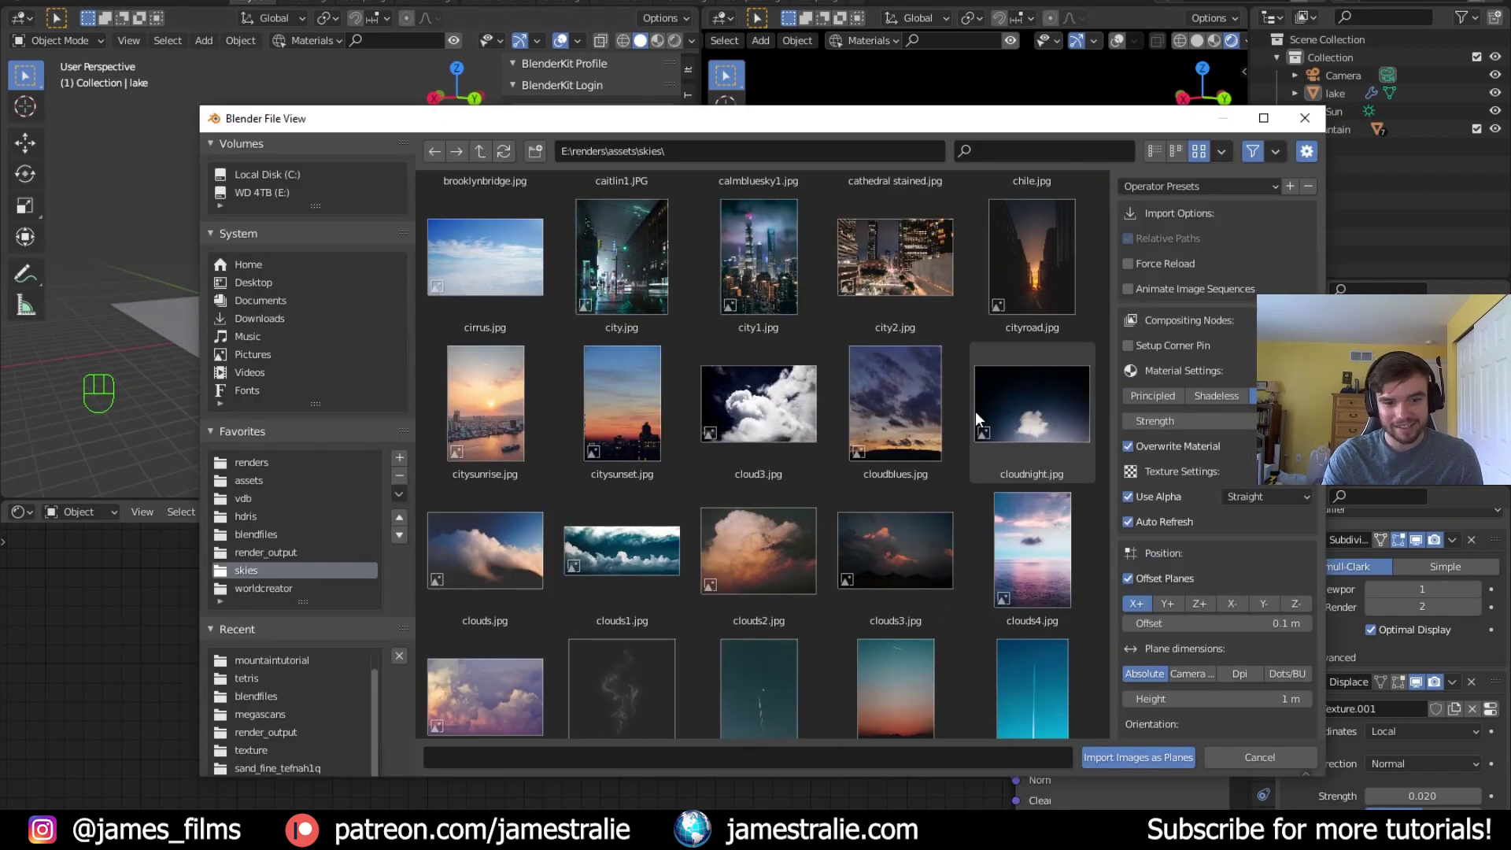
scroll(975, 411, "down", 15)
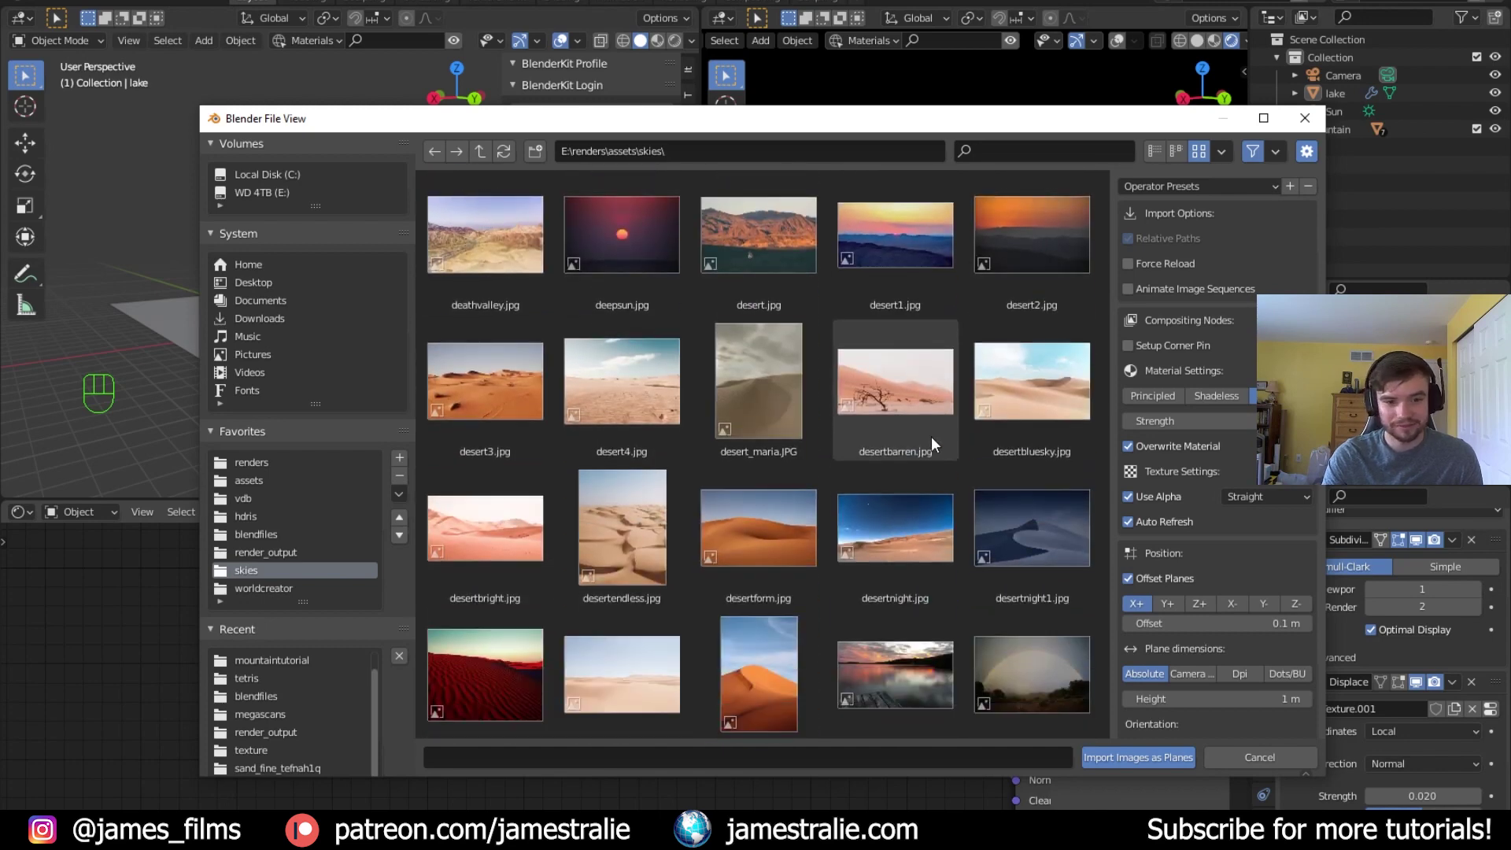
scroll(932, 432, "down", 12)
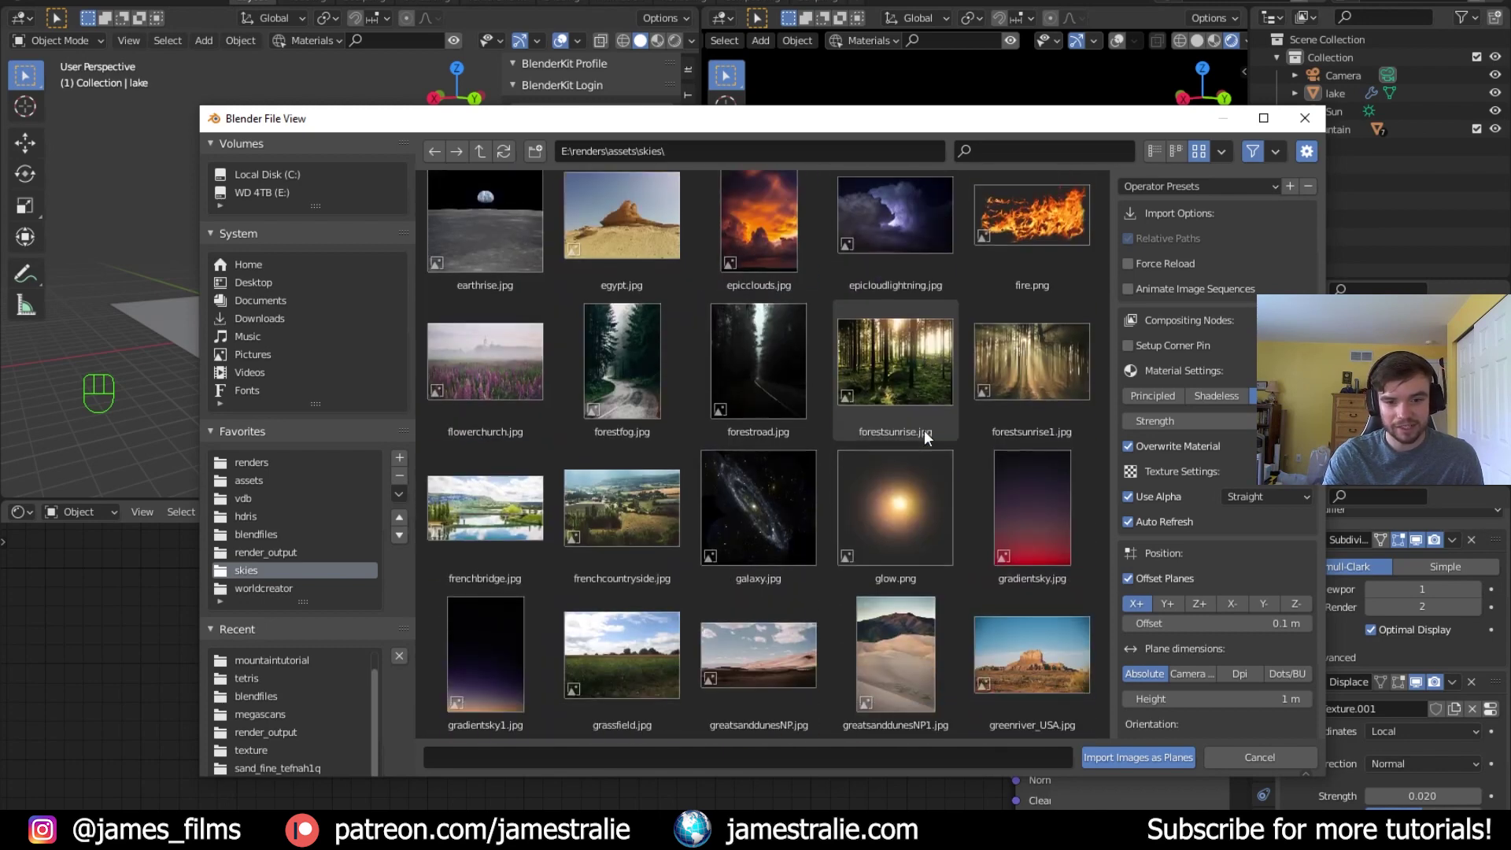
scroll(937, 413, "down", 12)
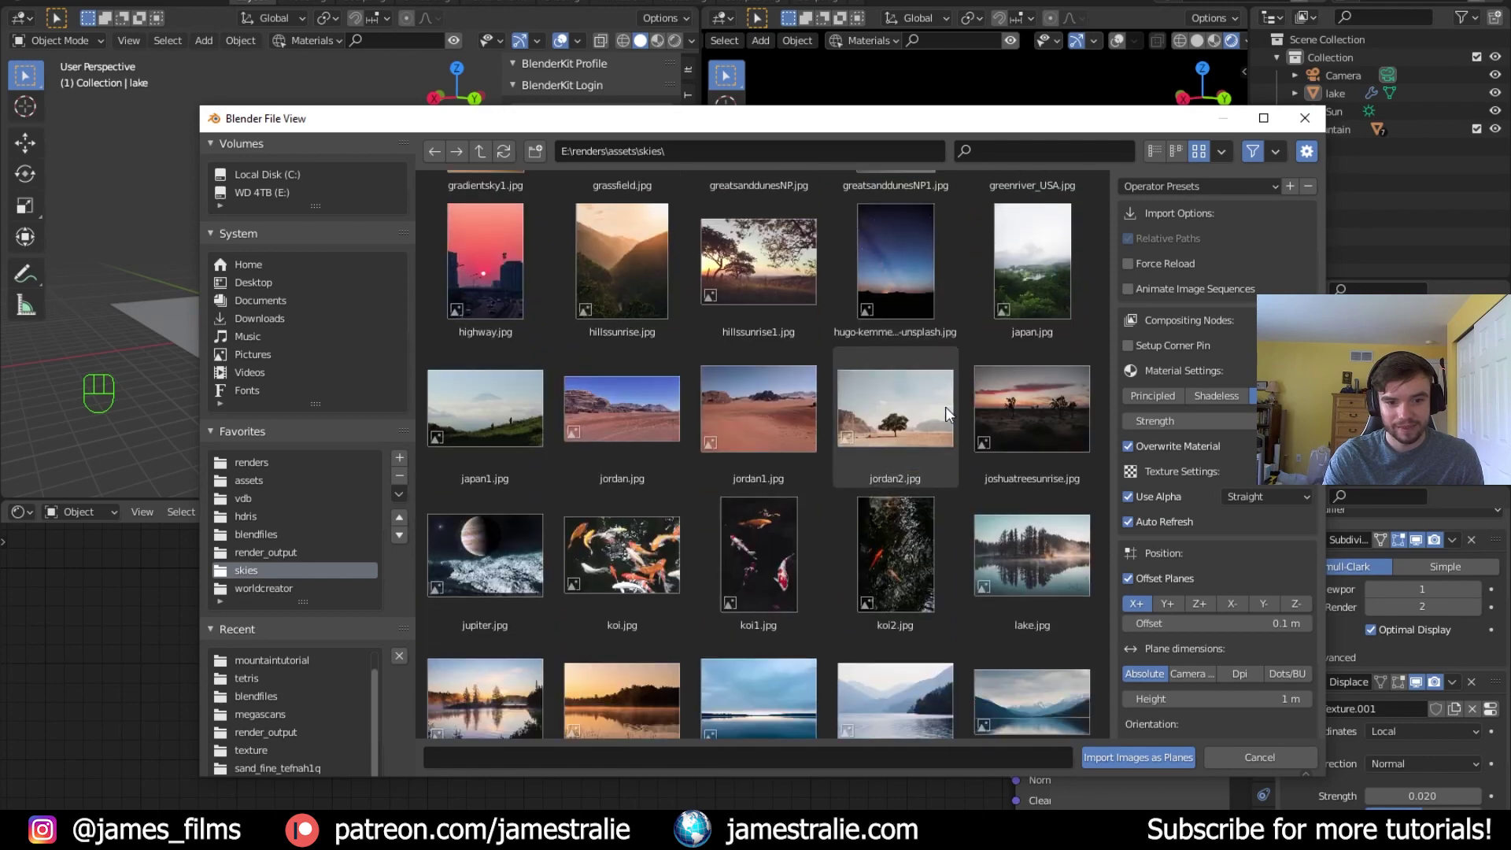
scroll(937, 410, "down", 8)
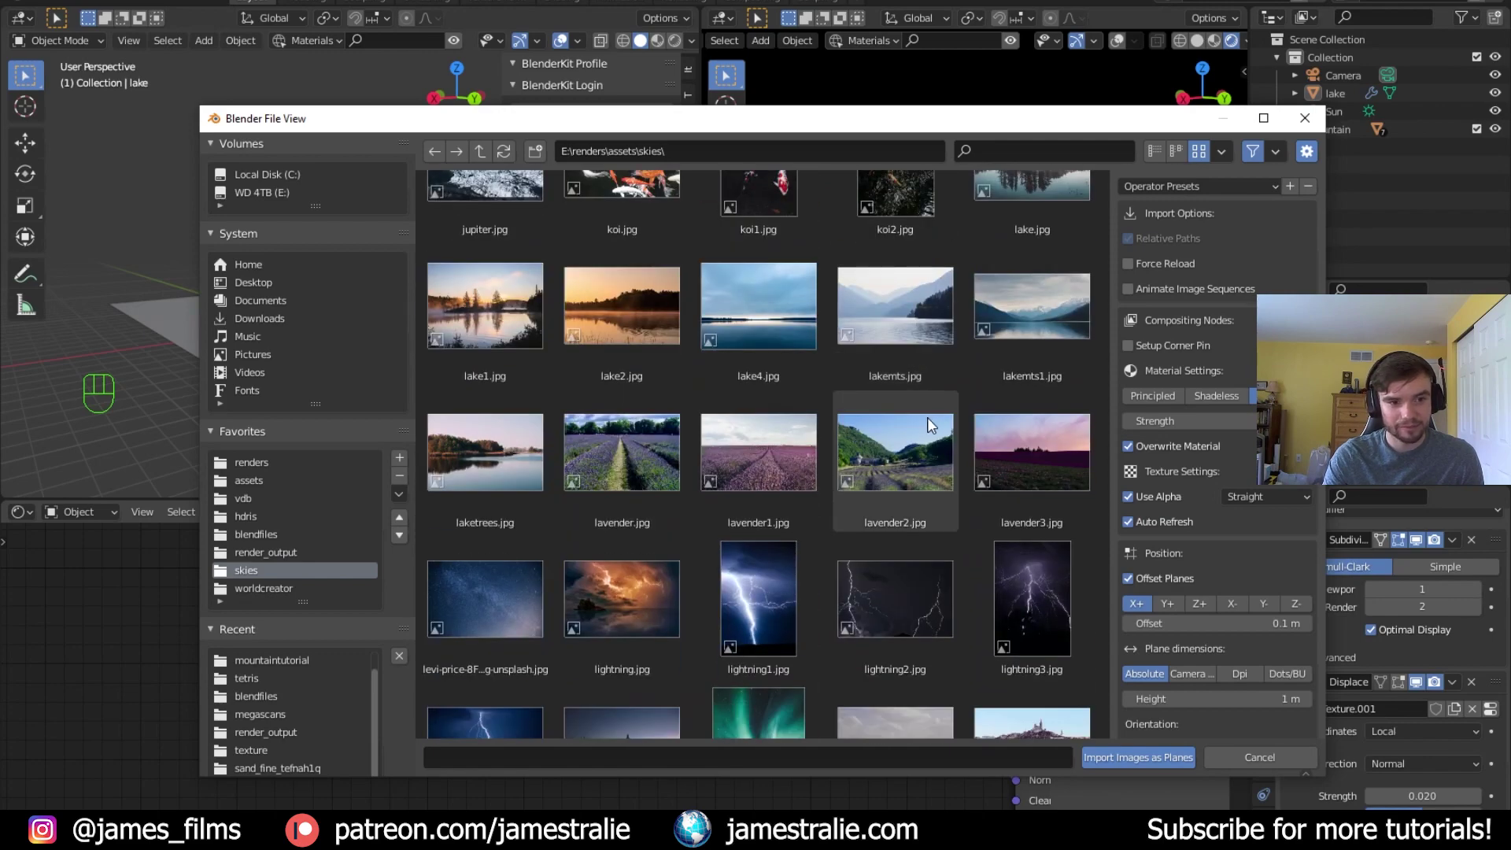
scroll(927, 417, "down", 15)
scroll(911, 428, "down", 8)
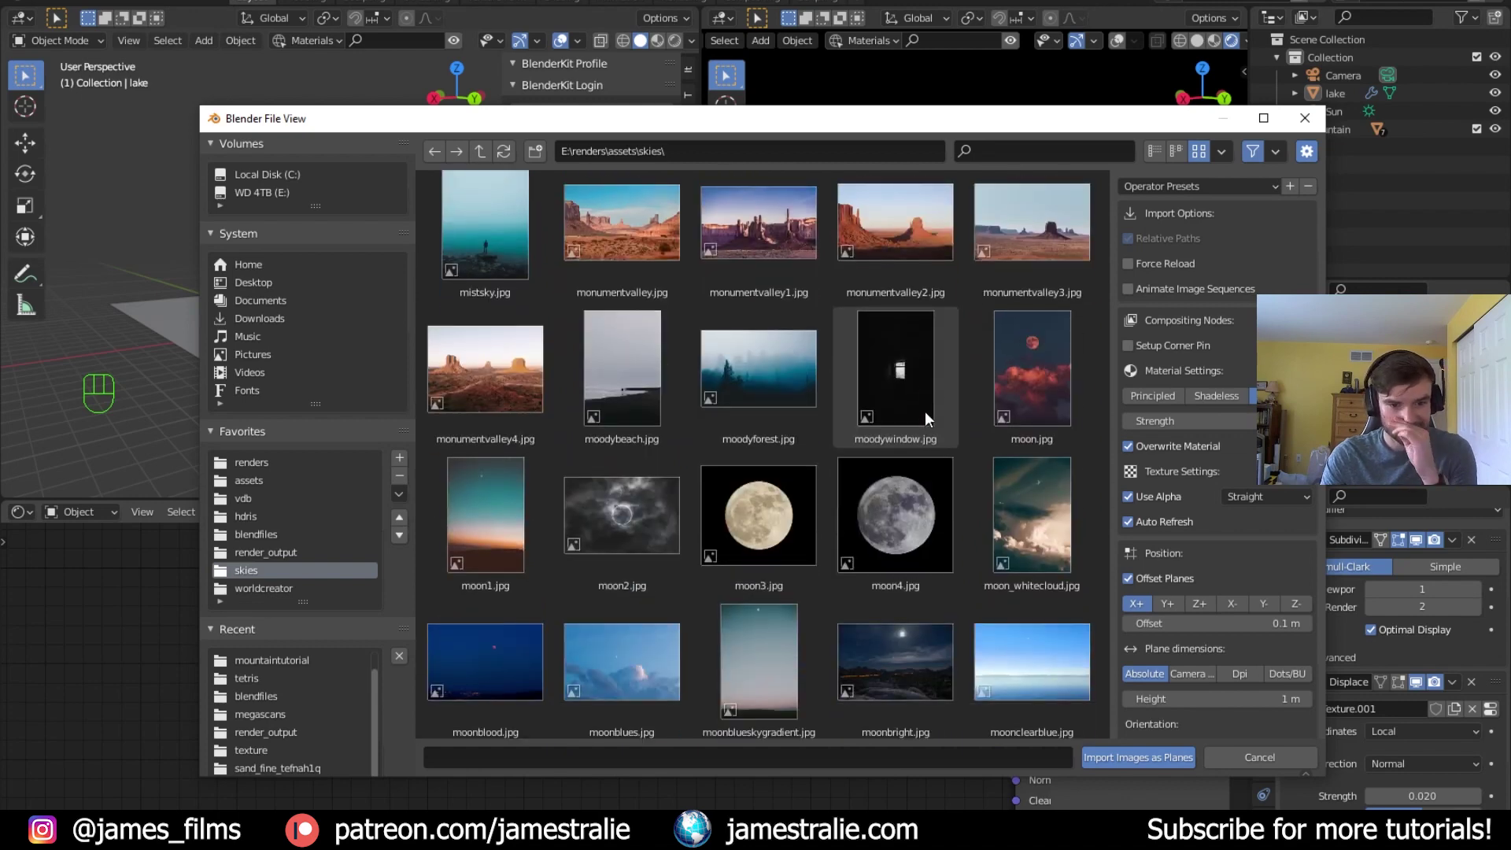
scroll(924, 411, "down", 13)
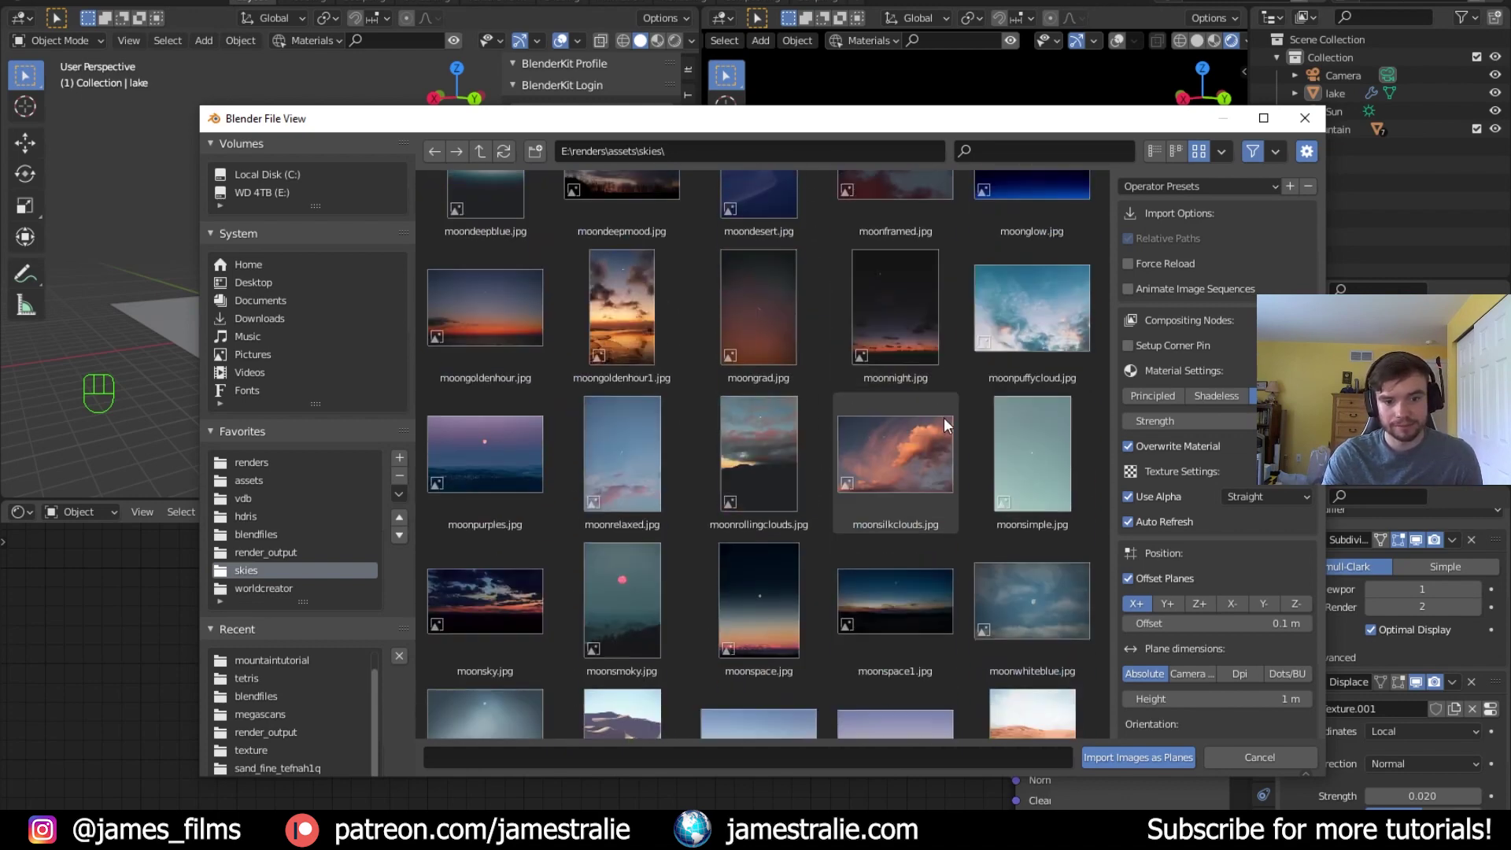
scroll(944, 420, "down", 10)
scroll(946, 422, "down", 6)
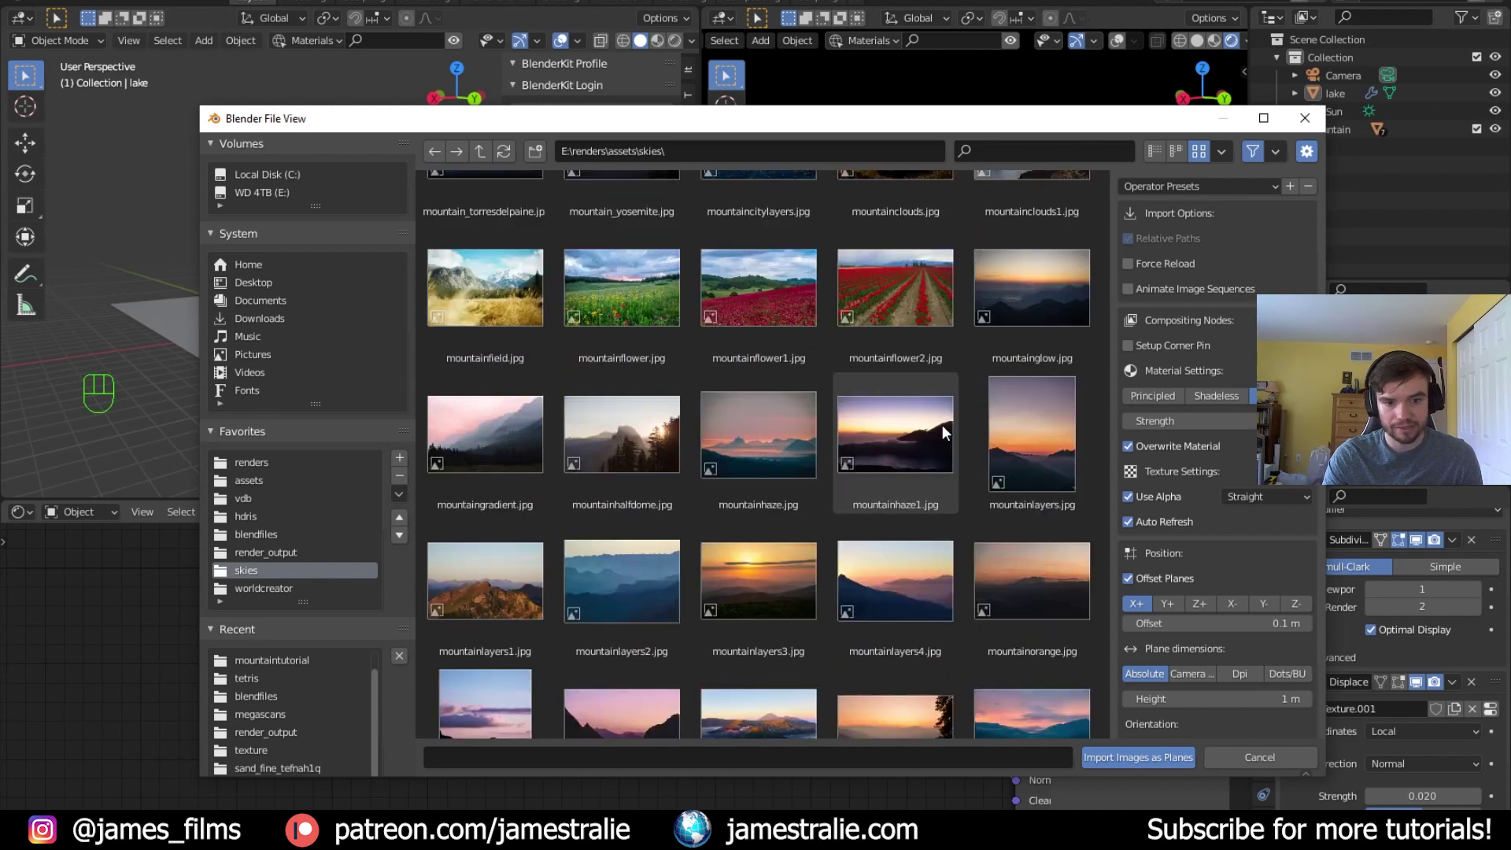
left_click(805, 578)
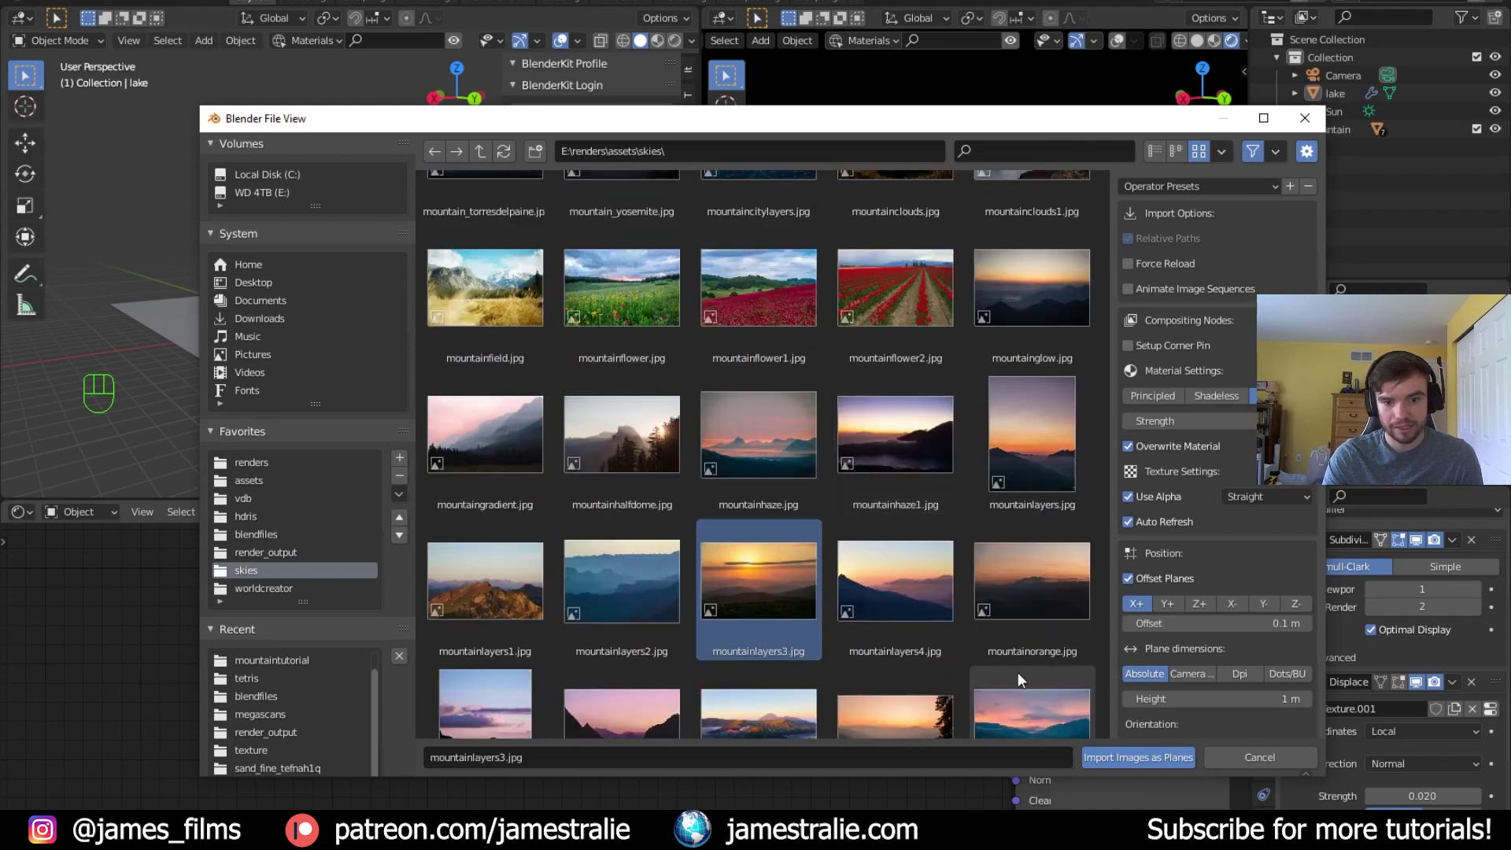
left_click(1151, 759)
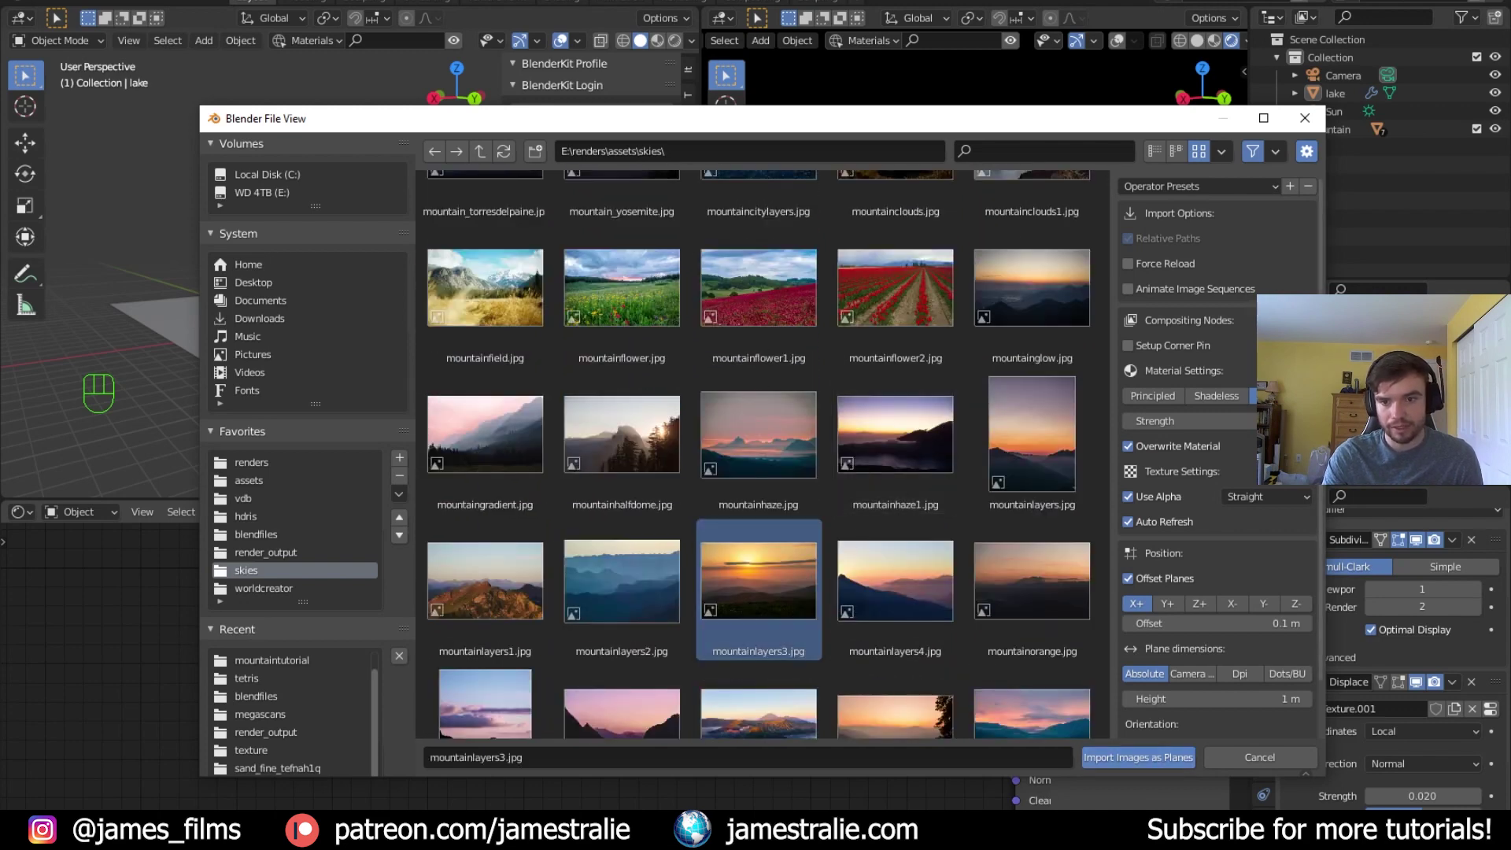
left_click(1135, 751)
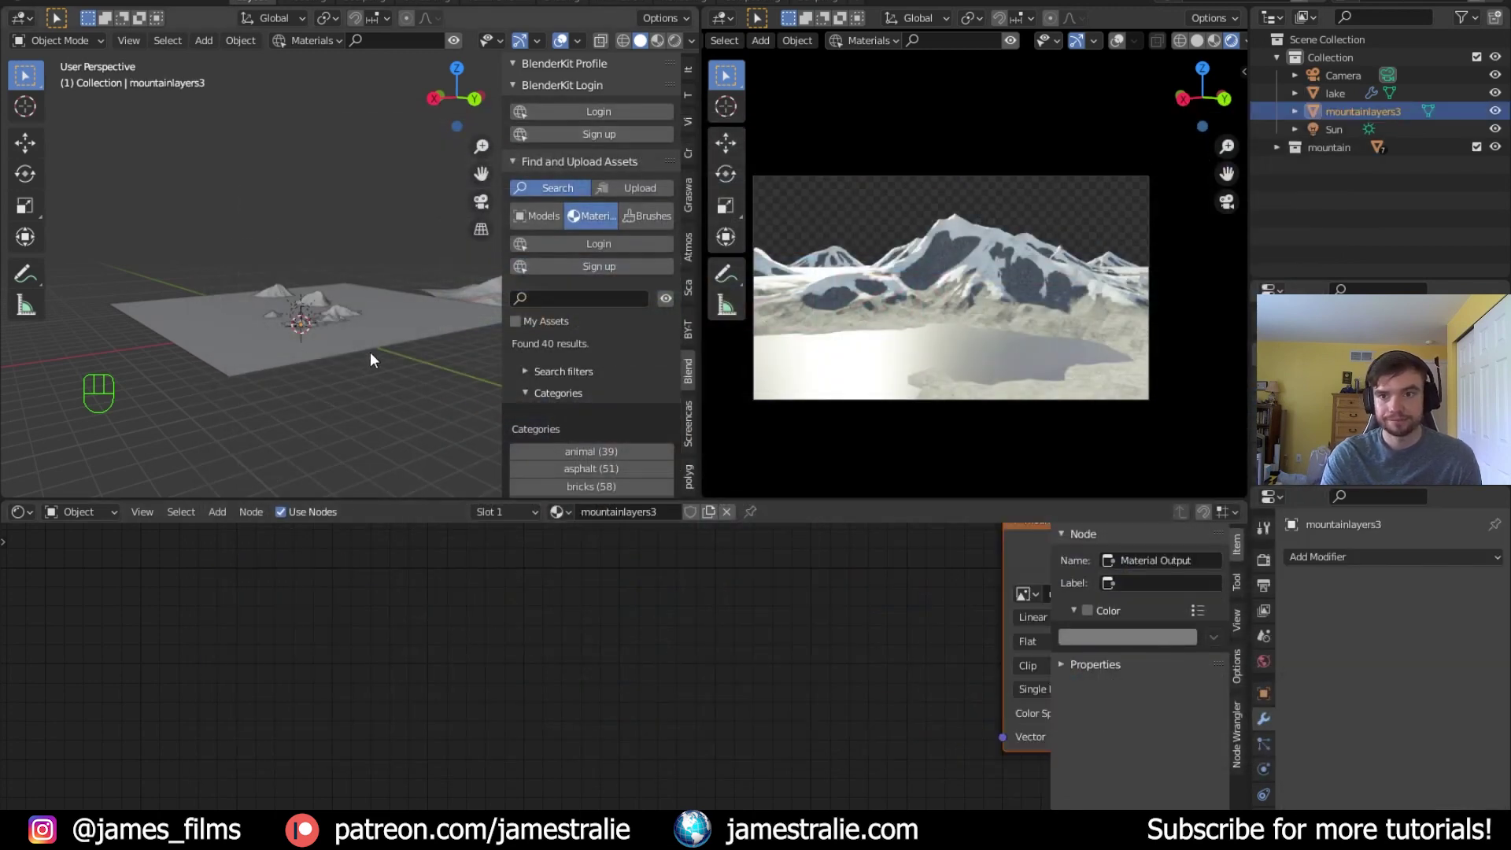
Scale the sunset image plane up about 65.8 times and turn off its Shadow ray visibility
key("s")
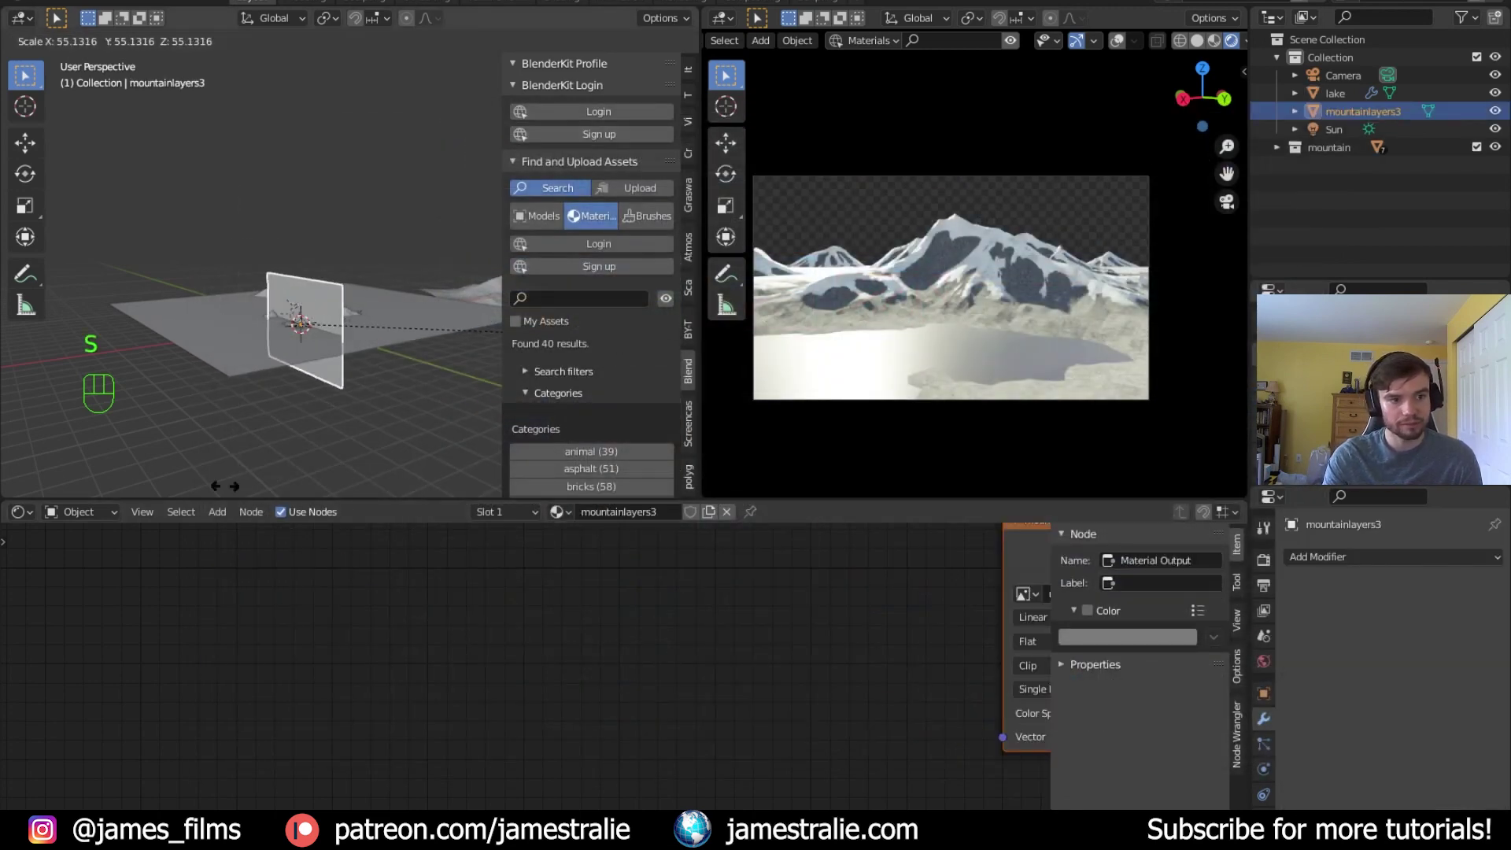
left_click(380, 417)
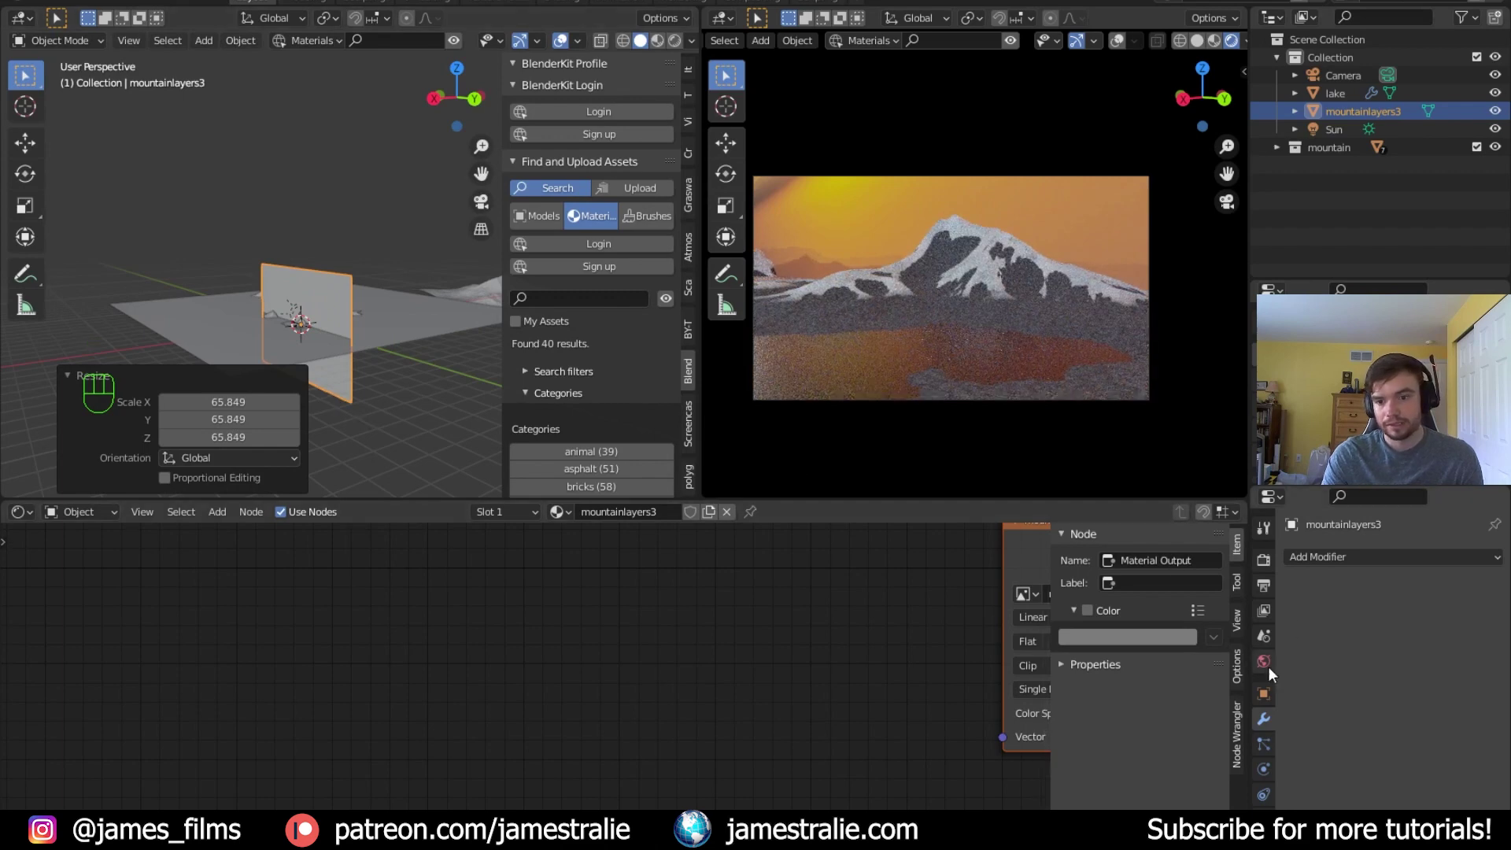
left_click(1264, 693)
scroll(1328, 724, "down", 5)
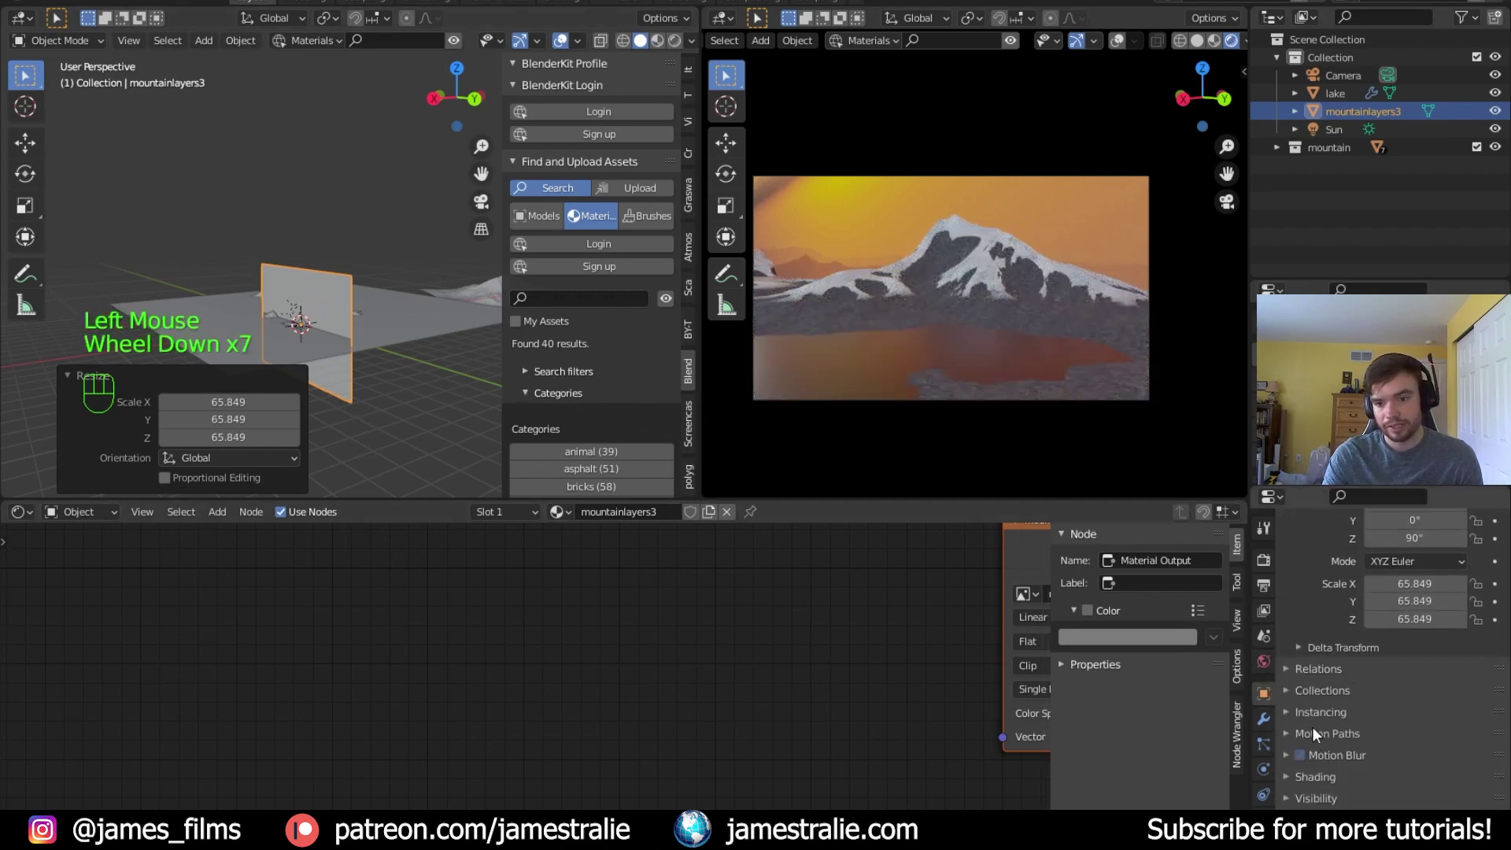
left_click(1330, 797)
scroll(1334, 790, "down", 12)
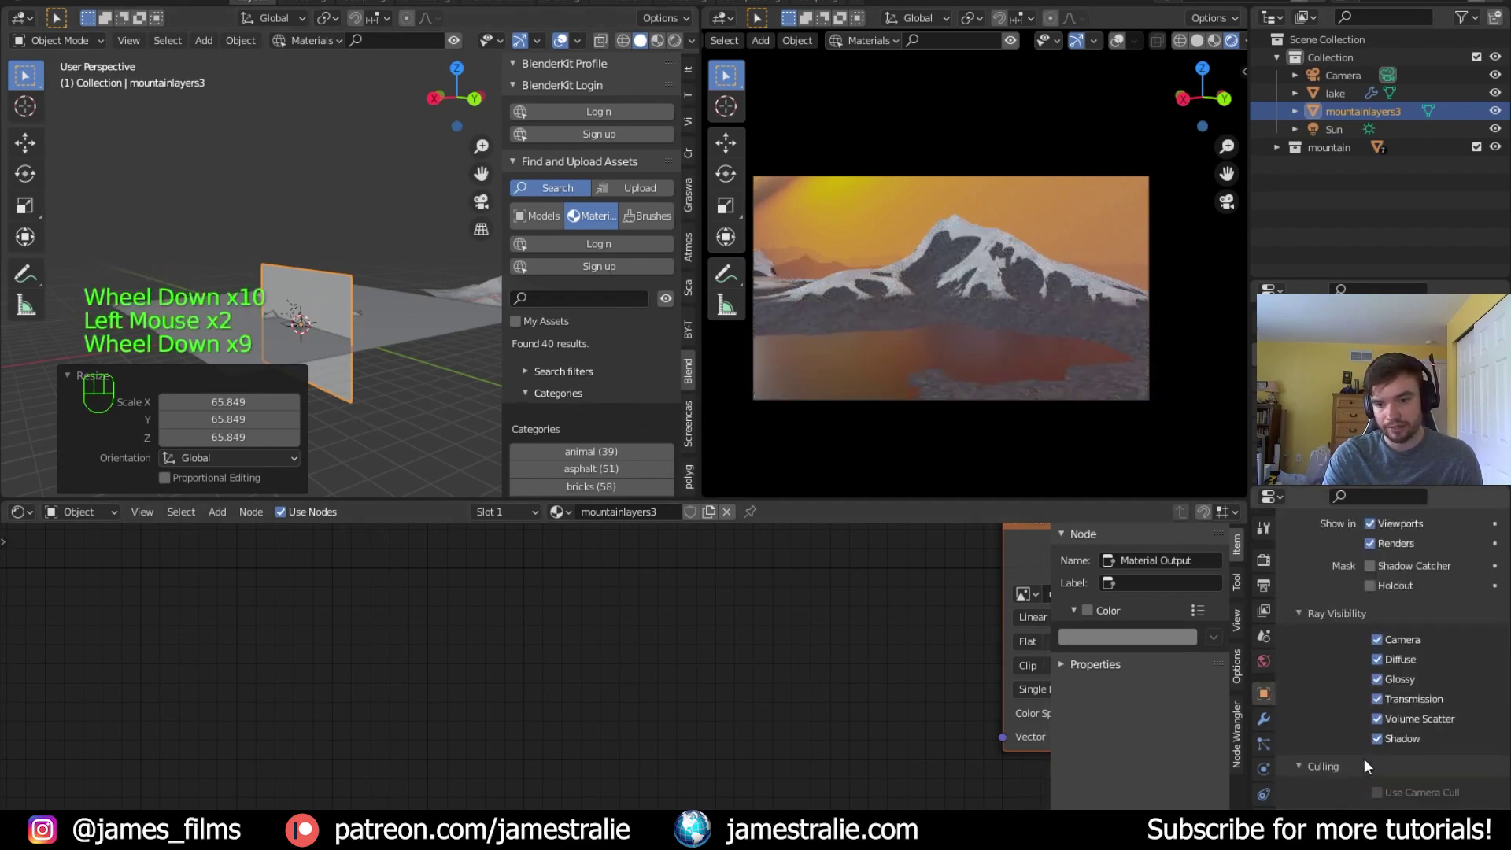
left_click(1377, 631)
Rotate the image plane about 38.3° around Z, and fine-tune it by about 0.6° from the top view
middle_click_drag(425, 394, 346, 299)
key("r")
left_click(337, 182)
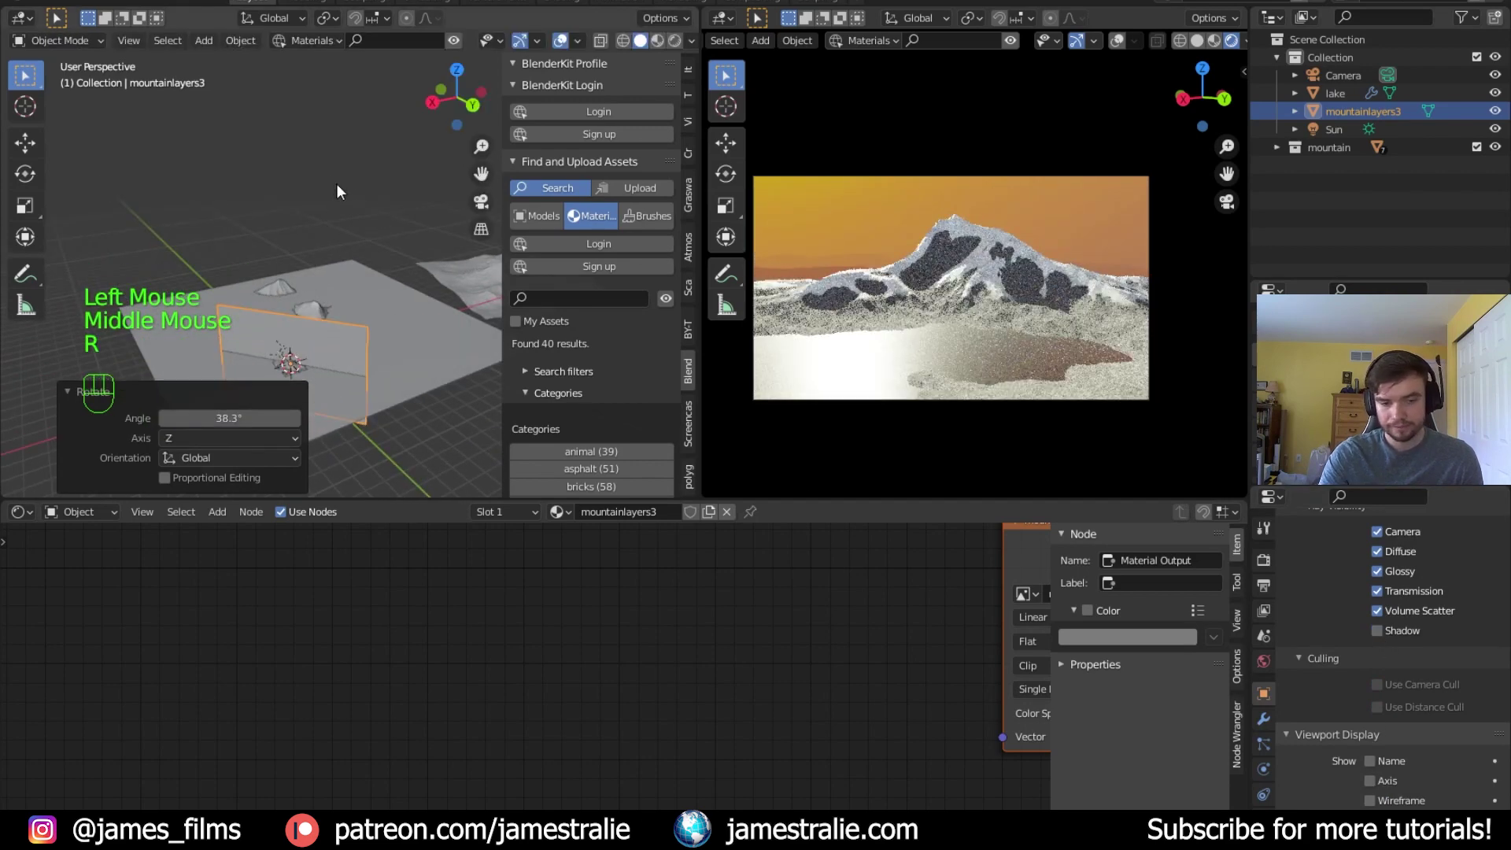
key("KP_7")
middle_click_drag(418, 224, 521, 395, "shift")
scroll(239, 246, "up", 5)
scroll(358, 344, "up", 5)
key("r")
left_click(409, 334)
Move the image plane horizontally behind the mountains, about -187 m in X and -148 m in Y
scroll(409, 340, "down", 11)
middle_click_drag(432, 318, 407, 296)
key("g")
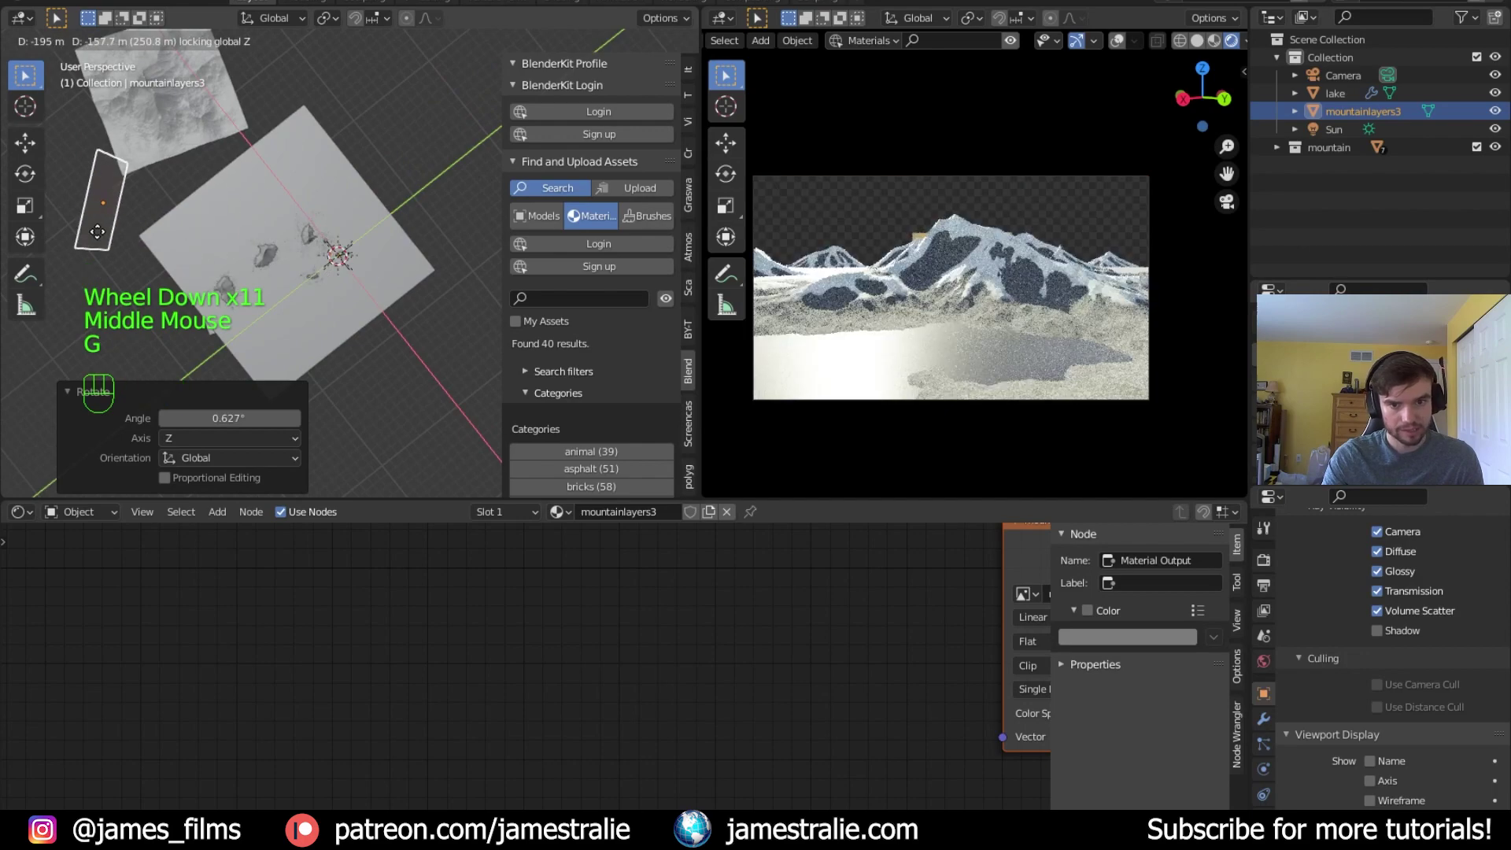
left_click(109, 230)
Scale the image plane up about 5.57 times so the sunset fills the sky in the camera view
middle_click_drag(109, 230, 392, 252)
scroll(458, 170, "down", 3)
key("s")
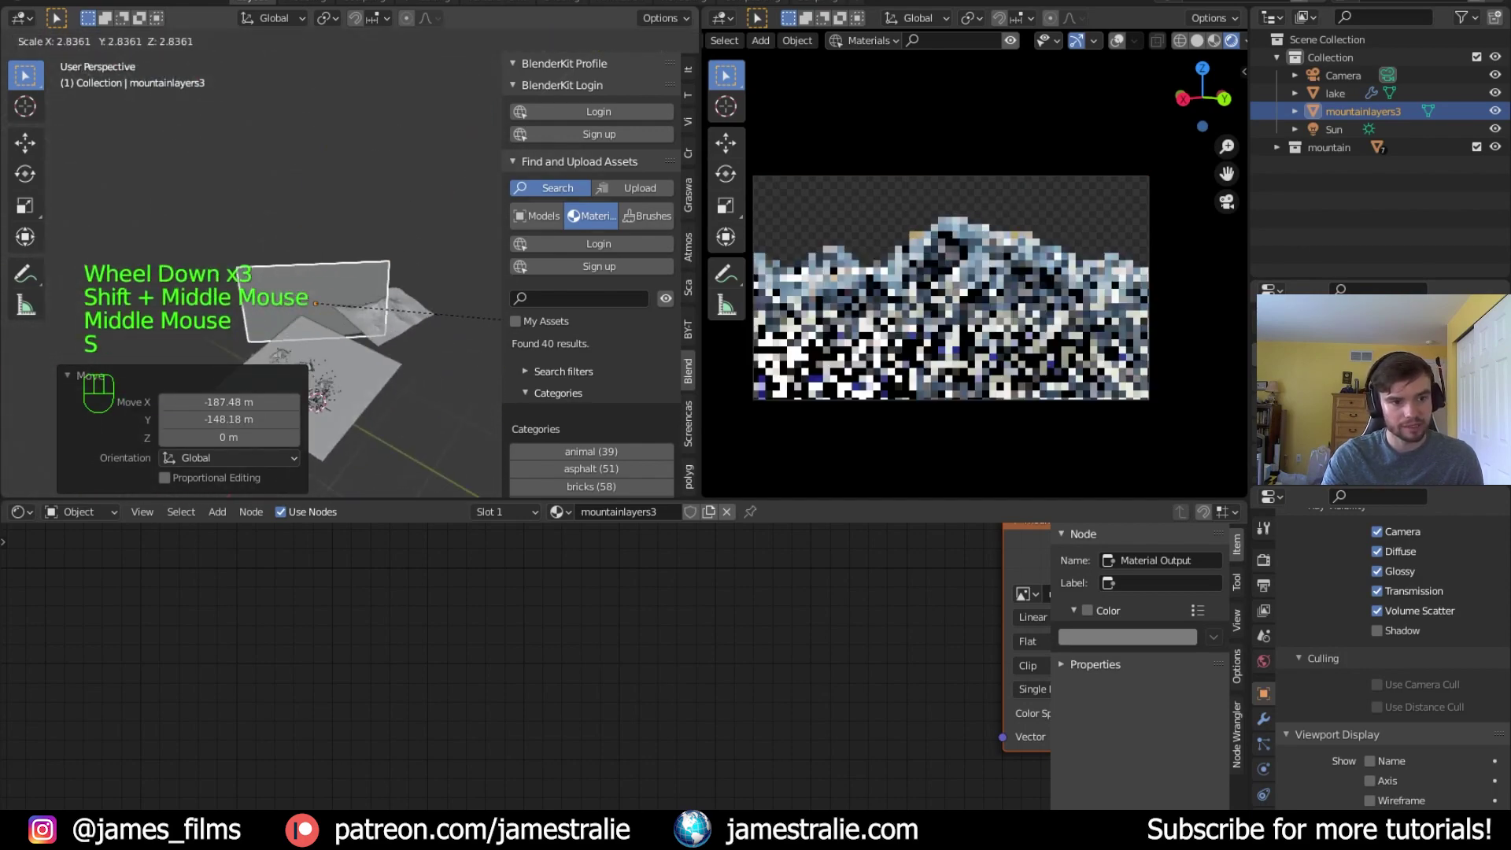
left_click(187, 335)
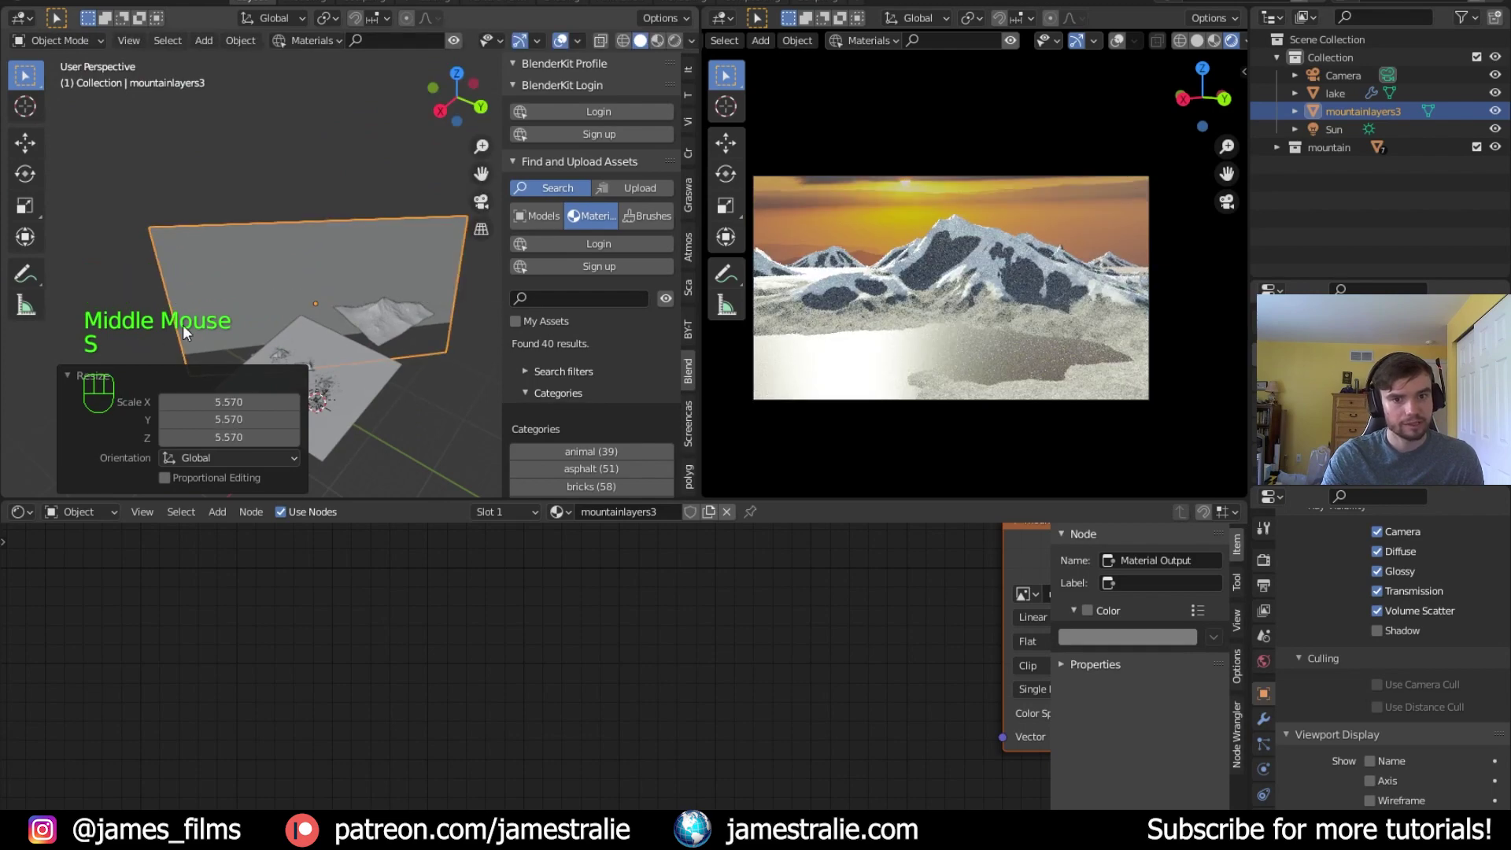
Lower the image plane about 45.3 m along Z and shift it slightly within the horizontal plane
key("g")
key("z")
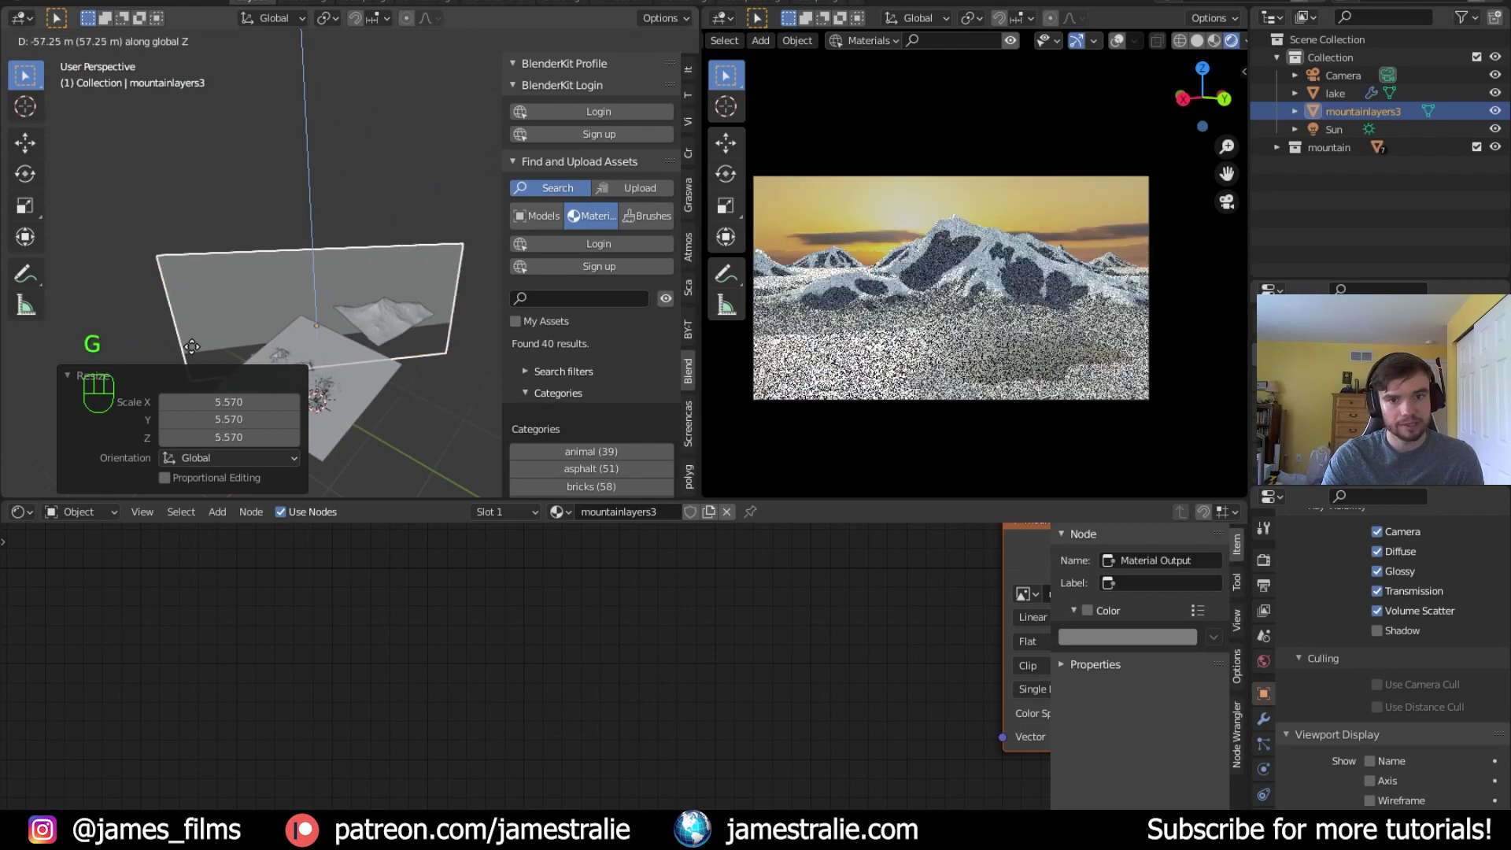
left_click(192, 343)
key("g")
key("shift+z")
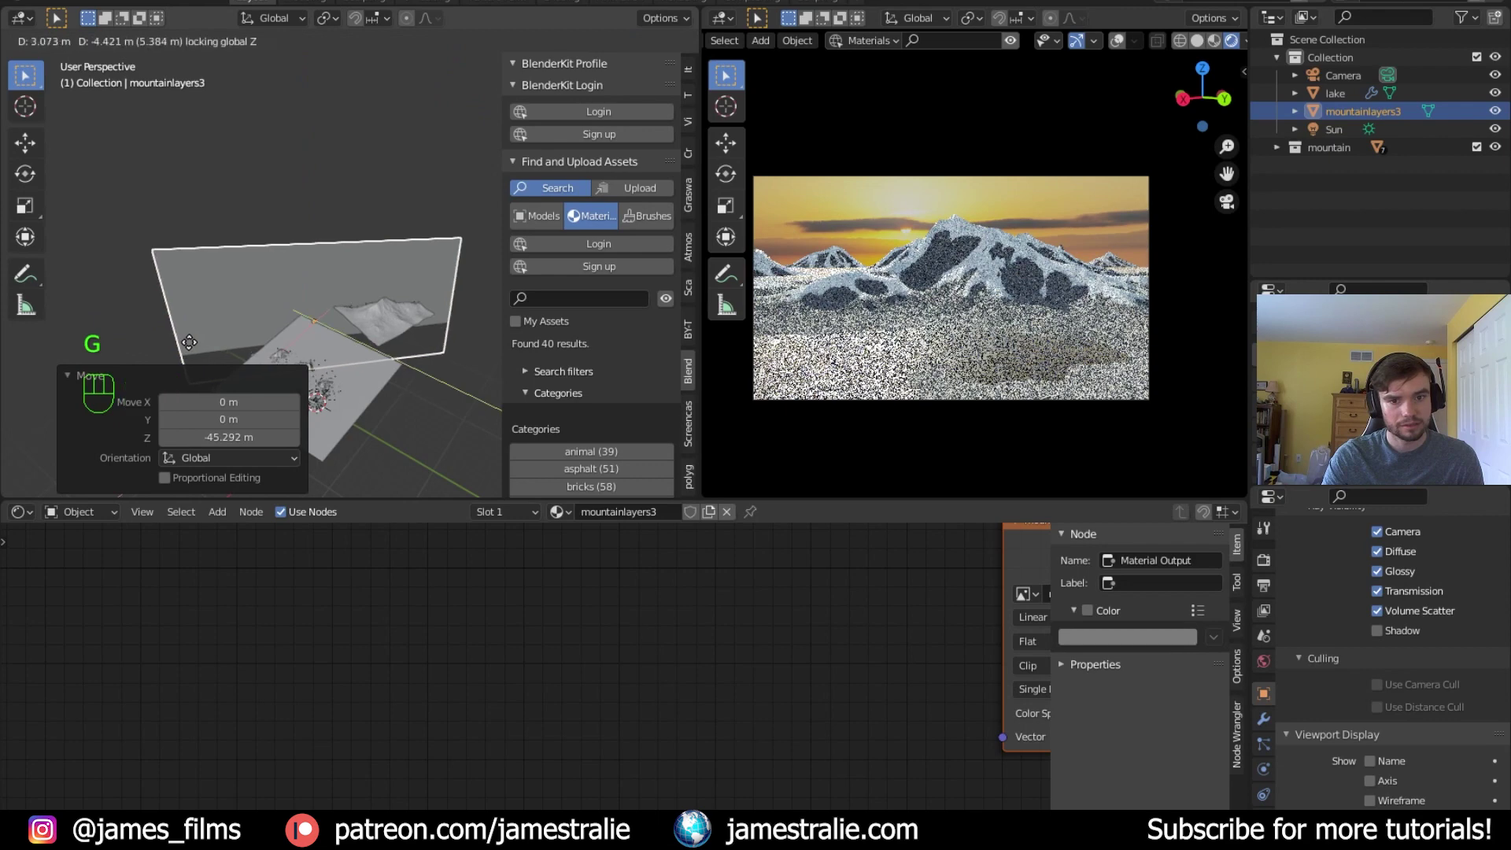
left_click(177, 340)
Set the Emission node's Strength to 7 in the image plane's material, trying 5 first
middle_click_drag(304, 530, 6, 656)
left_click(437, 626)
left_click_drag(605, 668, 269, 578)
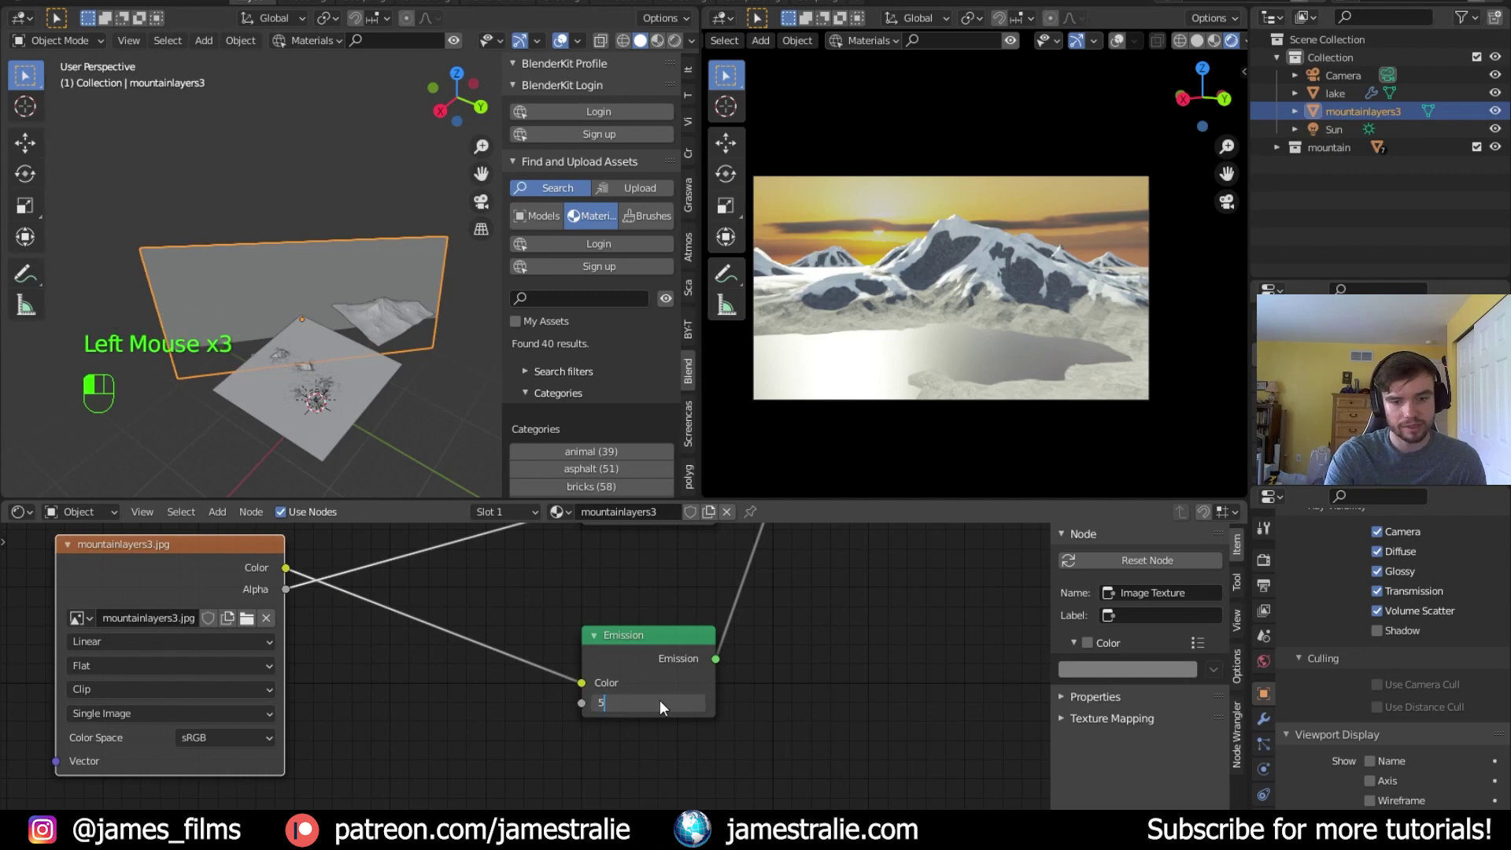
key("Return")
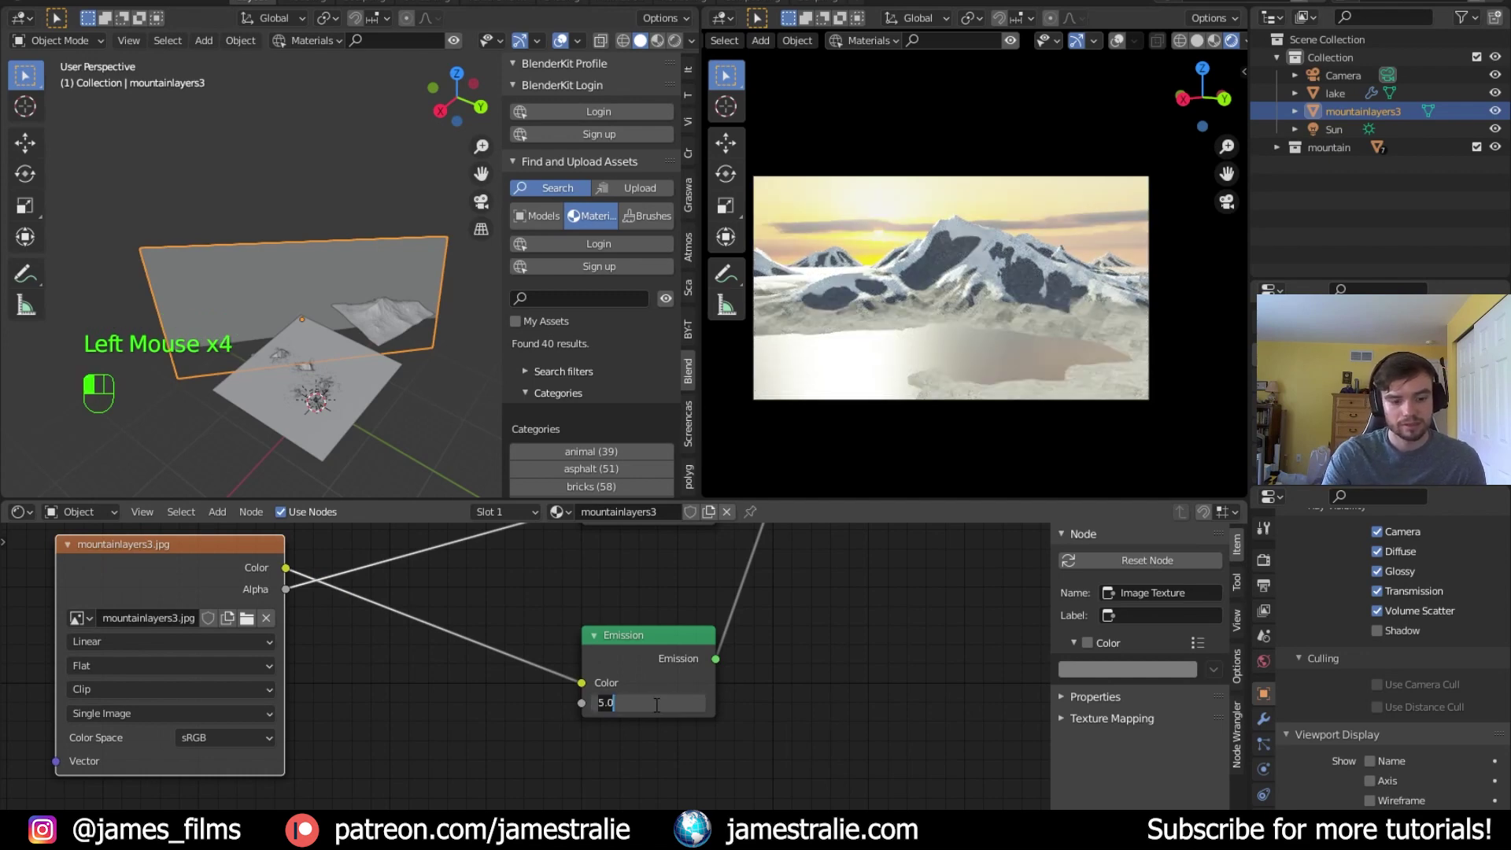
key("BackSpace")
key("BackSpace")
key("BackSpace")
type("7")
key("Return")
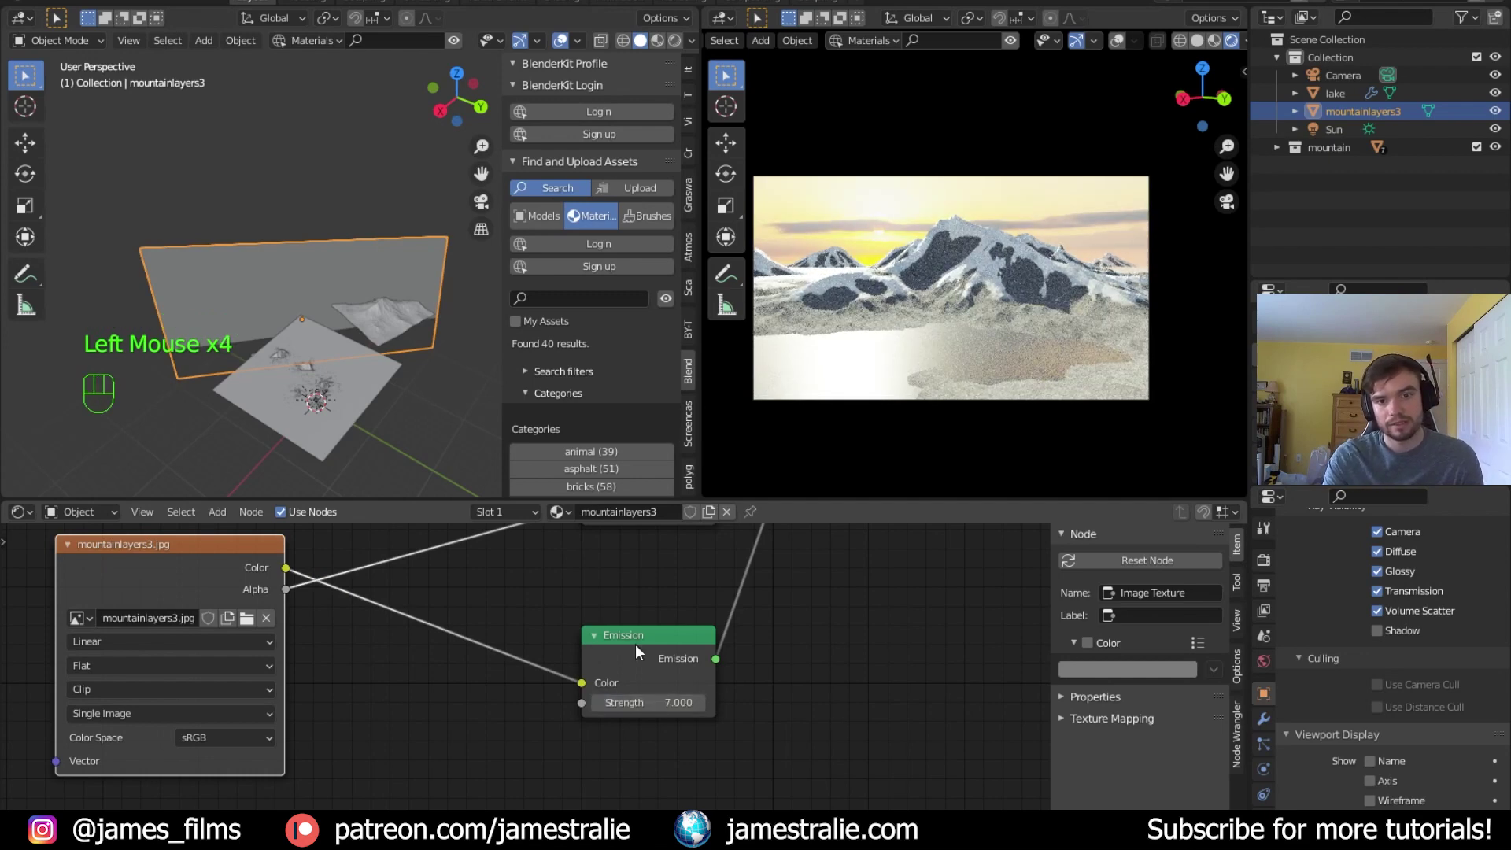
Change the Sun light's color to a pale orange and open the World settings
left_click(1339, 131)
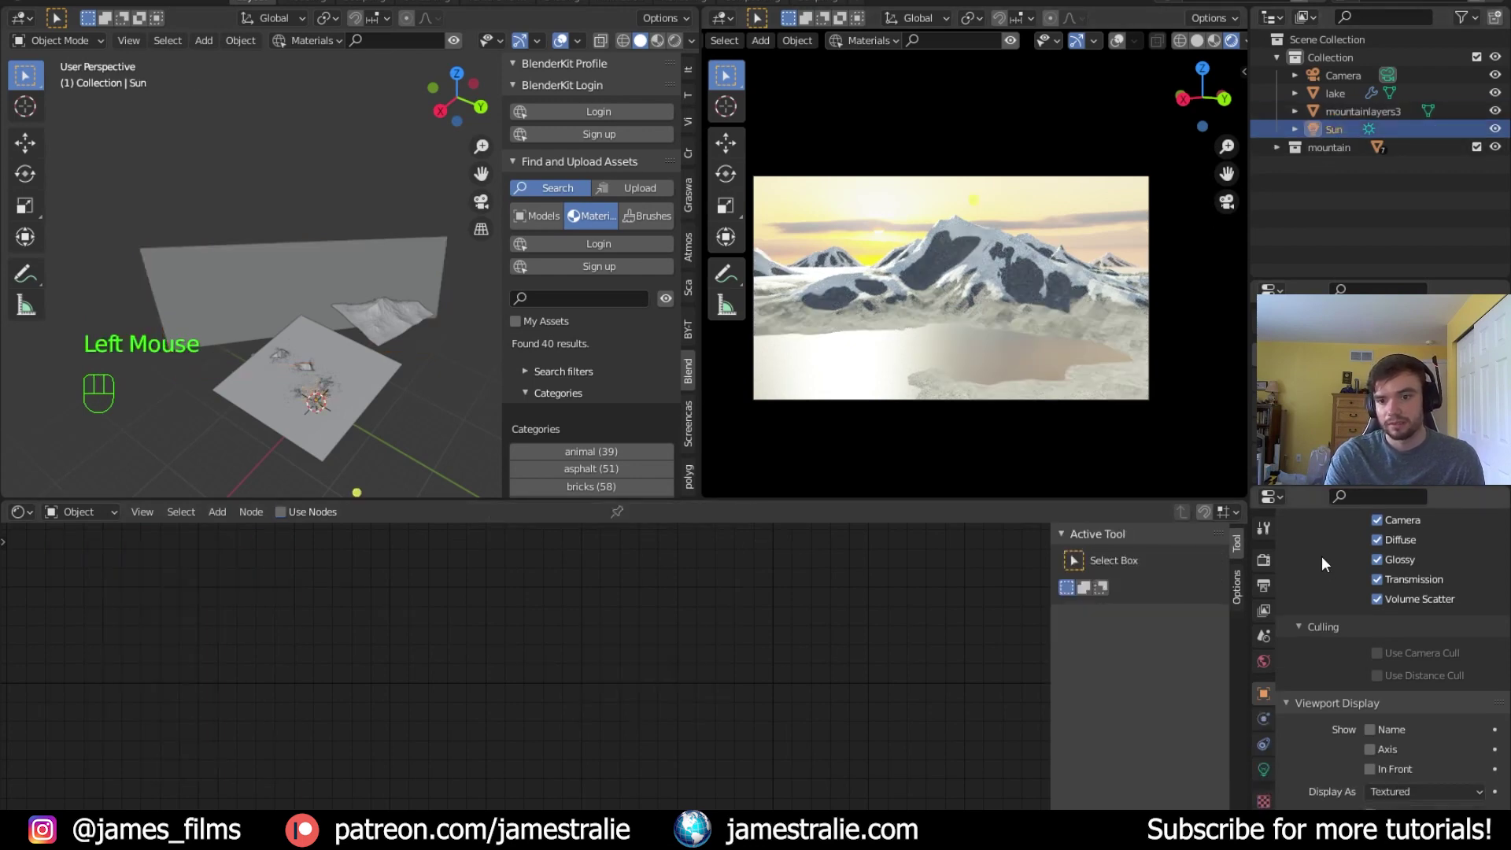
left_click(1264, 769)
left_click(1459, 655)
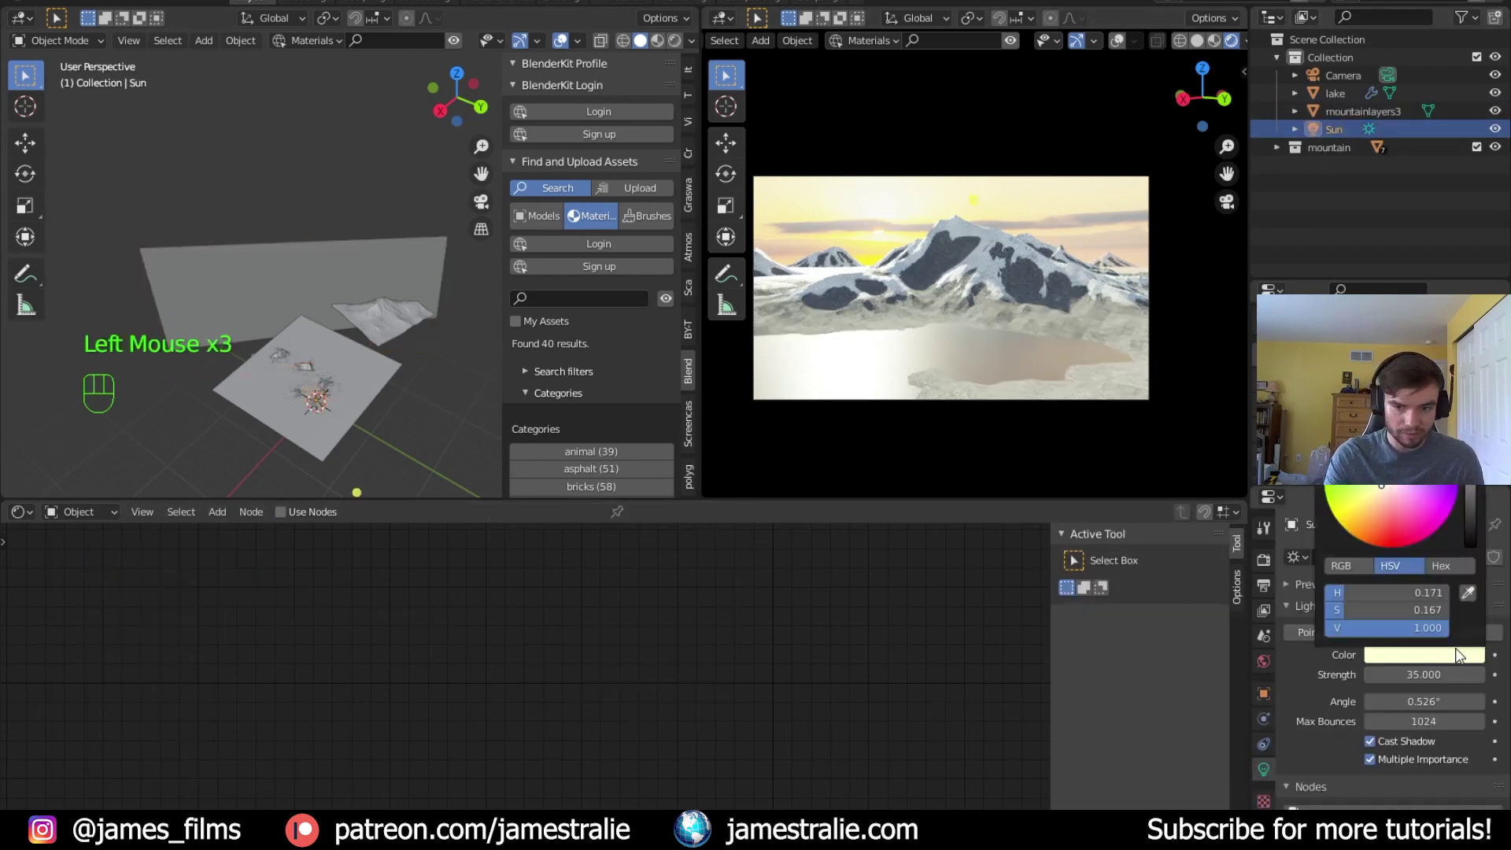
left_click(1381, 499)
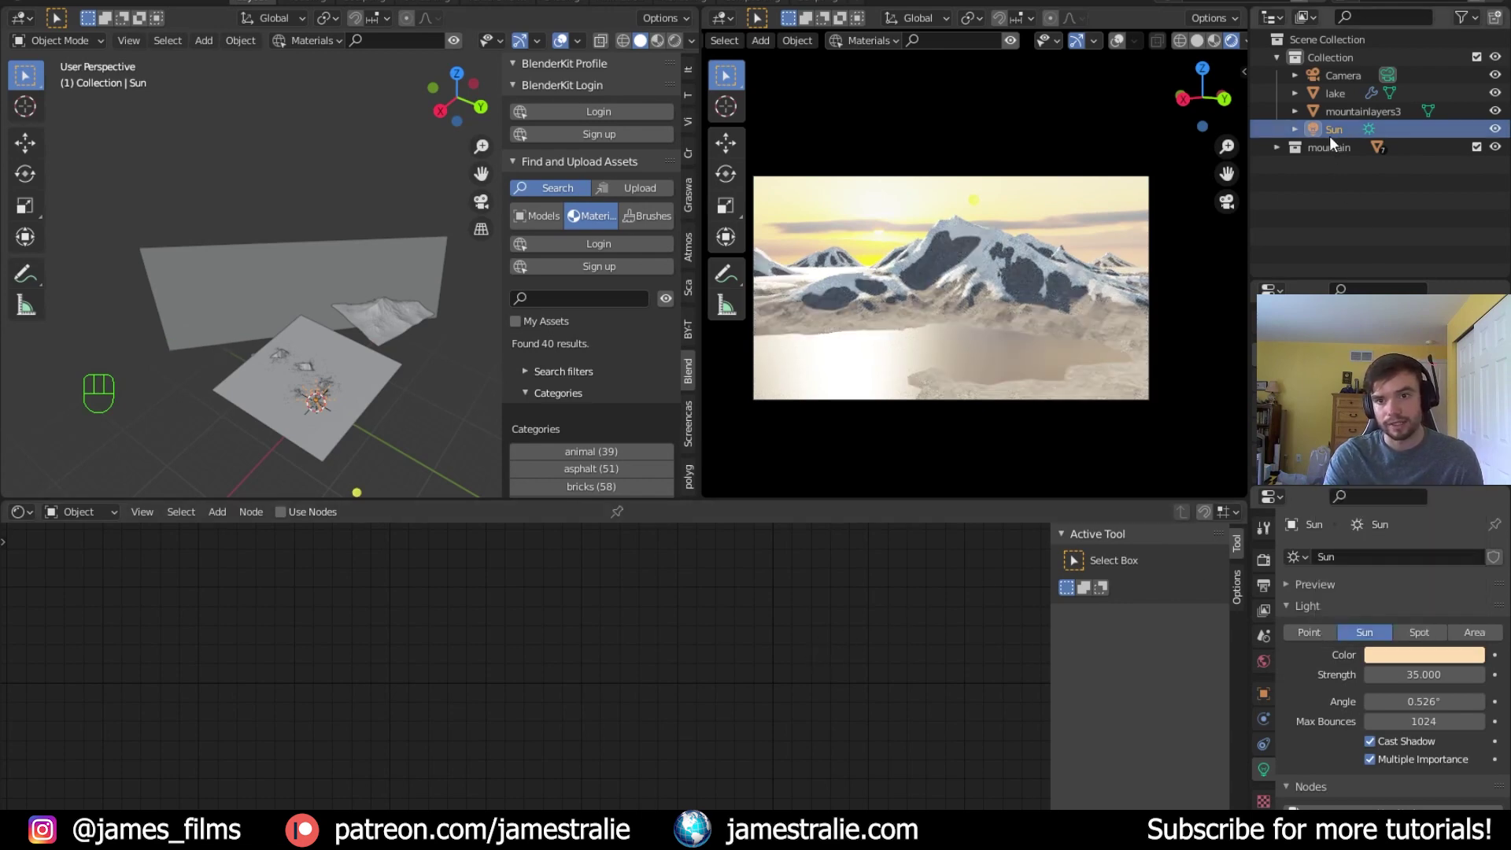
left_click(1263, 663)
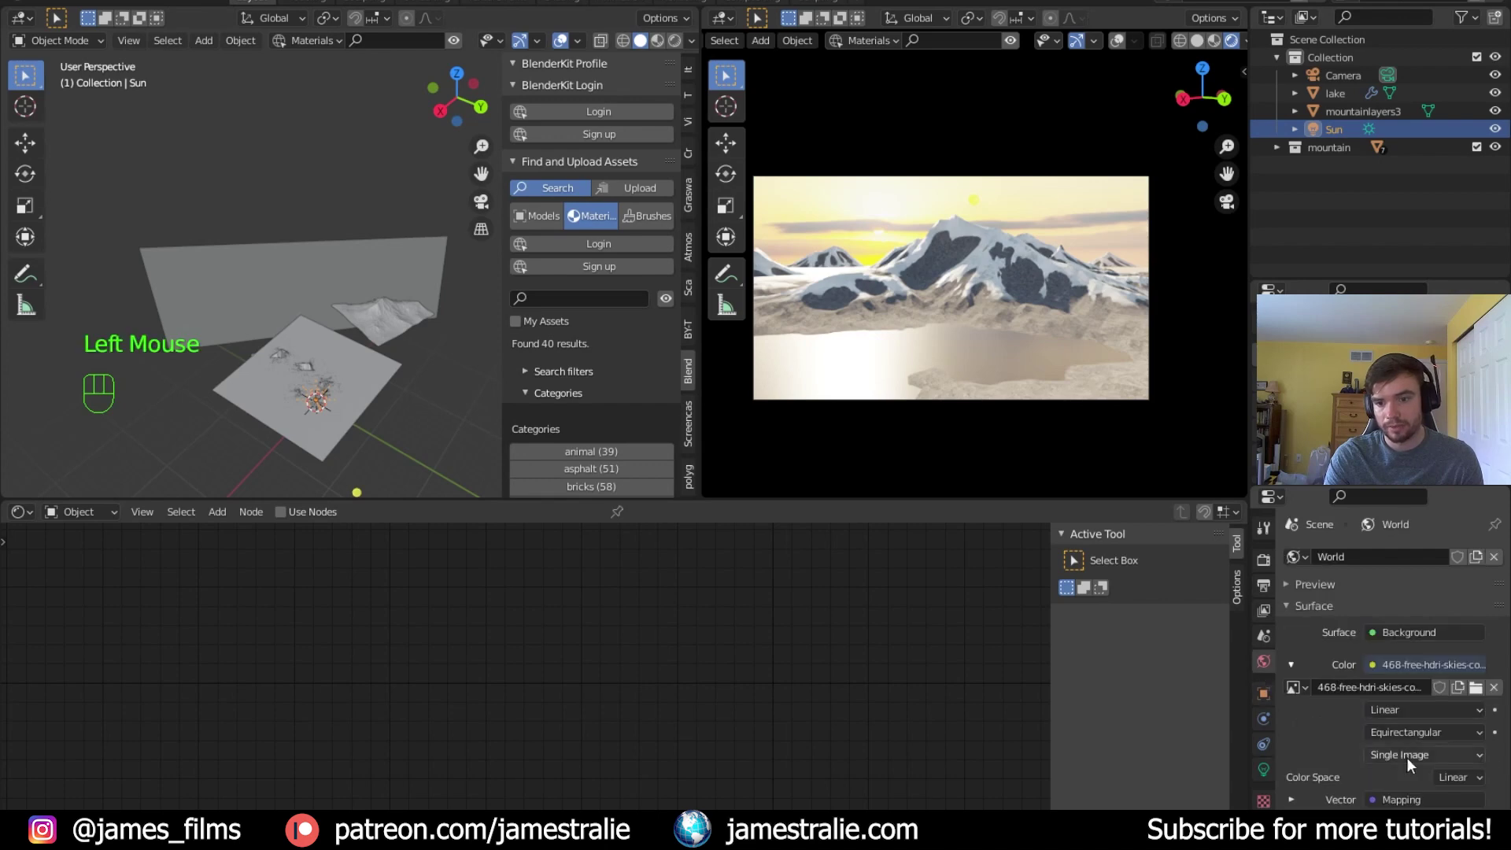
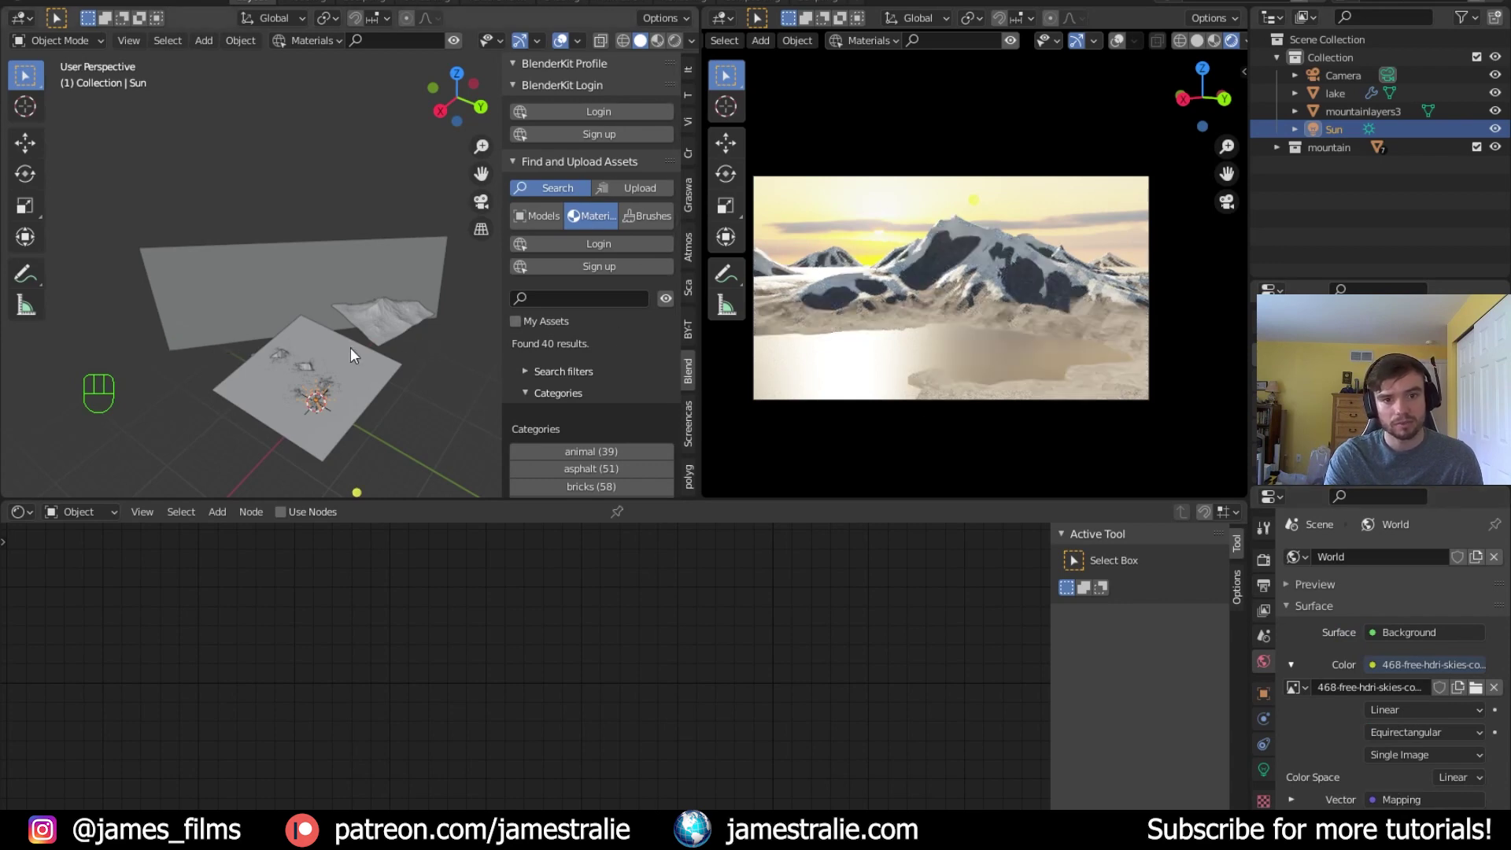
Scale the lake's mesh up about 1.7 times in Edit Mode
middle_click_drag(244, 297, 331, 303)
scroll(369, 408, "up", 3)
left_click(367, 408)
key("Tab")
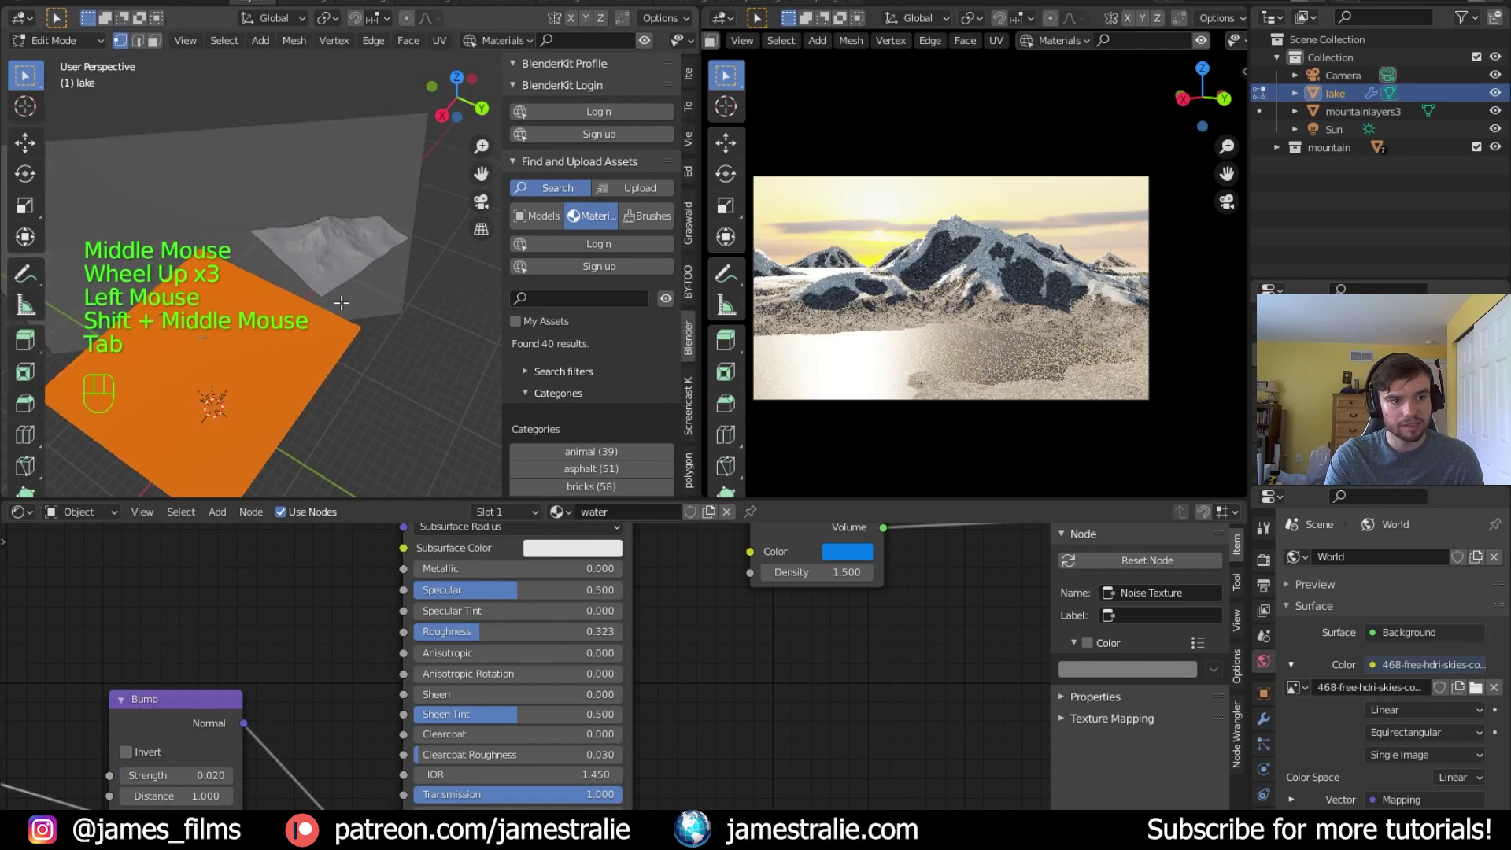
key("s")
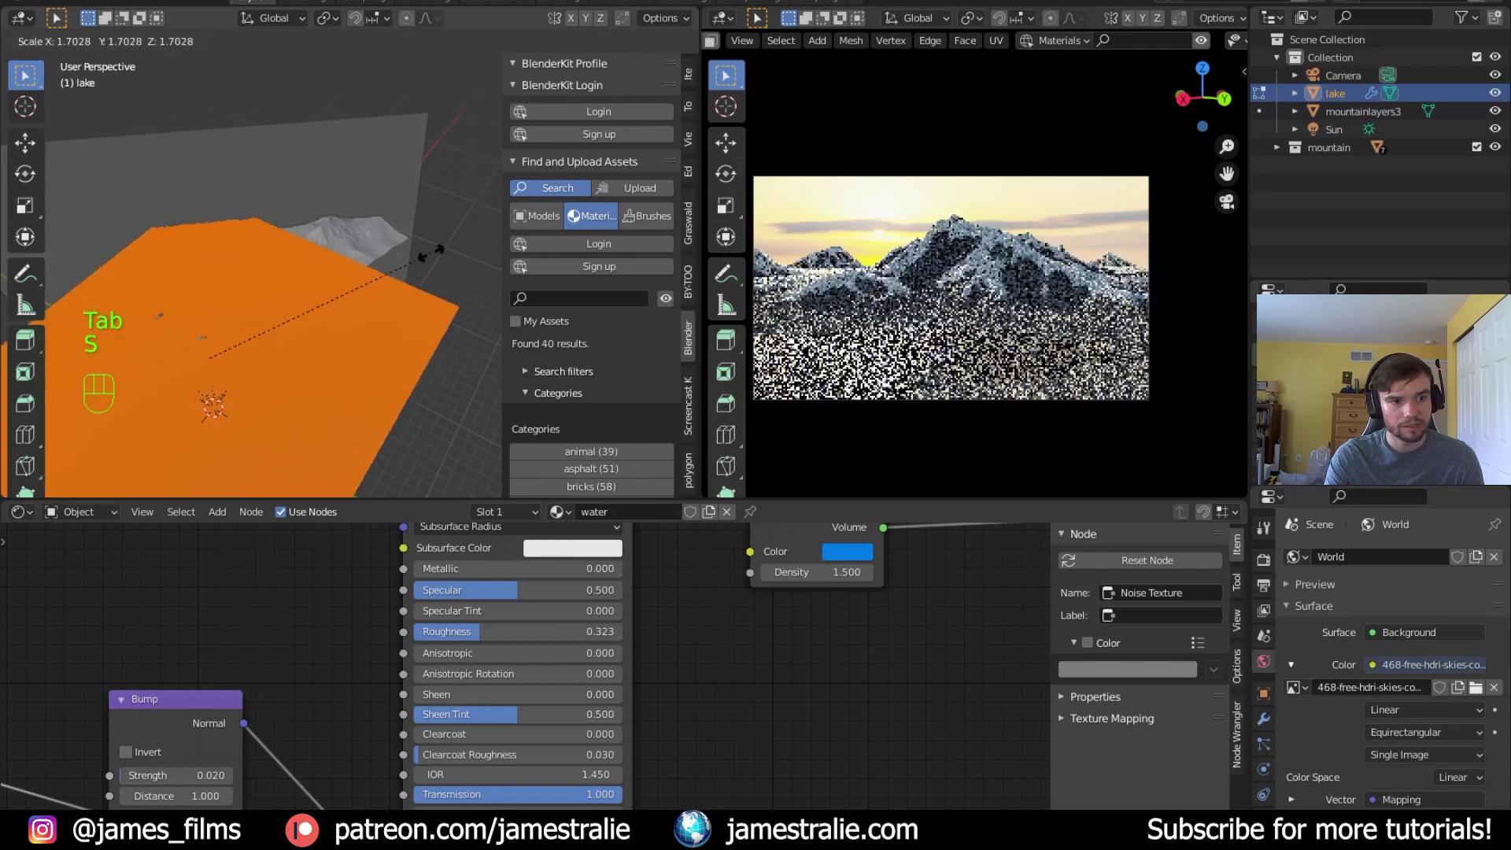
left_click(432, 252)
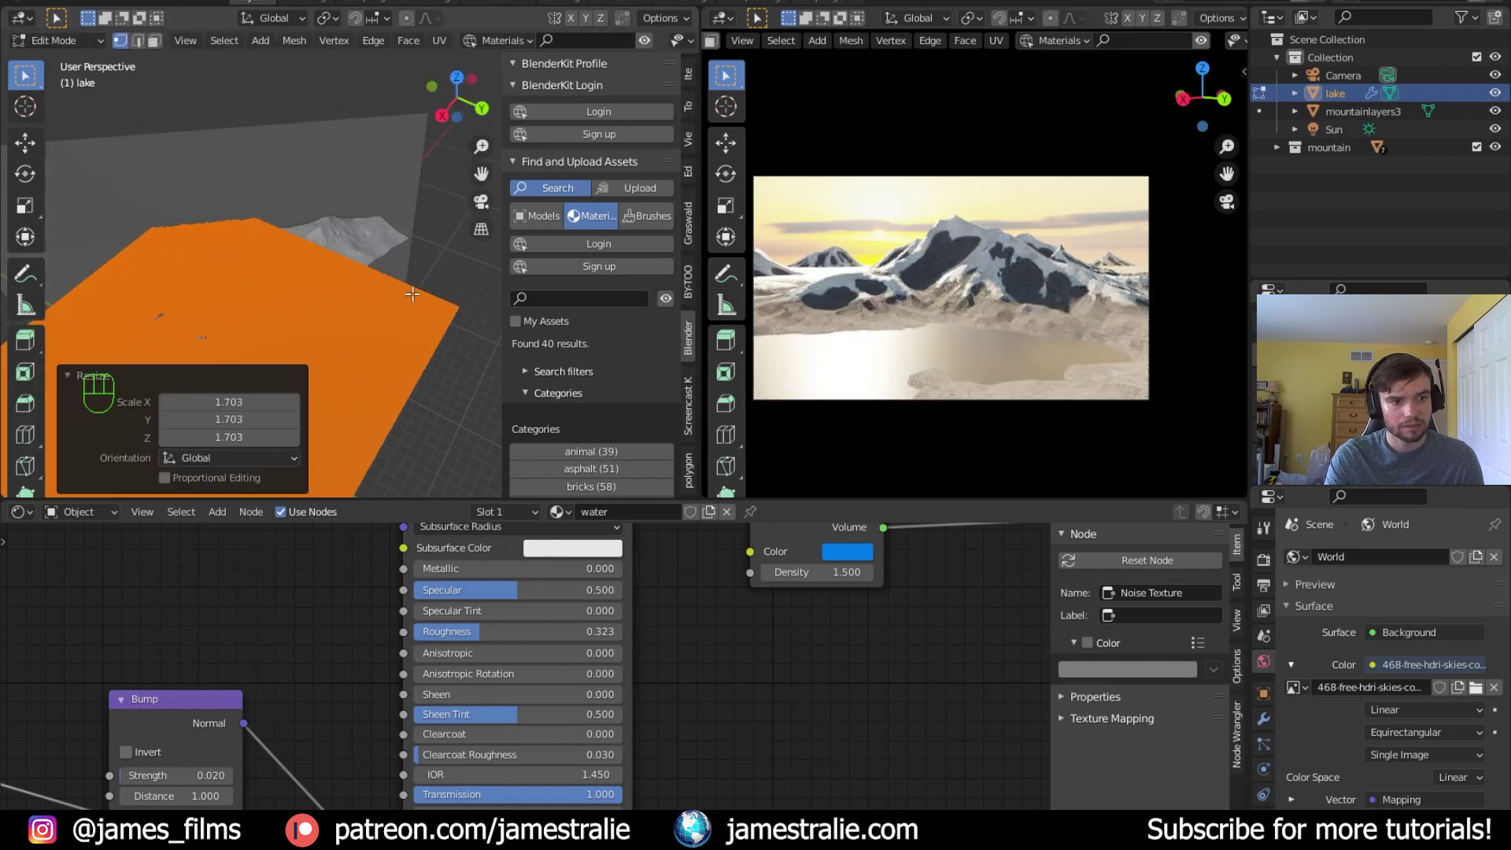
Rotate the lake's mesh about -48° around Z and move it about -29 m in X and -22 m in Y
key("r")
key("z")
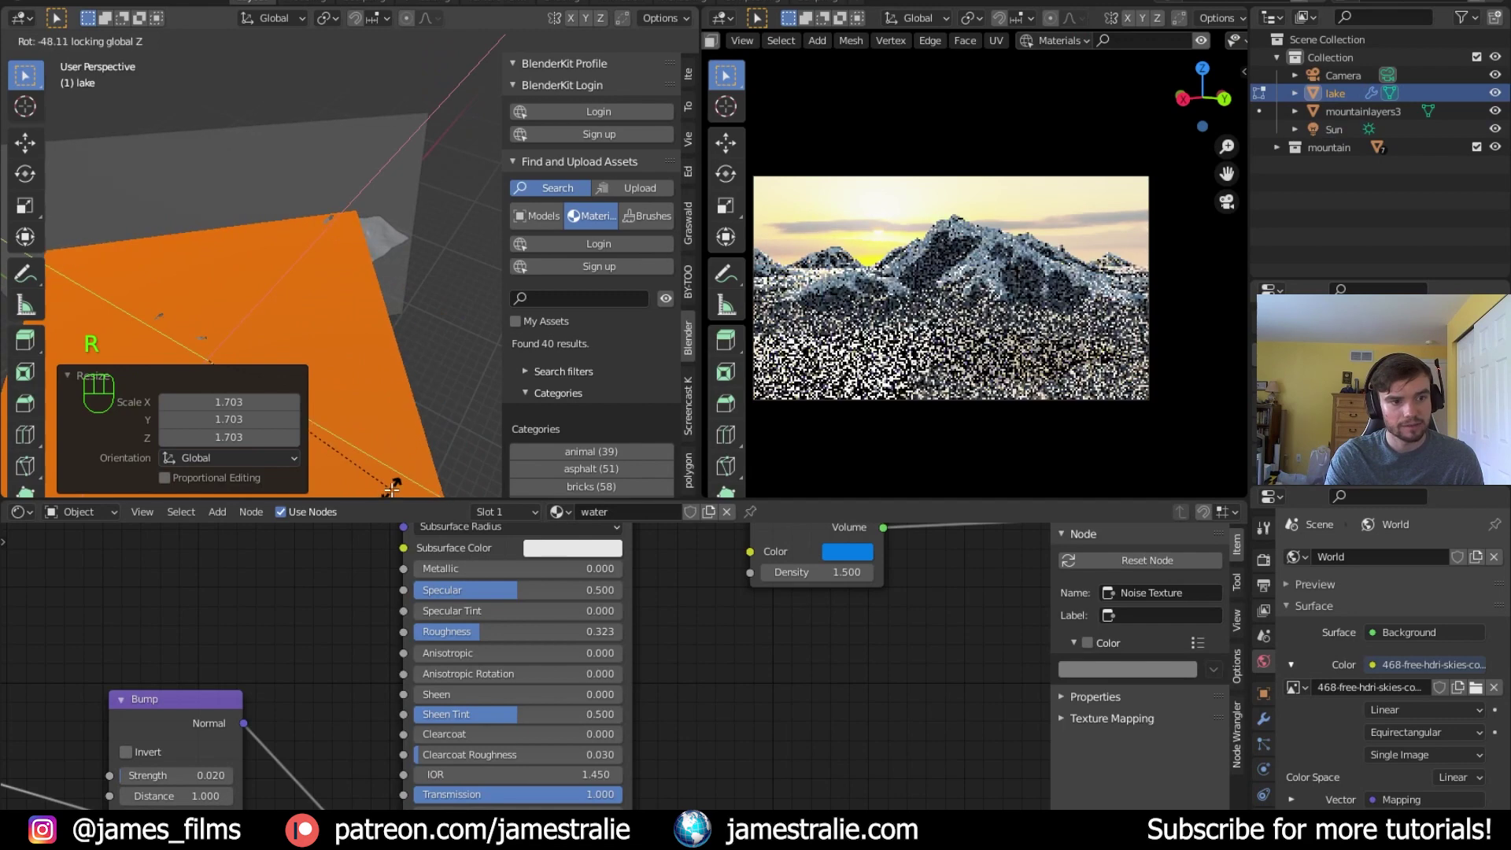
left_click(397, 482)
middle_click_drag(397, 482, 438, 357, "shift")
key("g")
key("shift+z")
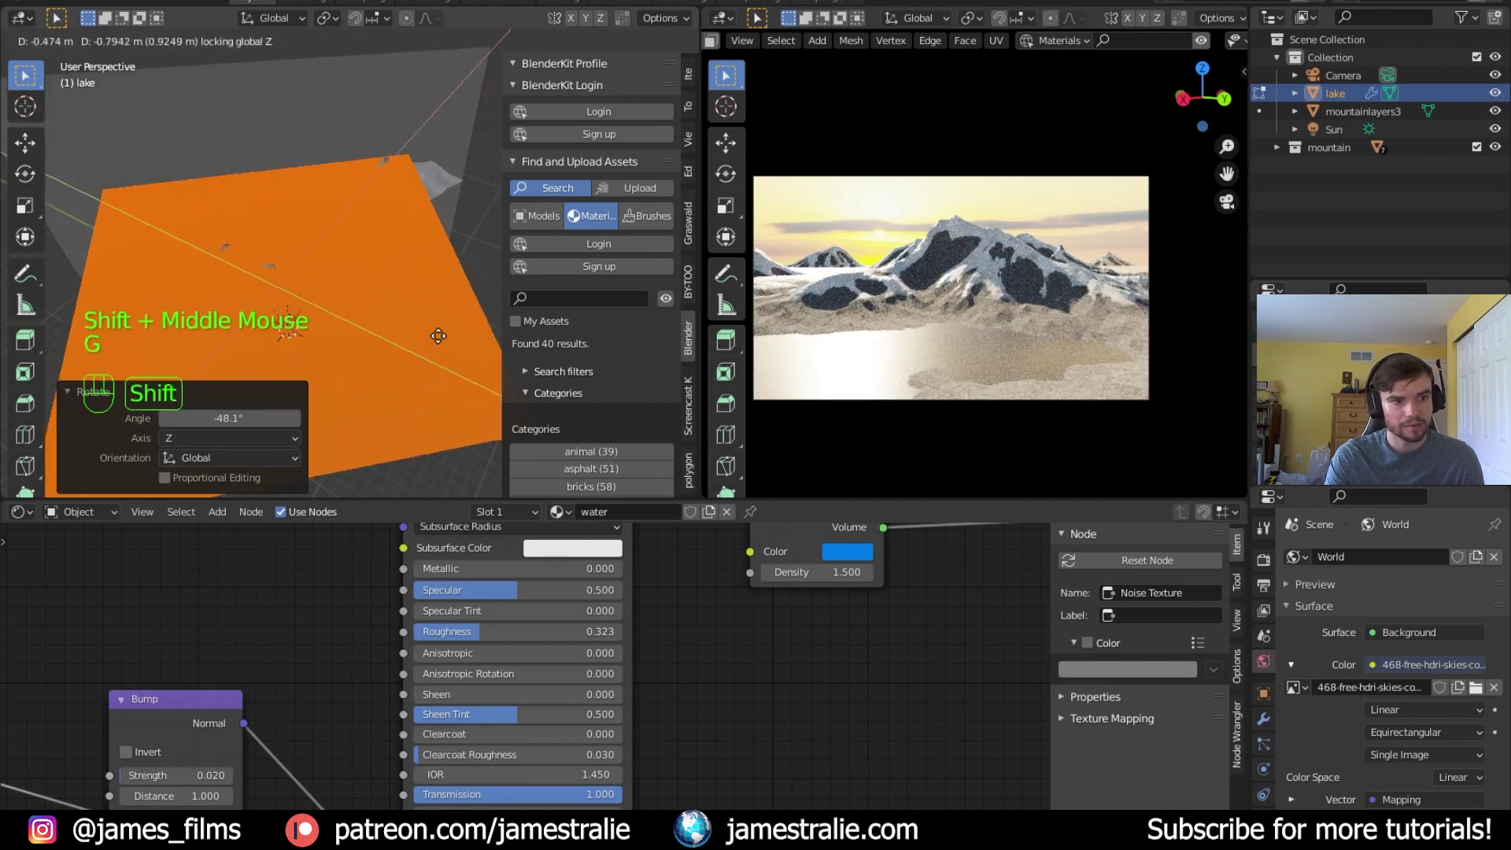
left_click(439, 330)
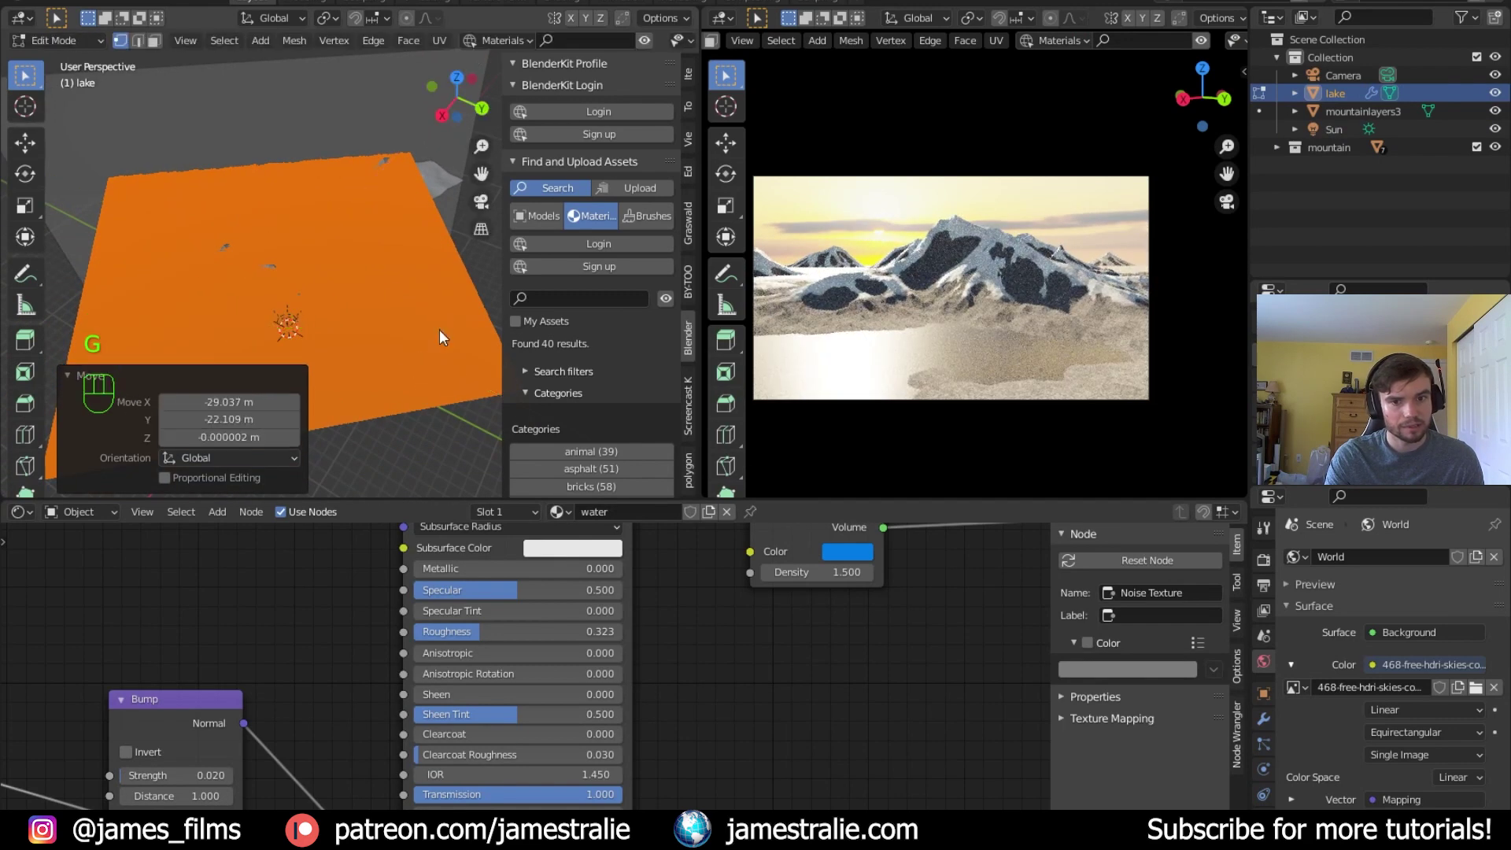
key("Tab")
Deselect the lake and add a cube mesh to the scene
middle_click_drag(408, 305, 402, 363, "shift")
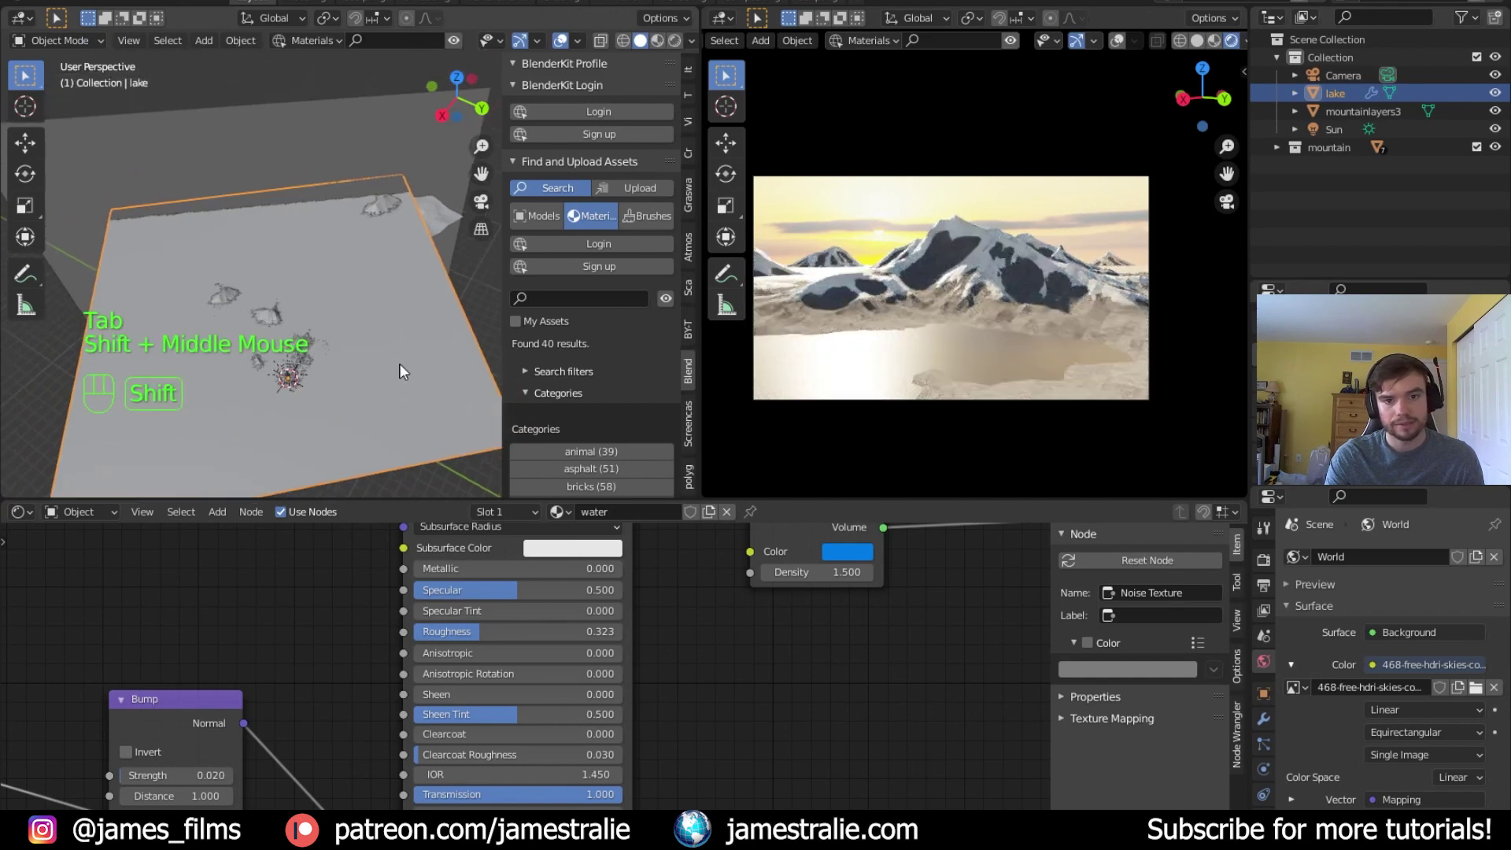
middle_click_drag(353, 313, 339, 340)
scroll(341, 388, "up", 5)
scroll(337, 340, "down", 5)
left_click(323, 337)
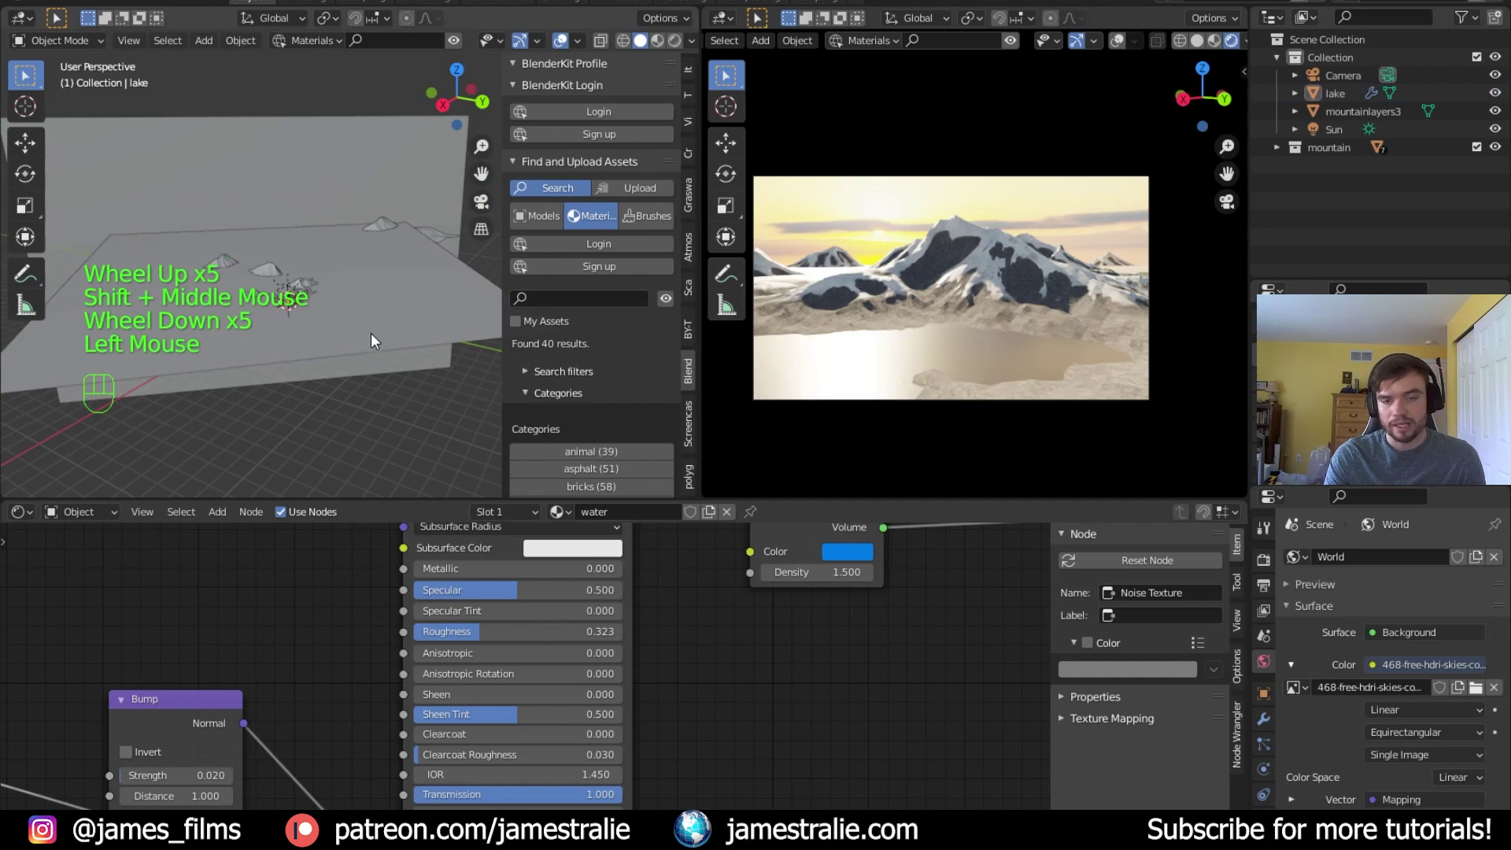
middle_click_drag(277, 283, 319, 201)
key("shift+a")
mouse_move(330, 29)
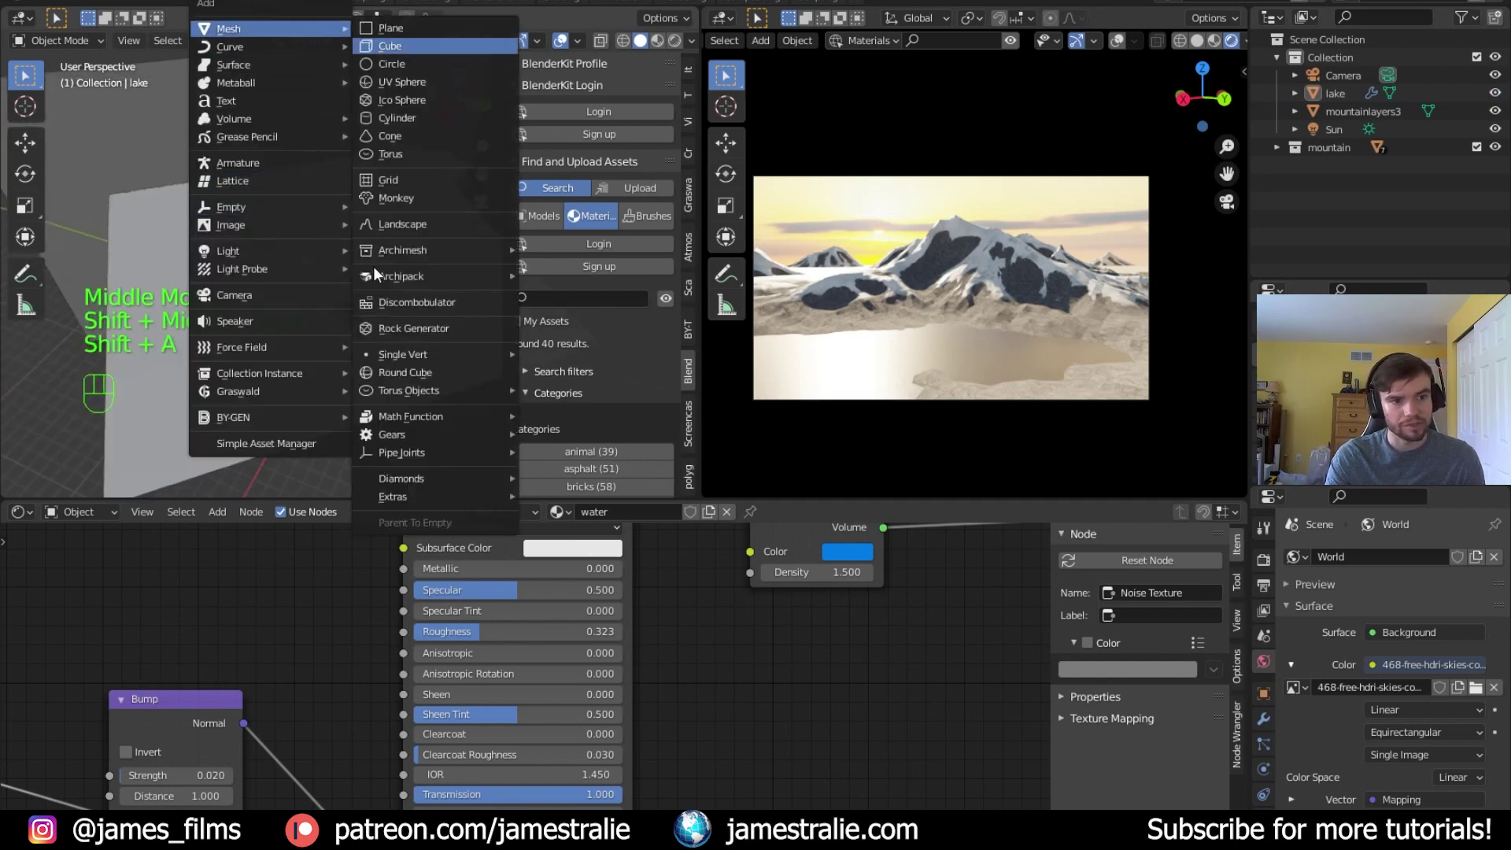
key("Return")
Scale the cube's mesh up about 105.9 times in Edit Mode and rotate it about -46.9° around Z
key("Tab")
key("s")
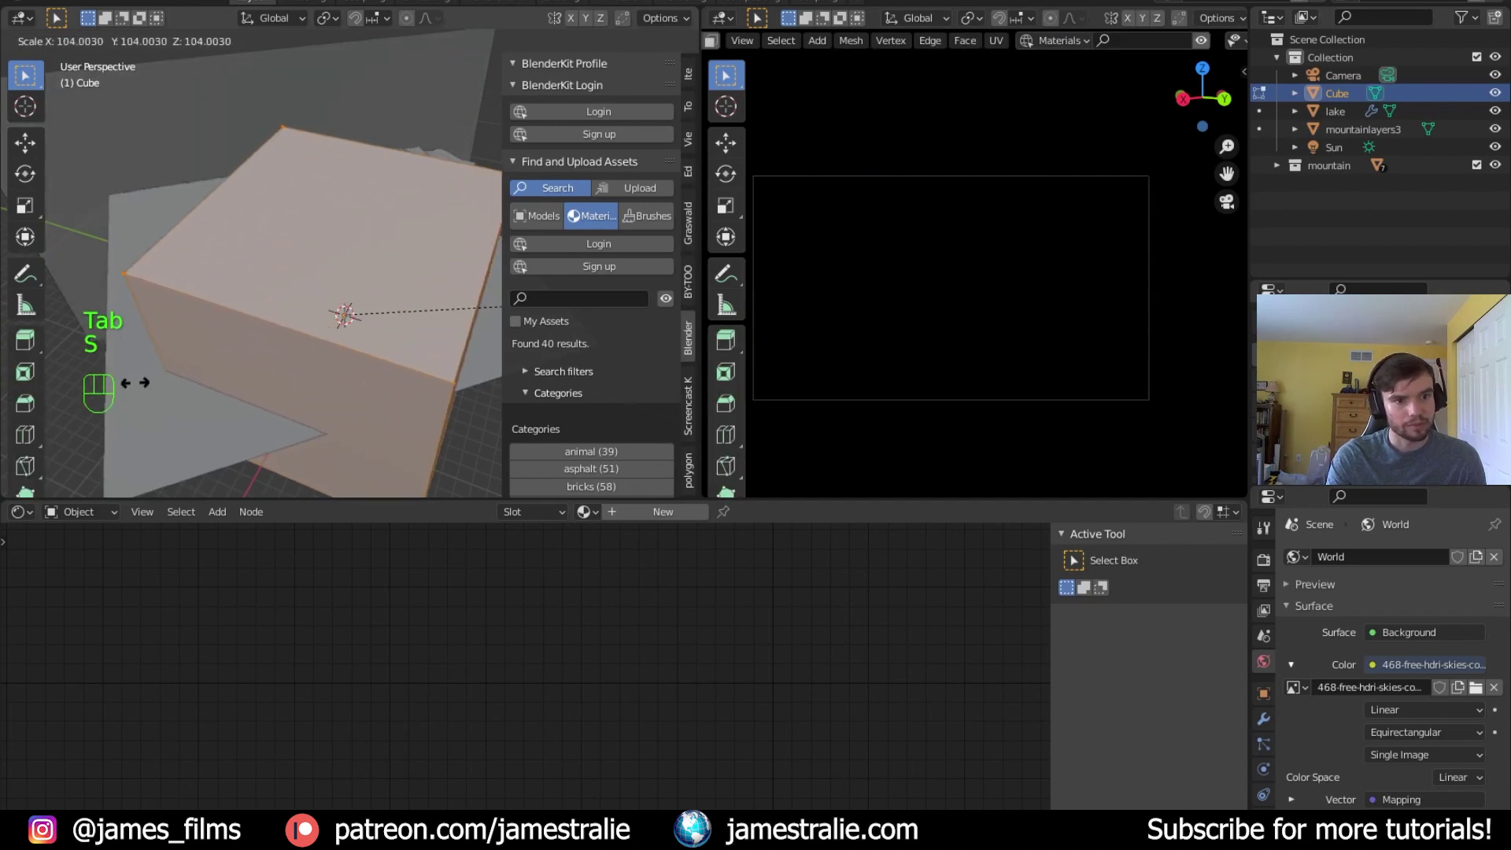
left_click(238, 389)
key("r")
key("shift+z")
left_click(348, 422)
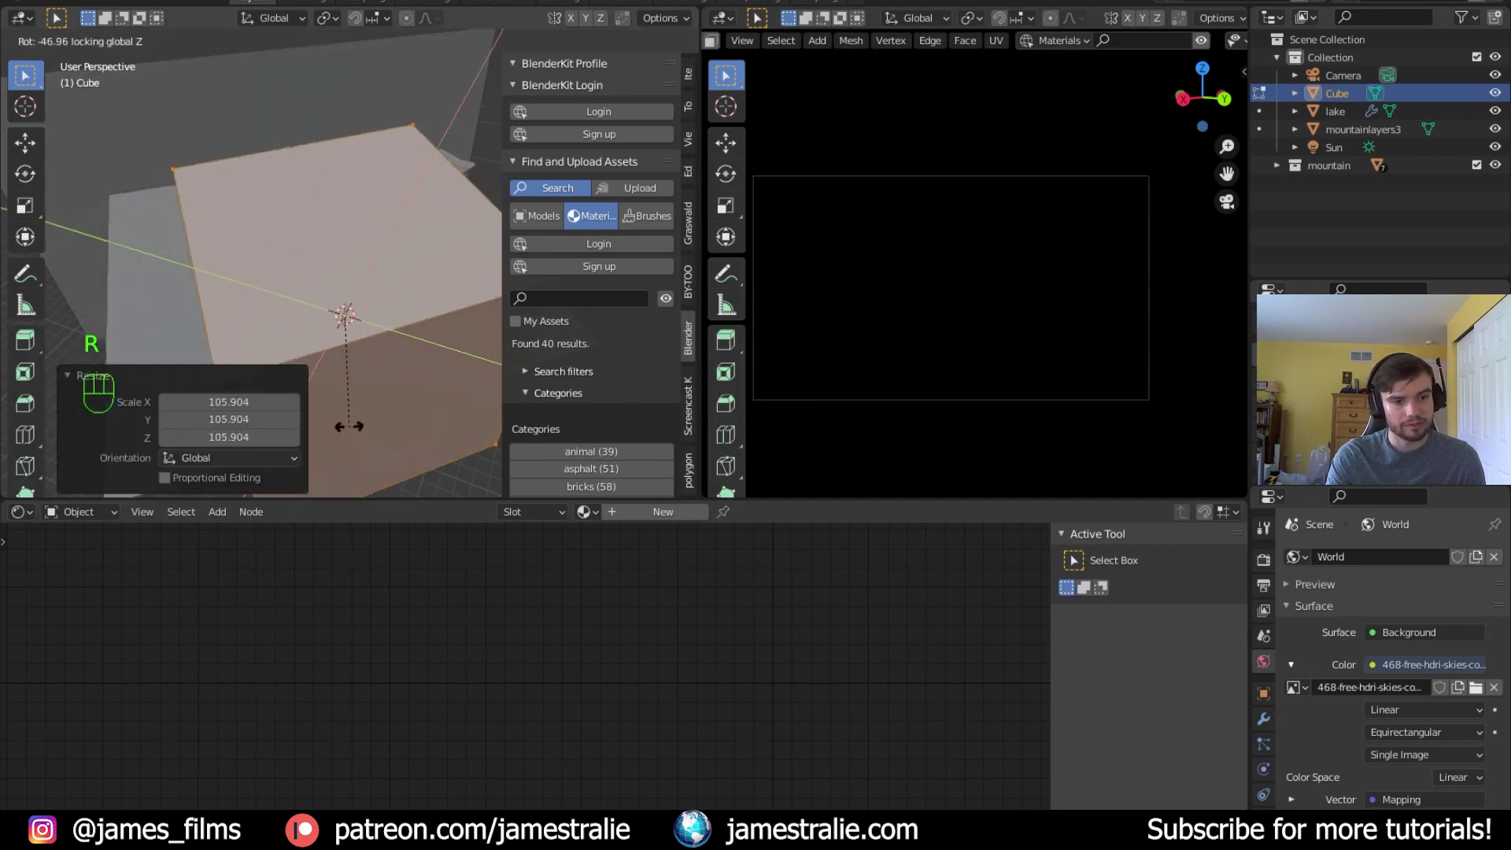
Move the cube's mesh about -63 m in X and -70 m in Y, and rename the object volume
key("g")
key("shift+z")
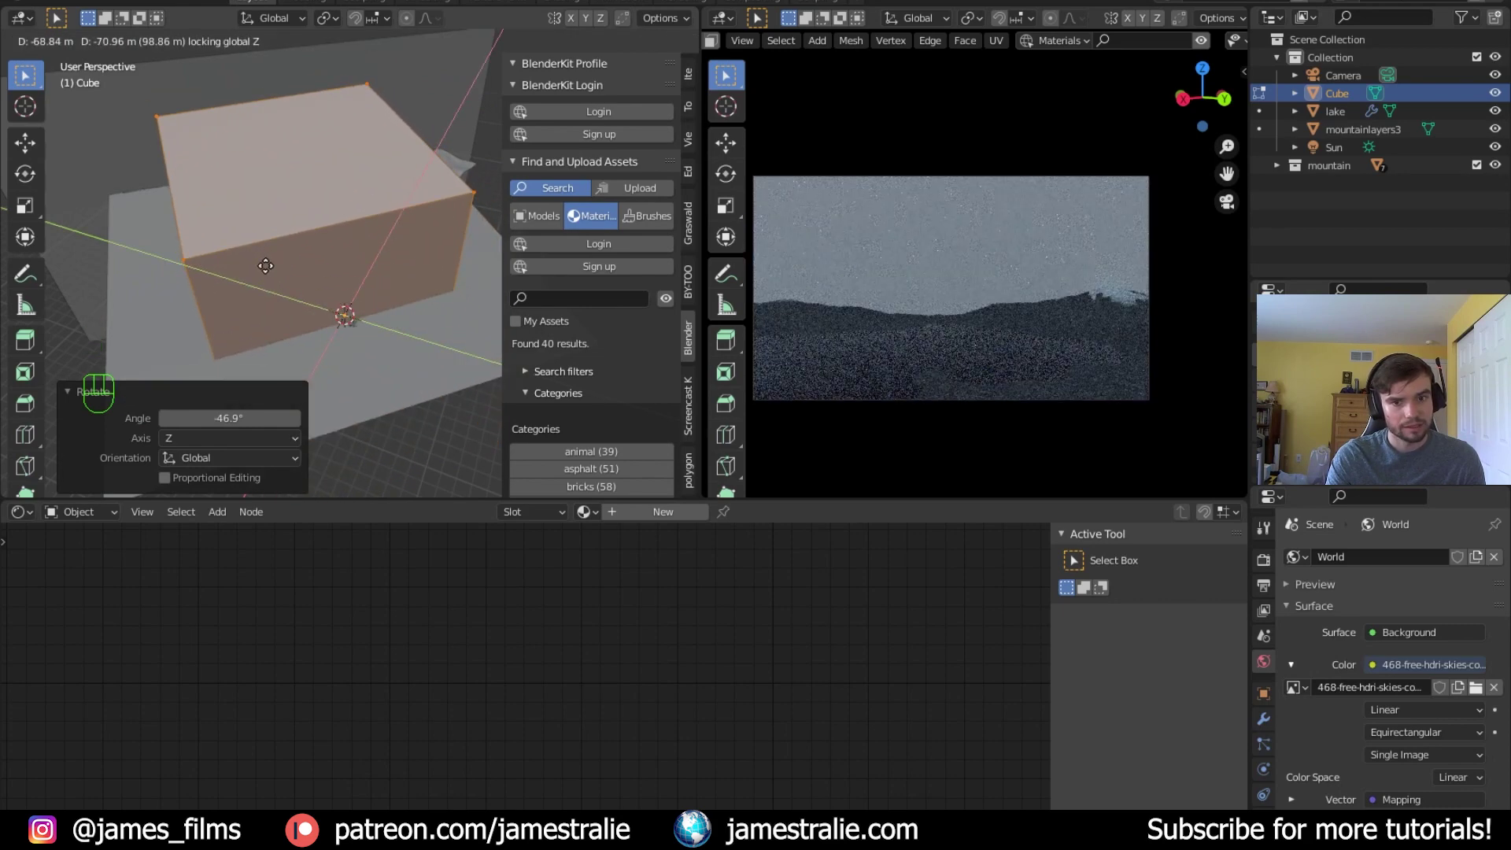
left_click(264, 270)
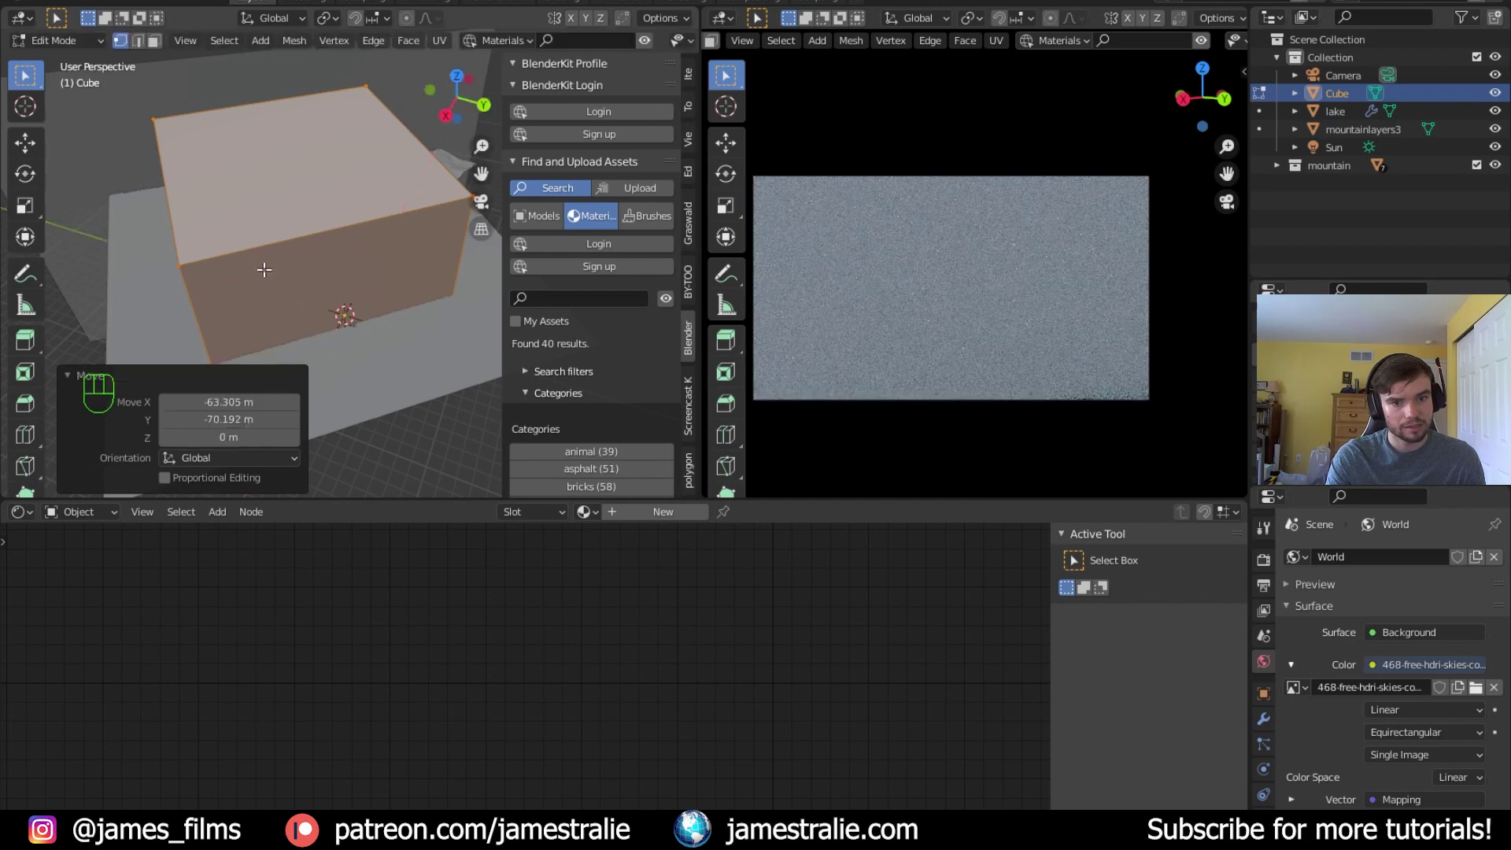
double_click(1338, 93)
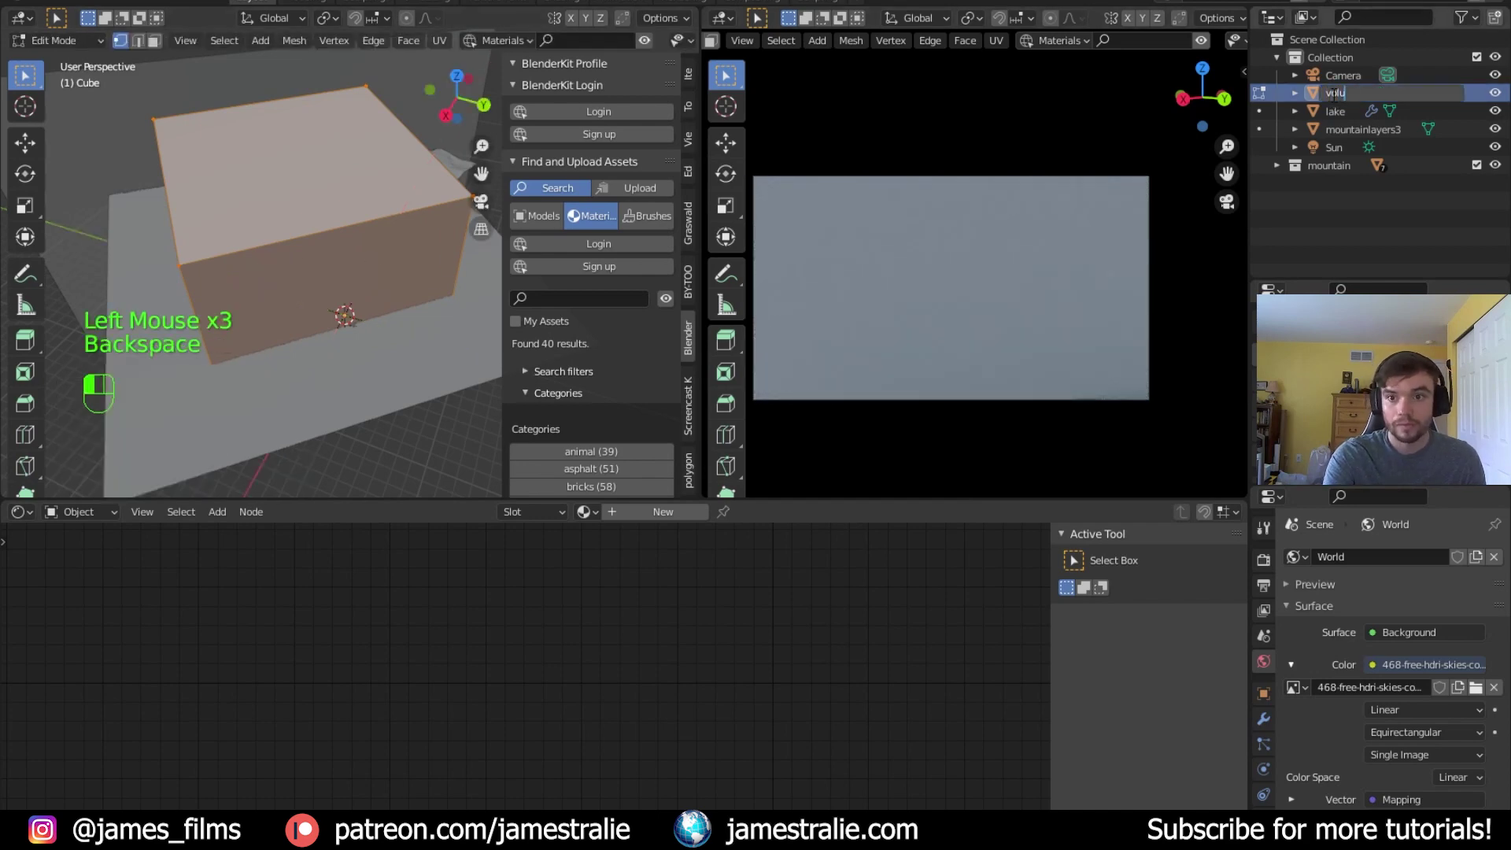
key("Return")
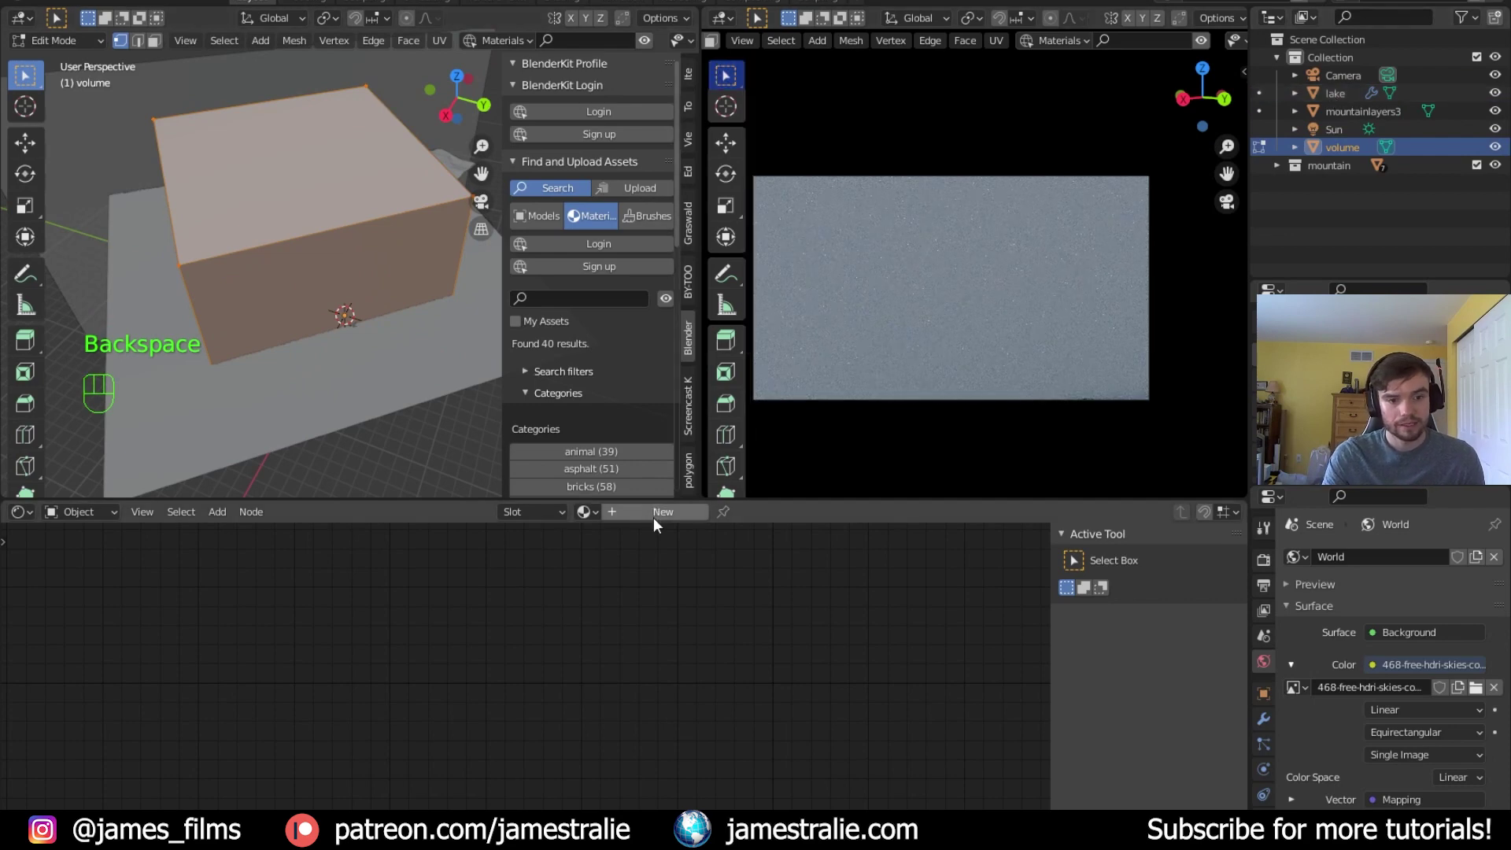
Give the volume cube a new material, delete its default shader node, and return to Object Mode
middle_click_drag(657, 631, 403, 628)
left_click_drag(645, 561, 643, 569)
key("x")
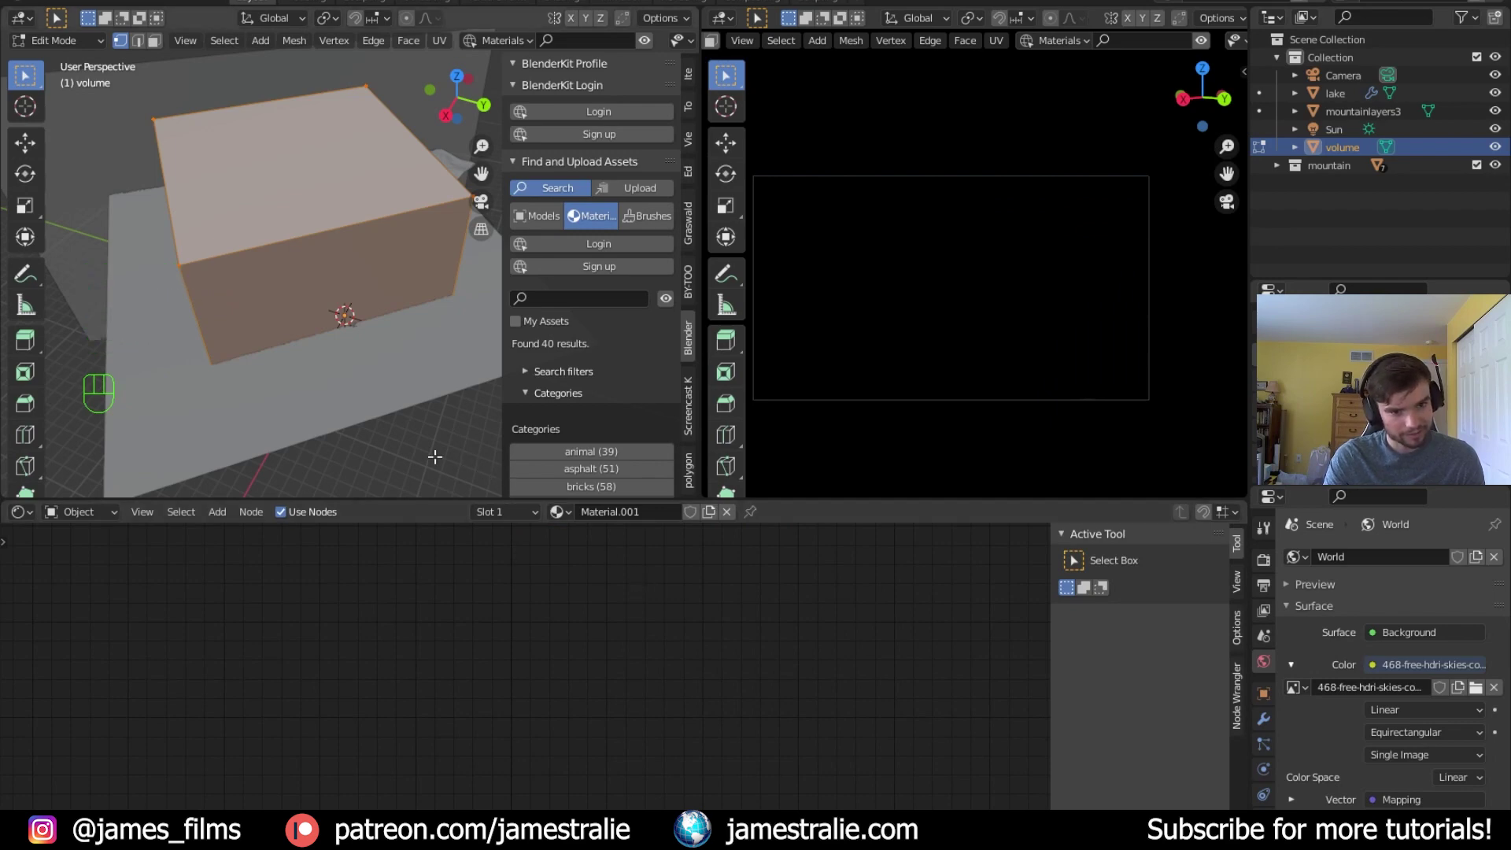
key("Tab")
left_click(300, 267)
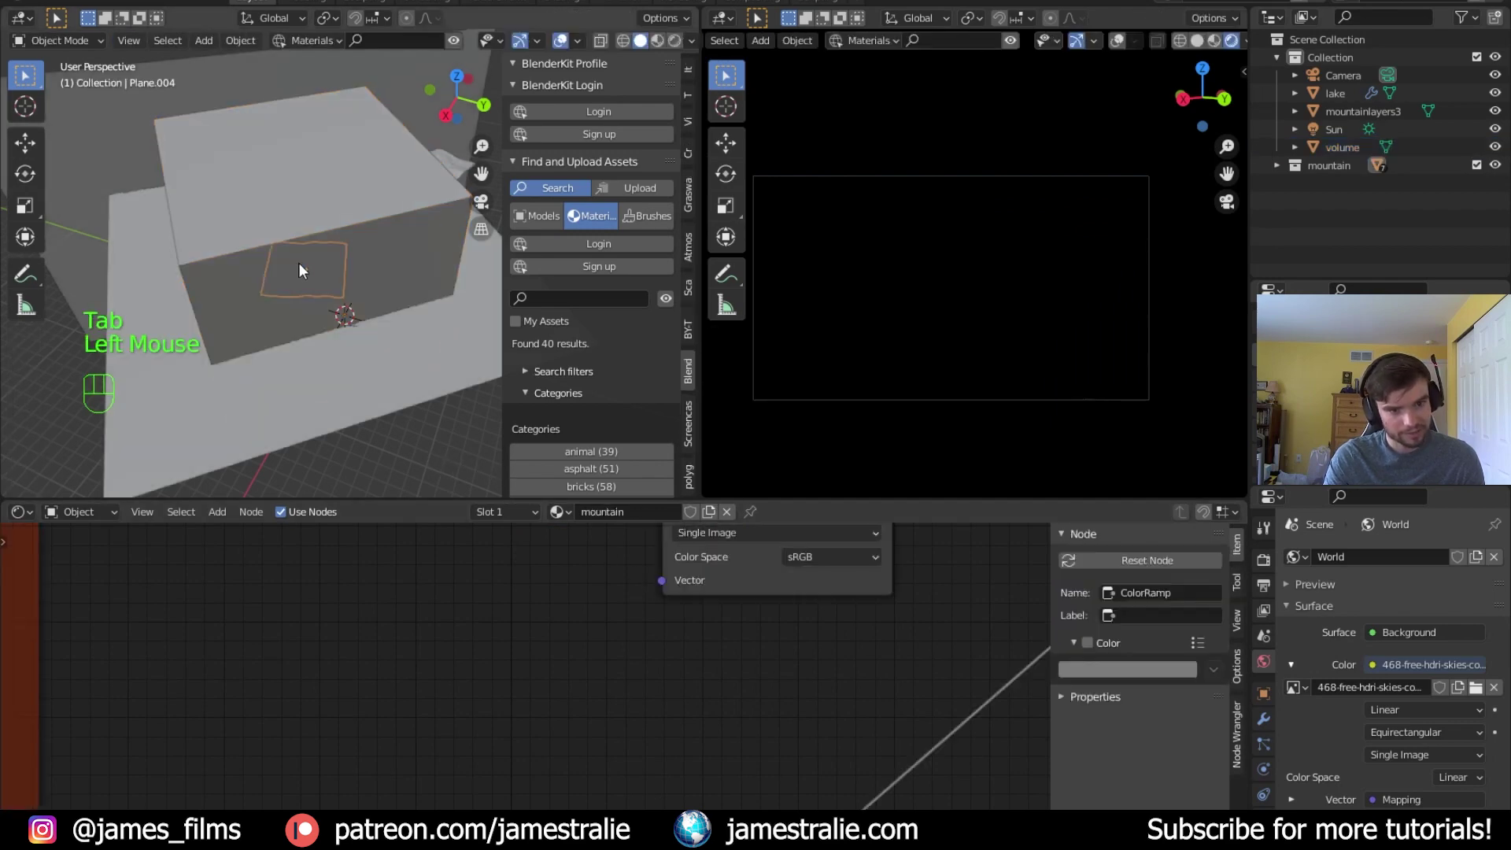
Replace the volume cube's material with a new one and delete its default Principled BSDF node
left_click(362, 289)
scroll(730, 672, "down", 12)
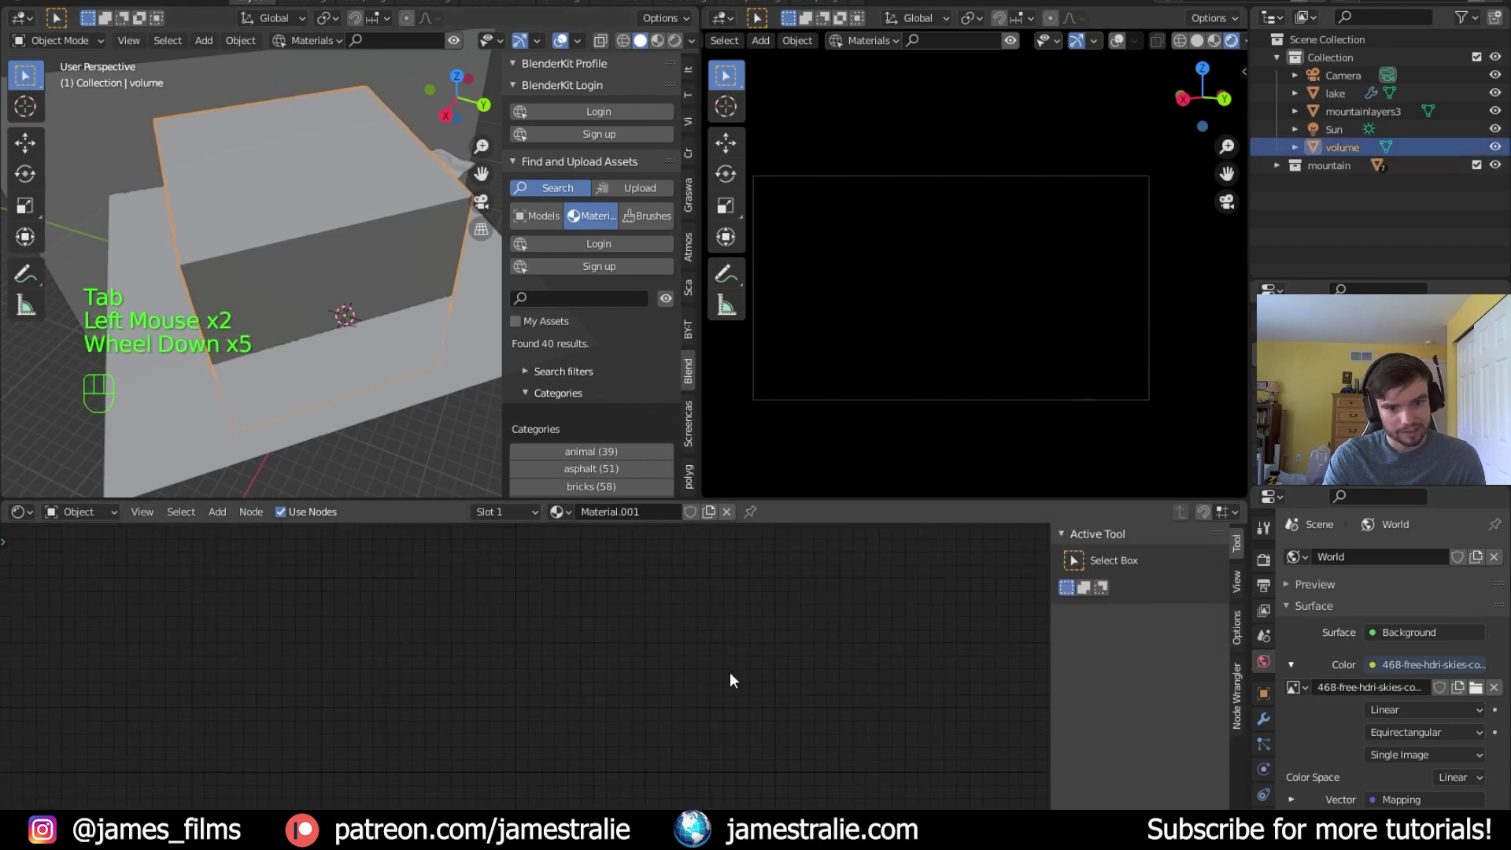
left_click(726, 511)
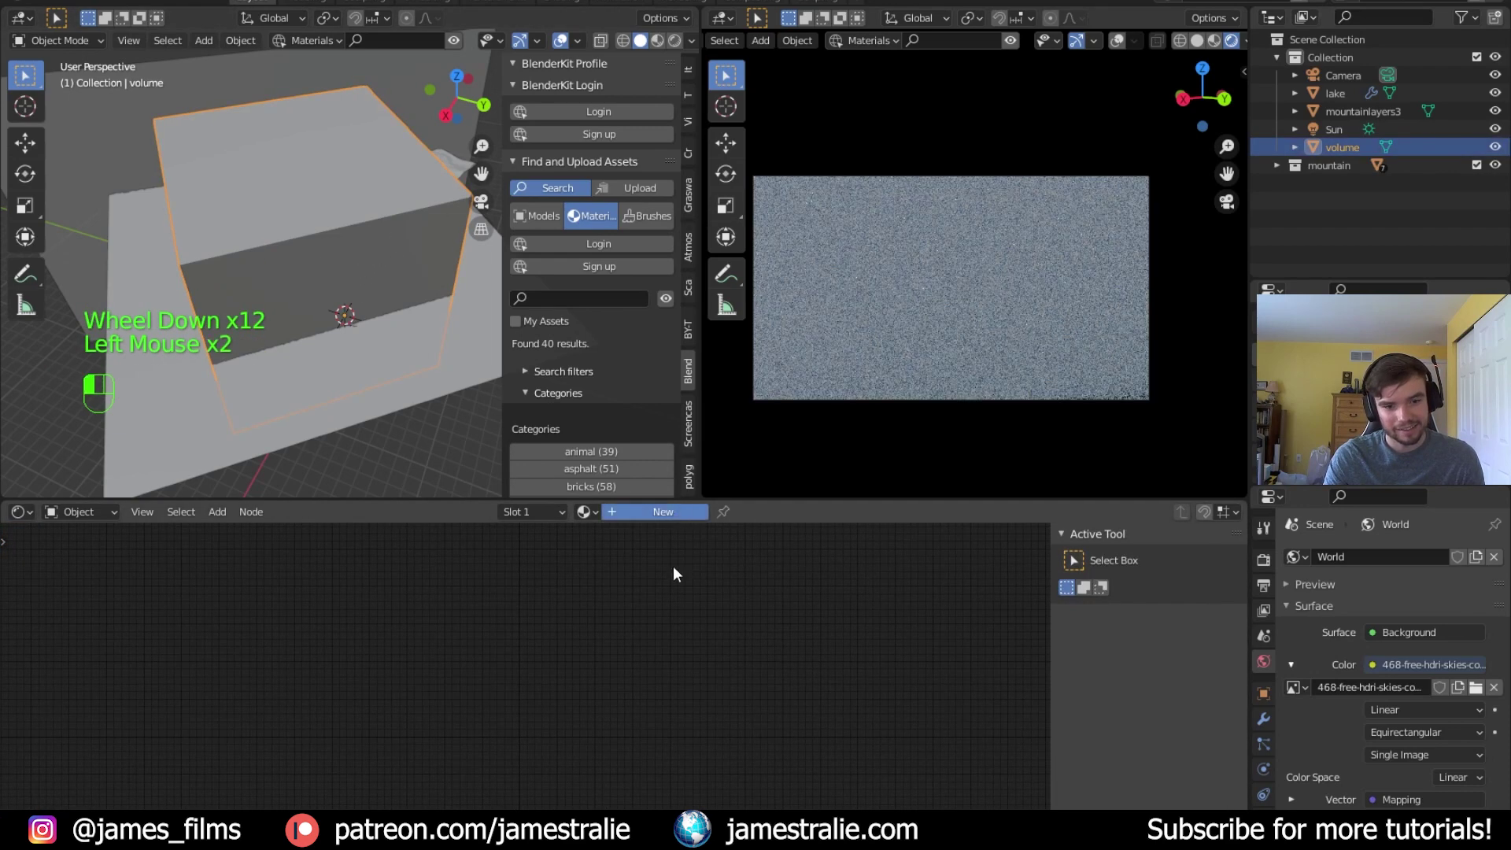
scroll(740, 709, "up", 6)
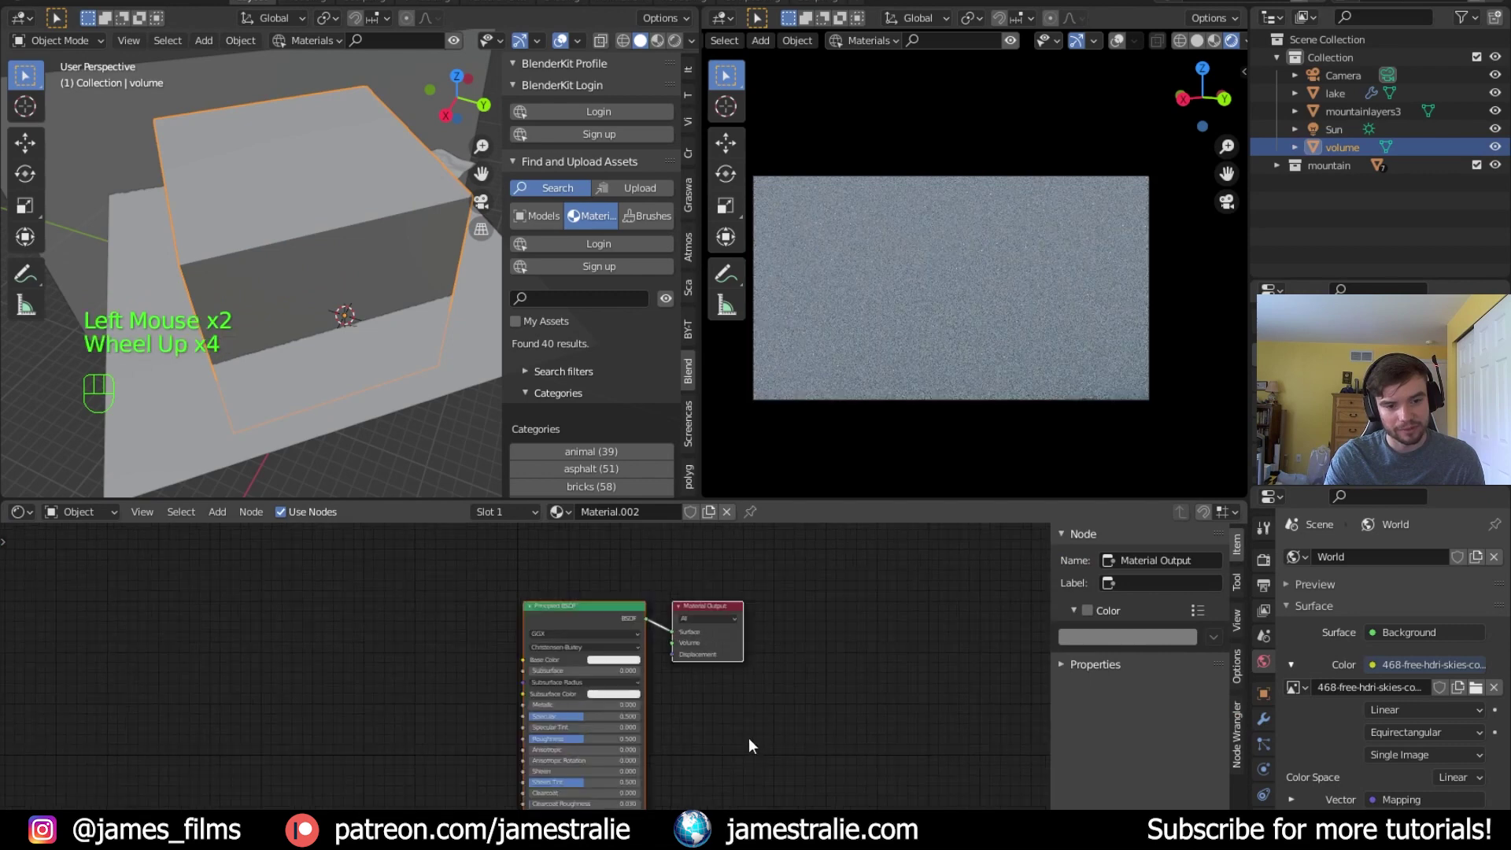
left_click(597, 591)
key("x")
Add a Principled Volume node to the cube's material and connect it to the Material Output's Volume input
left_click(597, 588)
key("shift+a")
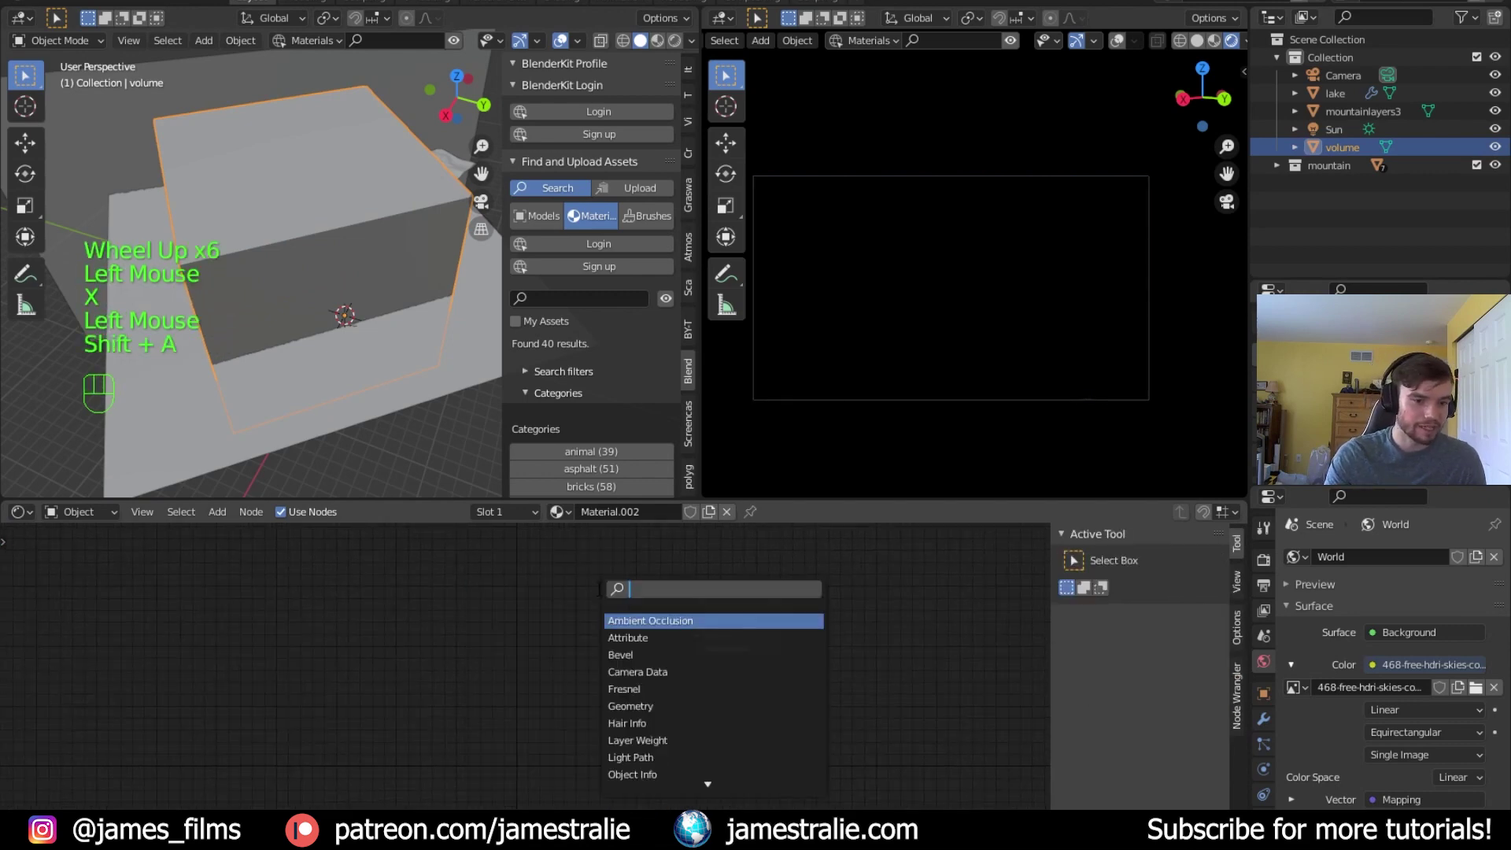
type("prin")
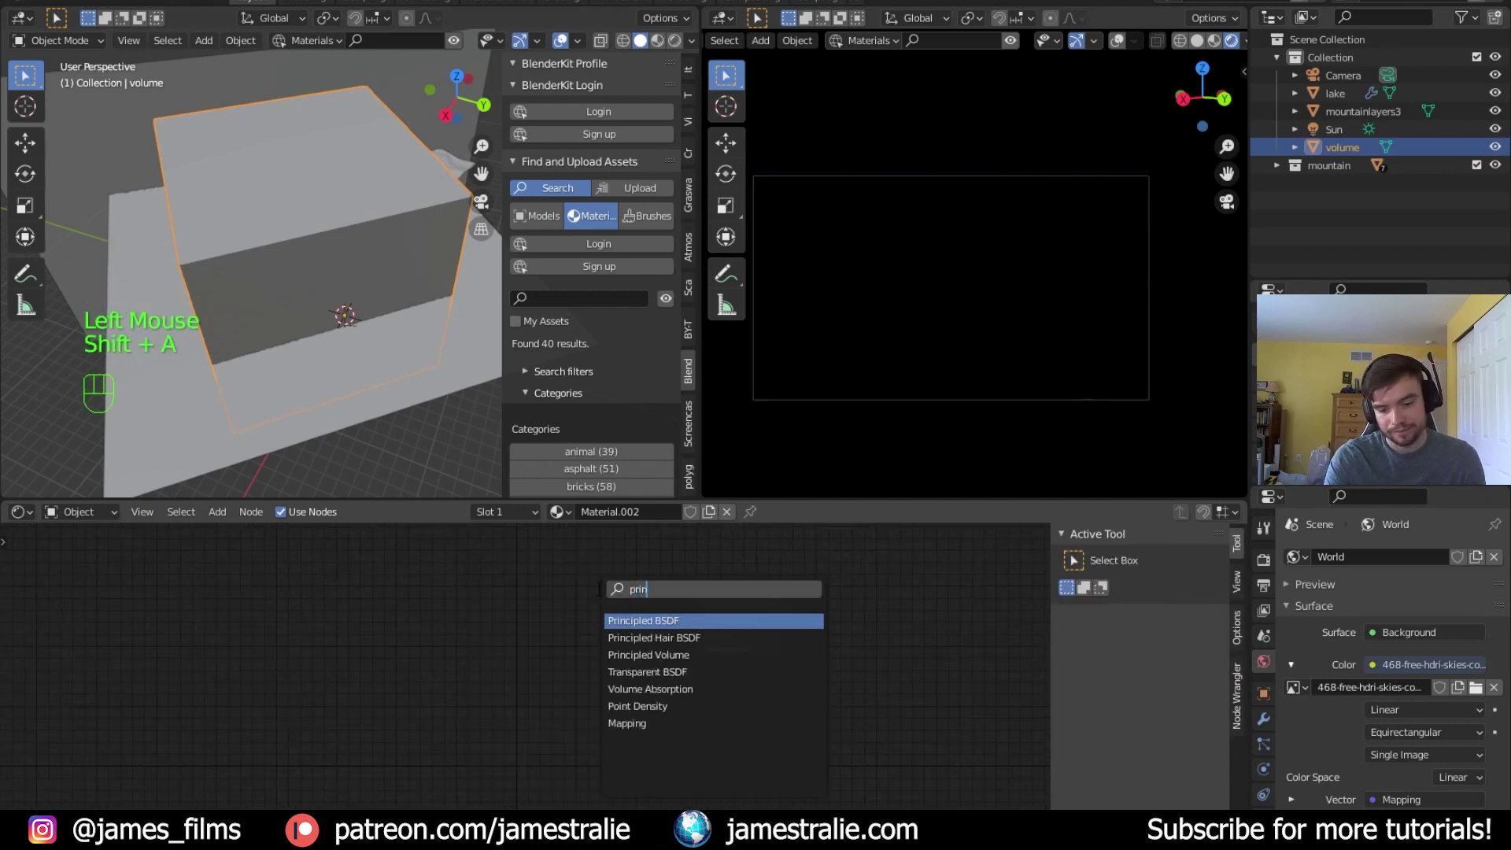
key("Down")
key("Down")
key("Return")
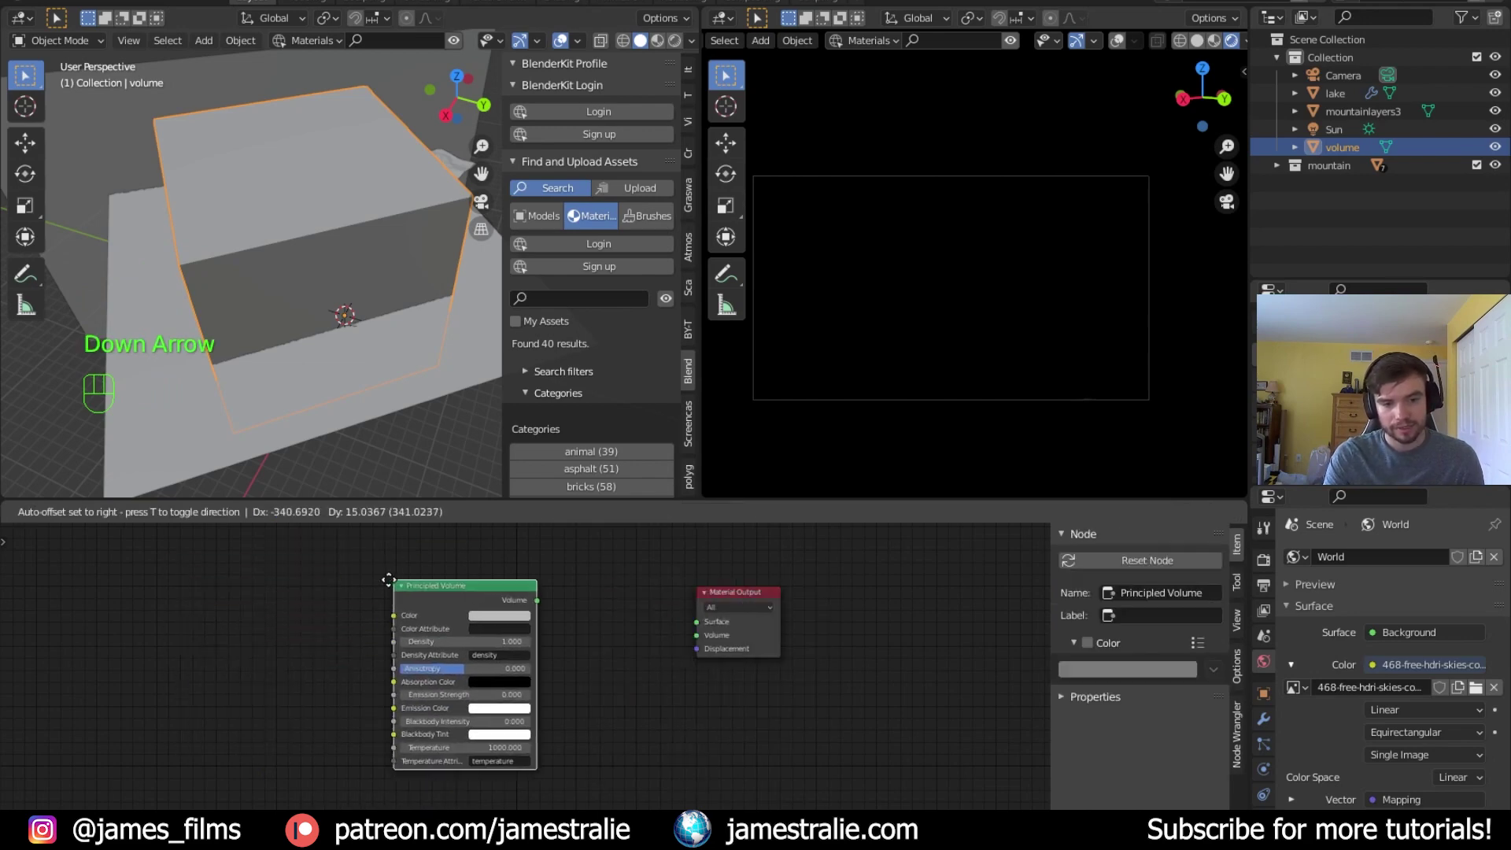
left_click(384, 580)
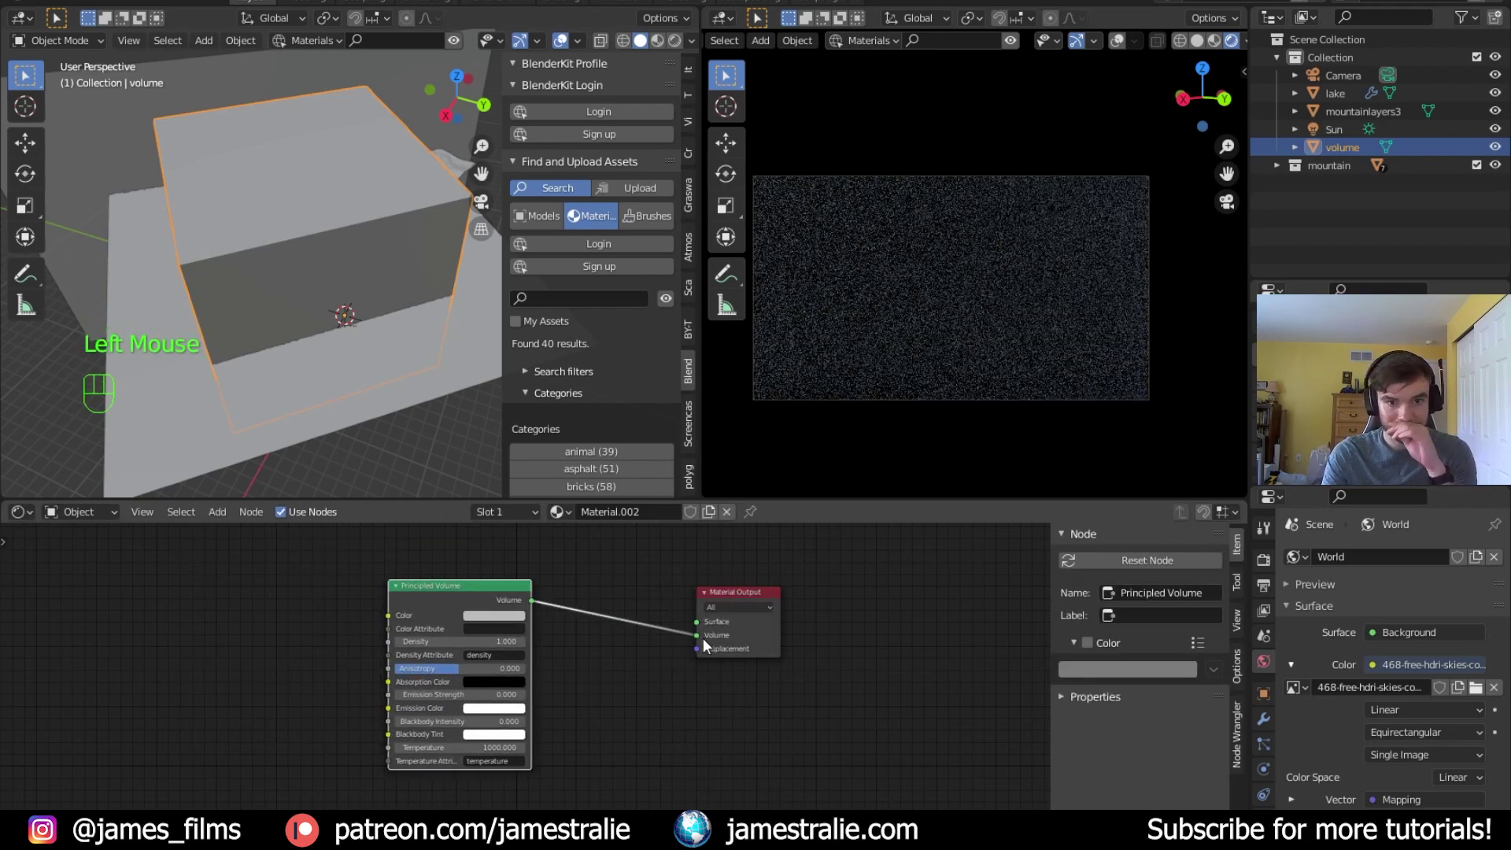
Set the volume cube's viewport display to Wire
left_click(1263, 692)
scroll(1352, 752, "down", 20)
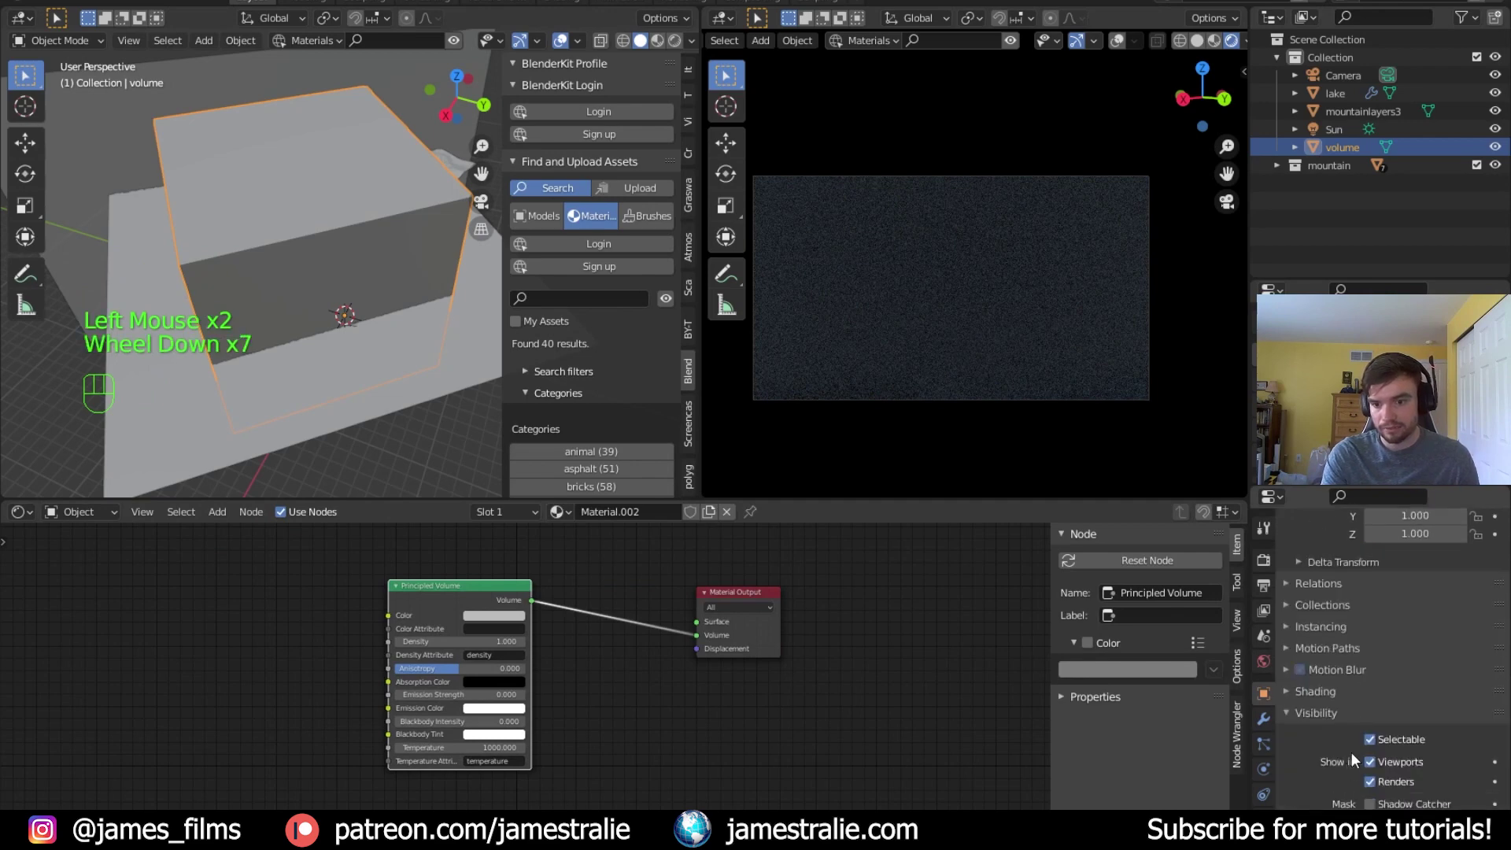
left_click_drag(1422, 791, 1412, 751)
Move the volume cube about -2 m in X and -0.8 m in Y
middle_click_drag(327, 318, 398, 415)
scroll(399, 416, "up", 3)
middle_click_drag(398, 415, 388, 405, "shift")
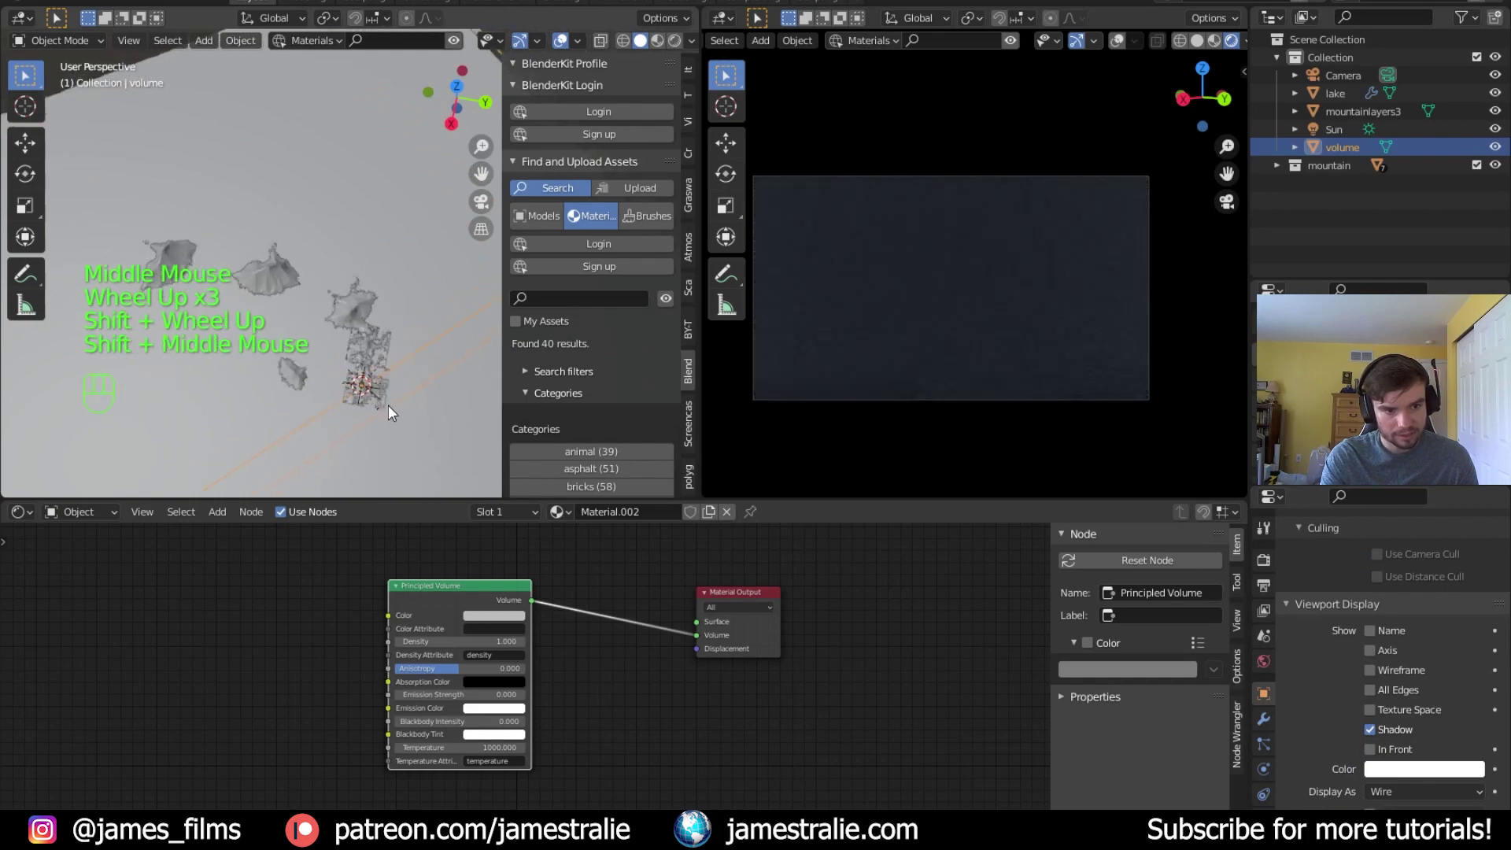
key("g")
left_click(378, 394)
Set the Principled Volume node's color to a pale peach
middle_click_drag(595, 694, 521, 642)
scroll(560, 641, "up", 9)
left_click(446, 568)
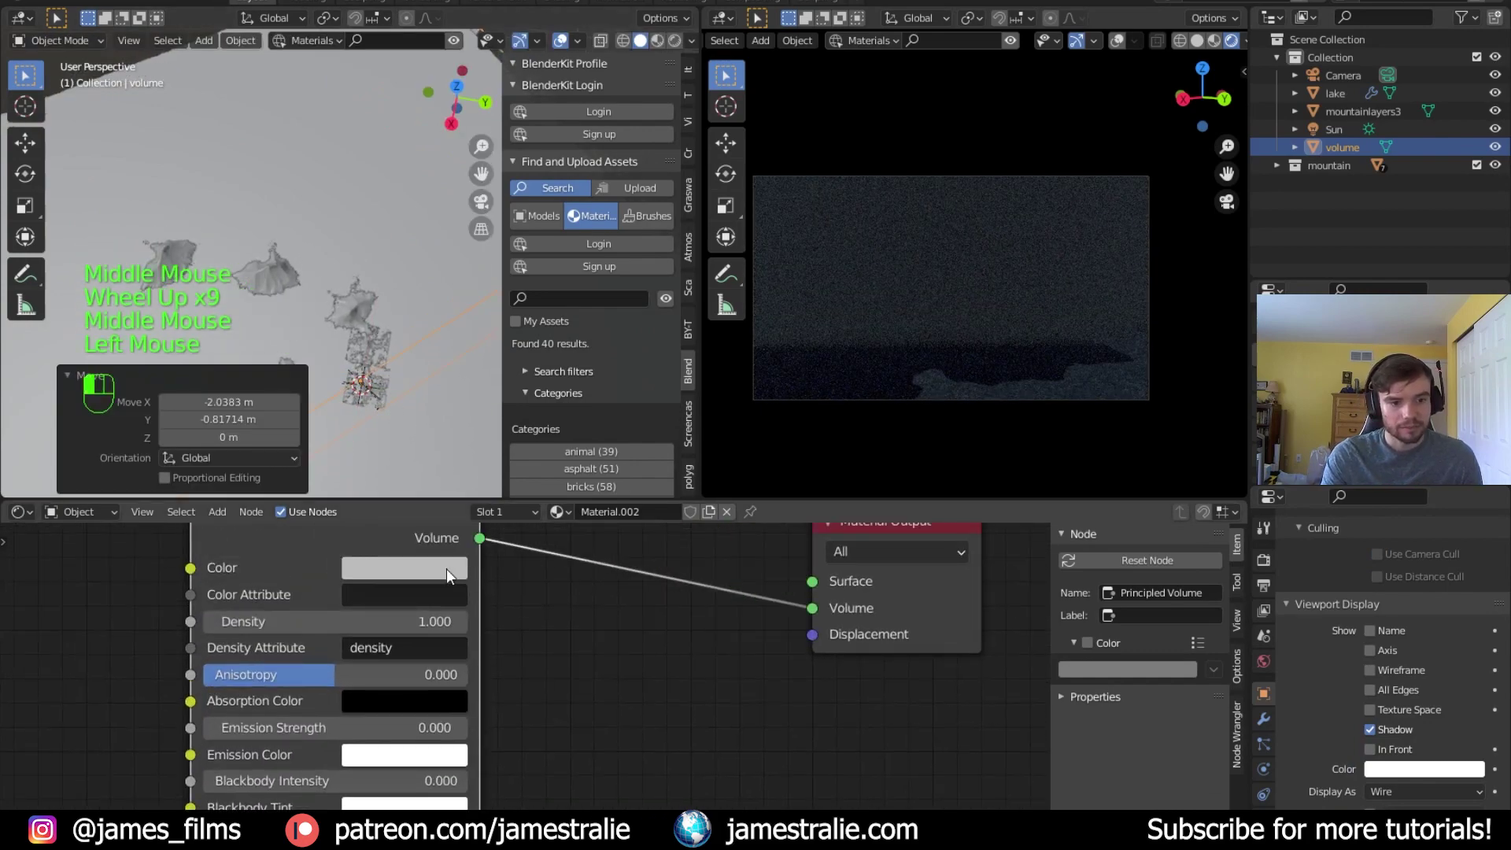
left_click(551, 223)
left_click(434, 323)
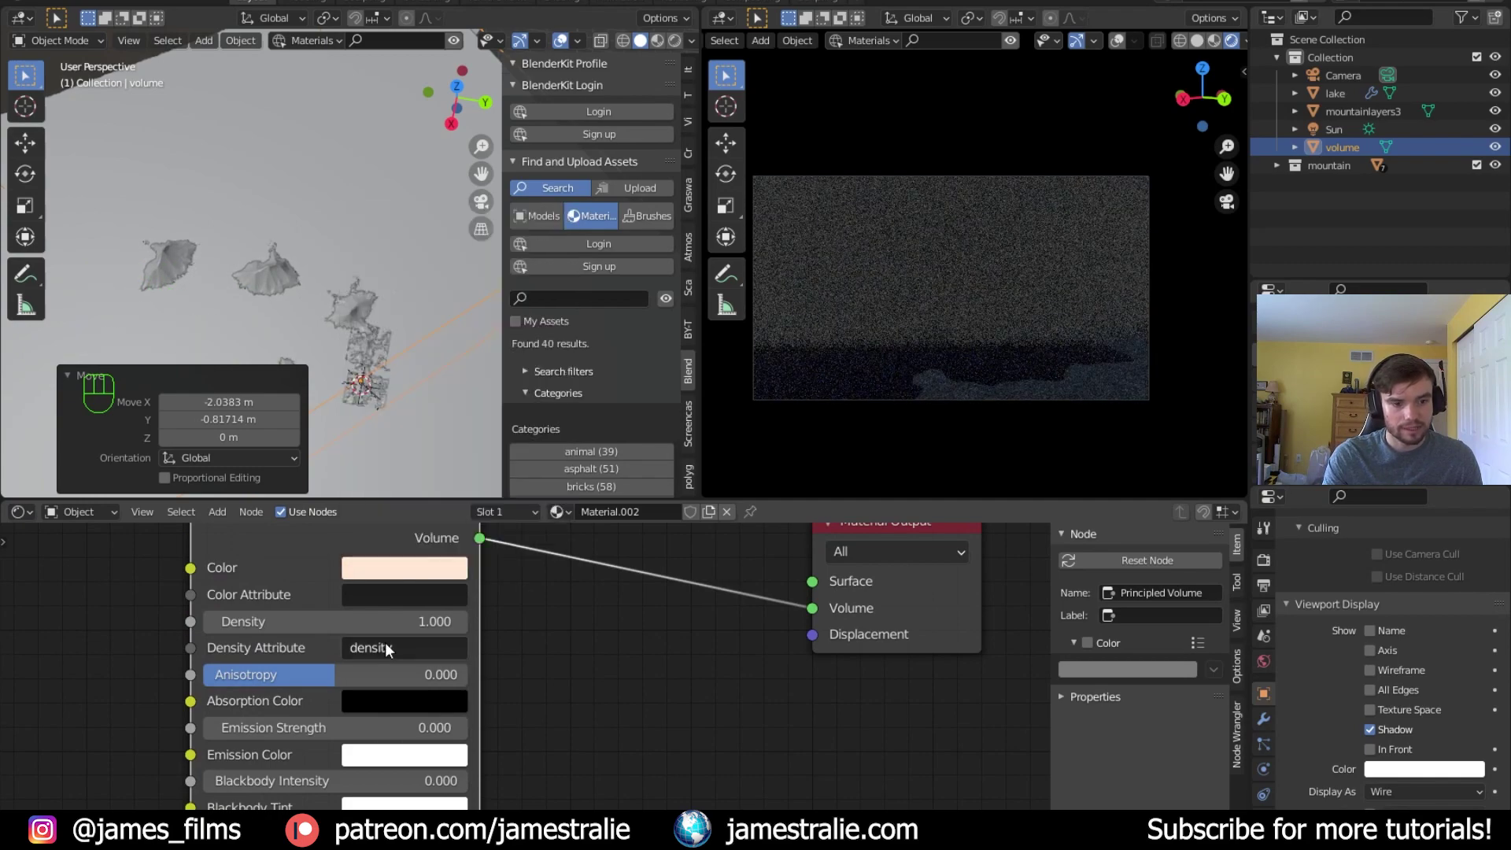
Try Principled Volume densities of 0.1, 0.02 and 0.005
left_click(404, 620)
type("0.1")
key("Return")
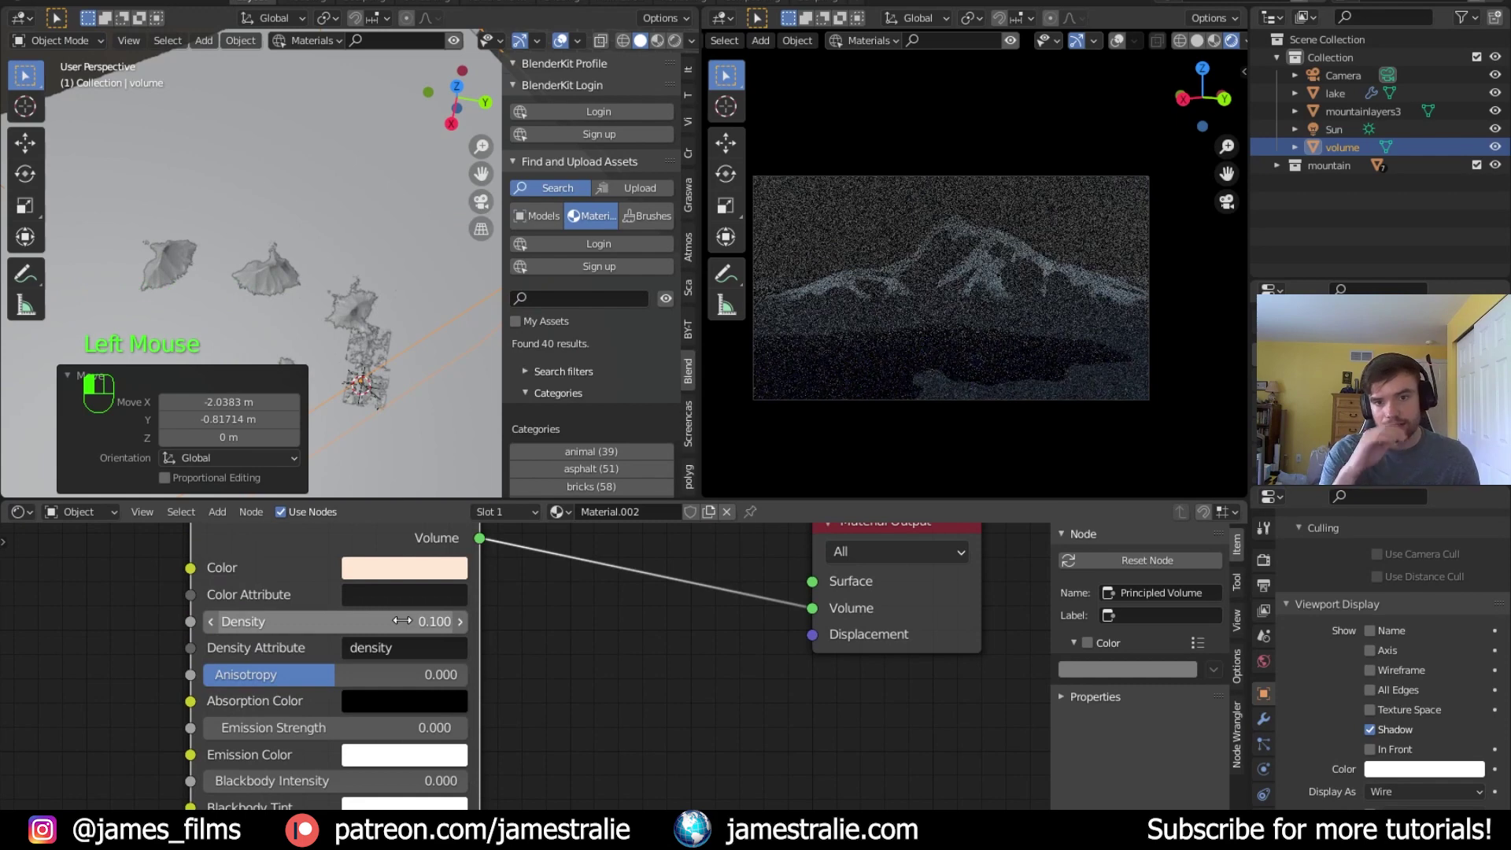
double_click(402, 621)
type(".02")
key("Return")
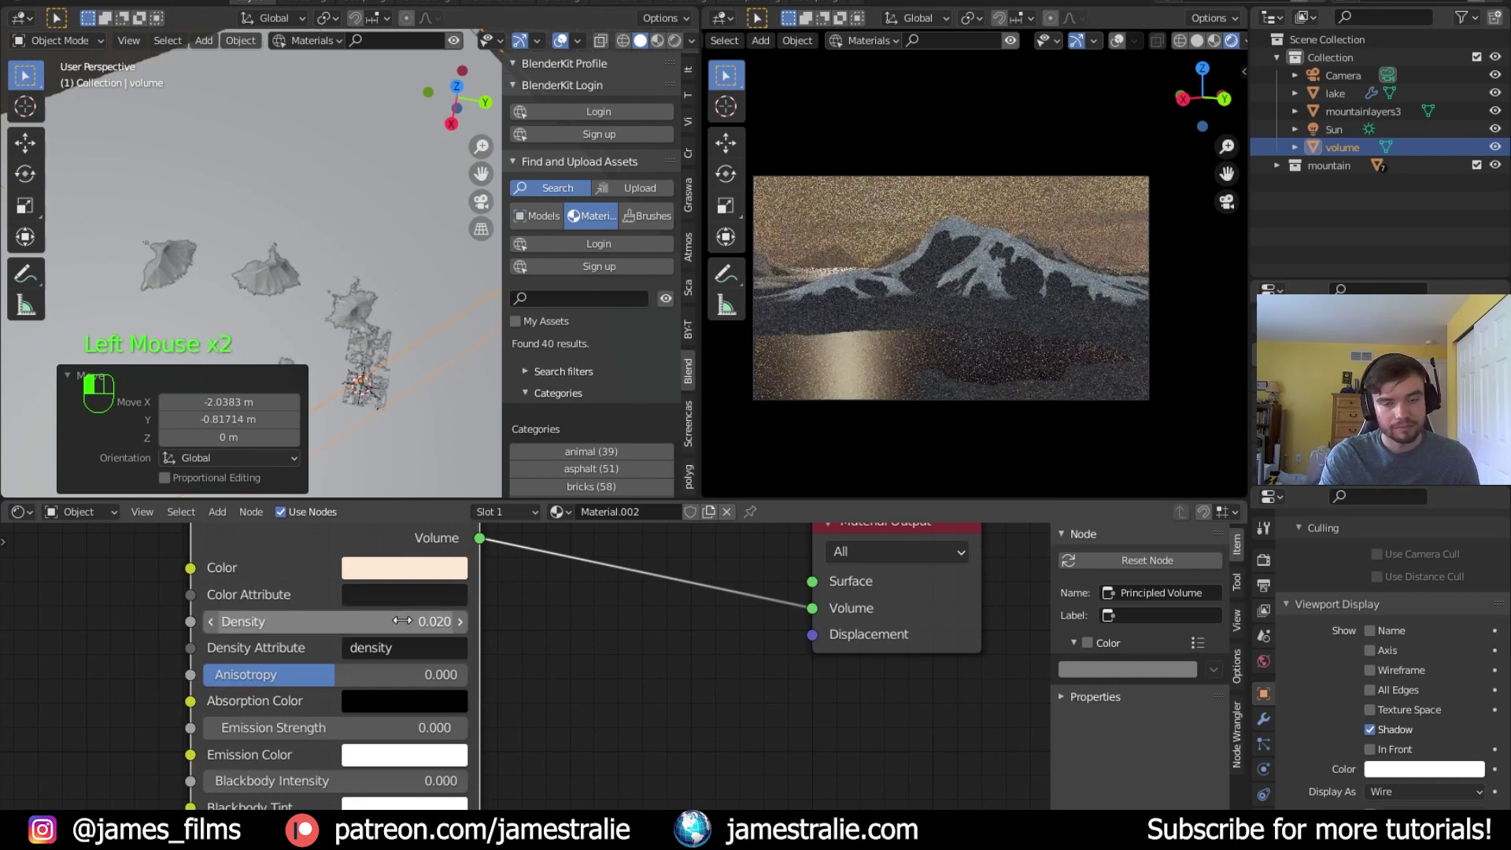
left_click(402, 621)
type(".005")
key("Return")
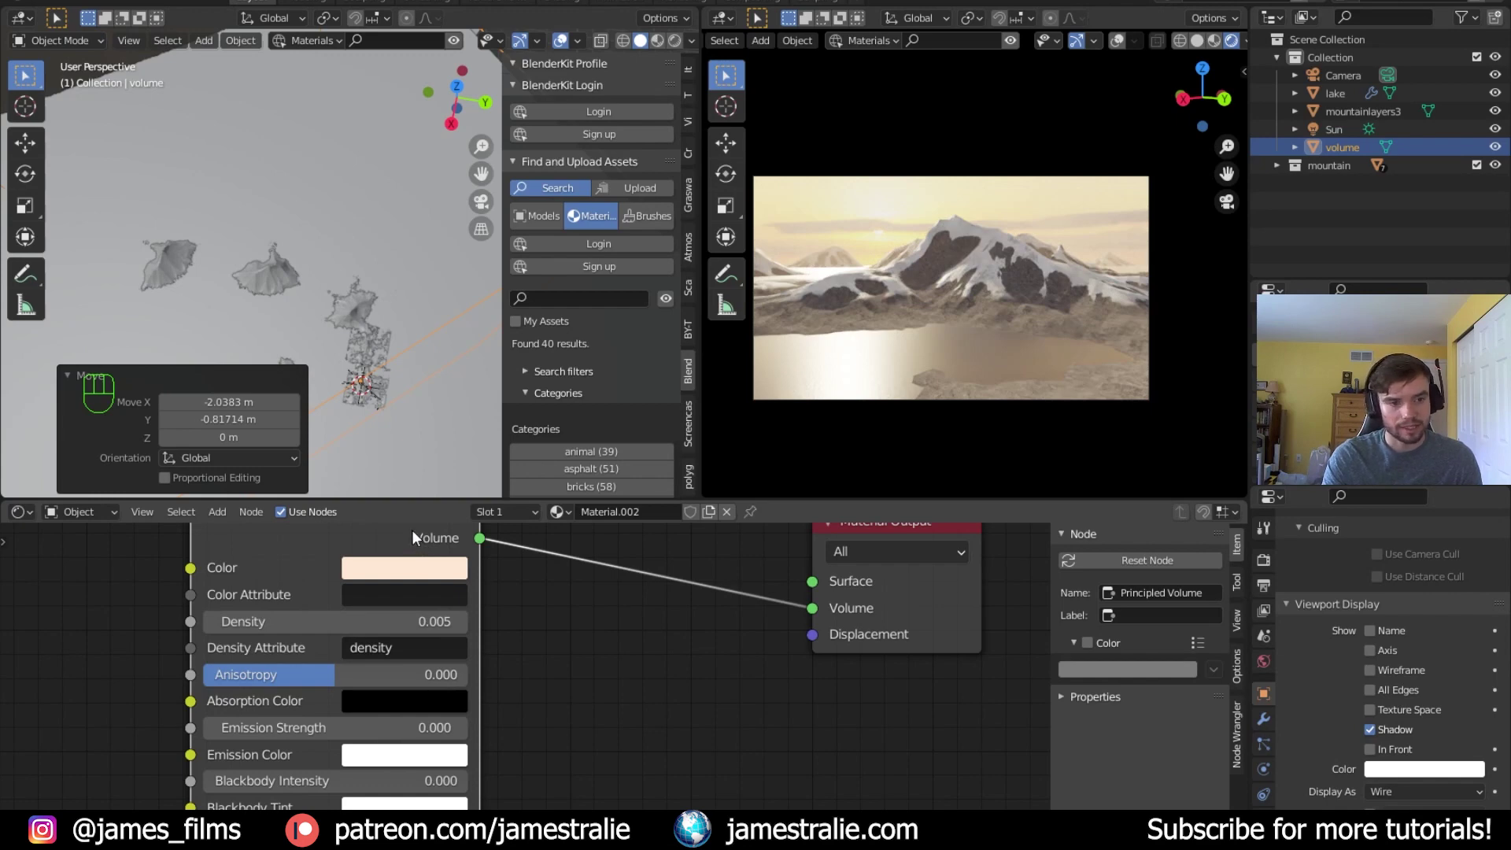
Set the Principled Volume node's density to 0.002
left_click(383, 615)
type(".0")
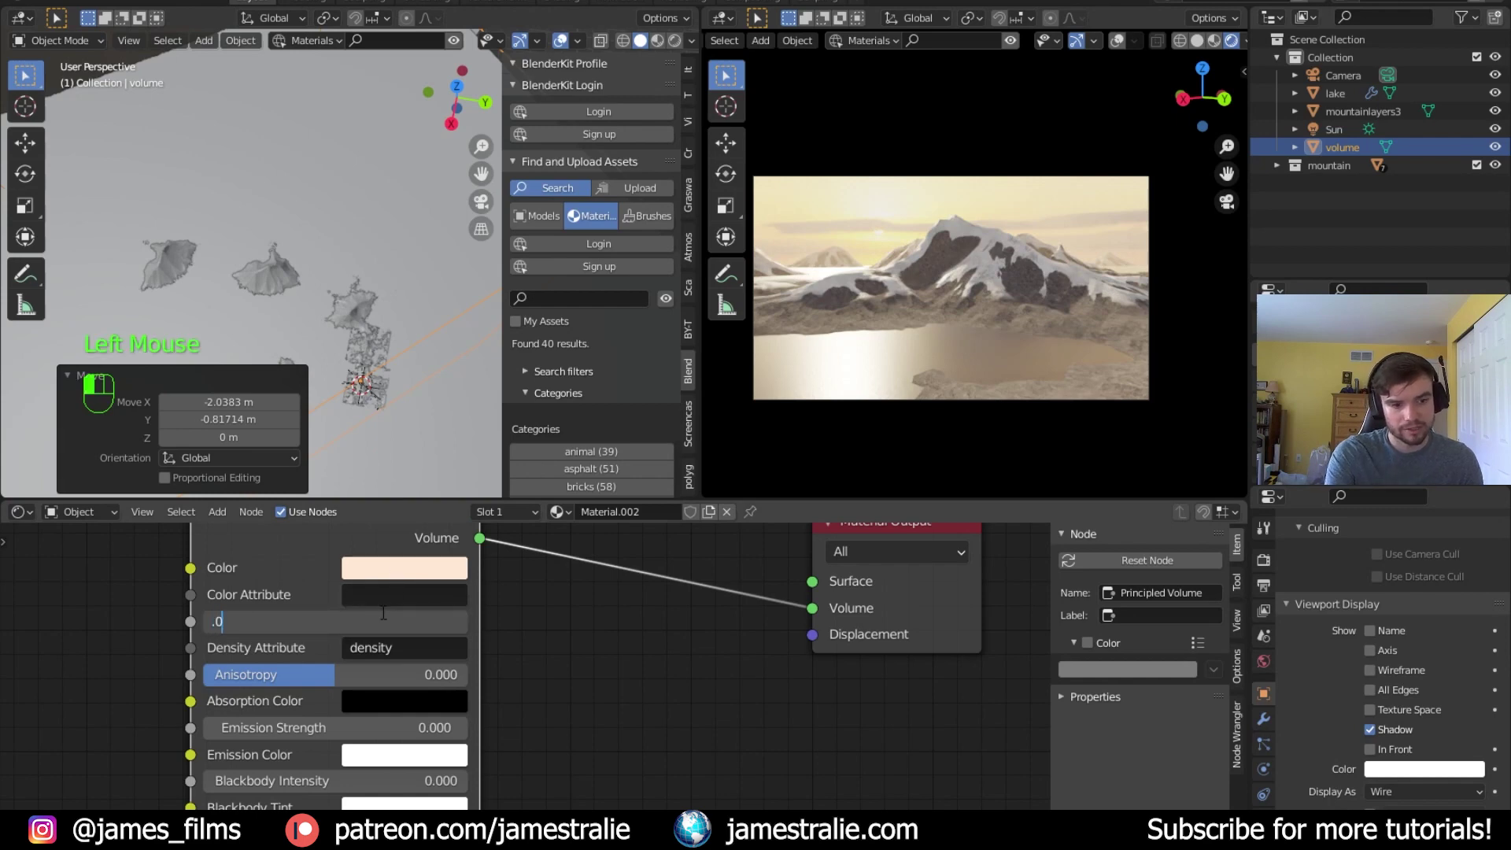
type("02")
key("Return")
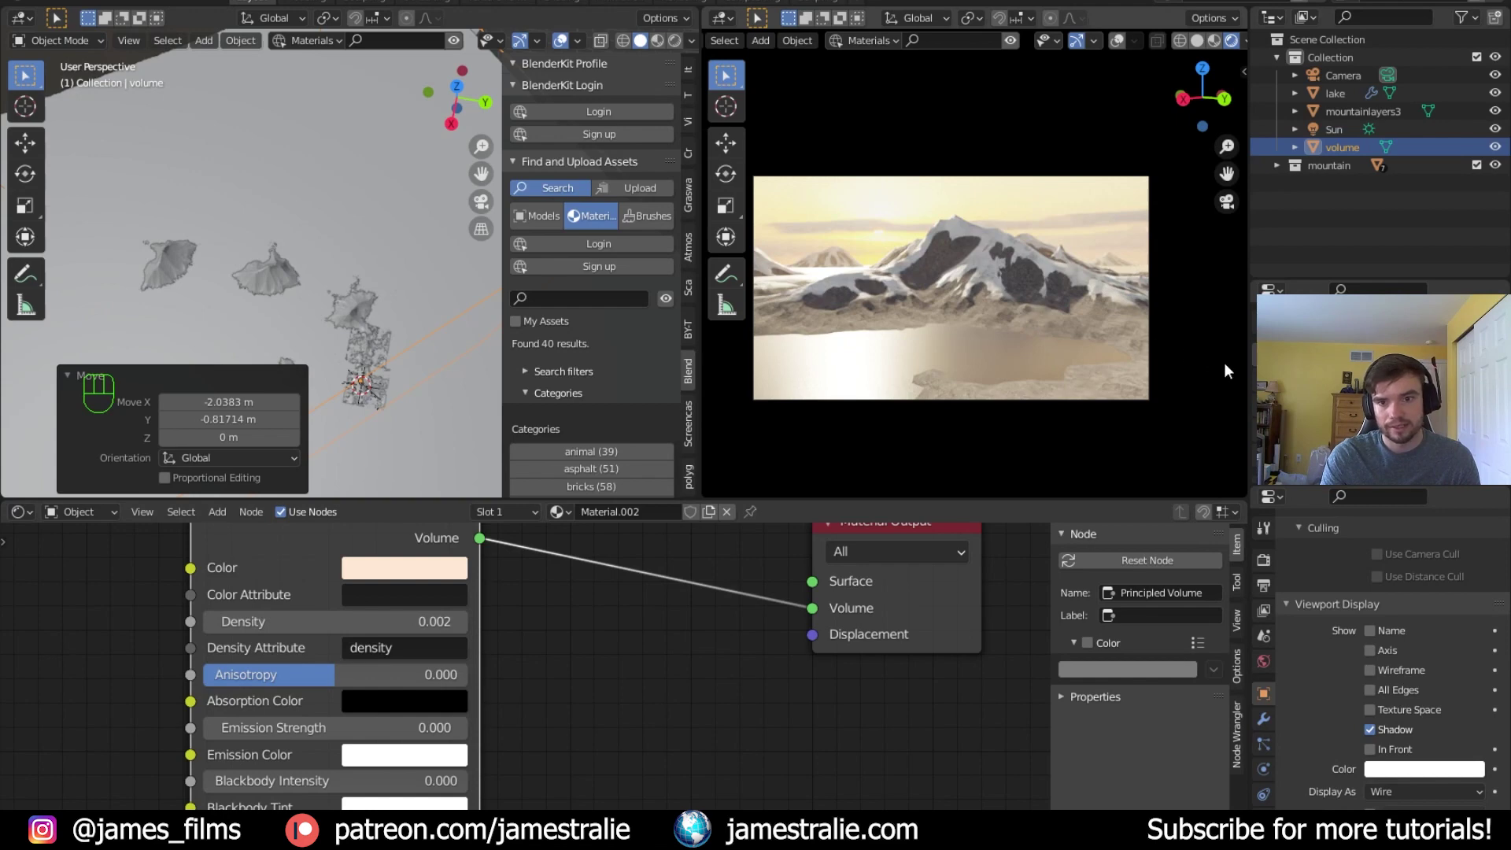
Raise the Emission strength of the mountainlayers3 backdrop material to 33.4
left_click(1341, 110)
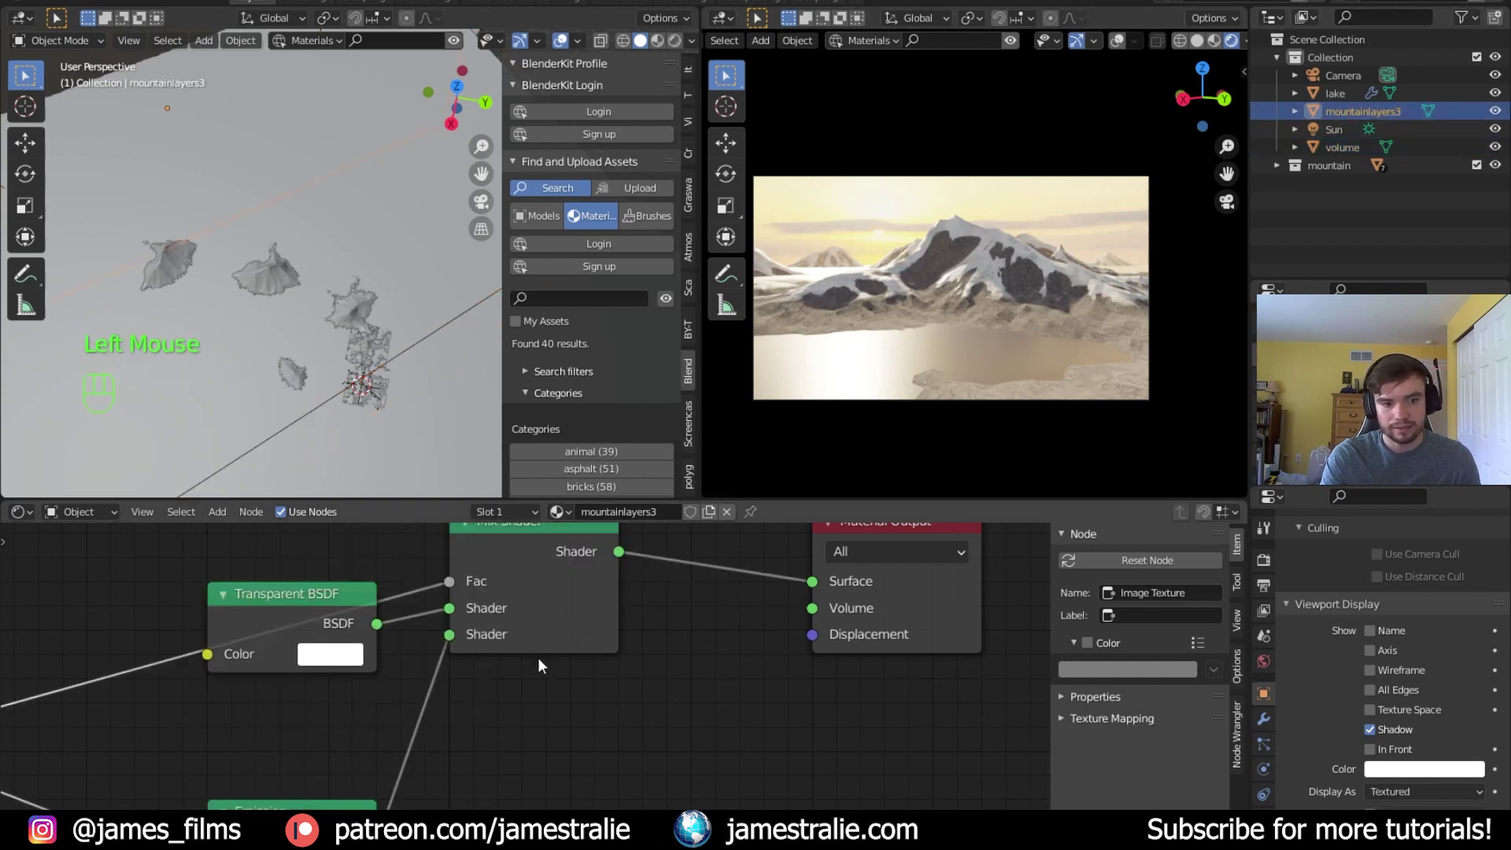
middle_click_drag(539, 666, 622, 673)
left_click(496, 805)
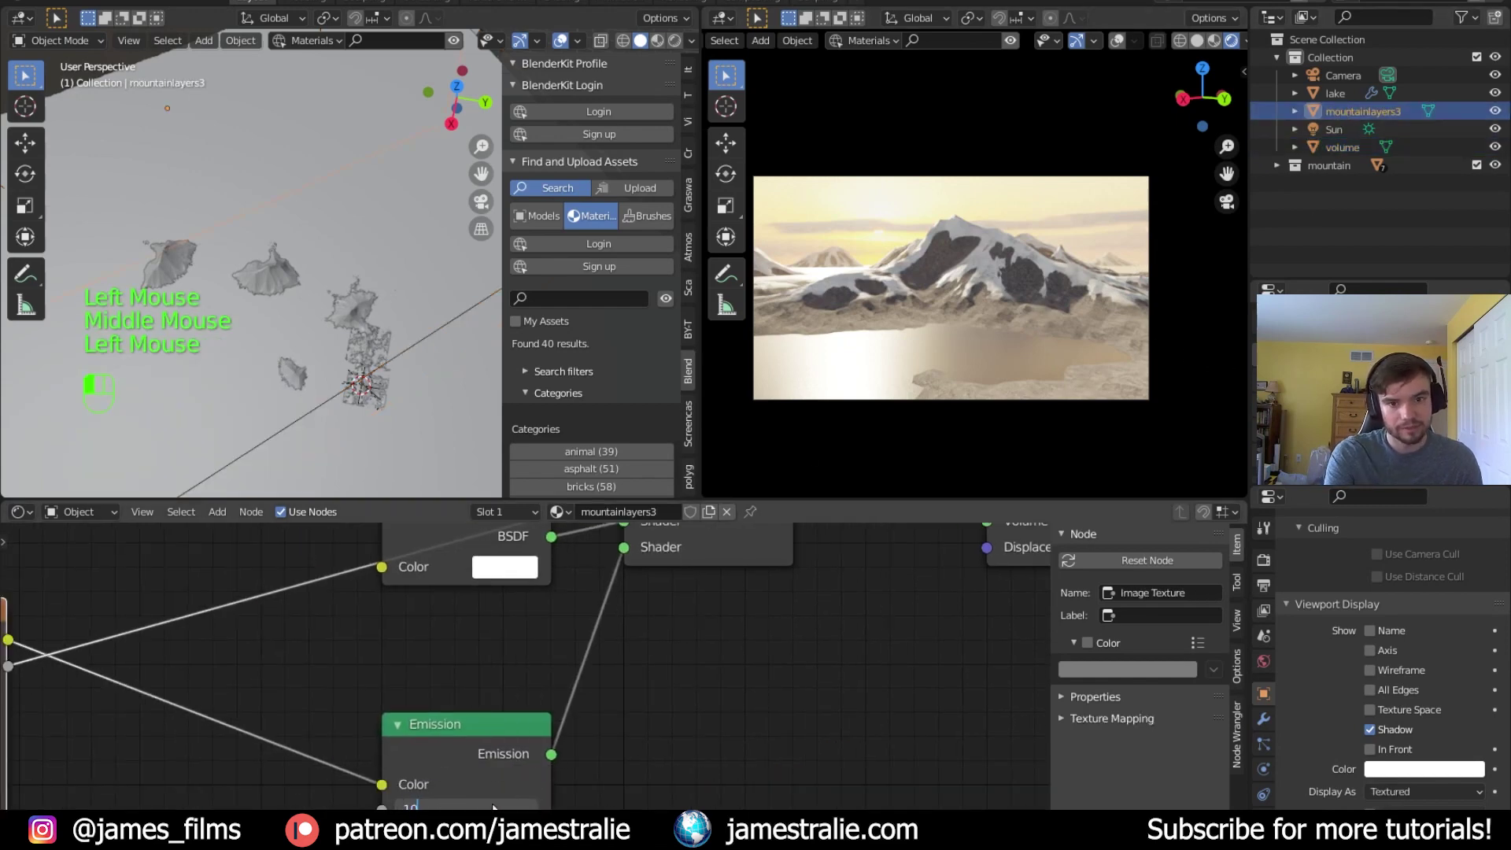
type("0")
key("Return")
mouse_move(602, 738)
middle_mouse_down()
mouse_move(626, 757)
mouse_move(628, 732)
middle_mouse_up()
left_click_drag(497, 802, 543, 803)
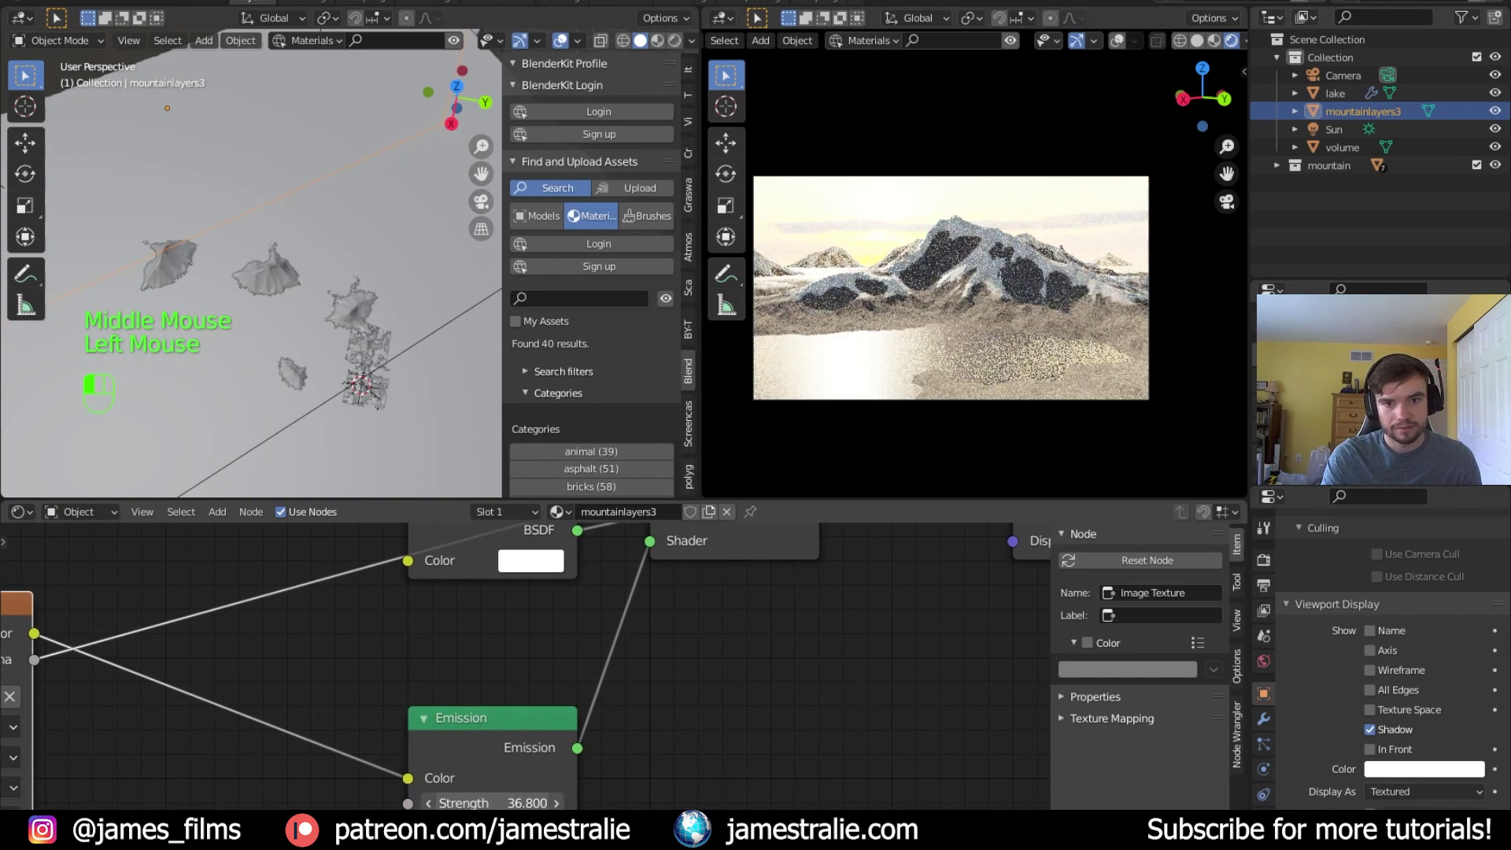
left_click_drag(503, 803, 480, 803)
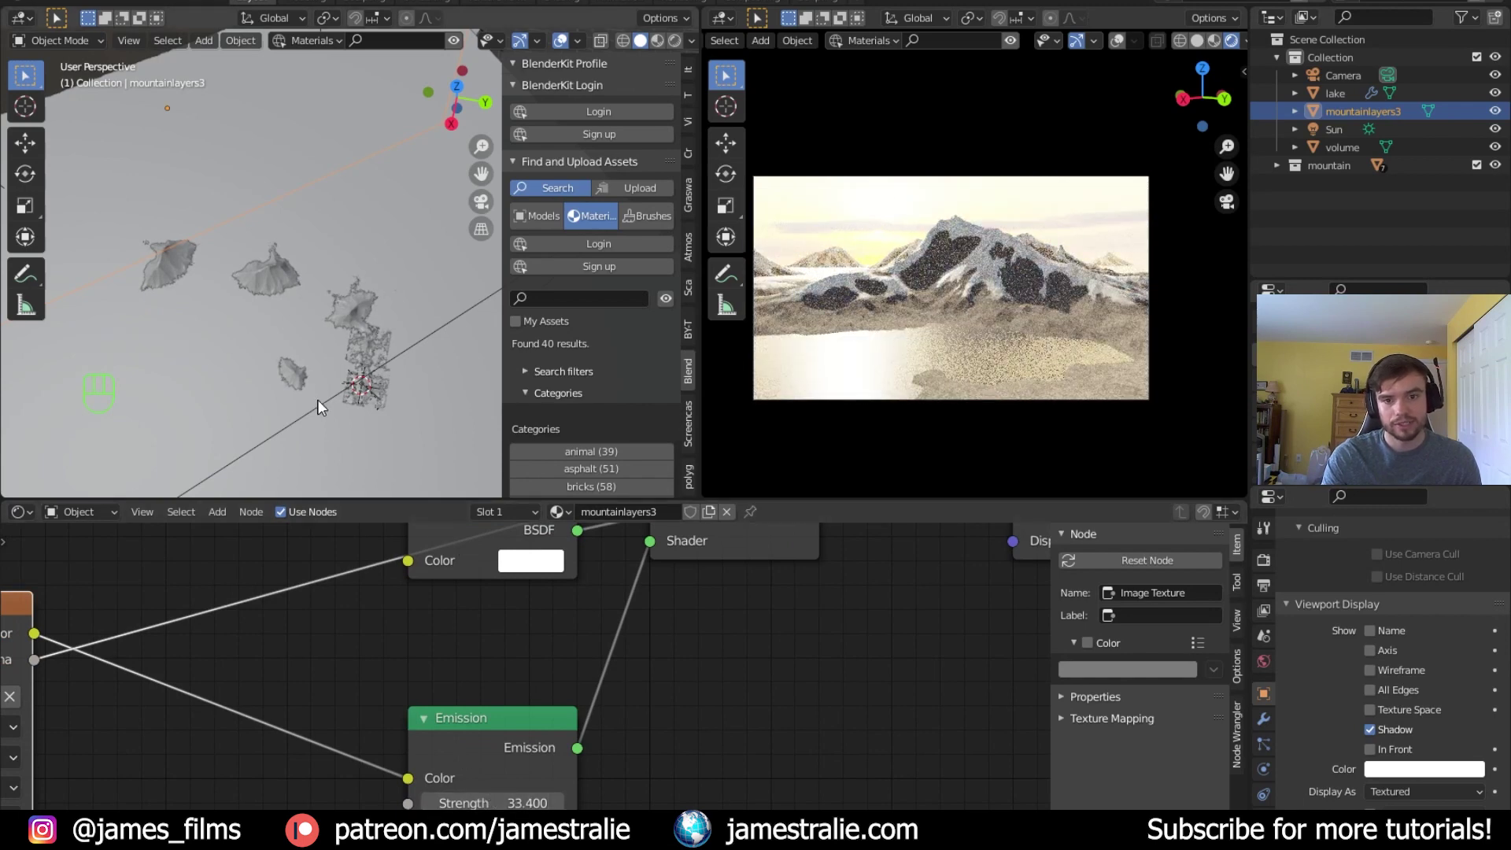
Examine the mountains, sky and haze in the rendered camera view, up close and from further back
scroll(316, 349, "down", 3)
middle_click_drag(317, 349, 346, 340)
left_click(427, 433)
scroll(351, 376, "up", 3)
scroll(352, 340, "up", 3)
scroll(364, 297, "up", 3)
scroll(349, 351, "down", 3)
scroll(957, 345, "up", 3)
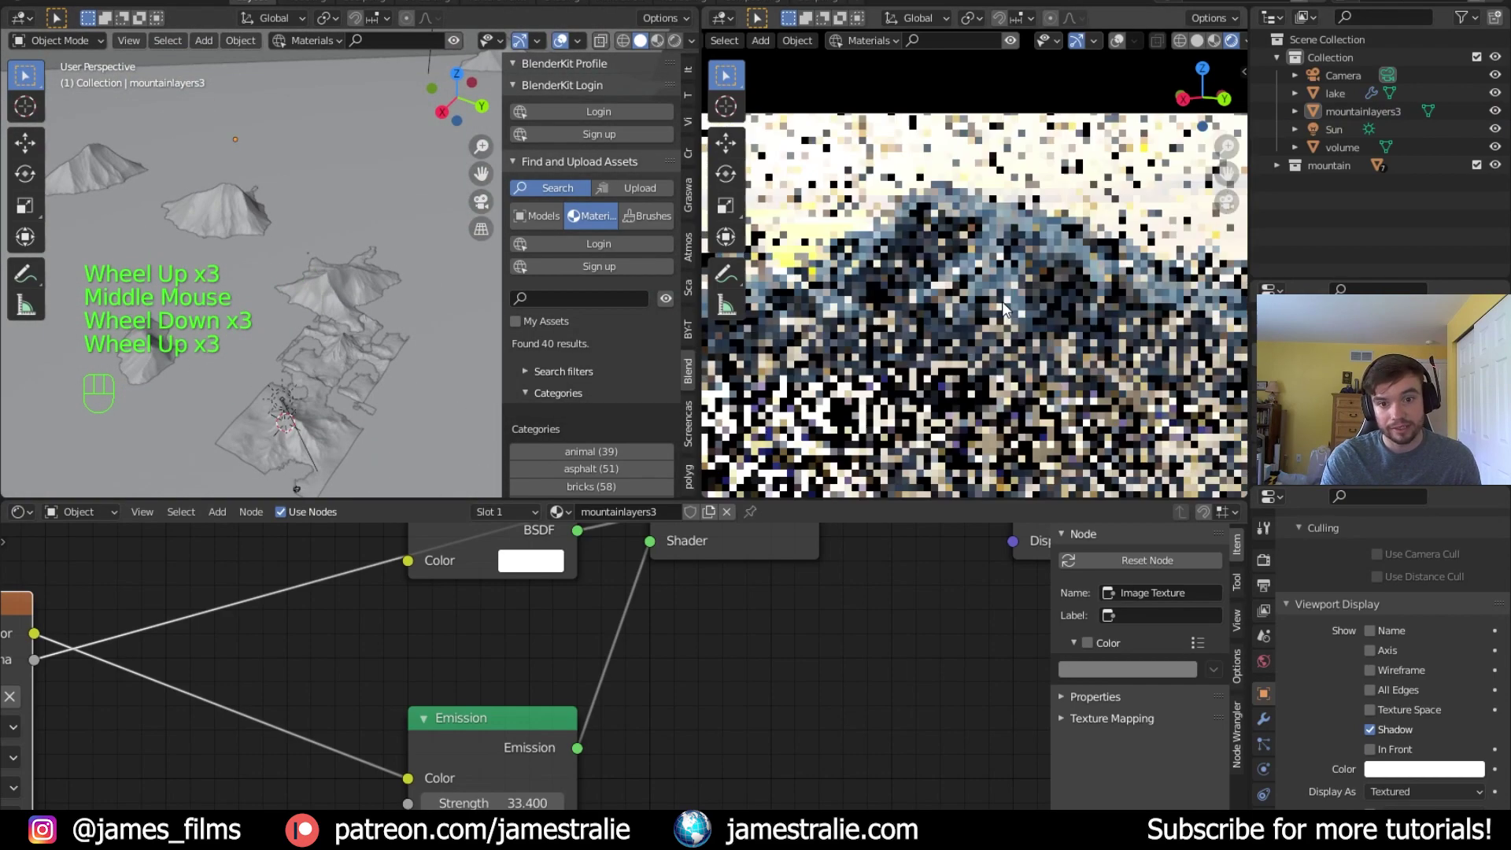
scroll(1094, 337, "down", 2)
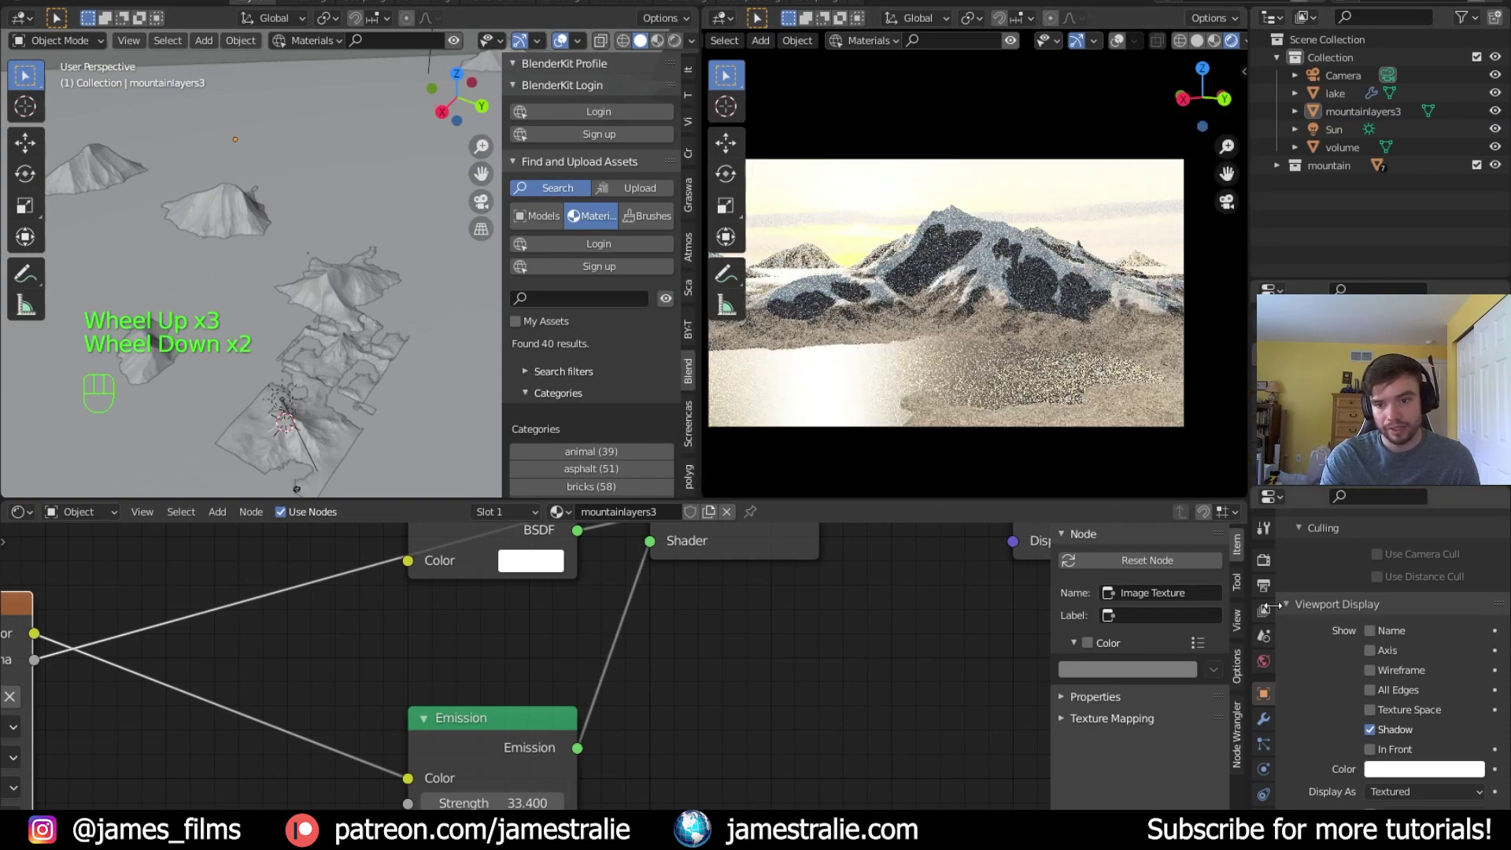
left_click(1027, 321)
scroll(913, 310, "down", 2)
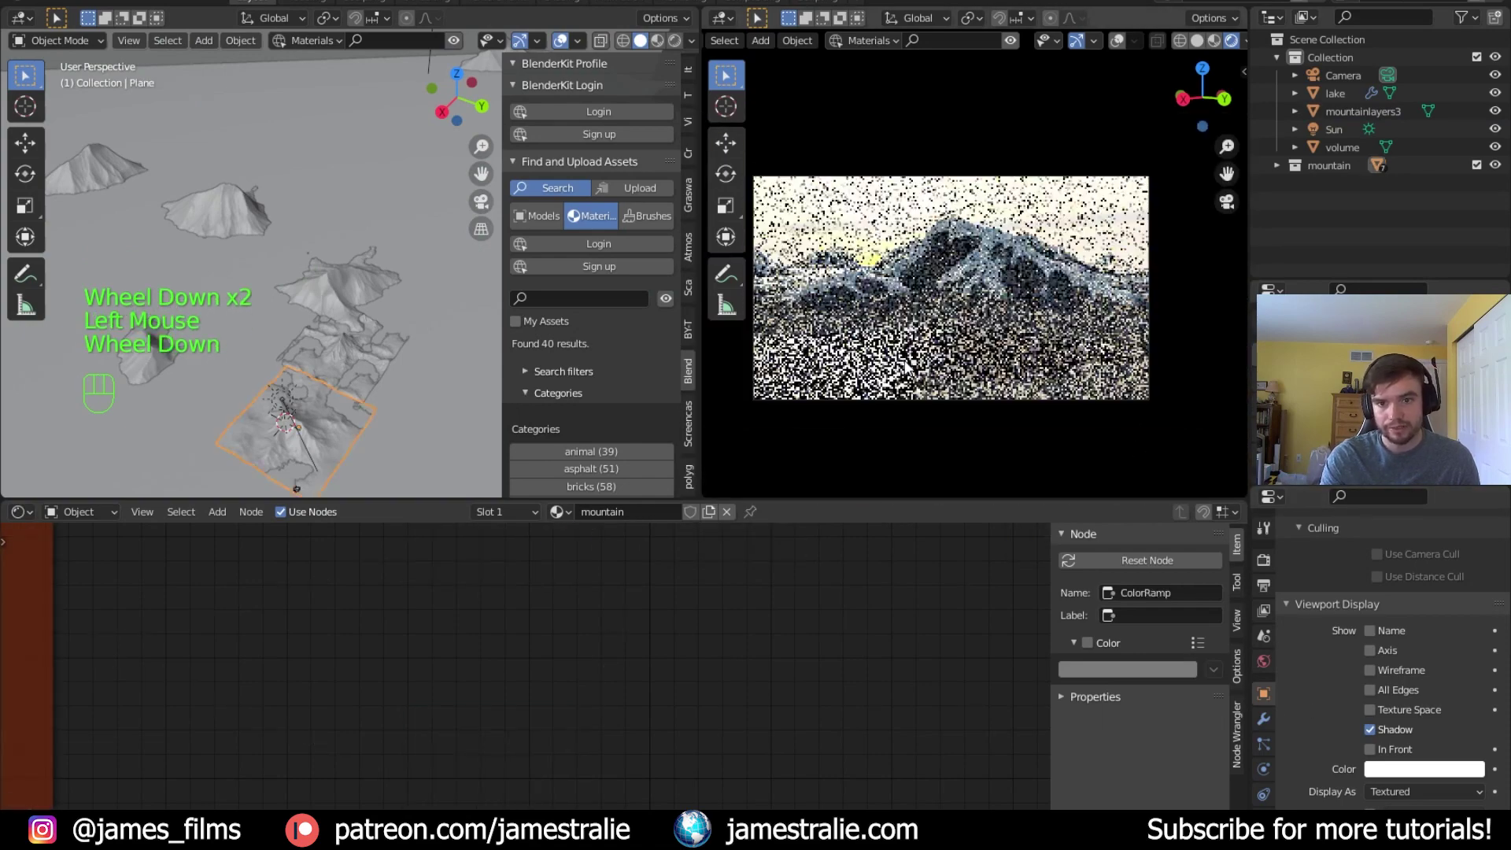
scroll(912, 311, "up", 1)
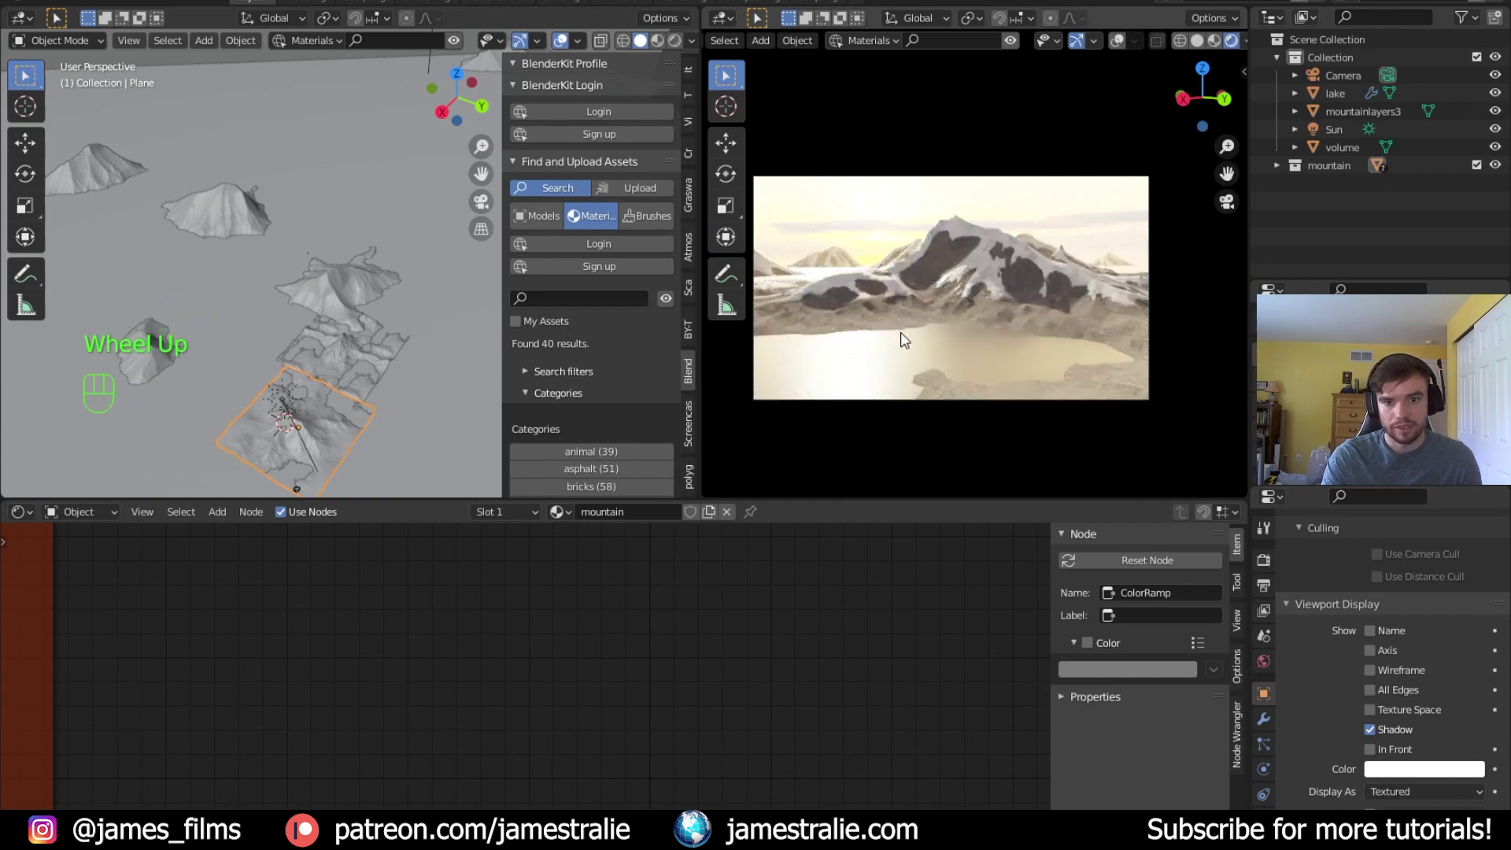
Select the lake and hide the volume cube in the viewport
middle_click_drag(130, 402, 204, 291, "shift")
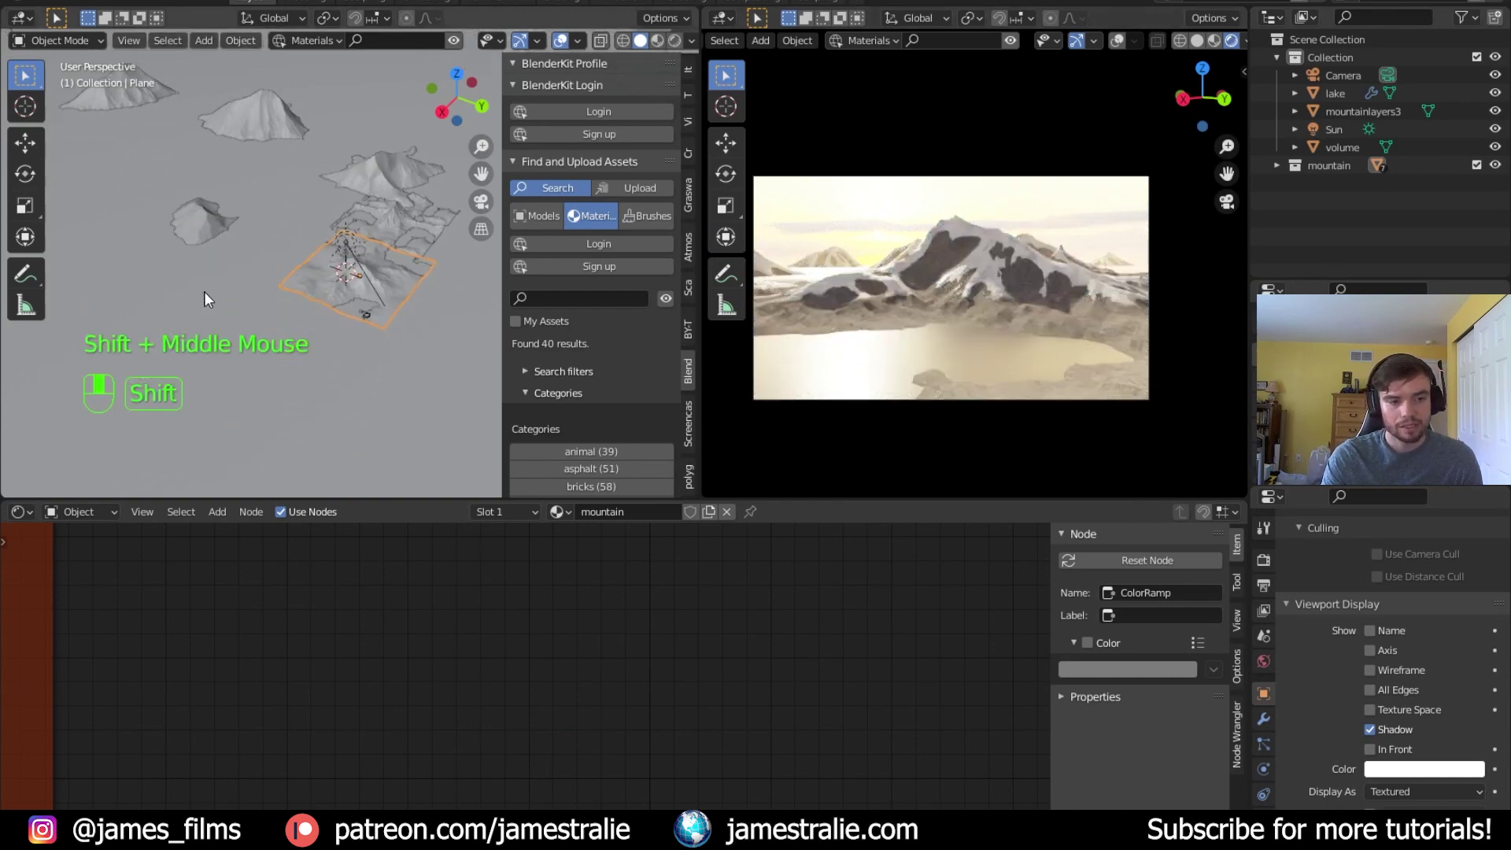
scroll(390, 380, "up", 3)
mouse_move(397, 389)
middle_mouse_down("shift")
mouse_move(351, 385)
mouse_move(375, 384)
middle_mouse_up("shift")
scroll(366, 402, "up", 1)
scroll(363, 407, "down", 2)
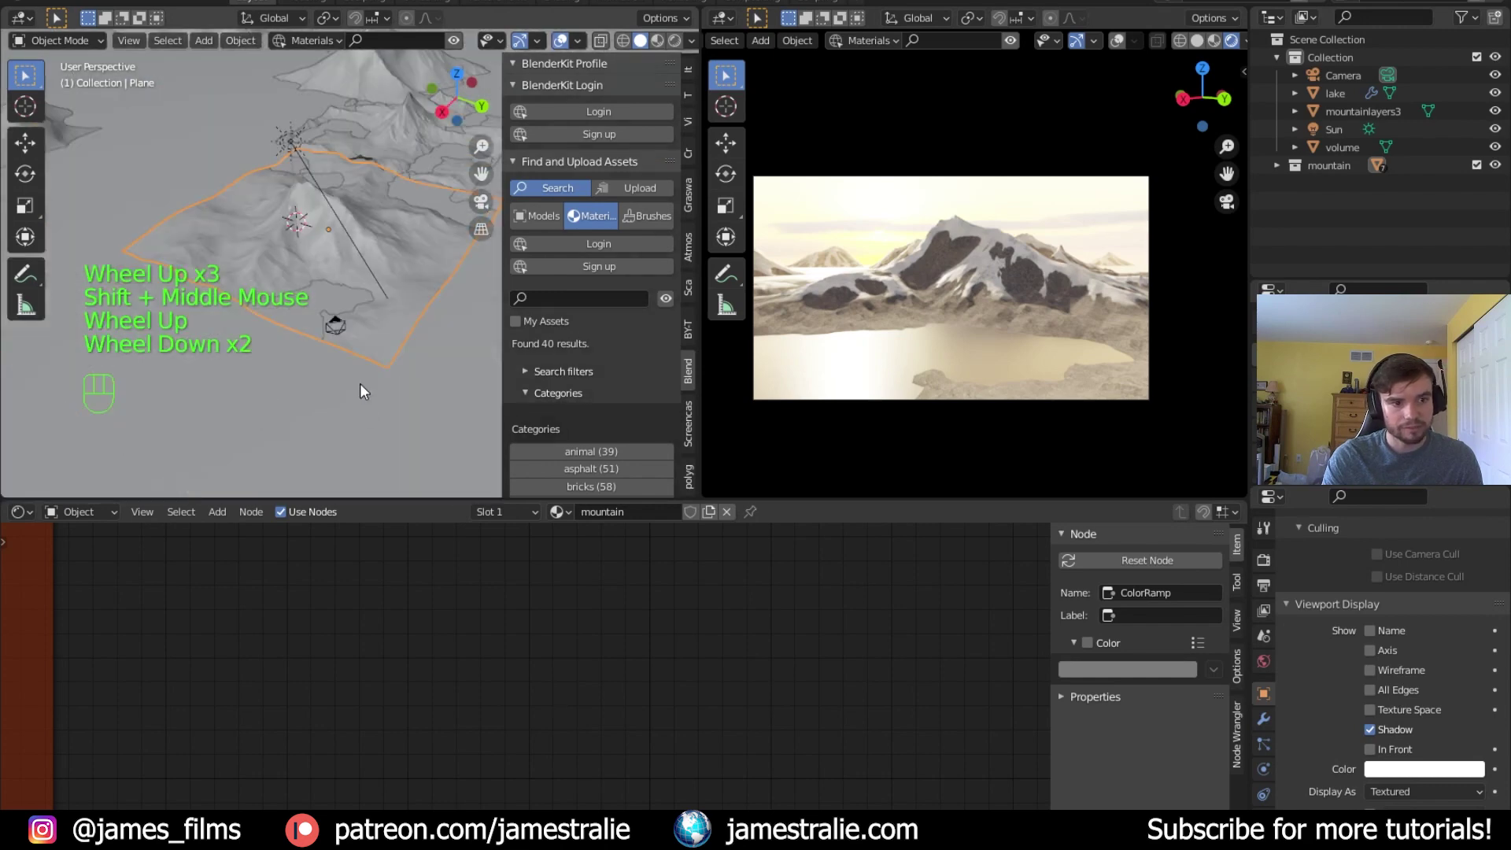
scroll(365, 329, "up", 1)
left_click(373, 308)
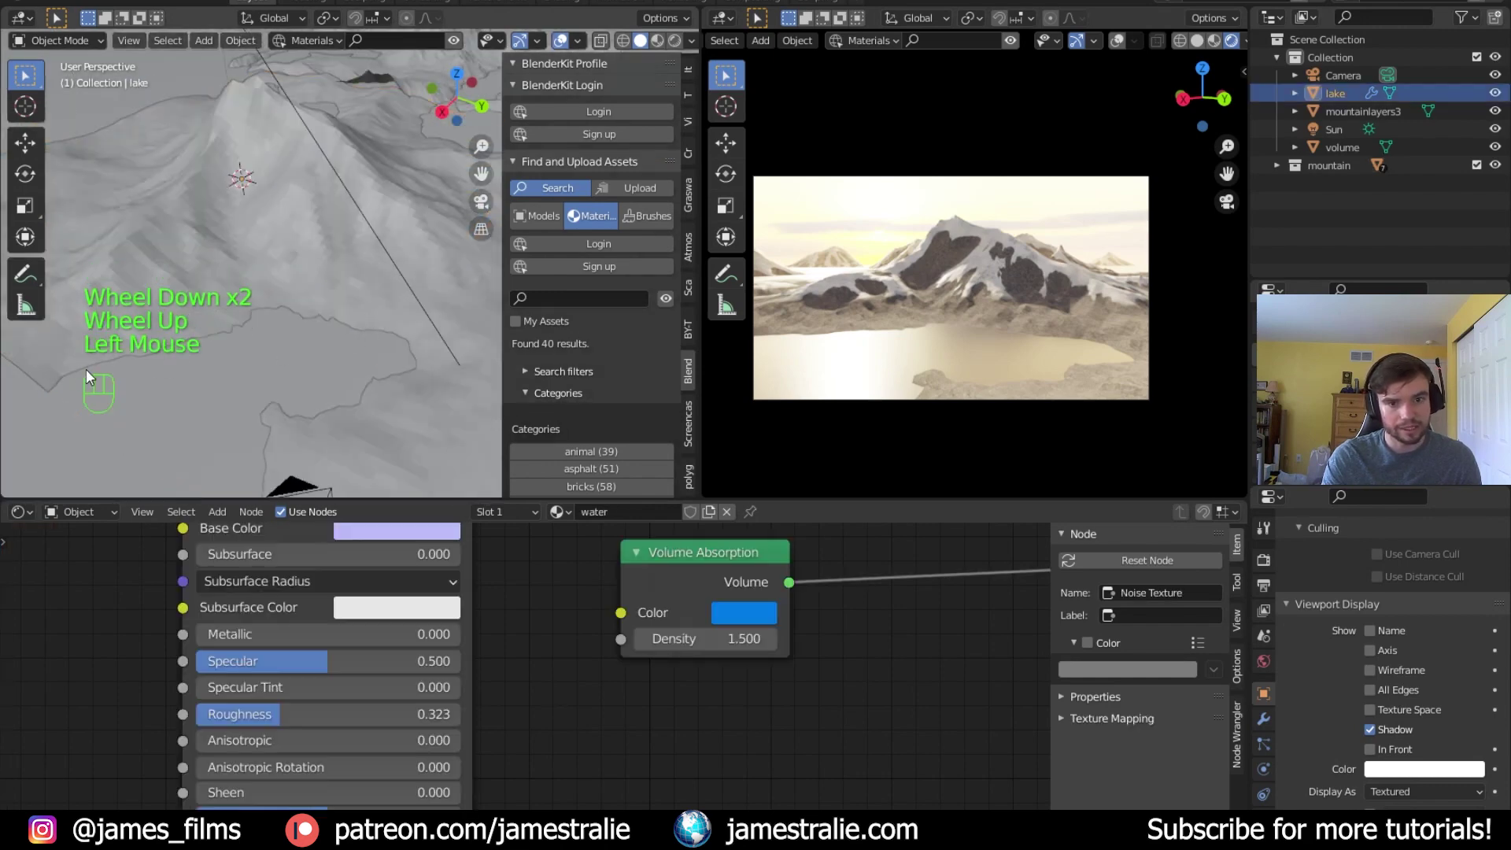
scroll(860, 374, "up", 2)
middle_click_drag(952, 392, 938, 335, "shift")
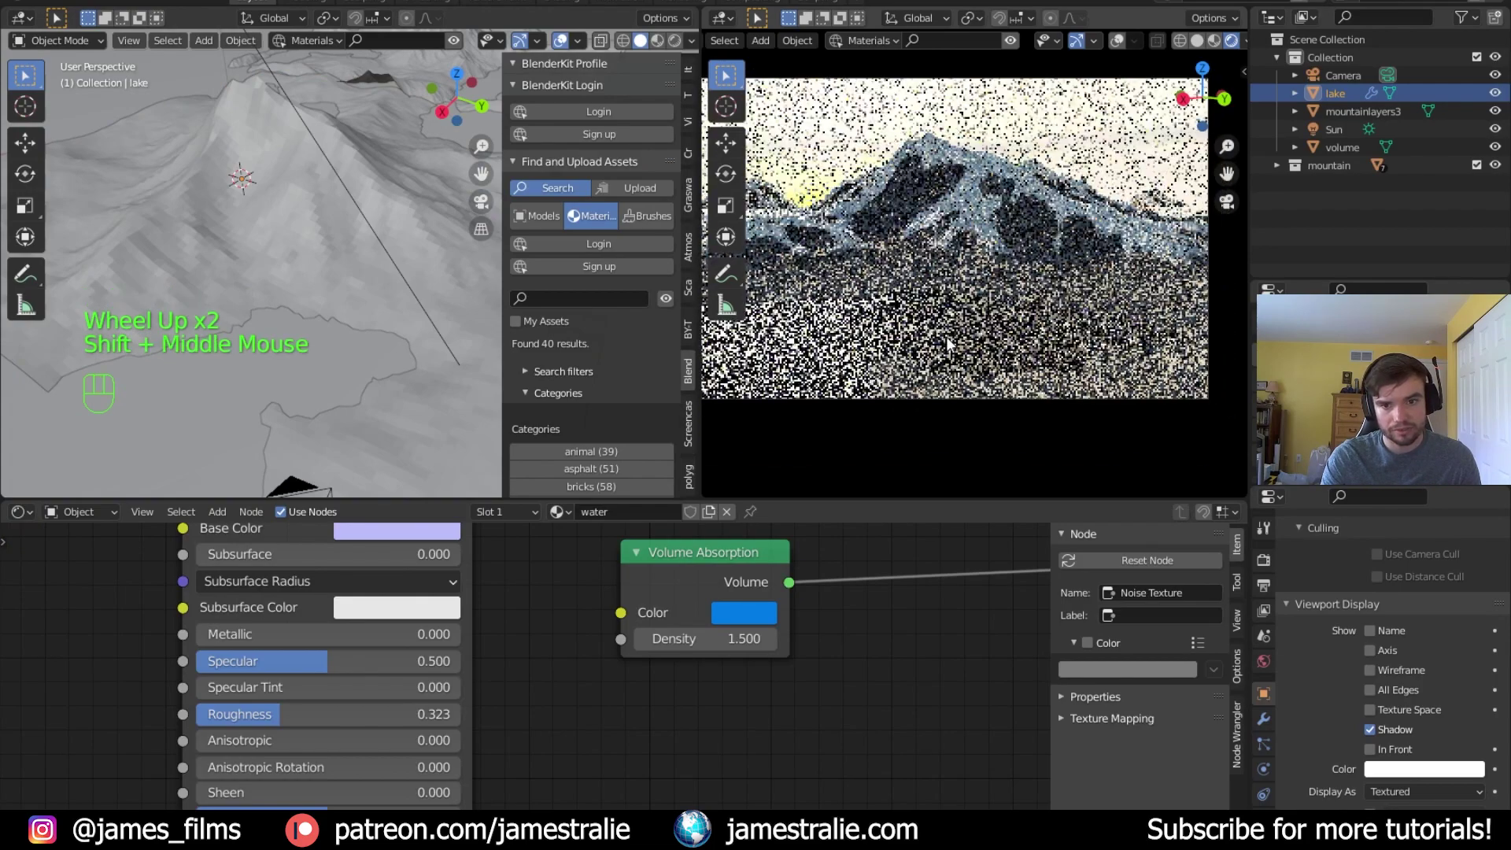
left_click(1385, 378)
left_click(1385, 378)
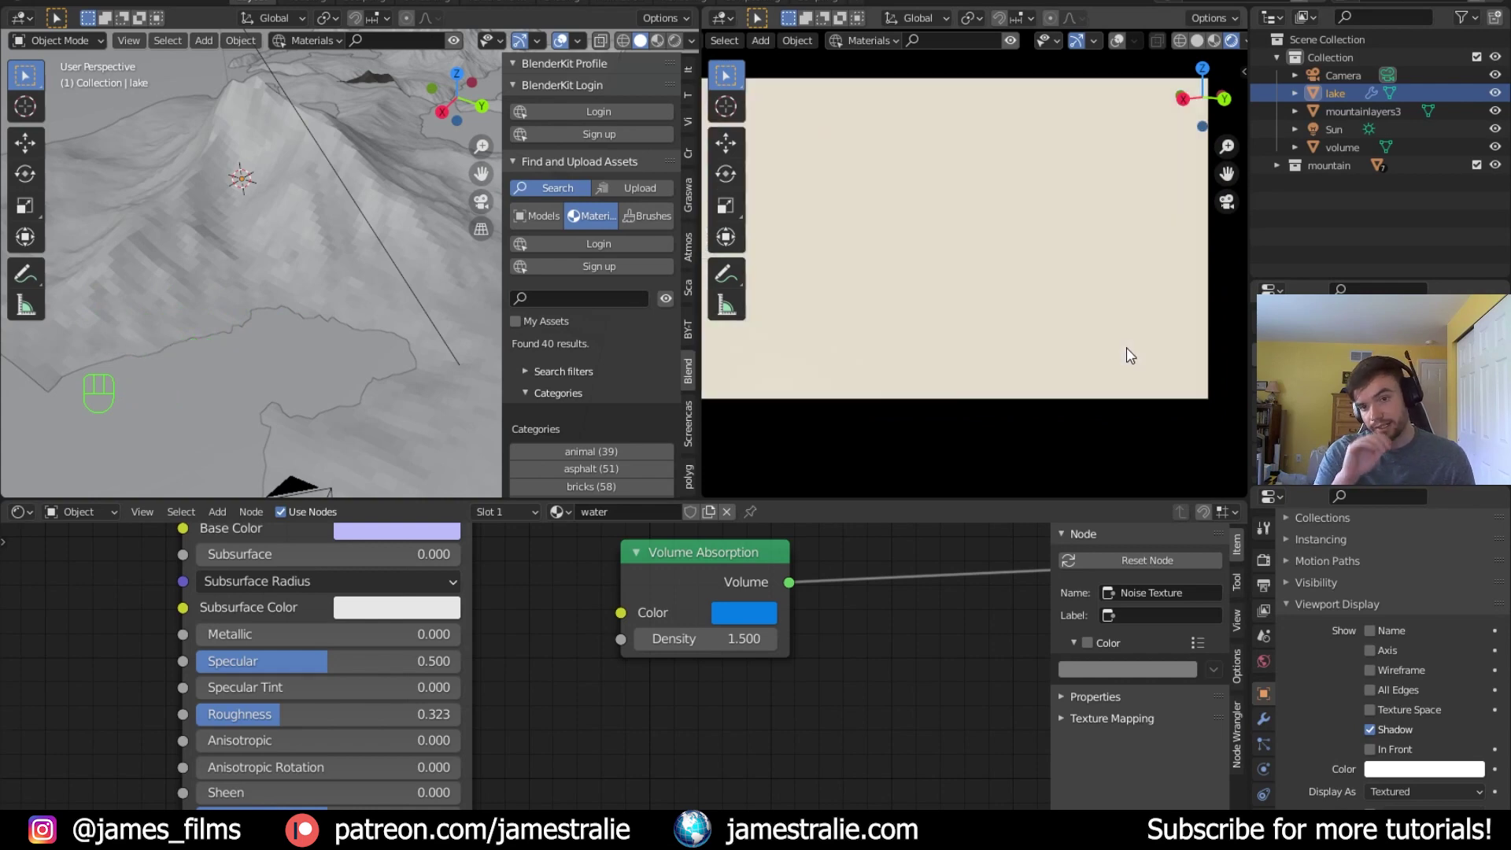
left_click(1496, 147)
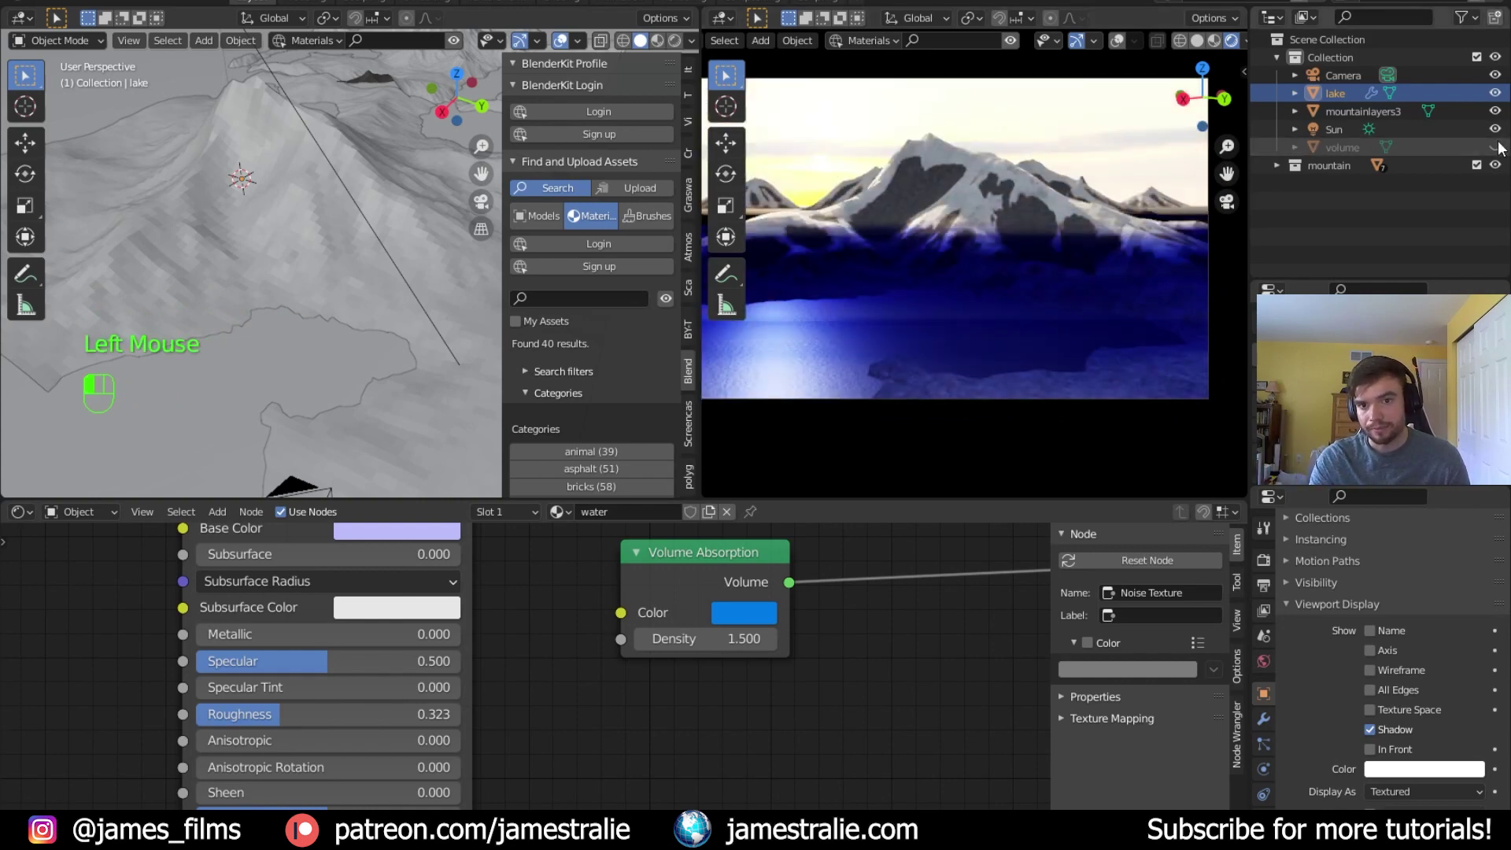
Lower the Volume Absorption density of the lake's water material to 0.7
scroll(380, 348, "down", 4)
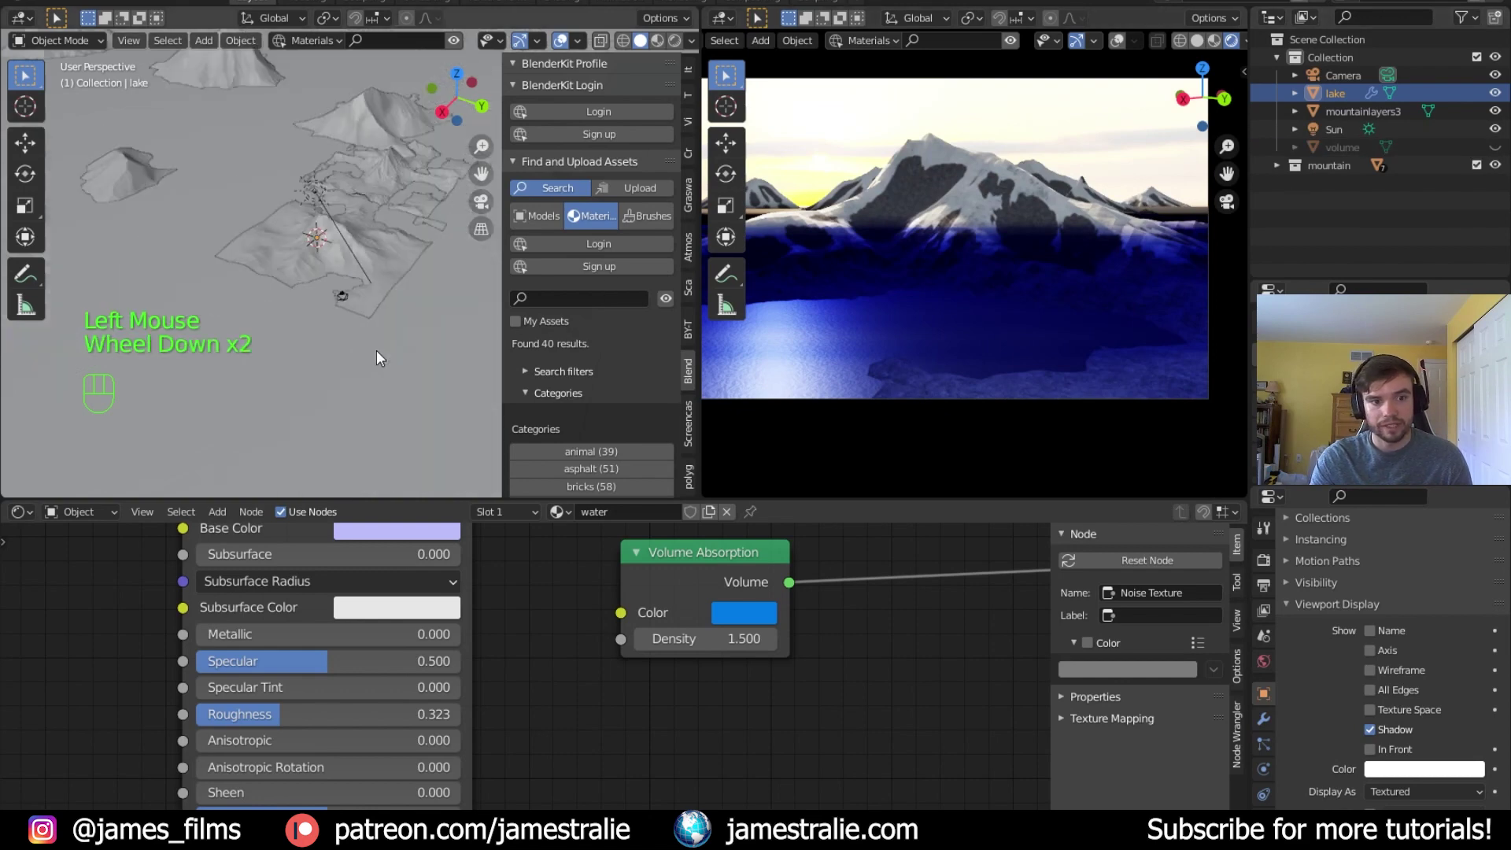
left_click(380, 325)
middle_click_drag(768, 551, 550, 630)
left_click(549, 630)
middle_click_drag(835, 659, 663, 659)
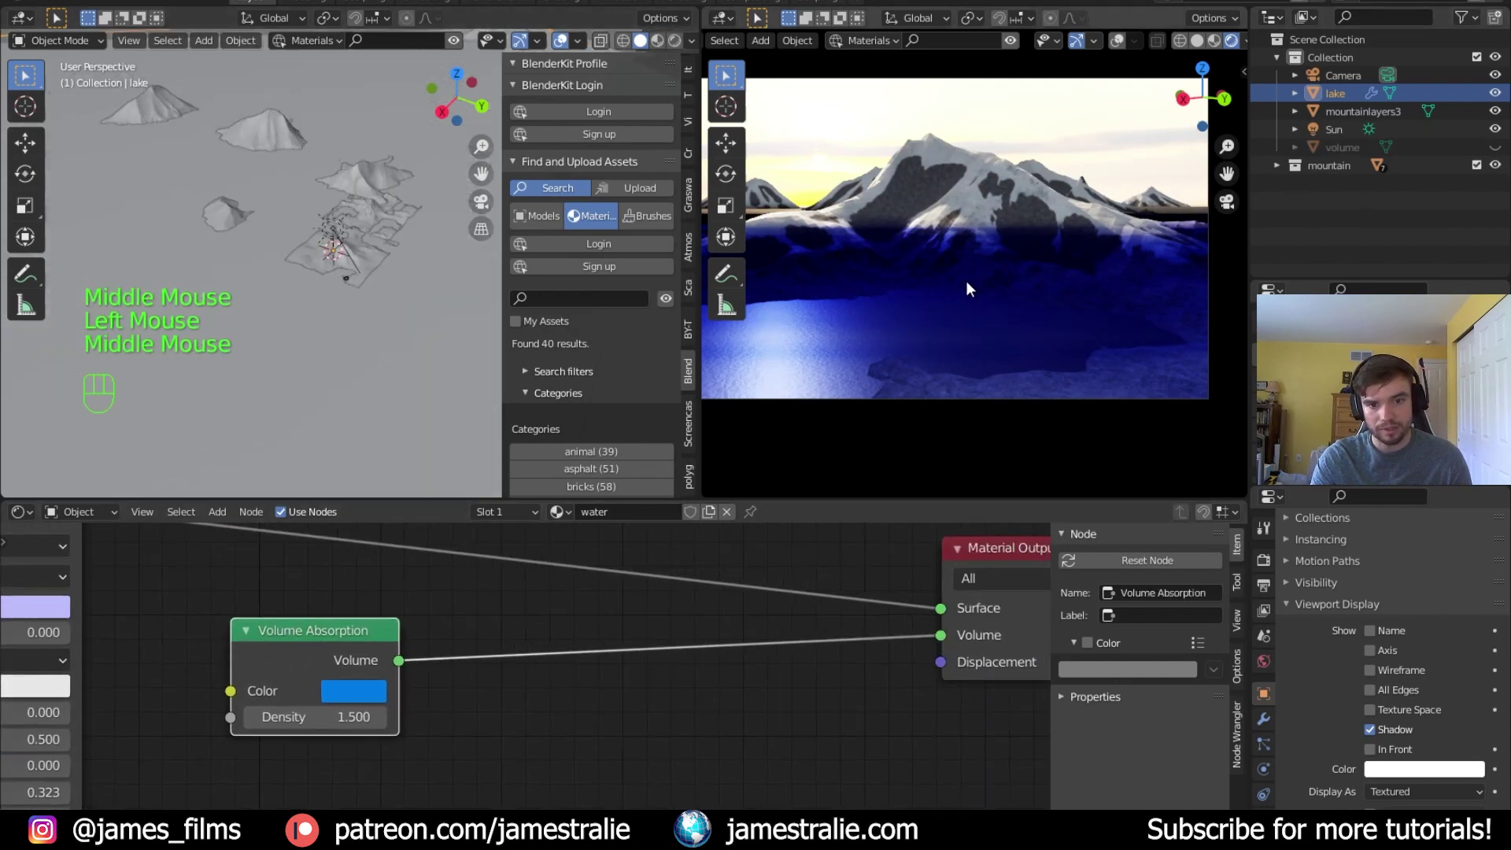
left_click(940, 635)
left_click_drag(346, 717, 314, 717)
Disconnect the Volume Absorption node from the water material's output and inspect the rendered lake surface up close
left_click(933, 659)
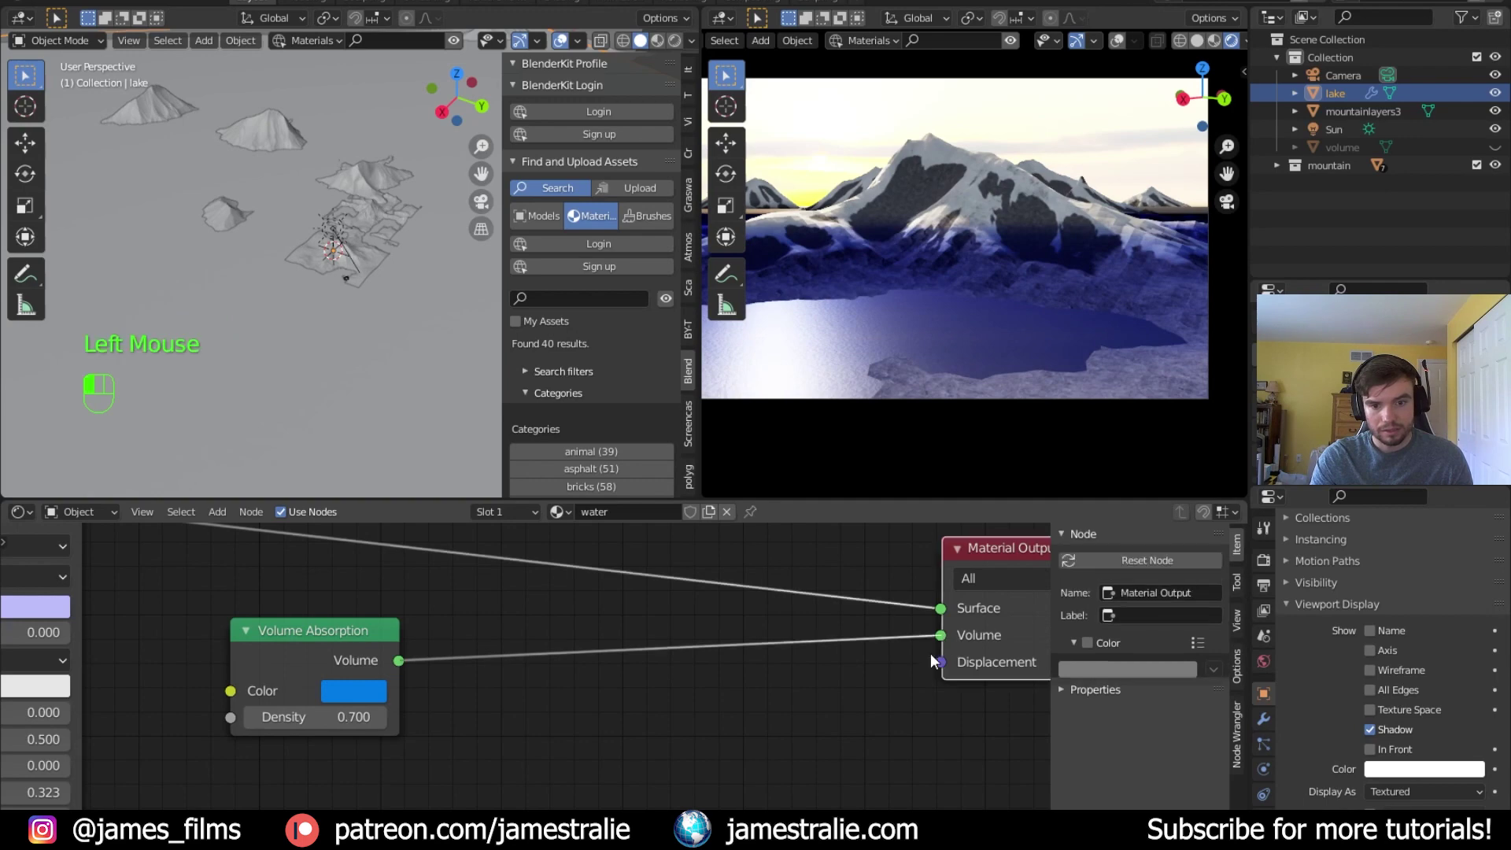
left_click_drag(940, 635, 885, 626)
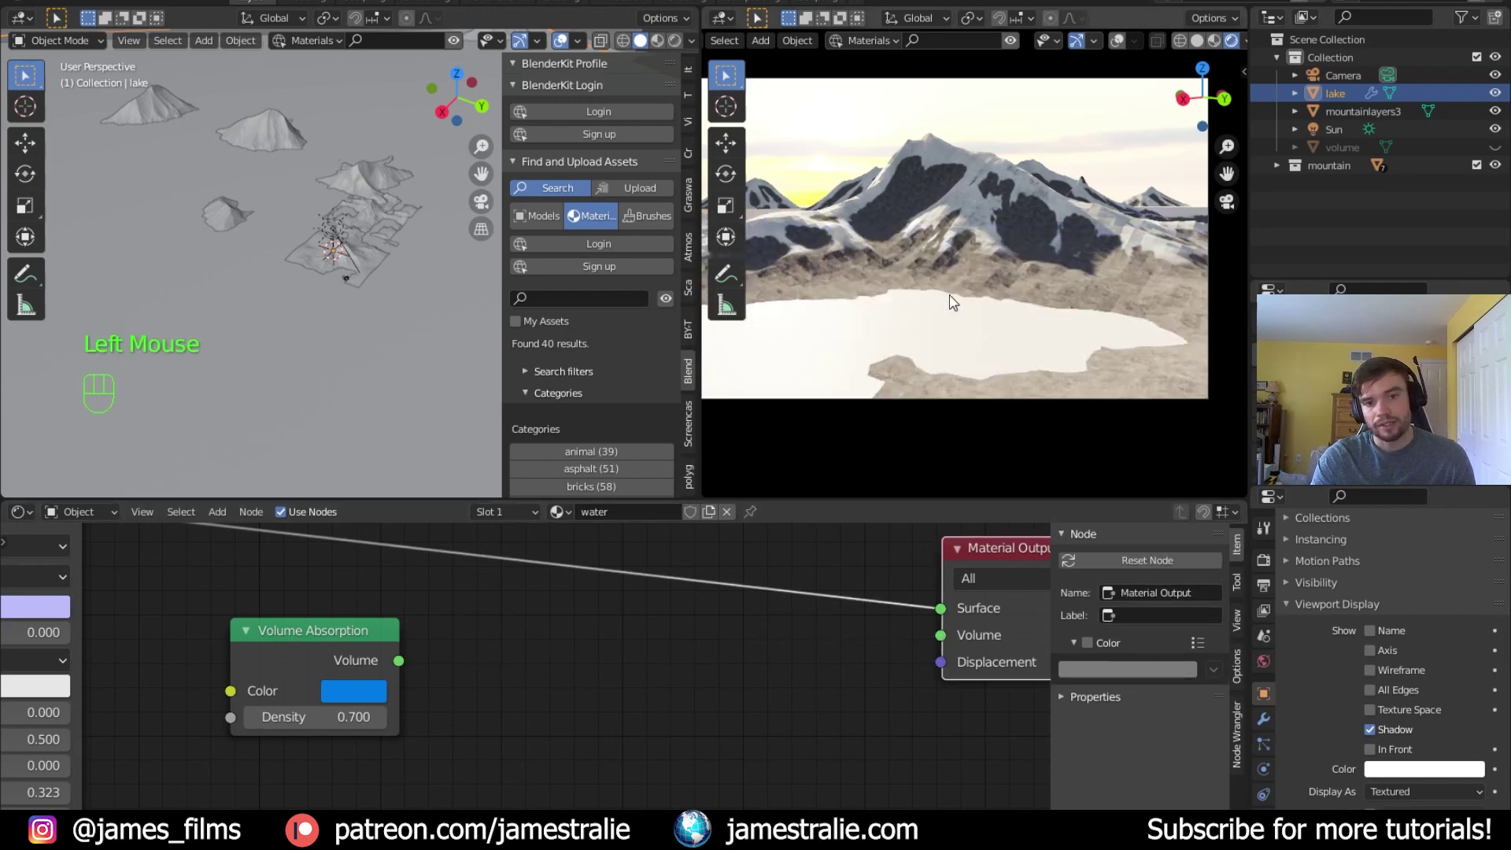
scroll(952, 303, "up", 8)
scroll(1003, 380, "up", 1)
middle_click_drag(1003, 380, 962, 262, "shift")
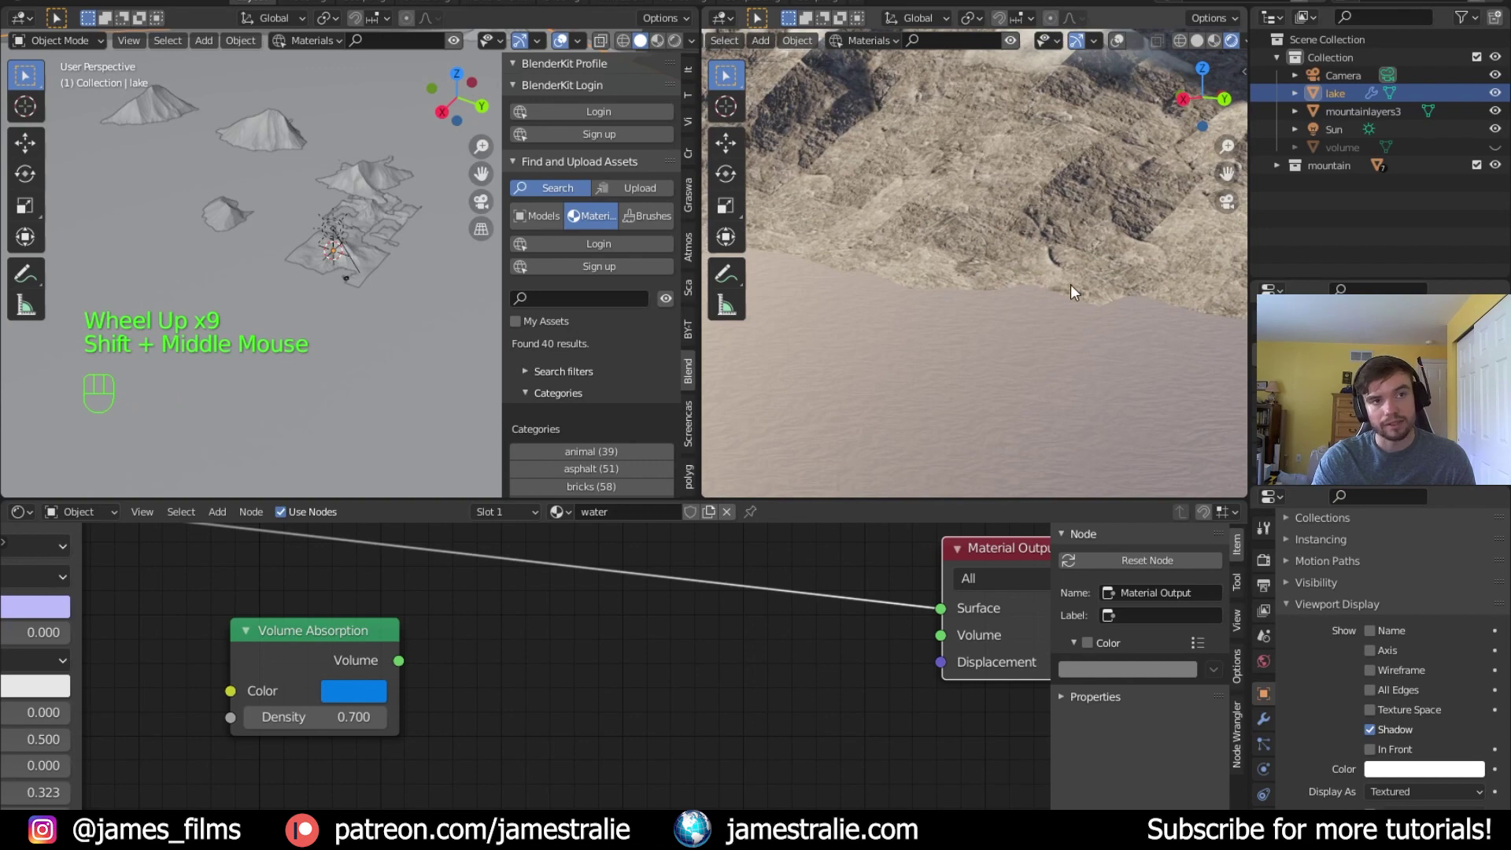
Select the main mountain plane and bring up the whole node layout of its mountain material
scroll(1034, 273, "down", 5)
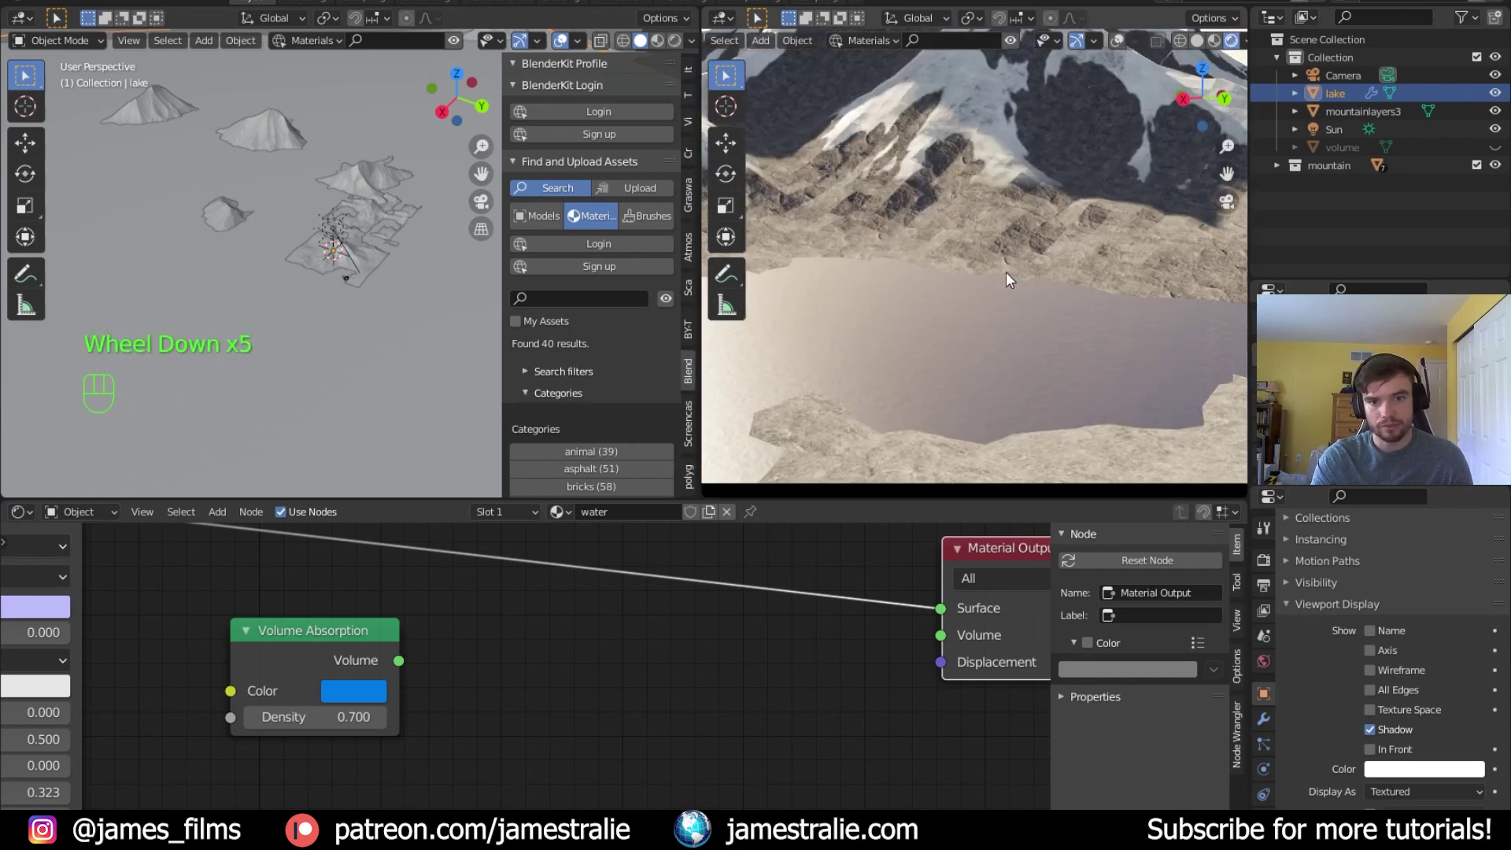
scroll(332, 312, "up", 6)
scroll(332, 314, "down", 2)
middle_click_drag(332, 313, 380, 260, "shift")
left_click(378, 270)
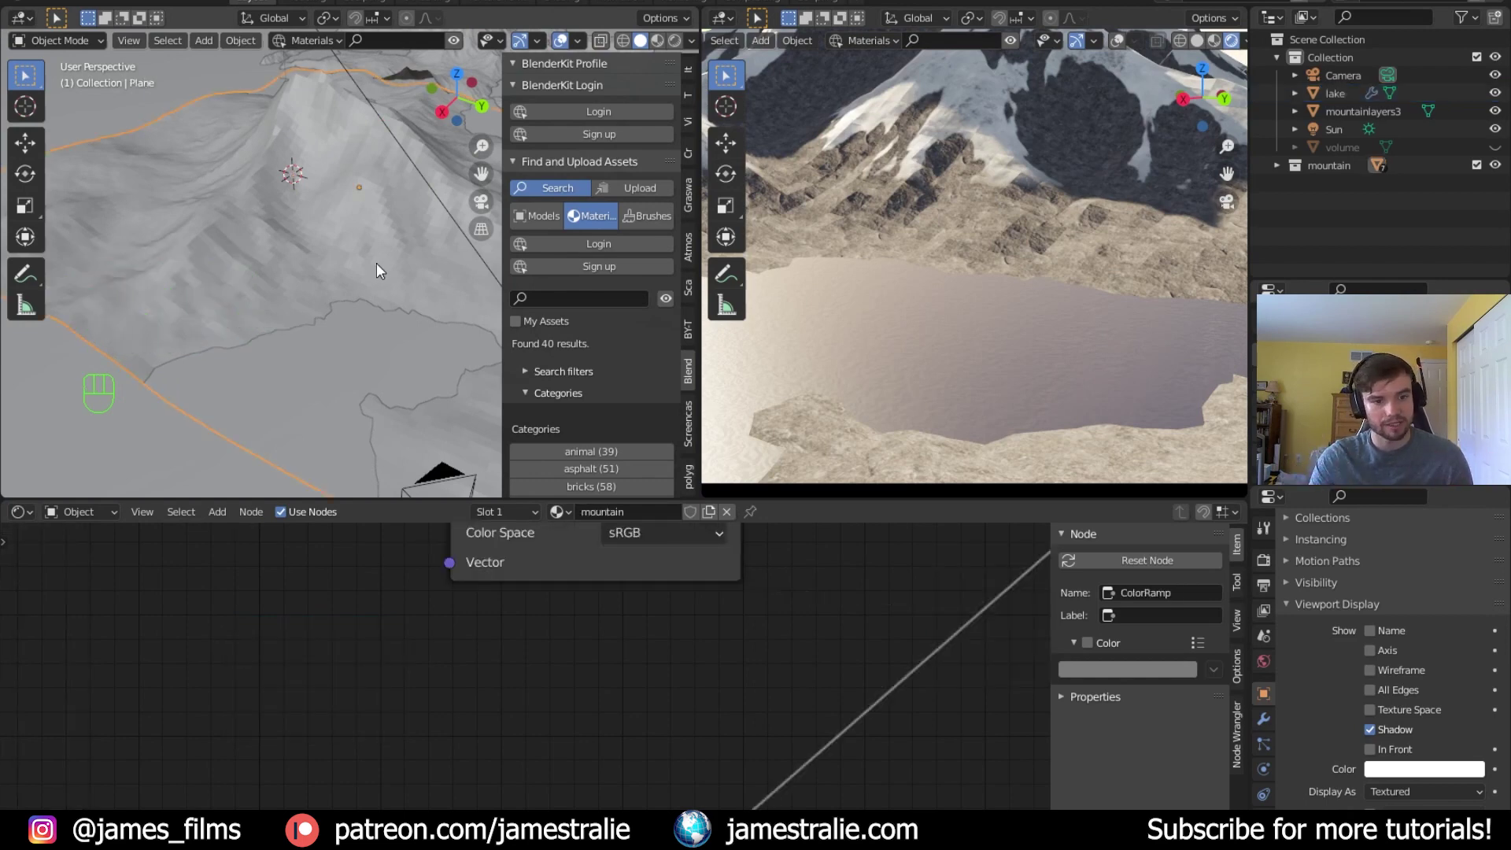
scroll(723, 666, "down", 12)
middle_click_drag(723, 665, 740, 634)
scroll(583, 668, "down", 7)
scroll(584, 667, "down", 7)
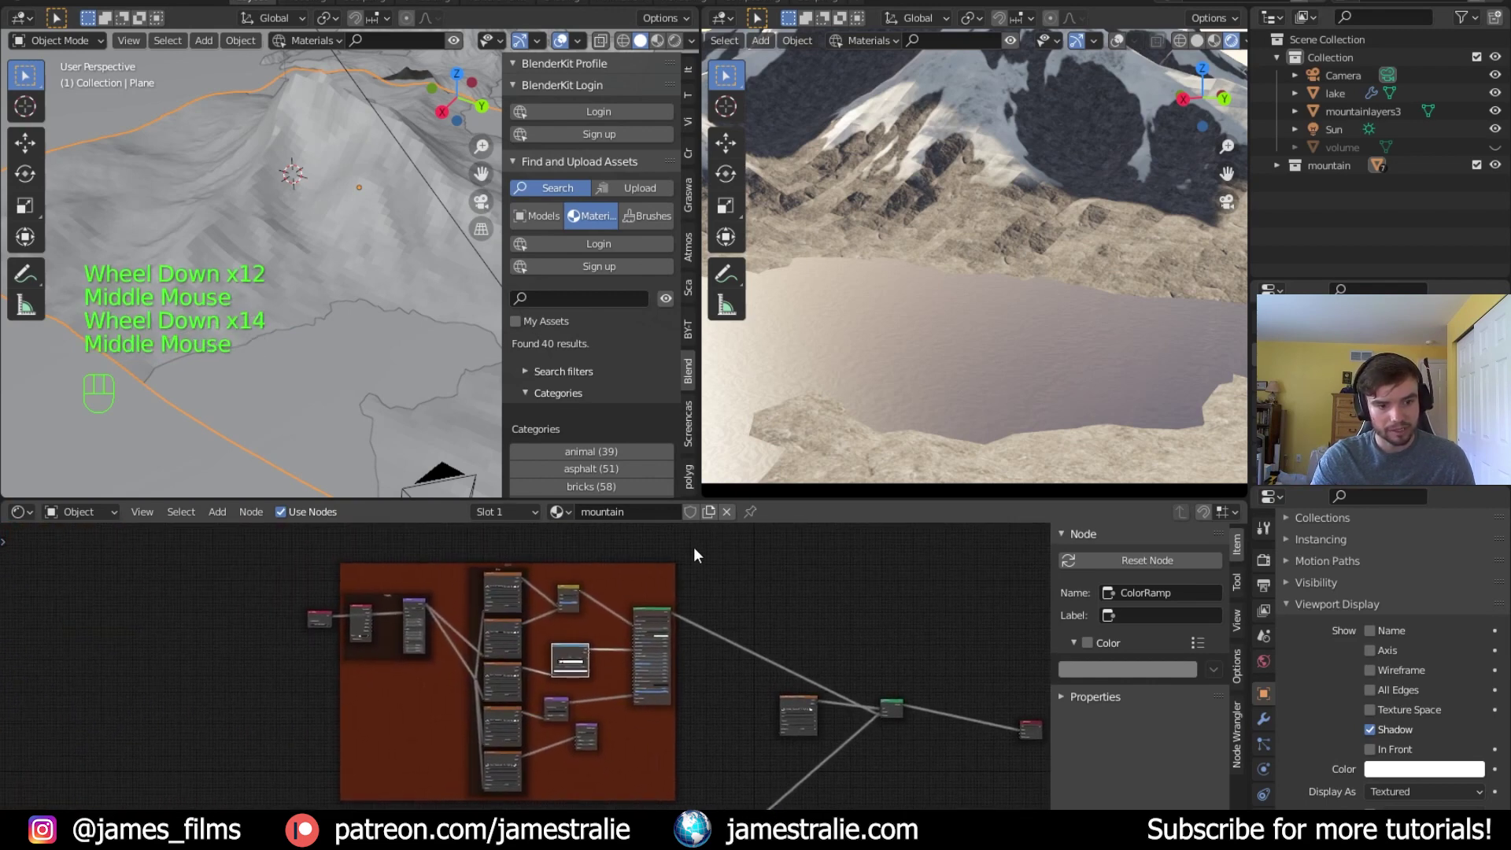
Place the UV Map node inside the ROCK frame and select the frame with all its nodes
left_click_drag(674, 553, 275, 763)
left_click_drag(391, 732, 263, 637)
middle_click_drag(600, 636, 687, 664)
key("ctrl+c")
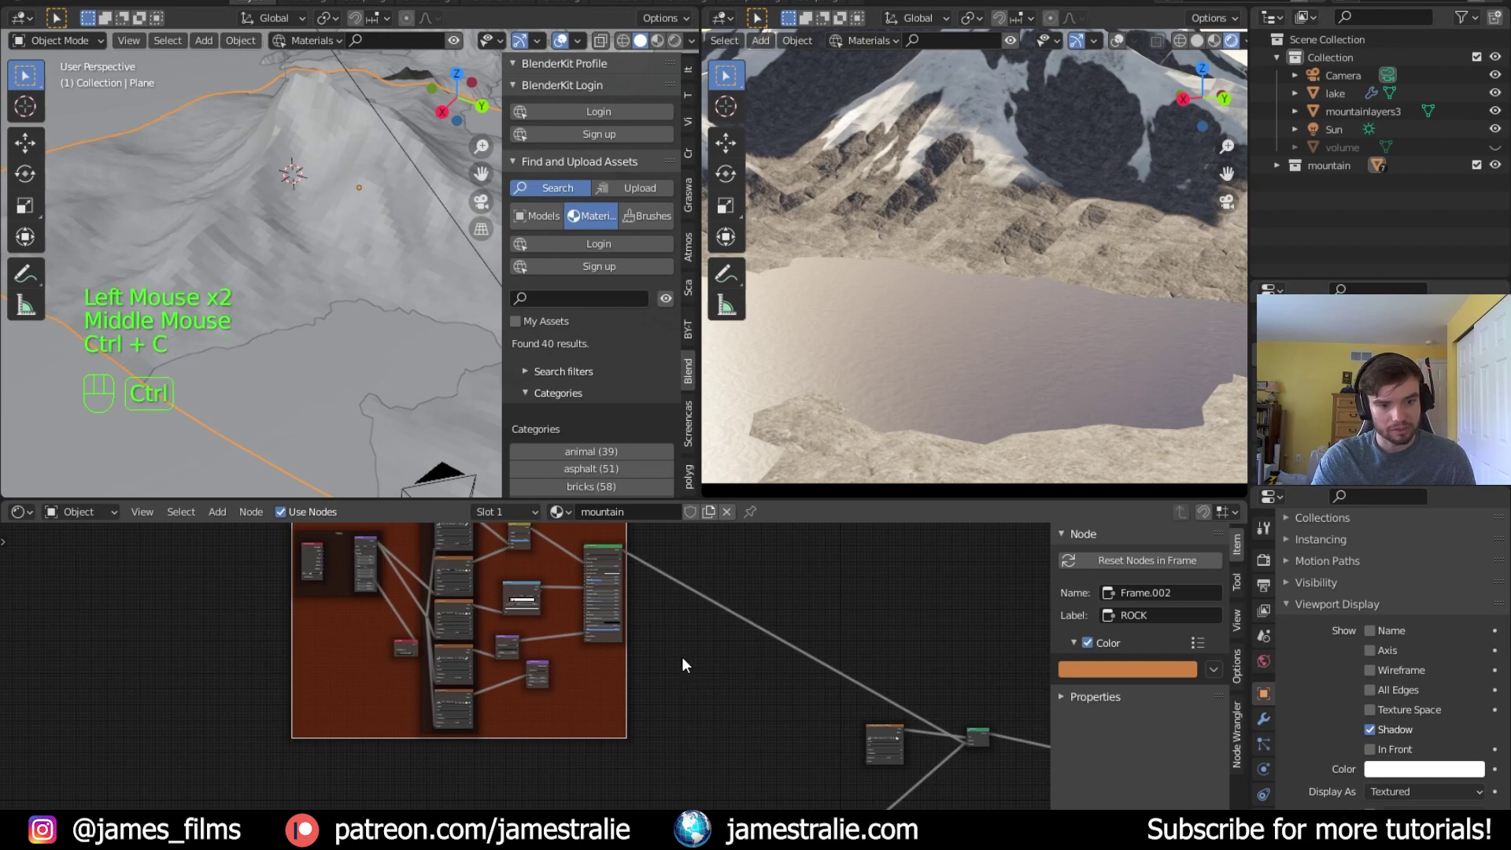
key("ctrl+v")
left_click_drag(625, 668, 621, 552)
key("x")
scroll(240, 738, "down", 4)
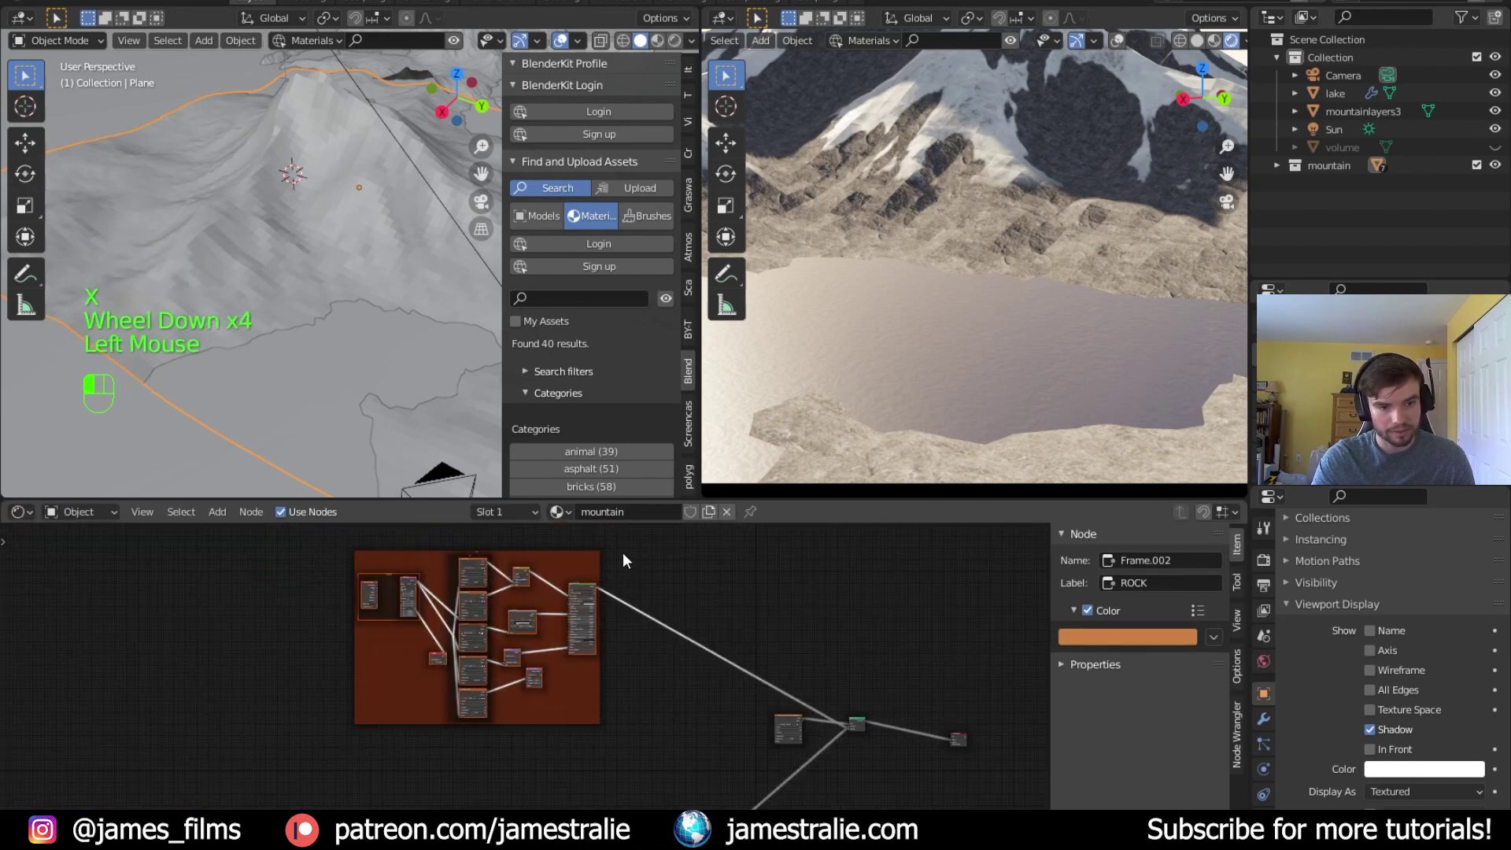
Duplicate the ROCK frame's nodes and place the copy below the original frame in the mountain material
key("ctrl+c")
key("ctrl+v")
left_click_drag(577, 582, 347, 711)
left_click(347, 710)
middle_click_drag(587, 701, 735, 672)
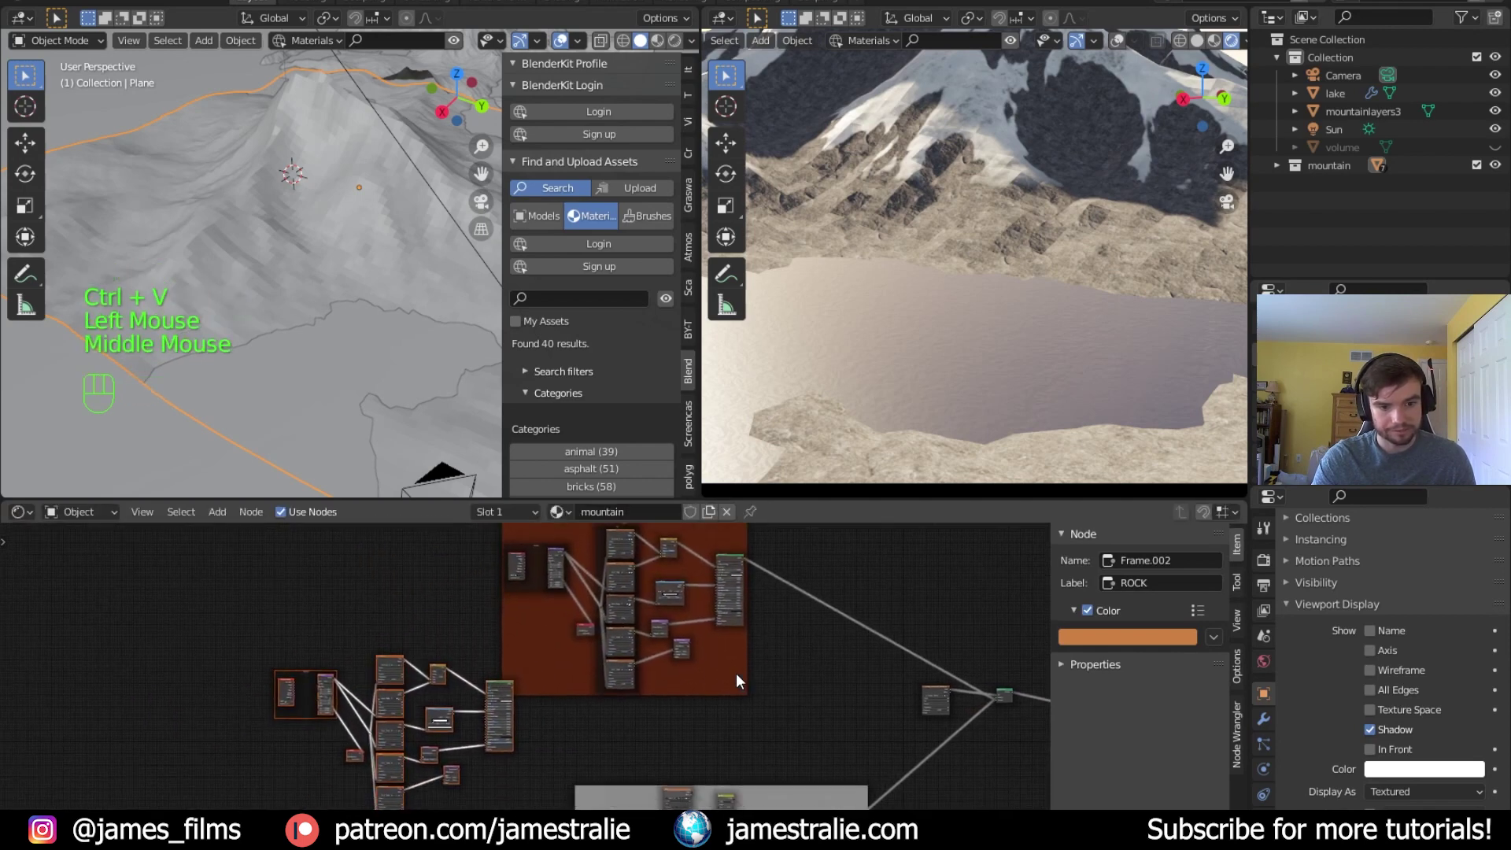
Join the duplicated rock nodes in a new frame and label it ROCK DARK
key("ctrl+j")
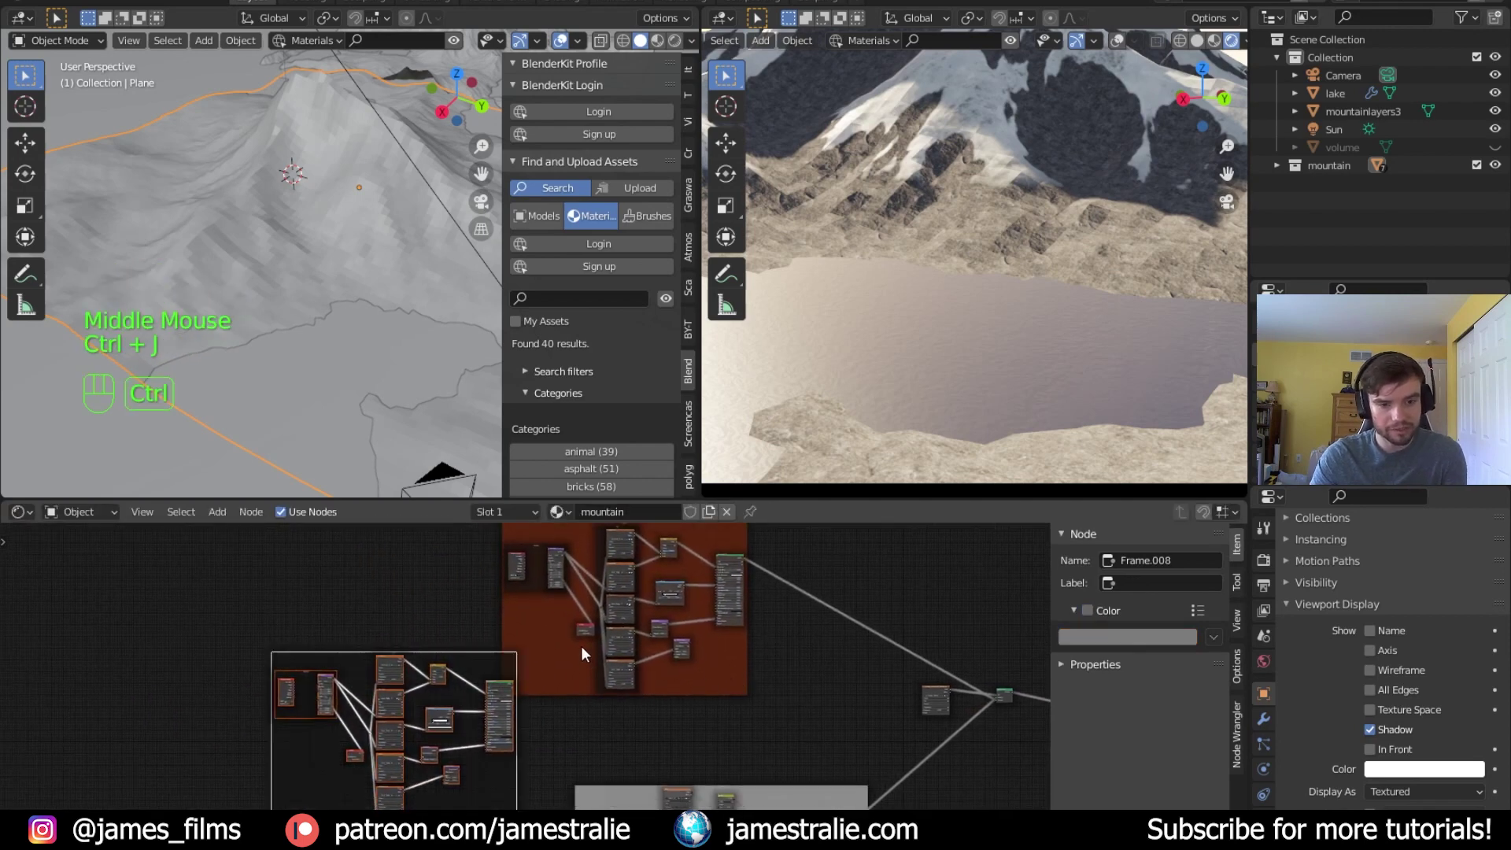
left_click(1181, 560)
left_click(1184, 584)
type("R")
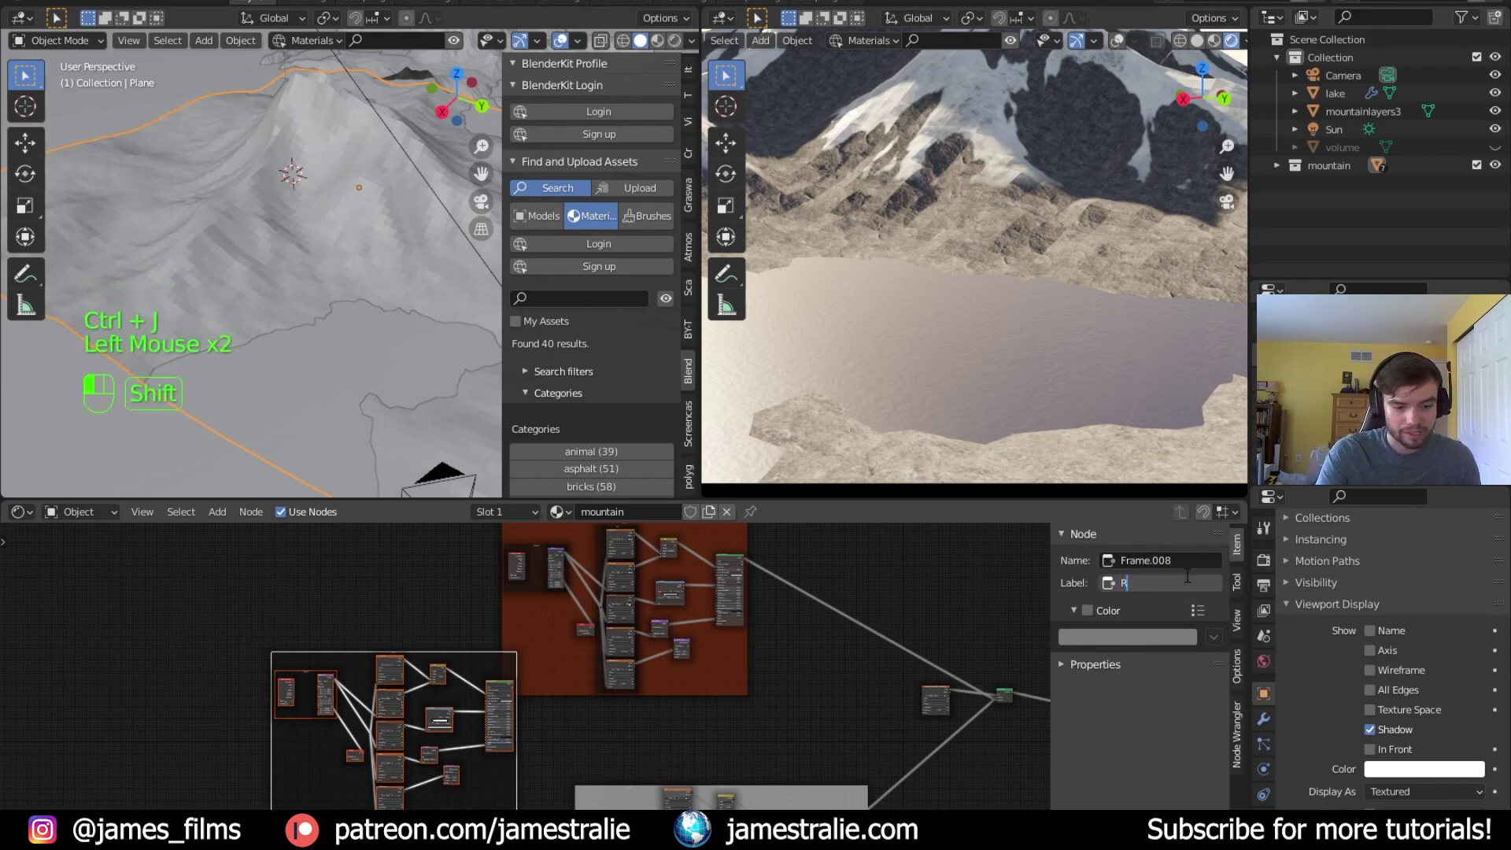
type("OCK DARK")
key("Return")
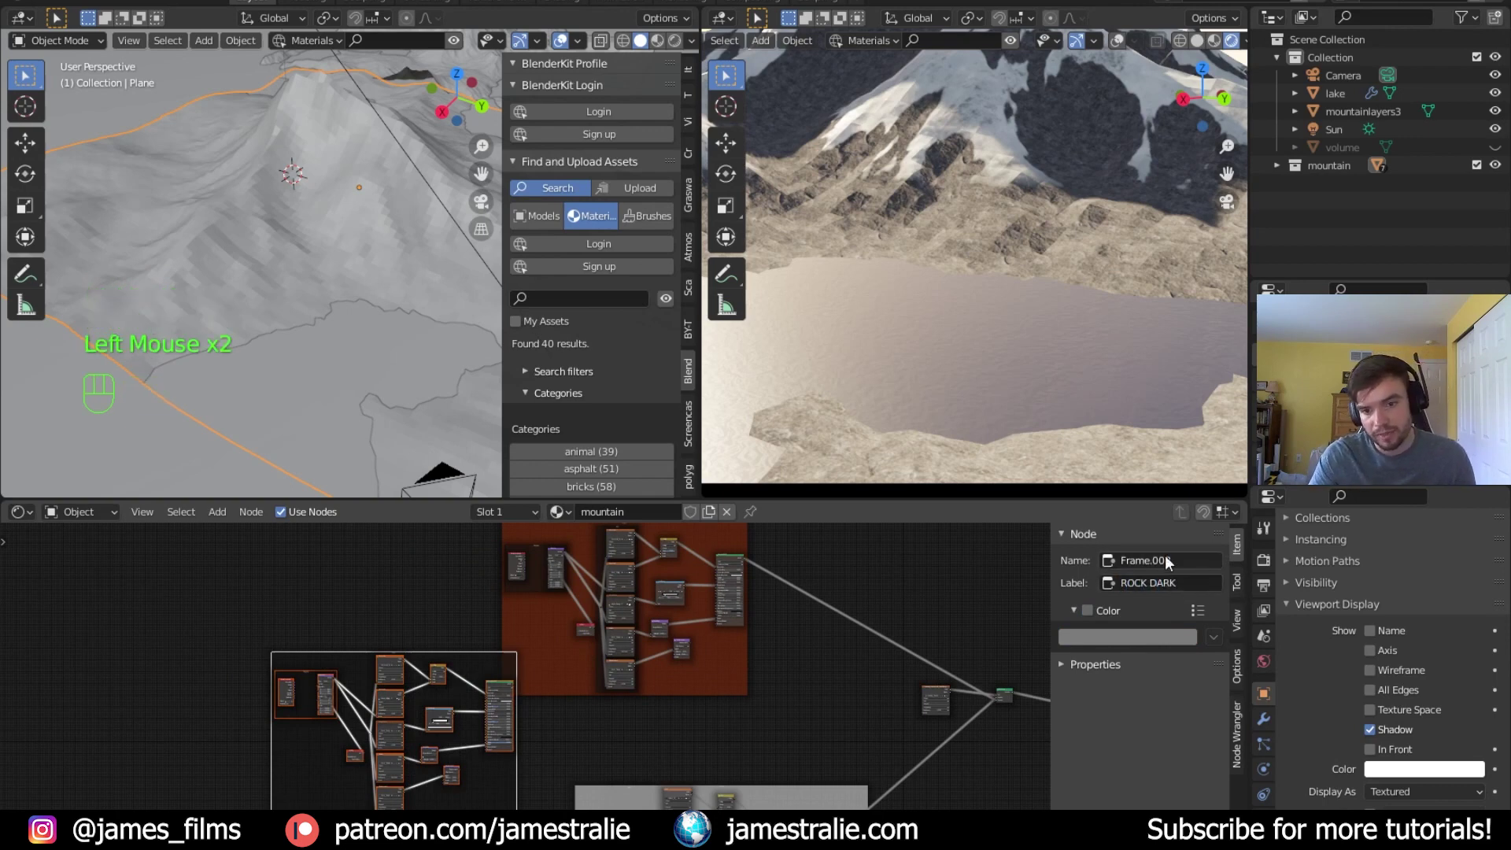
Give the ROCK DARK frame a custom dark brown colour with hue 0.054, saturation 0.878 and value 0.160
left_click(1086, 611)
left_click(1111, 635)
left_click(1127, 518)
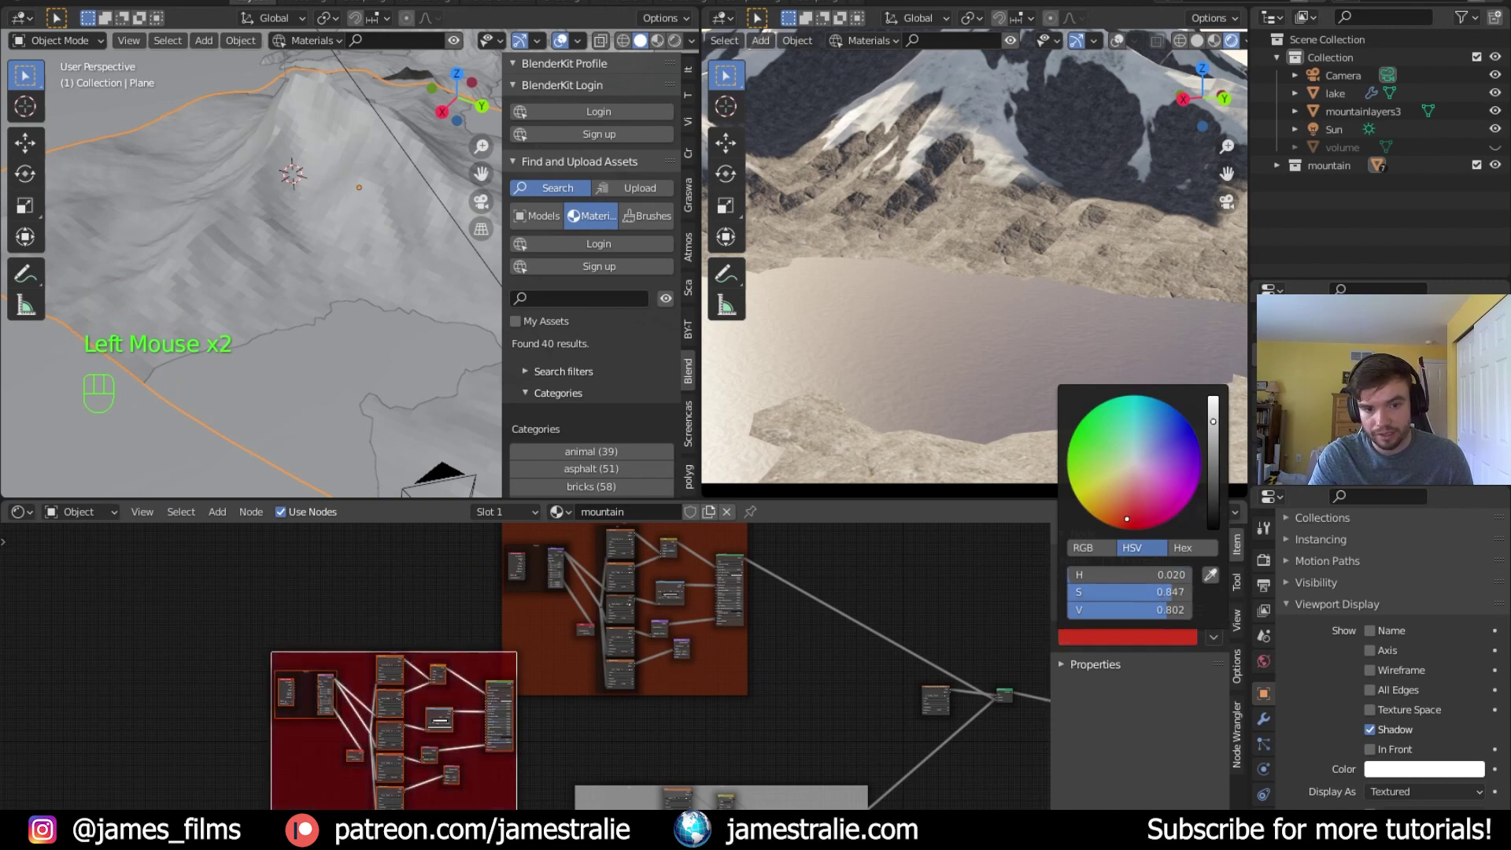
left_click(1115, 518)
left_click_drag(1216, 452, 1216, 508)
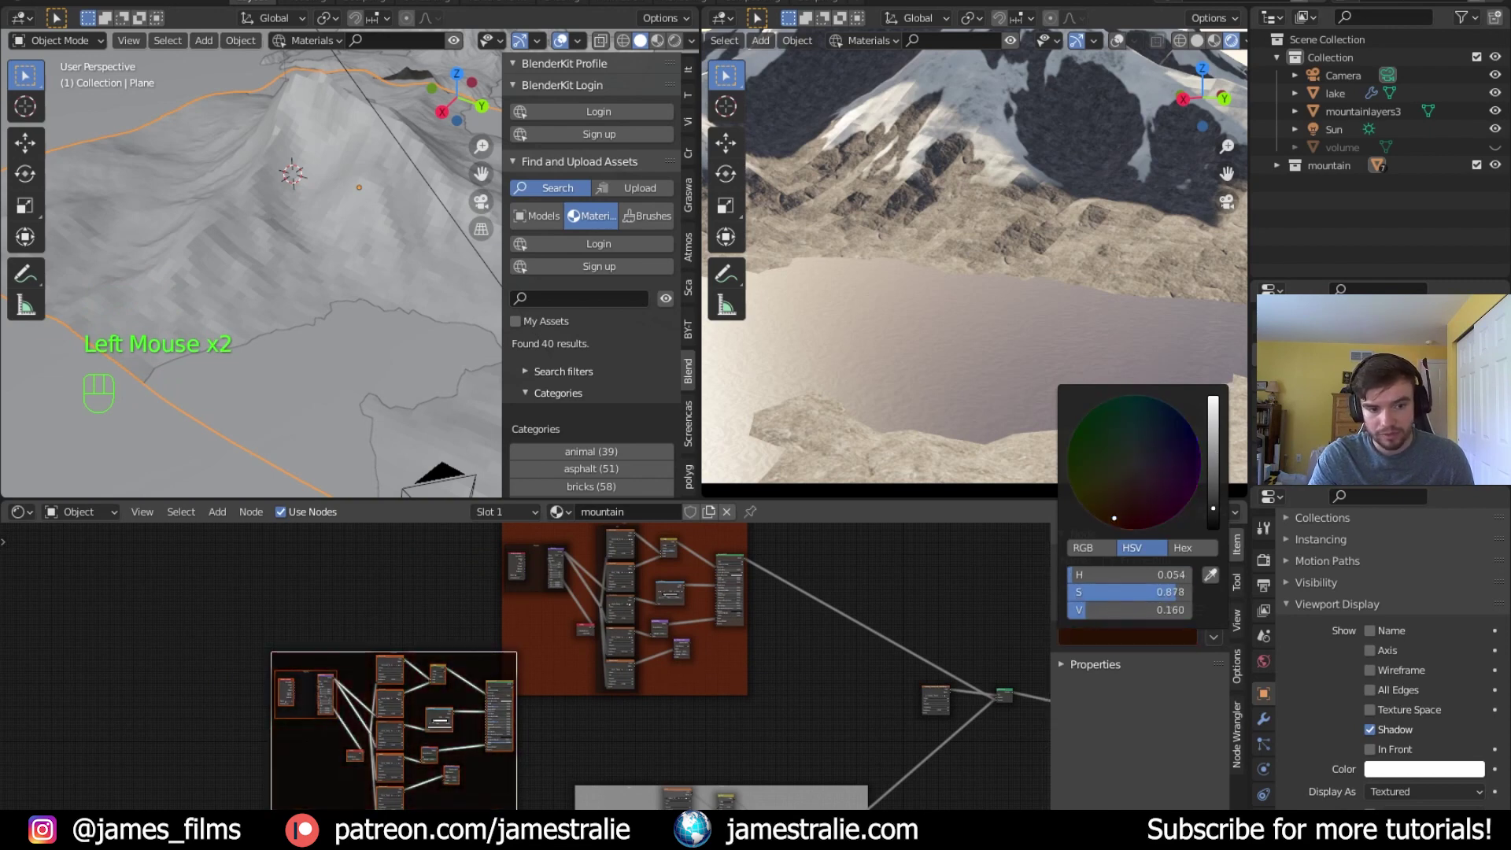
left_click(608, 647)
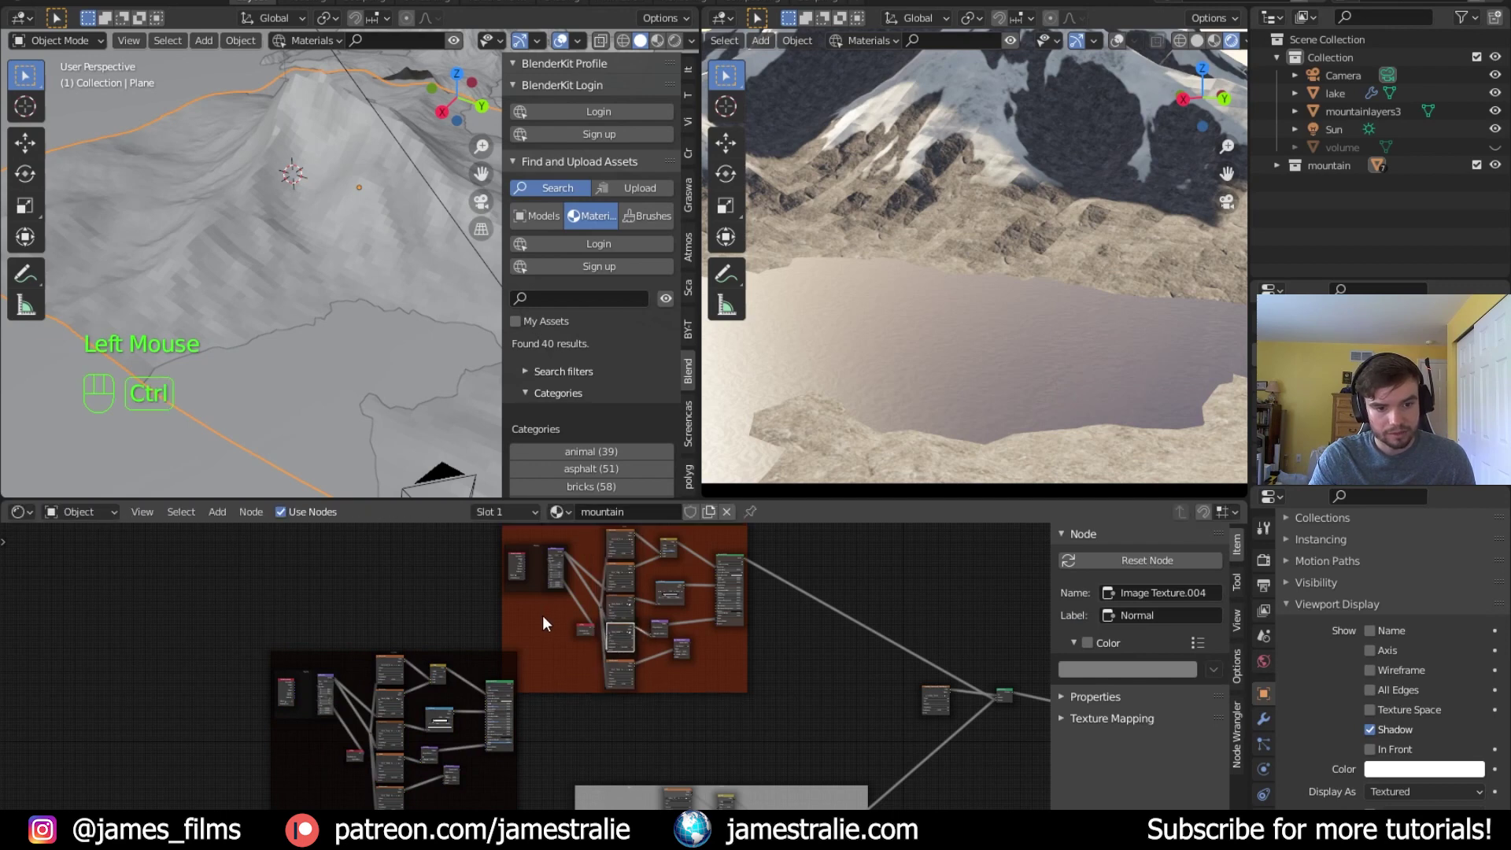
Rearrange the node layout so the ROCK DARK frame sits directly beneath the ROCK frame
key("ctrl+z")
left_click_drag(535, 597, 535, 490)
left_click_drag(586, 629, 506, 541)
left_click_drag(528, 622, 305, 804)
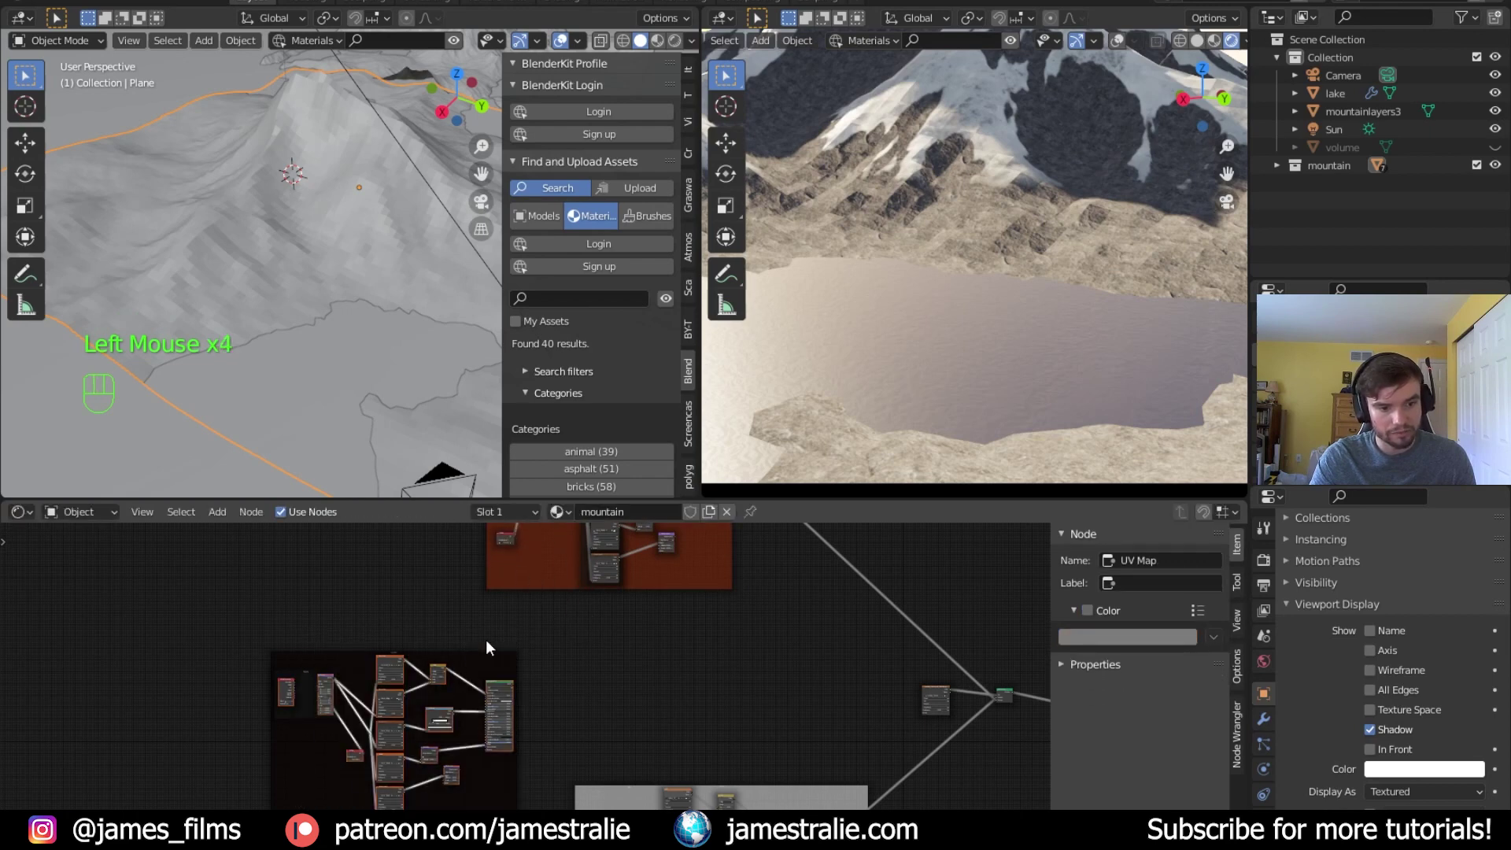
left_click(490, 665)
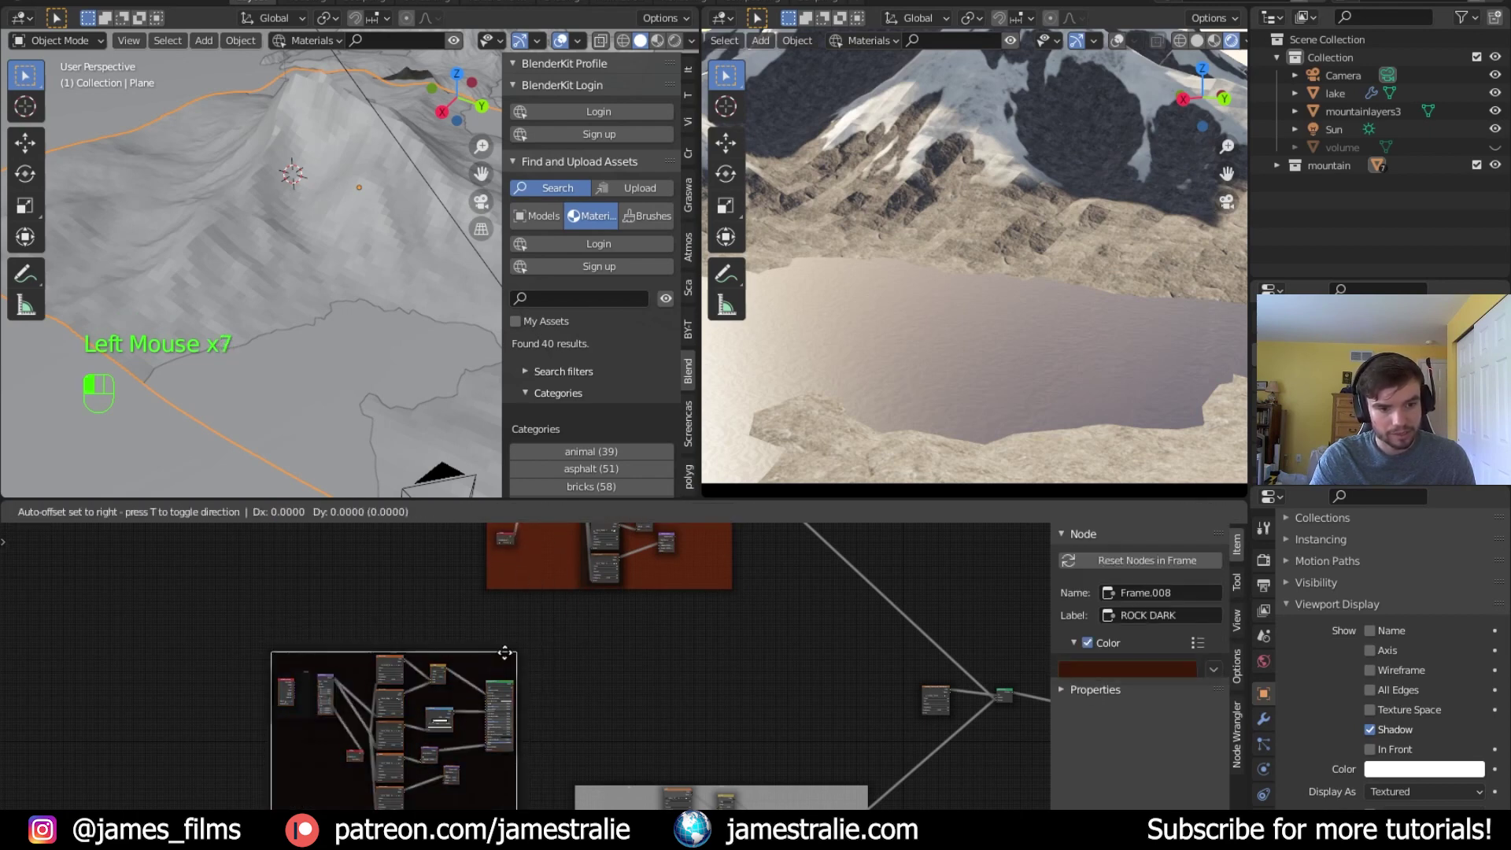
scroll(492, 667, "up", 5)
mouse_move(466, 598)
middle_mouse_down()
mouse_move(475, 658)
mouse_move(455, 593)
mouse_move(450, 615)
middle_mouse_up()
Reposition the UV Map node within the ROCK frame and connect it to the ROCK DARK Mapping node's Vector input
double_click(445, 597)
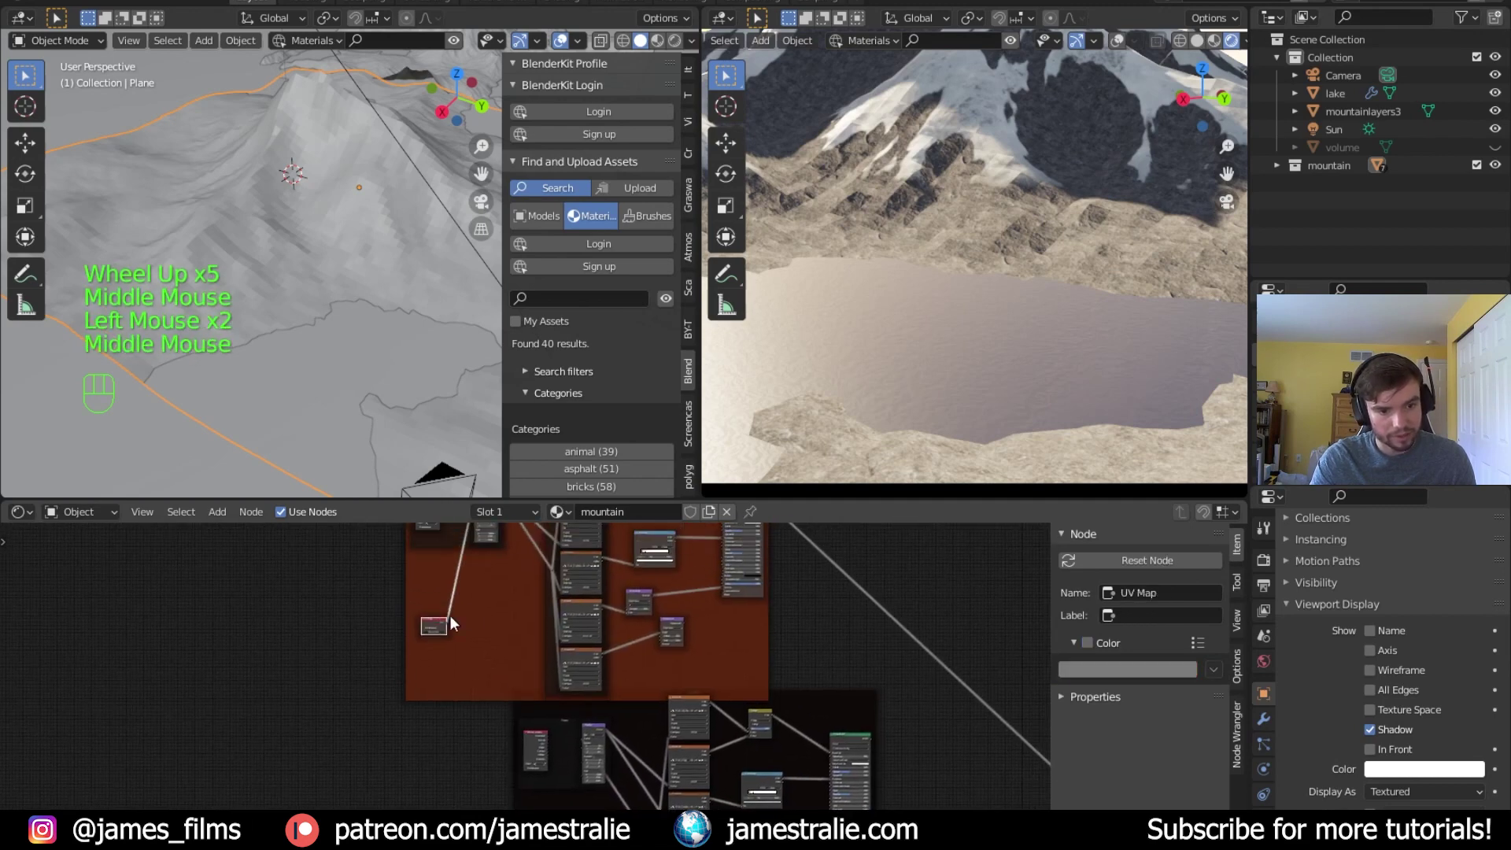
left_click_drag(447, 623, 581, 744)
scroll(622, 764, "up", 1)
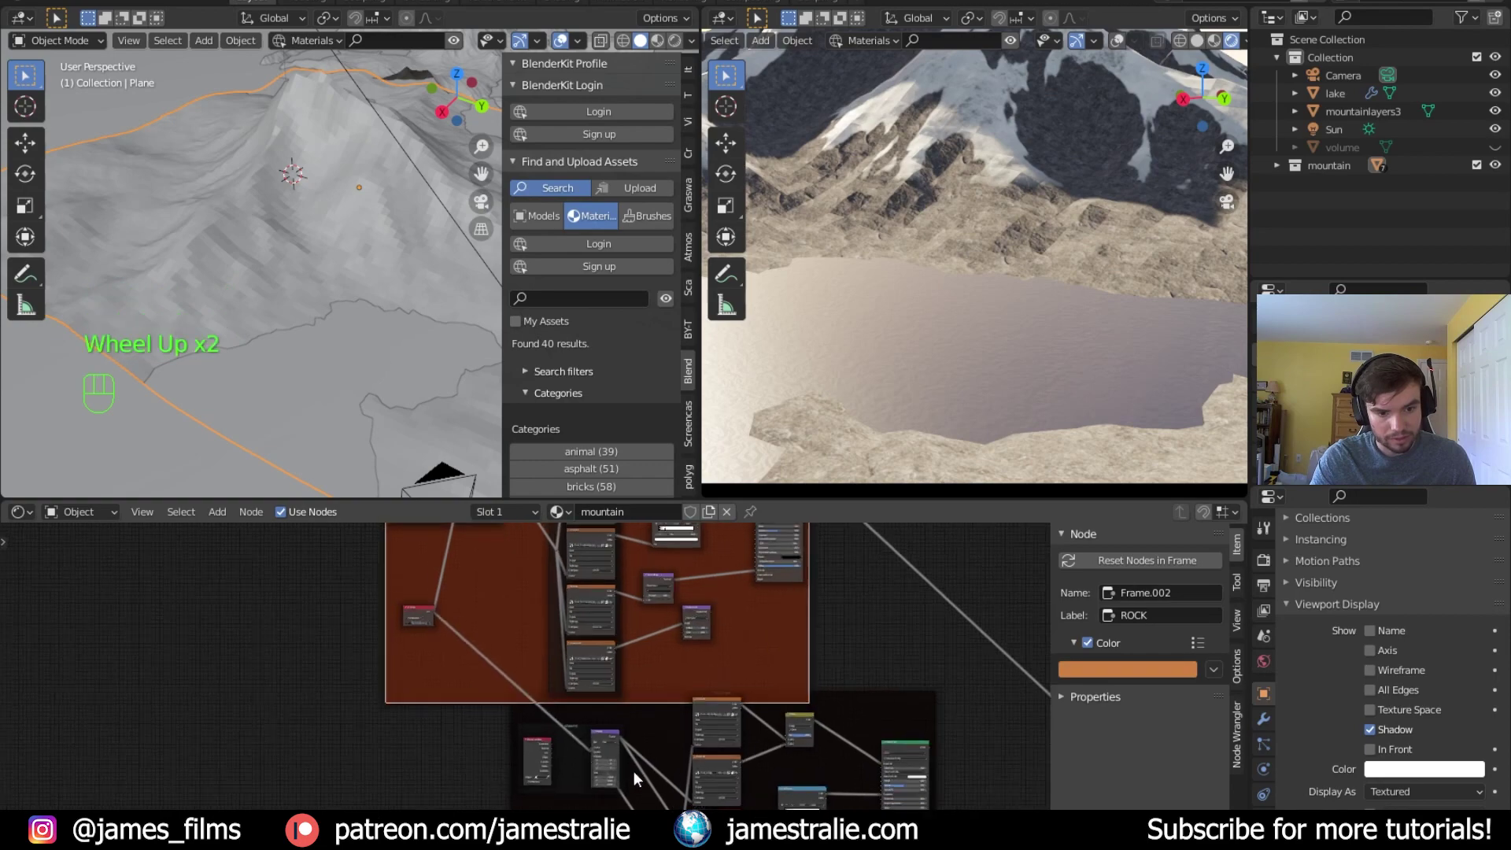
scroll(635, 771, "up", 11)
middle_click_drag(636, 771, 662, 677)
scroll(533, 594, "up", 6)
scroll(560, 663, "down", 4)
left_click(662, 678)
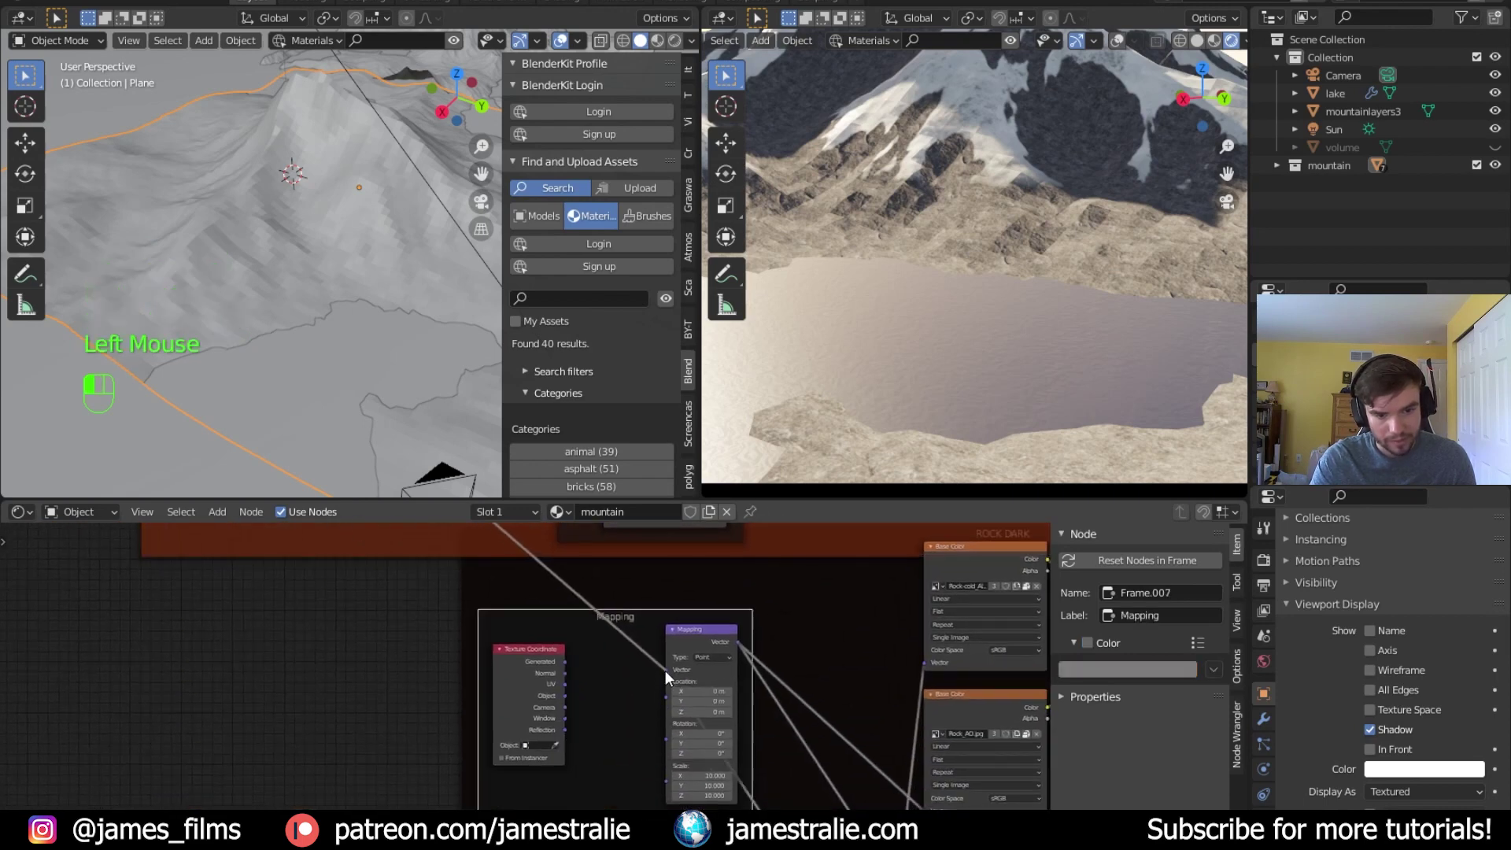
left_click(547, 659)
Insert a Bright/Contrast node between the Multiply node and the Principled BSDF in the ROCK DARK frame
scroll(726, 640, "down", 7)
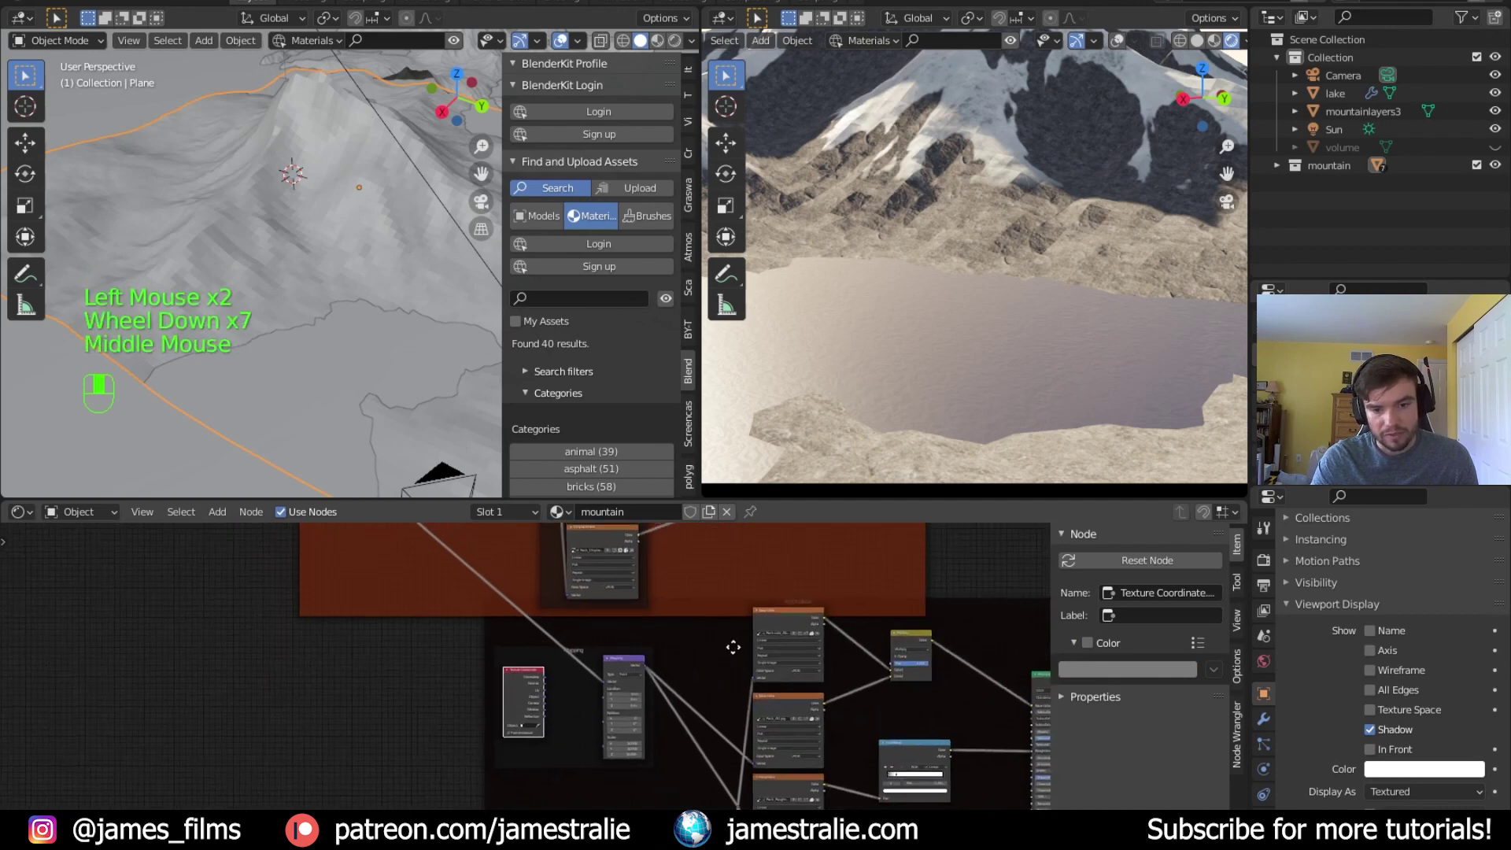
middle_click_drag(732, 640, 305, 602)
scroll(634, 662, "down", 8)
middle_click_drag(636, 661, 631, 610)
scroll(779, 686, "up", 11)
scroll(658, 674, "up", 5)
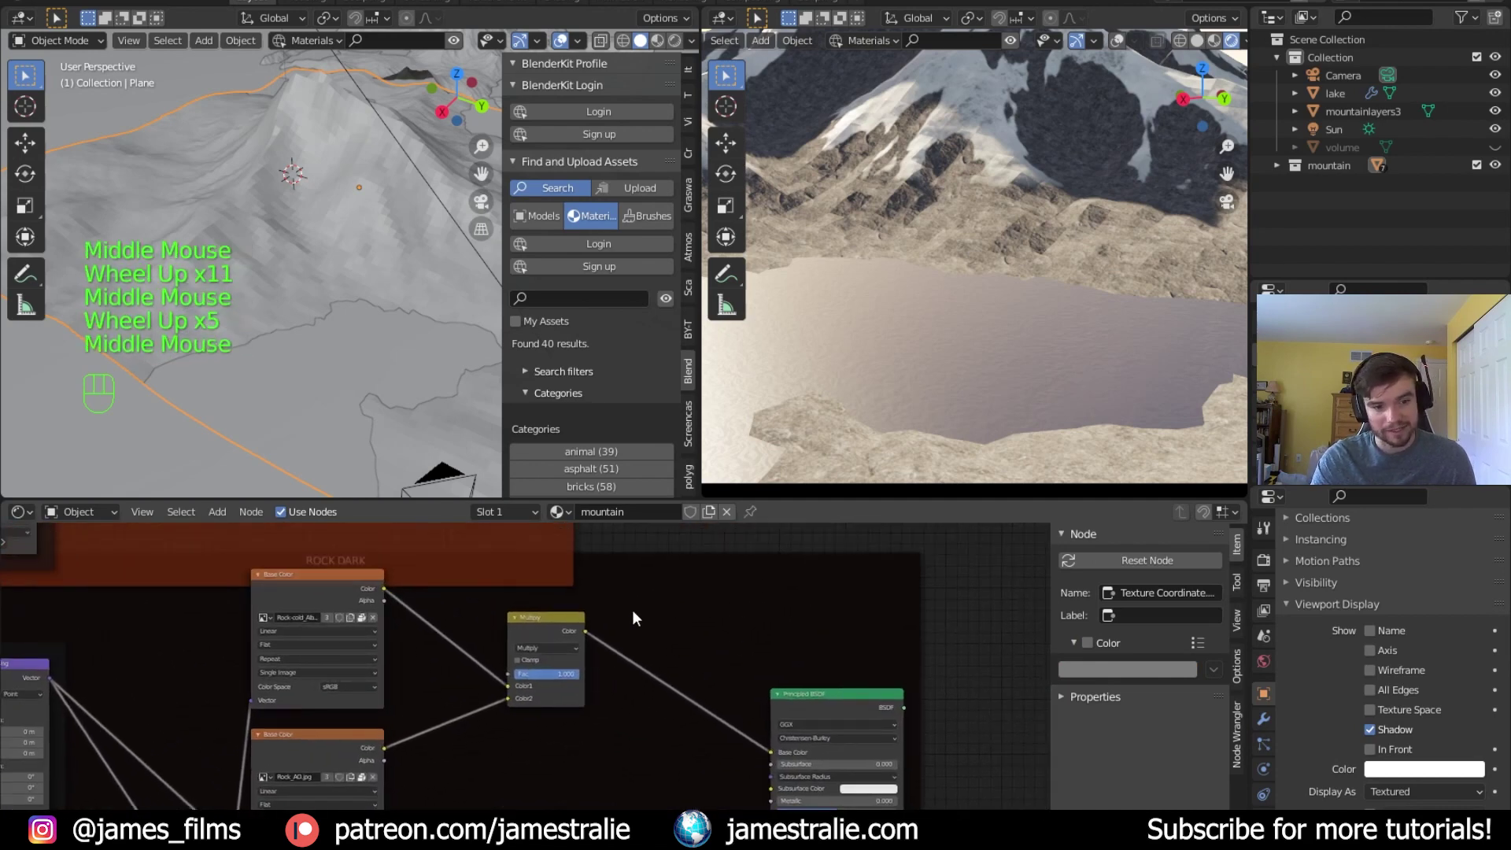
key("shift+a")
type("brig")
key("Return")
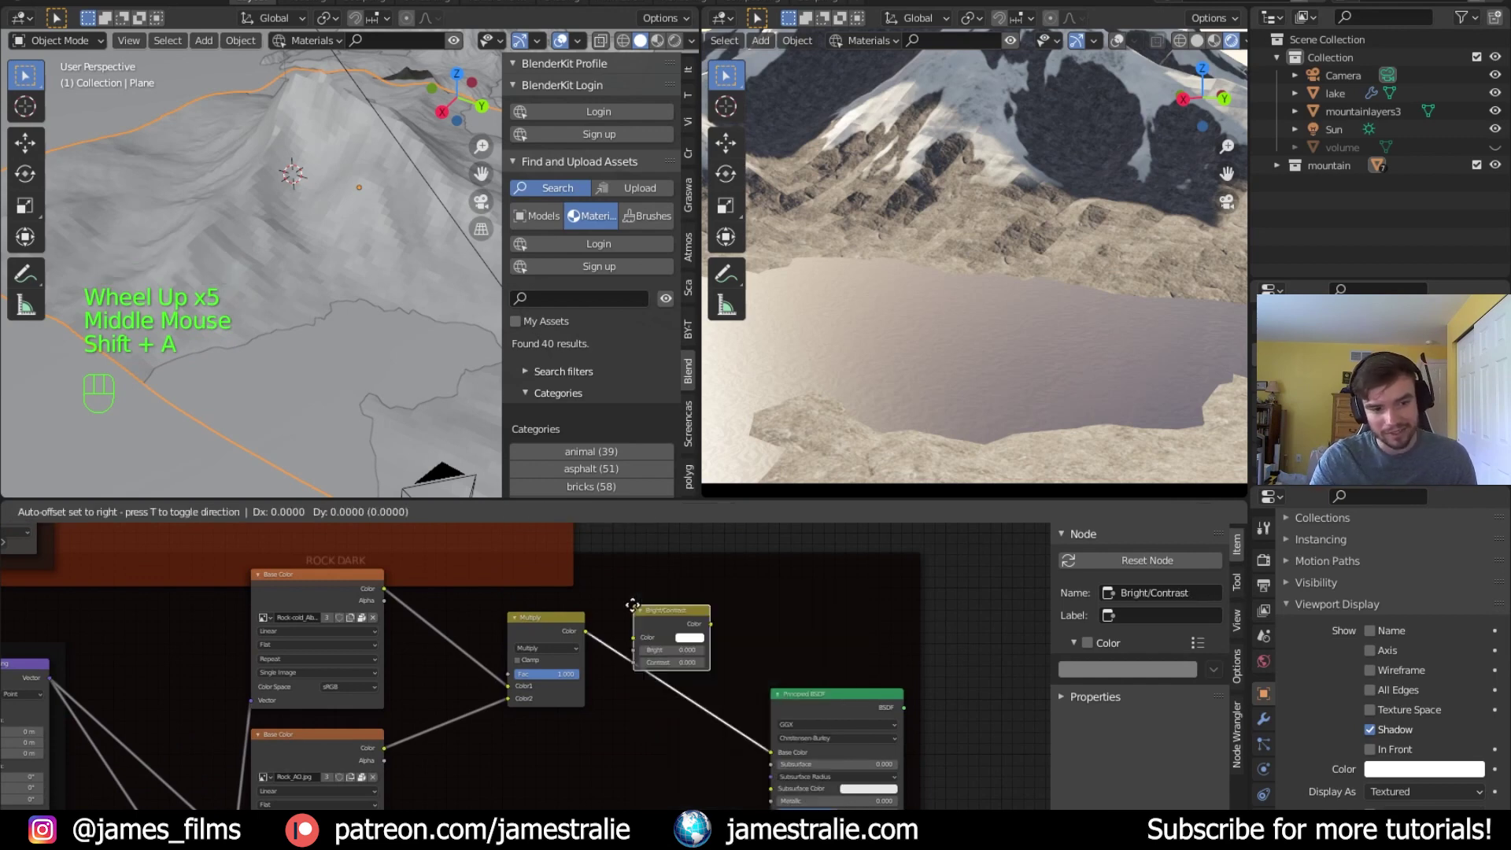
left_click(669, 669)
Preview the ROCK DARK Principled BSDF on the mountain and adjust the Bright/Contrast node's brightness
left_click(838, 692, "ctrl+shift")
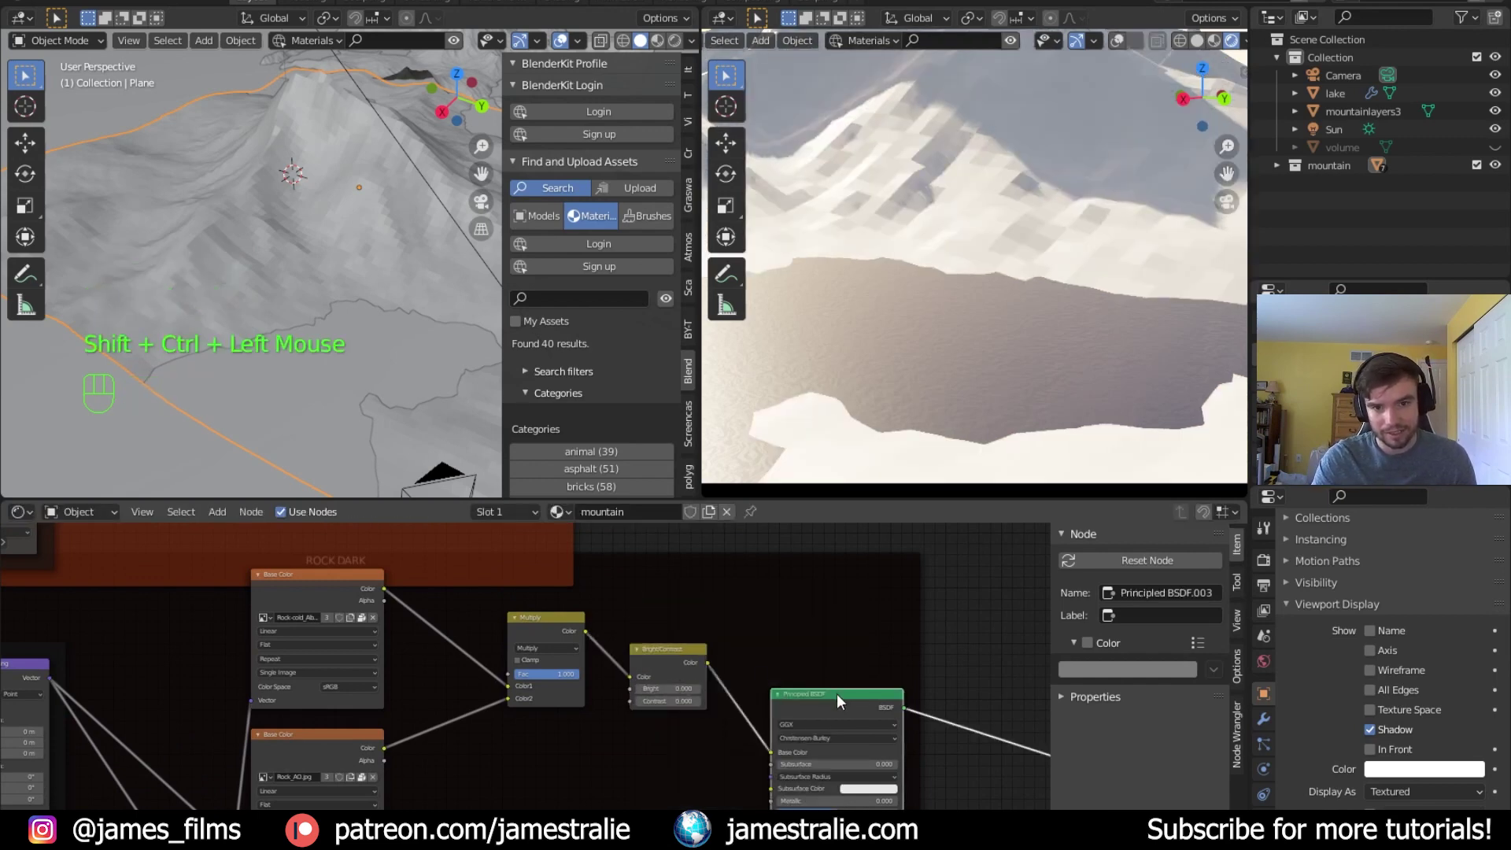
left_click_drag(680, 686, 695, 687)
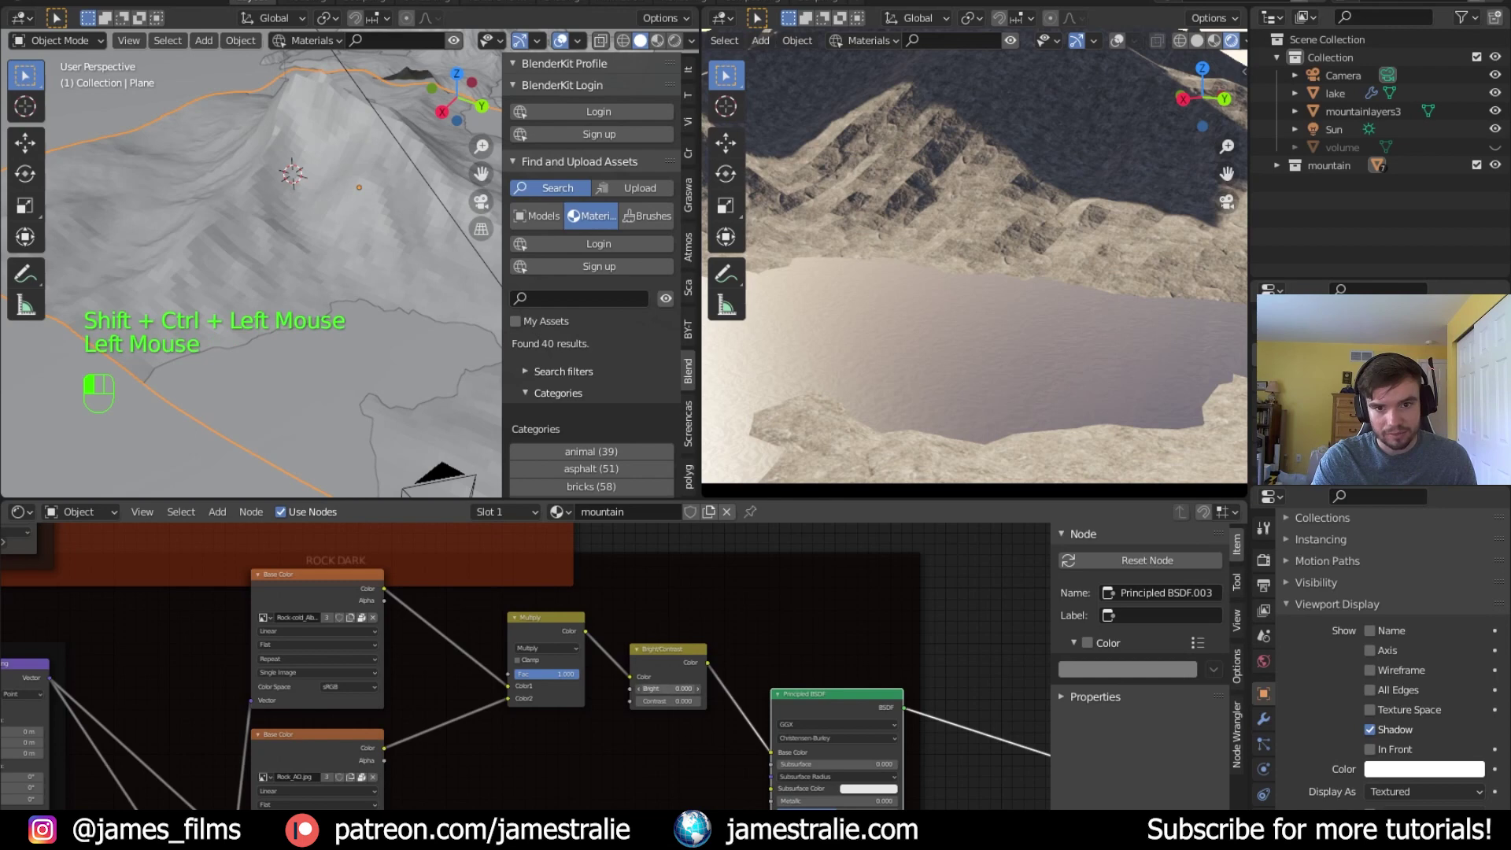
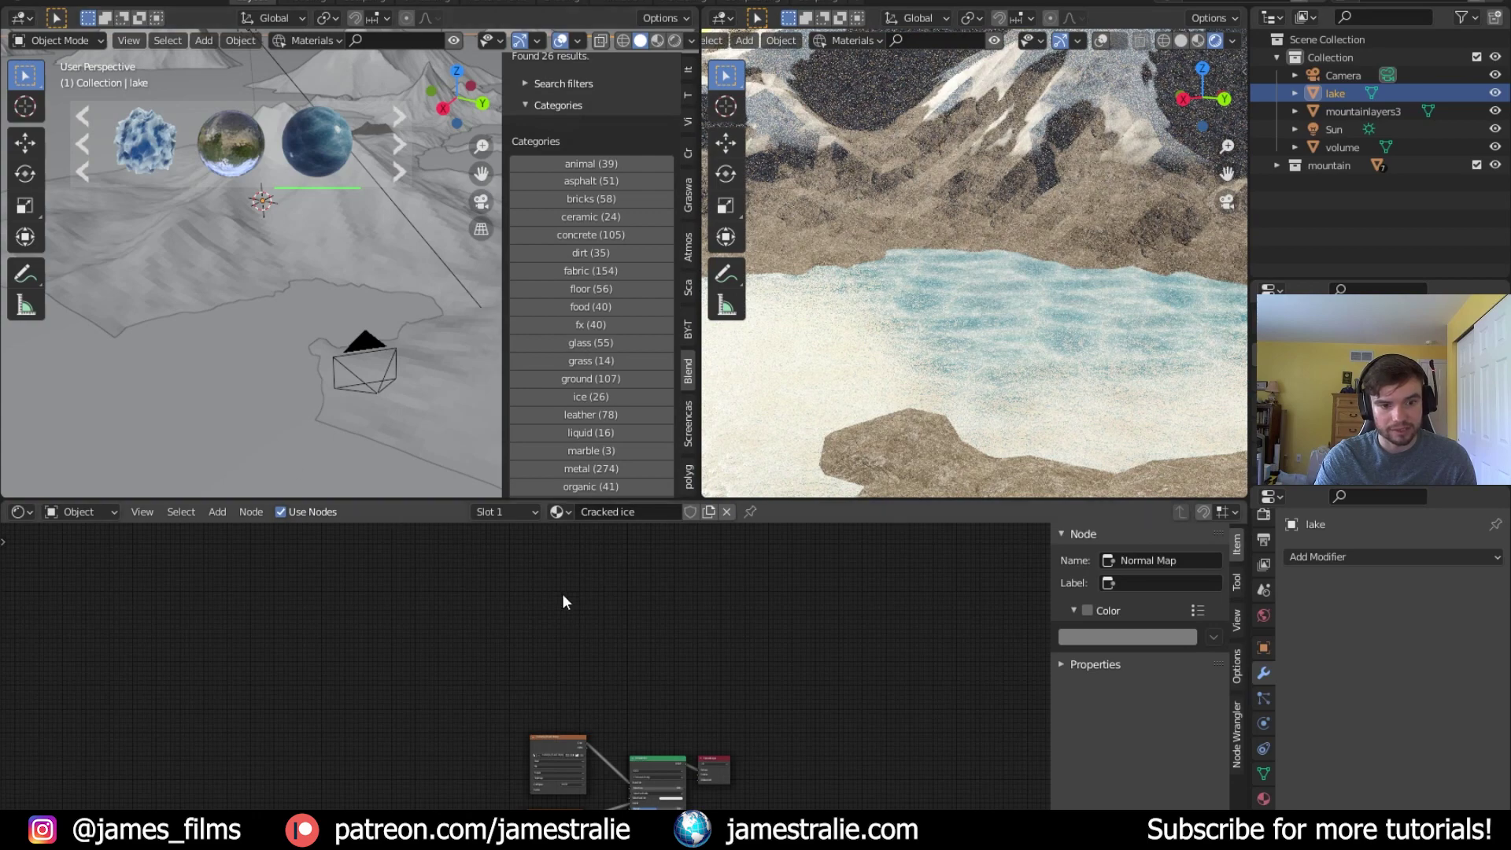
Review the lake's Cracked ice nodes and browse the other ice materials in the BlenderKit asset results
middle_click_drag(590, 772, 592, 728)
middle_click_drag(787, 790, 903, 712, "ctrl")
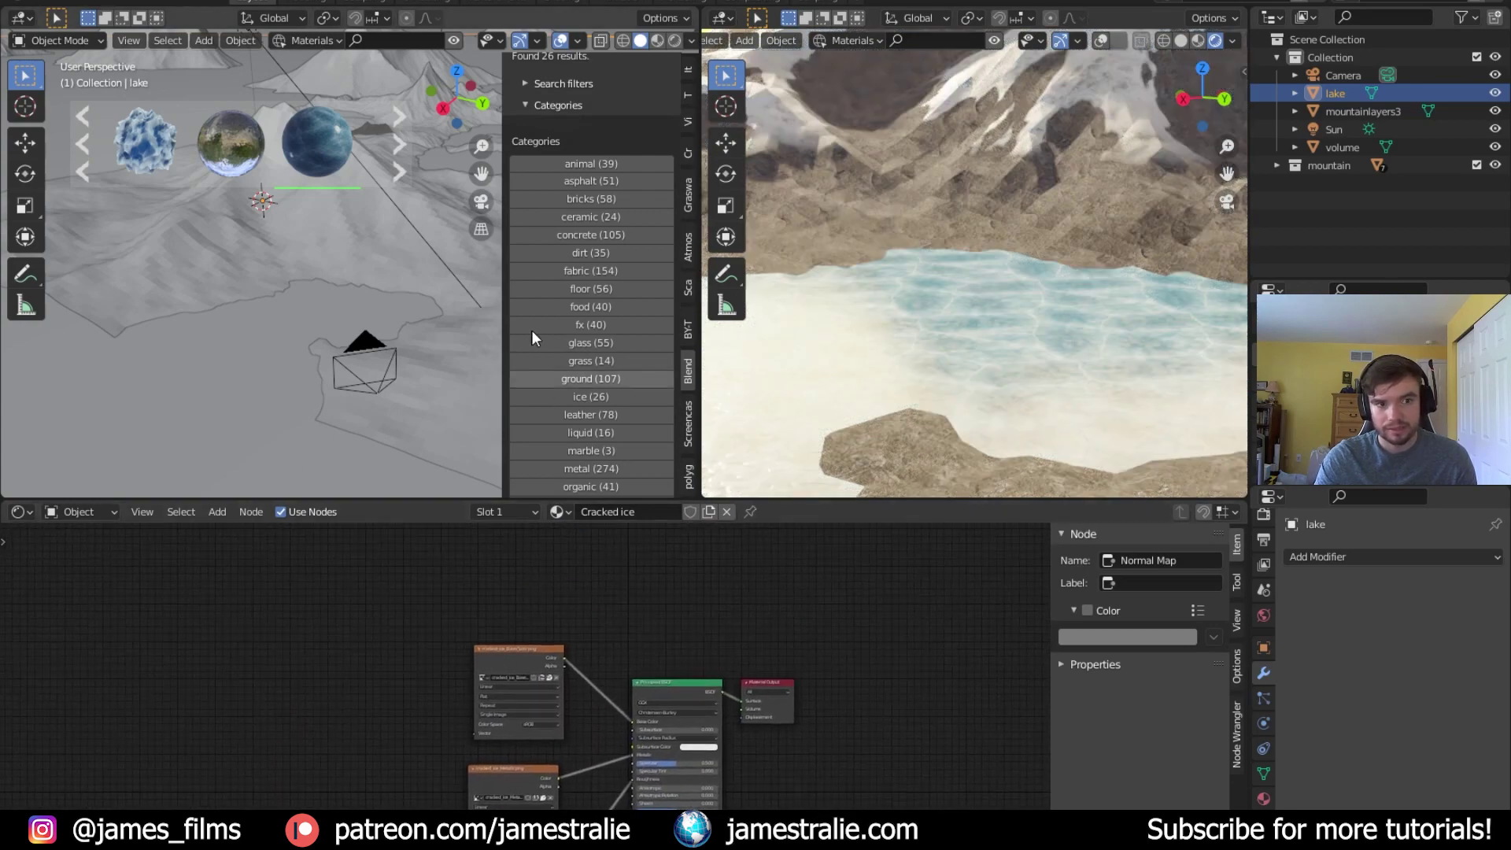
mouse_move(295, 137)
scroll(338, 148, "down", 4)
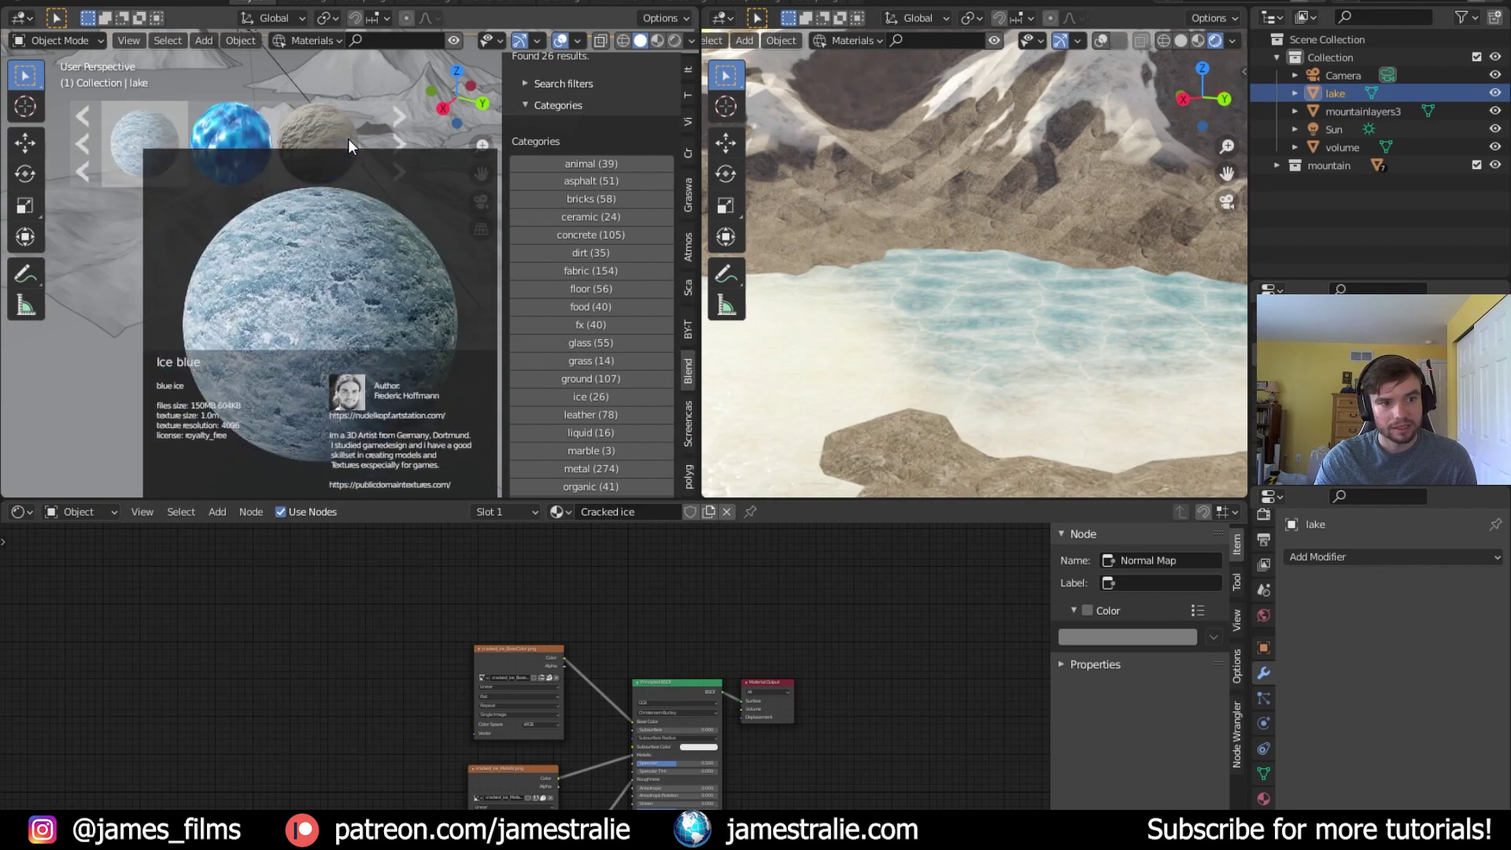
scroll(345, 147, "down", 3)
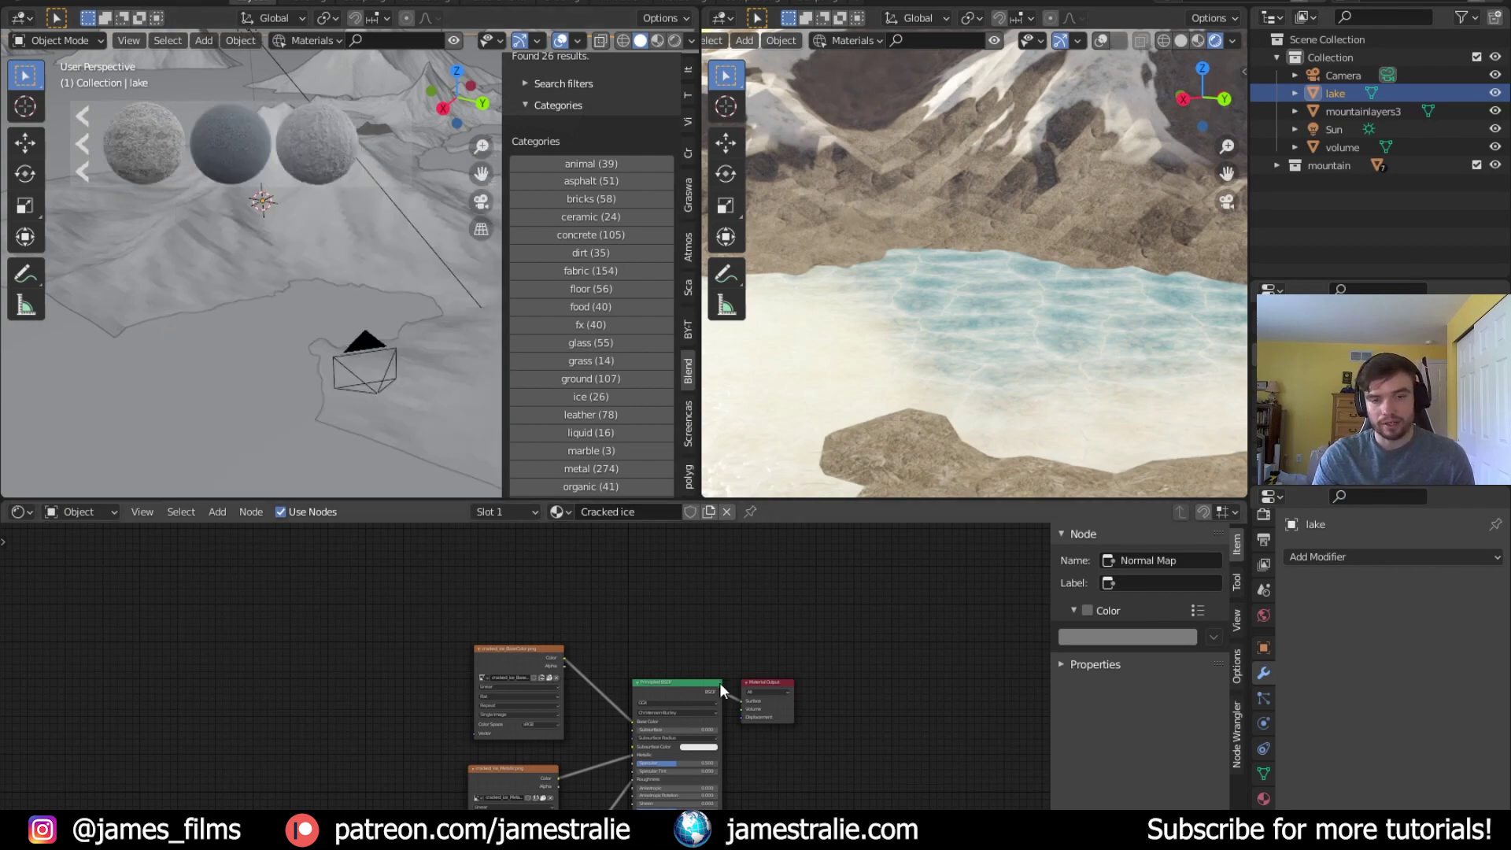
Insert a Hue Saturation Value node between the cracked_ice_BaseColor texture and the Principled BSDF of the Cracked ice material
scroll(693, 674, "up", 2)
middle_click_drag(544, 648, 626, 665)
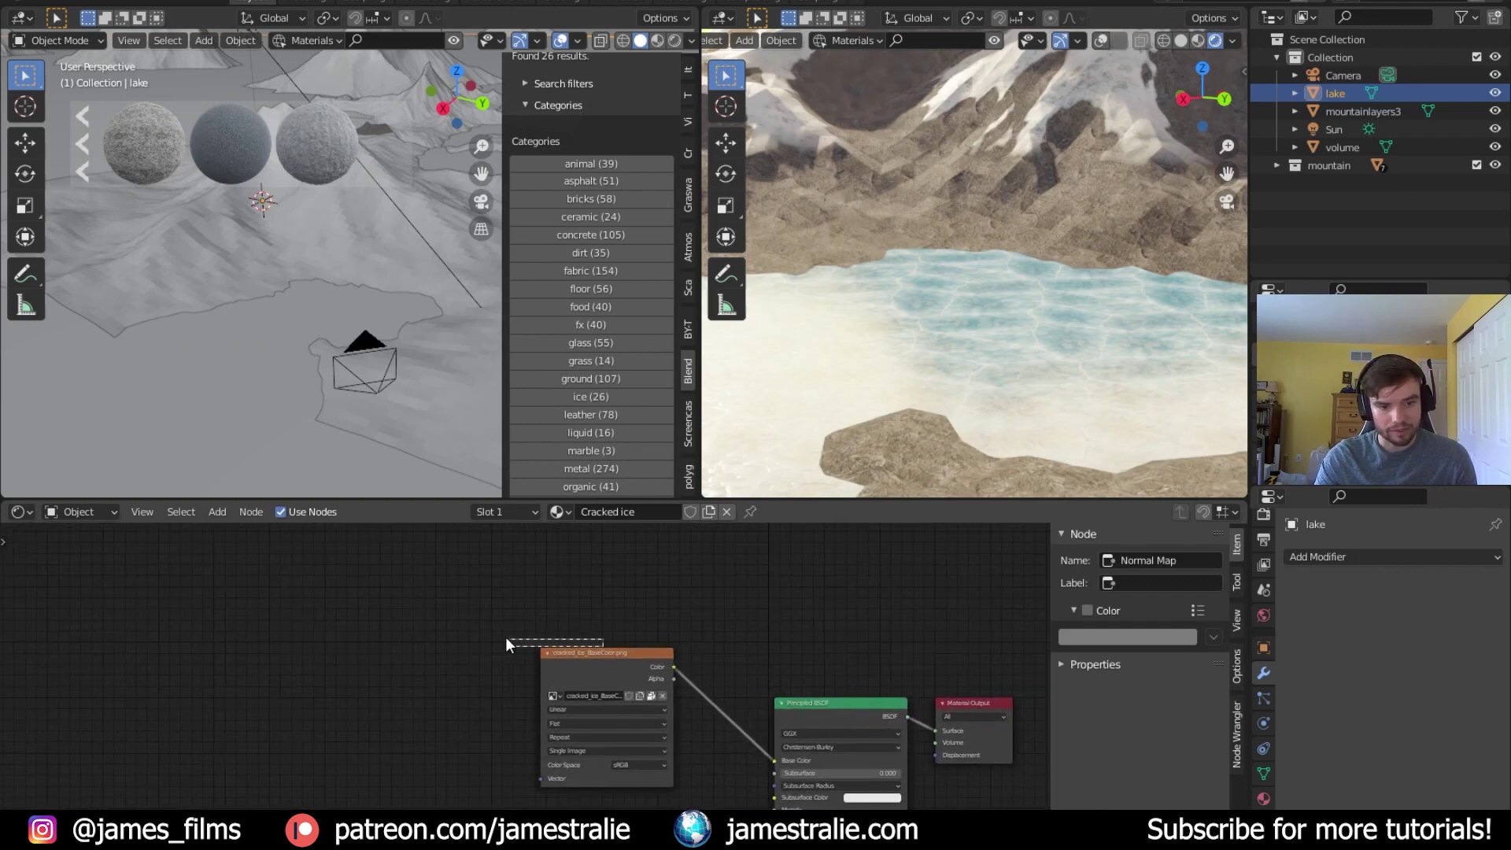
left_click_drag(556, 653, 336, 653)
scroll(657, 637, "up", 3)
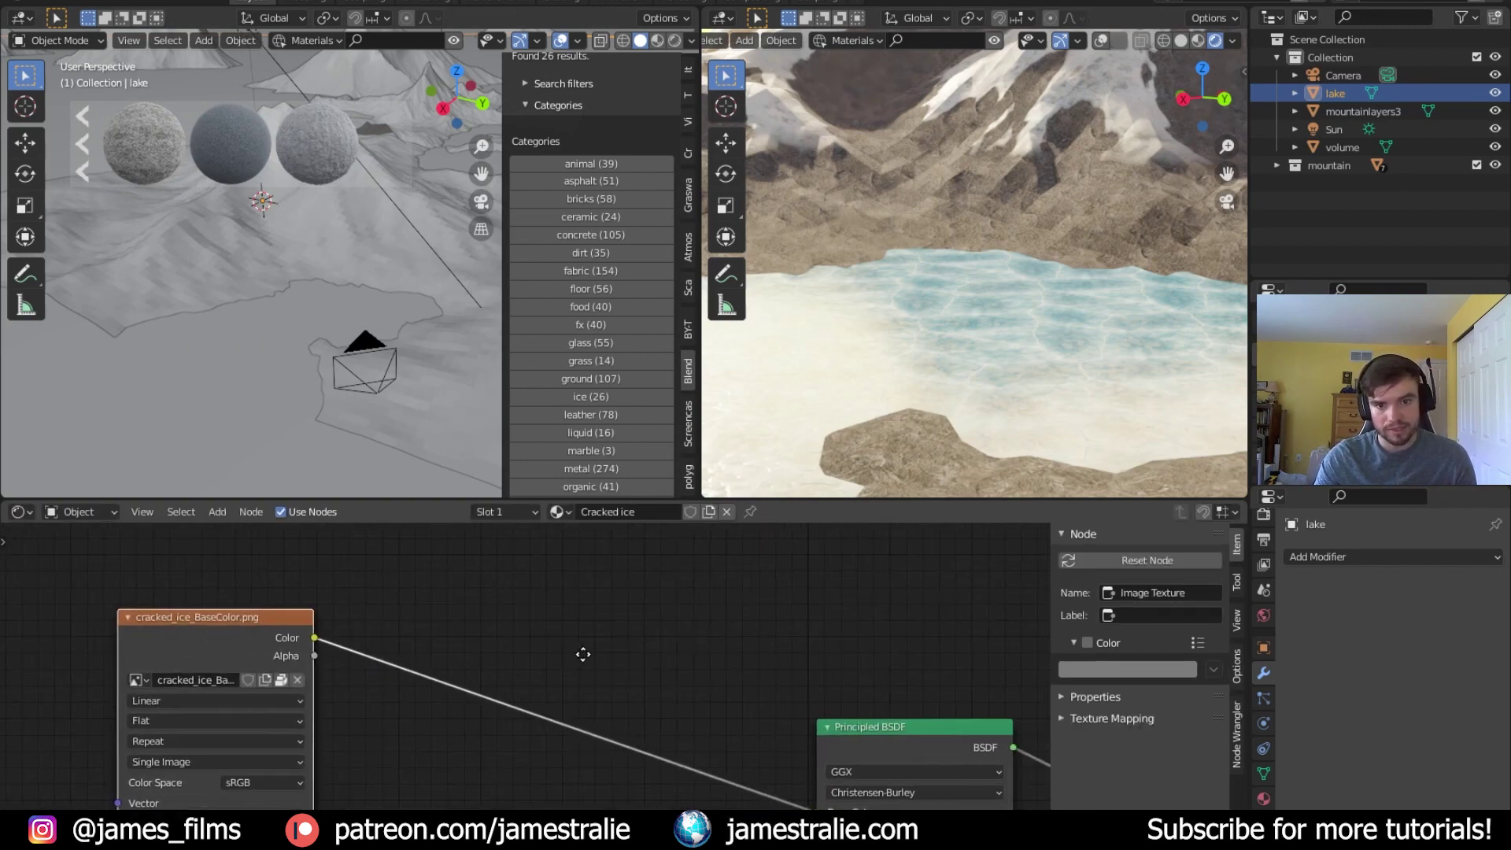
key("shift+a")
left_click(607, 621)
type("hue")
key("Return")
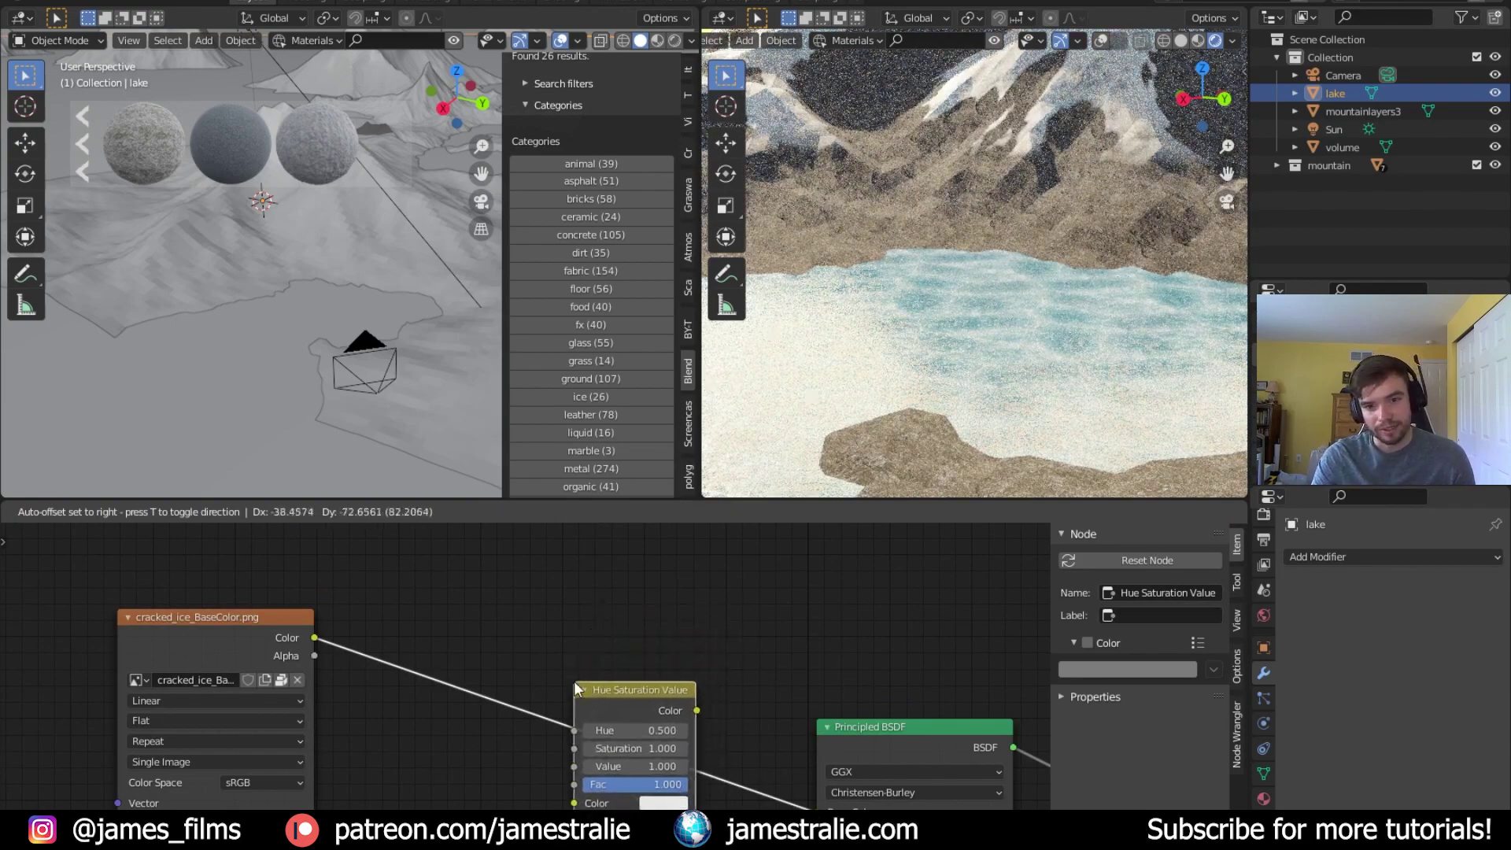
left_click(573, 682)
Set the Hue Saturation Value node's saturation to 0.400 and check the lake in the rendered view
scroll(710, 668, "up", 2)
scroll(729, 696, "up", 1, "shift")
left_click_drag(677, 733, 629, 733)
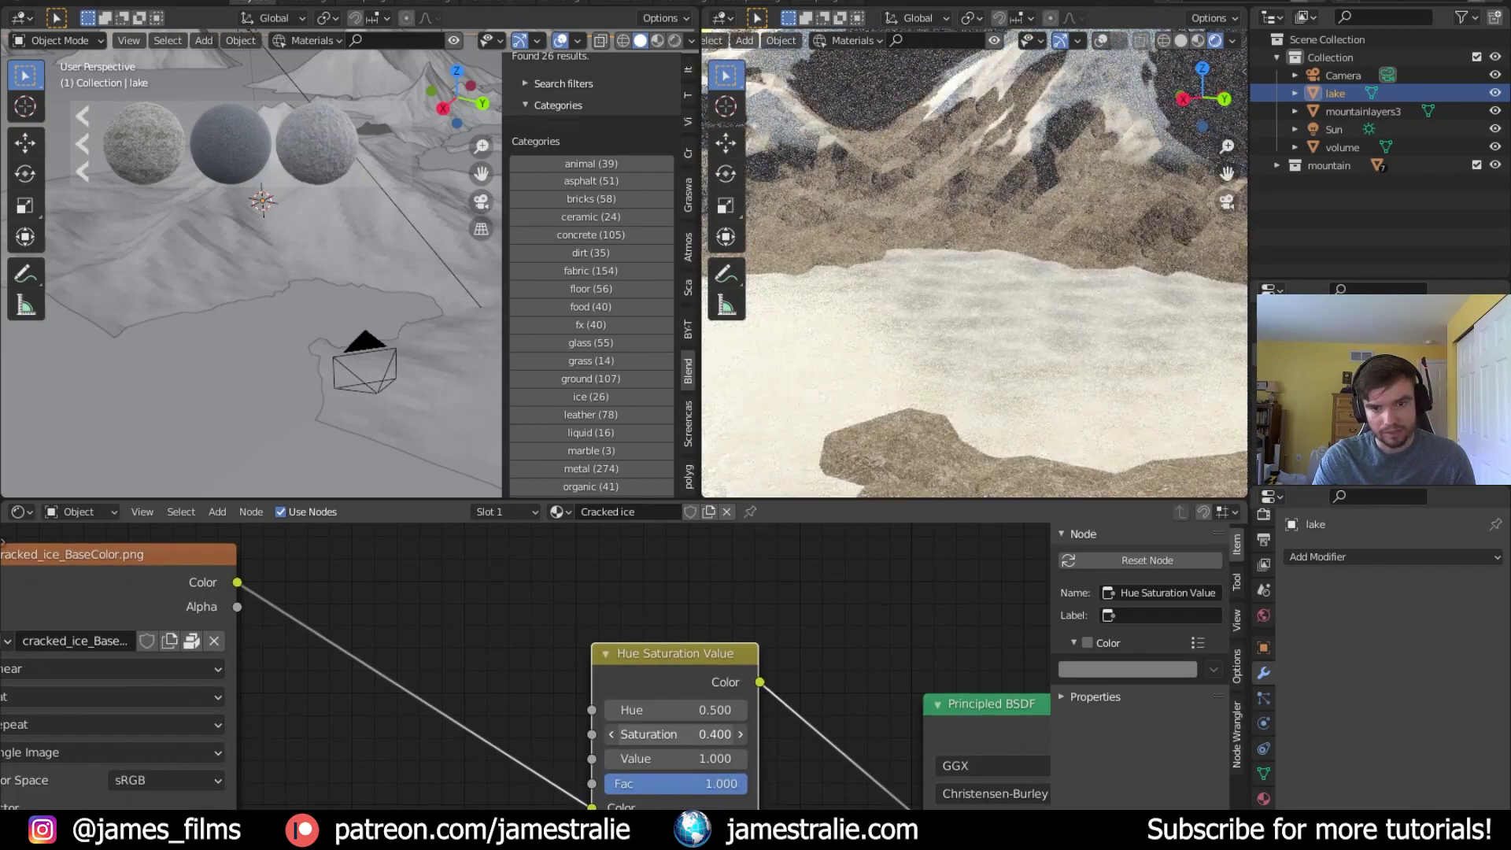
scroll(926, 585, "down", 1)
scroll(915, 592, "down", 2, "shift")
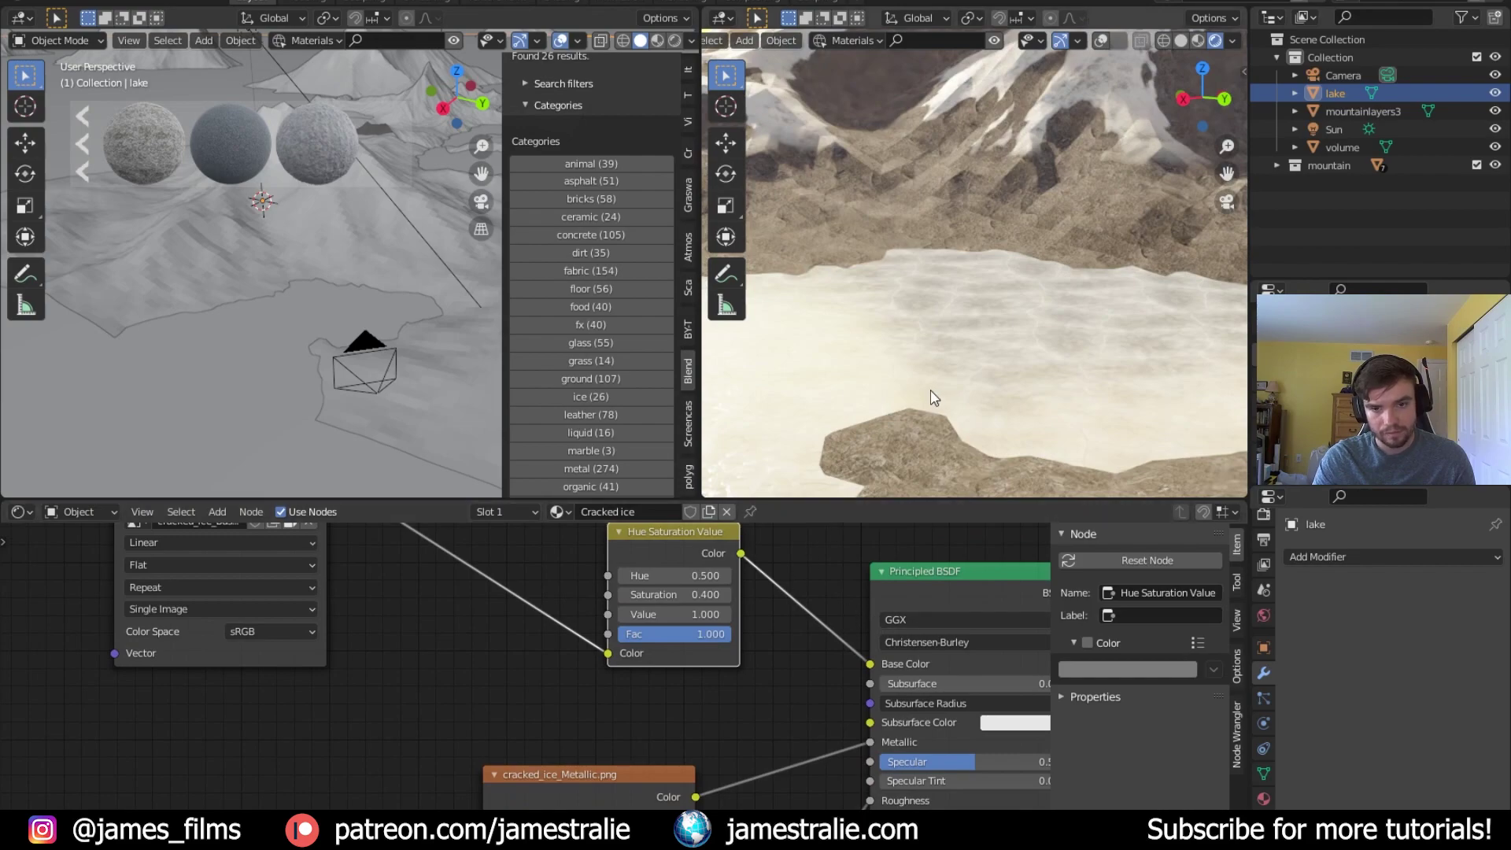
scroll(934, 397, "down", 5)
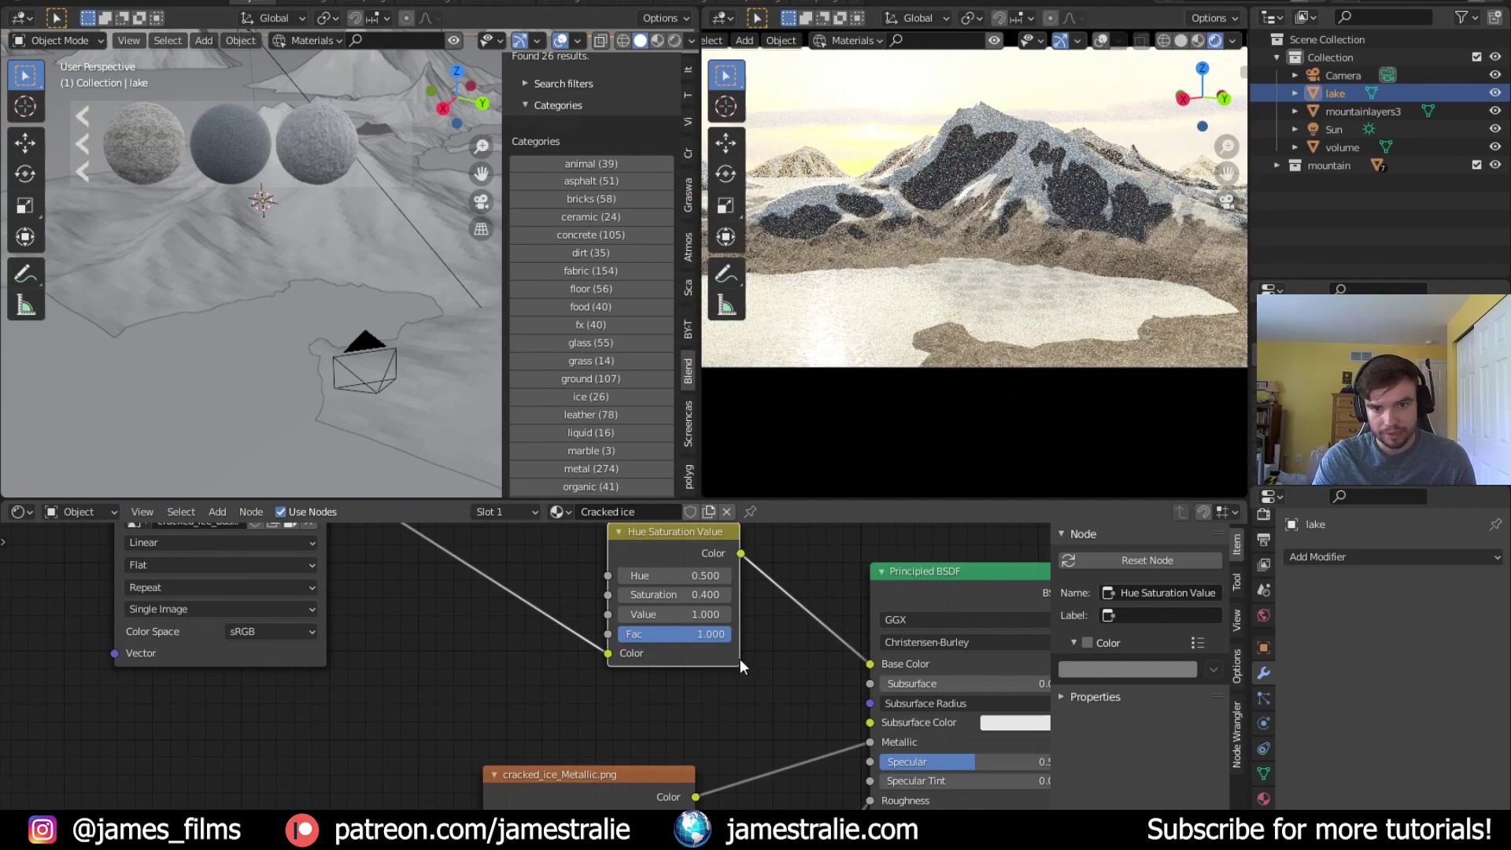
Set the Cracked ice Principled BSDF's Transmission to 0.745 and check the lake surface up close
scroll(739, 659, "right", 5, "ctrl")
scroll(740, 659, "down", 4, "shift")
scroll(686, 729, "down", 2, "shift")
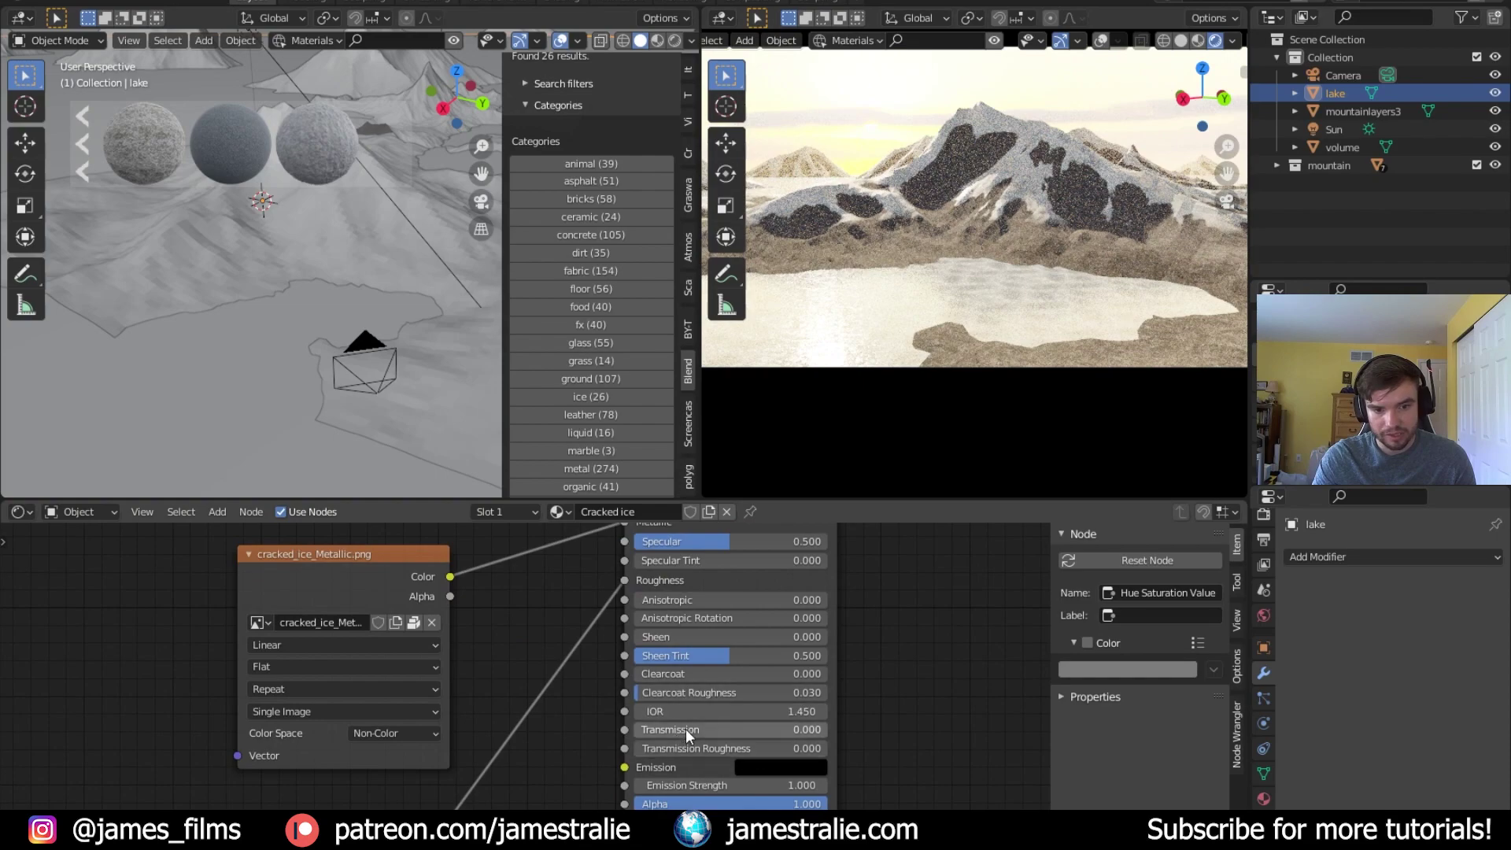
left_click_drag(686, 728, 778, 729)
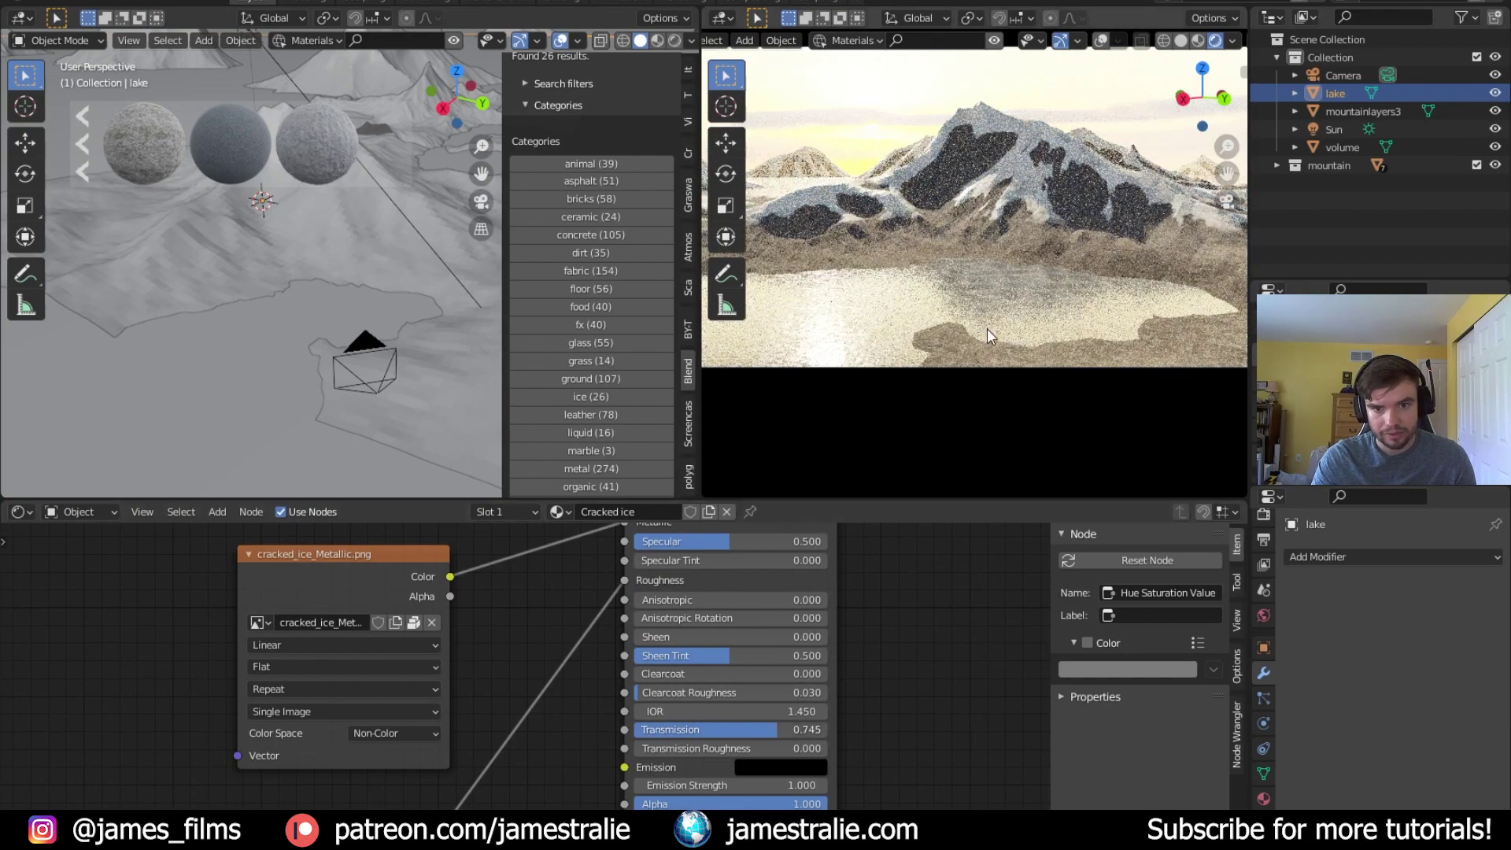
scroll(987, 329, "up", 3)
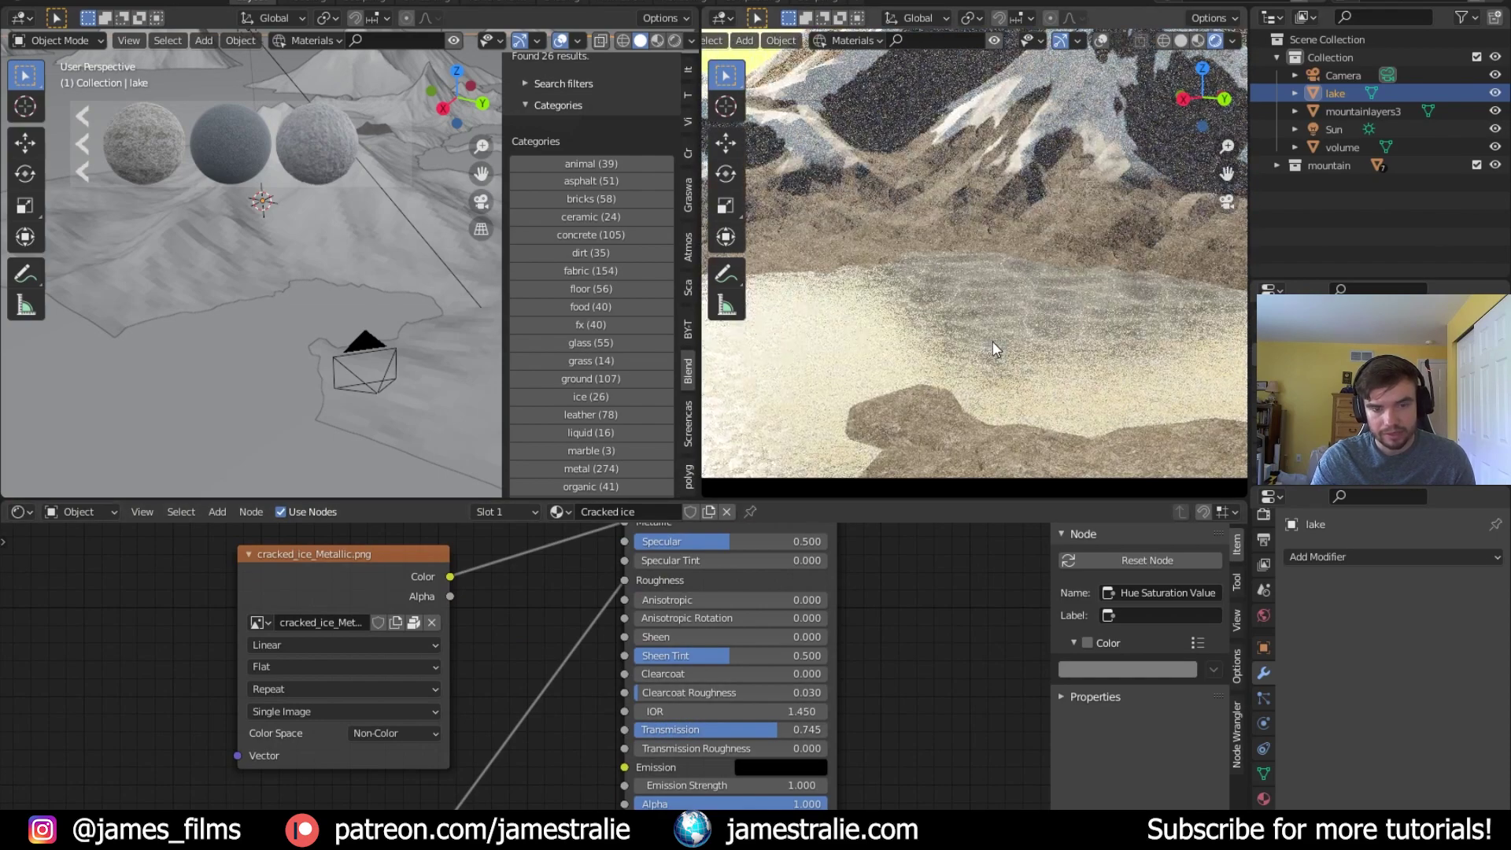
Try to raise the distant mountain in the middle of the background along the global Z axis
scroll(975, 351, "up", 2)
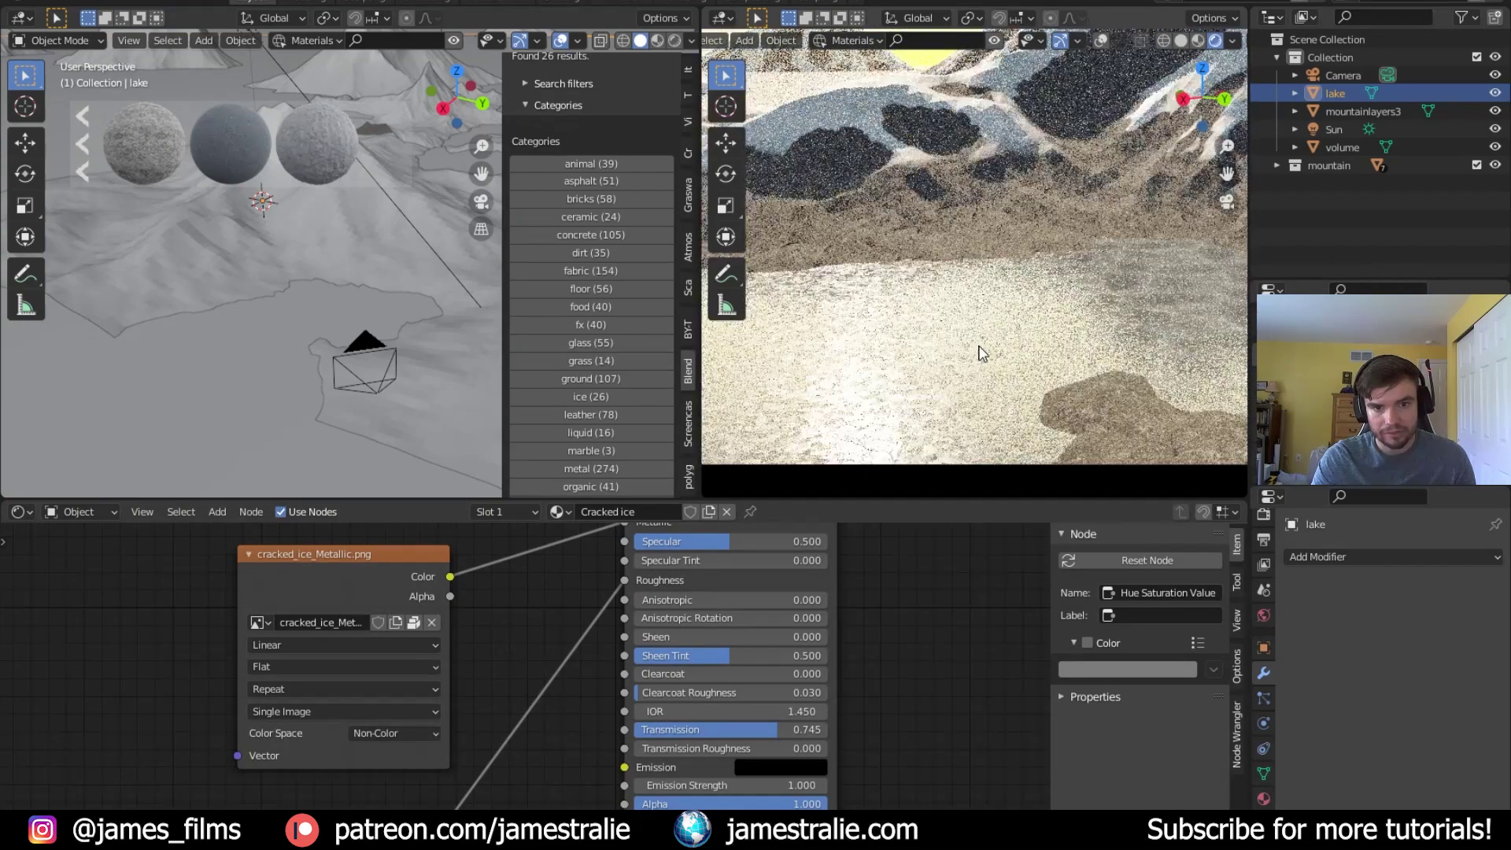
scroll(1031, 299, "down", 4)
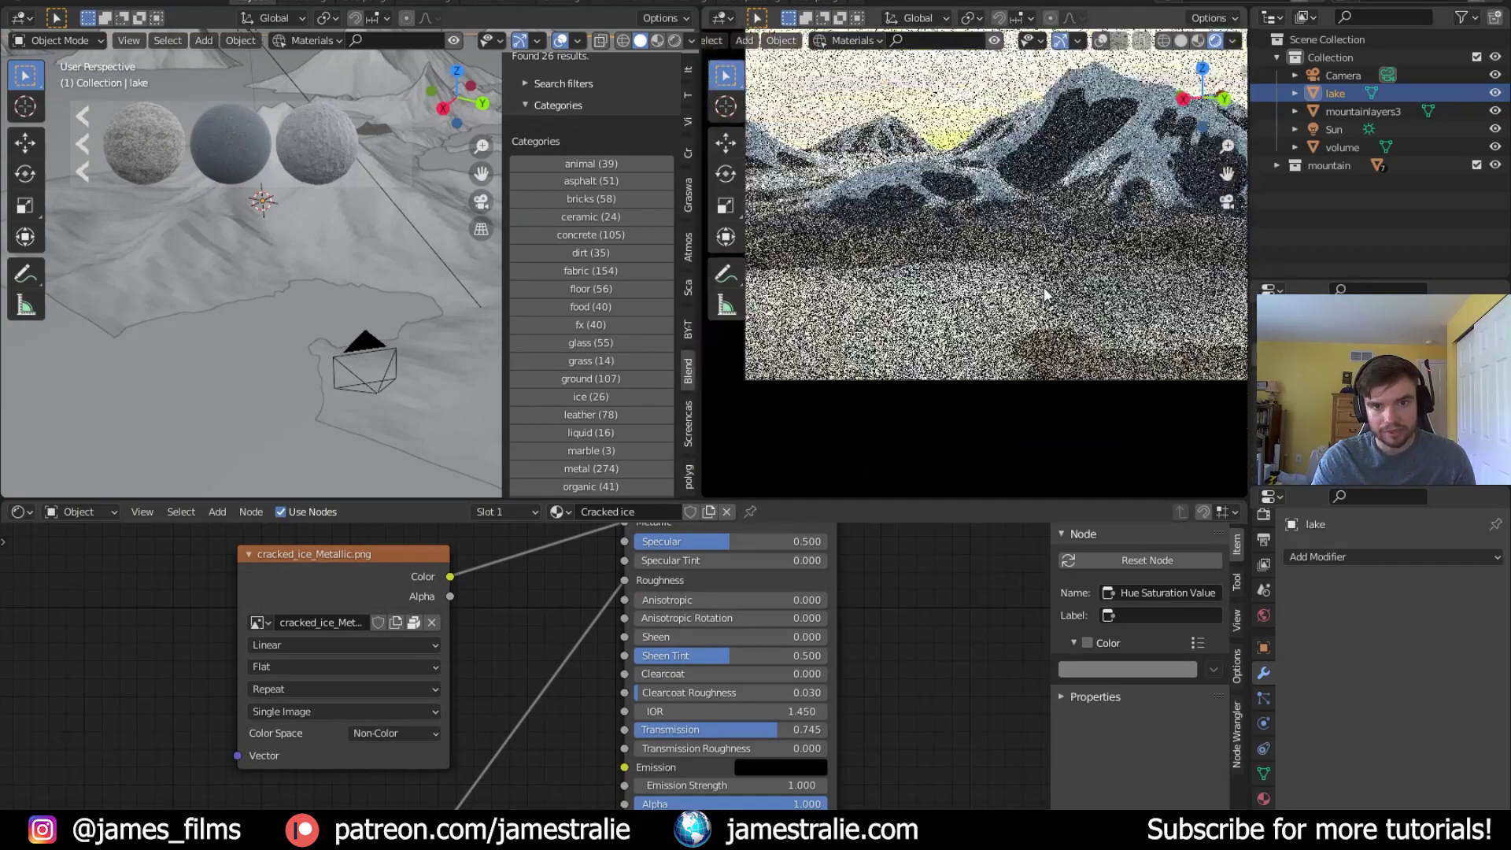
scroll(987, 332, "down", 1)
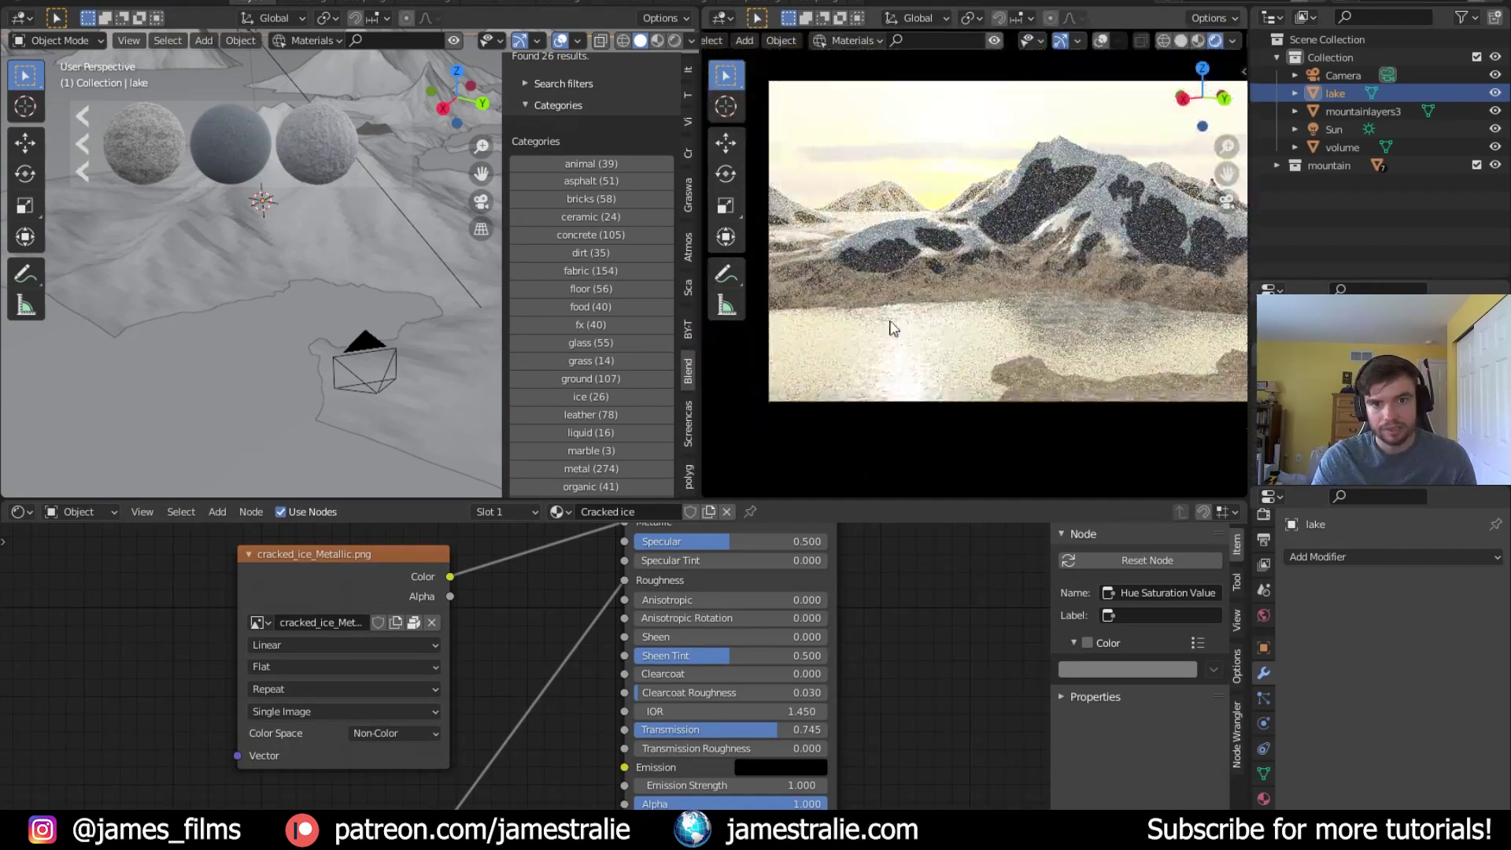
scroll(266, 274, "up", 5)
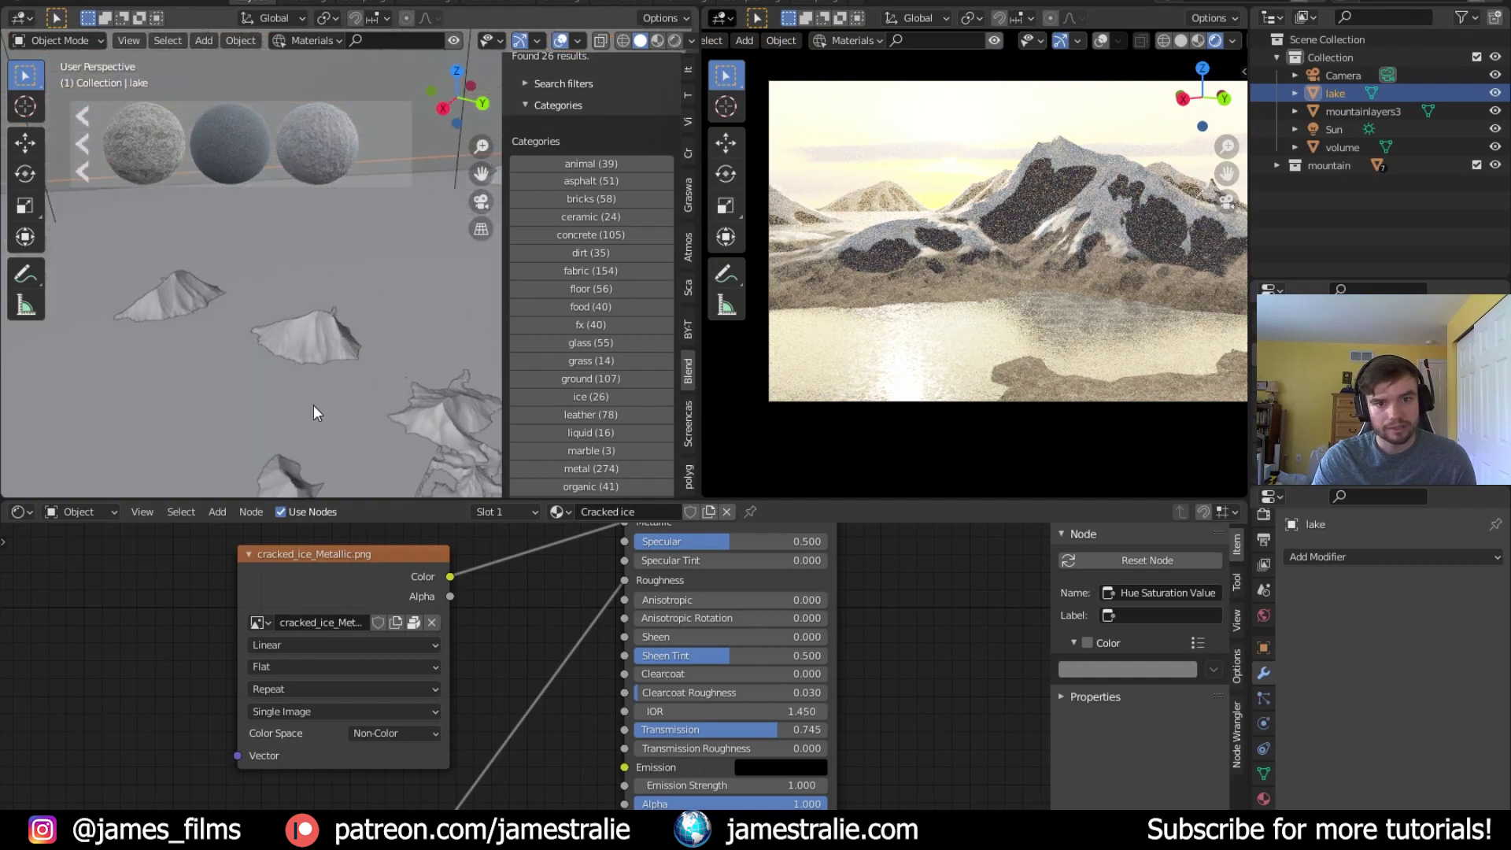
left_click(311, 350)
key("g")
key("z")
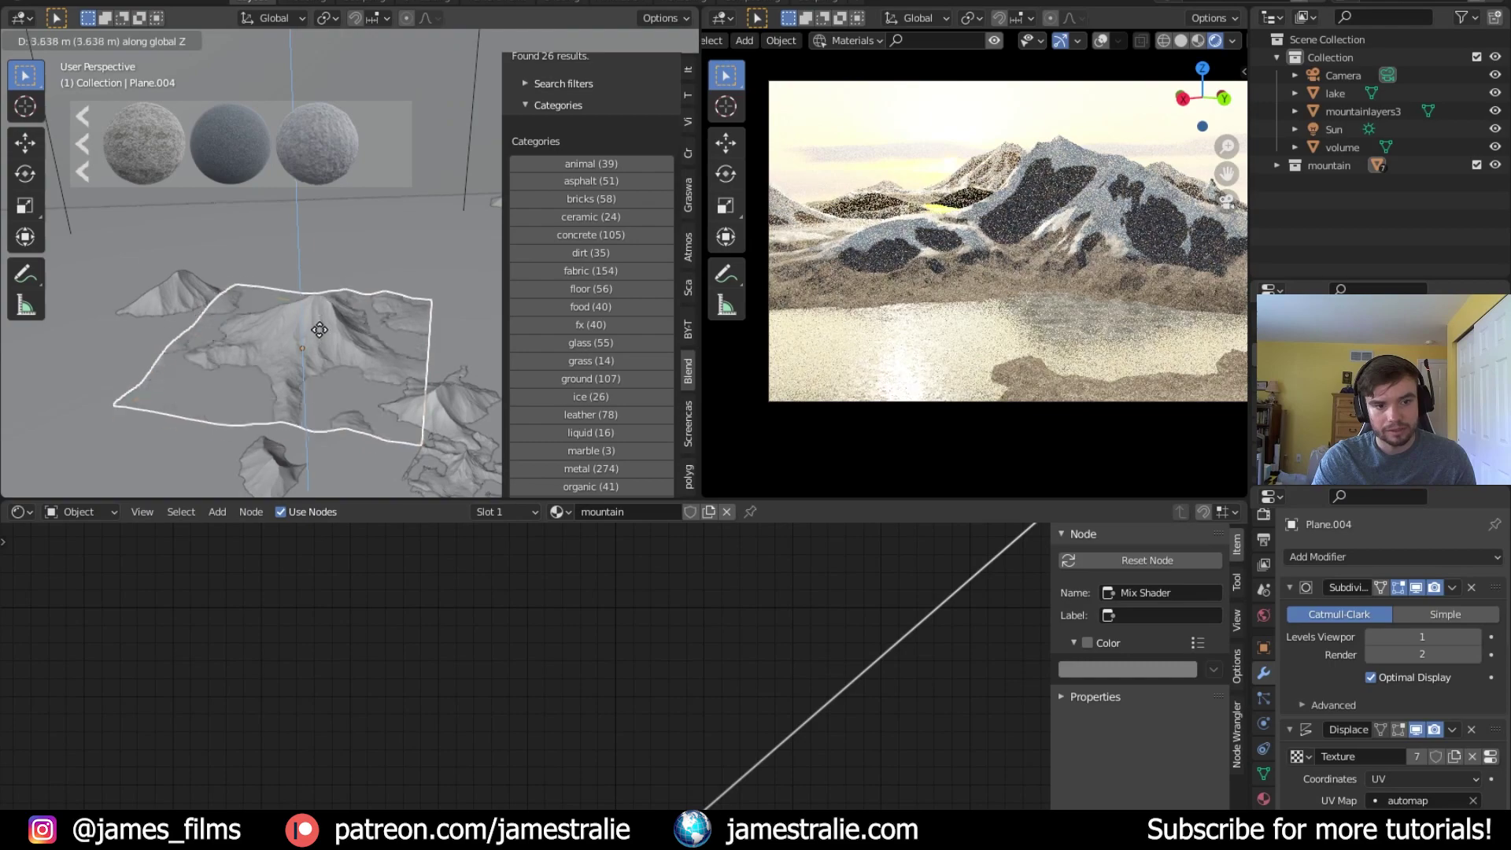
left_click(319, 329)
Raise the neighbouring distant mountain about 1.089 m, stretch it to about 1.264 along Z, and check the rendered view
key("shift+d")
key("z")
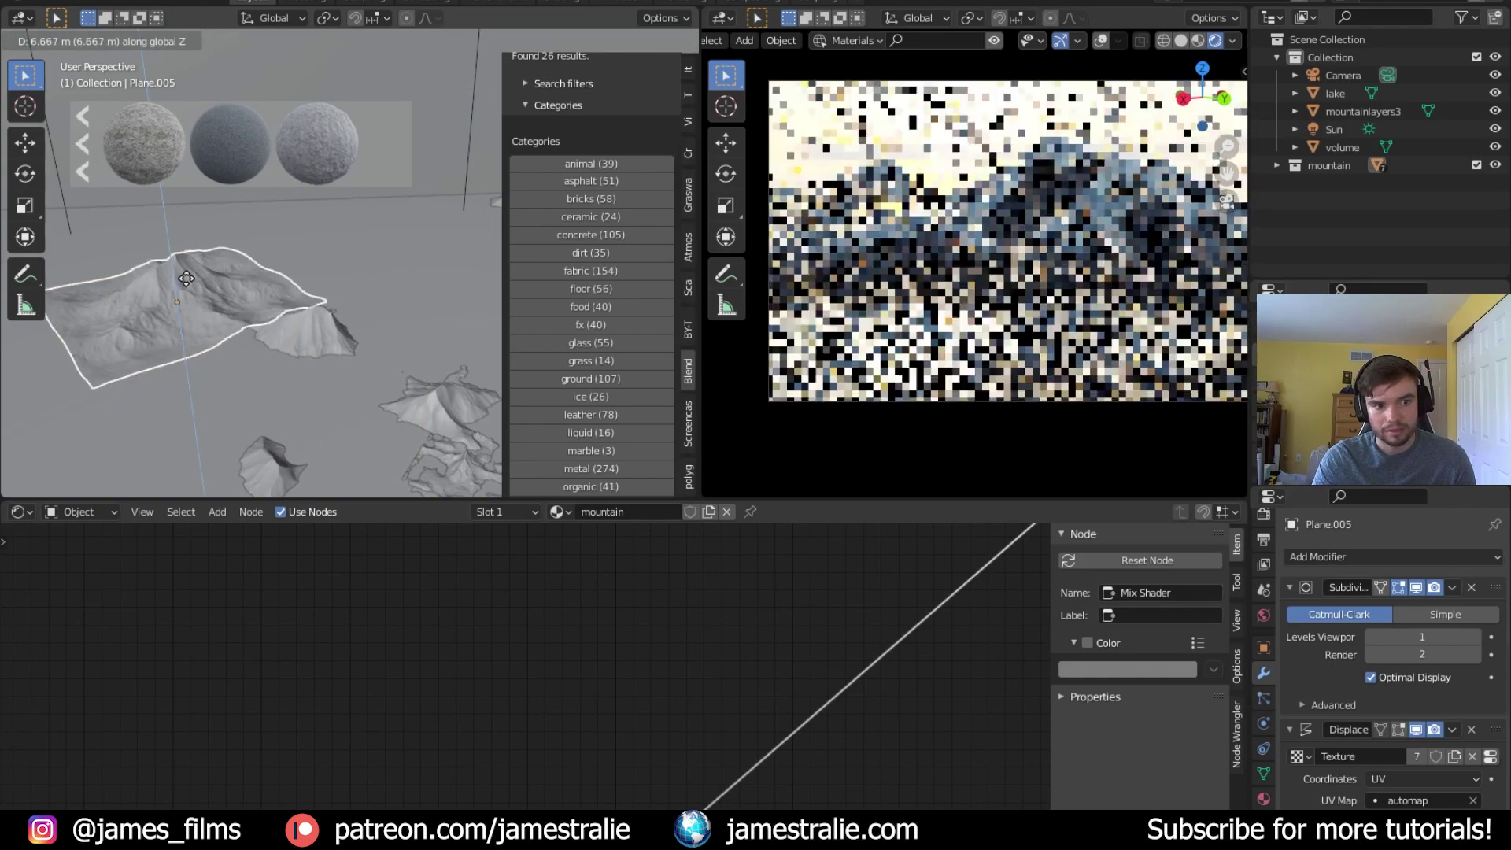
left_click(233, 283)
key("r")
key("z")
key("Escape")
key("s")
key("z")
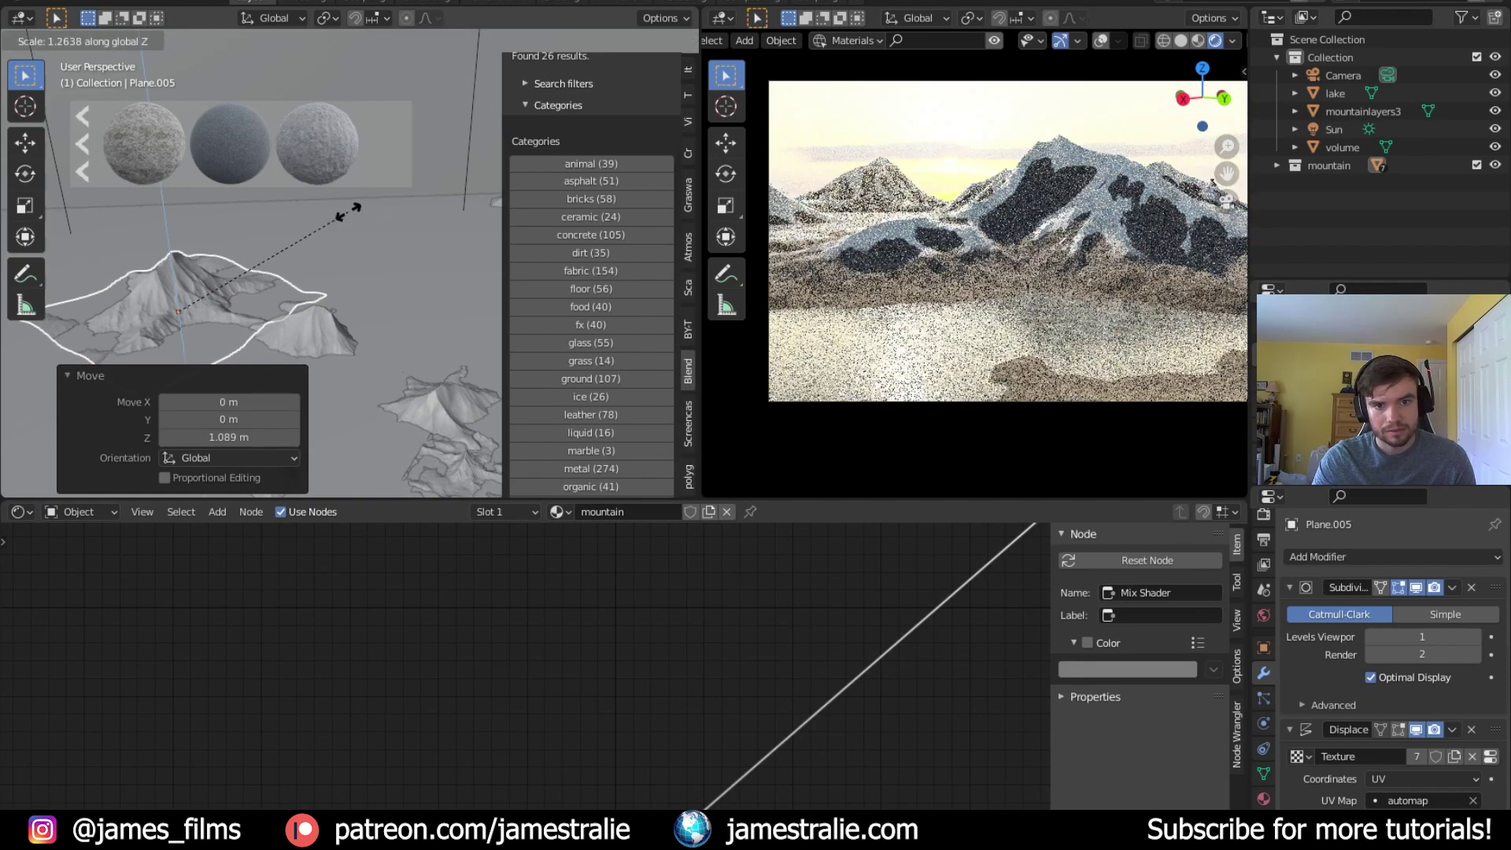
left_click(347, 210)
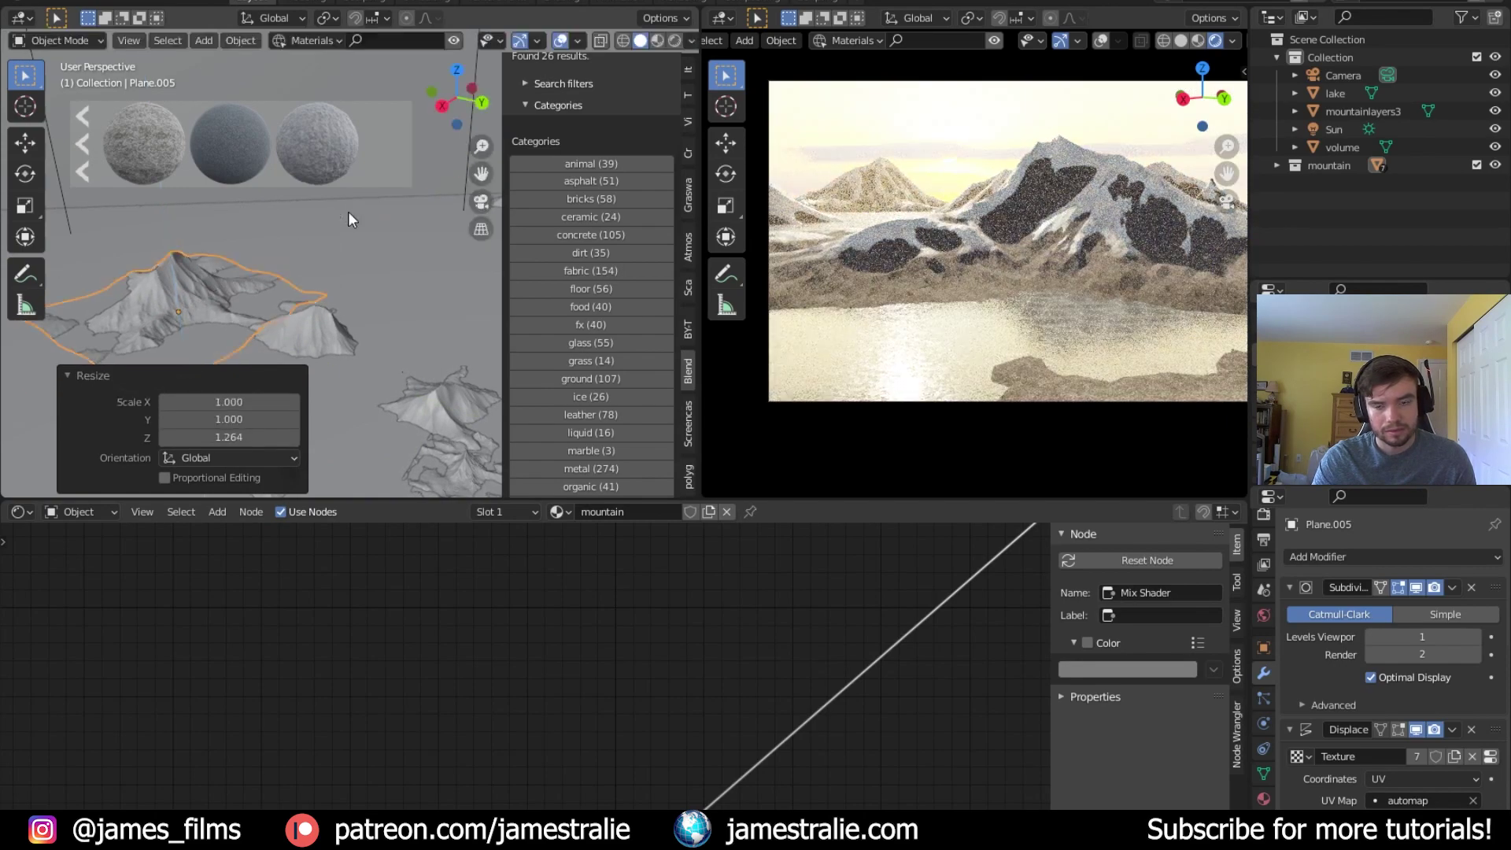
scroll(1046, 313, "down", 1)
middle_click_drag(1046, 313, 948, 326, "shift")
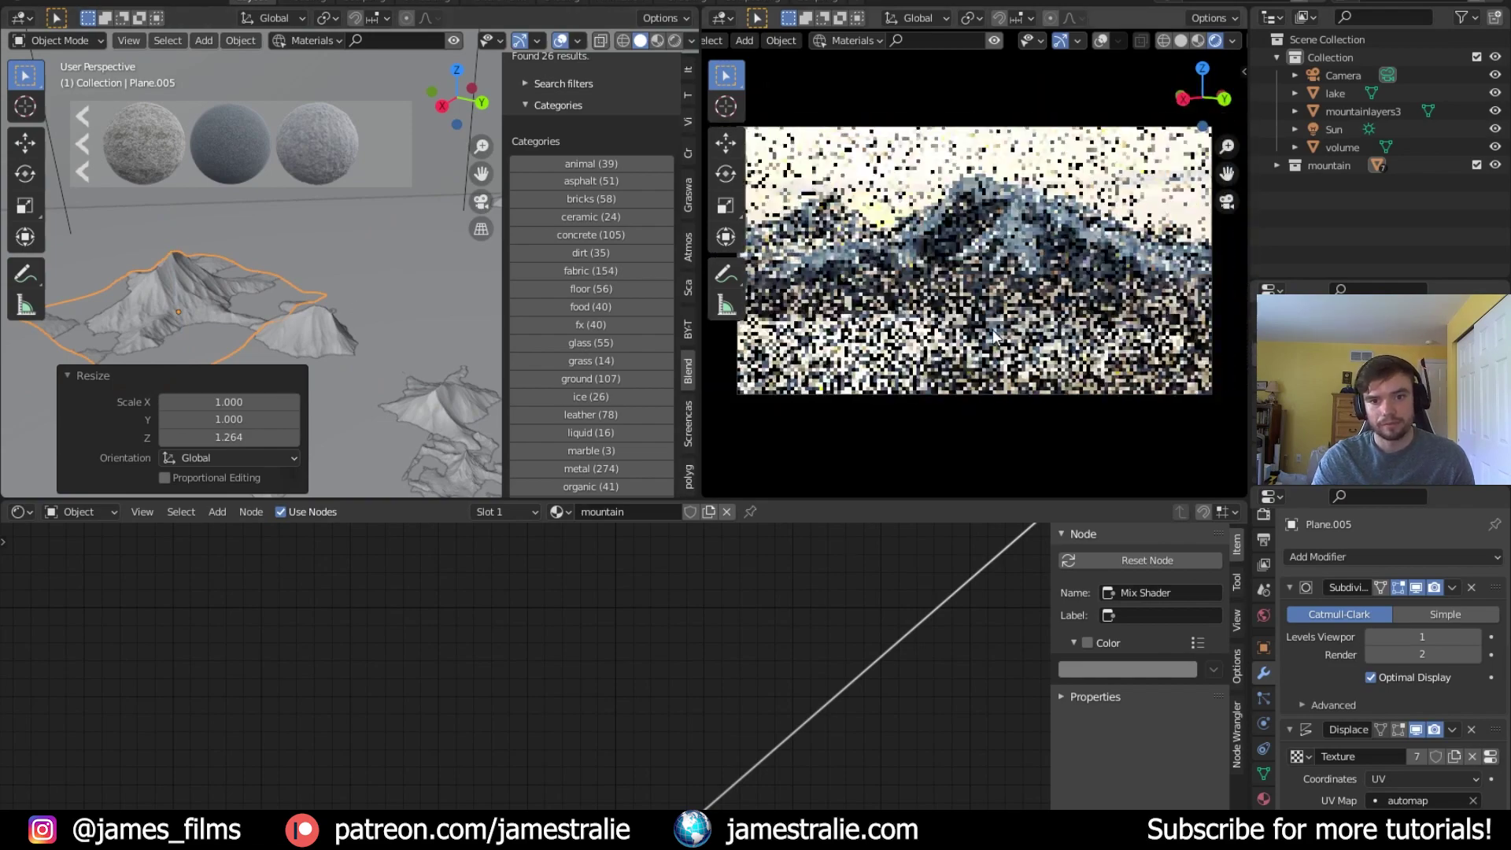
Set the Cycles render samples to 300 and render the image
left_click(1264, 516)
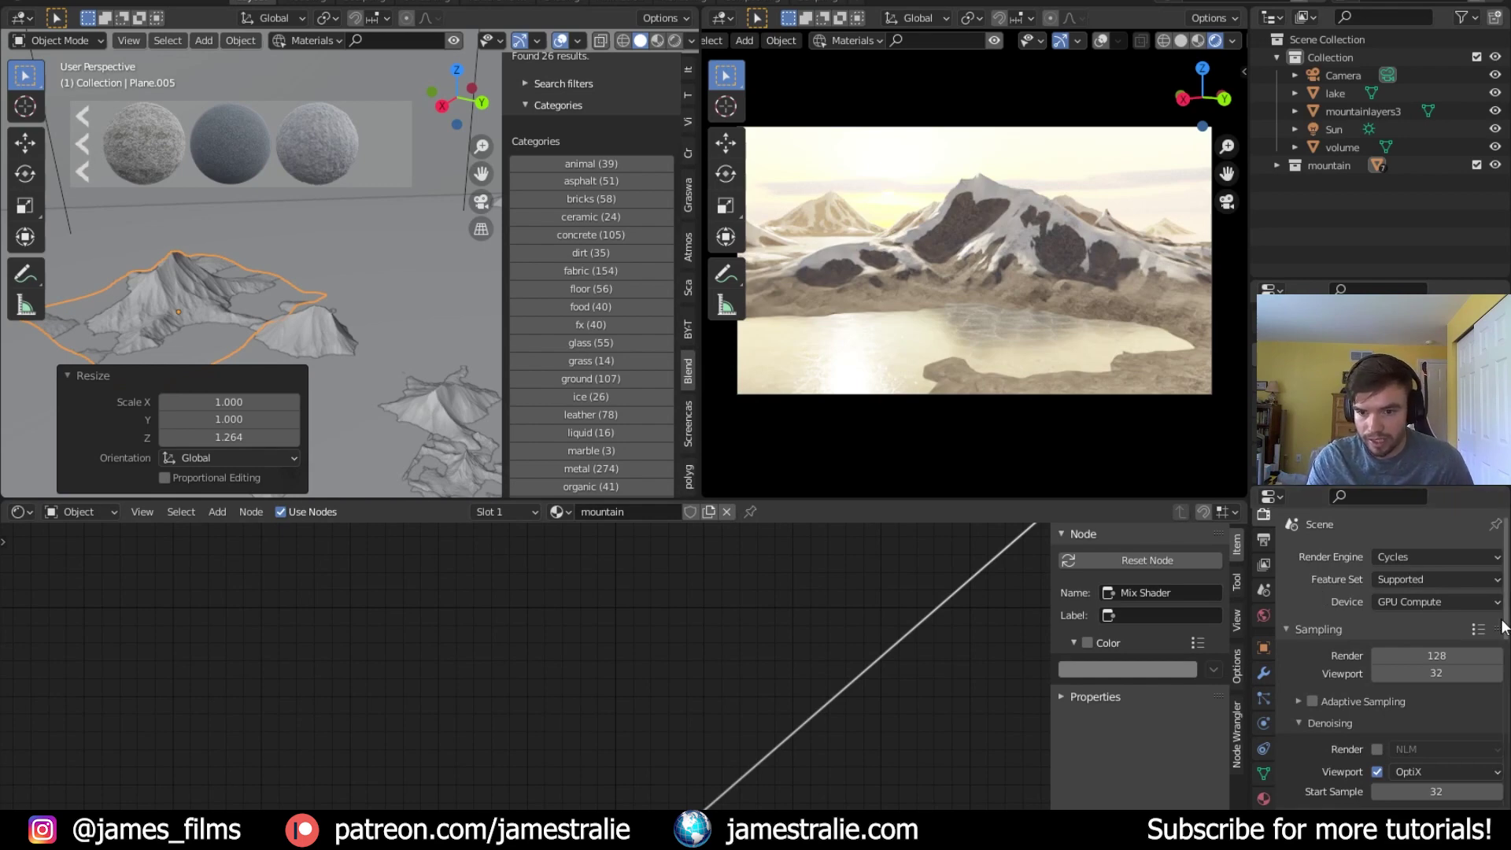
scroll(1301, 662, "down", 12)
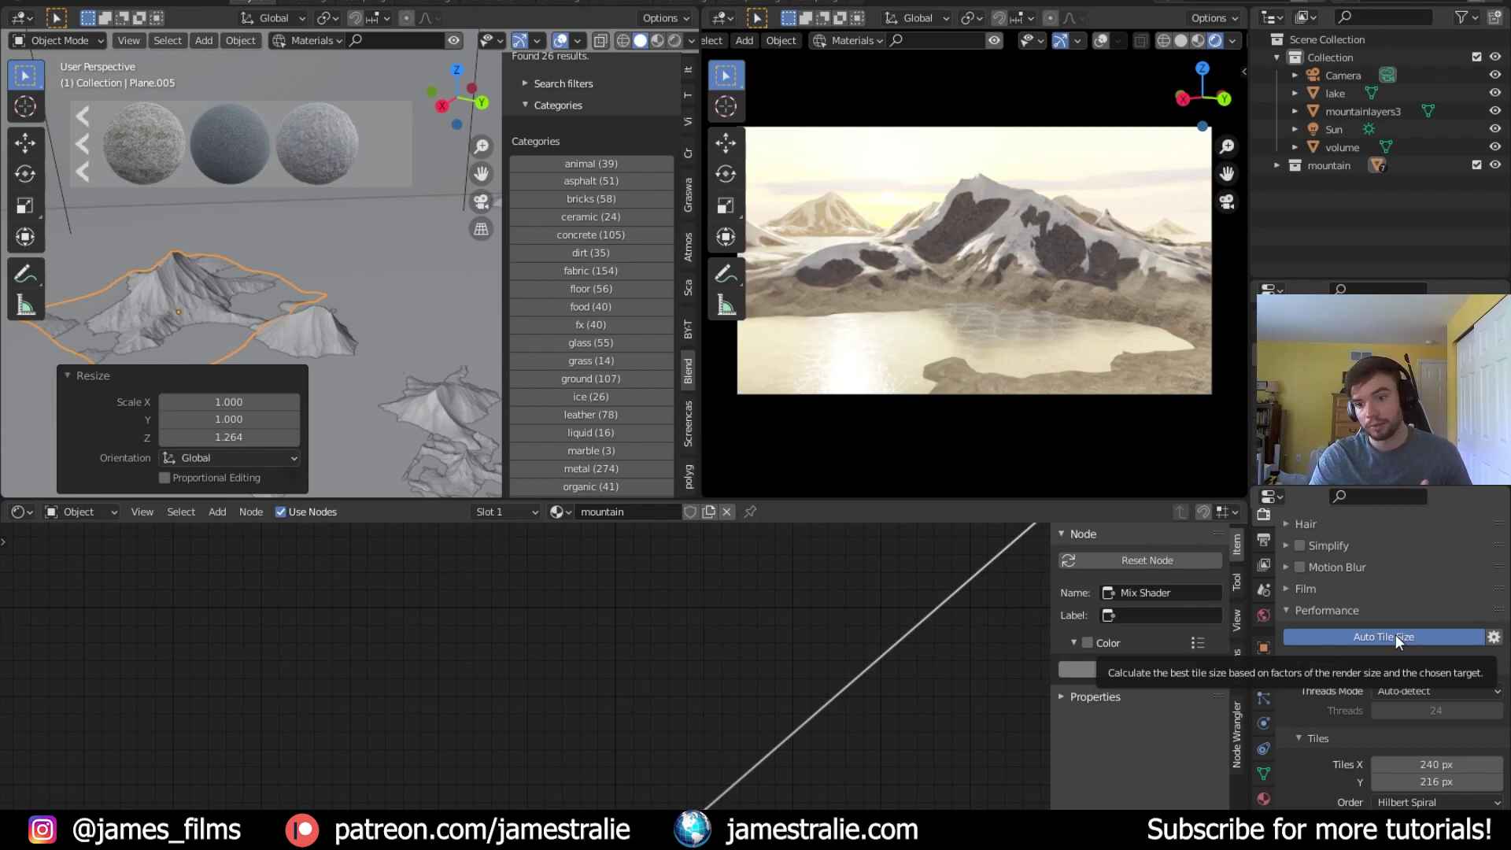
scroll(1366, 551, "up", 15)
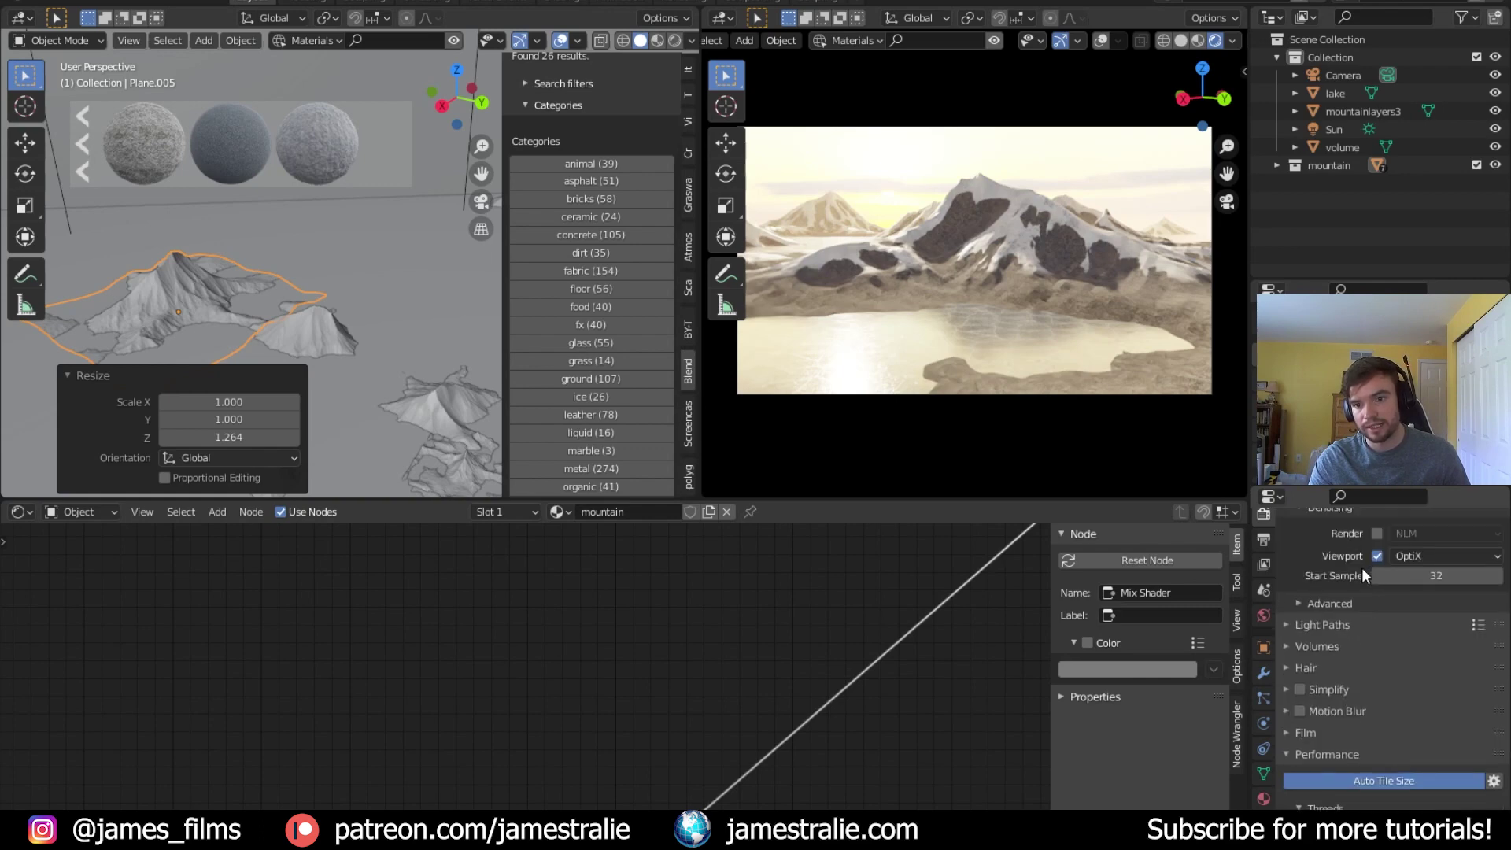
double_click(1421, 654)
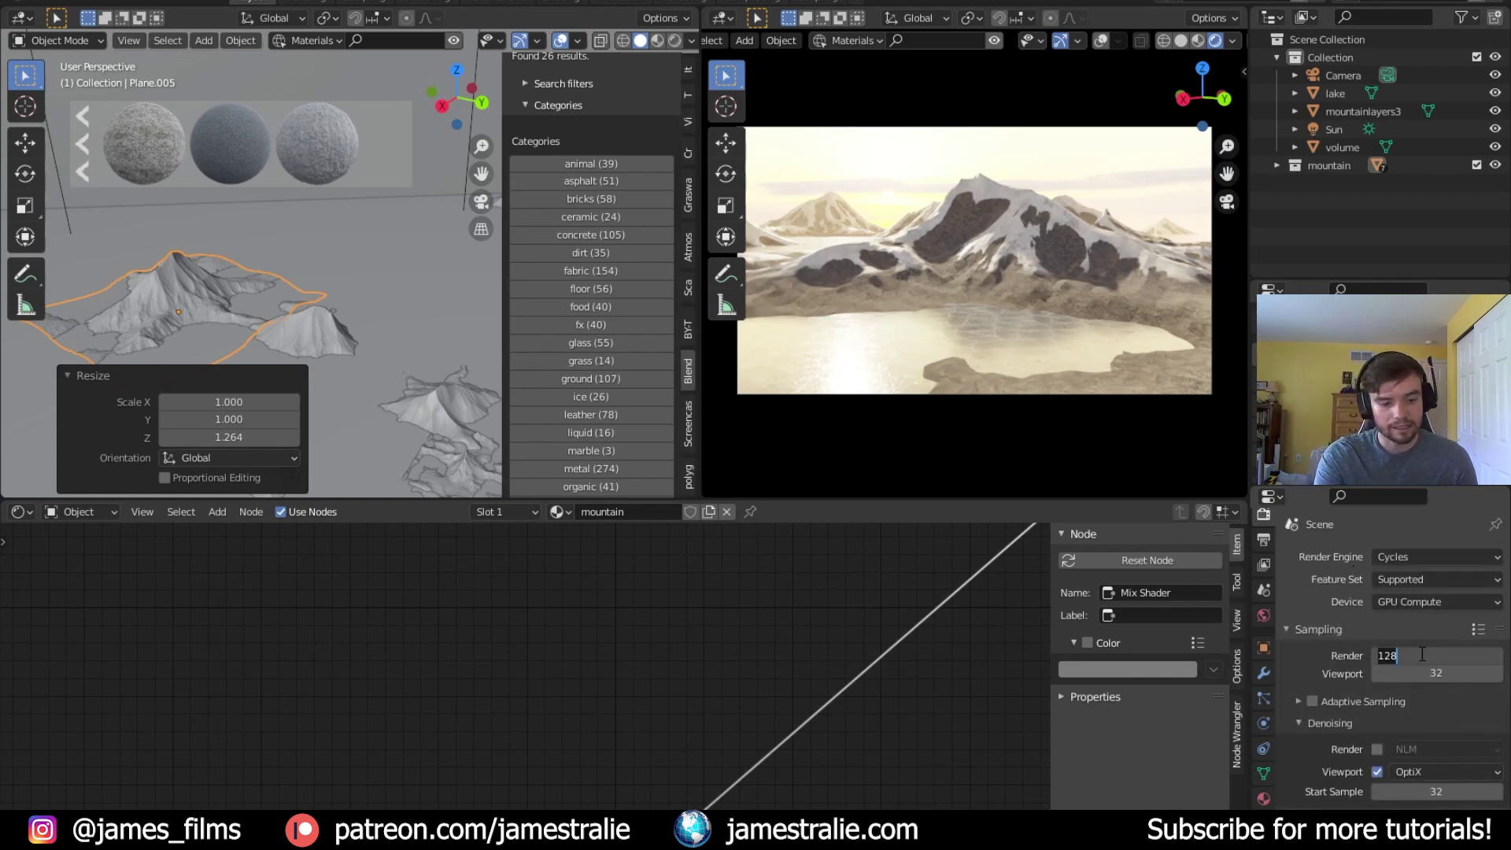
type("300")
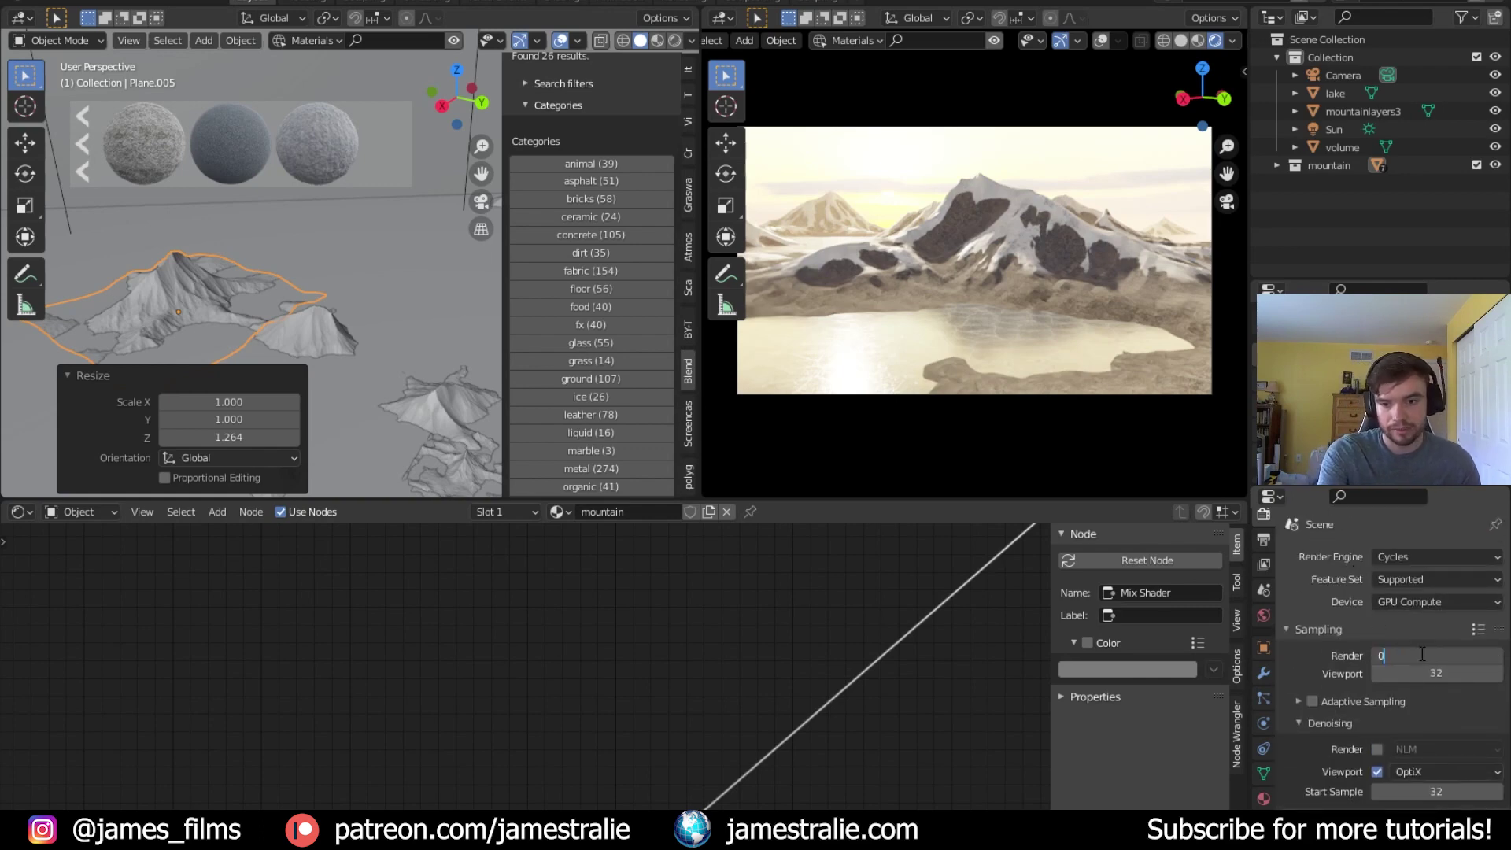
key("Return")
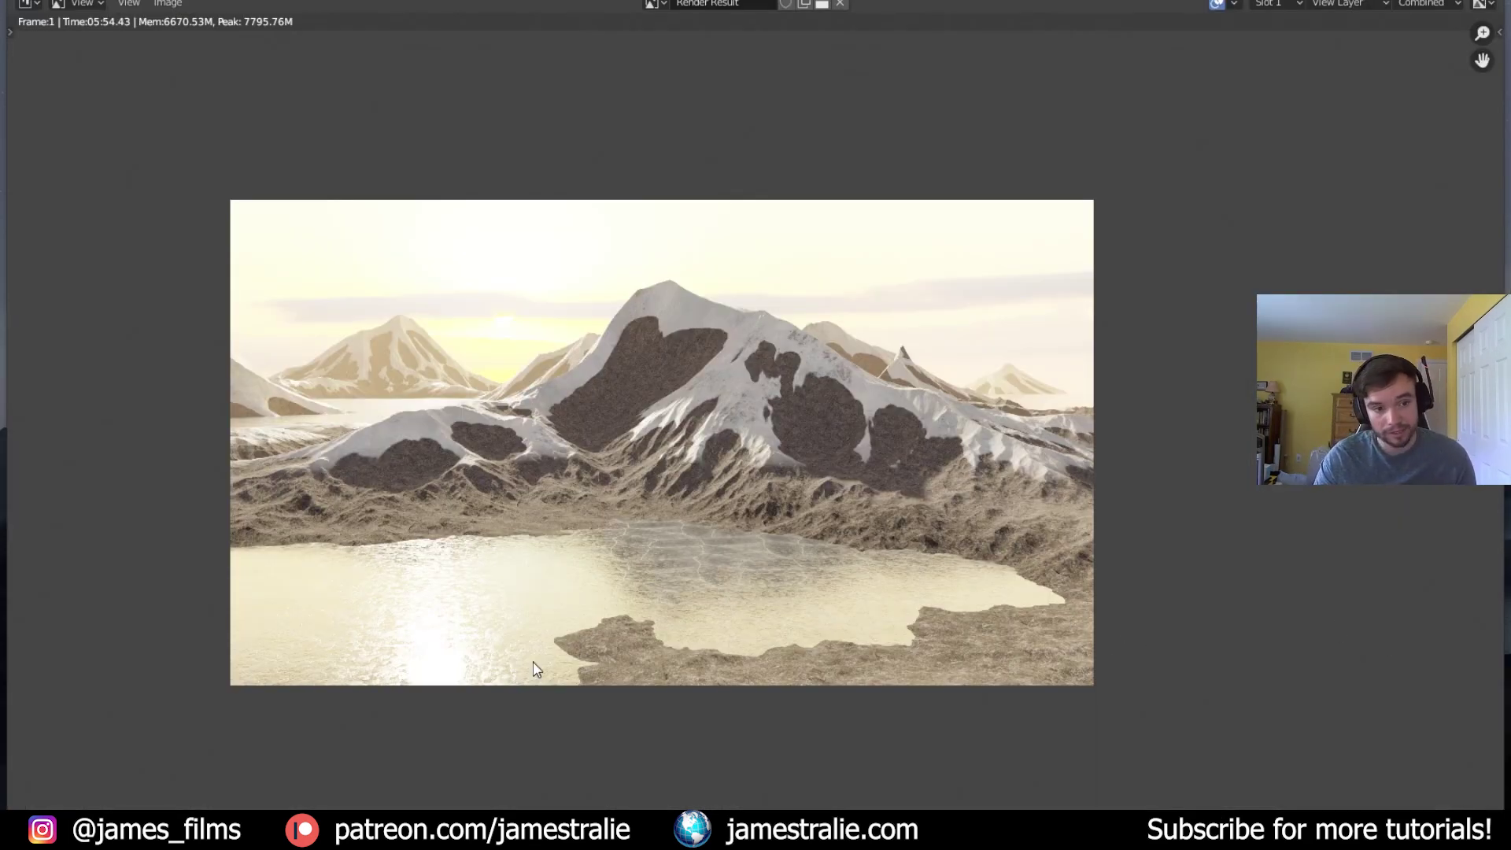
In the Compositing workspace, enable compositing nodes and connect a Viewer node to the Render Layers output
mouse_move(370, 830)
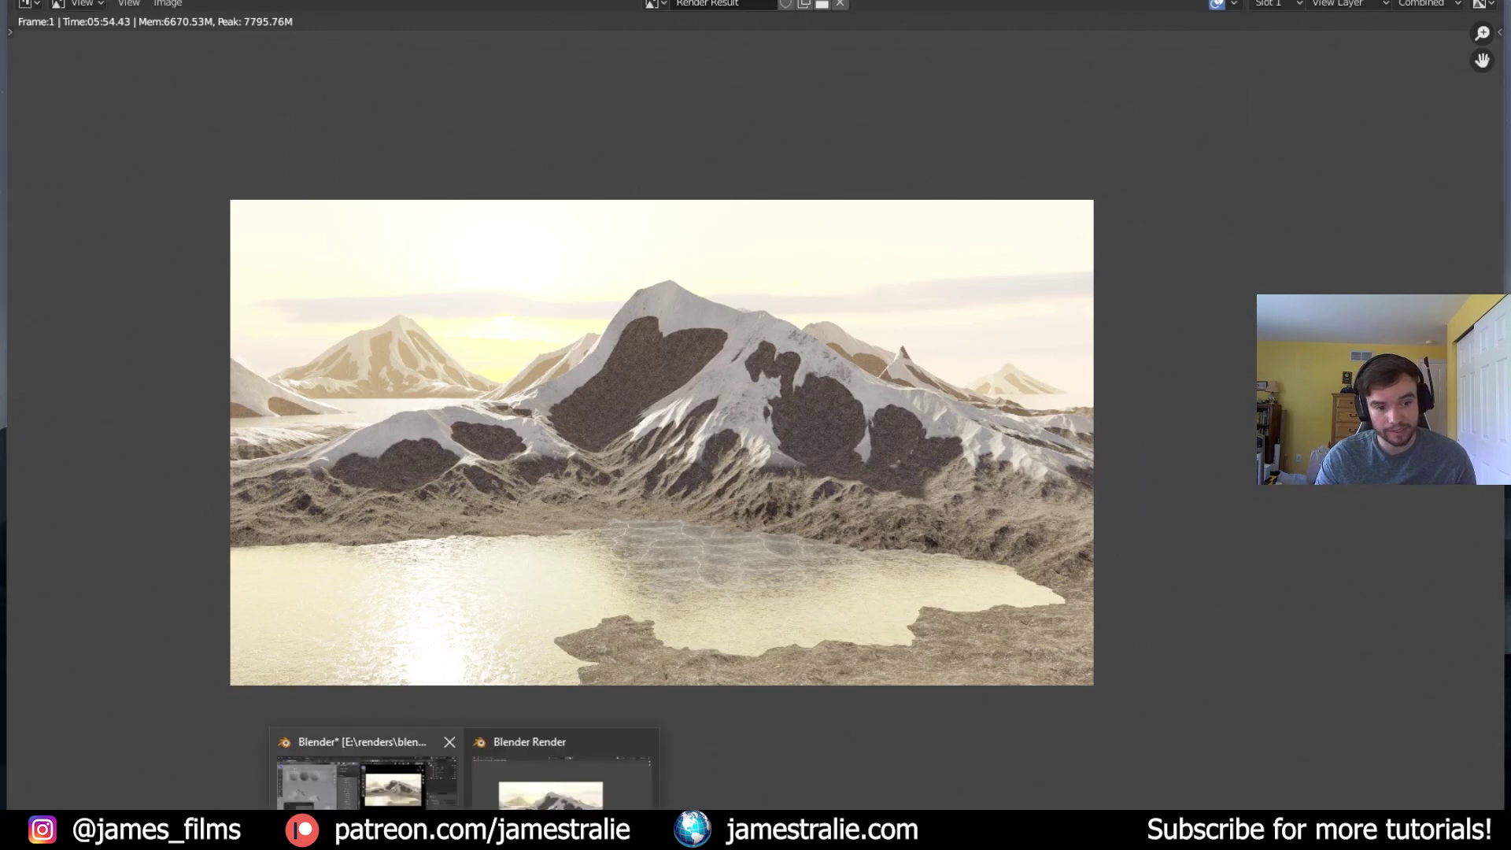
left_click(366, 775)
left_click(760, 5)
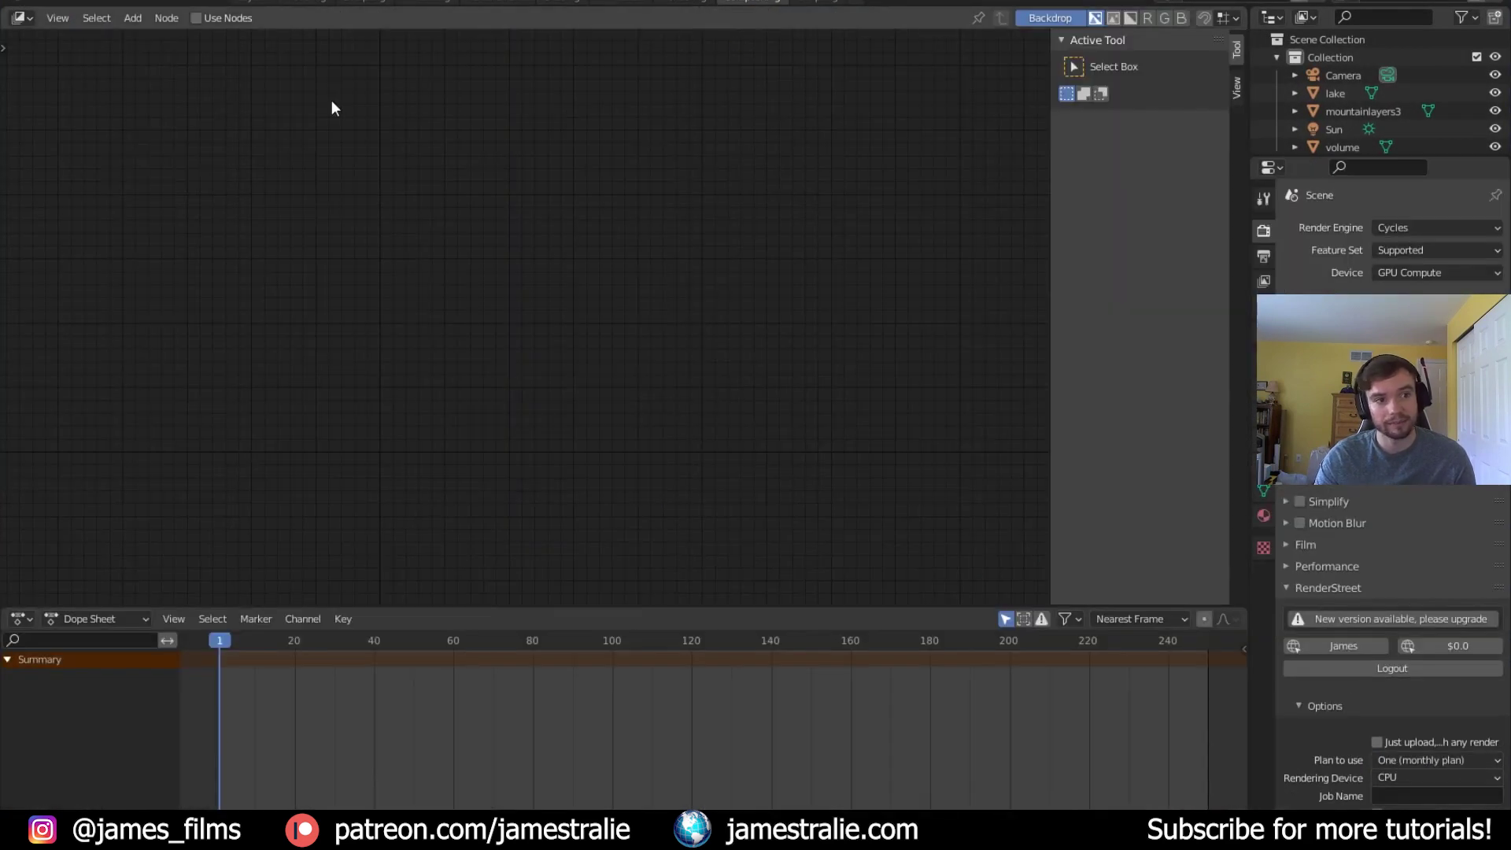
left_click(196, 17)
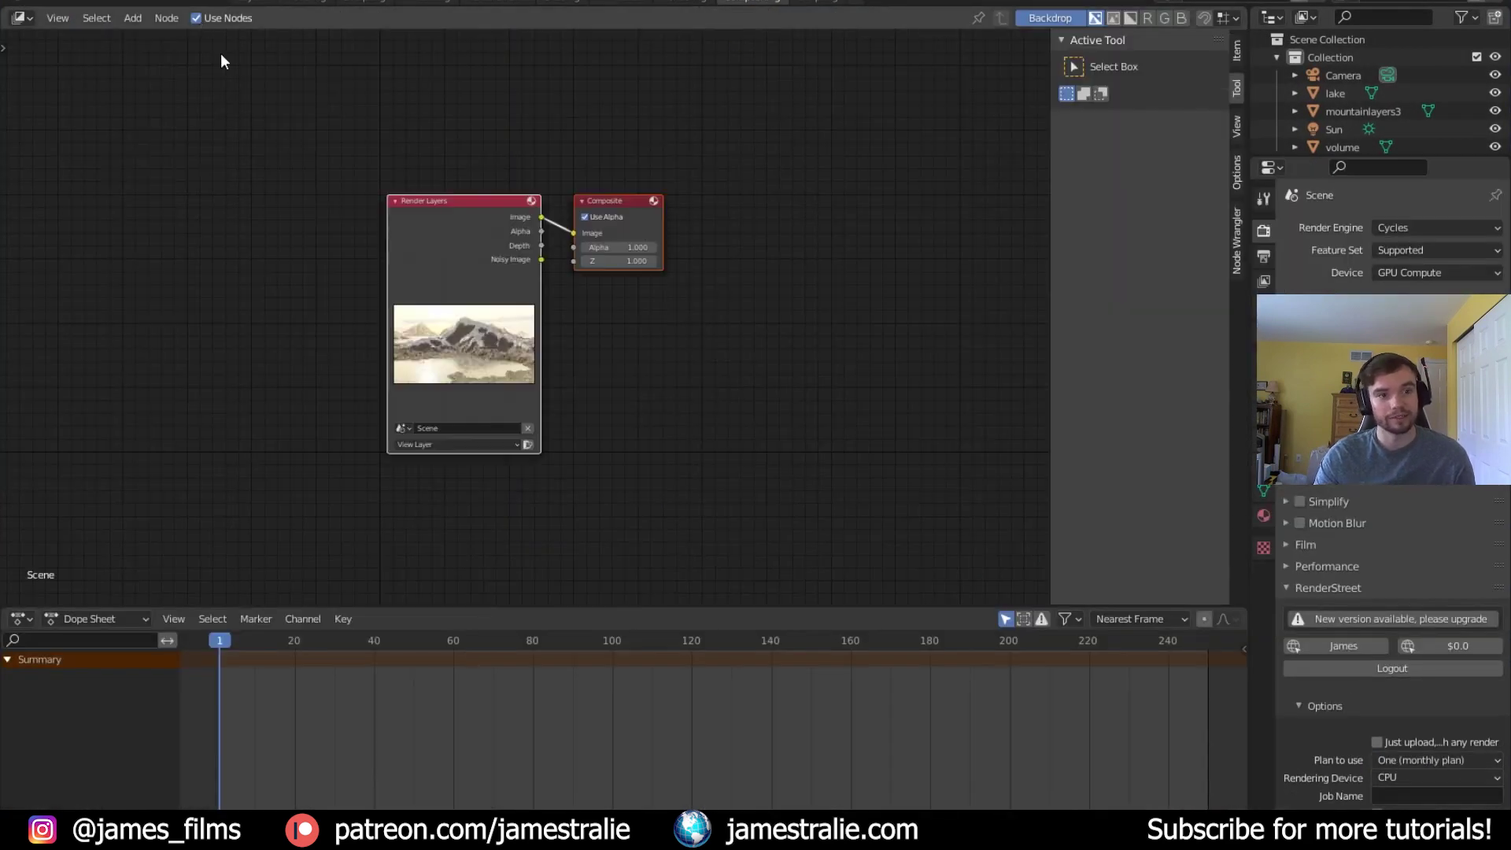
left_click(427, 225, "ctrl+shift")
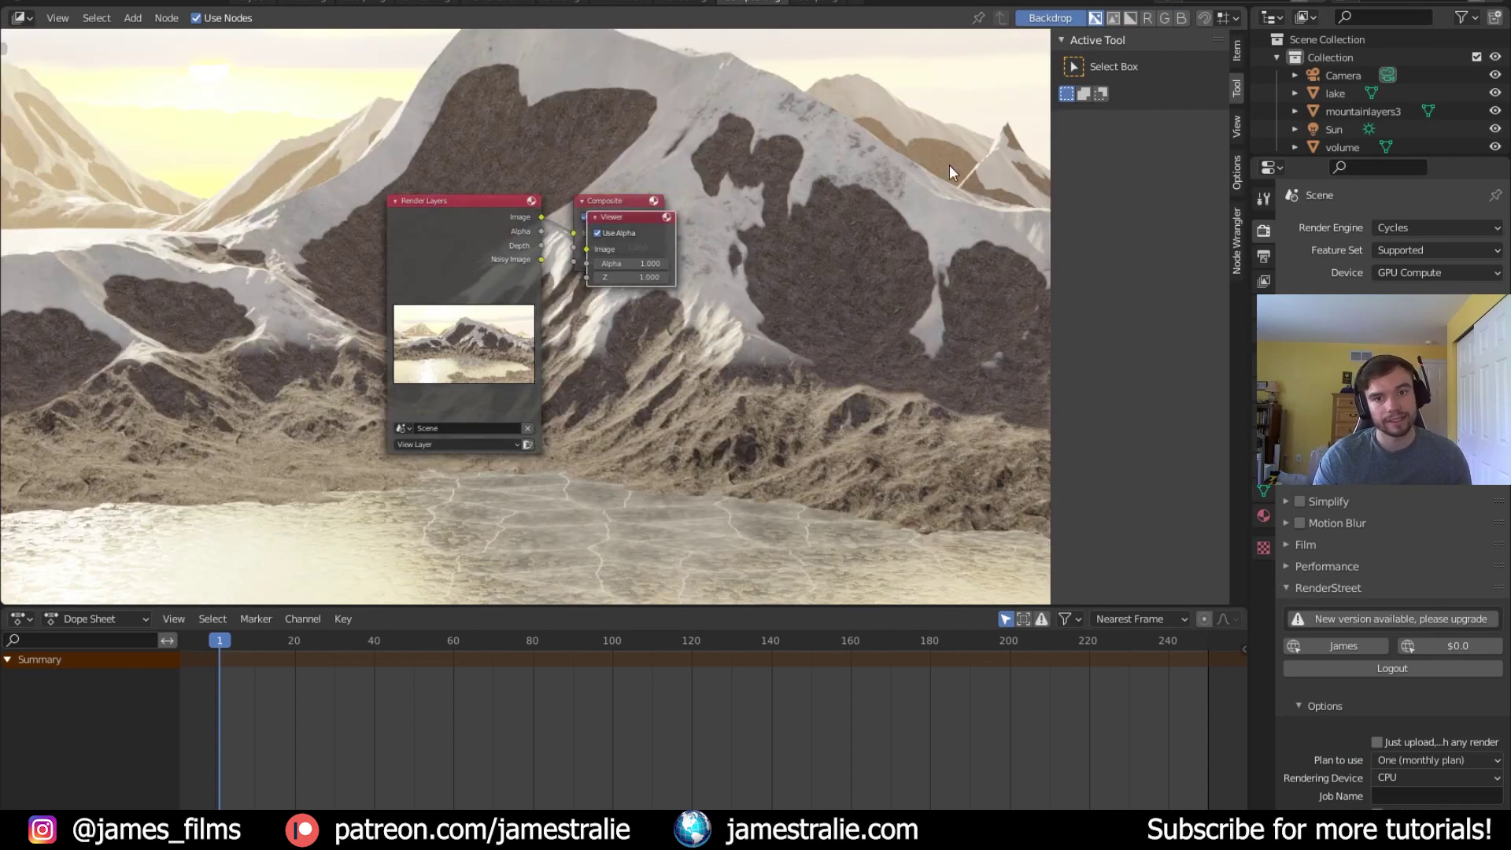
Spread the Render Layers node apart from the Viewer and Composite nodes to make room between them
left_click(730, 383)
left_click_drag(445, 217, 105, 234)
left_click_drag(623, 227, 1000, 339)
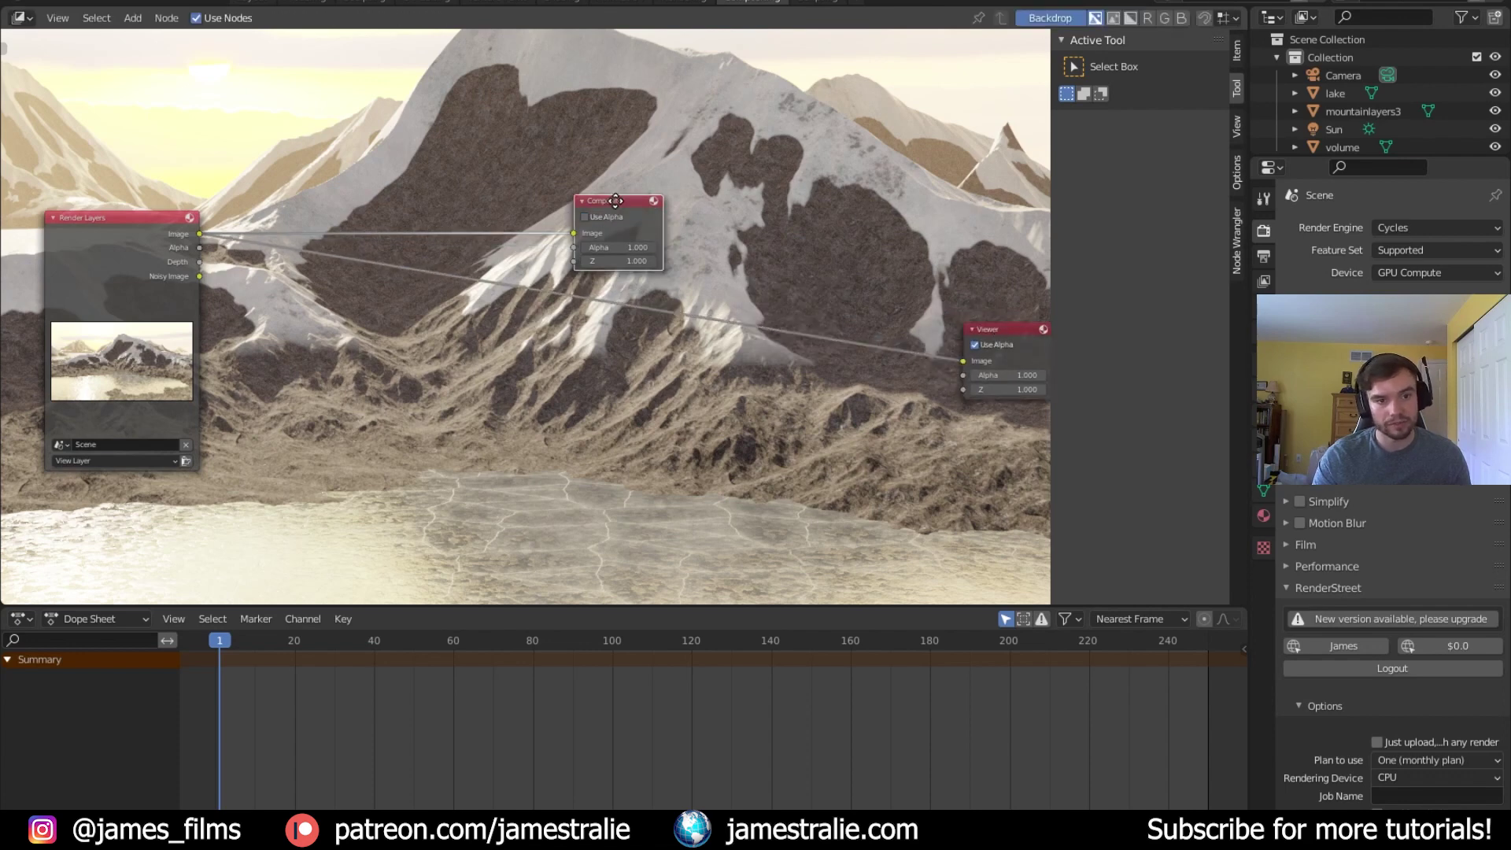
left_click_drag(610, 202, 1022, 155)
Fit the compositor backdrop to the editor and reduce its zoom to about 0.32
left_click(1236, 126)
left_click(1236, 166)
left_click(1235, 134)
left_click(1150, 168)
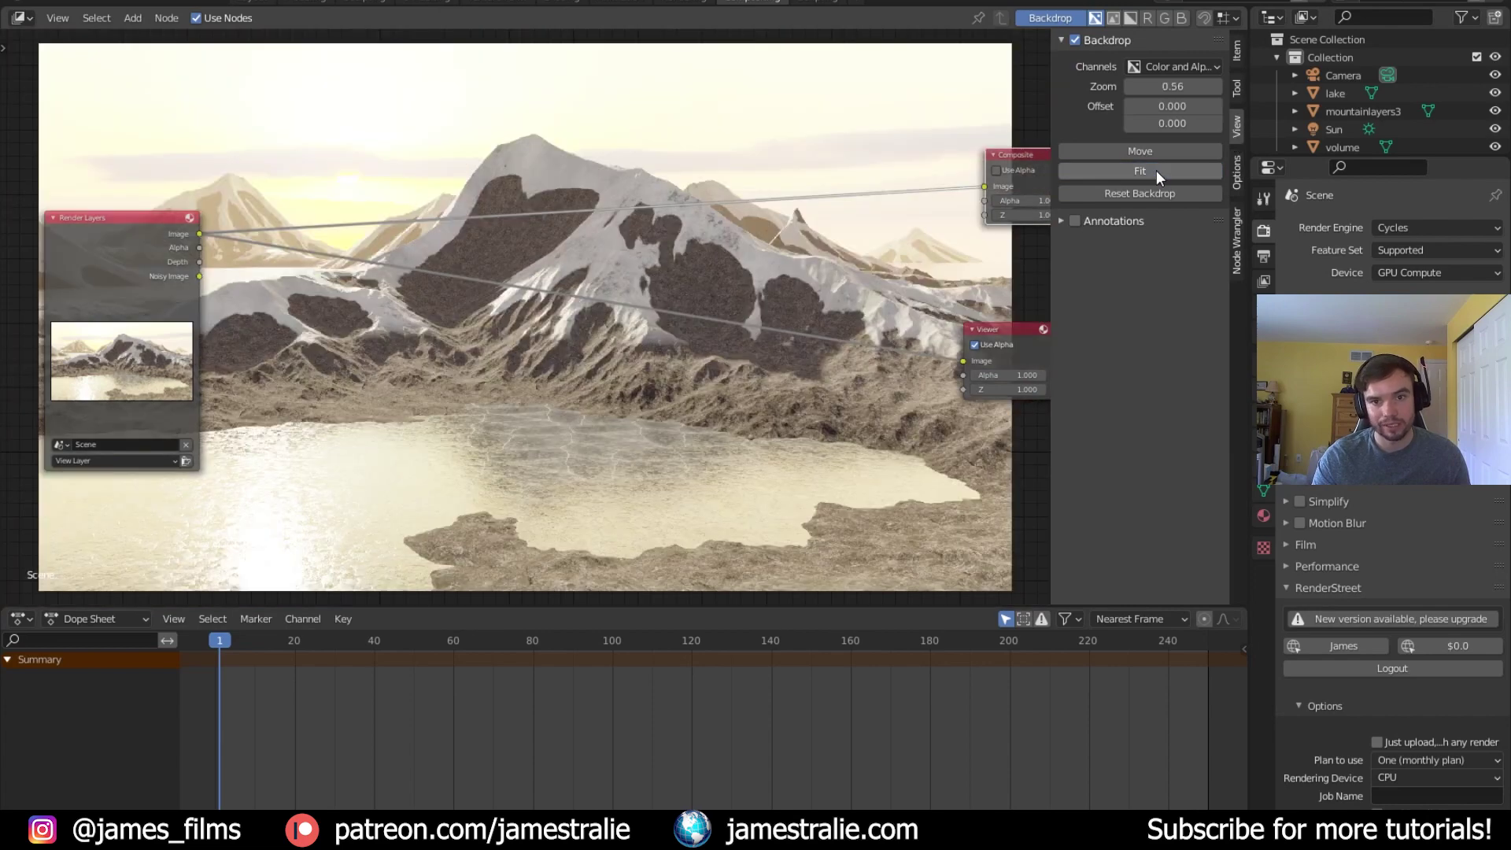
mouse_move(1173, 87)
left_mouse_down()
mouse_move(1143, 87)
mouse_move(1178, 93)
left_mouse_up()
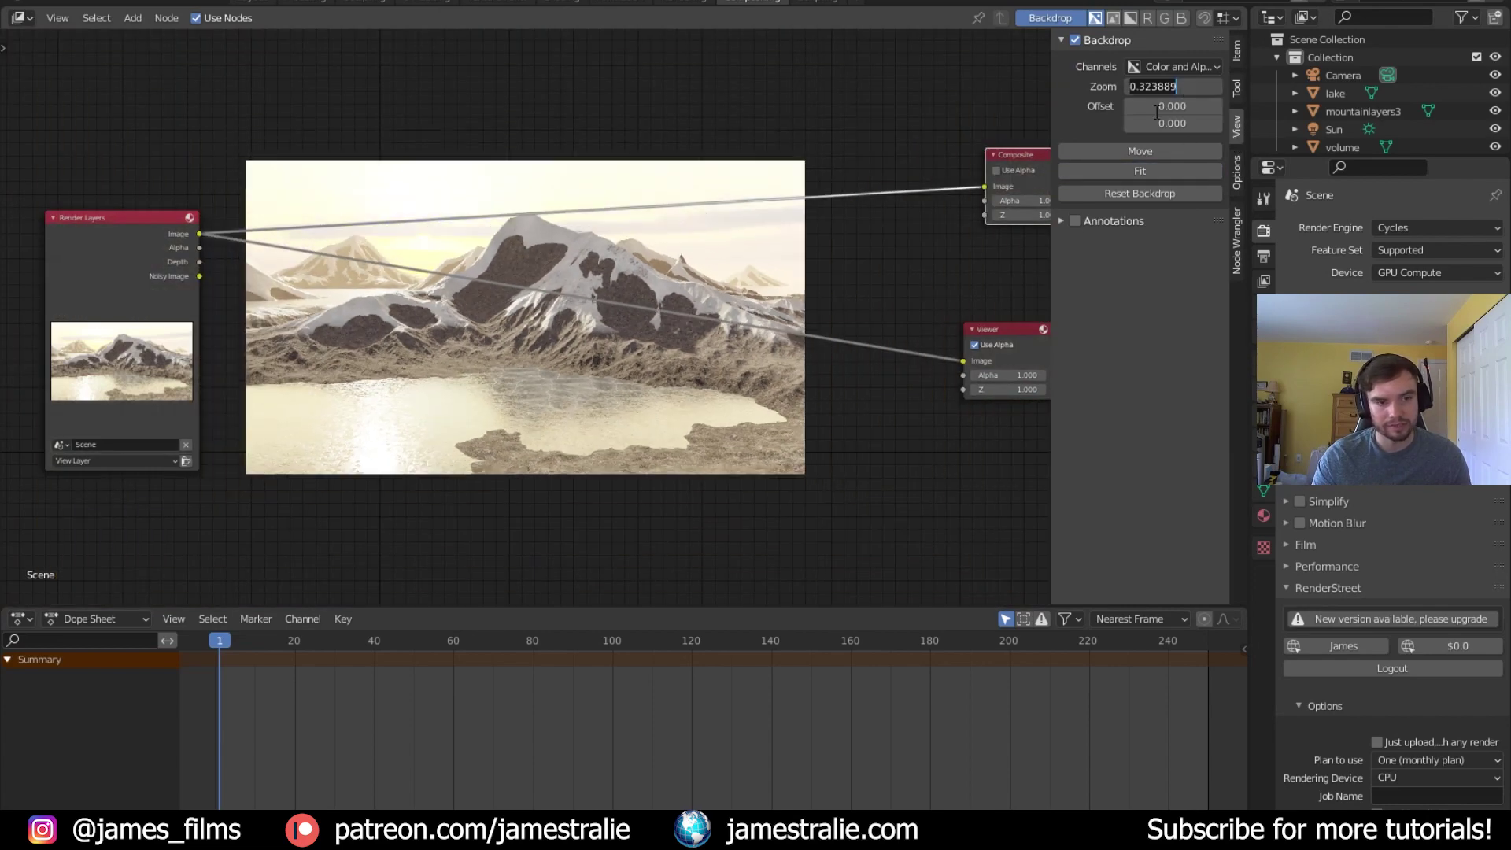
key("Return")
scroll(420, 348, "down", 2)
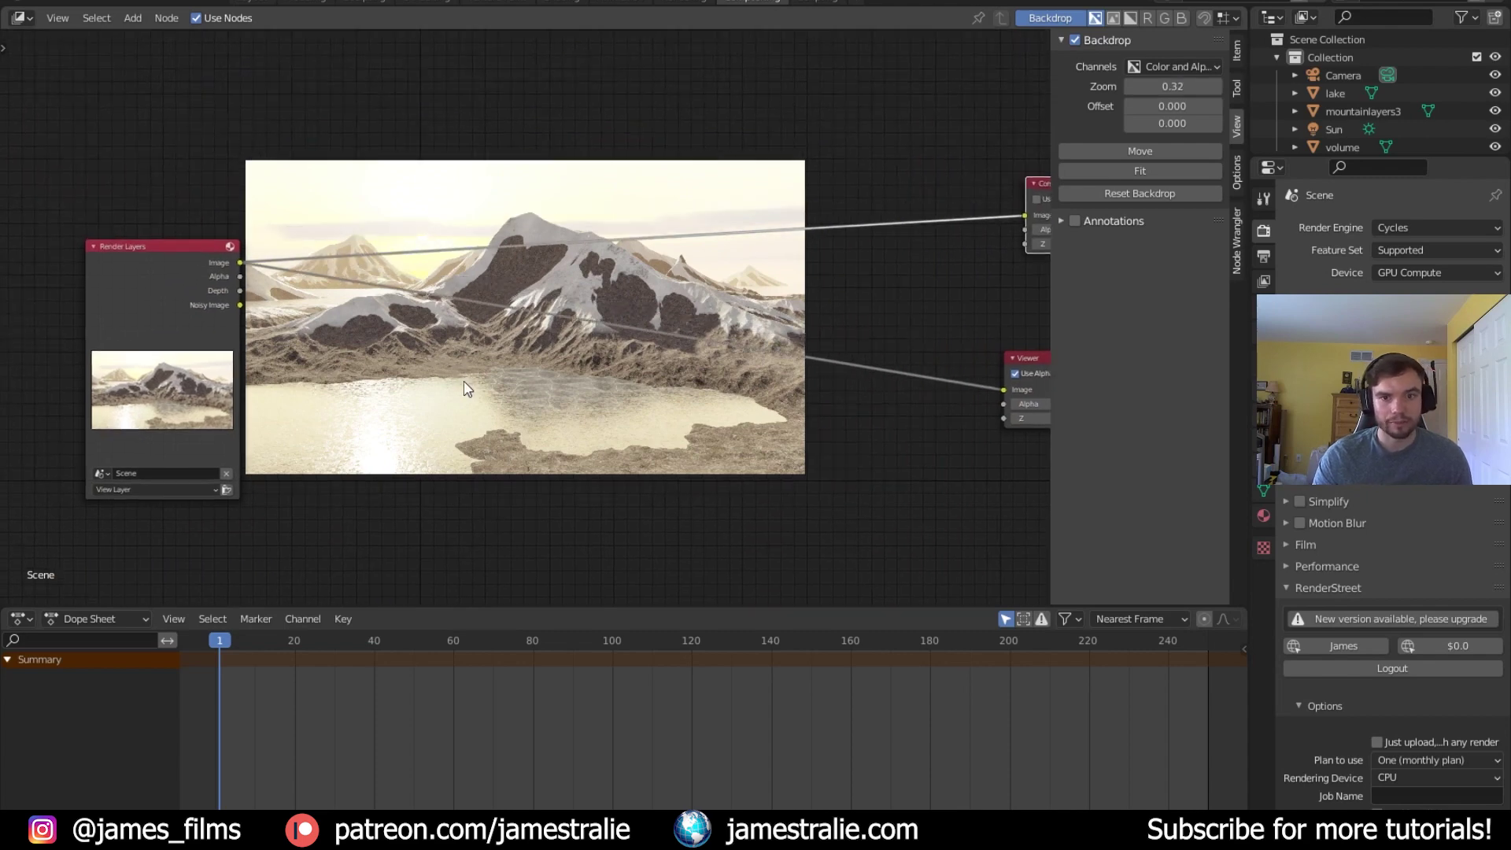
scroll(475, 357, "right", 3)
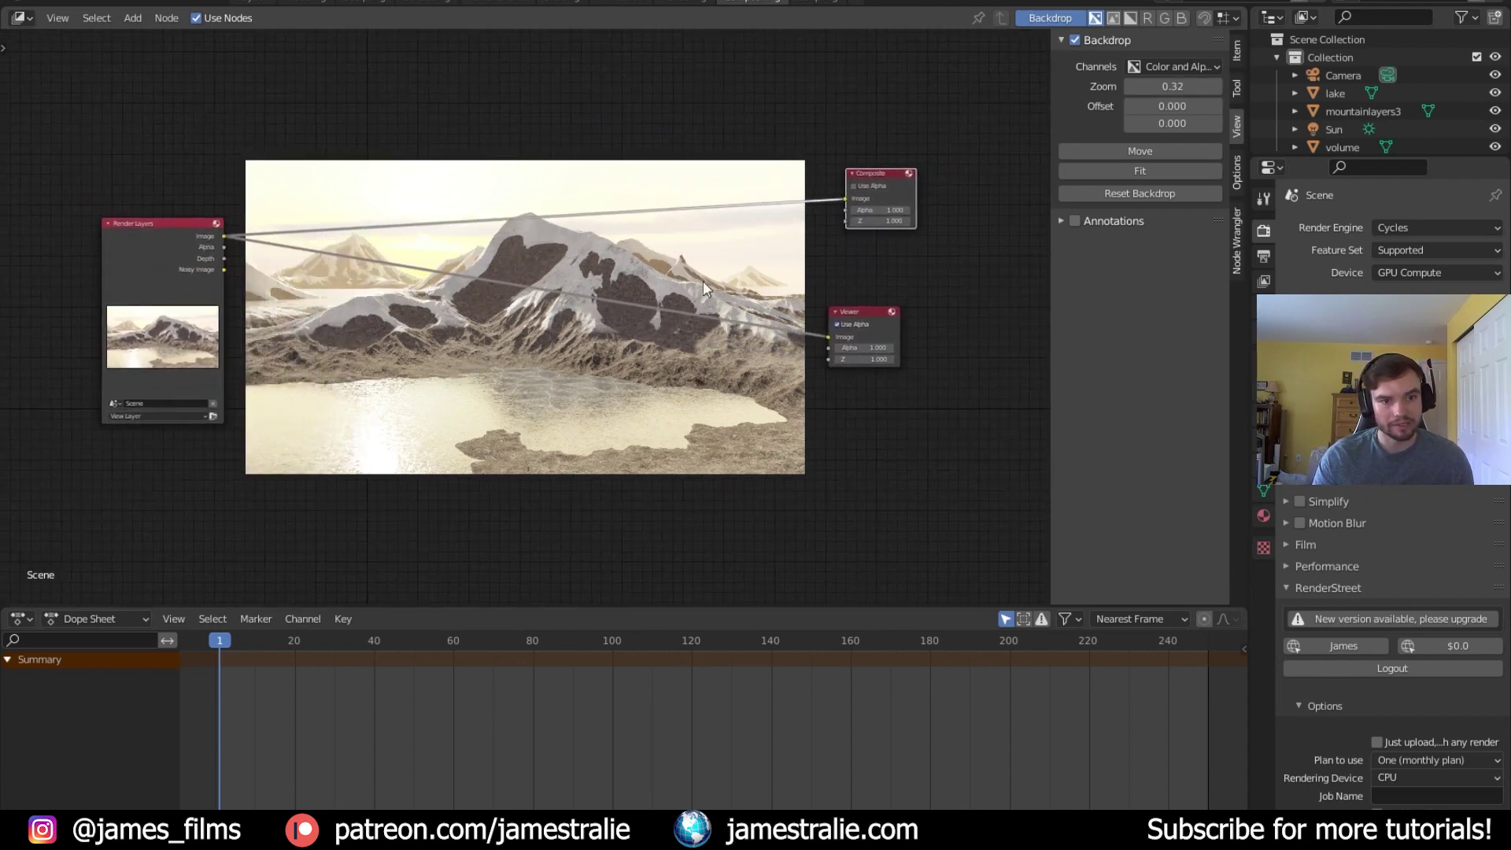
Insert a Filter node of type Soften between the Render Layers and Viewer nodes
left_click_drag(886, 319, 968, 344)
key("shift+a")
left_click(596, 317)
type("filter")
key("Return")
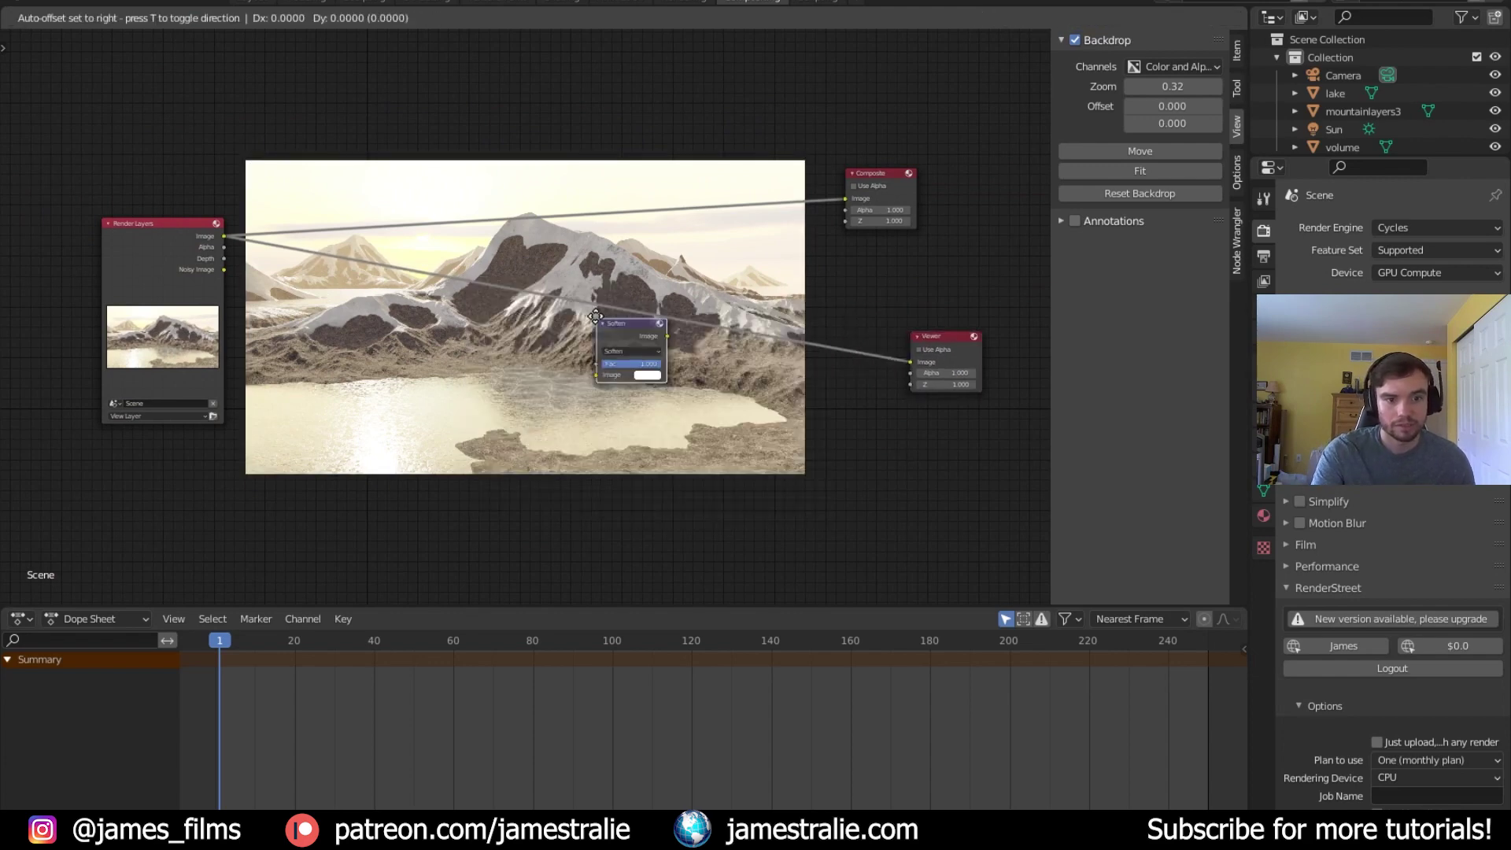
left_click(783, 325)
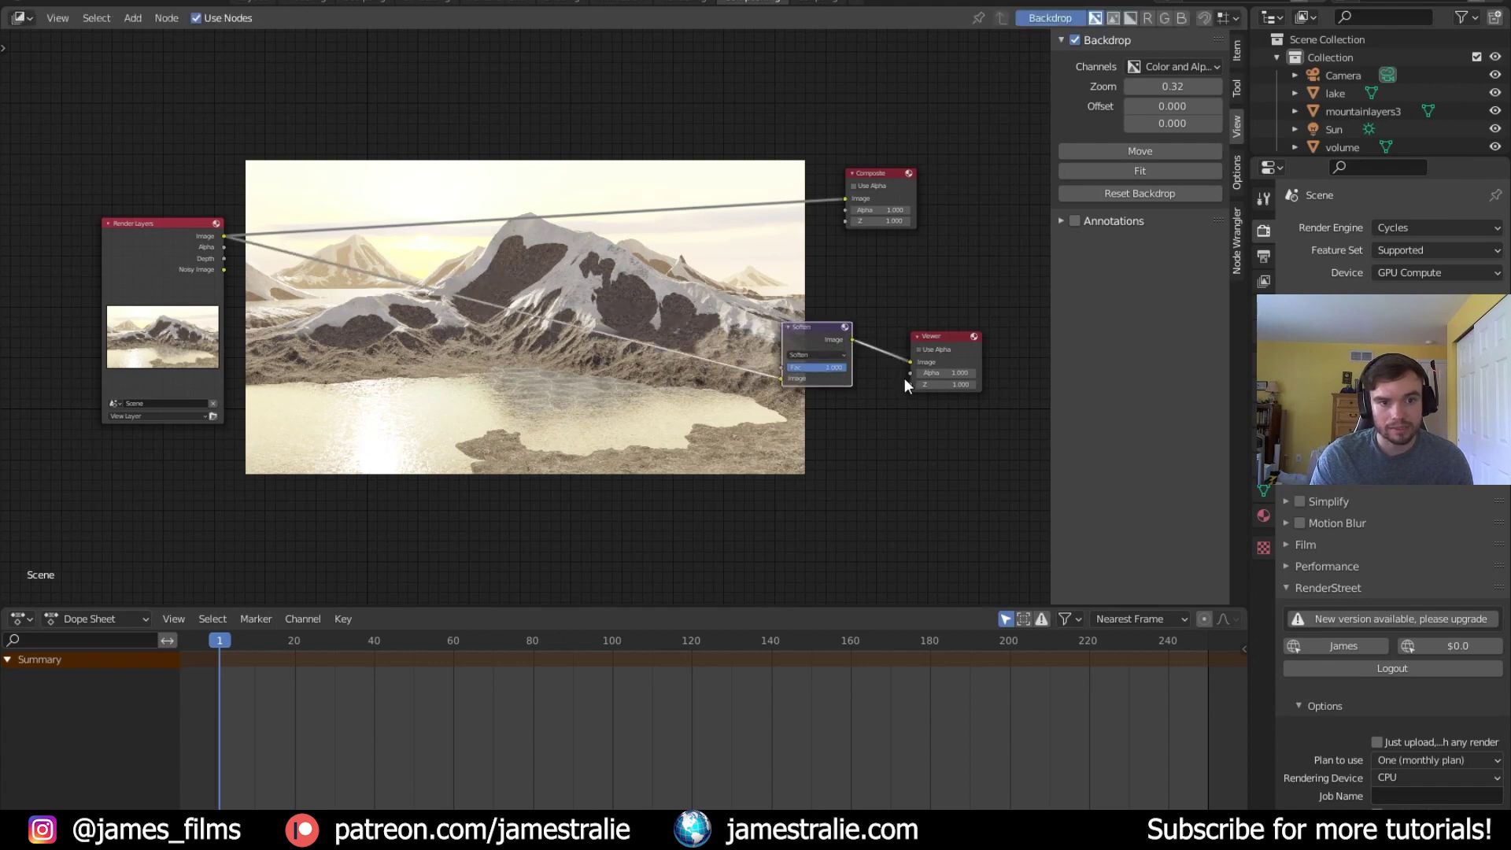
Enlarge the backdrop zoom to 0.49 and set the Soften filter's factor to 0.375
scroll(904, 378, "up", 2)
scroll(902, 380, "down", 1)
left_click_drag(1165, 93, 1208, 93)
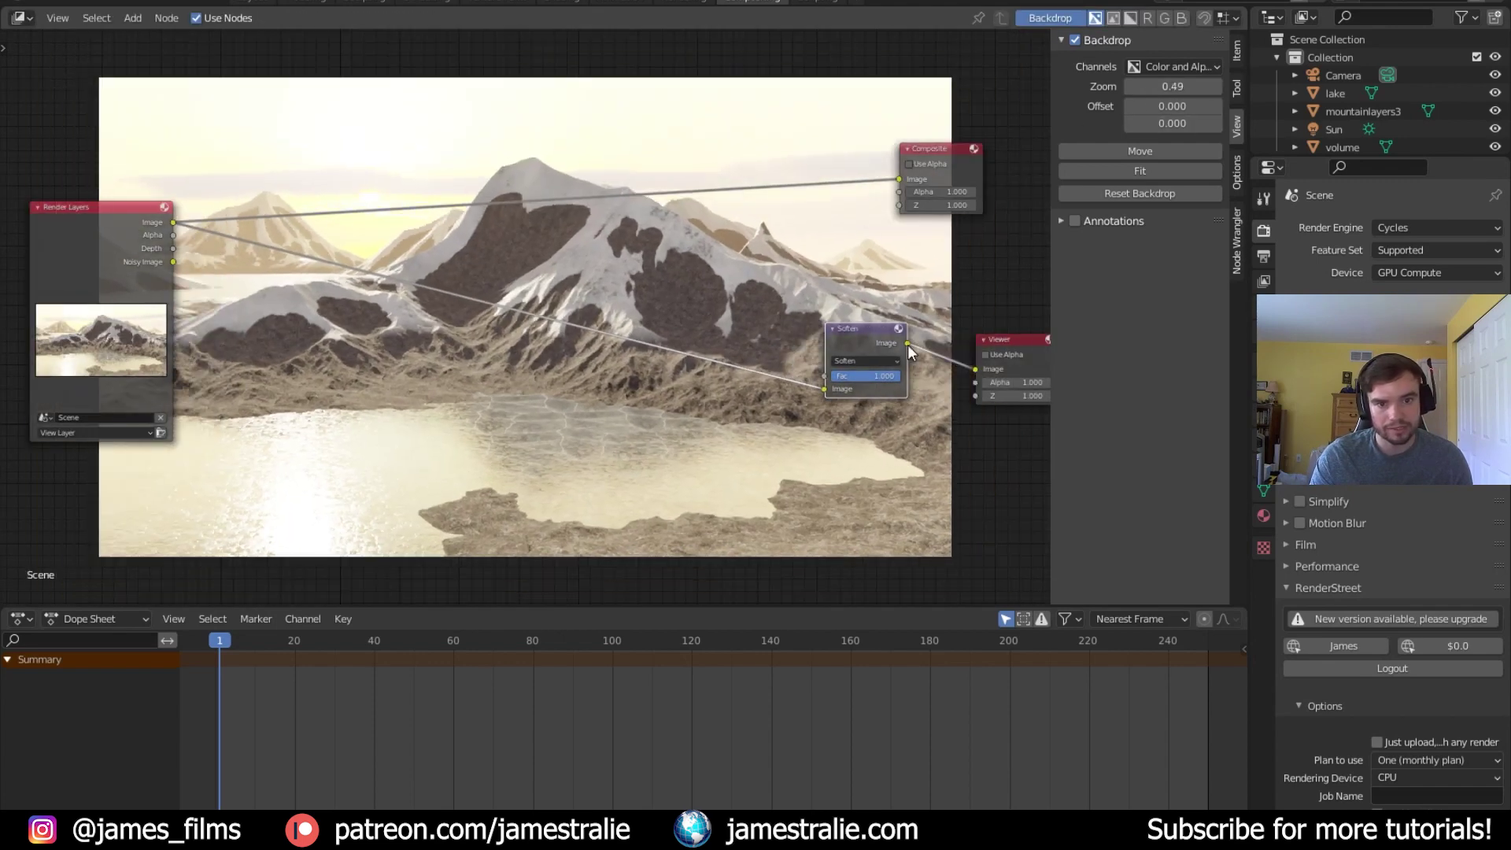
mouse_move(875, 377)
left_mouse_down()
mouse_move(834, 377)
mouse_move(900, 376)
mouse_move(854, 376)
left_mouse_up()
Insert a second Filter node ahead of the Soften node, set it to Sharpen, and lower its factor to 0.058
key("shift+a")
left_click(638, 272)
type("f")
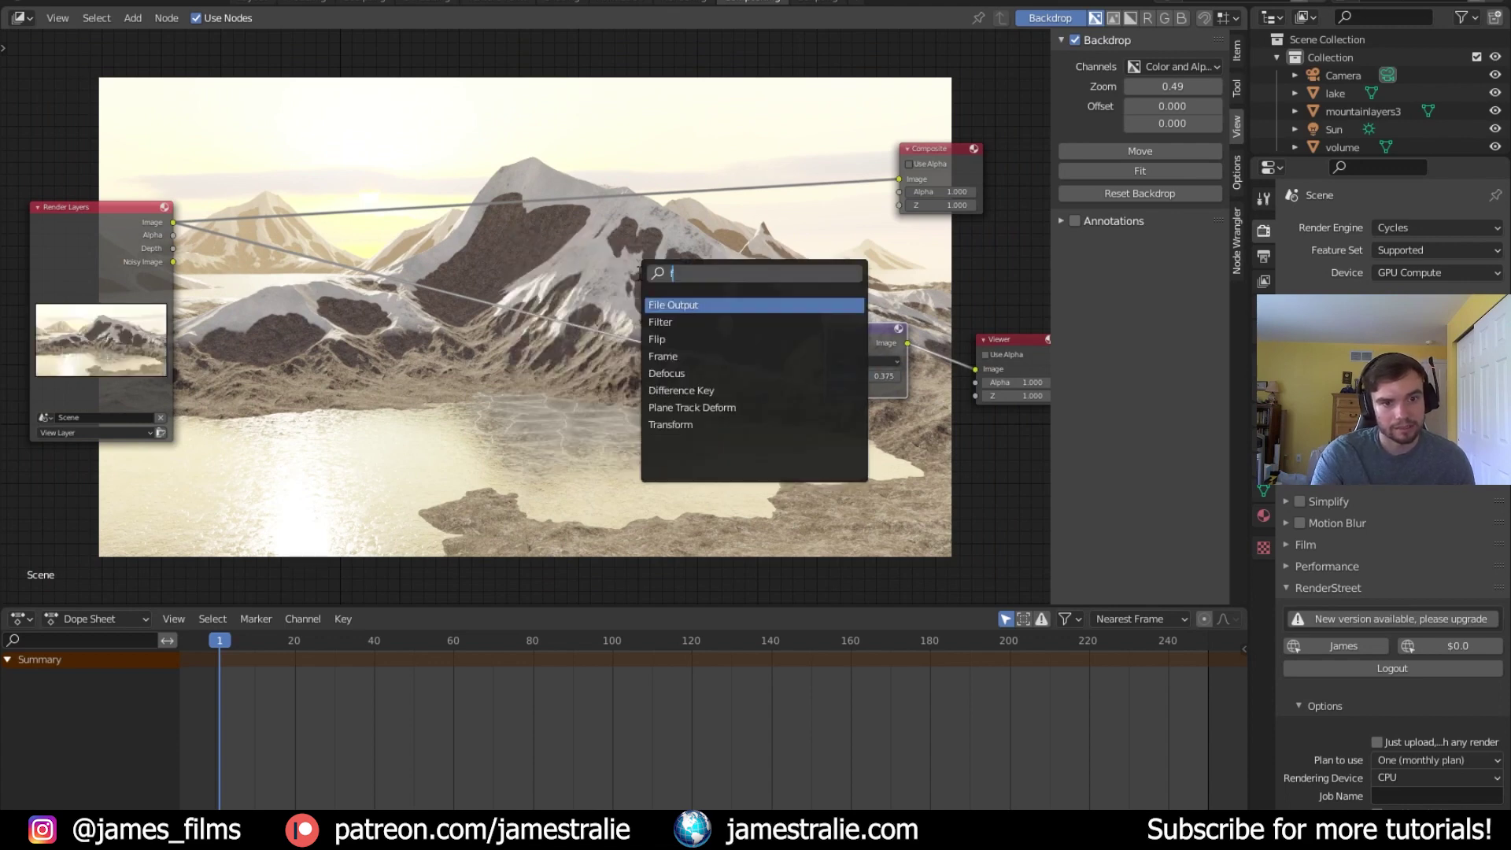
type("soft")
key("Return")
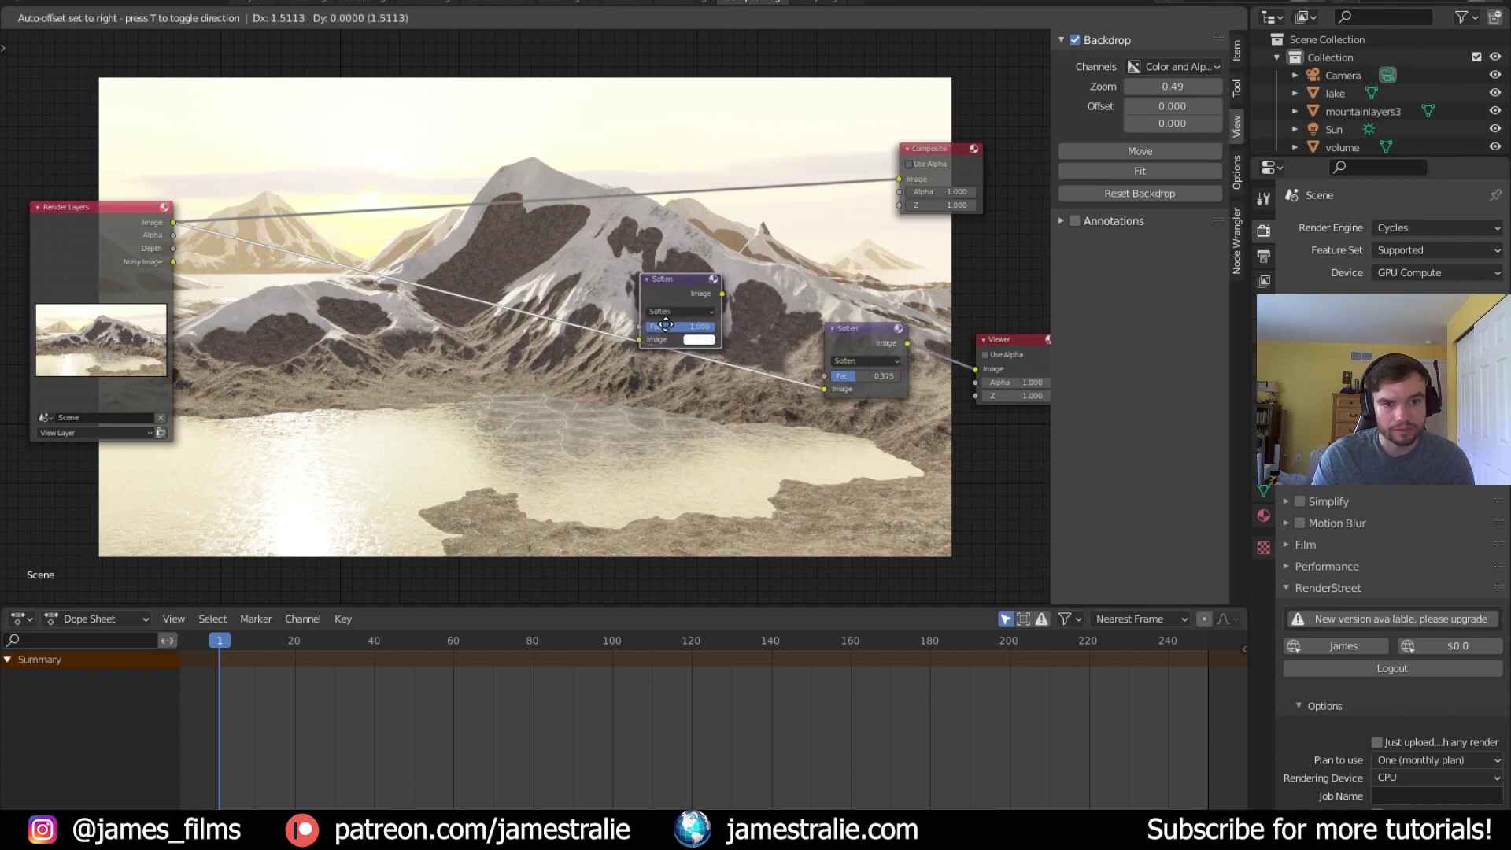
left_click(719, 377)
left_click(758, 366)
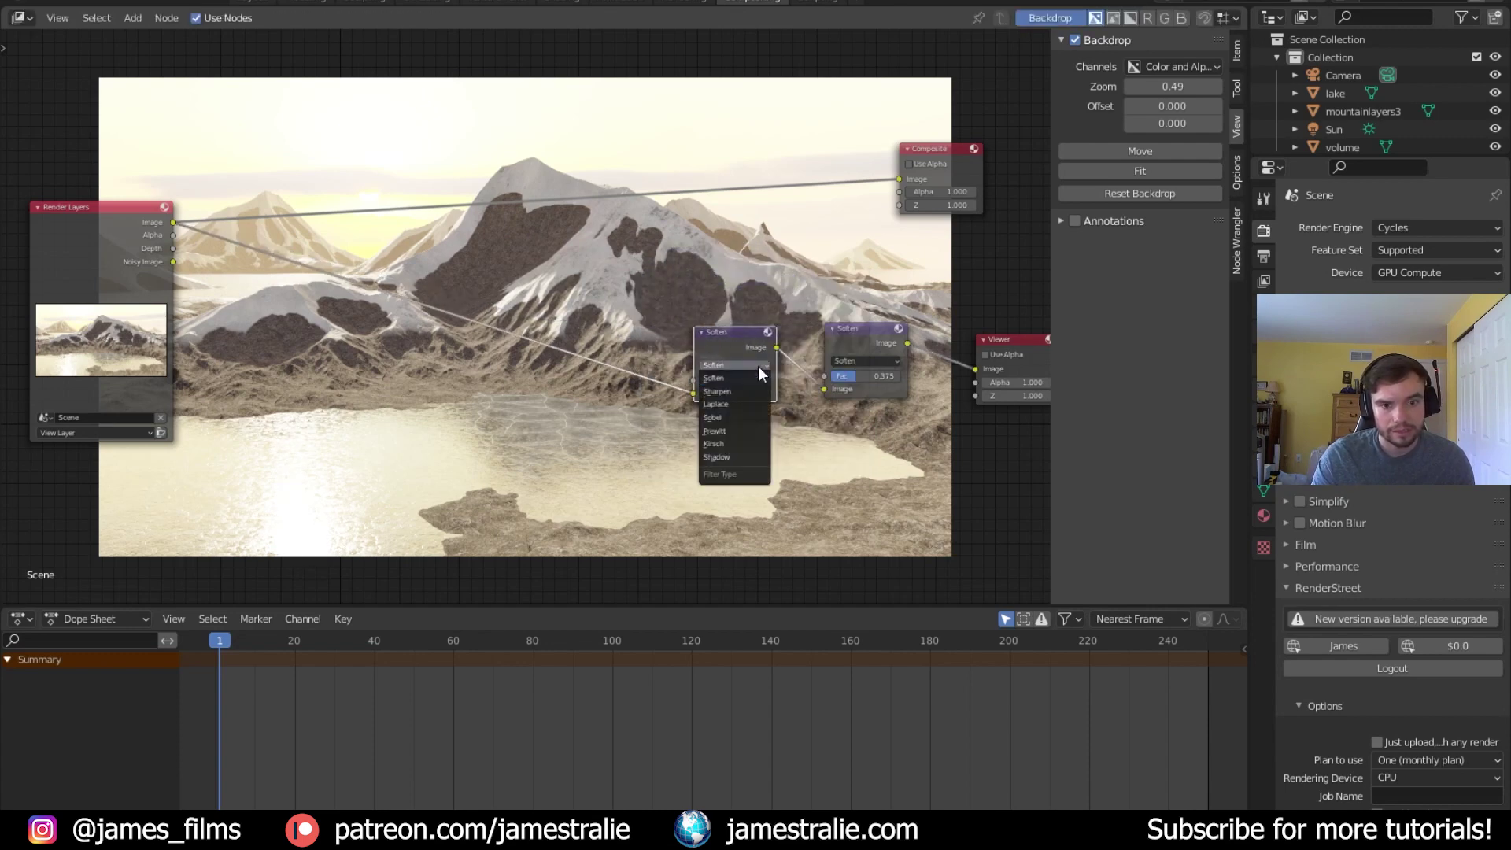
left_click(754, 390)
left_click_drag(751, 379, 703, 379)
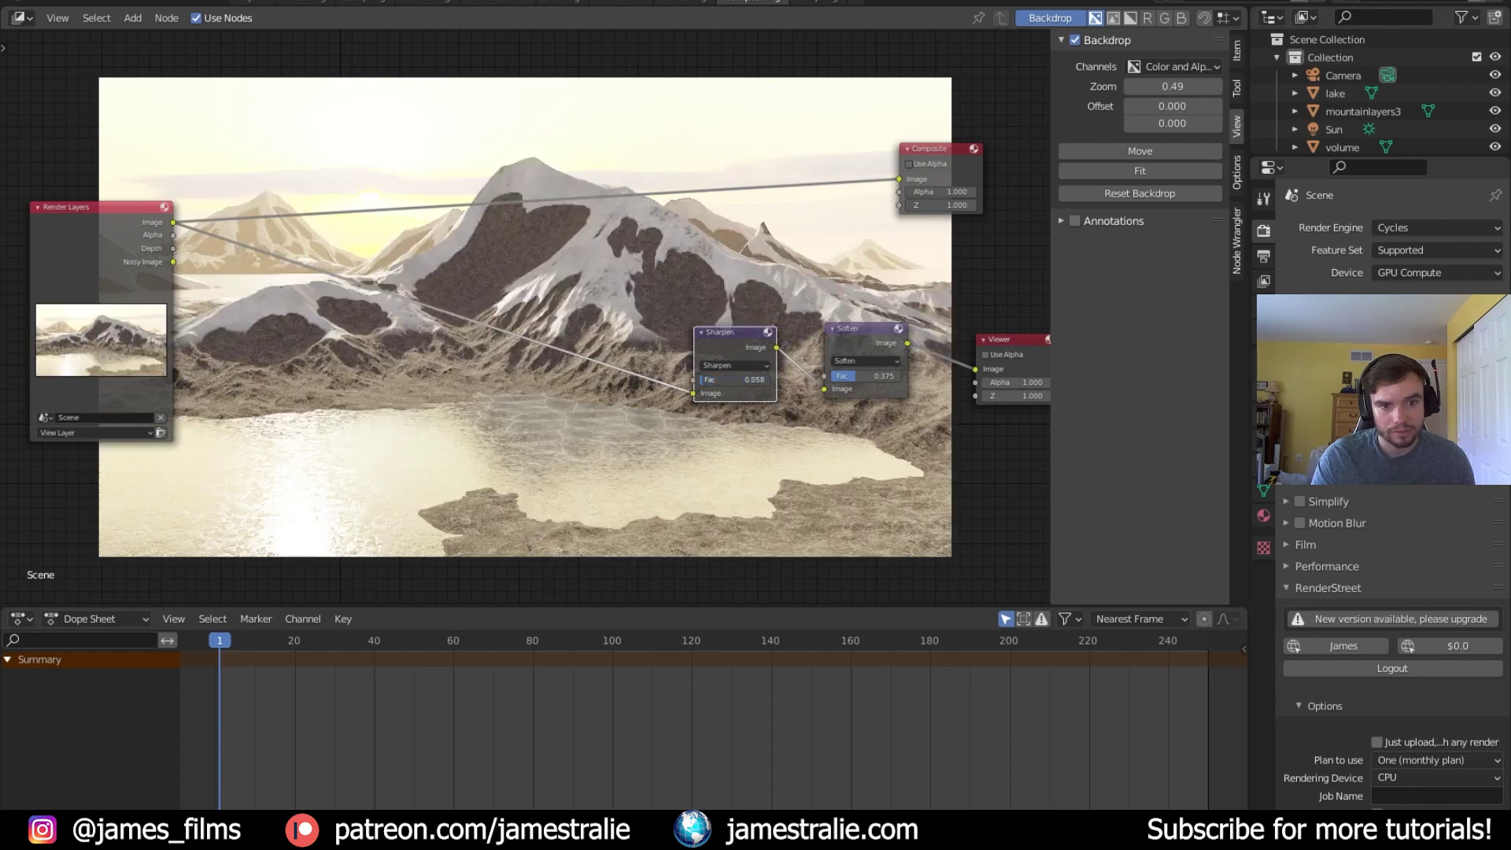
Insert a Glare node between the Soften and Viewer nodes and set its type to Fog Glow
key("shift+a")
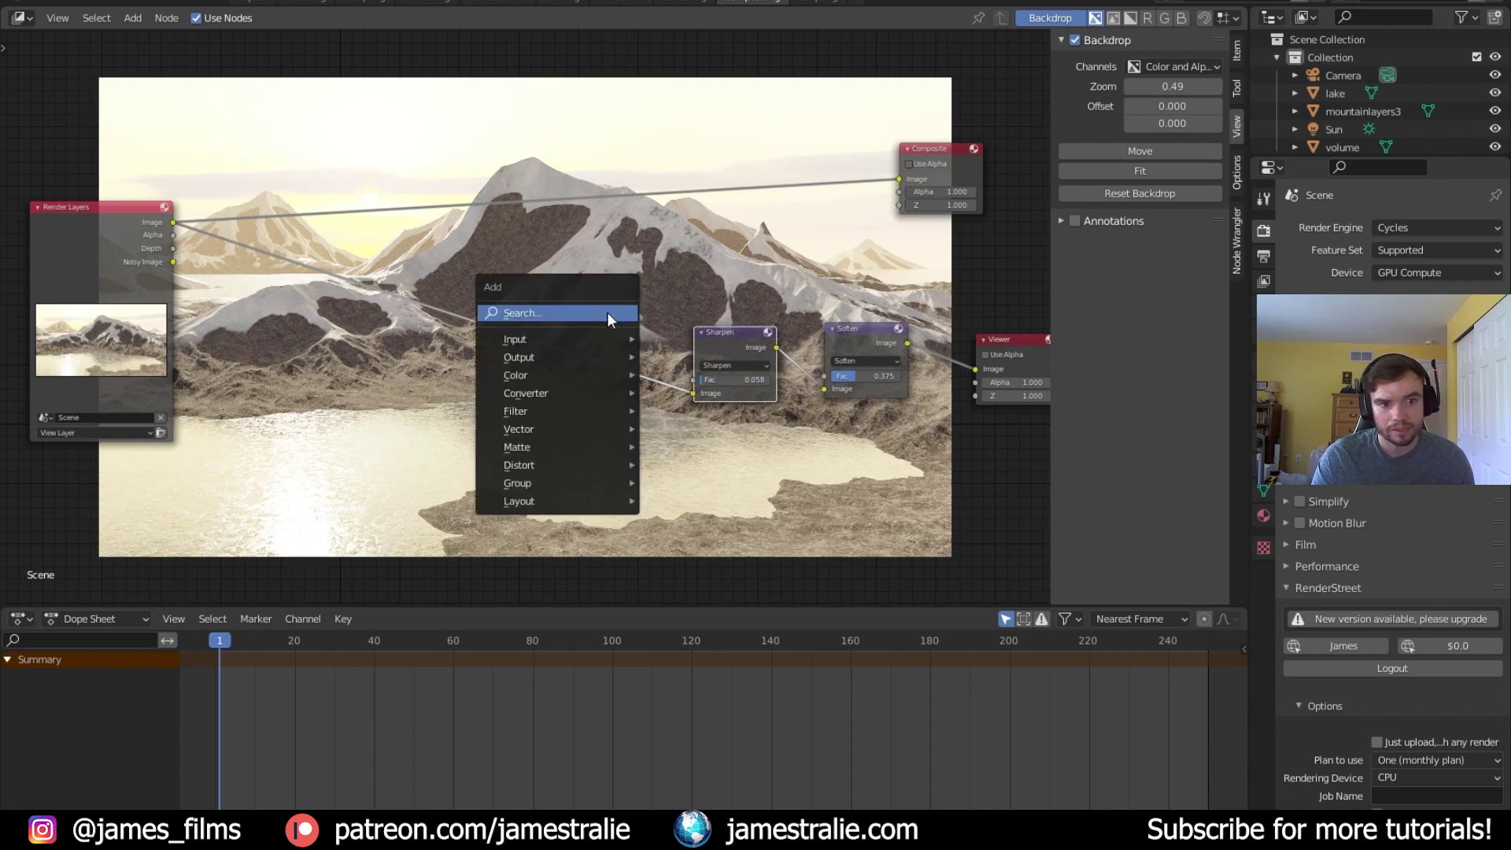
mouse_move(578, 415)
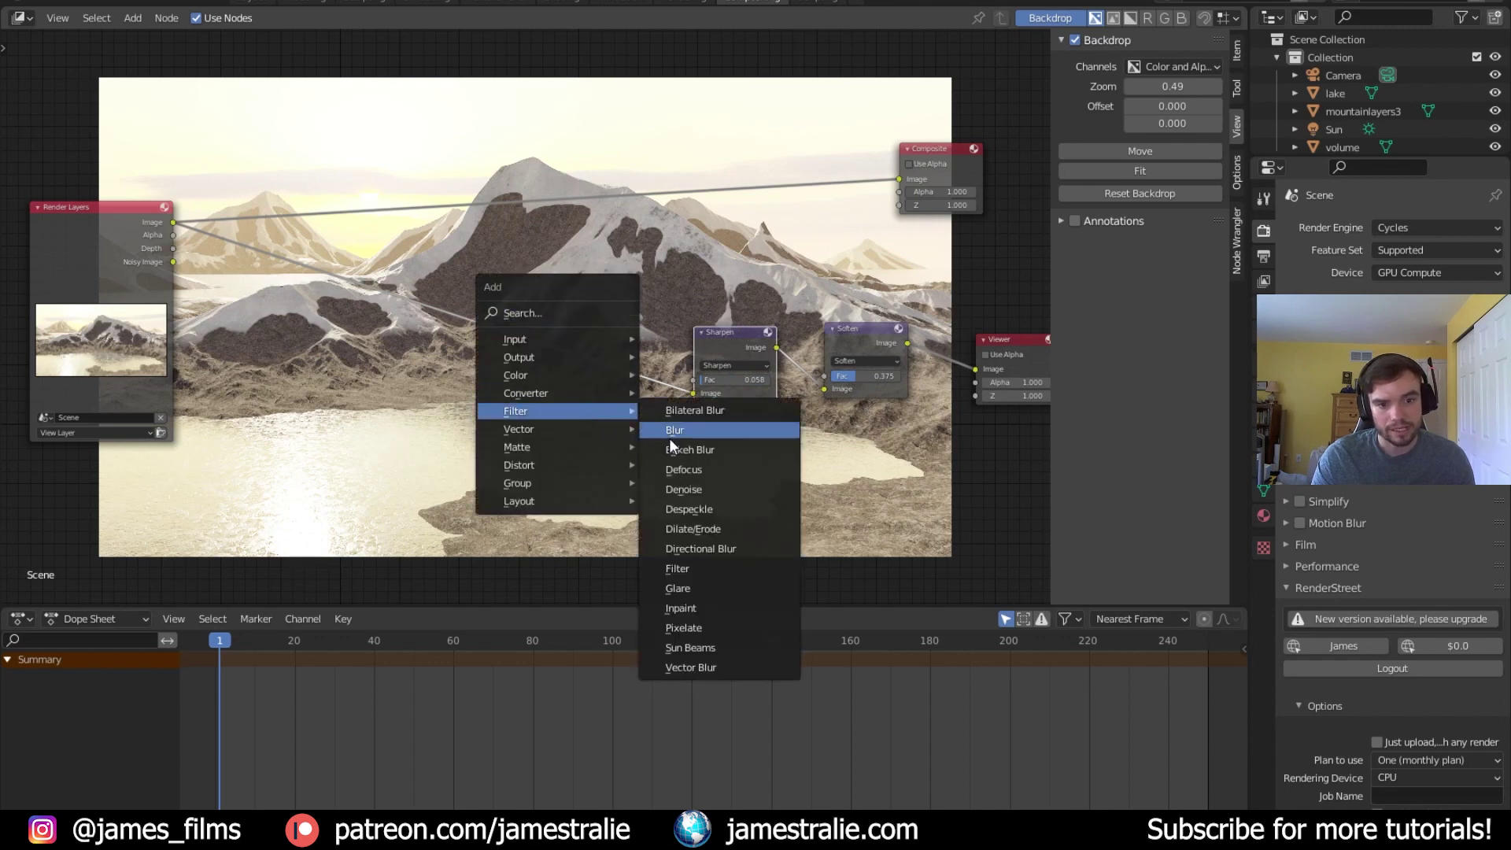
left_click(725, 589)
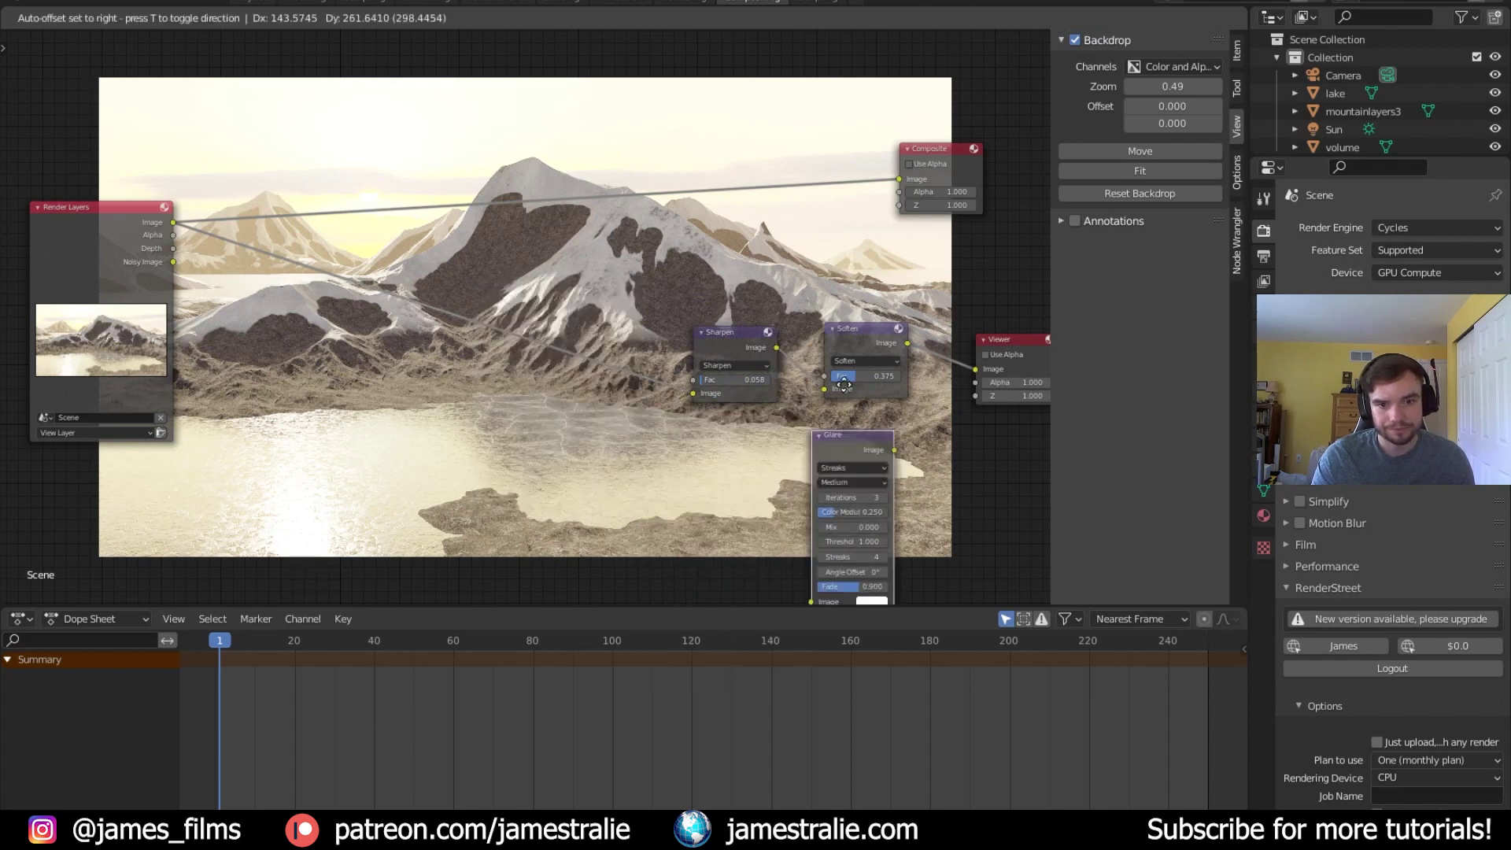
left_click(907, 315)
middle_click_drag(863, 303, 786, 285)
left_click(913, 329)
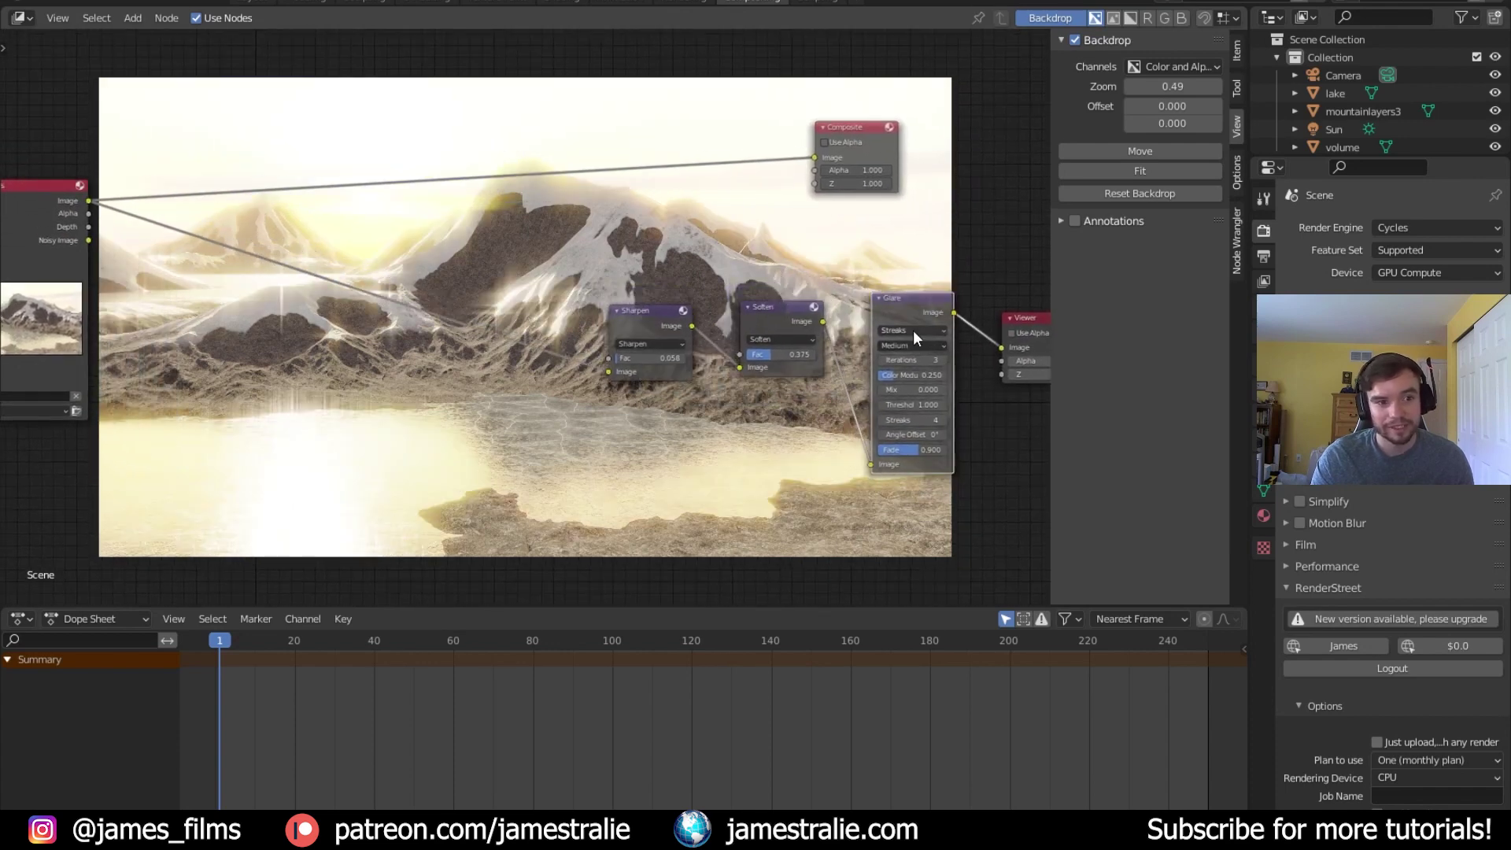
left_click(914, 368)
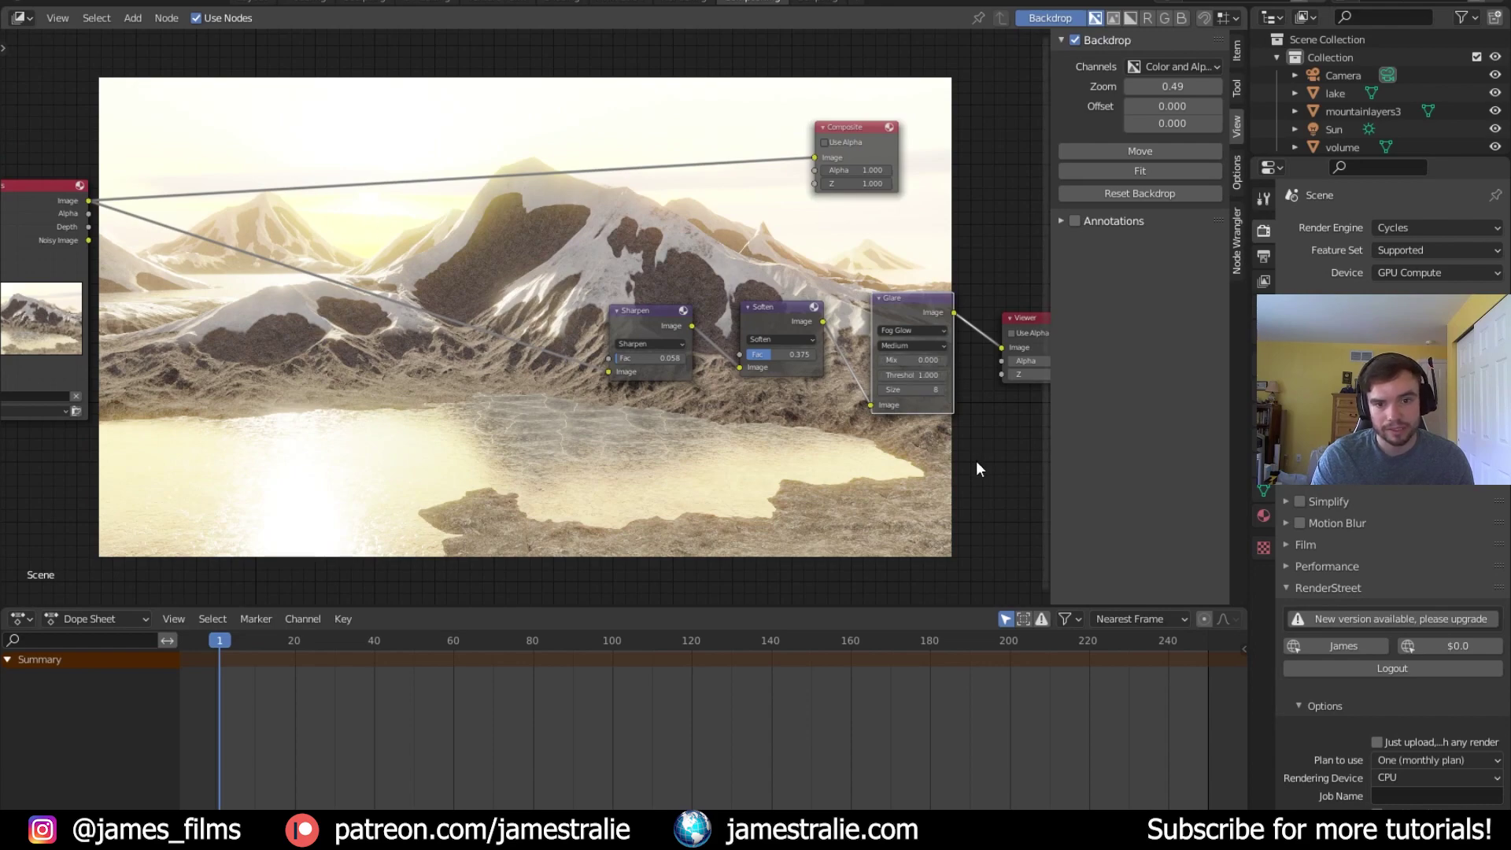
Set the Glare node's mix to 0.100 and lower its threshold to 0.500
scroll(976, 458, "up", 3)
middle_click_drag(869, 454, 815, 471)
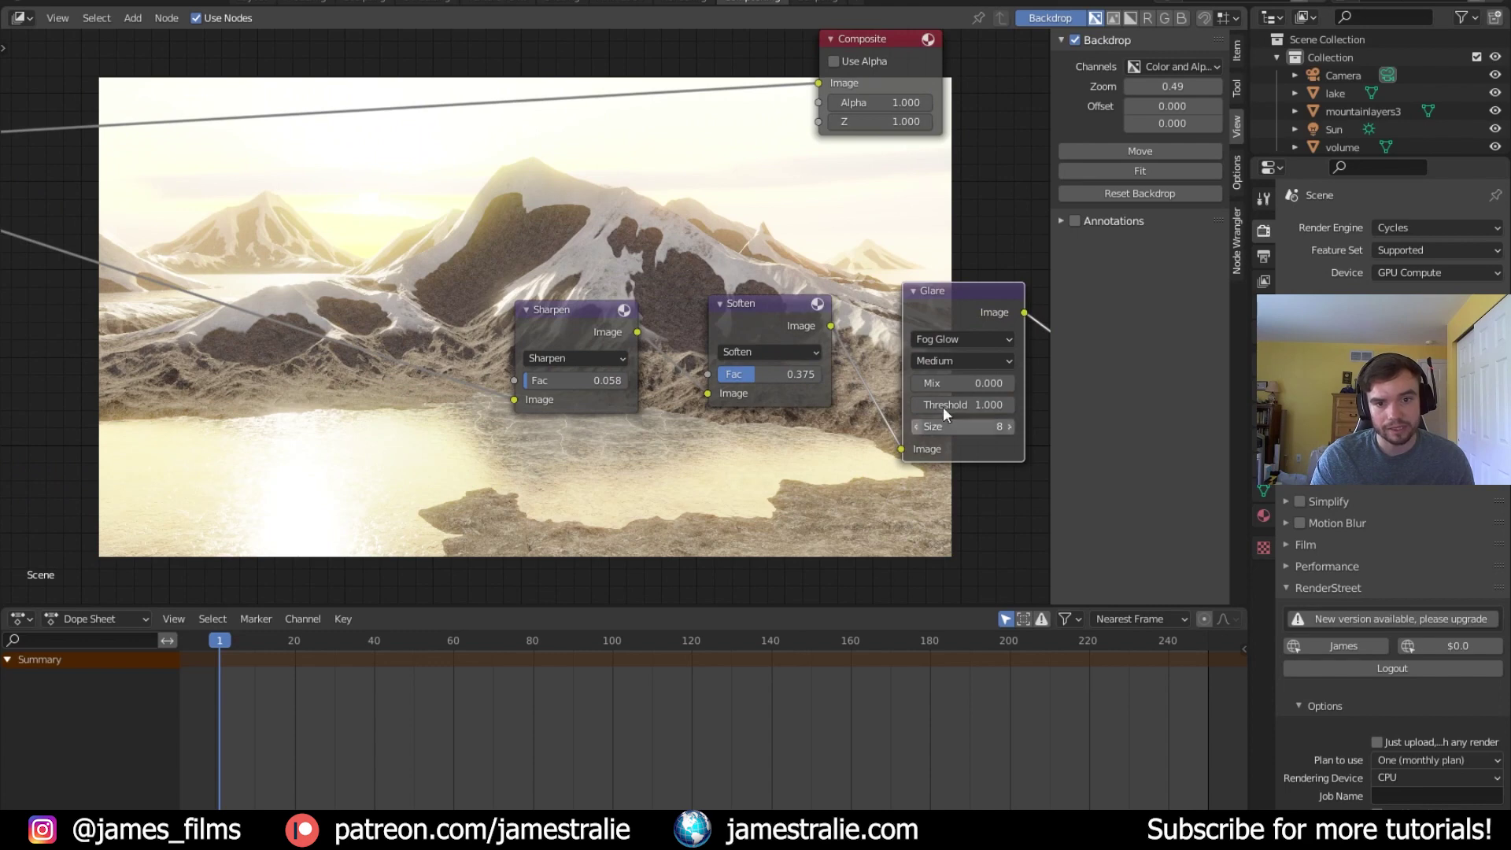
left_click(1008, 383)
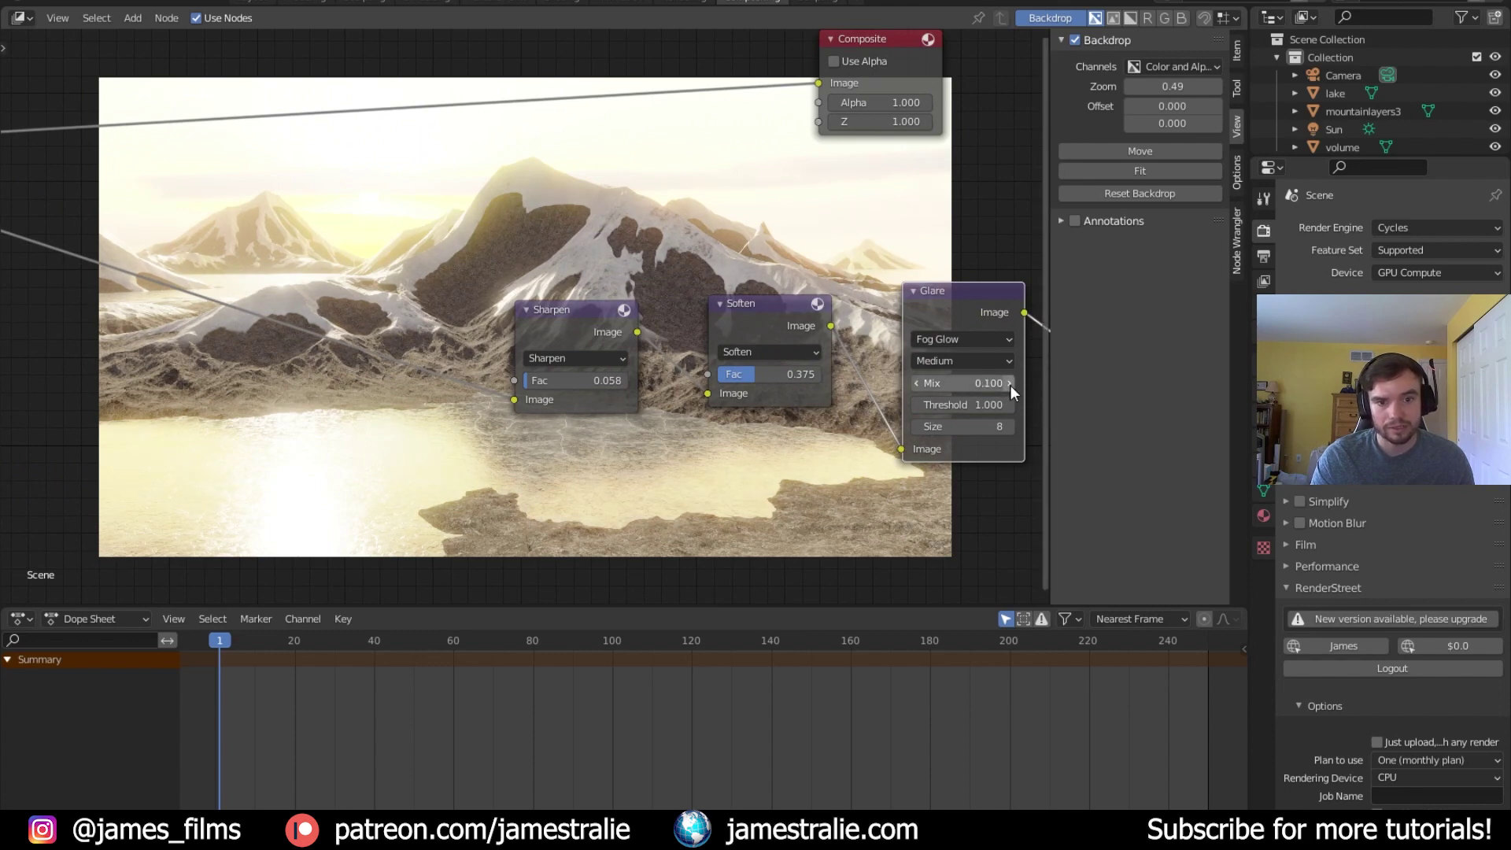
left_click(914, 405)
left_click(915, 404)
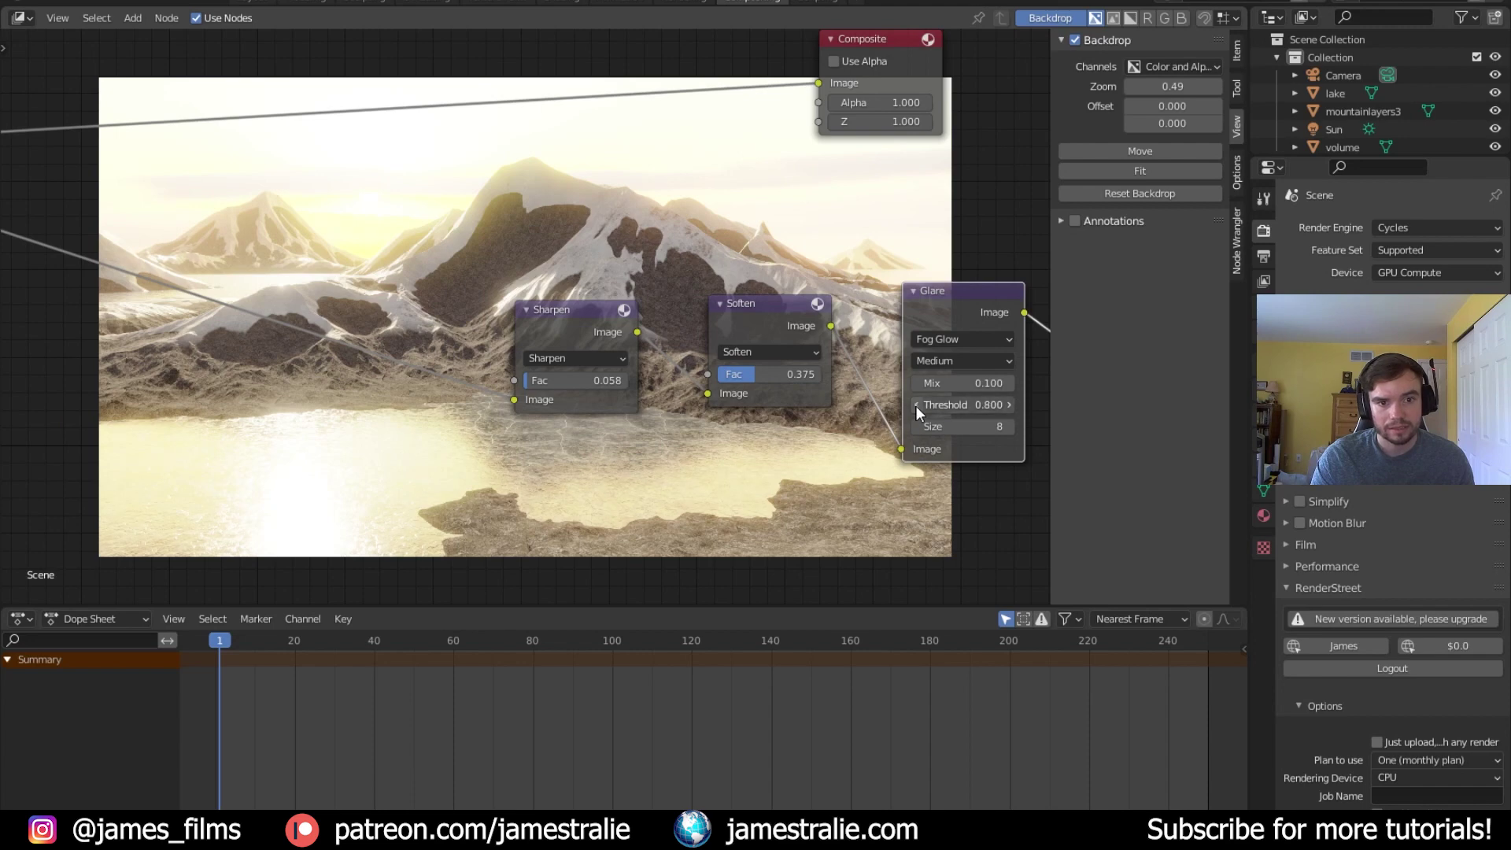
left_click(915, 405)
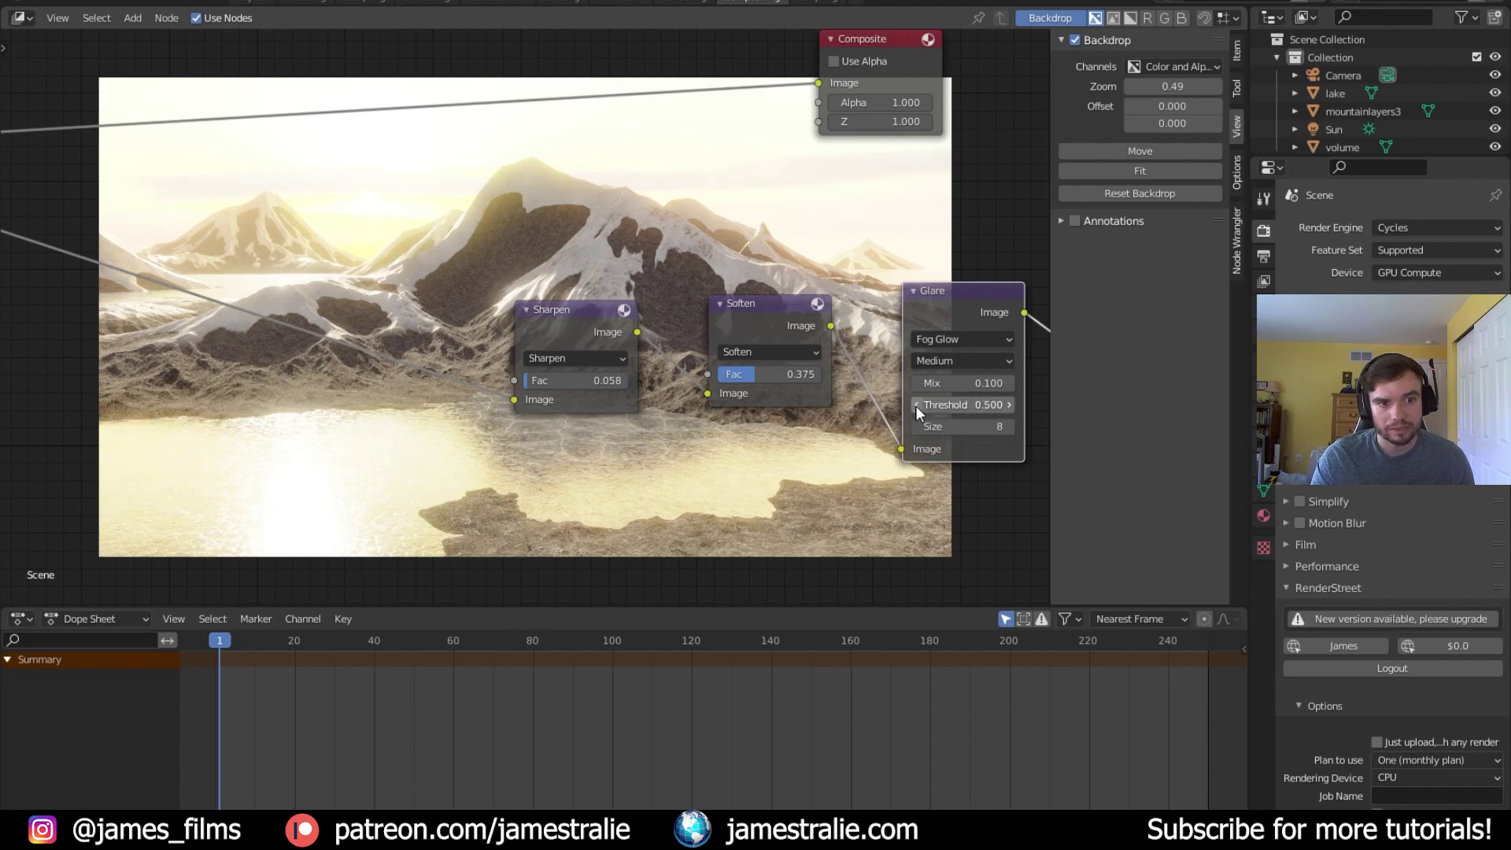
Raise the Glare node's threshold to 1.300 and its mix to 0.300
left_click(1011, 404)
left_click(1010, 404)
left_click(1010, 405)
left_click(1011, 404)
left_click(1011, 404)
left_click(1010, 405)
left_click(1010, 404)
left_click(1010, 404)
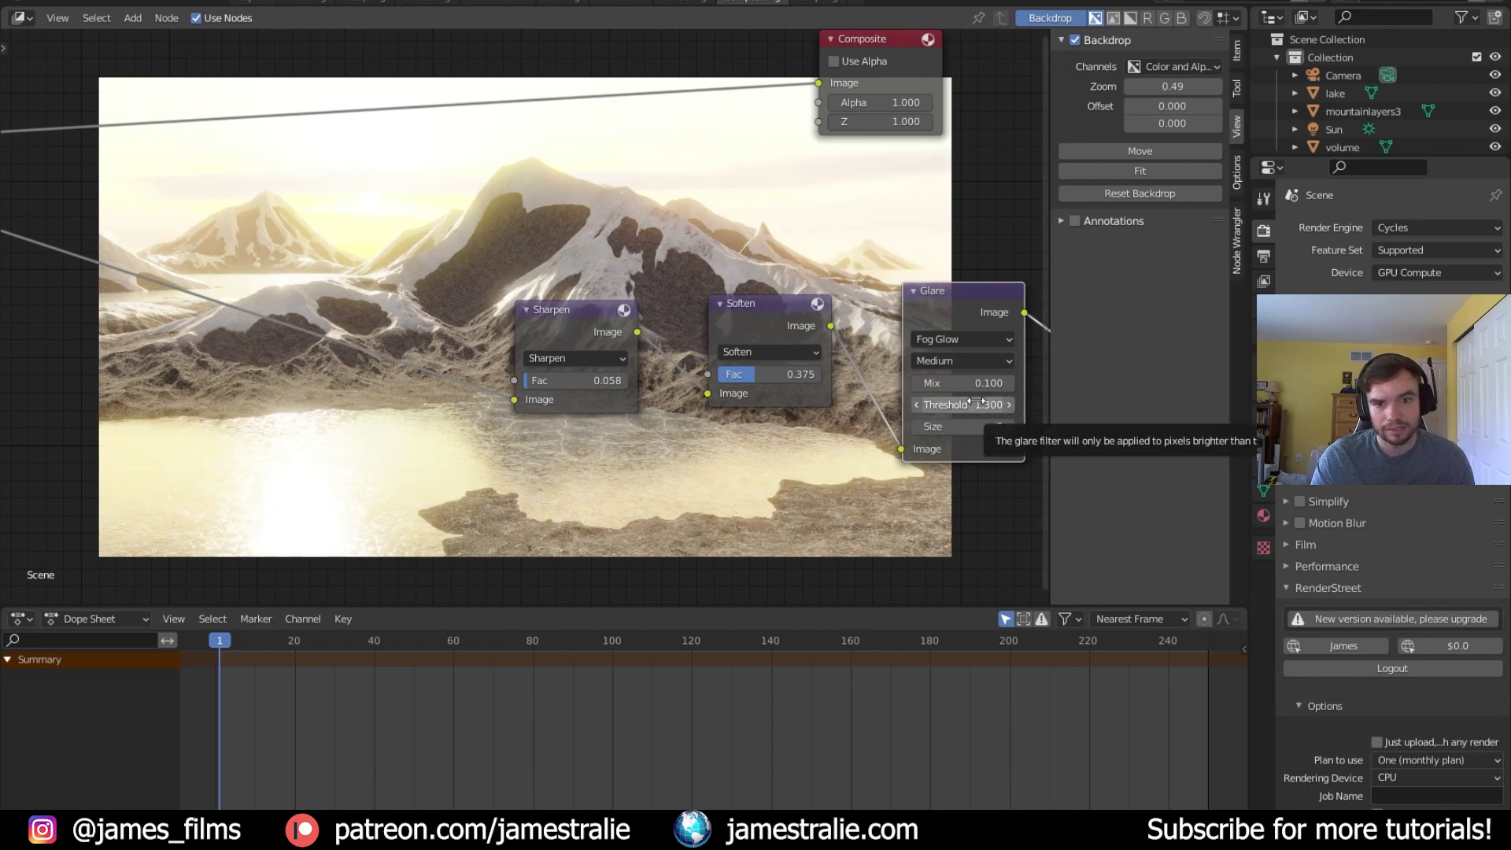
left_click(1010, 382)
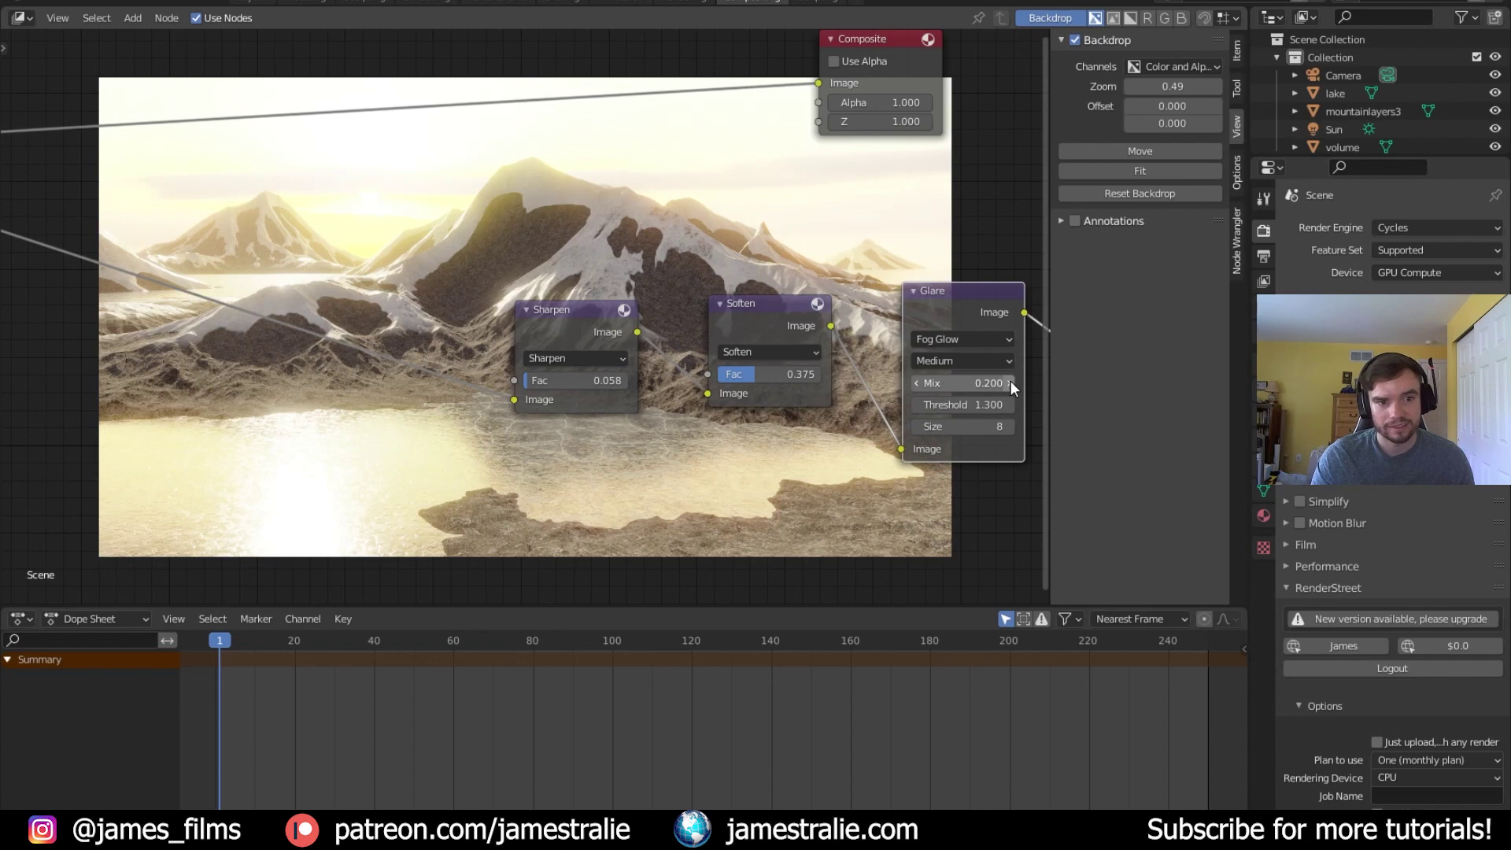
left_click(1010, 383)
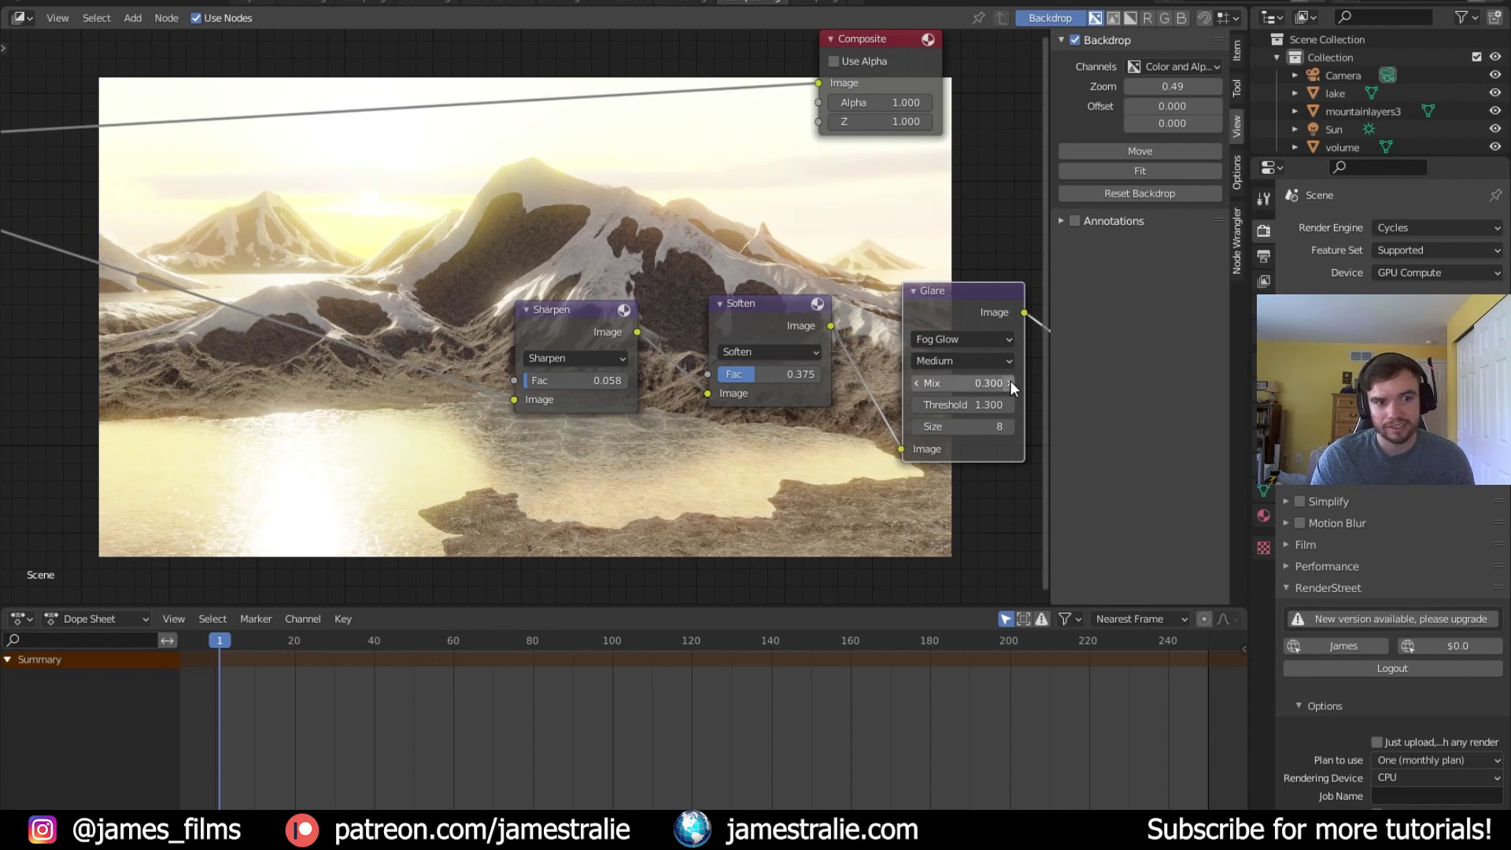
left_click_drag(967, 410, 905, 411)
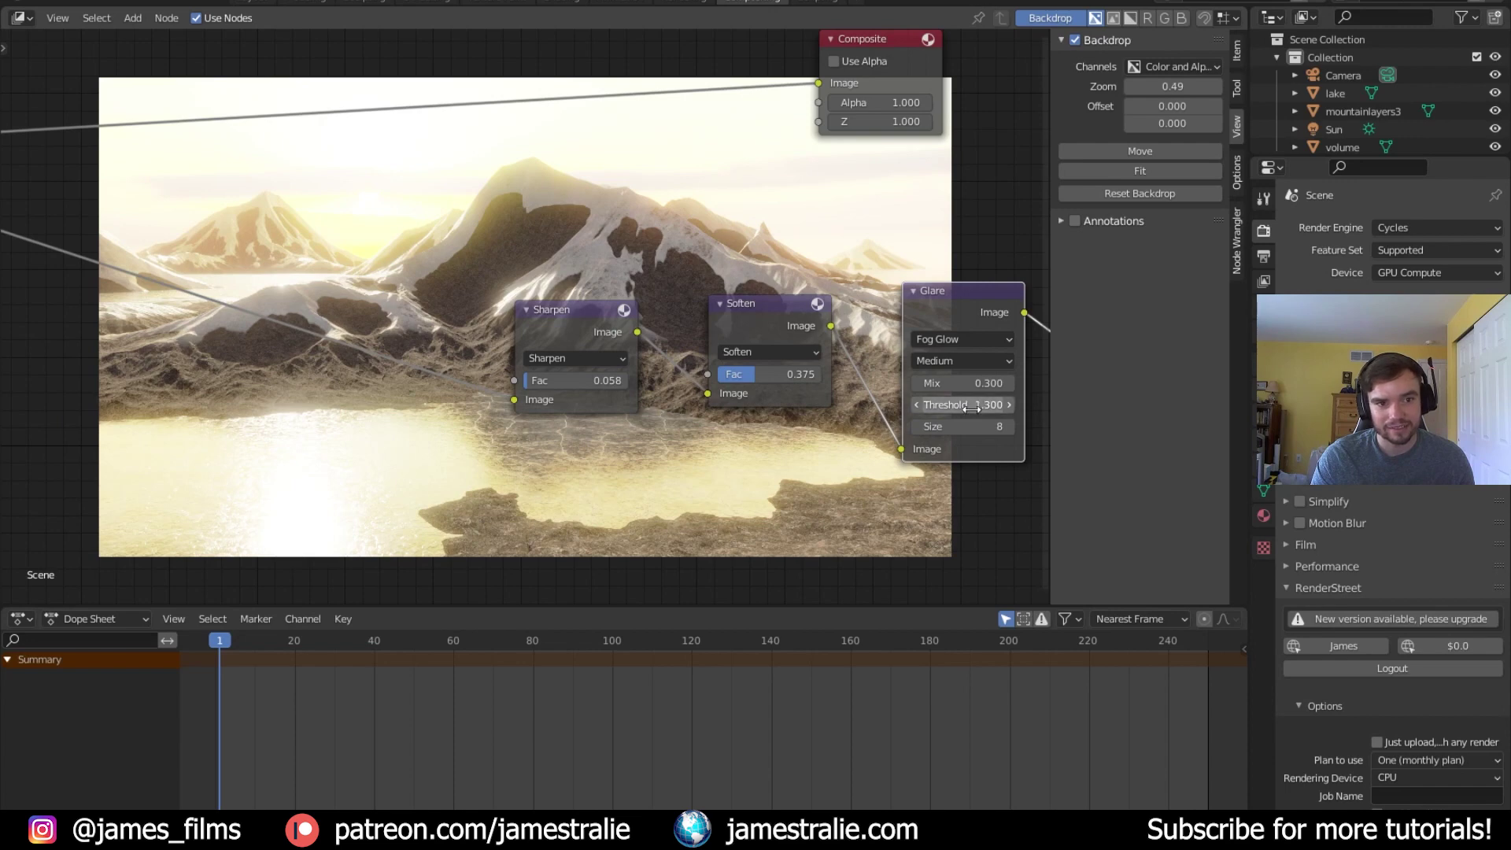
Shift the Sharpen, Soften, Glare and Viewer nodes together farther away from the Render Layers node to make room in the chain
scroll(735, 452, "down", 2)
middle_click_drag(691, 462, 765, 481)
scroll(762, 447, "down", 2)
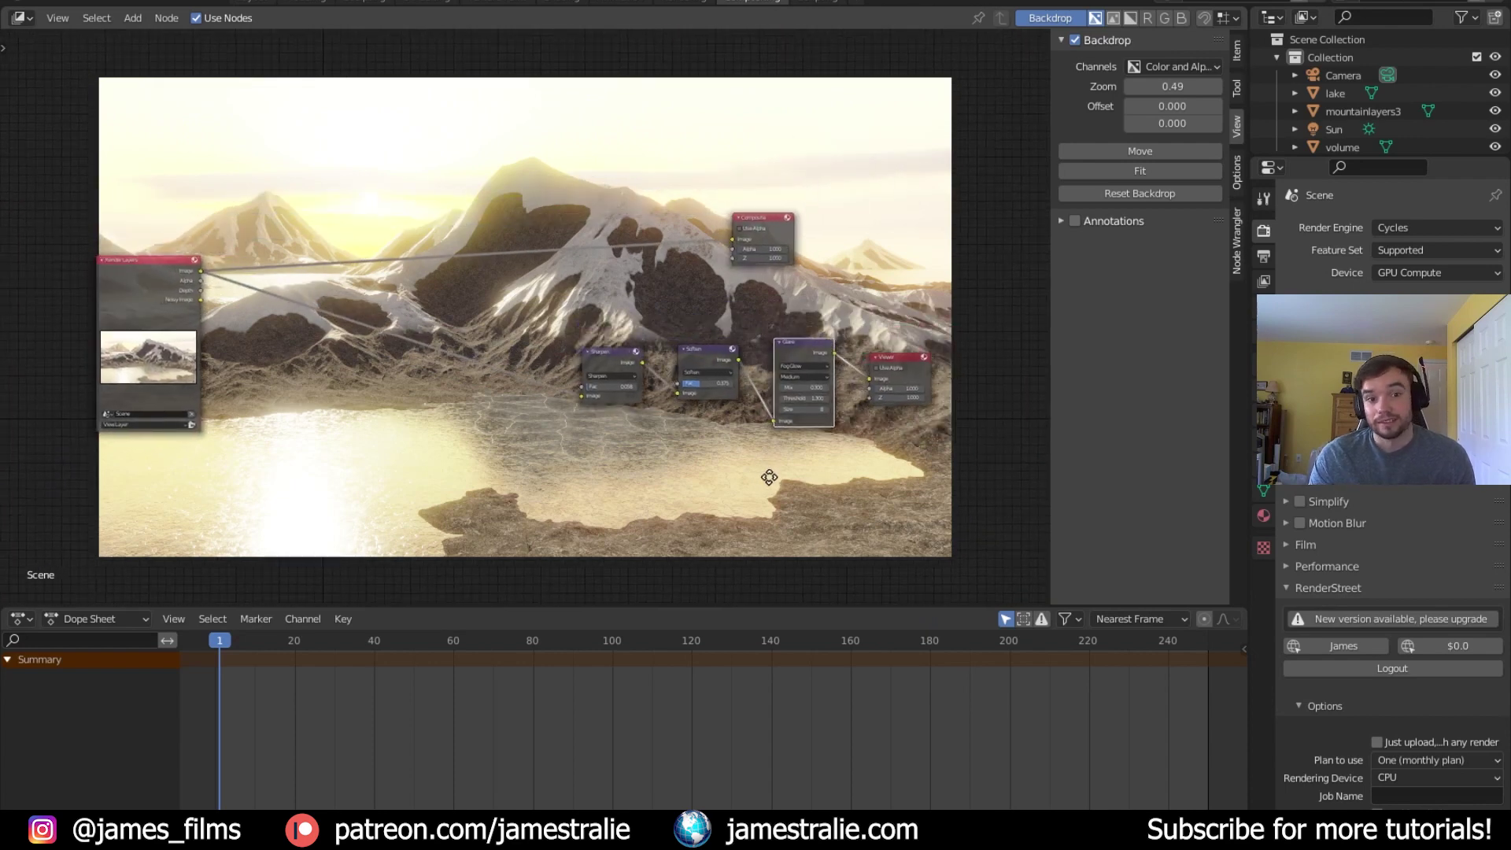
left_click_drag(894, 360, 1091, 362)
middle_click_drag(361, 330, 392, 368)
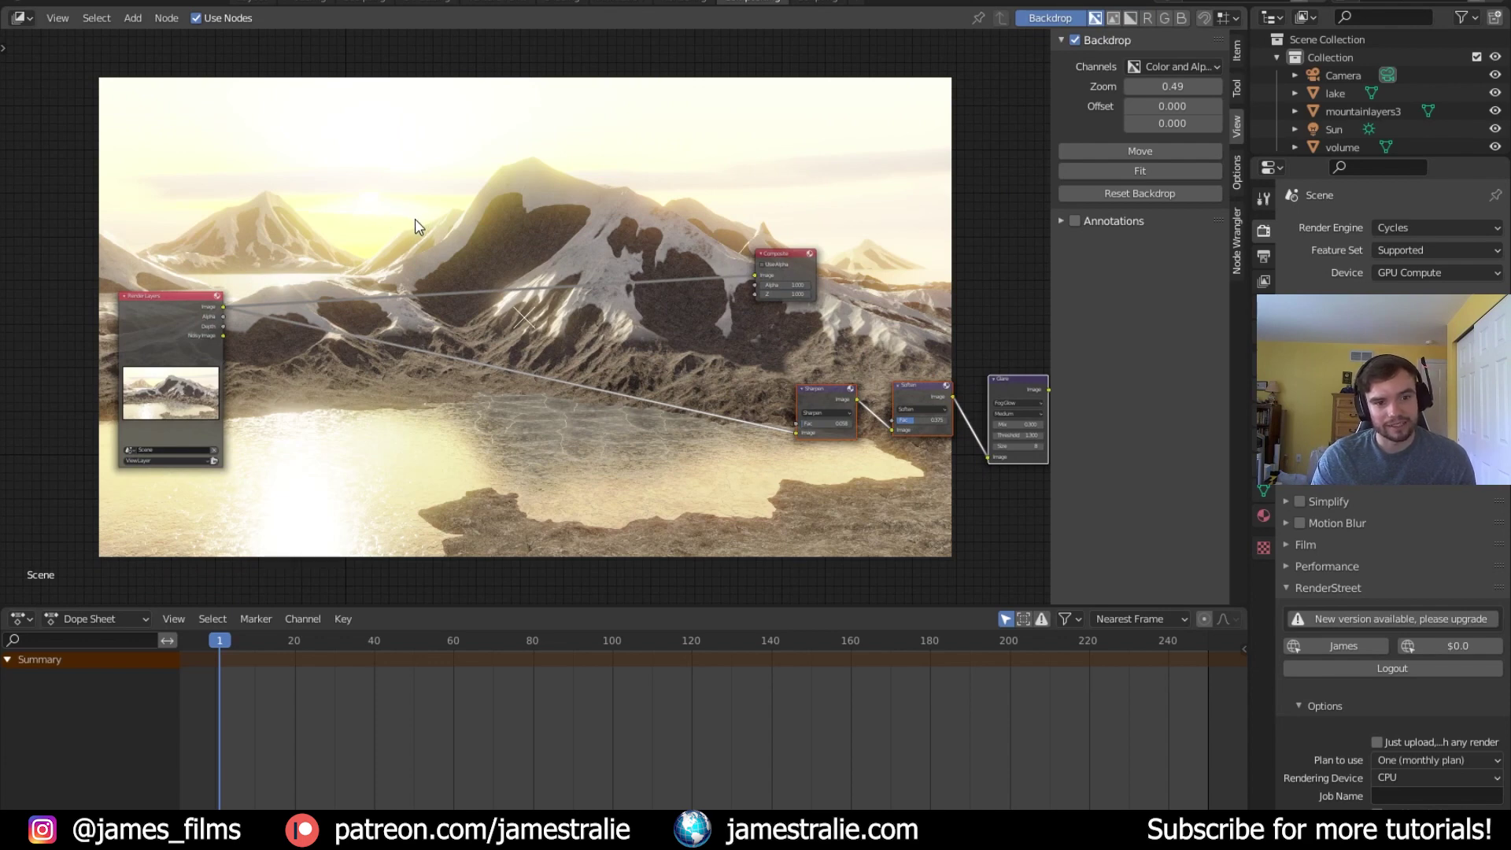
Move the Render Layers node slightly outward and reposition the Composite node above the Viewer node
middle_click_drag(552, 384, 460, 319)
left_click(413, 419)
left_click(94, 222)
left_click_drag(93, 219, 61, 210)
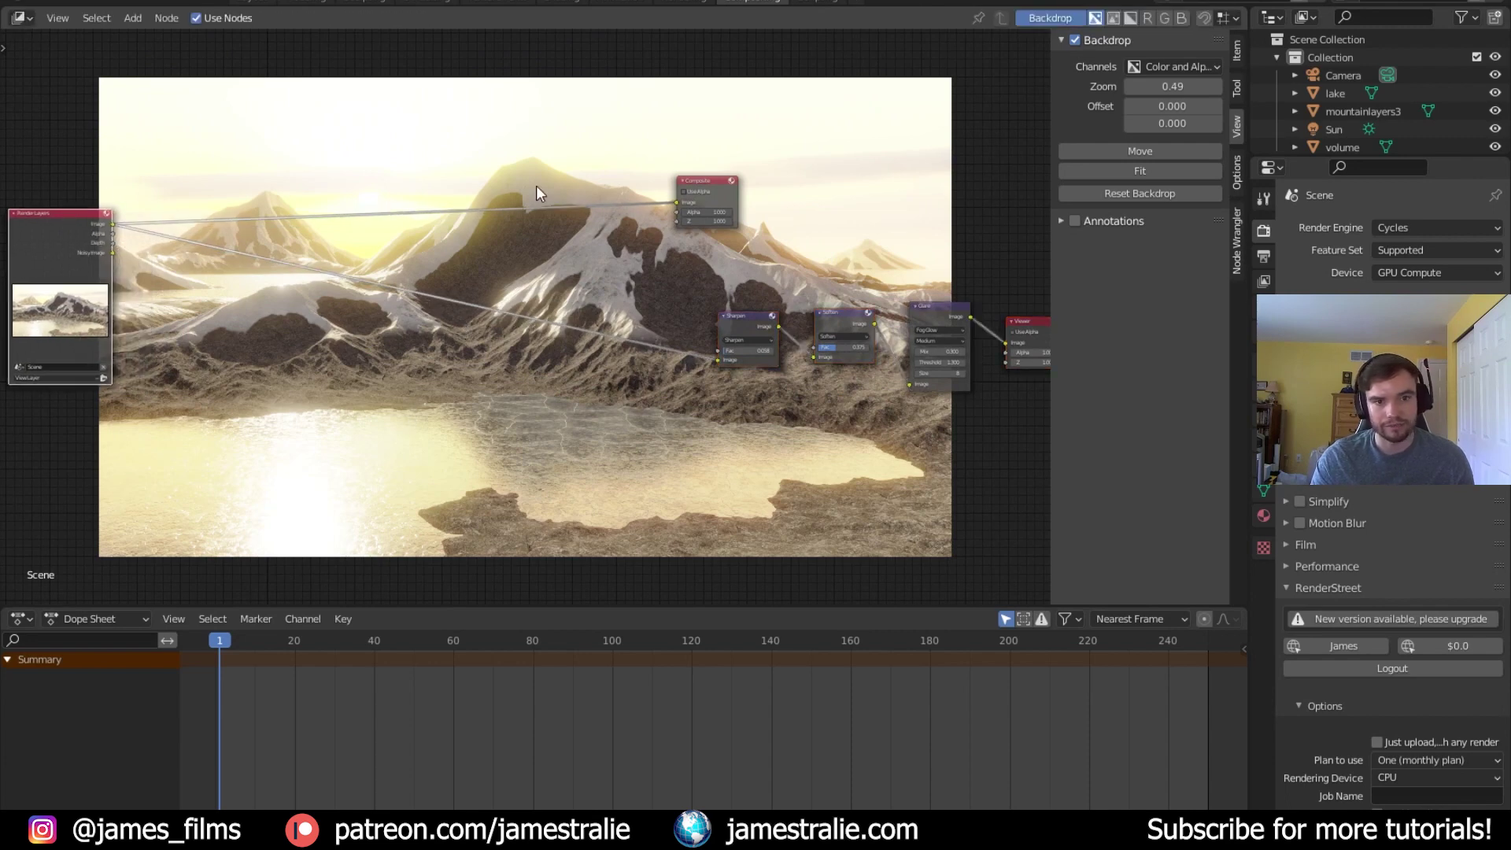
left_click_drag(687, 177, 990, 138)
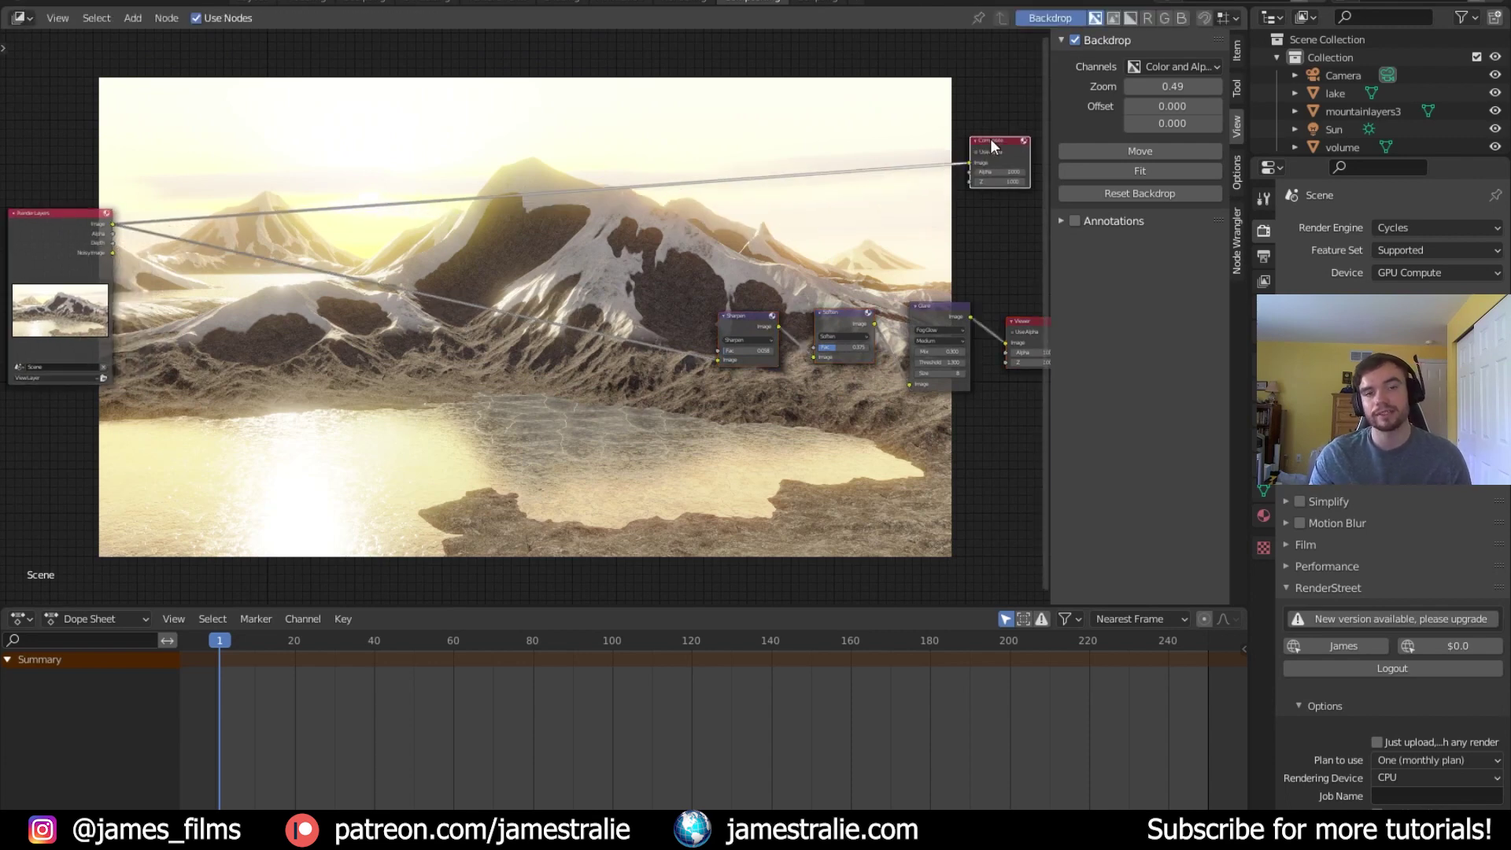